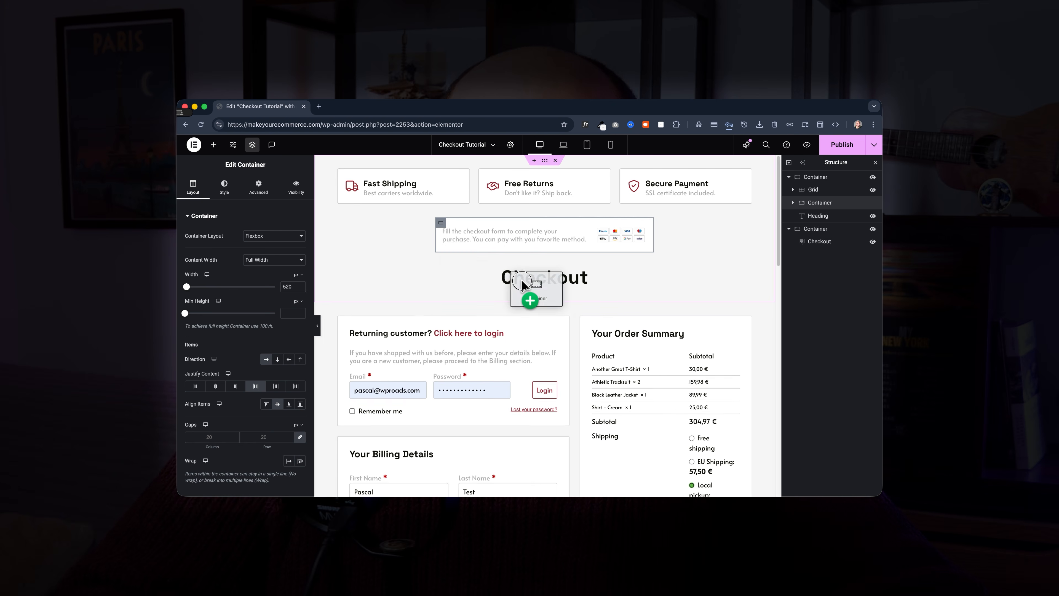
{"action": "left_click_drag", "start_coordinate": [532, 292], "coordinate": [393, 276]}
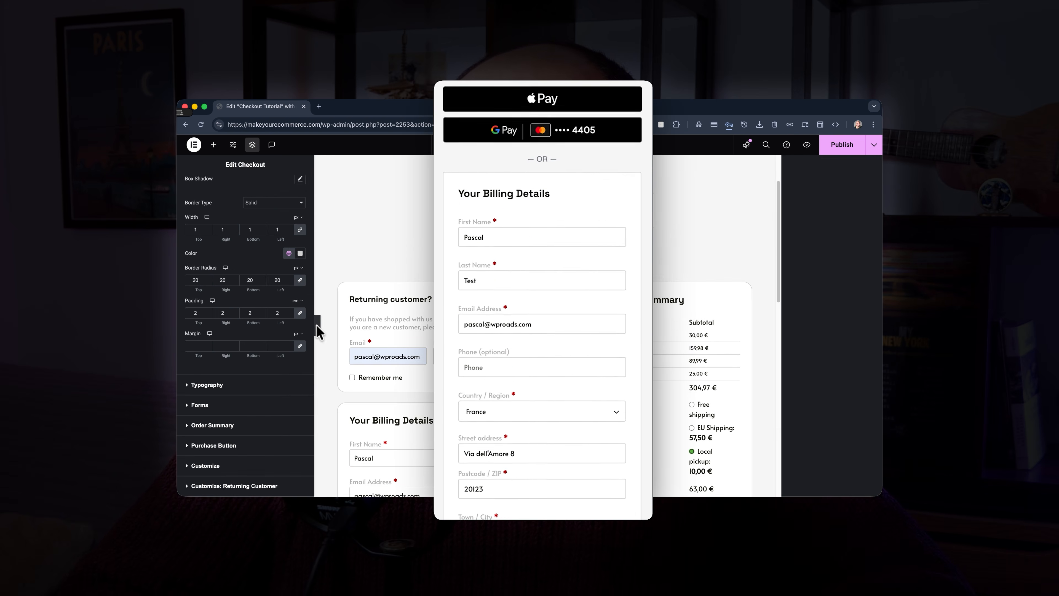
{"action": "left_click", "coordinate": [318, 328]}
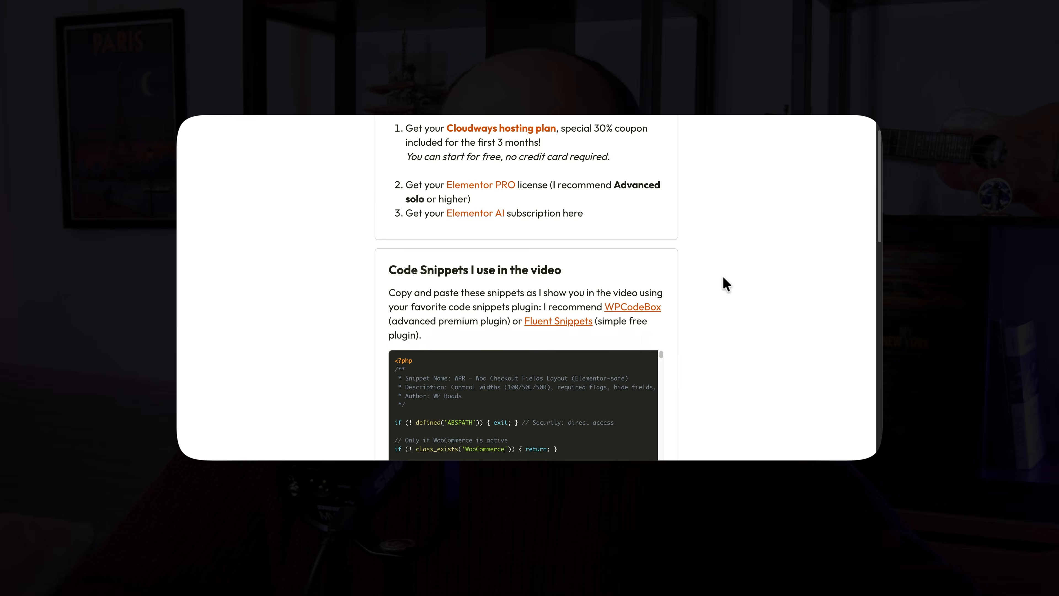
Look through the code snippets page and the custom checkout's billing details, order summary, testimonial and payment sections
{"action": "scroll", "coordinate": [726, 284], "scroll_direction": "down", "scroll_amount": 3}
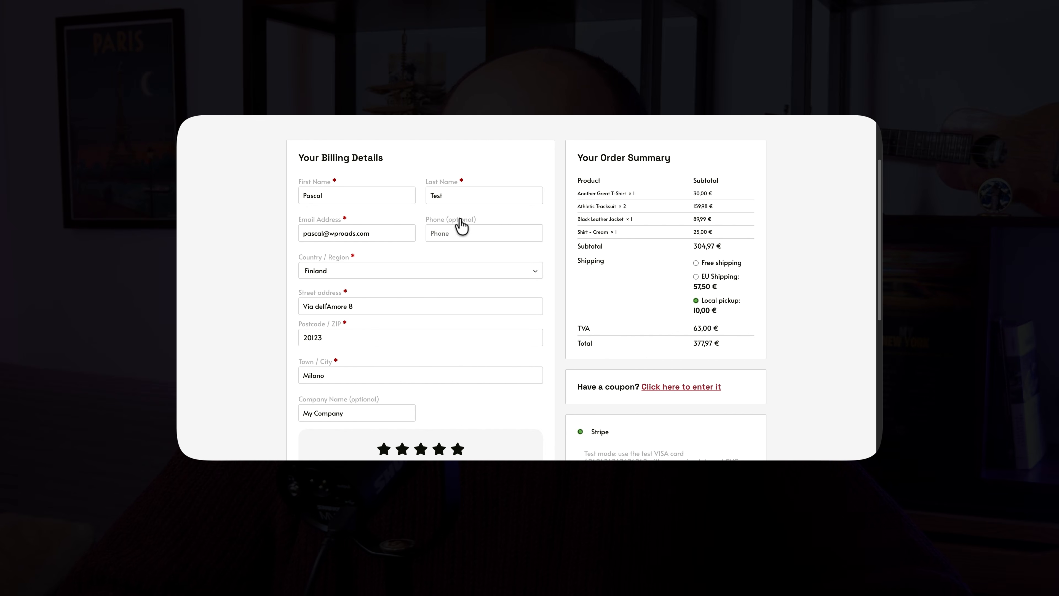
{"action": "scroll", "coordinate": [688, 368], "scroll_direction": "down", "scroll_amount": 5}
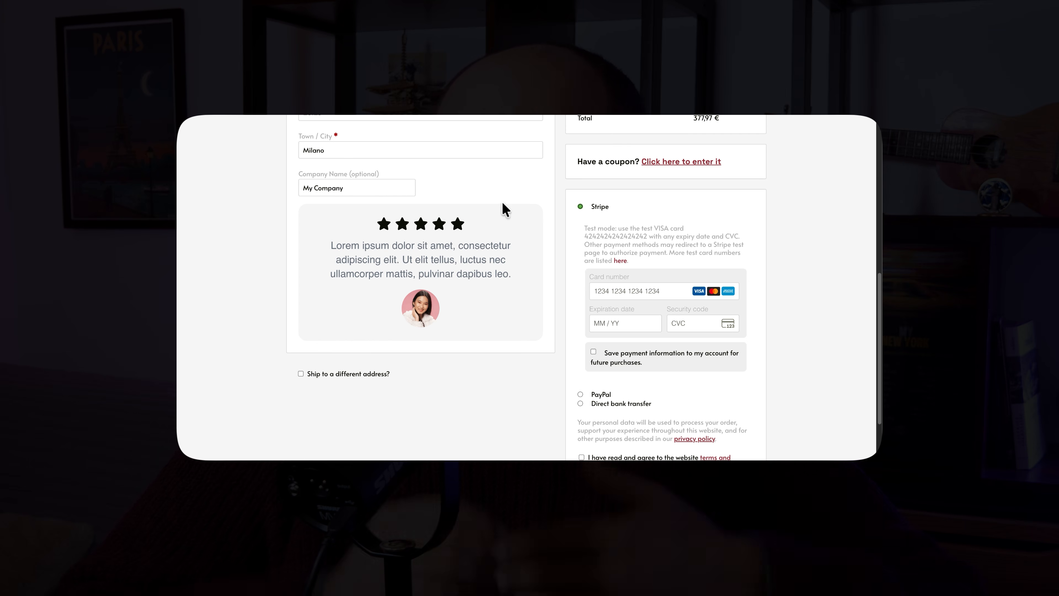
{"action": "scroll", "coordinate": [314, 296], "scroll_direction": "down", "scroll_amount": 1}
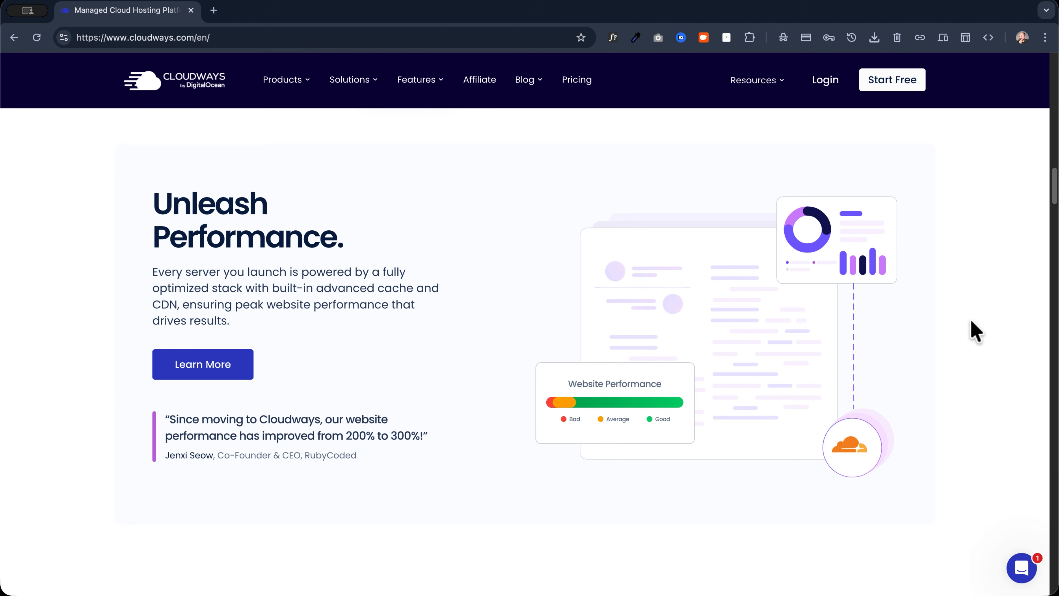
Review the Cloudways performance features and compare the Flexible hosting plans on AWS and Google Cloud
{"action": "scroll", "coordinate": [971, 321], "scroll_direction": "down", "scroll_amount": 5}
{"action": "scroll", "coordinate": [974, 329], "scroll_direction": "down", "scroll_amount": 5}
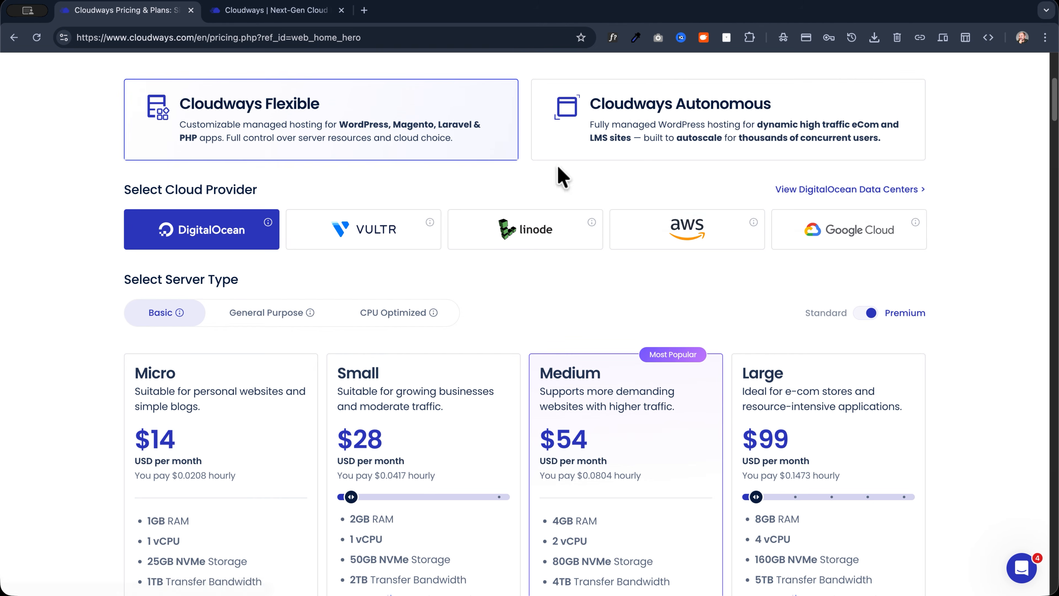
{"action": "left_click", "coordinate": [652, 245]}
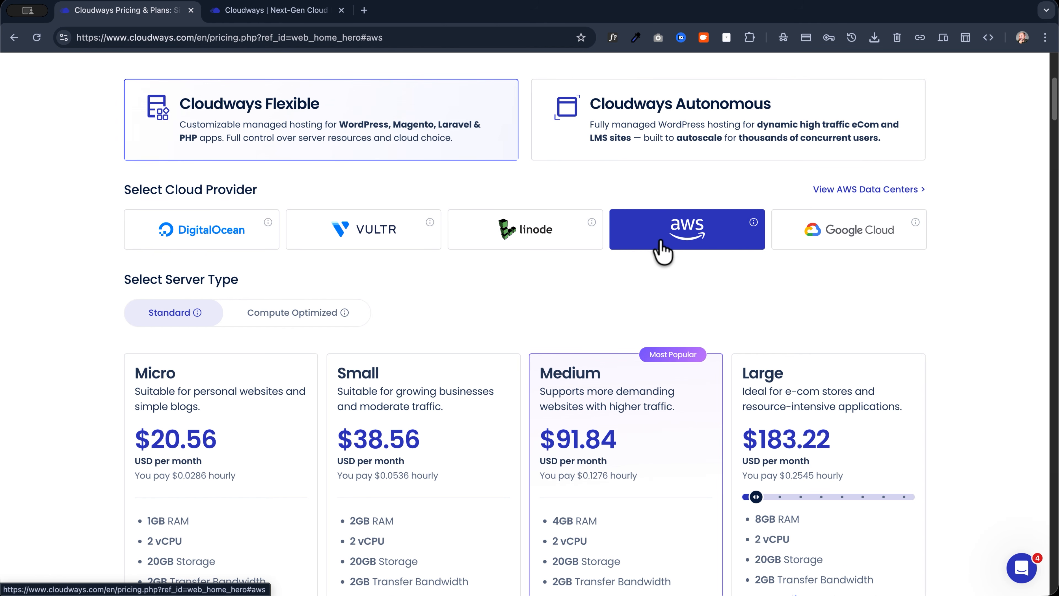
{"action": "left_click", "coordinate": [849, 238]}
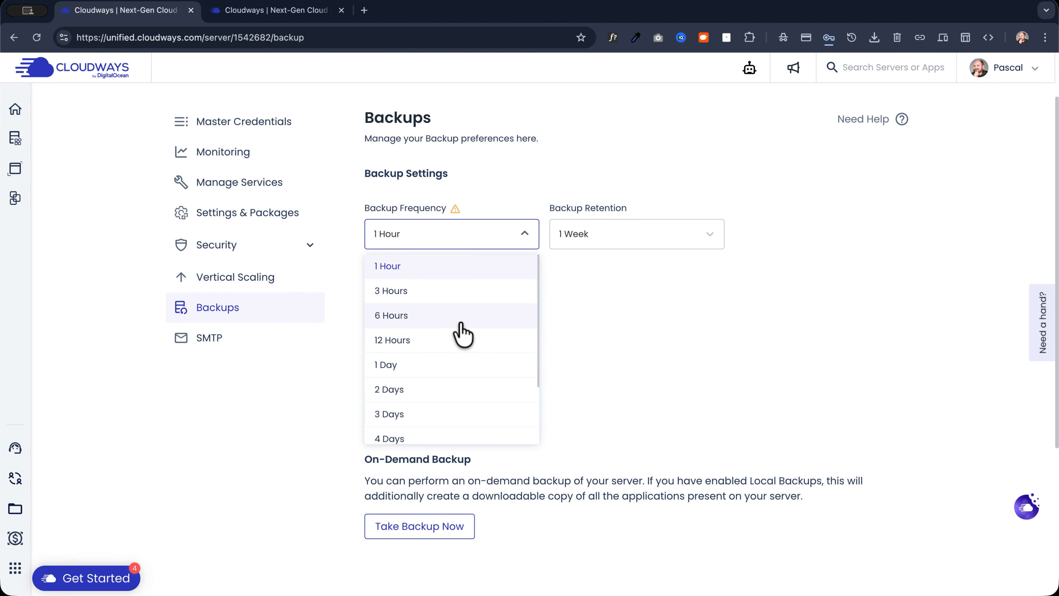
Choose 6 Hours as the server's backup frequency
{"action": "left_click", "coordinate": [461, 316]}
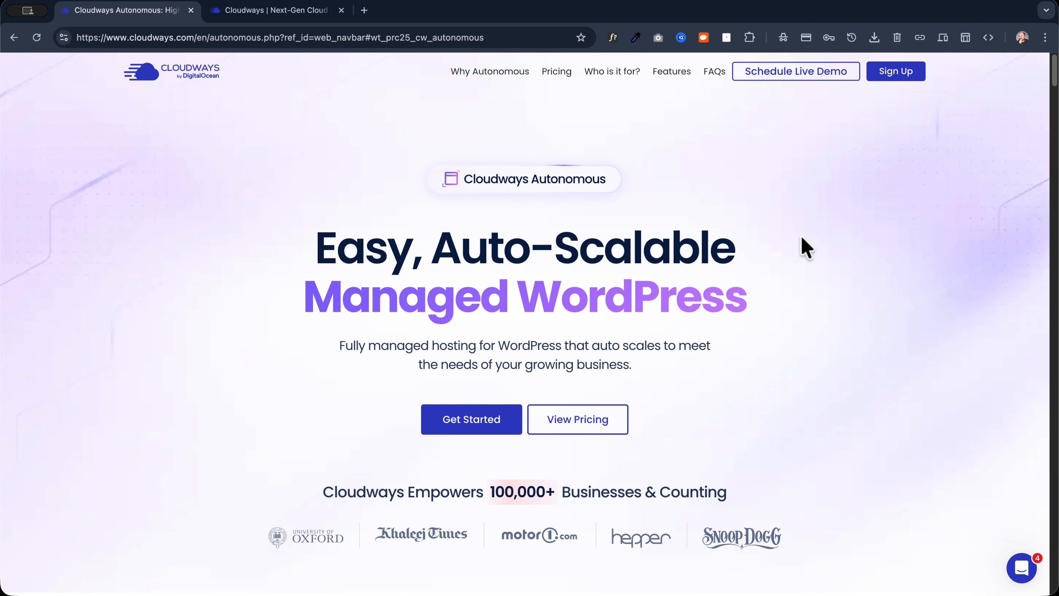
Read the Cloudways Autonomous details on constant monitoring, sudden traffic surges and accommodating concurrent users
{"action": "key", "text": "super+w"}
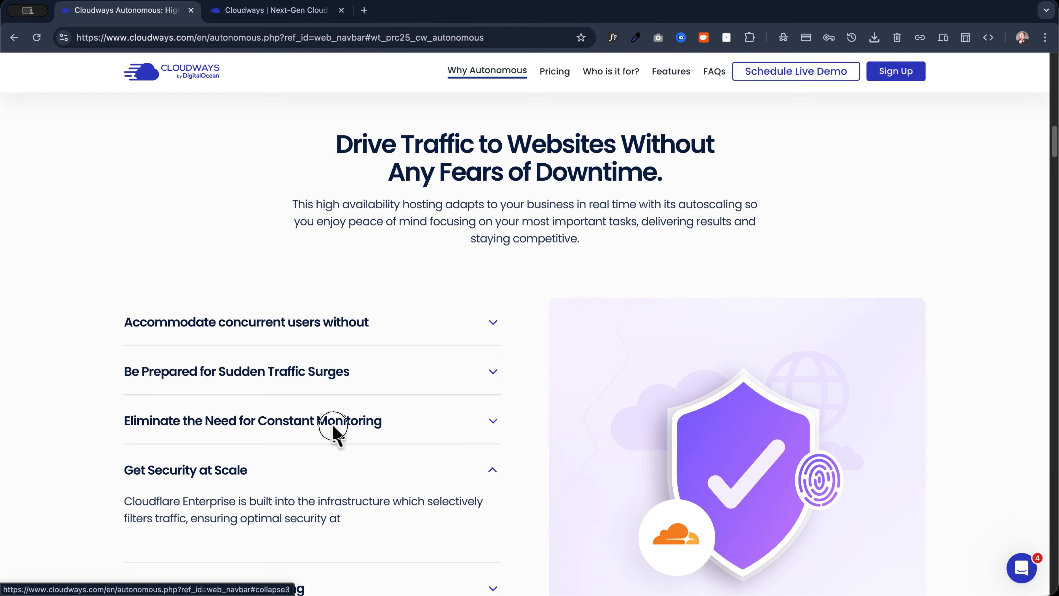
{"action": "left_click", "coordinate": [333, 427]}
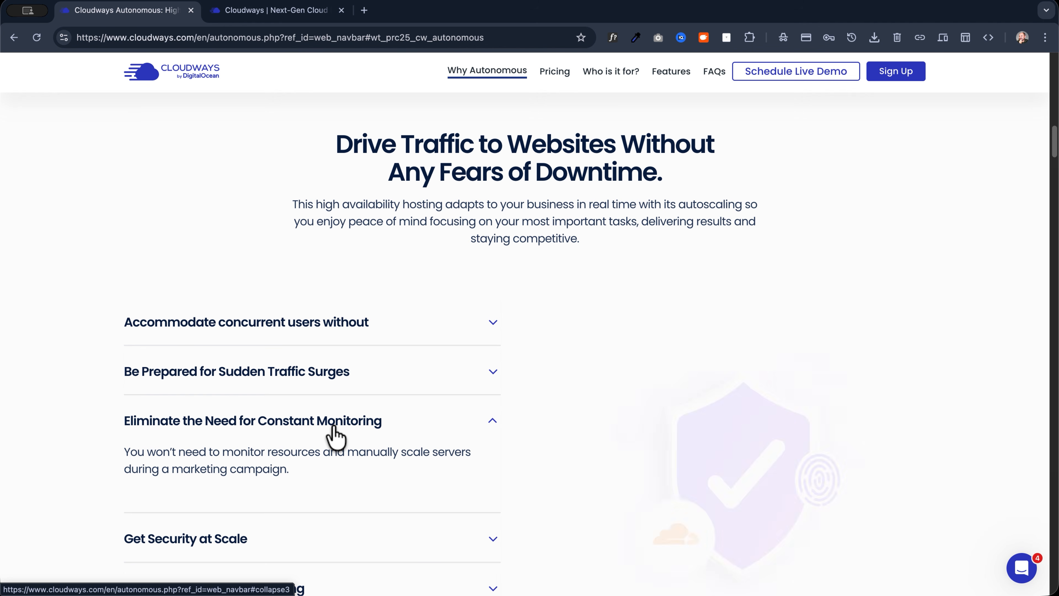
{"action": "left_click", "coordinate": [301, 385]}
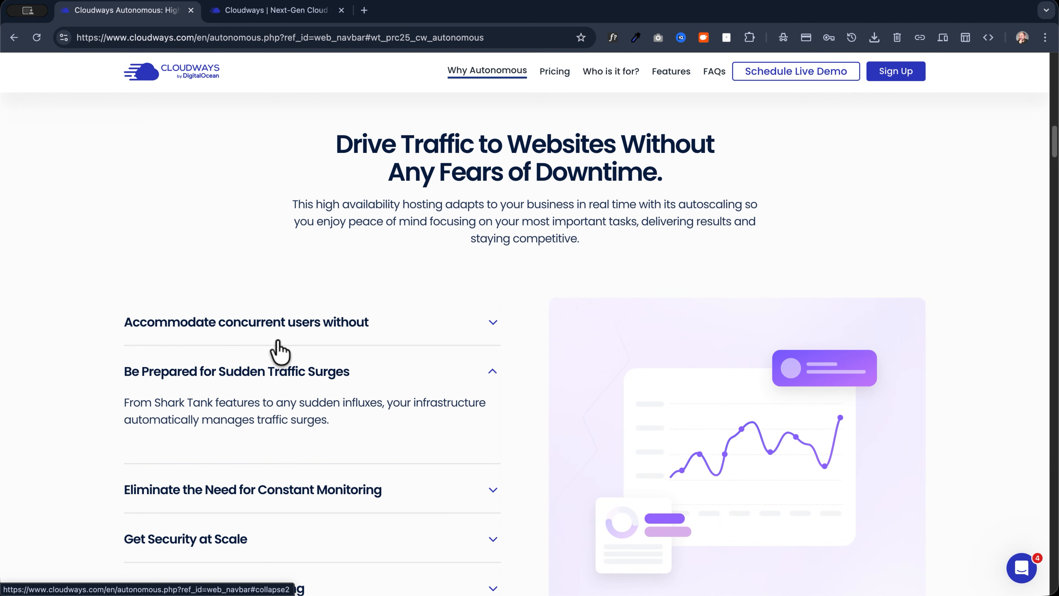
{"action": "left_click", "coordinate": [262, 322]}
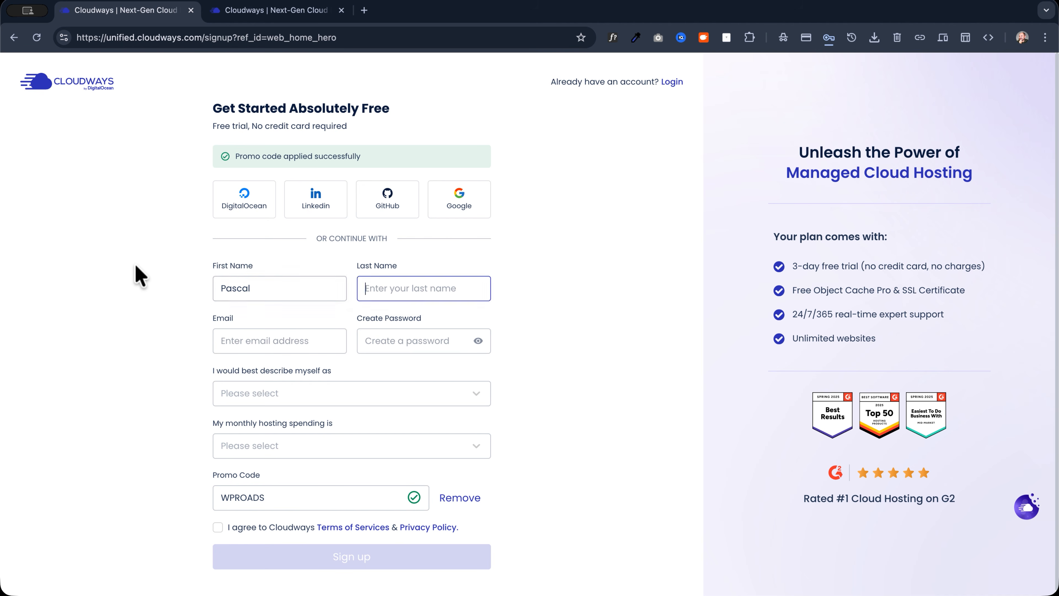
Complete the Cloudways sign-up form with the account password, Blogger as the description and a monthly hosting spending range, and accept the terms
{"action": "left_click", "coordinate": [414, 342]}
{"action": "type", "text": "•••••••••••••"}
{"action": "left_click", "coordinate": [292, 394]}
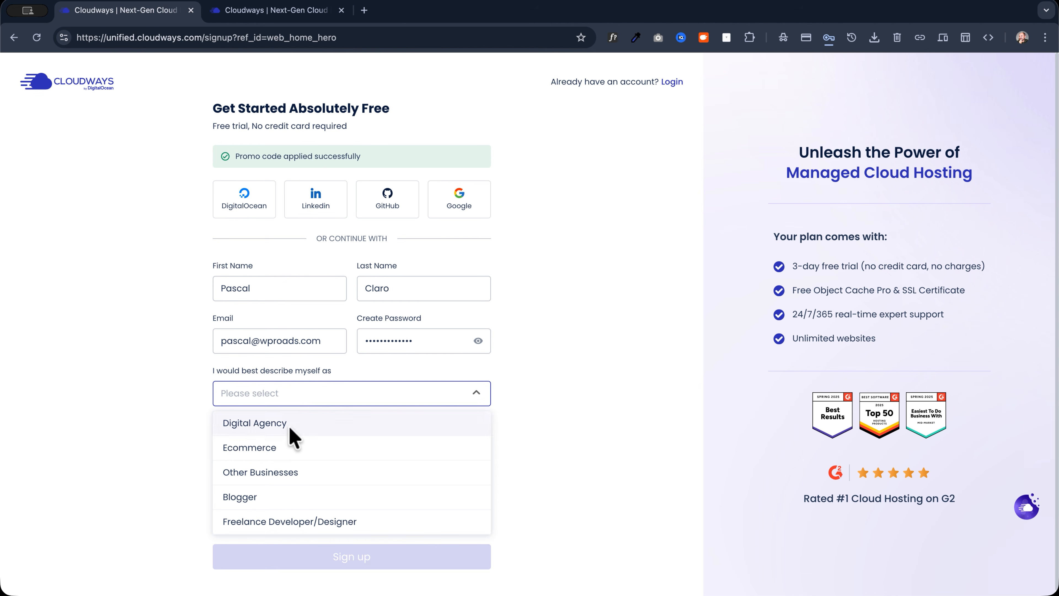
{"action": "left_click", "coordinate": [346, 497]}
{"action": "left_click", "coordinate": [304, 446]}
{"action": "left_click", "coordinate": [292, 500]}
{"action": "left_click", "coordinate": [215, 528]}
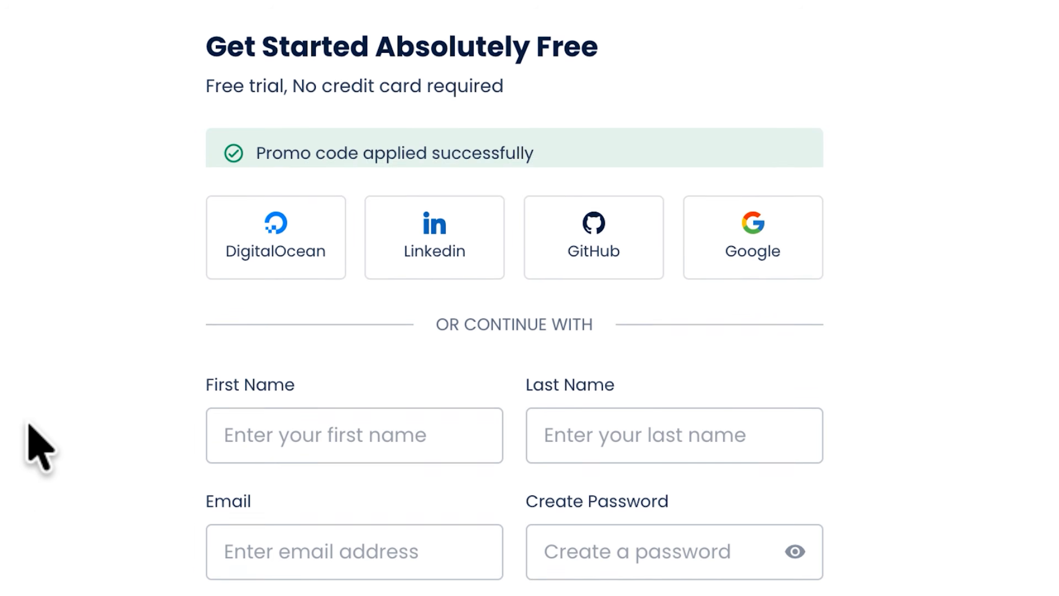
Highlight the promo code message above the Cloudways sign-up form
{"action": "left_click_drag", "start_coordinate": [255, 153], "coordinate": [716, 171]}
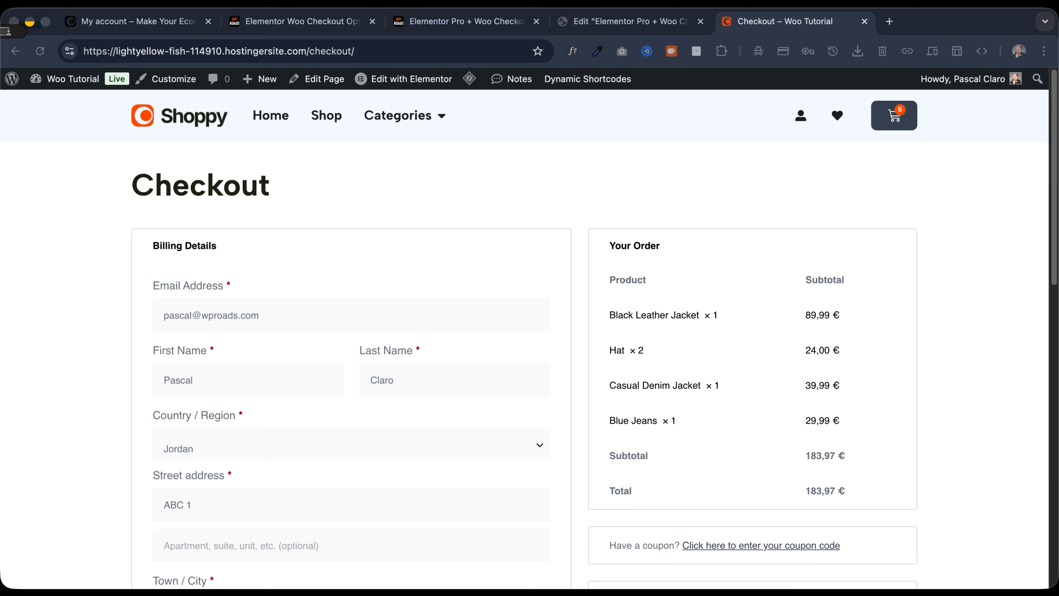
Examine the default Shoppy checkout page from the billing details and order summary to the payment options and order notes
{"action": "scroll", "coordinate": [530, 365], "scroll_direction": "down", "scroll_amount": 10}
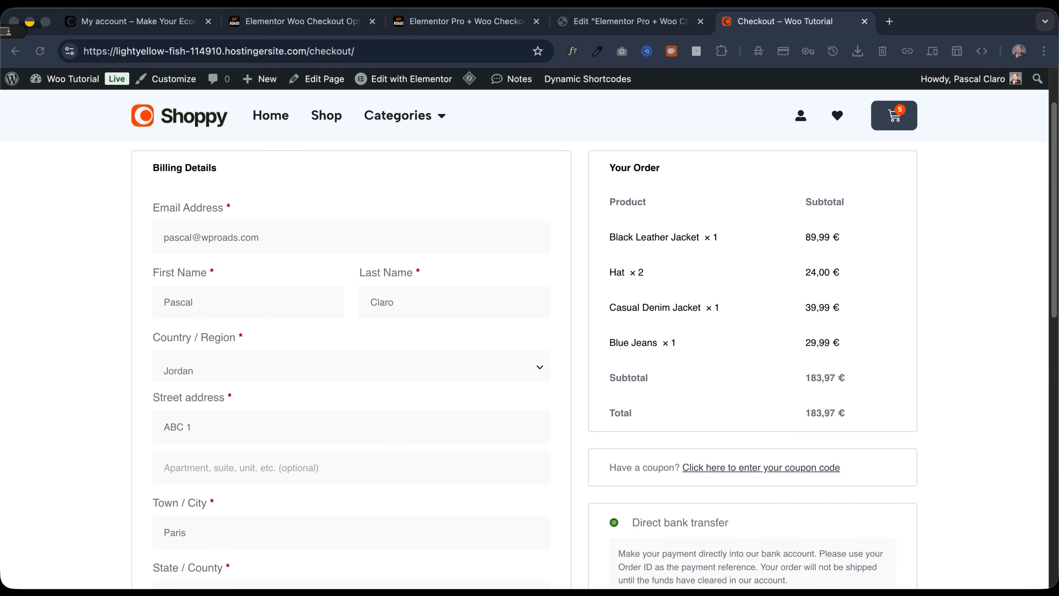
{"action": "scroll", "coordinate": [530, 365], "scroll_direction": "down", "scroll_amount": 5}
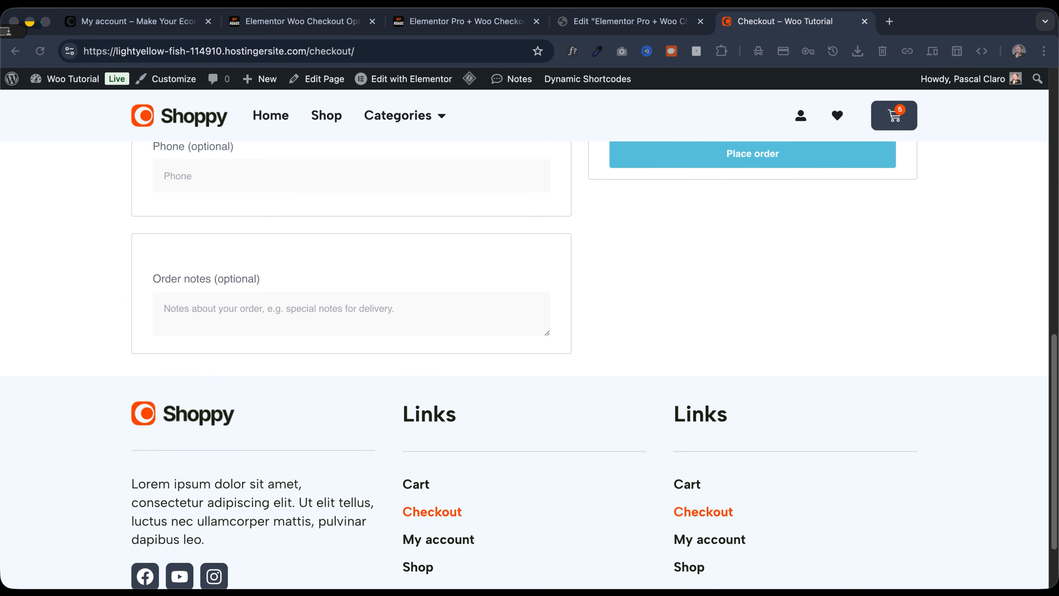
{"action": "scroll", "coordinate": [530, 365], "scroll_direction": "up", "scroll_amount": 20}
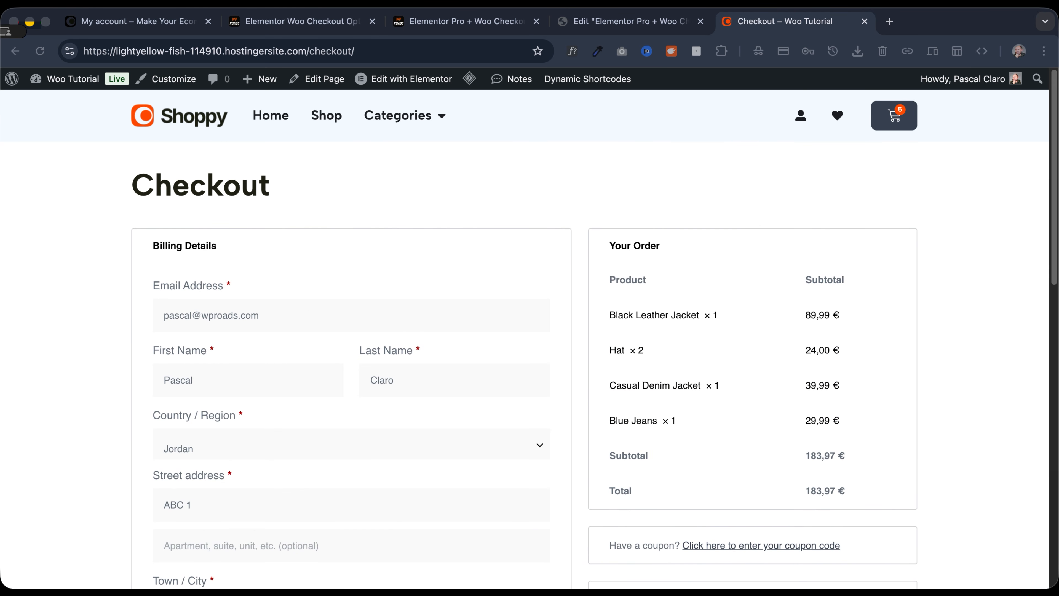
{"action": "scroll", "coordinate": [530, 365], "scroll_direction": "down", "scroll_amount": 4}
{"action": "scroll", "coordinate": [529, 366], "scroll_direction": "up", "scroll_amount": 4}
{"action": "scroll", "coordinate": [530, 365], "scroll_direction": "down", "scroll_amount": 8}
{"action": "scroll", "coordinate": [530, 365], "scroll_direction": "up", "scroll_amount": 7}
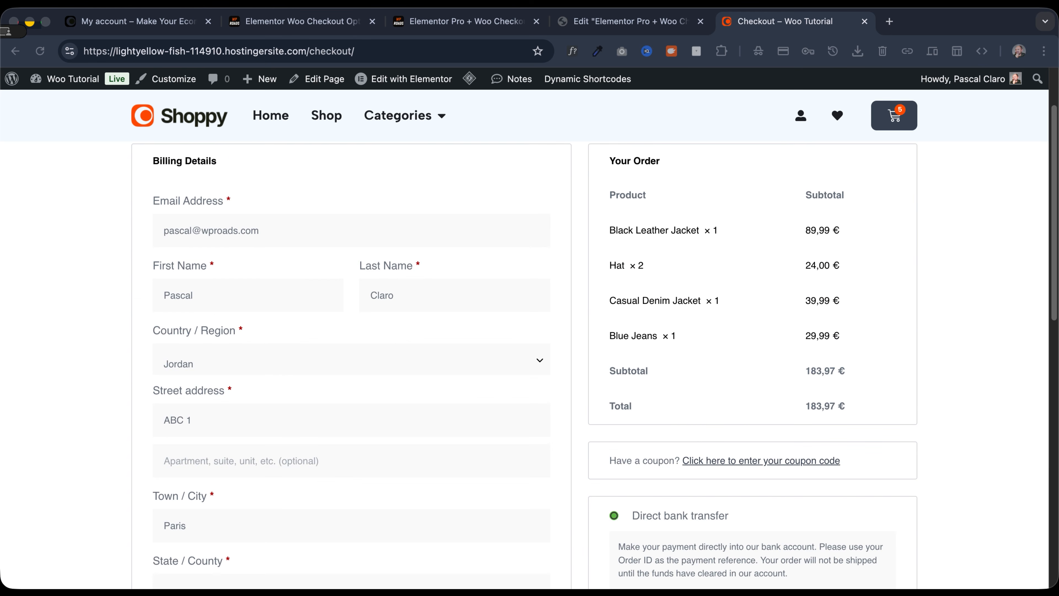
{"action": "scroll", "coordinate": [530, 365], "scroll_direction": "up", "scroll_amount": 2}
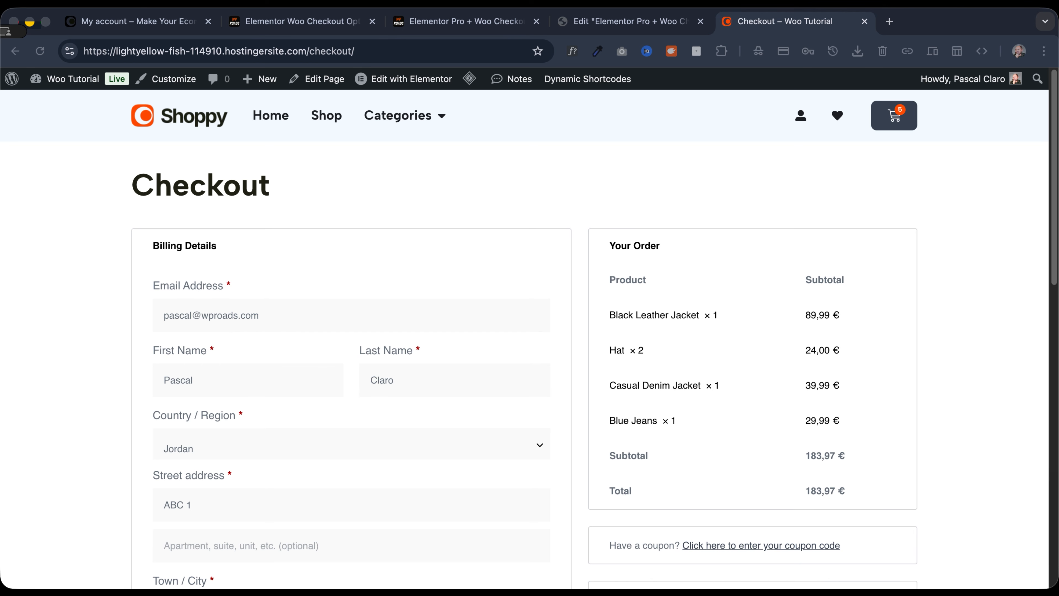
{"action": "scroll", "coordinate": [529, 365], "scroll_direction": "down", "scroll_amount": 10}
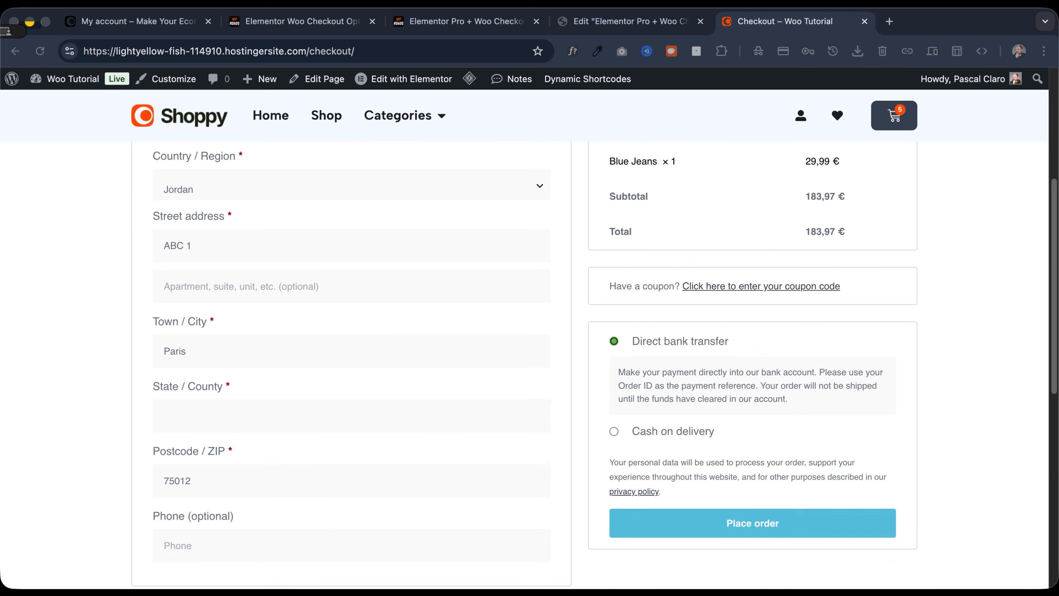
{"action": "scroll", "coordinate": [529, 365], "scroll_direction": "up", "scroll_amount": 10}
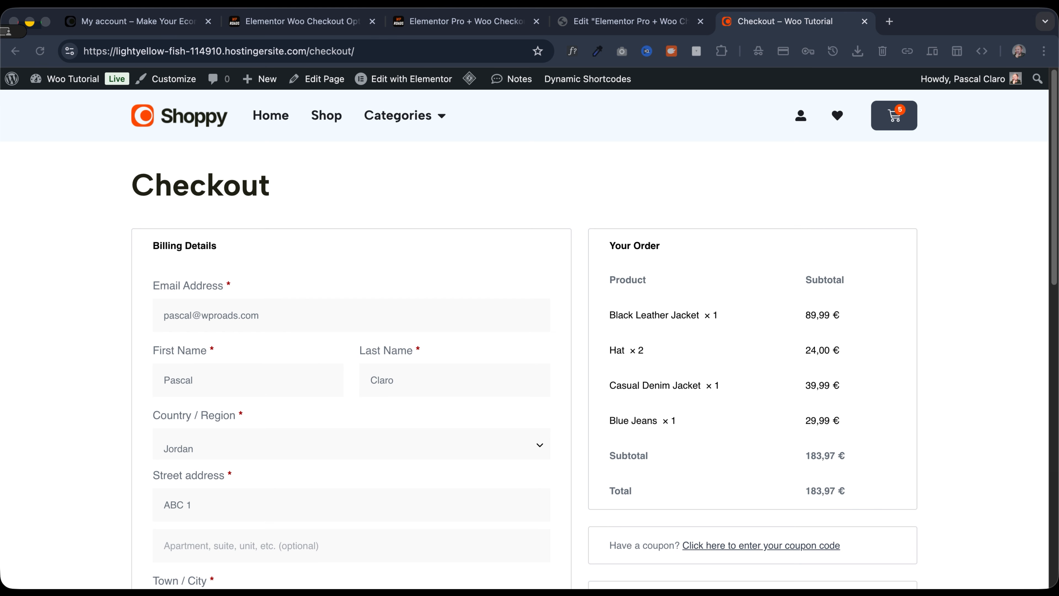
{"action": "left_click", "coordinate": [83, 256]}
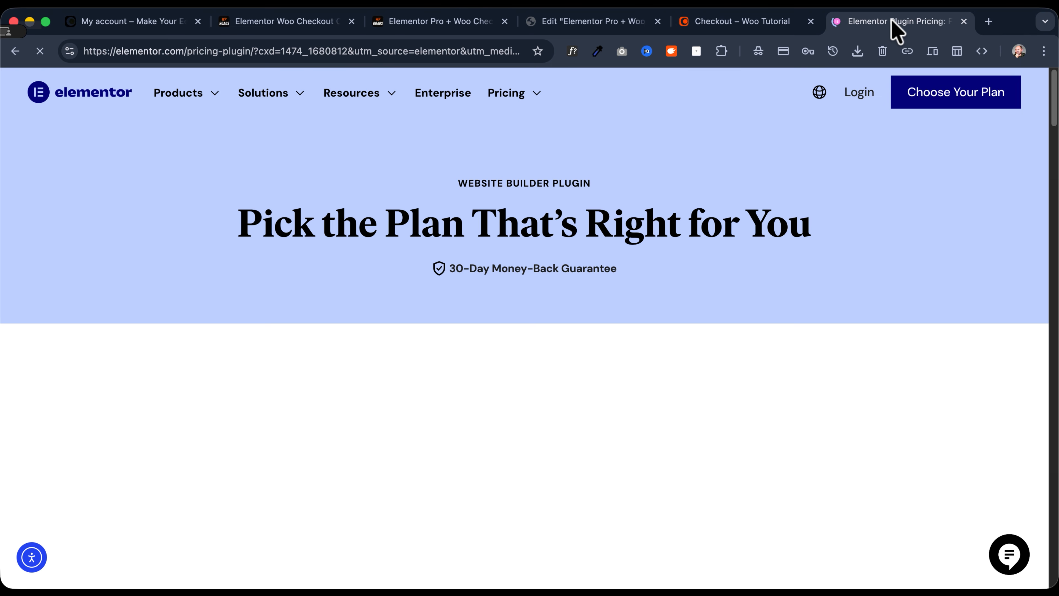
Review the Elementor plugin pricing, highlighting the Advanced Solo plan and its Ecommerce Features entry
{"action": "scroll", "coordinate": [183, 237], "scroll_direction": "down", "scroll_amount": 7}
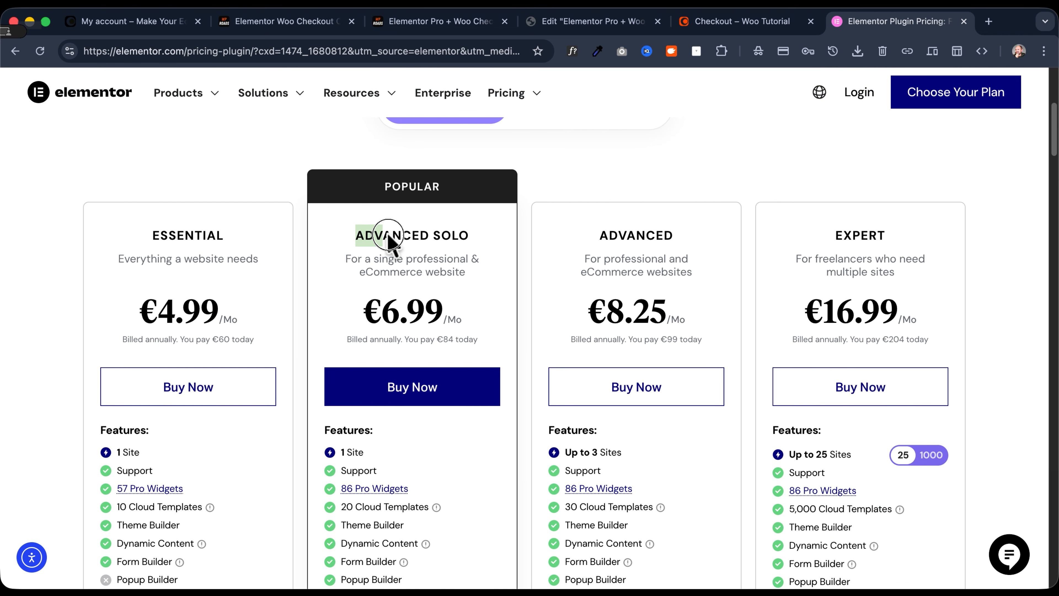
{"action": "left_click_drag", "start_coordinate": [388, 240], "coordinate": [485, 236]}
{"action": "scroll", "coordinate": [418, 403], "scroll_direction": "down", "scroll_amount": 5}
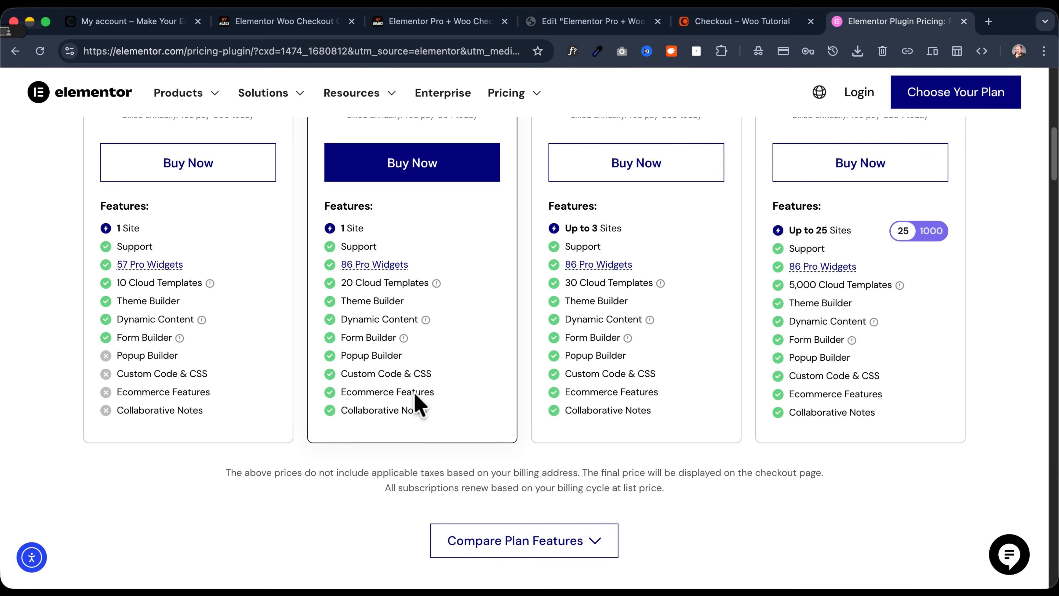
{"action": "left_click_drag", "start_coordinate": [341, 394], "coordinate": [434, 393]}
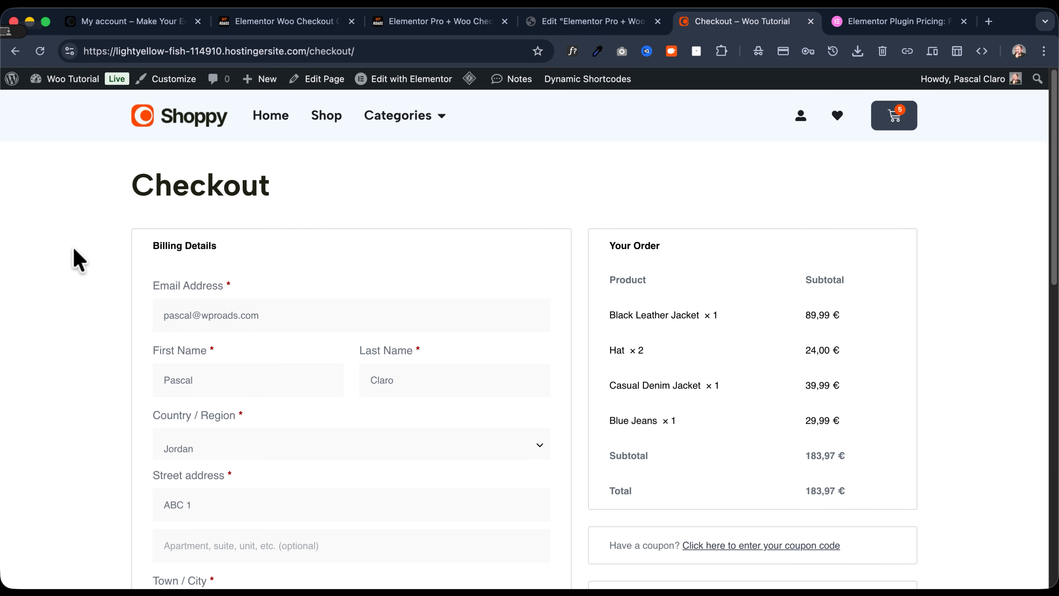
Compare the default Shoppy checkout with the customized Make Your Ecommerce checkout, examining its trust badges, express payments, billing form, testimonial and payment section
{"action": "scroll", "coordinate": [74, 259], "scroll_direction": "down", "scroll_amount": 15}
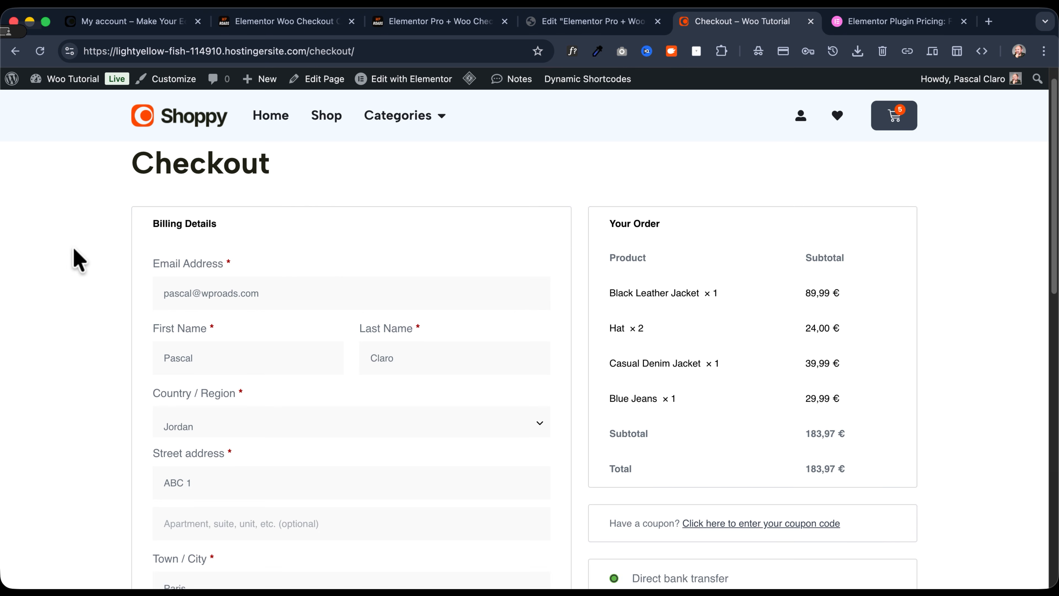
{"action": "scroll", "coordinate": [74, 260], "scroll_direction": "up", "scroll_amount": 15}
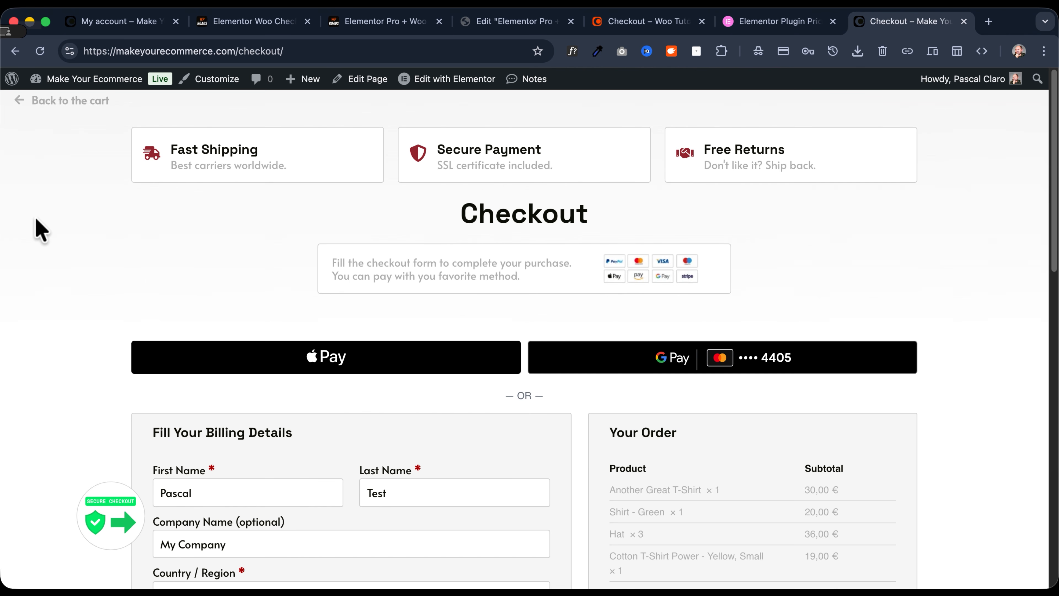
{"action": "scroll", "coordinate": [36, 219], "scroll_direction": "down", "scroll_amount": 1}
{"action": "scroll", "coordinate": [35, 220], "scroll_direction": "up", "scroll_amount": 1}
{"action": "scroll", "coordinate": [35, 263], "scroll_direction": "down", "scroll_amount": 5}
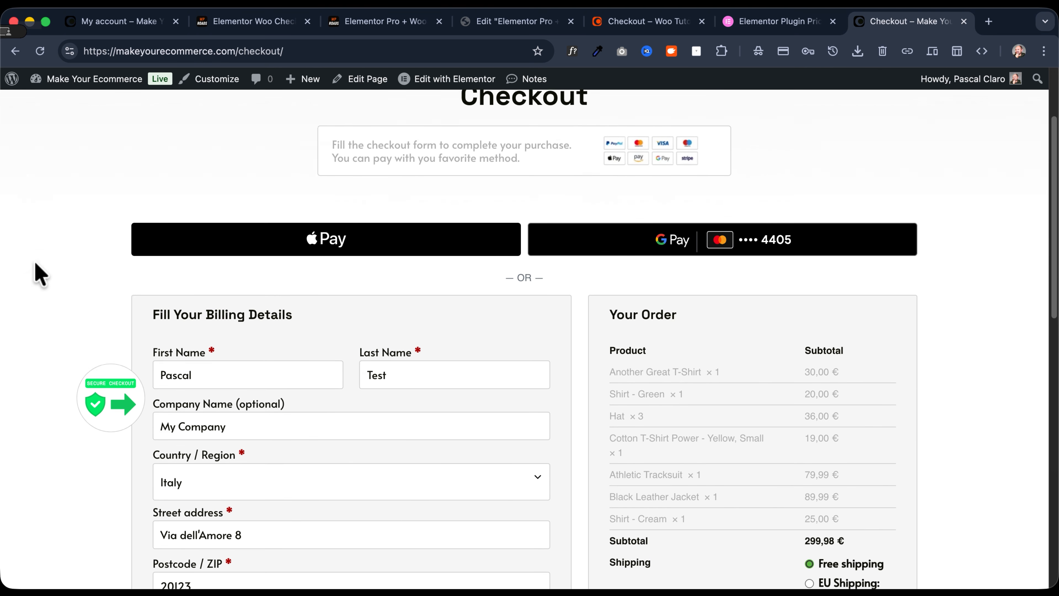
{"action": "scroll", "coordinate": [36, 264], "scroll_direction": "down", "scroll_amount": 12}
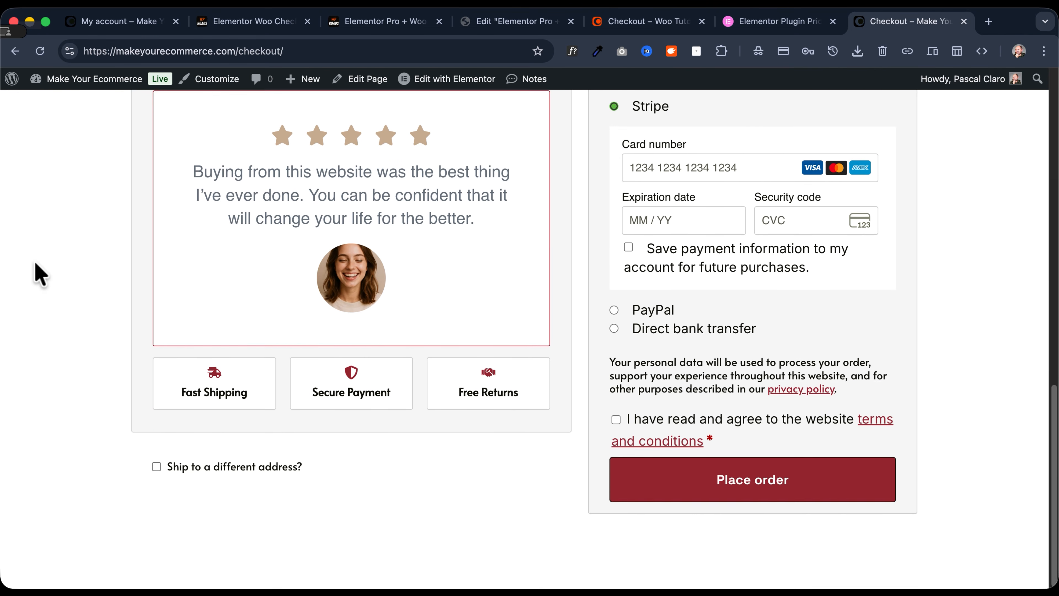
{"action": "scroll", "coordinate": [40, 273], "scroll_direction": "up", "scroll_amount": 15}
{"action": "scroll", "coordinate": [38, 273], "scroll_direction": "up", "scroll_amount": 4}
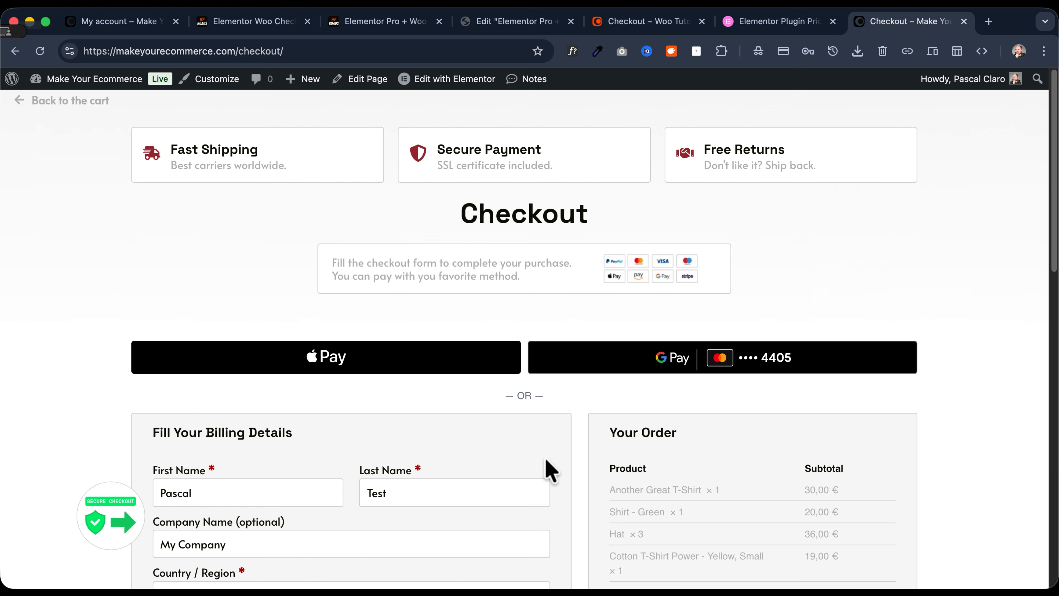
{"action": "scroll", "coordinate": [1001, 346], "scroll_direction": "down", "scroll_amount": 4}
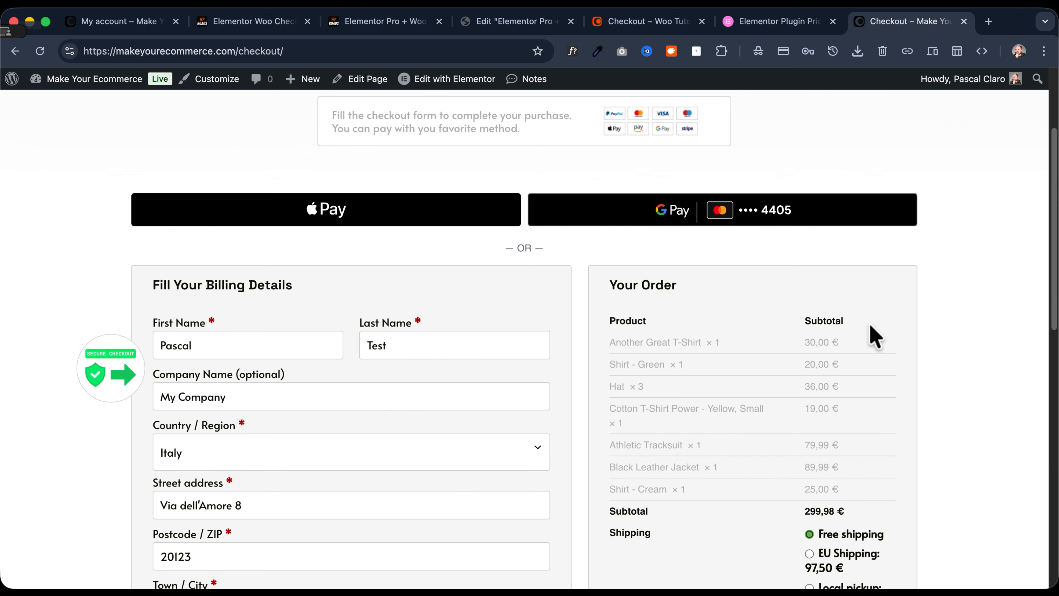
{"action": "scroll", "coordinate": [872, 337], "scroll_direction": "down", "scroll_amount": 12}
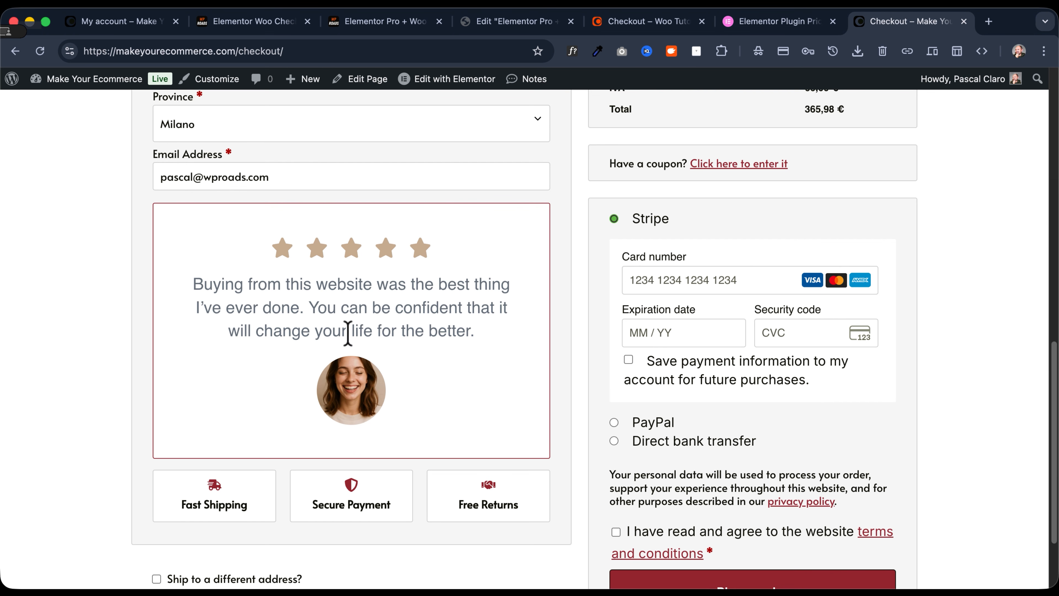
{"action": "scroll", "coordinate": [751, 333], "scroll_direction": "down", "scroll_amount": 3}
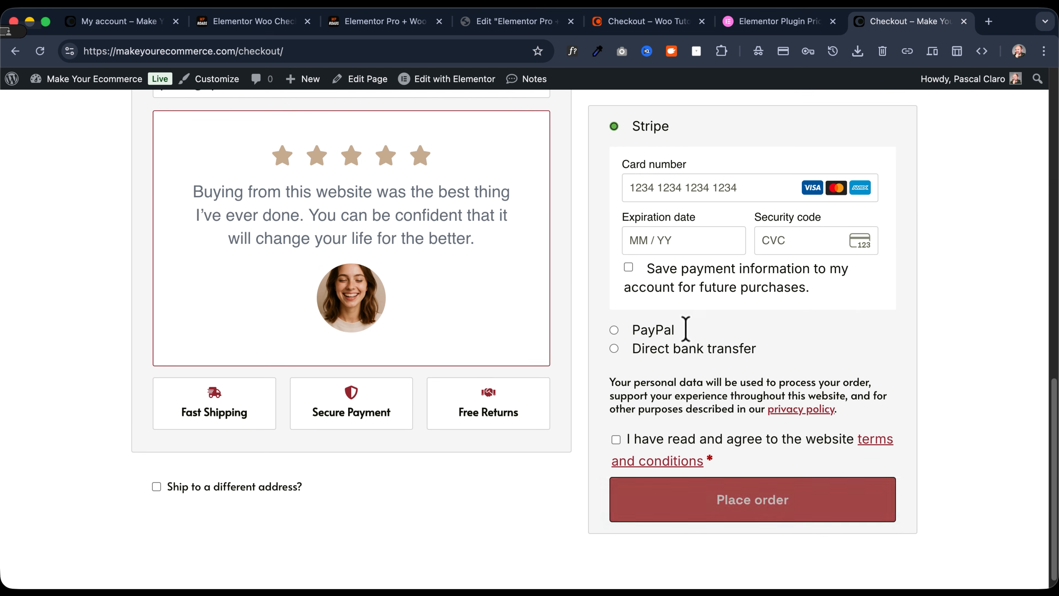
Examine the top section of the customized checkout page and highlight its Checkout heading
{"action": "scroll", "coordinate": [685, 329], "scroll_direction": "up", "scroll_amount": 4}
{"action": "scroll", "coordinate": [113, 244], "scroll_direction": "up", "scroll_amount": 15}
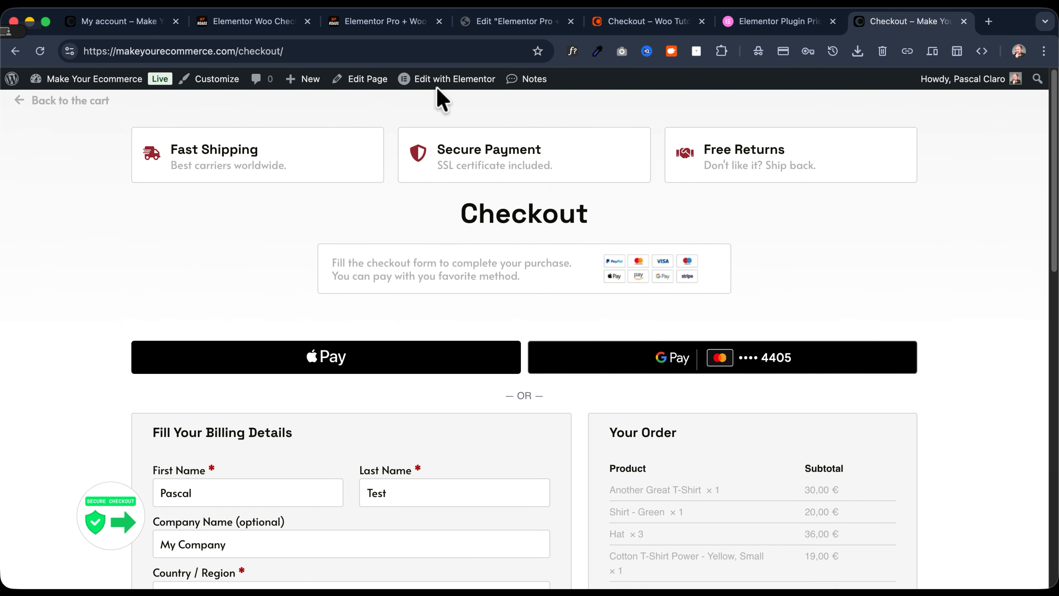
{"action": "left_click_drag", "start_coordinate": [451, 211], "coordinate": [642, 213]}
{"action": "left_click", "coordinate": [580, 209]}
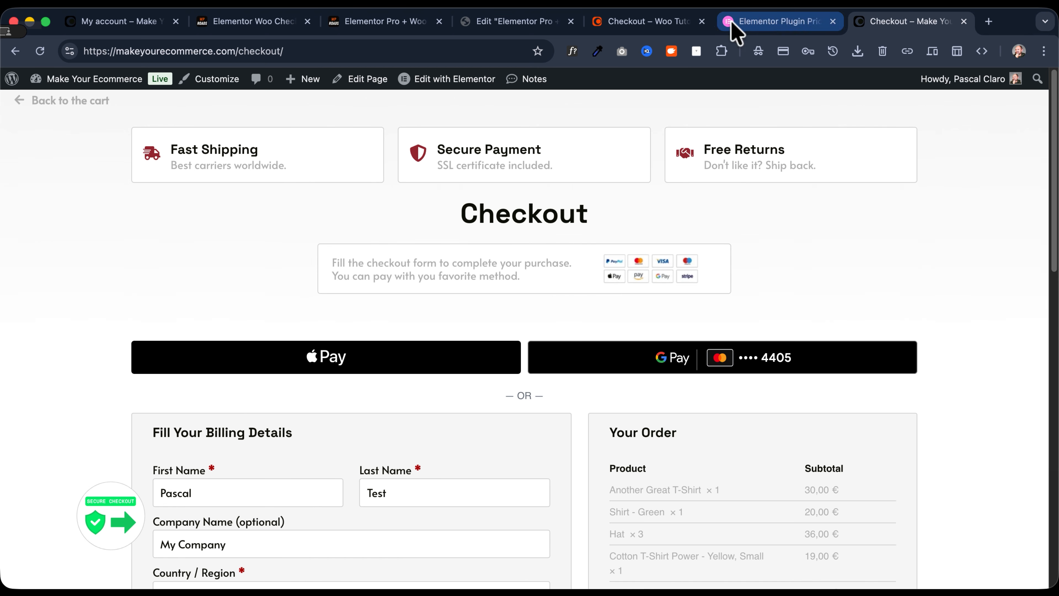
Create a new page titled "Checkout Tutorial" on the Make Your Ecommerce site and open it in the Elementor editor
{"action": "left_click", "coordinate": [631, 23]}
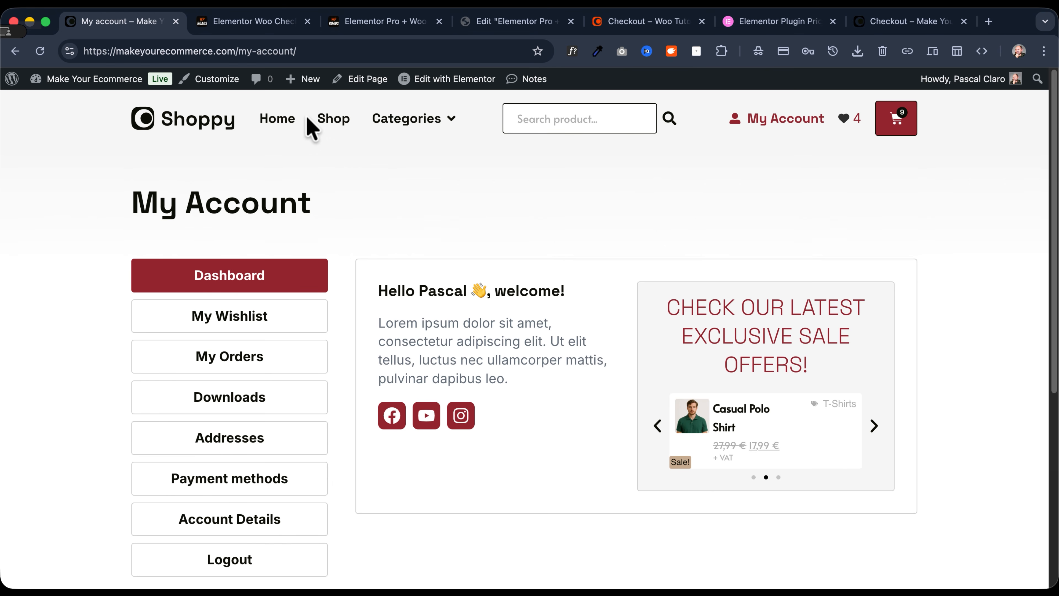
{"action": "mouse_move", "coordinate": [301, 80]}
{"action": "left_click", "coordinate": [295, 139]}
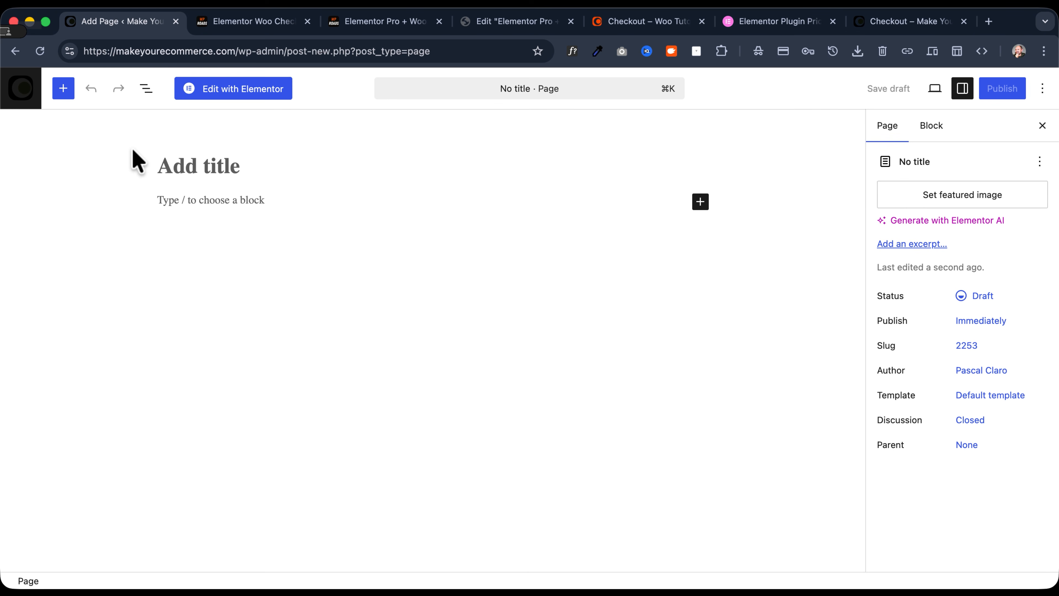
{"action": "type", "text": "Checkout"}
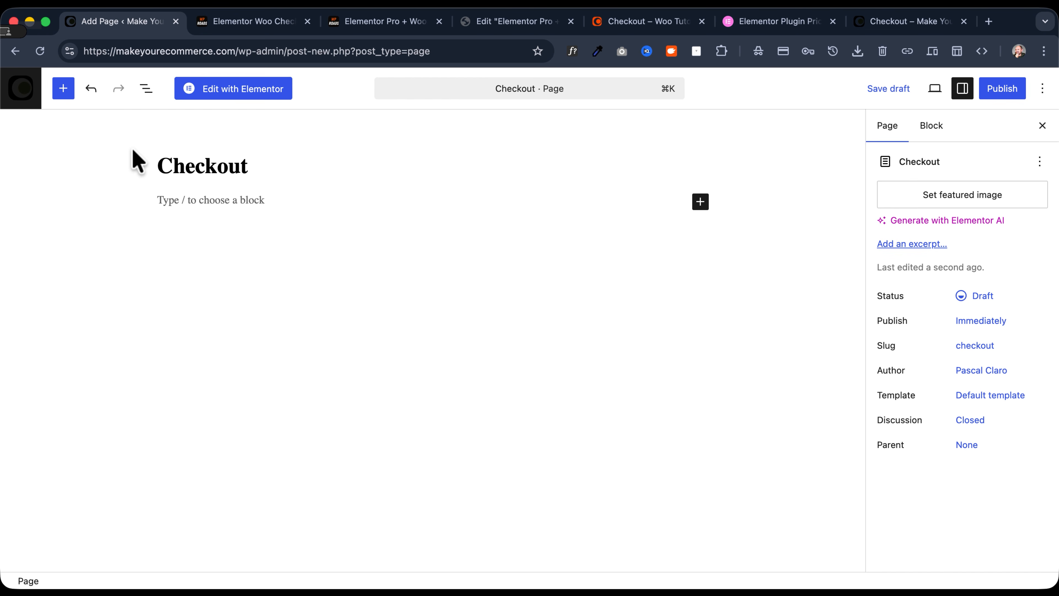
{"action": "type", "text": " Tutorial"}
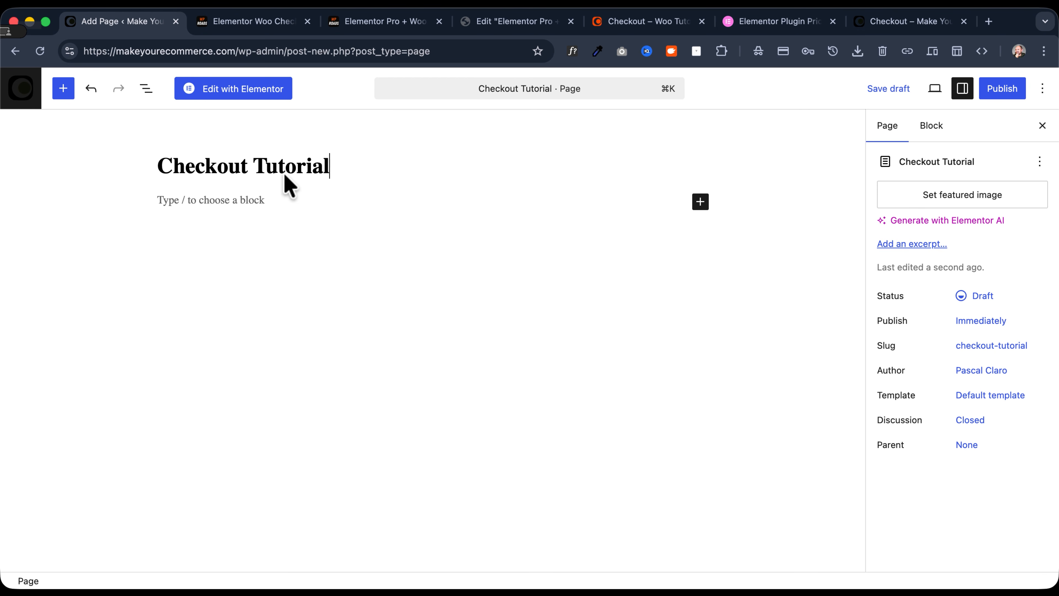
{"action": "left_click", "coordinate": [240, 89]}
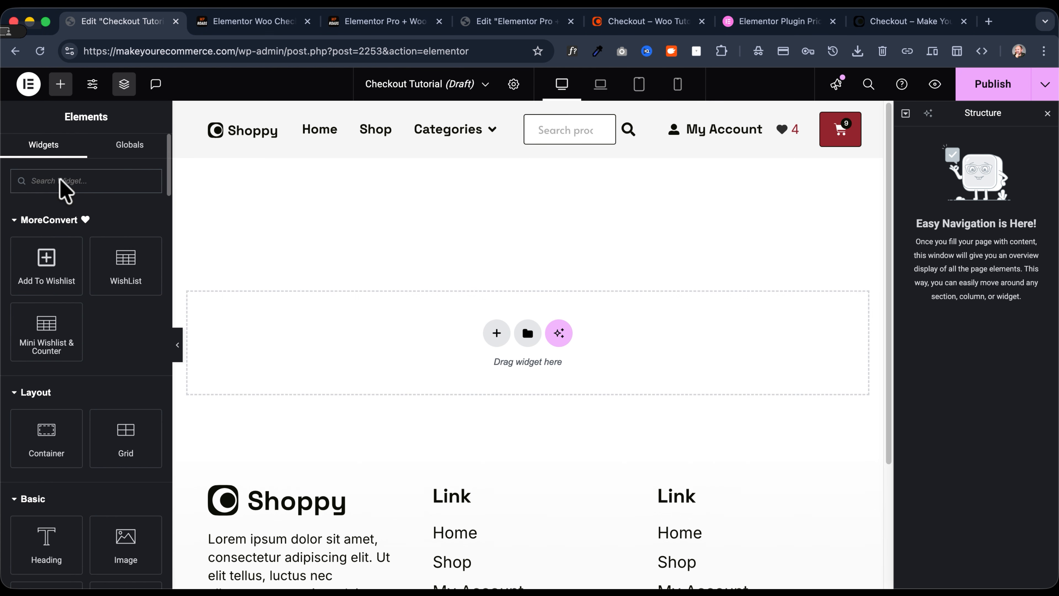
Find the Checkout widget and add it to the empty container area of the page
{"action": "type", "text": "check"}
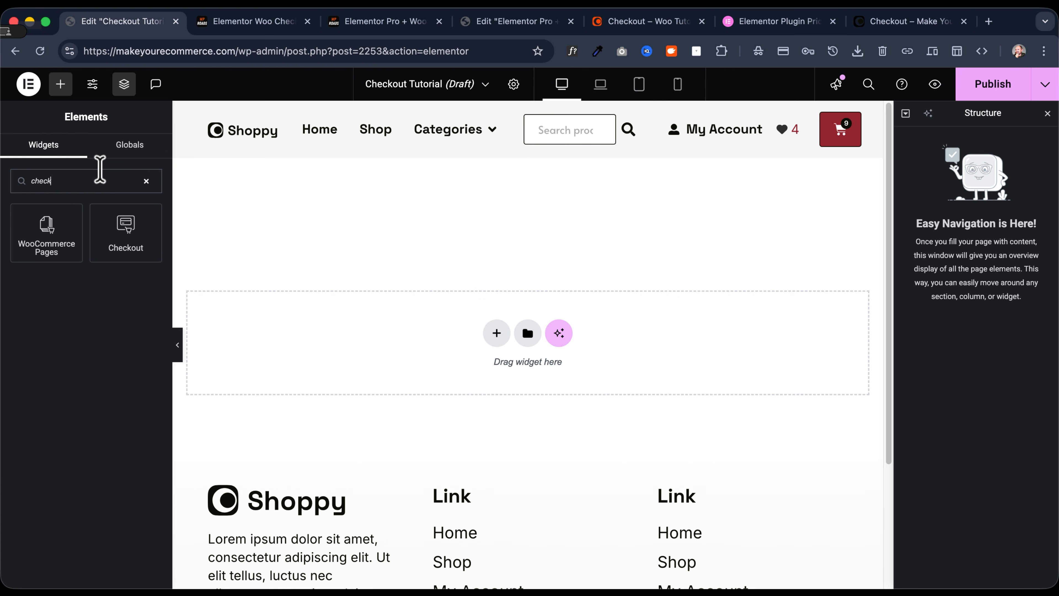
{"action": "left_click", "coordinate": [127, 230]}
{"action": "left_click_drag", "start_coordinate": [128, 230], "coordinate": [372, 328]}
Examine the unstyled Checkout widget in the editor, including its login, billing, shipping, order, coupon and payment sections
{"action": "scroll", "coordinate": [309, 246], "scroll_direction": "down", "scroll_amount": 15}
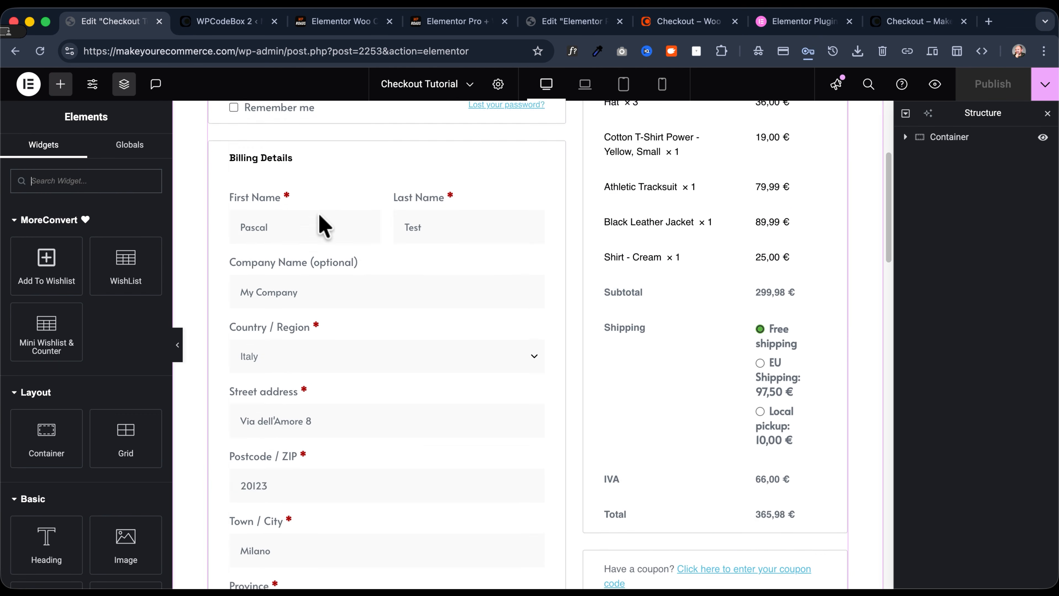
{"action": "scroll", "coordinate": [196, 230], "scroll_direction": "down", "scroll_amount": 4}
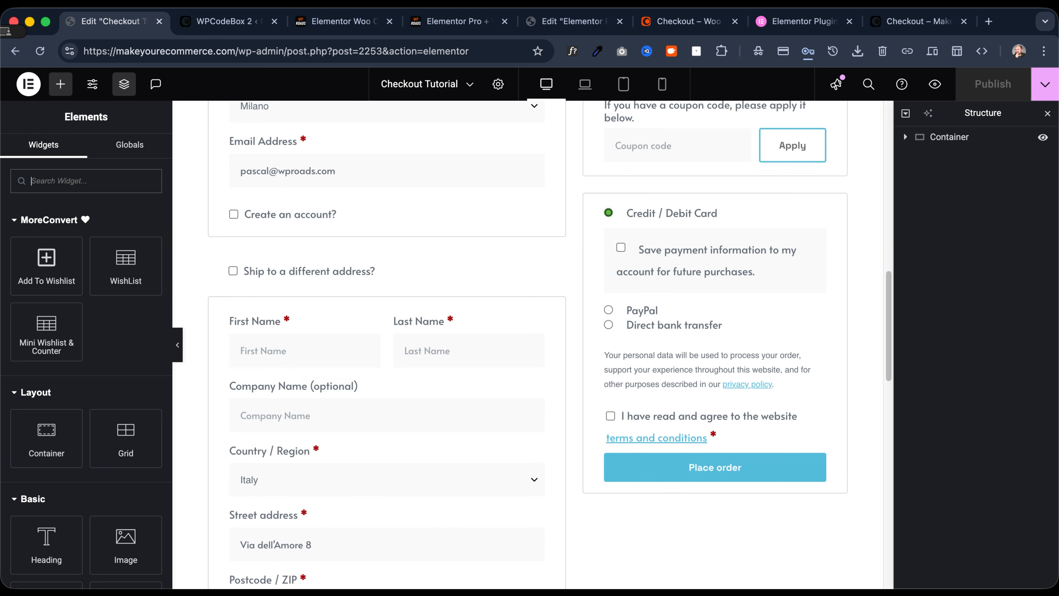
{"action": "scroll", "coordinate": [433, 359], "scroll_direction": "down", "scroll_amount": 4}
{"action": "scroll", "coordinate": [435, 363], "scroll_direction": "down", "scroll_amount": 5}
{"action": "scroll", "coordinate": [436, 363], "scroll_direction": "up", "scroll_amount": 14}
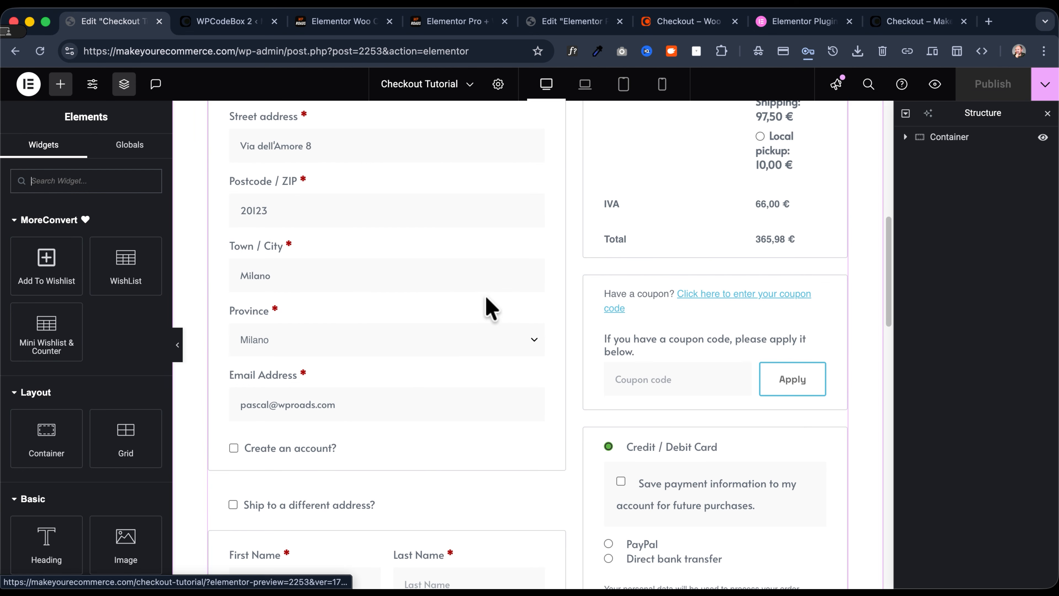
{"action": "scroll", "coordinate": [437, 304], "scroll_direction": "up", "scroll_amount": 12}
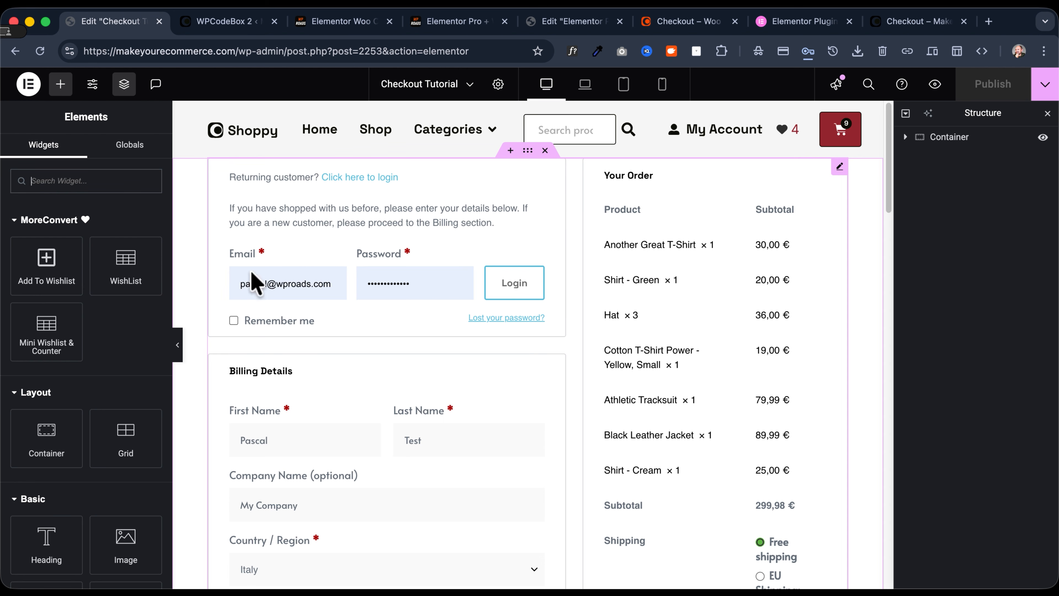
Review the billing form on the customized checkout page and inspect the options of its Country / Region field
{"action": "left_click", "coordinate": [931, 17]}
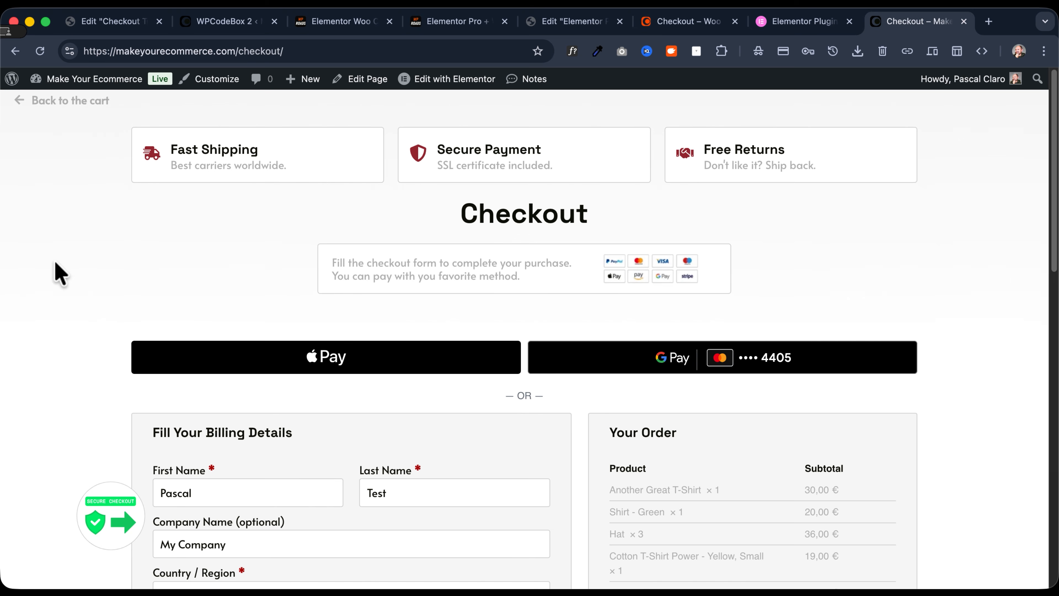
{"action": "scroll", "coordinate": [60, 273], "scroll_direction": "down", "scroll_amount": 2}
{"action": "scroll", "coordinate": [568, 319], "scroll_direction": "down", "scroll_amount": 5}
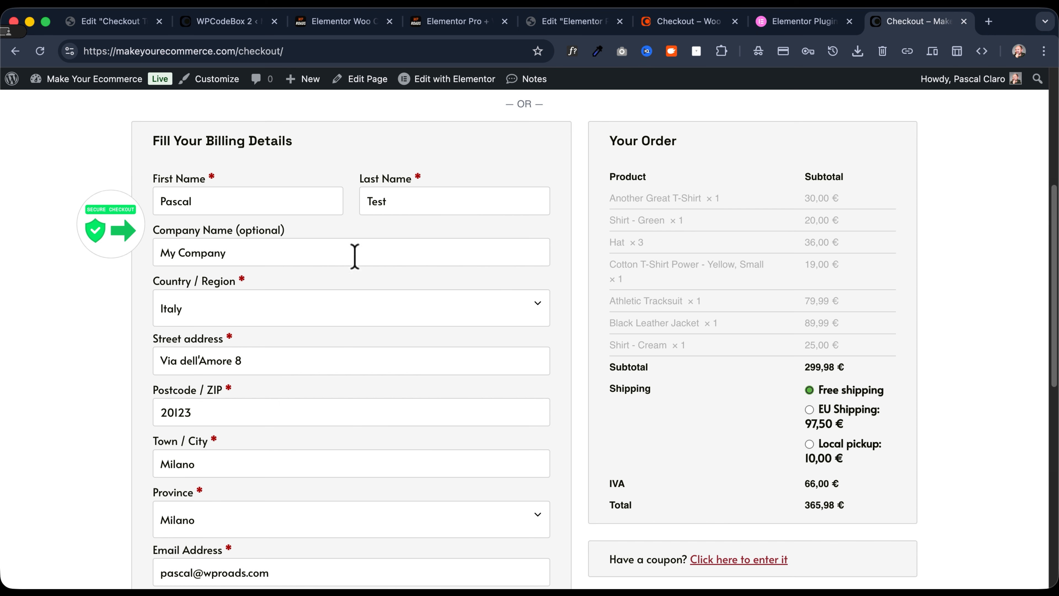
{"action": "left_click", "coordinate": [203, 311]}
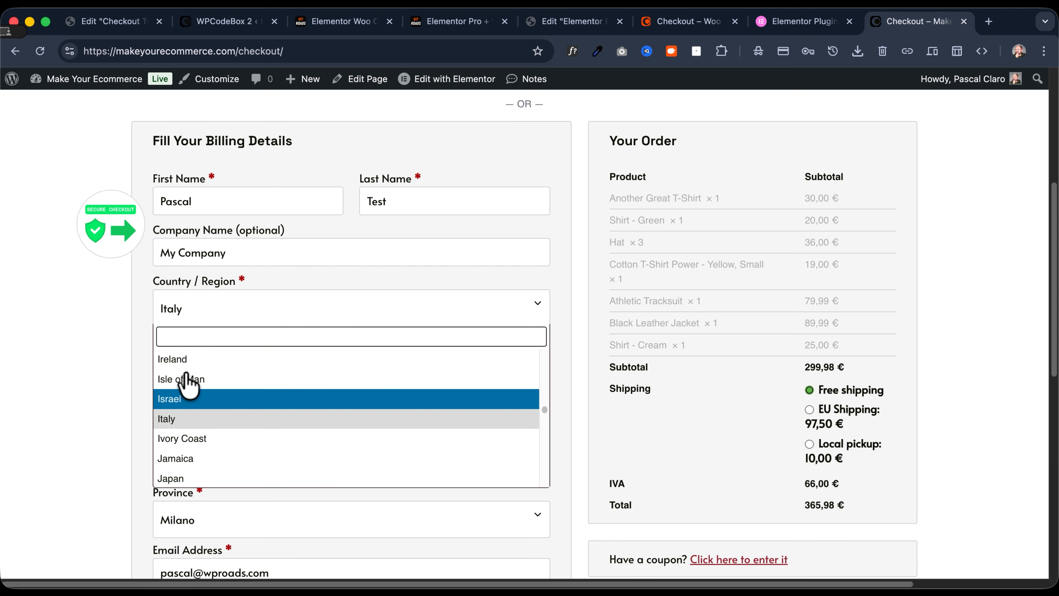
{"action": "left_click", "coordinate": [174, 311]}
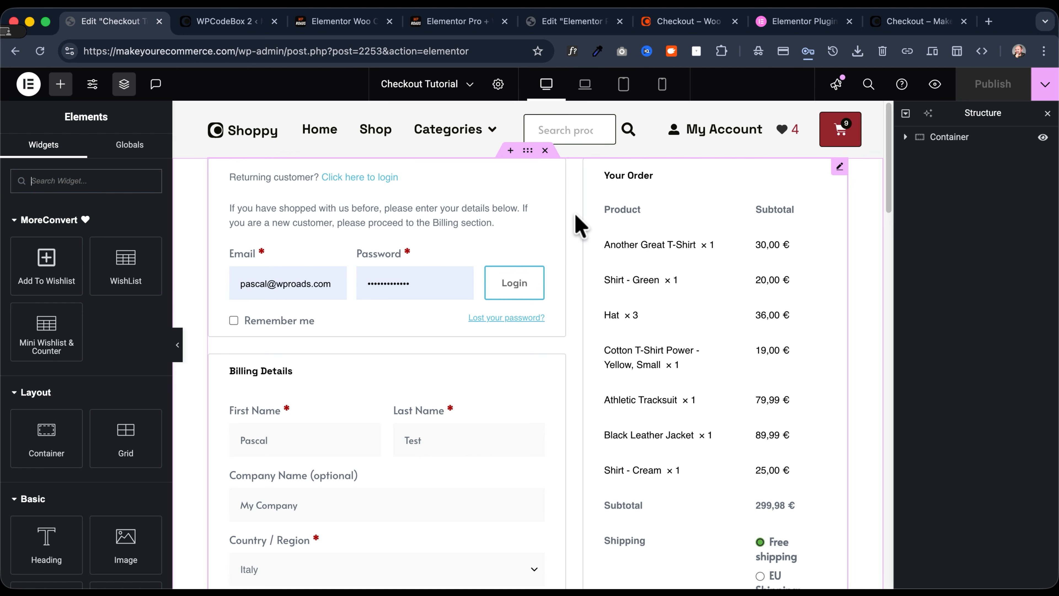
View the live Checkout Tutorial page and examine its billing form, order summary, order notes and payment section
{"action": "left_click", "coordinate": [1045, 86]}
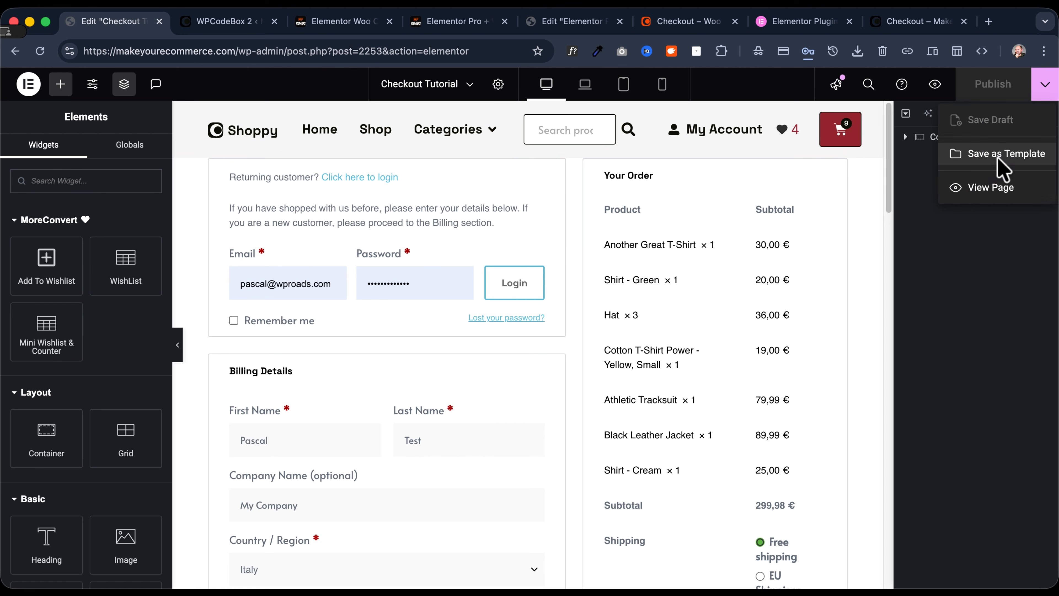
{"action": "left_click", "coordinate": [991, 188]}
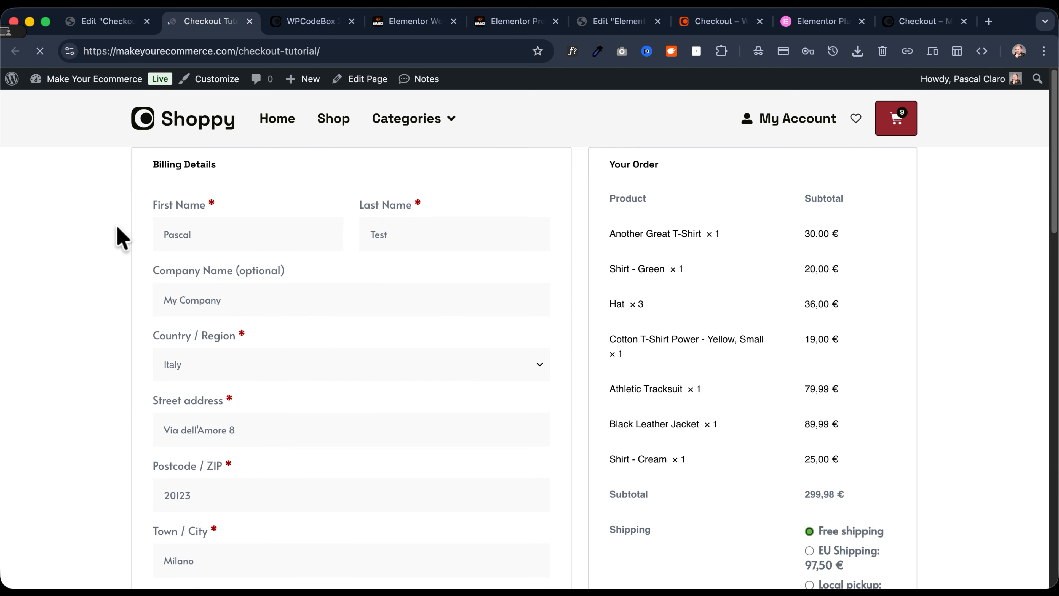
{"action": "scroll", "coordinate": [95, 235], "scroll_direction": "down", "scroll_amount": 20}
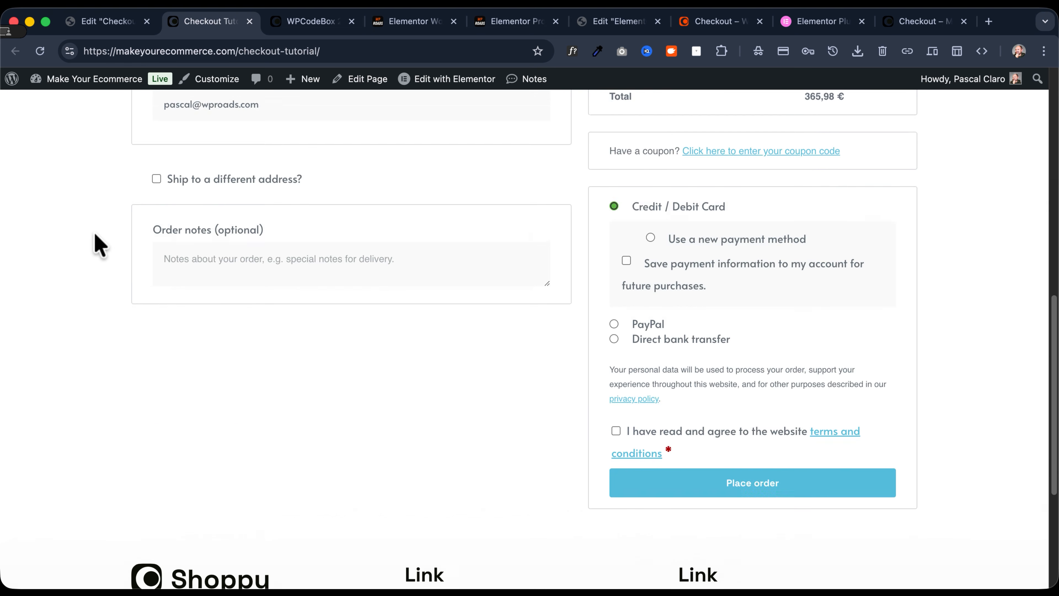
{"action": "scroll", "coordinate": [95, 233], "scroll_direction": "up", "scroll_amount": 20}
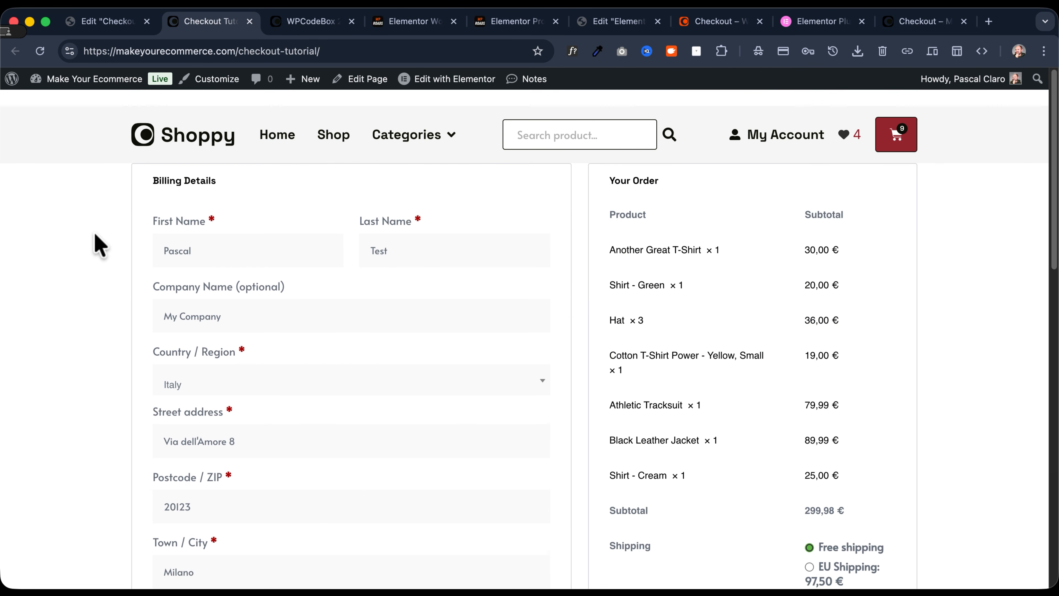
{"action": "scroll", "coordinate": [94, 236], "scroll_direction": "down", "scroll_amount": 15}
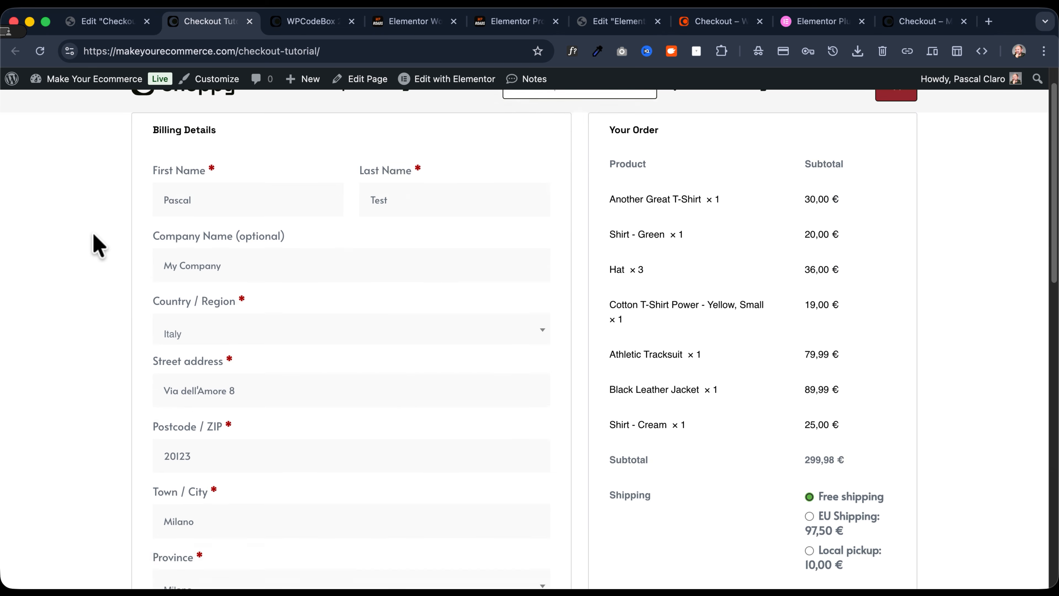
{"action": "scroll", "coordinate": [94, 236], "scroll_direction": "up", "scroll_amount": 20}
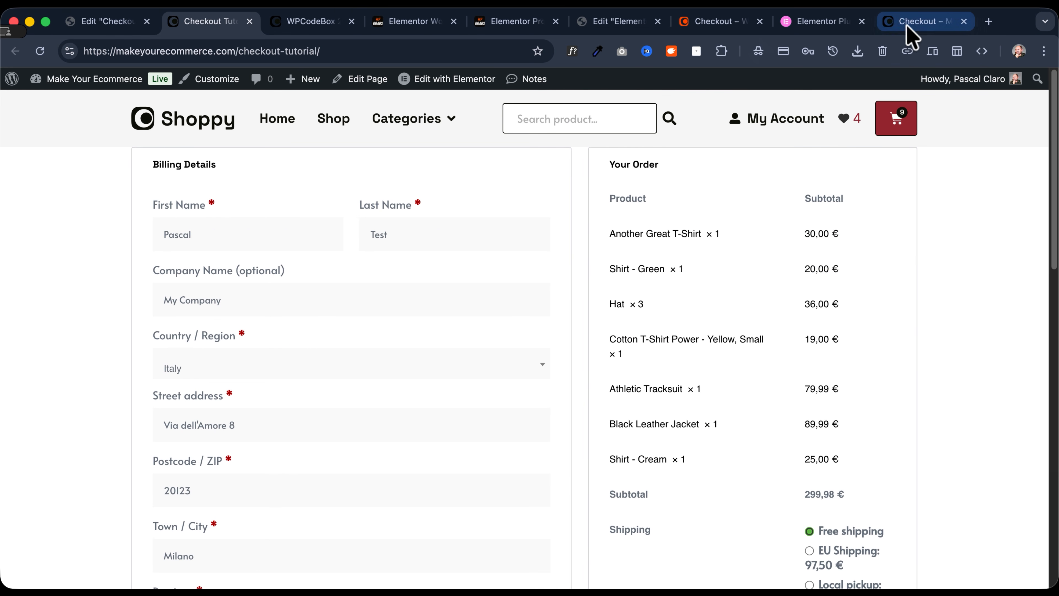
Compare it with the customized checkout page, reviewing the trust badges, express payment options, billing form and order summary
{"action": "left_click", "coordinate": [915, 22]}
{"action": "scroll", "coordinate": [125, 265], "scroll_direction": "up", "scroll_amount": 6}
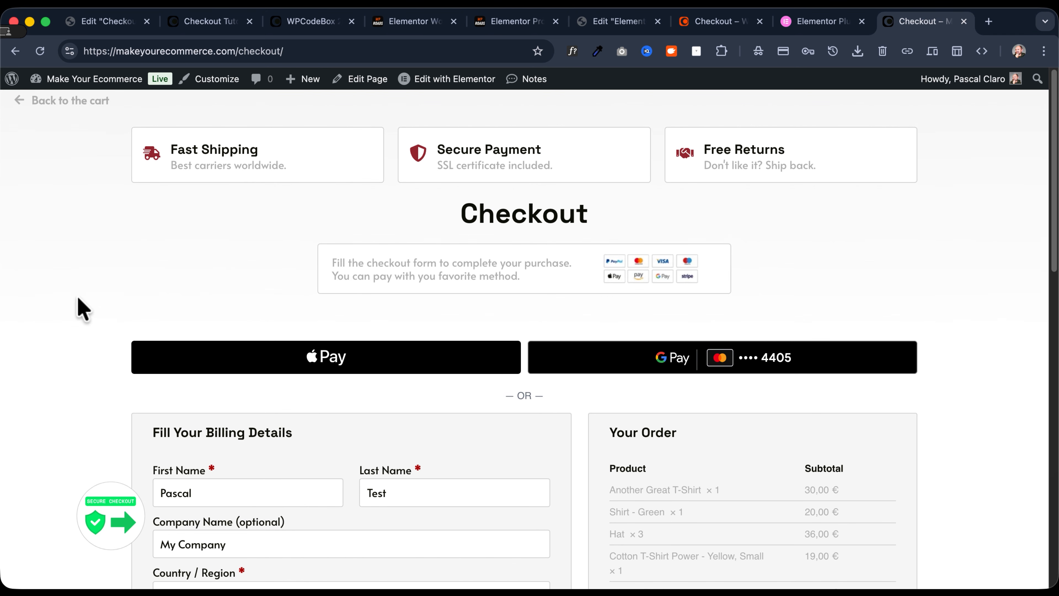
{"action": "scroll", "coordinate": [71, 298], "scroll_direction": "down", "scroll_amount": 5}
{"action": "scroll", "coordinate": [65, 303], "scroll_direction": "down", "scroll_amount": 1}
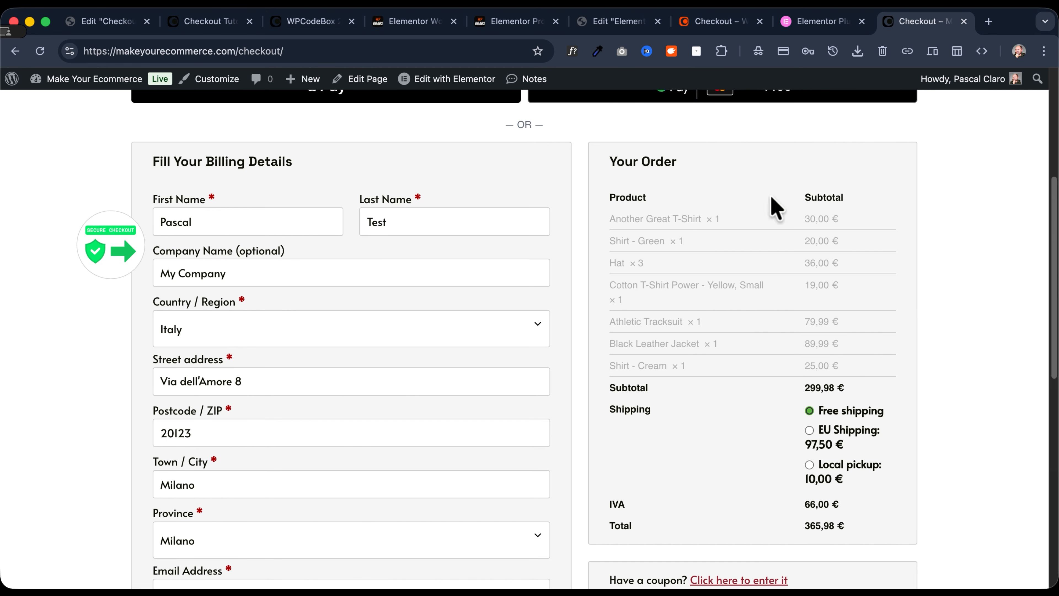
{"action": "scroll", "coordinate": [858, 292], "scroll_direction": "down", "scroll_amount": 10}
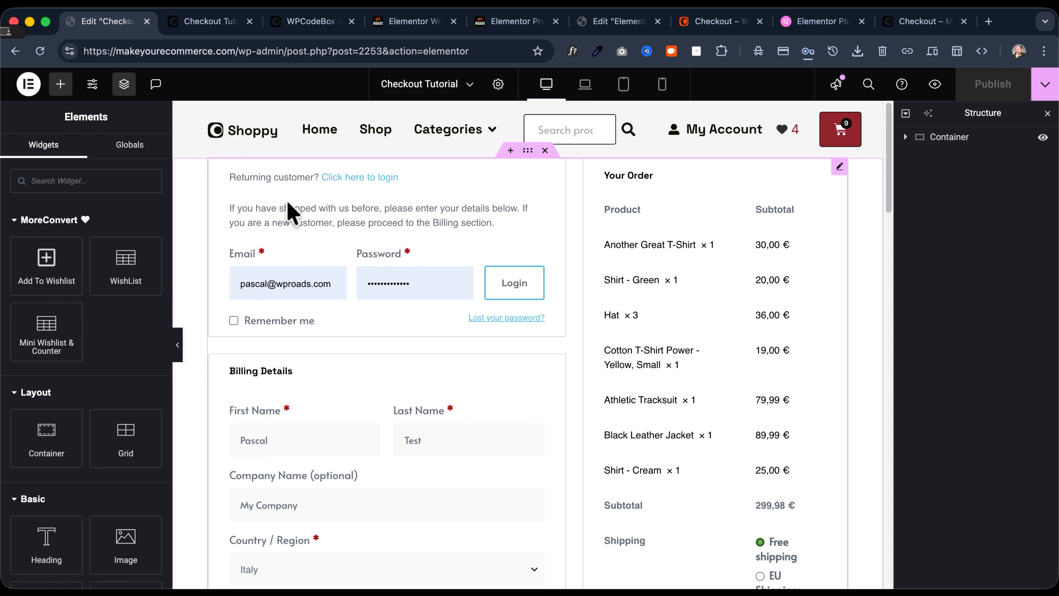
Change the Checkout Tutorial page layout in its page settings to one without the site header, and review the resulting page
{"action": "scroll", "coordinate": [265, 279], "scroll_direction": "down", "scroll_amount": 15}
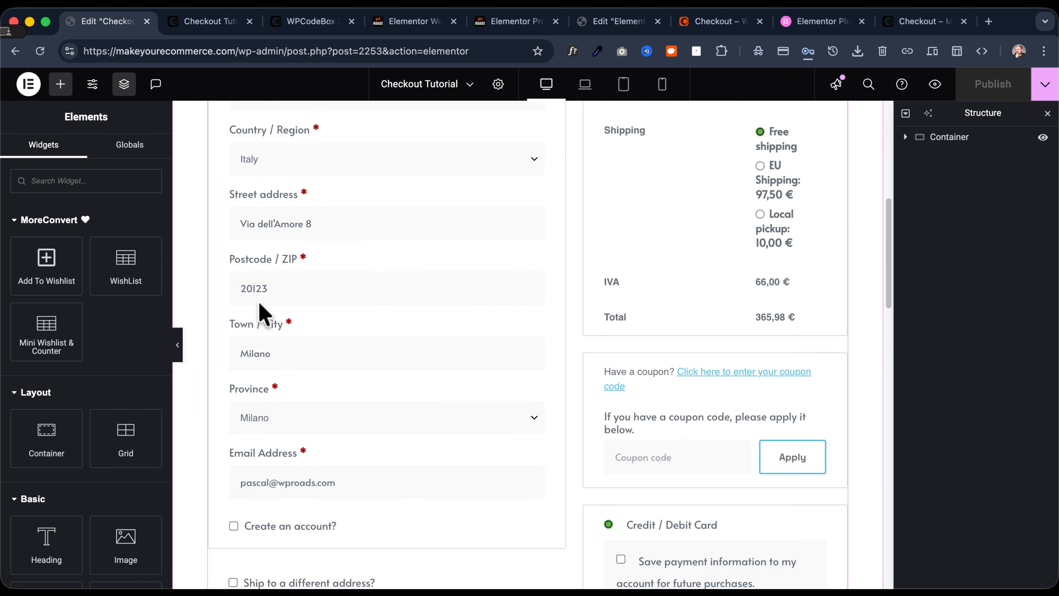
{"action": "scroll", "coordinate": [317, 500], "scroll_direction": "down", "scroll_amount": 5}
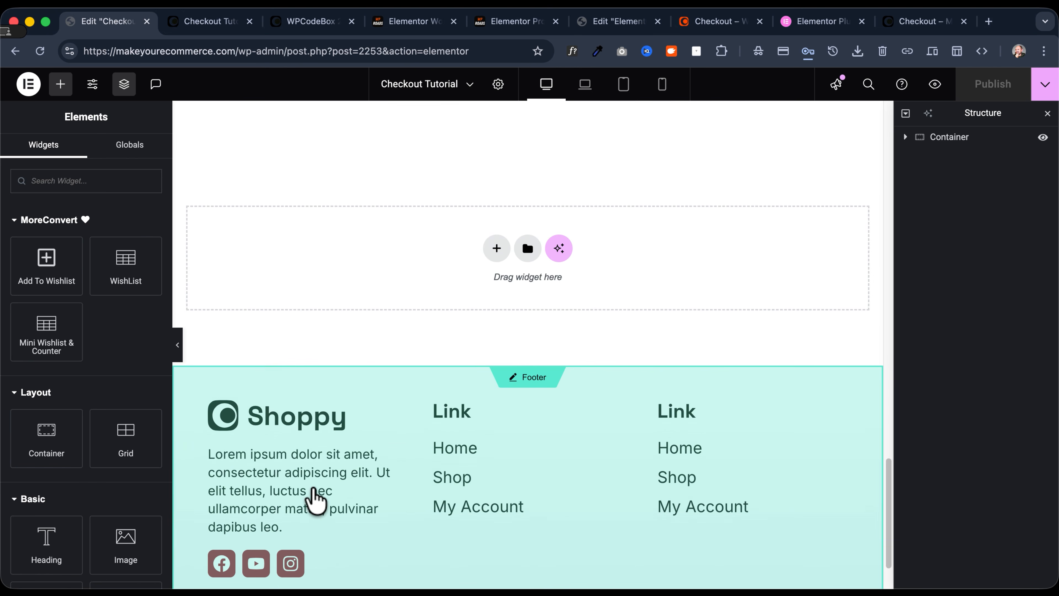
{"action": "scroll", "coordinate": [315, 501], "scroll_direction": "up", "scroll_amount": 8}
{"action": "scroll", "coordinate": [315, 500], "scroll_direction": "up", "scroll_amount": 15}
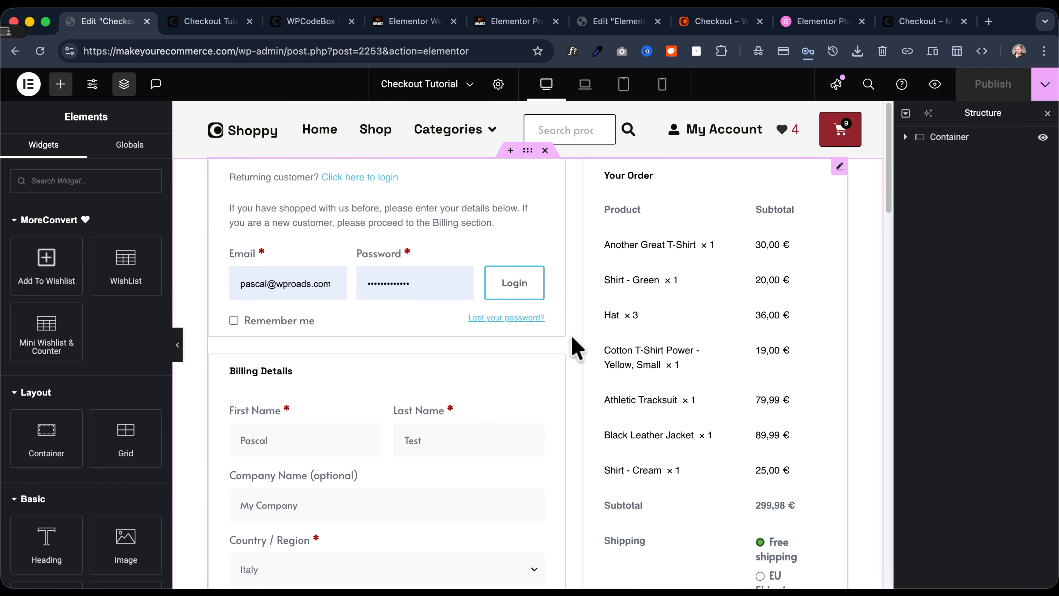
{"action": "left_click", "coordinate": [498, 86]}
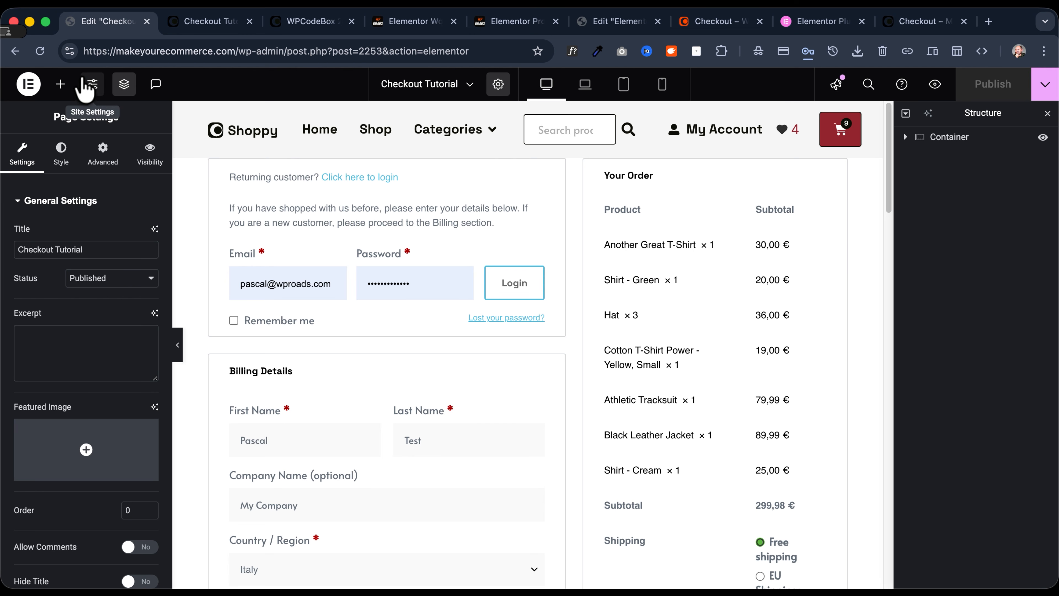
{"action": "left_click", "coordinate": [497, 86]}
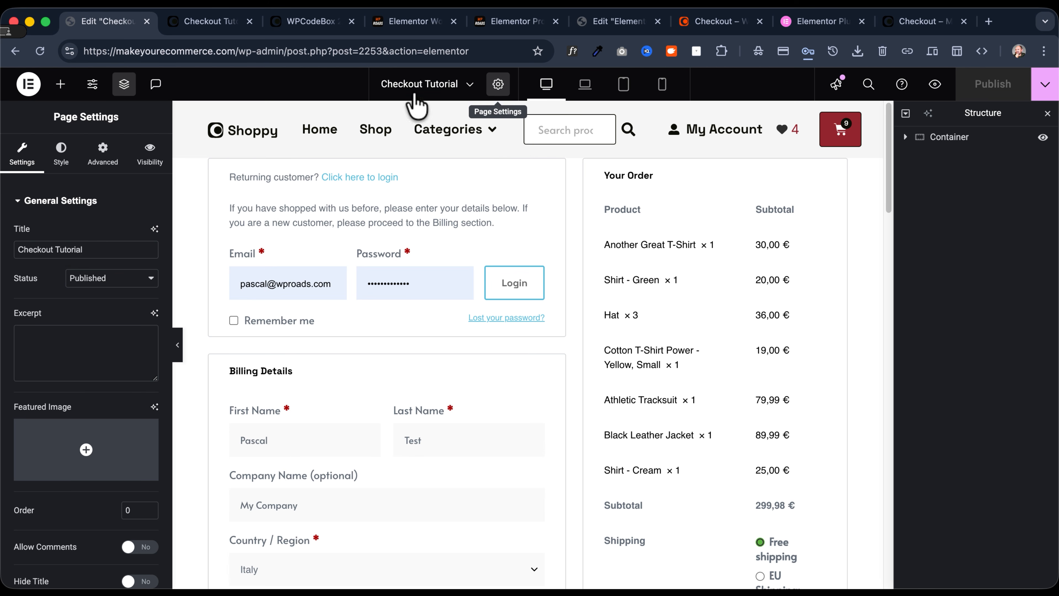
{"action": "scroll", "coordinate": [96, 205], "scroll_direction": "down", "scroll_amount": 3}
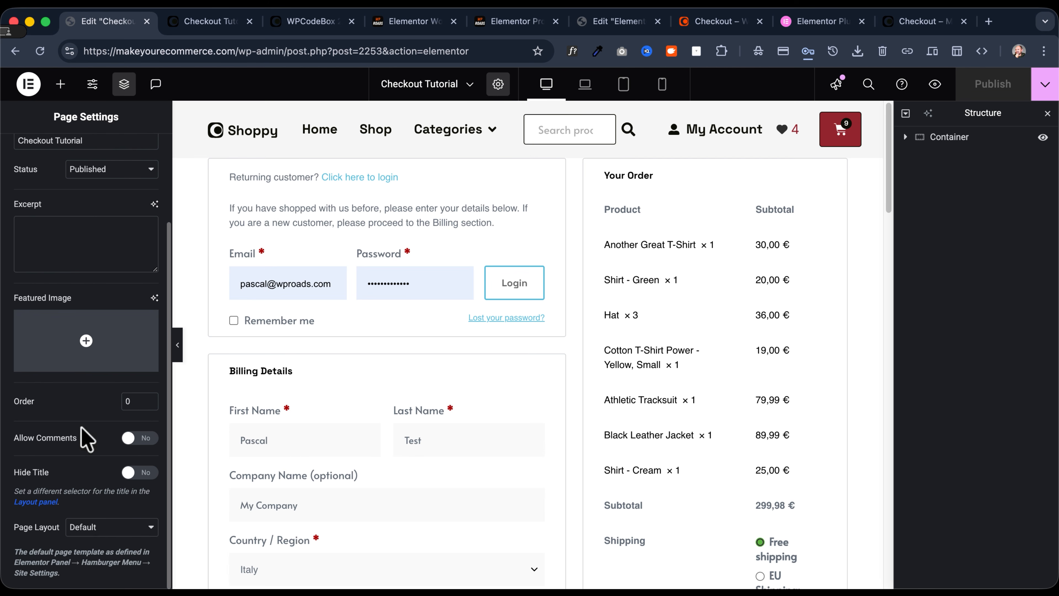
{"action": "left_click", "coordinate": [115, 533]}
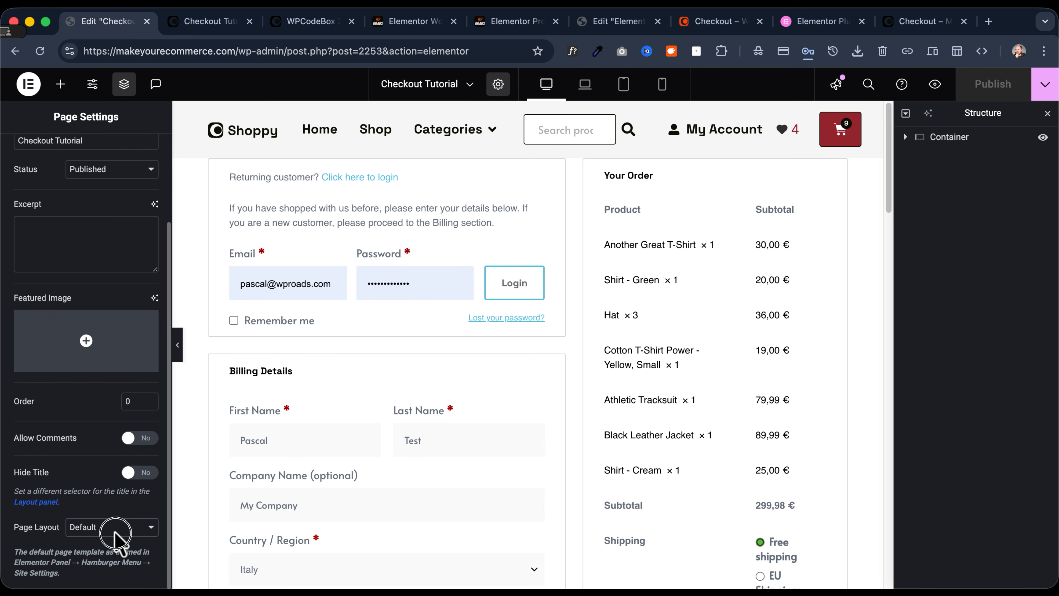
{"action": "left_click", "coordinate": [134, 544]}
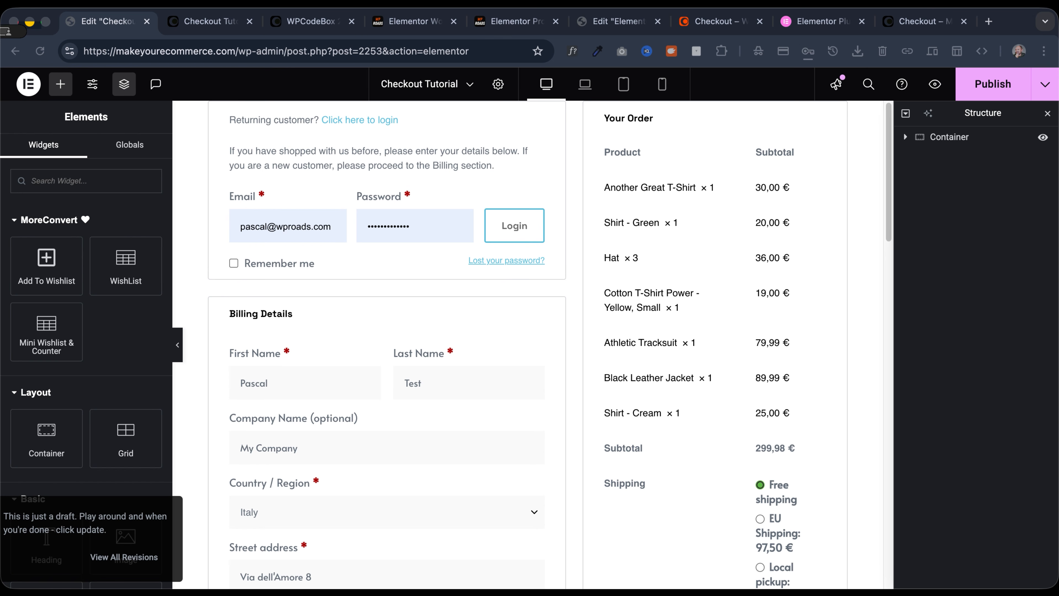
{"action": "scroll", "coordinate": [193, 250], "scroll_direction": "down", "scroll_amount": 12}
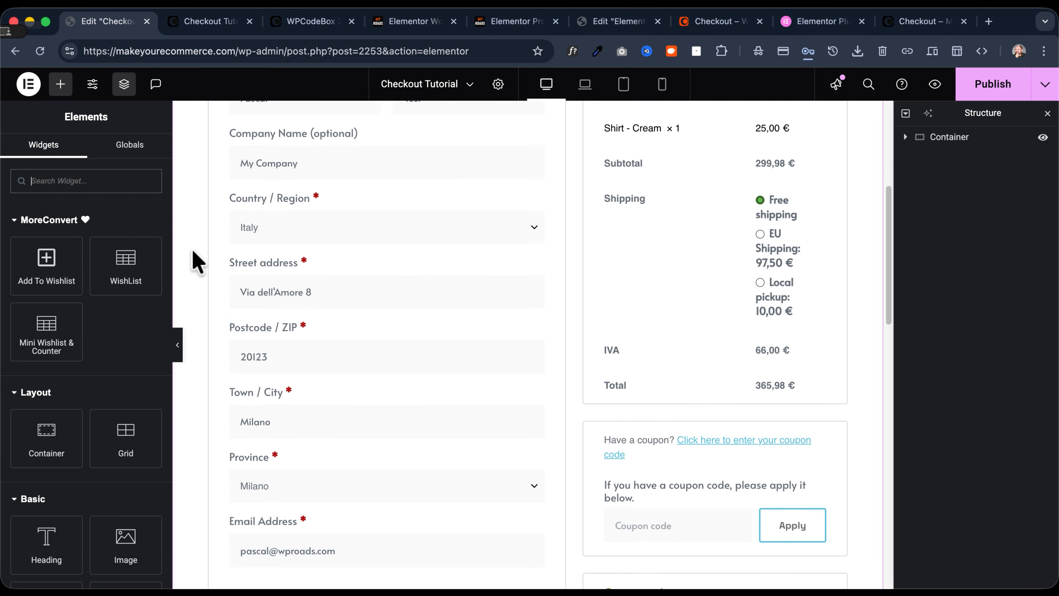
{"action": "scroll", "coordinate": [193, 250], "scroll_direction": "up", "scroll_amount": 15}
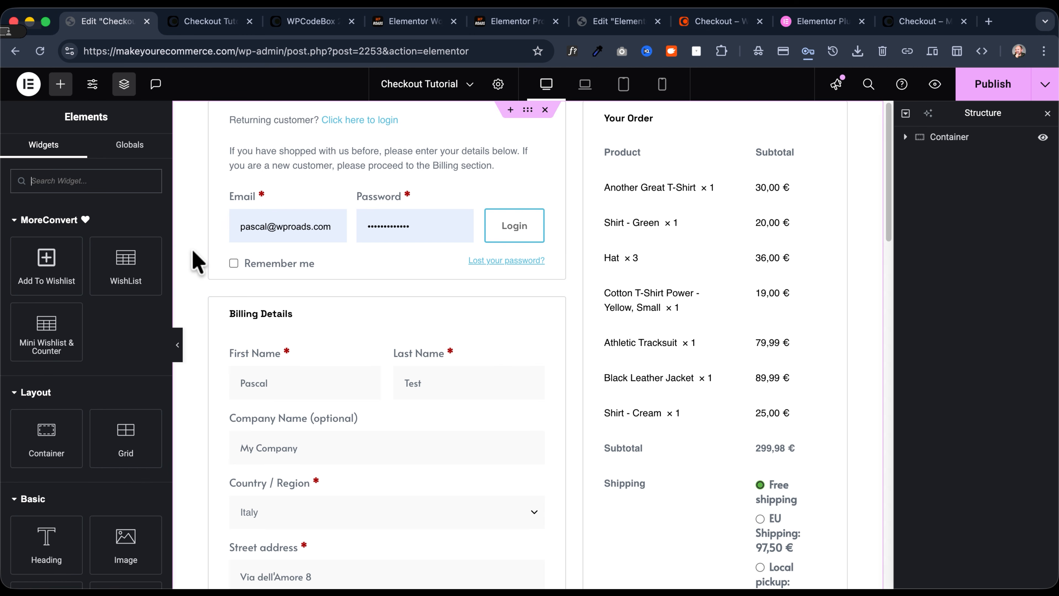
Check the top section of the finished checkout example and add a single-column flexbox container above the checkout form
{"action": "left_click", "coordinate": [512, 114]}
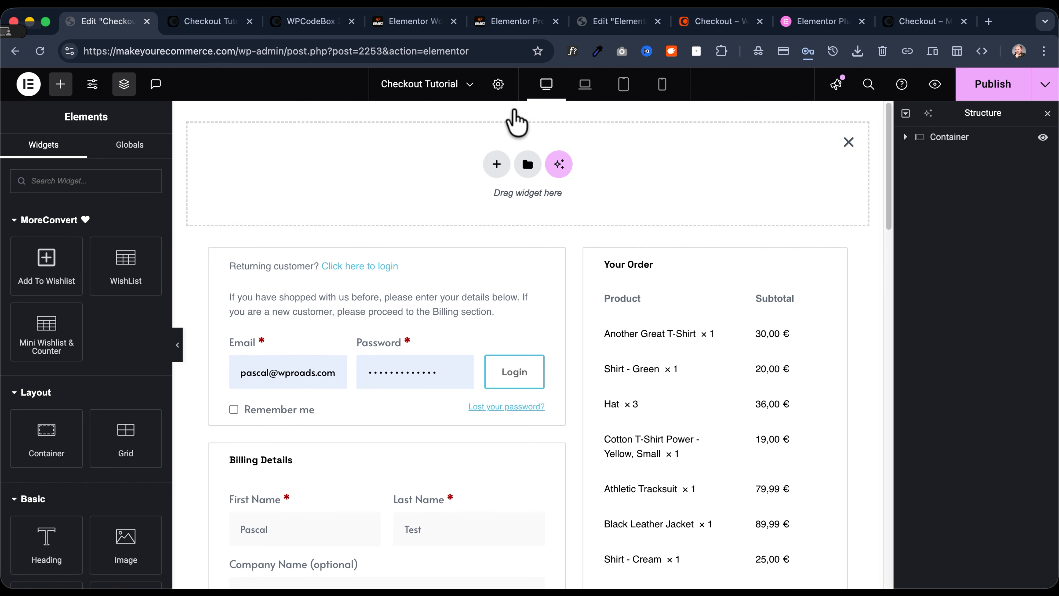
{"action": "left_click", "coordinate": [497, 163]}
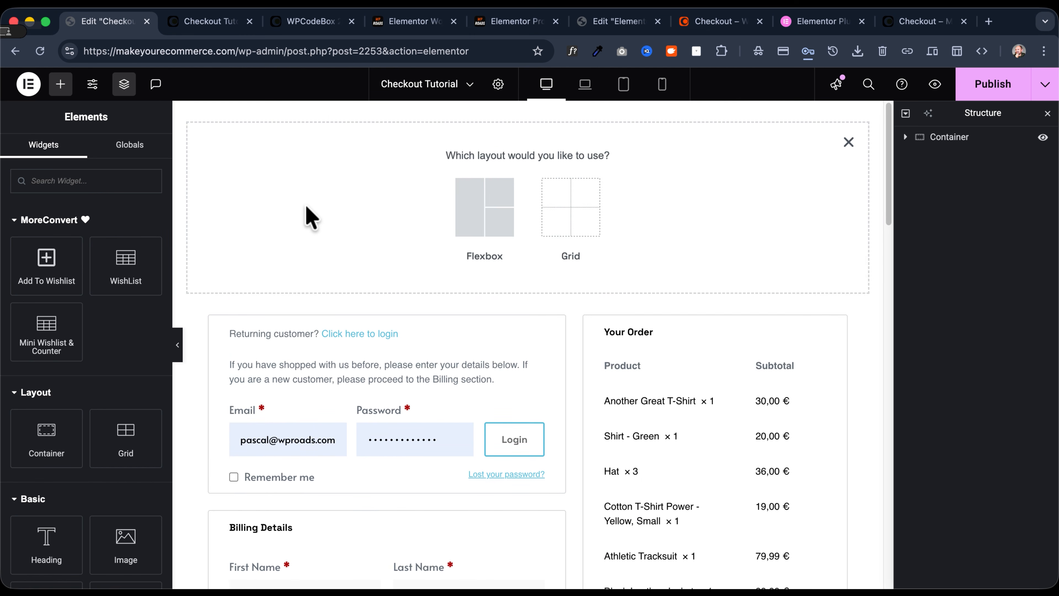
{"action": "left_click", "coordinate": [906, 22]}
{"action": "scroll", "coordinate": [166, 150], "scroll_direction": "up", "scroll_amount": 15}
{"action": "scroll", "coordinate": [107, 157], "scroll_direction": "down", "scroll_amount": 2}
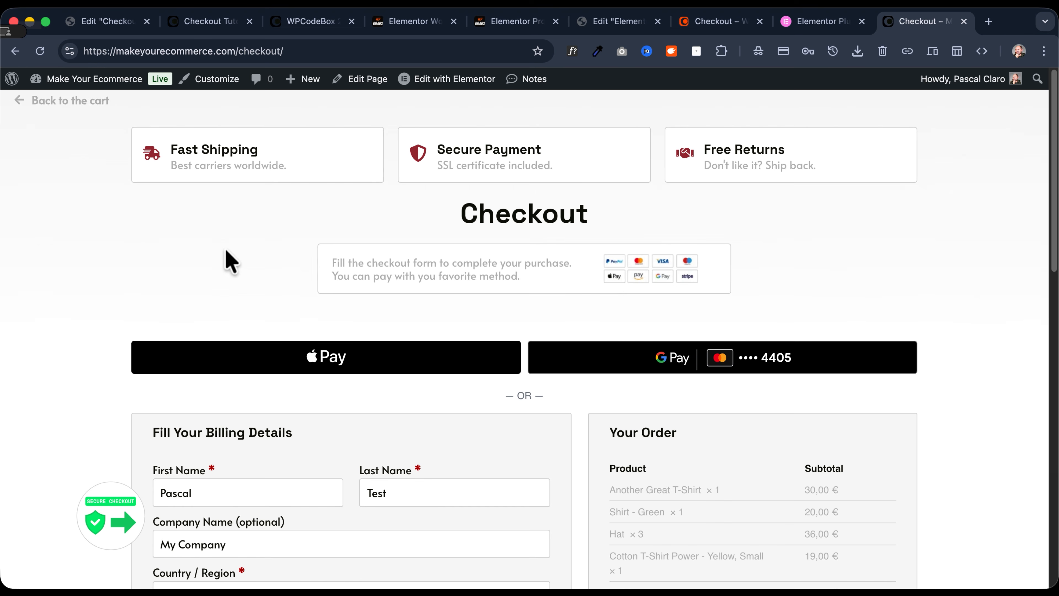
{"action": "left_click", "coordinate": [96, 22]}
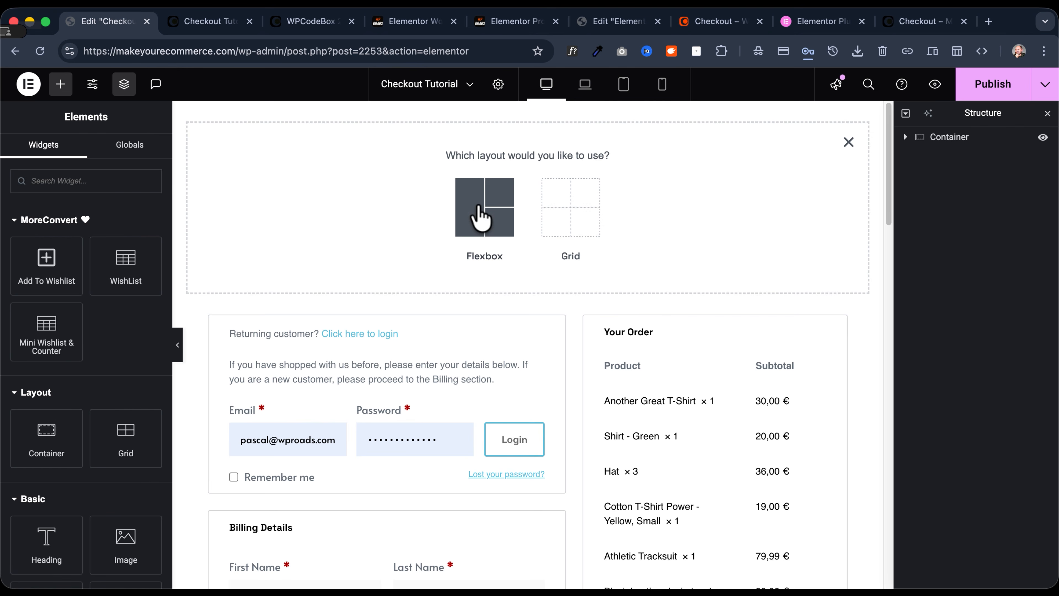
{"action": "left_click", "coordinate": [495, 218]}
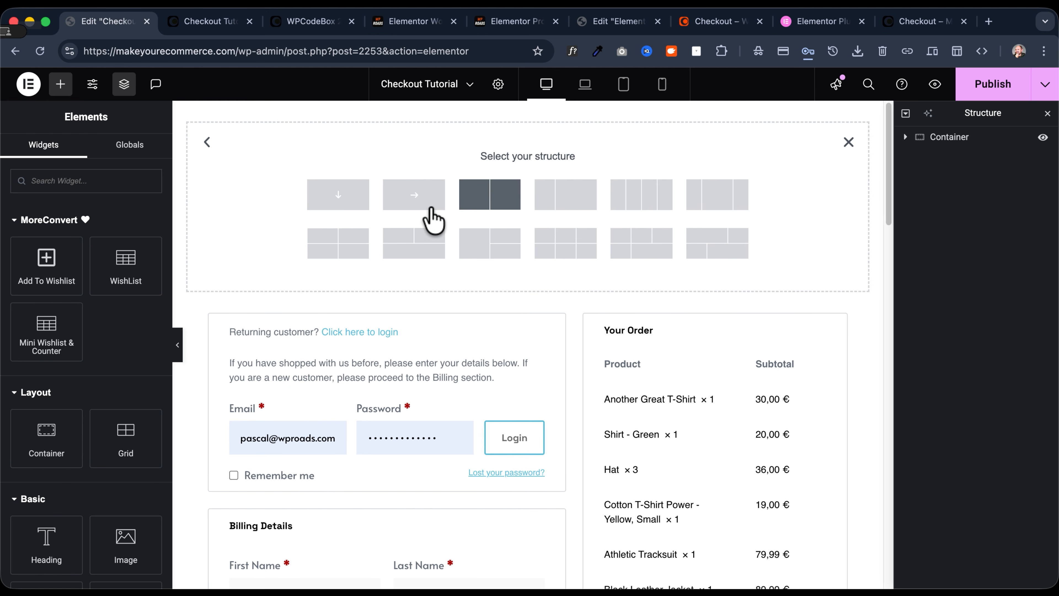
{"action": "left_click", "coordinate": [346, 209]}
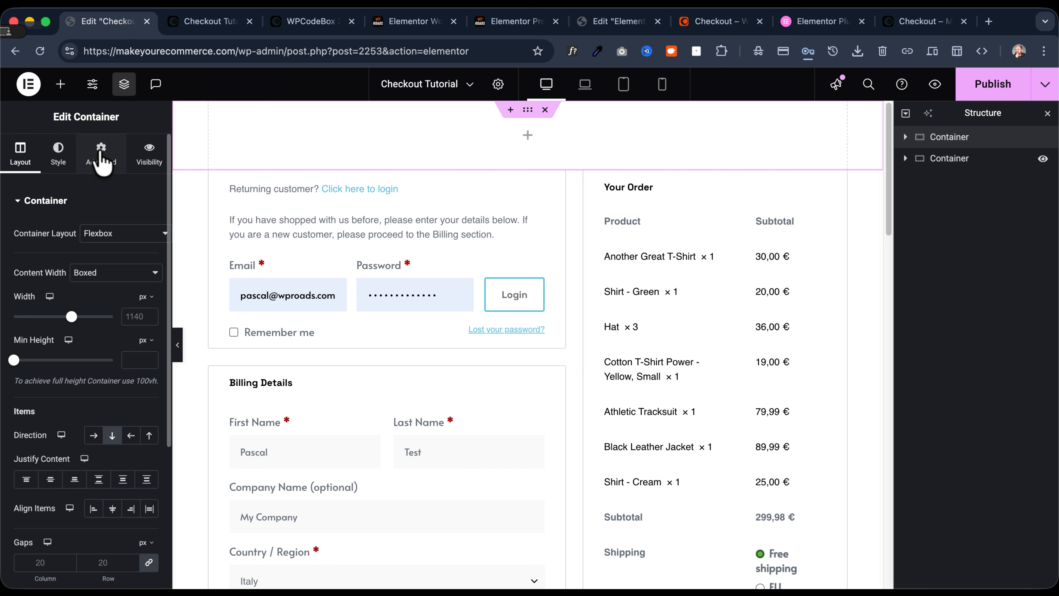
Set the new container's top and bottom padding to 2 rem, with the padding values unlinked
{"action": "left_click", "coordinate": [101, 161]}
{"action": "left_click_drag", "start_coordinate": [171, 200], "coordinate": [198, 202]}
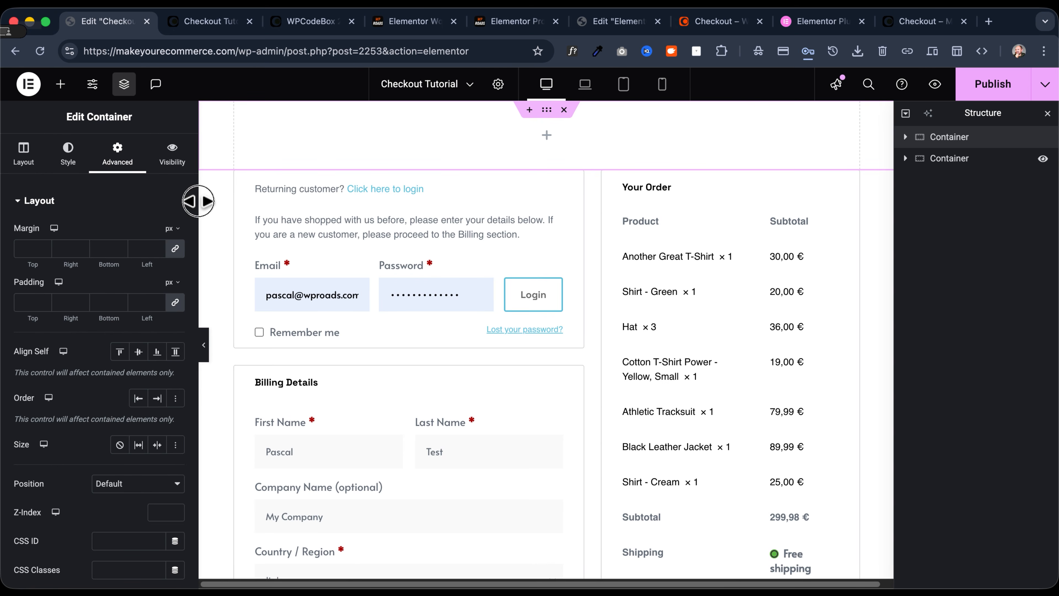
{"action": "scroll", "coordinate": [90, 214], "scroll_direction": "down", "scroll_amount": 2}
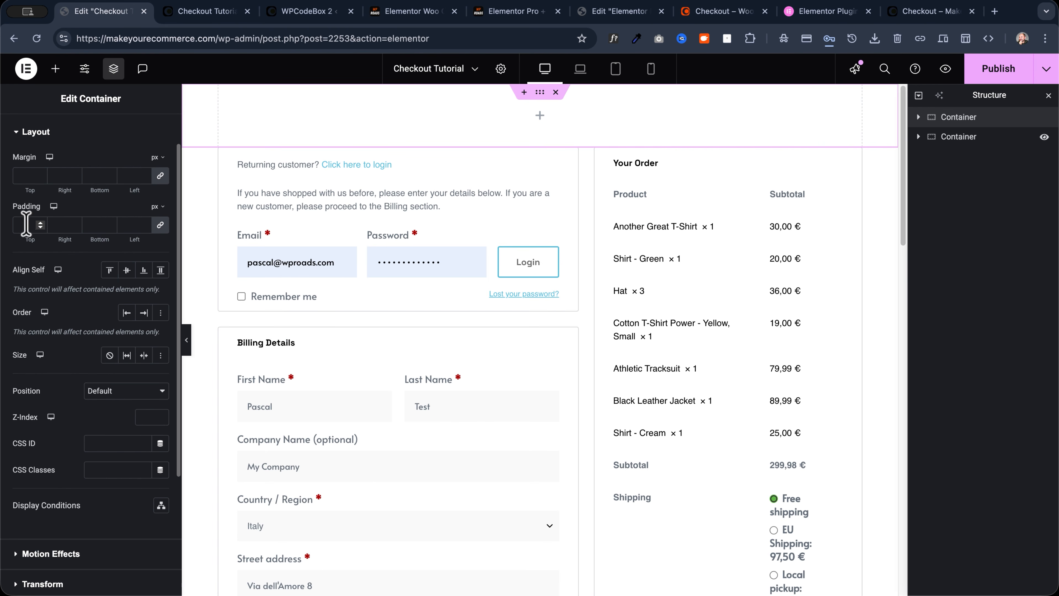
{"action": "left_click", "coordinate": [160, 224]}
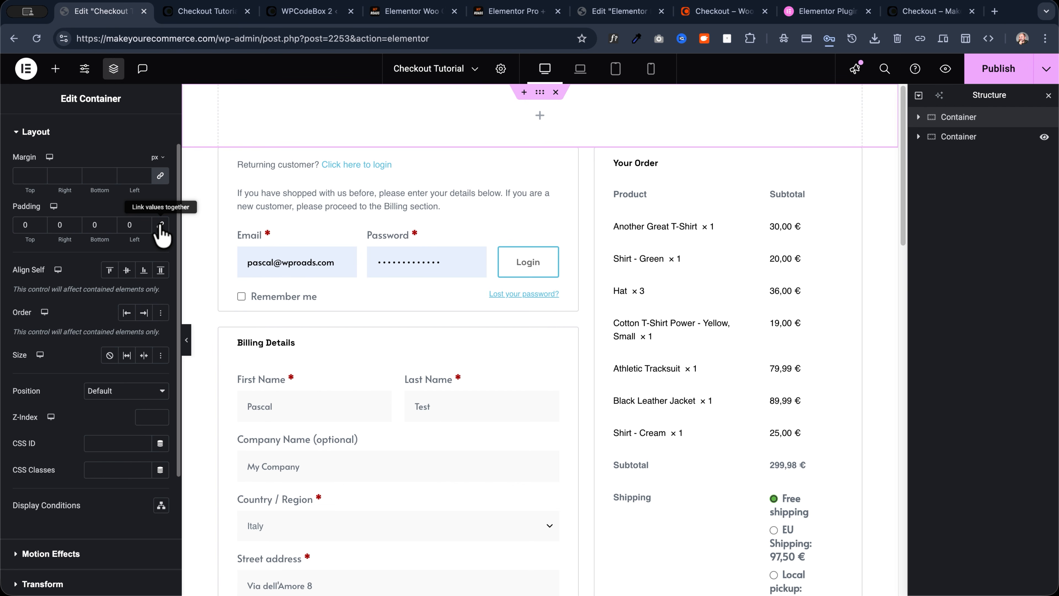
{"action": "left_click", "coordinate": [157, 207]}
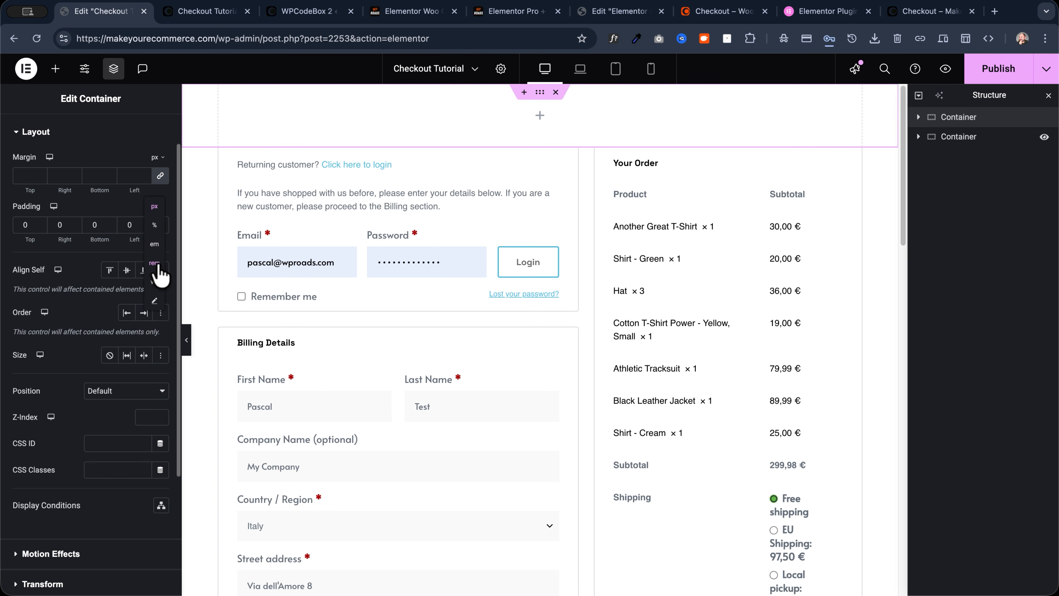
{"action": "left_click", "coordinate": [154, 263]}
{"action": "left_click", "coordinate": [21, 226]}
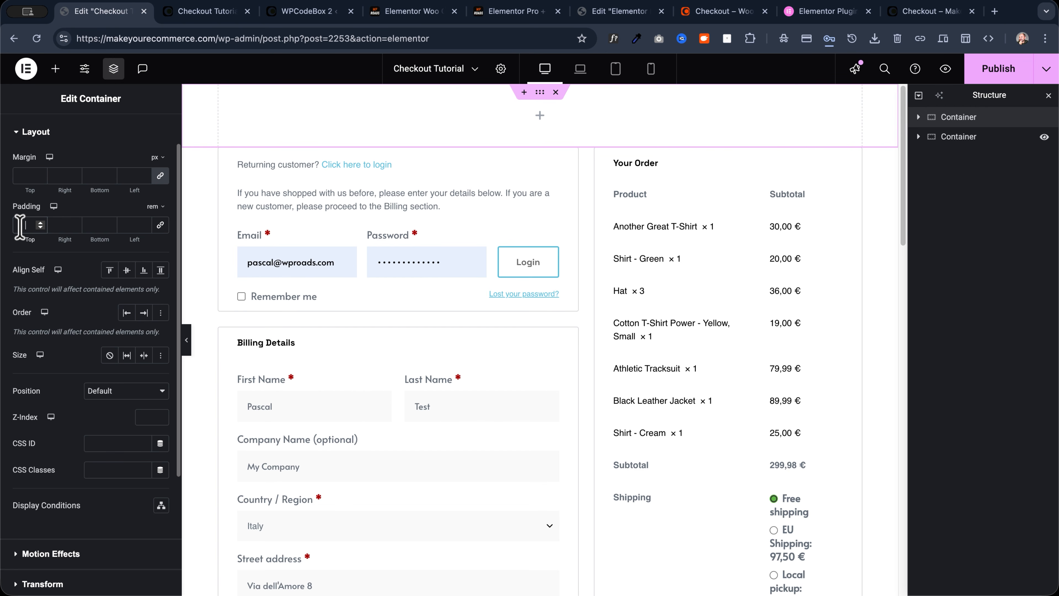
{"action": "type", "text": "2"}
{"action": "left_click_drag", "start_coordinate": [102, 227], "coordinate": [80, 228]}
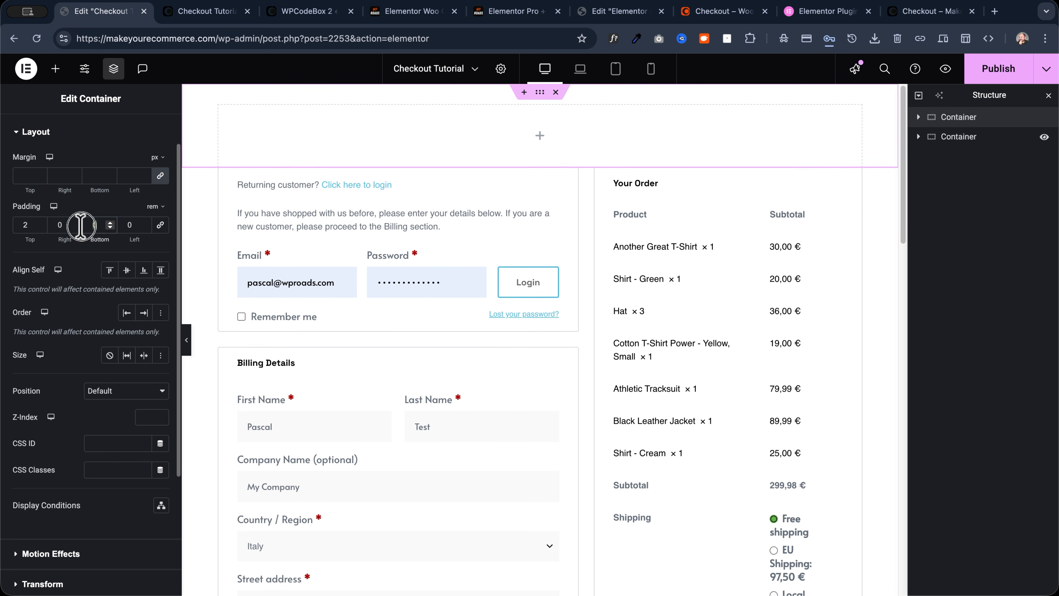
{"action": "type", "text": "2"}
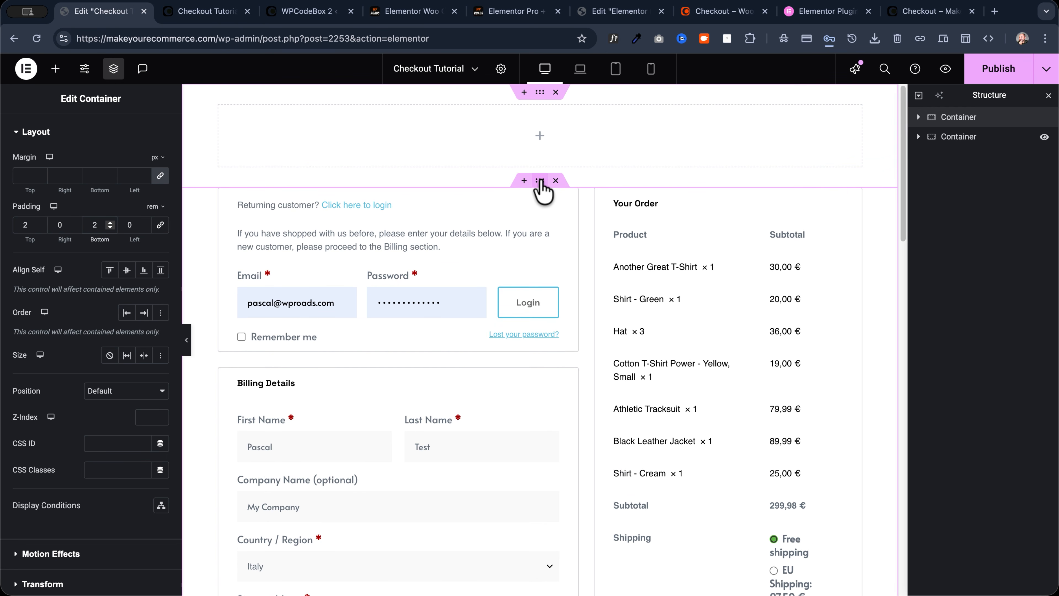
Set the checkout form container's margin unit to rem and its top and bottom padding to 2 px
{"action": "left_click", "coordinate": [540, 180]}
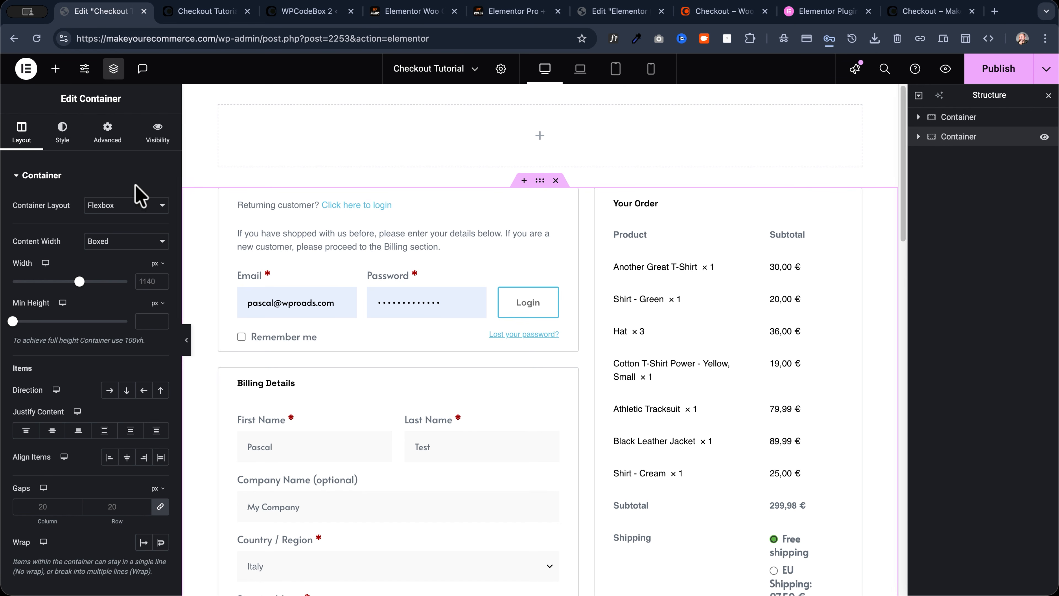
{"action": "left_click", "coordinate": [109, 141]}
{"action": "mouse_move", "coordinate": [154, 203]}
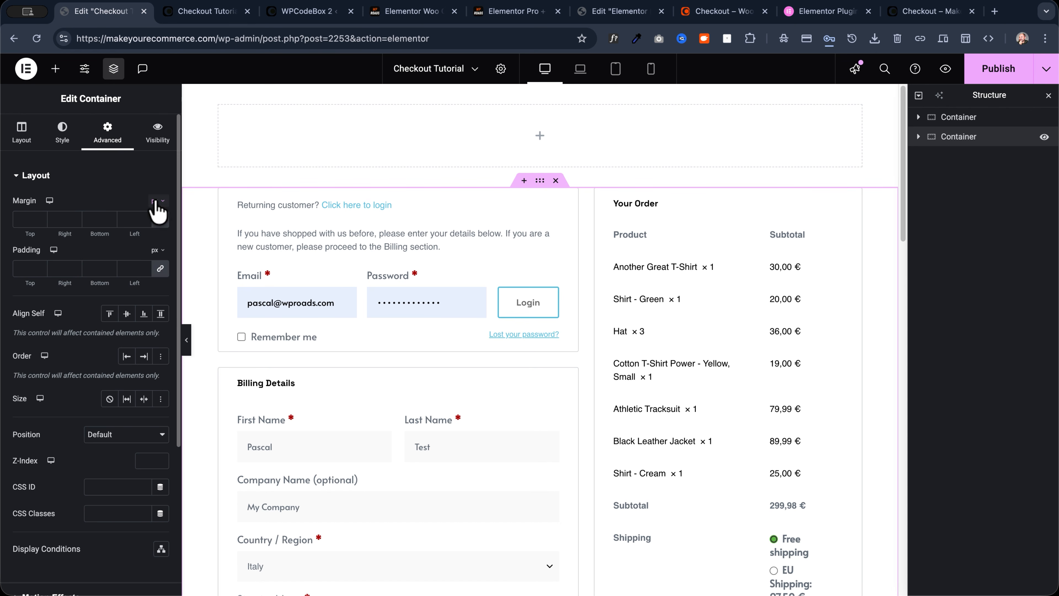
{"action": "left_click", "coordinate": [155, 257]}
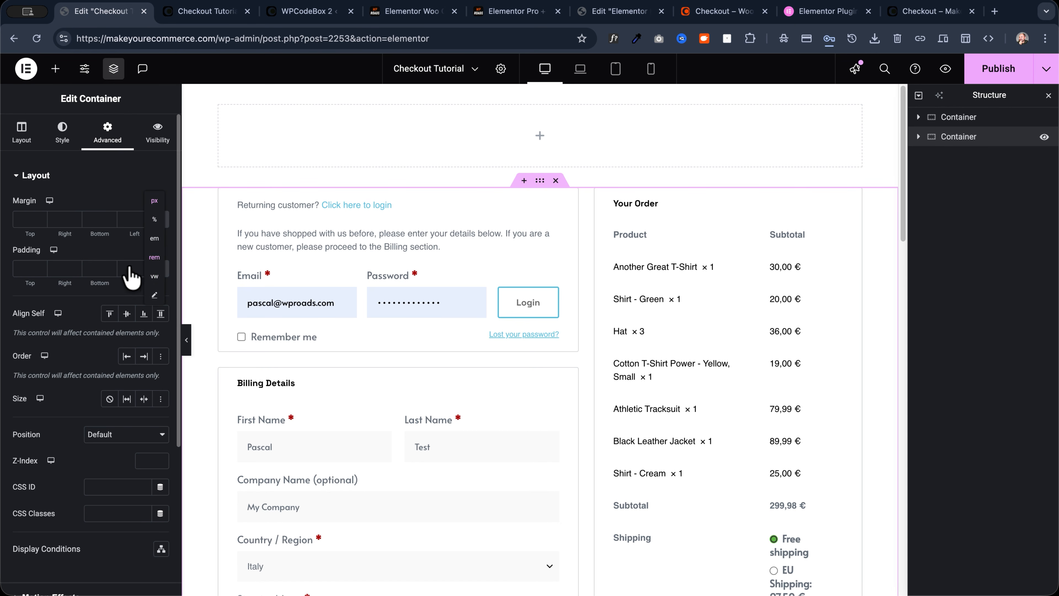
{"action": "left_click", "coordinate": [27, 268]}
{"action": "type", "text": "2"}
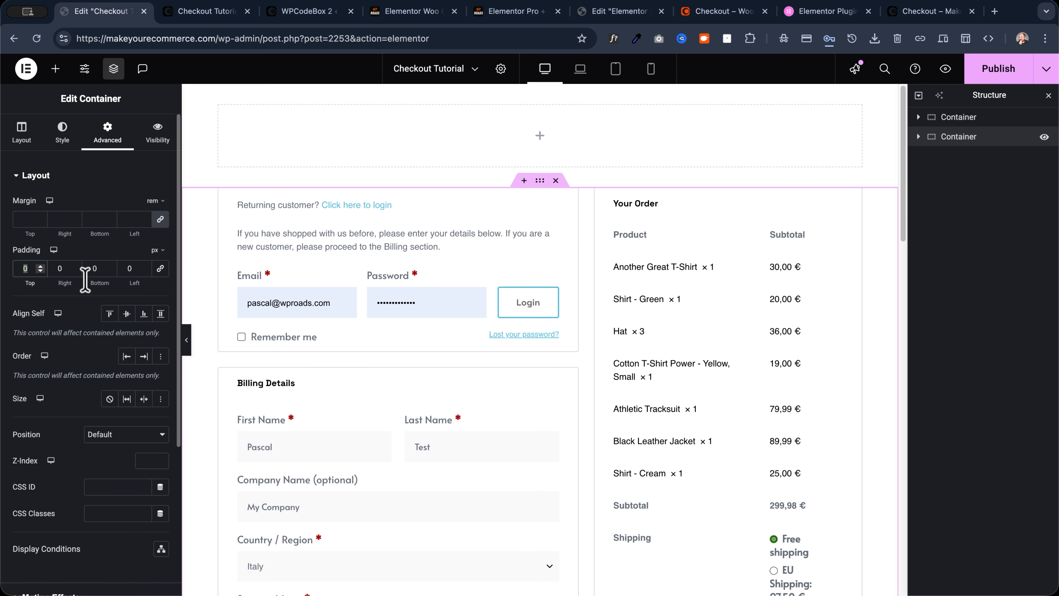
{"action": "double_click", "coordinate": [87, 268]}
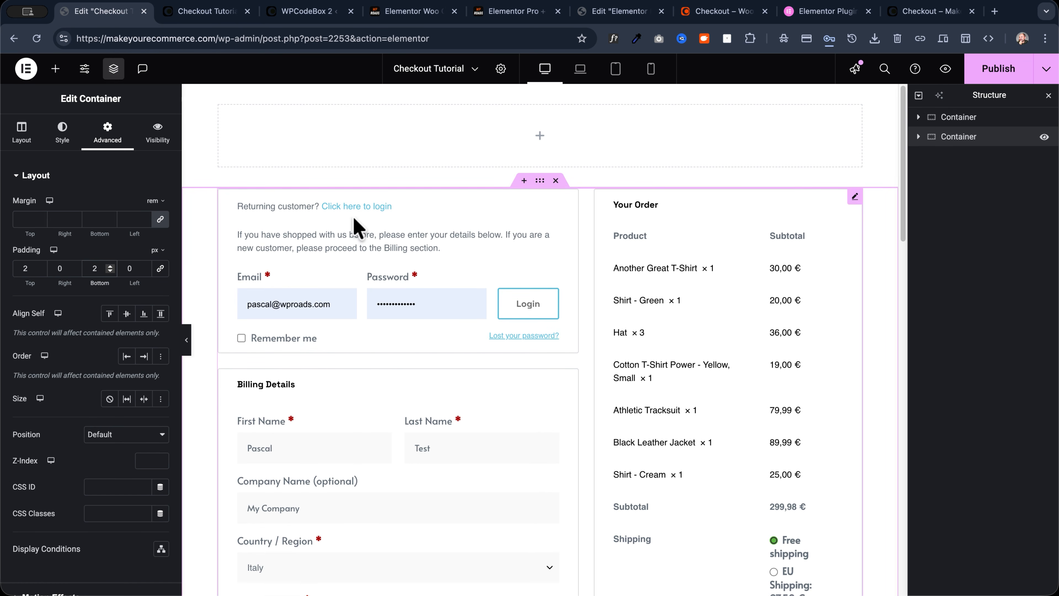
Insert a centred H1 heading reading "Checkout" into the empty container above the checkout form
{"action": "left_click", "coordinate": [541, 137]}
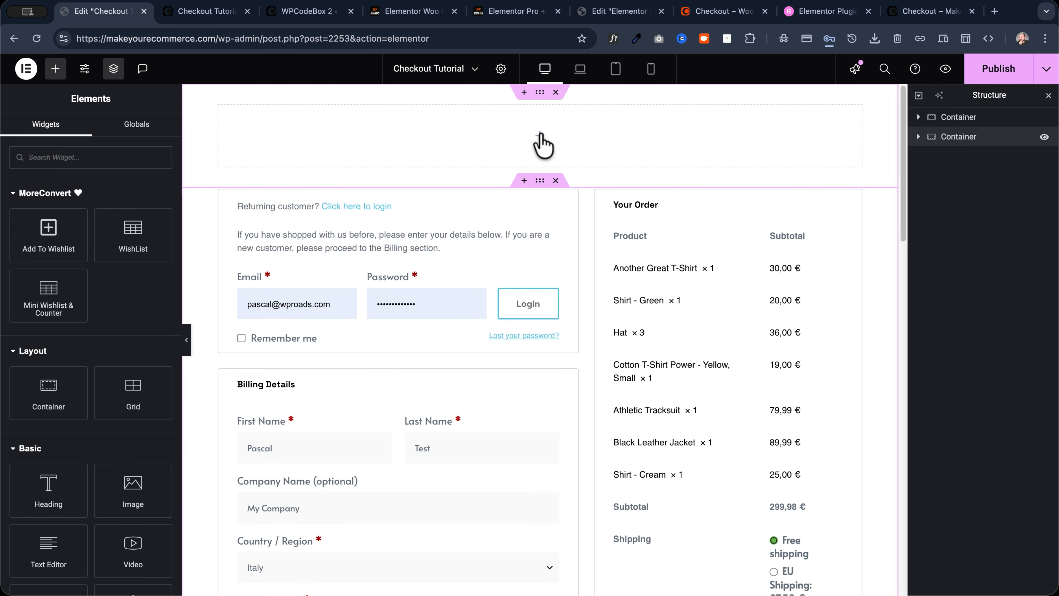
{"action": "left_click_drag", "start_coordinate": [48, 501], "coordinate": [398, 160]}
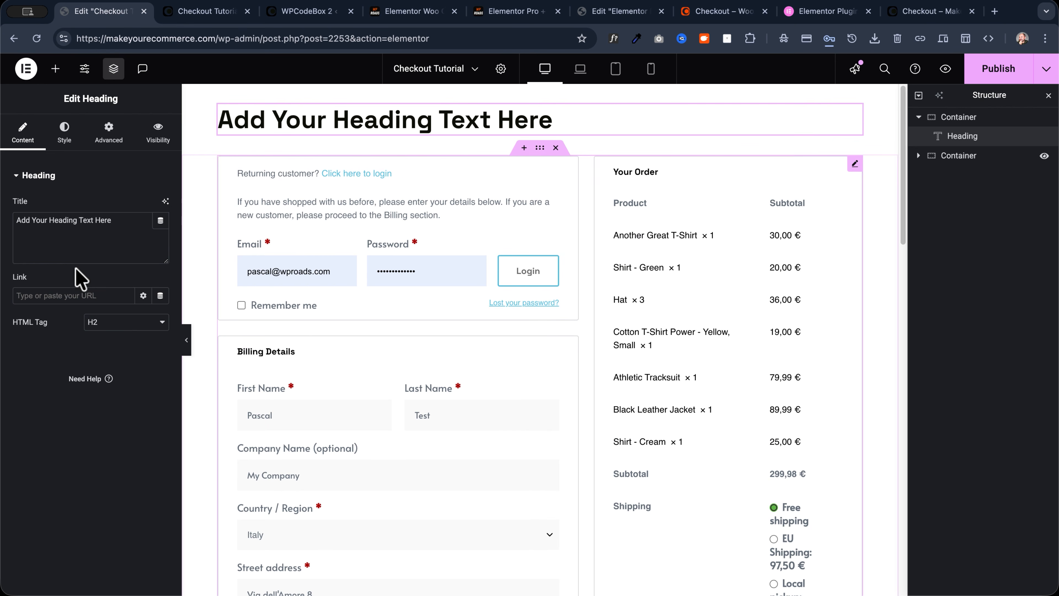
{"action": "left_click", "coordinate": [113, 322]}
{"action": "left_click", "coordinate": [110, 308]}
{"action": "double_click", "coordinate": [117, 228]}
{"action": "key", "text": "ctrl+a"}
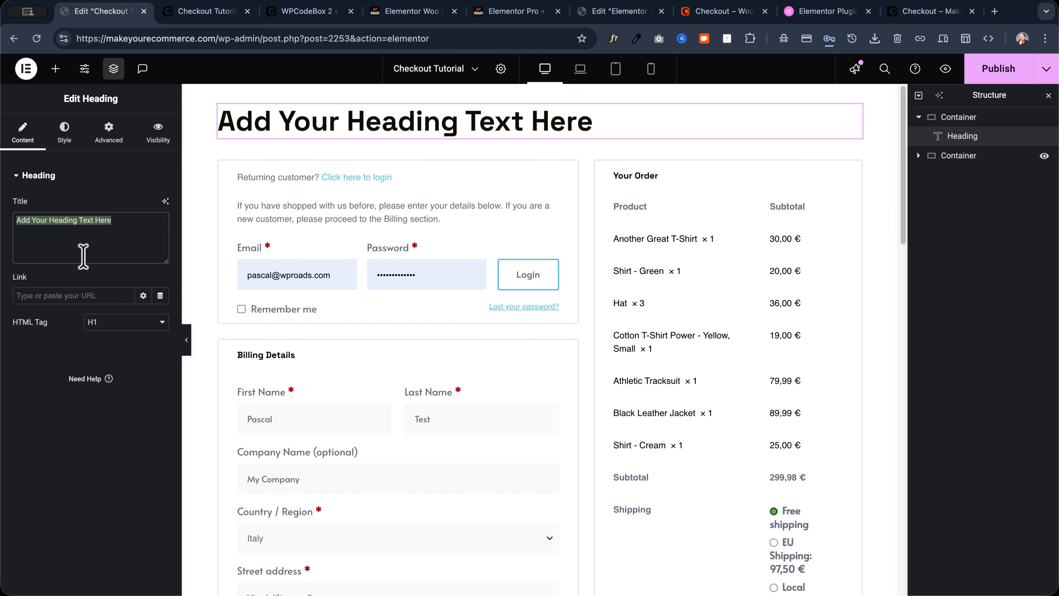
{"action": "type", "text": "Checkout"}
{"action": "left_click", "coordinate": [64, 133]}
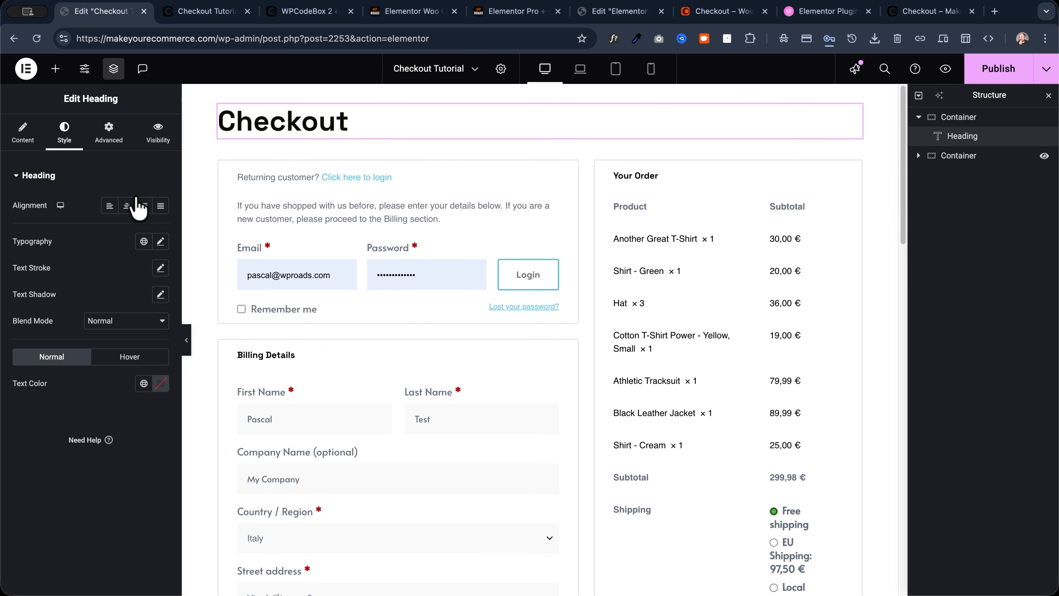
{"action": "left_click", "coordinate": [127, 205]}
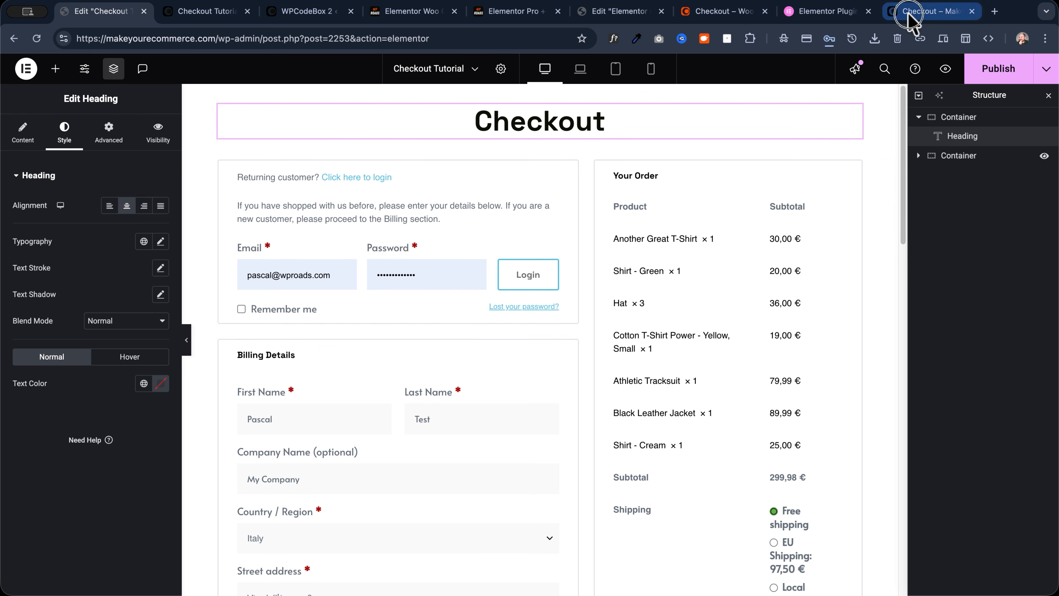
Following the finished example, insert a grid of three columns and 1 row above the Checkout heading and a container below the heading
{"action": "left_click", "coordinate": [917, 12]}
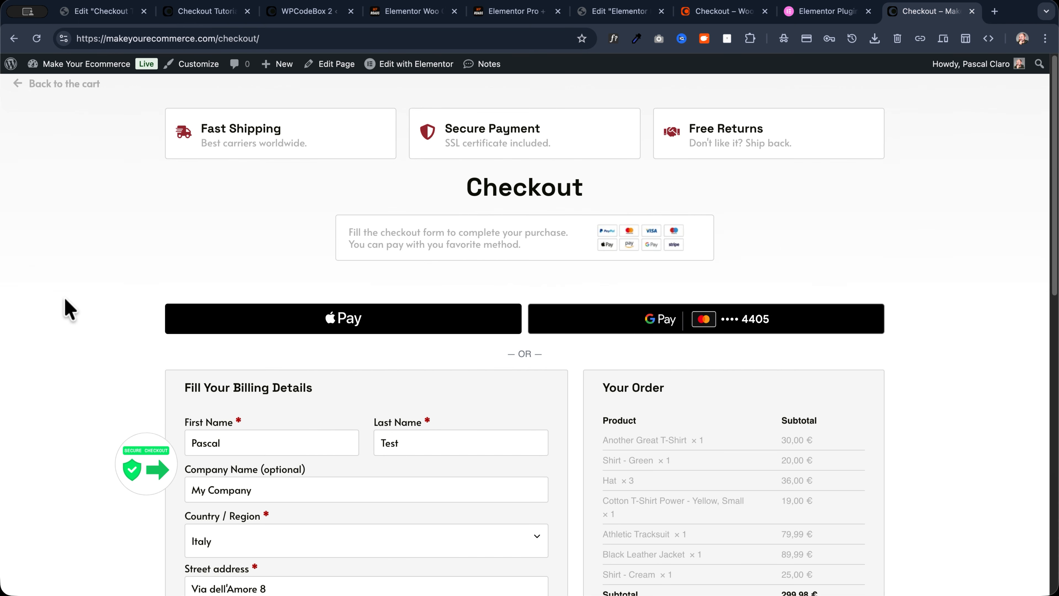
{"action": "left_click", "coordinate": [94, 12]}
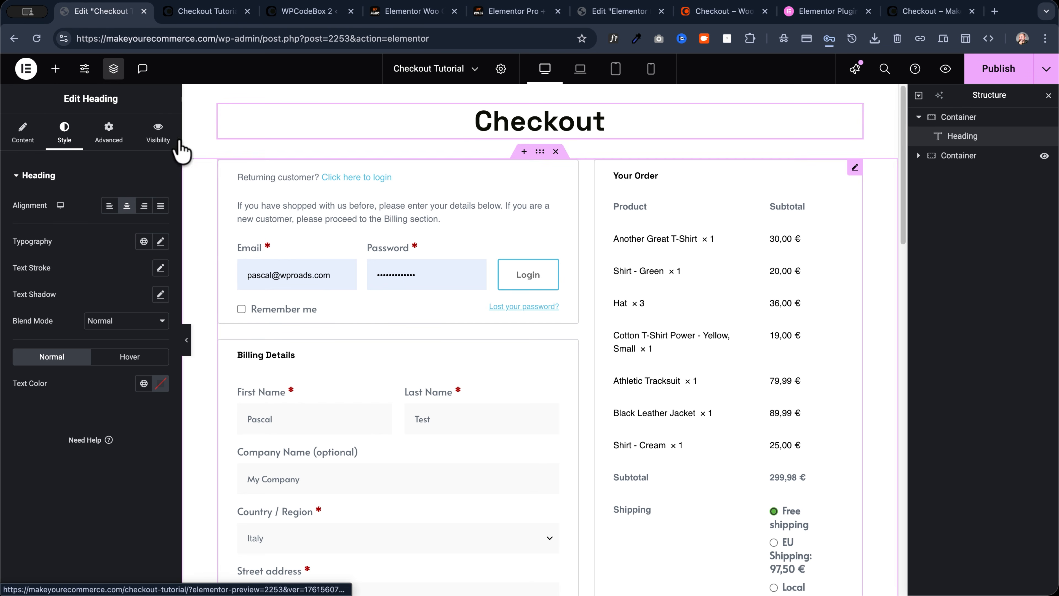
{"action": "left_click", "coordinate": [60, 71]}
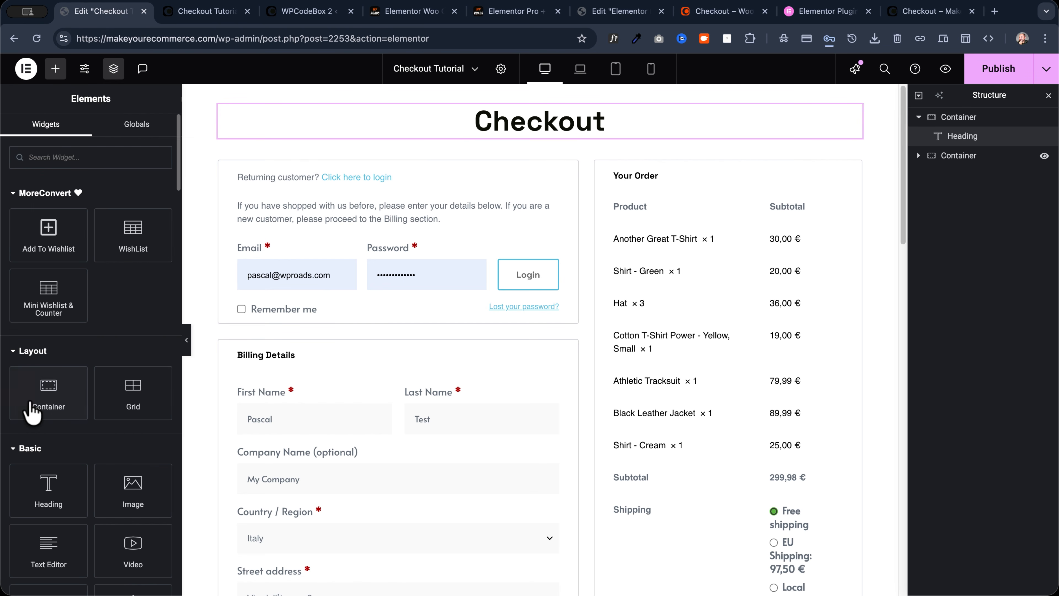
{"action": "left_click_drag", "start_coordinate": [130, 392], "coordinate": [545, 112]}
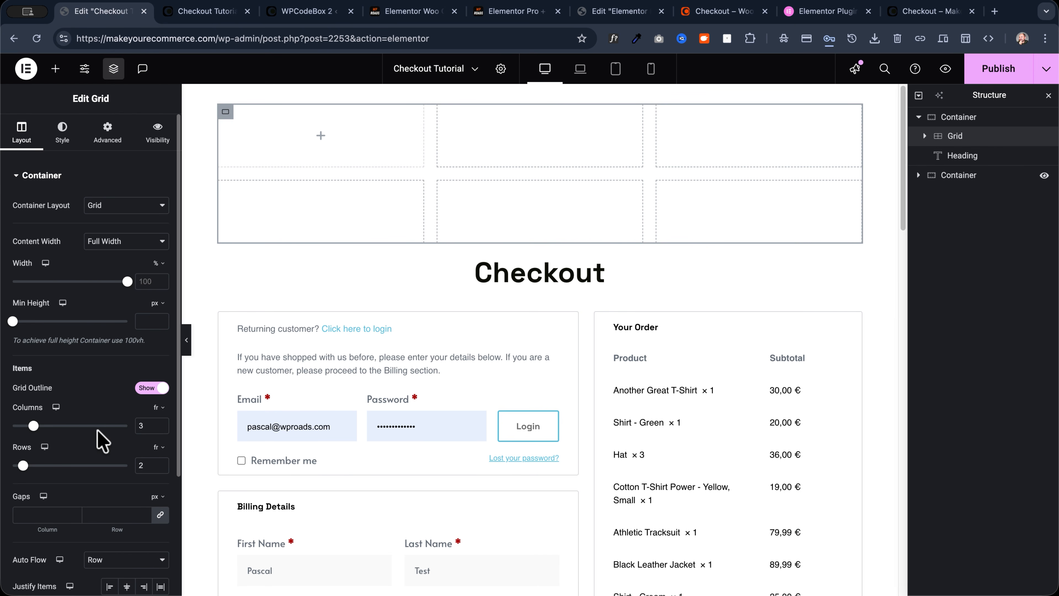
{"action": "scroll", "coordinate": [102, 434], "scroll_direction": "down", "scroll_amount": 2}
{"action": "left_click_drag", "start_coordinate": [147, 409], "coordinate": [118, 396]}
{"action": "type", "text": "1"}
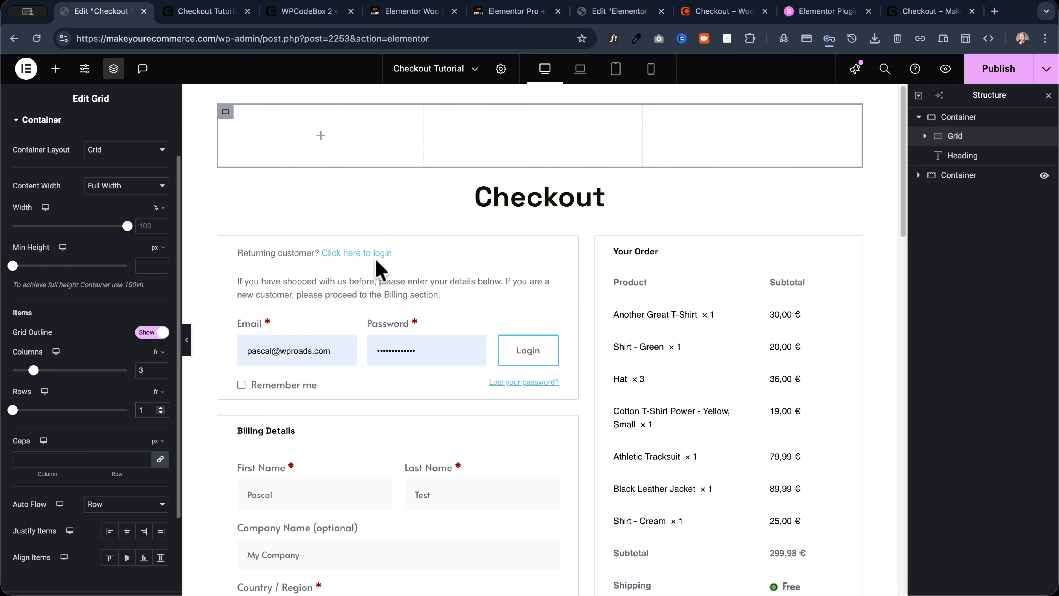
{"action": "left_click", "coordinate": [55, 69]}
{"action": "left_click_drag", "start_coordinate": [50, 392], "coordinate": [539, 208]}
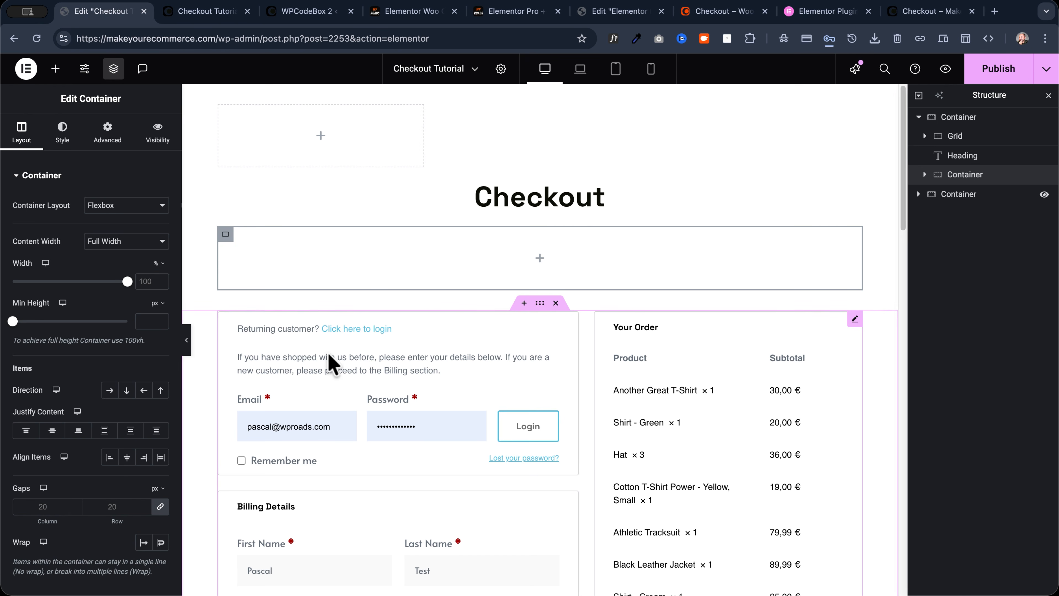
Set the checkout form container's top and bottom padding to 2 rem
{"action": "left_click", "coordinate": [540, 303]}
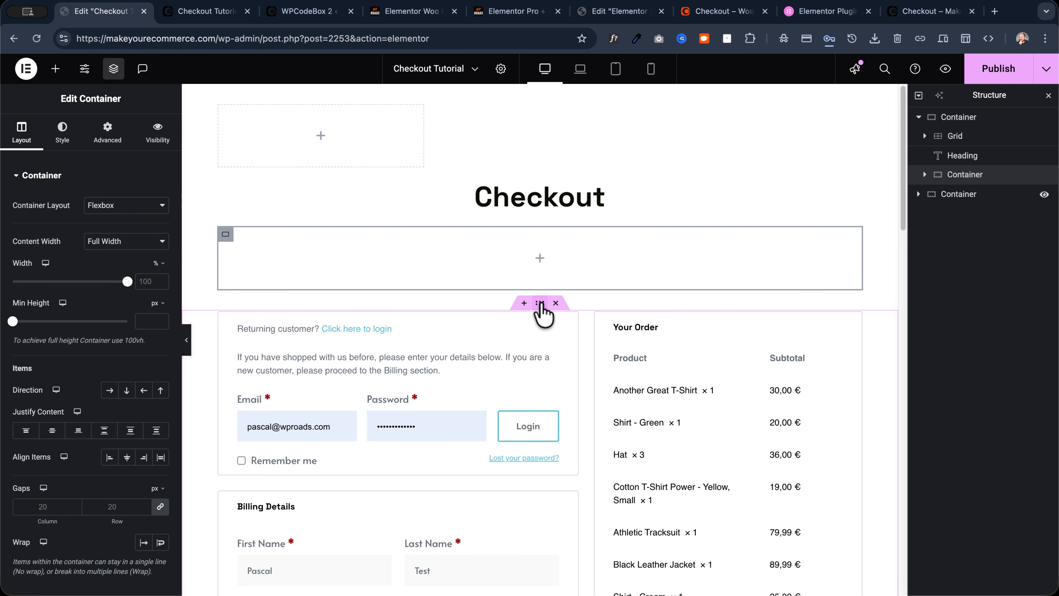
{"action": "left_click", "coordinate": [108, 132]}
{"action": "mouse_move", "coordinate": [157, 252]}
{"action": "left_click", "coordinate": [154, 307]}
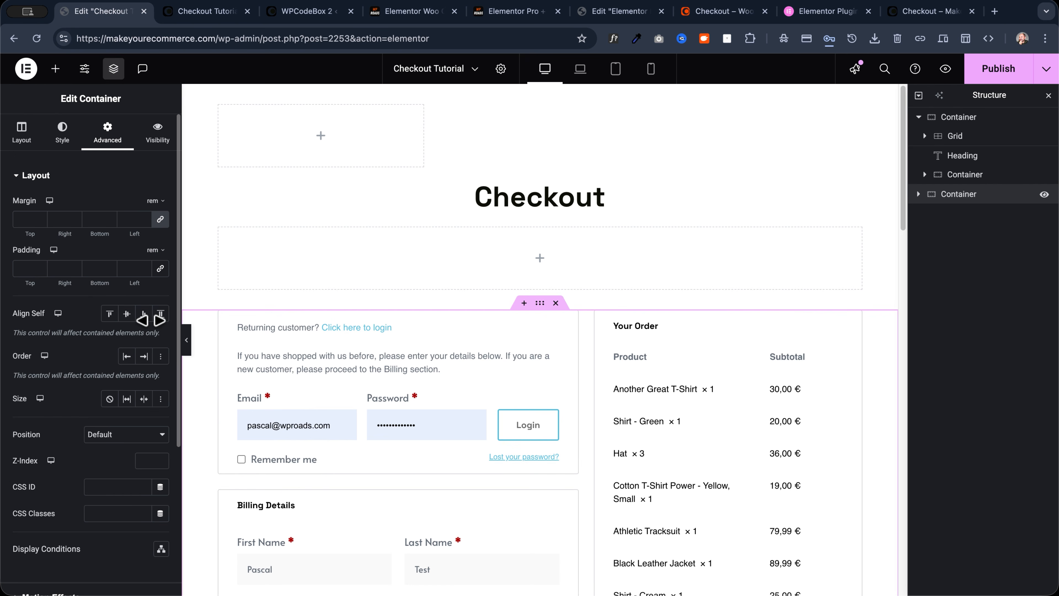
{"action": "left_click", "coordinate": [23, 268]}
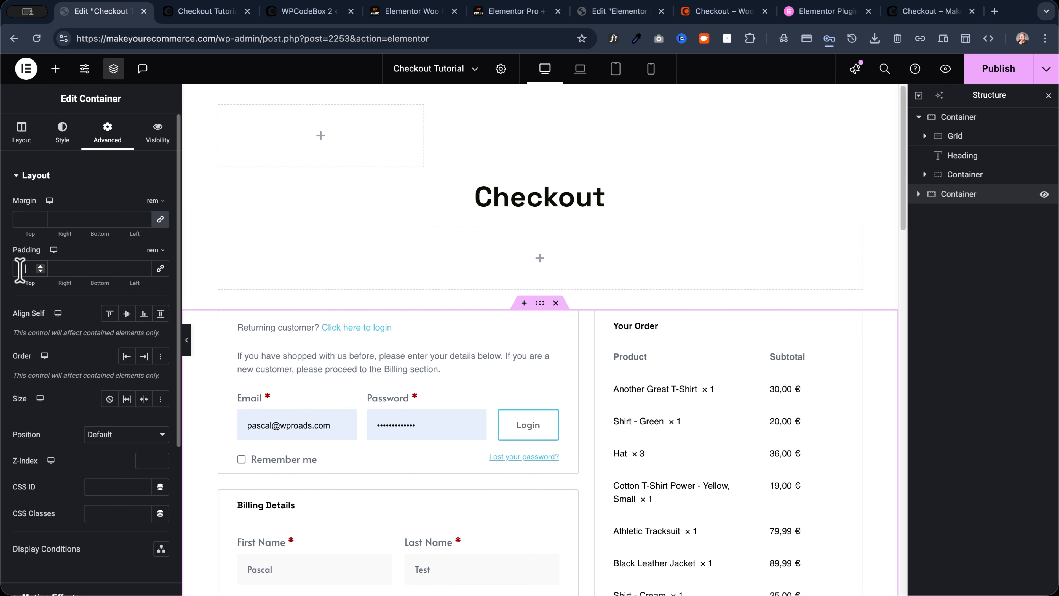
{"action": "type", "text": "2"}
{"action": "left_click", "coordinate": [98, 269]}
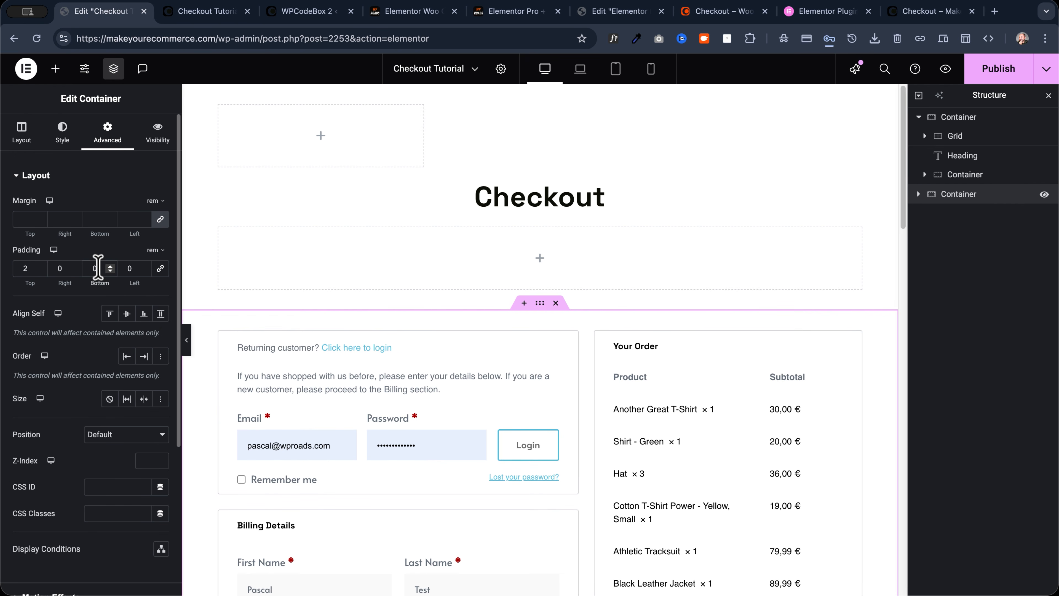
{"action": "type", "text": "2"}
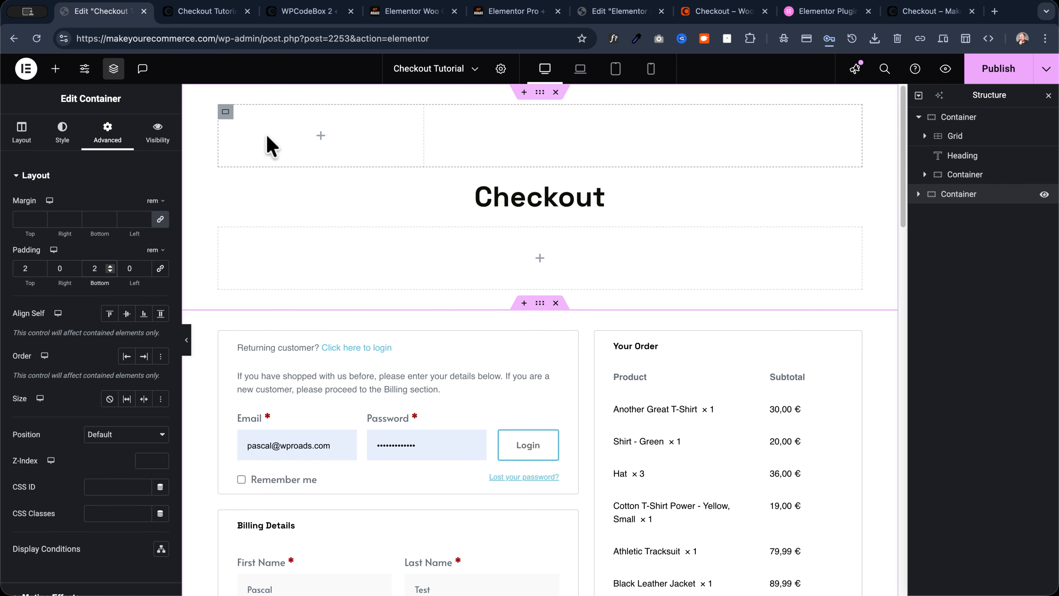
{"action": "left_click", "coordinate": [322, 135]}
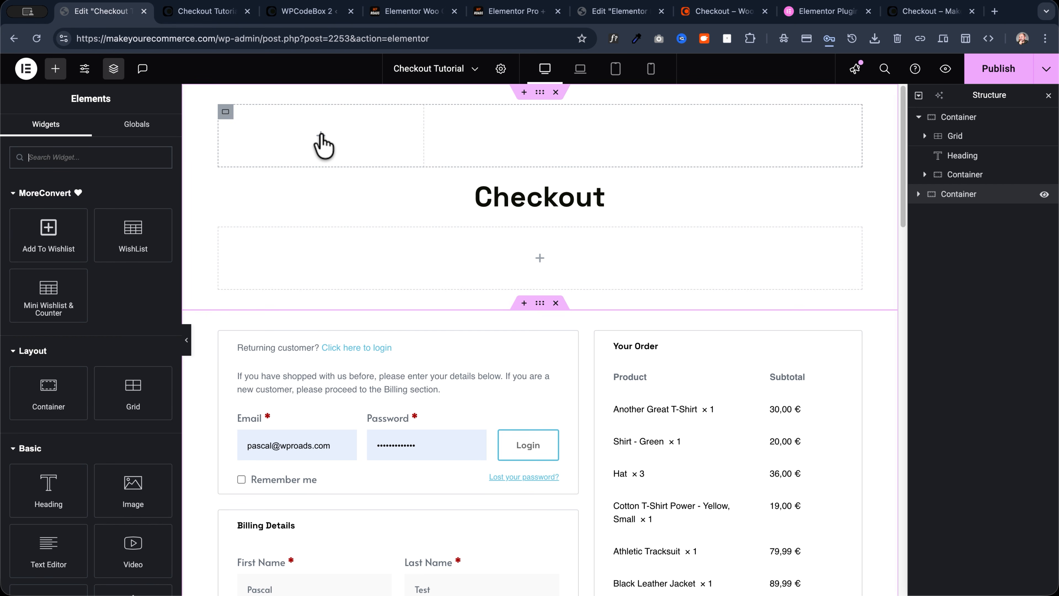
{"action": "left_click", "coordinate": [917, 13]}
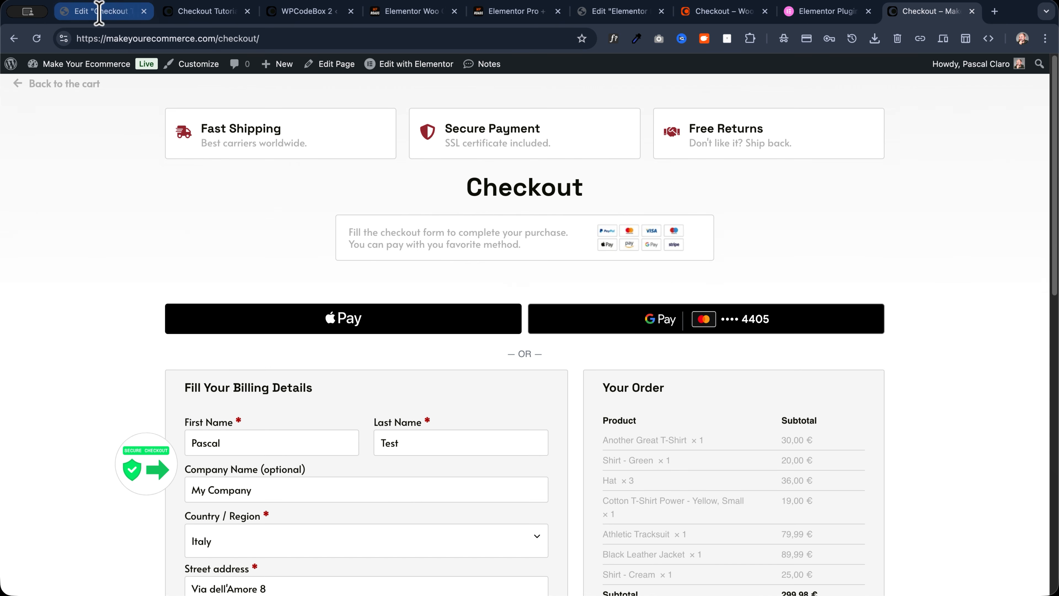
{"action": "left_click", "coordinate": [85, 15]}
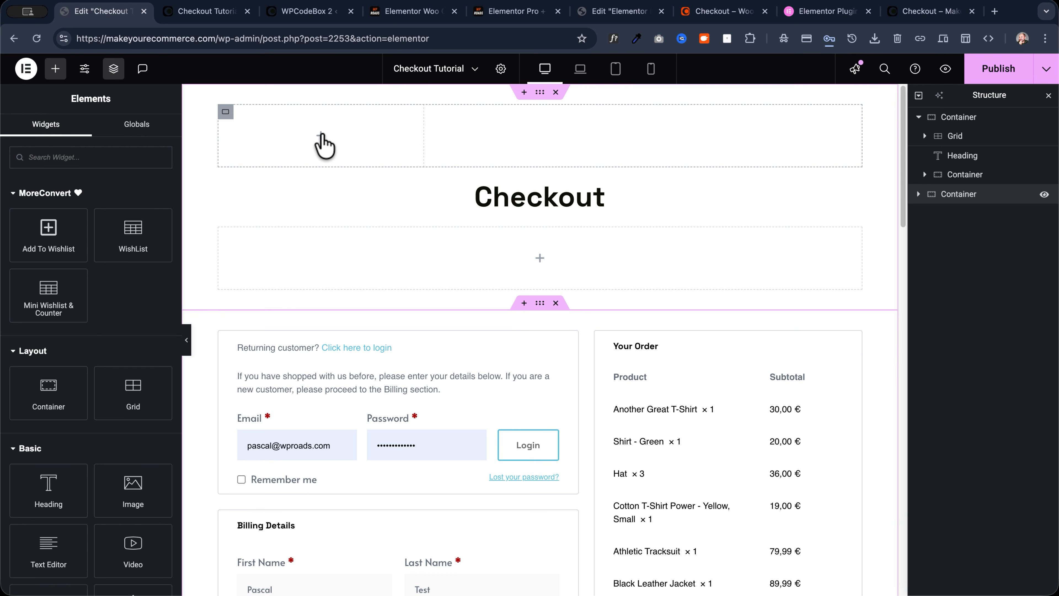
{"action": "left_click_drag", "start_coordinate": [47, 388], "coordinate": [326, 144]}
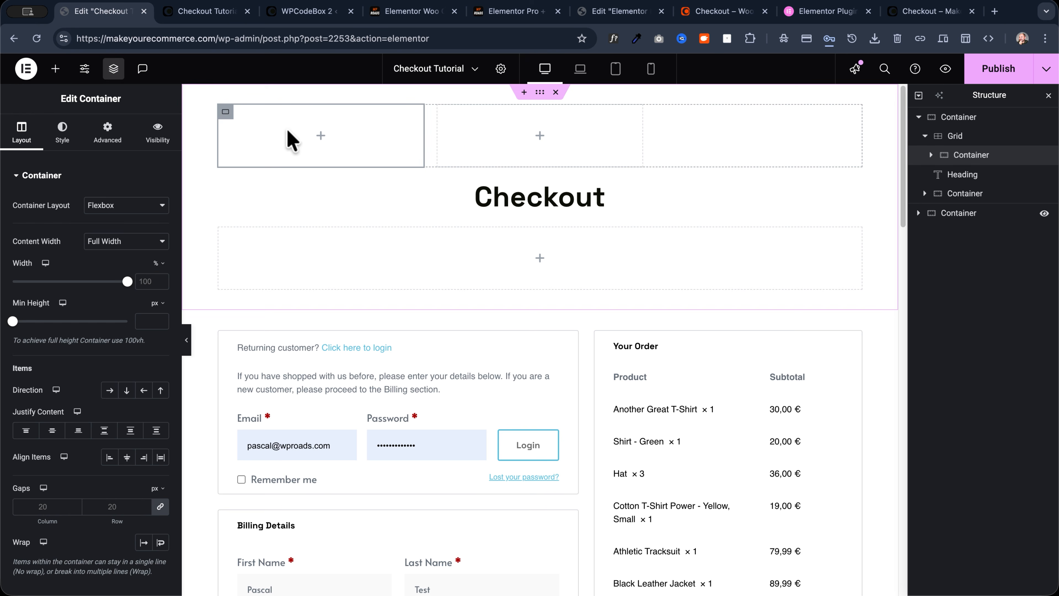
{"action": "left_click", "coordinate": [54, 69]}
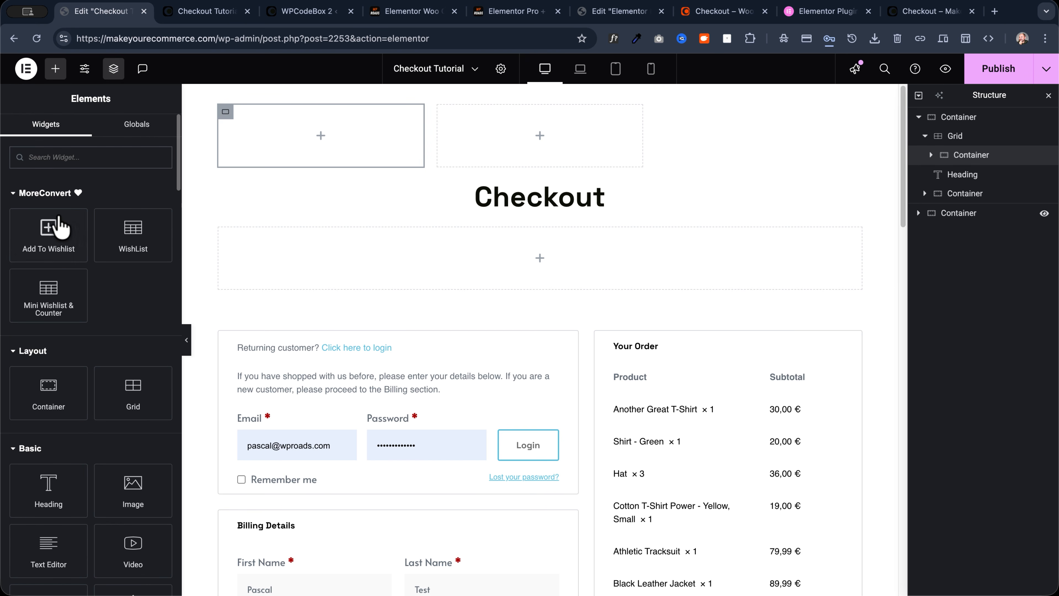
{"action": "right_click", "coordinate": [275, 138]}
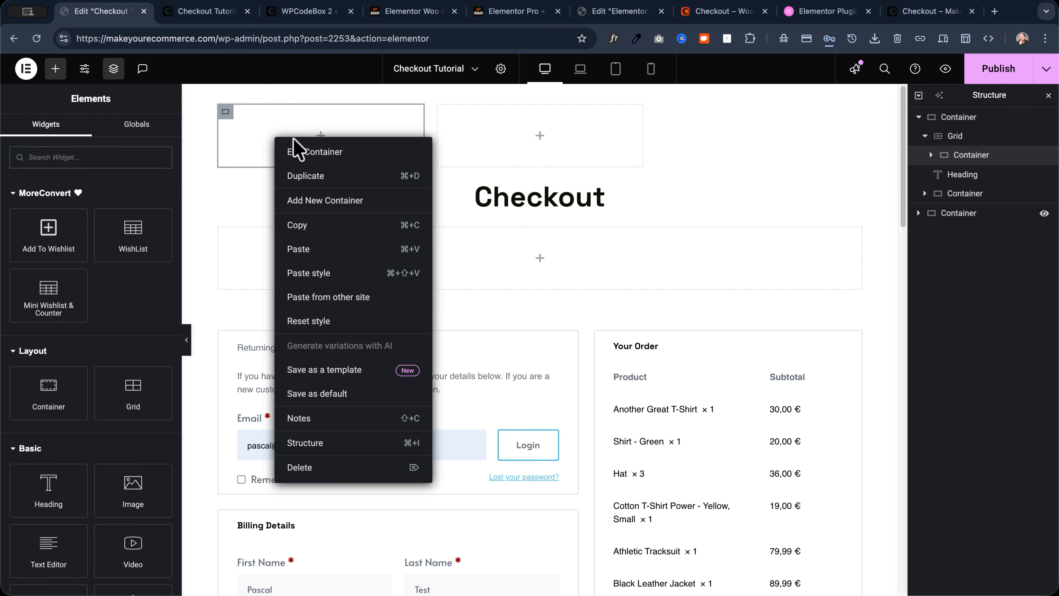
{"action": "left_click", "coordinate": [332, 469]}
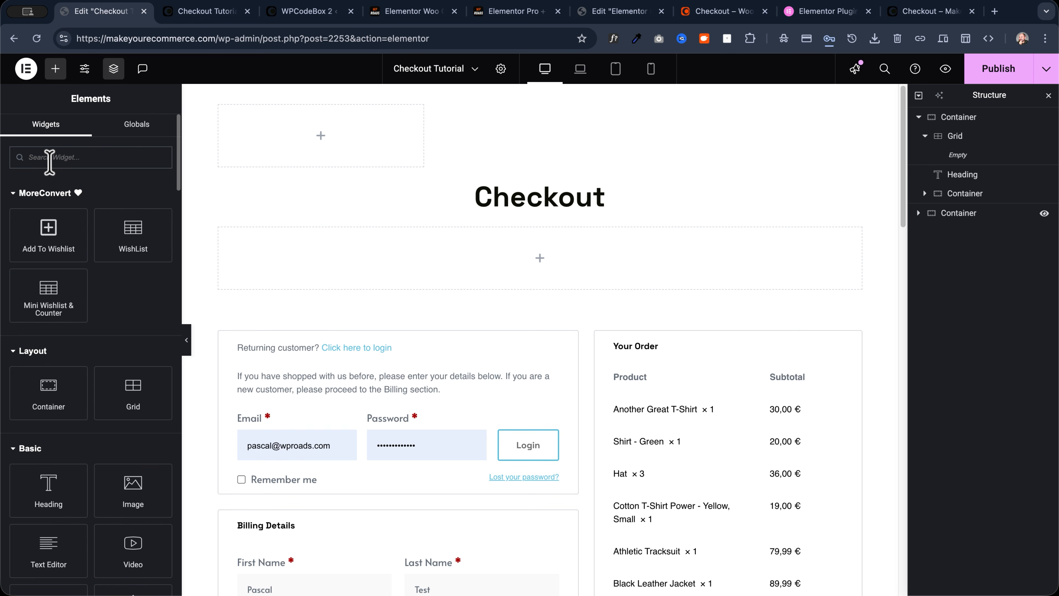
Insert an Icon Box into the first grid cell with a truck icon, title "Fast Shipping", description "Best carriers worldwide." and title tag H4
{"action": "type", "text": "icon"}
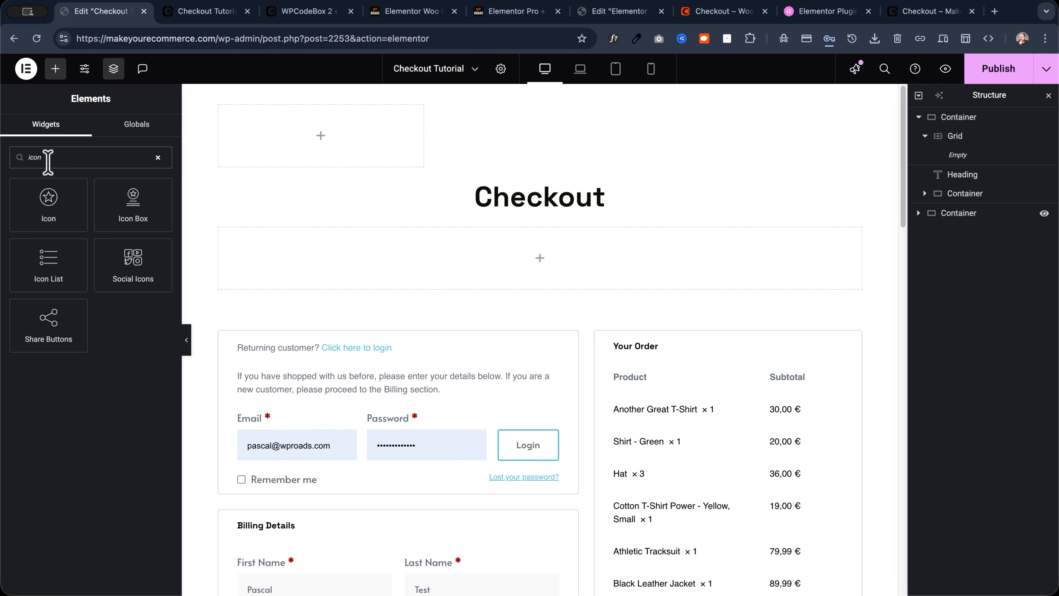
{"action": "left_click_drag", "start_coordinate": [130, 210], "coordinate": [310, 163]}
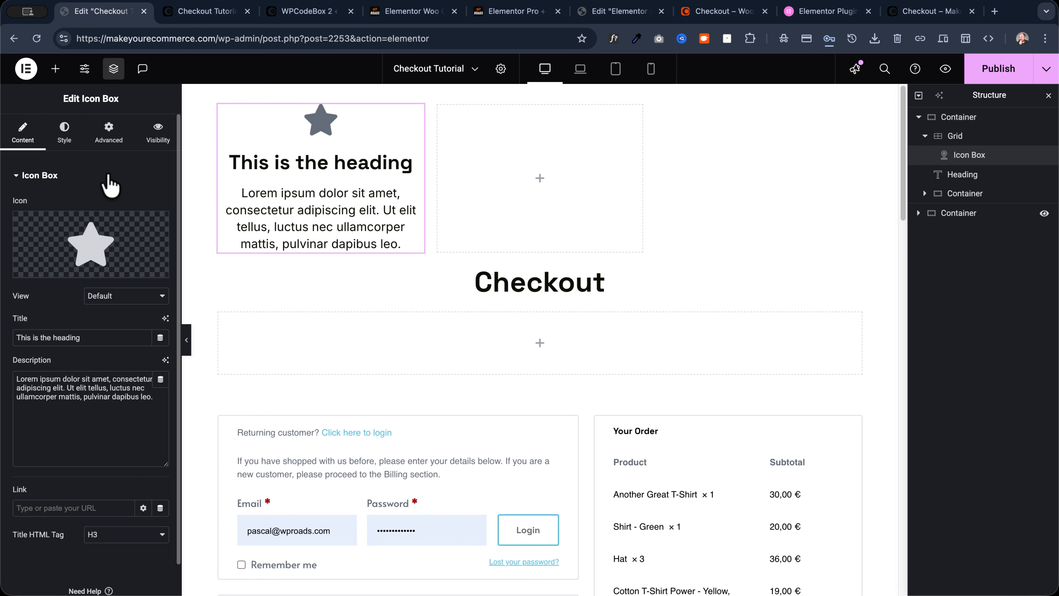
{"action": "left_click", "coordinate": [63, 269]}
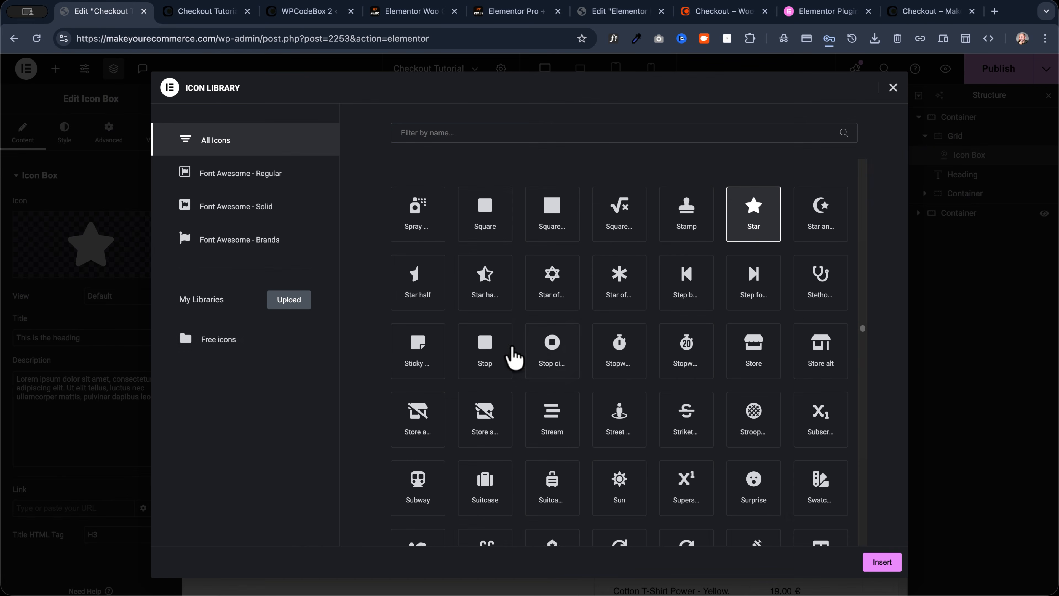
{"action": "left_click", "coordinate": [205, 340]}
{"action": "scroll", "coordinate": [485, 289], "scroll_direction": "down", "scroll_amount": 3}
{"action": "scroll", "coordinate": [484, 288], "scroll_direction": "down", "scroll_amount": 10}
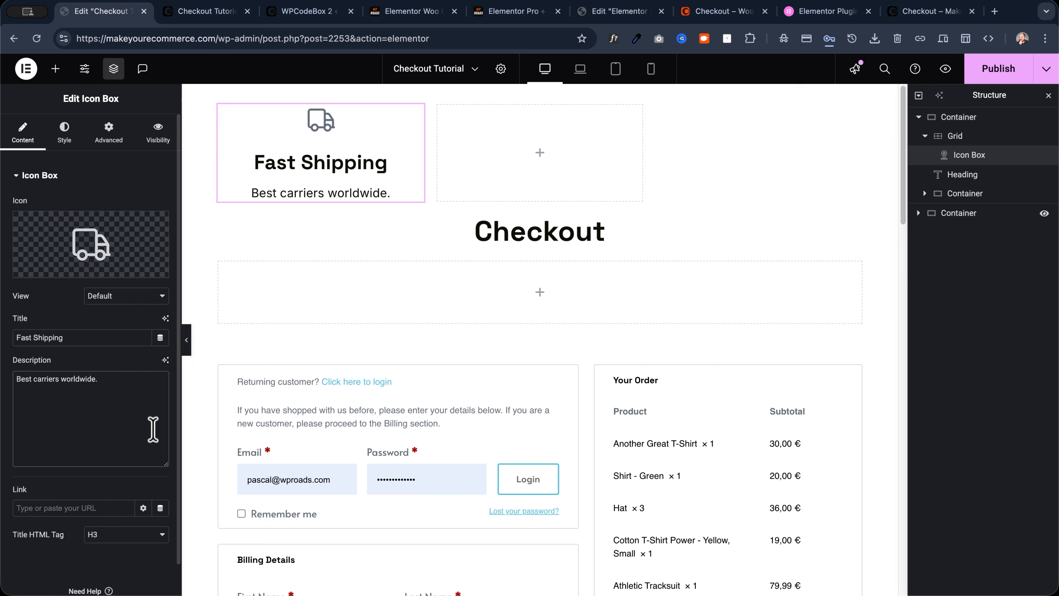
{"action": "left_click", "coordinate": [115, 534]}
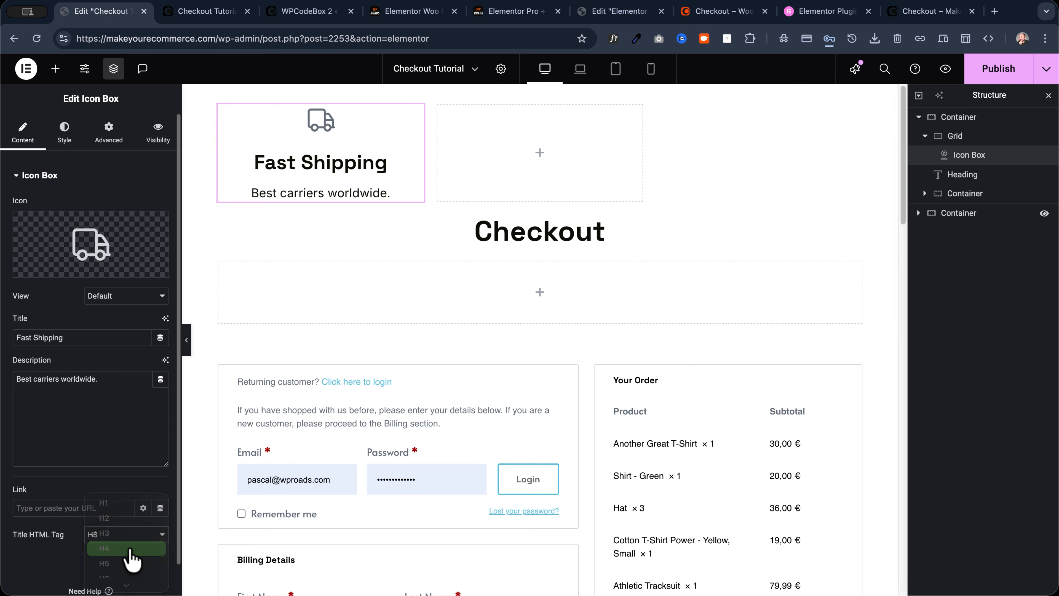
{"action": "left_click", "coordinate": [128, 549]}
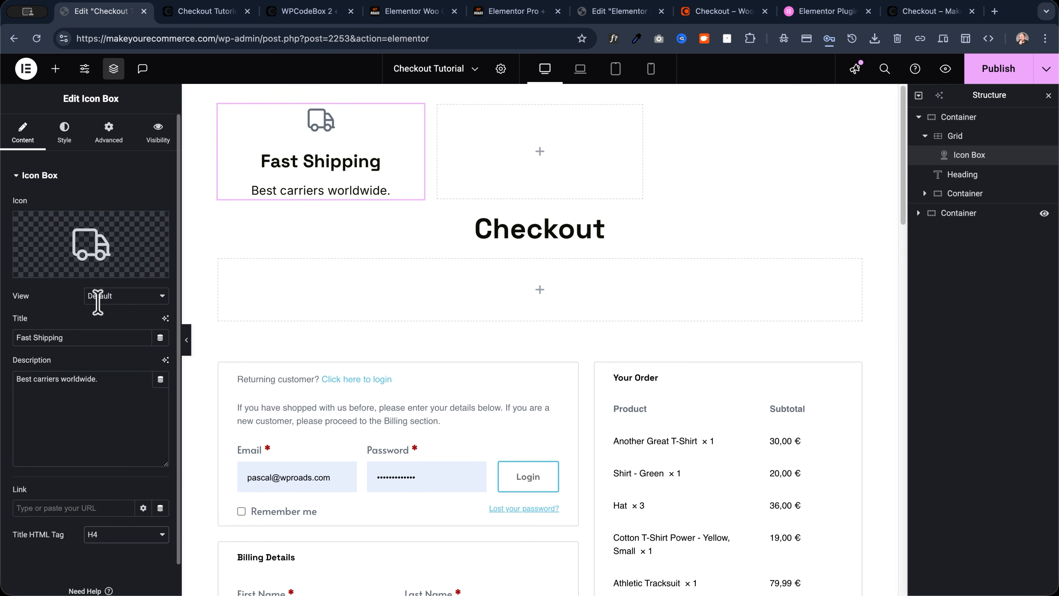
Place the icon box's icon left with middle vertical alignment, icon spacing 10 px and content spacing 0 px
{"action": "left_click", "coordinate": [65, 134]}
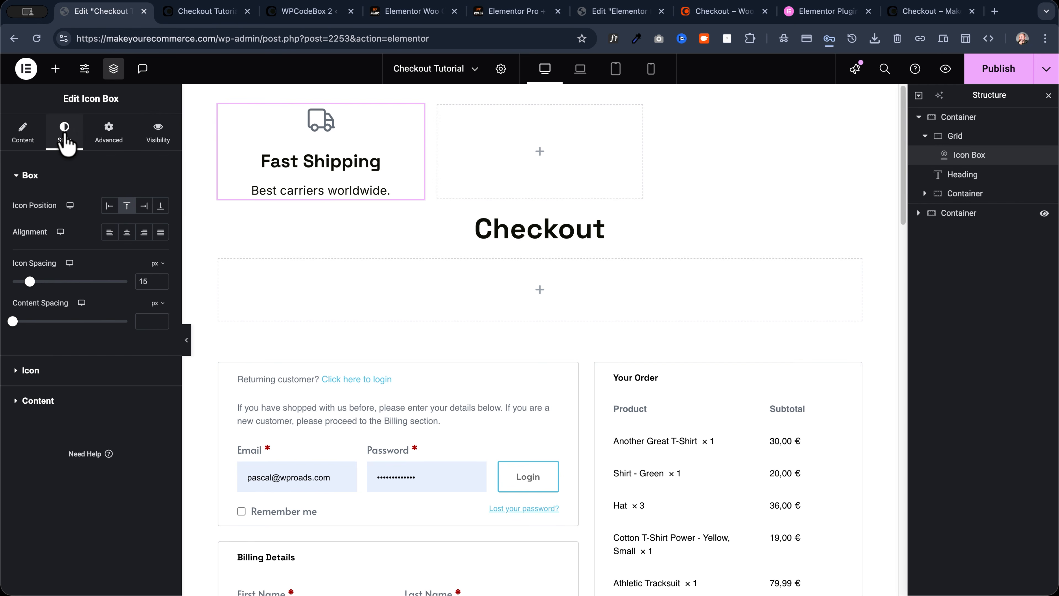
{"action": "left_click", "coordinate": [111, 209]}
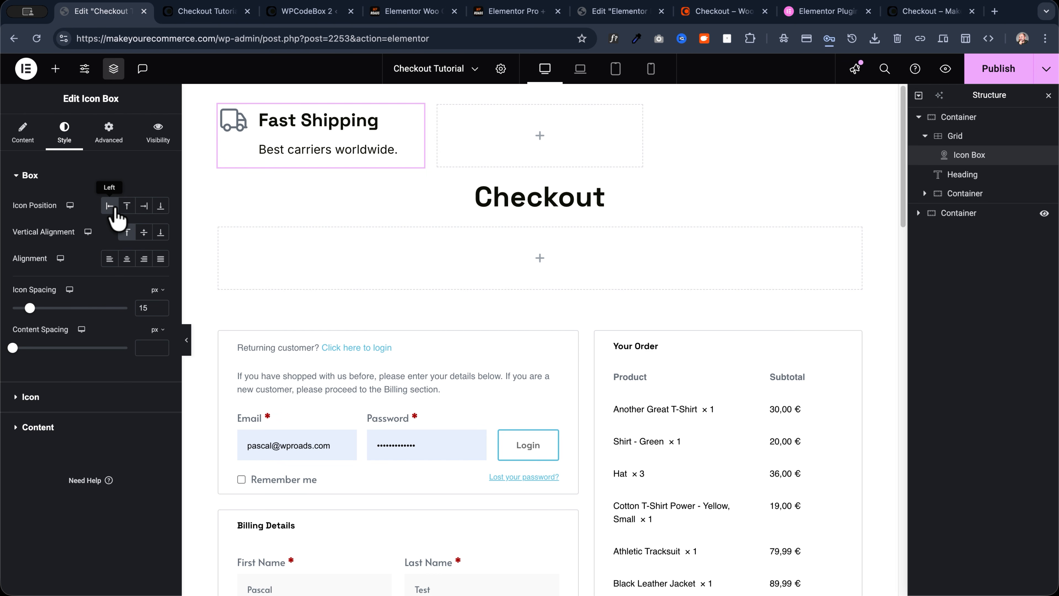
{"action": "left_click", "coordinate": [144, 232]}
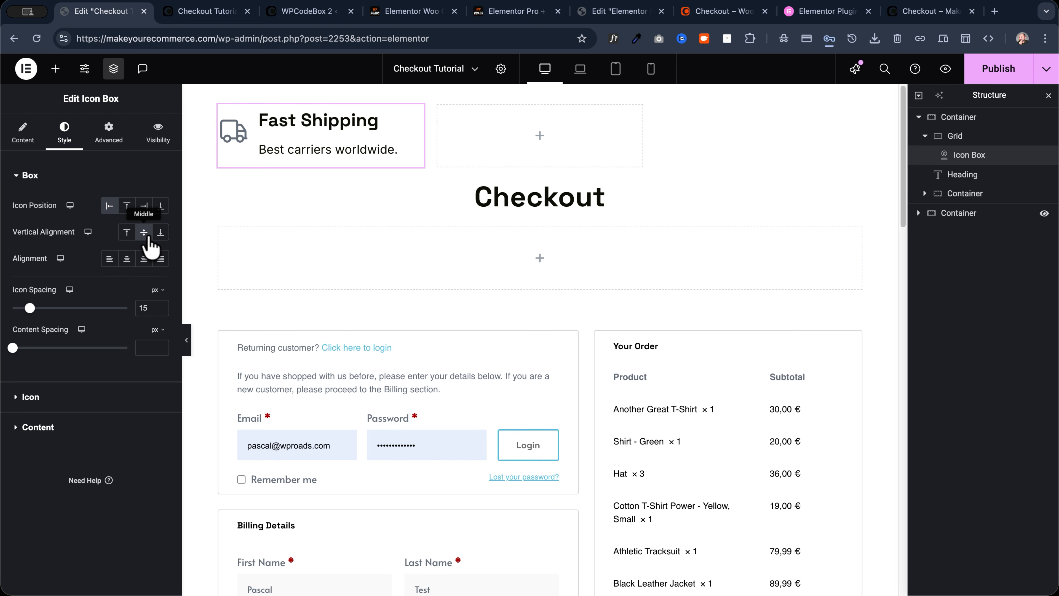
{"action": "mouse_move", "coordinate": [30, 307]}
{"action": "left_mouse_down"}
{"action": "mouse_move", "coordinate": [15, 311]}
{"action": "mouse_move", "coordinate": [24, 308]}
{"action": "left_mouse_up"}
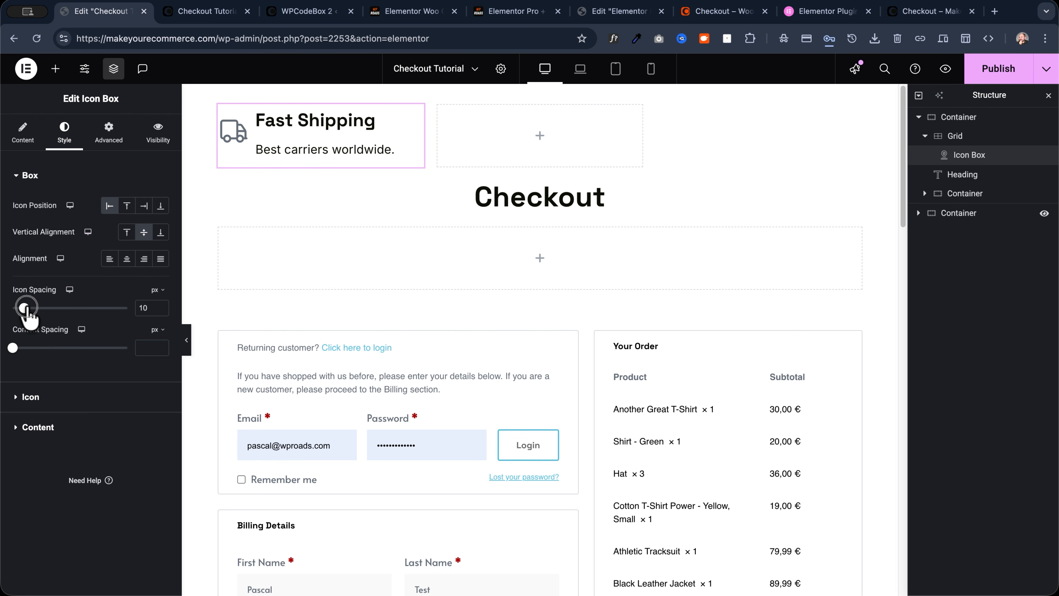
{"action": "left_click_drag", "start_coordinate": [13, 348], "coordinate": [15, 353]}
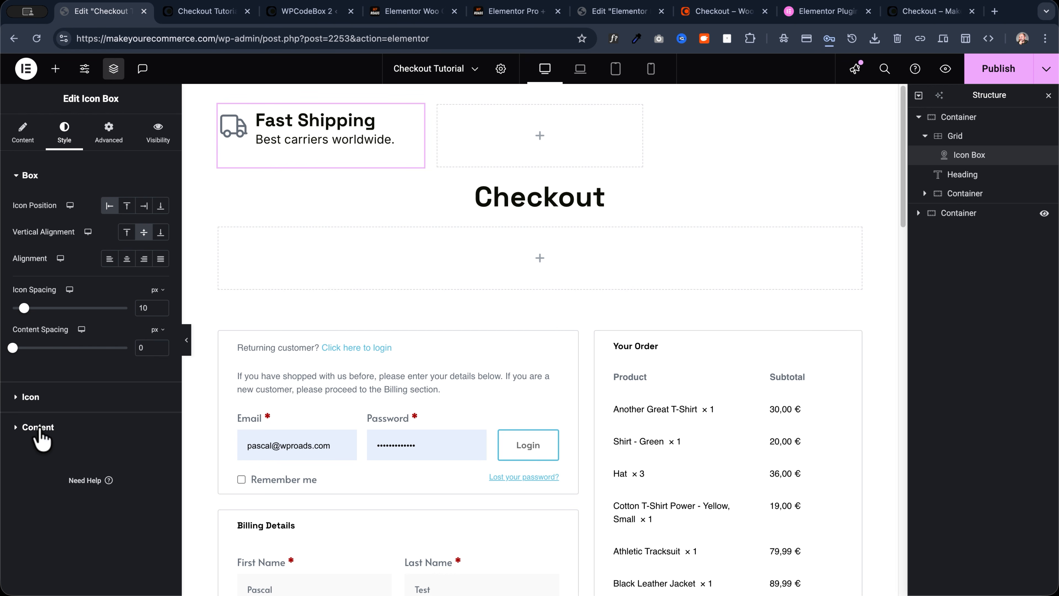
Apply the global Primary color to the Fast Shipping truck icon and set its size to 35 px
{"action": "left_click", "coordinate": [34, 404]}
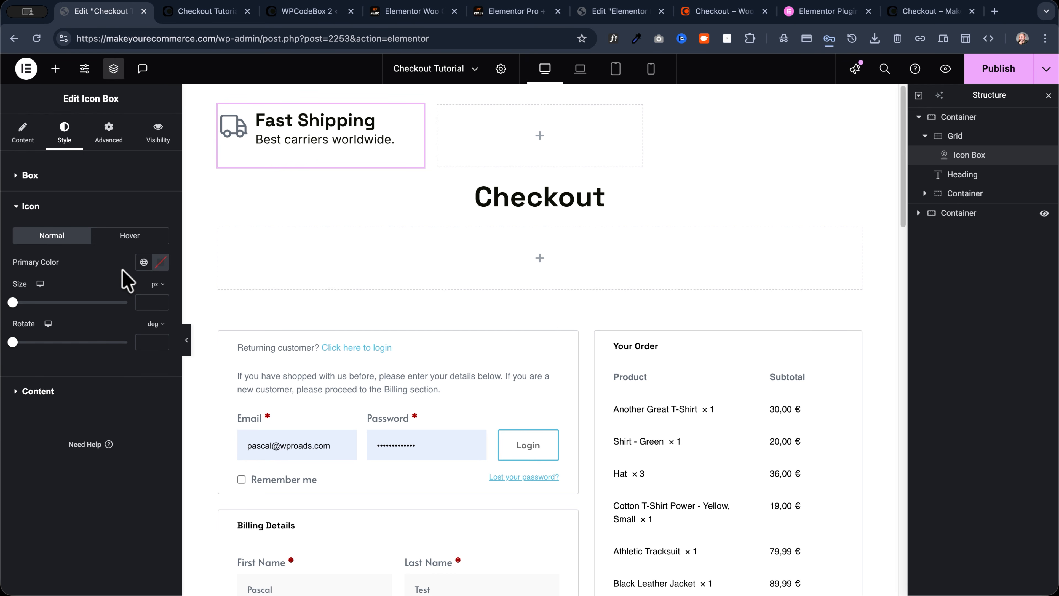
{"action": "left_click", "coordinate": [144, 263]}
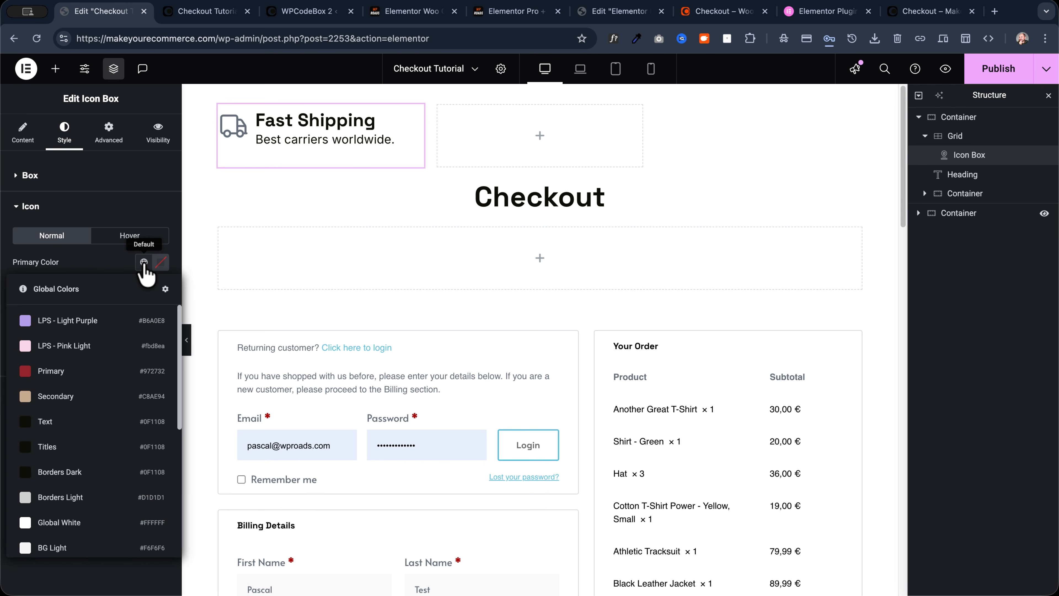
{"action": "left_click", "coordinate": [97, 374]}
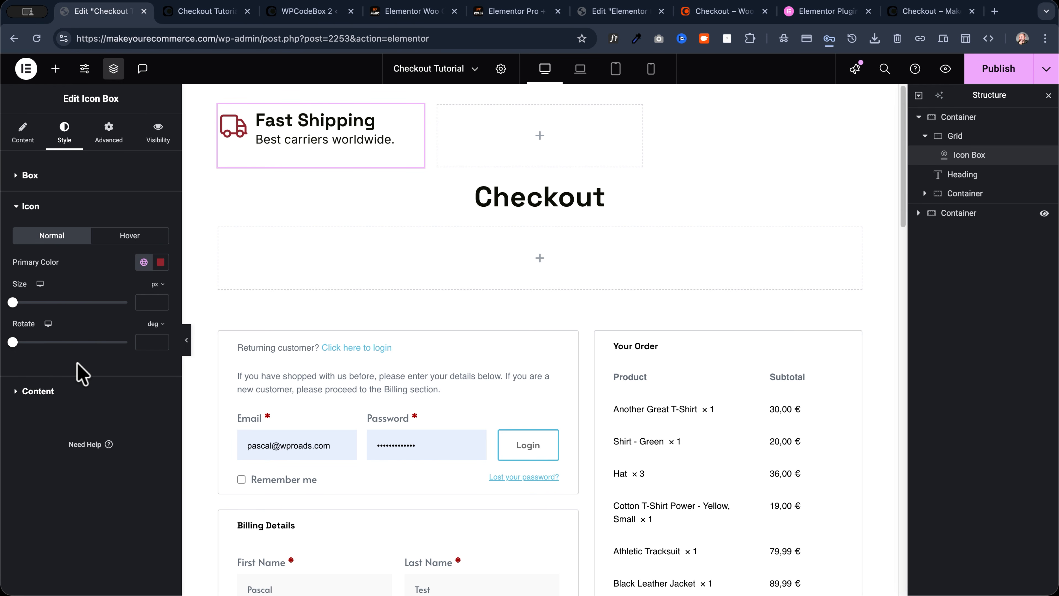
{"action": "left_click", "coordinate": [147, 303]}
{"action": "type", "text": "25"}
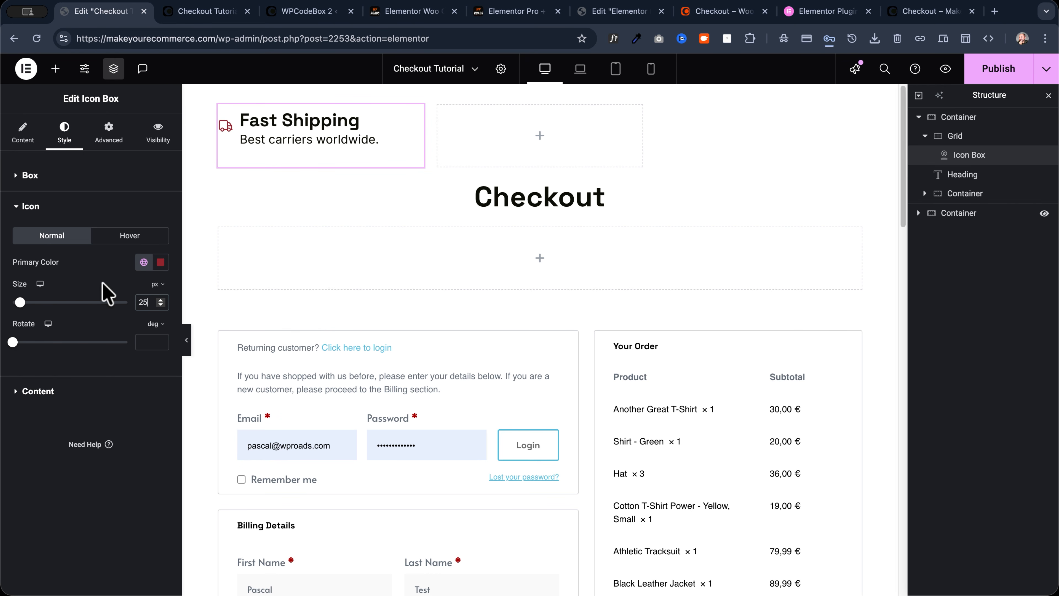
{"action": "key", "text": "Left"}
{"action": "key", "text": "BackSpace"}
{"action": "type", "text": "3"}
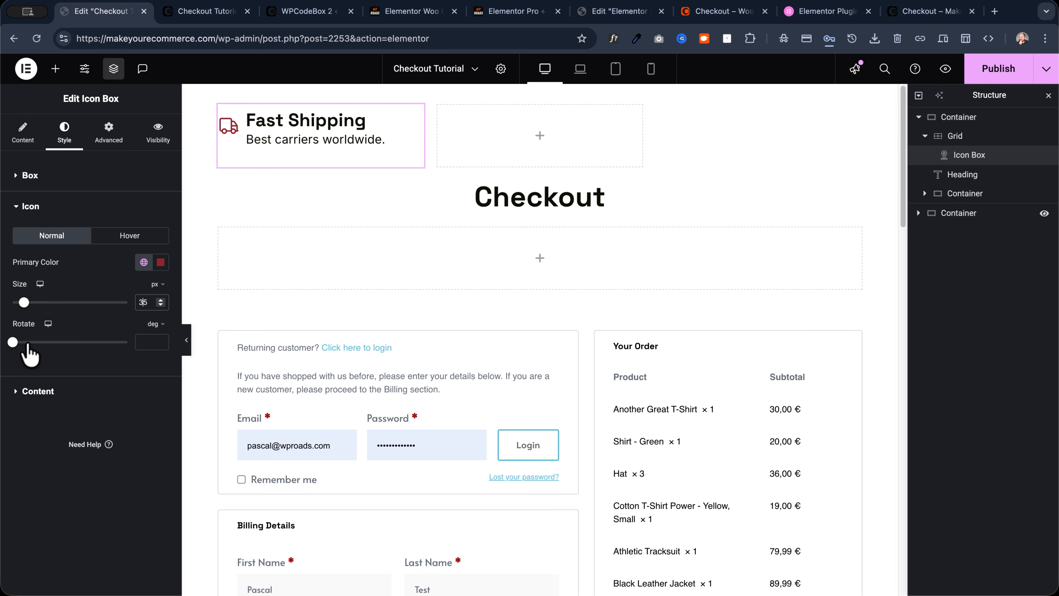
Apply the global font XS Title to the icon box's title and Text XS to its description
{"action": "left_click", "coordinate": [32, 392]}
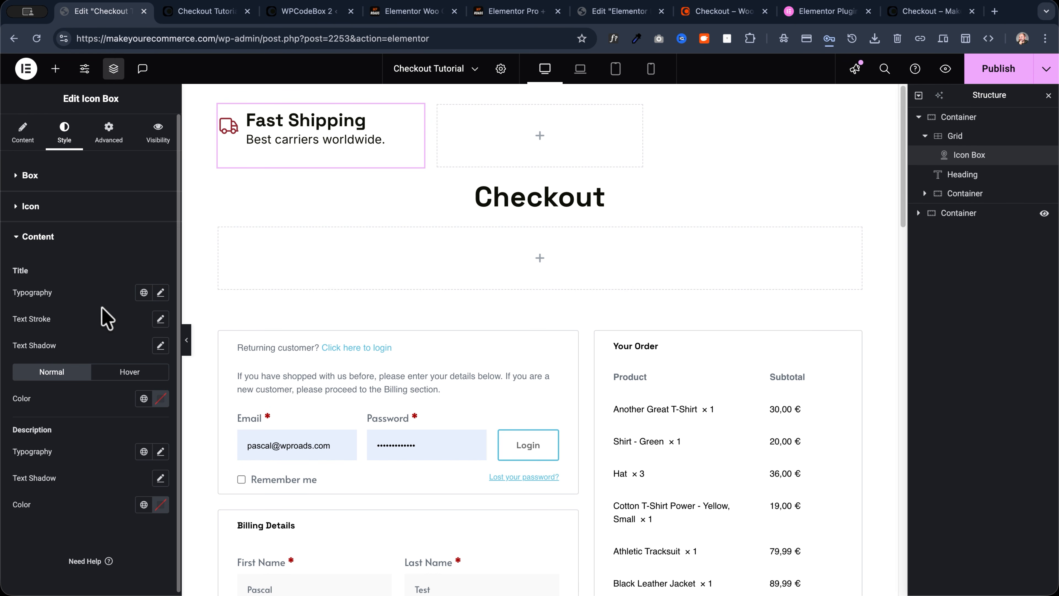
{"action": "left_click", "coordinate": [143, 292]}
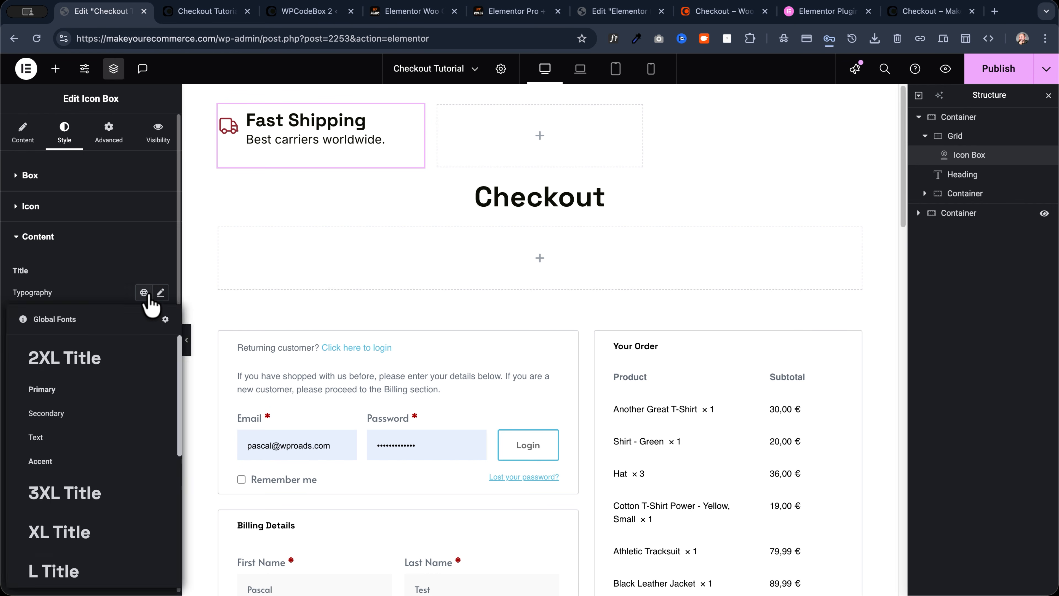
{"action": "scroll", "coordinate": [90, 418], "scroll_direction": "down", "scroll_amount": 5}
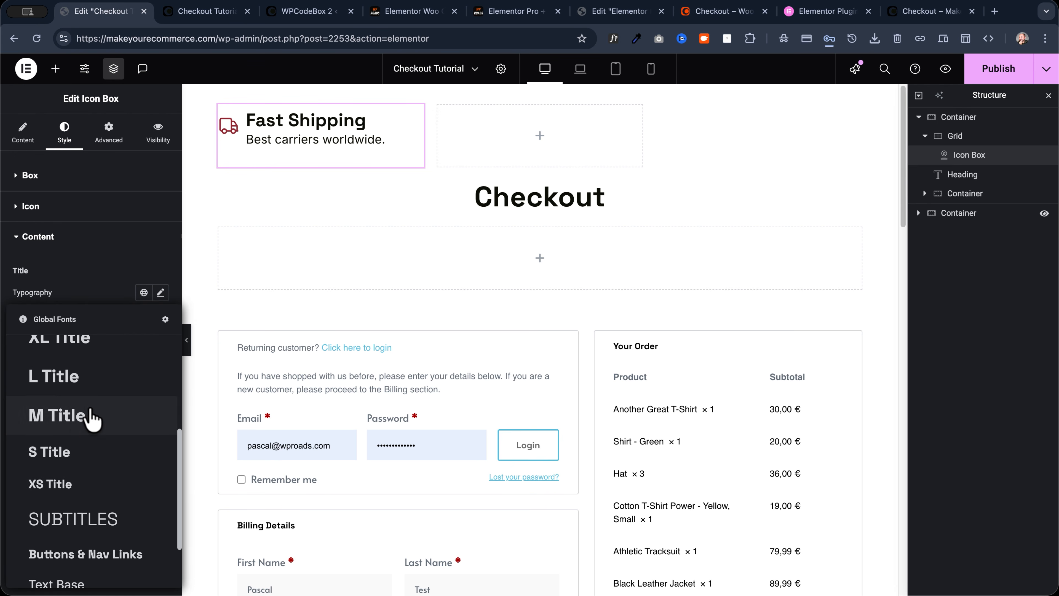
{"action": "left_click", "coordinate": [71, 486]}
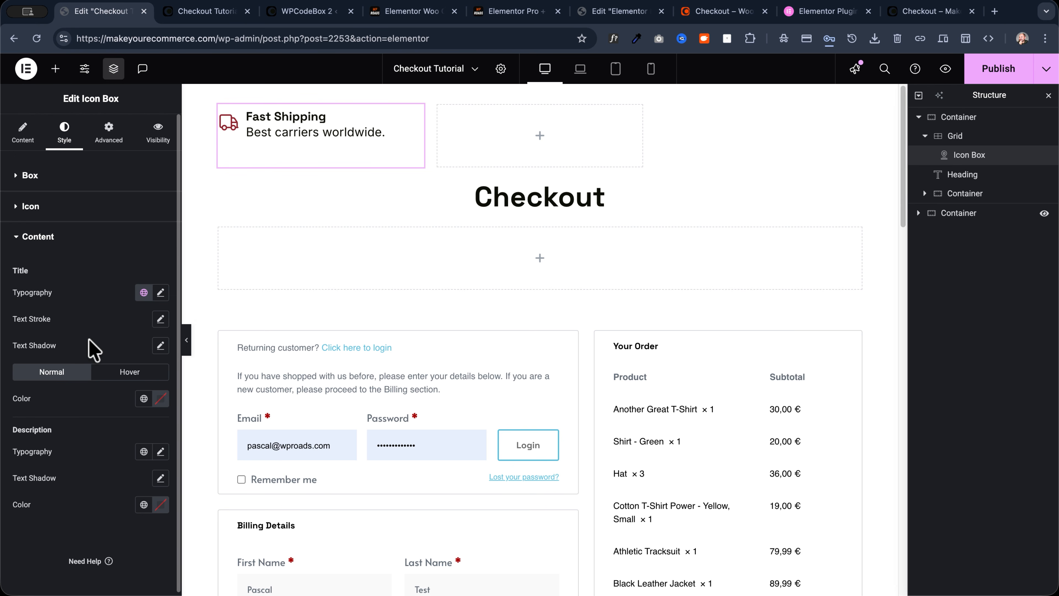
{"action": "left_click", "coordinate": [143, 451]}
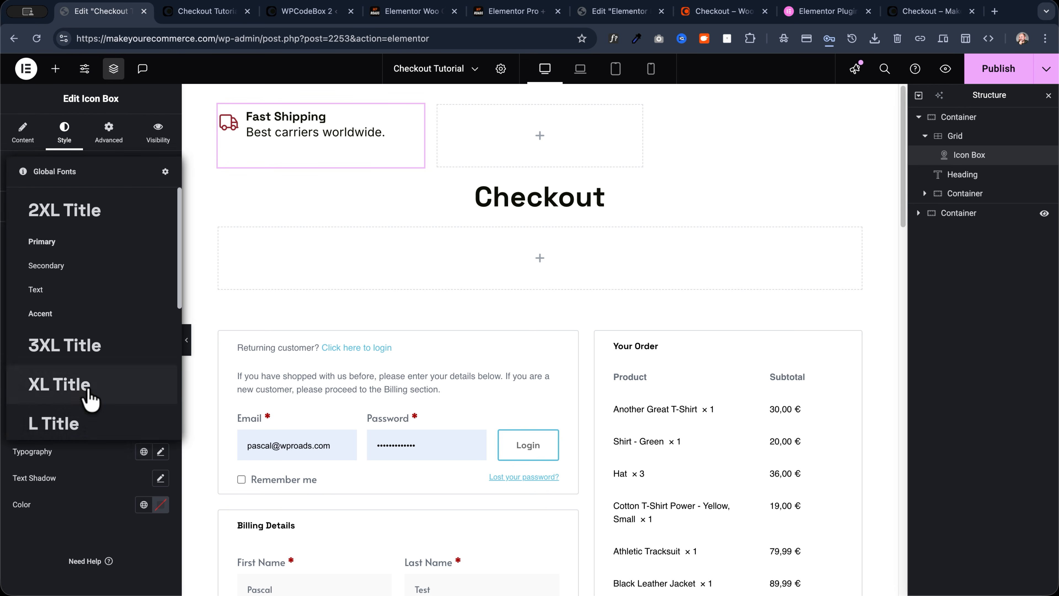
{"action": "scroll", "coordinate": [82, 399], "scroll_direction": "down", "scroll_amount": 5}
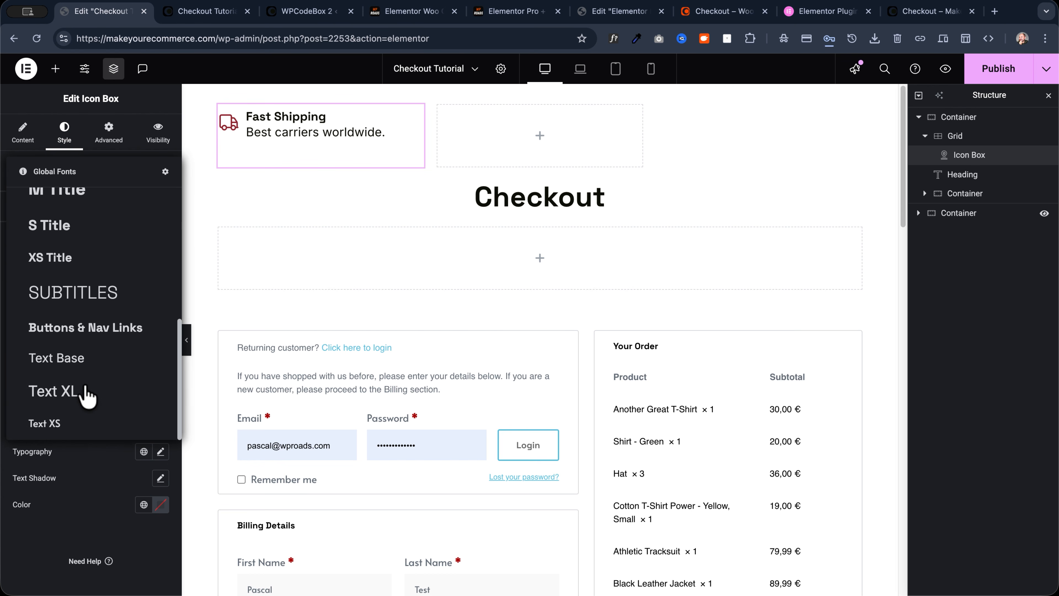
{"action": "left_click", "coordinate": [43, 424]}
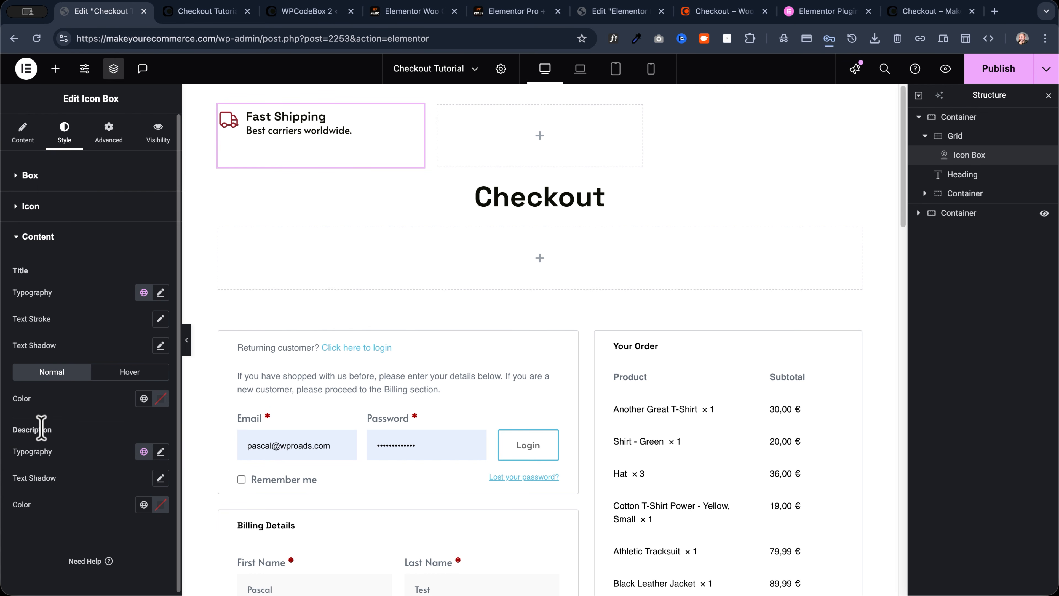
Set the icon box's description color to the global color Text Soft Gray
{"action": "left_click", "coordinate": [143, 398]}
{"action": "left_click", "coordinate": [144, 400]}
{"action": "left_click", "coordinate": [144, 505]}
{"action": "scroll", "coordinate": [63, 367], "scroll_direction": "down", "scroll_amount": 6}
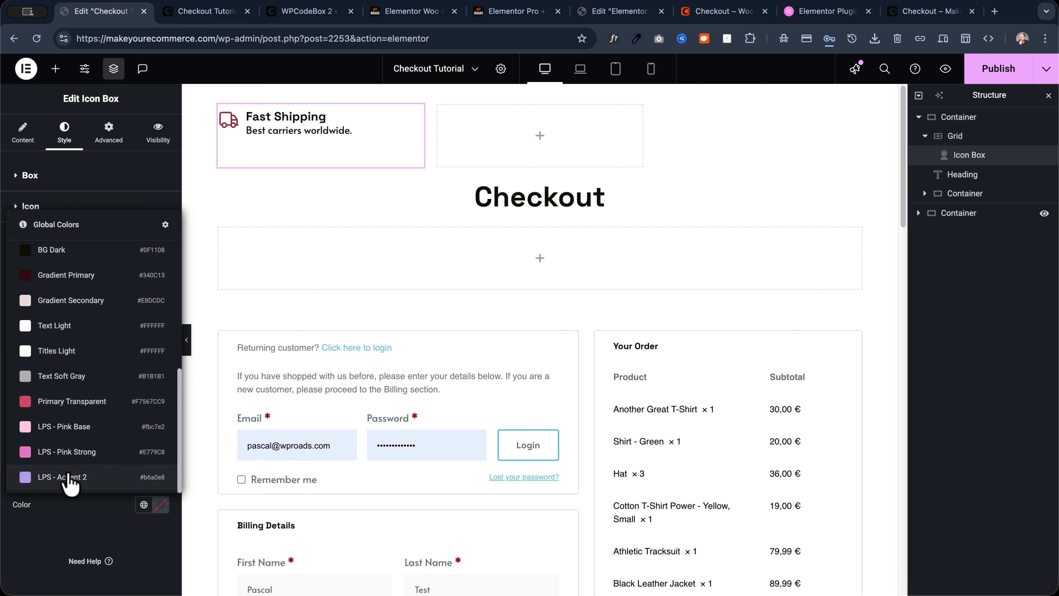
{"action": "left_click", "coordinate": [71, 377]}
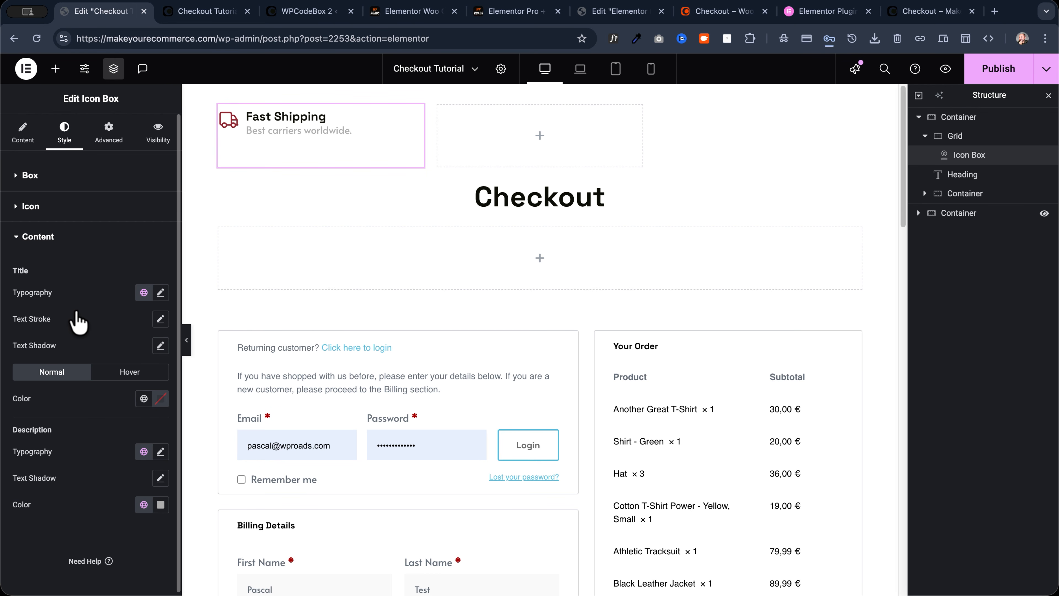
Give the Fast Shipping icon box a classic background in the global color Global White, checking the finished checkout page for reference
{"action": "left_click", "coordinate": [42, 237]}
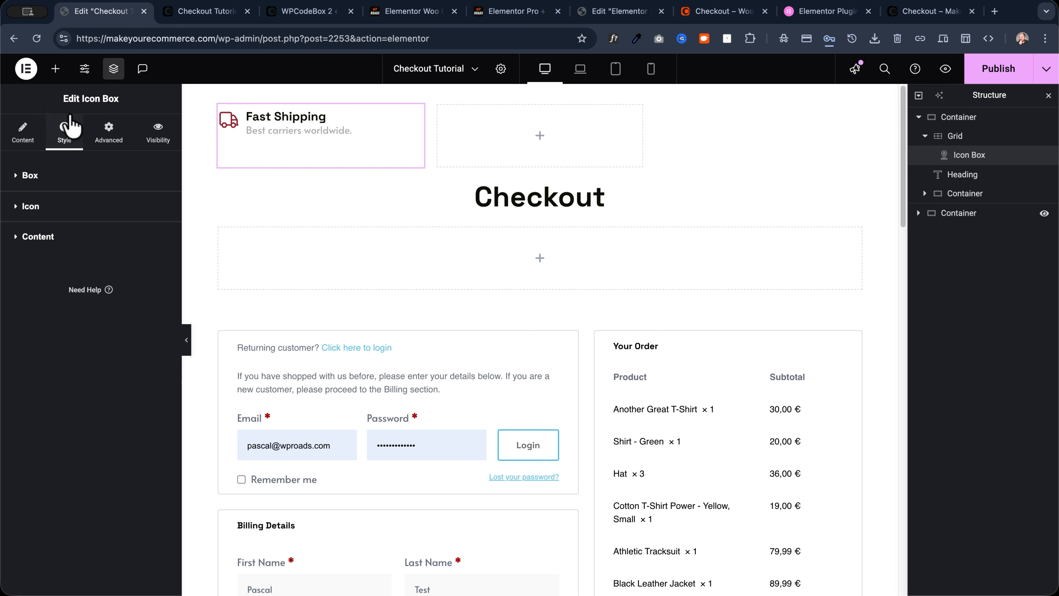
{"action": "left_click", "coordinate": [106, 142]}
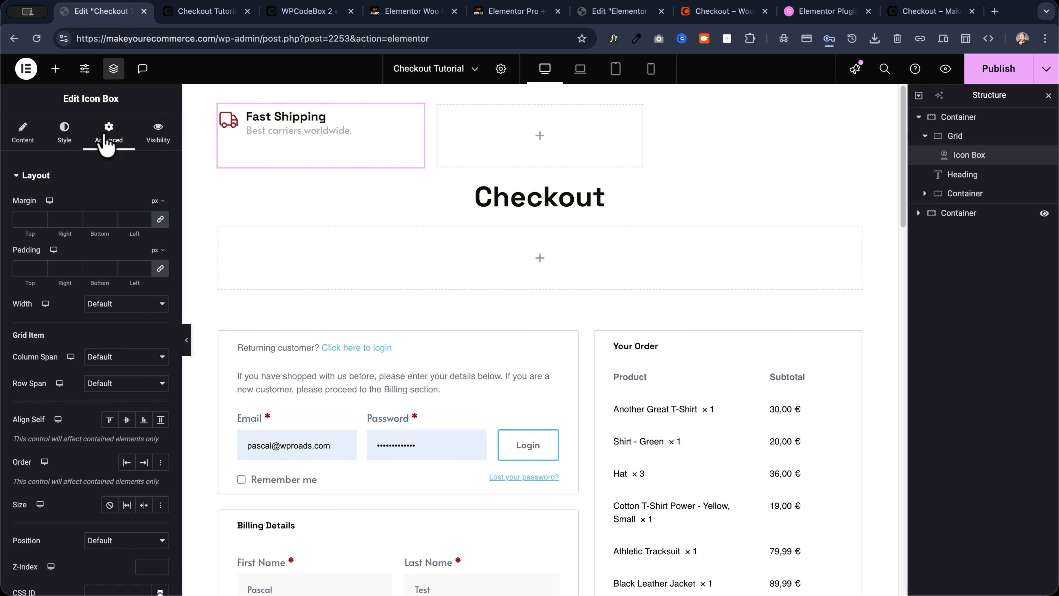
{"action": "scroll", "coordinate": [63, 430], "scroll_direction": "down", "scroll_amount": 6}
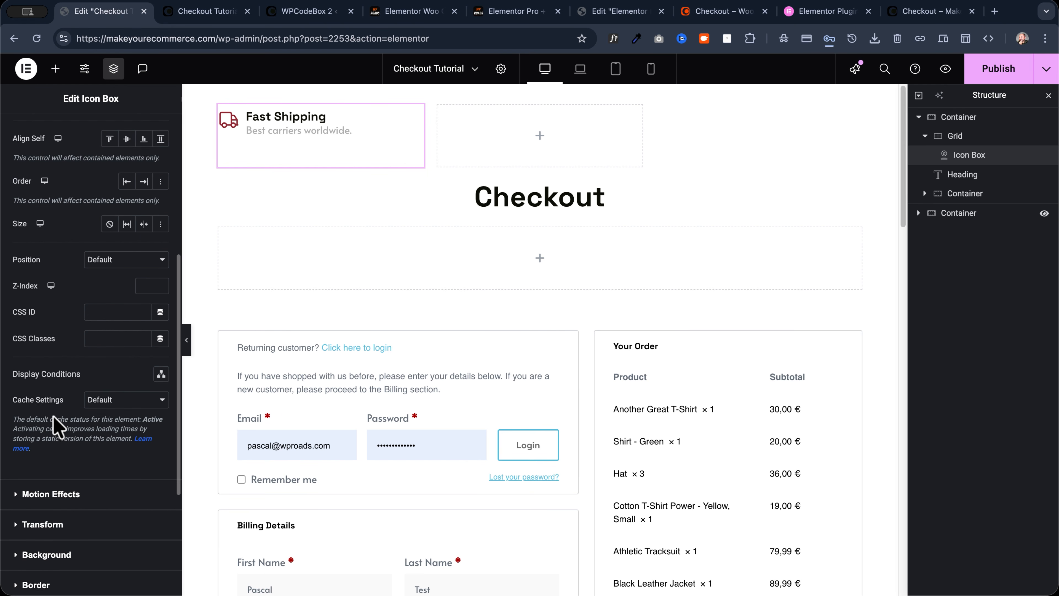
{"action": "scroll", "coordinate": [55, 426], "scroll_direction": "down", "scroll_amount": 3}
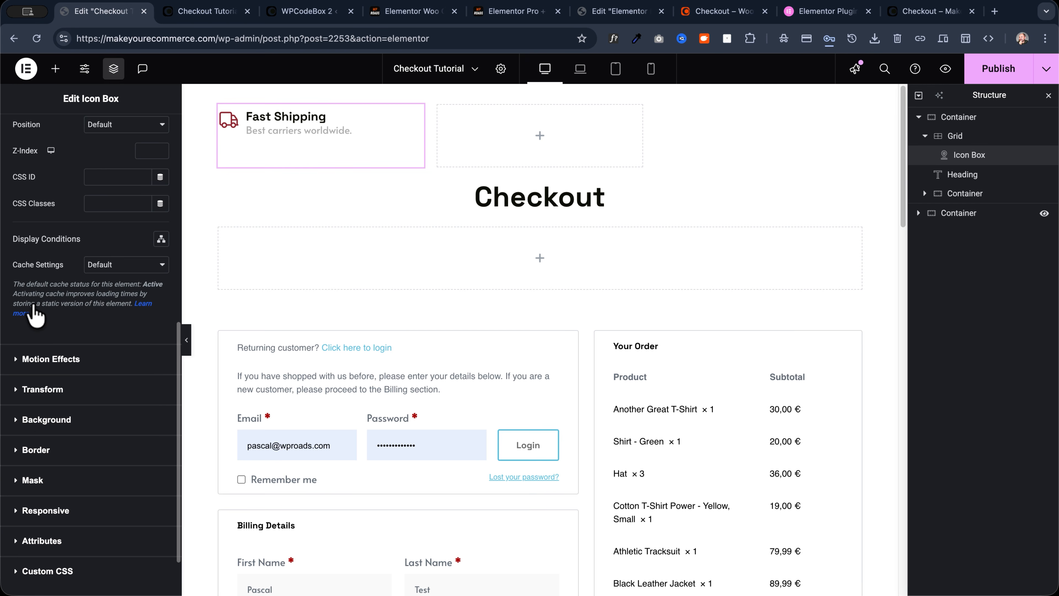
{"action": "left_click", "coordinate": [46, 420]}
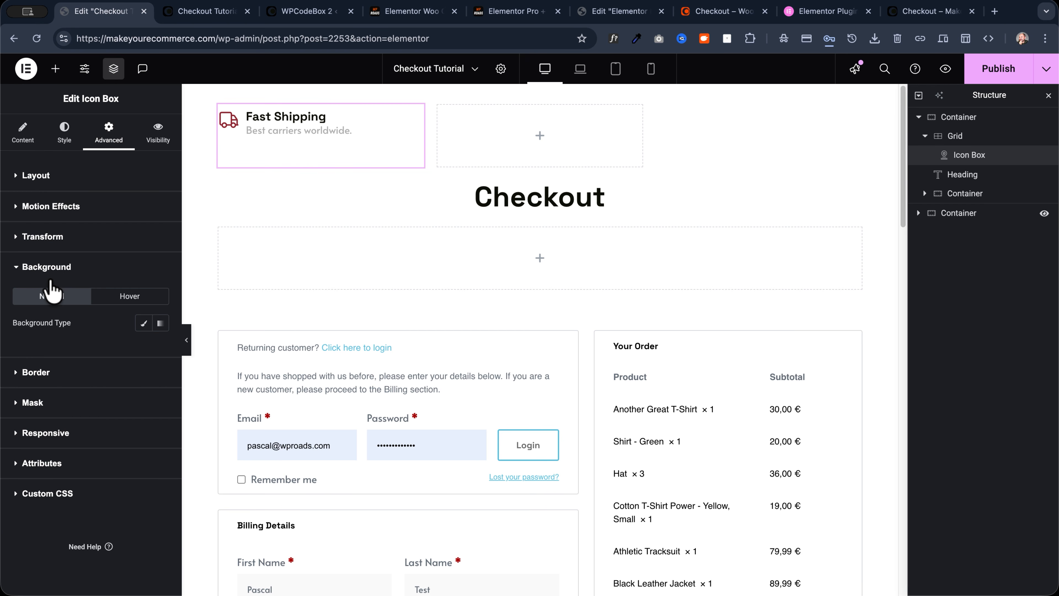
{"action": "left_click", "coordinate": [930, 18]}
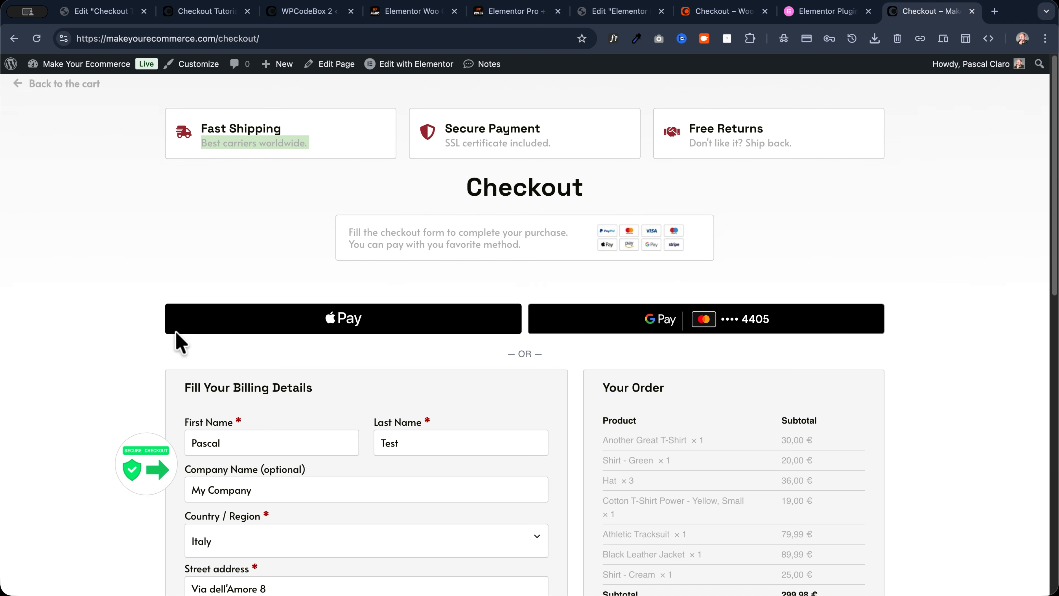
{"action": "scroll", "coordinate": [63, 289], "scroll_direction": "down", "scroll_amount": 1}
{"action": "scroll", "coordinate": [62, 286], "scroll_direction": "up", "scroll_amount": 1}
{"action": "left_click", "coordinate": [105, 12]}
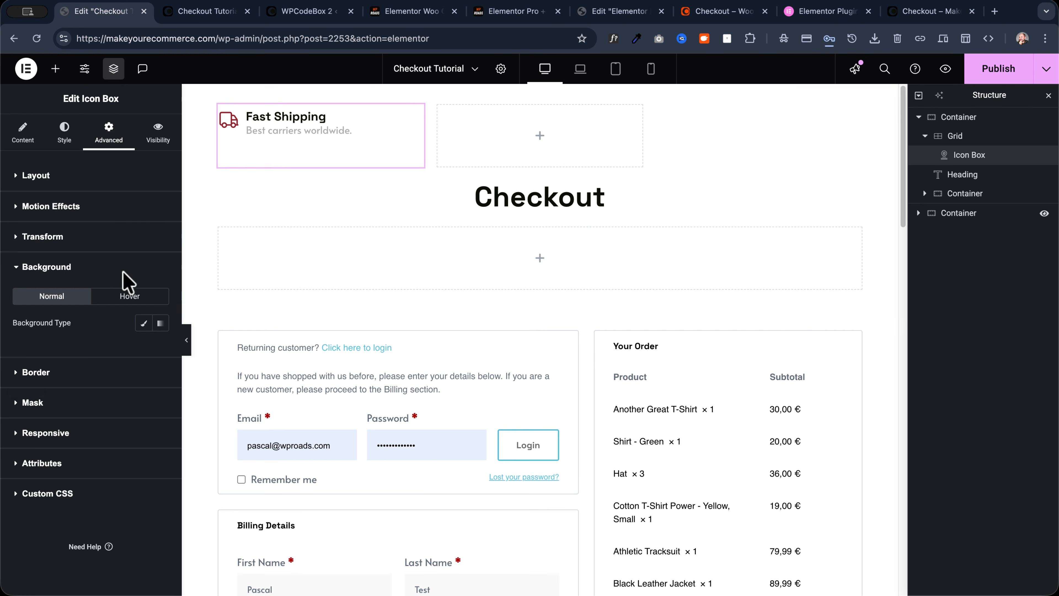
{"action": "left_click", "coordinate": [144, 323]}
{"action": "left_click", "coordinate": [144, 349]}
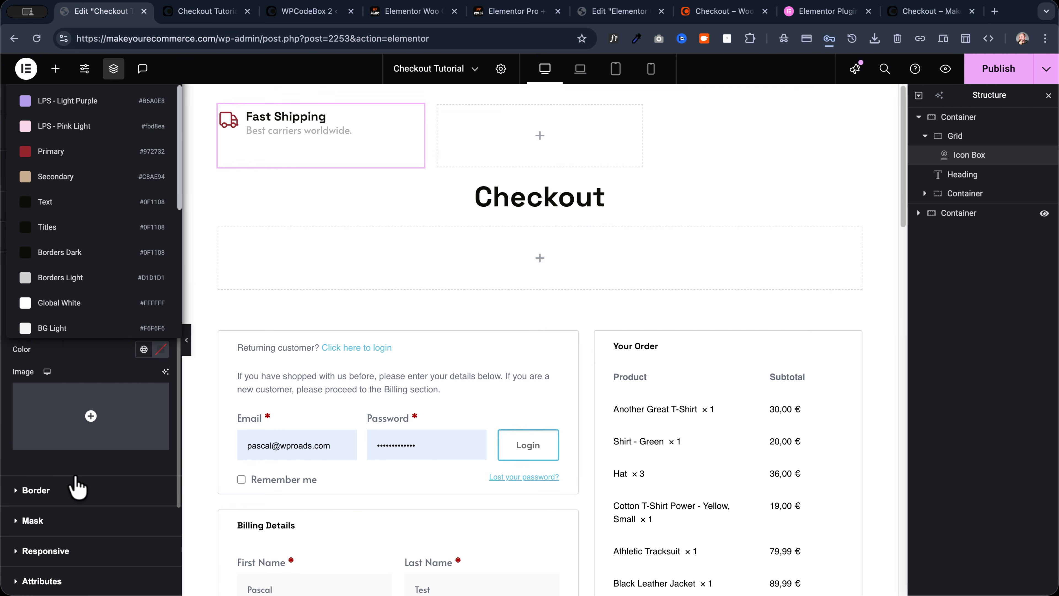
{"action": "left_click", "coordinate": [74, 304]}
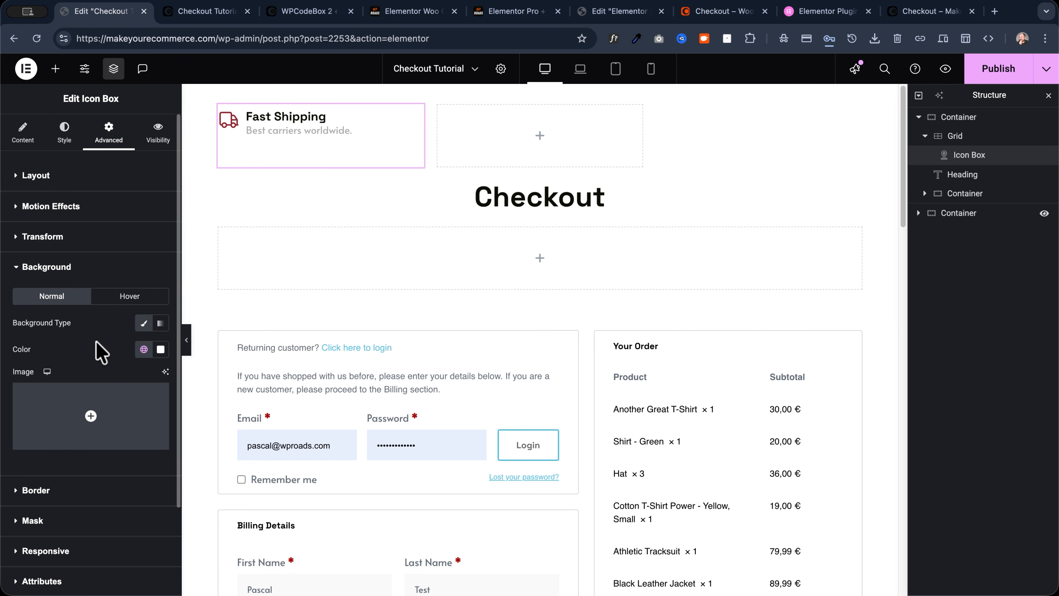
Set the icon box's padding to 1 rem on all sides
{"action": "left_click", "coordinate": [65, 180]}
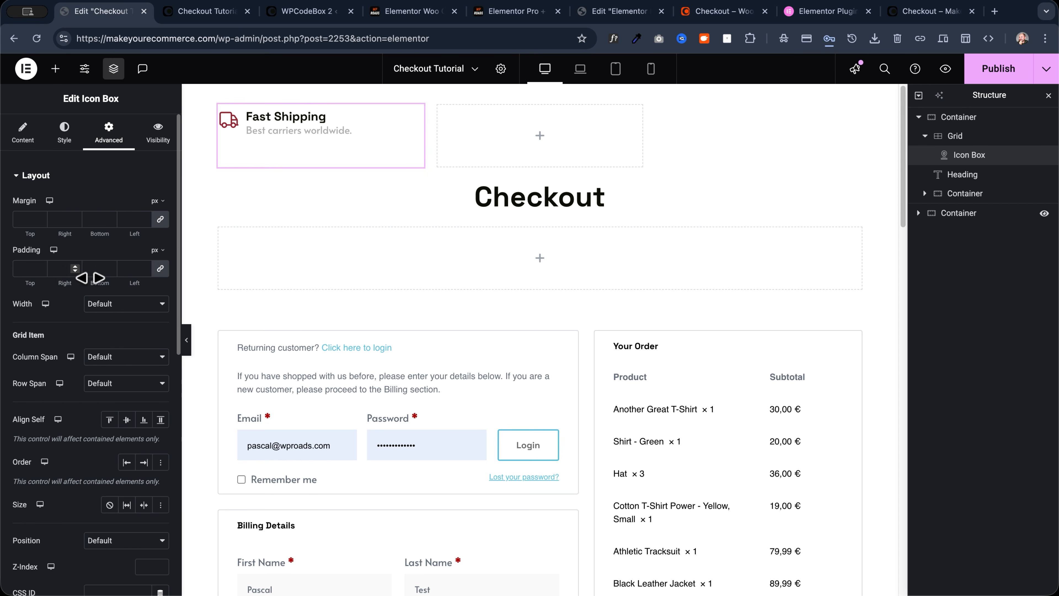
{"action": "left_click", "coordinate": [162, 250]}
{"action": "left_click", "coordinate": [156, 314]}
{"action": "left_click", "coordinate": [24, 267]}
{"action": "type", "text": "1"}
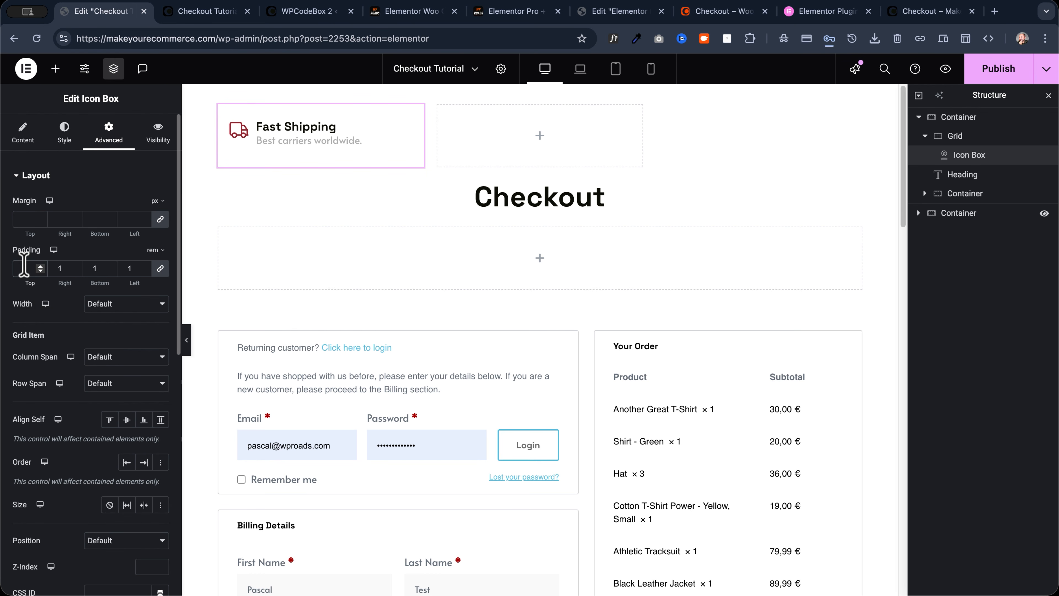
Give the icon box a solid border with a width of 1 px on all sides
{"action": "scroll", "coordinate": [59, 325], "scroll_direction": "down", "scroll_amount": 5}
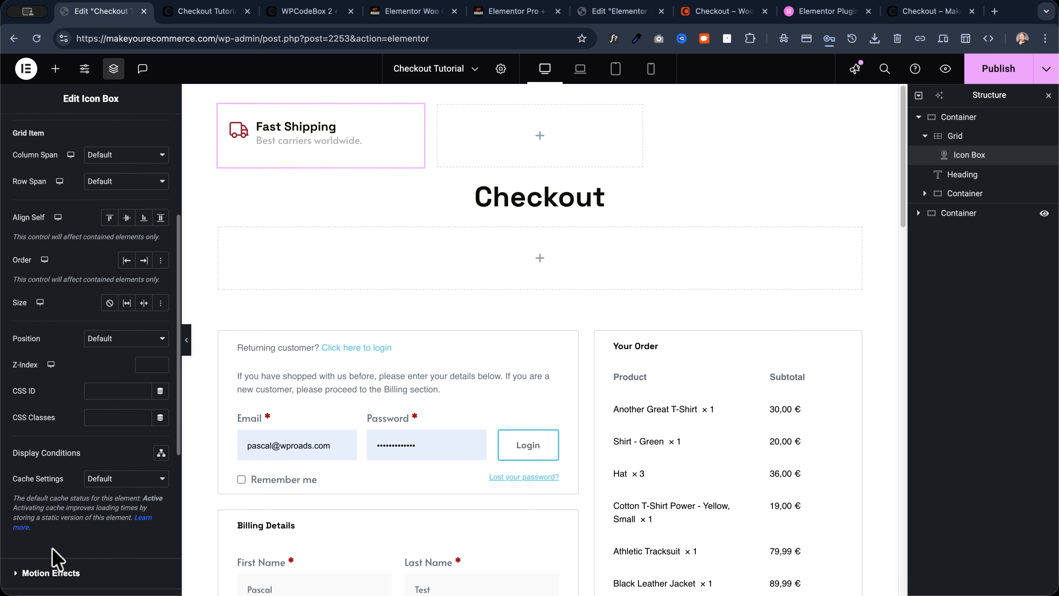
{"action": "scroll", "coordinate": [50, 568], "scroll_direction": "down", "scroll_amount": 4}
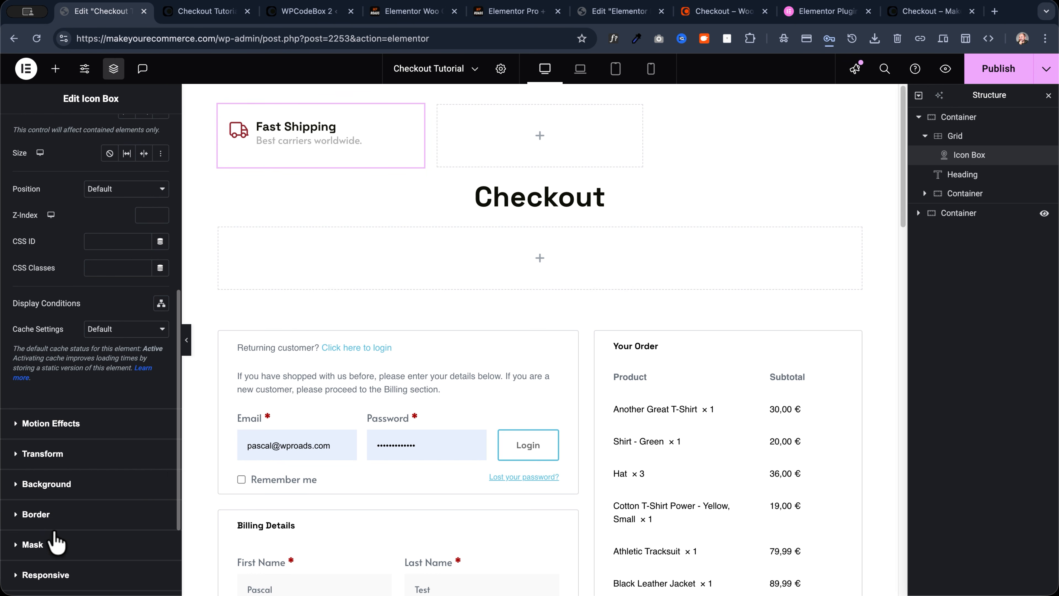
{"action": "left_click", "coordinate": [42, 517]}
{"action": "left_click", "coordinate": [120, 353]}
{"action": "left_click", "coordinate": [120, 383]}
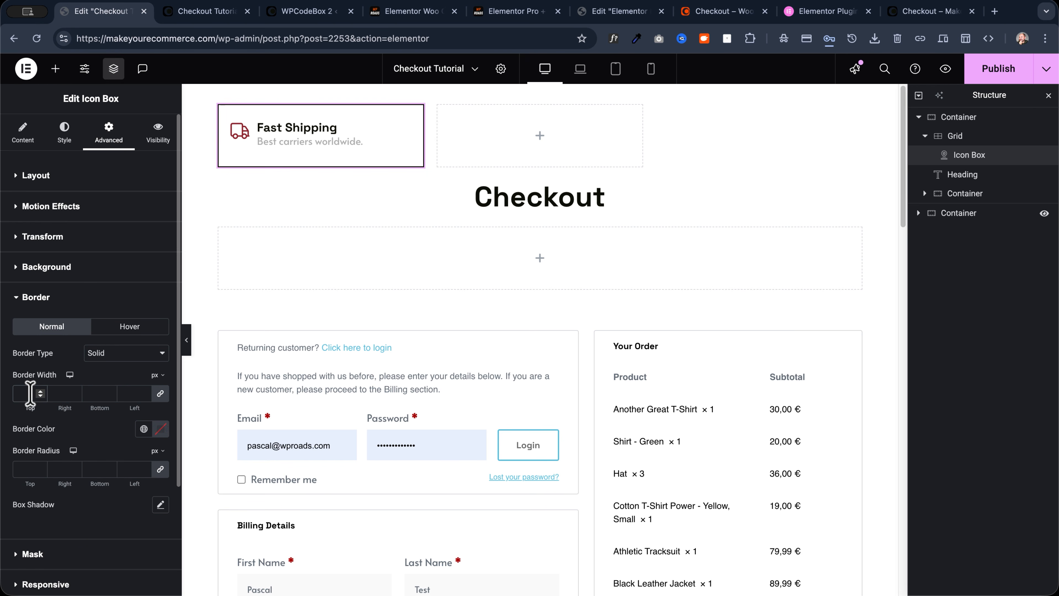
{"action": "type", "text": "1"}
Set the icon box's border radius to the custom value var(--global-radius) on all corners
{"action": "left_click", "coordinate": [18, 469]}
{"action": "left_click", "coordinate": [157, 451]}
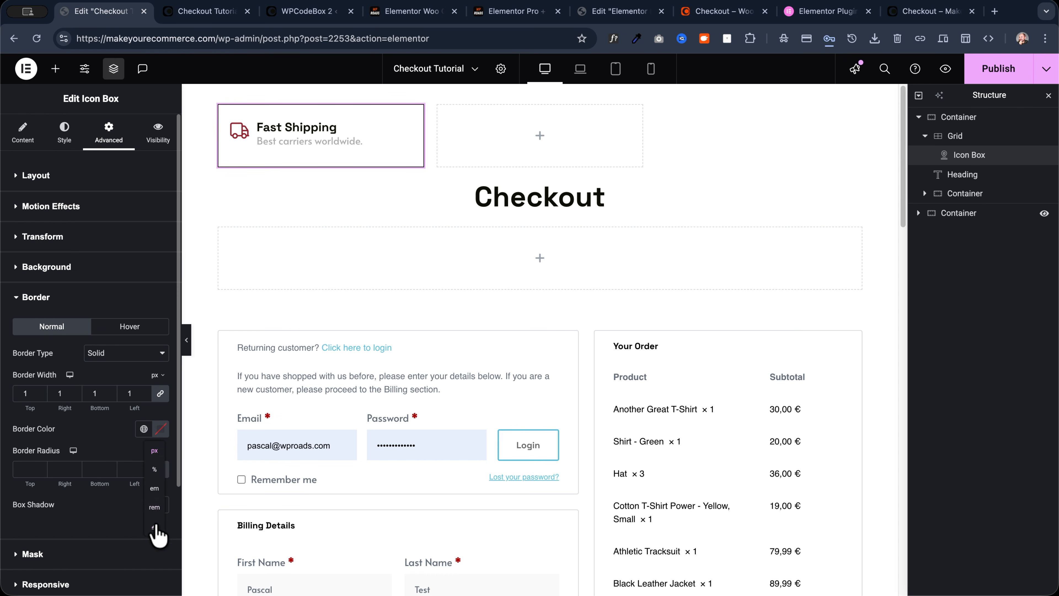
{"action": "left_click", "coordinate": [155, 526]}
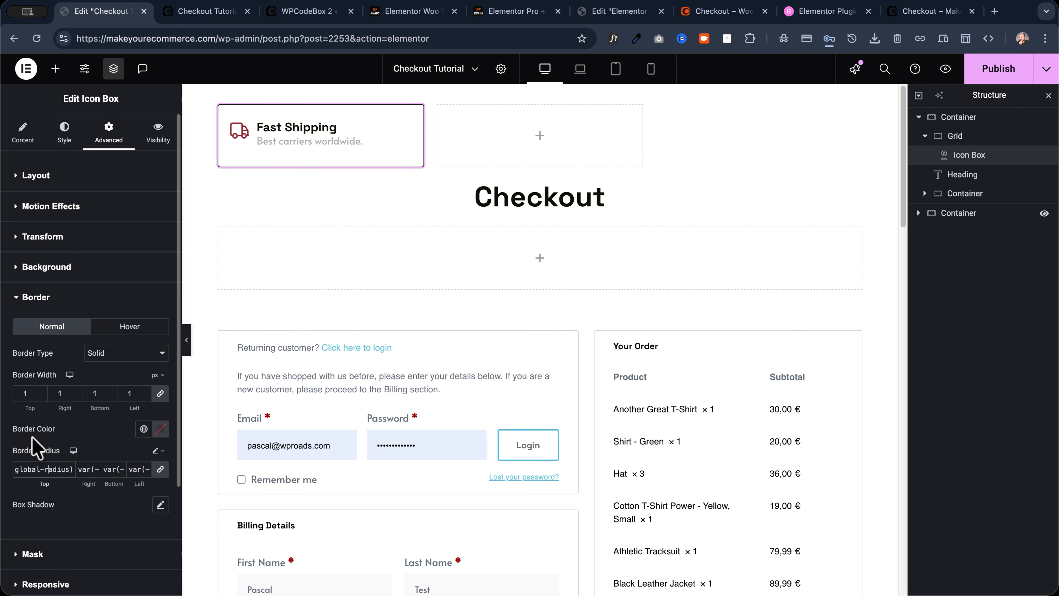
{"action": "triple_click", "coordinate": [47, 475]}
{"action": "scroll", "coordinate": [61, 474], "scroll_direction": "left", "scroll_amount": 1}
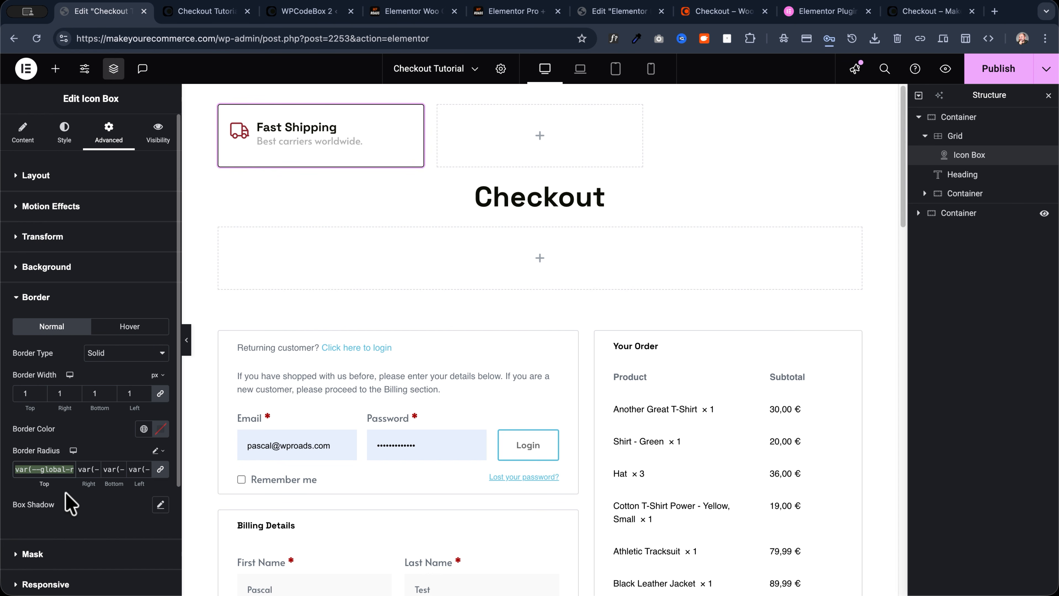
Open the finished shop's homepage in a separate tab and examine its sections, footer and Categories menu
{"action": "left_click", "coordinate": [930, 11]}
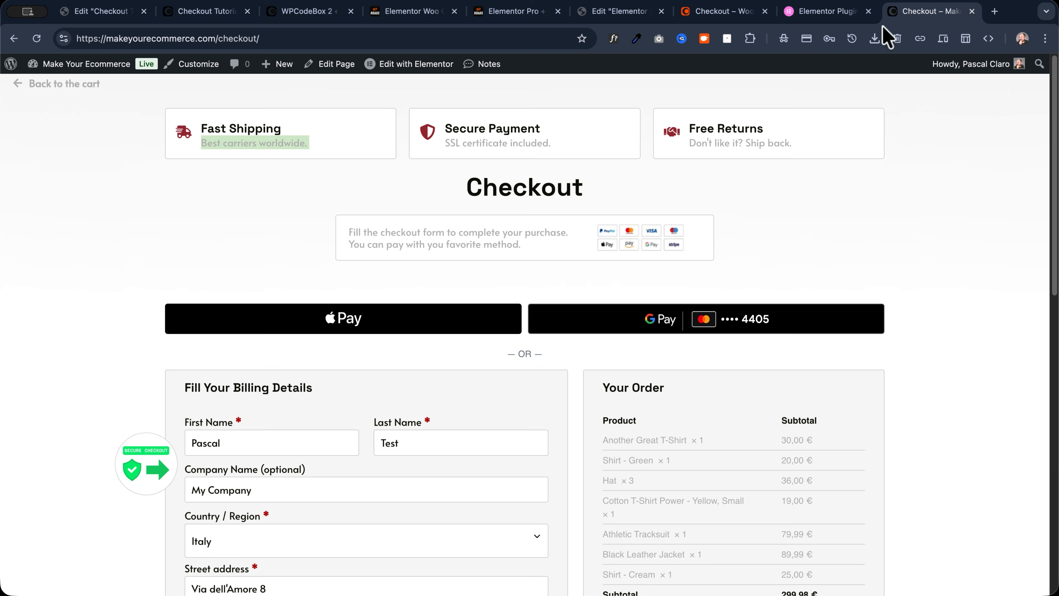
{"action": "right_click", "coordinate": [77, 84]}
{"action": "left_click", "coordinate": [89, 88]}
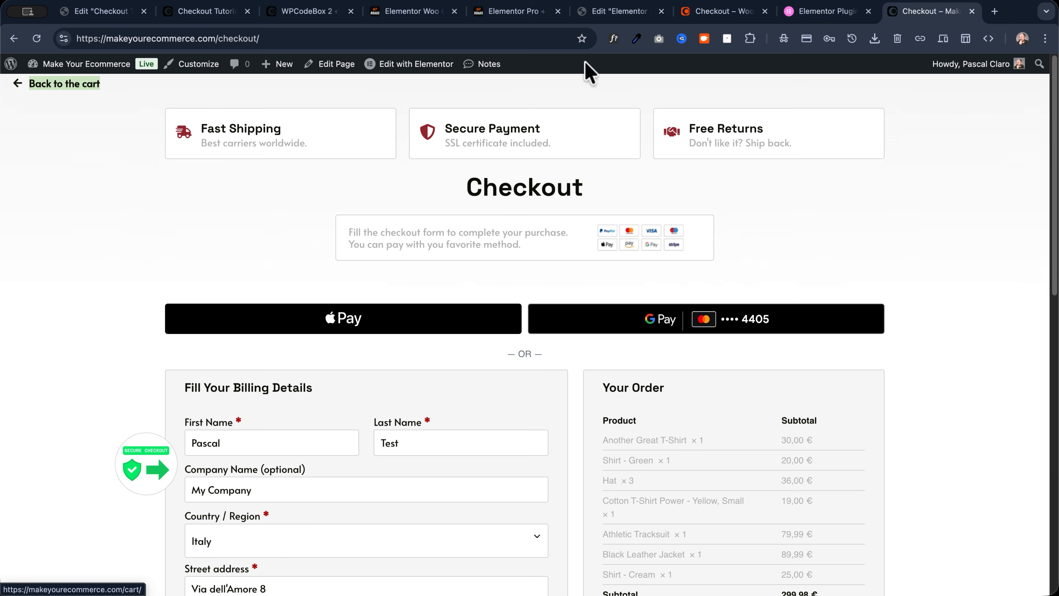
{"action": "left_click", "coordinate": [929, 12]}
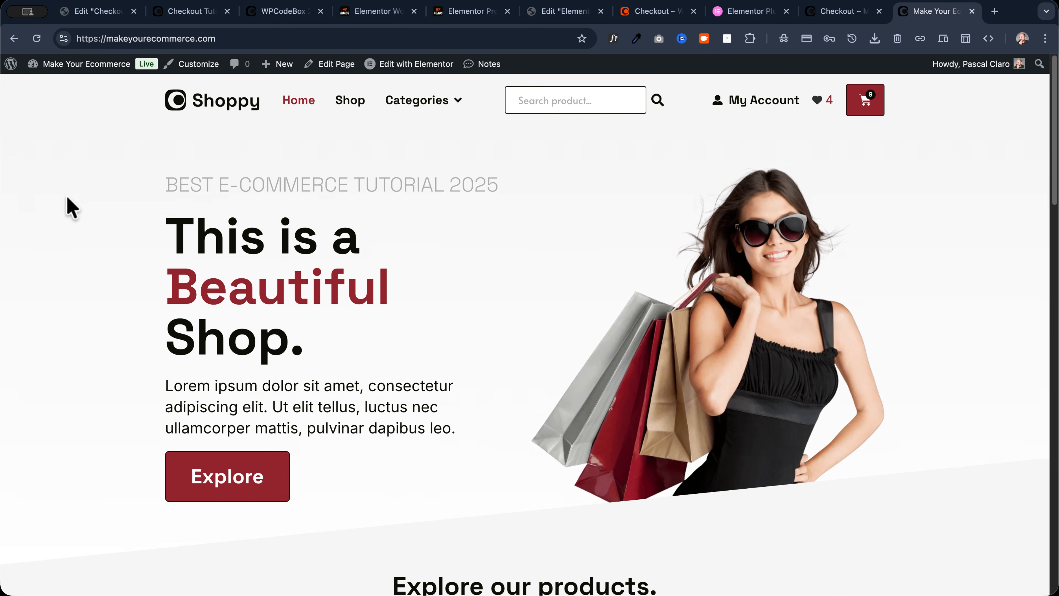
{"action": "scroll", "coordinate": [71, 207], "scroll_direction": "down", "scroll_amount": 10}
{"action": "scroll", "coordinate": [71, 207], "scroll_direction": "down", "scroll_amount": 12}
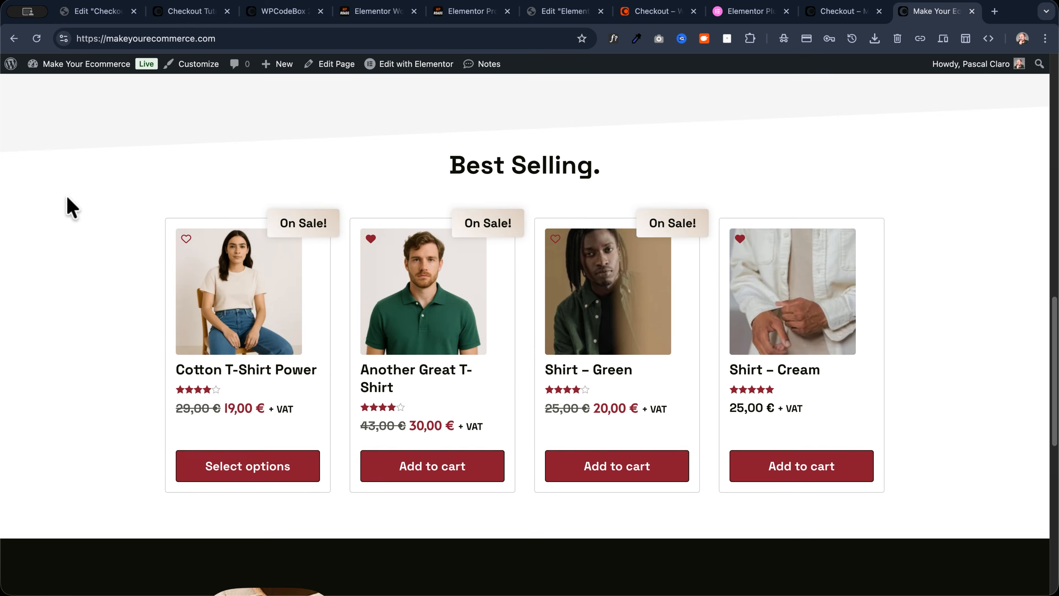
{"action": "scroll", "coordinate": [71, 207], "scroll_direction": "down", "scroll_amount": 8}
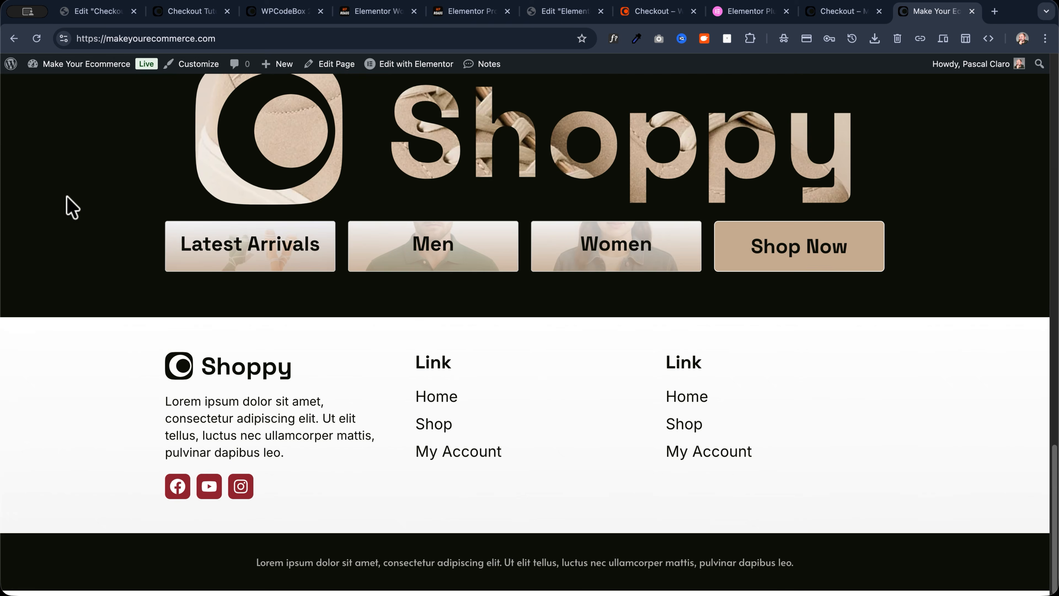
{"action": "scroll", "coordinate": [71, 207], "scroll_direction": "up", "scroll_amount": 13}
{"action": "scroll", "coordinate": [68, 207], "scroll_direction": "up", "scroll_amount": 17}
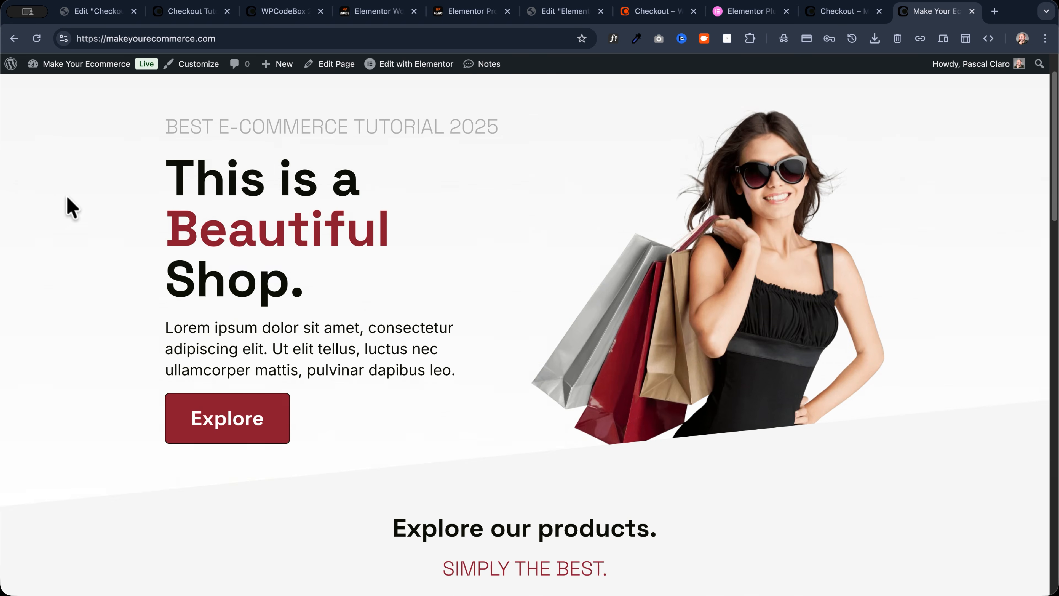
{"action": "mouse_move", "coordinate": [417, 113]}
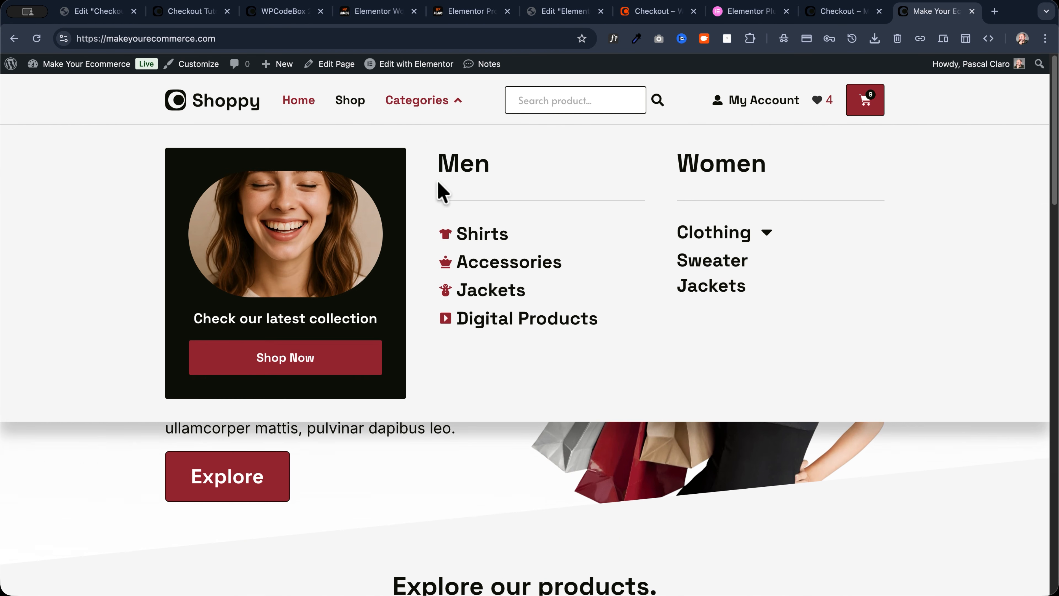
Examine the finished Shop page's product grid and filters, and filter the products by the Clothing category
{"action": "left_click", "coordinate": [353, 101]}
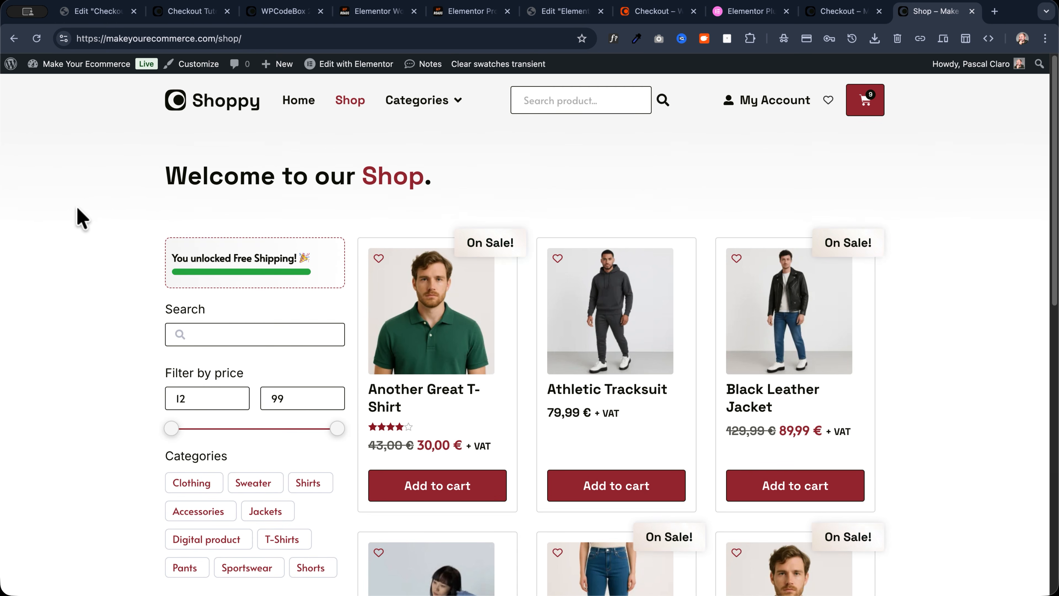
{"action": "scroll", "coordinate": [77, 222], "scroll_direction": "down", "scroll_amount": 10}
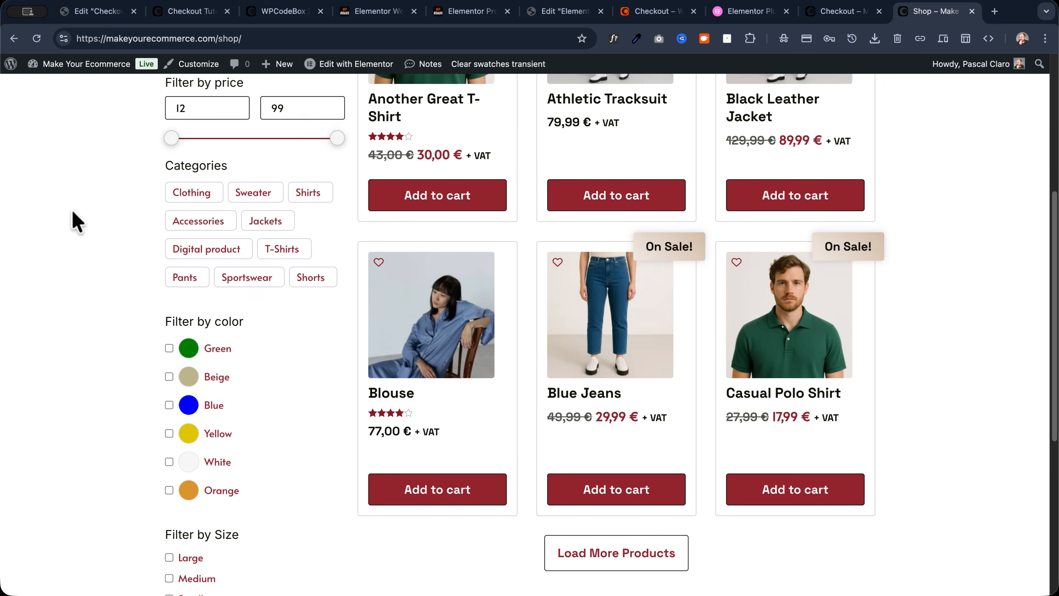
{"action": "scroll", "coordinate": [76, 222], "scroll_direction": "up", "scroll_amount": 10}
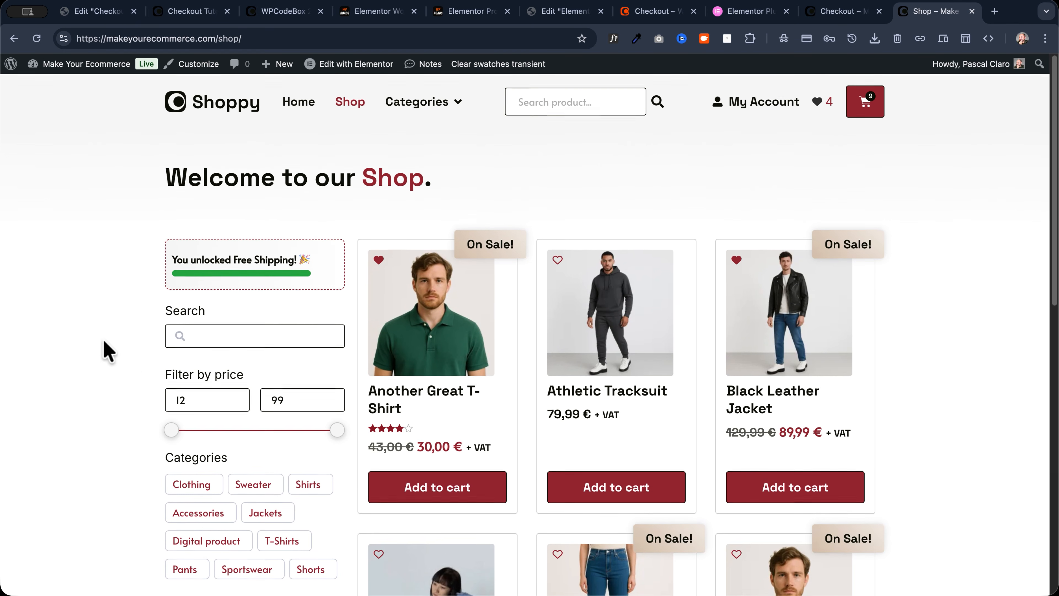
{"action": "left_click", "coordinate": [215, 485]}
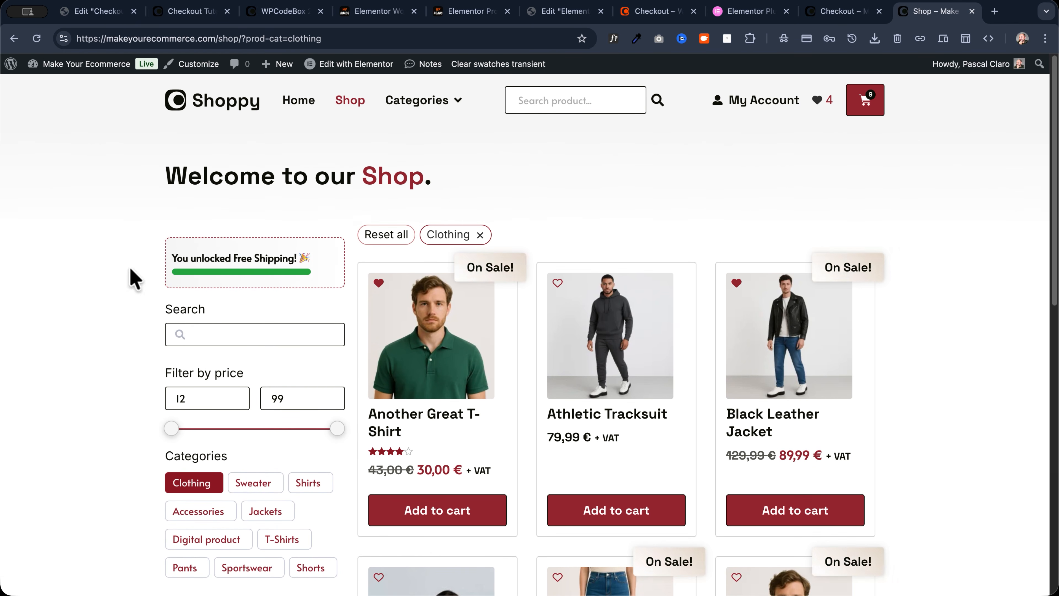
Add the Athletic Tracksuit to the cart from its product page and review the cart page
{"action": "left_click", "coordinate": [608, 351]}
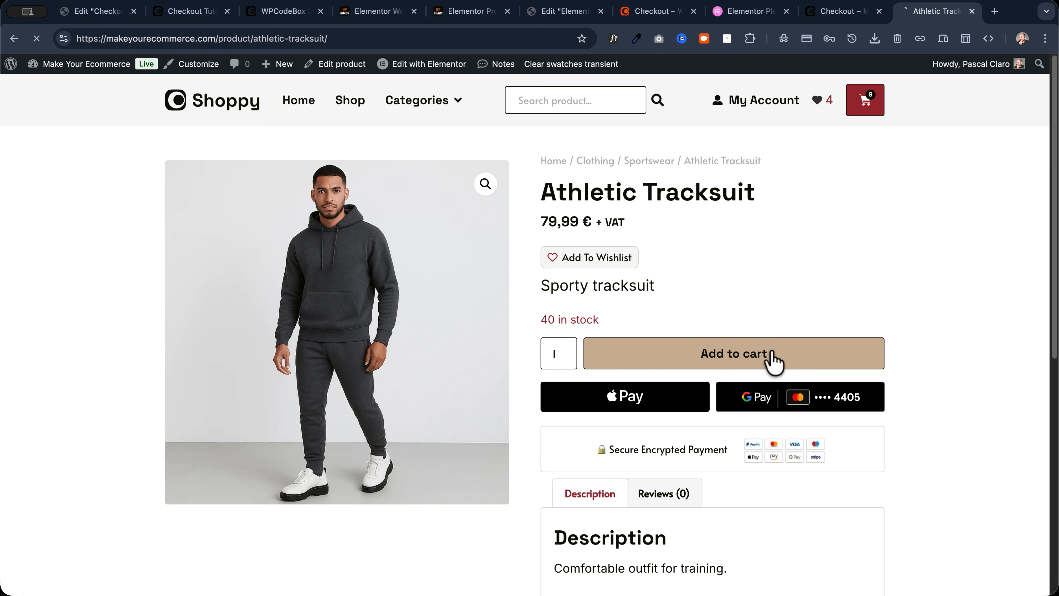
{"action": "left_click", "coordinate": [754, 364]}
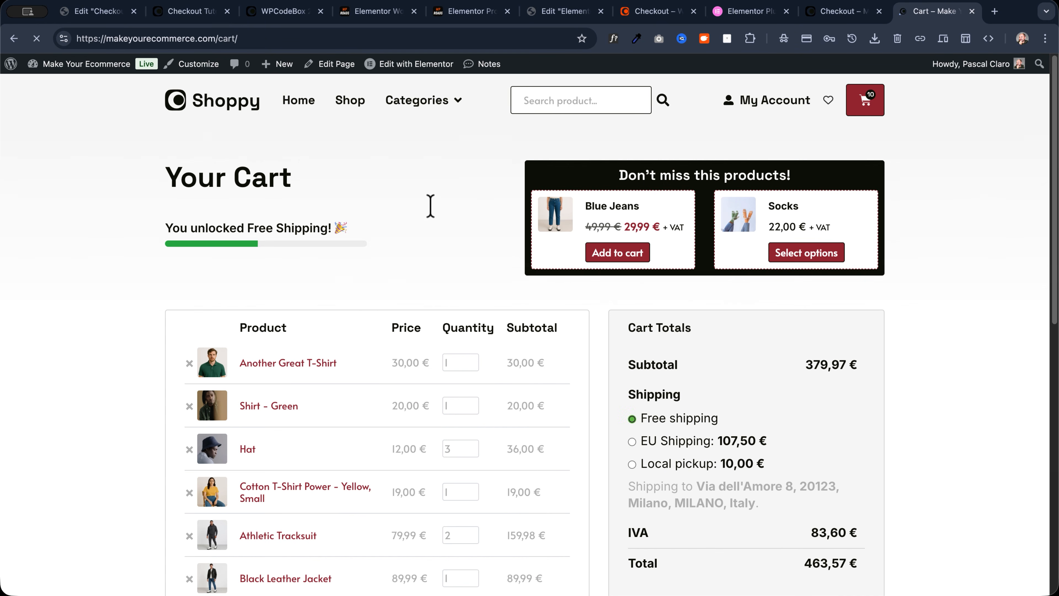
{"action": "scroll", "coordinate": [105, 250], "scroll_direction": "down", "scroll_amount": 10}
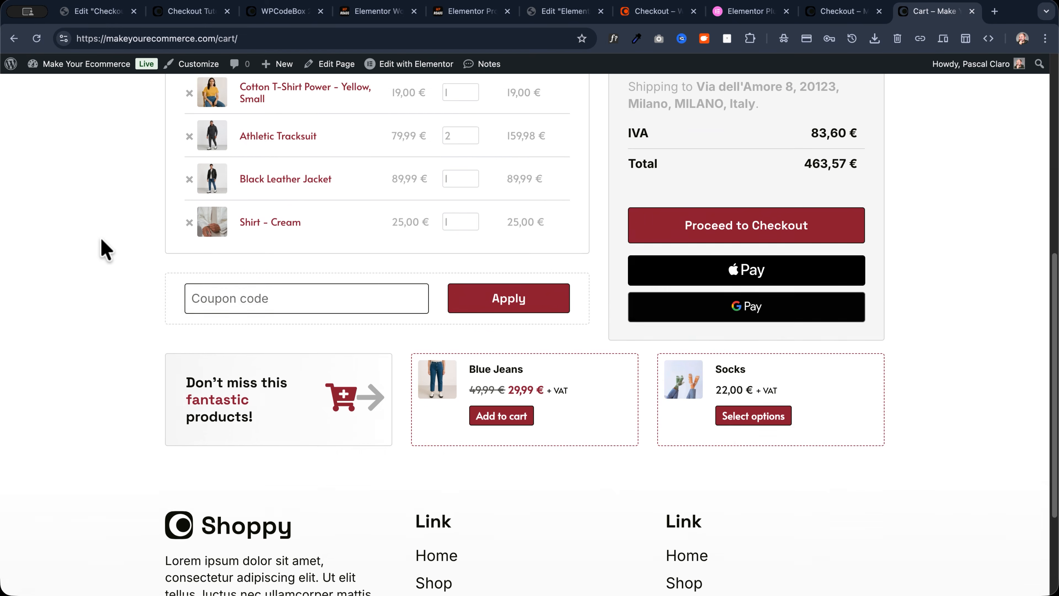
{"action": "scroll", "coordinate": [105, 251], "scroll_direction": "up", "scroll_amount": 6}
{"action": "scroll", "coordinate": [105, 250], "scroll_direction": "up", "scroll_amount": 3}
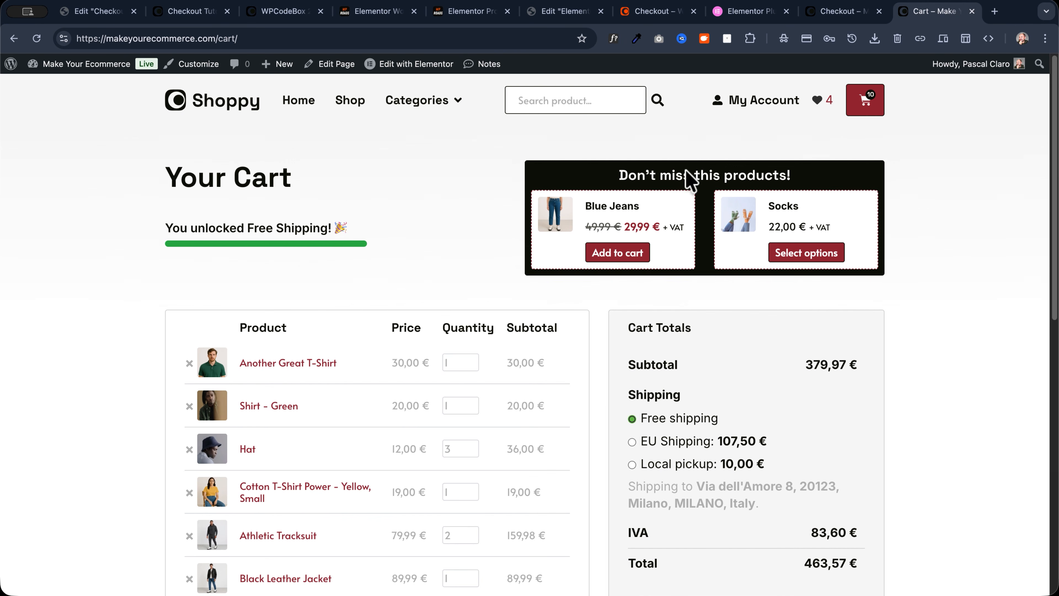
Proceed from the cart to the finished checkout page and examine its full layout
{"action": "scroll", "coordinate": [740, 369], "scroll_direction": "down", "scroll_amount": 5}
{"action": "left_click", "coordinate": [704, 436]}
{"action": "scroll", "coordinate": [112, 297], "scroll_direction": "down", "scroll_amount": 6}
{"action": "scroll", "coordinate": [106, 297], "scroll_direction": "down", "scroll_amount": 4}
{"action": "scroll", "coordinate": [105, 297], "scroll_direction": "up", "scroll_amount": 10}
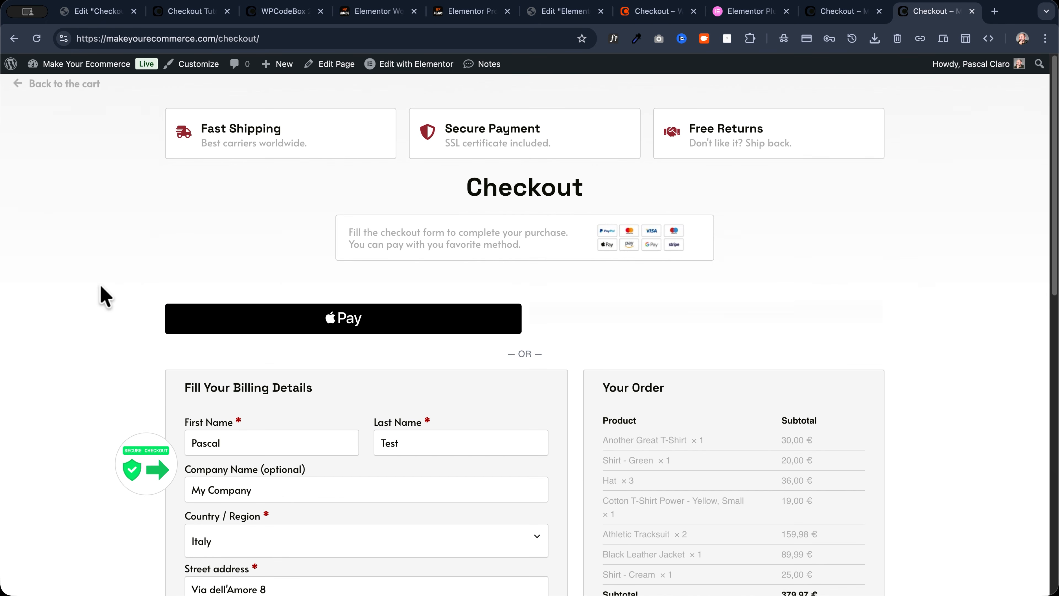
Set the Fast Shipping icon box's border color to the global Borders Light color and check the result without the side panels
{"action": "key", "text": "ctrl+Tab"}
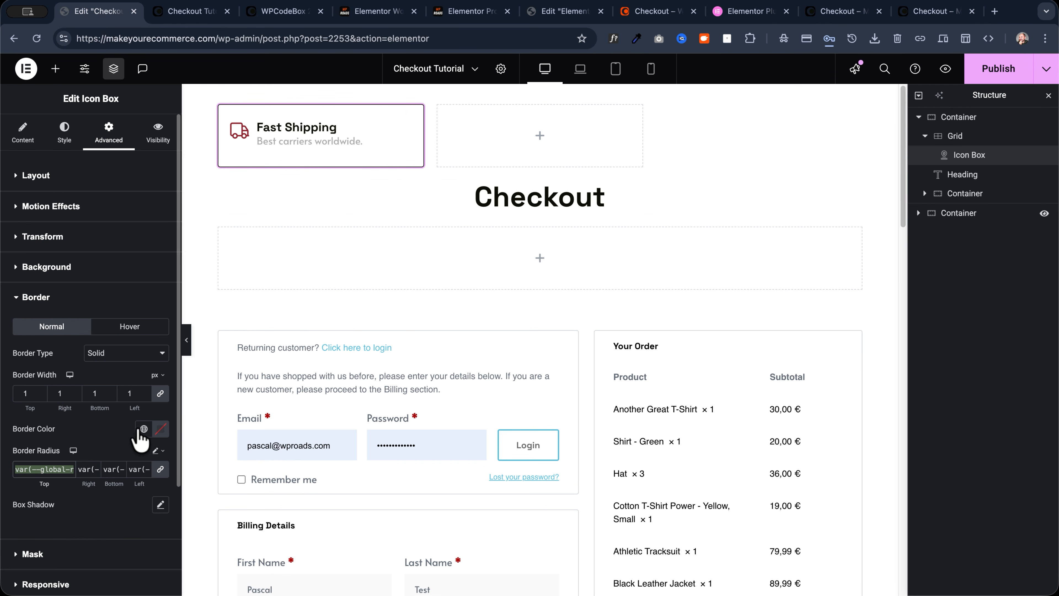
{"action": "left_click", "coordinate": [142, 430]}
{"action": "scroll", "coordinate": [79, 288], "scroll_direction": "down", "scroll_amount": 3}
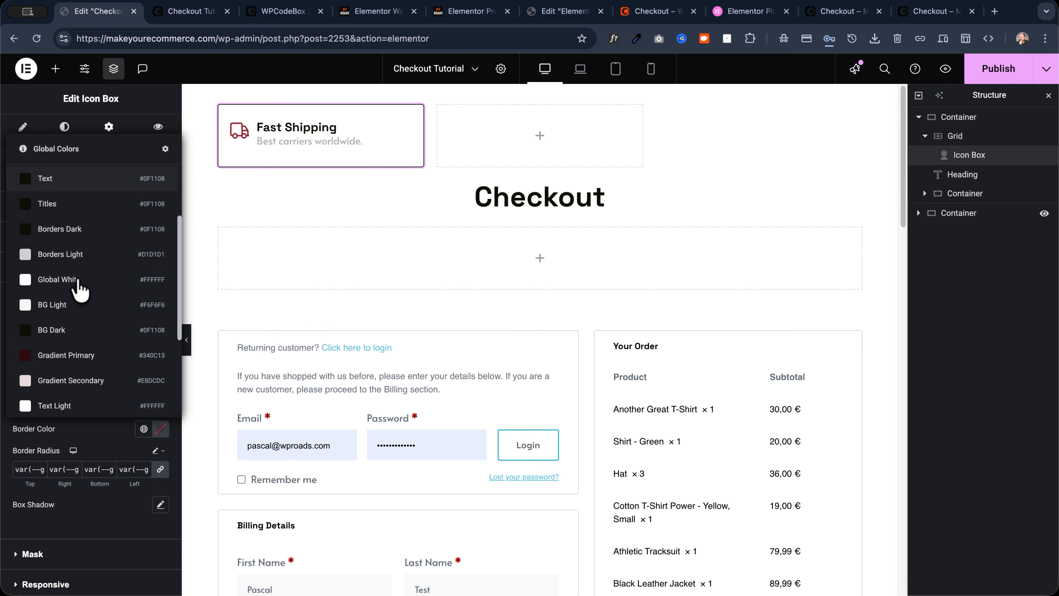
{"action": "left_click", "coordinate": [71, 262]}
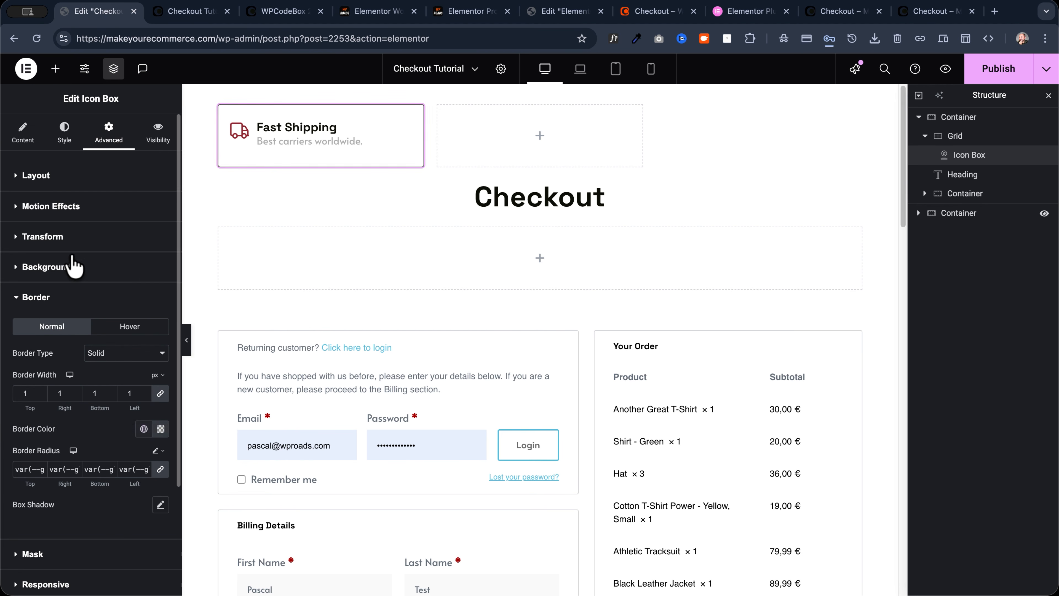
{"action": "left_click", "coordinate": [185, 346]}
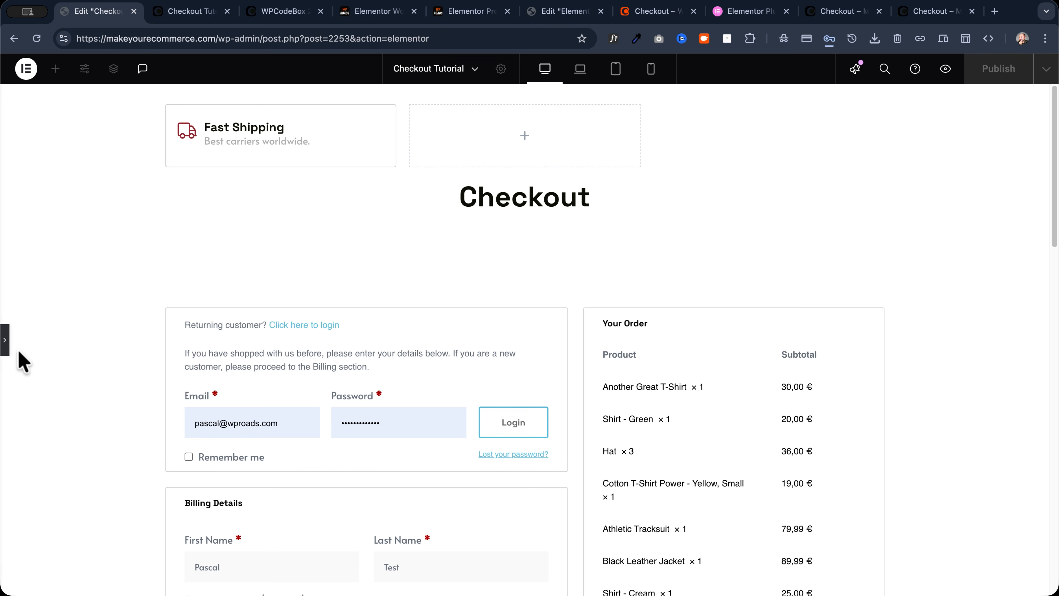
{"action": "left_click", "coordinate": [5, 340]}
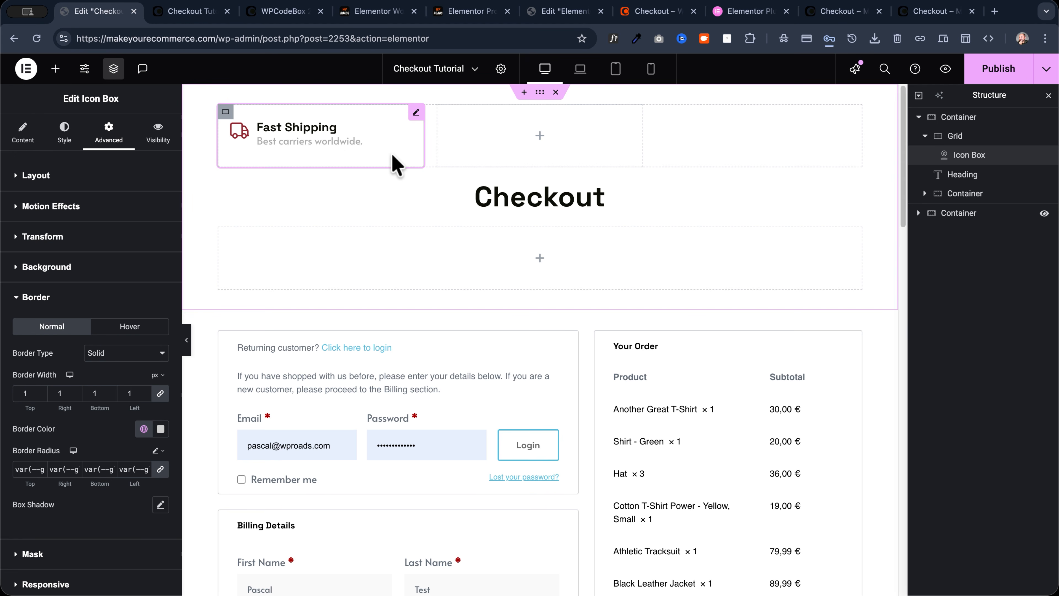
Duplicate the Fast Shipping icon box twice to fill the remaining two grid cells
{"action": "right_click", "coordinate": [382, 133]}
{"action": "left_click", "coordinate": [423, 171]}
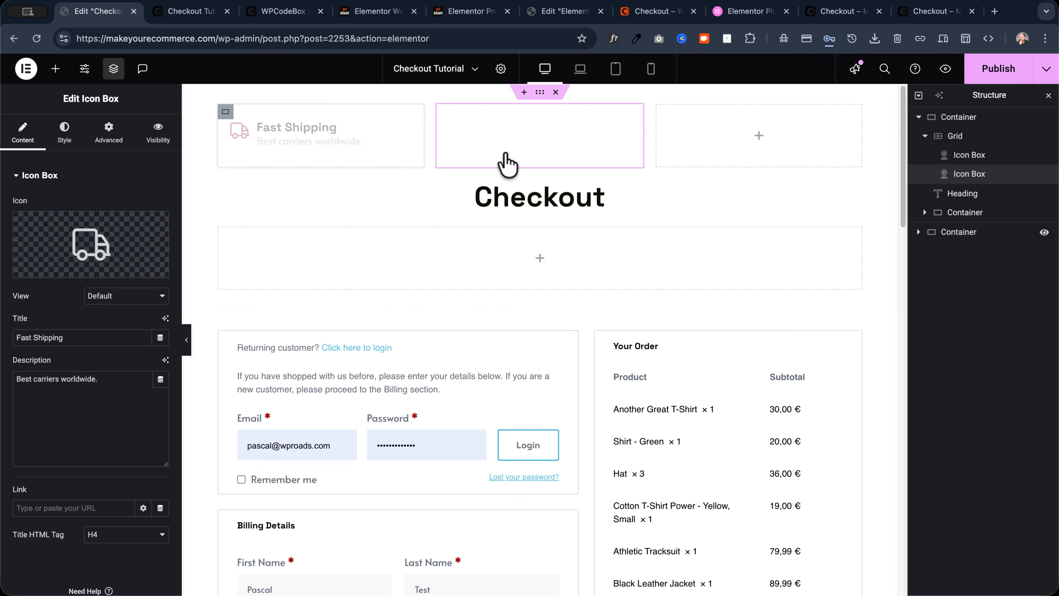
{"action": "right_click", "coordinate": [602, 128]}
{"action": "left_click", "coordinate": [632, 164]}
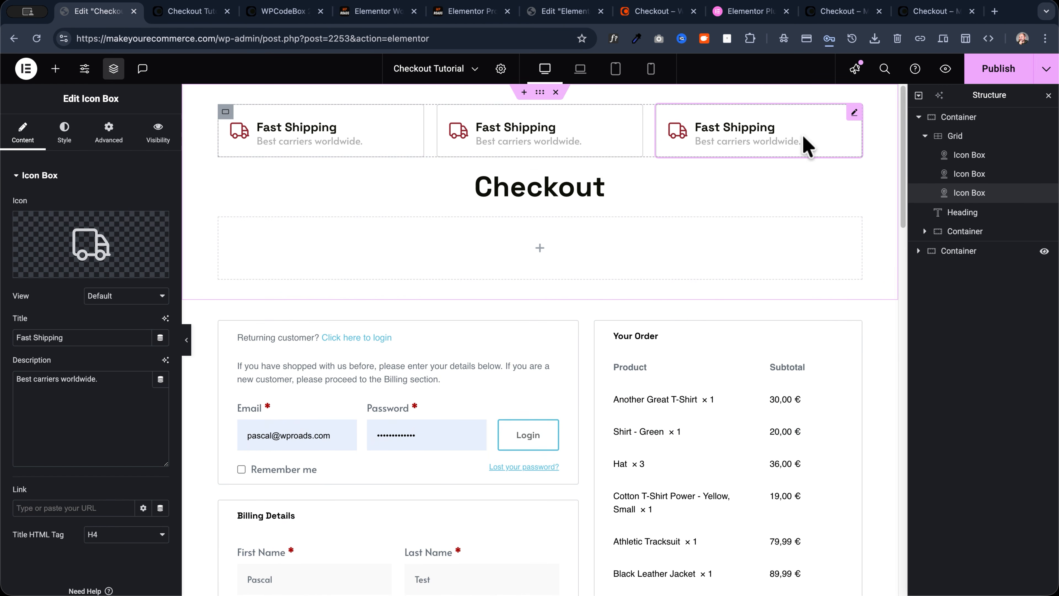
Change the second icon box to "Free Returns" with a handshake icon and the third to "Secure Payment" with a shield icon, and publish the page
{"action": "left_click", "coordinate": [598, 133]}
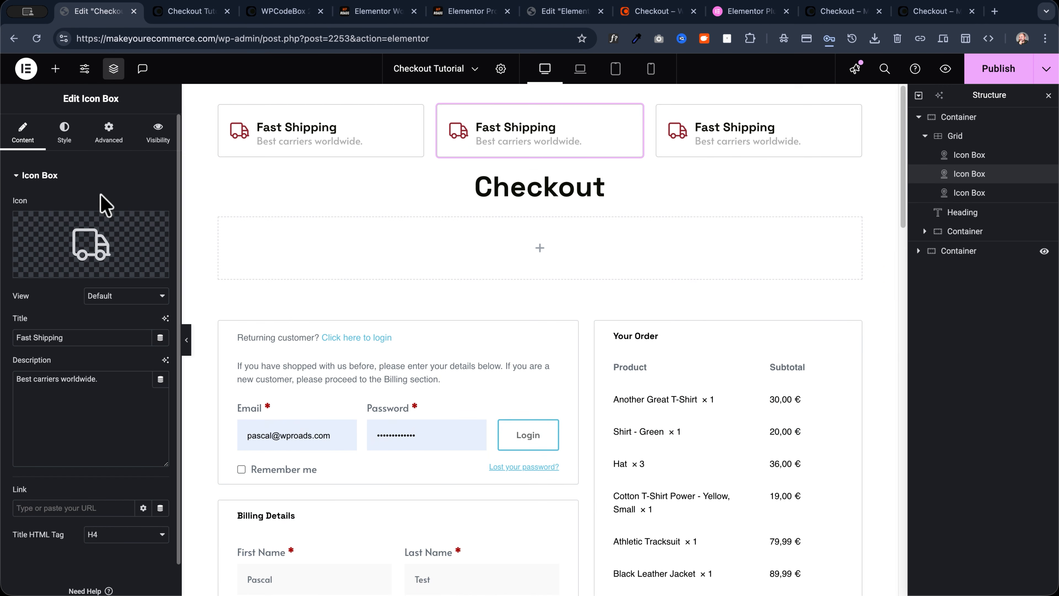
{"action": "mouse_move", "coordinate": [92, 246]}
{"action": "left_click", "coordinate": [90, 238]}
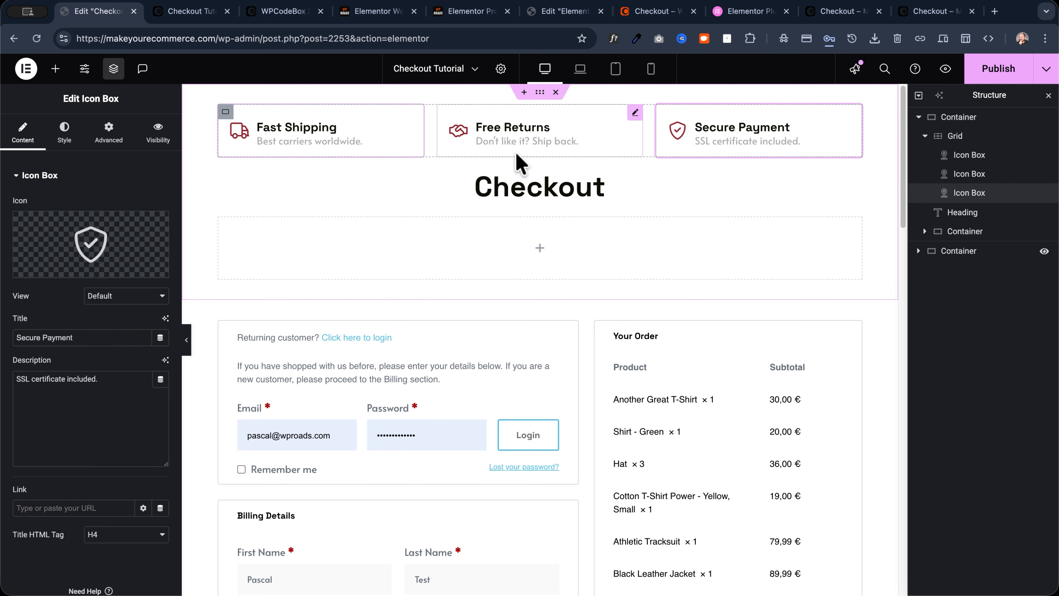
{"action": "left_click", "coordinate": [1011, 68]}
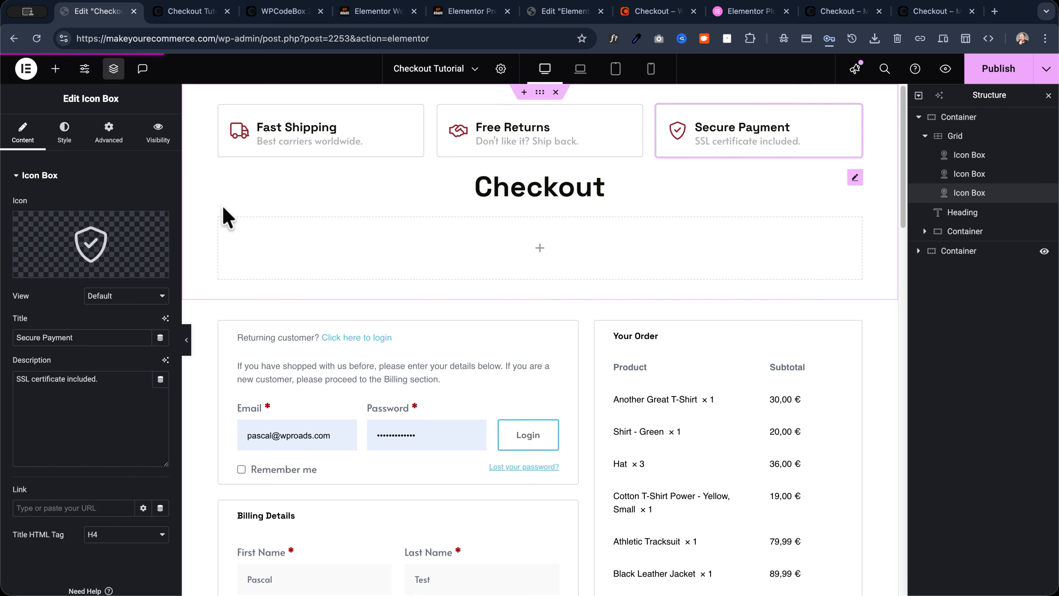
Open the tutorial page's preview and examine the icon boxes, billing form, order summary, coupon and payment sections
{"action": "key", "text": "super+shift+p"}
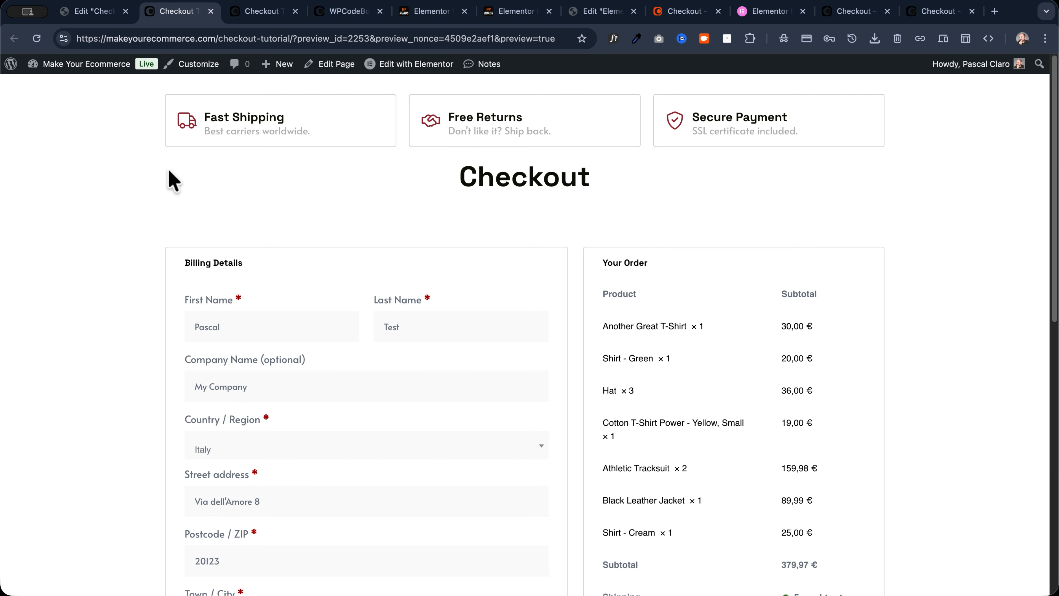
{"action": "scroll", "coordinate": [218, 333], "scroll_direction": "down", "scroll_amount": 10}
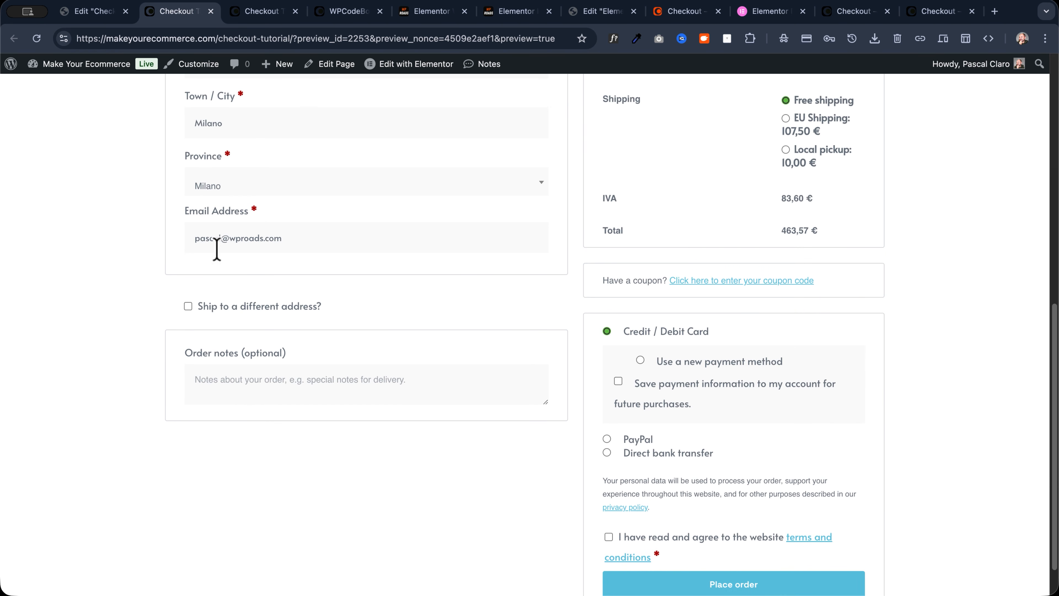
{"action": "scroll", "coordinate": [153, 236], "scroll_direction": "up", "scroll_amount": 10}
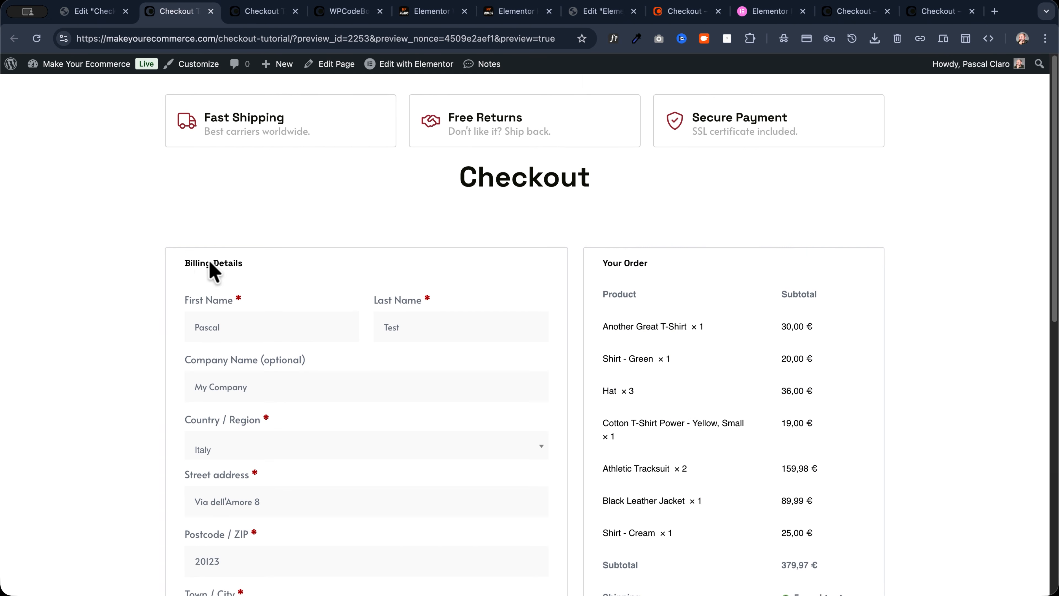
{"action": "scroll", "coordinate": [213, 367], "scroll_direction": "down", "scroll_amount": 7}
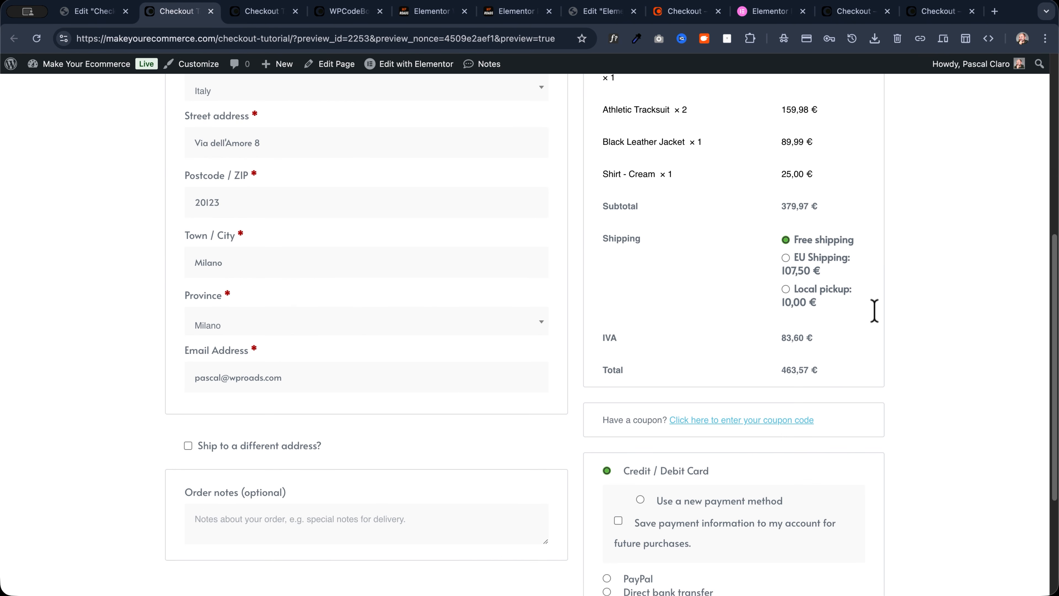
{"action": "scroll", "coordinate": [674, 289], "scroll_direction": "down", "scroll_amount": 3}
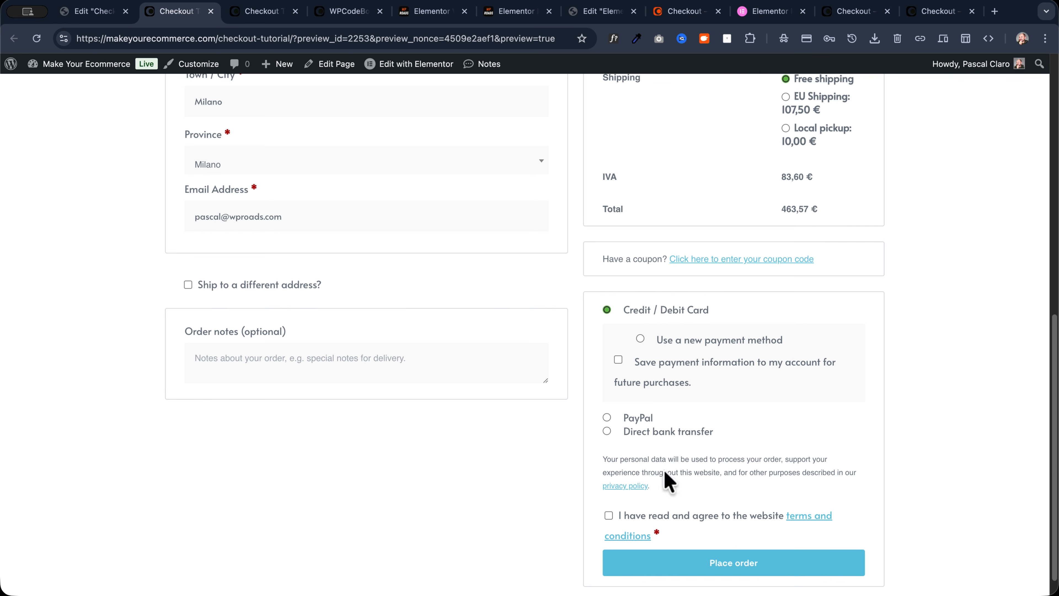
{"action": "scroll", "coordinate": [189, 237], "scroll_direction": "up", "scroll_amount": 10}
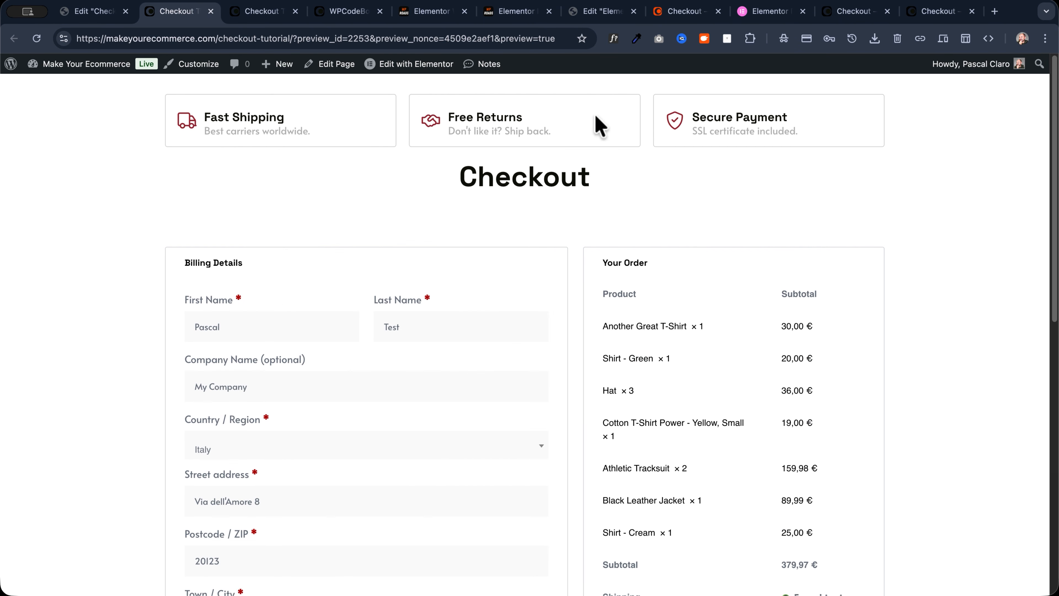
{"action": "scroll", "coordinate": [303, 322], "scroll_direction": "down", "scroll_amount": 10}
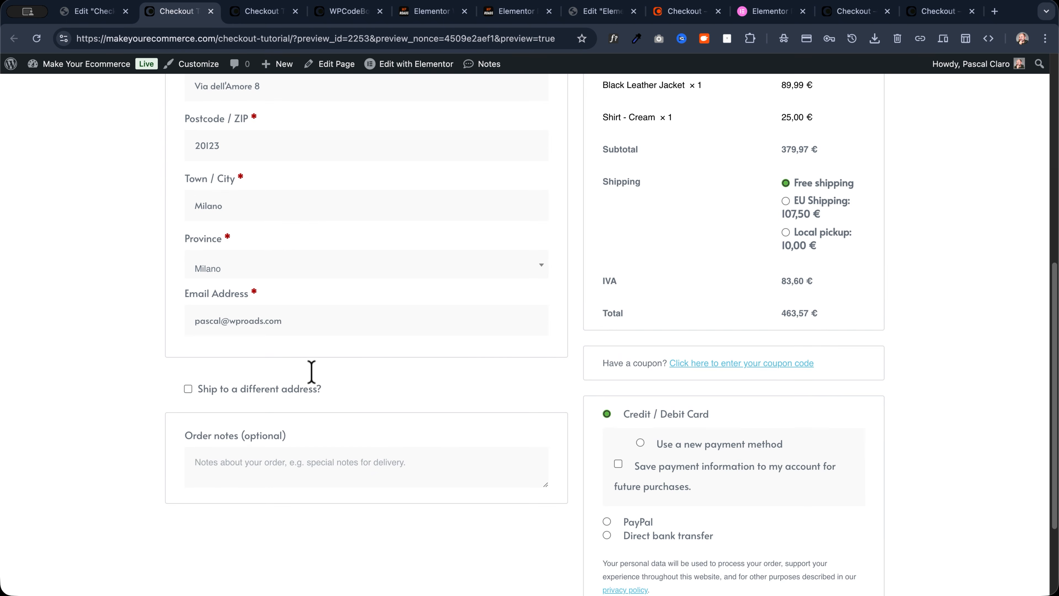
{"action": "scroll", "coordinate": [375, 340], "scroll_direction": "up", "scroll_amount": 10}
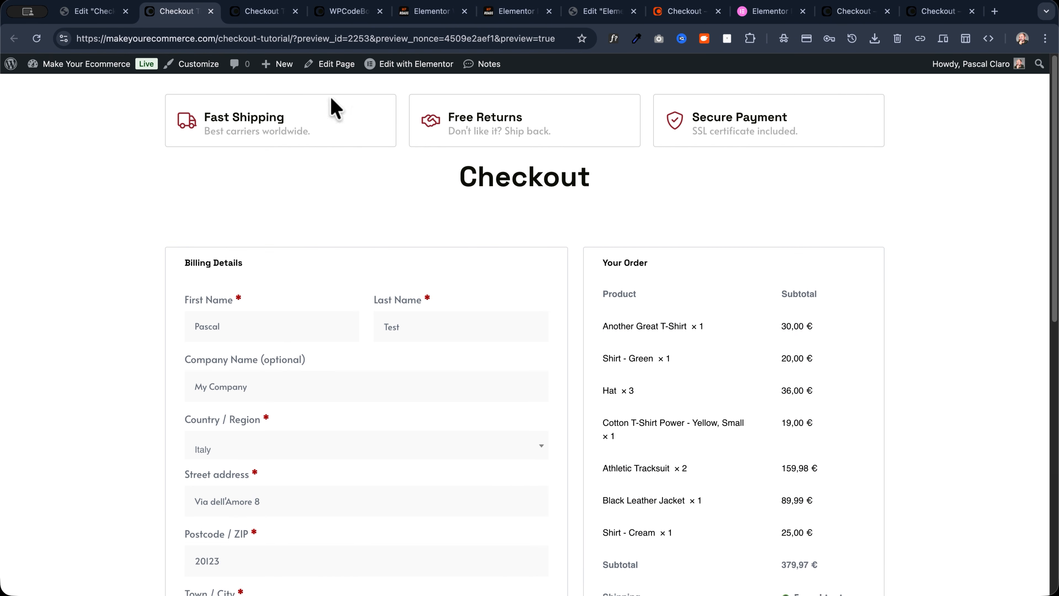
Give the page body a classic background in the global BG Light color through the page's settings
{"action": "left_click", "coordinate": [109, 13]}
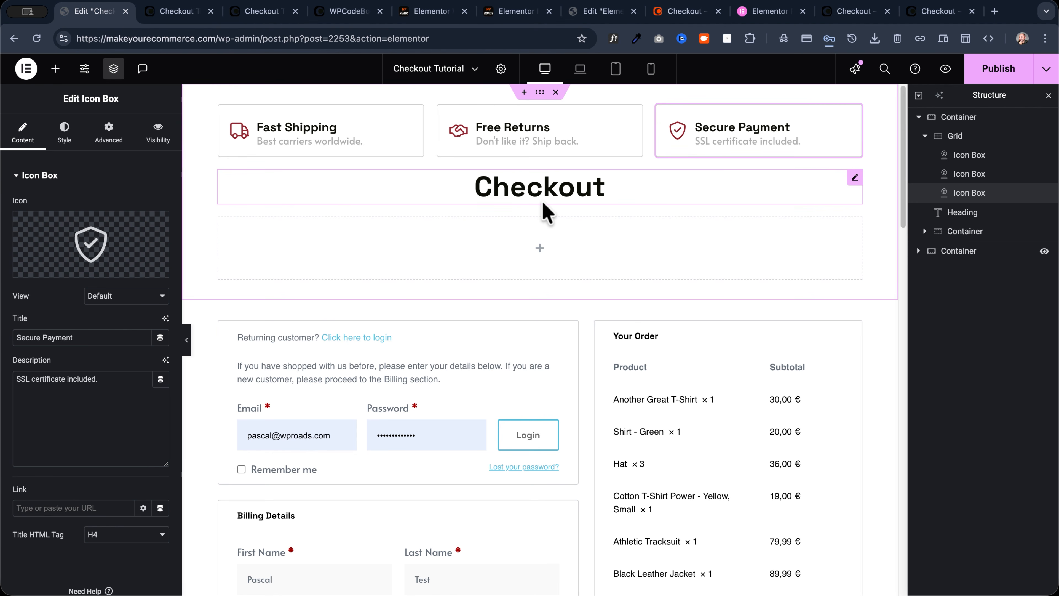
{"action": "left_click", "coordinate": [501, 69]}
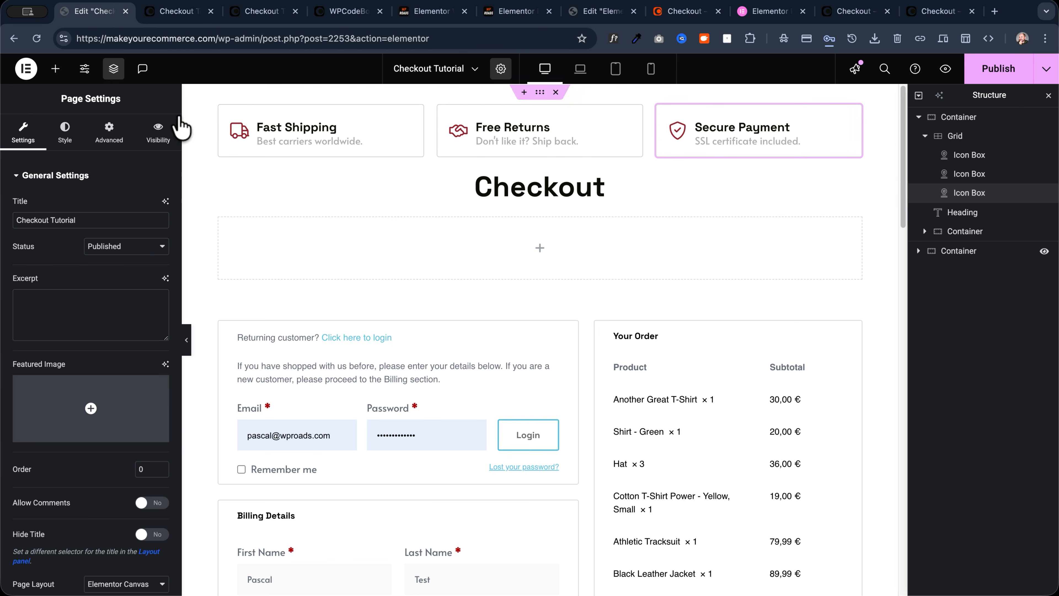
{"action": "left_click", "coordinate": [65, 133]}
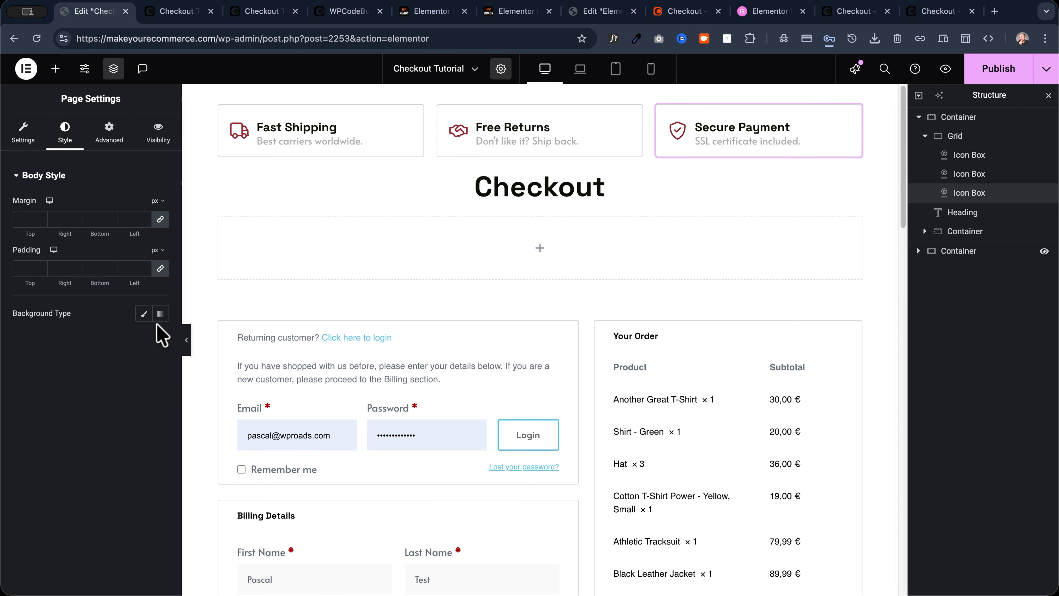
{"action": "left_click", "coordinate": [144, 315]}
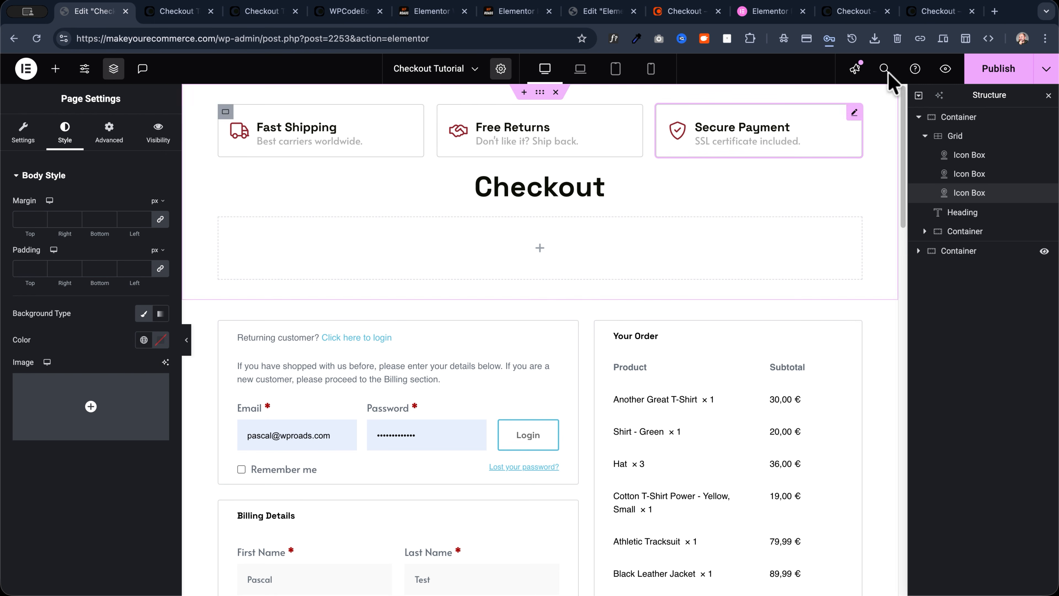
{"action": "left_click", "coordinate": [939, 11]}
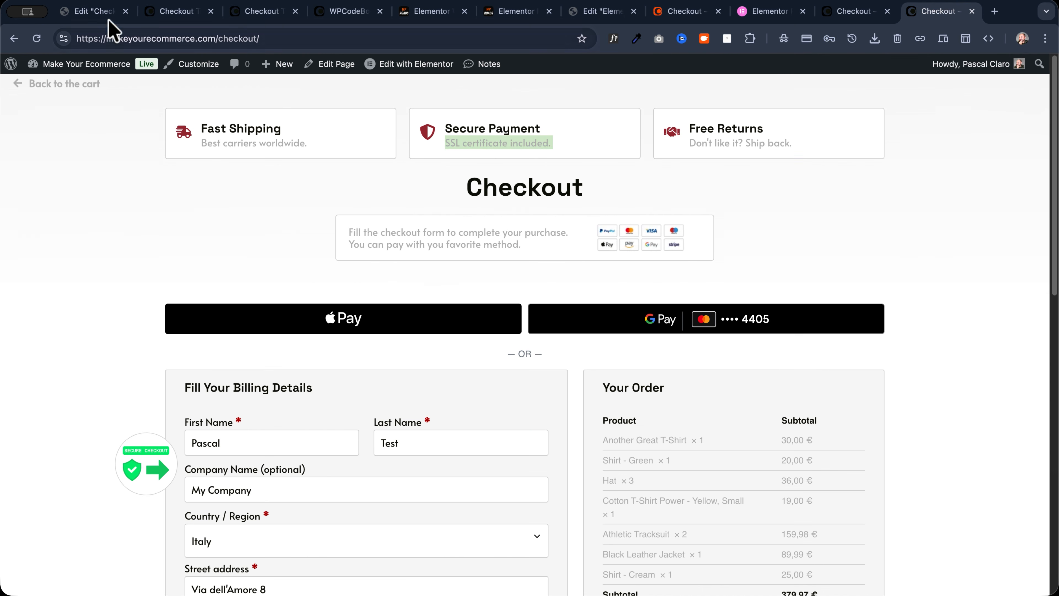
{"action": "left_click", "coordinate": [95, 13]}
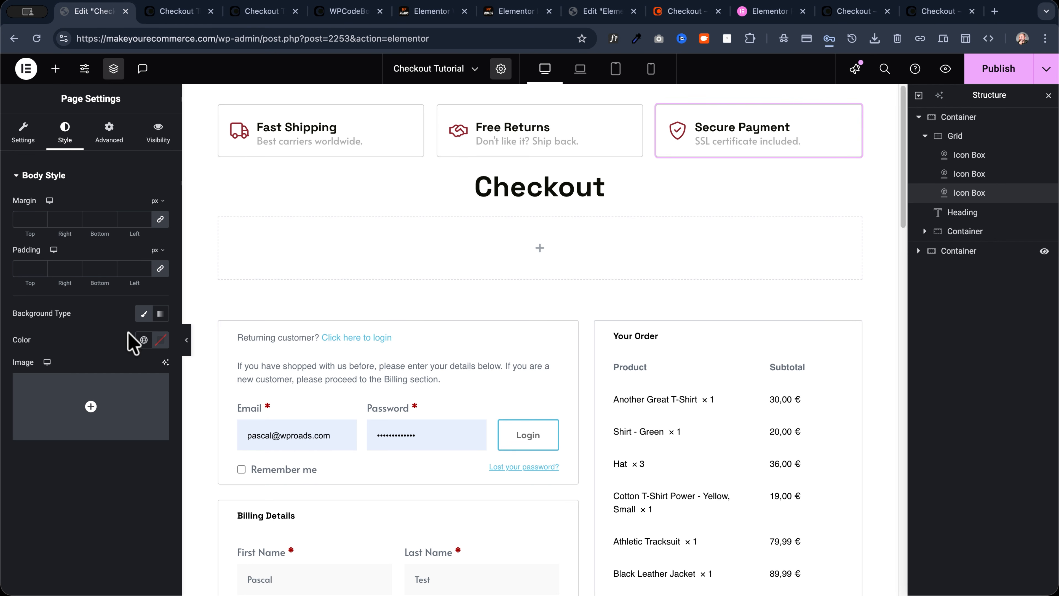
{"action": "left_click", "coordinate": [135, 337]}
{"action": "scroll", "coordinate": [99, 234], "scroll_direction": "down", "scroll_amount": 5}
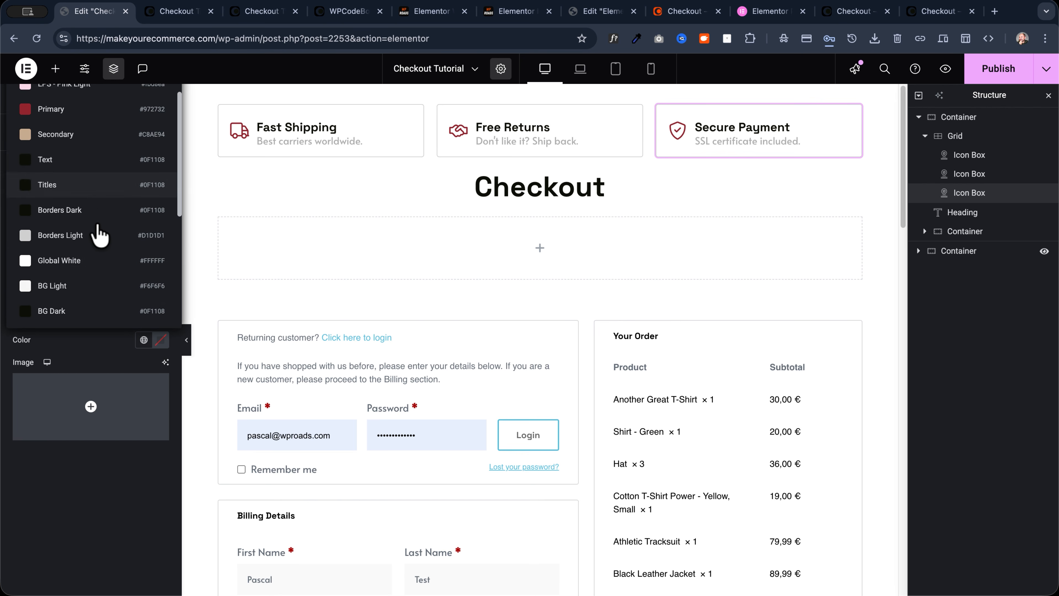
{"action": "scroll", "coordinate": [99, 234], "scroll_direction": "down", "scroll_amount": 2}
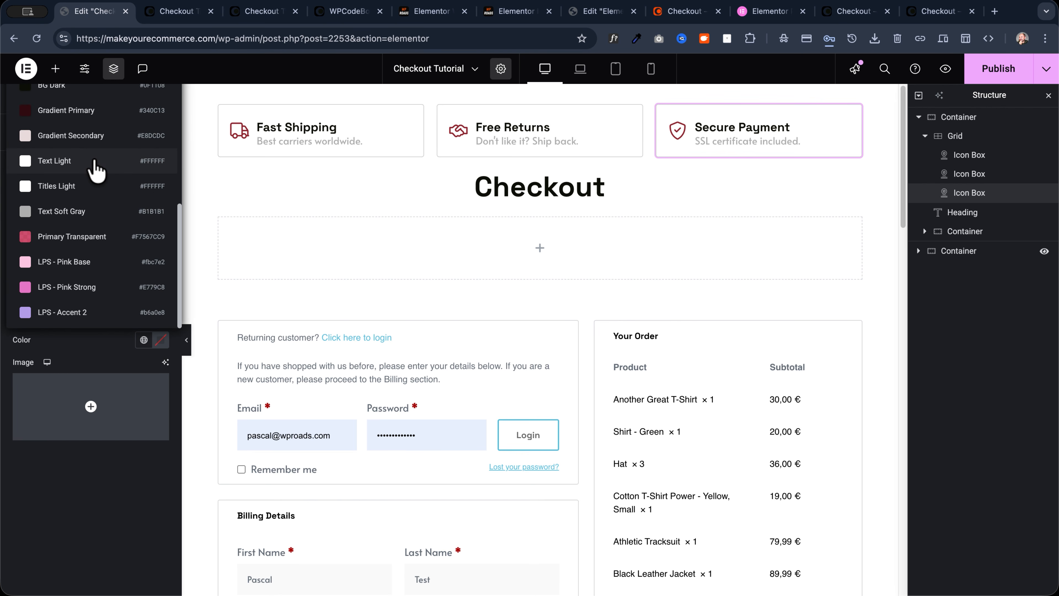
{"action": "scroll", "coordinate": [96, 167], "scroll_direction": "up", "scroll_amount": 6}
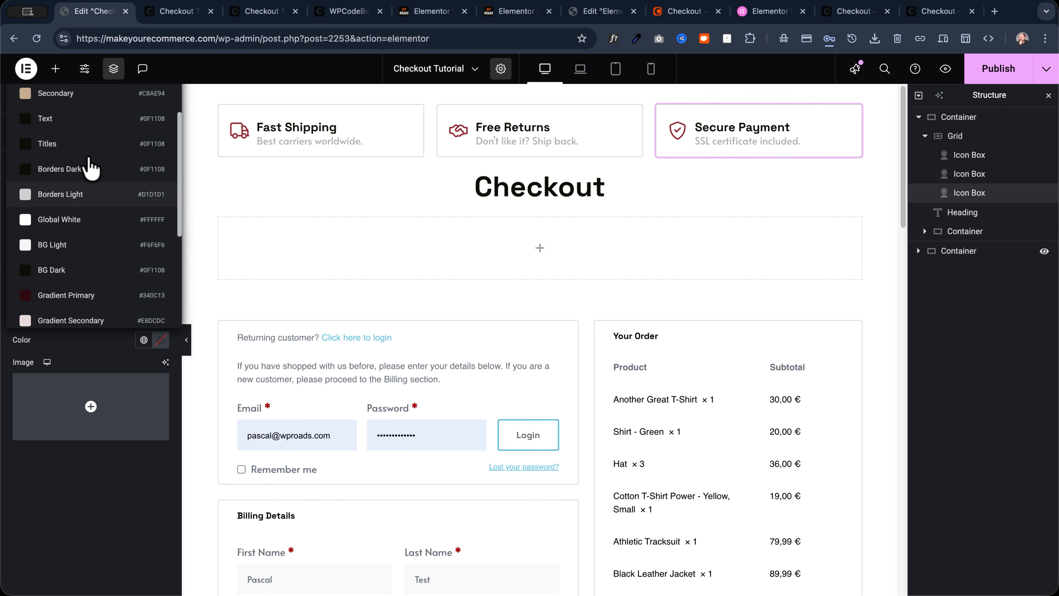
{"action": "left_click", "coordinate": [75, 246]}
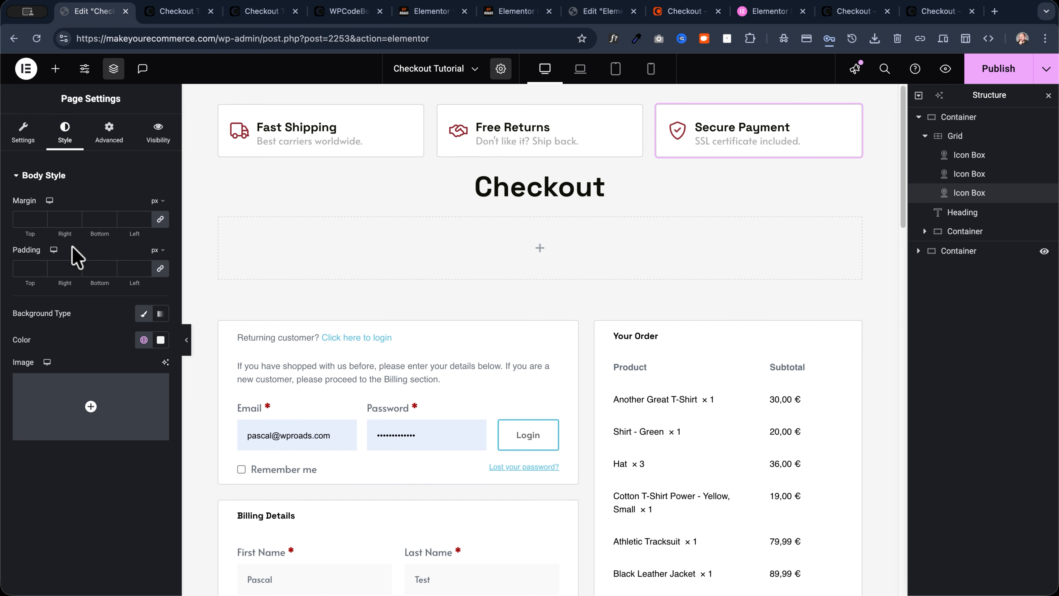
Publish the page and review the new background over the full length of the preview
{"action": "left_click", "coordinate": [972, 73]}
{"action": "left_click", "coordinate": [175, 16]}
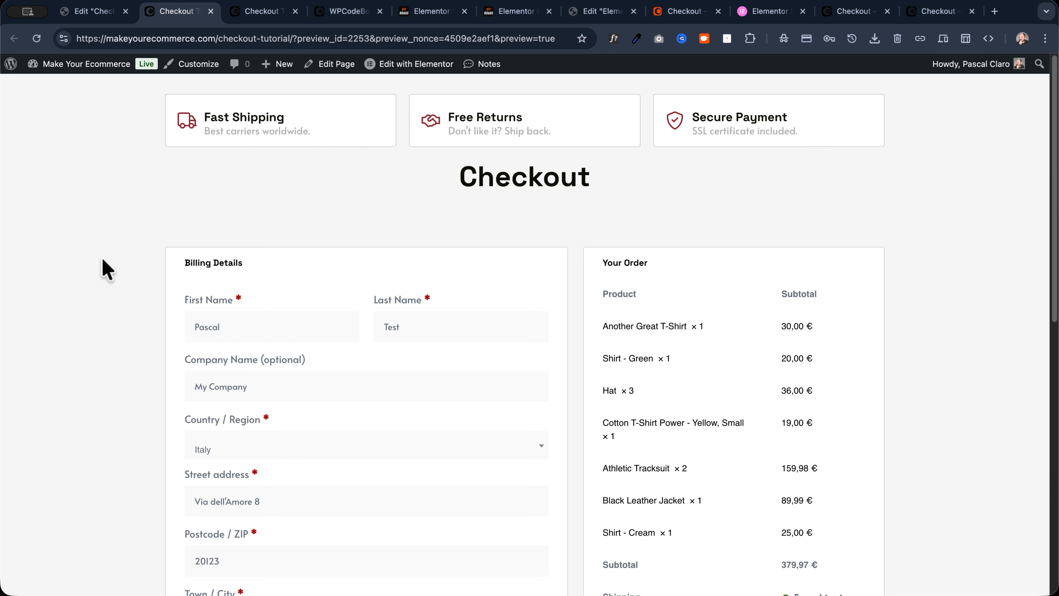
{"action": "scroll", "coordinate": [102, 269], "scroll_direction": "down", "scroll_amount": 10}
{"action": "scroll", "coordinate": [102, 270], "scroll_direction": "up", "scroll_amount": 10}
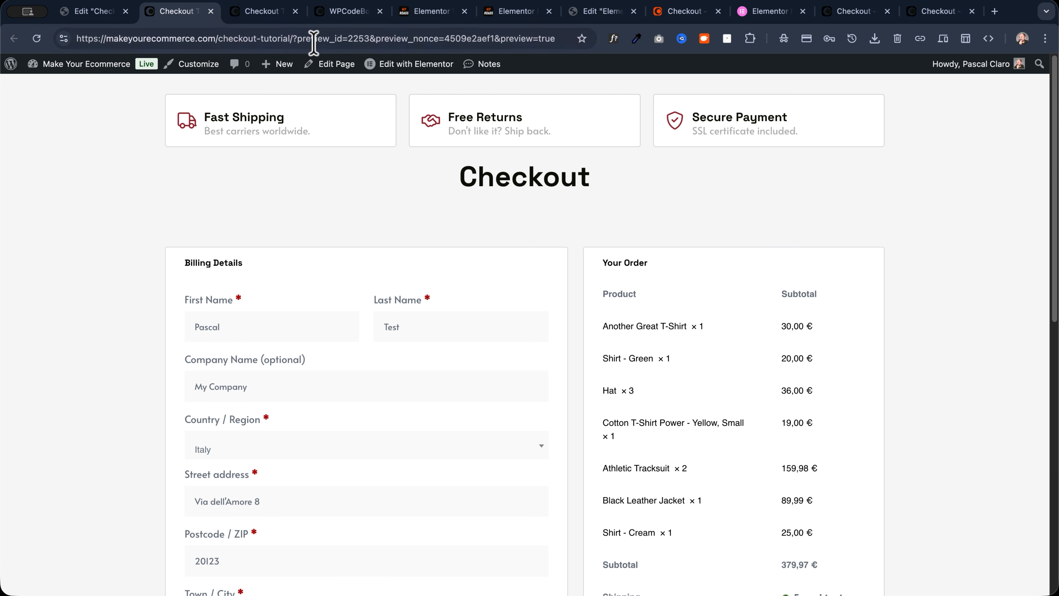
Copy the finished checkout's note "Fill the checkout form to complete your purchase. You can pay with you favorite method." and return to the editor
{"action": "left_click", "coordinate": [936, 13]}
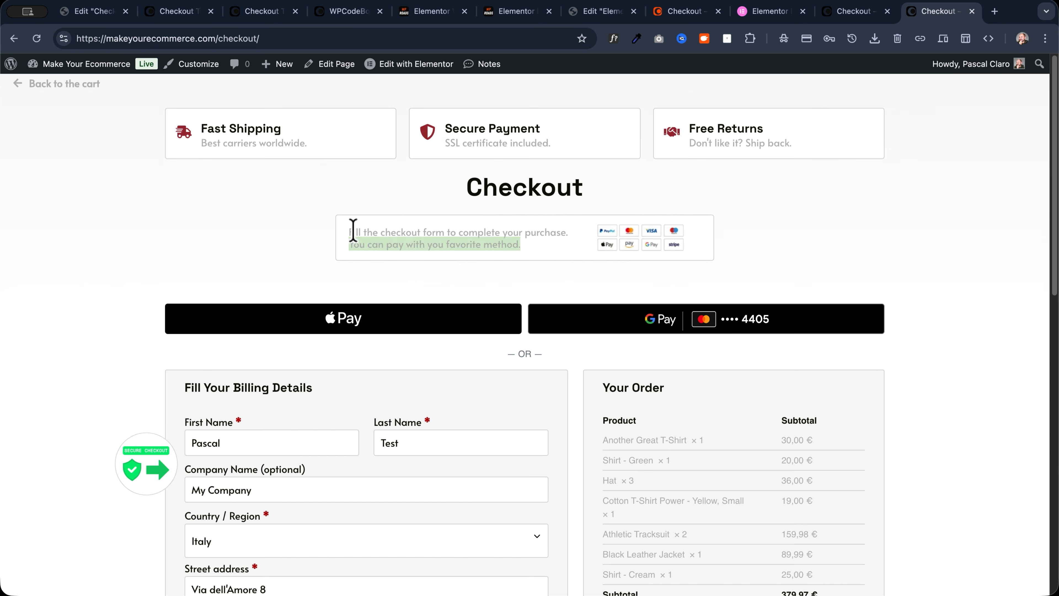
{"action": "left_click_drag", "start_coordinate": [354, 230], "coordinate": [575, 260]}
{"action": "key", "text": "ctrl+c"}
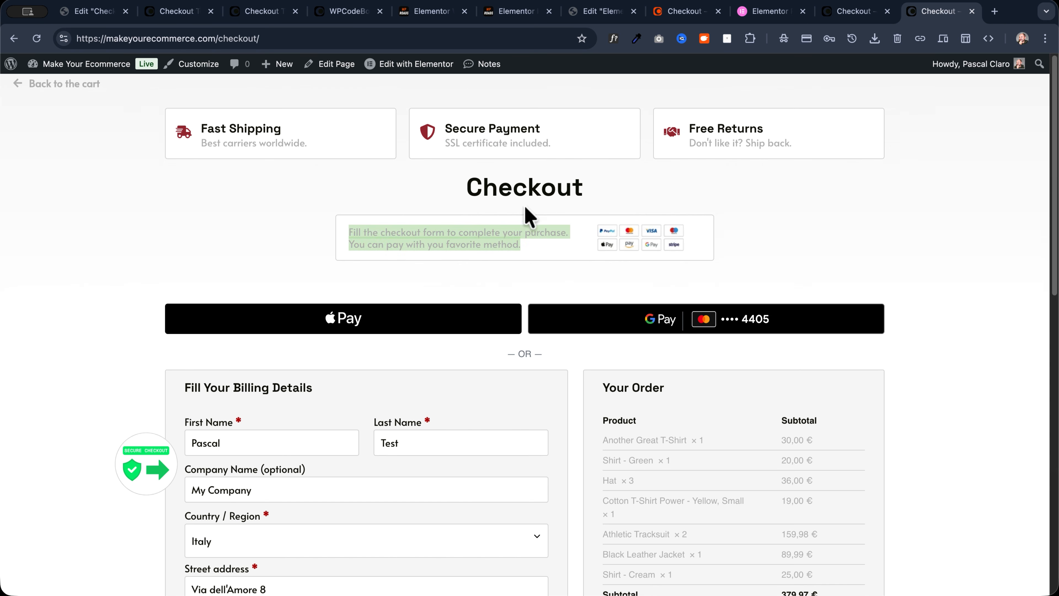
{"action": "left_click", "coordinate": [96, 13]}
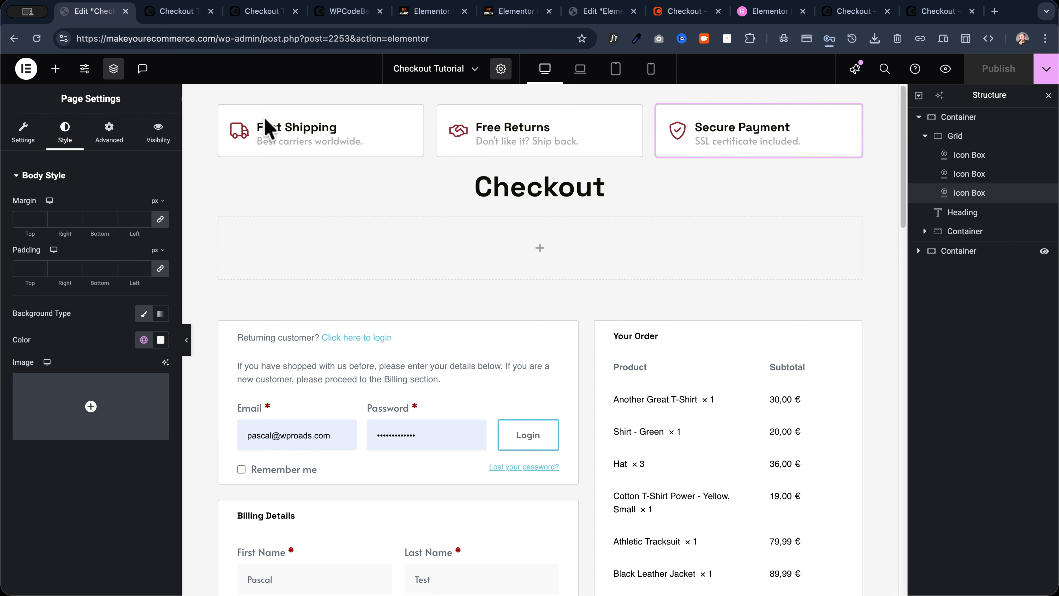
Find the Text Editor widget and add it to the empty container below the Checkout heading
{"action": "left_click", "coordinate": [540, 249]}
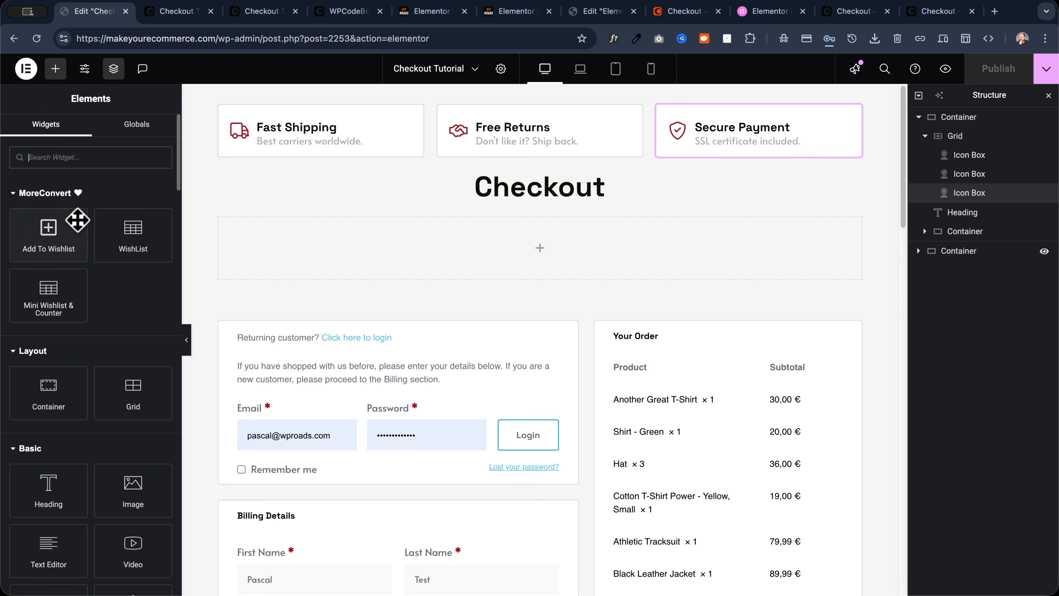
{"action": "left_click", "coordinate": [51, 160]}
{"action": "type", "text": "text"}
{"action": "left_click_drag", "start_coordinate": [124, 222], "coordinate": [312, 244]}
{"action": "left_click", "coordinate": [67, 261]}
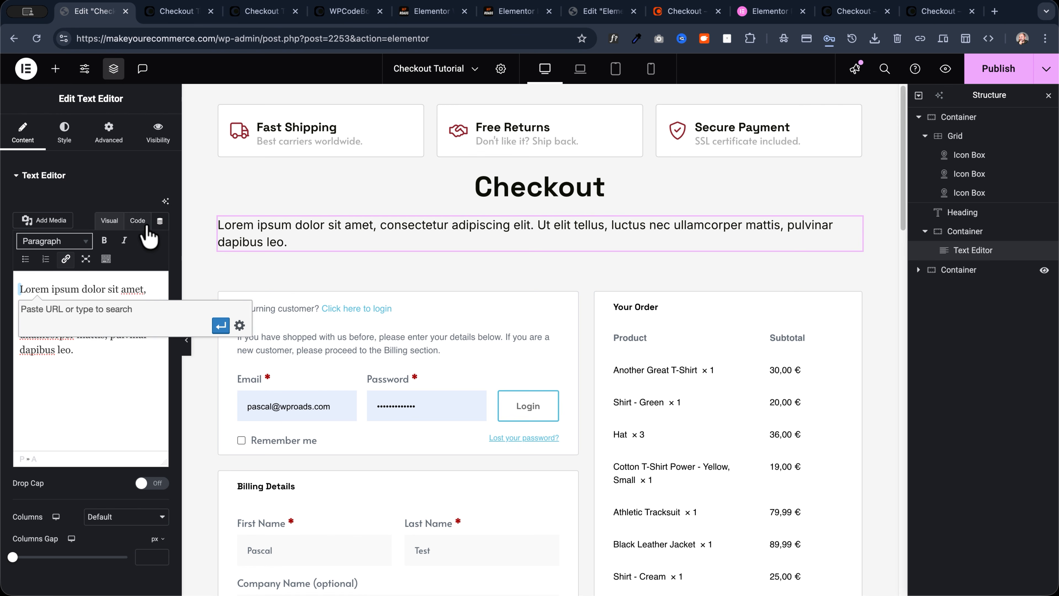
Replace the Text Editor's placeholder with "Fill the checkout form to complete your purchase. You can pay with you favorite method." in code view
{"action": "left_click", "coordinate": [137, 221]}
{"action": "left_click_drag", "start_coordinate": [111, 356], "coordinate": [2, 277]}
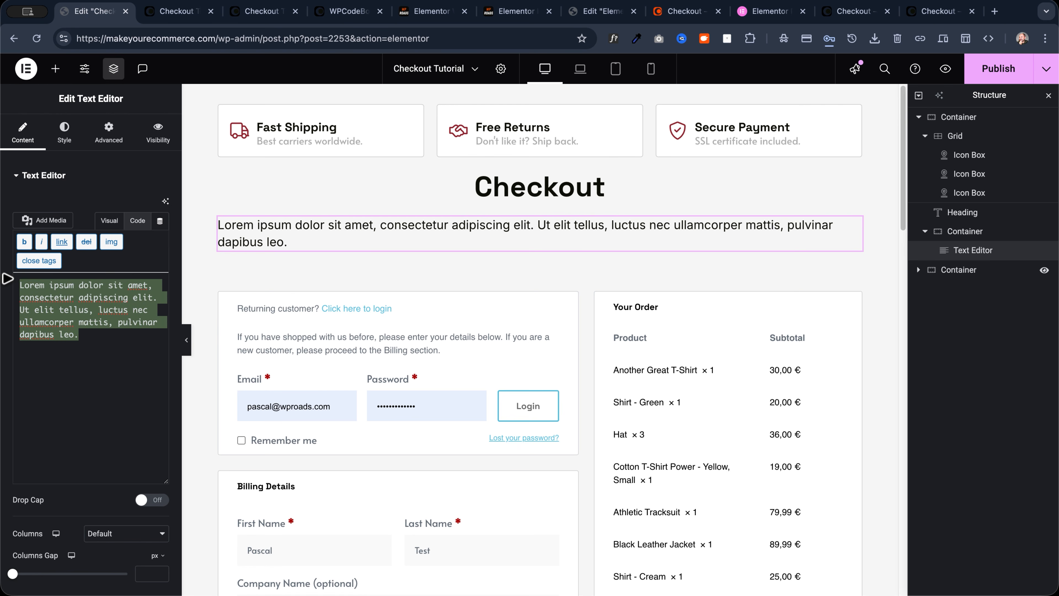
{"action": "key", "text": "ctrl+v"}
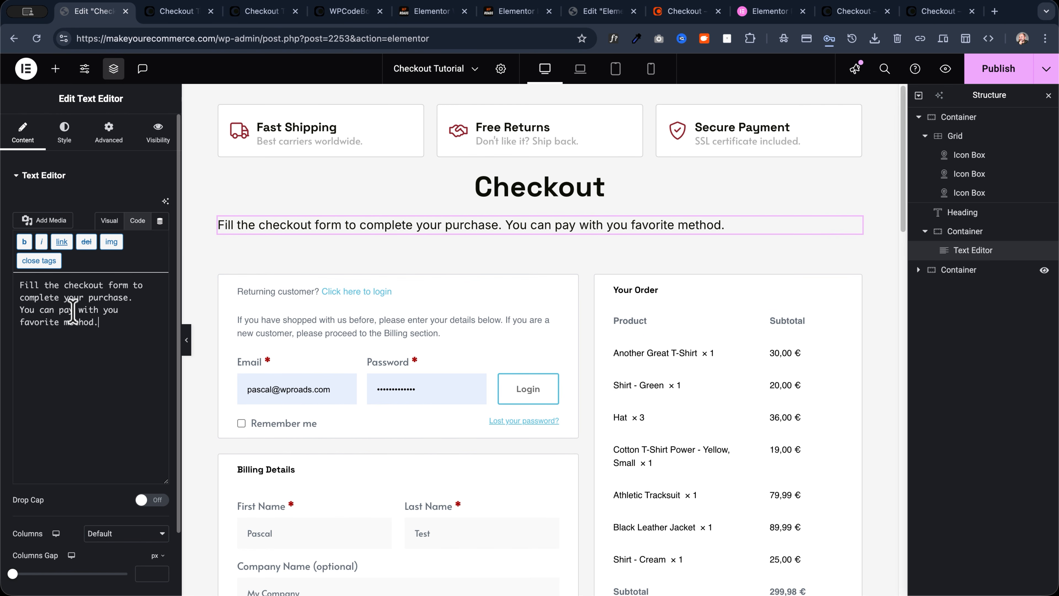
{"action": "right_click", "coordinate": [369, 224]}
{"action": "left_click", "coordinate": [340, 230]}
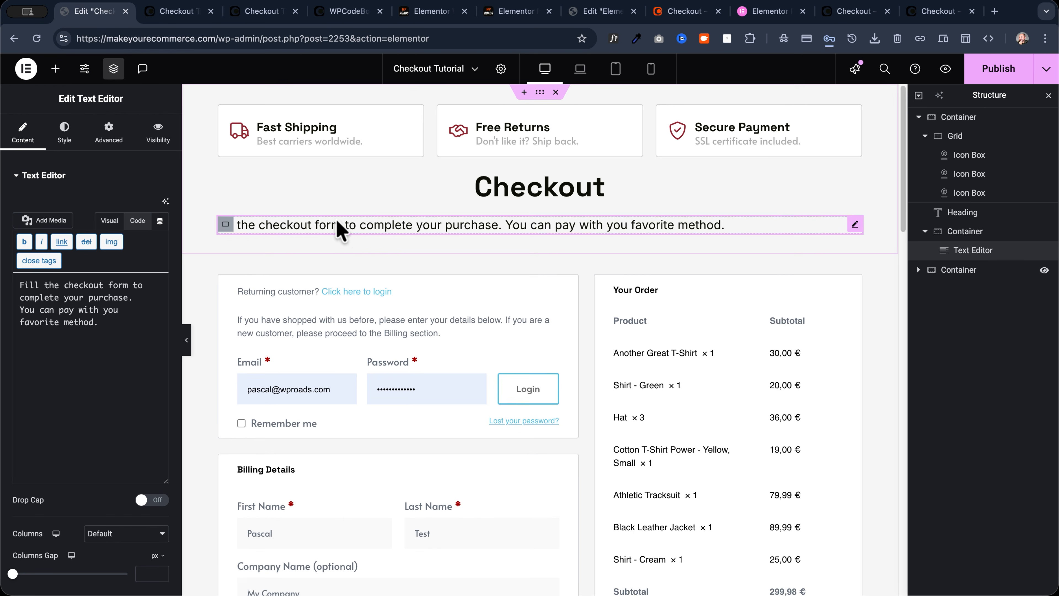
Find the Image widget and add it to the container below the payment note
{"action": "left_click", "coordinate": [55, 69]}
{"action": "left_click", "coordinate": [55, 163]}
{"action": "type", "text": "image"}
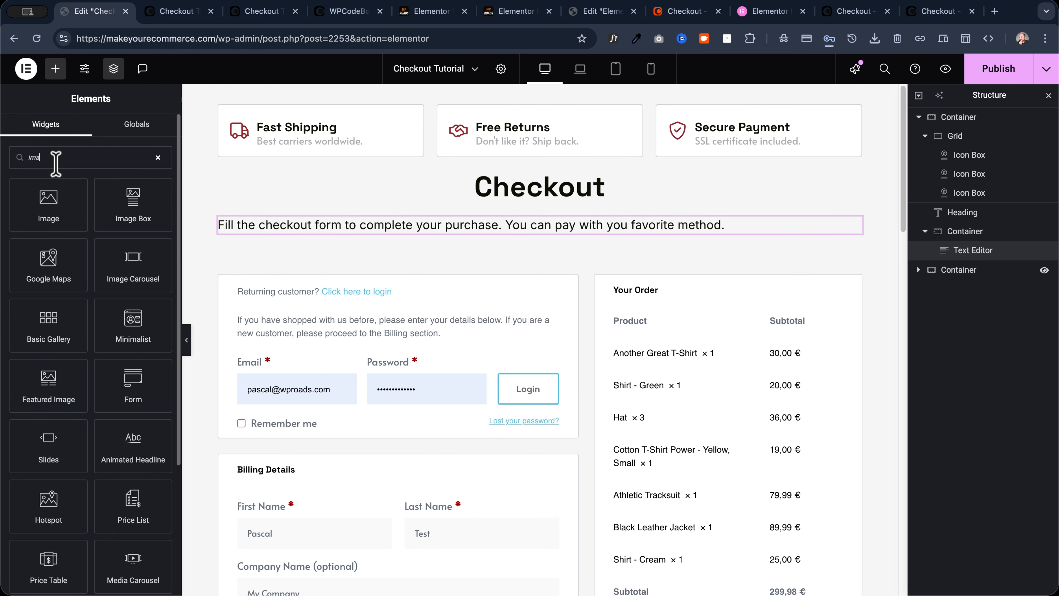
{"action": "left_click", "coordinate": [49, 202]}
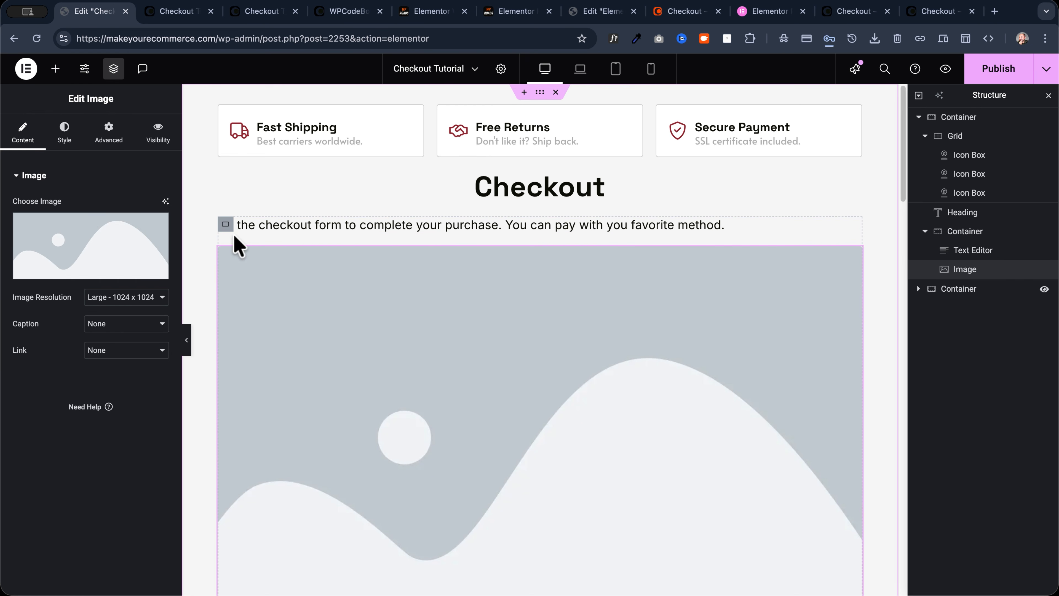
Give the Image widget a custom resolution with a width of 250 and apply it
{"action": "left_click", "coordinate": [113, 300]}
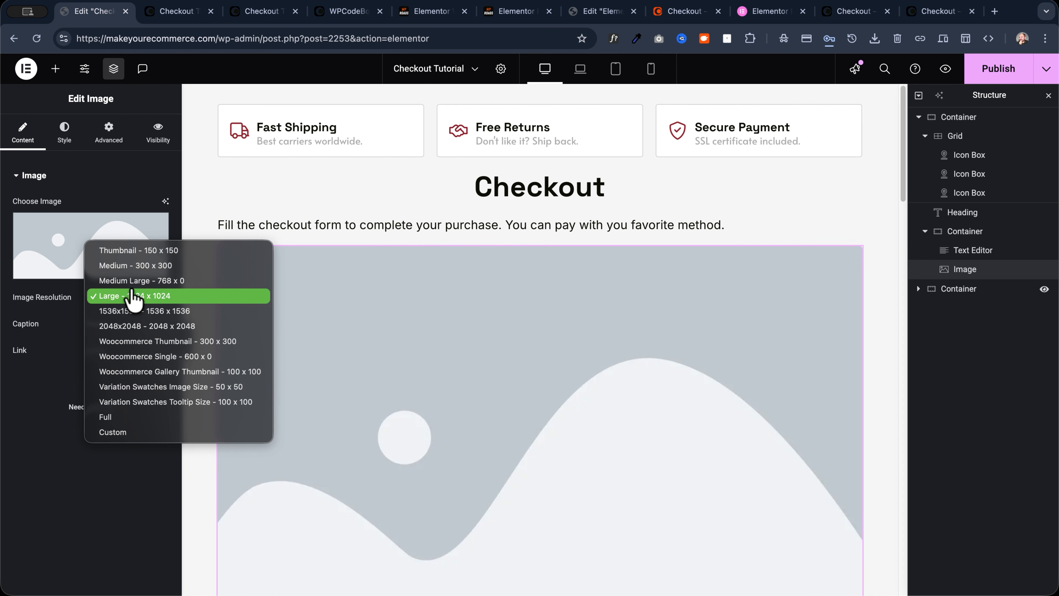
{"action": "left_click", "coordinate": [133, 433]}
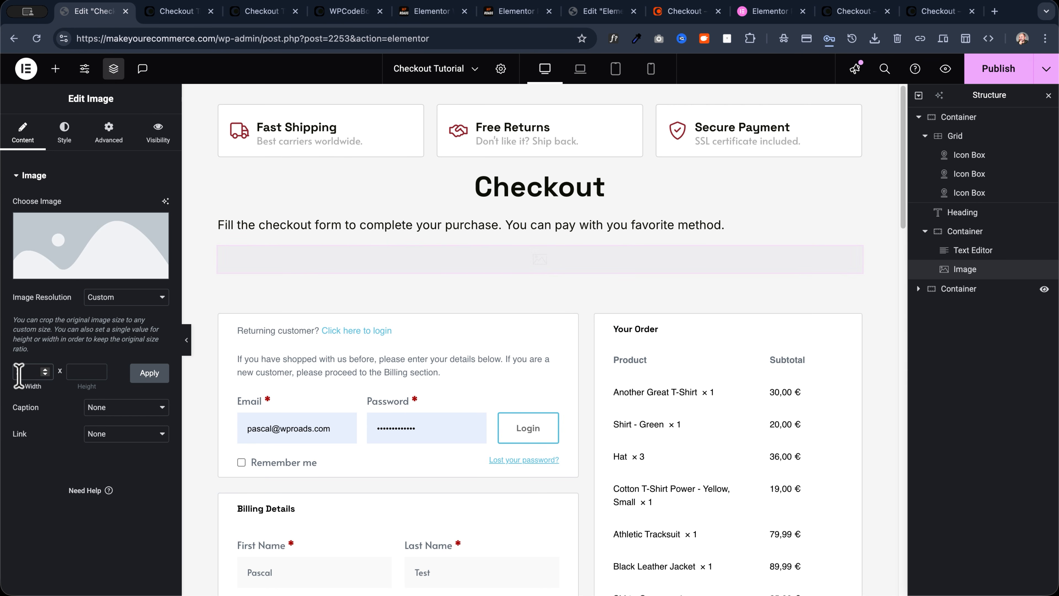
{"action": "left_click", "coordinate": [148, 375]}
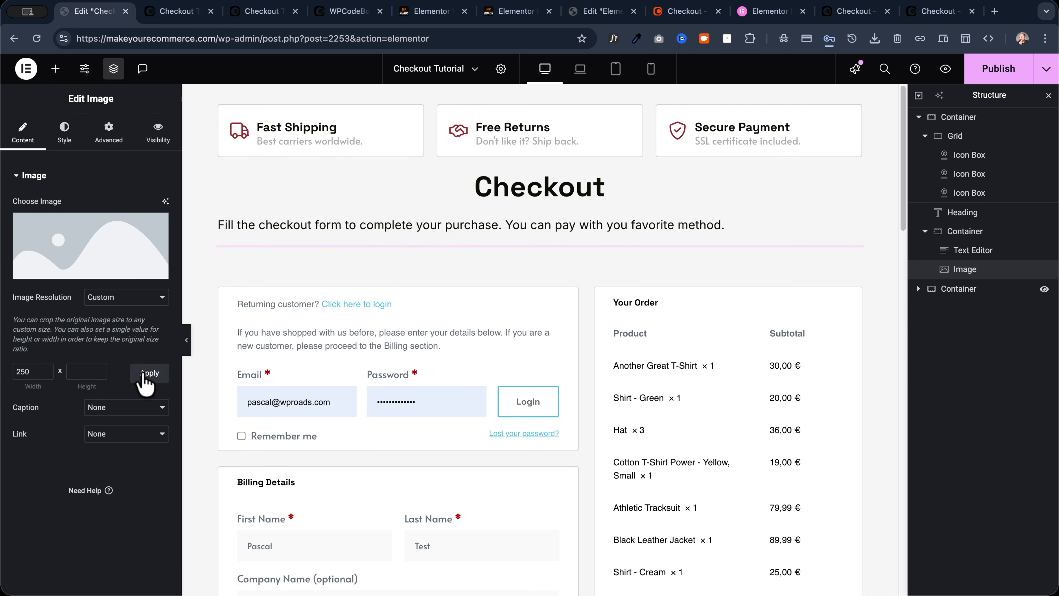
Choose the payment logos image Loghi-carte-di-credito.png from the media library for the Image widget
{"action": "left_click", "coordinate": [100, 244]}
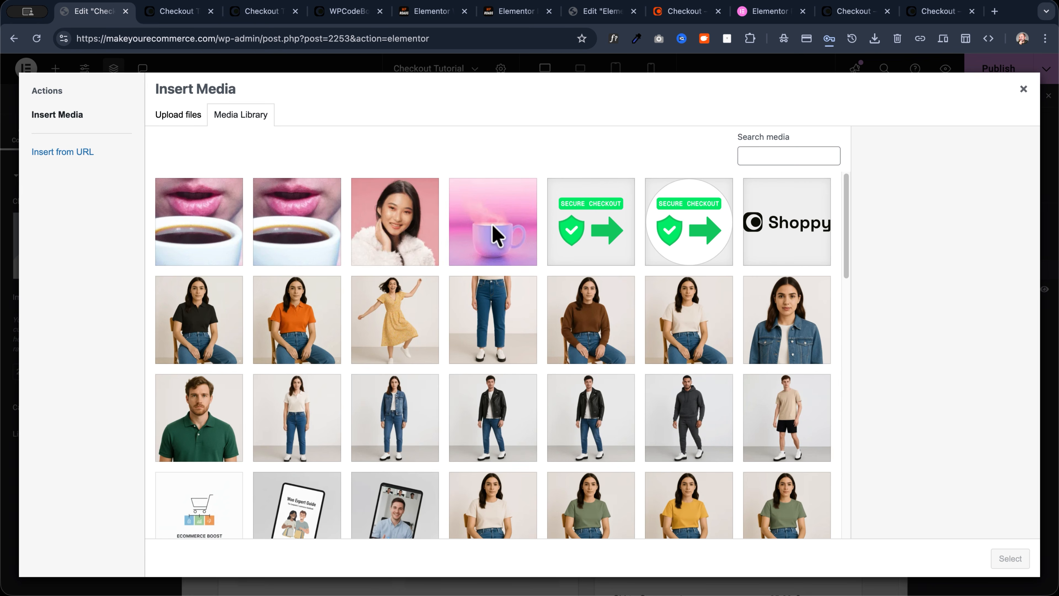
{"action": "scroll", "coordinate": [492, 234], "scroll_direction": "down", "scroll_amount": 8}
{"action": "left_click", "coordinate": [306, 287]}
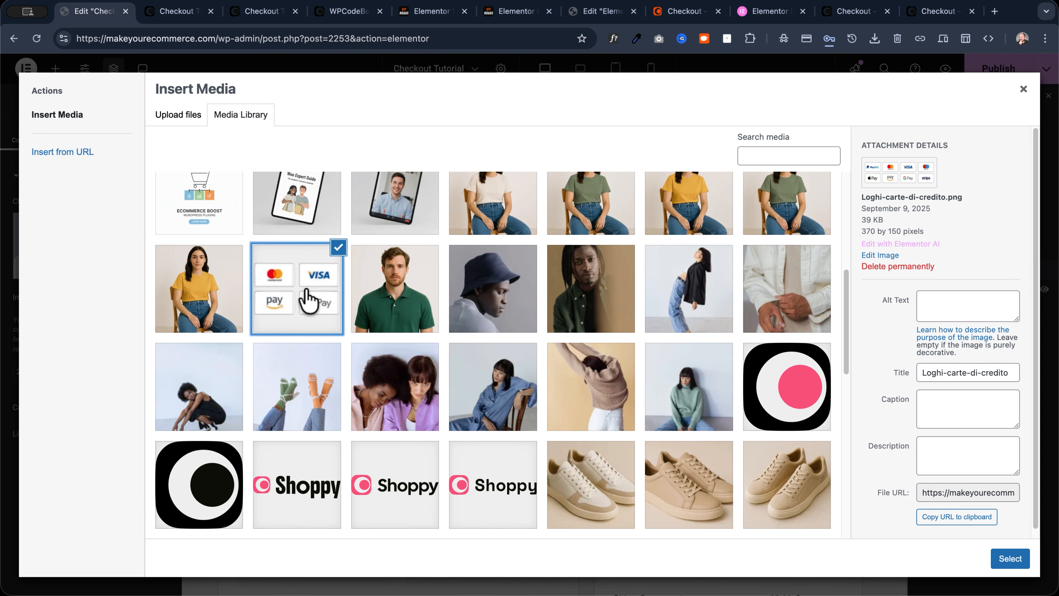
Look through the important links and code snippets on the checkout optimization resources page and return to the editor
{"action": "left_click", "coordinate": [517, 11]}
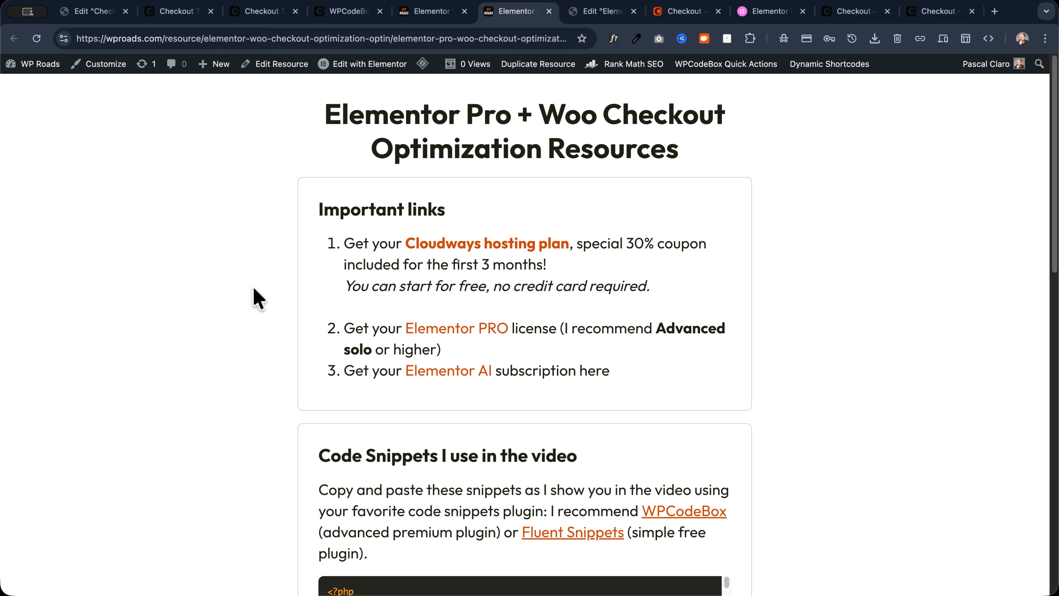
{"action": "scroll", "coordinate": [350, 411], "scroll_direction": "down", "scroll_amount": 6}
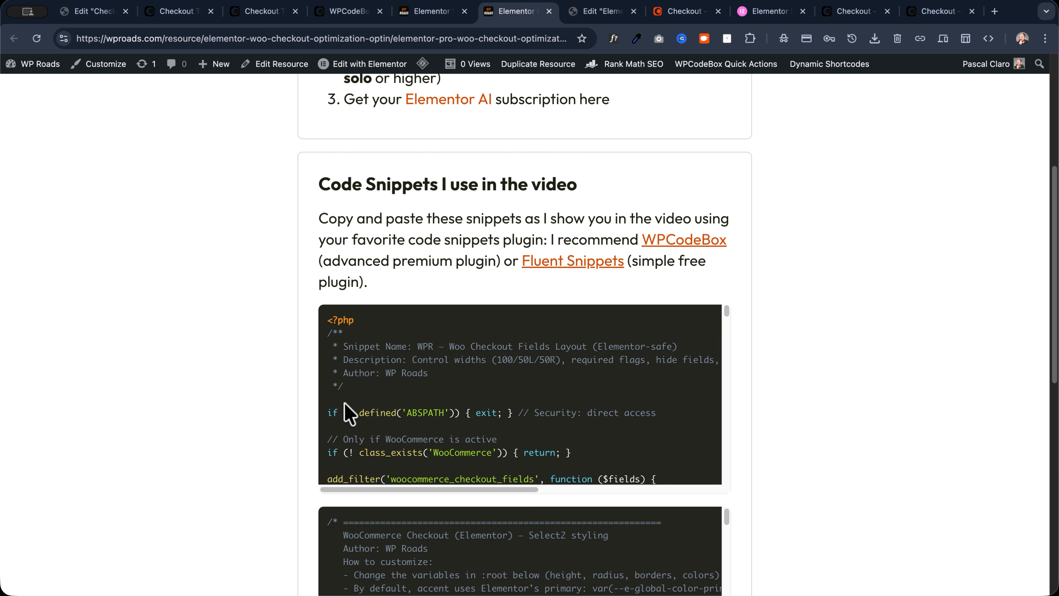
{"action": "scroll", "coordinate": [417, 407], "scroll_direction": "down", "scroll_amount": 4}
{"action": "scroll", "coordinate": [419, 538], "scroll_direction": "down", "scroll_amount": 3}
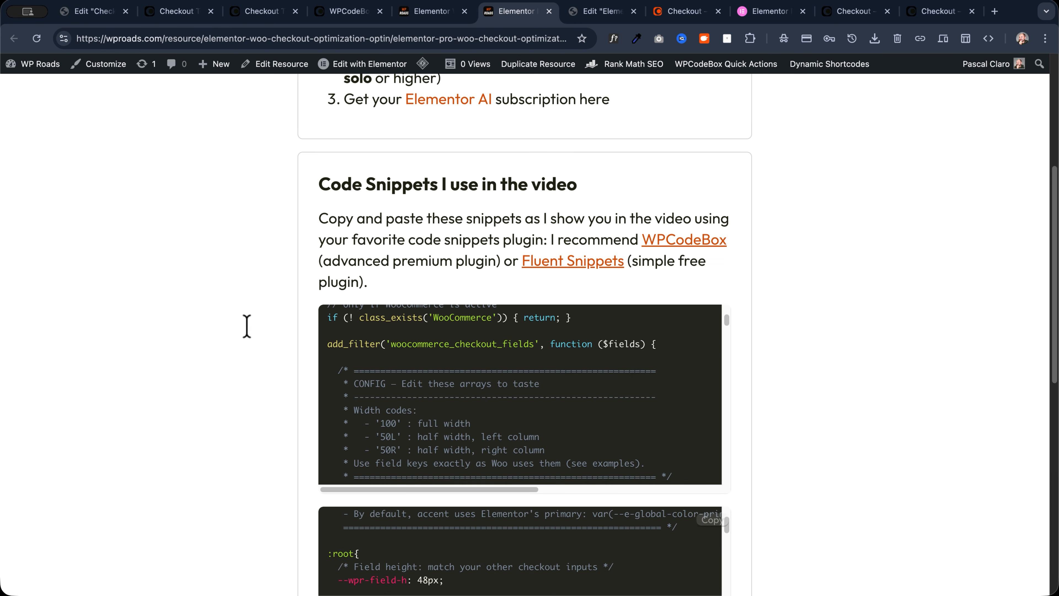
{"action": "scroll", "coordinate": [246, 323], "scroll_direction": "up", "scroll_amount": 2}
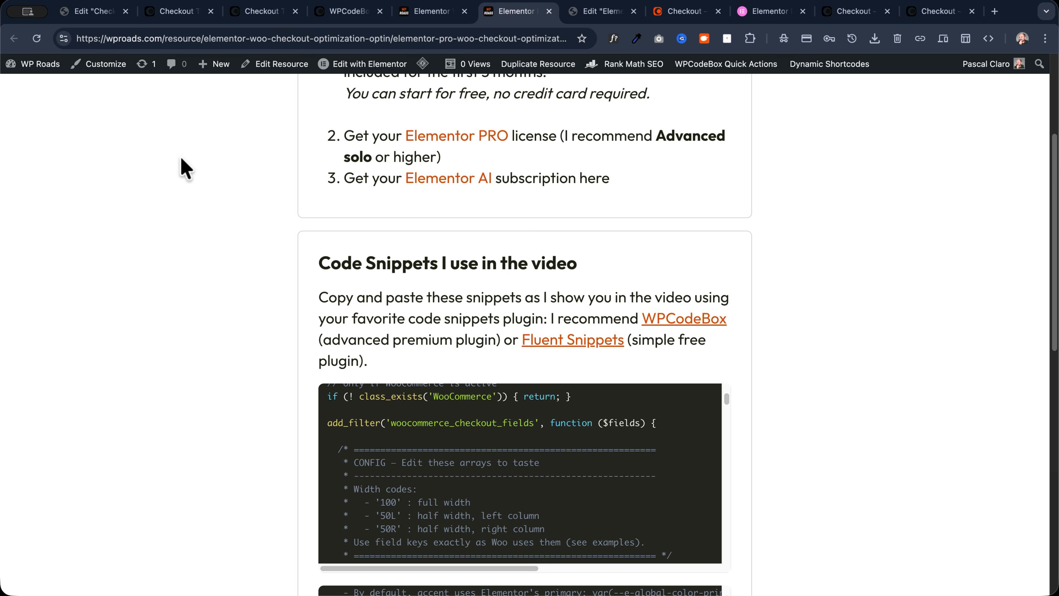
{"action": "left_click", "coordinate": [99, 11]}
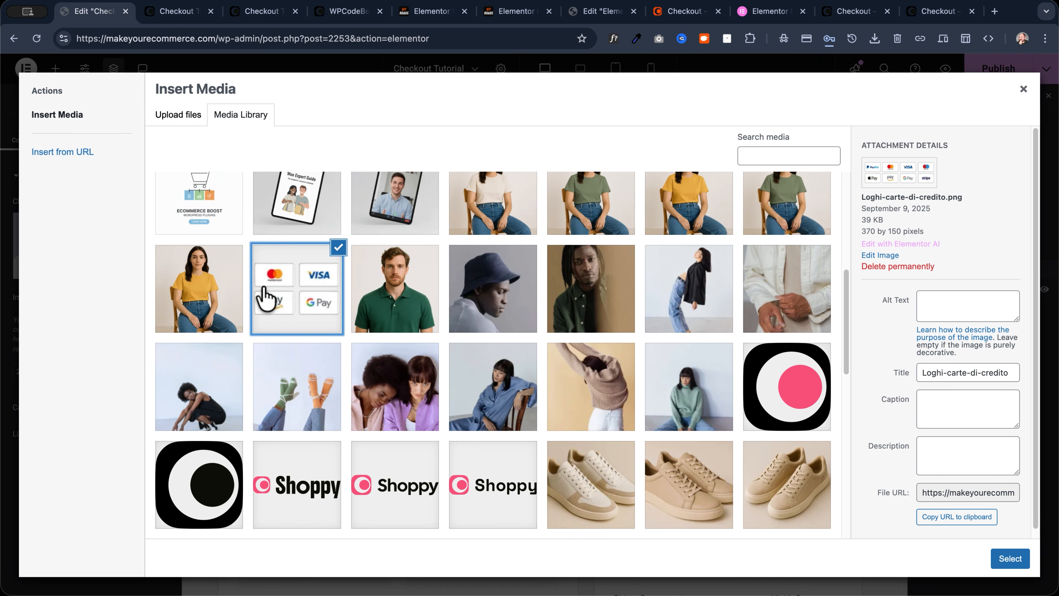
Check Arrow.svg in the media library, and insert the payment logos image into the Image widget
{"action": "scroll", "coordinate": [602, 238], "scroll_direction": "up", "scroll_amount": 5}
{"action": "left_click", "coordinate": [600, 236]}
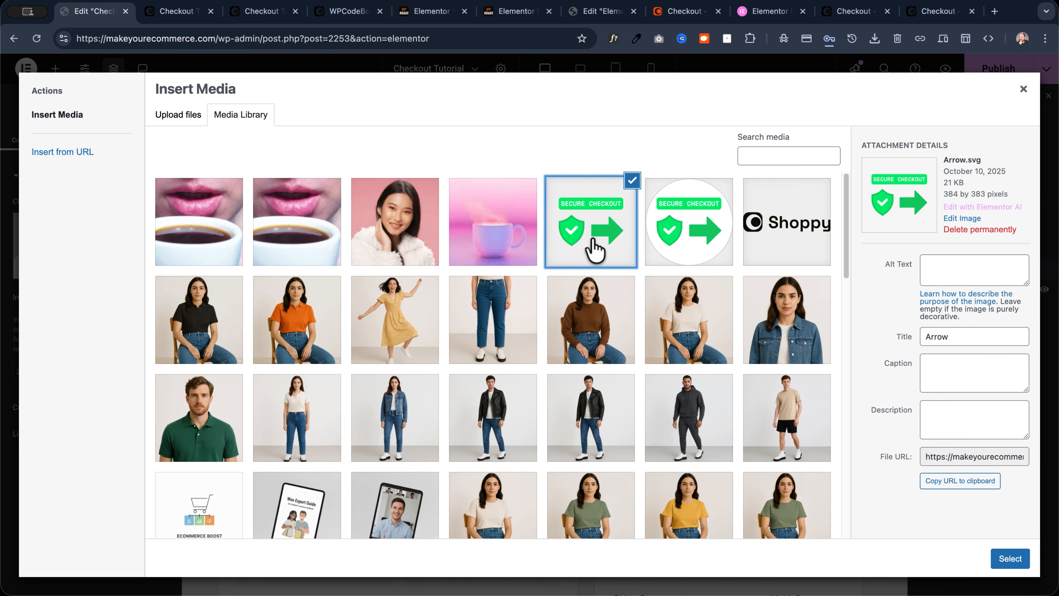
{"action": "scroll", "coordinate": [504, 246], "scroll_direction": "down", "scroll_amount": 1}
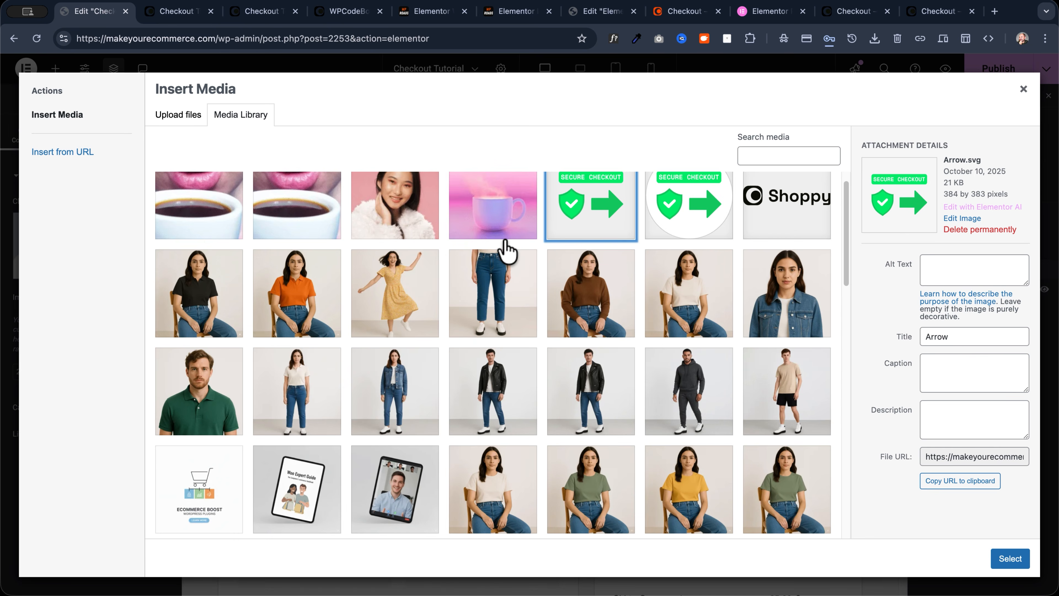
{"action": "left_click", "coordinate": [1011, 559]}
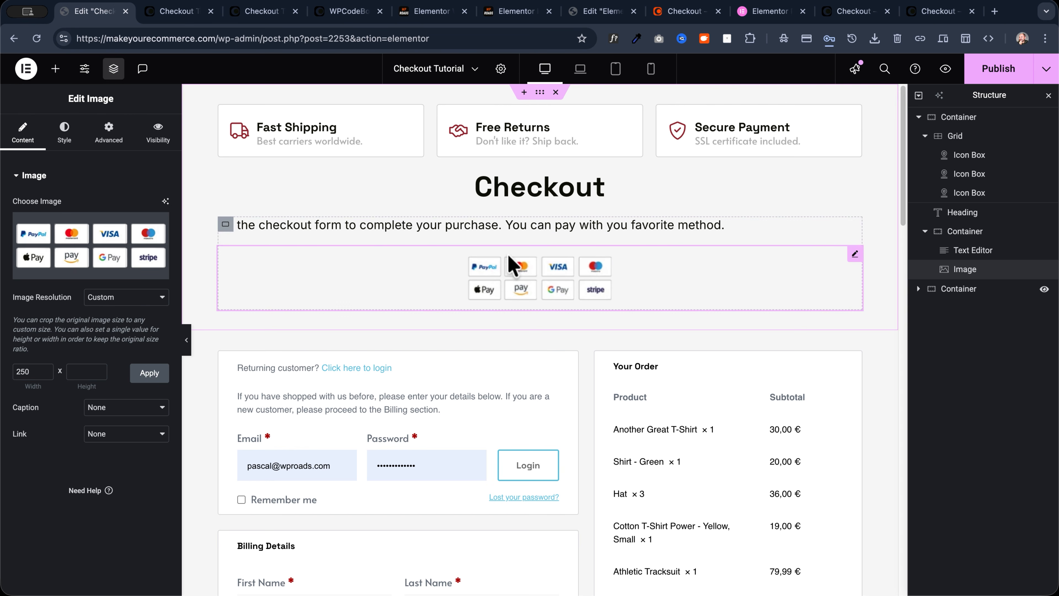
Check the finished checkout's note layout, and arrange the note container's items in a row aligned to the vertical center
{"action": "left_click", "coordinate": [933, 17]}
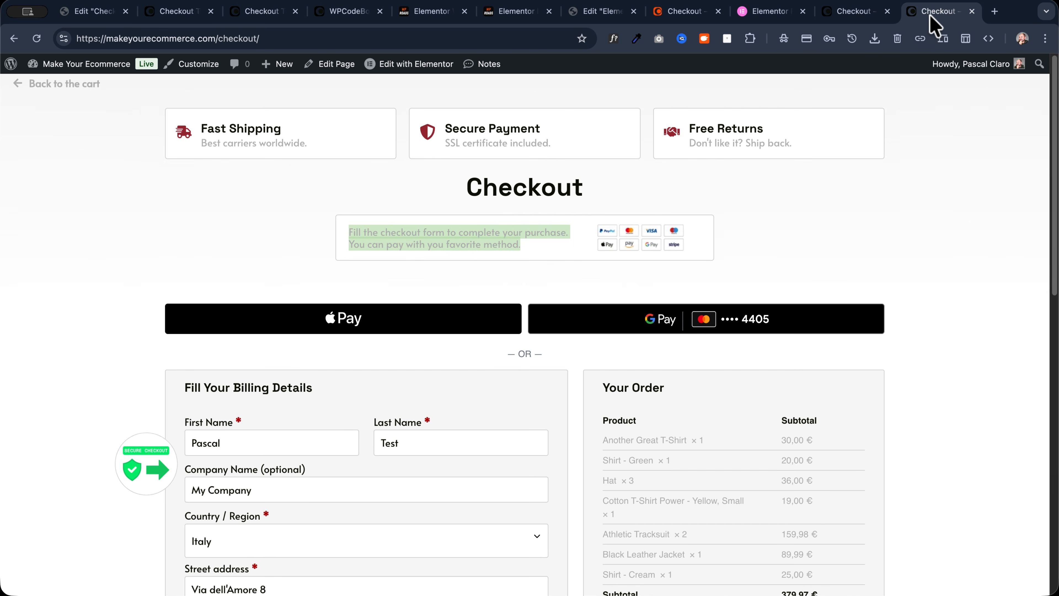
{"action": "left_click", "coordinate": [76, 12]}
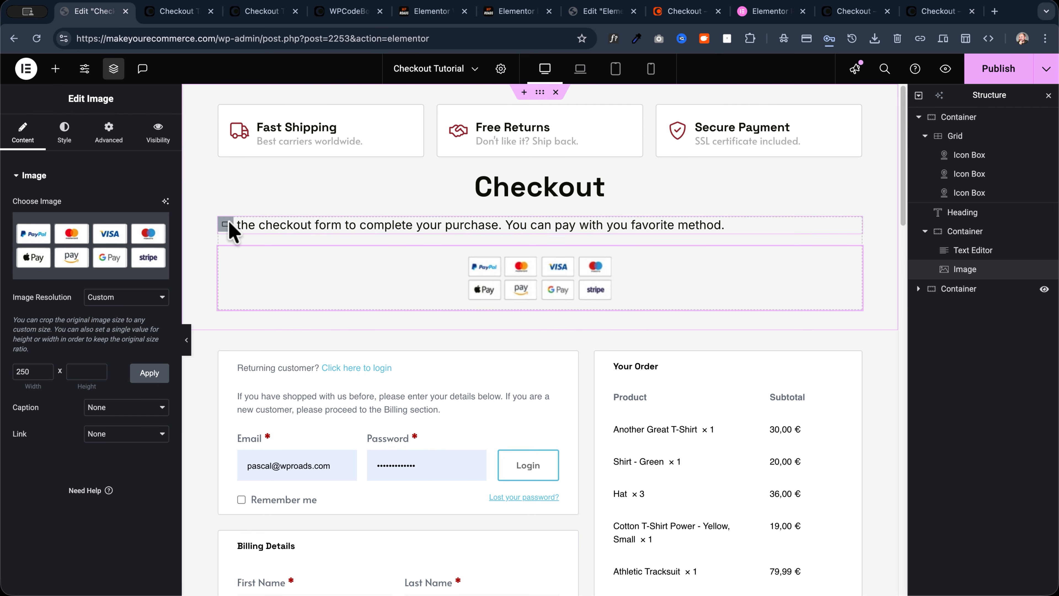
{"action": "left_click", "coordinate": [226, 225]}
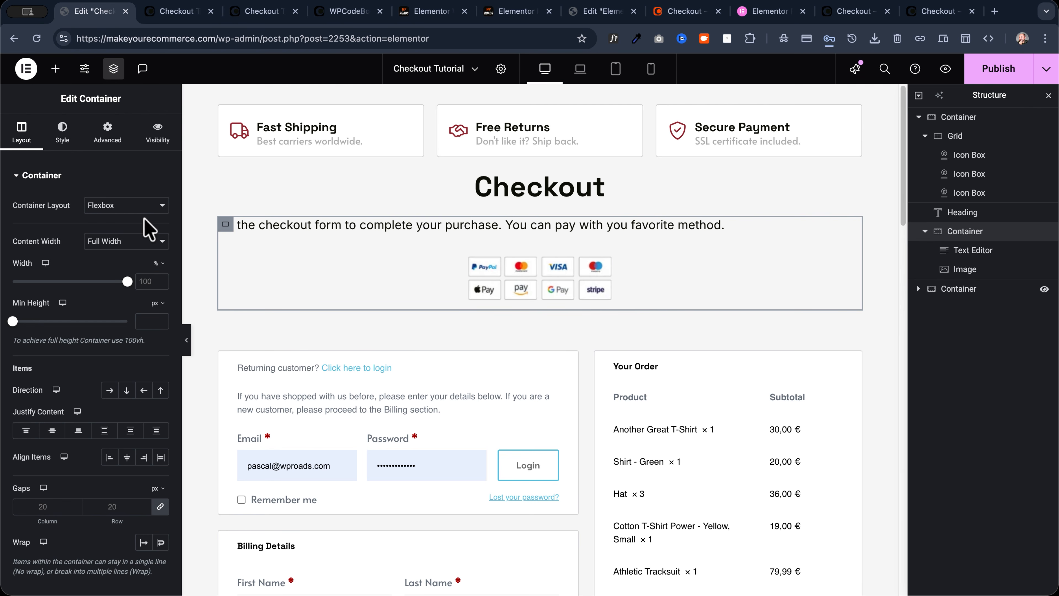
{"action": "left_click", "coordinate": [109, 391]}
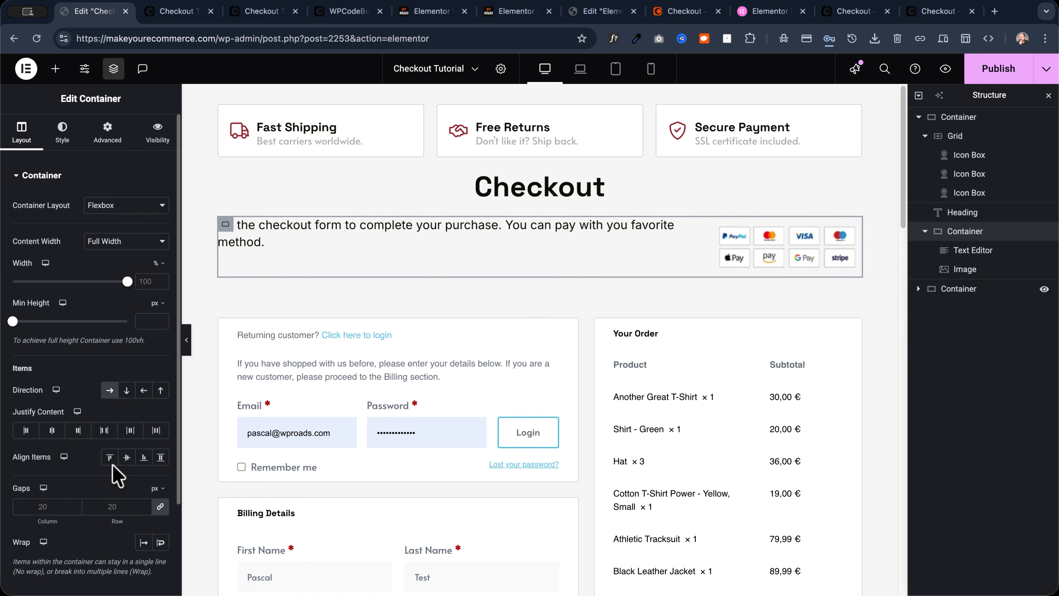
{"action": "left_click", "coordinate": [127, 458]}
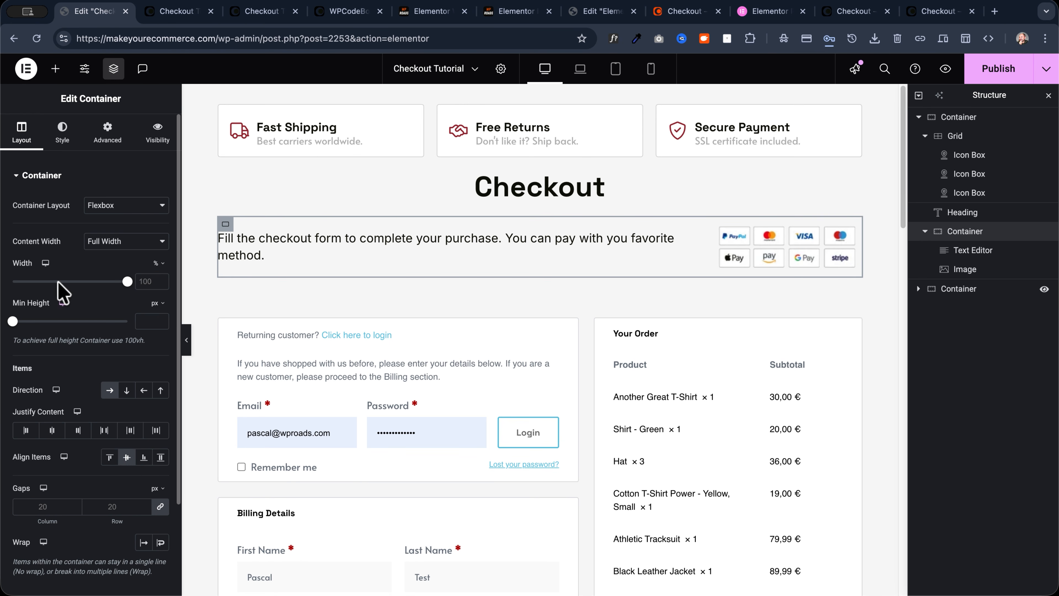
Set the note container's width to 520 px with full-width content, and try centering its contents
{"action": "scroll", "coordinate": [53, 271], "scroll_direction": "down", "scroll_amount": 1}
{"action": "left_click", "coordinate": [142, 237]}
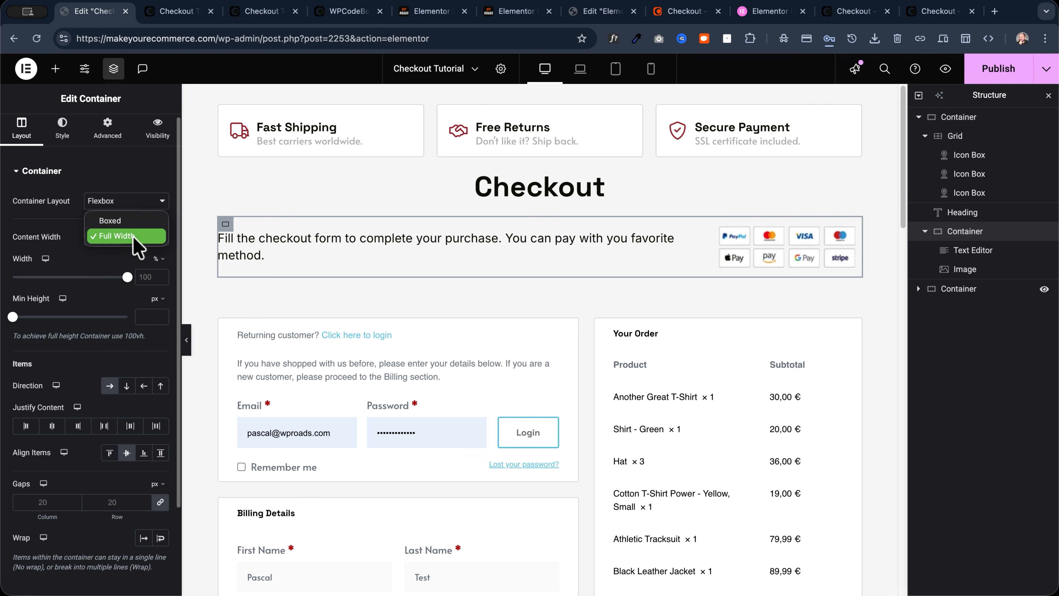
{"action": "left_click", "coordinate": [134, 240]}
{"action": "left_click", "coordinate": [156, 259]}
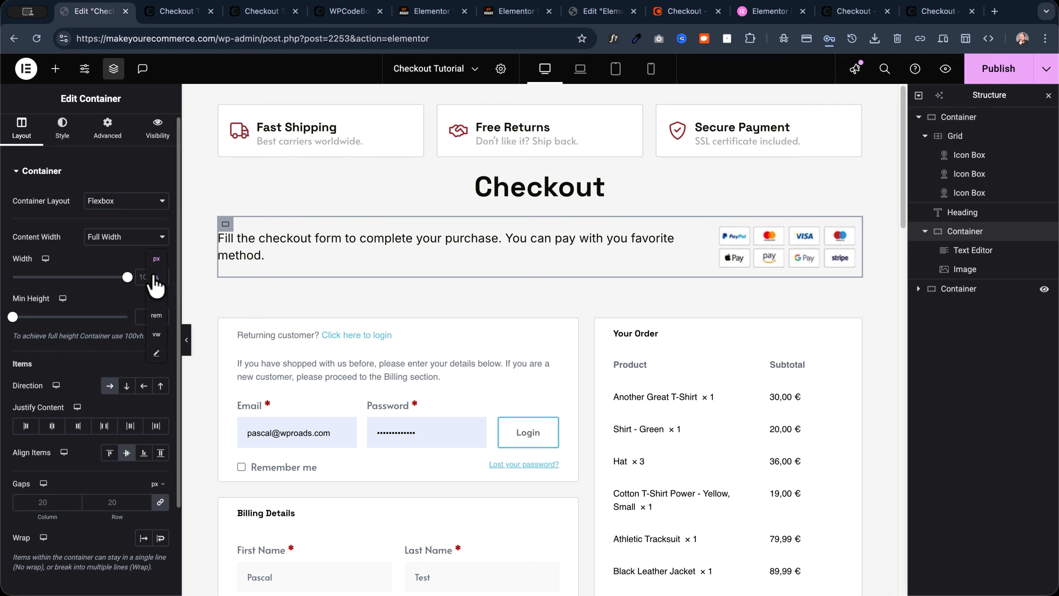
{"action": "left_click", "coordinate": [155, 278]}
{"action": "key", "text": "Delete"}
{"action": "key", "text": "Delete"}
{"action": "key", "text": "Delete"}
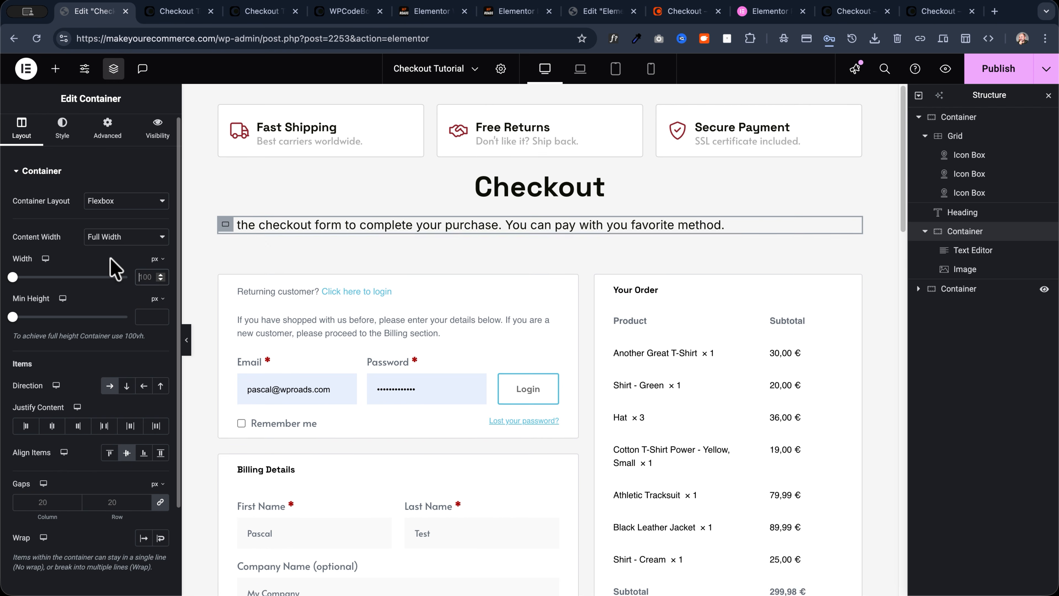
{"action": "type", "text": "520"}
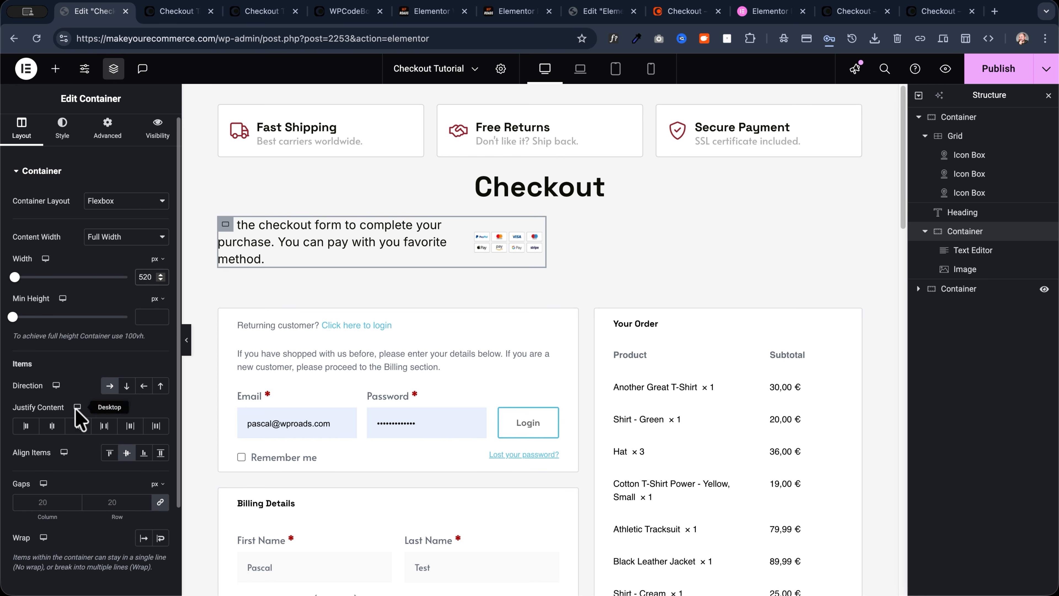
{"action": "left_click", "coordinate": [52, 428]}
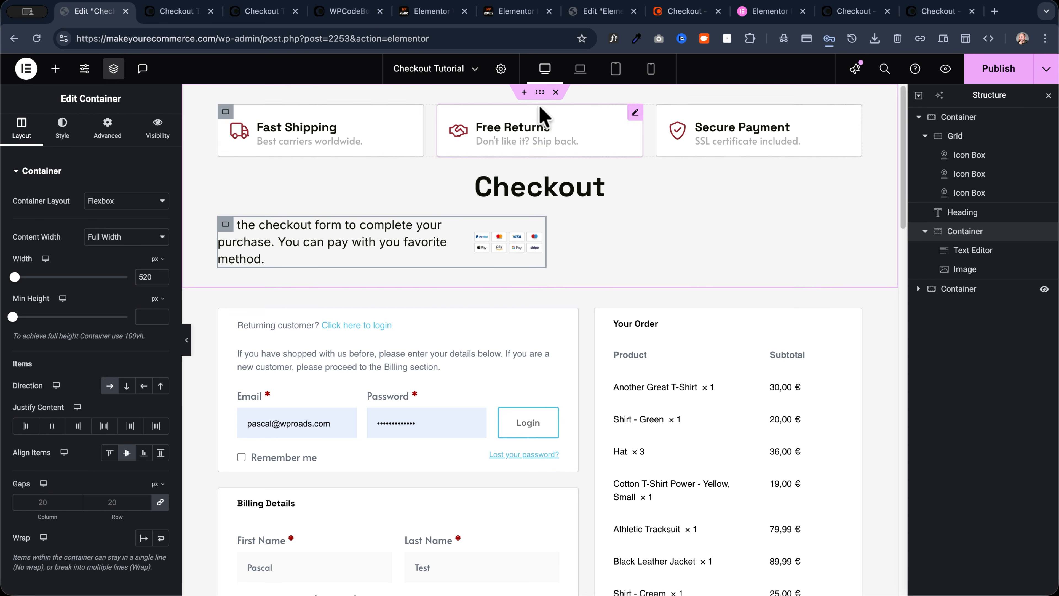
Center the items of the outer container that holds the badges, heading and payment note
{"action": "left_click", "coordinate": [541, 94]}
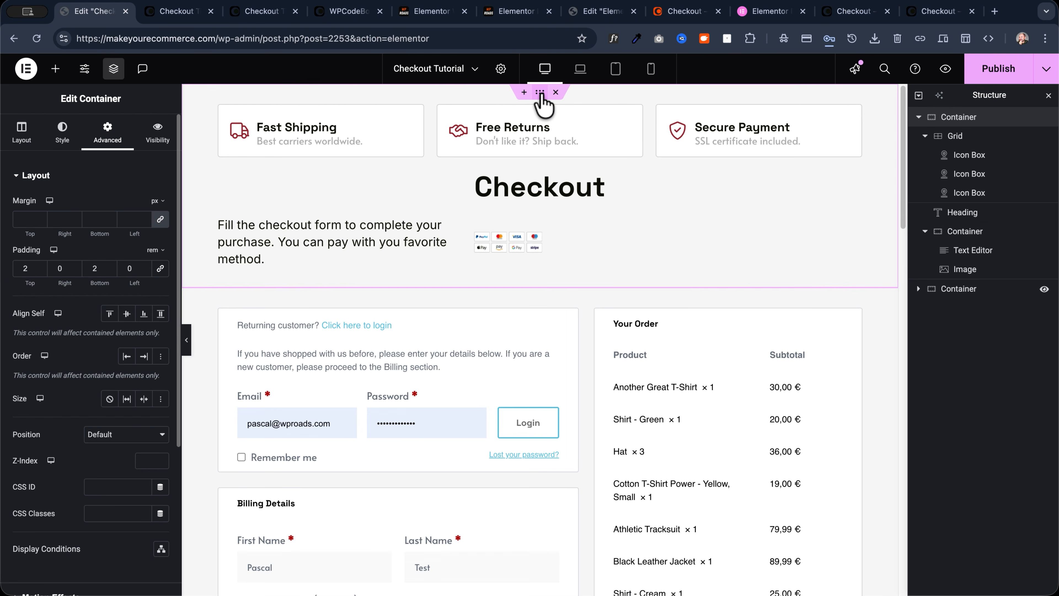
{"action": "left_click", "coordinate": [21, 131]}
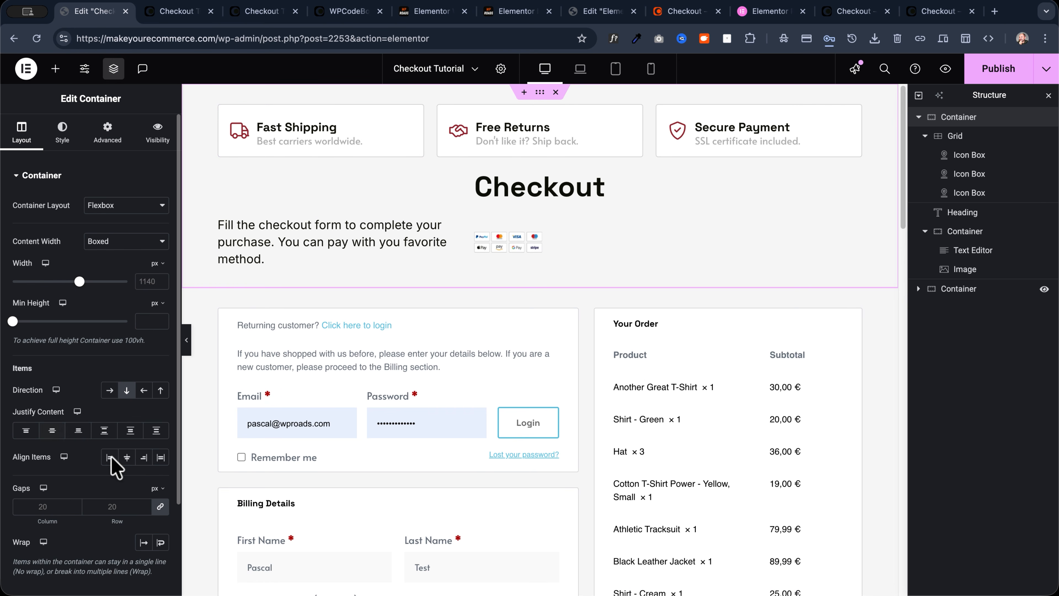
{"action": "left_click", "coordinate": [127, 458]}
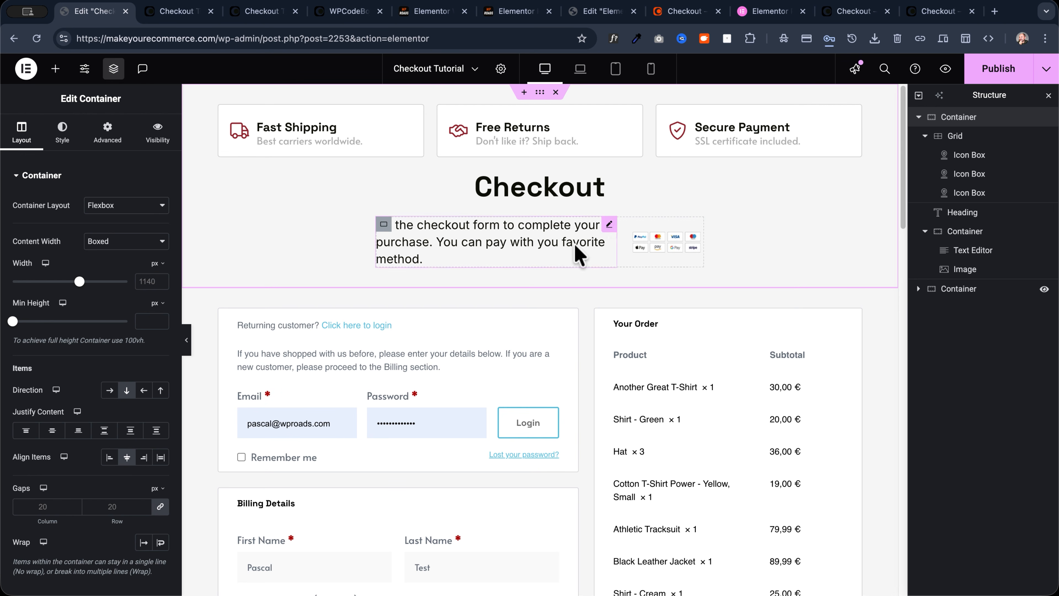
Put the payment note's "You can pay with you favorite method." on its own line and apply the Text XS global font
{"action": "left_click", "coordinate": [610, 227]}
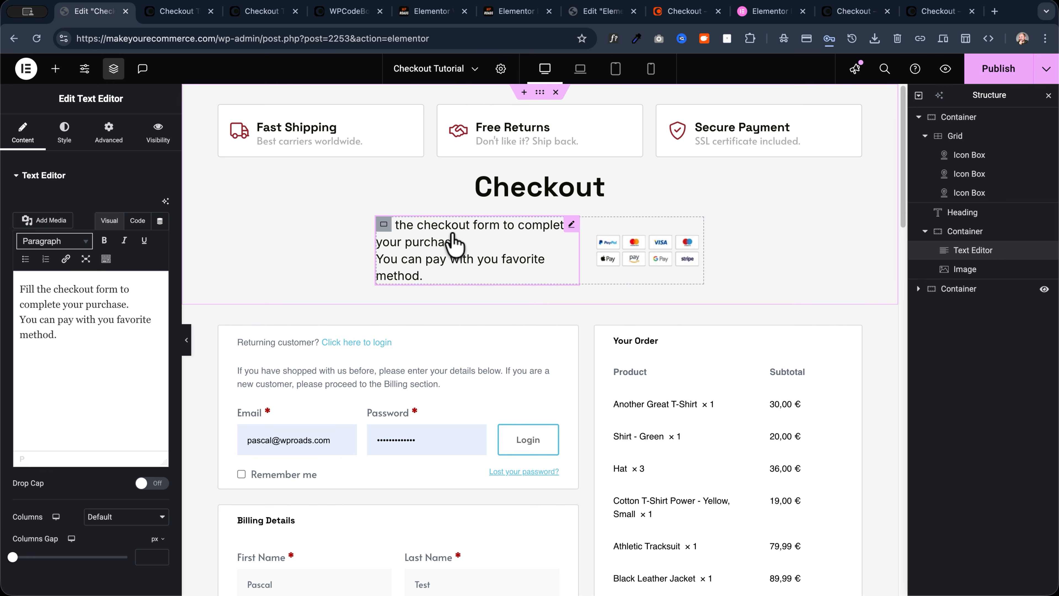
{"action": "left_click", "coordinate": [68, 129]}
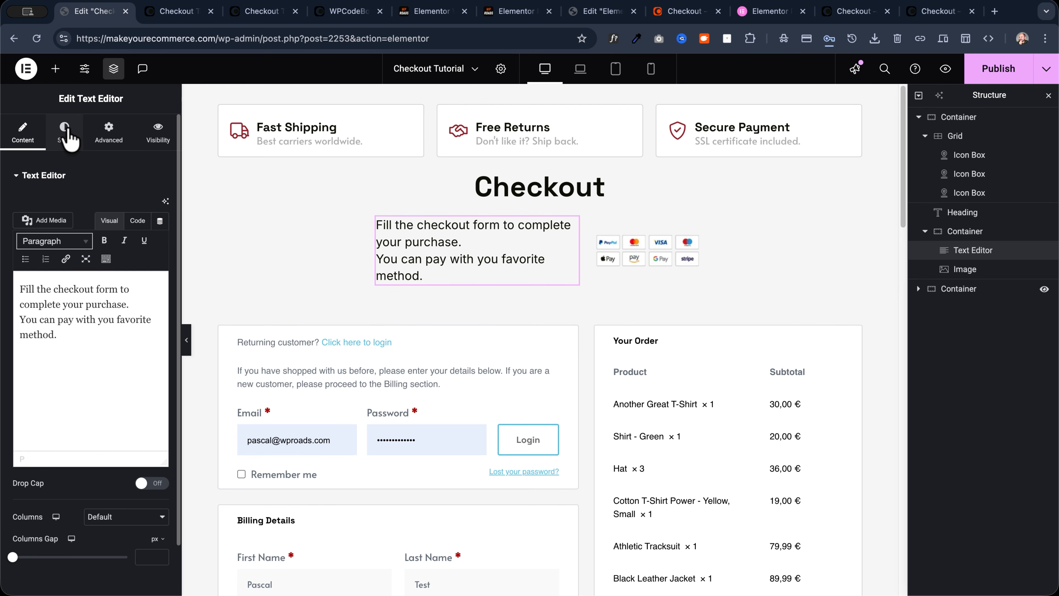
{"action": "left_click", "coordinate": [143, 241]}
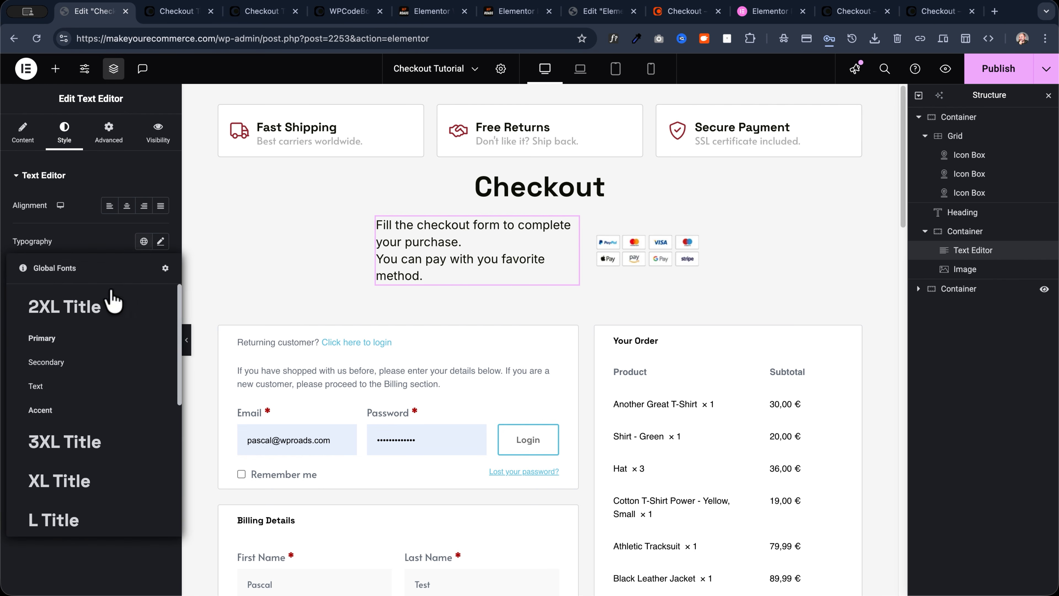
{"action": "scroll", "coordinate": [96, 397], "scroll_direction": "down", "scroll_amount": 6}
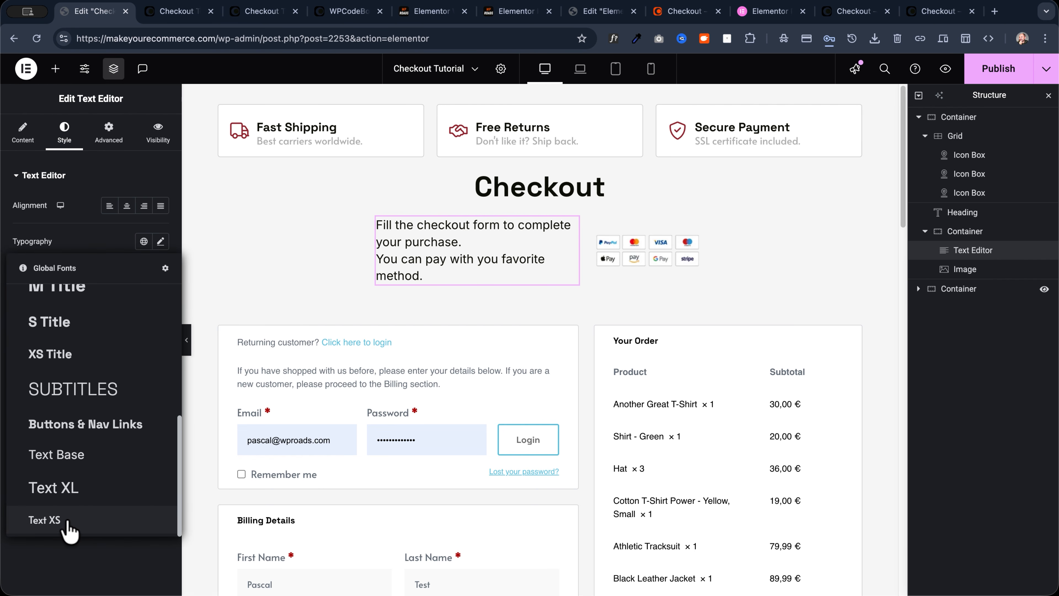
{"action": "left_click", "coordinate": [46, 520]}
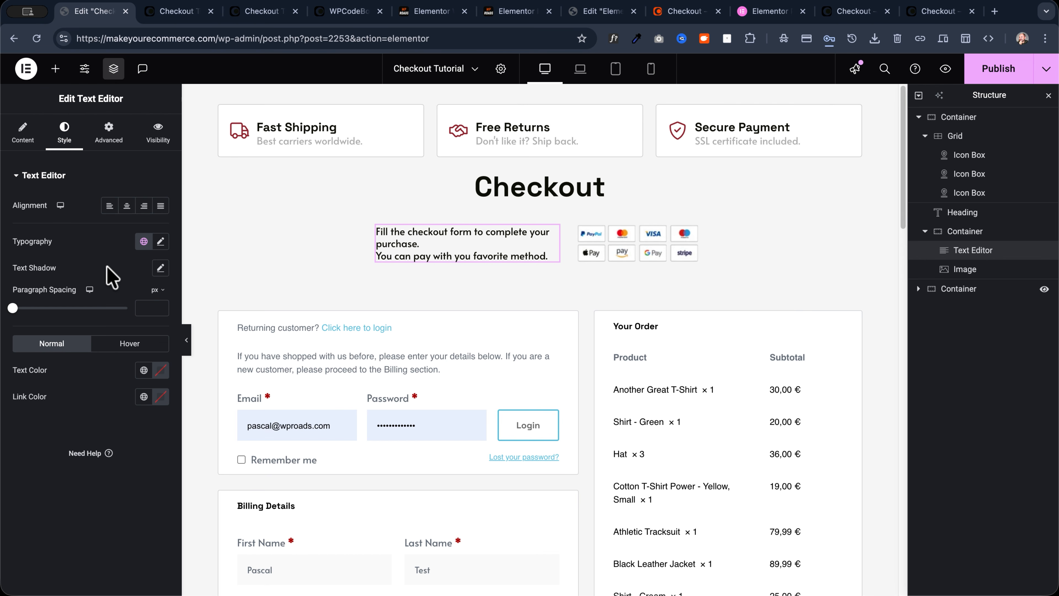
Set the payment note's text color to a light gray global color
{"action": "left_click", "coordinate": [143, 370]}
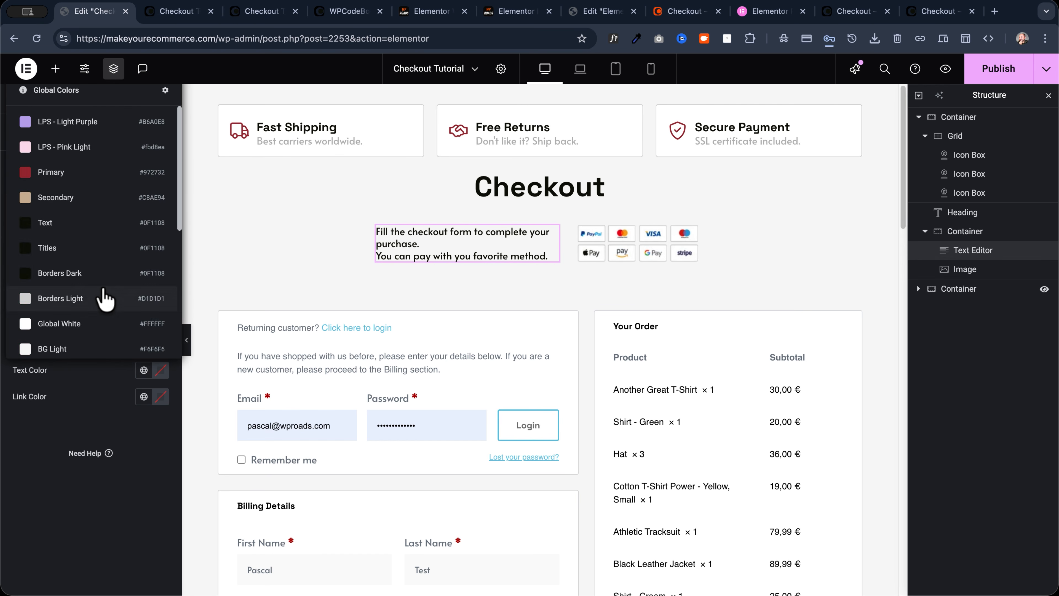
{"action": "scroll", "coordinate": [96, 292], "scroll_direction": "down", "scroll_amount": 5}
{"action": "left_click", "coordinate": [79, 244]}
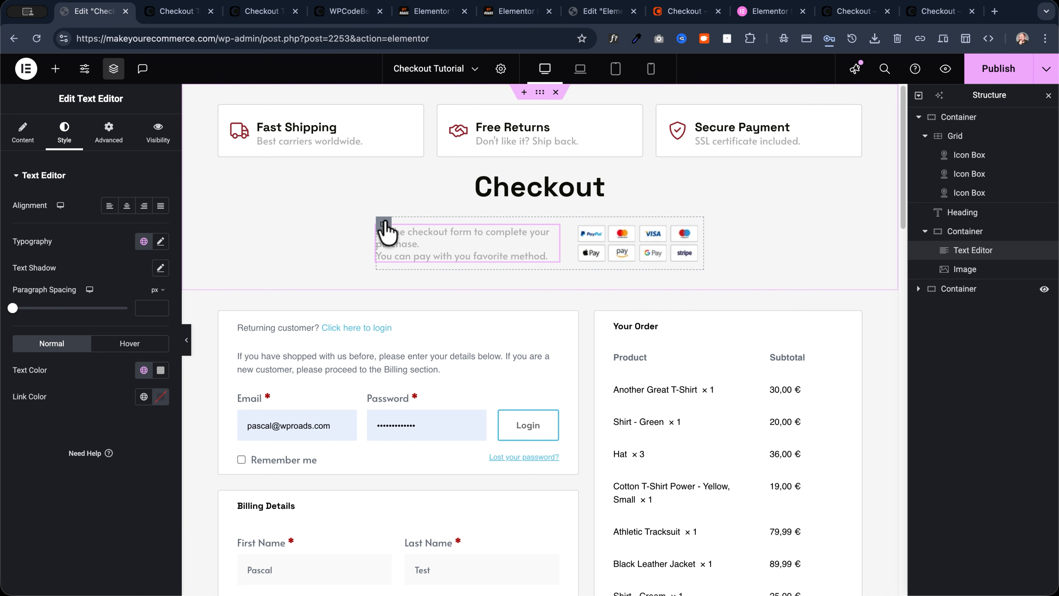
Give the container around the payment note and logos a padding of 1 rem on all sides
{"action": "left_click", "coordinate": [383, 225]}
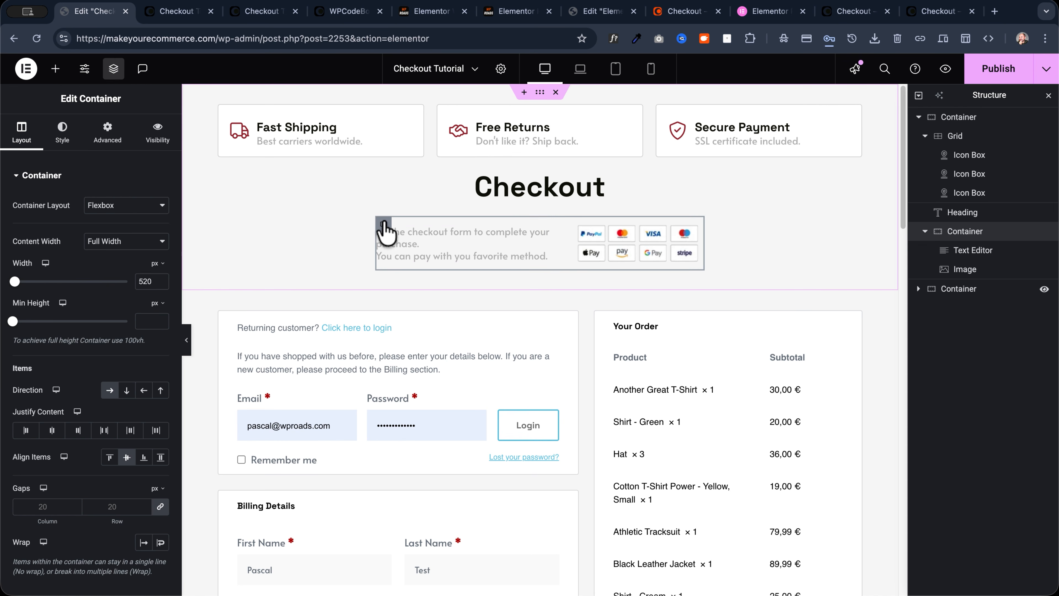
{"action": "left_click", "coordinate": [116, 144]}
{"action": "left_click", "coordinate": [157, 250]}
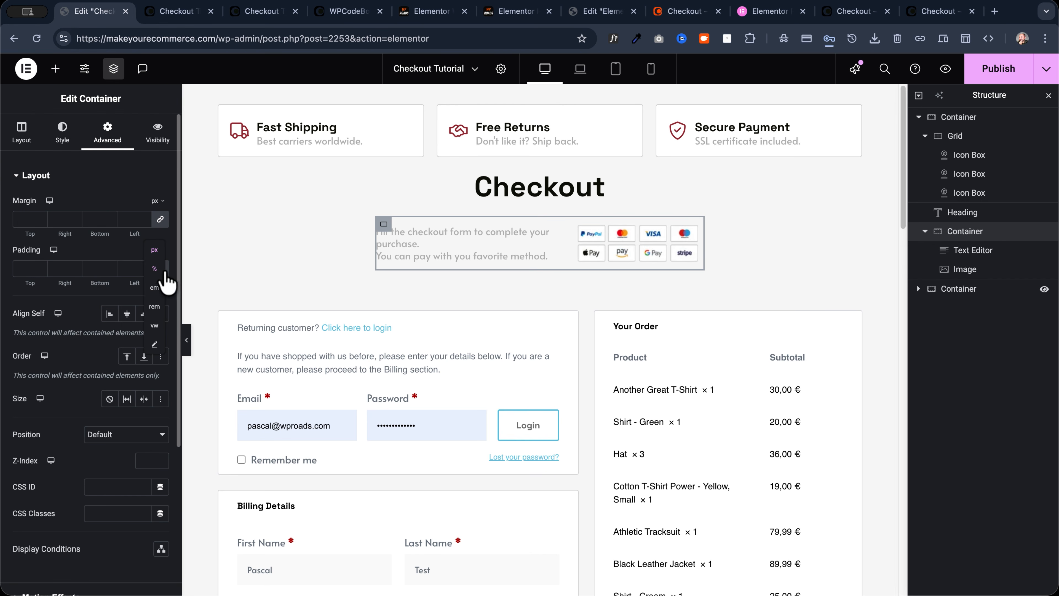
{"action": "left_click", "coordinate": [154, 308]}
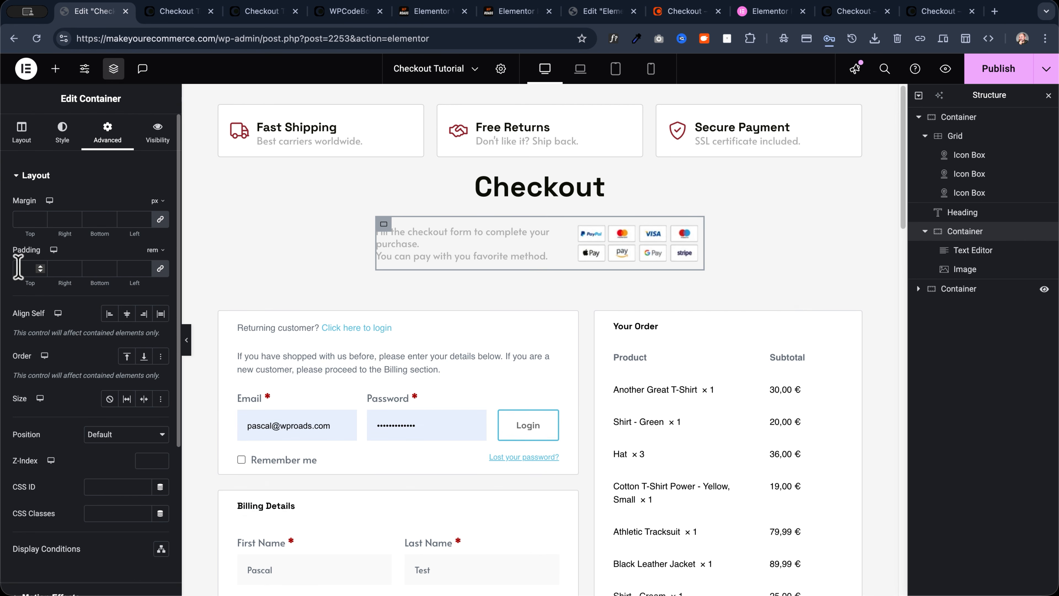
{"action": "left_click", "coordinate": [18, 267]}
{"action": "type", "text": "1"}
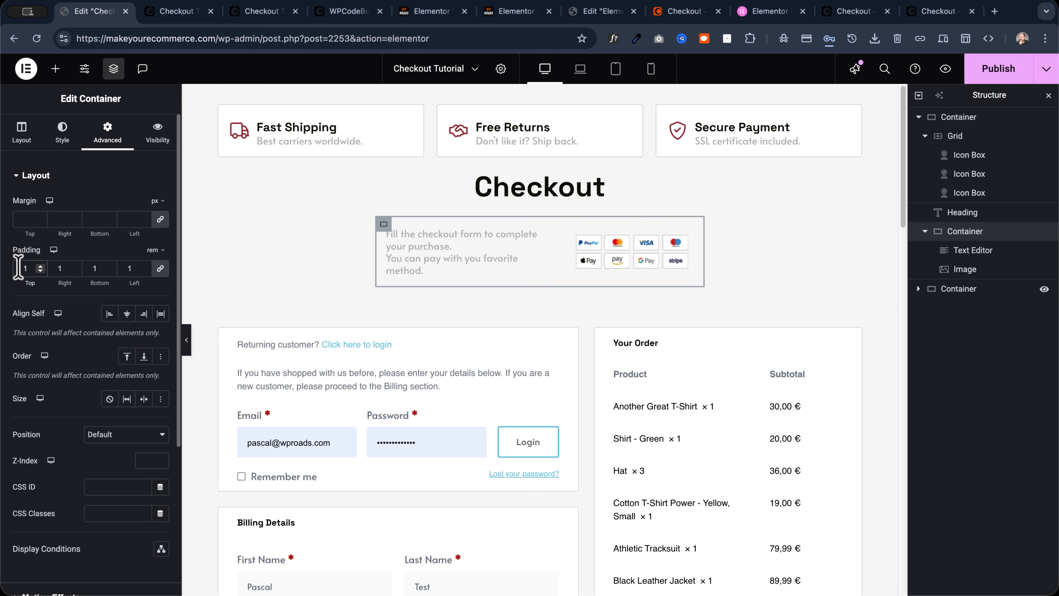
Set the note container's background to a classic fill in the Global White color
{"action": "left_click", "coordinate": [62, 133]}
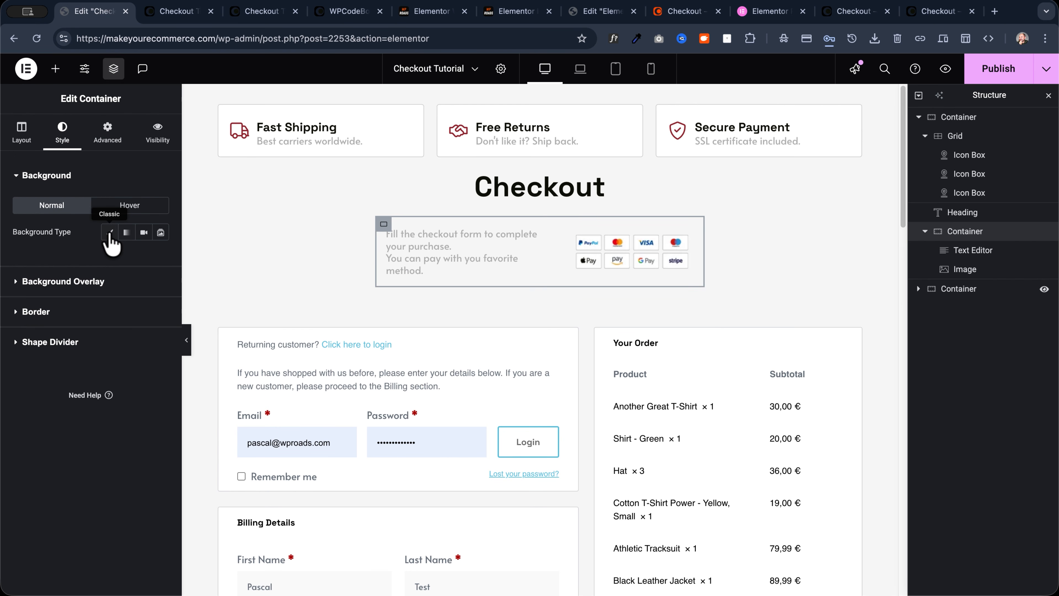
{"action": "left_click", "coordinate": [110, 234]}
{"action": "left_click", "coordinate": [143, 258]}
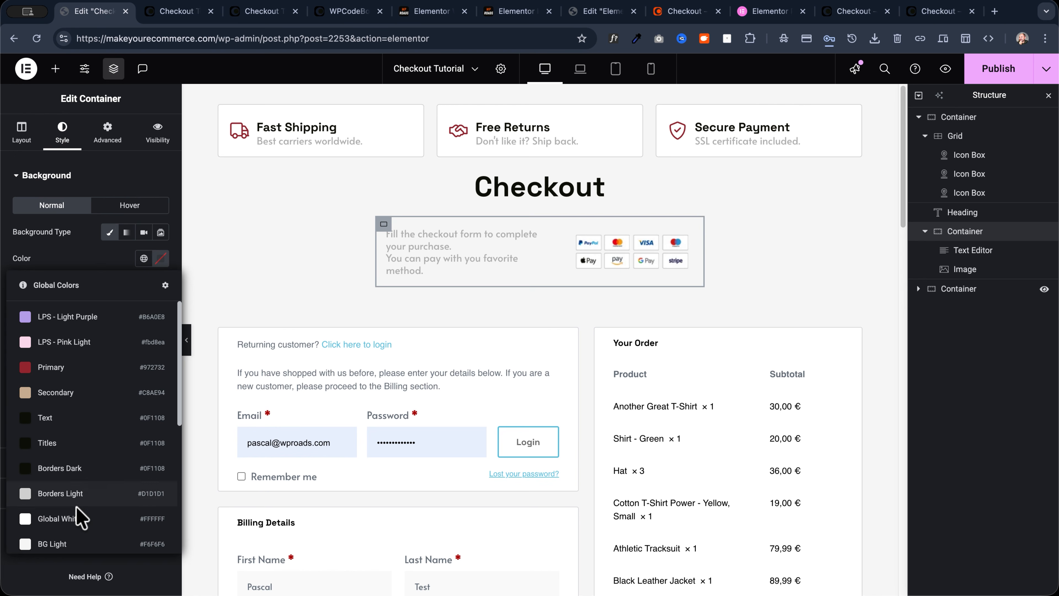
{"action": "left_click", "coordinate": [80, 518]}
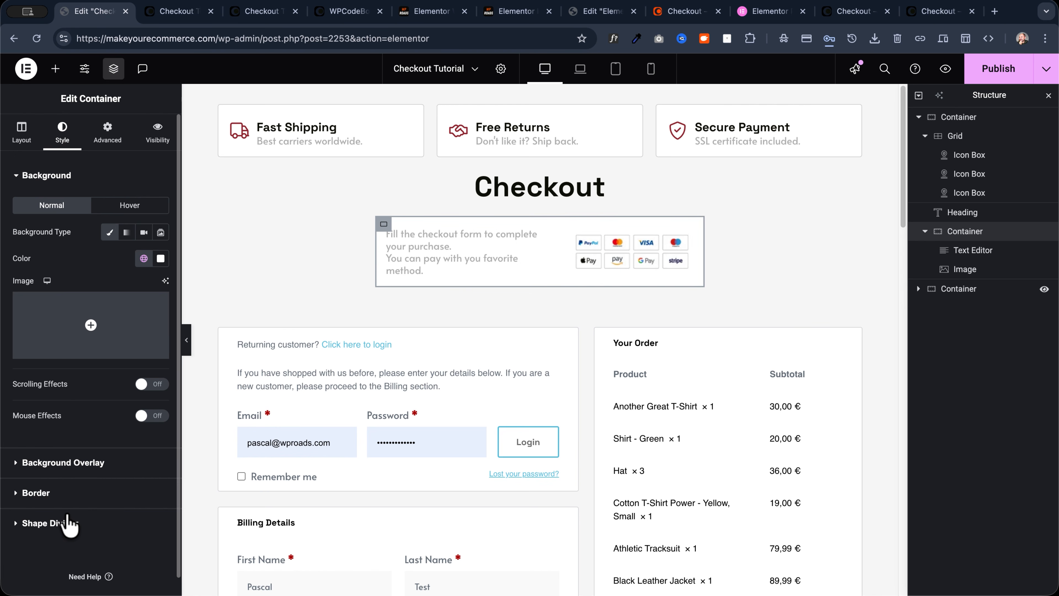
Try to copy the badge grid's style onto the payment note container
{"action": "right_click", "coordinate": [225, 111]}
{"action": "left_click", "coordinate": [254, 203]}
{"action": "right_click", "coordinate": [386, 224]}
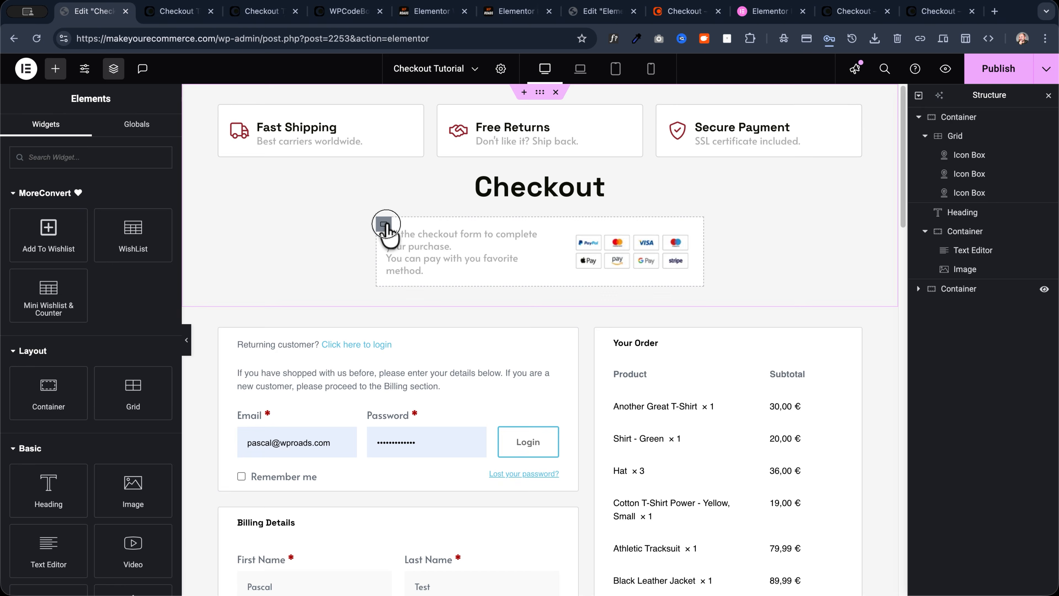
{"action": "left_click", "coordinate": [420, 361]}
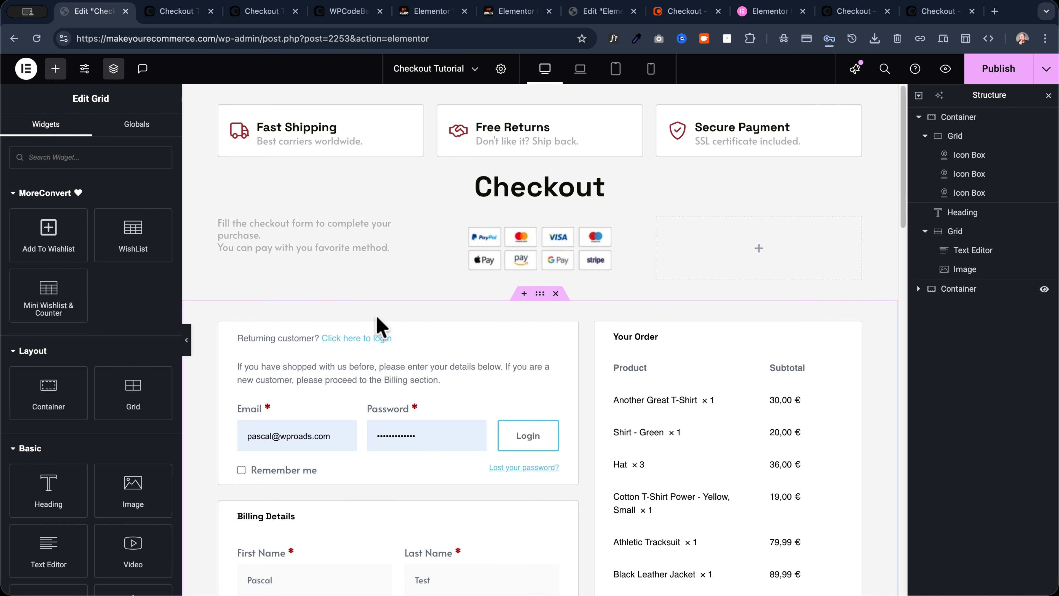
{"action": "key", "text": "ctrl+z"}
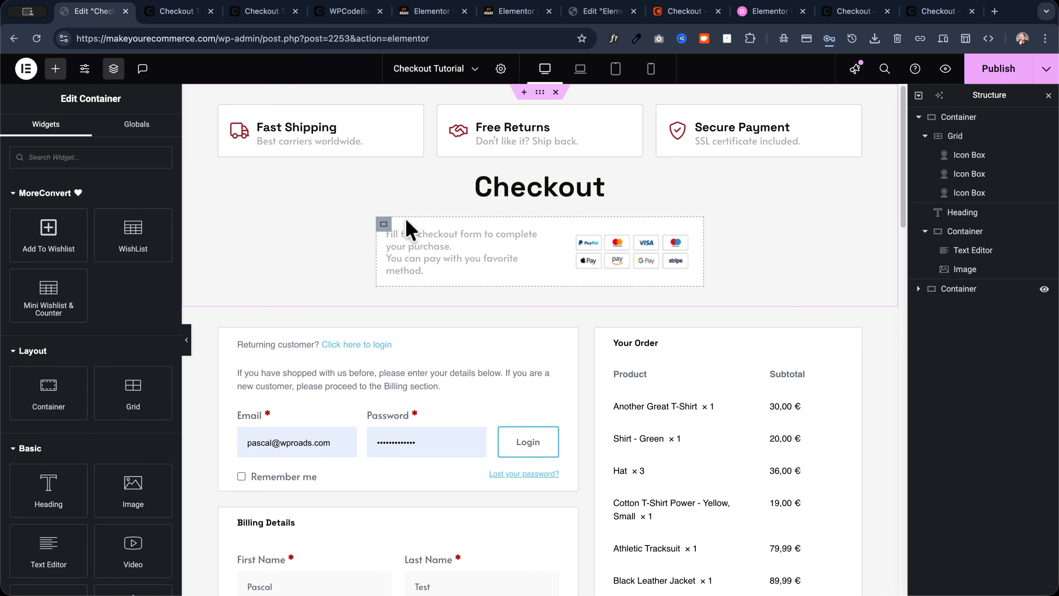
{"action": "right_click", "coordinate": [384, 225]}
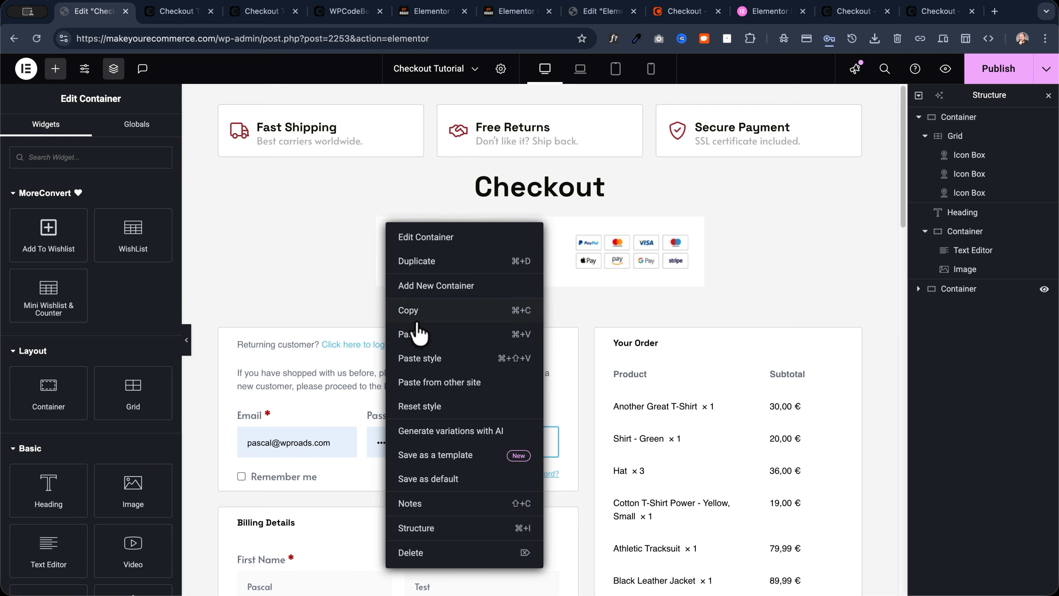
{"action": "left_click", "coordinate": [419, 359]}
{"action": "key", "text": "ctrl+z"}
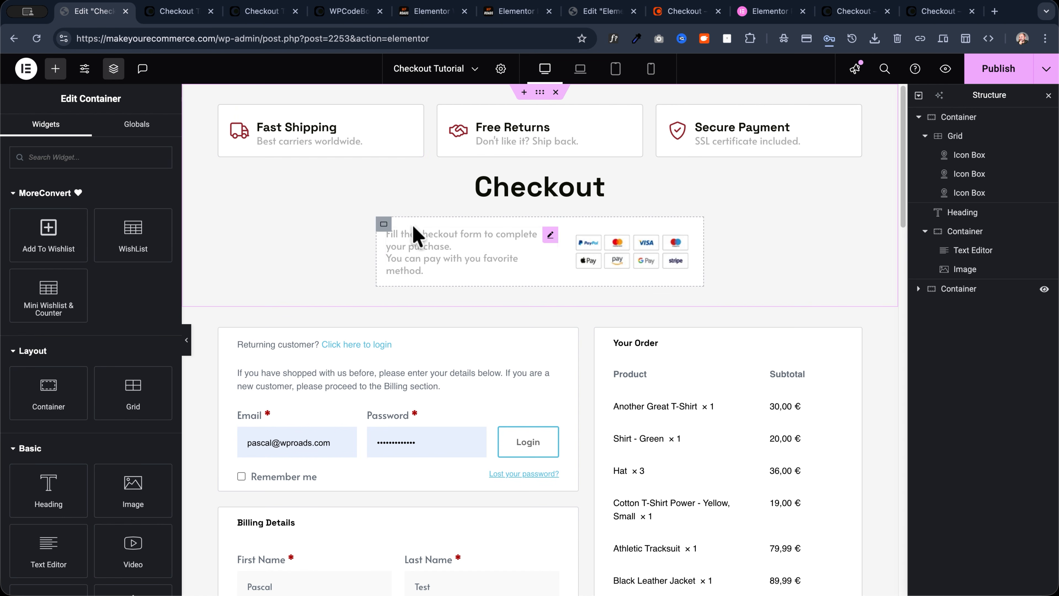
Set the note container's border radius to the custom value var(--global-radius) on all corners
{"action": "left_click", "coordinate": [384, 224]}
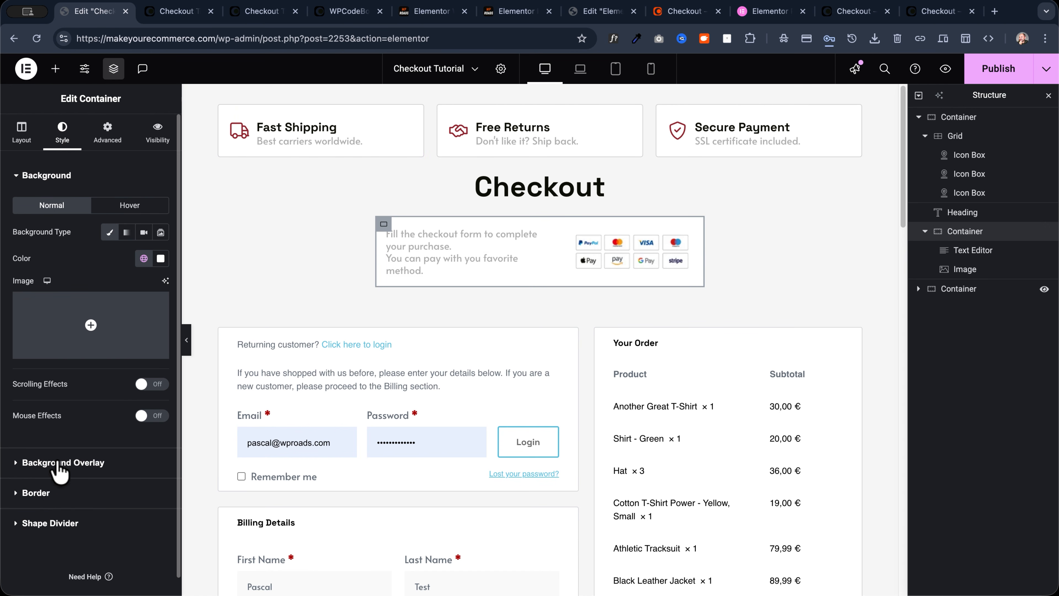
{"action": "left_click", "coordinate": [37, 493]}
{"action": "left_click", "coordinate": [29, 334]}
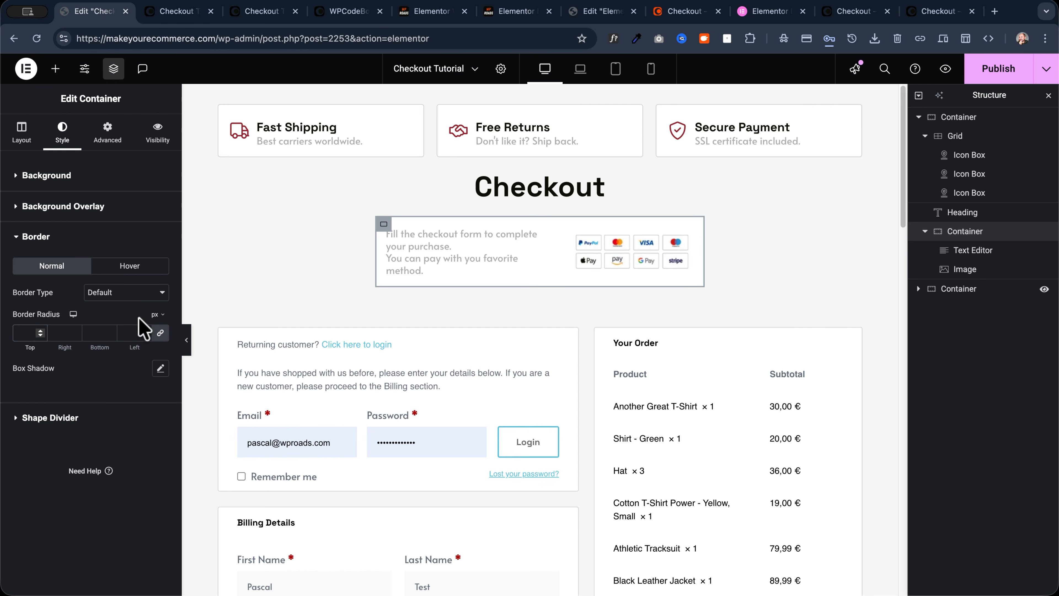
{"action": "left_click", "coordinate": [153, 316]}
{"action": "left_click", "coordinate": [160, 413]}
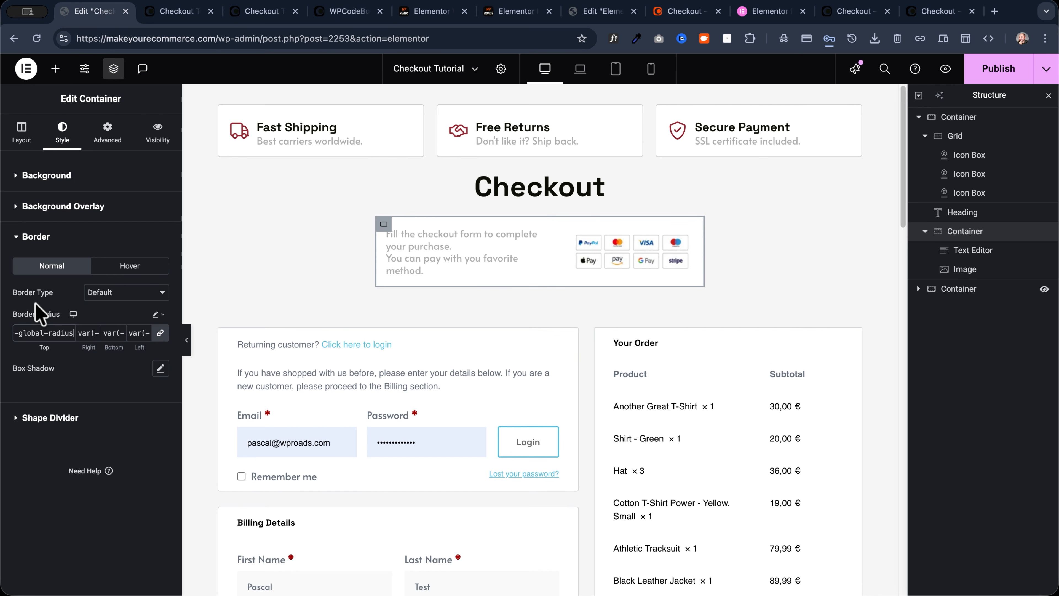
Add a solid 1 px border in a light gray global color to the note container
{"action": "left_click", "coordinate": [104, 292]}
{"action": "left_click", "coordinate": [107, 321]}
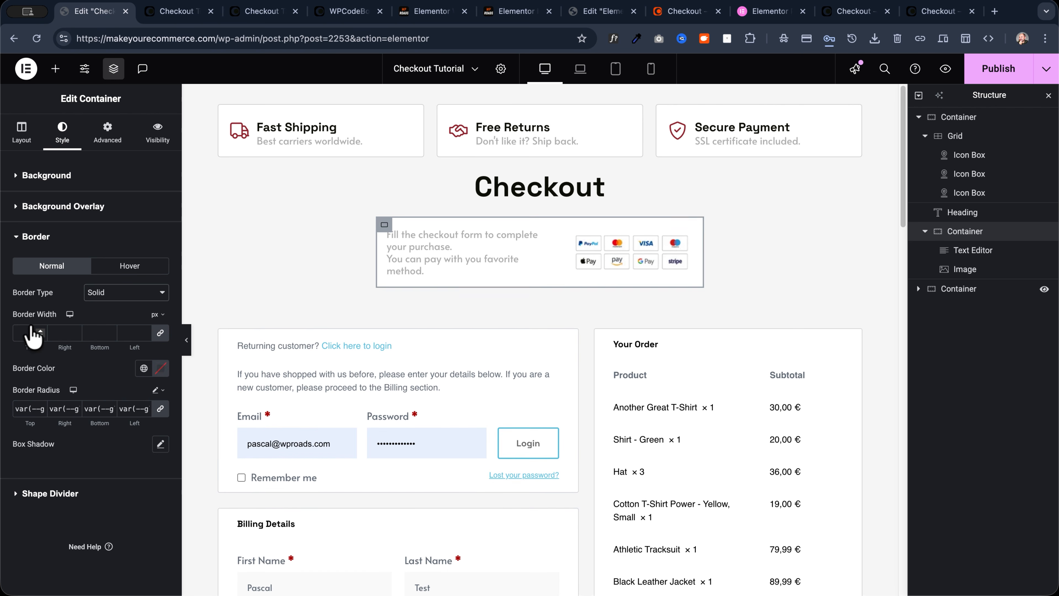
{"action": "left_click", "coordinate": [144, 367]}
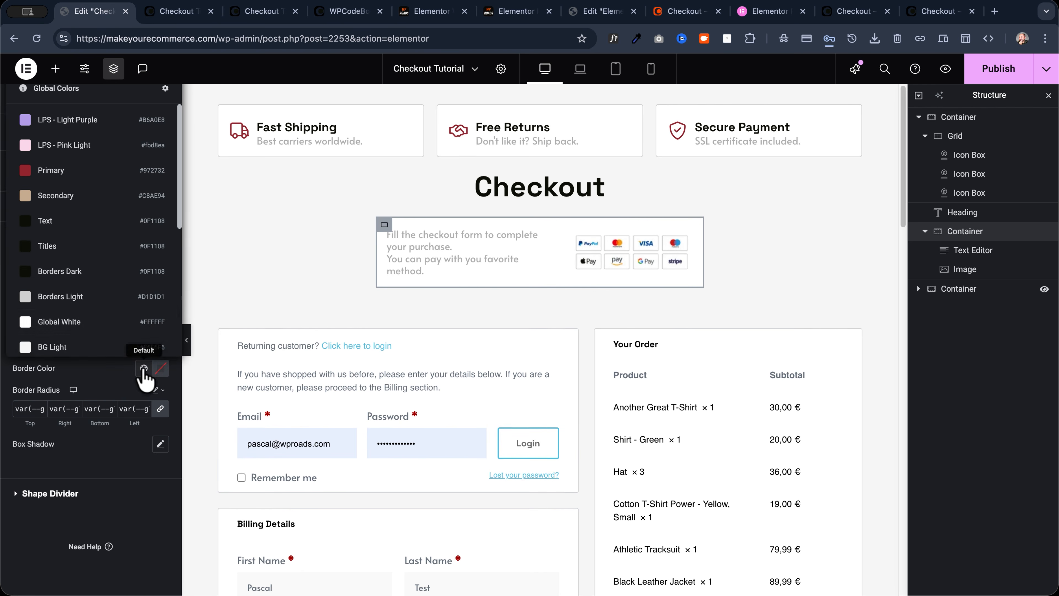
{"action": "scroll", "coordinate": [77, 307], "scroll_direction": "down", "scroll_amount": 4}
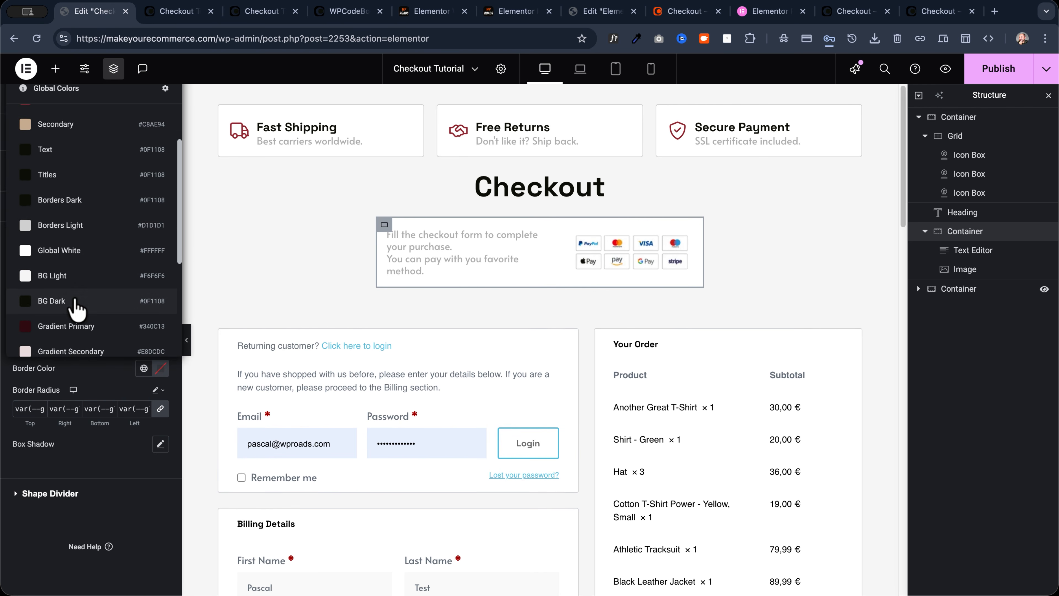
{"action": "left_click", "coordinate": [50, 198]}
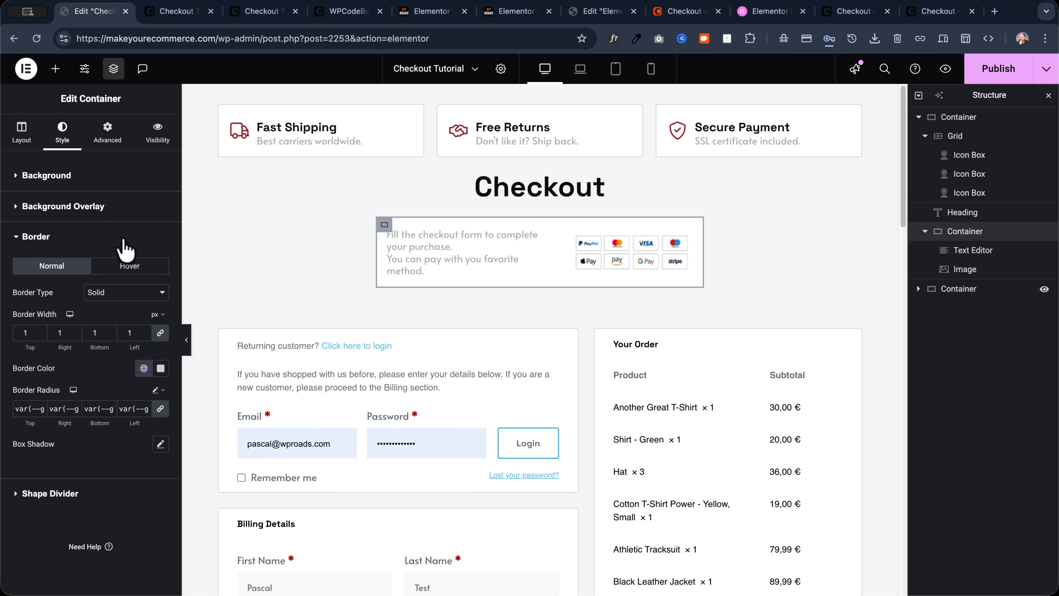
Preview the layout without the editing panels, save the page and check it in the Checkout preview tab
{"action": "left_click", "coordinate": [187, 340]}
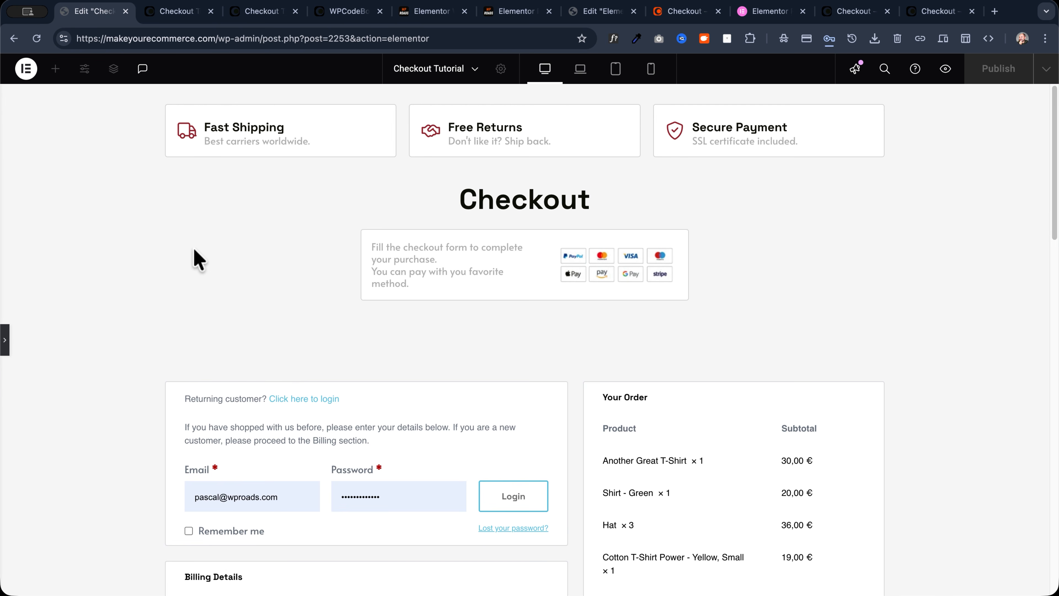
{"action": "key", "text": "super+p"}
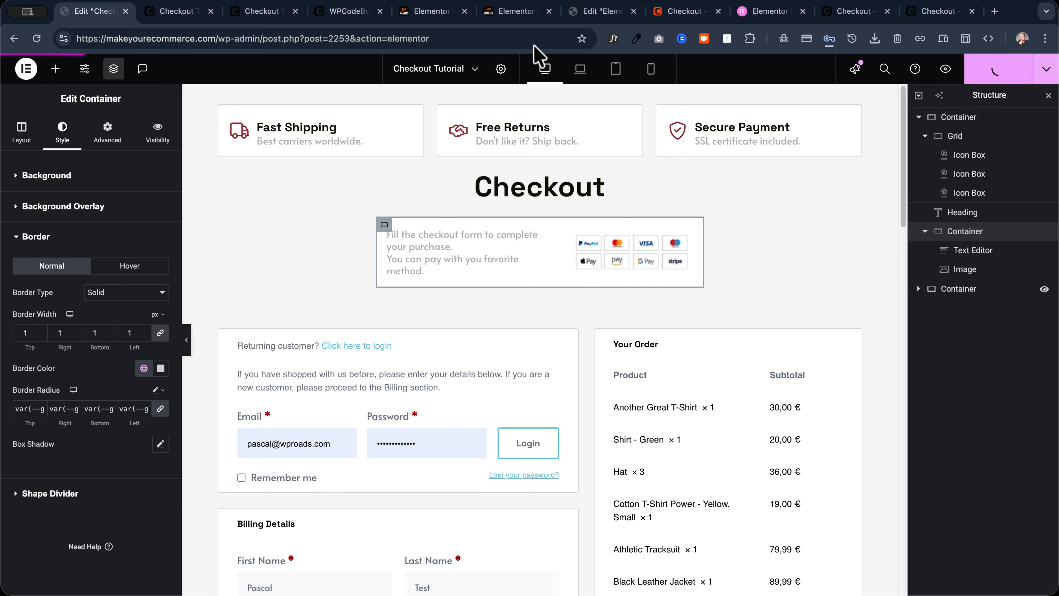
{"action": "left_click", "coordinate": [169, 12]}
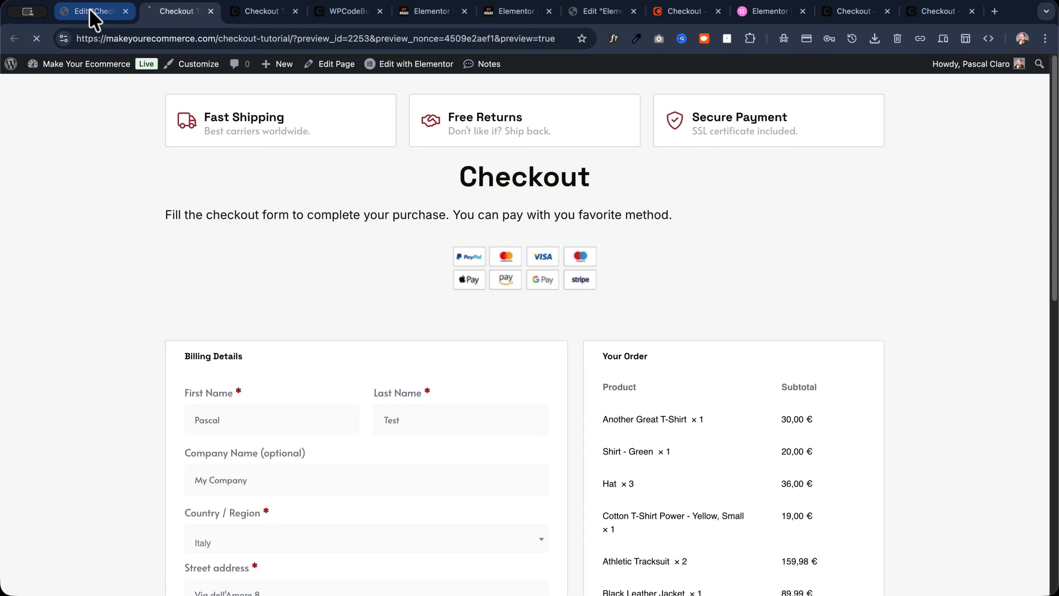
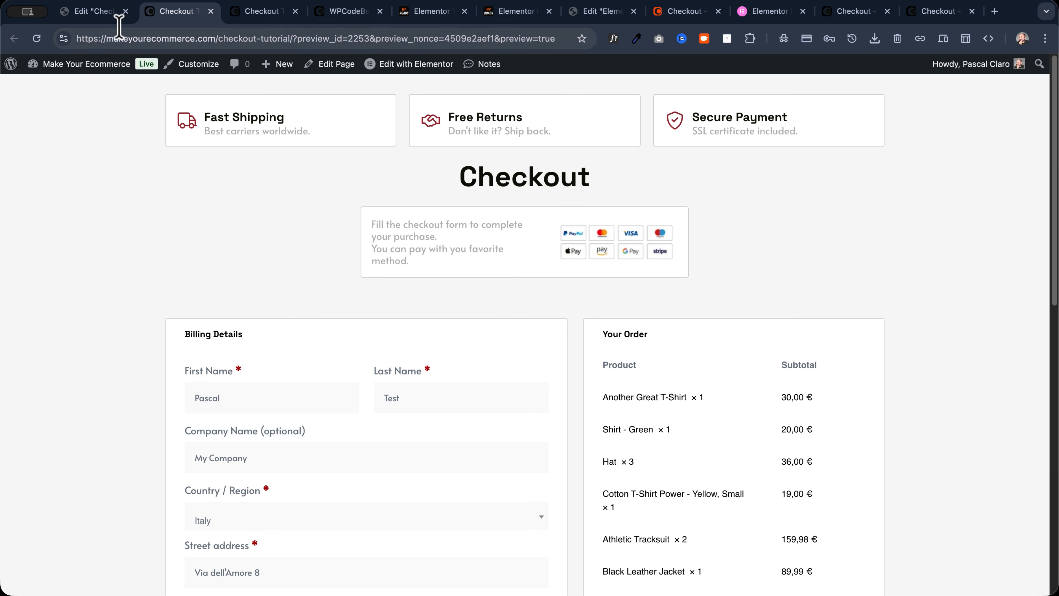
Set the gaps of the outer container holding badges, heading and note to 2 rem, and save and preview the page
{"action": "left_click", "coordinate": [96, 12]}
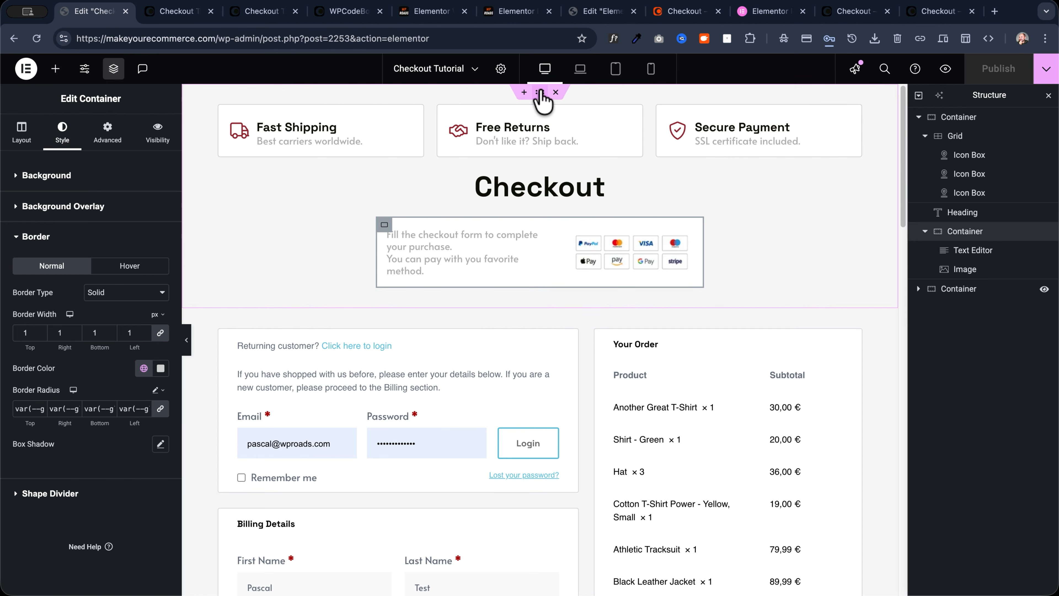
{"action": "left_click", "coordinate": [540, 92]}
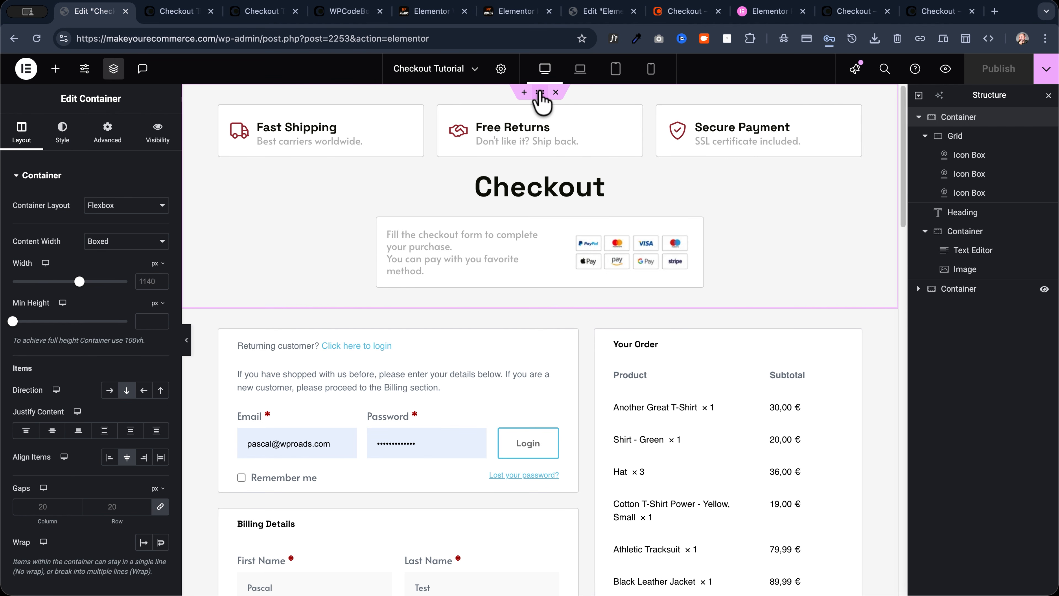
{"action": "scroll", "coordinate": [59, 317], "scroll_direction": "down", "scroll_amount": 3}
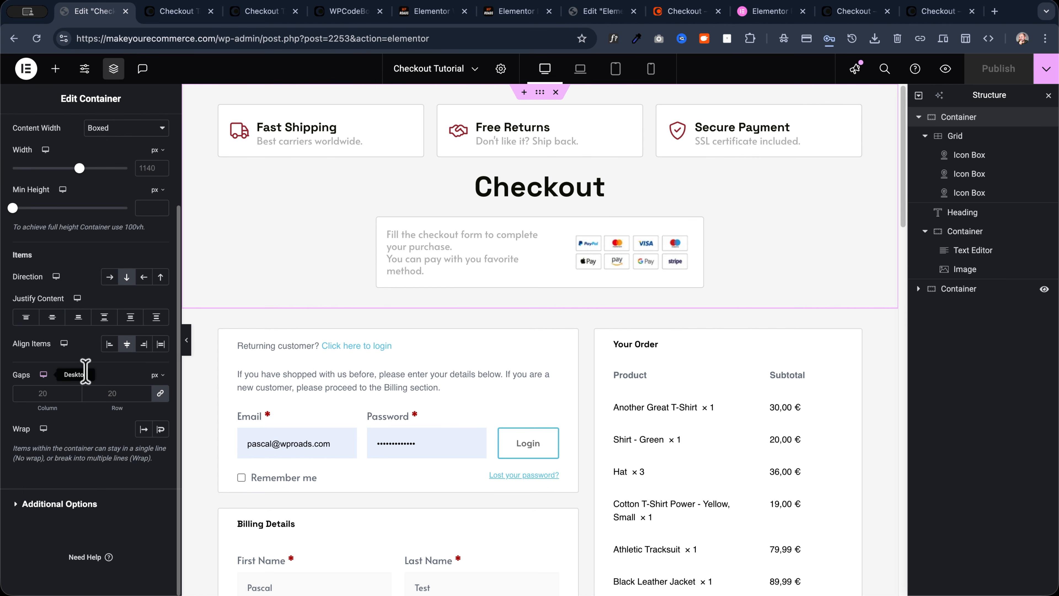
{"action": "left_click", "coordinate": [157, 375]}
{"action": "left_click", "coordinate": [154, 432]}
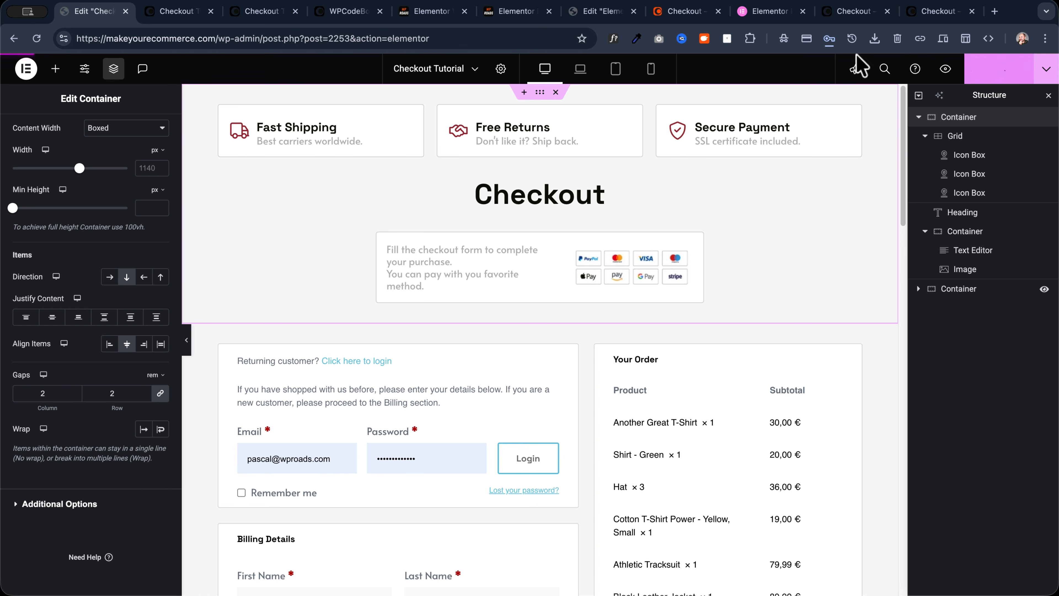
{"action": "left_click", "coordinate": [142, 19]}
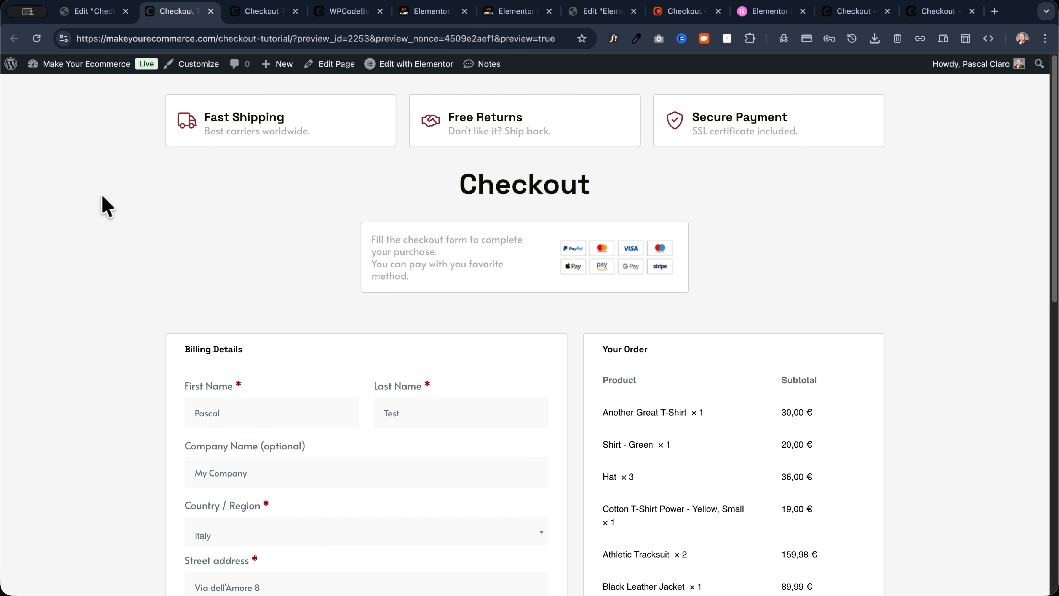
Return to the editor and, in tablet portrait view, place the Fast Shipping badge's icon on top with icon spacing 0 px
{"action": "left_click", "coordinate": [95, 17]}
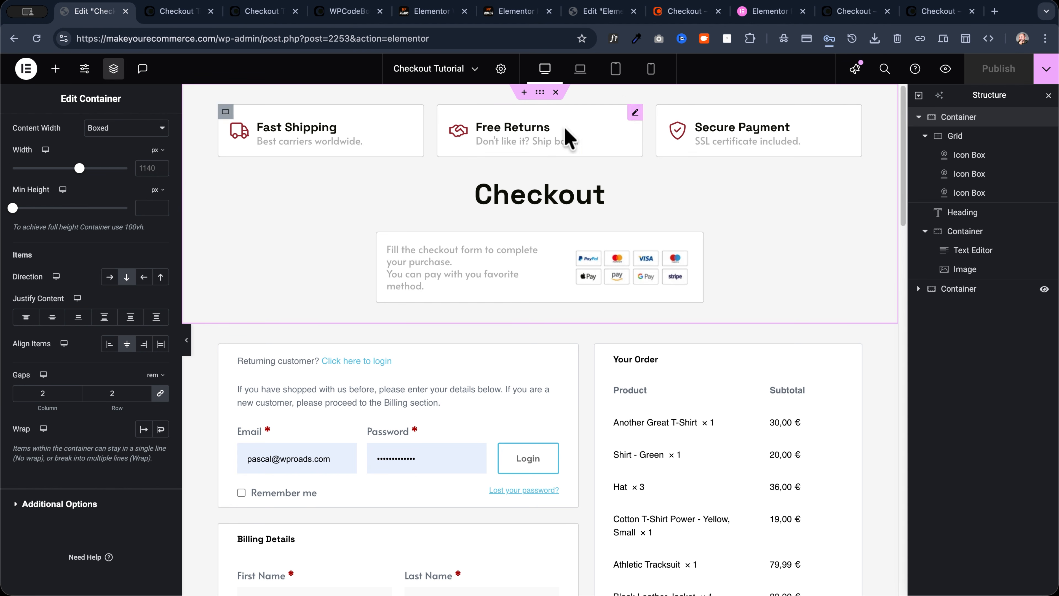
{"action": "left_click", "coordinate": [616, 71]}
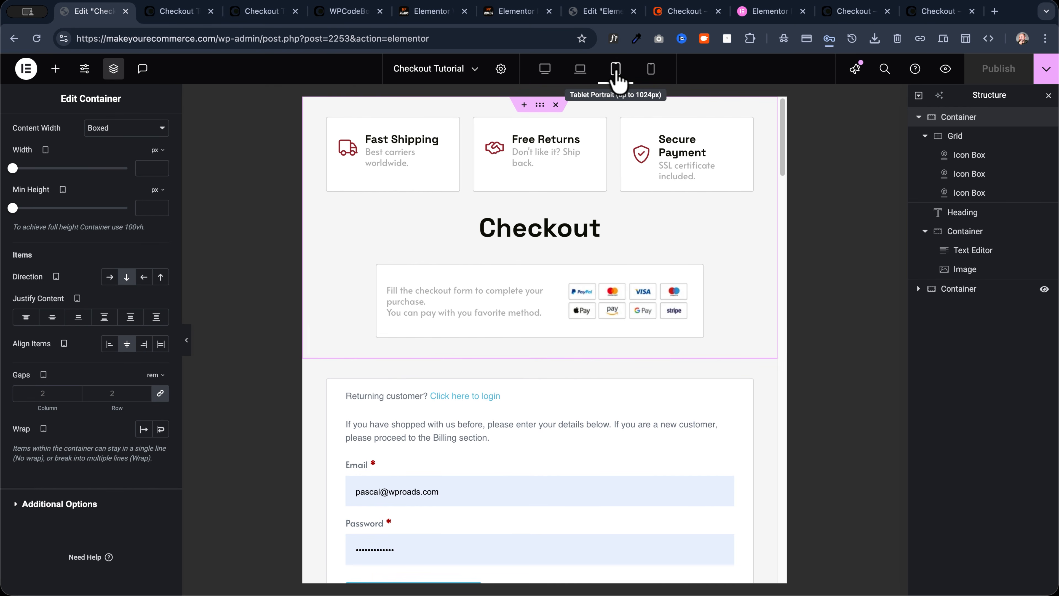
{"action": "left_click", "coordinate": [453, 125]}
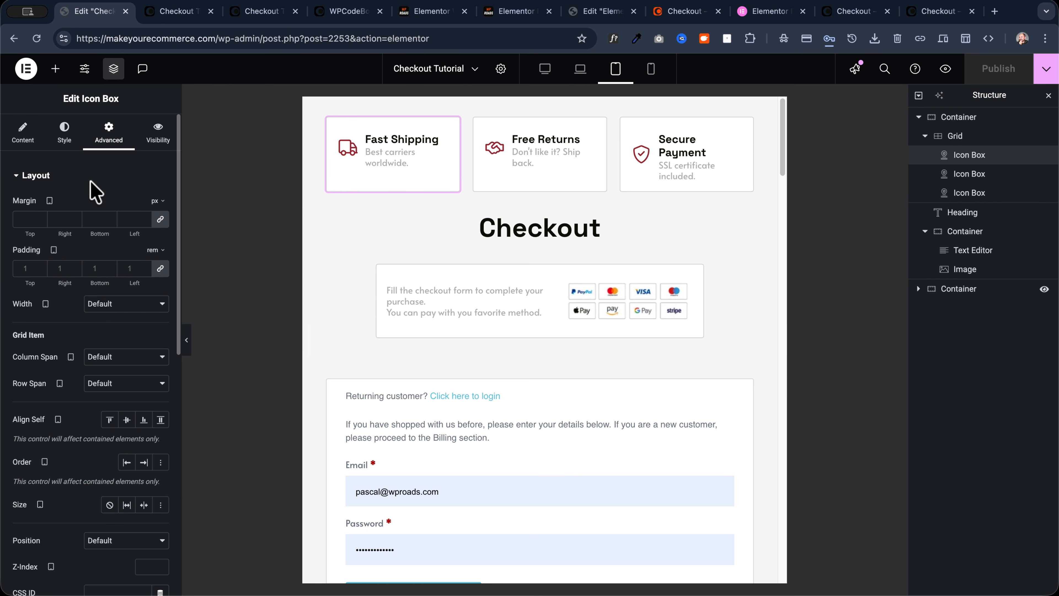
{"action": "left_click", "coordinate": [23, 134]}
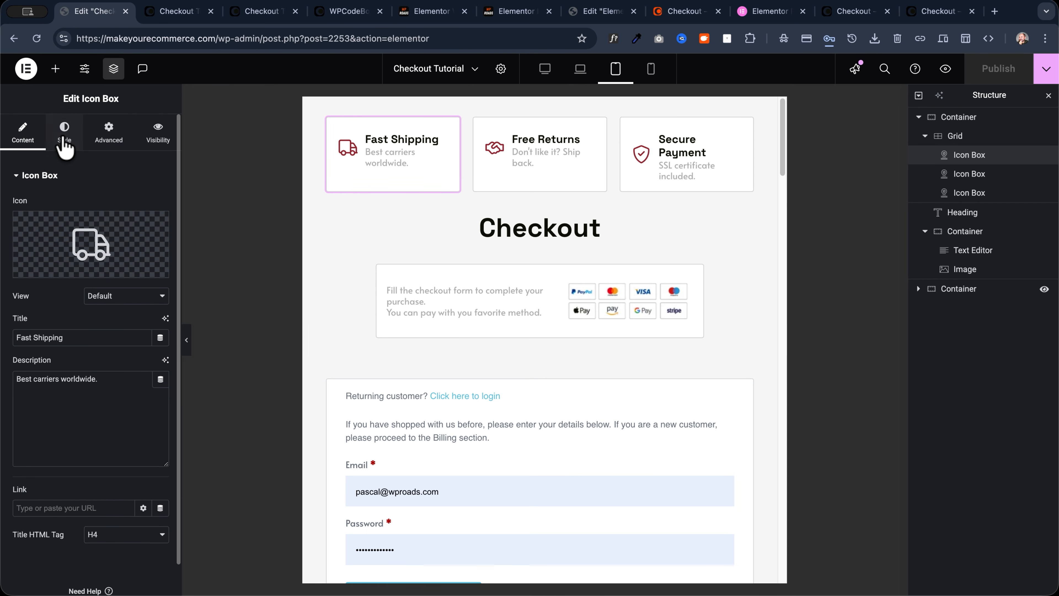
{"action": "left_click", "coordinate": [64, 140]}
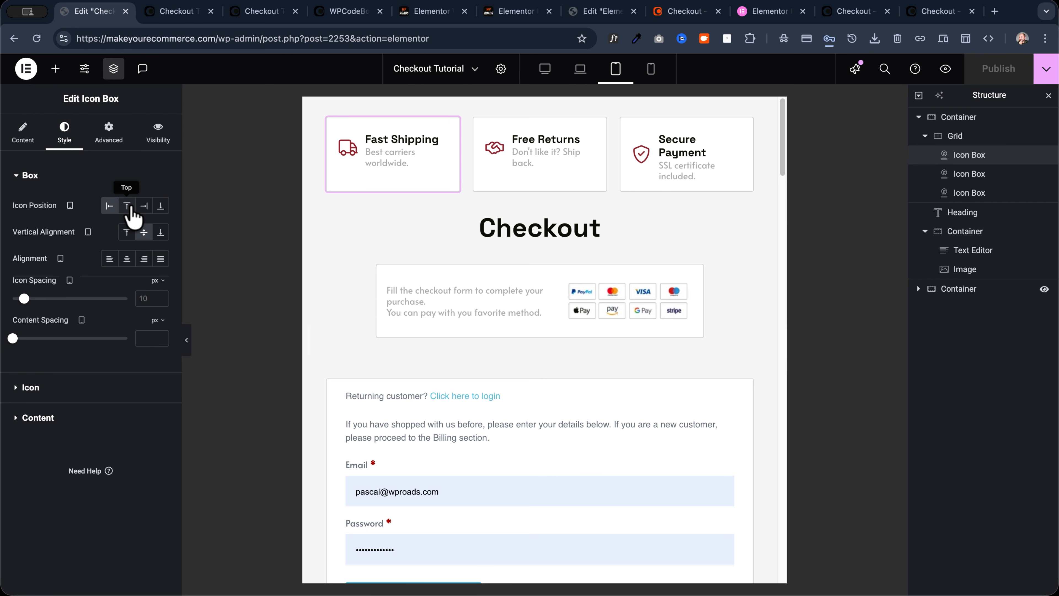
{"action": "left_click", "coordinate": [128, 206]}
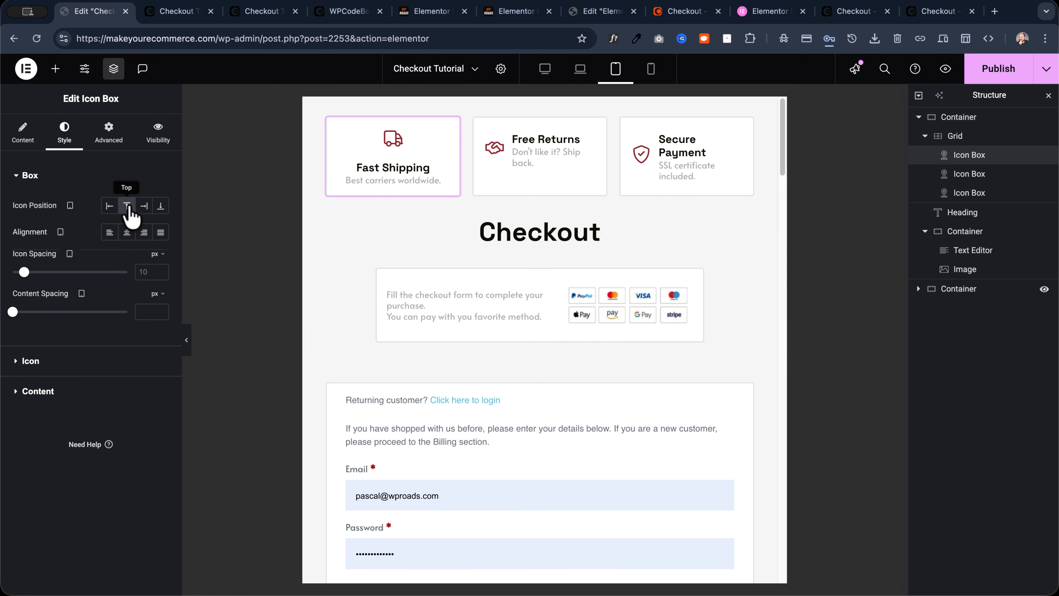
{"action": "left_click", "coordinate": [143, 270]}
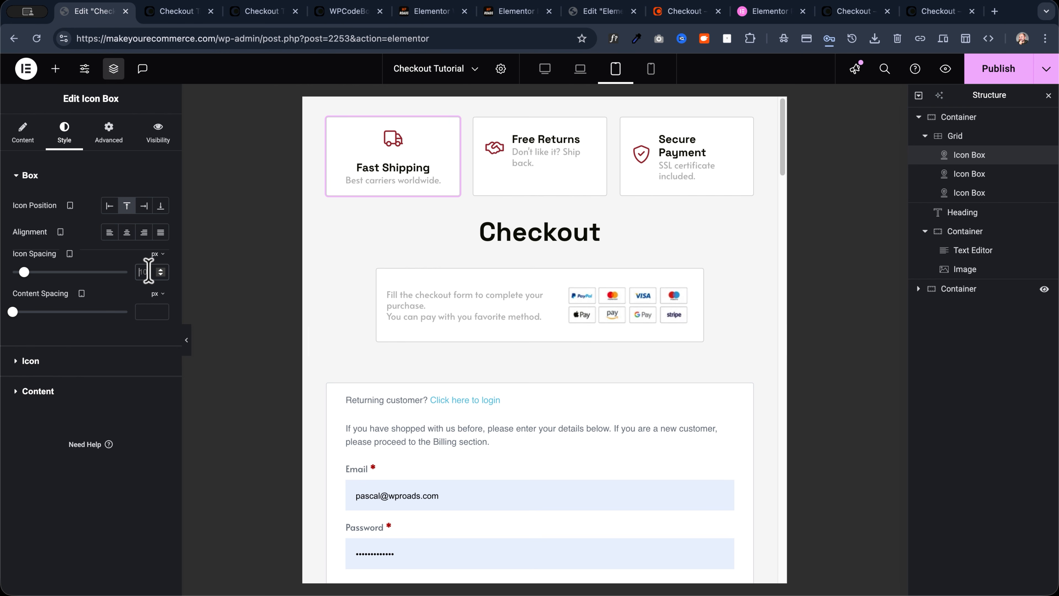
{"action": "type", "text": "0"}
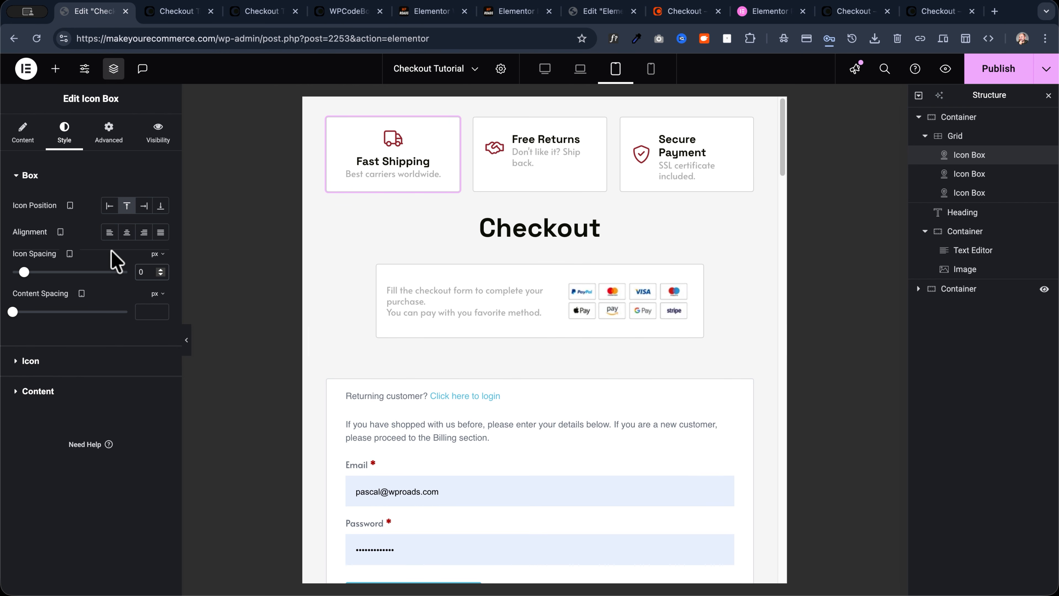
Copy the Fast Shipping badge's style onto the Free Returns and Secure Payment badges, and check the desktop layout
{"action": "right_click", "coordinate": [400, 157]}
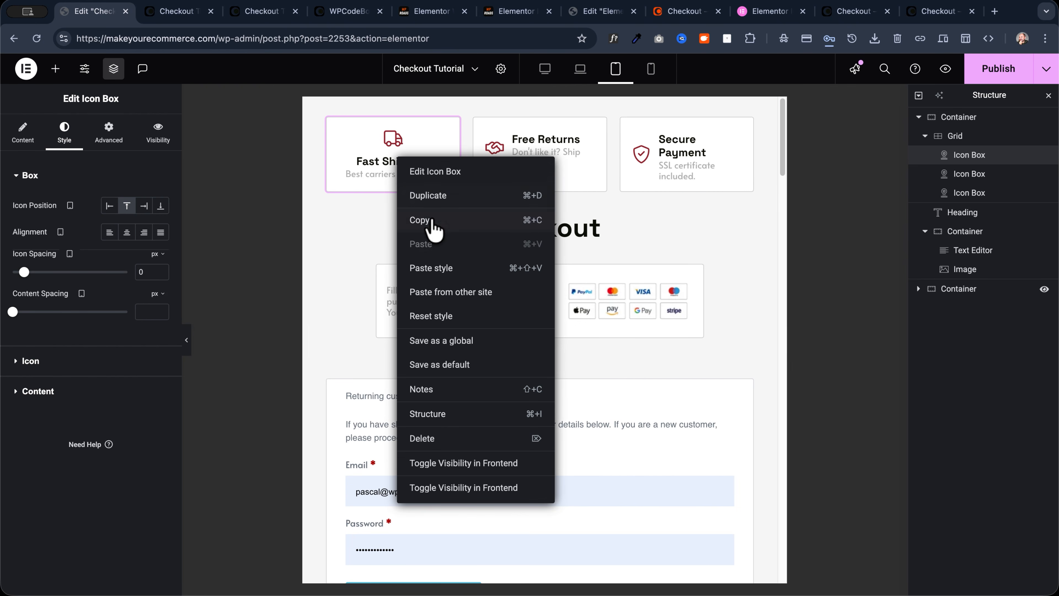
{"action": "left_click", "coordinate": [435, 224]}
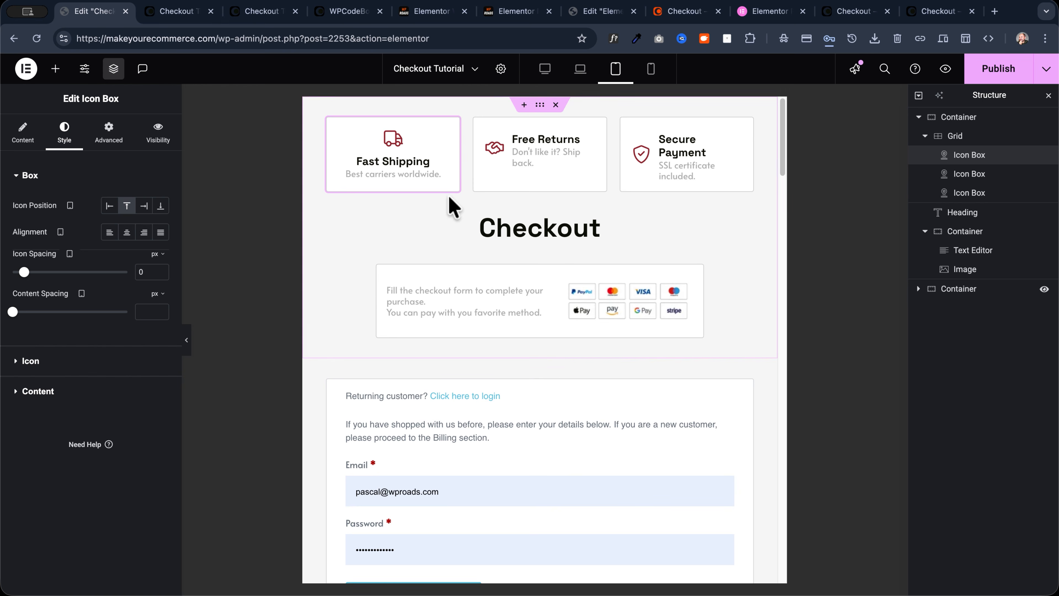
{"action": "right_click", "coordinate": [526, 145]}
{"action": "left_click", "coordinate": [573, 230]}
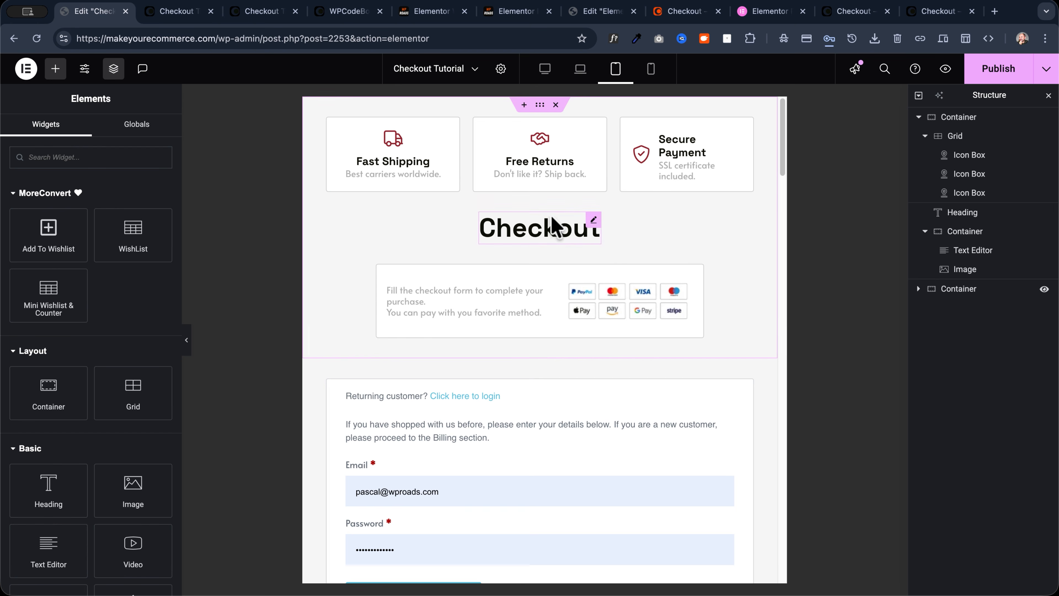
{"action": "right_click", "coordinate": [687, 164]}
{"action": "left_click", "coordinate": [710, 260]}
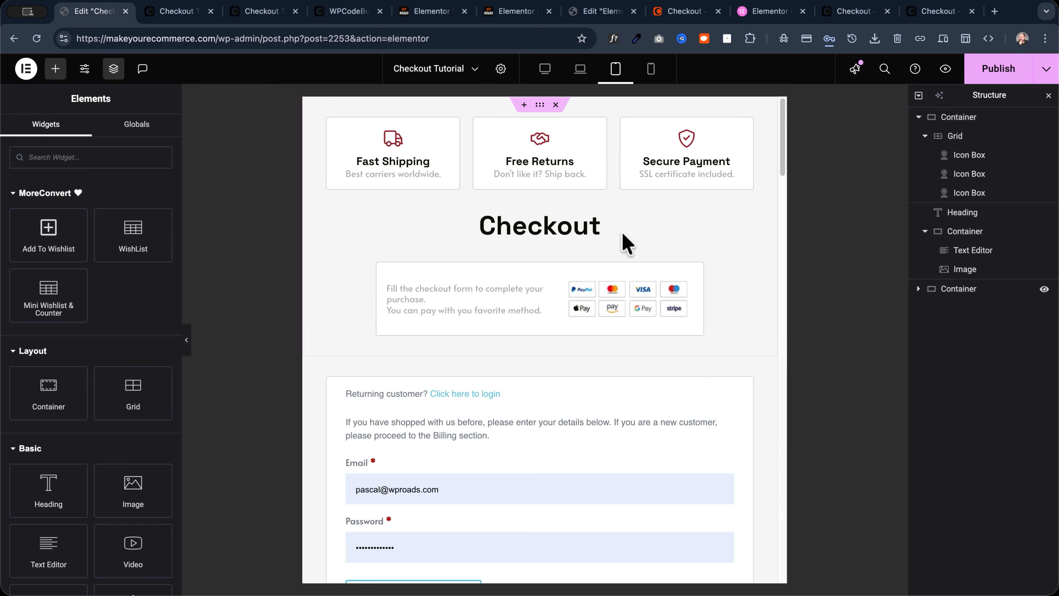
{"action": "left_click", "coordinate": [547, 72]}
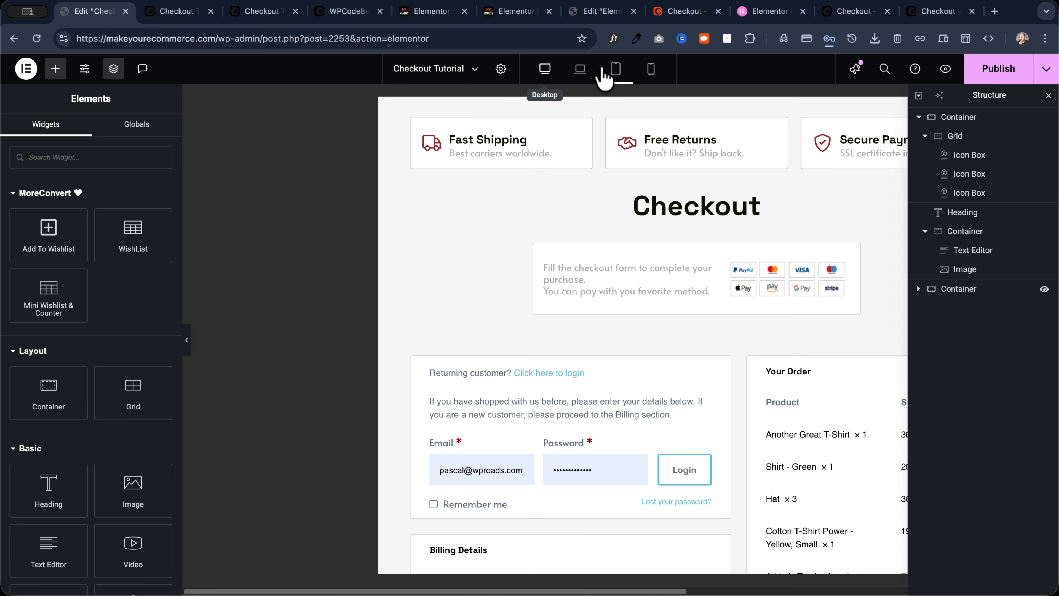
Set the payment logos image's width to 100 px in the tablet portrait view
{"action": "left_click", "coordinate": [616, 71]}
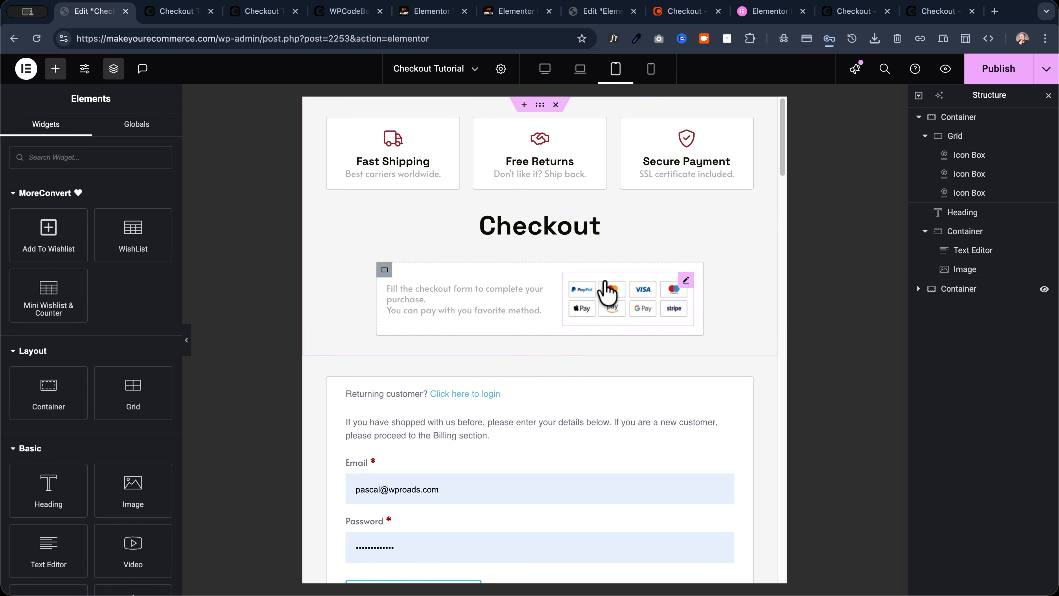
{"action": "left_click", "coordinate": [641, 303]}
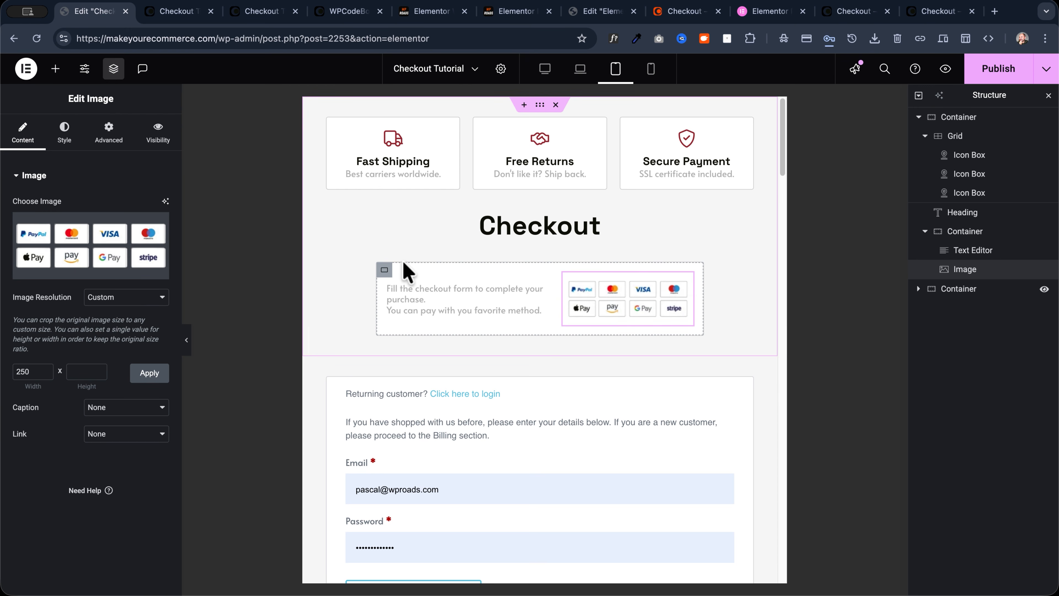
{"action": "left_click", "coordinate": [106, 142]}
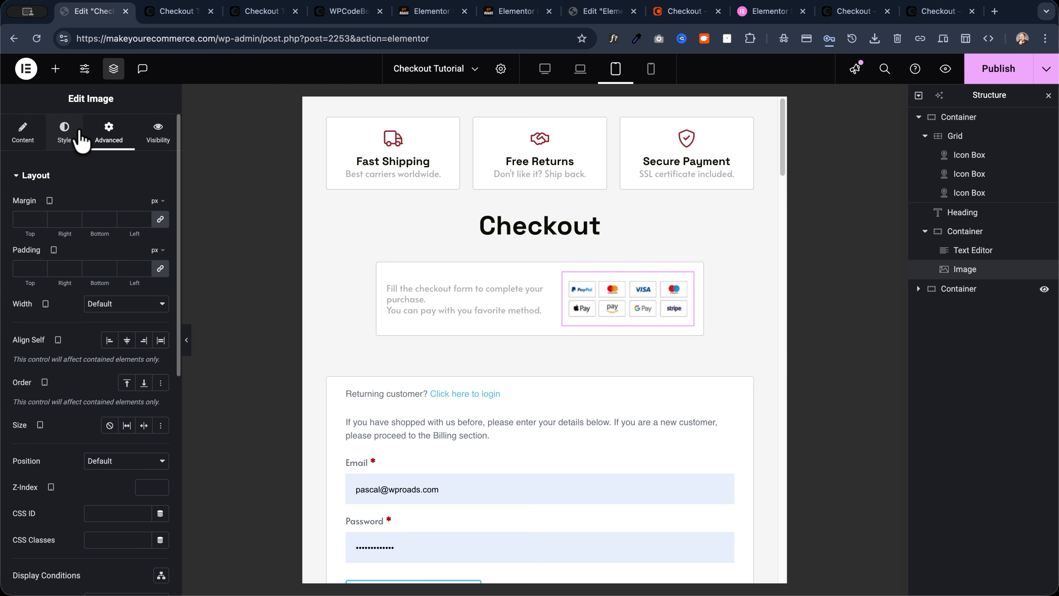
{"action": "left_click", "coordinate": [66, 137]}
{"action": "left_click", "coordinate": [156, 230]}
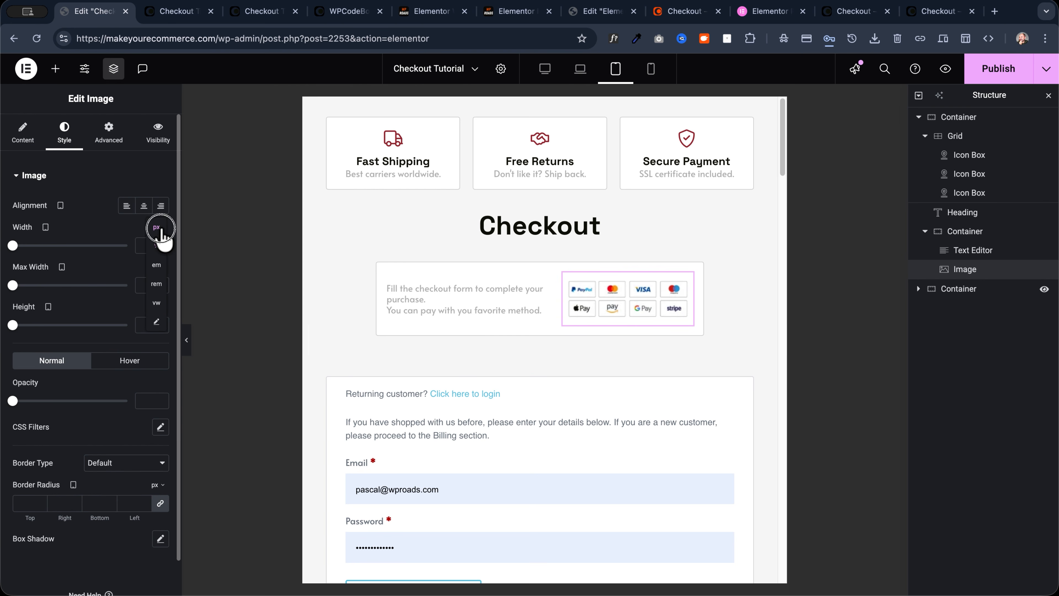
{"action": "left_click", "coordinate": [153, 253]}
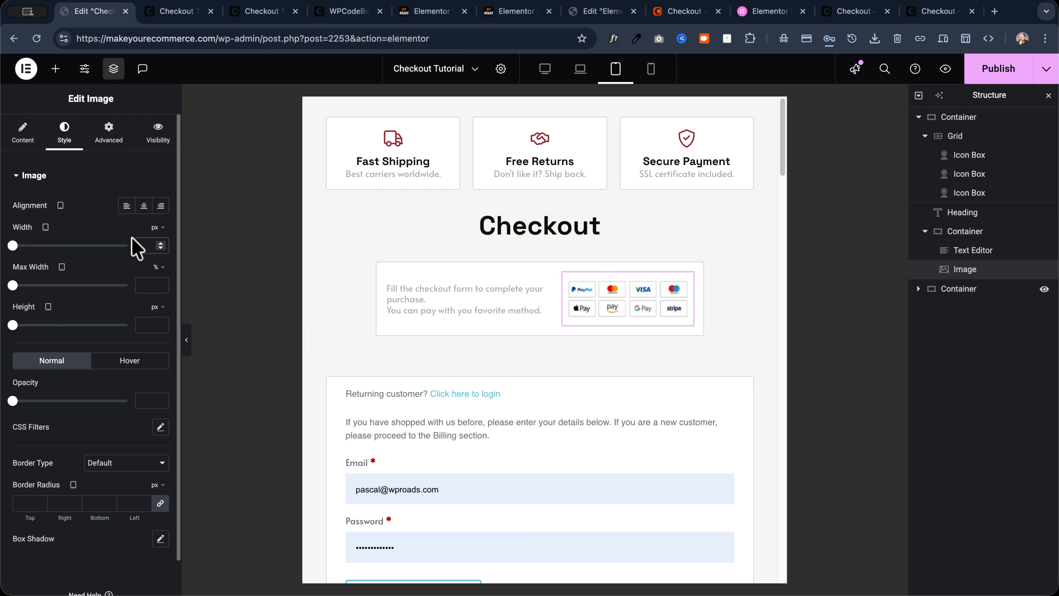
{"action": "type", "text": "200"}
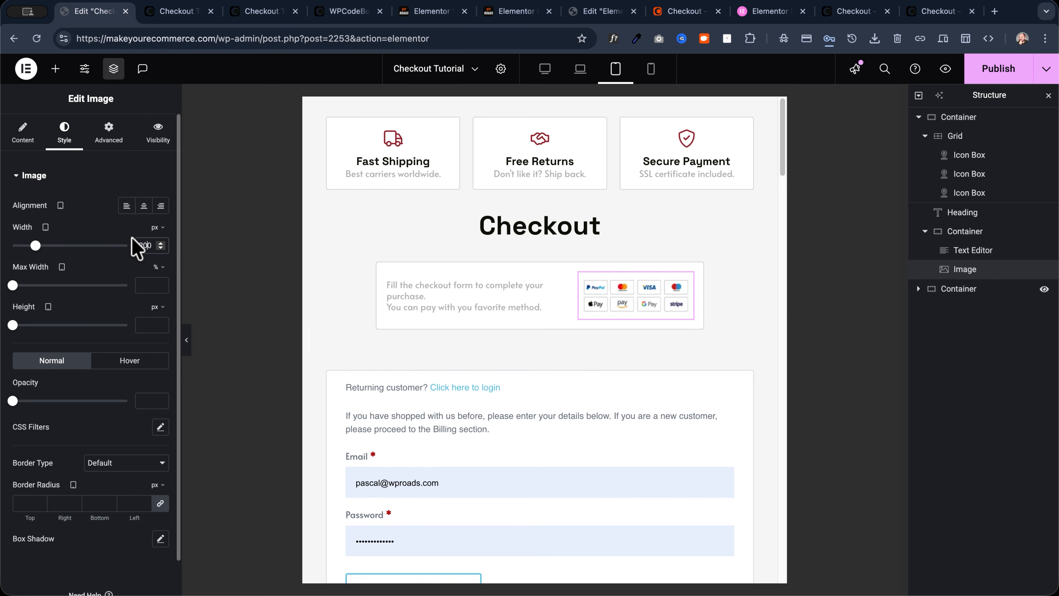
{"action": "key", "text": "BackSpace"}
{"action": "type", "text": "1"}
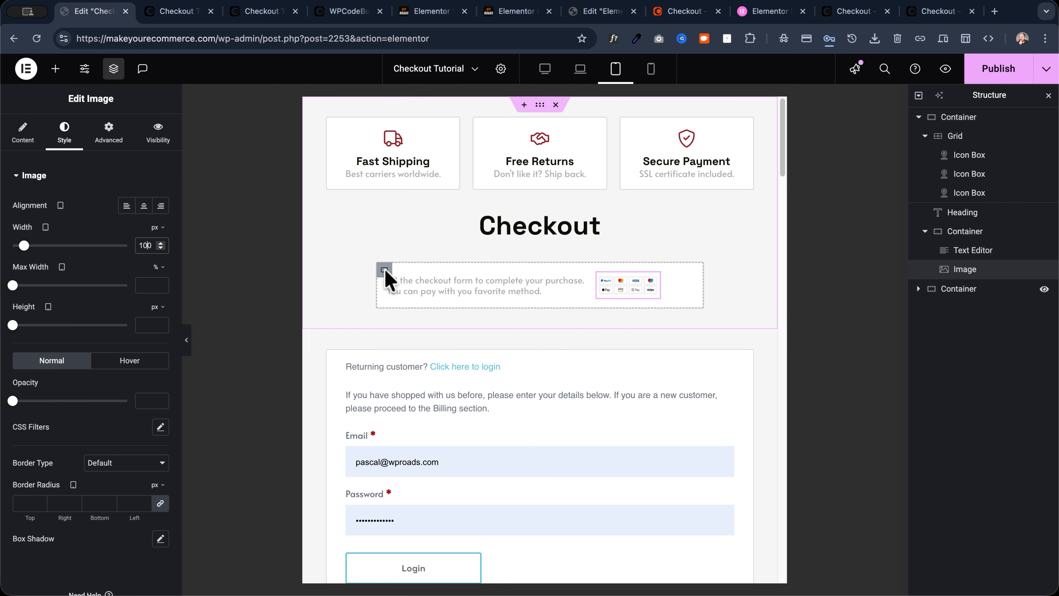
Set the payment note container's Justify Content to Space Between for tablet portrait
{"action": "left_click", "coordinate": [384, 270]}
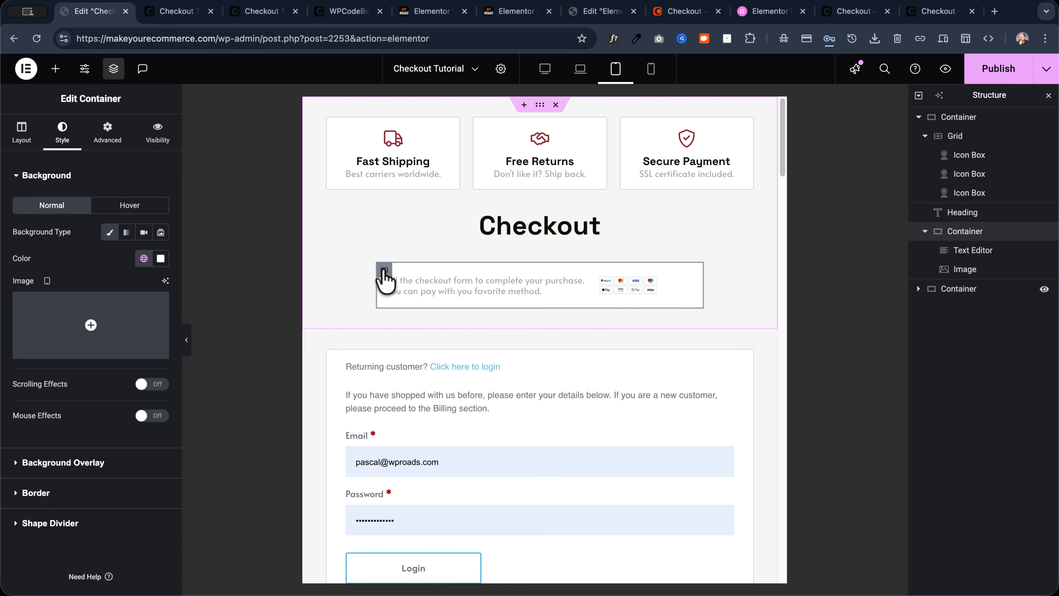
{"action": "left_click", "coordinate": [21, 136]}
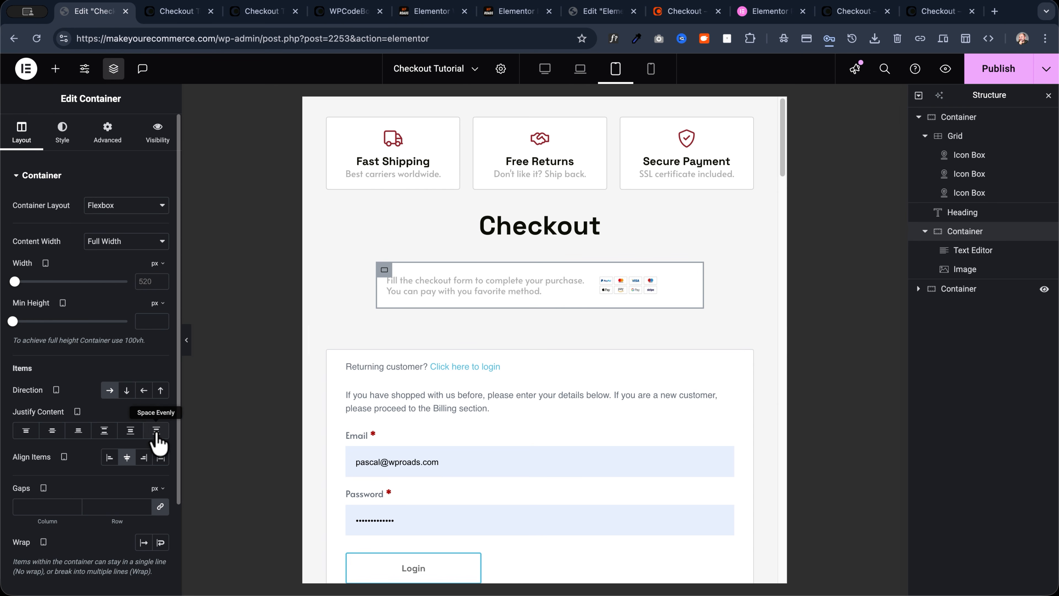
{"action": "left_click", "coordinate": [103, 430]}
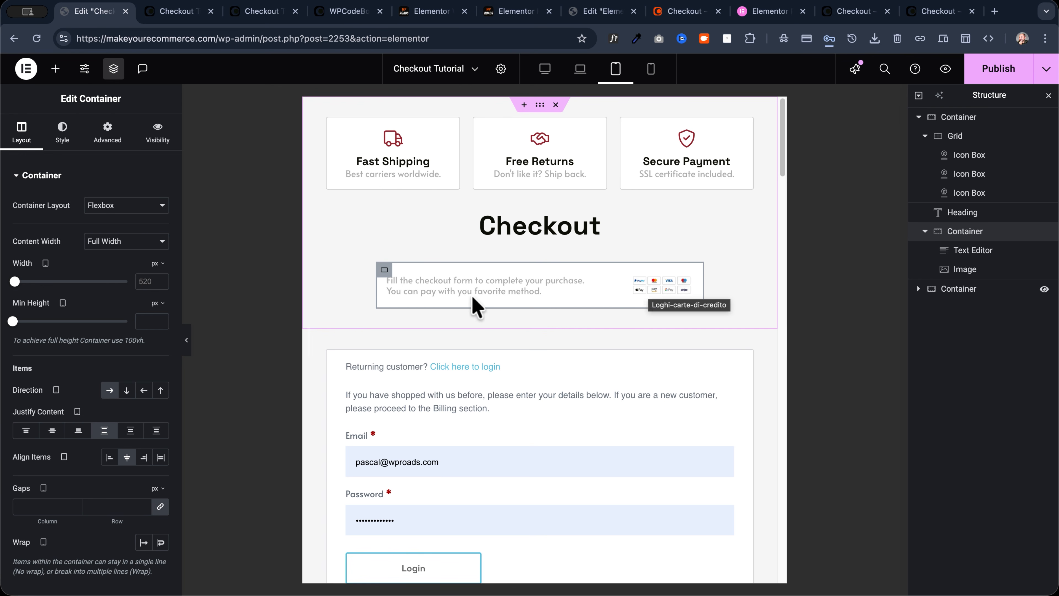
Set the payment logos image's width to 170 px in the desktop view
{"action": "left_click", "coordinate": [545, 70]}
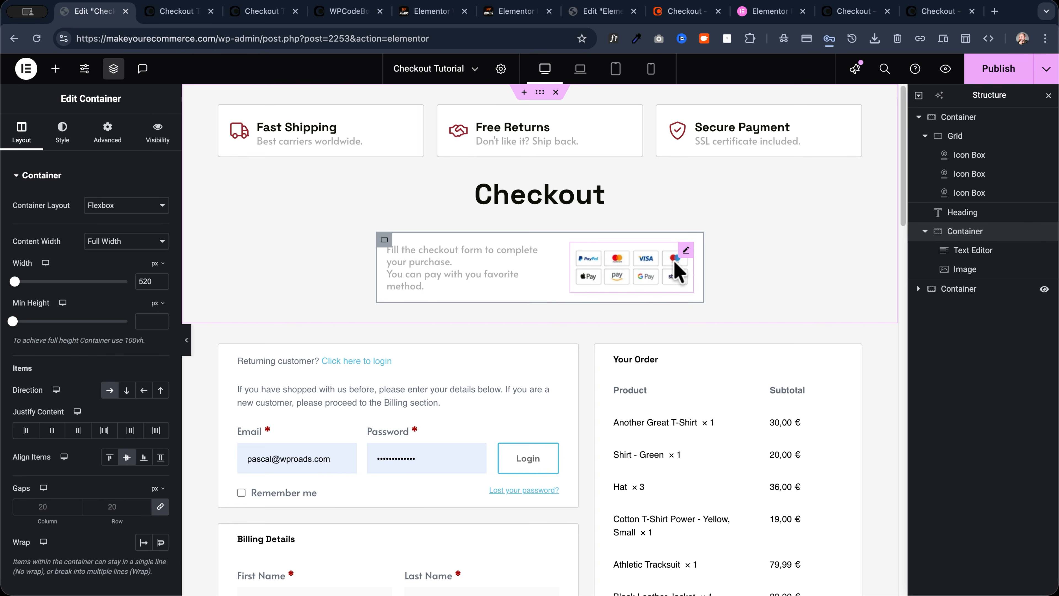
{"action": "left_click", "coordinate": [686, 250]}
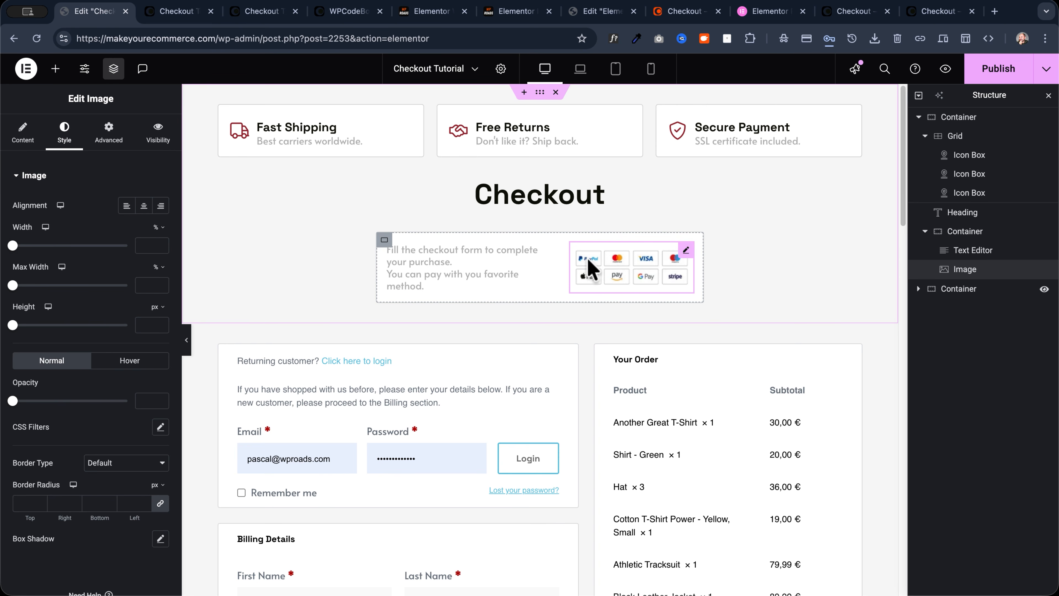
{"action": "left_click", "coordinate": [157, 228]}
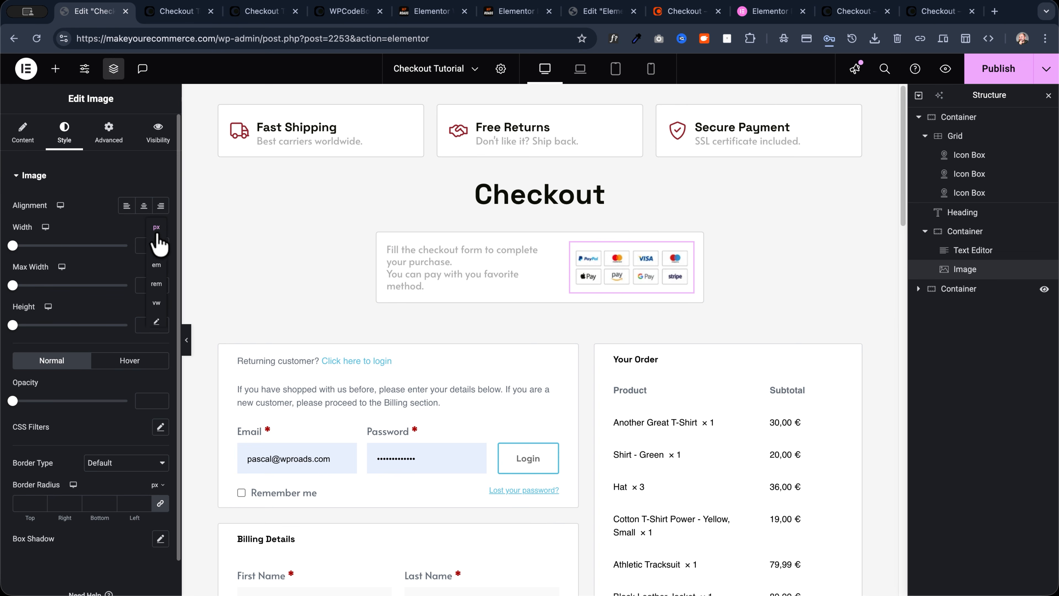
{"action": "left_click", "coordinate": [157, 227]}
{"action": "left_click", "coordinate": [145, 246]}
{"action": "type", "text": "200"}
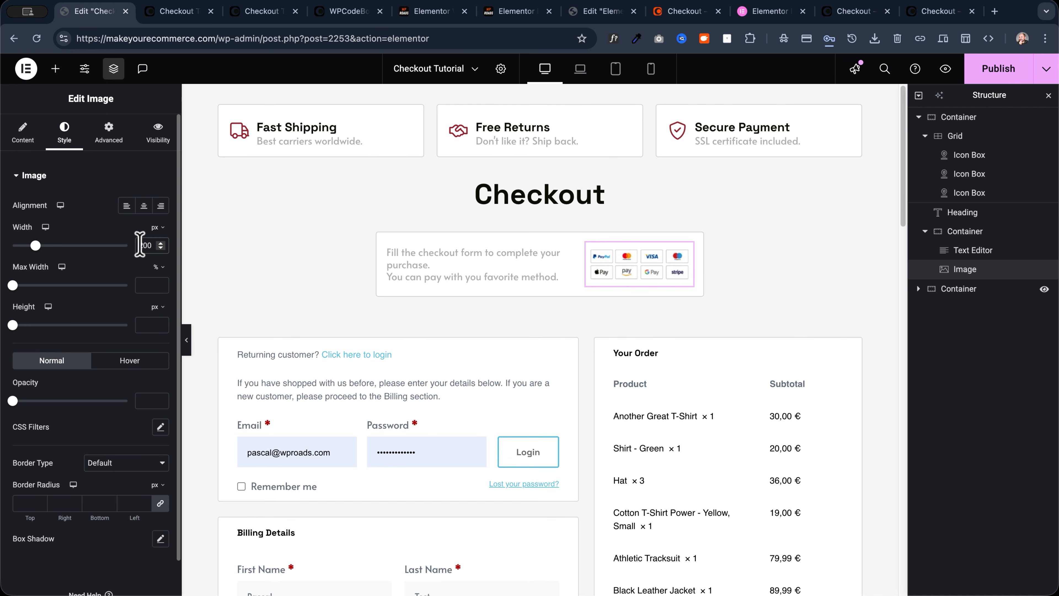
{"action": "type", "text": "179"}
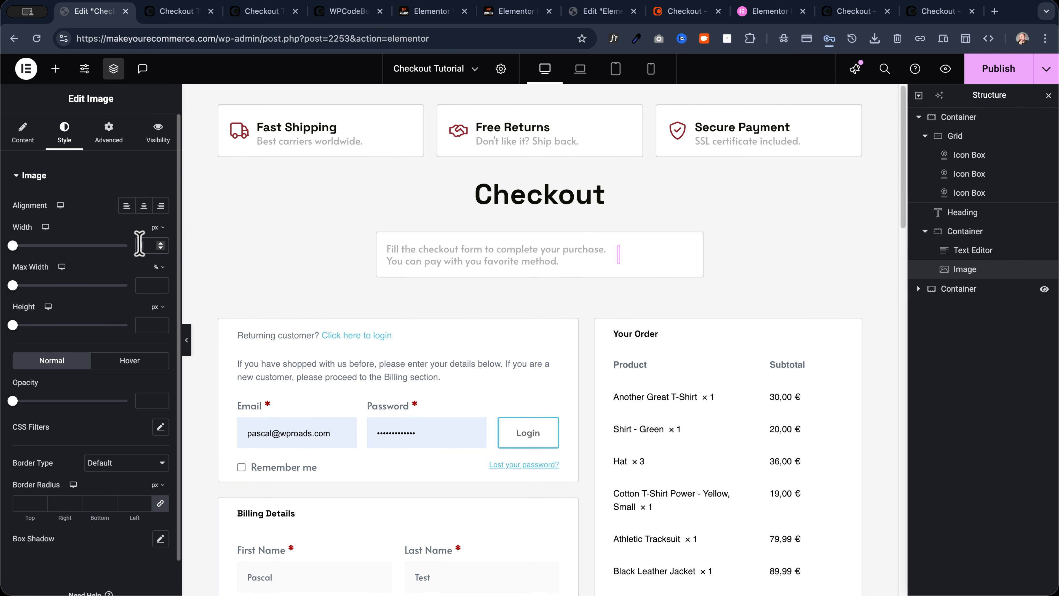
{"action": "key", "text": "BackSpace"}
{"action": "type", "text": "0"}
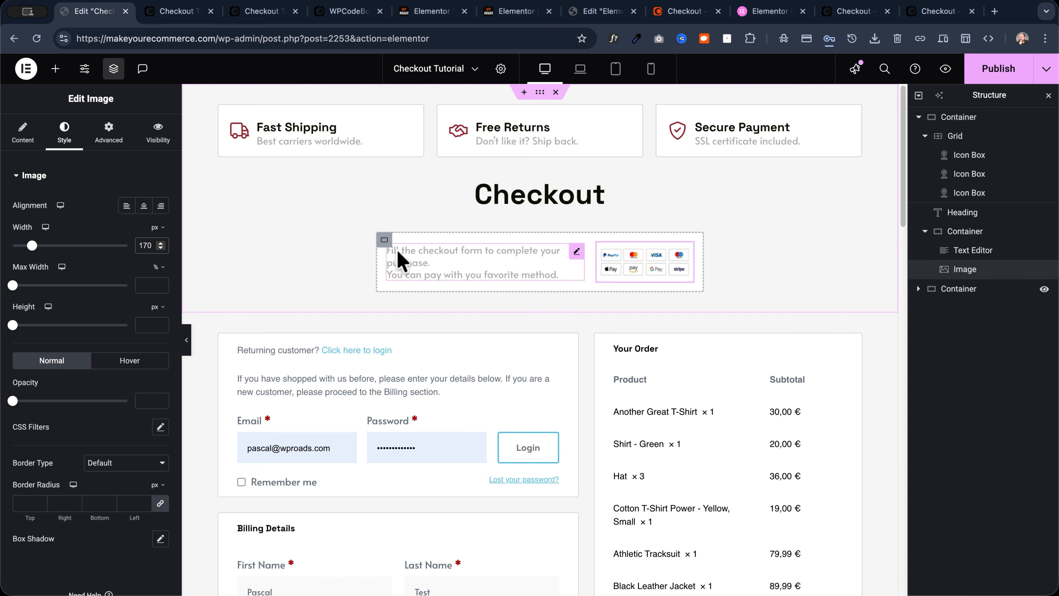
Justify the note container's content with Space Between in the desktop view and reduce the payment logos' width further
{"action": "left_click", "coordinate": [416, 250]}
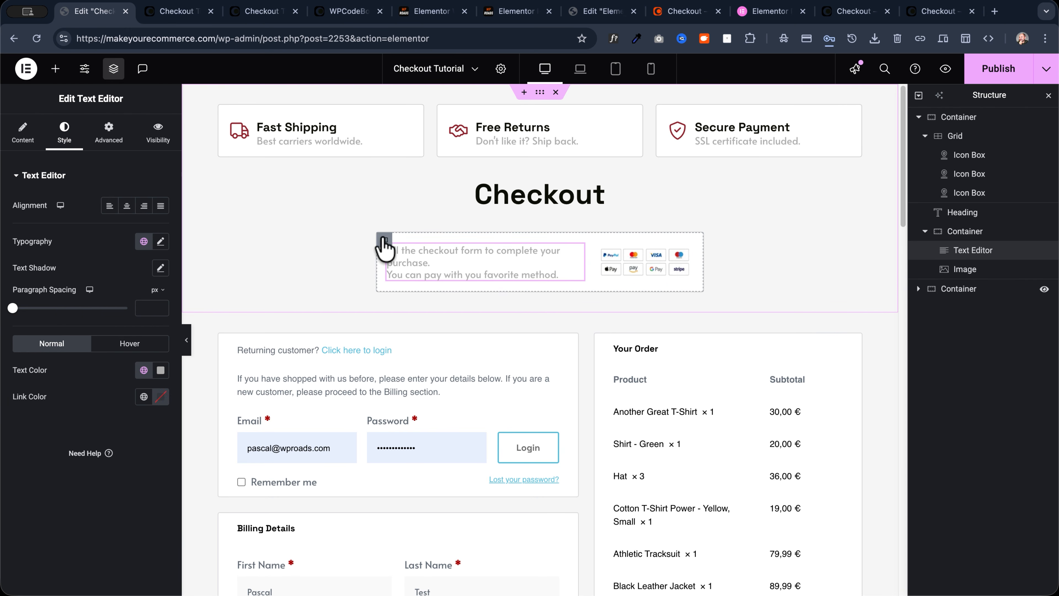
{"action": "left_click", "coordinate": [384, 240]}
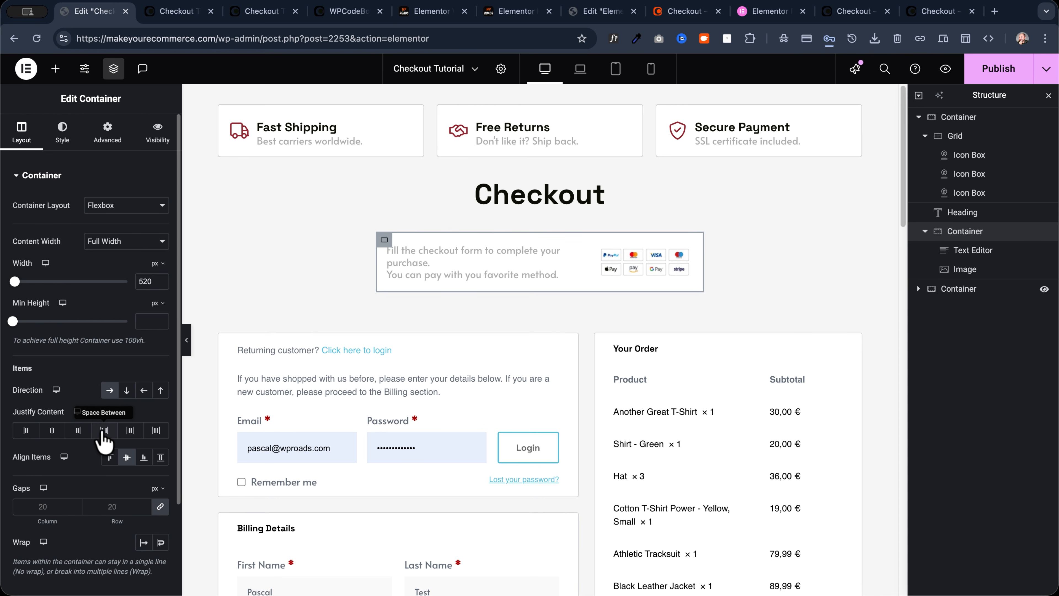
{"action": "left_click", "coordinate": [484, 275]}
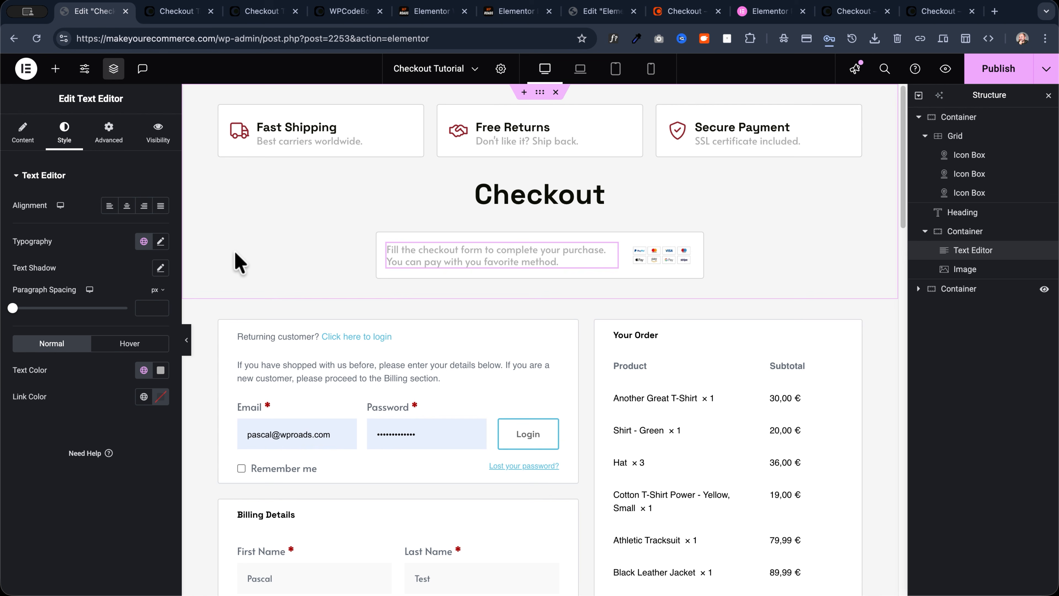
Publish the page, check the payment note in the Checkout preview tab, and return to the editor
{"action": "left_click", "coordinate": [1003, 70]}
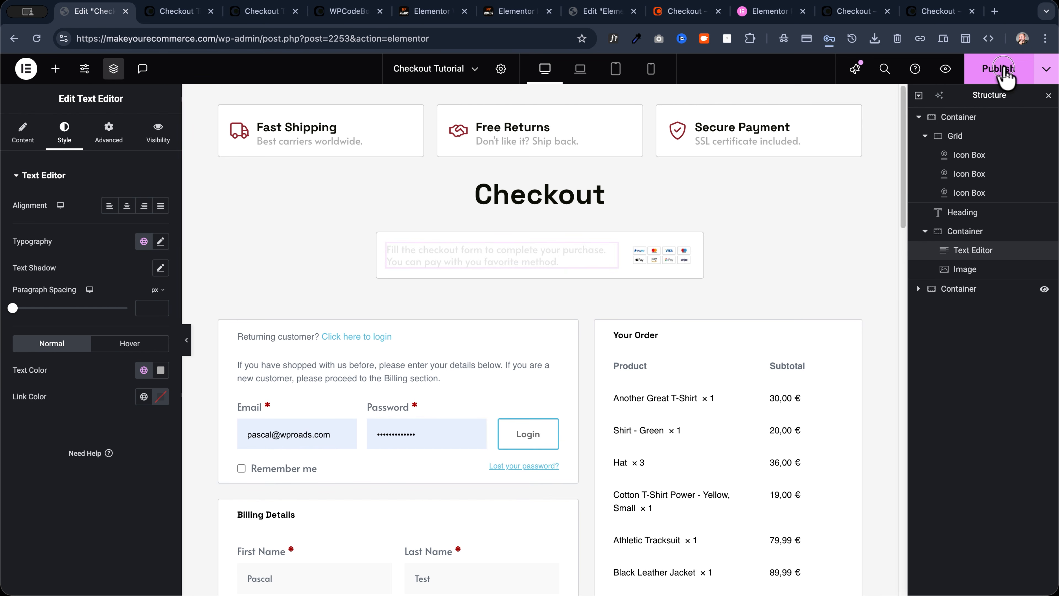
{"action": "left_click", "coordinate": [190, 12]}
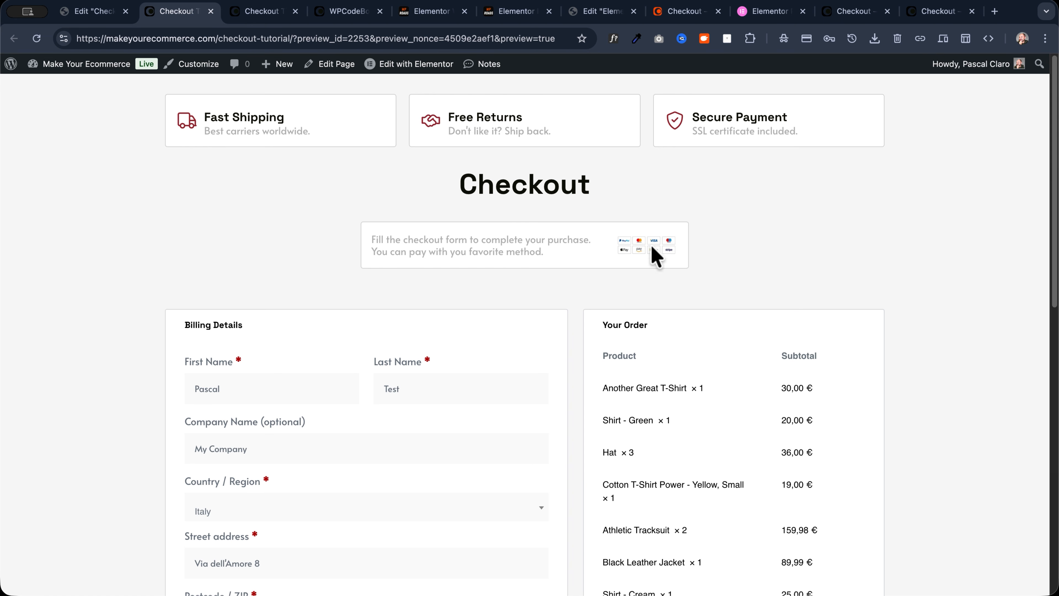
{"action": "left_click", "coordinate": [79, 13]}
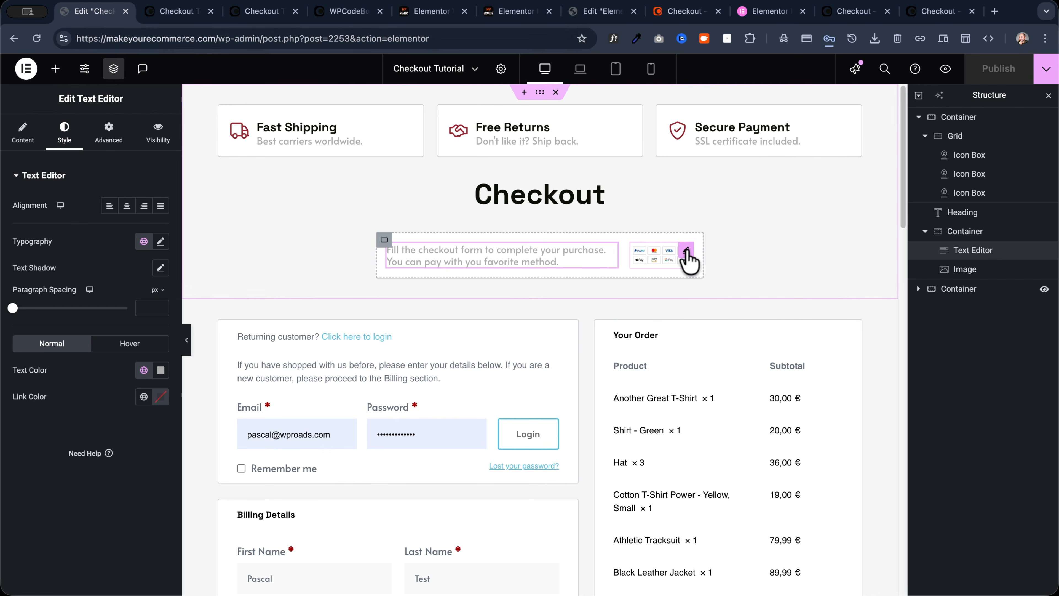
Set the payment logos image's desktop width to 220 px and publish the page to check it in the Checkout preview tab
{"action": "left_click", "coordinate": [686, 259]}
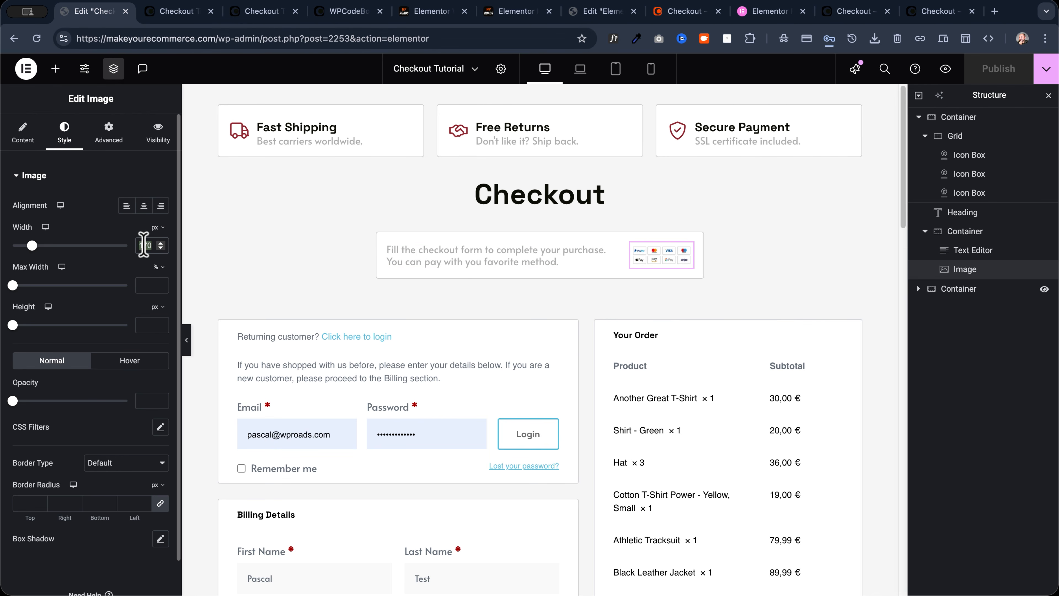
{"action": "type", "text": "220"}
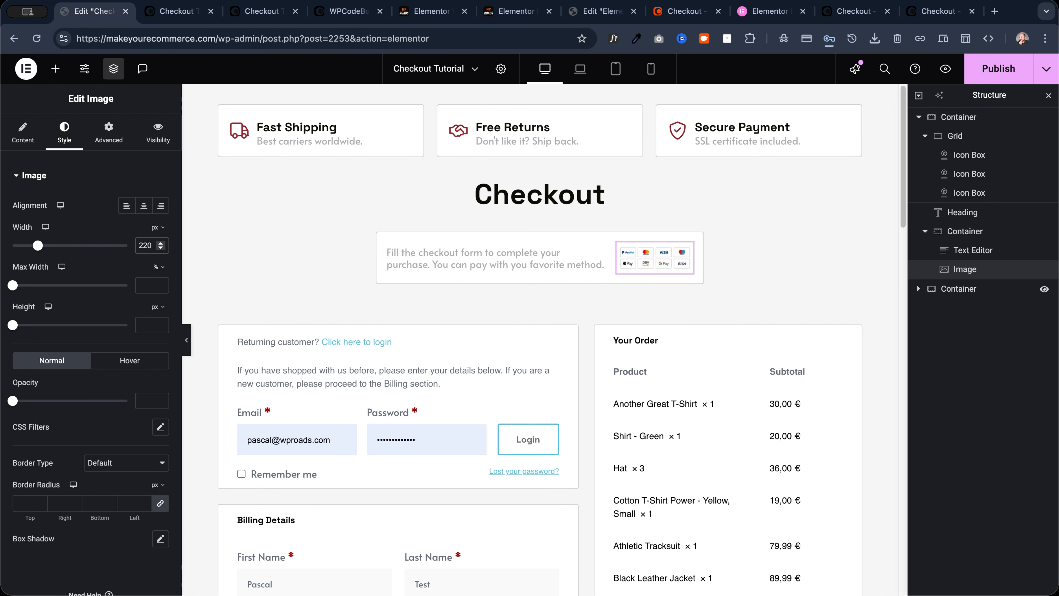
{"action": "left_click", "coordinate": [995, 73]}
{"action": "left_click", "coordinate": [191, 12]}
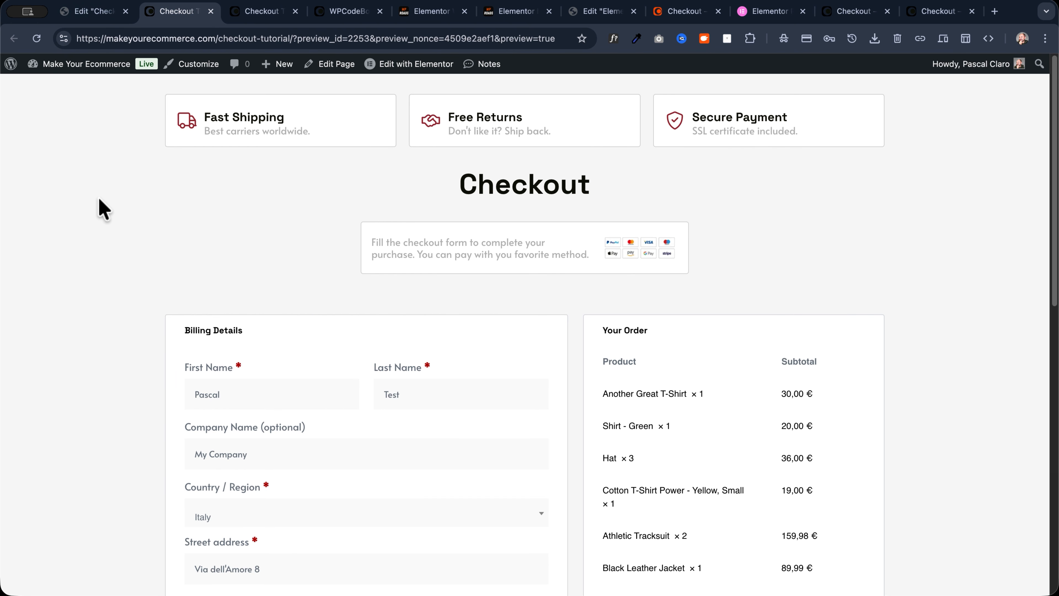
{"action": "left_click", "coordinate": [96, 12]}
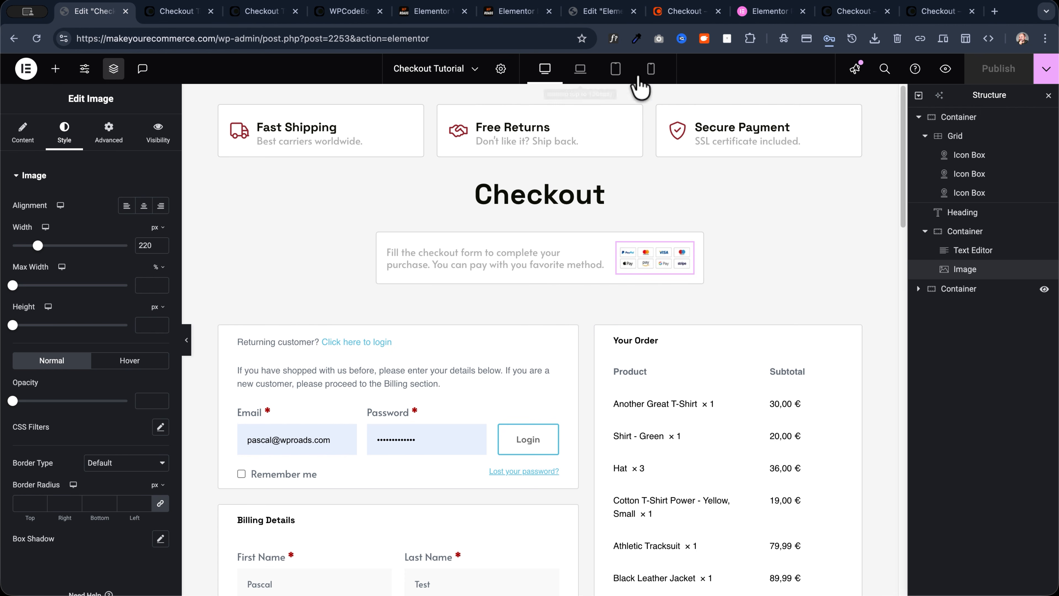
In the mobile portrait view, set the Fast Shipping badge's icon position to Left with 10 px icon spacing
{"action": "left_click", "coordinate": [653, 72]}
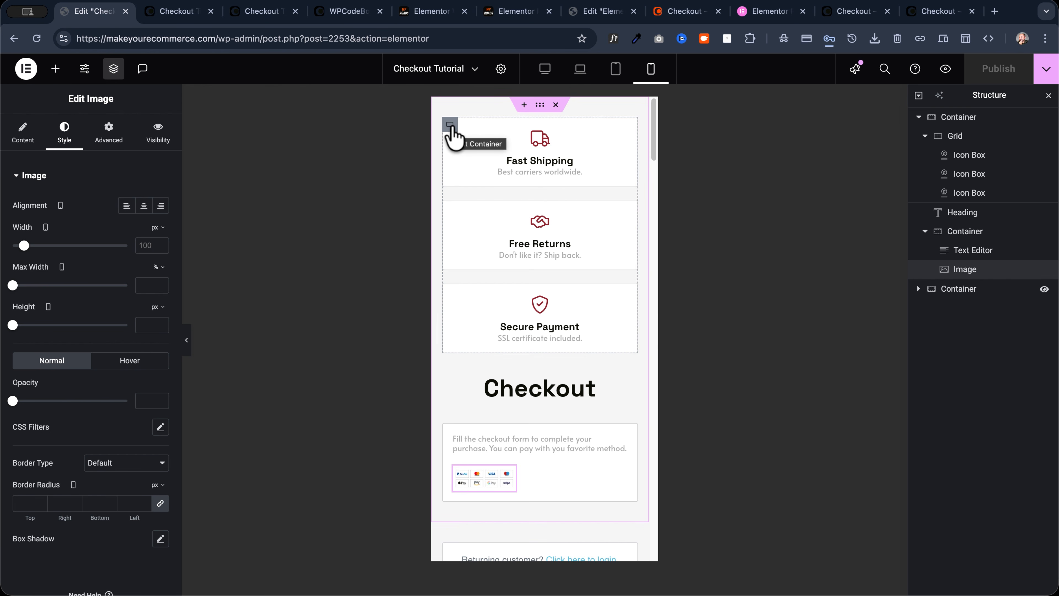
{"action": "left_click", "coordinate": [492, 140]}
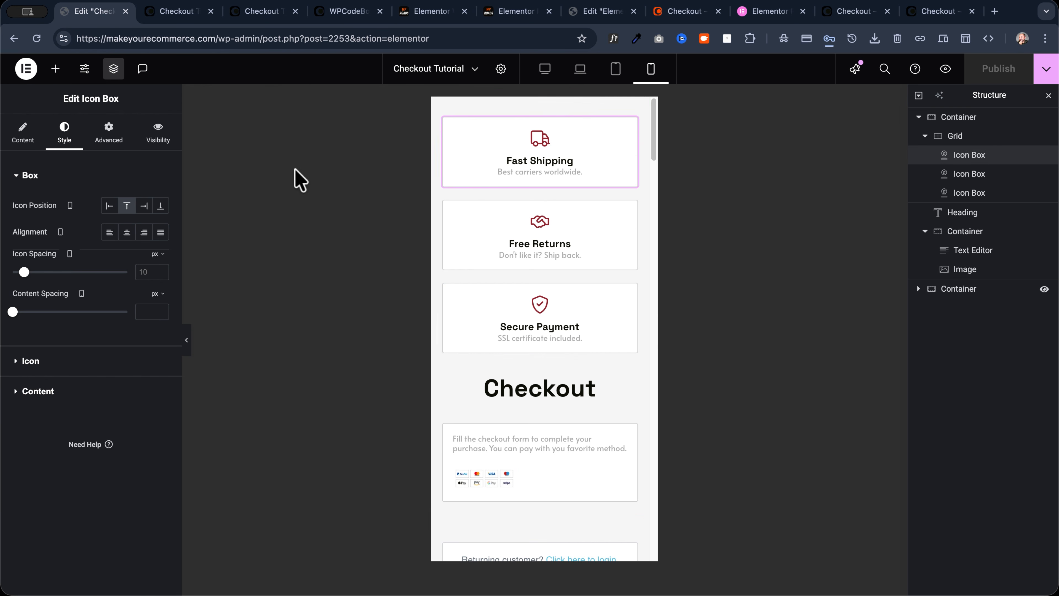
{"action": "left_click", "coordinate": [109, 206]}
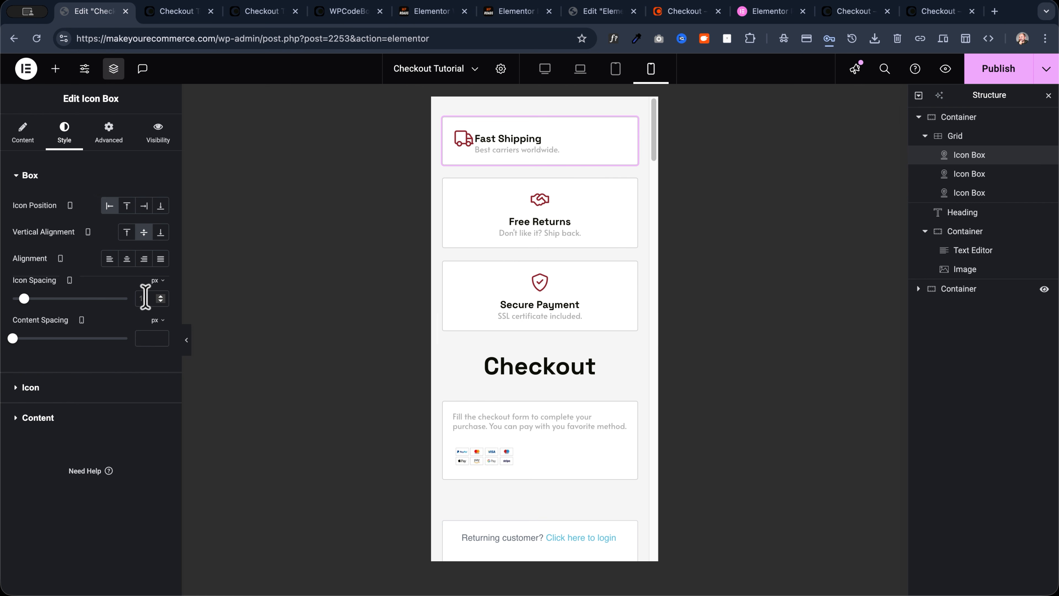
{"action": "left_click", "coordinate": [167, 293]}
{"action": "type", "text": "5"}
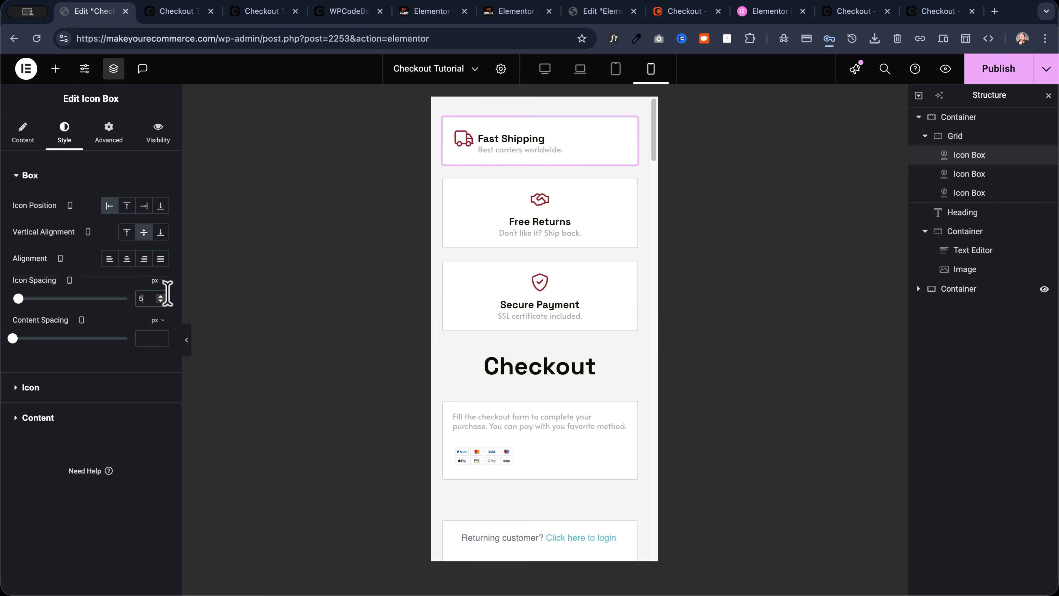
{"action": "left_click_drag", "start_coordinate": [165, 298], "coordinate": [130, 307]}
{"action": "type", "text": "10"}
Try to copy the Fast Shipping badge's style onto the Free Returns badge
{"action": "right_click", "coordinate": [517, 143]}
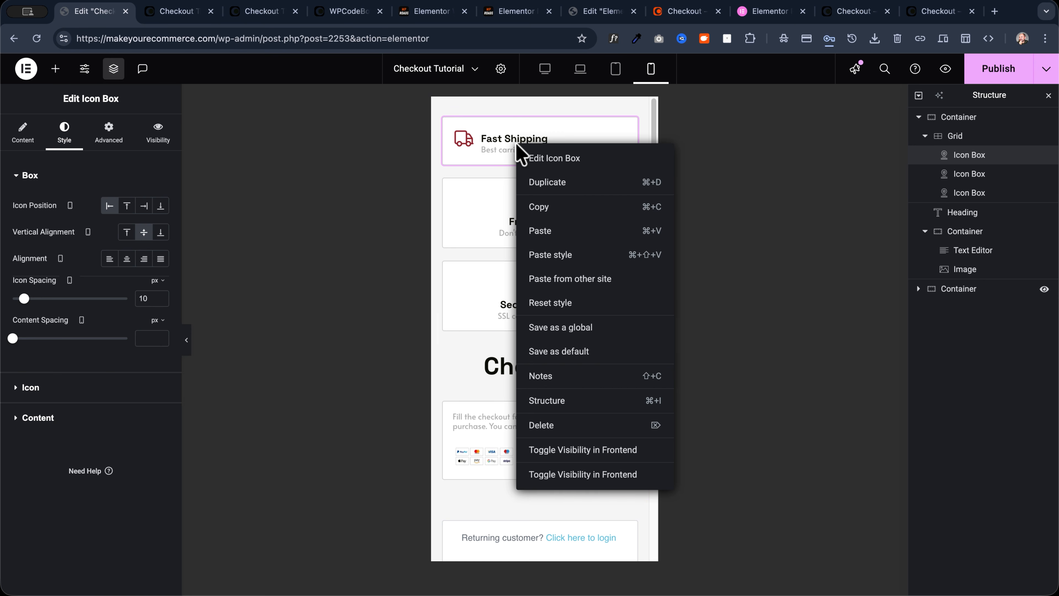
{"action": "left_click", "coordinate": [542, 206]}
{"action": "right_click", "coordinate": [503, 216]}
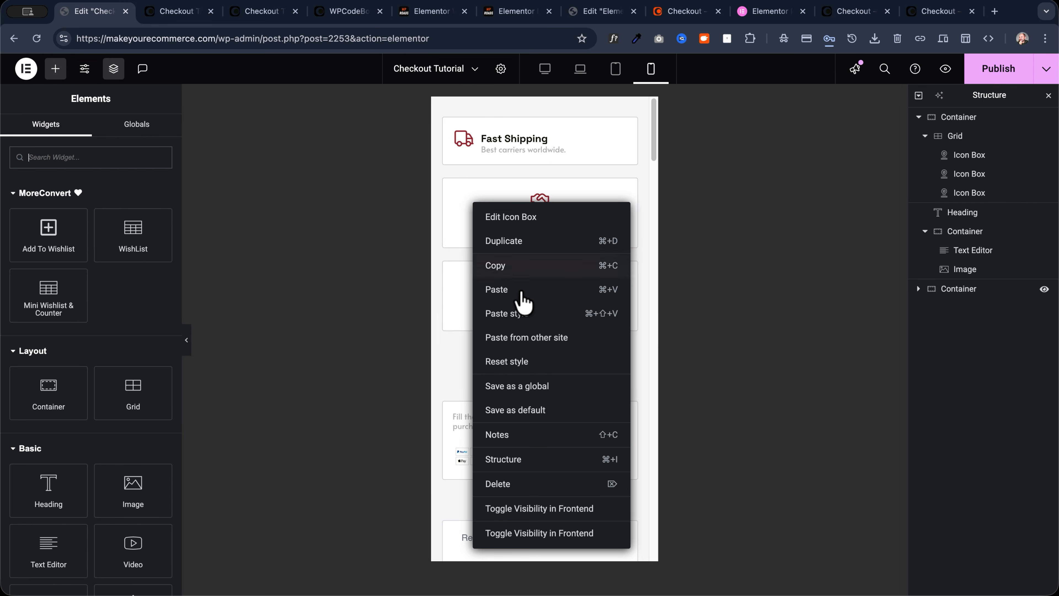
{"action": "left_click", "coordinate": [521, 309]}
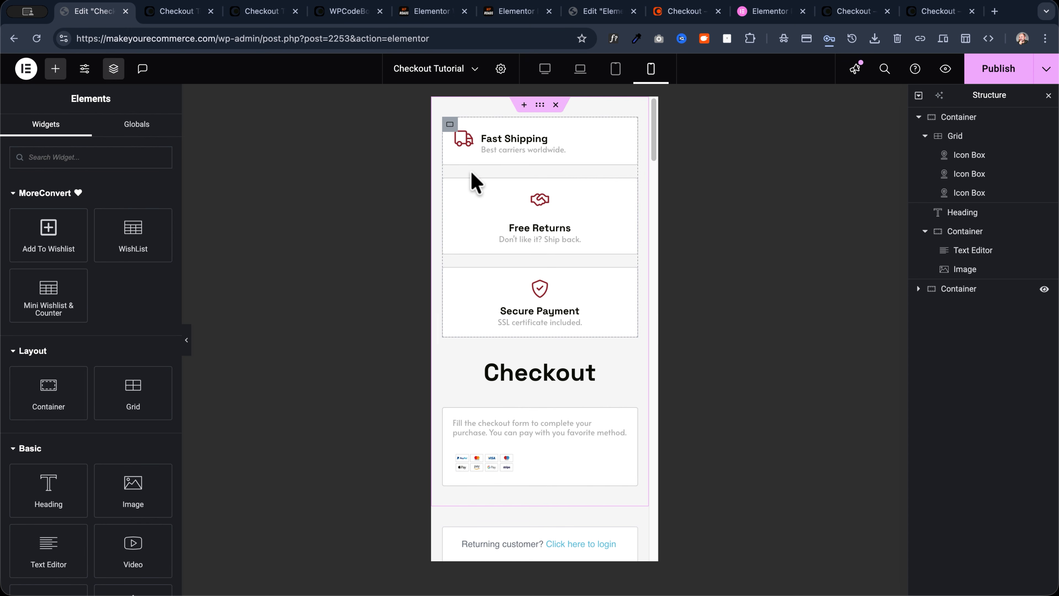
{"action": "right_click", "coordinate": [507, 141]}
{"action": "left_click", "coordinate": [538, 203]}
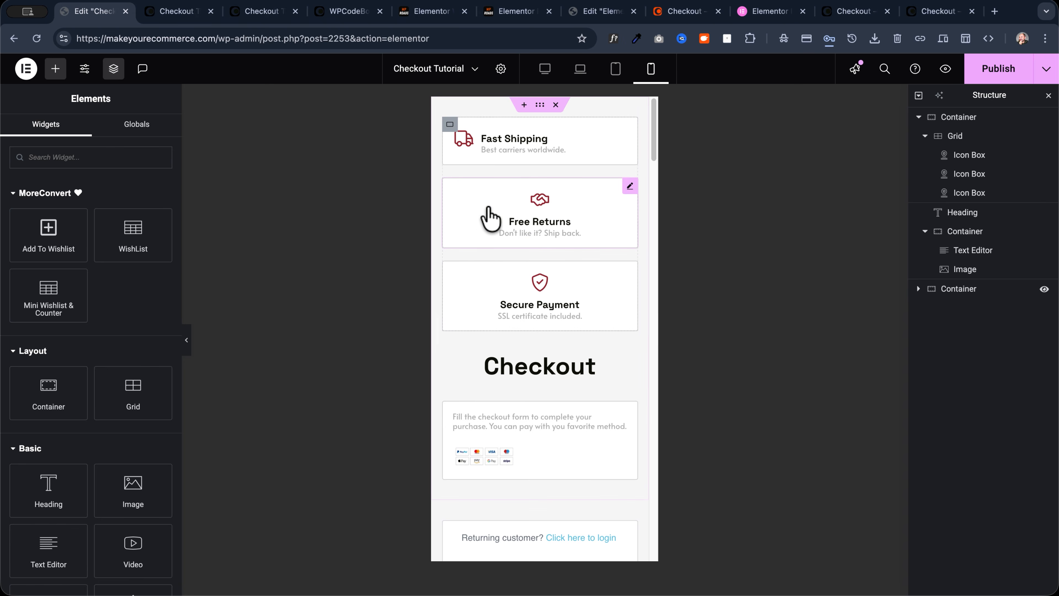
{"action": "right_click", "coordinate": [476, 205]}
{"action": "left_click", "coordinate": [518, 316]}
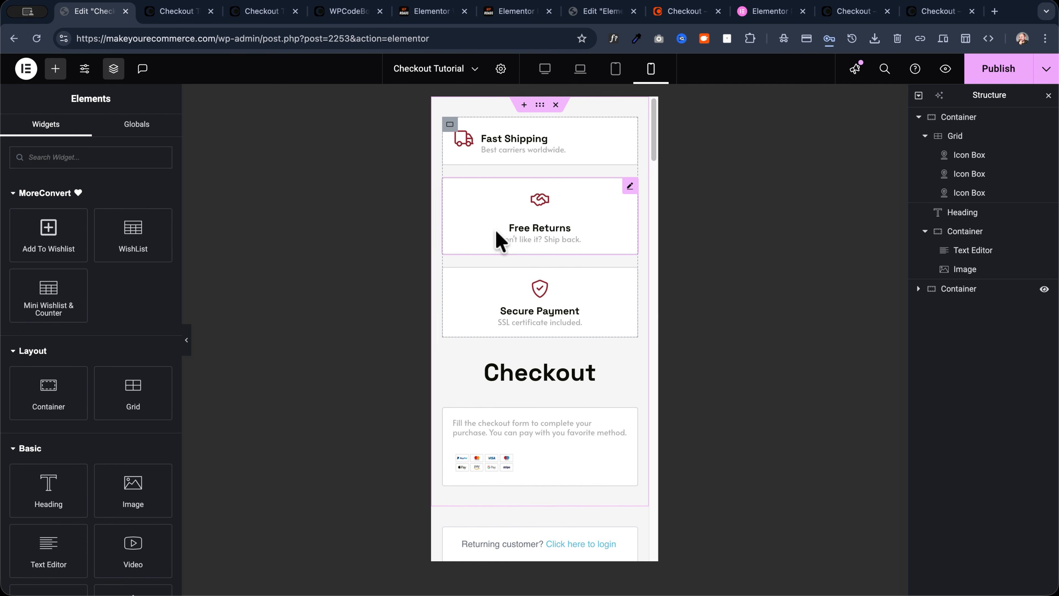
Set the Free Returns badge's mobile icon position to Left with 10 px icon spacing
{"action": "left_click", "coordinate": [479, 217]}
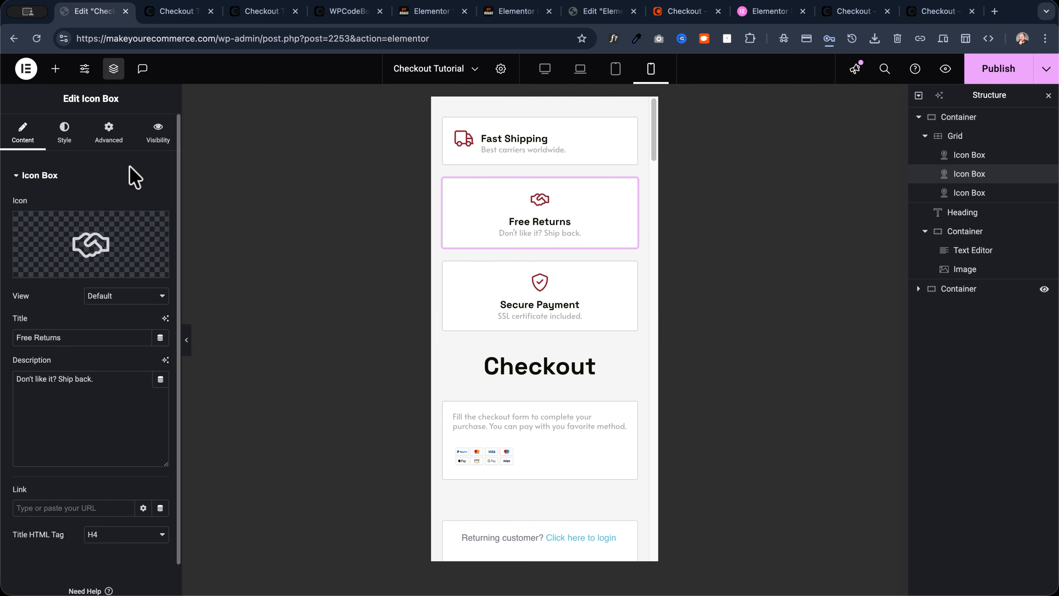
{"action": "left_click", "coordinate": [64, 132]}
{"action": "left_click", "coordinate": [109, 206]}
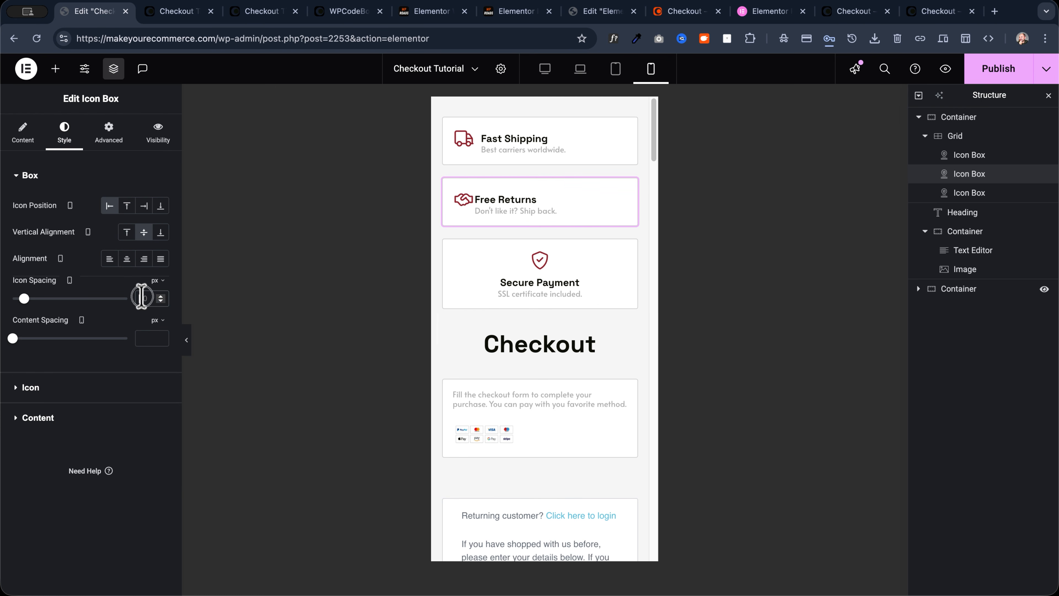
{"action": "type", "text": "10"}
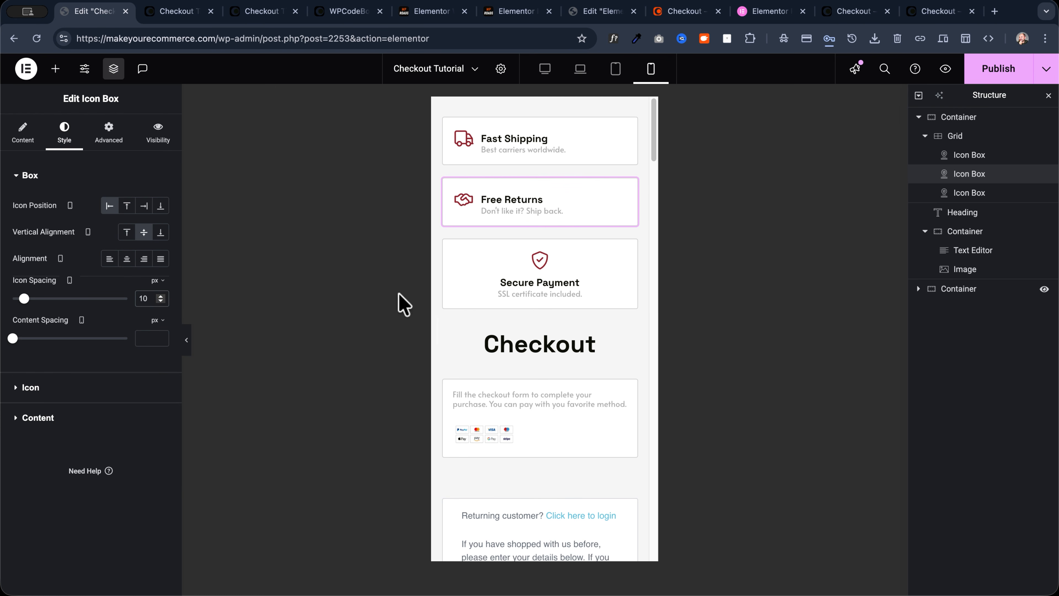
Set the Secure Payment badge's mobile icon spacing to 10 px and its icon position to Left
{"action": "left_click", "coordinate": [473, 272]}
{"action": "left_click", "coordinate": [75, 140]}
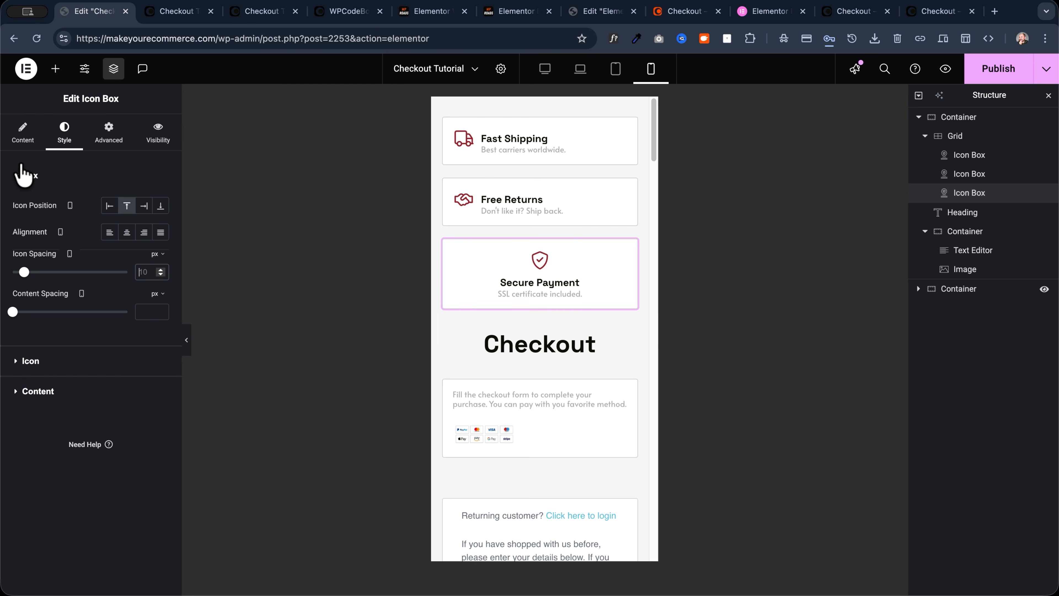
{"action": "type", "text": "10"}
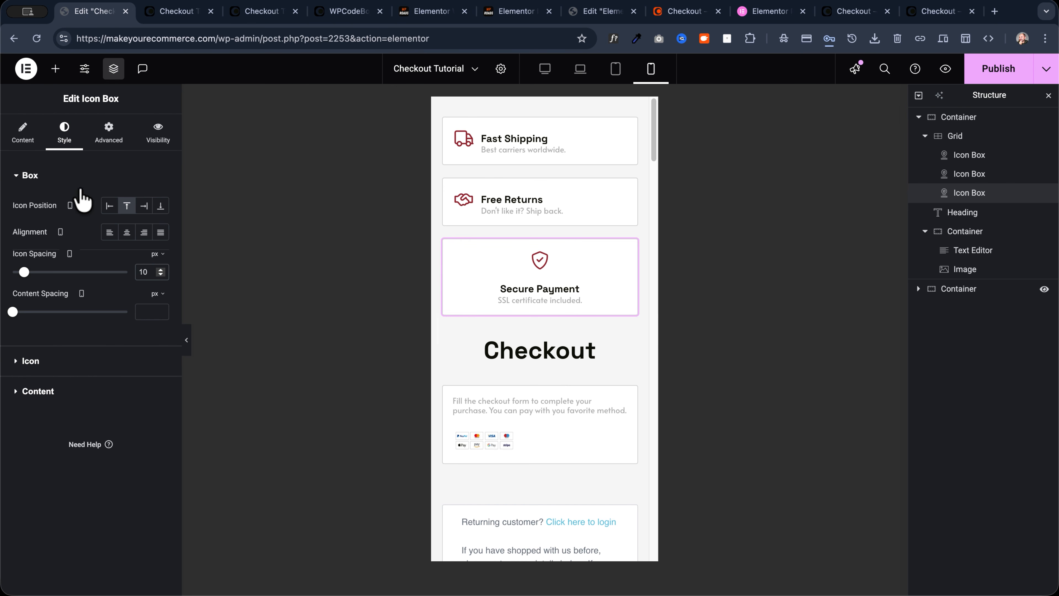
{"action": "left_click", "coordinate": [108, 205]}
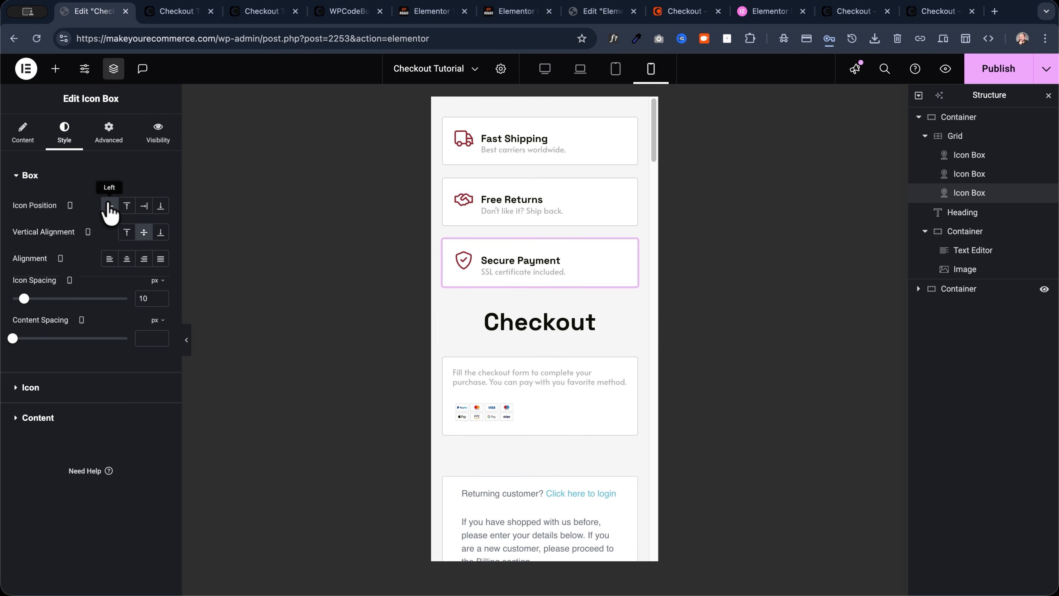
Try Center alignment for the Secure Payment badge's text in the mobile view
{"action": "left_click", "coordinate": [127, 260]}
{"action": "left_click", "coordinate": [127, 261]}
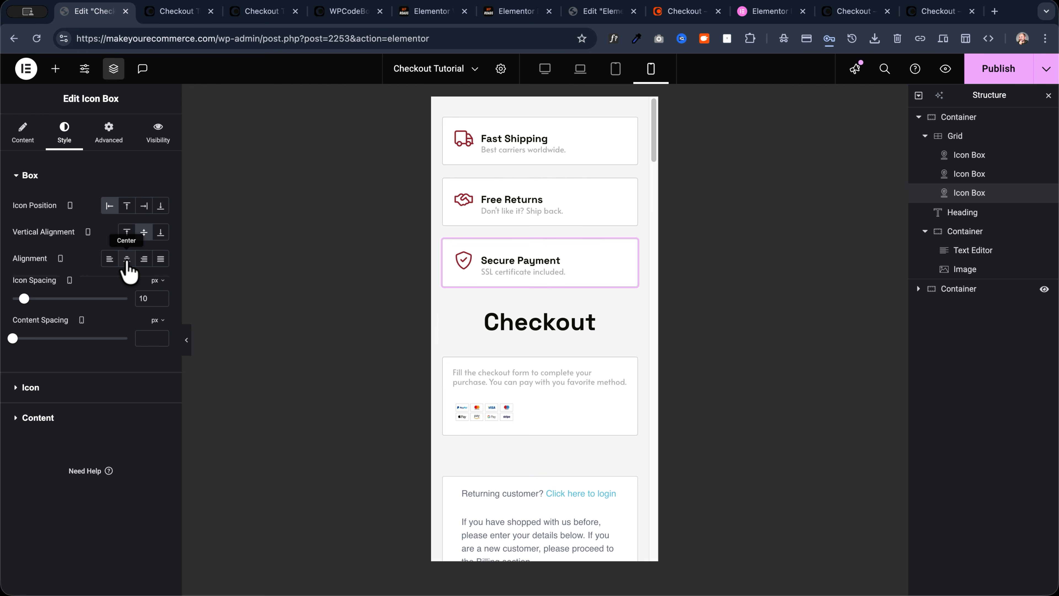
{"action": "left_click", "coordinate": [126, 260]}
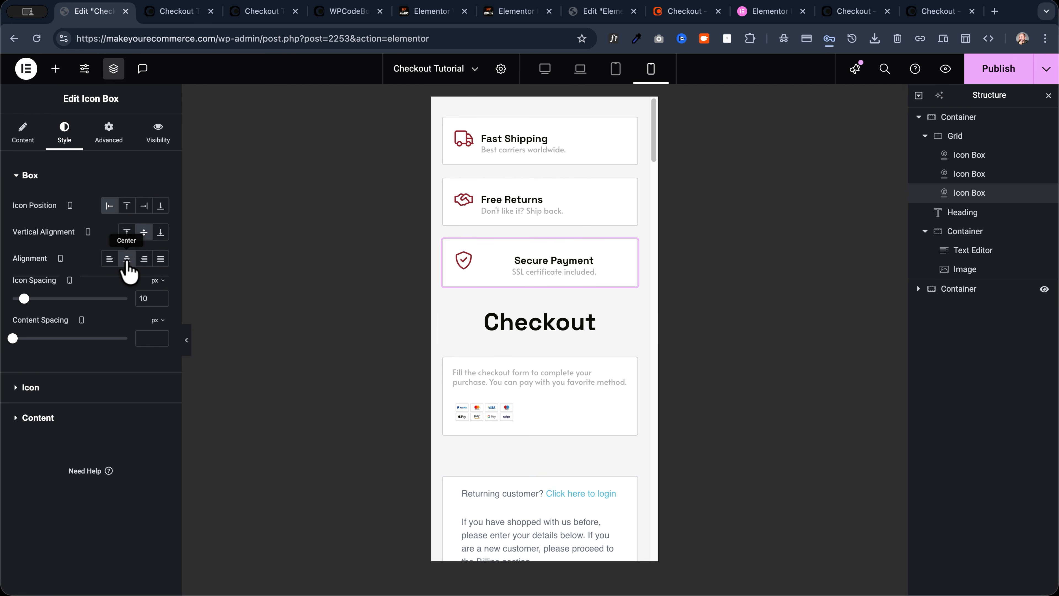
{"action": "left_click", "coordinate": [127, 260]}
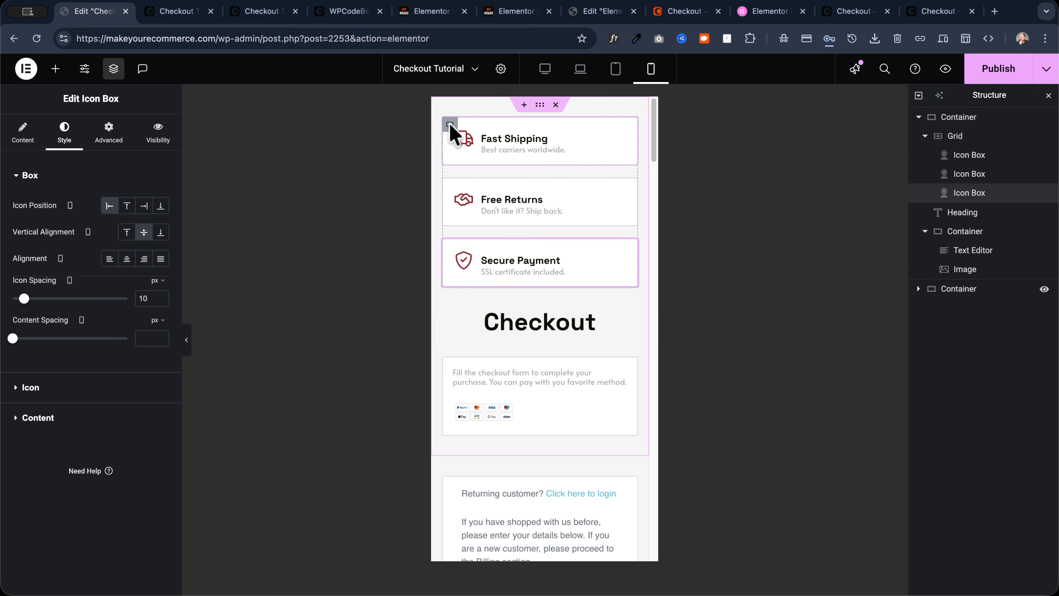
Set the badge grid to 2 columns in the mobile view after trying 3 columns
{"action": "left_click", "coordinate": [448, 126]}
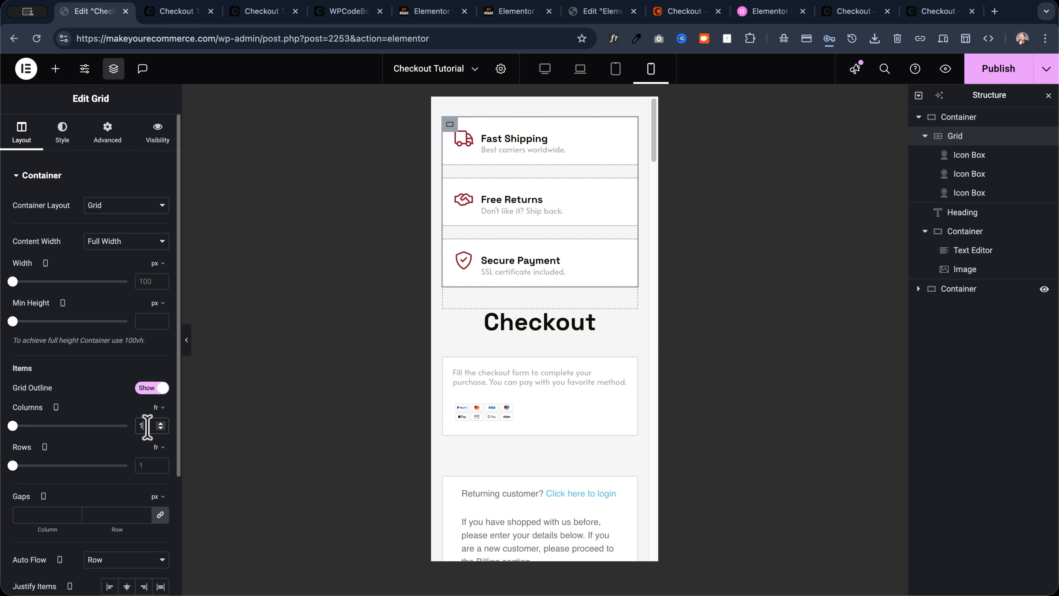
{"action": "key", "text": "Up"}
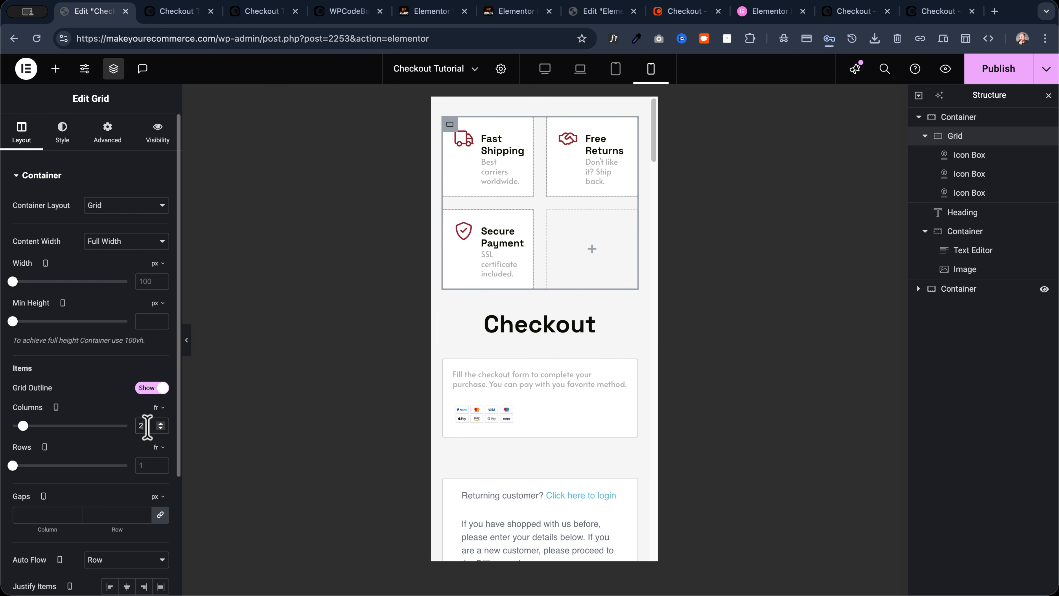
{"action": "key", "text": "Up"}
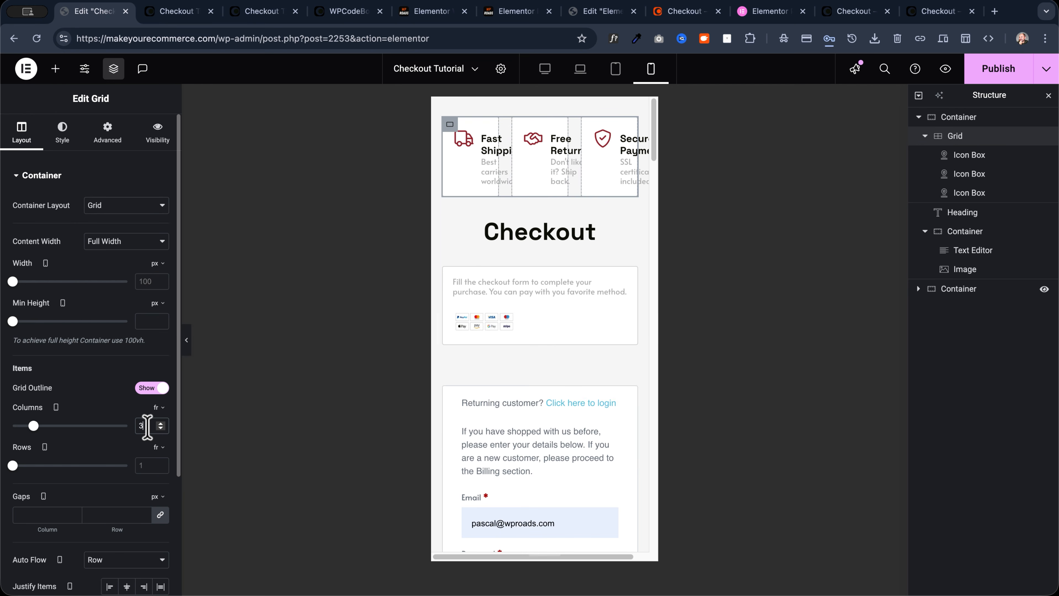
{"action": "key", "text": "Down"}
{"action": "key", "text": "Up"}
{"action": "key", "text": "Down"}
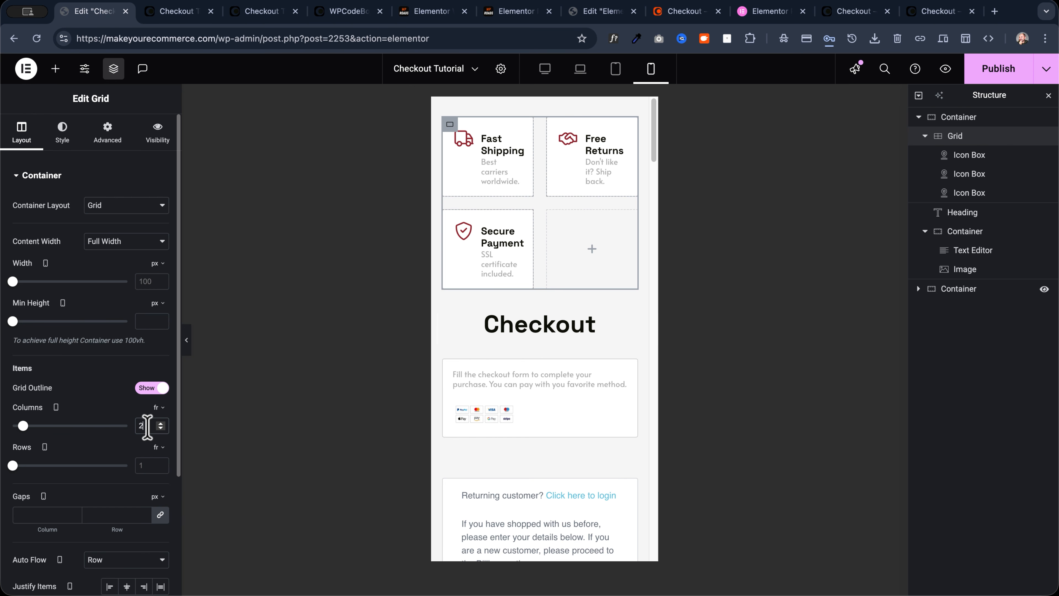
Set the mobile icon position to Top for the Fast Shipping, Free Returns and Secure Payment badges
{"action": "left_click", "coordinate": [480, 182]}
{"action": "left_click", "coordinate": [65, 133]}
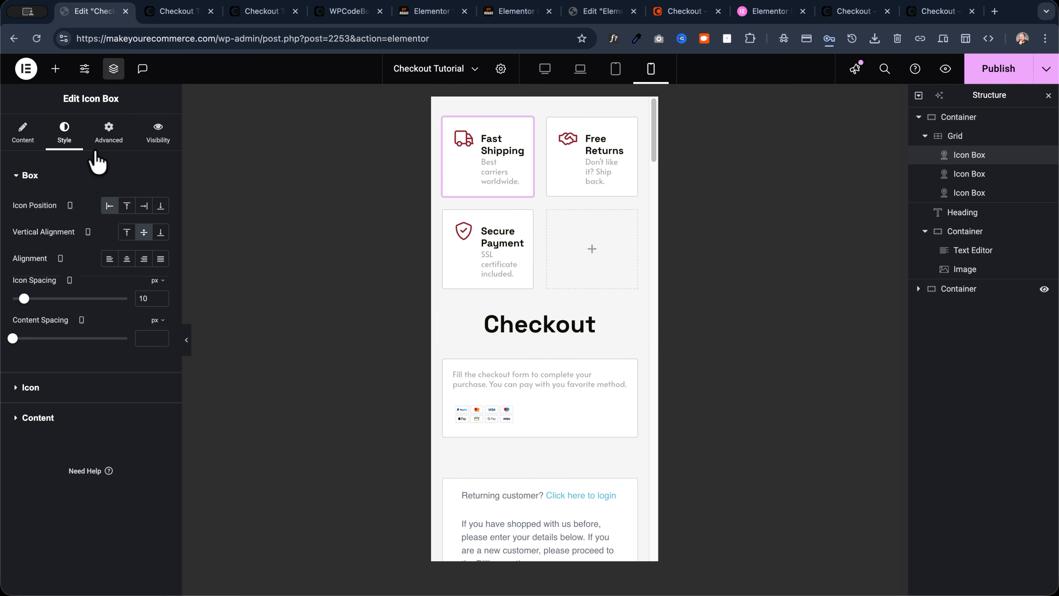
{"action": "left_click", "coordinate": [125, 206]}
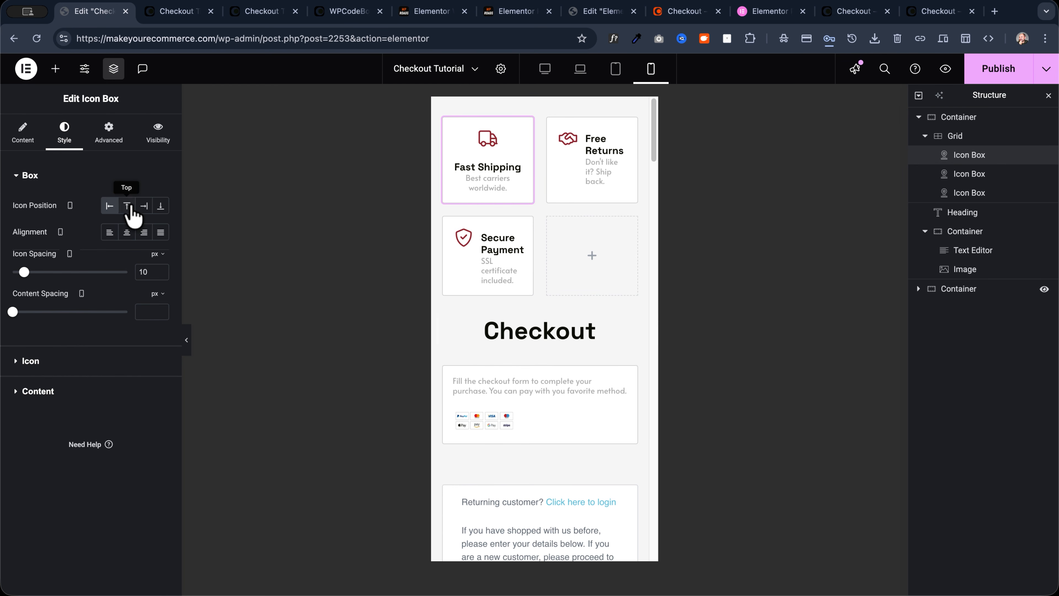
{"action": "left_click", "coordinate": [592, 180]}
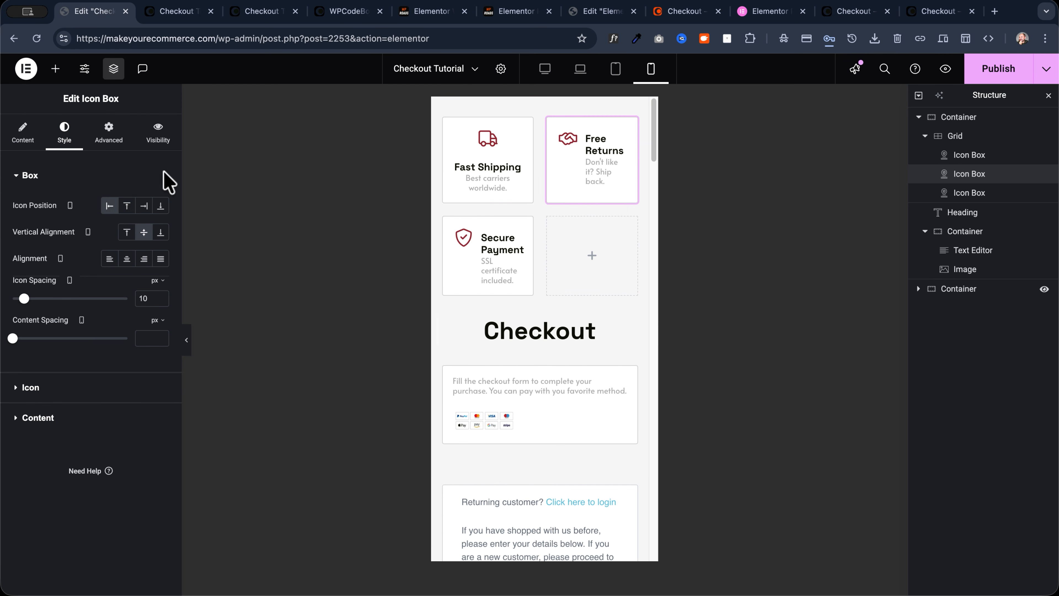
{"action": "left_click", "coordinate": [127, 205]}
{"action": "left_click", "coordinate": [484, 284]}
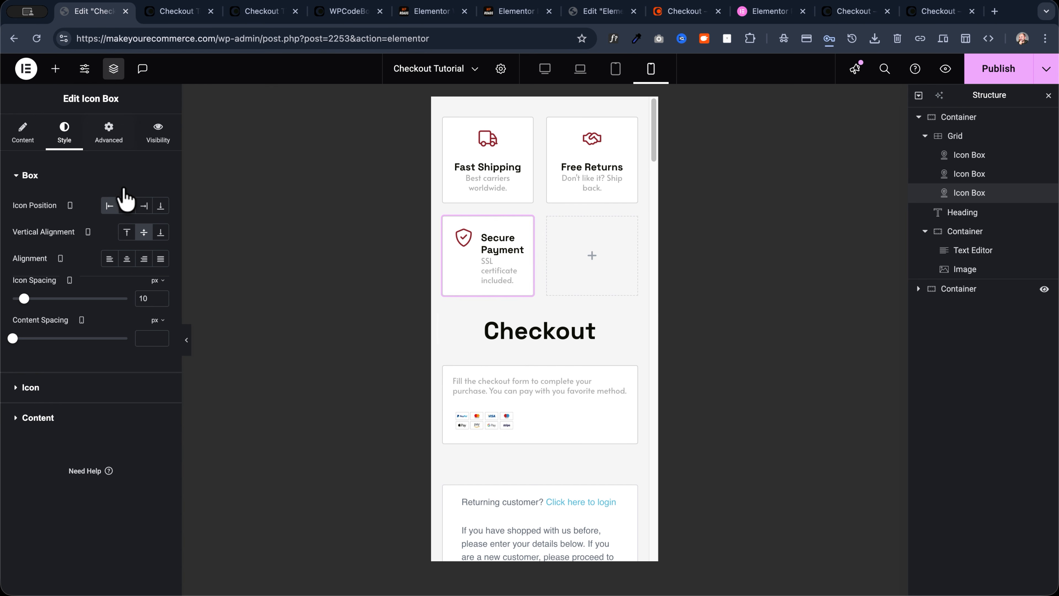
{"action": "left_click", "coordinate": [127, 206]}
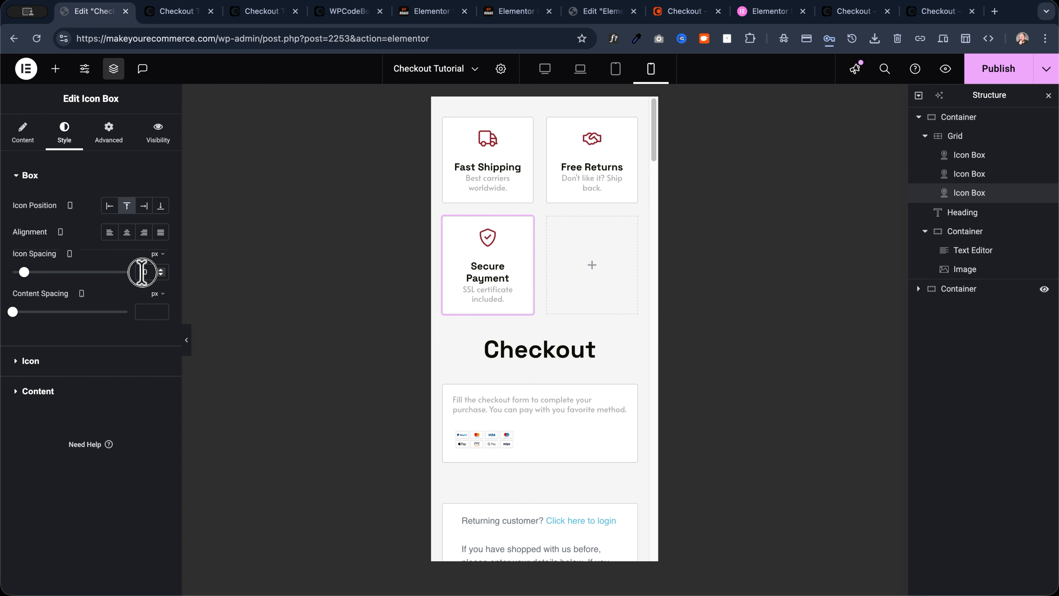
Reduce the mobile icon spacing to 0 px on all three badges
{"action": "left_click", "coordinate": [504, 173]}
{"action": "left_click", "coordinate": [145, 272]}
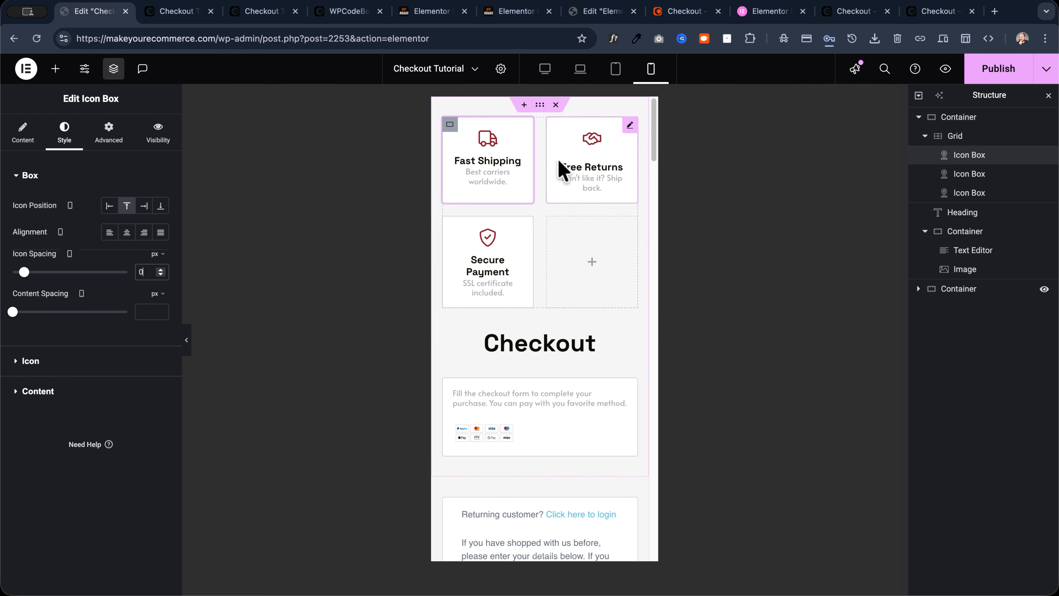
{"action": "left_click", "coordinate": [558, 170]}
{"action": "type", "text": "0"}
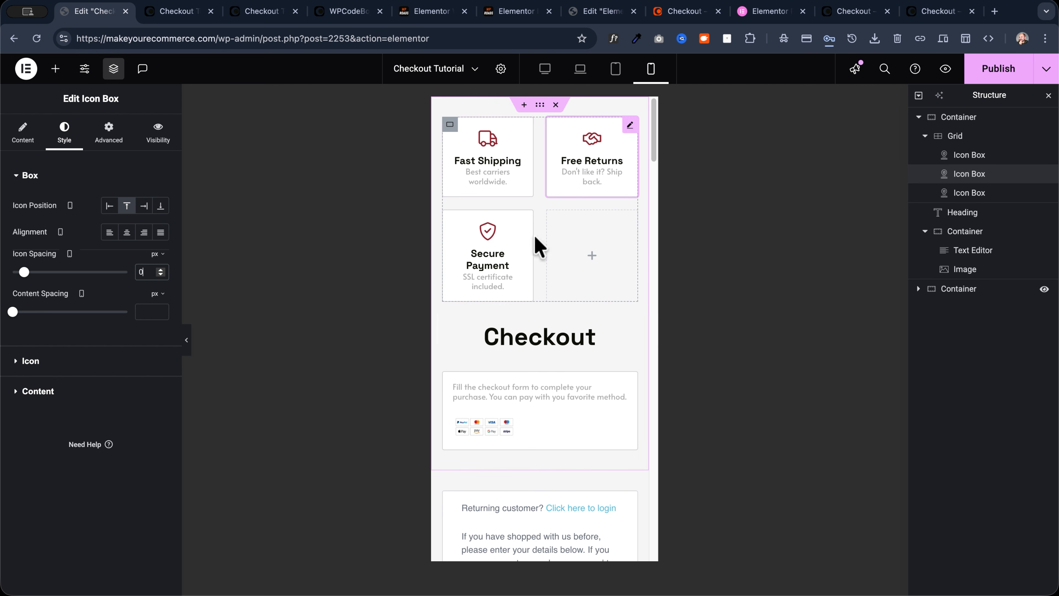
{"action": "left_click", "coordinate": [513, 244]}
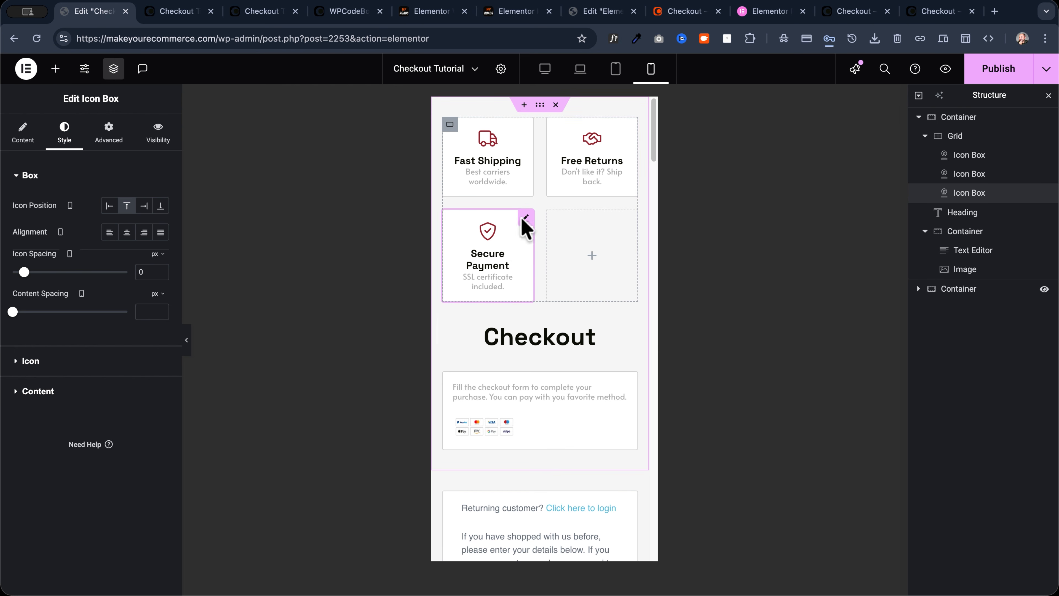
Set the badge grid to 3 columns with 0 px gaps in the mobile view and publish the page
{"action": "left_click", "coordinate": [449, 123]}
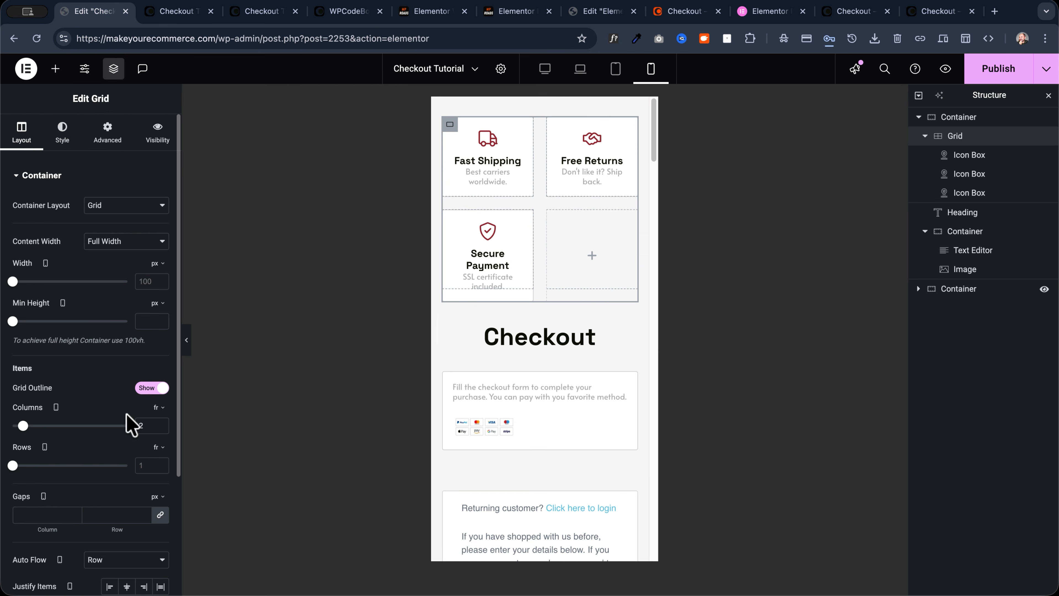
{"action": "key", "text": "Up"}
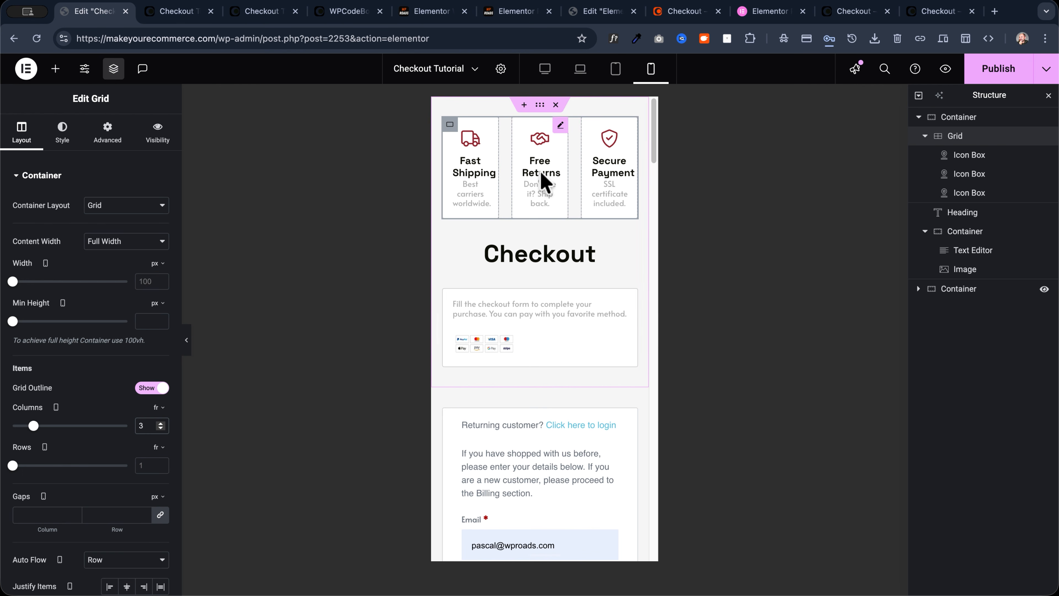
{"action": "left_click", "coordinate": [20, 519]}
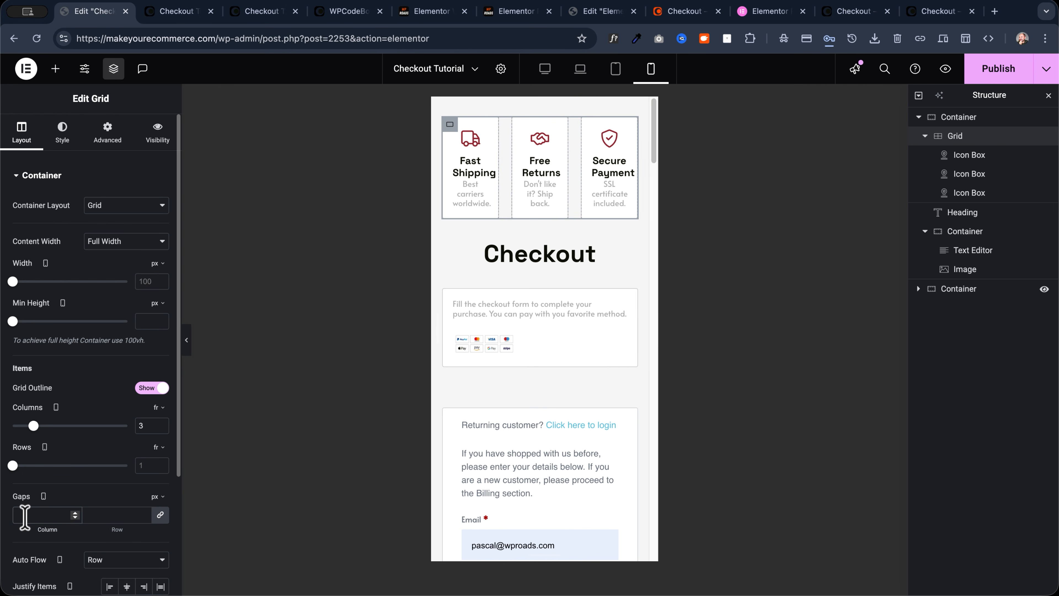
{"action": "type", "text": "0"}
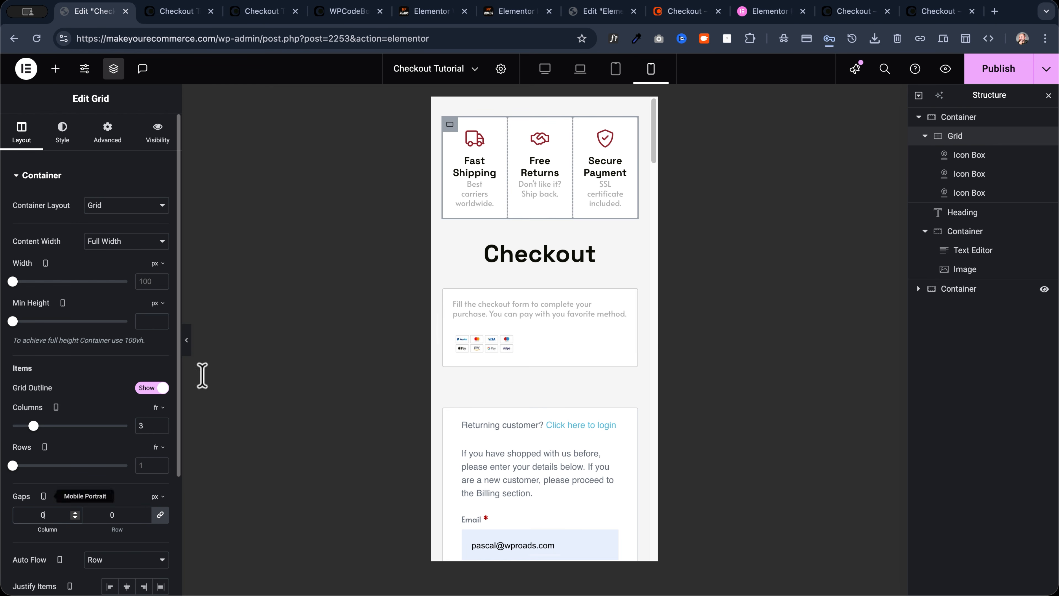
{"action": "left_click", "coordinate": [998, 73]}
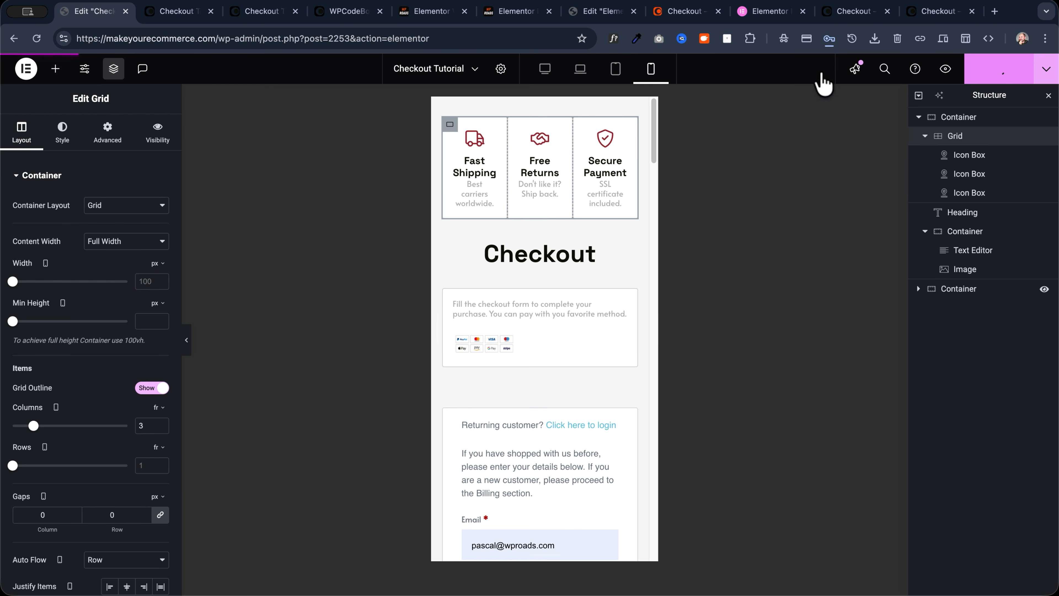
Reload the checkout preview and inspect its mobile layout in responsive device mode, narrowing the viewport to about 301 px
{"action": "left_click", "coordinate": [150, 12]}
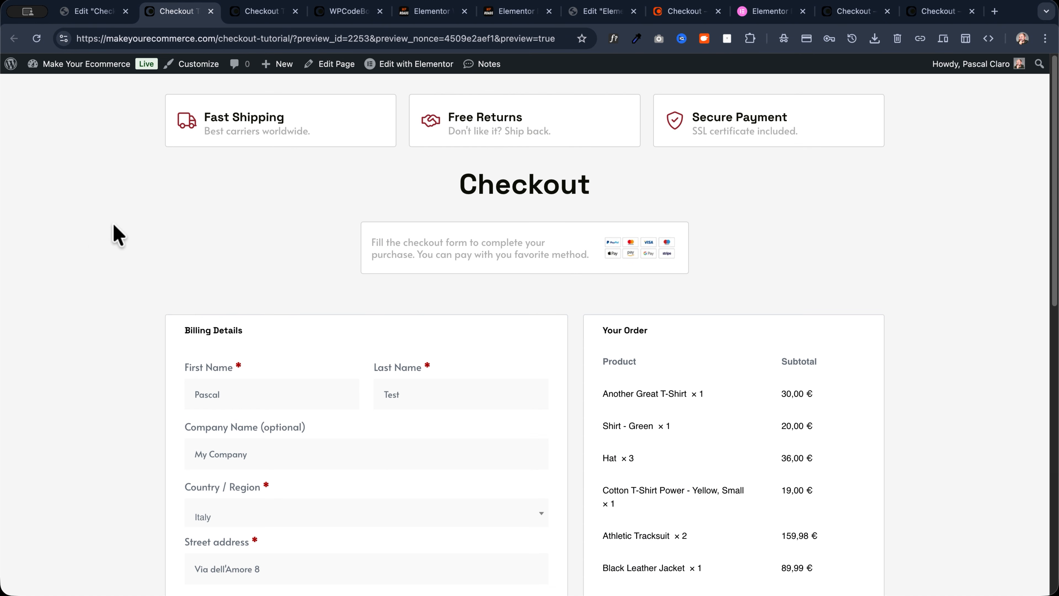
{"action": "key", "text": "super+r"}
{"action": "right_click", "coordinate": [69, 227]}
{"action": "left_click", "coordinate": [152, 444]}
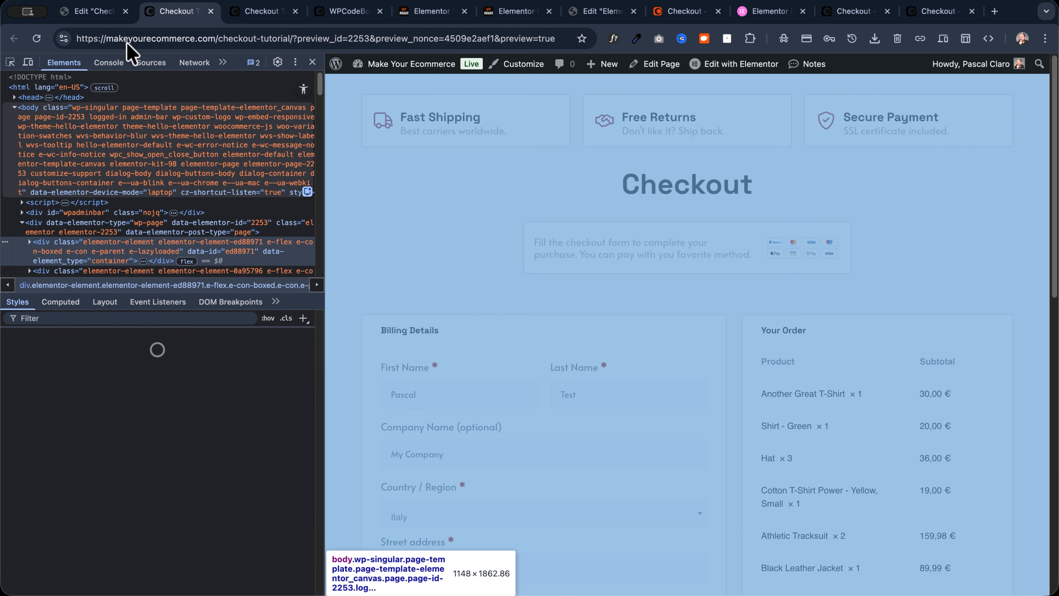
{"action": "left_click", "coordinate": [28, 62]}
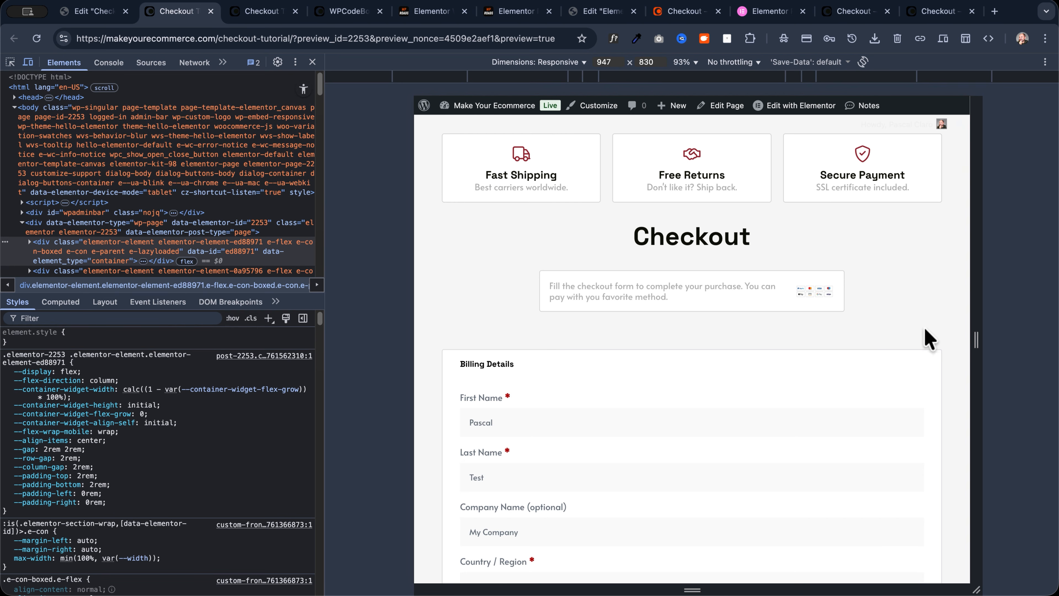
{"action": "left_click_drag", "start_coordinate": [980, 342], "coordinate": [800, 336]}
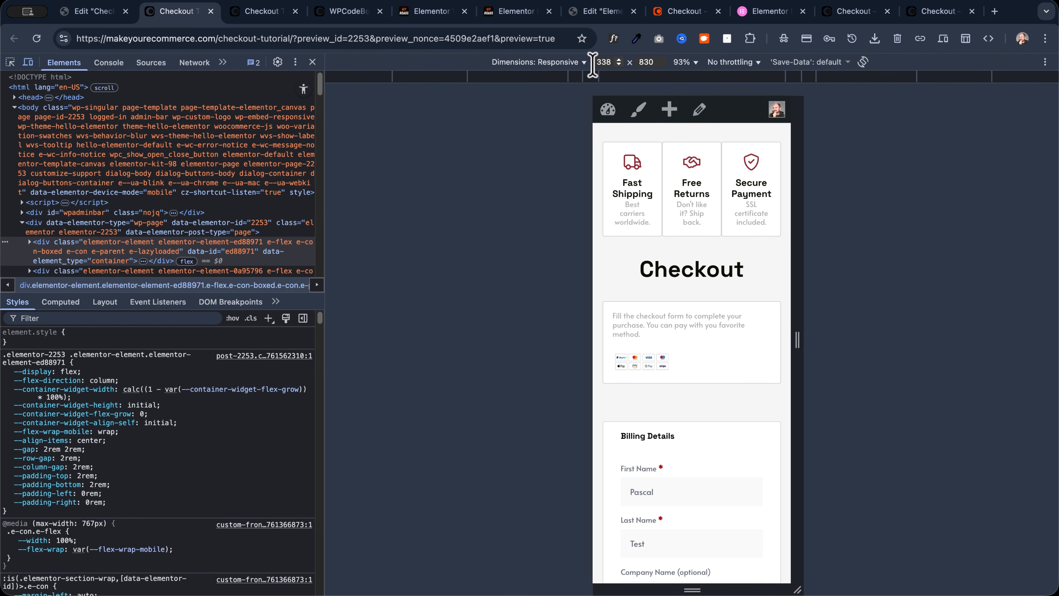
{"action": "left_click_drag", "start_coordinate": [798, 342], "coordinate": [788, 342]}
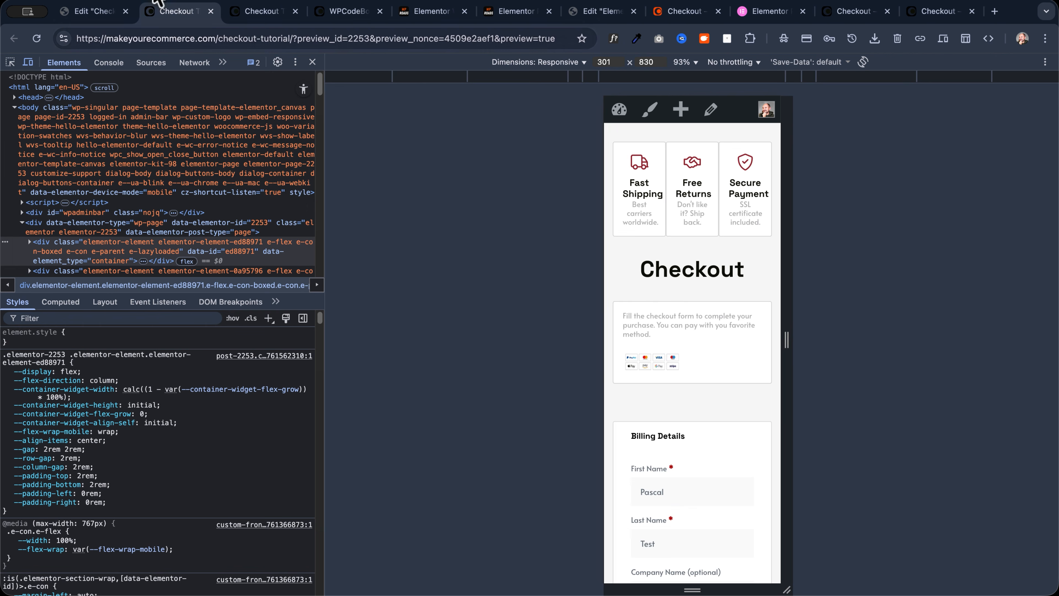
Set the gaps of the payment note container to 0 px in the Elementor editor's mobile view
{"action": "left_click", "coordinate": [83, 11]}
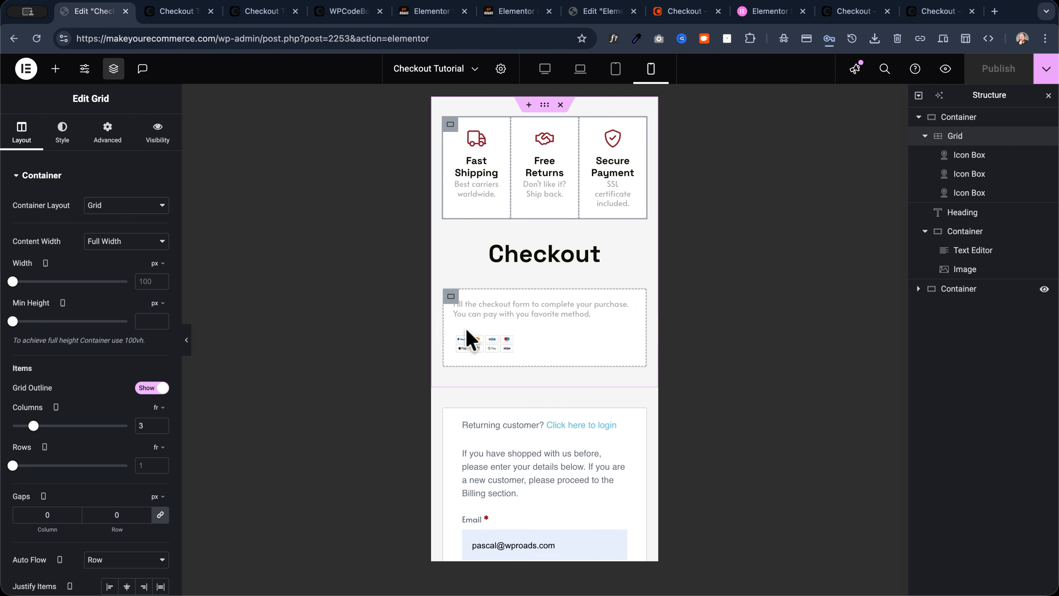
{"action": "left_click", "coordinate": [451, 296]}
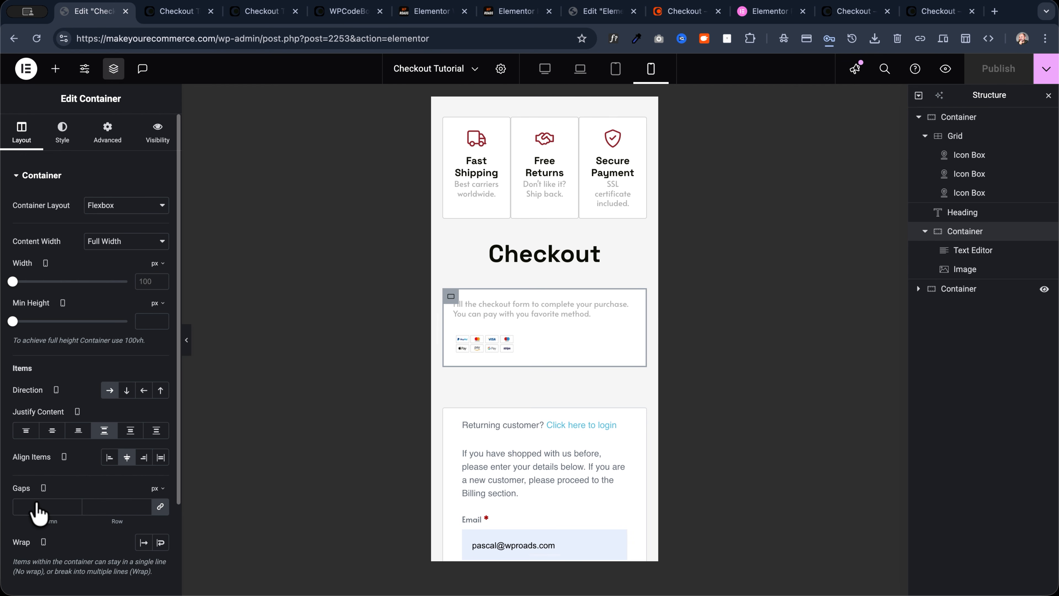
{"action": "type", "text": "0"}
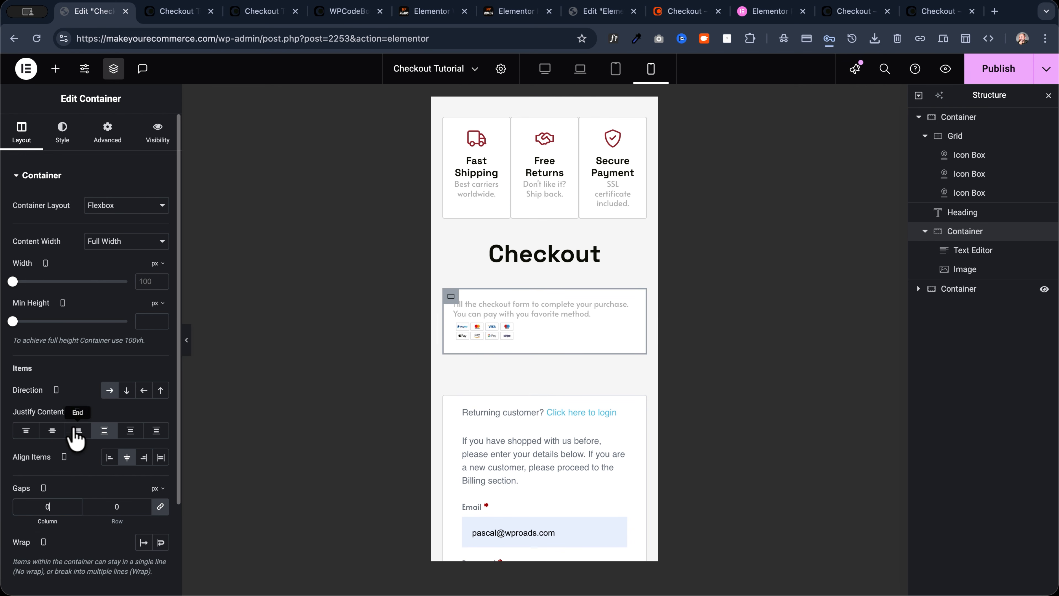
{"action": "left_click", "coordinate": [127, 459]}
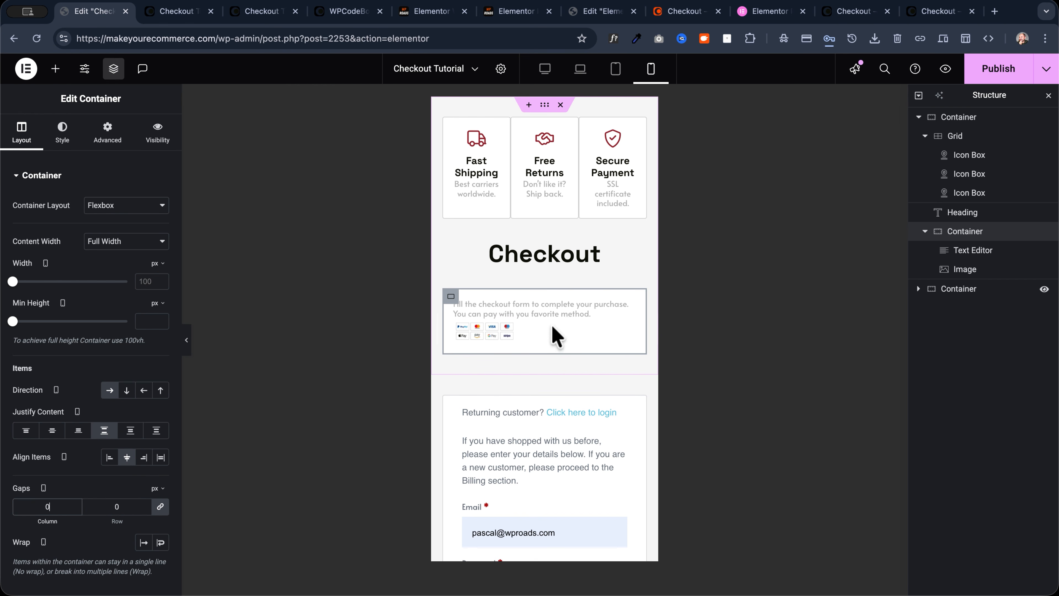
Set the payment logos image's size to Grow and center-align the payment note text in the mobile view
{"action": "left_click", "coordinate": [509, 328]}
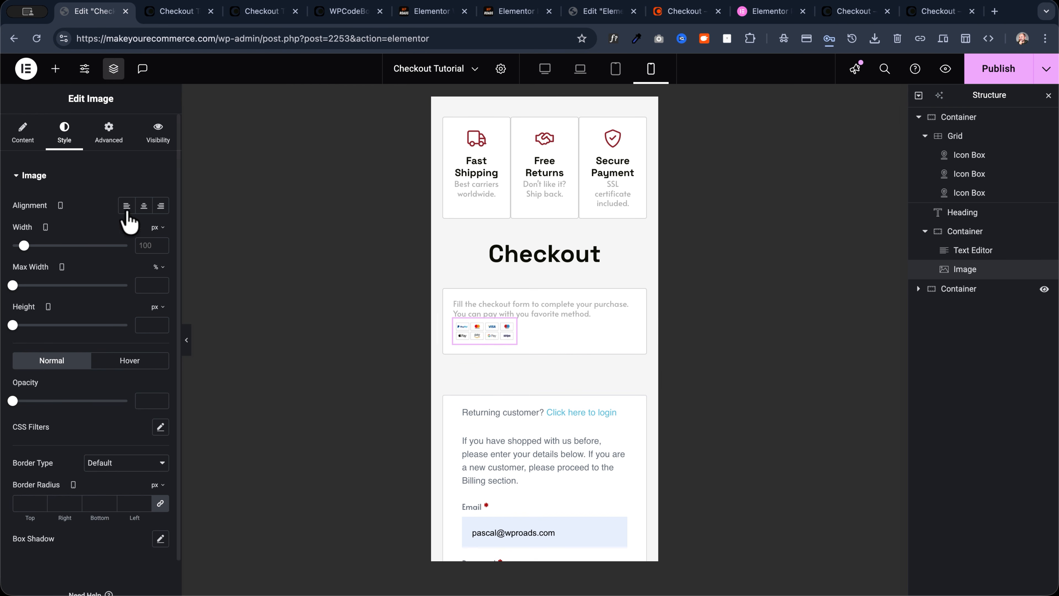
{"action": "left_click", "coordinate": [102, 140]}
{"action": "left_click", "coordinate": [126, 340]}
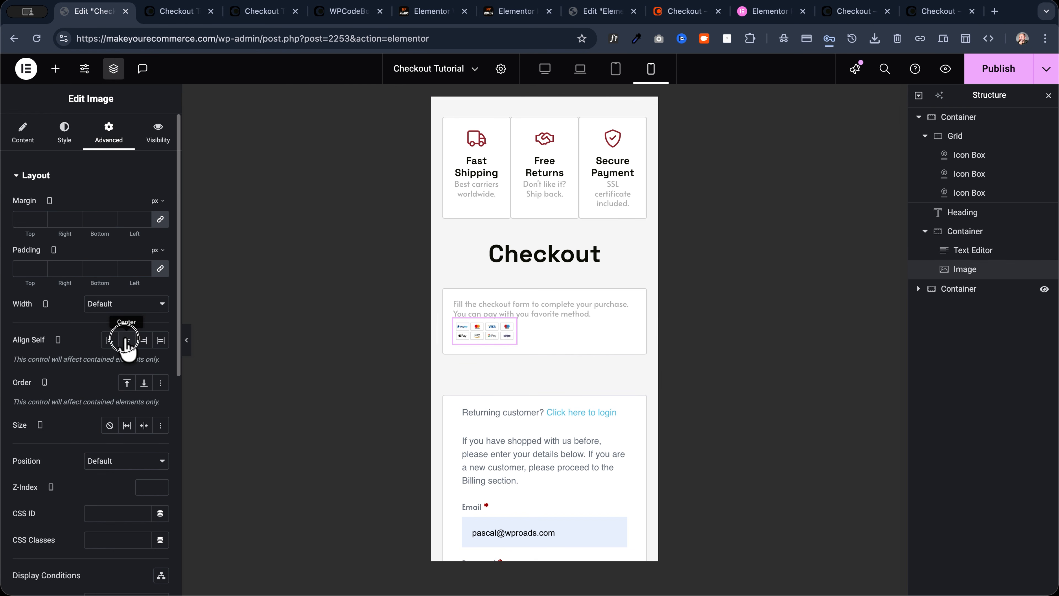
{"action": "left_click", "coordinate": [124, 426]}
{"action": "left_click", "coordinate": [124, 428]}
{"action": "left_click", "coordinate": [127, 426]}
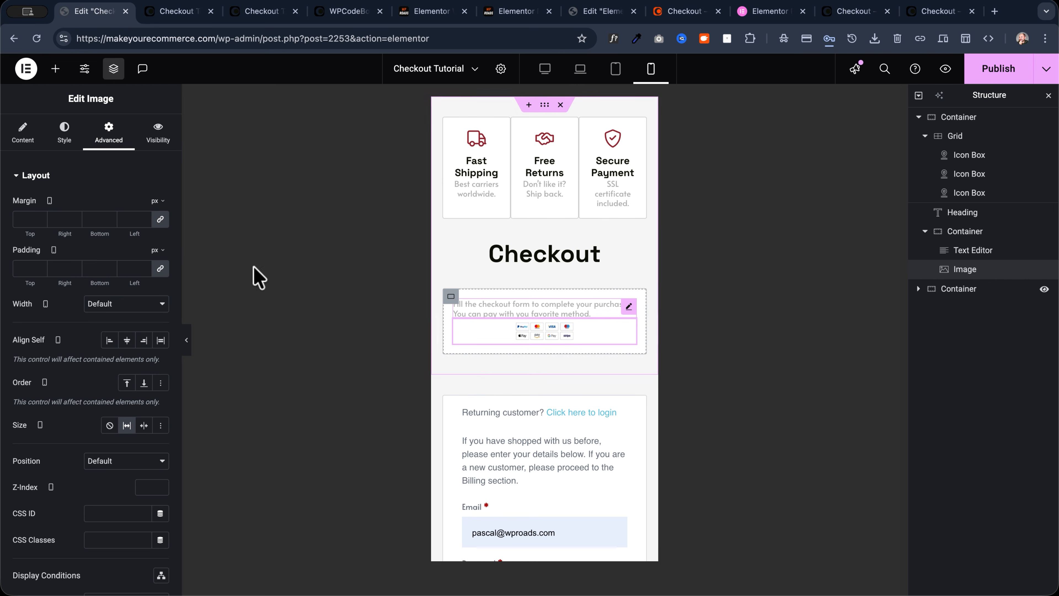
{"action": "left_click", "coordinate": [128, 206]}
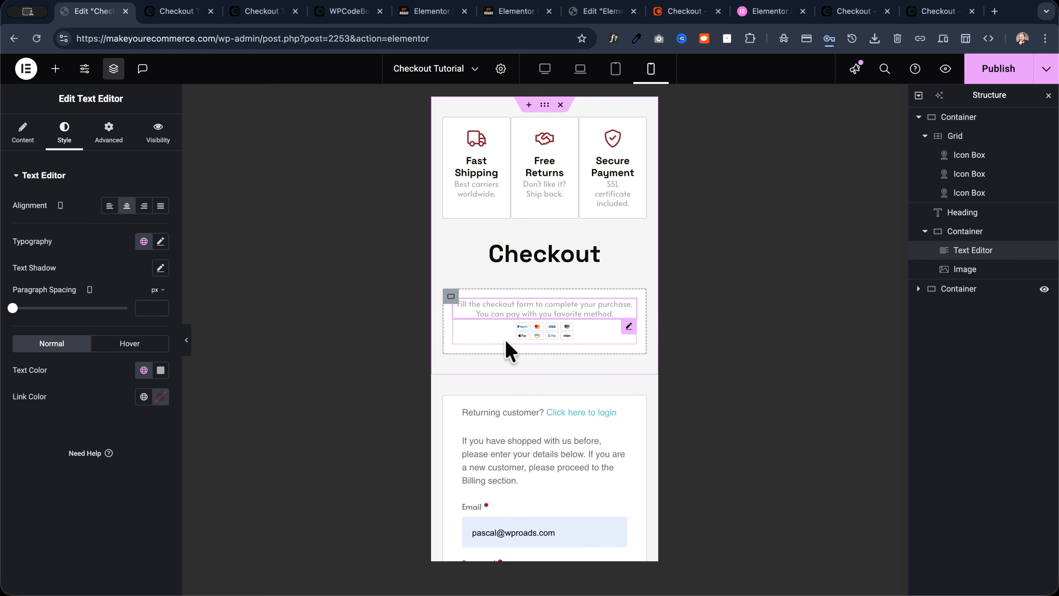
Unlink the payment logos image's mobile margins and set the bottom margin to -10 px
{"action": "left_click", "coordinate": [630, 328]}
{"action": "left_click", "coordinate": [109, 133]}
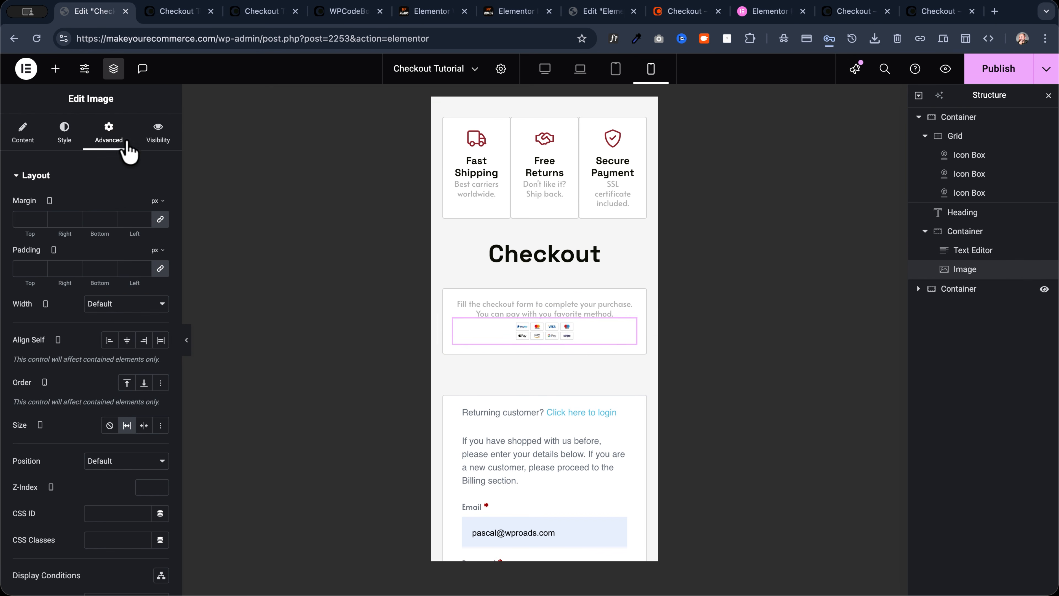
{"action": "left_click", "coordinate": [160, 220]}
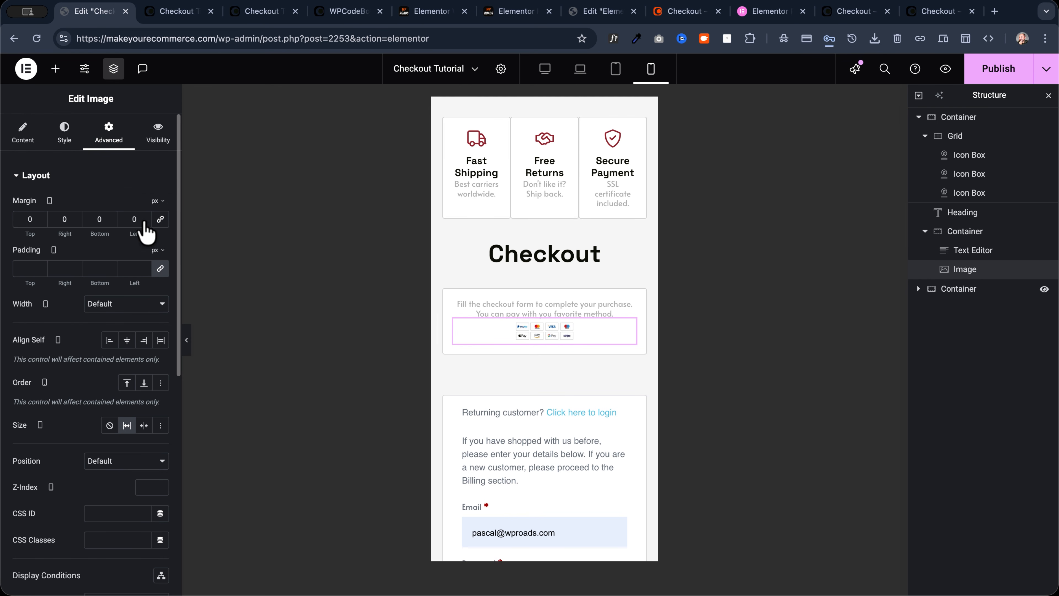
{"action": "key", "text": "Down"}
{"action": "key", "text": "Down"}
{"action": "key", "text": "Down"}
{"action": "key", "text": "Down"}
{"action": "key", "text": "Down"}
{"action": "key", "text": "Down"}
{"action": "key", "text": "Down"}
{"action": "key", "text": "Down"}
{"action": "key", "text": "Down"}
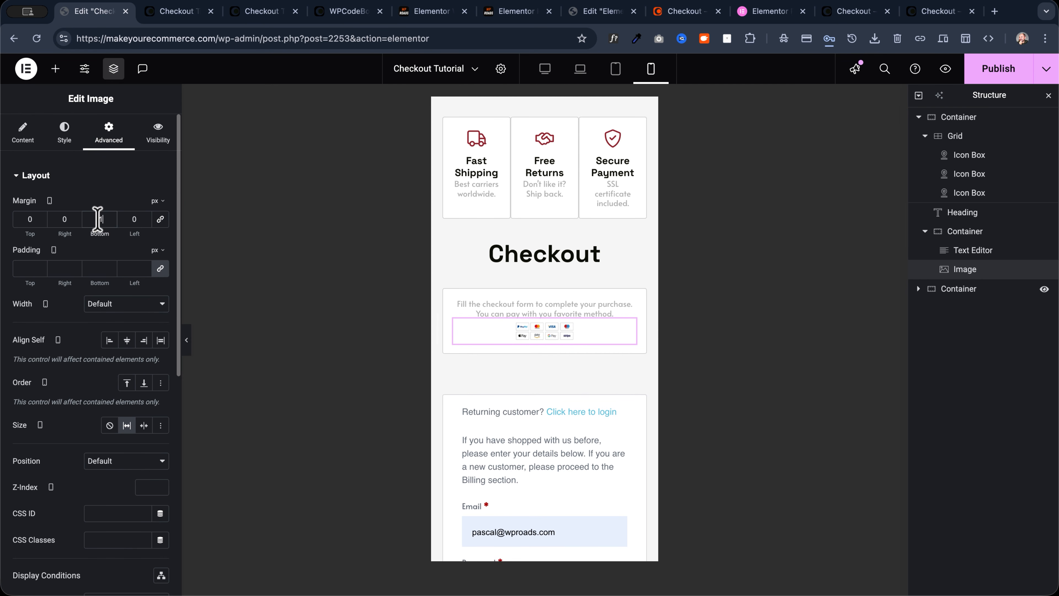
{"action": "key", "text": "Down"}
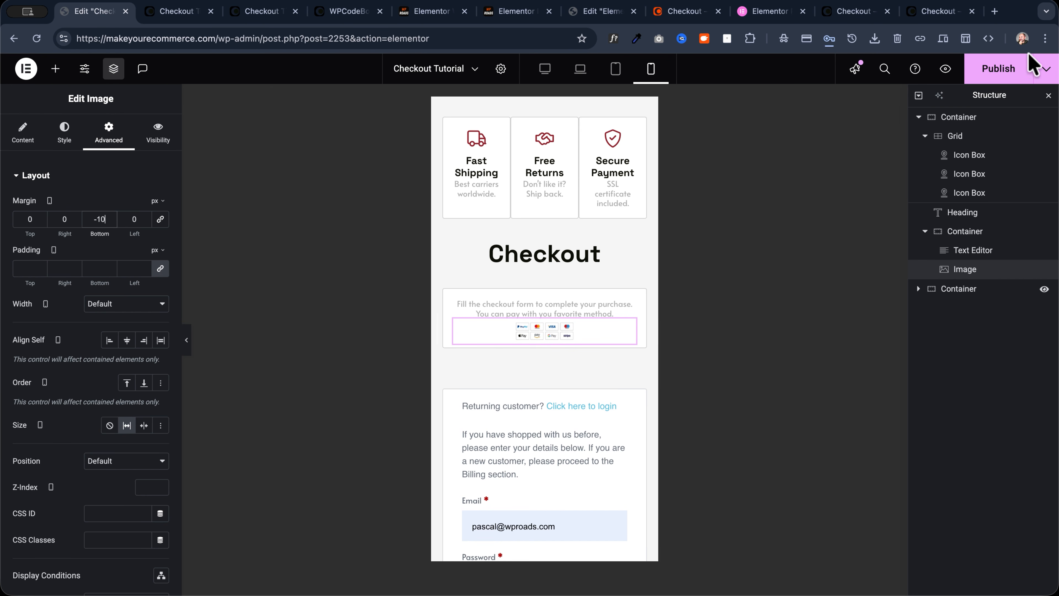
Reload the checkout preview and check the centered payment note with the viewport widened to about 410 px
{"action": "left_click", "coordinate": [162, 11]}
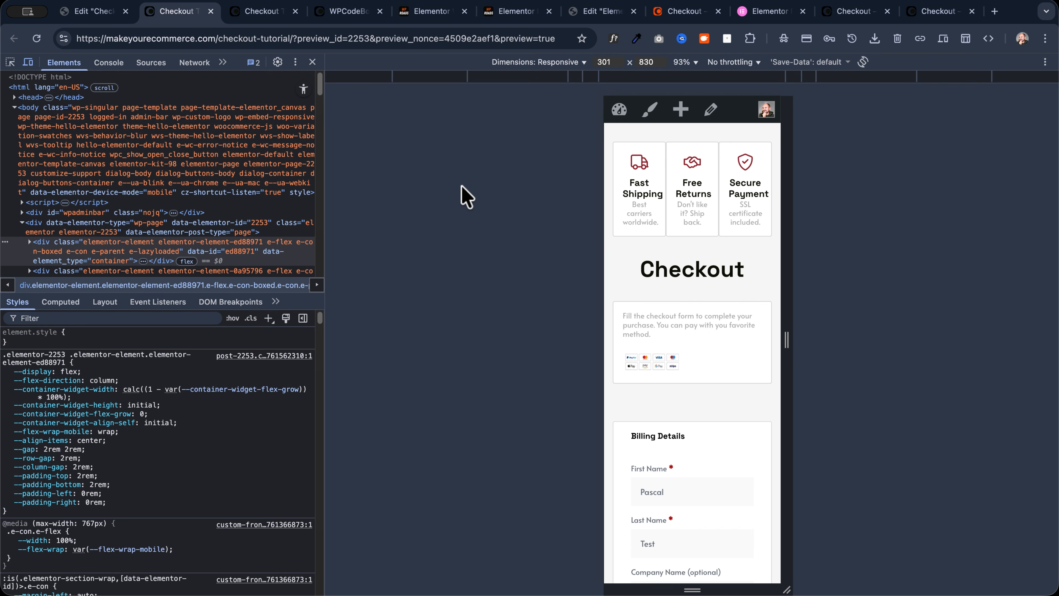
{"action": "left_click", "coordinate": [36, 39]}
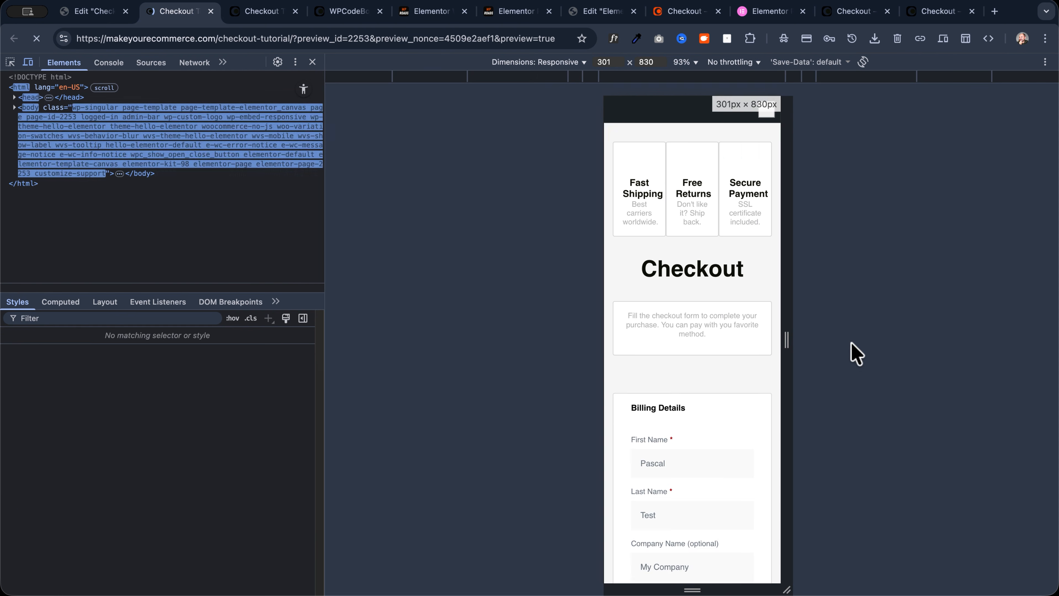
{"action": "left_click_drag", "start_coordinate": [787, 340], "coordinate": [827, 340]}
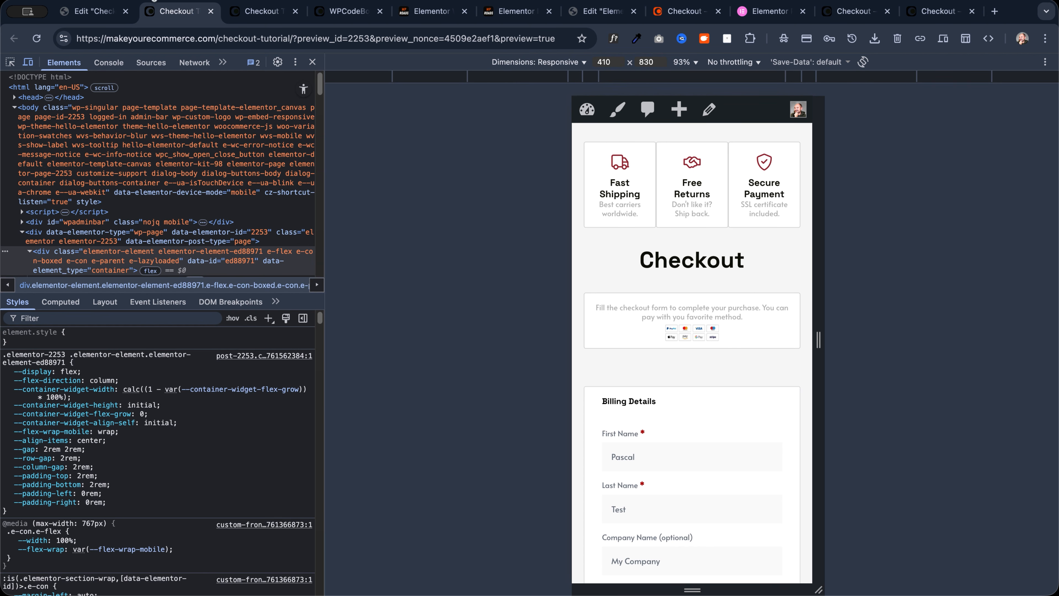
Set the mobile gaps of the outer container holding the badges, heading and payment note to 1 rem, and publish
{"action": "left_click", "coordinate": [100, 12]}
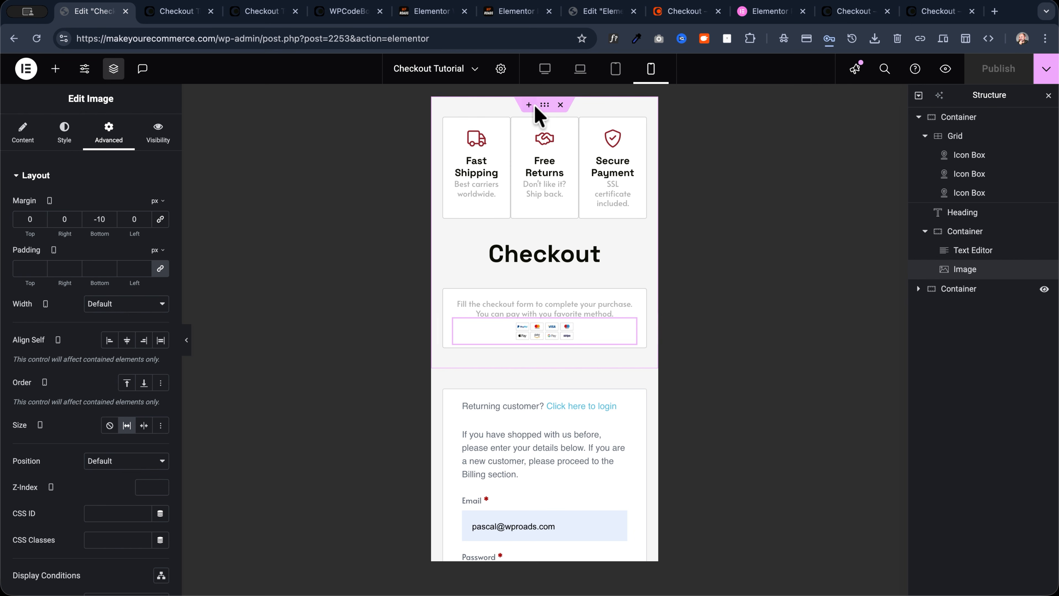
{"action": "left_click", "coordinate": [544, 105]}
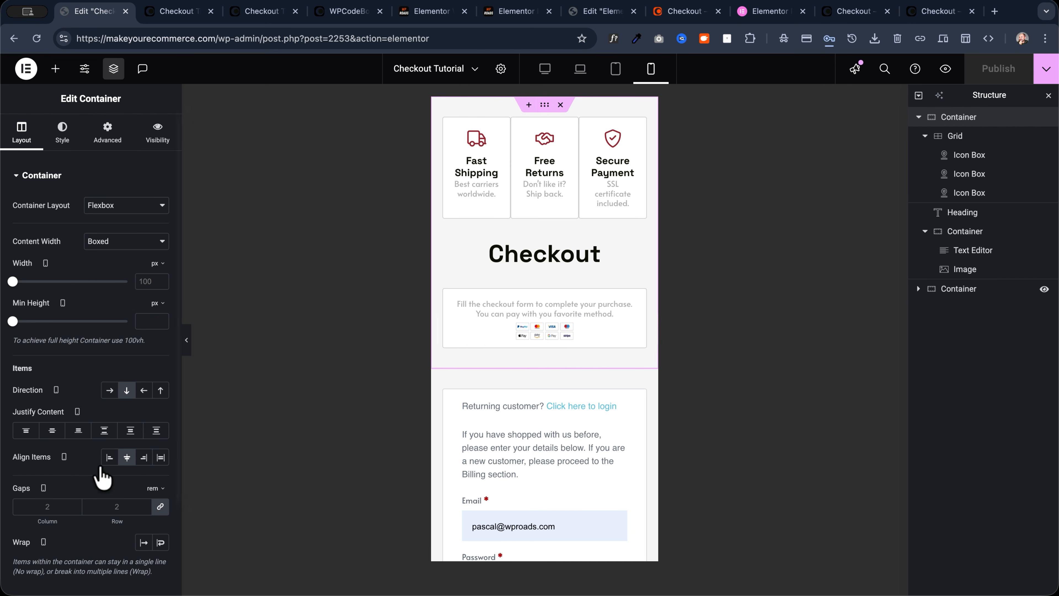
{"action": "scroll", "coordinate": [66, 471], "scroll_direction": "down", "scroll_amount": 2}
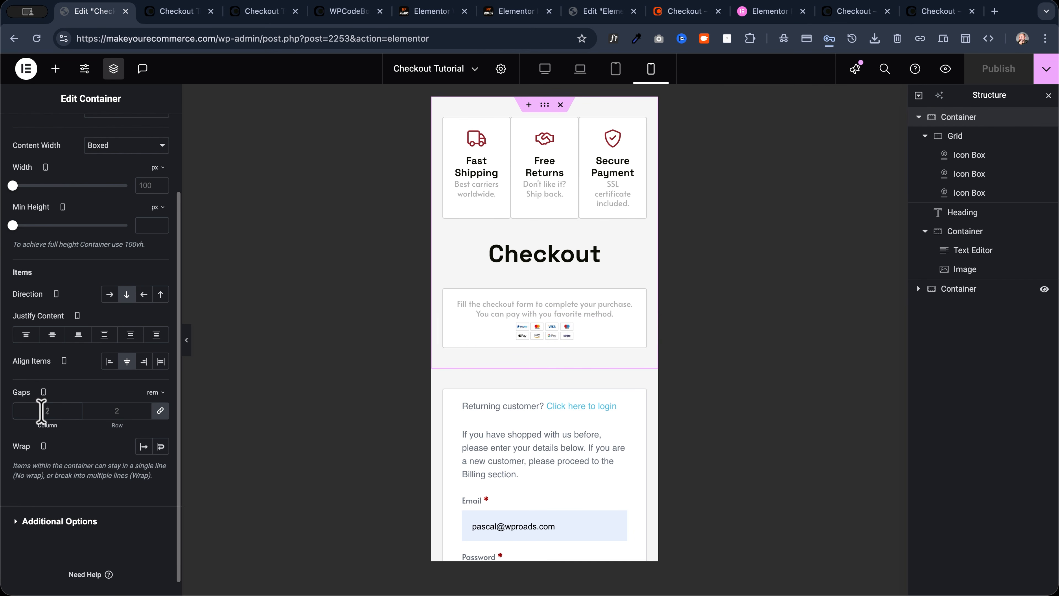
{"action": "type", "text": "1"}
{"action": "left_click", "coordinate": [1006, 68]}
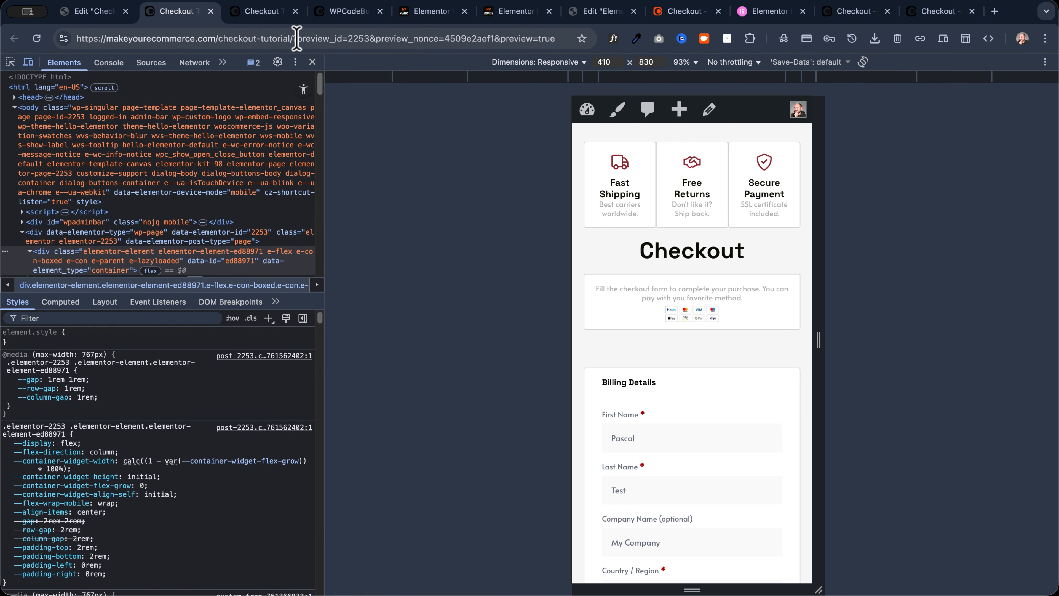
Copy the checkout page's URL without the preview parameters and bring up the browser's options for opening a new window
{"action": "left_click_drag", "start_coordinate": [297, 38], "coordinate": [65, 62]}
{"action": "key", "text": "super+c"}
{"action": "left_click", "coordinate": [1045, 39]}
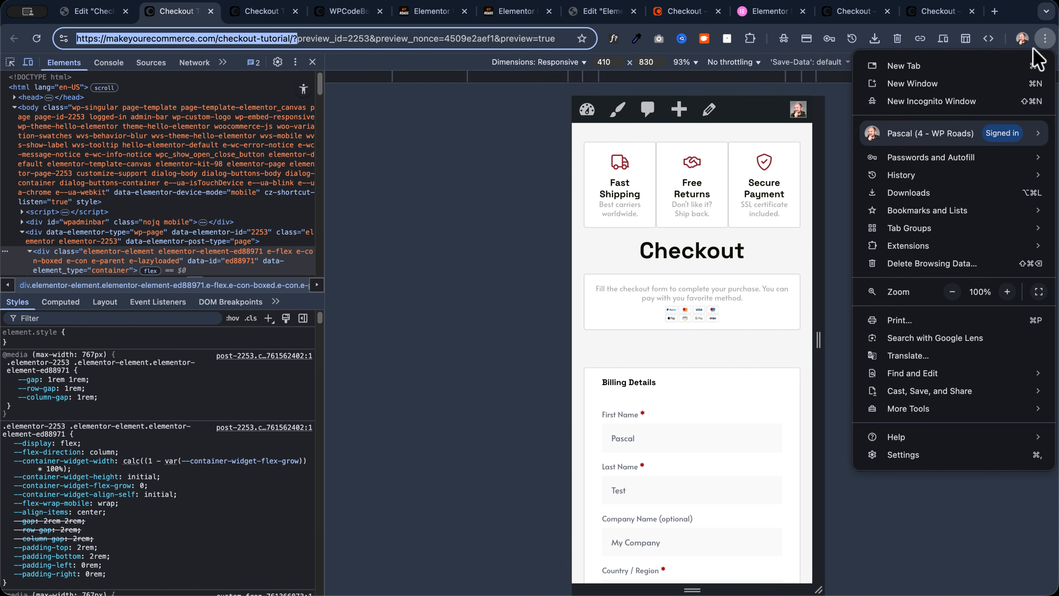
{"action": "left_click", "coordinate": [945, 102]}
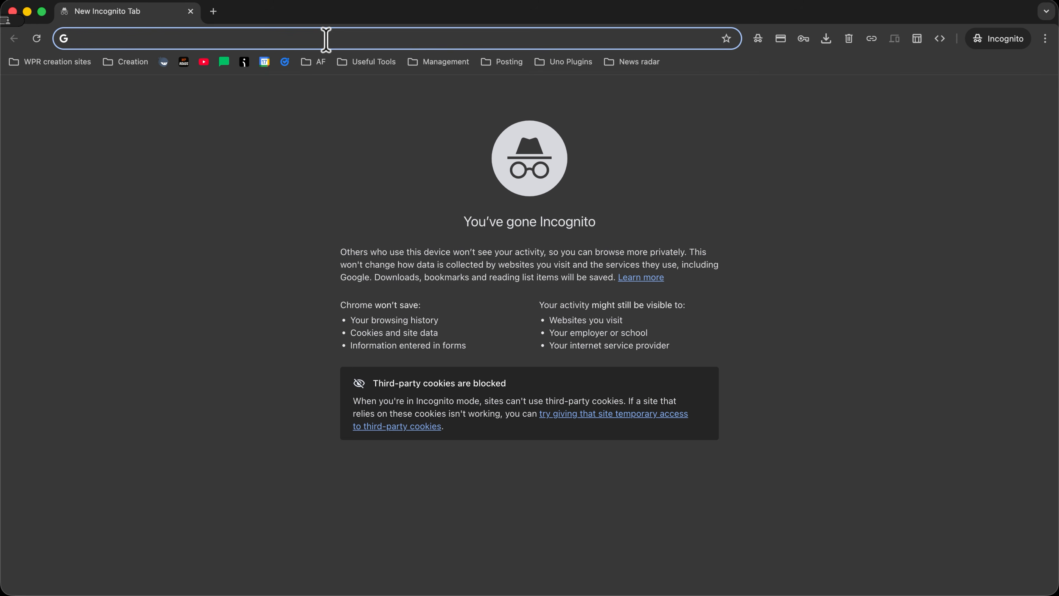
{"action": "key", "text": "super+v"}
{"action": "key", "text": "Return"}
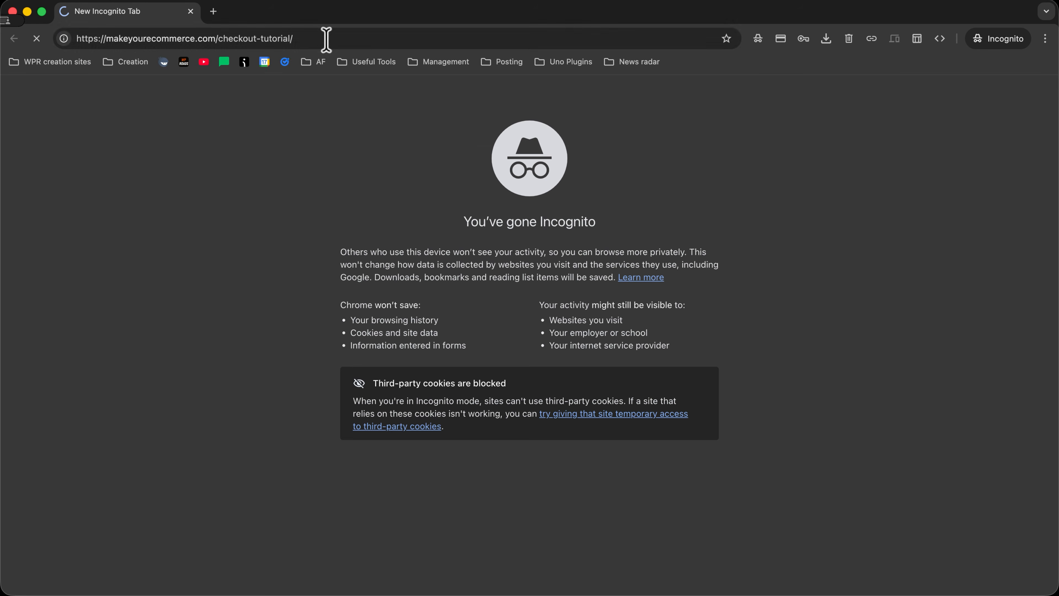
Inspect the incognito checkout page in responsive view, narrow its viewport to 373 px, and close the page
{"action": "right_click", "coordinate": [155, 194]}
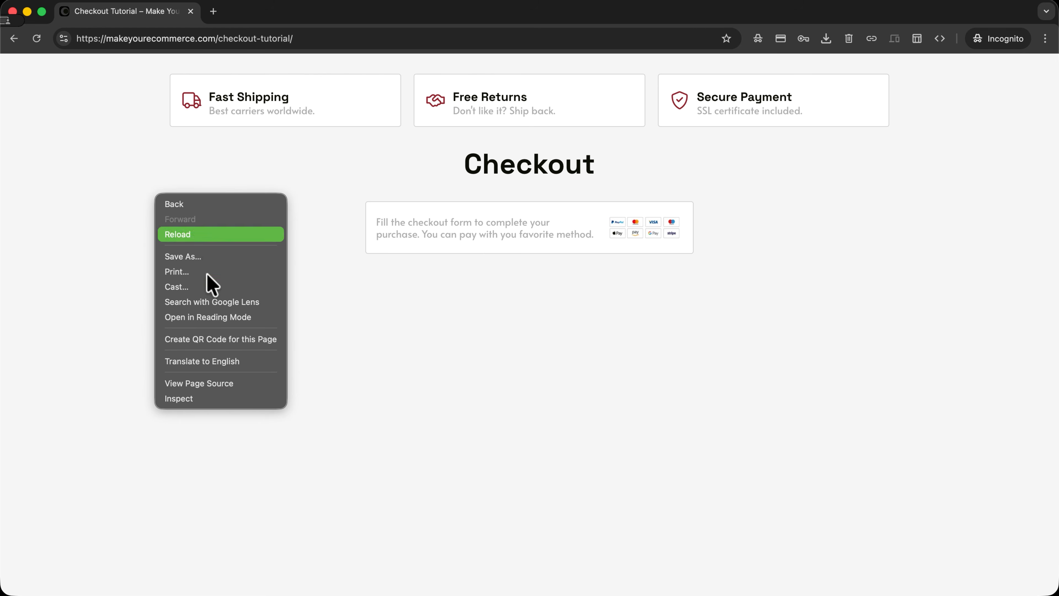
{"action": "left_click", "coordinate": [203, 399]}
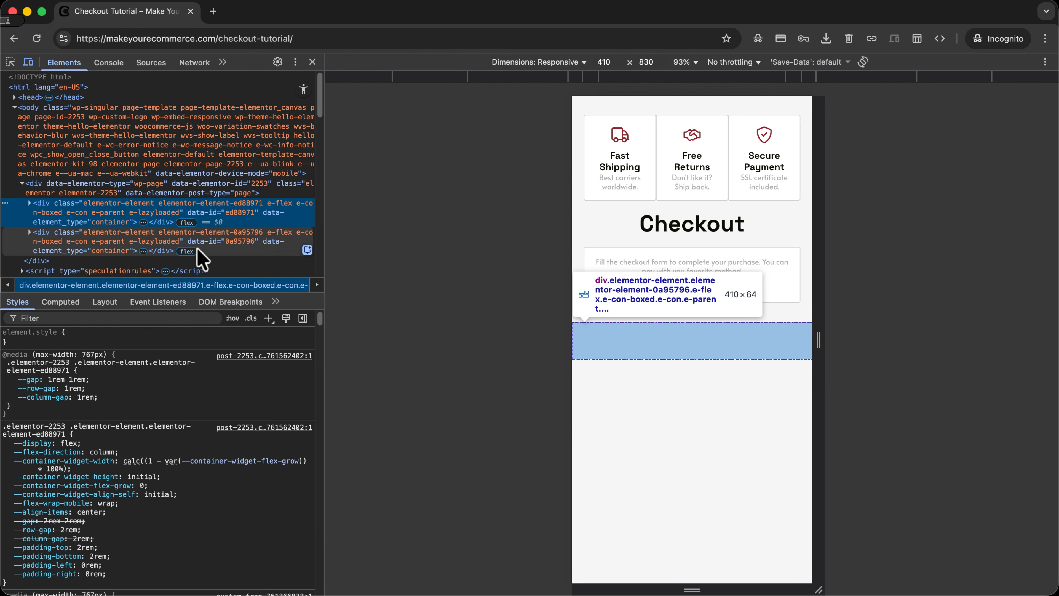
{"action": "mouse_move", "coordinate": [819, 343]}
{"action": "left_mouse_down"}
{"action": "mouse_move", "coordinate": [796, 345]}
{"action": "mouse_move", "coordinate": [811, 345]}
{"action": "left_mouse_up"}
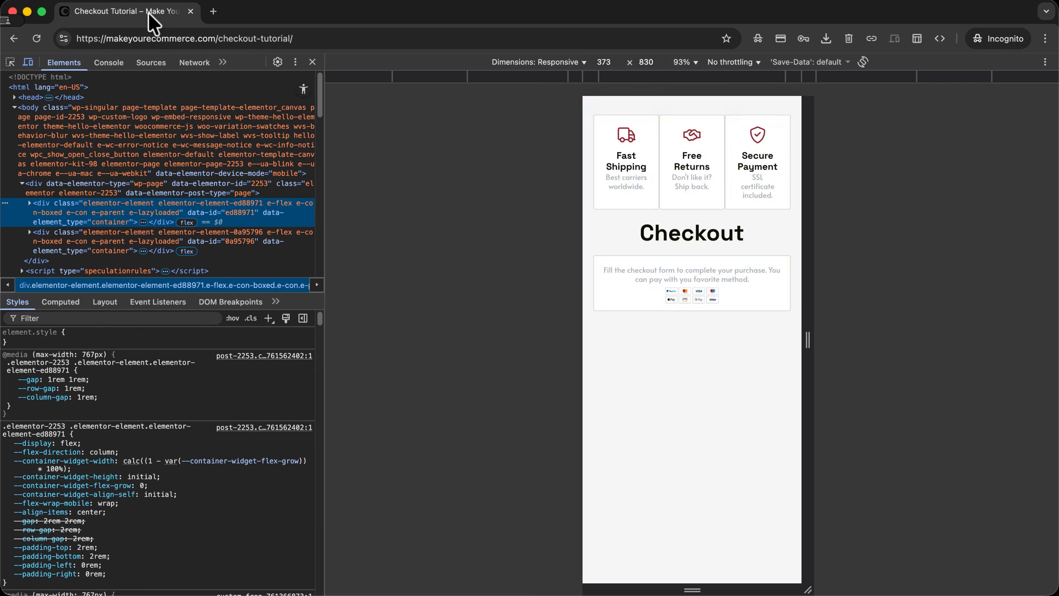
{"action": "left_click", "coordinate": [191, 12]}
Switch to the Elementor page editor and examine the mobile preview of the checkout page from its header to the shipping fields
{"action": "left_click", "coordinate": [100, 13]}
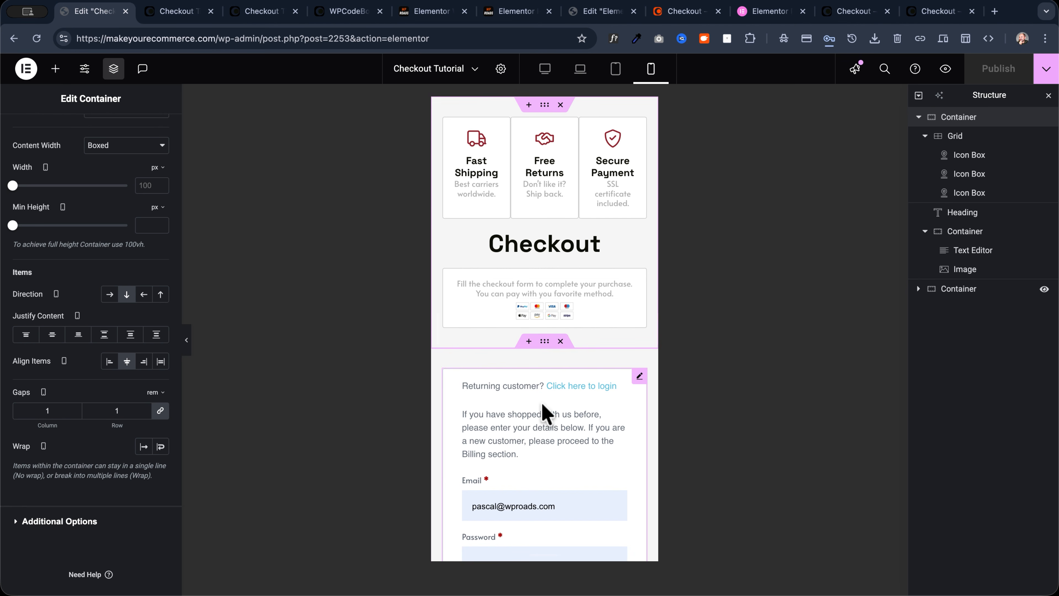
{"action": "scroll", "coordinate": [542, 409], "scroll_direction": "down", "scroll_amount": 3}
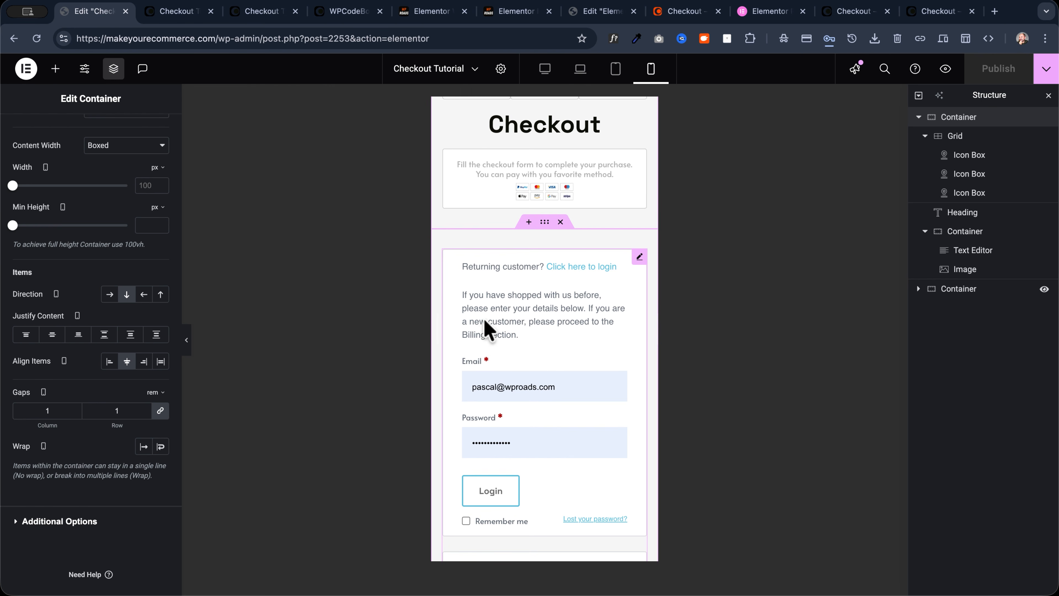
{"action": "scroll", "coordinate": [484, 323], "scroll_direction": "down", "scroll_amount": 1}
{"action": "scroll", "coordinate": [482, 315], "scroll_direction": "up", "scroll_amount": 4}
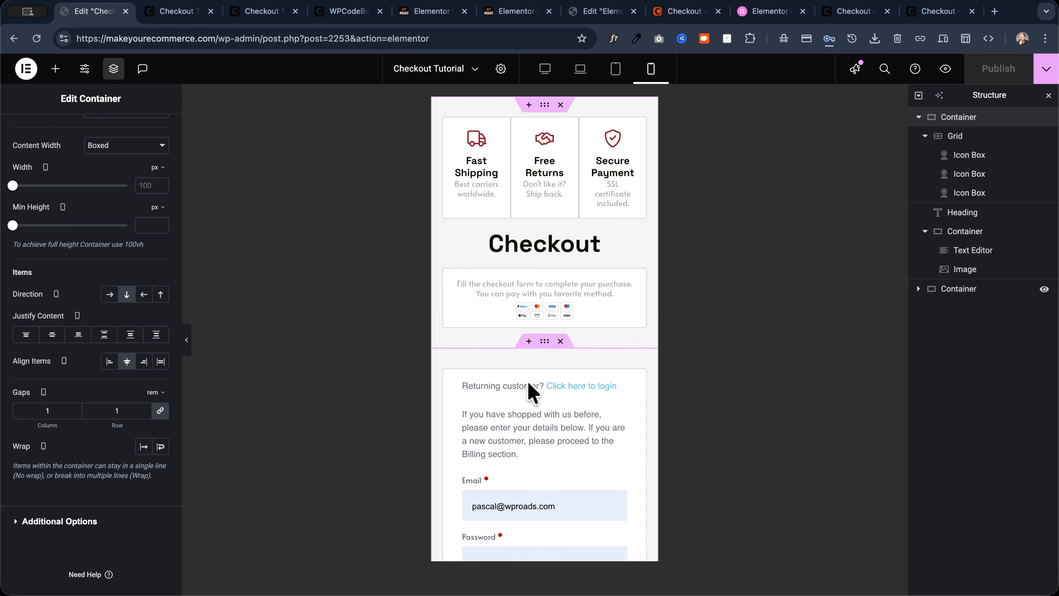
{"action": "scroll", "coordinate": [526, 400], "scroll_direction": "down", "scroll_amount": 2}
{"action": "scroll", "coordinate": [517, 344], "scroll_direction": "down", "scroll_amount": 7}
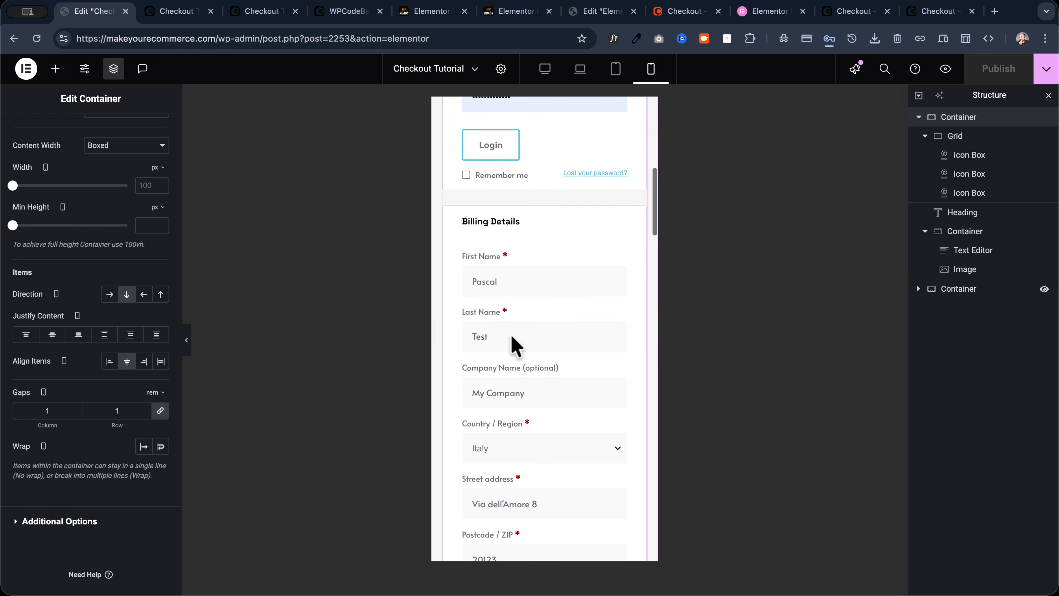
{"action": "scroll", "coordinate": [553, 277], "scroll_direction": "down", "scroll_amount": 10}
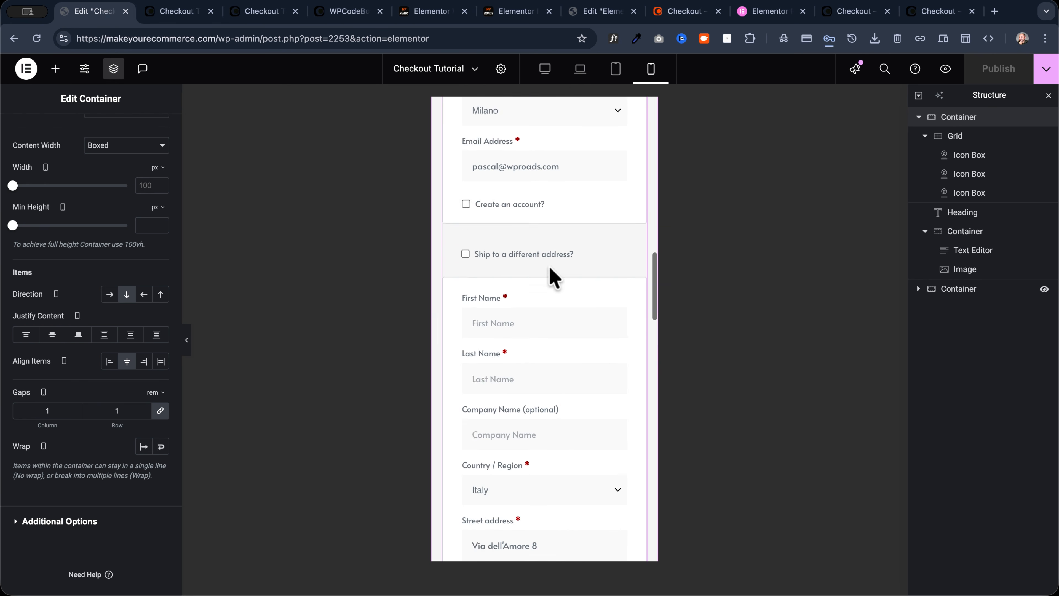
{"action": "scroll", "coordinate": [553, 276], "scroll_direction": "up", "scroll_amount": 18}
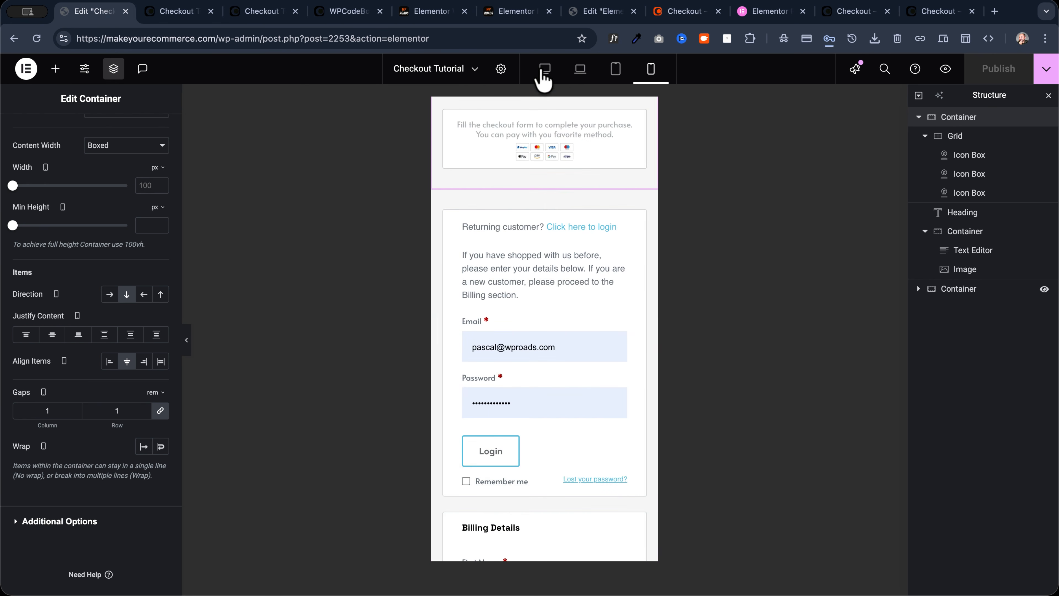
Show the desktop preview, turn on Sticky Right Column for the two-column Checkout widget, and check how the order summary scrolls
{"action": "left_click", "coordinate": [545, 69]}
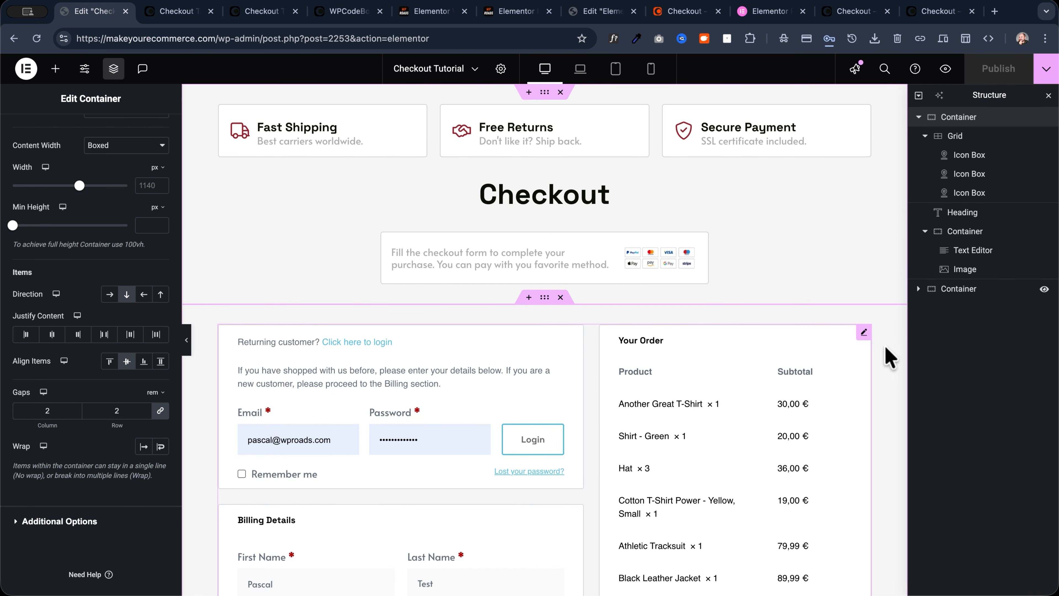
{"action": "left_click", "coordinate": [863, 333]}
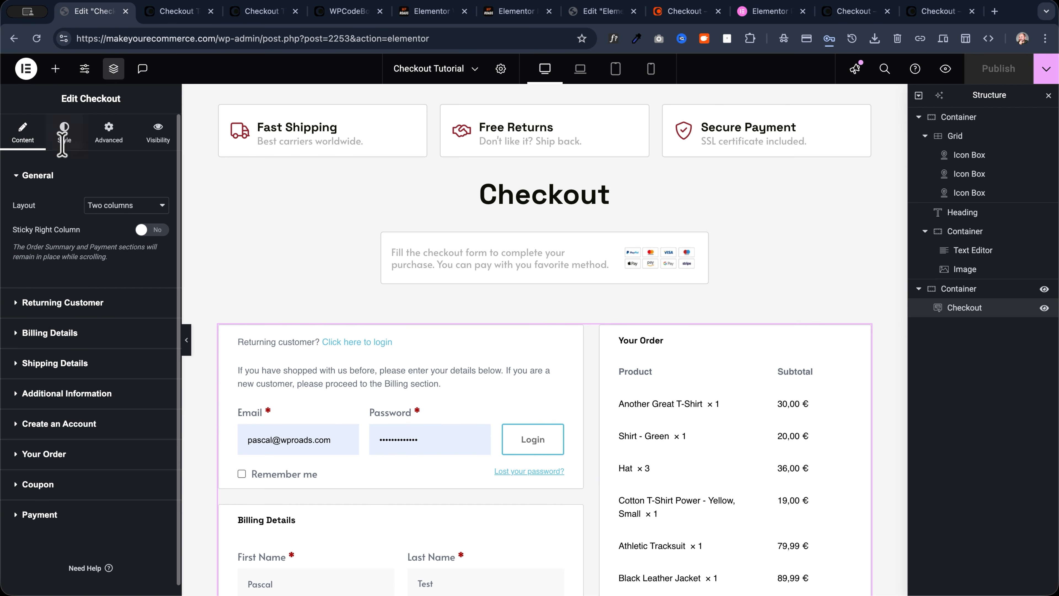
{"action": "left_click", "coordinate": [105, 205]}
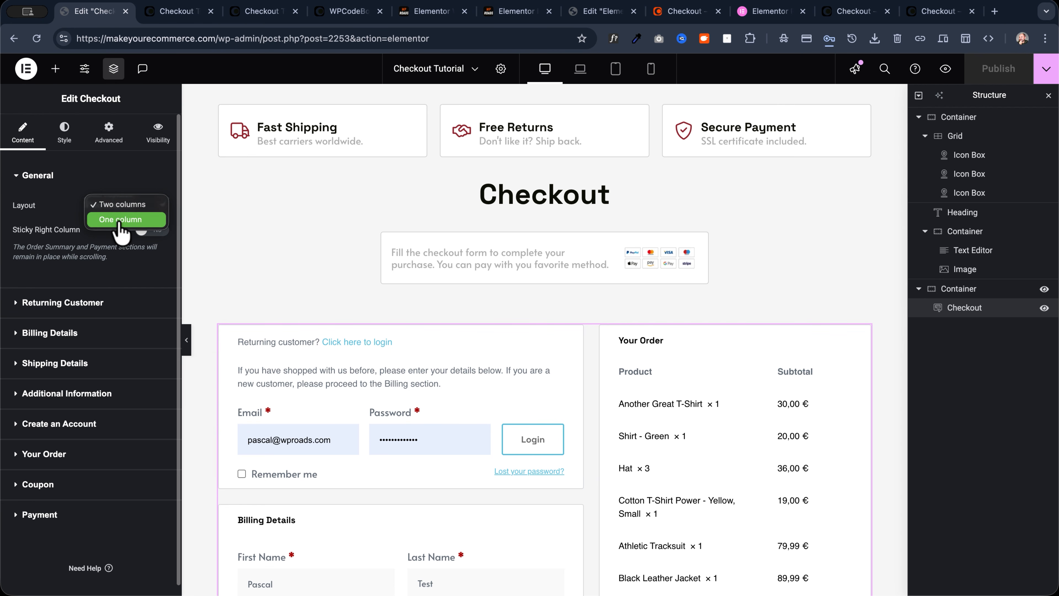
{"action": "left_click", "coordinate": [36, 231]}
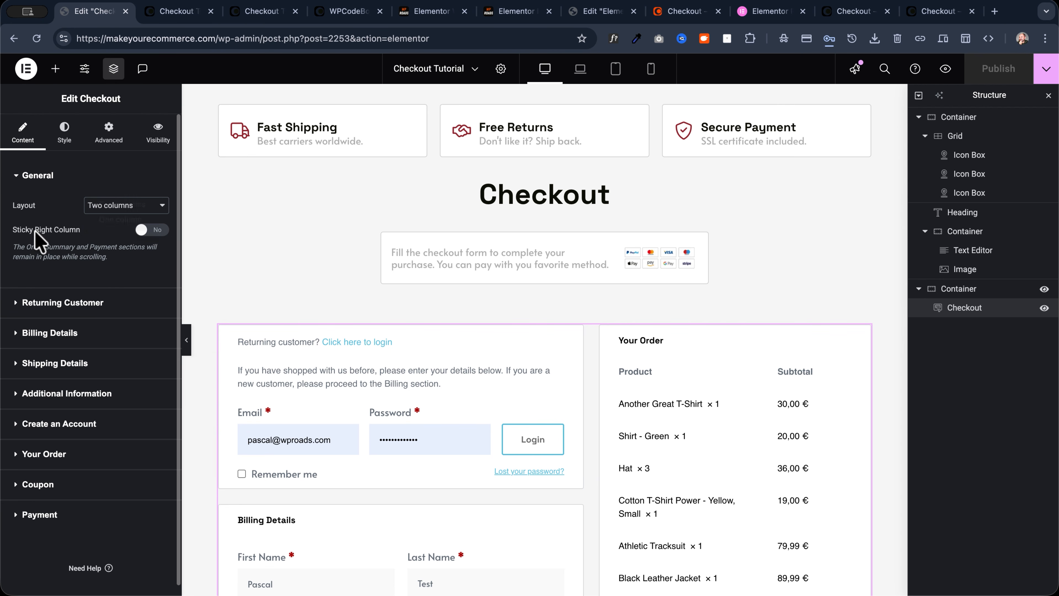
{"action": "left_click", "coordinate": [145, 230]}
{"action": "scroll", "coordinate": [517, 347], "scroll_direction": "down", "scroll_amount": 5}
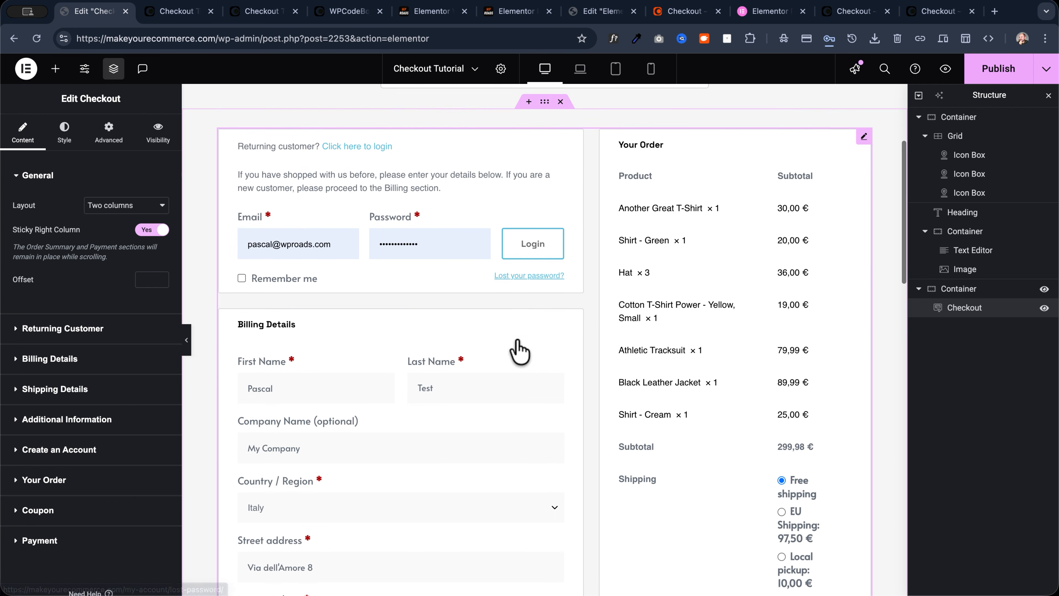
{"action": "scroll", "coordinate": [517, 346], "scroll_direction": "down", "scroll_amount": 8}
{"action": "scroll", "coordinate": [517, 346], "scroll_direction": "up", "scroll_amount": 3}
{"action": "scroll", "coordinate": [517, 344], "scroll_direction": "down", "scroll_amount": 5}
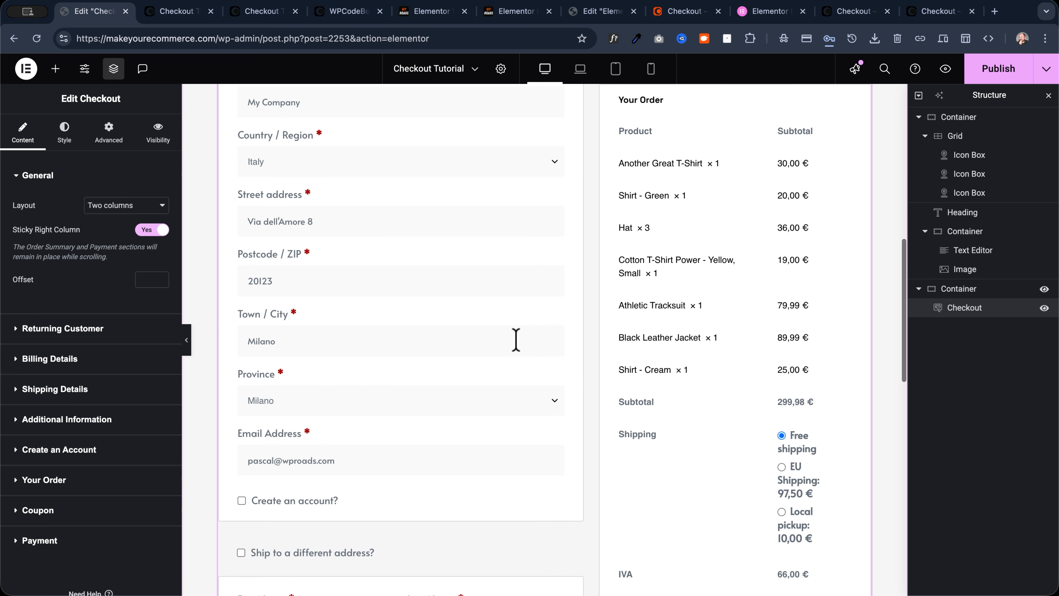
{"action": "scroll", "coordinate": [516, 340], "scroll_direction": "up", "scroll_amount": 12}
Set the sticky right column's offset to 20 and check the spacing above the order summary while scrolling
{"action": "left_click", "coordinate": [154, 279]}
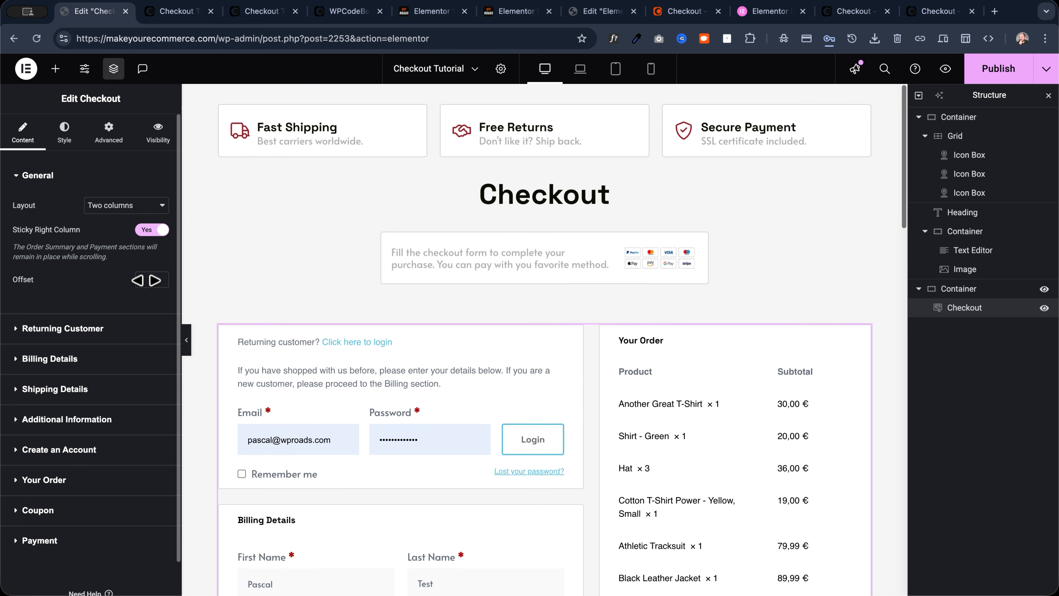
{"action": "type", "text": "20"}
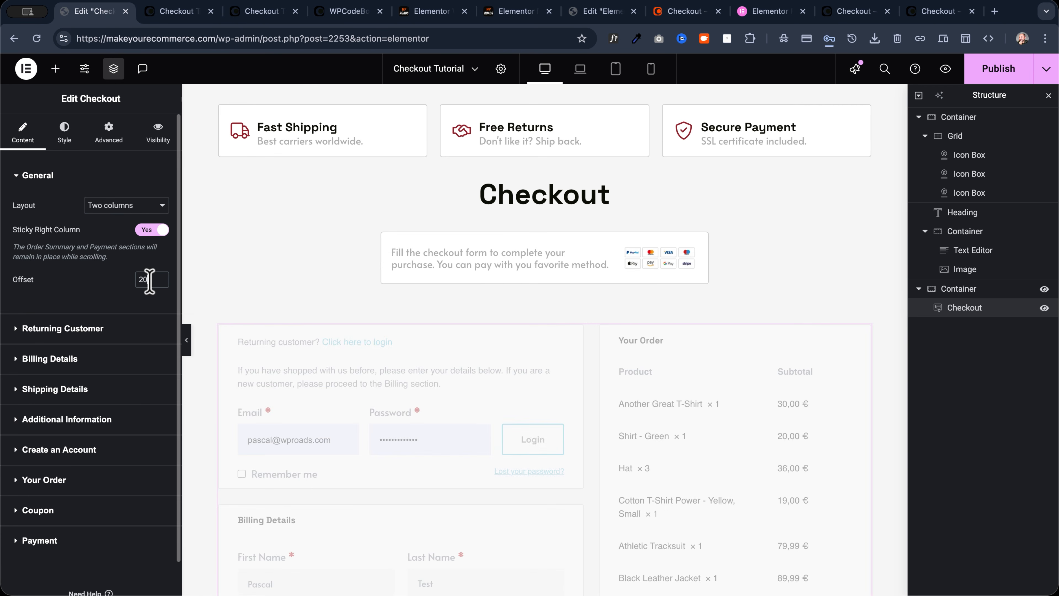
{"action": "scroll", "coordinate": [296, 354], "scroll_direction": "down", "scroll_amount": 10}
{"action": "scroll", "coordinate": [301, 350], "scroll_direction": "up", "scroll_amount": 3}
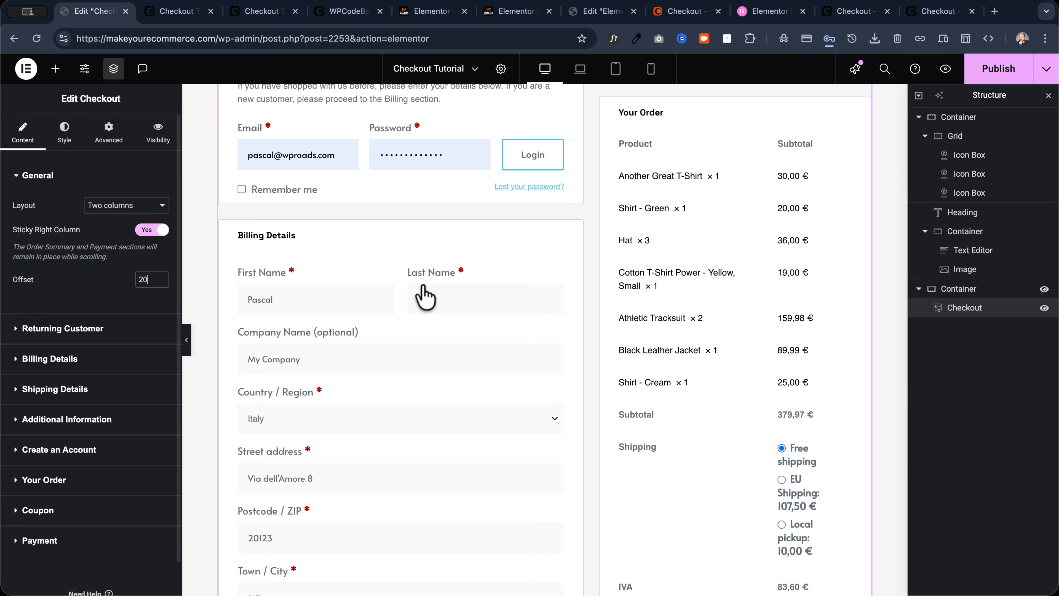
{"action": "scroll", "coordinate": [426, 296], "scroll_direction": "up", "scroll_amount": 6}
Review the Checkout widget's Returning Customer settings for section title, link text and alignment
{"action": "left_click", "coordinate": [67, 329]}
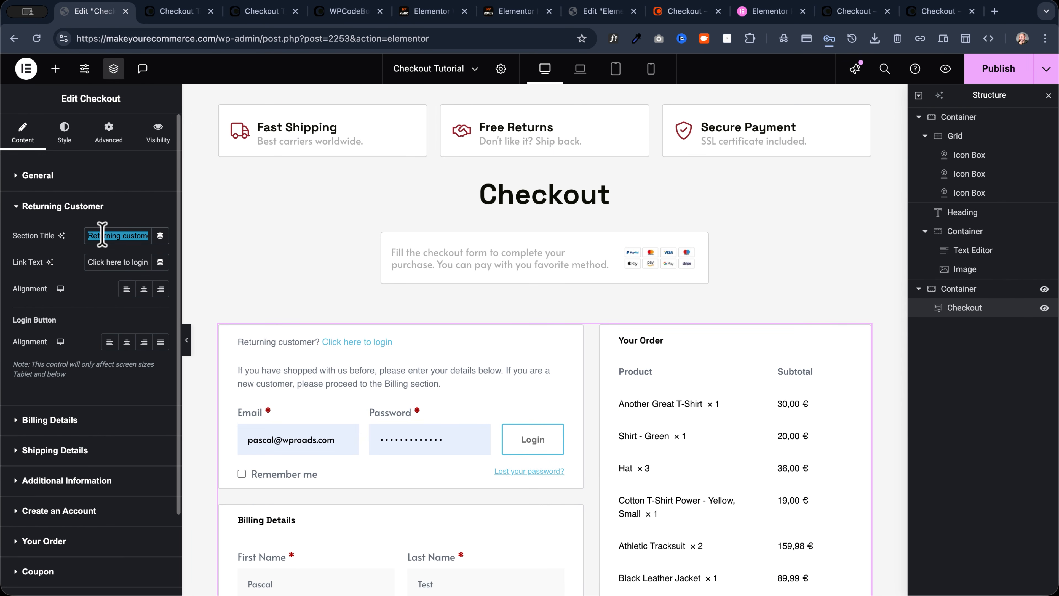
{"action": "triple_click", "coordinate": [100, 261]}
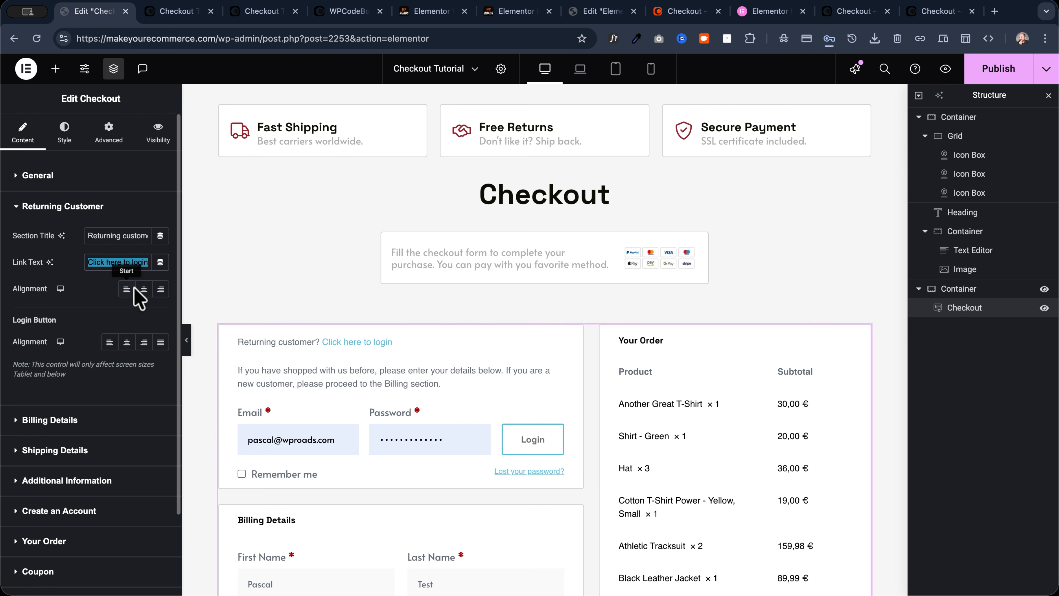
{"action": "left_click", "coordinate": [146, 294]}
{"action": "left_click", "coordinate": [145, 293]}
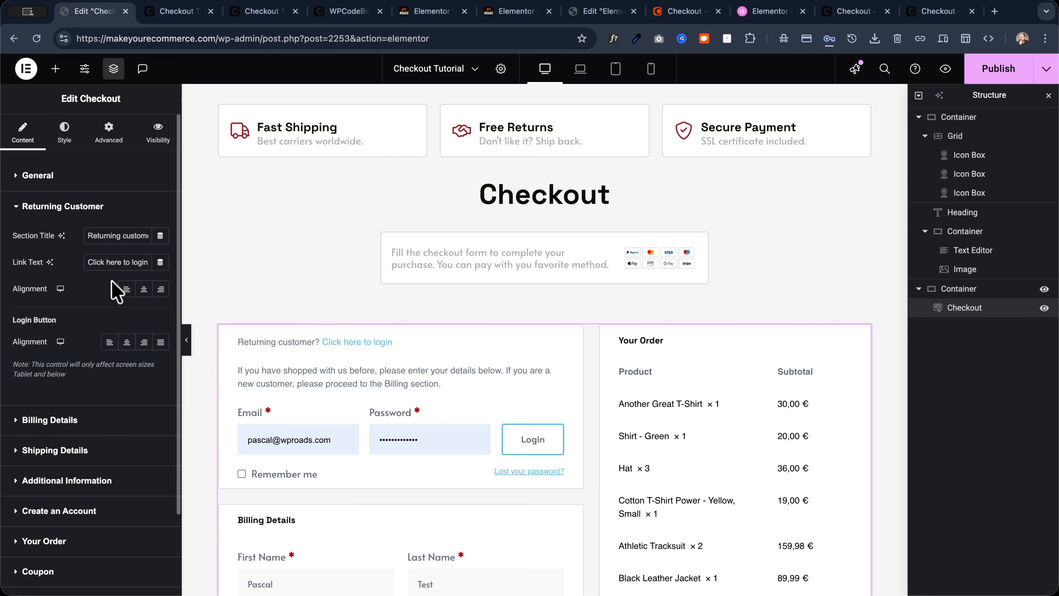
{"action": "scroll", "coordinate": [100, 302], "scroll_direction": "down", "scroll_amount": 3}
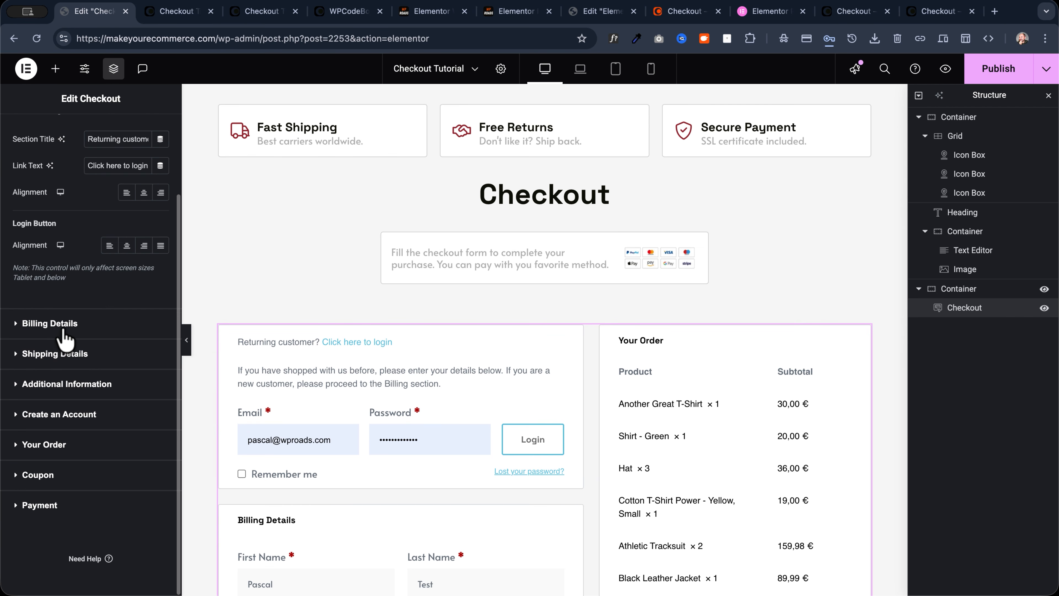
Review the Billing Details form items, checking the options of the name, company and country fields
{"action": "left_click", "coordinate": [50, 323]}
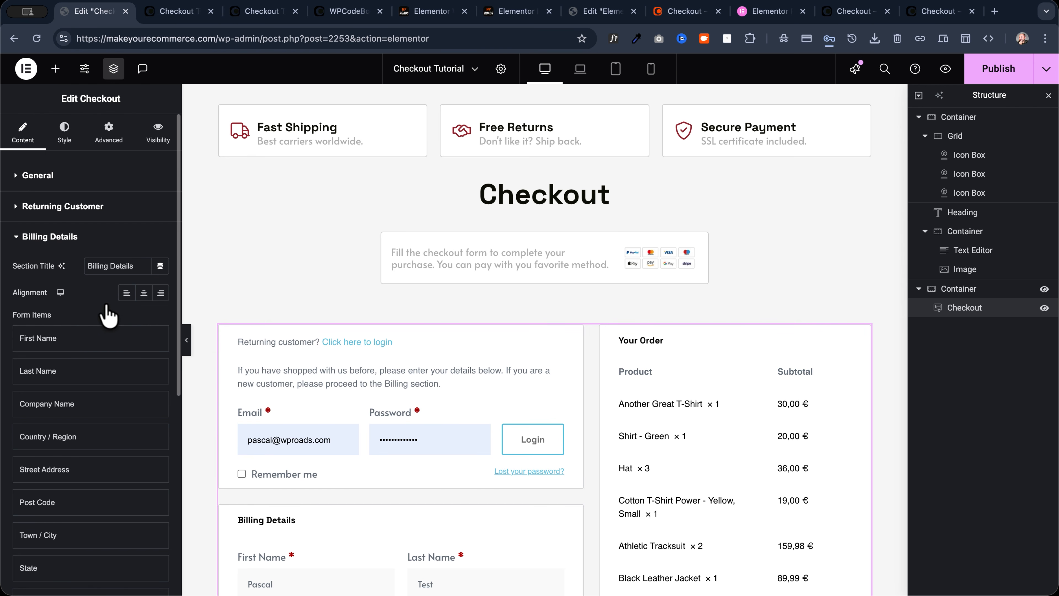
{"action": "scroll", "coordinate": [70, 317], "scroll_direction": "down", "scroll_amount": 2}
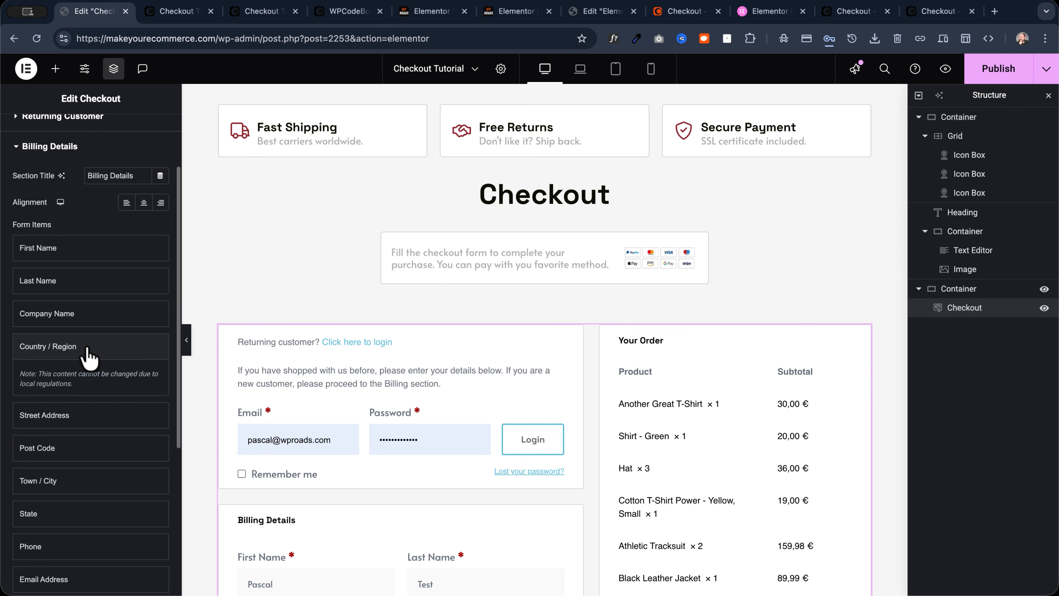
{"action": "left_click", "coordinate": [54, 288]}
{"action": "left_click", "coordinate": [51, 283]}
{"action": "left_click", "coordinate": [52, 313]}
{"action": "left_click", "coordinate": [51, 314]}
{"action": "left_click", "coordinate": [63, 248]}
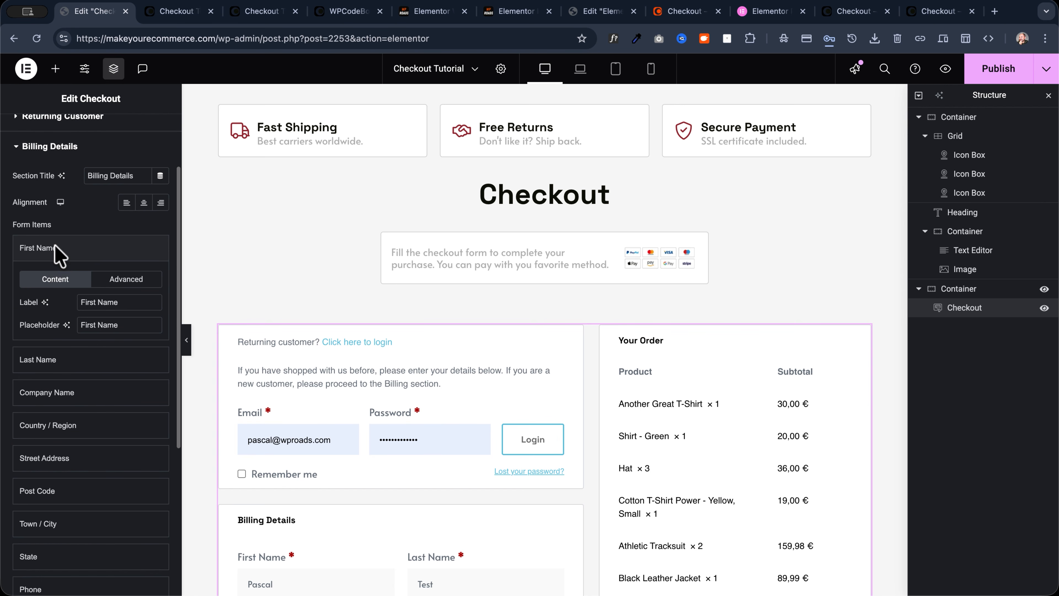
{"action": "left_click", "coordinate": [52, 249]}
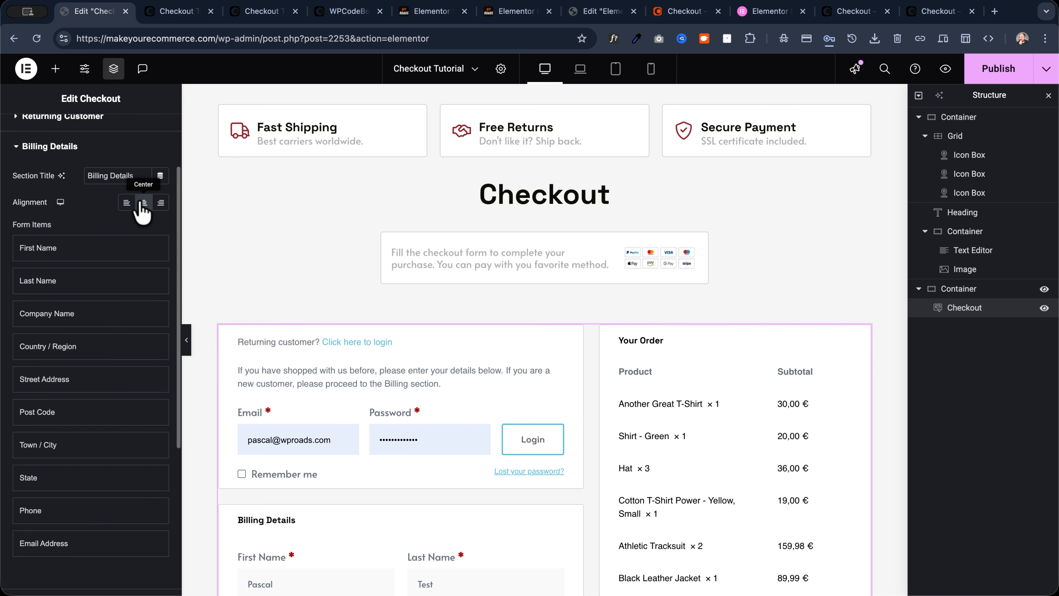
Try centre alignment on the Billing Details section title and revert it
{"action": "scroll", "coordinate": [362, 230], "scroll_direction": "down", "scroll_amount": 2}
{"action": "scroll", "coordinate": [362, 228], "scroll_direction": "down", "scroll_amount": 6}
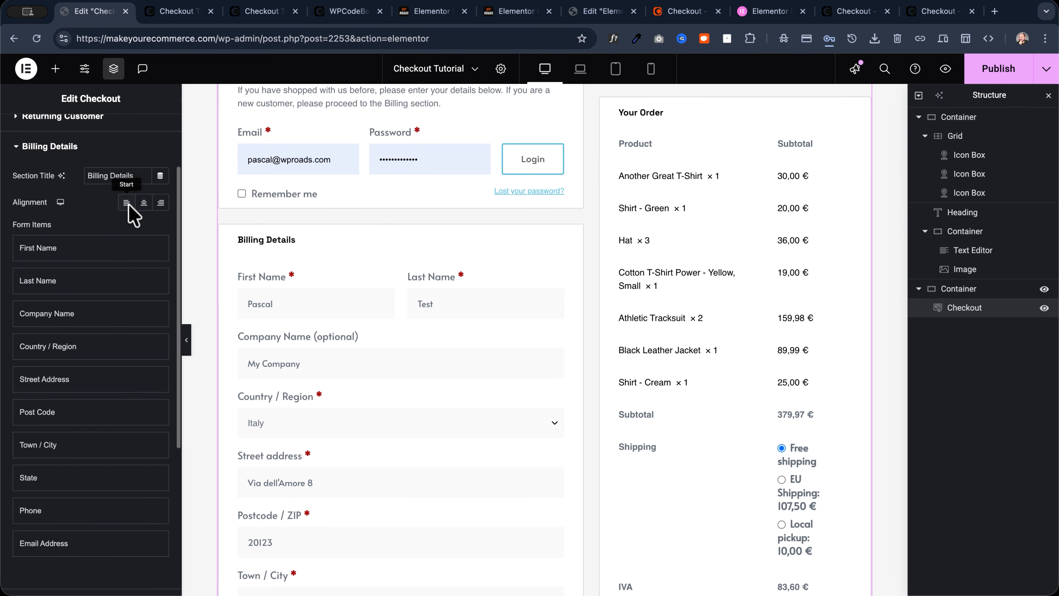
{"action": "left_click", "coordinate": [141, 203]}
{"action": "left_click", "coordinate": [143, 204]}
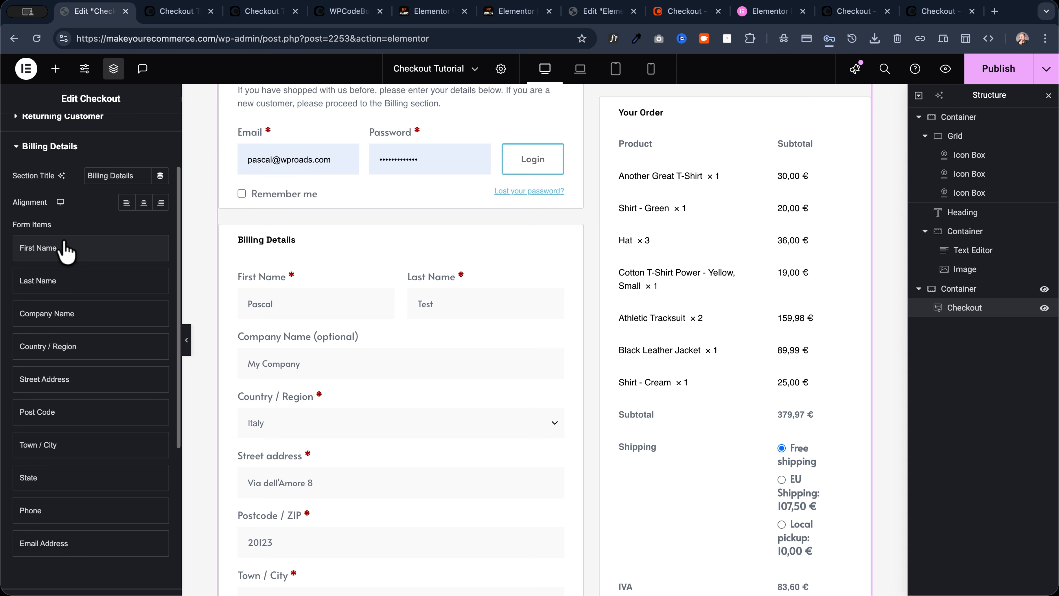
Check the settings of the Email Address and Phone items in the billing form
{"action": "scroll", "coordinate": [61, 259], "scroll_direction": "down", "scroll_amount": 6}
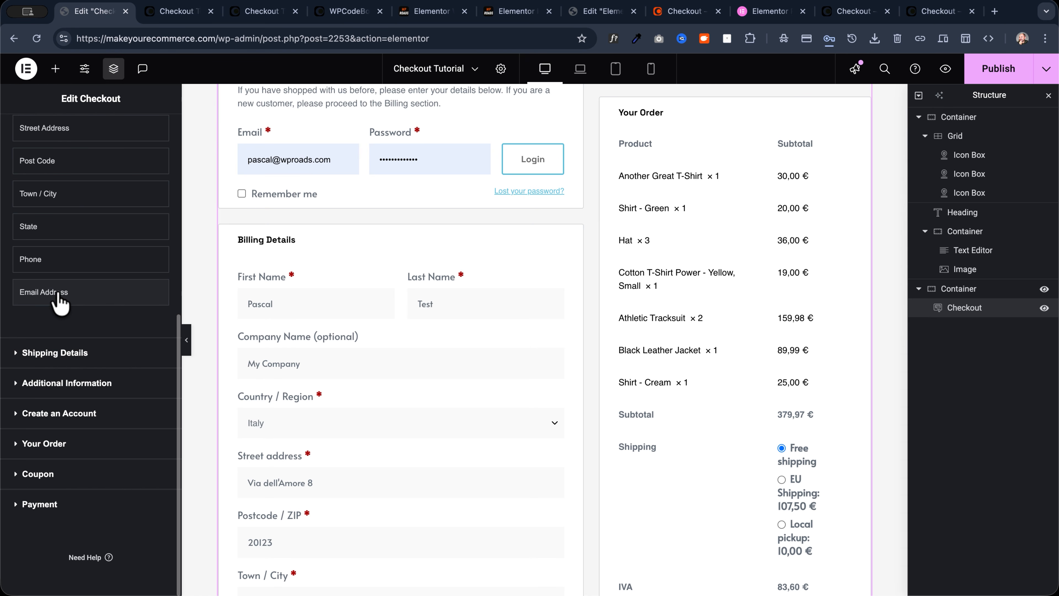
{"action": "left_click", "coordinate": [62, 293]}
{"action": "left_click", "coordinate": [62, 297]}
{"action": "left_click", "coordinate": [64, 260]}
{"action": "left_click", "coordinate": [66, 263]}
Review the Shipping Details form items and compare them with the different-address fields in the preview
{"action": "left_click", "coordinate": [62, 354]}
{"action": "scroll", "coordinate": [83, 279], "scroll_direction": "down", "scroll_amount": 5}
{"action": "scroll", "coordinate": [366, 466], "scroll_direction": "down", "scroll_amount": 8}
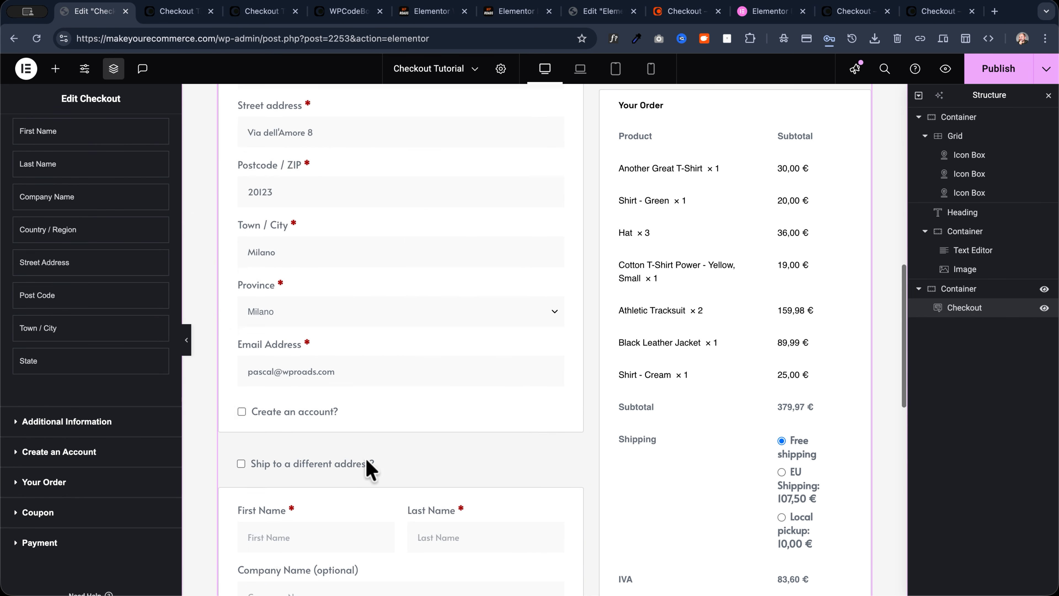
{"action": "scroll", "coordinate": [369, 470], "scroll_direction": "down", "scroll_amount": 5}
{"action": "scroll", "coordinate": [303, 336], "scroll_direction": "up", "scroll_amount": 2}
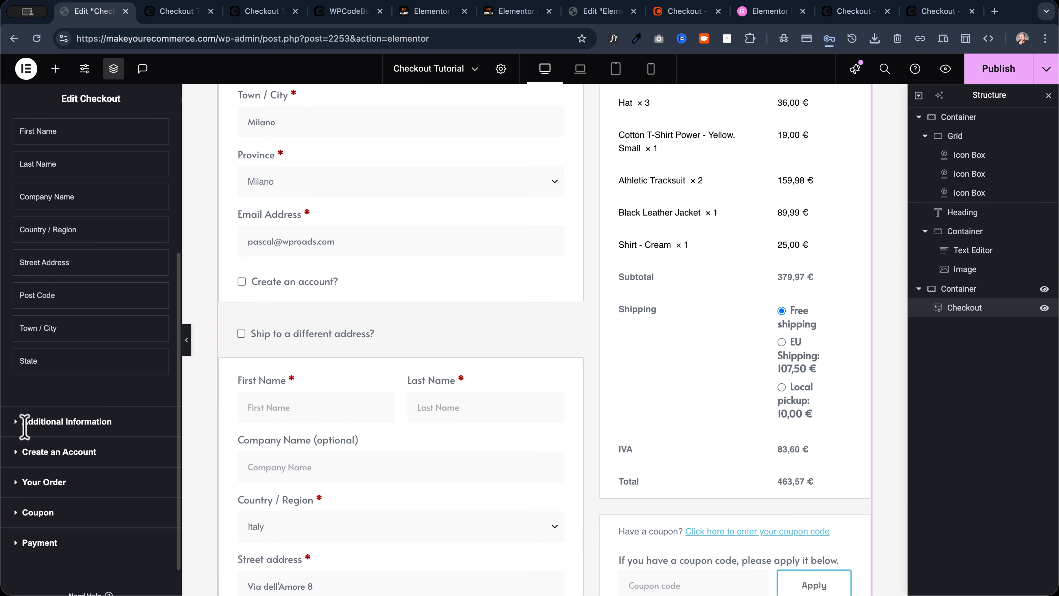
Review the Additional Information settings and locate the Order Notes field in the checkout preview
{"action": "scroll", "coordinate": [69, 427], "scroll_direction": "down", "scroll_amount": 1}
{"action": "left_click", "coordinate": [63, 385]}
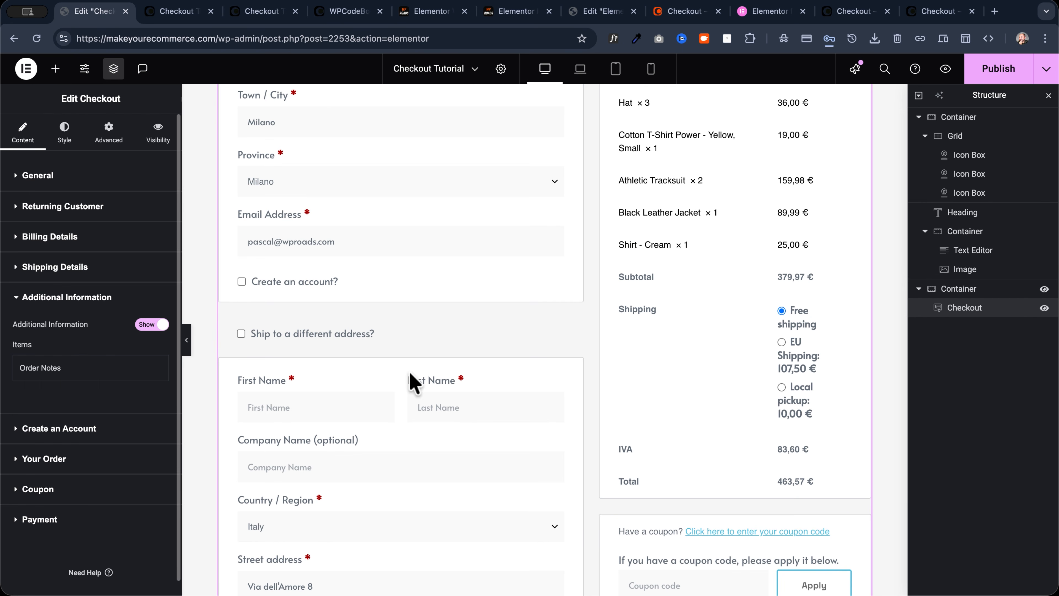
{"action": "scroll", "coordinate": [411, 382], "scroll_direction": "down", "scroll_amount": 10}
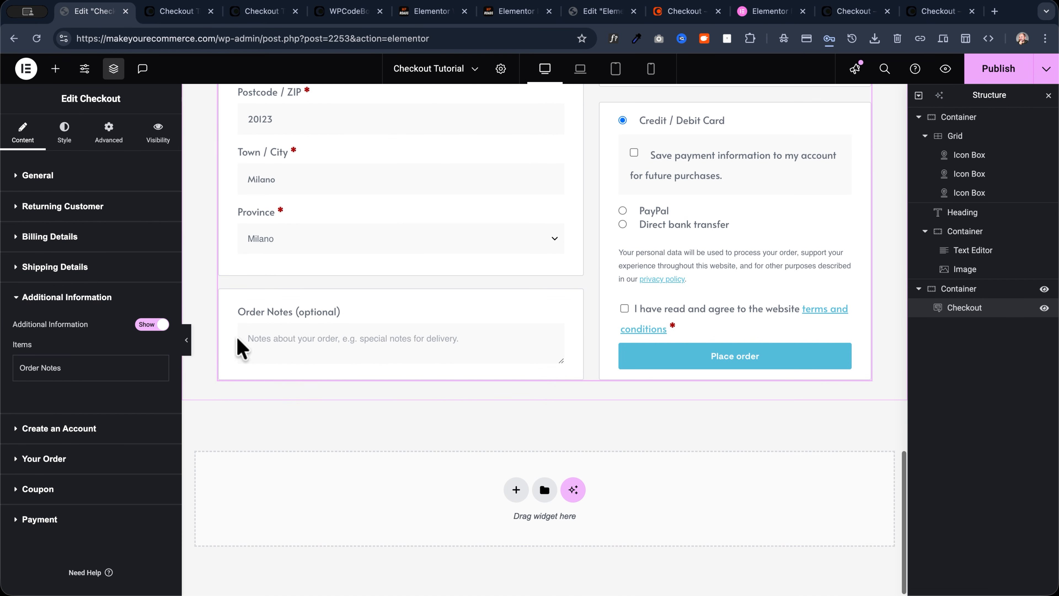
Relabel the Order Notes item as "Add a comment" and hide the Additional Information section
{"action": "left_click", "coordinate": [62, 370]}
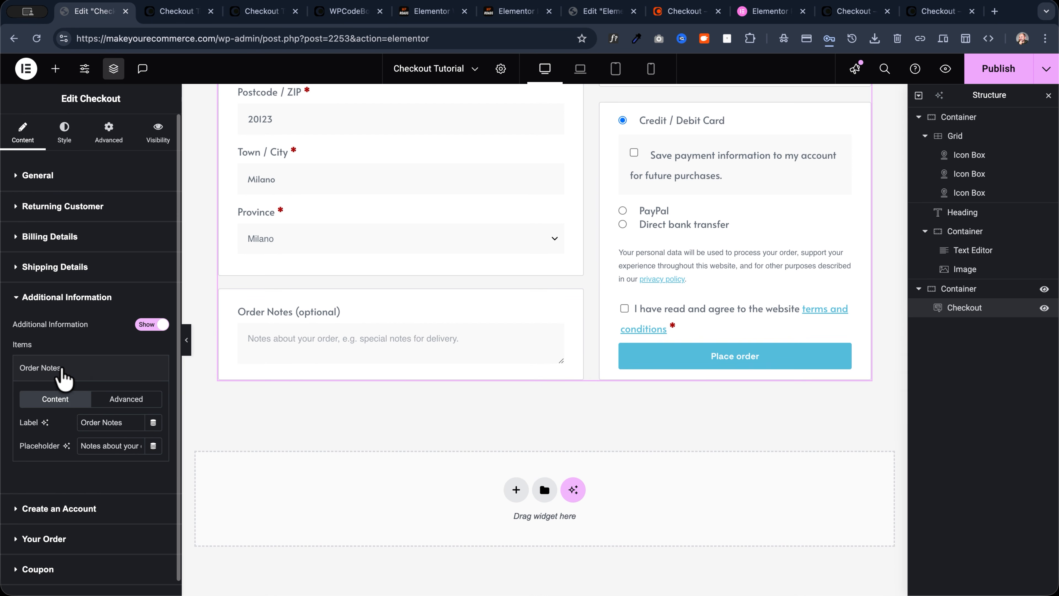
{"action": "left_click_drag", "start_coordinate": [133, 424], "coordinate": [50, 419]}
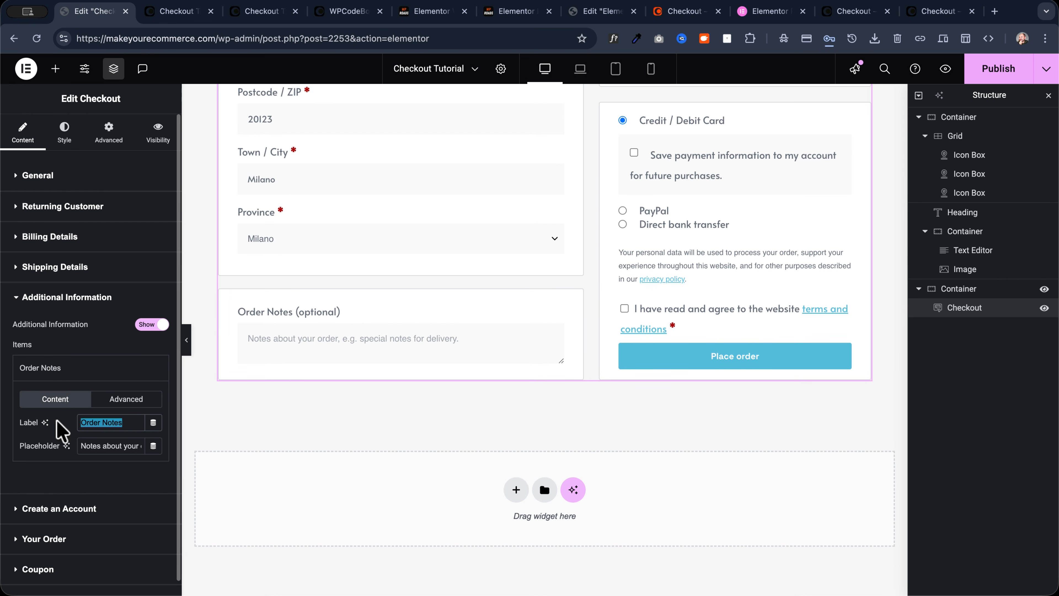
{"action": "type", "text": "Add a comment"}
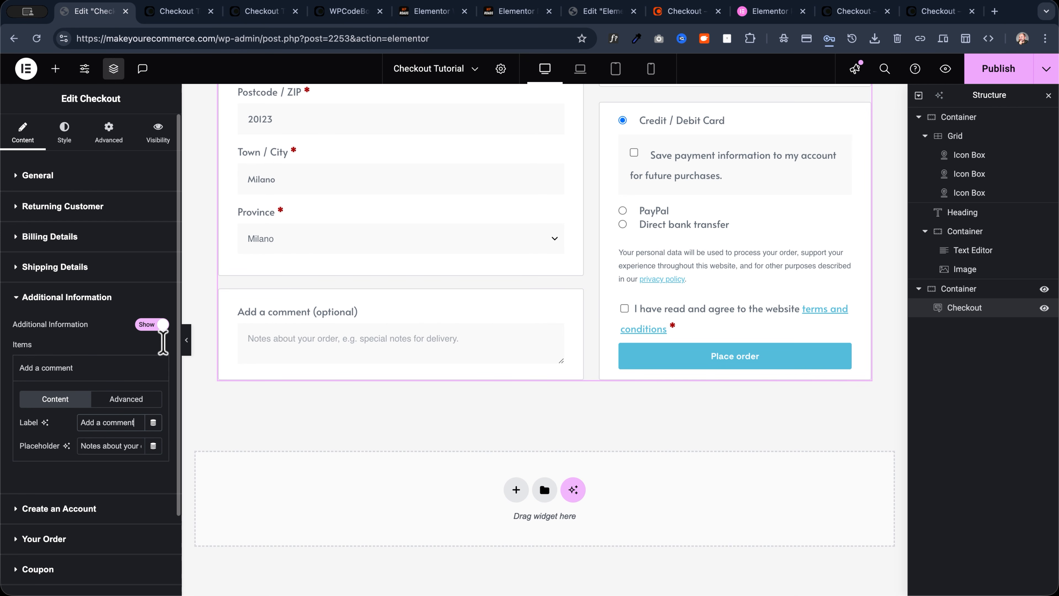
{"action": "left_click", "coordinate": [146, 325]}
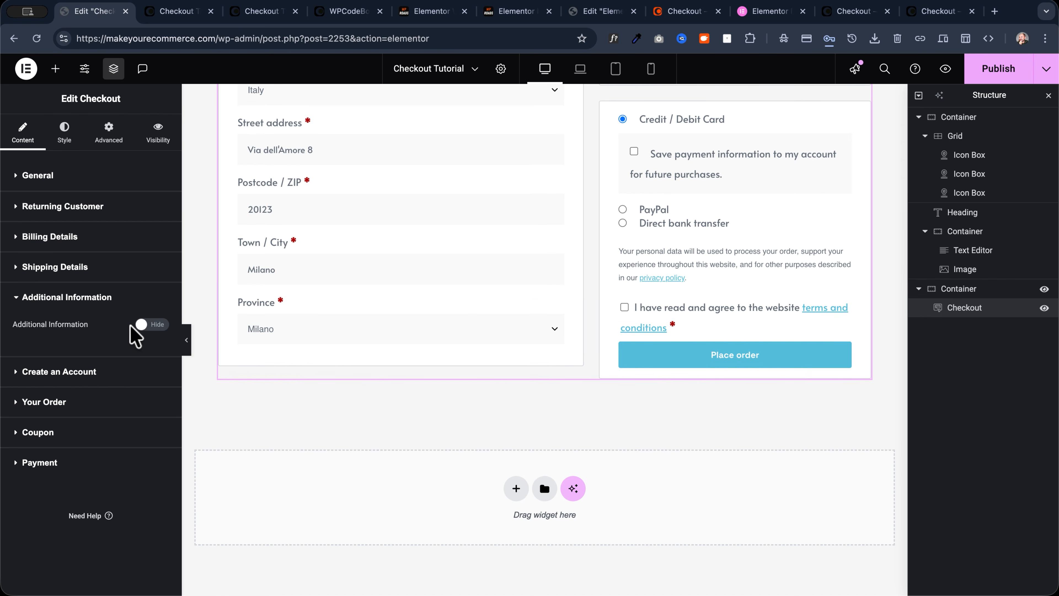
Check the Create an Account title and change the Your Order section title to "Your Order Summary"
{"action": "left_click", "coordinate": [64, 373]}
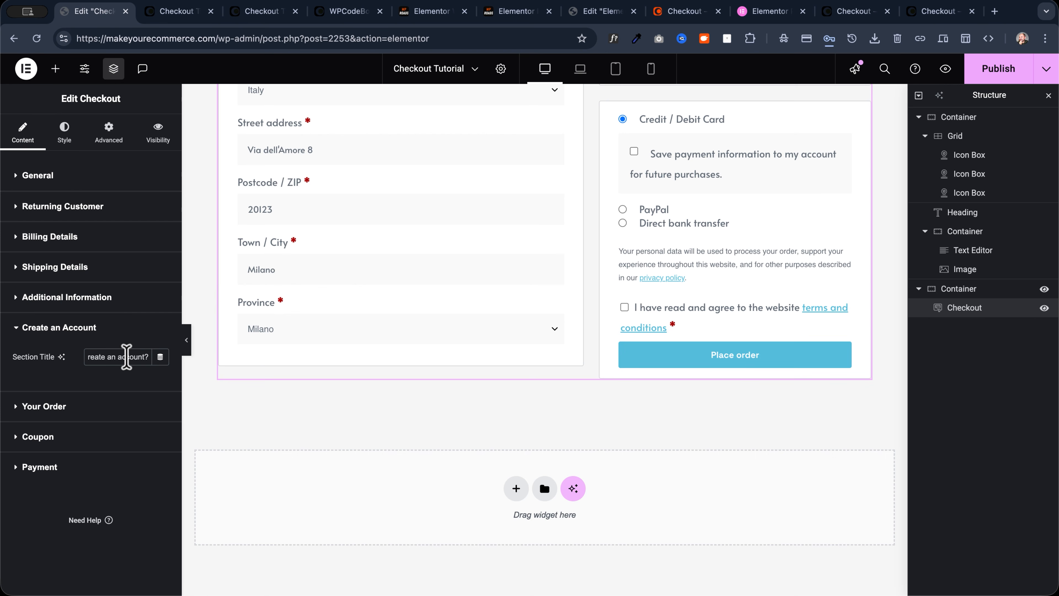
{"action": "left_click", "coordinate": [53, 408]}
{"action": "left_click_drag", "start_coordinate": [136, 386], "coordinate": [56, 384]}
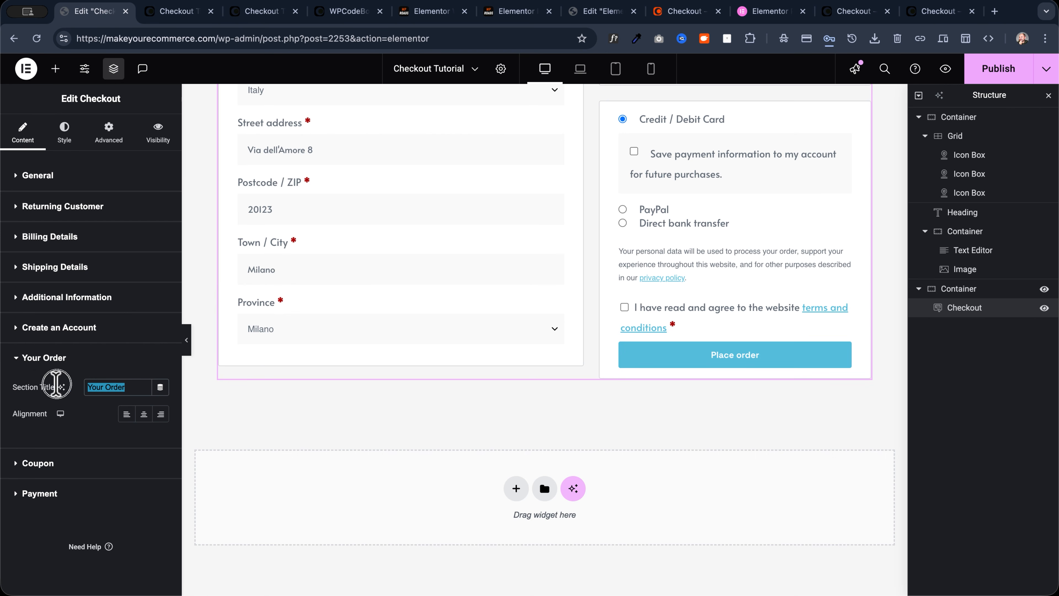
{"action": "scroll", "coordinate": [633, 312], "scroll_direction": "up", "scroll_amount": 15}
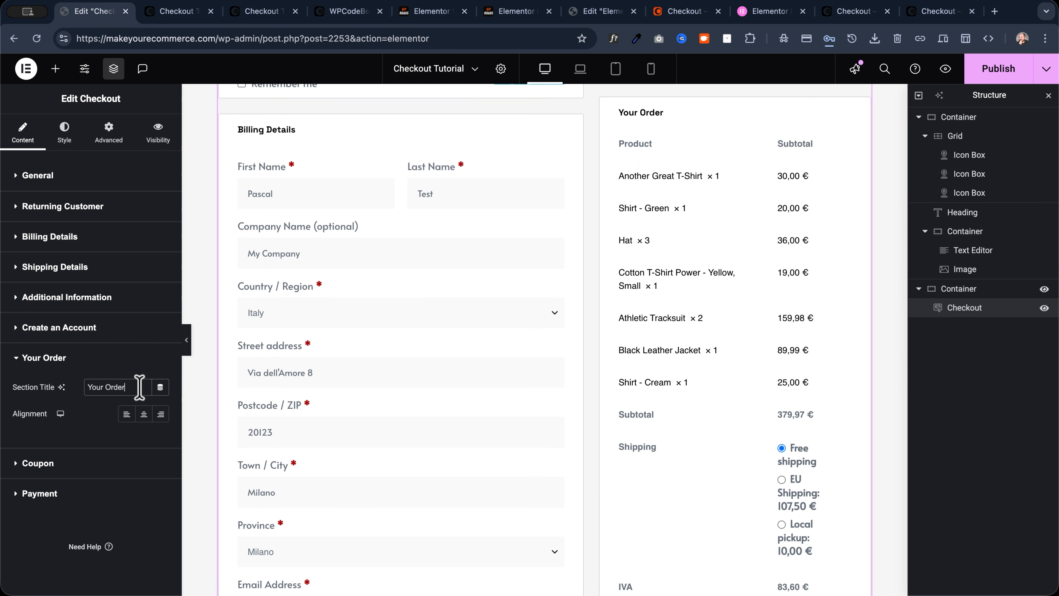
{"action": "type", "text": "Summary"}
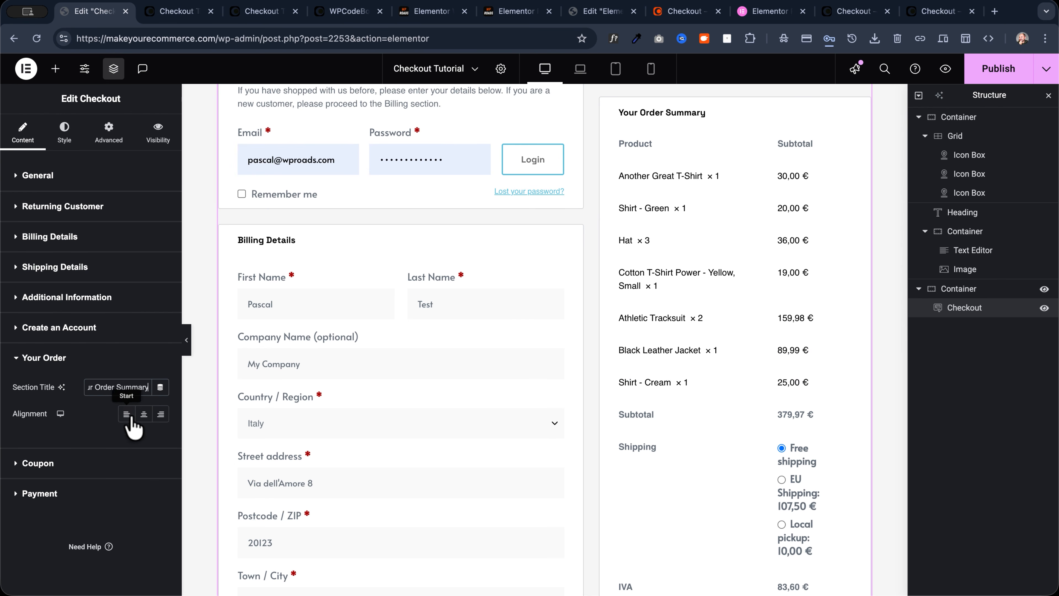
Shorten the Coupon section's link text to "Click here to enter it"
{"action": "left_click", "coordinate": [43, 463]}
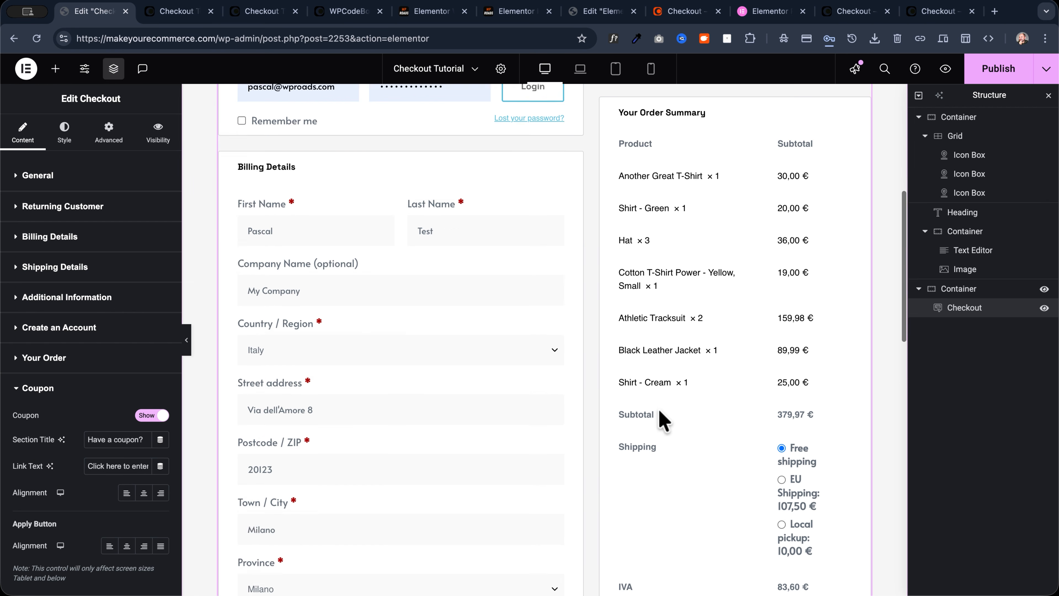
{"action": "scroll", "coordinate": [661, 417], "scroll_direction": "down", "scroll_amount": 10}
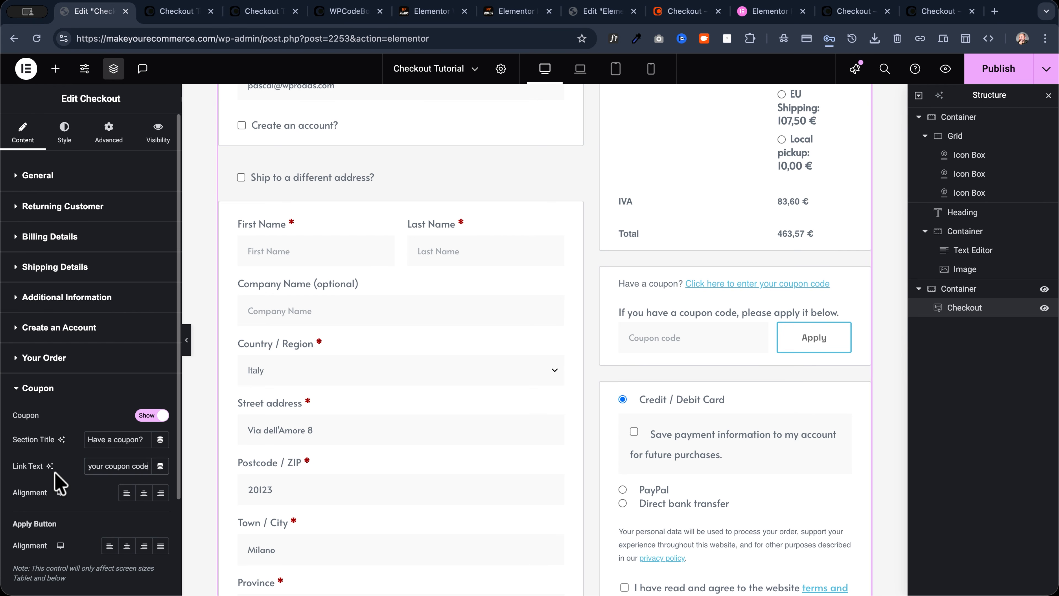
{"action": "key", "text": "BackSpace"}
{"action": "key", "text": "BackSpace"}
{"action": "key", "text": "BackSpace"}
{"action": "key", "text": "BackSpace"}
{"action": "key", "text": "BackSpace"}
{"action": "key", "text": "BackSpace"}
{"action": "key", "text": "BackSpace"}
{"action": "key", "text": "BackSpace"}
{"action": "key", "text": "BackSpace"}
{"action": "key", "text": "BackSpace"}
{"action": "key", "text": "BackSpace"}
{"action": "key", "text": "BackSpace"}
{"action": "key", "text": "BackSpace"}
{"action": "key", "text": "BackSpace"}
{"action": "key", "text": "BackSpace"}
{"action": "key", "text": "BackSpace"}
{"action": "key", "text": "BackSpace"}
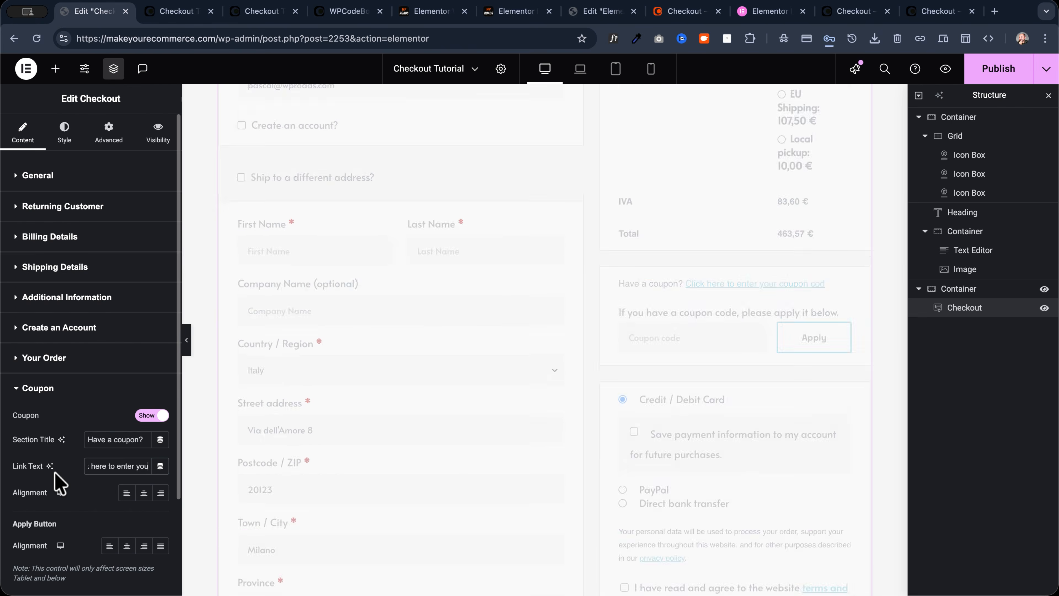
{"action": "type", "text": "it"}
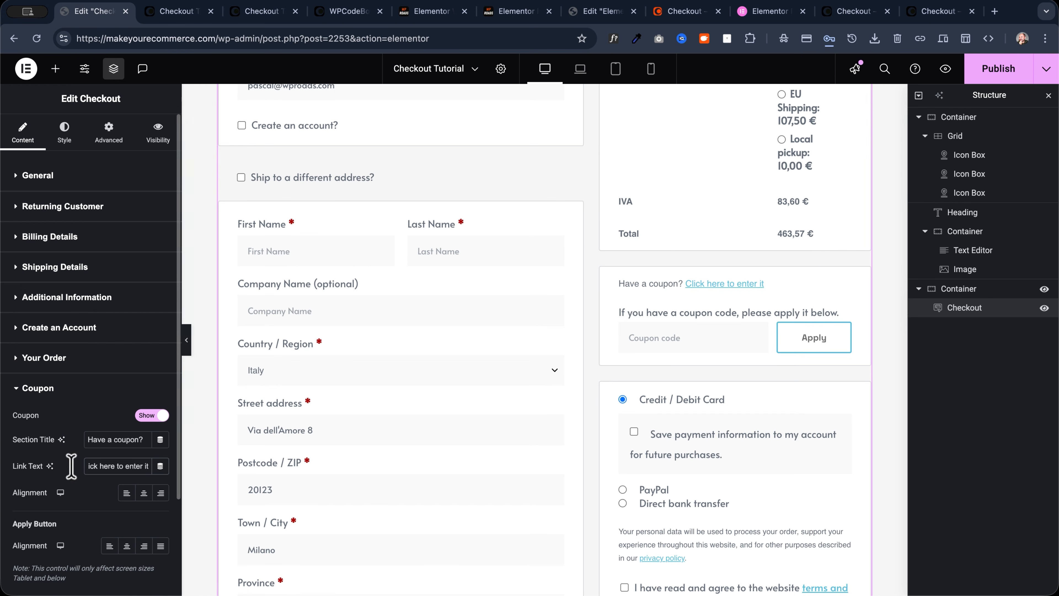
Review the coupon Apply button and Payment settings, trying centre alignment on the purchase button and reverting it
{"action": "scroll", "coordinate": [79, 463], "scroll_direction": "down", "scroll_amount": 3}
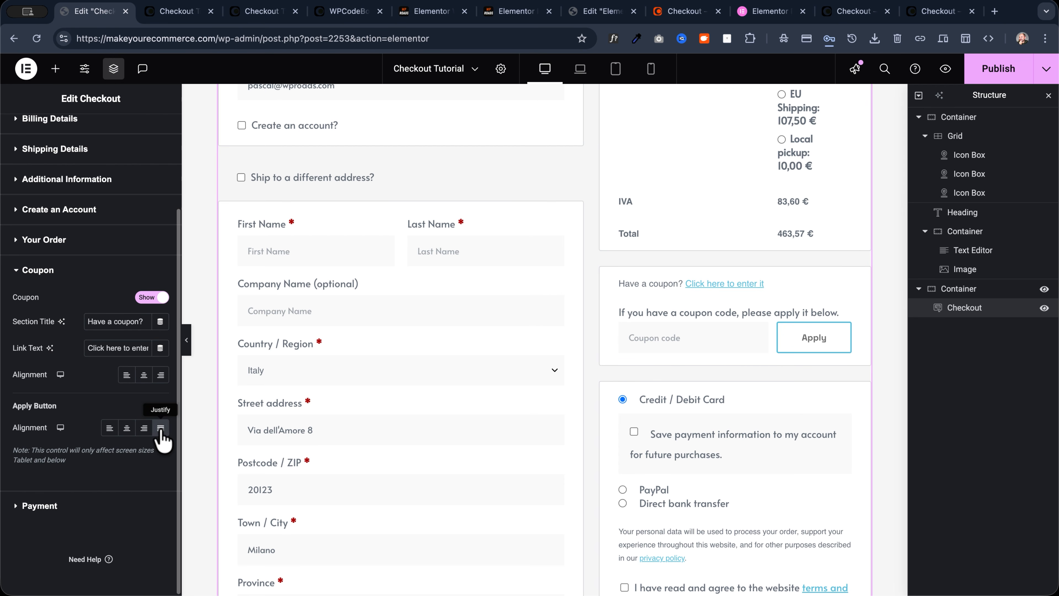
{"action": "left_click", "coordinate": [42, 506]}
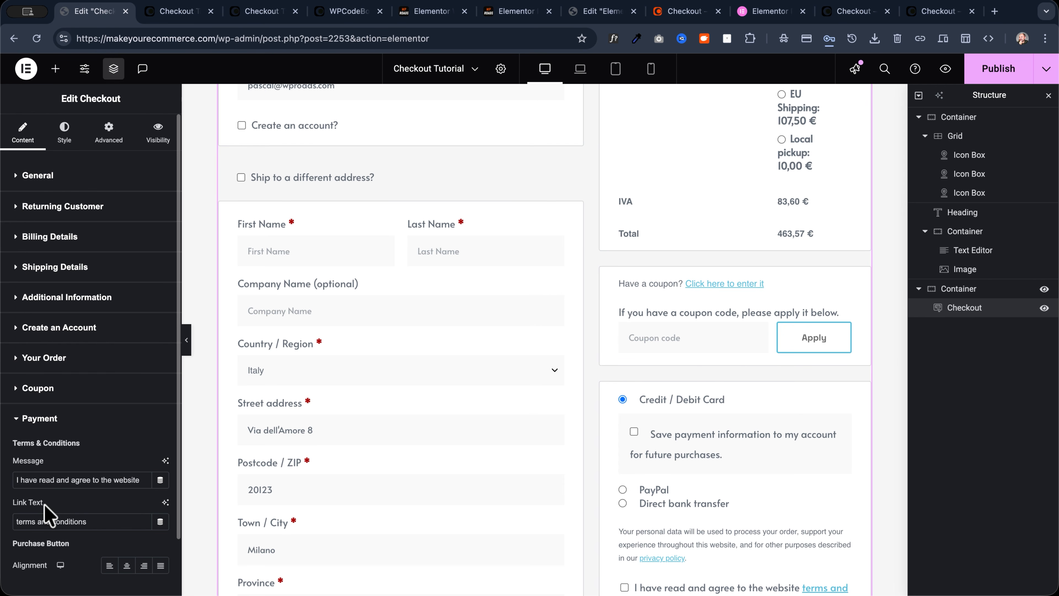
{"action": "scroll", "coordinate": [786, 405], "scroll_direction": "down", "scroll_amount": 5}
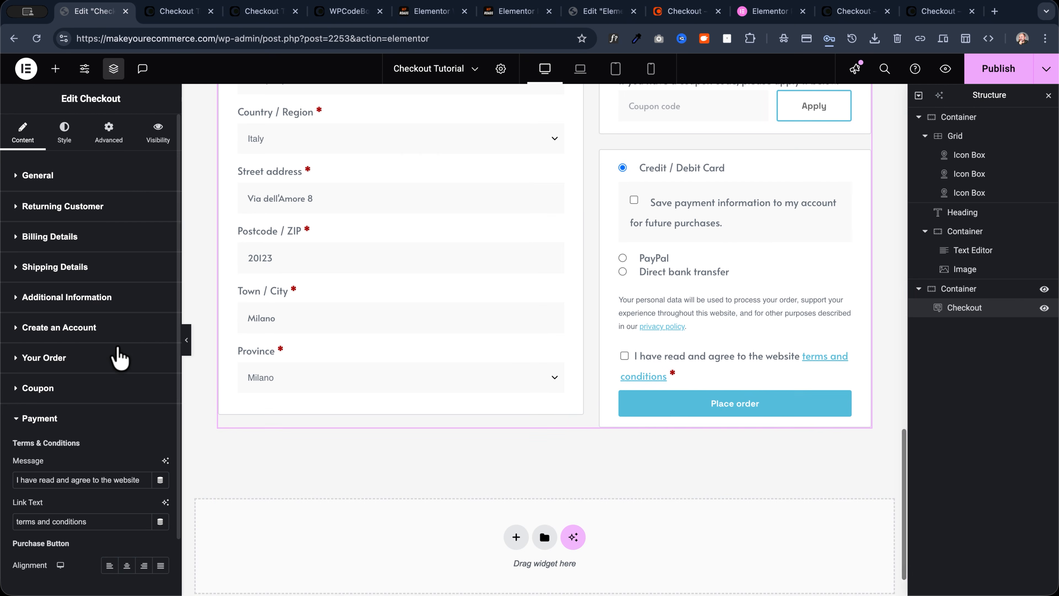
{"action": "scroll", "coordinate": [96, 361], "scroll_direction": "down", "scroll_amount": 2}
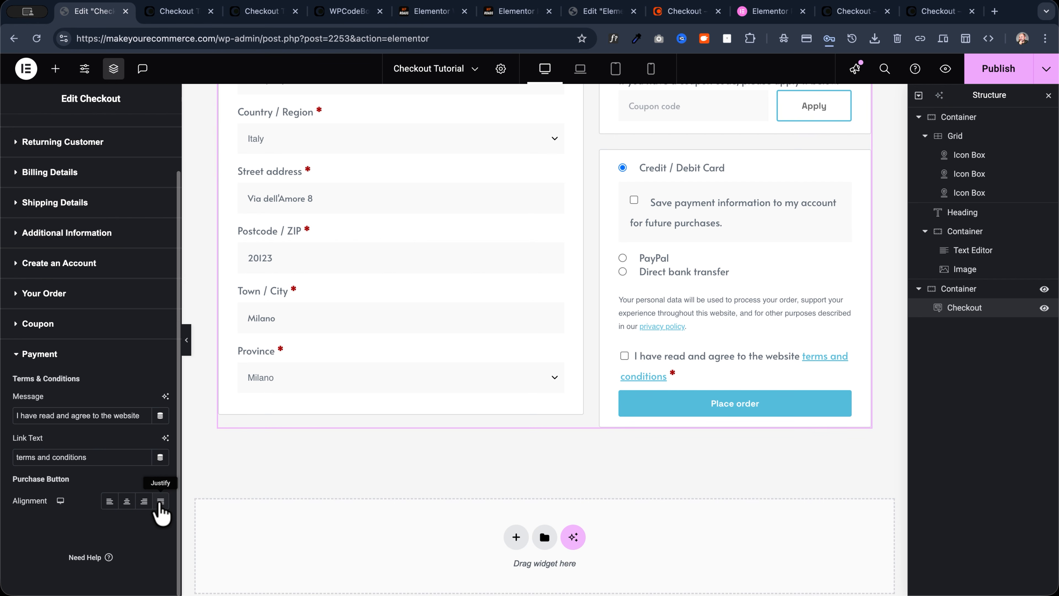
{"action": "left_click", "coordinate": [127, 501]}
{"action": "left_click", "coordinate": [126, 502]}
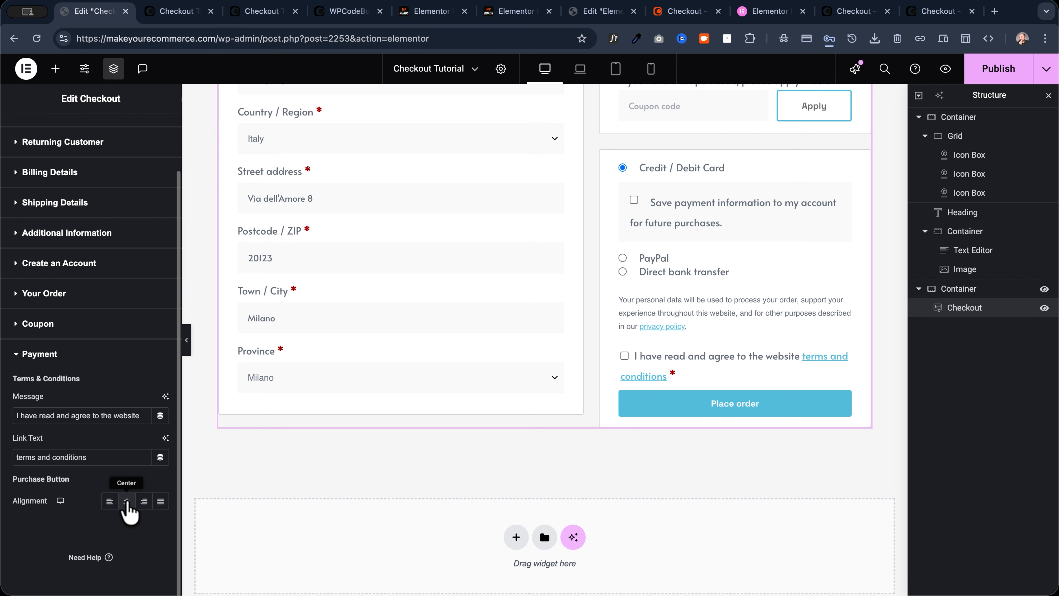
{"action": "scroll", "coordinate": [96, 465], "scroll_direction": "up", "scroll_amount": 2}
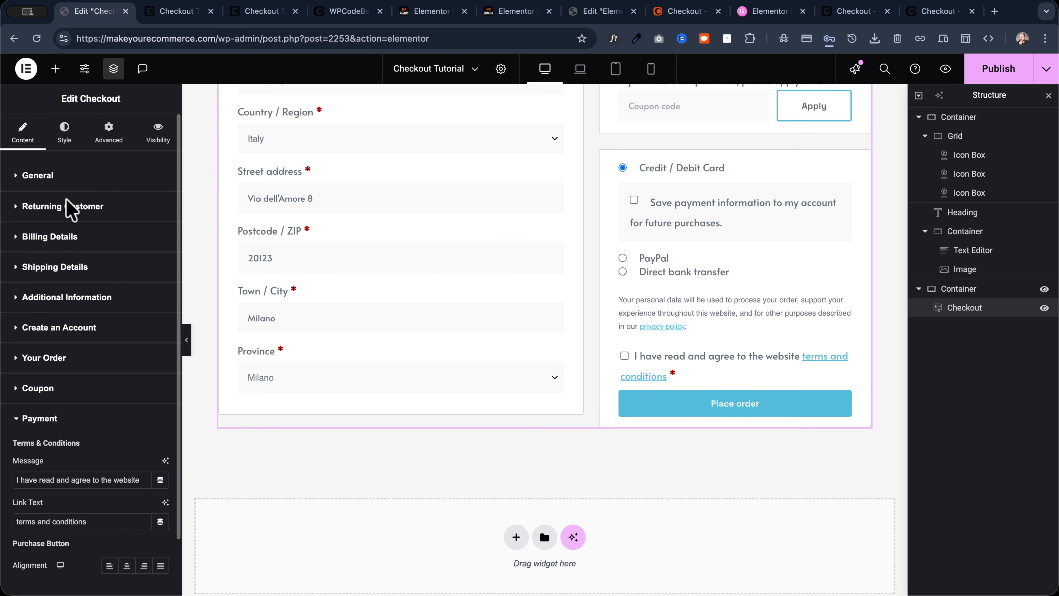
Review the Checkout widget's style groups and the list of checkout sections that can be customized individually
{"action": "left_click", "coordinate": [66, 132]}
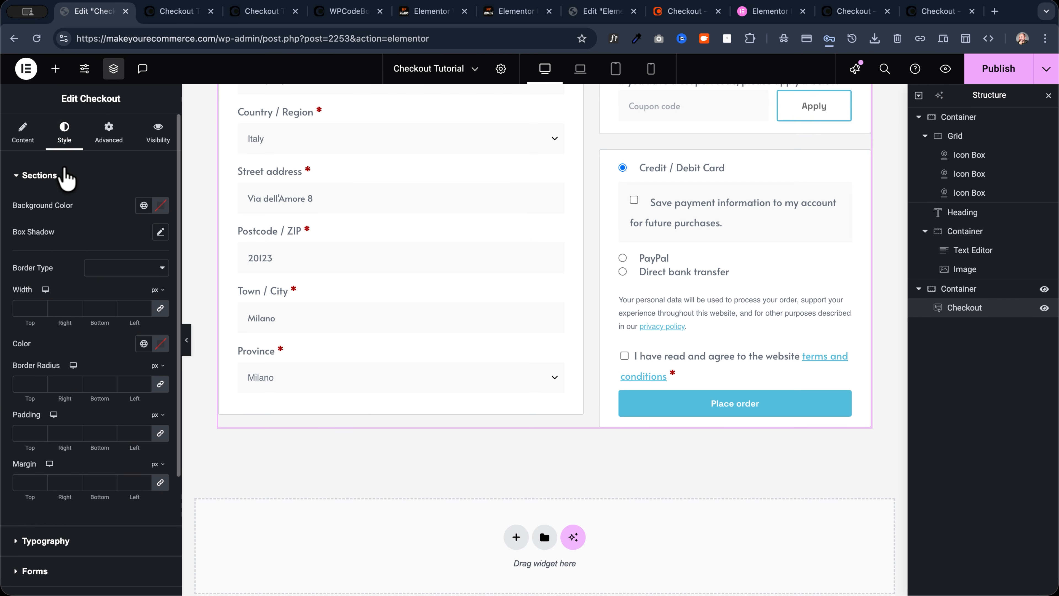
{"action": "scroll", "coordinate": [56, 277], "scroll_direction": "down", "scroll_amount": 3}
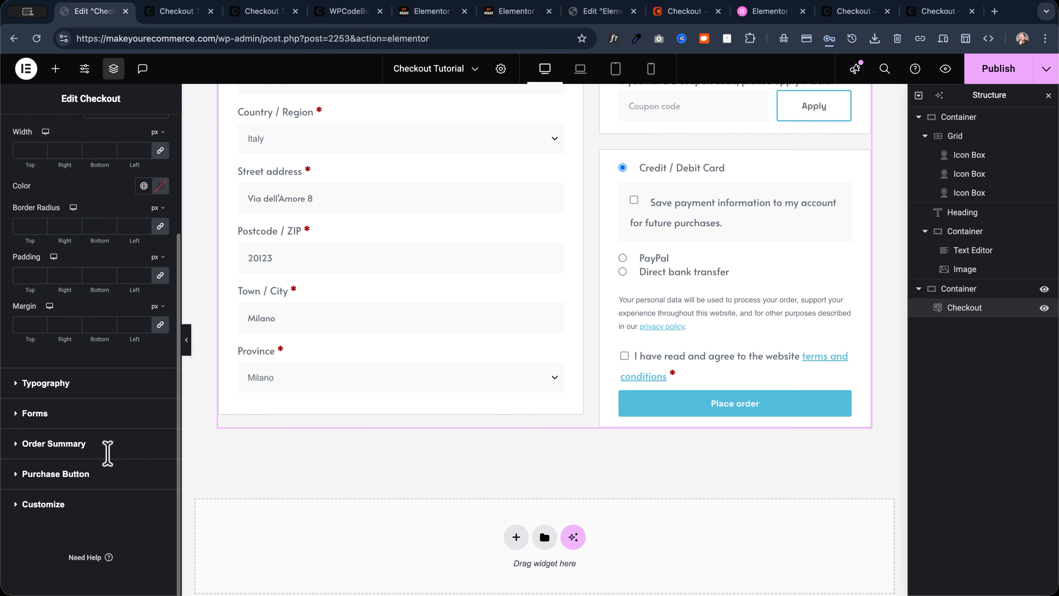
{"action": "scroll", "coordinate": [71, 397], "scroll_direction": "up", "scroll_amount": 3}
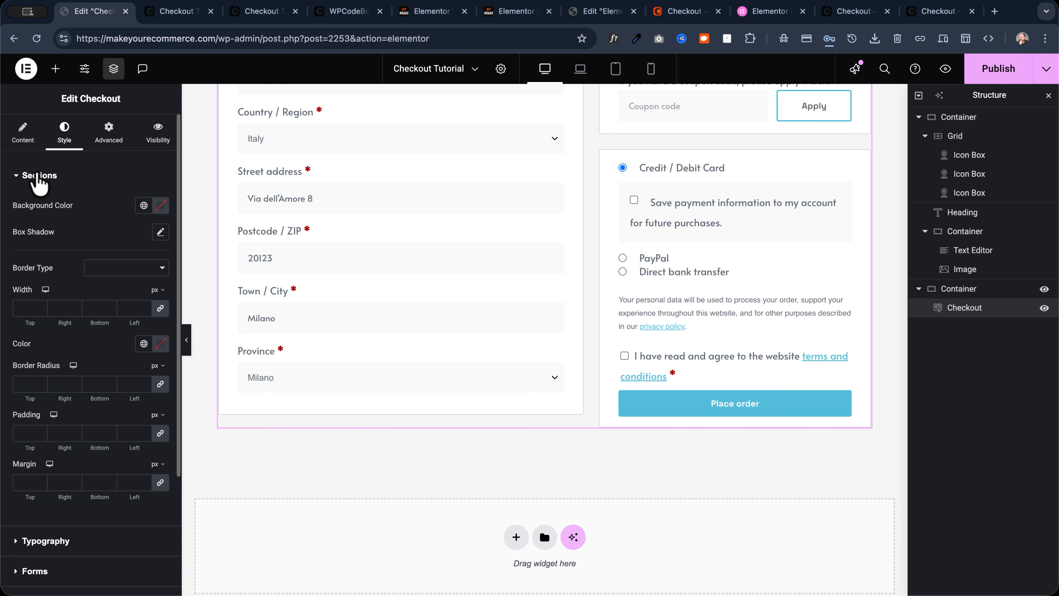
{"action": "scroll", "coordinate": [83, 381], "scroll_direction": "down", "scroll_amount": 3}
{"action": "left_click", "coordinate": [44, 503]}
{"action": "left_click", "coordinate": [41, 370]}
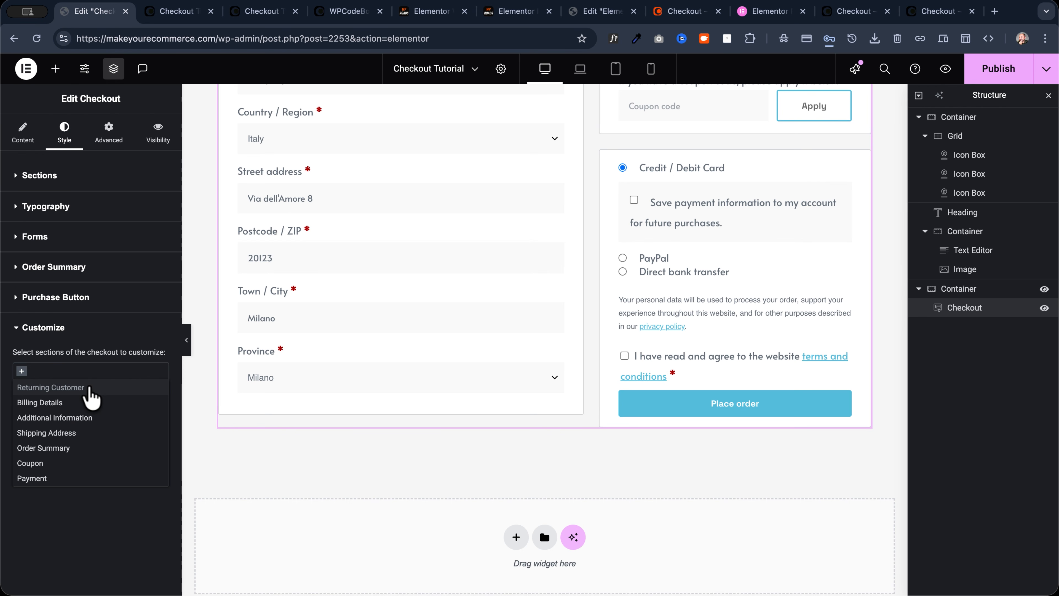
{"action": "left_click", "coordinate": [65, 333]}
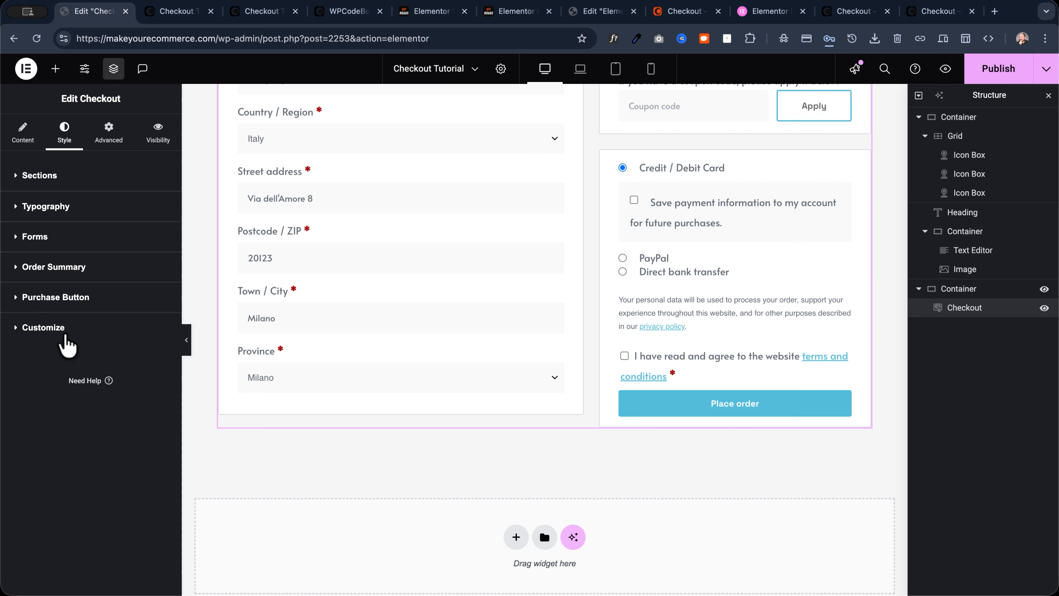
Try the LPS - Light Purple global colour as the checkout sections' background and replace it with Global White
{"action": "left_click", "coordinate": [35, 175]}
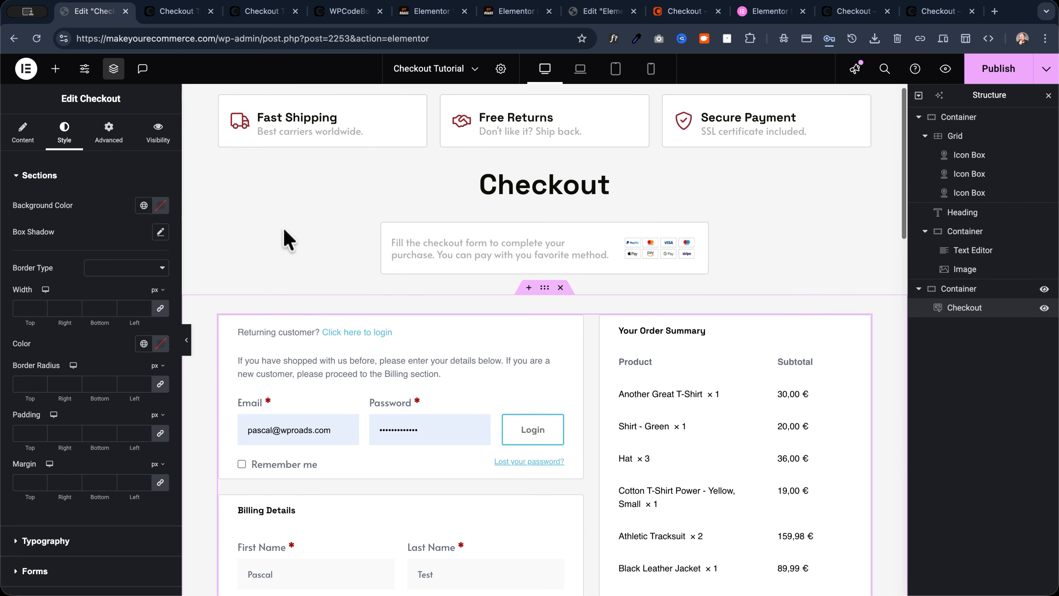
{"action": "scroll", "coordinate": [285, 230], "scroll_direction": "down", "scroll_amount": 1}
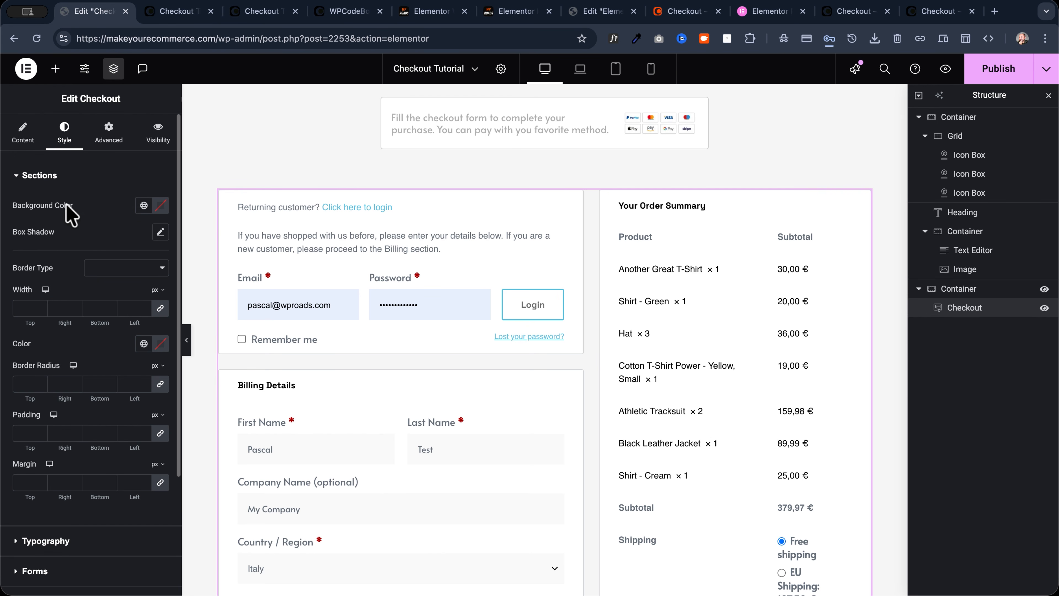
{"action": "left_click", "coordinate": [142, 205]}
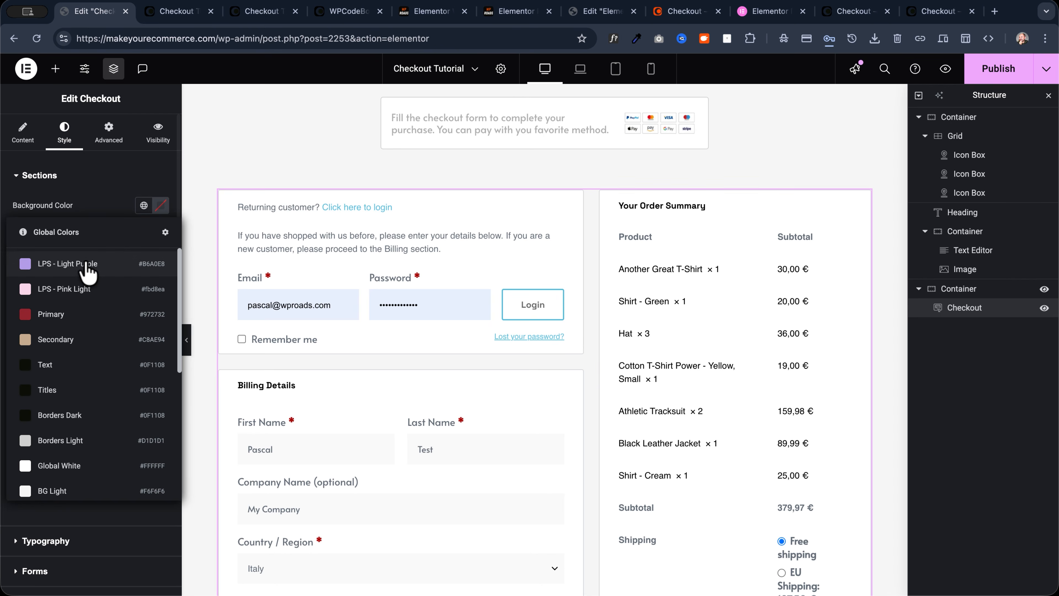
{"action": "left_click", "coordinate": [85, 263]}
{"action": "left_click", "coordinate": [161, 205]}
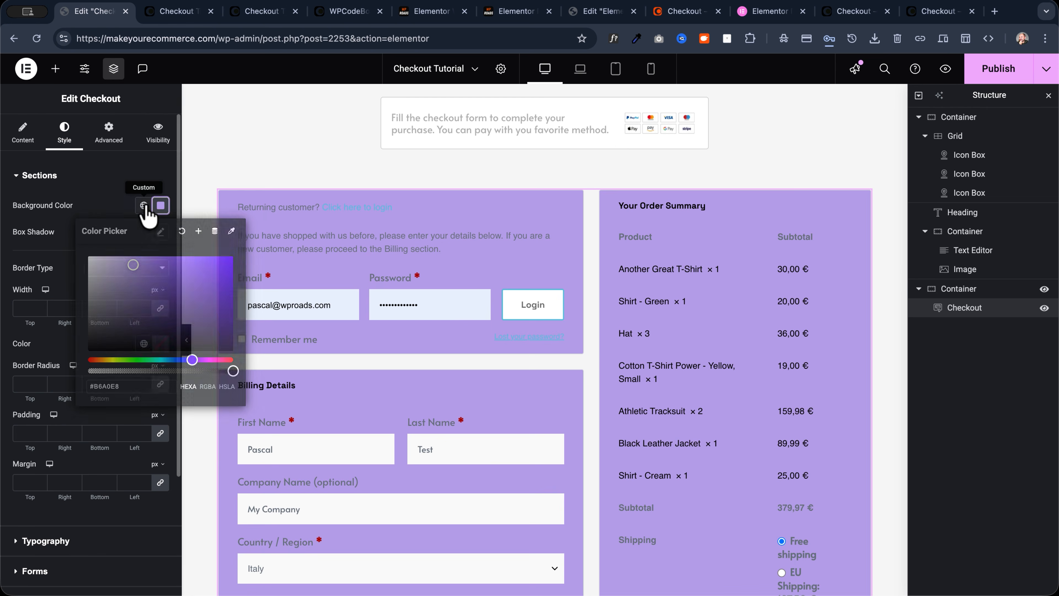
{"action": "left_click", "coordinate": [143, 205]}
{"action": "left_click", "coordinate": [62, 465]}
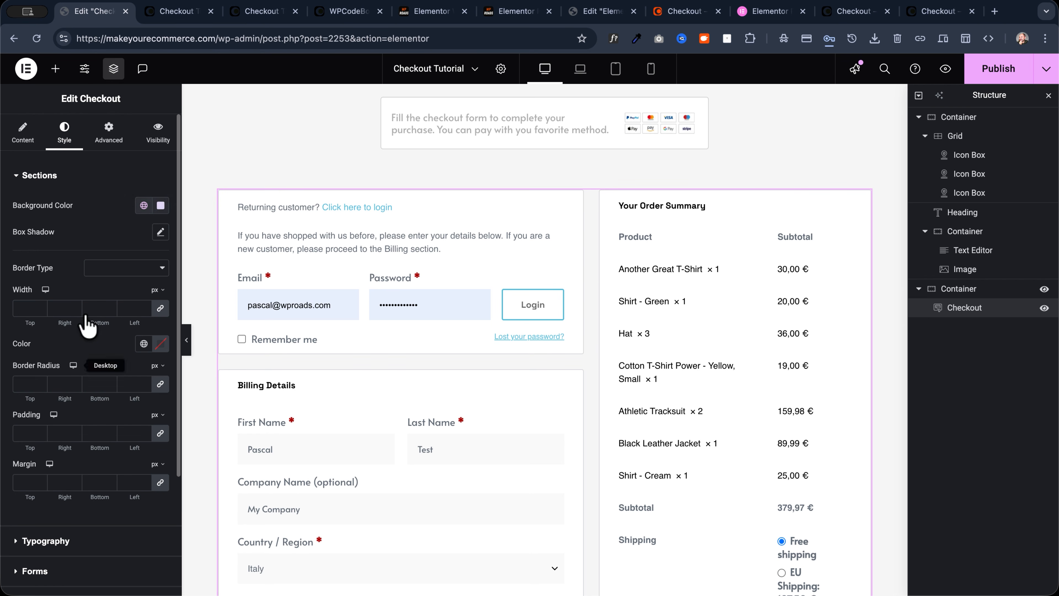
Give the checkout sections a solid 1 px border in the Borders Light global colour
{"action": "left_click", "coordinate": [111, 268]}
{"action": "left_click", "coordinate": [110, 282]}
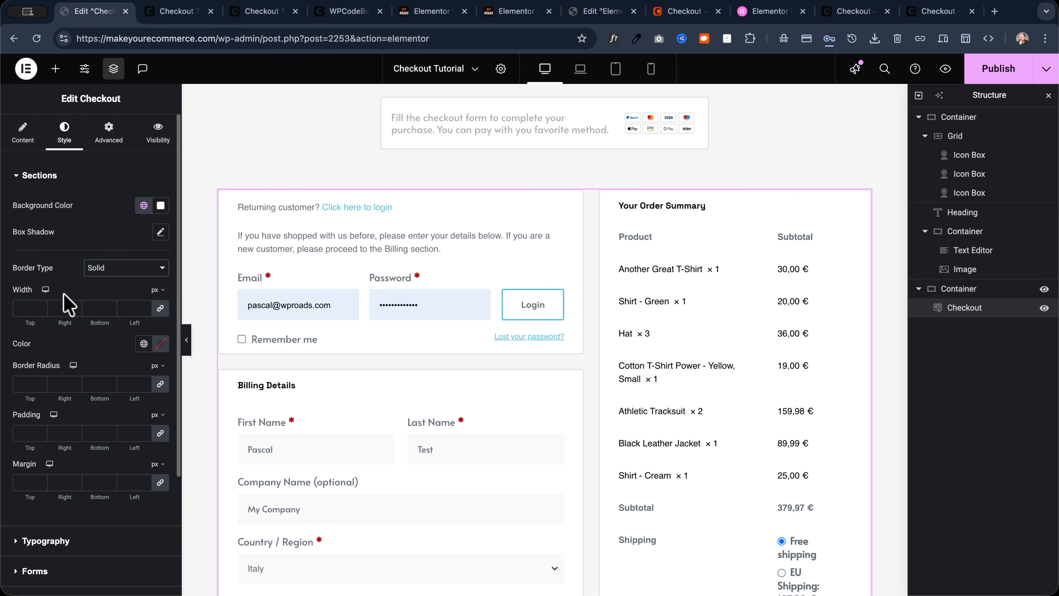
{"action": "left_click", "coordinate": [36, 307]}
{"action": "type", "text": "1"}
{"action": "left_click", "coordinate": [143, 344]}
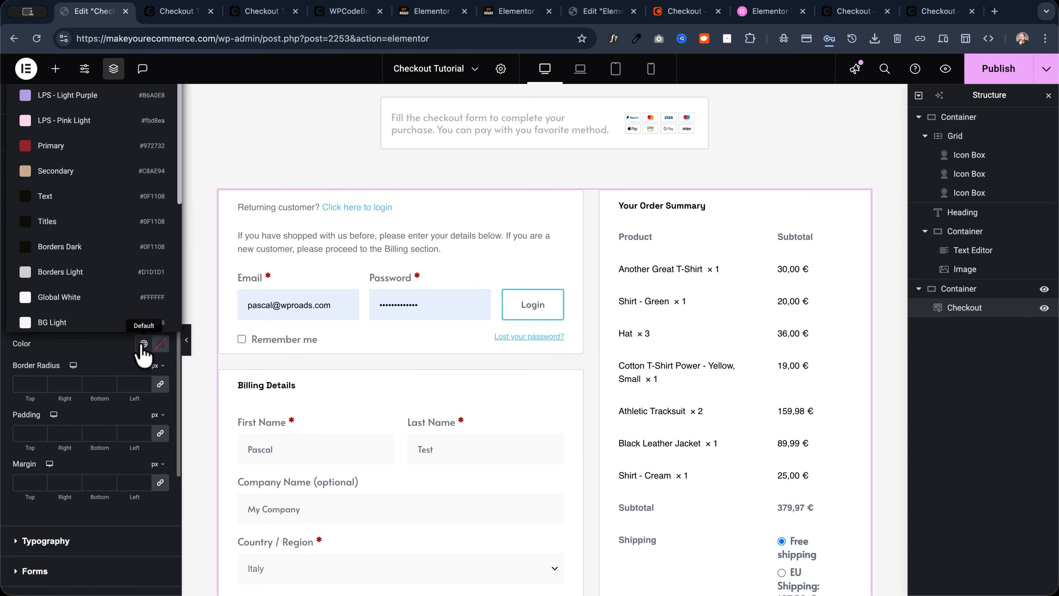
{"action": "left_click", "coordinate": [75, 274]}
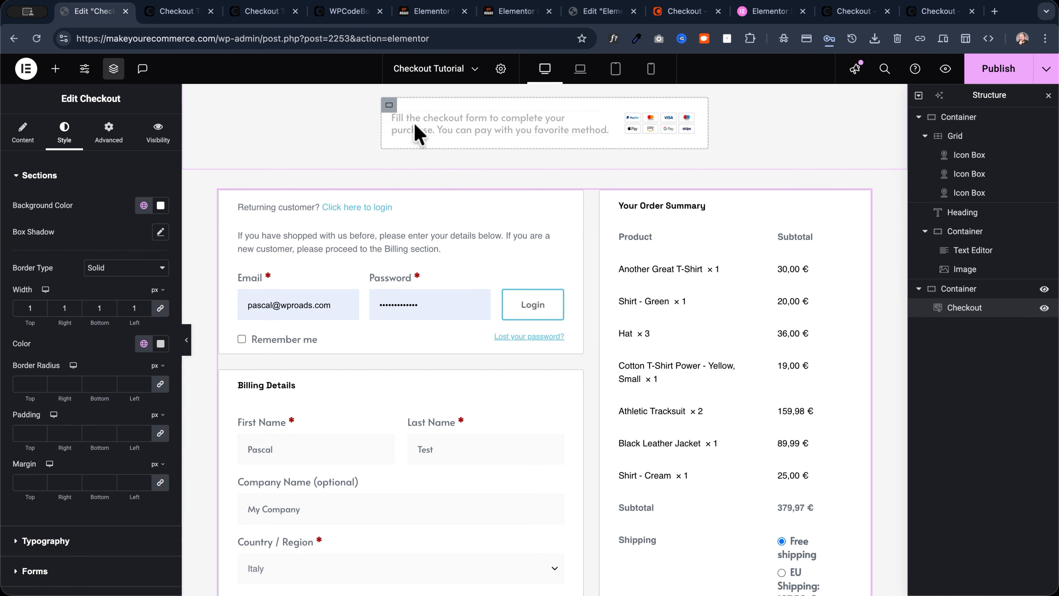
Set the checkout sections' border radius in custom units to the global-radius CSS variable on all four sides
{"action": "scroll", "coordinate": [257, 194], "scroll_direction": "up", "scroll_amount": 3}
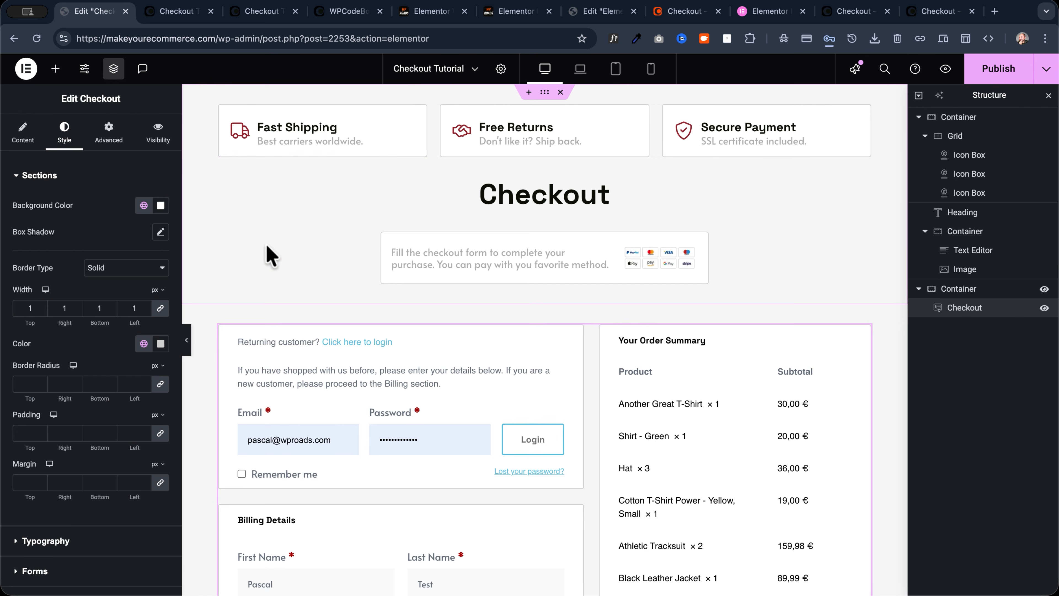
{"action": "scroll", "coordinate": [267, 253], "scroll_direction": "down", "scroll_amount": 4}
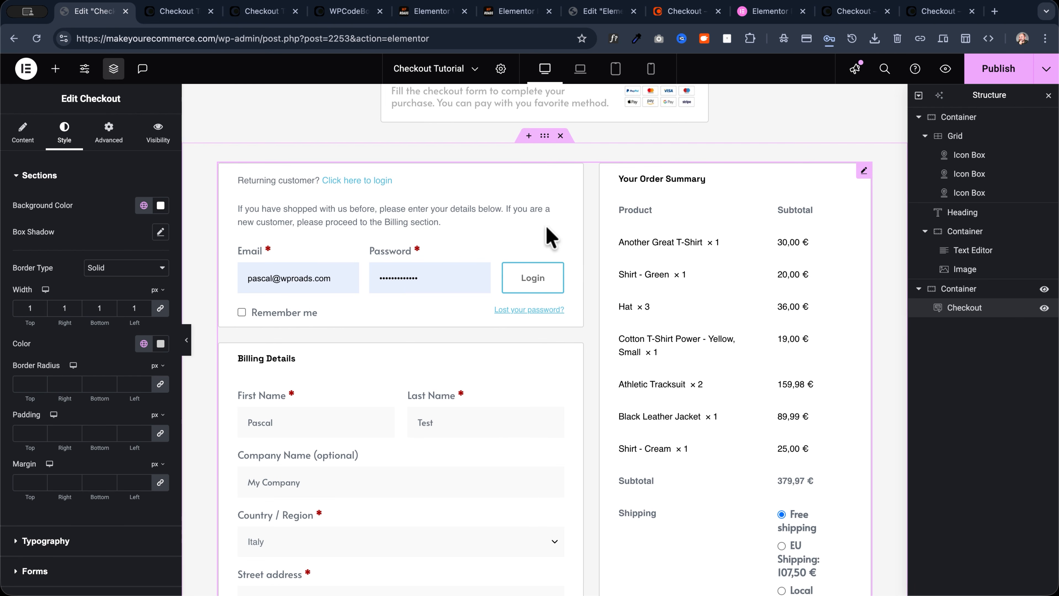
{"action": "left_click", "coordinate": [162, 367]}
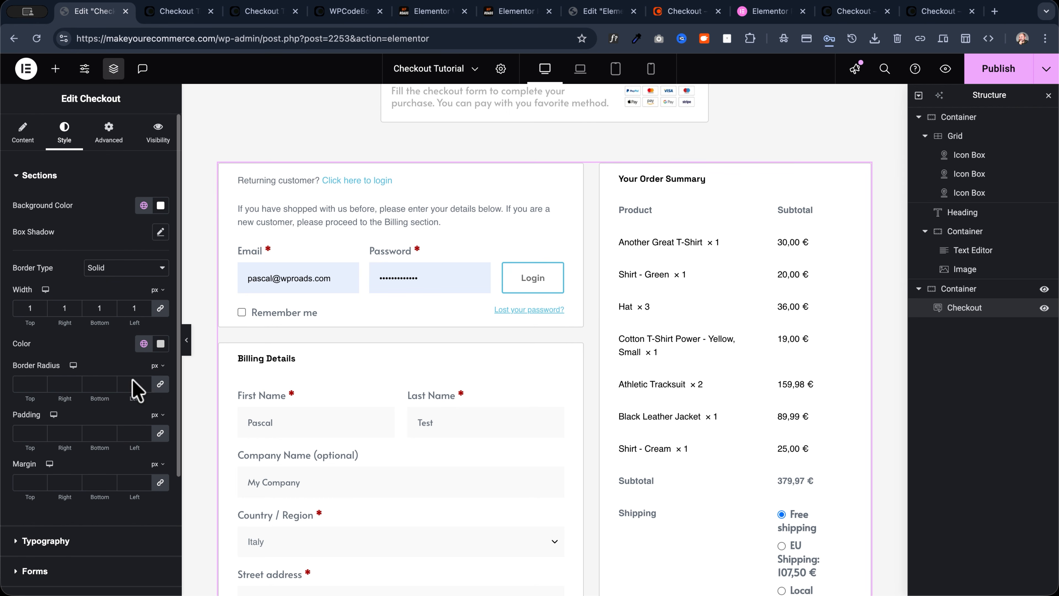
{"action": "mouse_move", "coordinate": [160, 369]}
{"action": "left_click", "coordinate": [155, 442]}
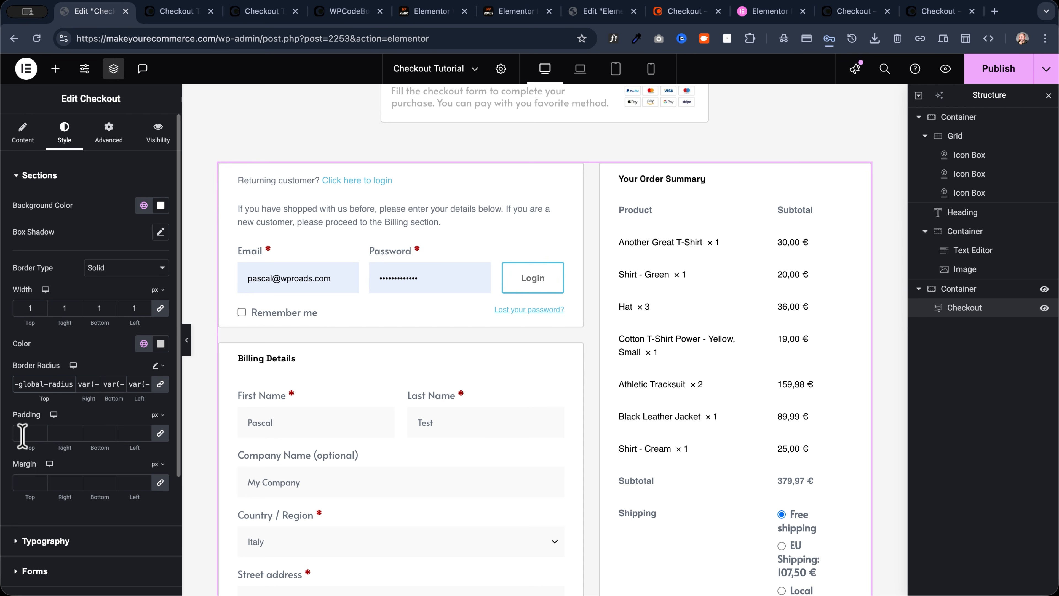
Set the checkout sections' padding to 2 em on all four sides
{"action": "left_click", "coordinate": [157, 414]}
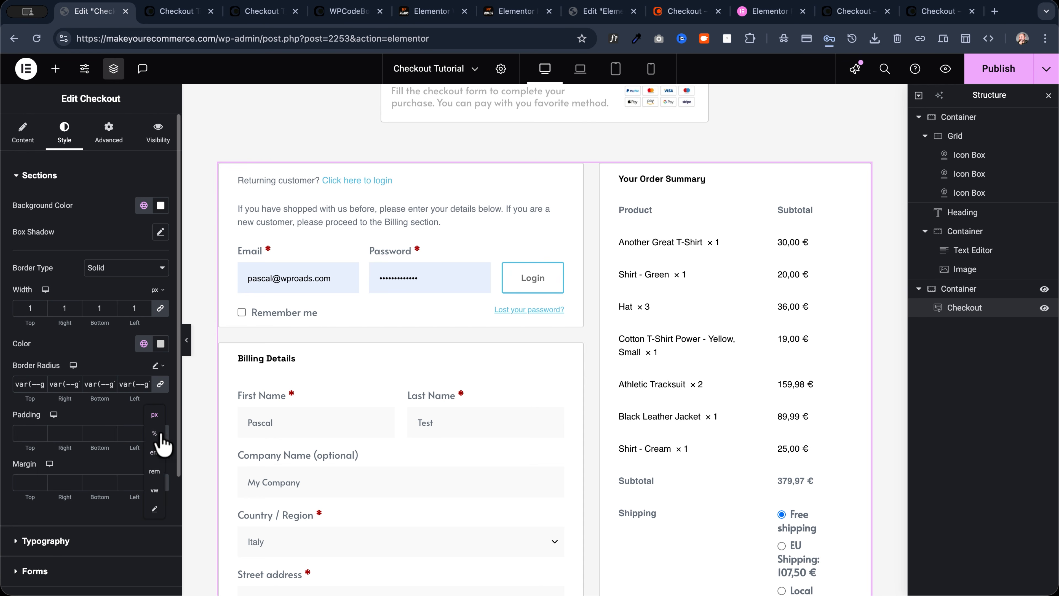
{"action": "left_click", "coordinate": [154, 453]}
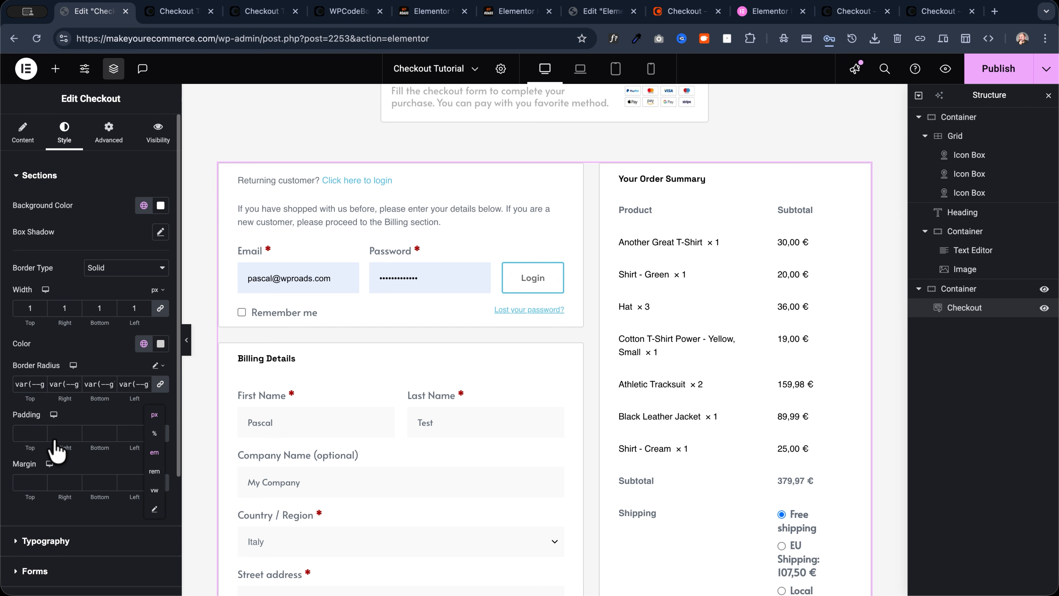
{"action": "left_click", "coordinate": [32, 434]}
{"action": "type", "text": "5"}
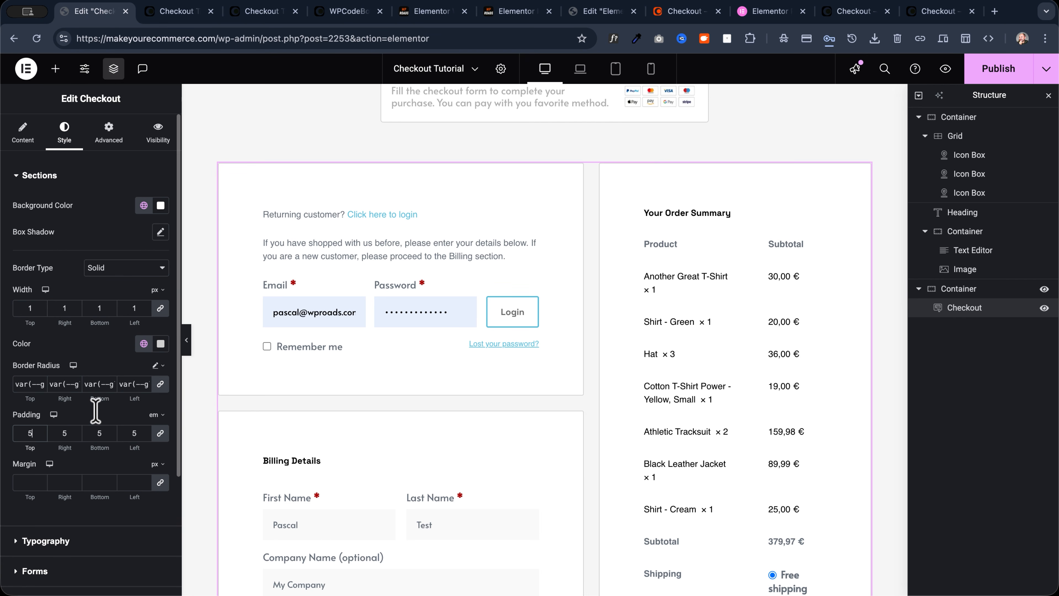
{"action": "key", "text": "BackSpace"}
{"action": "type", "text": "2"}
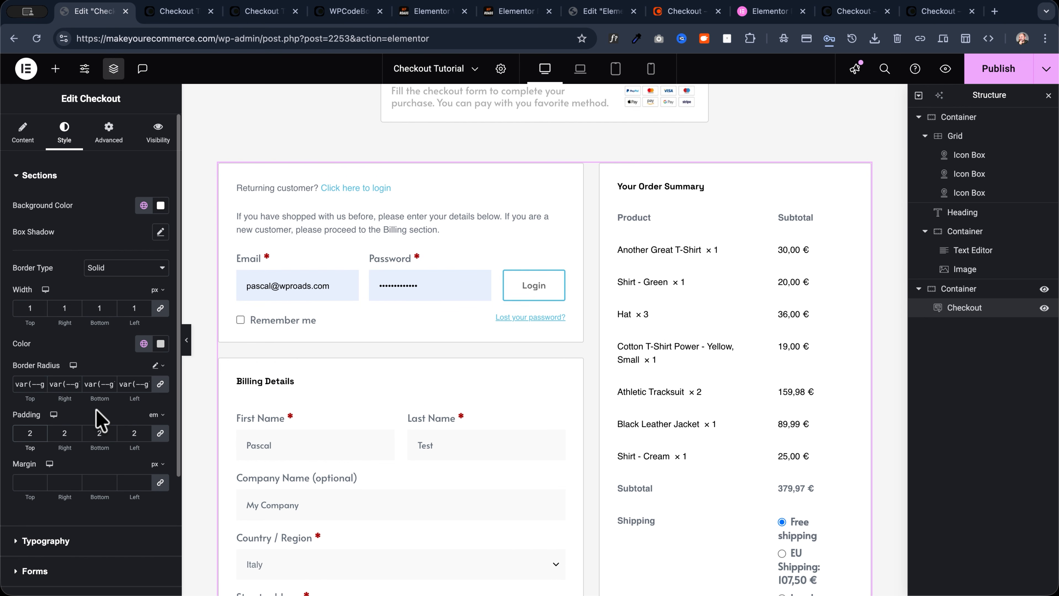
{"action": "scroll", "coordinate": [298, 189], "scroll_direction": "up", "scroll_amount": 4}
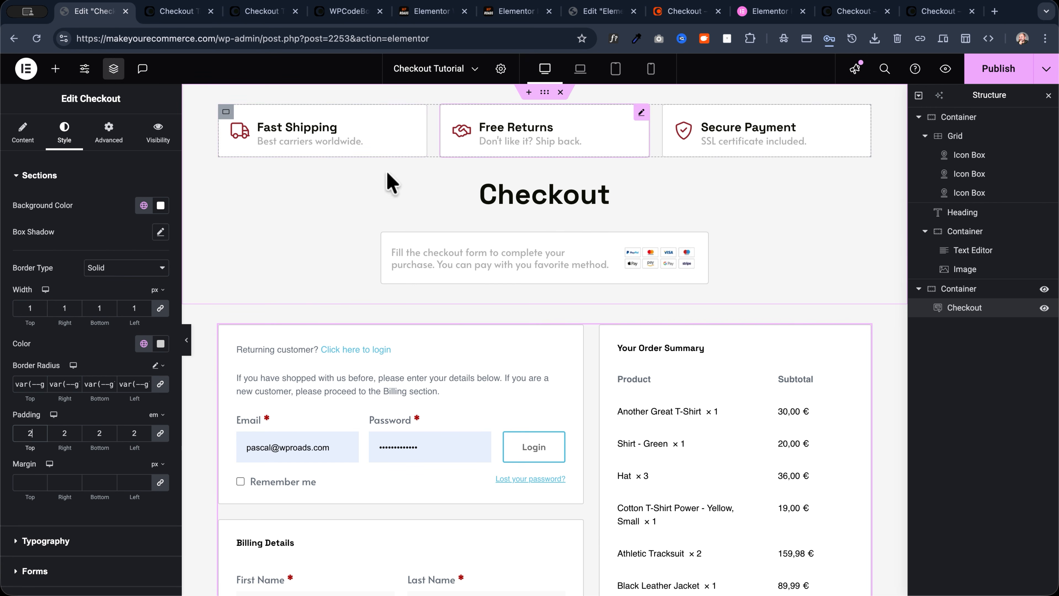
{"action": "scroll", "coordinate": [280, 221], "scroll_direction": "down", "scroll_amount": 1}
{"action": "scroll", "coordinate": [279, 221], "scroll_direction": "down", "scroll_amount": 4}
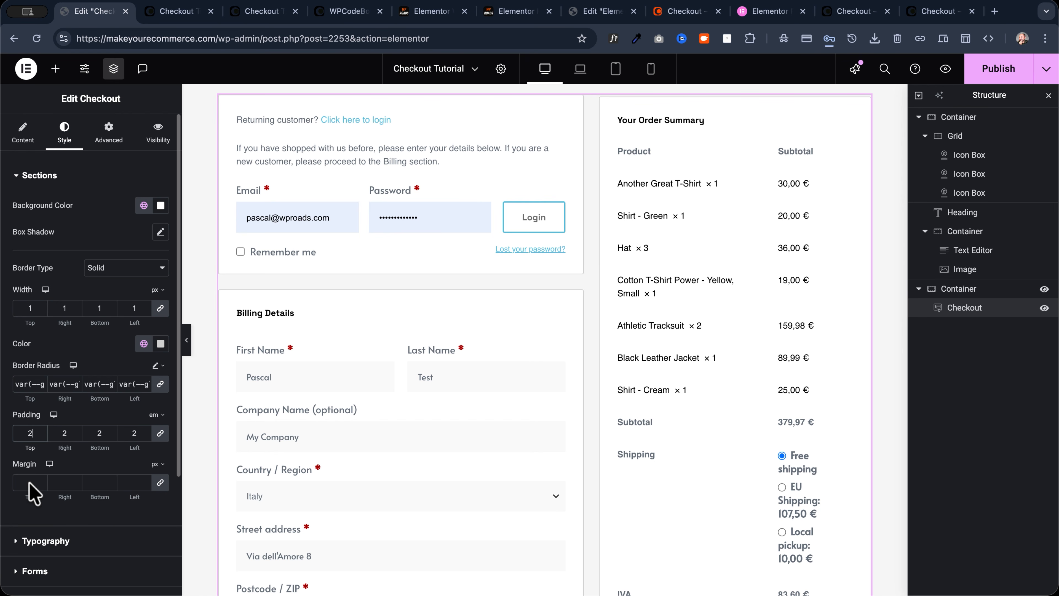
Apply the S Title global font to the checkout section titles
{"action": "scroll", "coordinate": [56, 530], "scroll_direction": "down", "scroll_amount": 3}
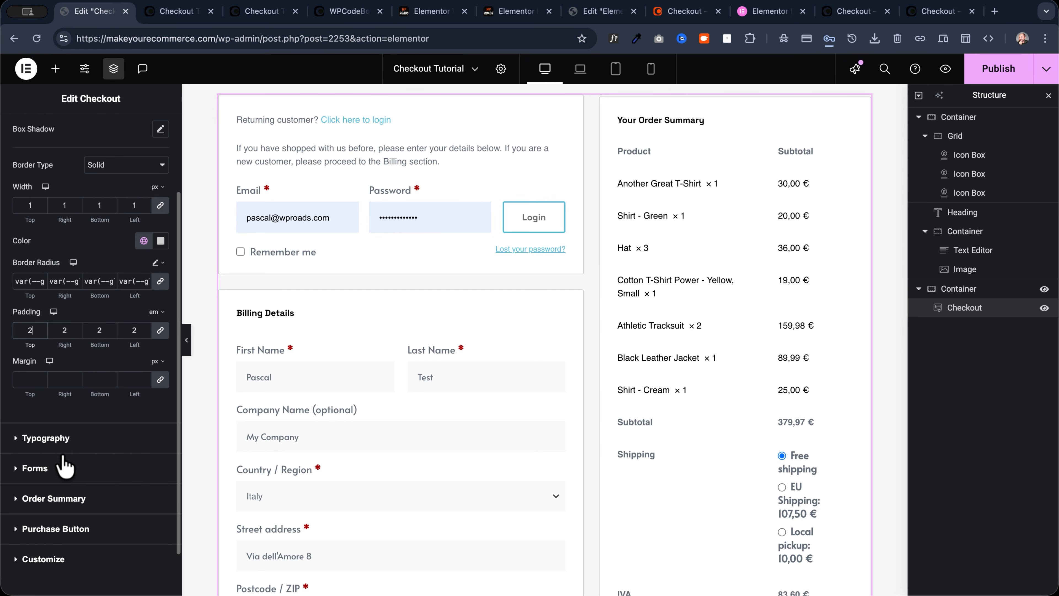
{"action": "left_click", "coordinate": [59, 441]}
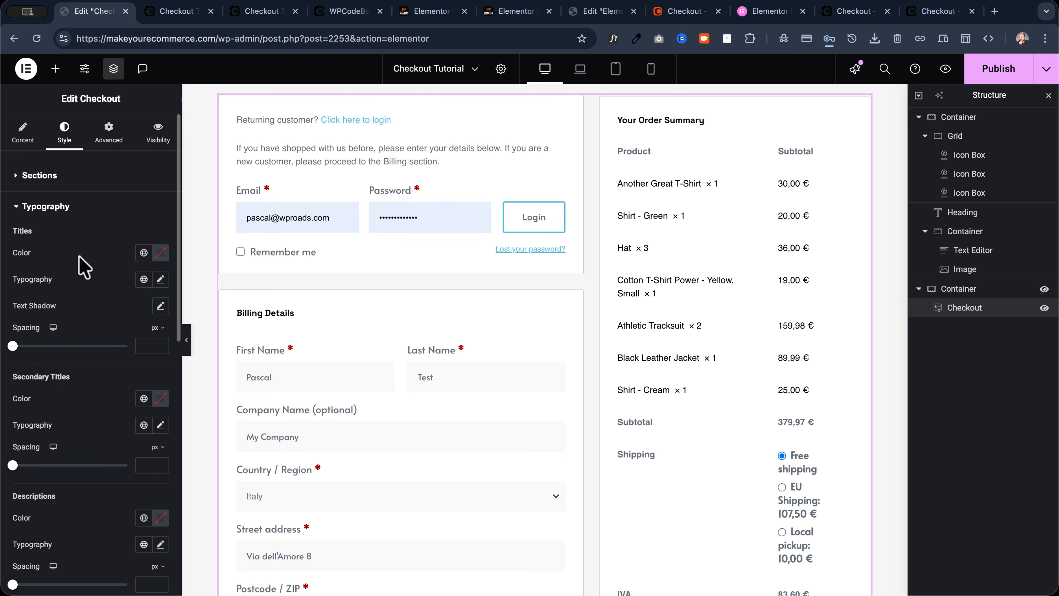
{"action": "left_click", "coordinate": [144, 280]}
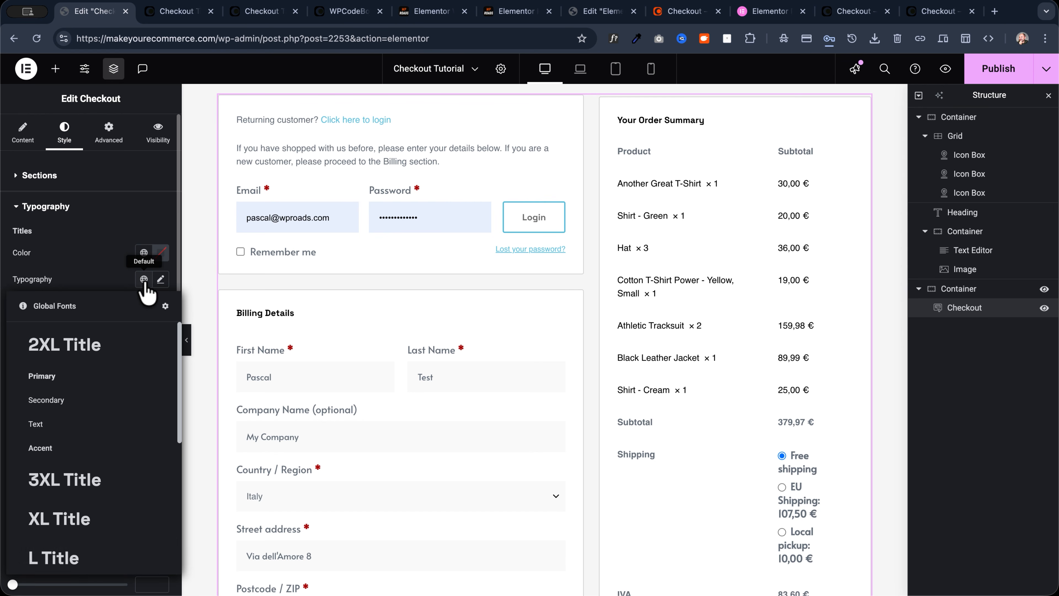
{"action": "scroll", "coordinate": [106, 455], "scroll_direction": "down", "scroll_amount": 5}
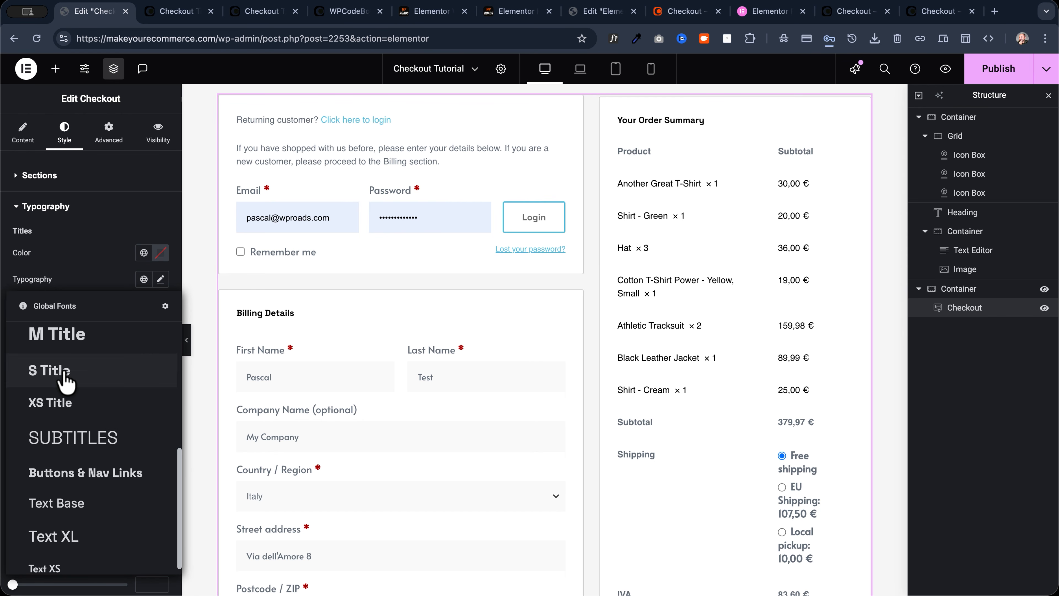
{"action": "left_click", "coordinate": [63, 373]}
{"action": "scroll", "coordinate": [350, 310], "scroll_direction": "up", "scroll_amount": 5}
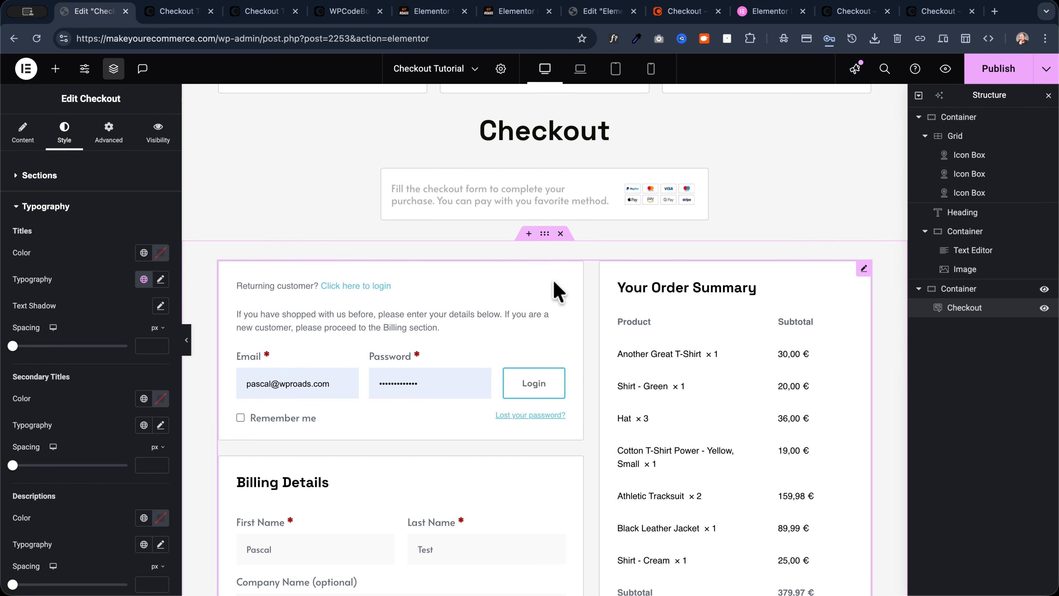
{"action": "scroll", "coordinate": [292, 509], "scroll_direction": "down", "scroll_amount": 4}
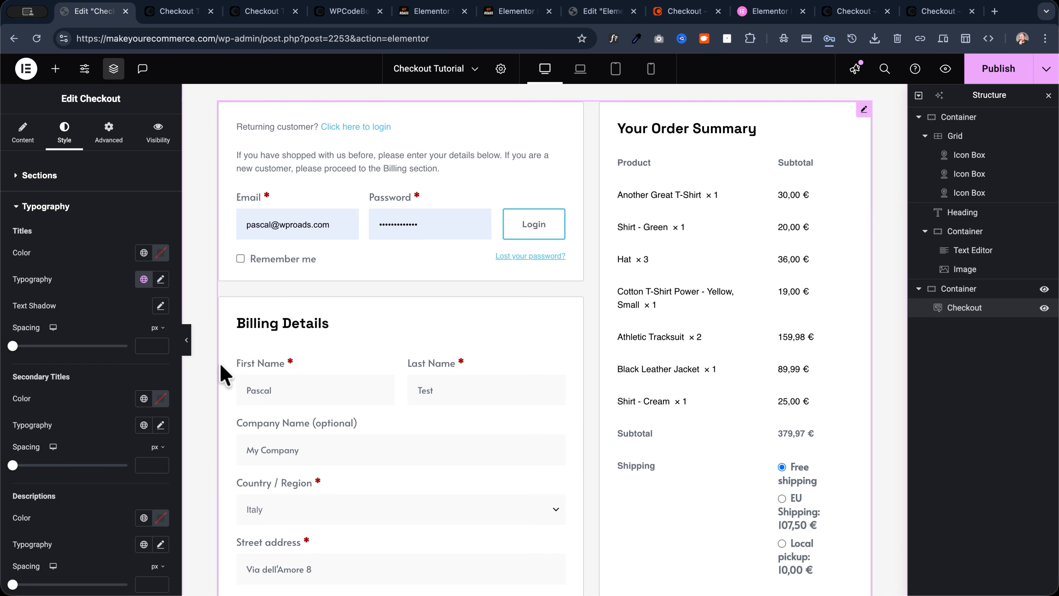
{"action": "scroll", "coordinate": [309, 363], "scroll_direction": "up", "scroll_amount": 4}
{"action": "scroll", "coordinate": [308, 358], "scroll_direction": "down", "scroll_amount": 3}
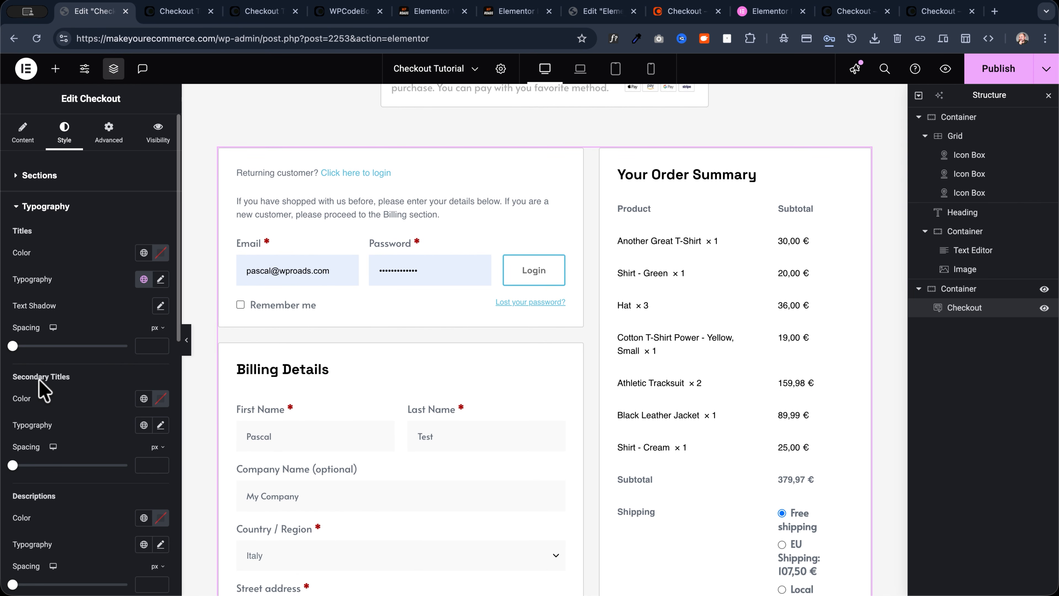
Apply the Buttons & Nav Links global font to the secondary titles and check them along the checkout page
{"action": "left_click", "coordinate": [144, 426]}
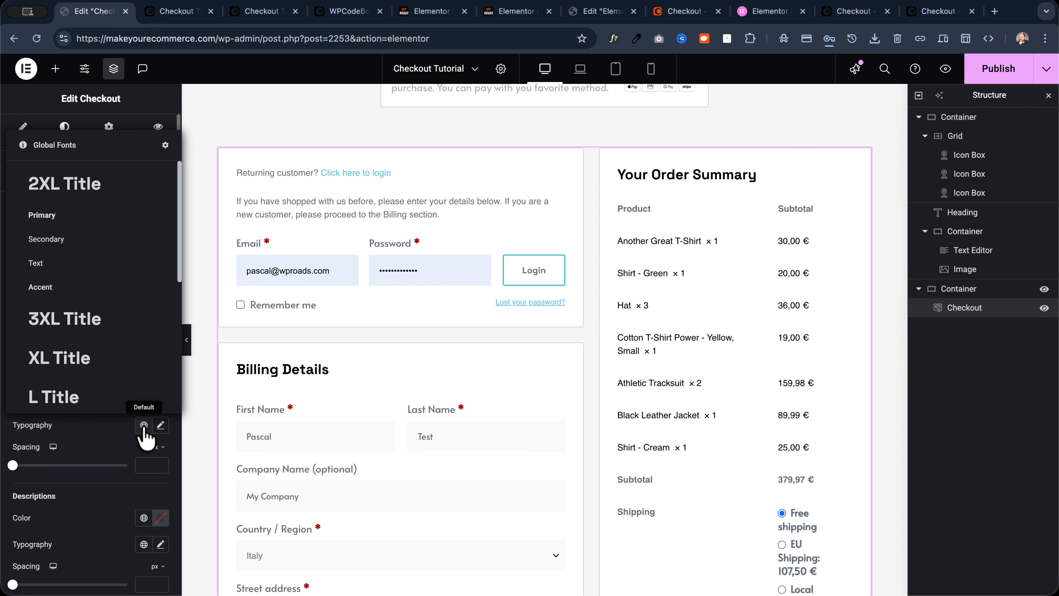
{"action": "scroll", "coordinate": [84, 389], "scroll_direction": "down", "scroll_amount": 6}
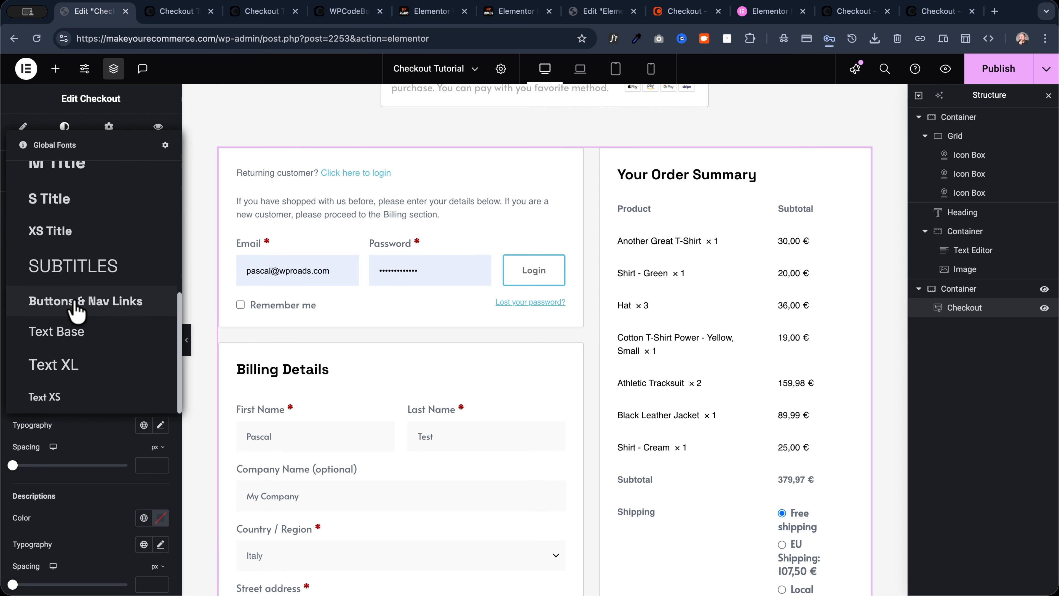
{"action": "left_click", "coordinate": [73, 300]}
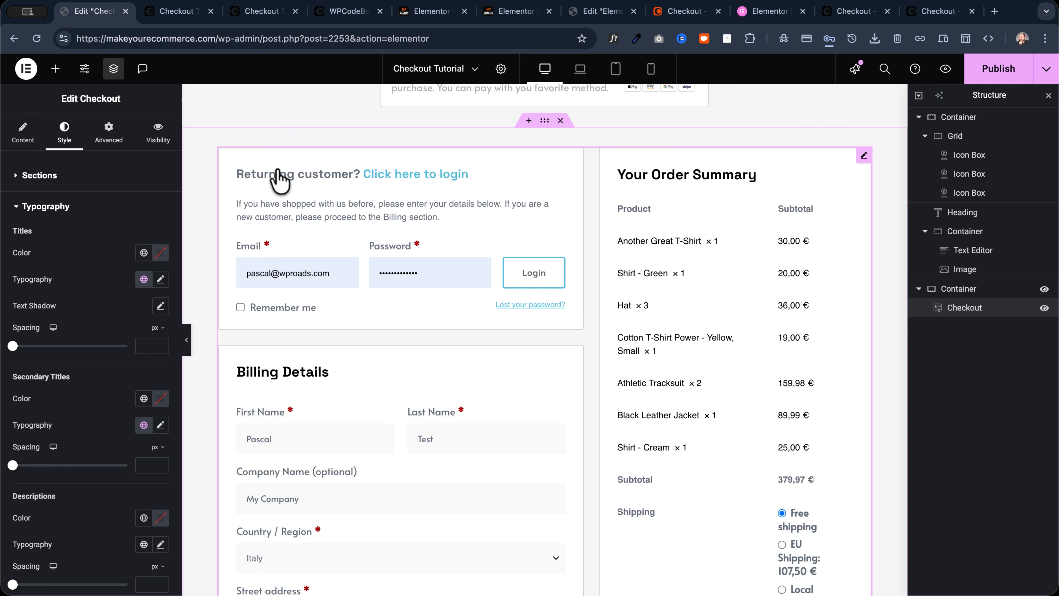
{"action": "scroll", "coordinate": [763, 343], "scroll_direction": "down", "scroll_amount": 10}
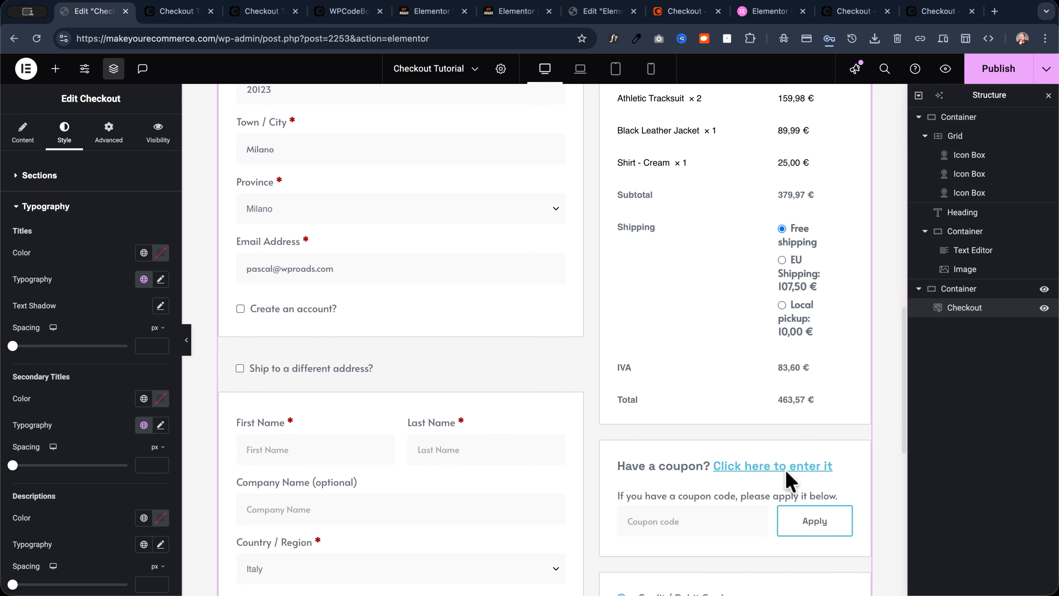
{"action": "scroll", "coordinate": [525, 379], "scroll_direction": "down", "scroll_amount": 10}
{"action": "scroll", "coordinate": [688, 362], "scroll_direction": "up", "scroll_amount": 15}
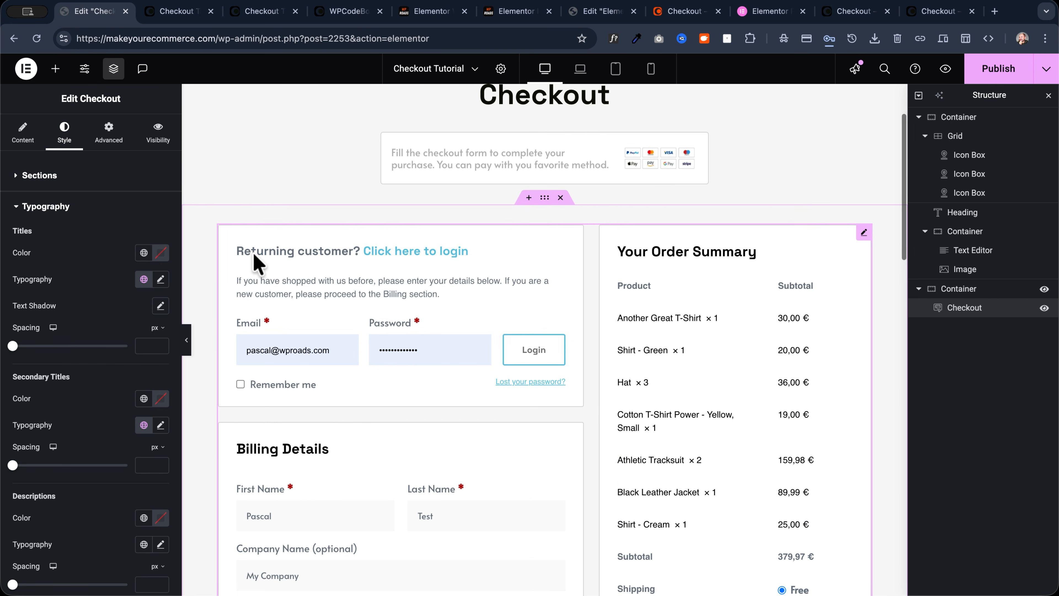
Set the secondary titles' colour to the Text global colour and check the login and coupon headings
{"action": "left_click", "coordinate": [144, 399]}
{"action": "left_click", "coordinate": [63, 253]}
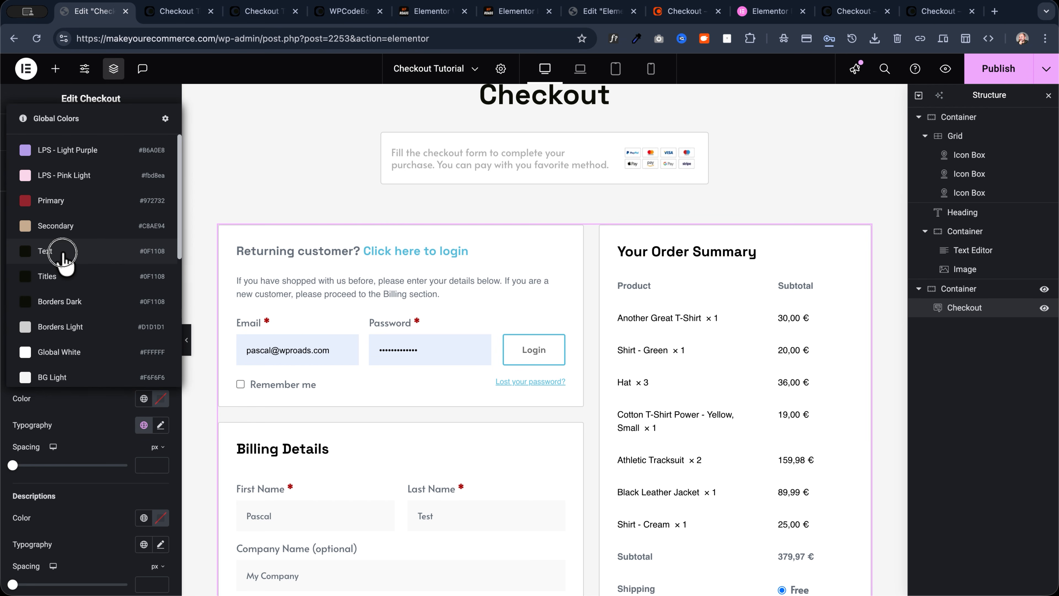
{"action": "scroll", "coordinate": [484, 260], "scroll_direction": "down", "scroll_amount": 5}
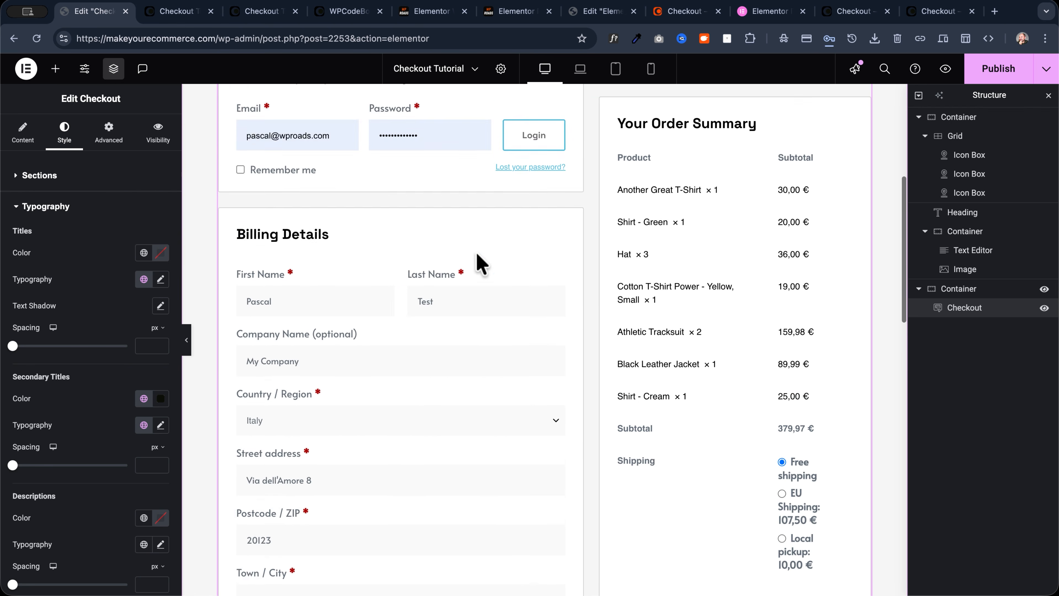
{"action": "scroll", "coordinate": [481, 263], "scroll_direction": "down", "scroll_amount": 10}
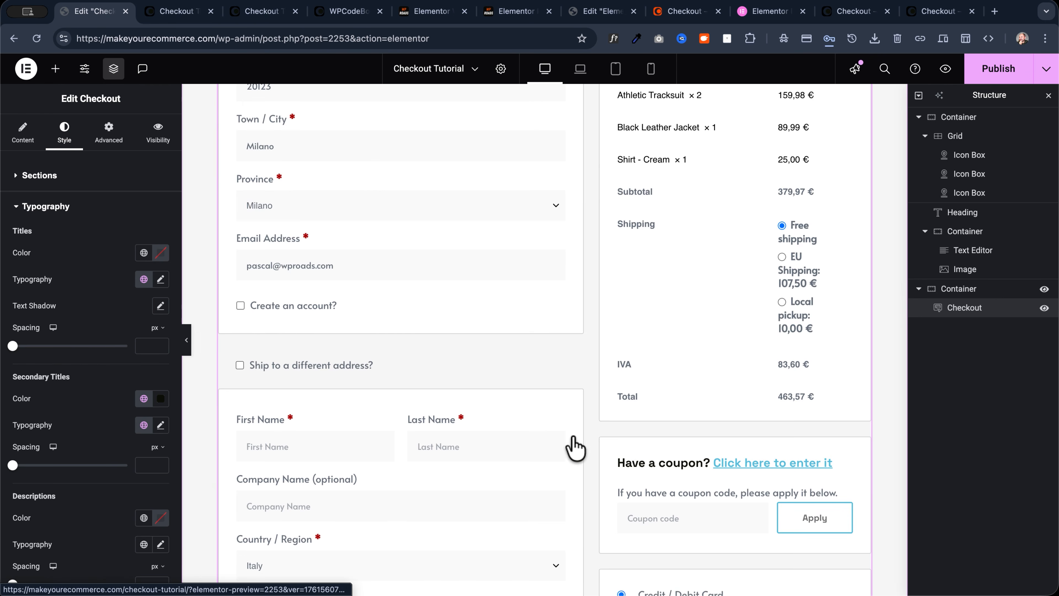
{"action": "scroll", "coordinate": [542, 438], "scroll_direction": "up", "scroll_amount": 15}
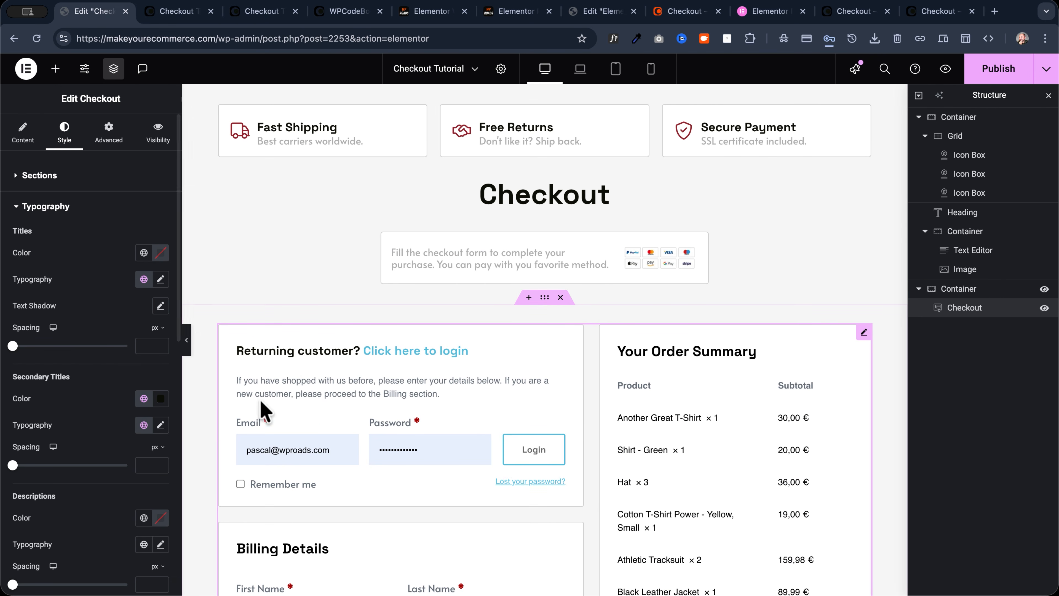
Give the checkout descriptions the Text global colour and the Text XS global font
{"action": "left_click", "coordinate": [144, 518]}
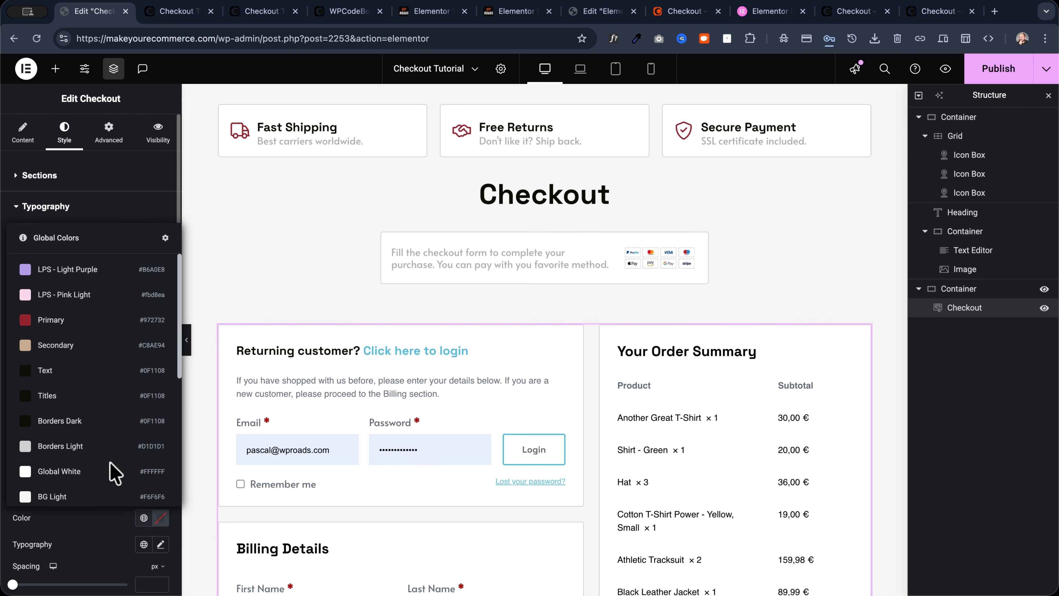
{"action": "left_click", "coordinate": [59, 371]}
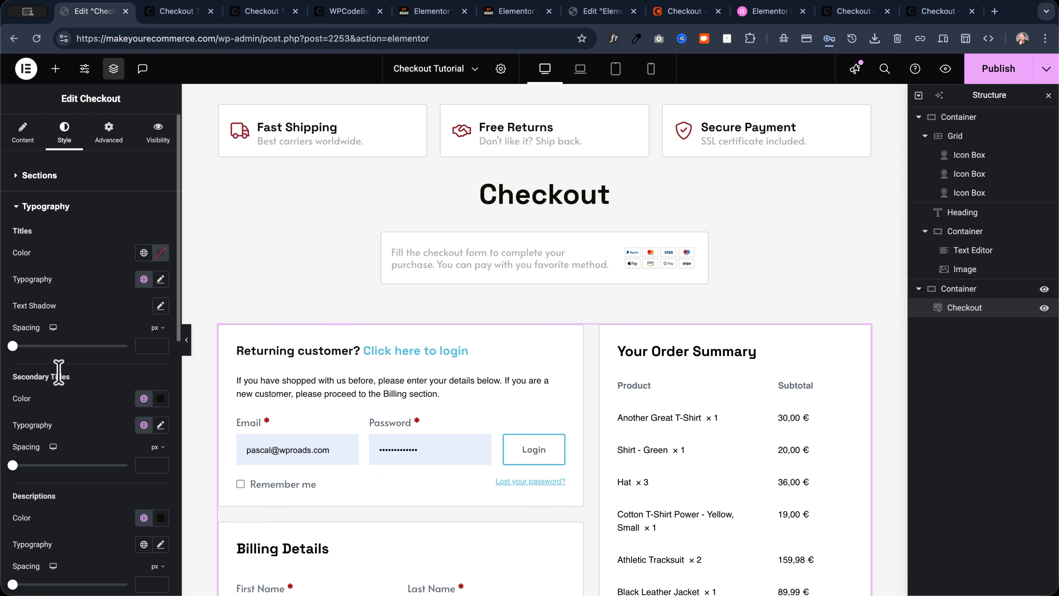
{"action": "left_click", "coordinate": [144, 543]}
{"action": "scroll", "coordinate": [88, 419], "scroll_direction": "down", "scroll_amount": 5}
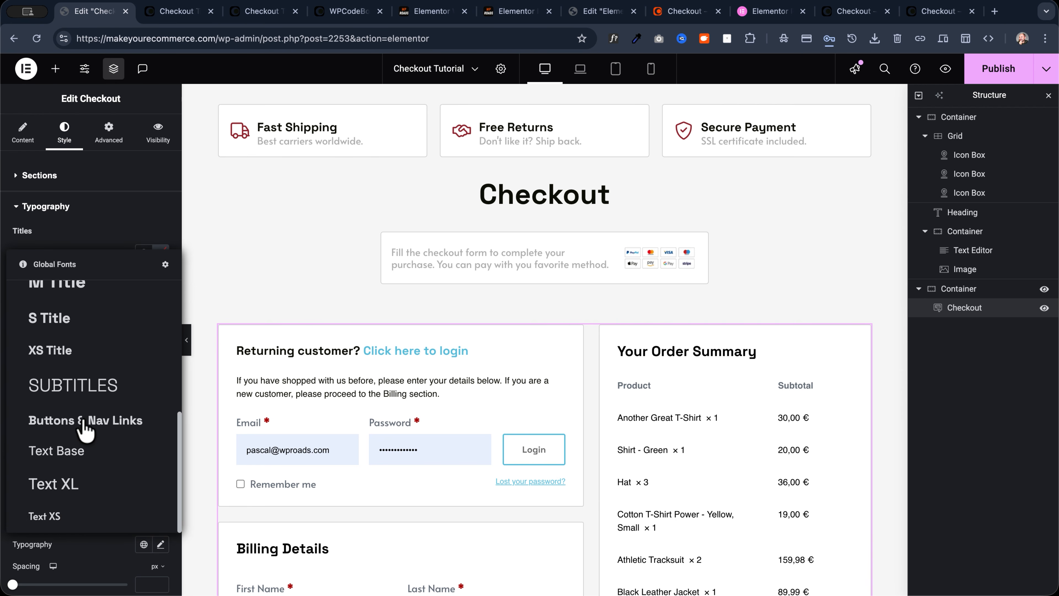
{"action": "left_click", "coordinate": [64, 521]}
{"action": "scroll", "coordinate": [75, 451], "scroll_direction": "down", "scroll_amount": 5}
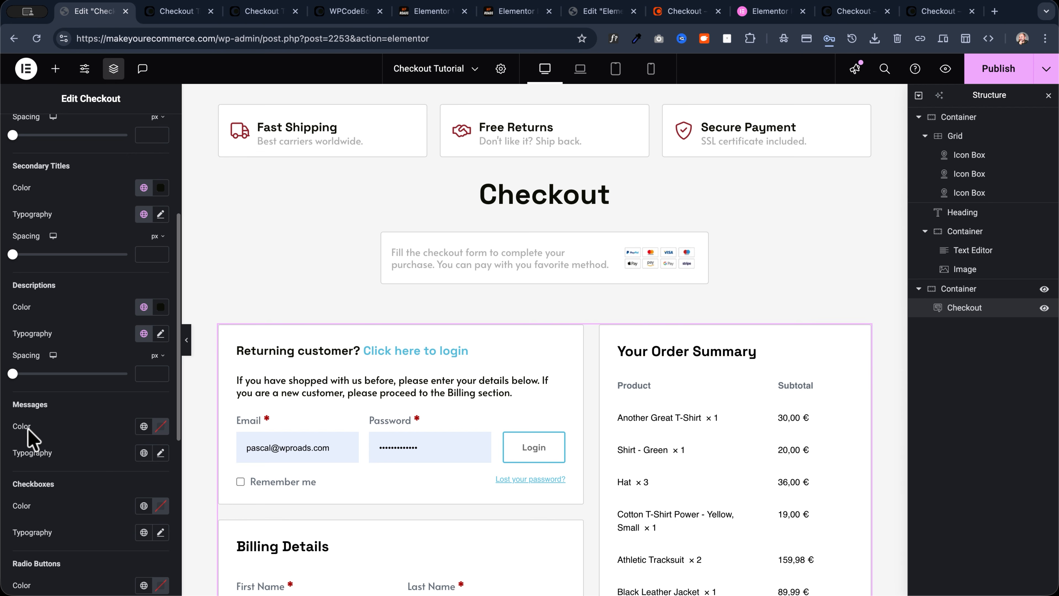
Revisit the descriptions' global font, change their colour to the light grey global colour, and check the result on the page
{"action": "left_click", "coordinate": [144, 334]}
{"action": "scroll", "coordinate": [89, 277], "scroll_direction": "down", "scroll_amount": 3}
{"action": "left_click", "coordinate": [121, 359]}
{"action": "left_click", "coordinate": [144, 311]}
{"action": "scroll", "coordinate": [95, 414], "scroll_direction": "down", "scroll_amount": 3}
{"action": "left_click", "coordinate": [77, 495]}
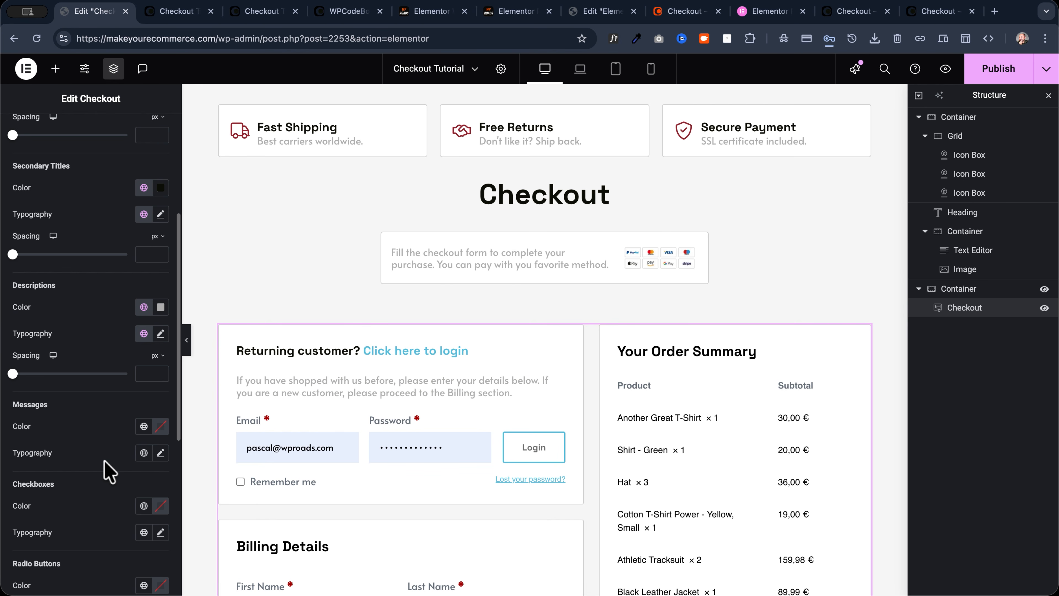
{"action": "scroll", "coordinate": [617, 278], "scroll_direction": "down", "scroll_amount": 10}
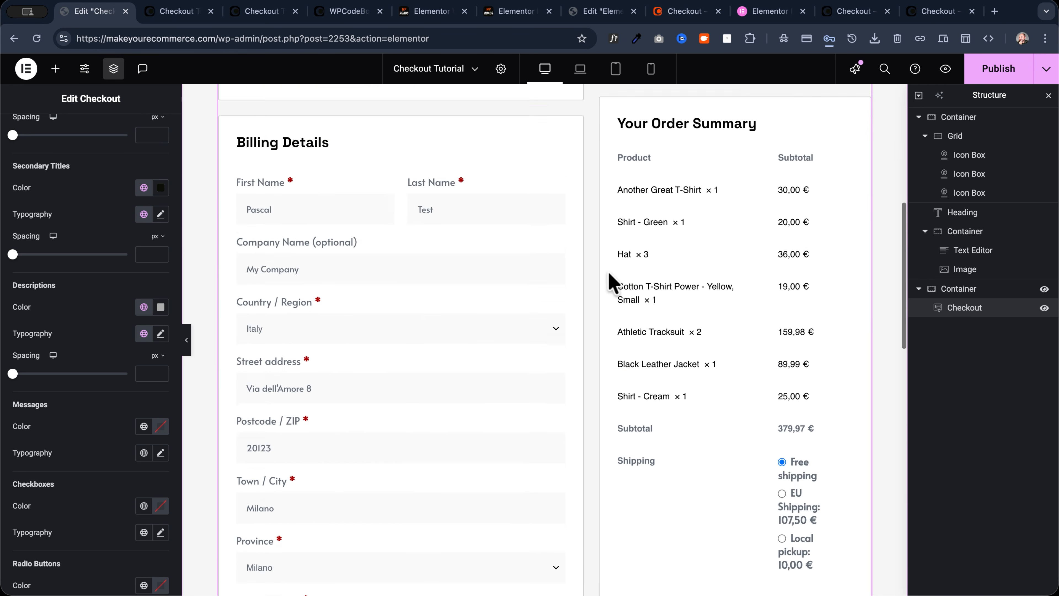
{"action": "scroll", "coordinate": [655, 334], "scroll_direction": "down", "scroll_amount": 3}
{"action": "scroll", "coordinate": [643, 330], "scroll_direction": "down", "scroll_amount": 4}
{"action": "scroll", "coordinate": [661, 338], "scroll_direction": "up", "scroll_amount": 5}
{"action": "scroll", "coordinate": [658, 336], "scroll_direction": "up", "scroll_amount": 10}
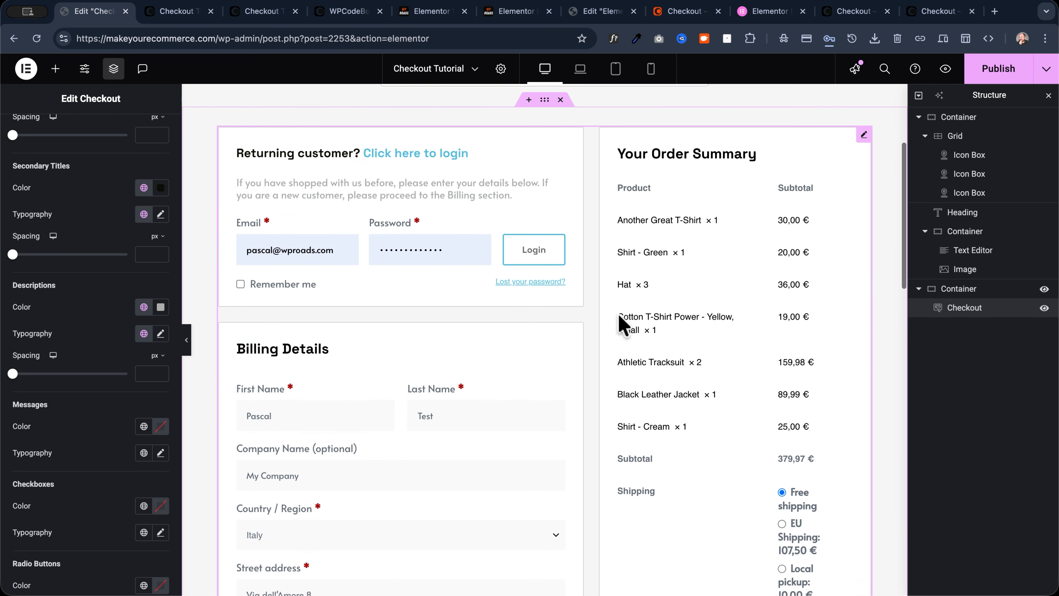
{"action": "scroll", "coordinate": [615, 322], "scroll_direction": "up", "scroll_amount": 1}
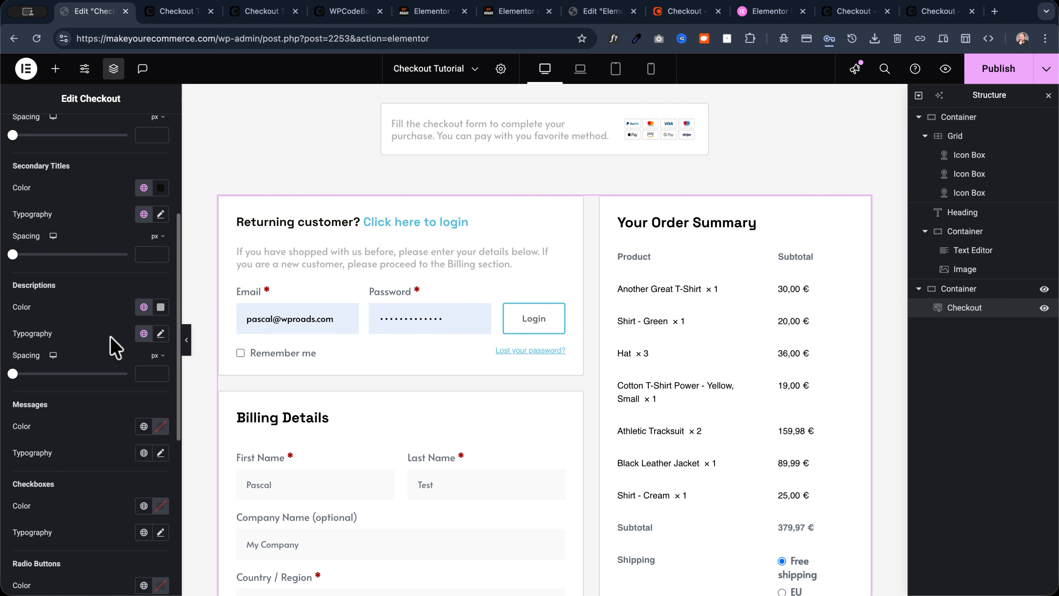
Try the Primary global colour on the checkout messages and check the privacy notice and the rest of the page
{"action": "scroll", "coordinate": [69, 304], "scroll_direction": "down", "scroll_amount": 2}
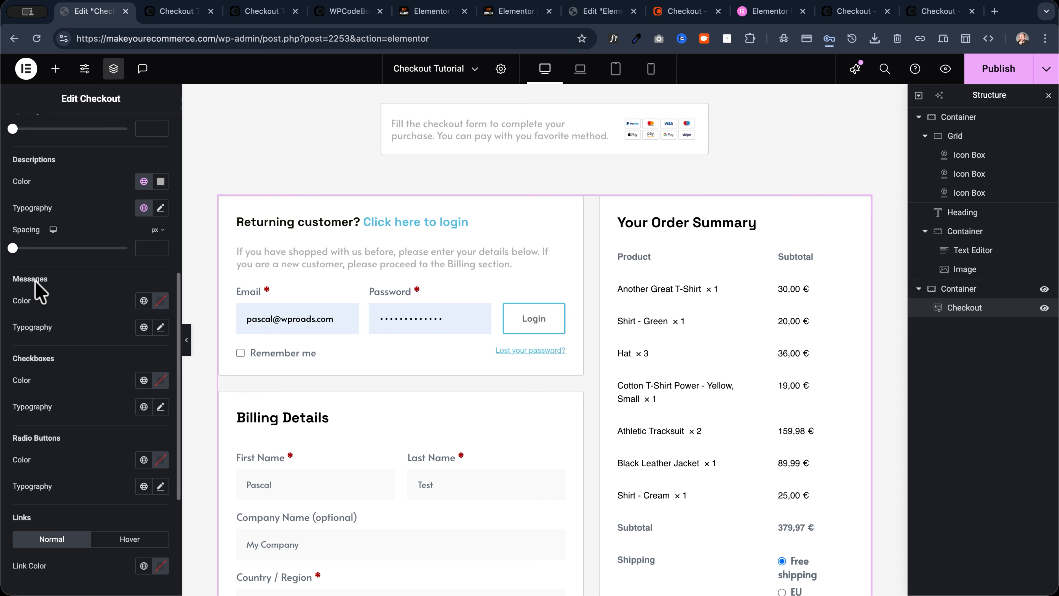
{"action": "left_click", "coordinate": [144, 301]}
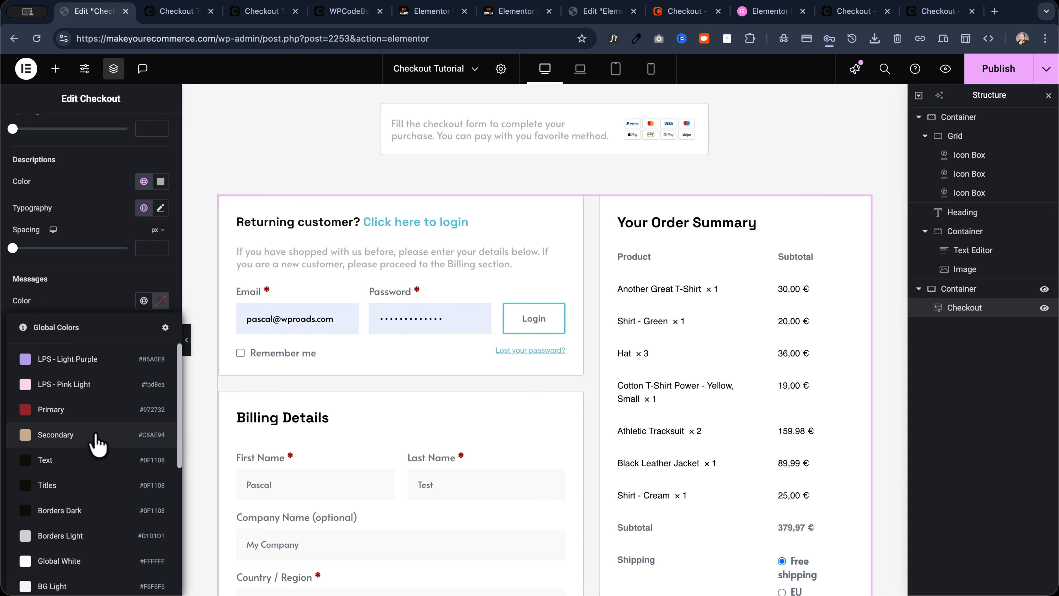
{"action": "scroll", "coordinate": [88, 440], "scroll_direction": "down", "scroll_amount": 2}
{"action": "scroll", "coordinate": [667, 424], "scroll_direction": "down", "scroll_amount": 8}
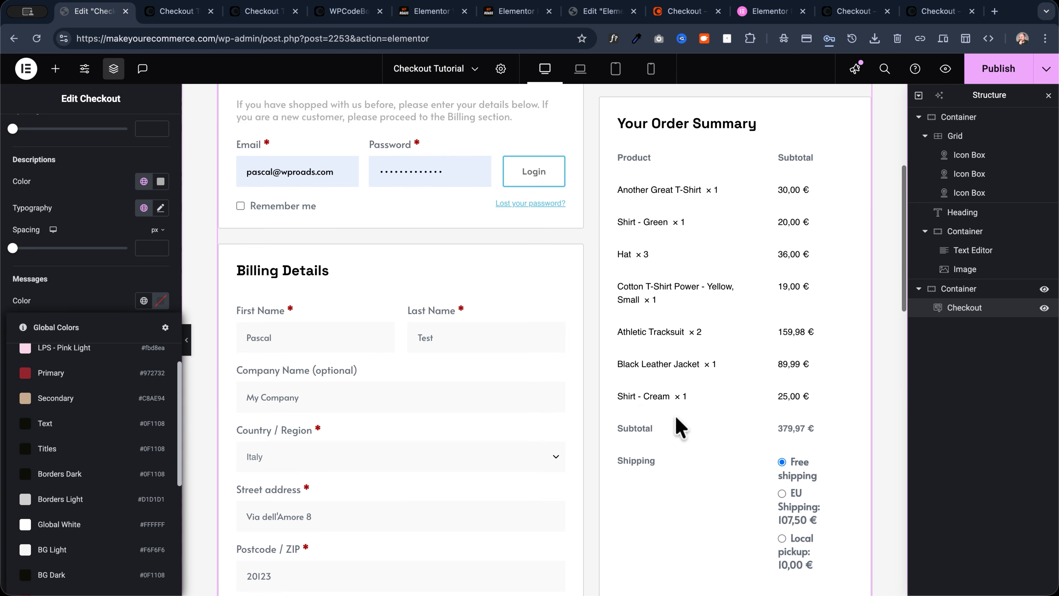
{"action": "scroll", "coordinate": [652, 430], "scroll_direction": "down", "scroll_amount": 4}
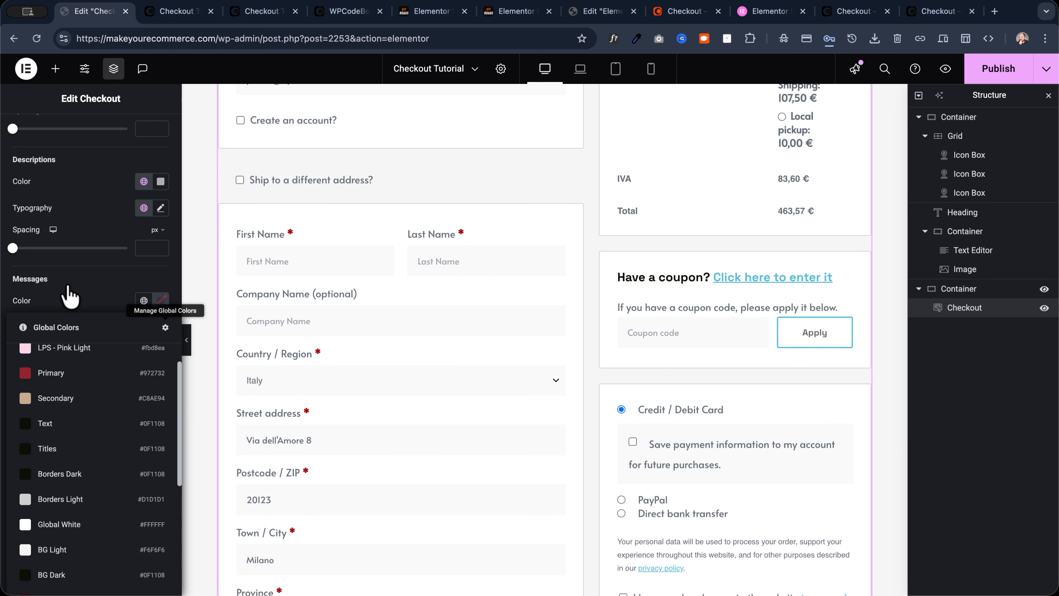
{"action": "scroll", "coordinate": [64, 418], "scroll_direction": "down", "scroll_amount": 1}
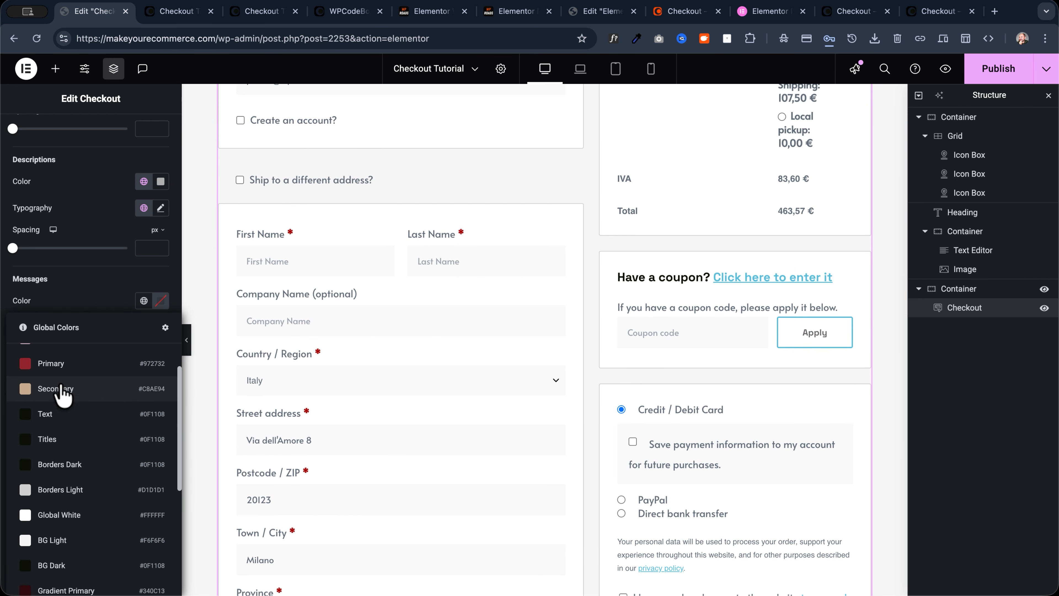
{"action": "left_click", "coordinate": [54, 364]}
{"action": "scroll", "coordinate": [777, 465], "scroll_direction": "down", "scroll_amount": 5}
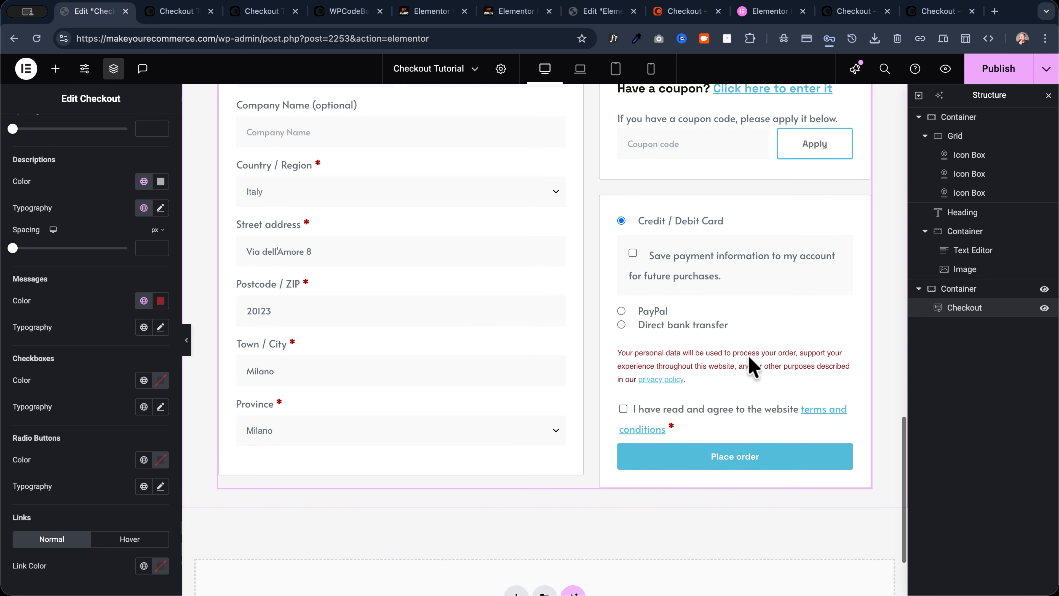
{"action": "scroll", "coordinate": [527, 337], "scroll_direction": "up", "scroll_amount": 7}
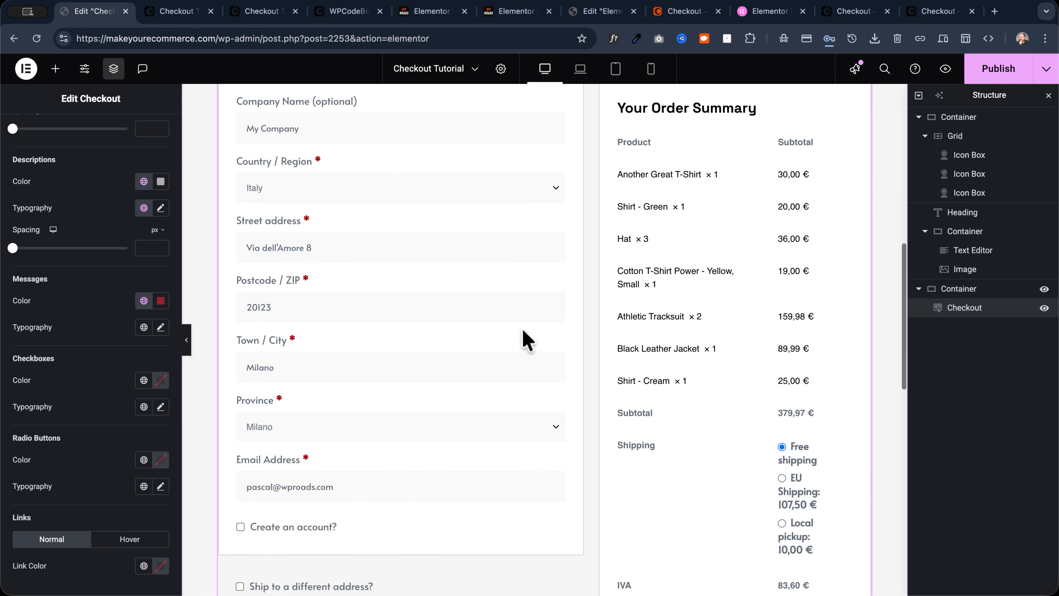
{"action": "scroll", "coordinate": [527, 351], "scroll_direction": "down", "scroll_amount": 20}
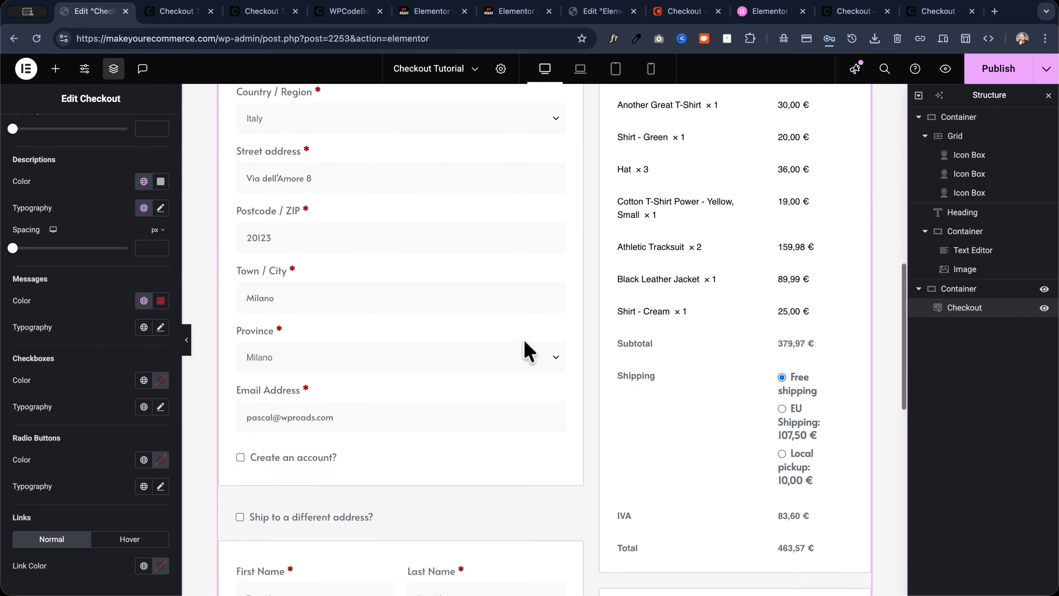
Give the checkout messages the Text Soft Gray global colour and the Text XS global font
{"action": "left_click", "coordinate": [144, 300]}
{"action": "scroll", "coordinate": [99, 450], "scroll_direction": "down", "scroll_amount": 3}
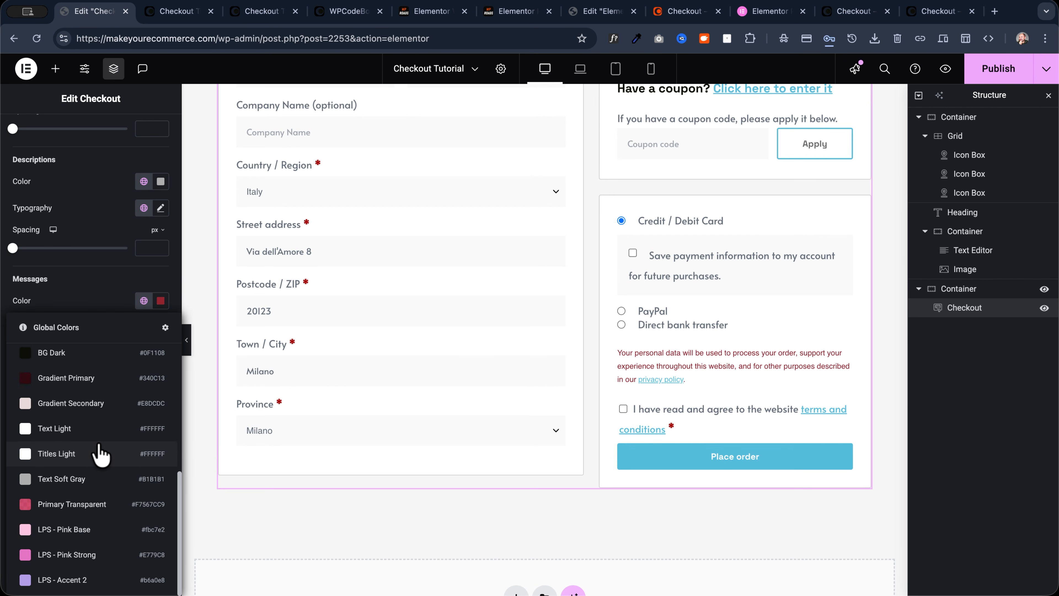
{"action": "left_click", "coordinate": [78, 479]}
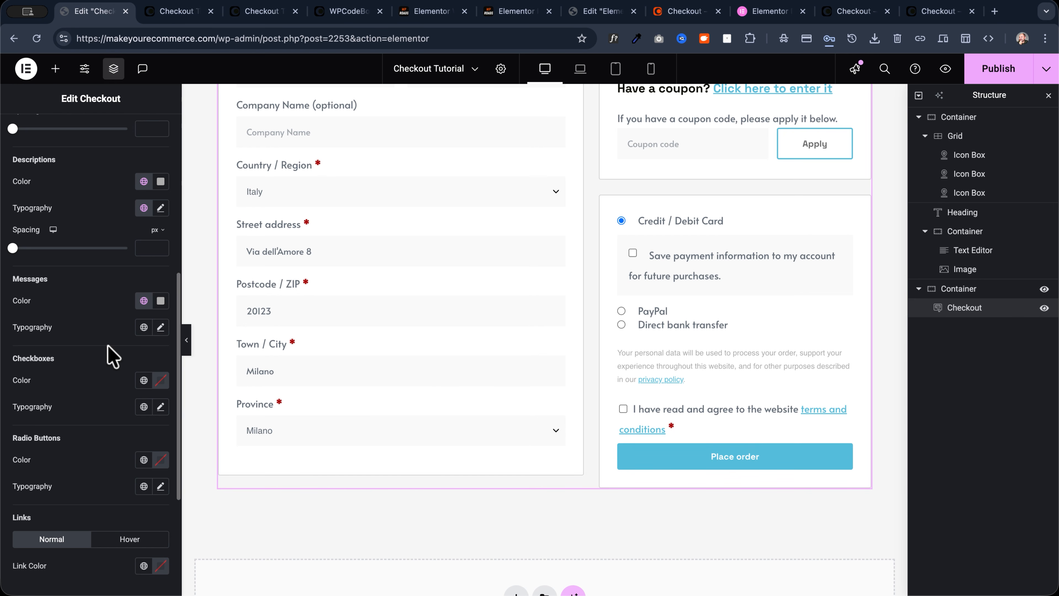
{"action": "left_click", "coordinate": [144, 327]}
{"action": "scroll", "coordinate": [104, 292], "scroll_direction": "down", "scroll_amount": 5}
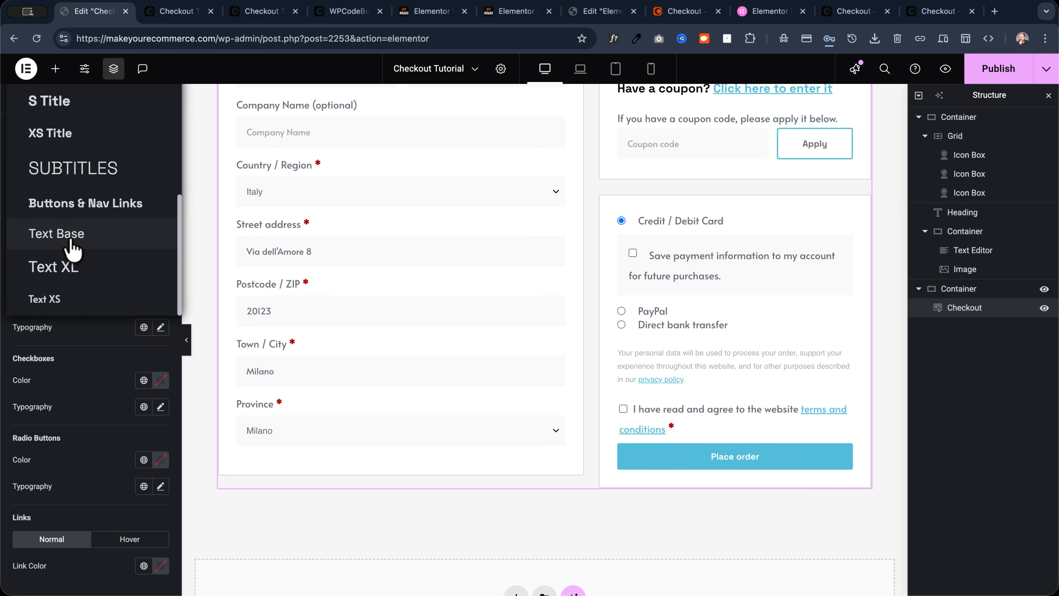
{"action": "left_click", "coordinate": [76, 302]}
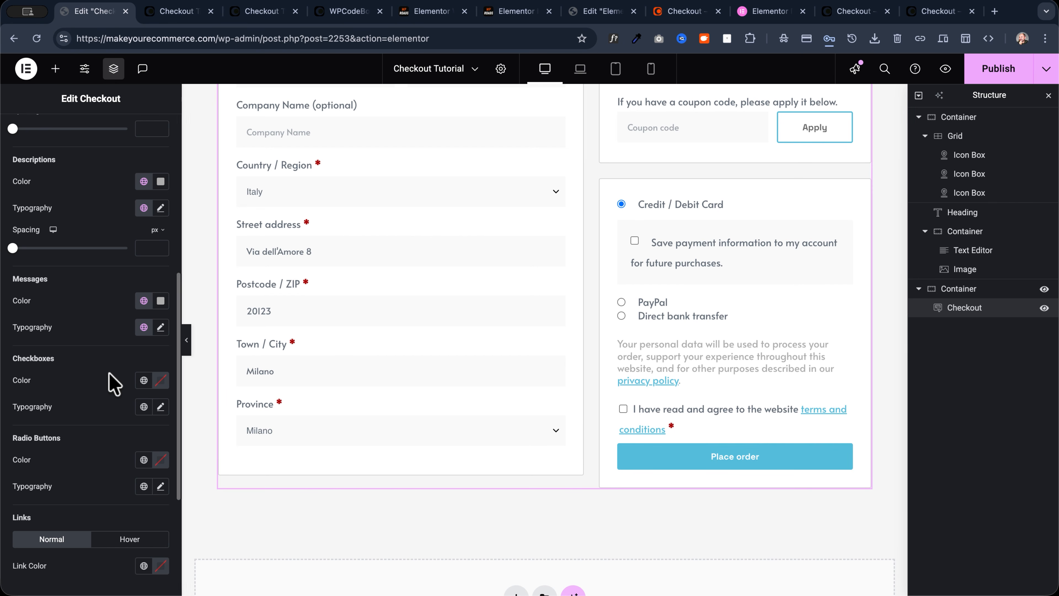
Apply the Text XS global font to the checkout checkboxes
{"action": "scroll", "coordinate": [69, 377], "scroll_direction": "down", "scroll_amount": 2}
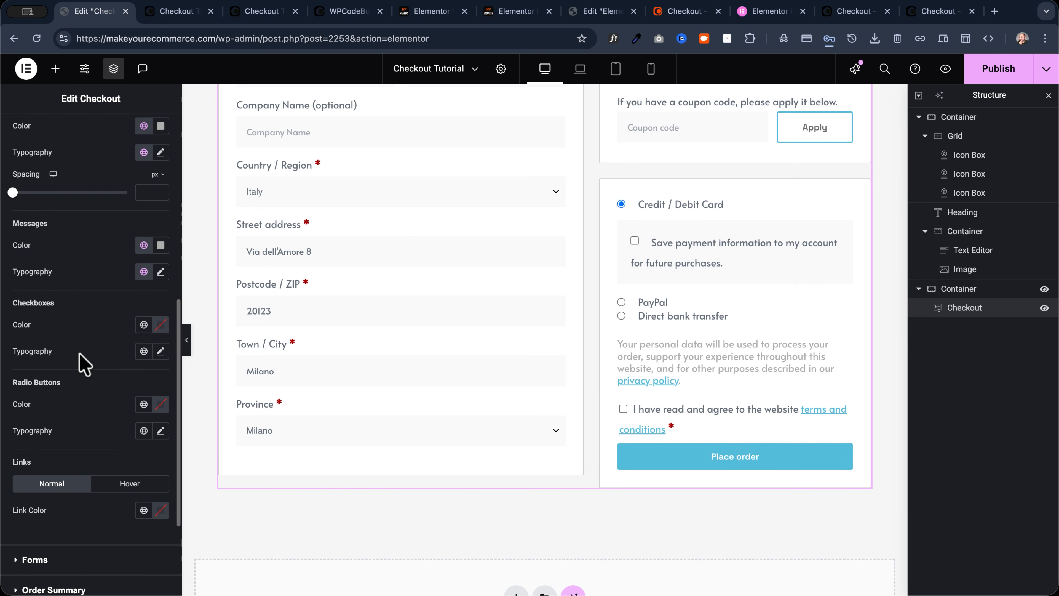
{"action": "left_click", "coordinate": [143, 353]}
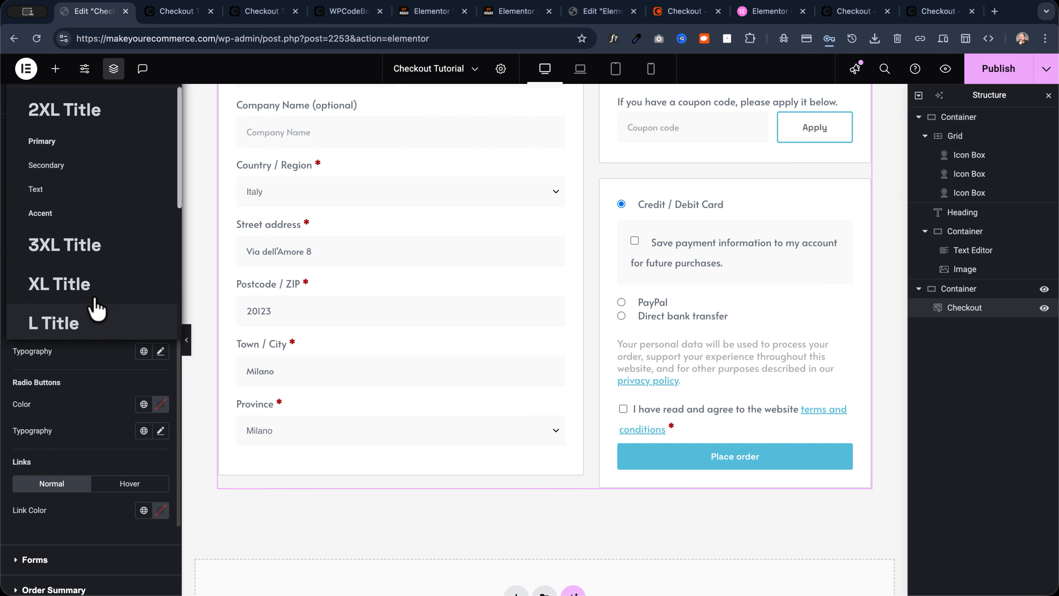
{"action": "scroll", "coordinate": [95, 299], "scroll_direction": "down", "scroll_amount": 6}
{"action": "left_click", "coordinate": [81, 304]}
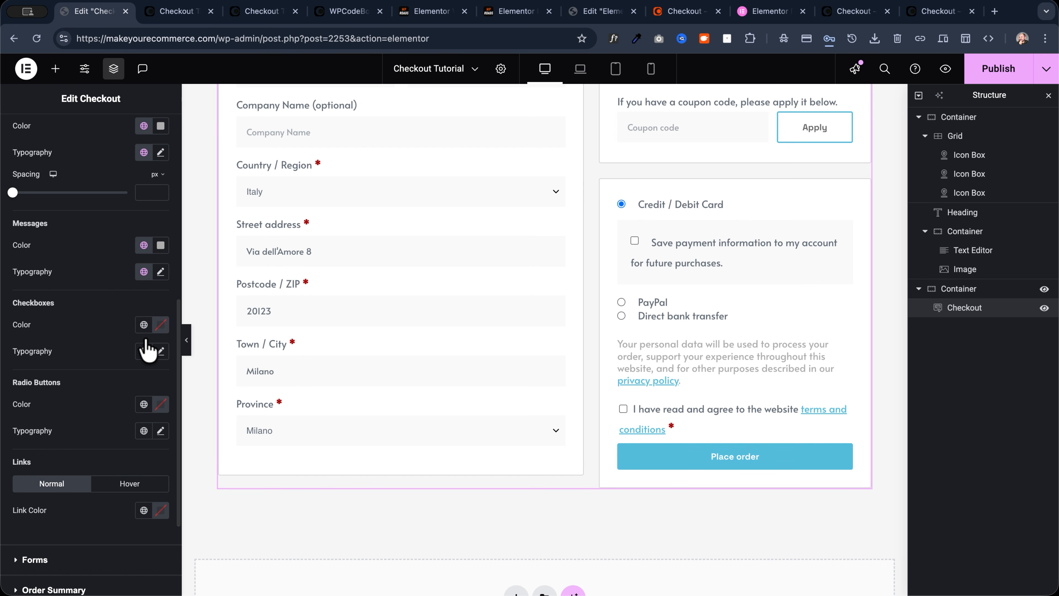
Try the Text Soft Gray global colour on the checkout checkboxes
{"action": "left_click", "coordinate": [143, 325]}
{"action": "scroll", "coordinate": [86, 485], "scroll_direction": "down", "scroll_amount": 3}
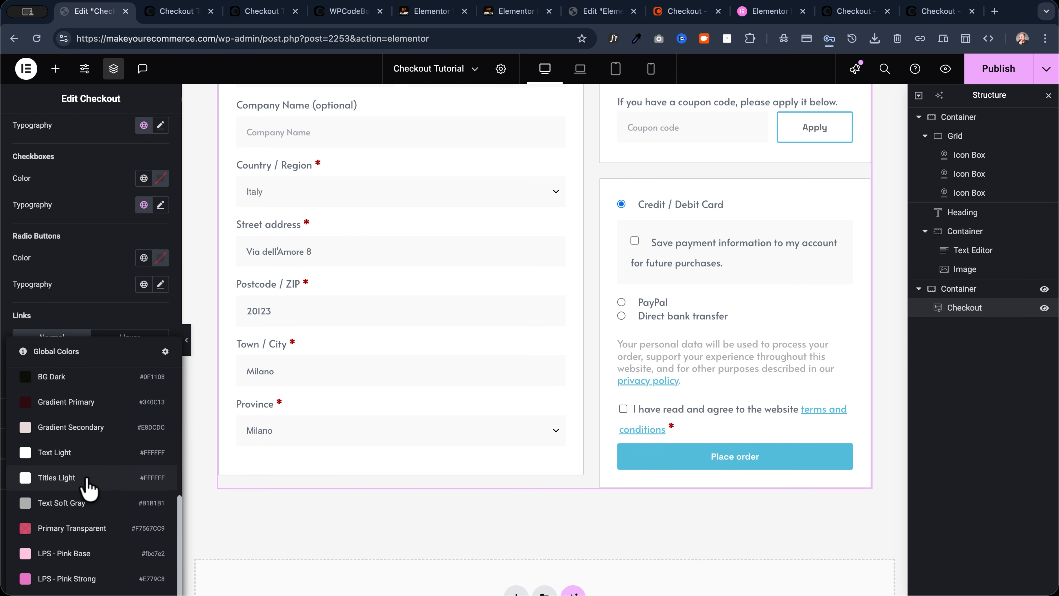
{"action": "left_click", "coordinate": [79, 505]}
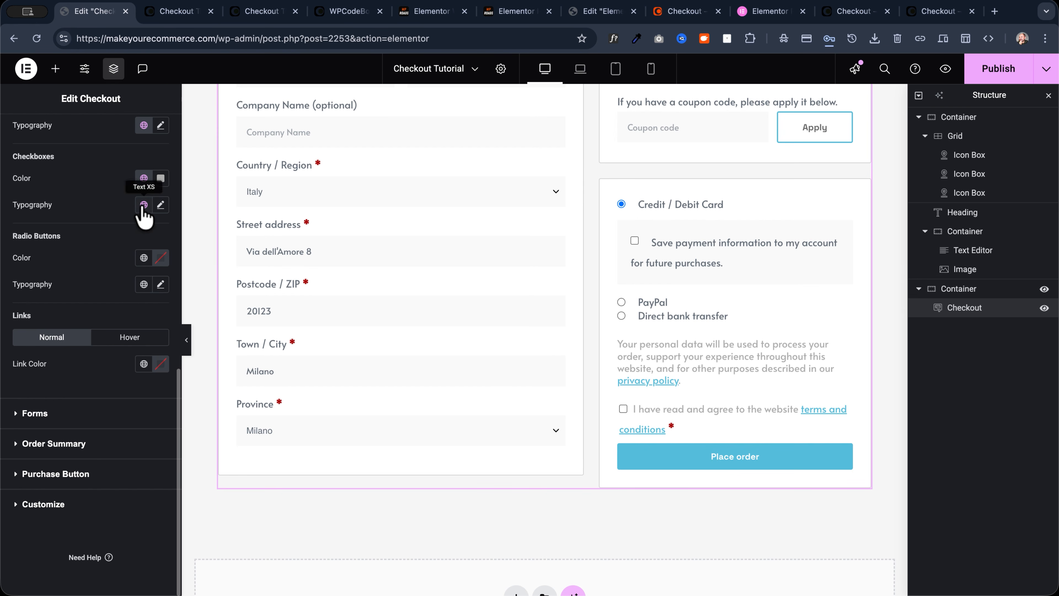
Set the checkboxes' colour to the Text global colour and check the terms and conditions label
{"action": "left_click", "coordinate": [144, 178]}
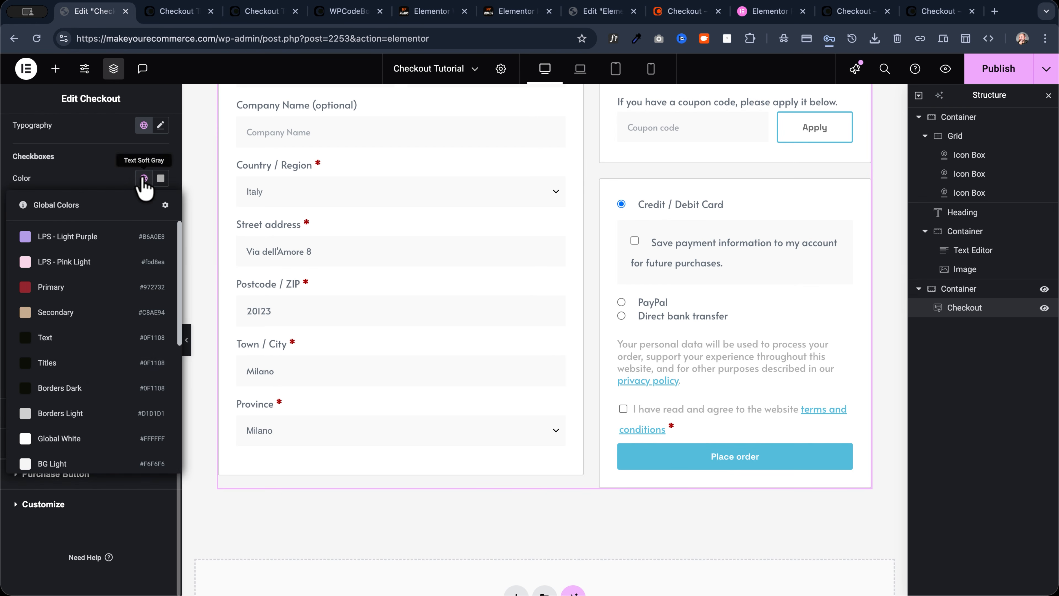
{"action": "left_click", "coordinate": [65, 338]}
{"action": "scroll", "coordinate": [716, 451], "scroll_direction": "down", "scroll_amount": 3}
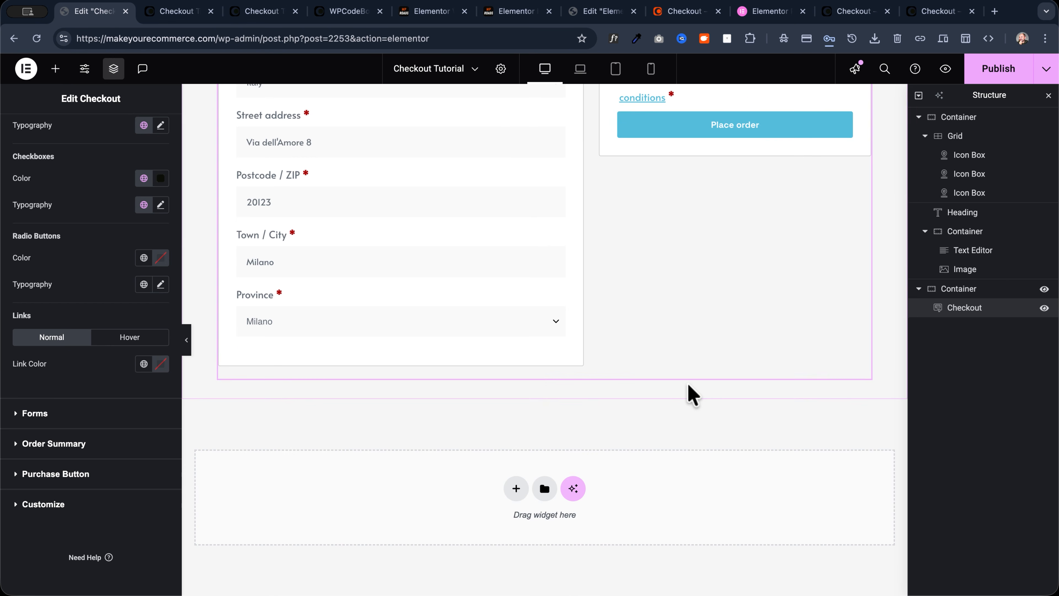
{"action": "scroll", "coordinate": [690, 392], "scroll_direction": "up", "scroll_amount": 4}
{"action": "scroll", "coordinate": [708, 401], "scroll_direction": "down", "scroll_amount": 2}
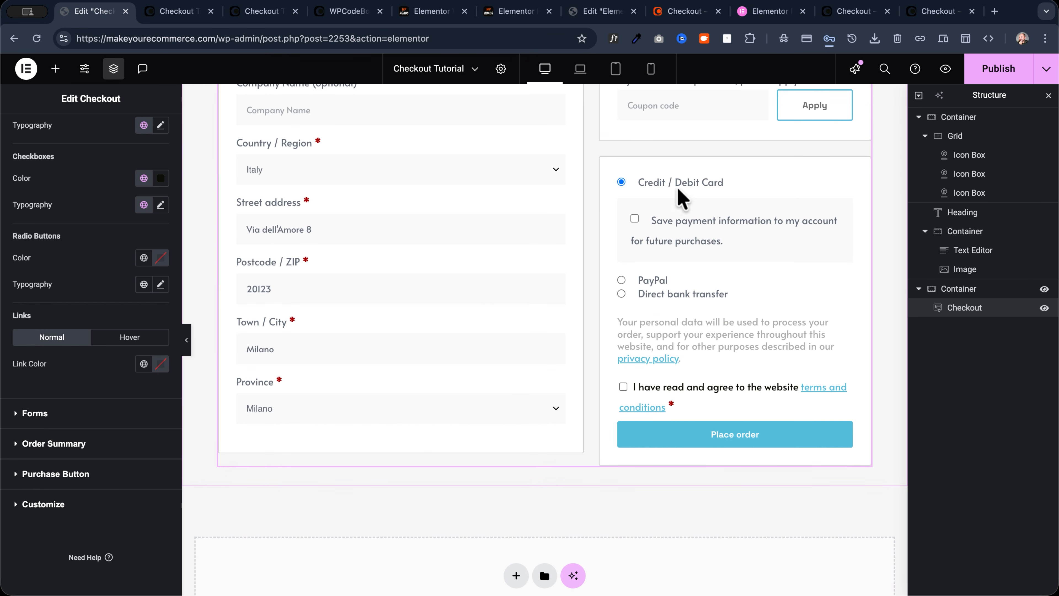
Give the radio buttons the Text global colour and the Text XS global font
{"action": "left_click", "coordinate": [144, 258]}
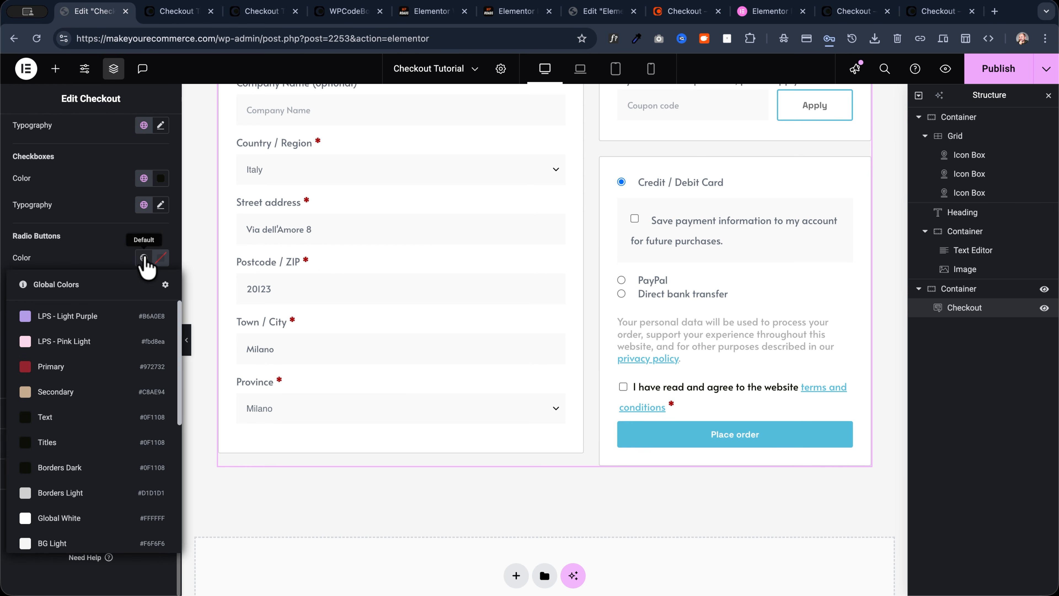
{"action": "left_click", "coordinate": [46, 418]}
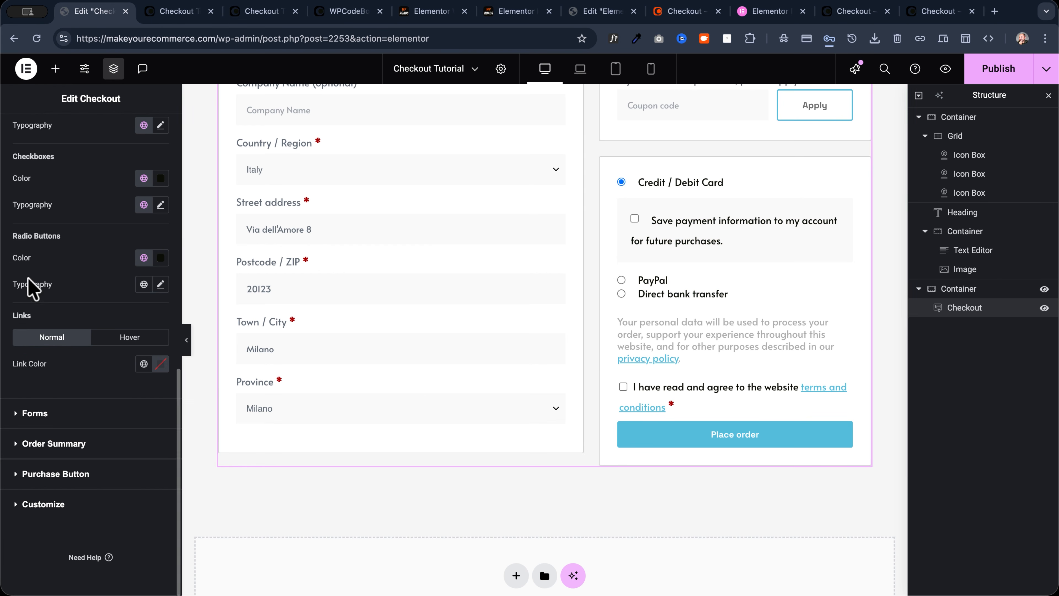
{"action": "left_click", "coordinate": [143, 284]}
{"action": "scroll", "coordinate": [83, 532], "scroll_direction": "down", "scroll_amount": 4}
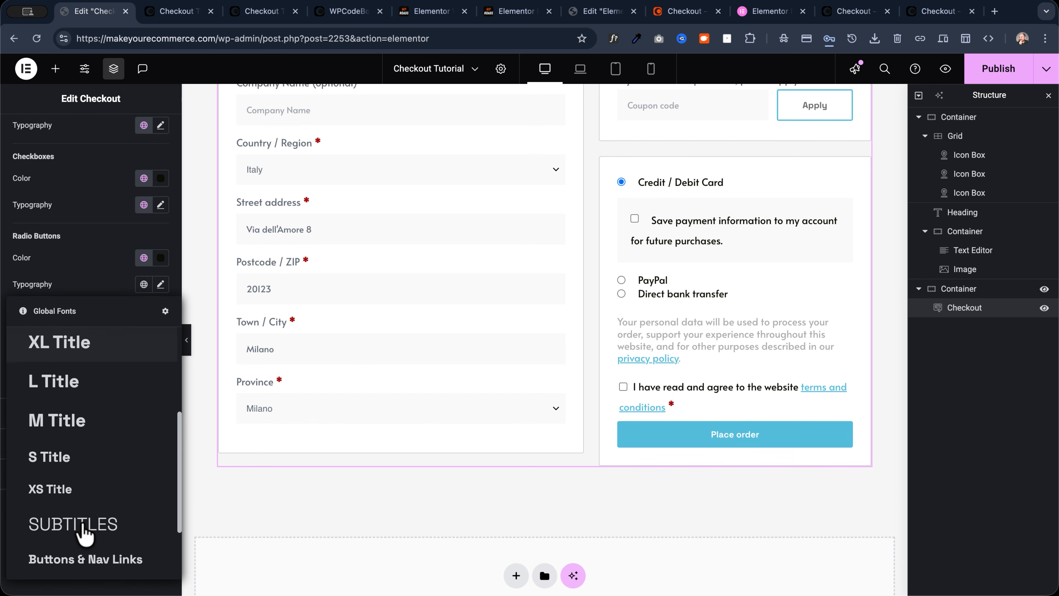
{"action": "scroll", "coordinate": [81, 521], "scroll_direction": "down", "scroll_amount": 3}
{"action": "left_click", "coordinate": [58, 566]}
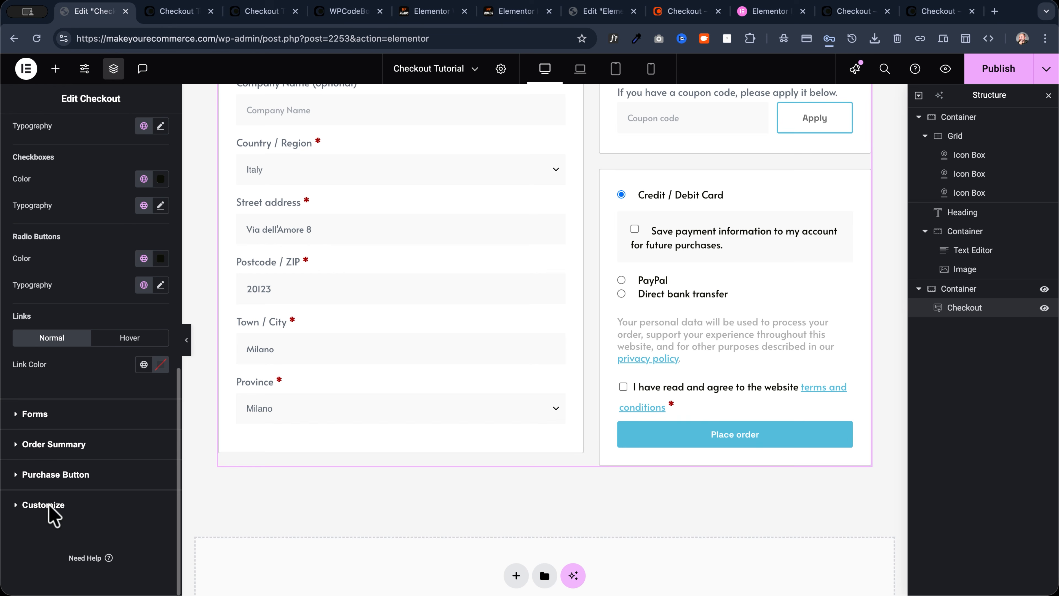
Try the Text Base global font on the radio buttons and switch them back to Text XS
{"action": "left_click", "coordinate": [143, 285]}
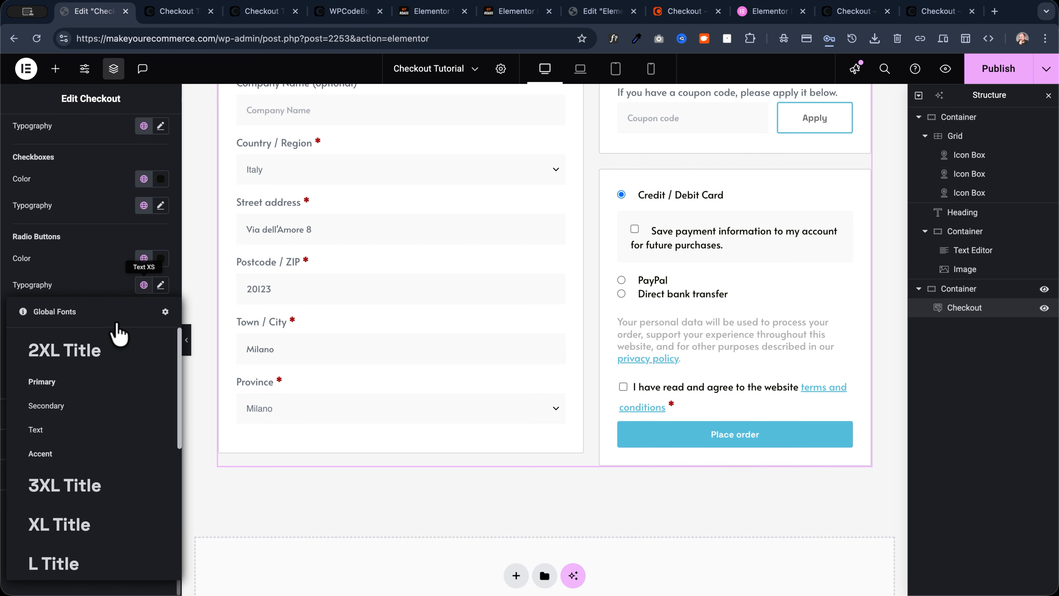
{"action": "scroll", "coordinate": [75, 433], "scroll_direction": "down", "scroll_amount": 5}
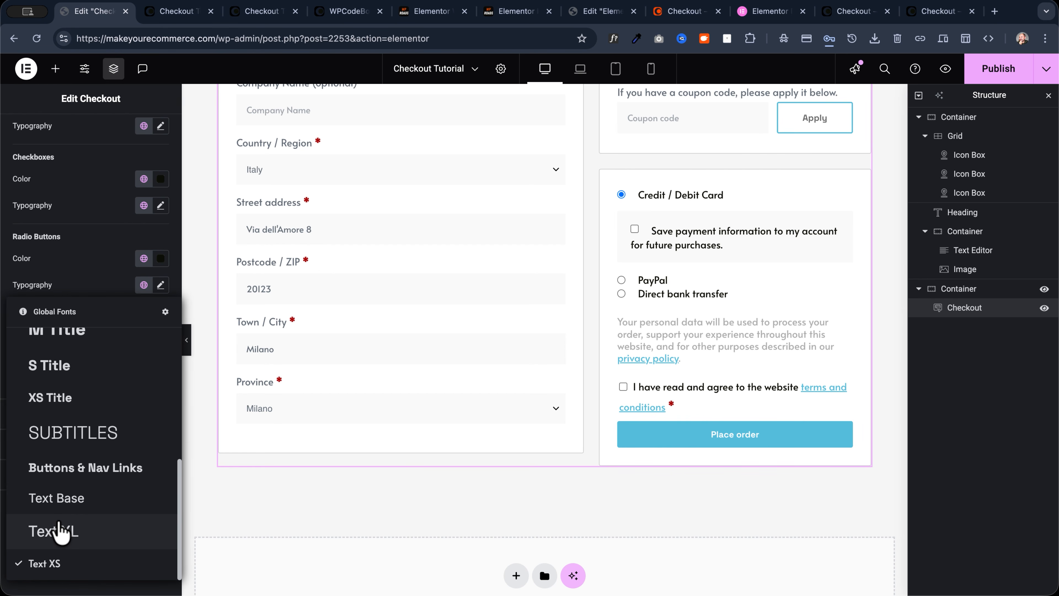
{"action": "left_click", "coordinate": [30, 501]}
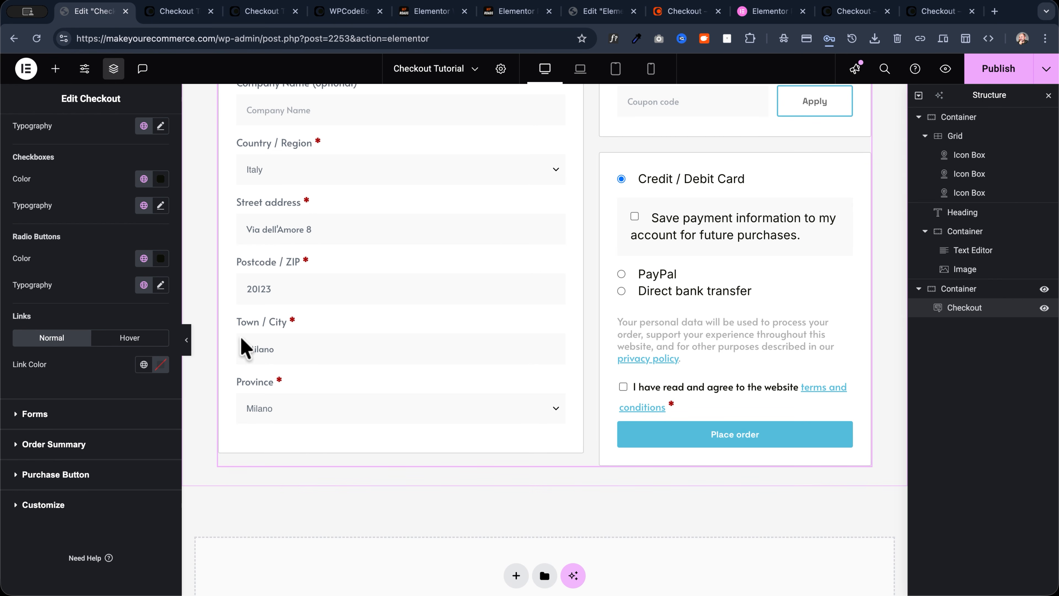
{"action": "left_click", "coordinate": [144, 285]}
{"action": "scroll", "coordinate": [94, 459], "scroll_direction": "down", "scroll_amount": 5}
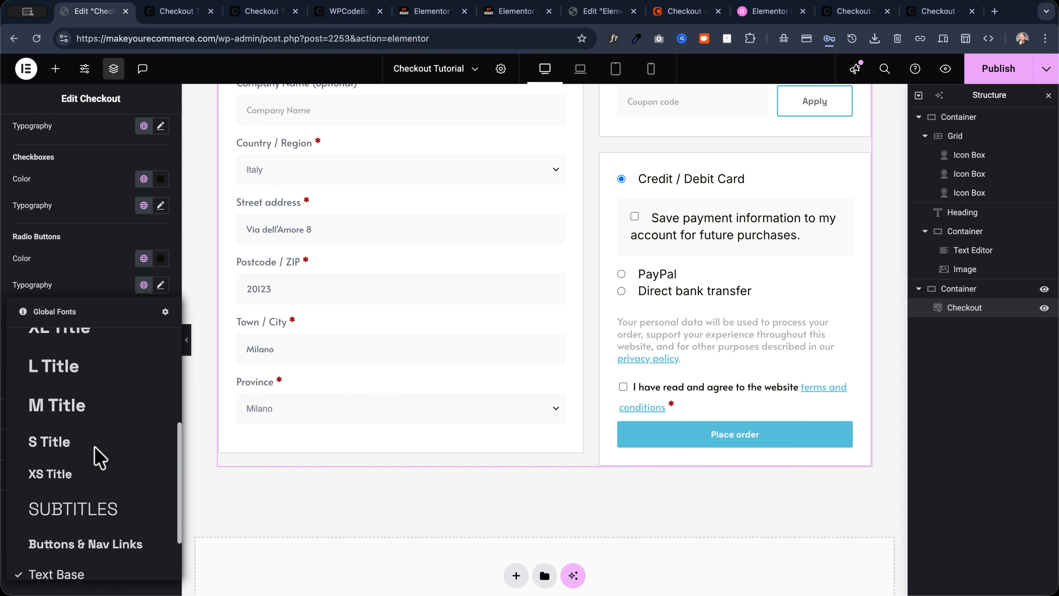
{"action": "left_click", "coordinate": [64, 568]}
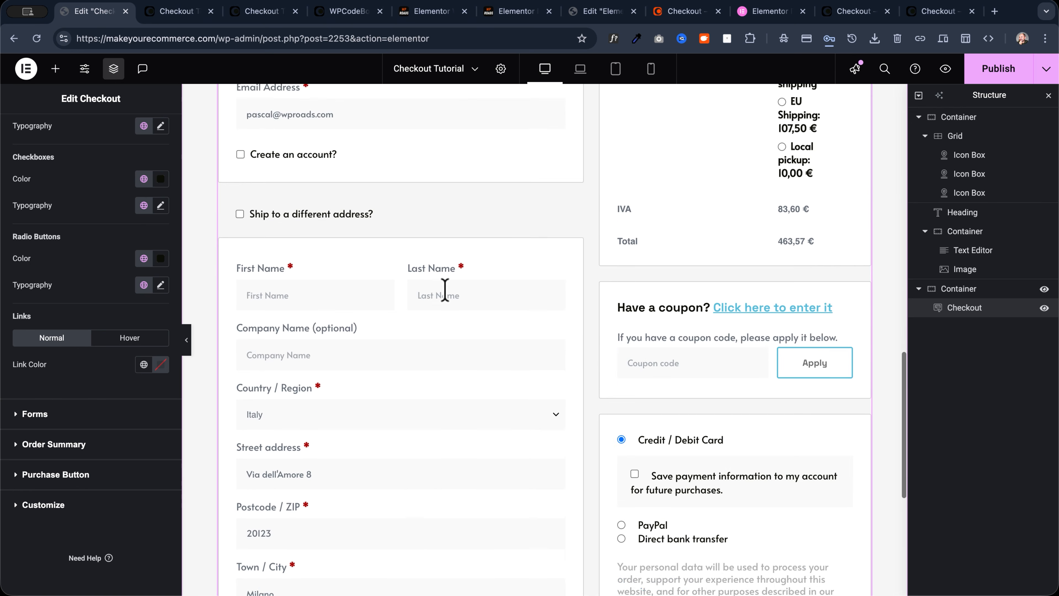
Review the styled checkout page and look through the checkout sections offered for individual customization
{"action": "scroll", "coordinate": [445, 287], "scroll_direction": "up", "scroll_amount": 10}
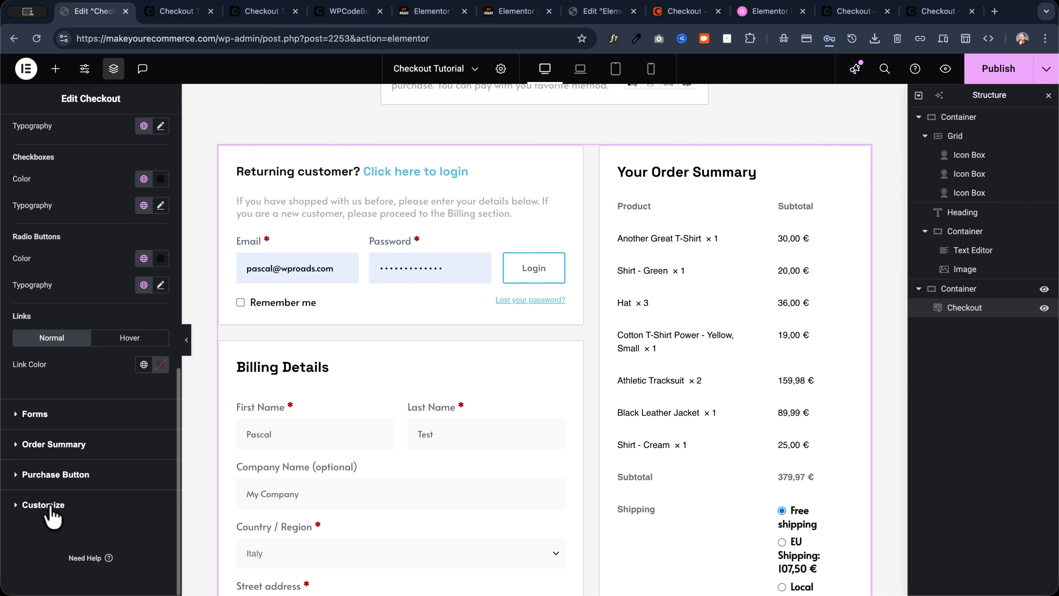
{"action": "left_click", "coordinate": [58, 505]}
{"action": "left_click", "coordinate": [57, 371]}
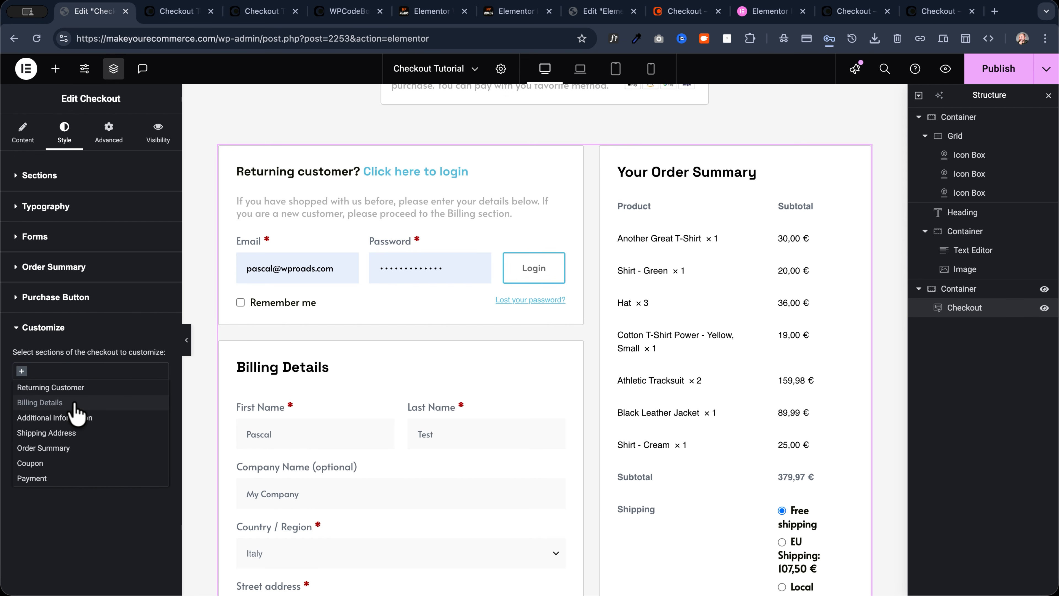
{"action": "left_click", "coordinate": [86, 328]}
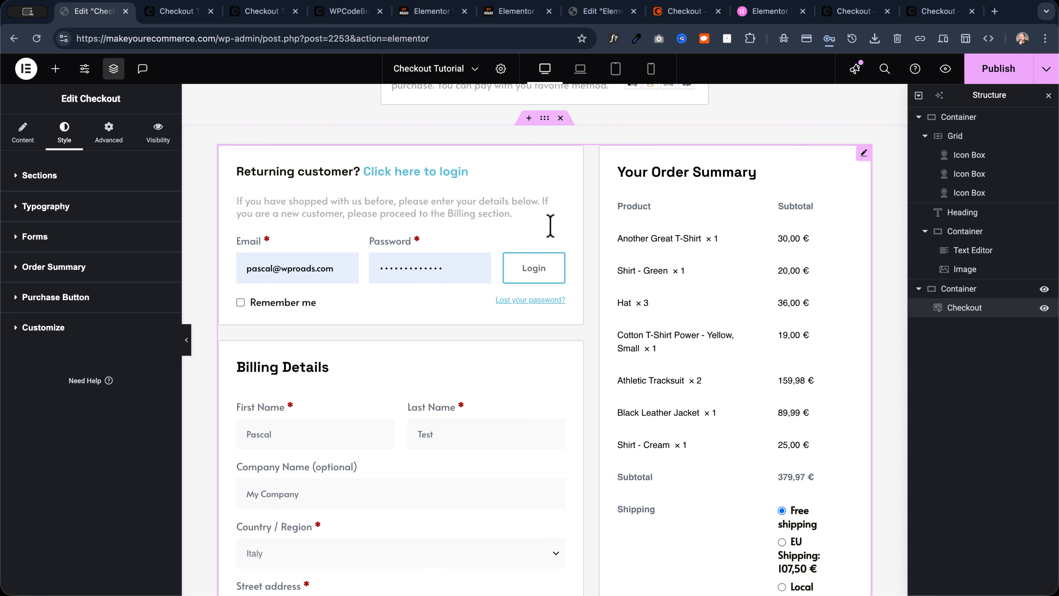
Open the form style settings and examine the focus style of the first and last name billing fields
{"action": "left_click", "coordinate": [40, 240]}
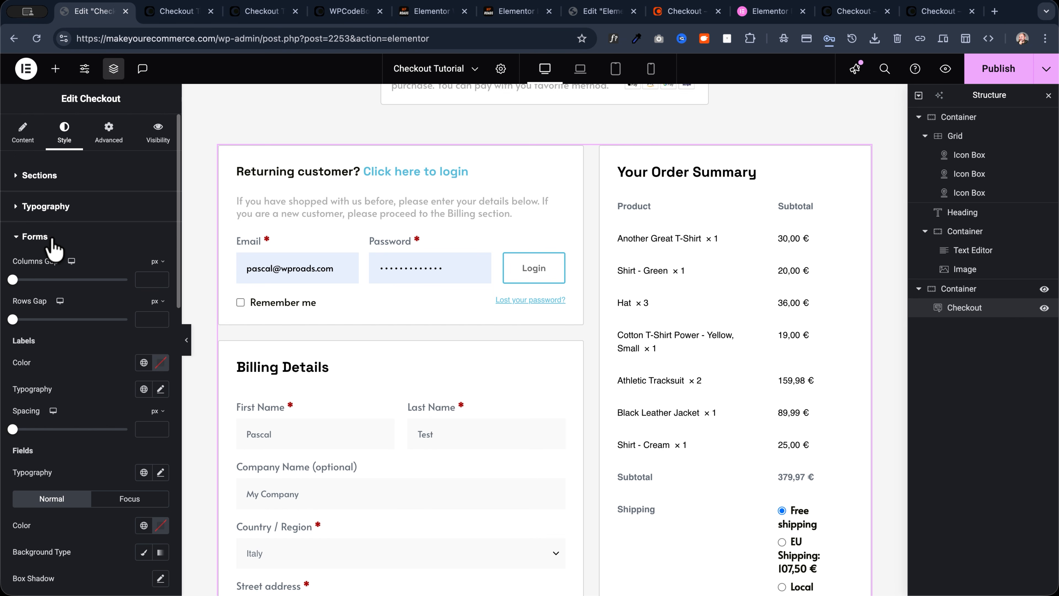
{"action": "scroll", "coordinate": [317, 394], "scroll_direction": "down", "scroll_amount": 3}
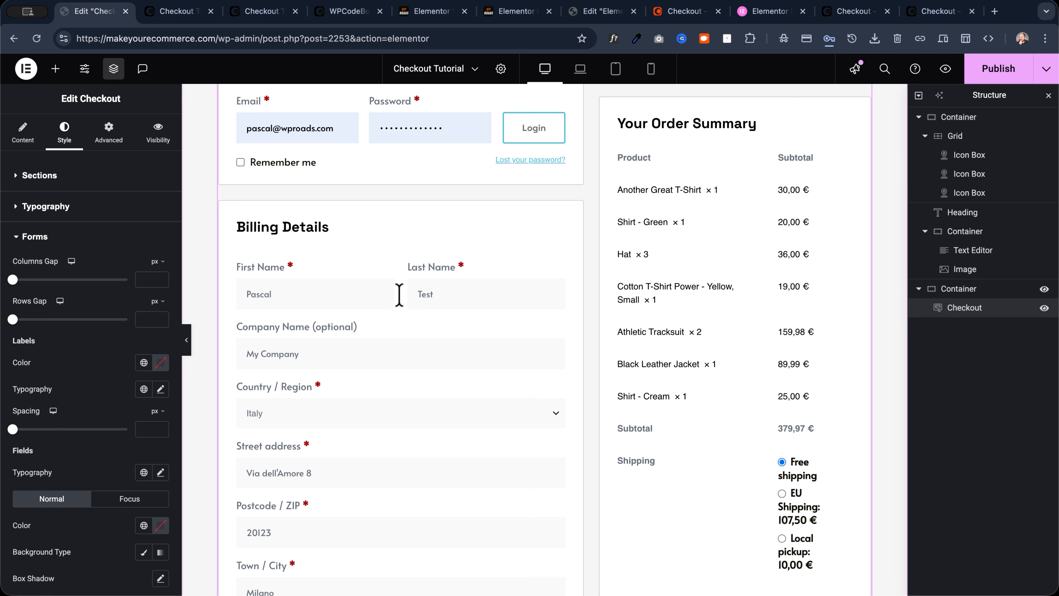
{"action": "left_click", "coordinate": [338, 293]}
{"action": "left_click", "coordinate": [461, 293]}
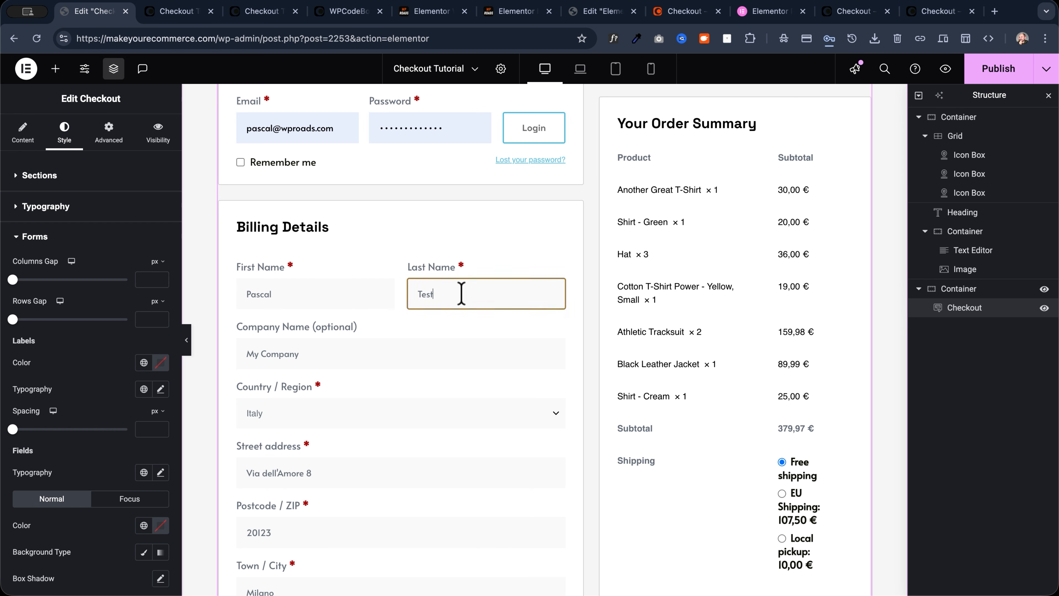
Set the gap between the rows of the checkout form fields to 20 px
{"action": "left_click", "coordinate": [324, 297]}
{"action": "left_click", "coordinate": [331, 359]}
{"action": "left_click", "coordinate": [312, 297]}
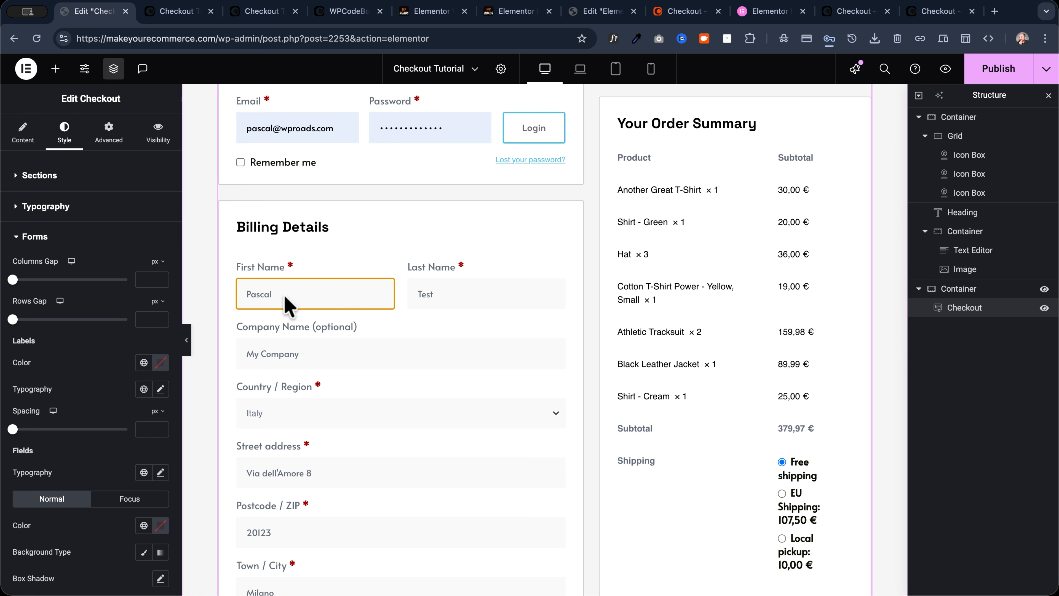
{"action": "left_click", "coordinate": [38, 263]}
{"action": "scroll", "coordinate": [227, 196], "scroll_direction": "down", "scroll_amount": 1}
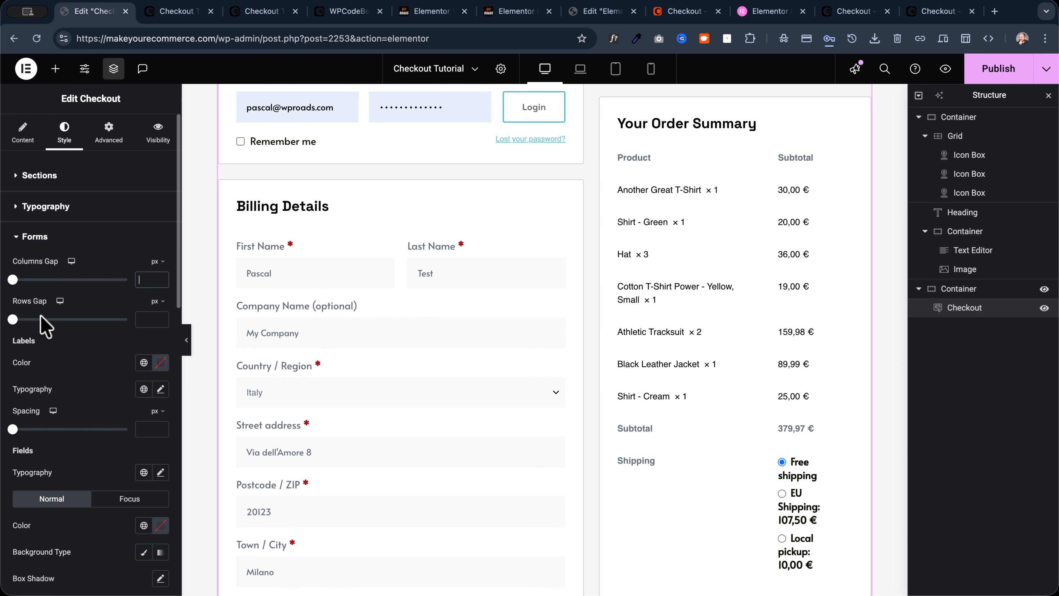
{"action": "left_click", "coordinate": [133, 318]}
{"action": "type", "text": "10"}
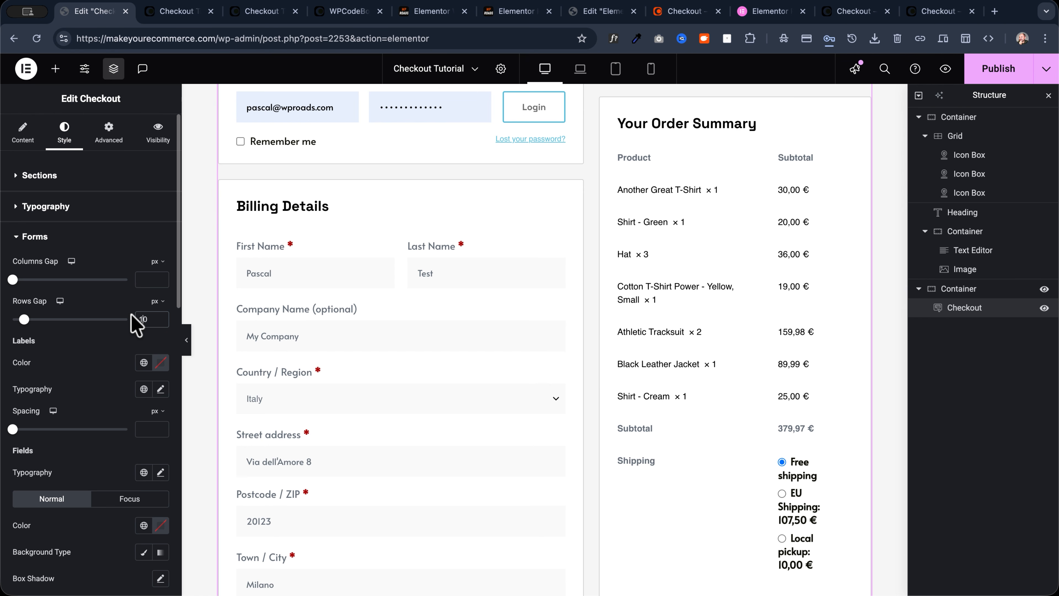
{"action": "key", "text": "BackSpace"}
{"action": "type", "text": "2"}
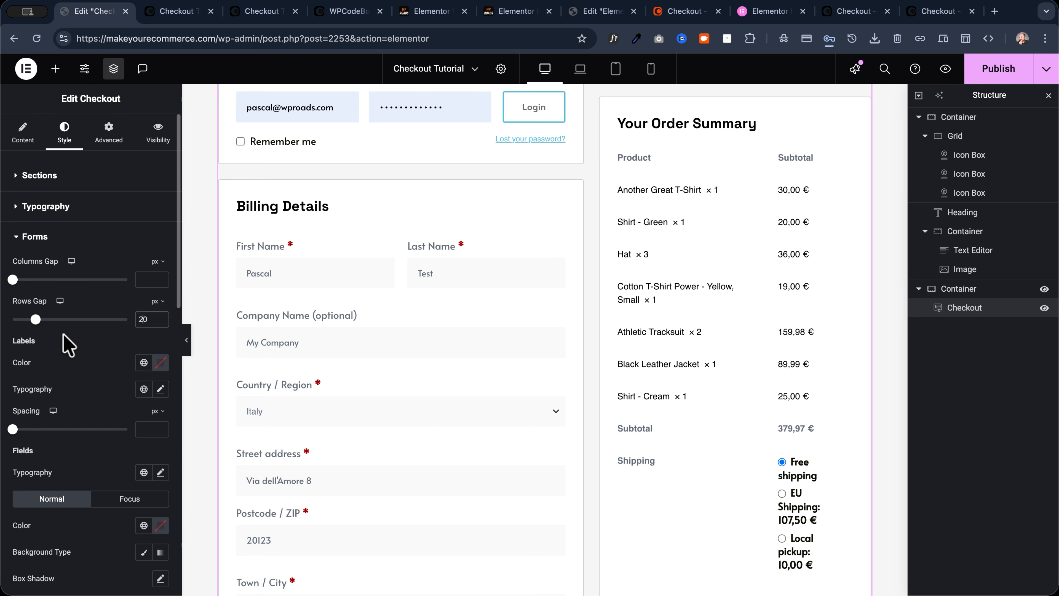
Give the form labels a grey global colour and the Text XS global font
{"action": "scroll", "coordinate": [63, 342], "scroll_direction": "down", "scroll_amount": 2}
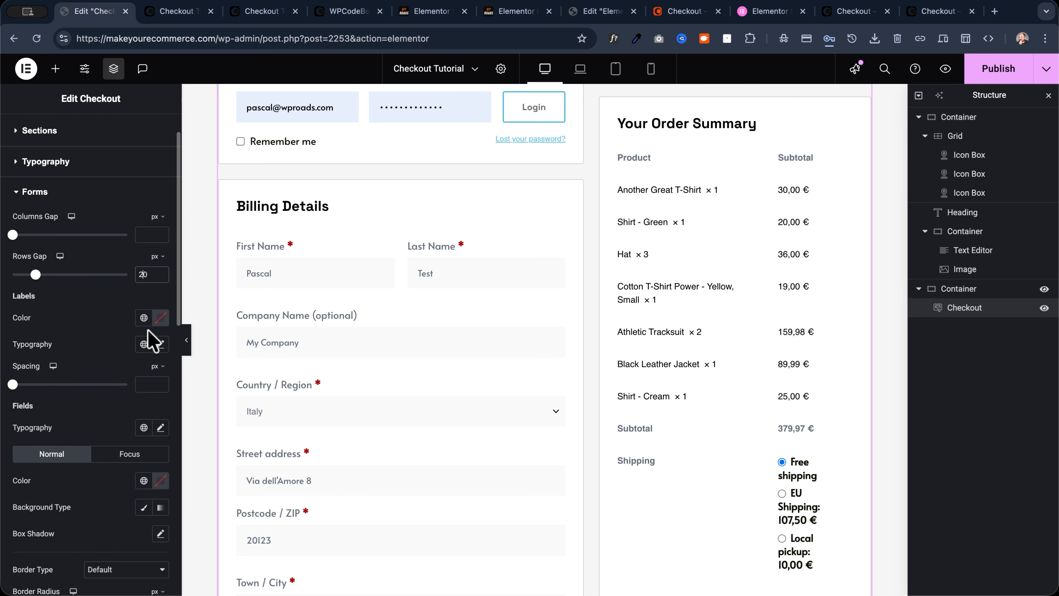
{"action": "left_click", "coordinate": [143, 319]}
{"action": "scroll", "coordinate": [102, 459], "scroll_direction": "down", "scroll_amount": 8}
{"action": "left_click", "coordinate": [67, 550]}
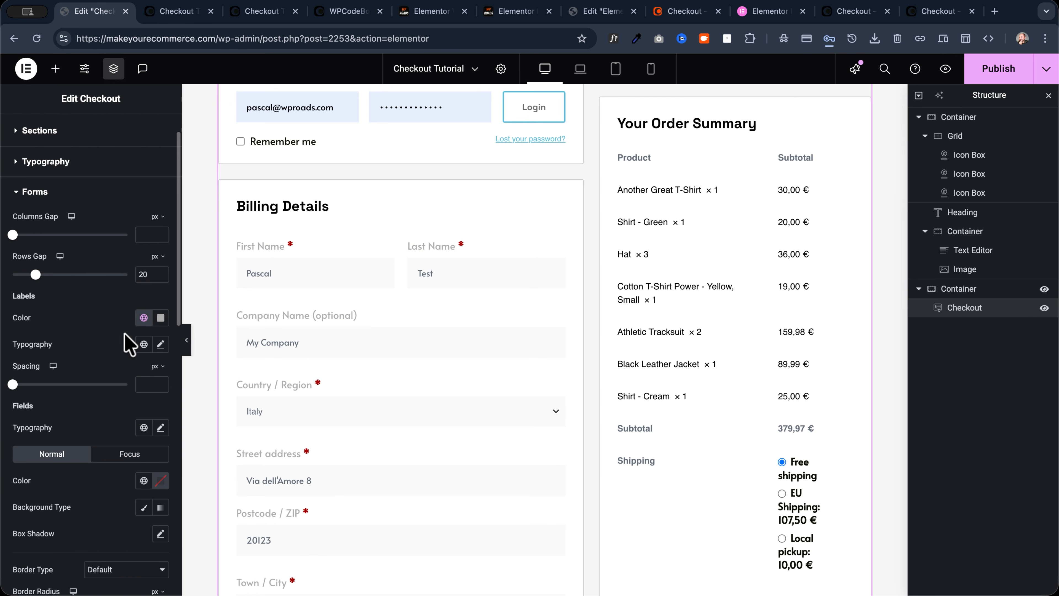
{"action": "left_click", "coordinate": [144, 344]}
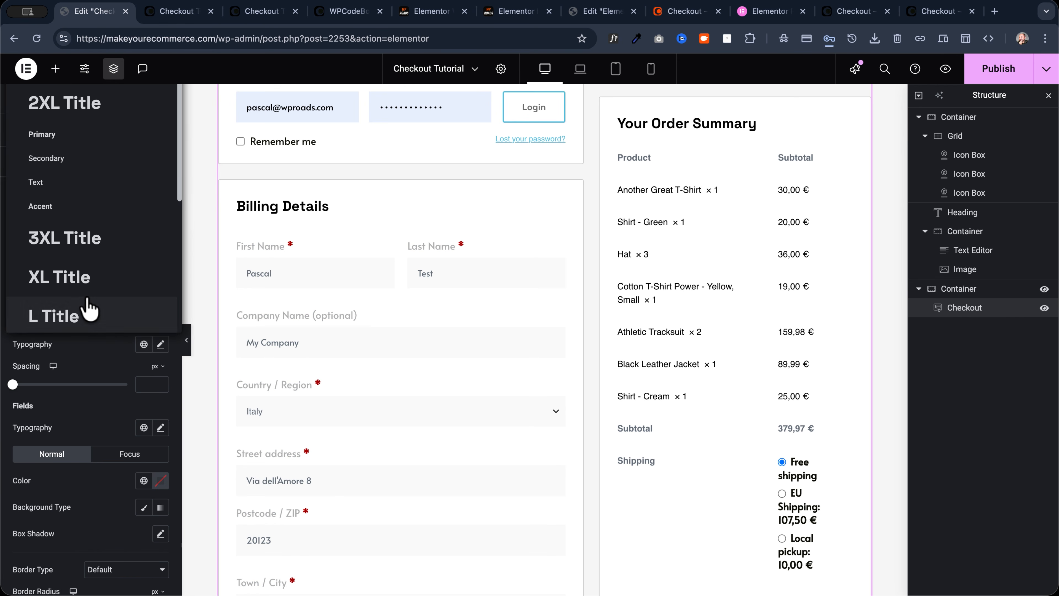
{"action": "scroll", "coordinate": [86, 308], "scroll_direction": "down", "scroll_amount": 5}
{"action": "left_click", "coordinate": [57, 317]}
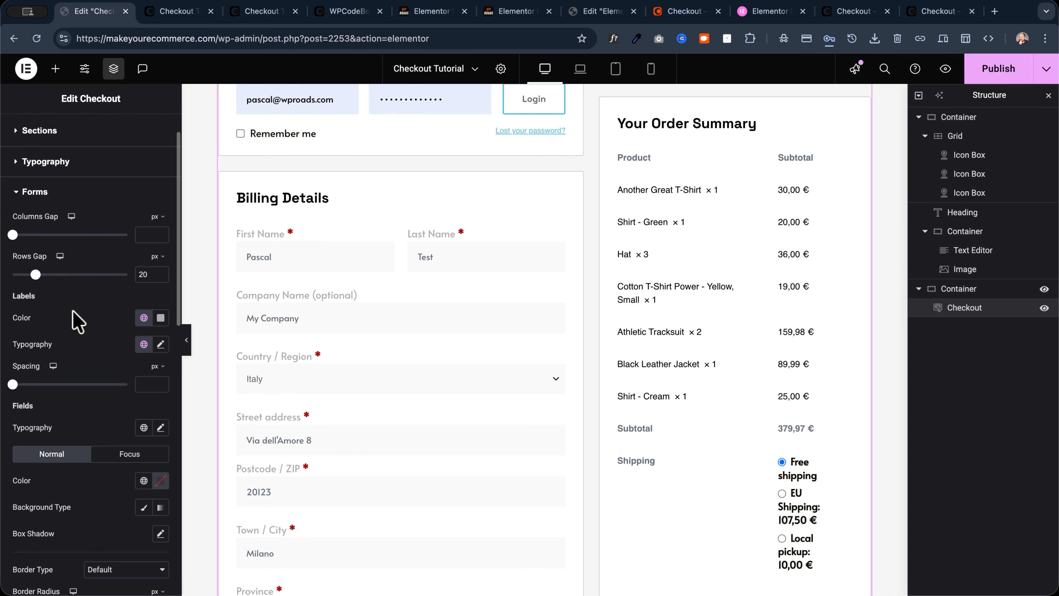
Give the form fields the Text XS global font and the Text global colour in their normal state
{"action": "scroll", "coordinate": [81, 326], "scroll_direction": "down", "scroll_amount": 2}
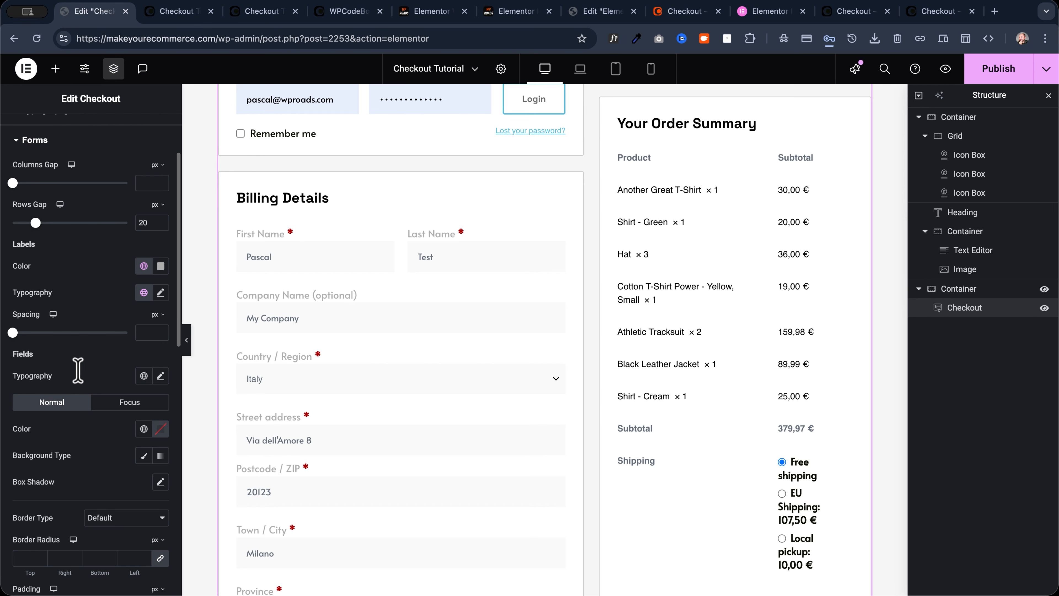
{"action": "scroll", "coordinate": [89, 378], "scroll_direction": "down", "scroll_amount": 1}
{"action": "scroll", "coordinate": [89, 330], "scroll_direction": "down", "scroll_amount": 2}
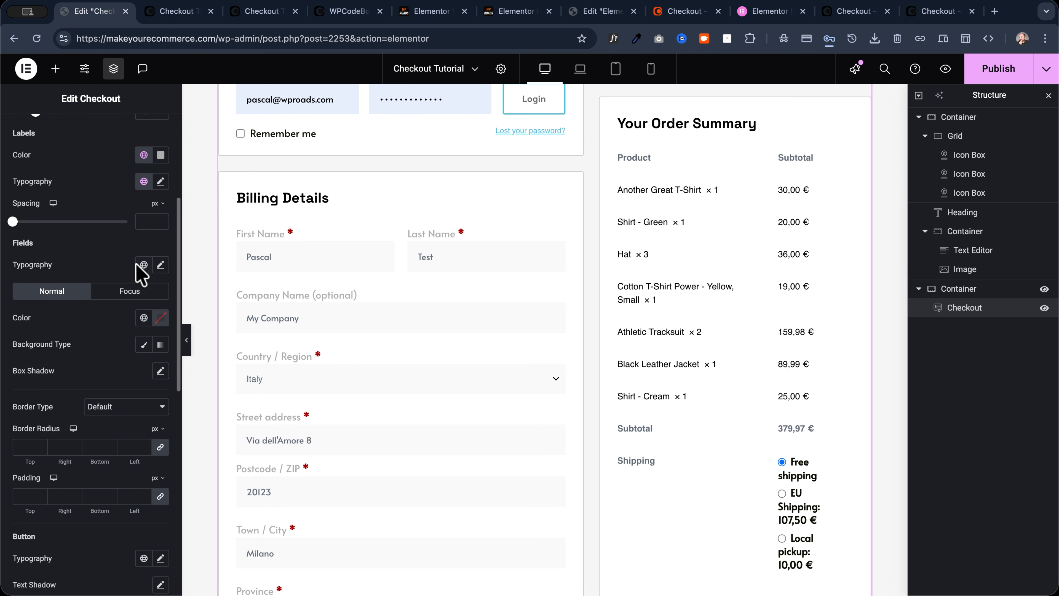
{"action": "left_click", "coordinate": [145, 267]}
{"action": "scroll", "coordinate": [83, 509], "scroll_direction": "down", "scroll_amount": 5}
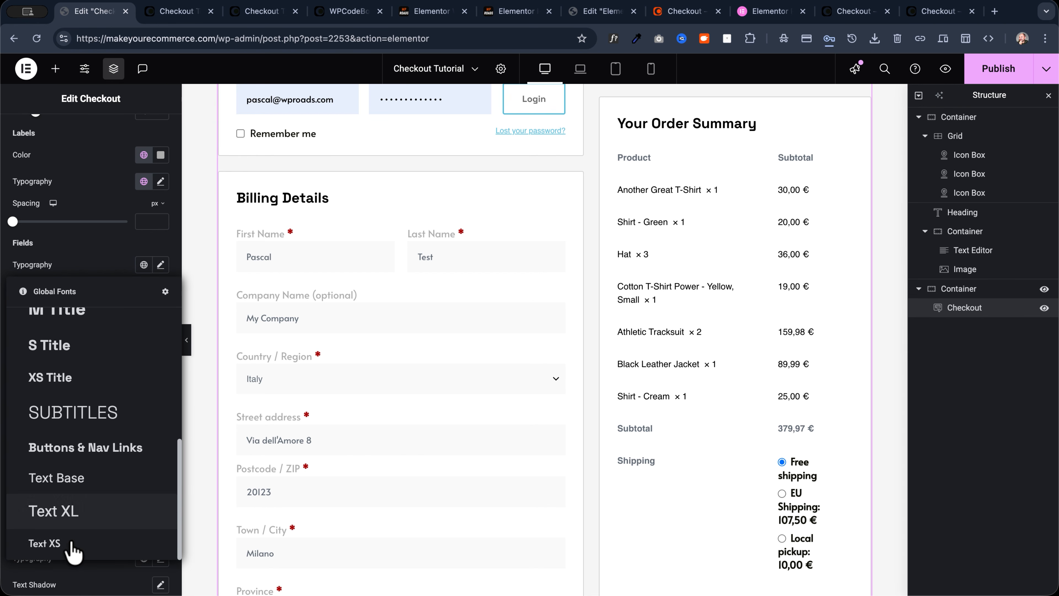
{"action": "left_click", "coordinate": [63, 548]}
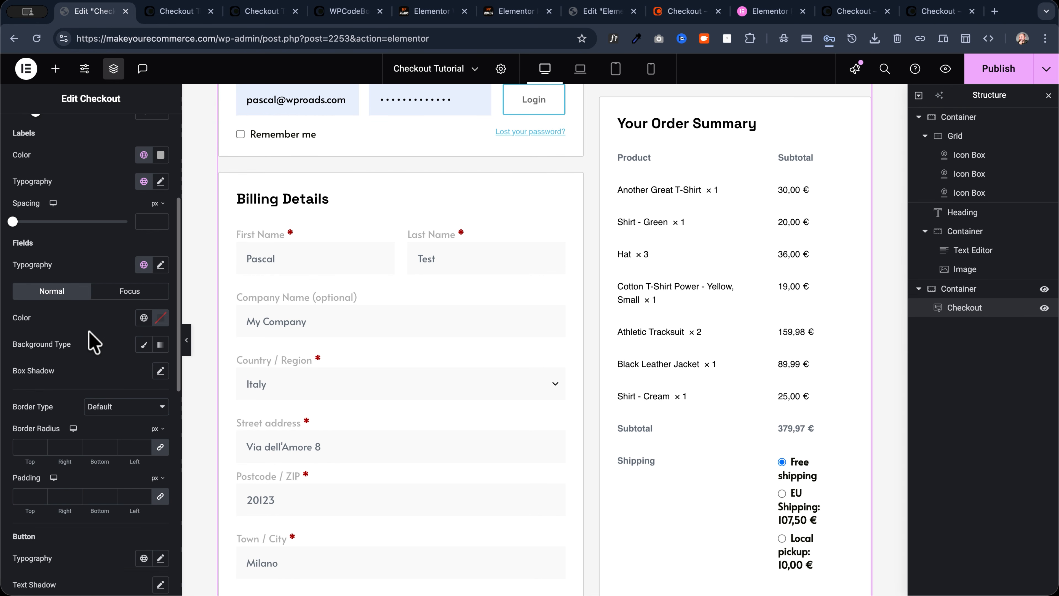
{"action": "left_click", "coordinate": [144, 318]}
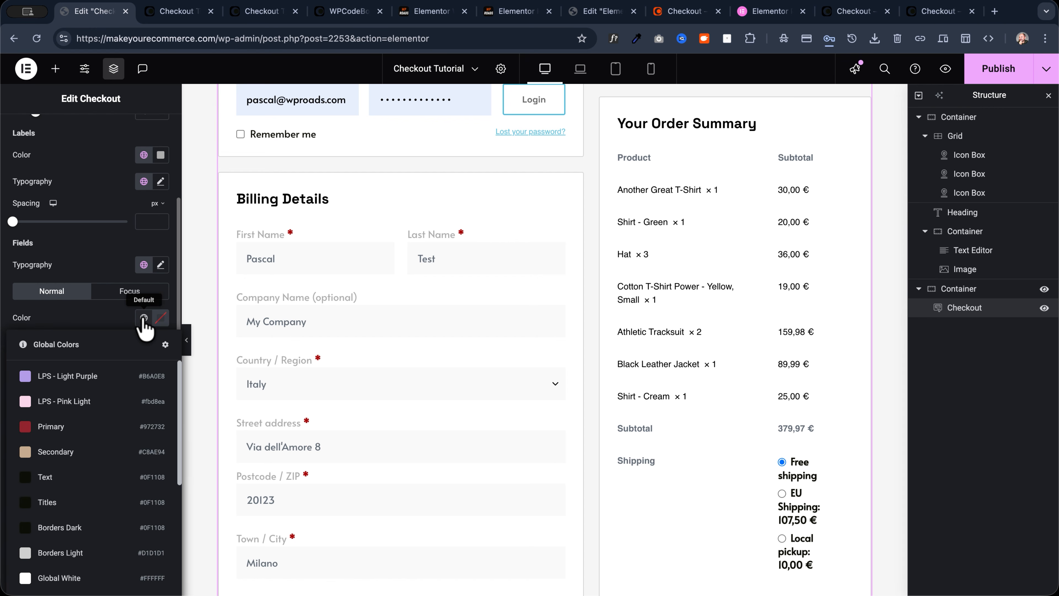
{"action": "left_click", "coordinate": [64, 477]}
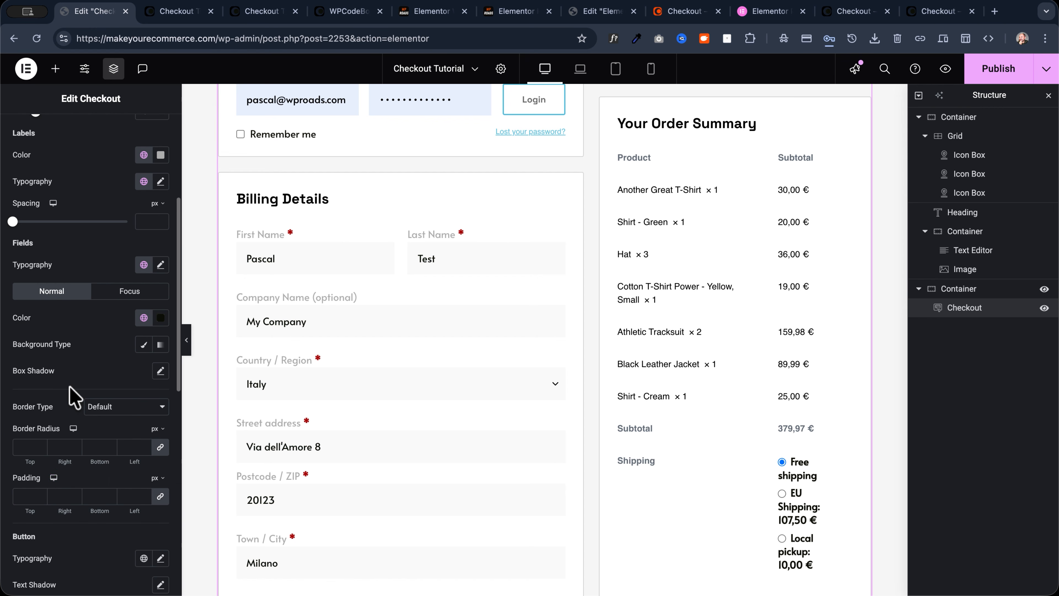
Set the form fields' normal-state background to Classic with the Global White colour
{"action": "left_click", "coordinate": [143, 345]}
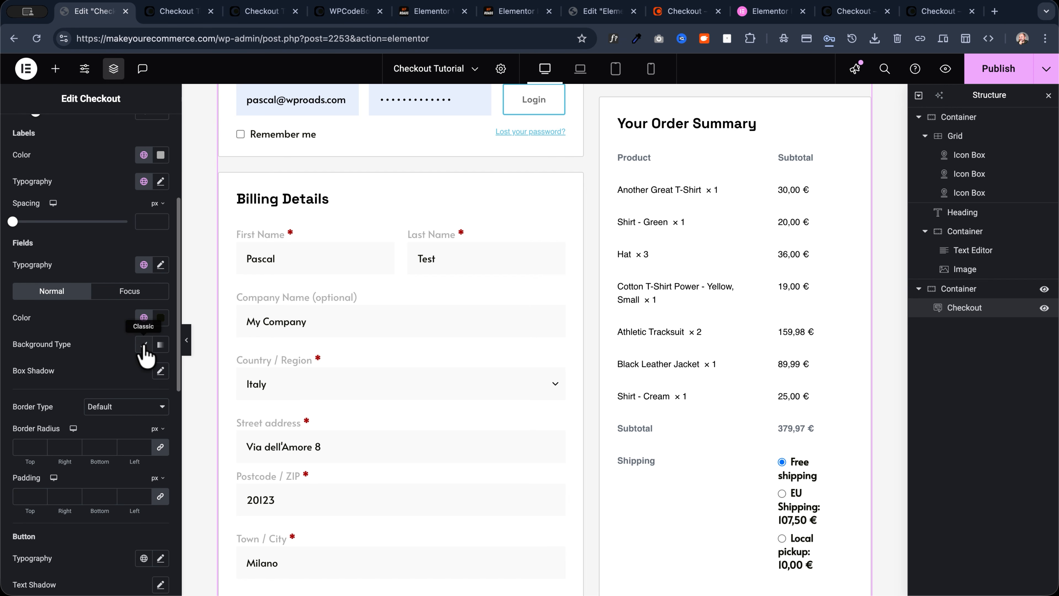
{"action": "left_click", "coordinate": [143, 371]}
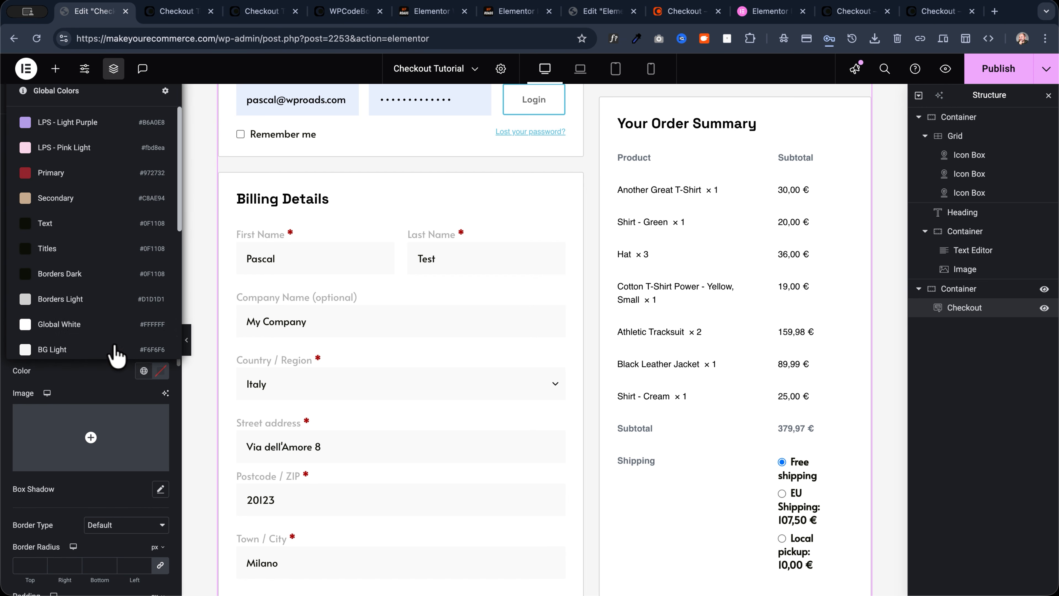
{"action": "left_click", "coordinate": [91, 324]}
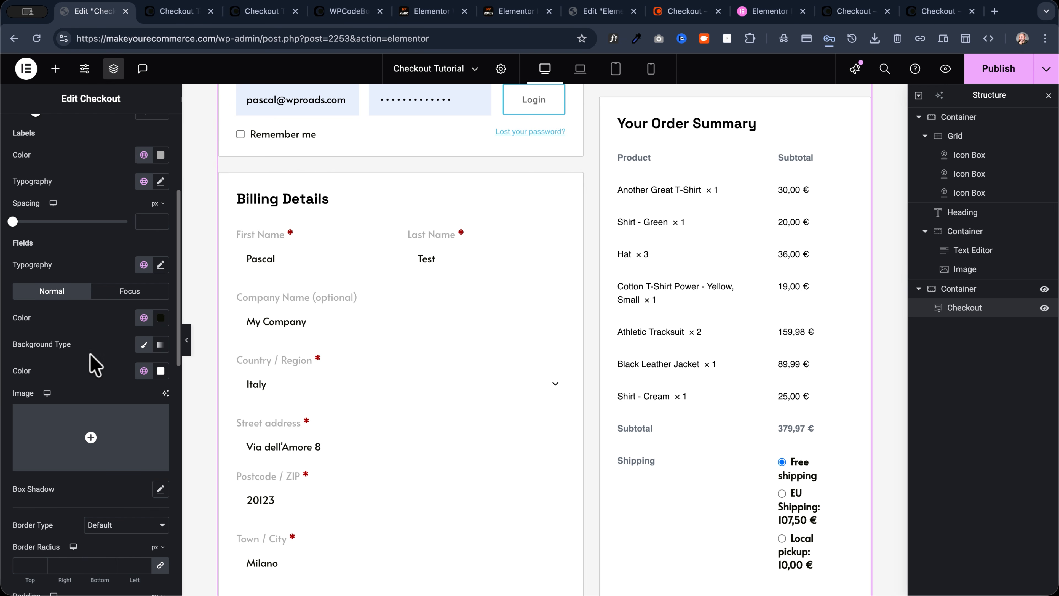
Give the form fields a solid 1 px border in the Borders Light global colour
{"action": "scroll", "coordinate": [104, 362], "scroll_direction": "down", "scroll_amount": 3}
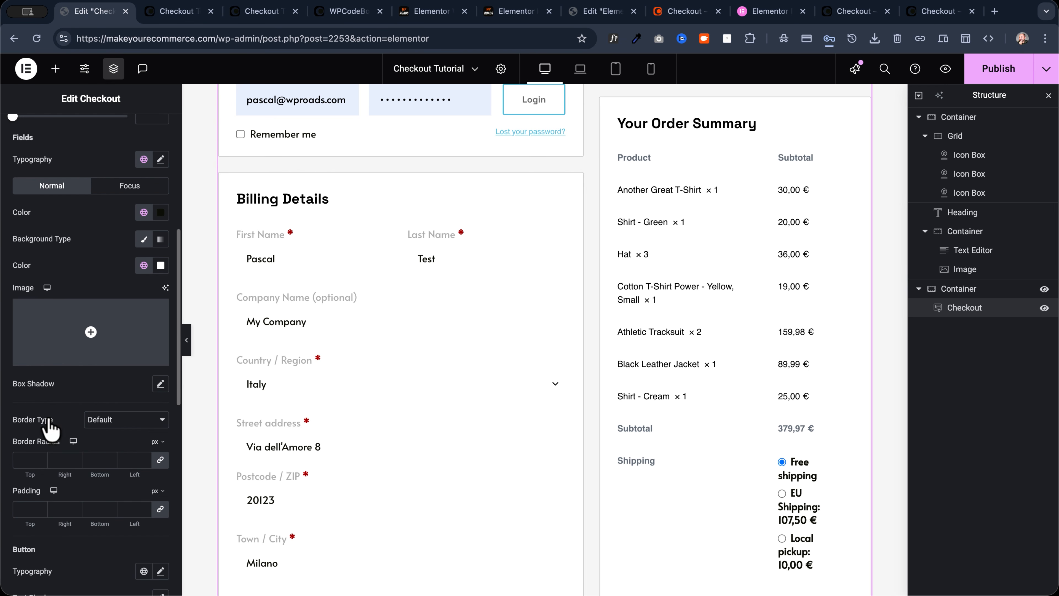
{"action": "scroll", "coordinate": [82, 429], "scroll_direction": "down", "scroll_amount": 2}
{"action": "left_click", "coordinate": [115, 368]}
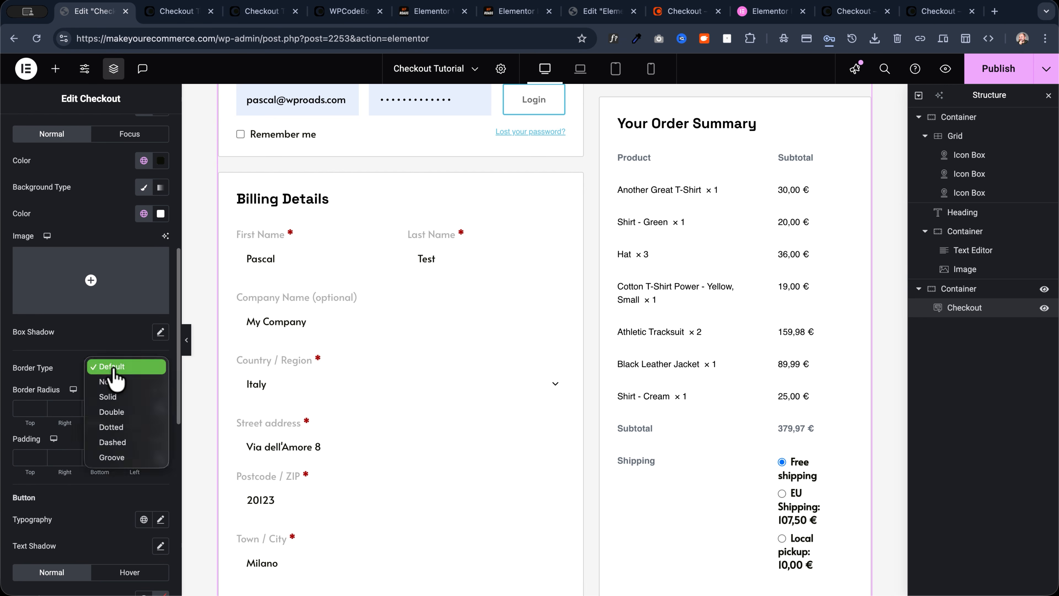
{"action": "left_click", "coordinate": [109, 396]}
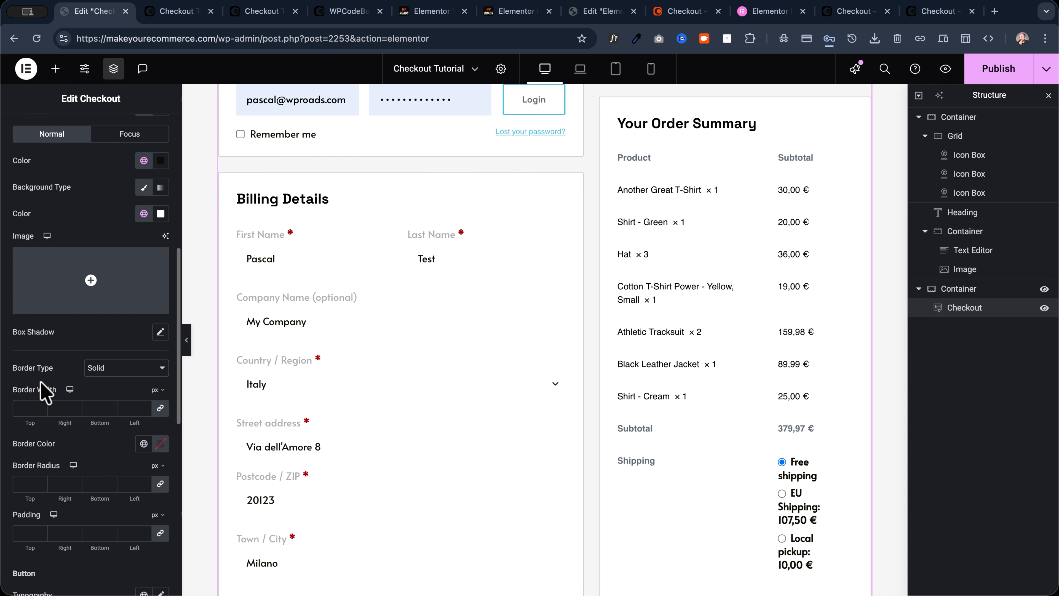
{"action": "left_click", "coordinate": [26, 409]}
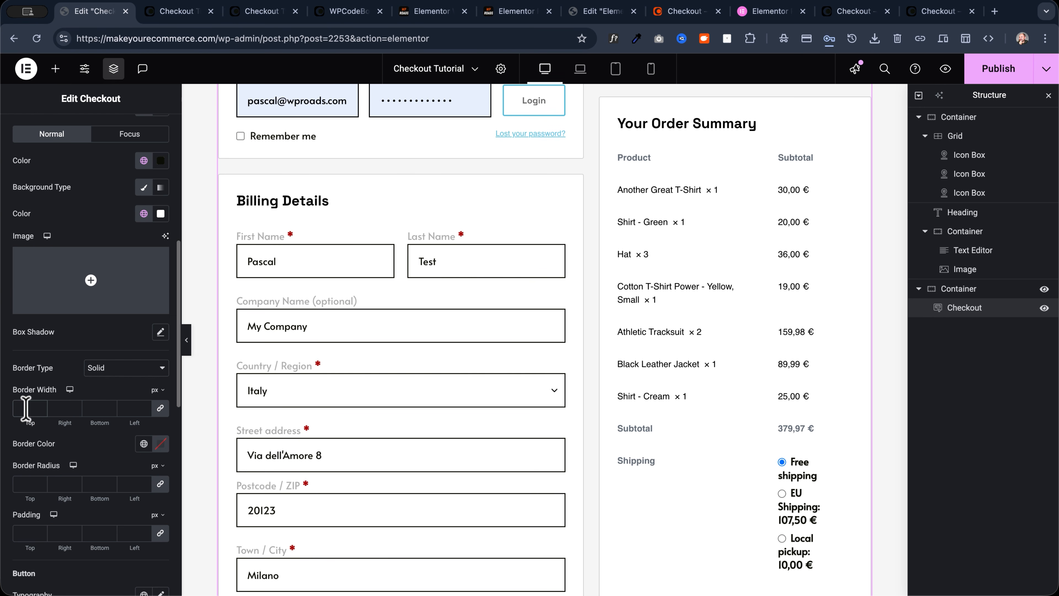
{"action": "left_click", "coordinate": [144, 443]}
{"action": "scroll", "coordinate": [79, 367], "scroll_direction": "down", "scroll_amount": 1}
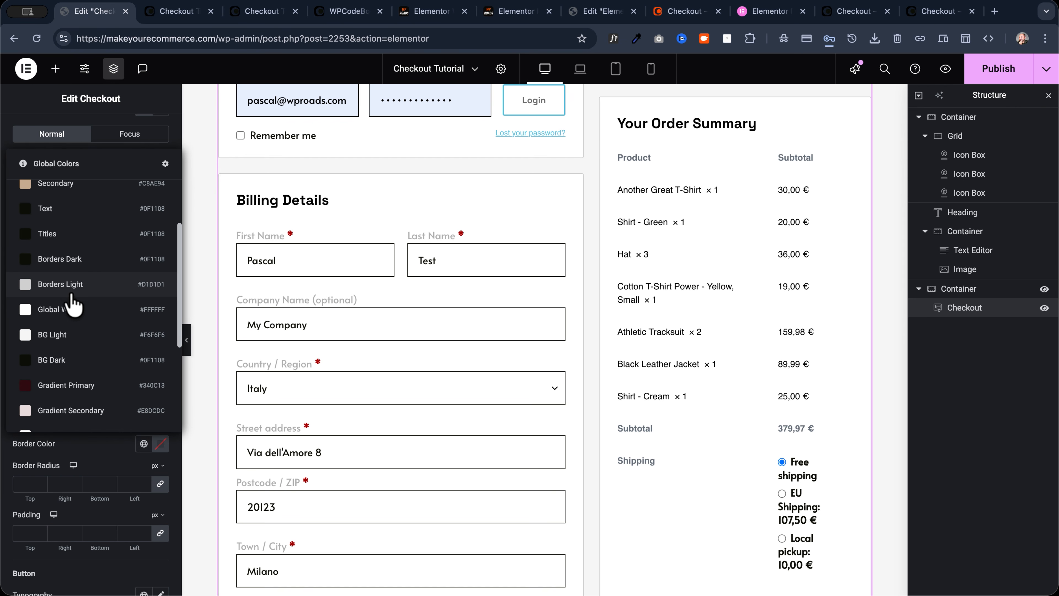
{"action": "left_click", "coordinate": [68, 288]}
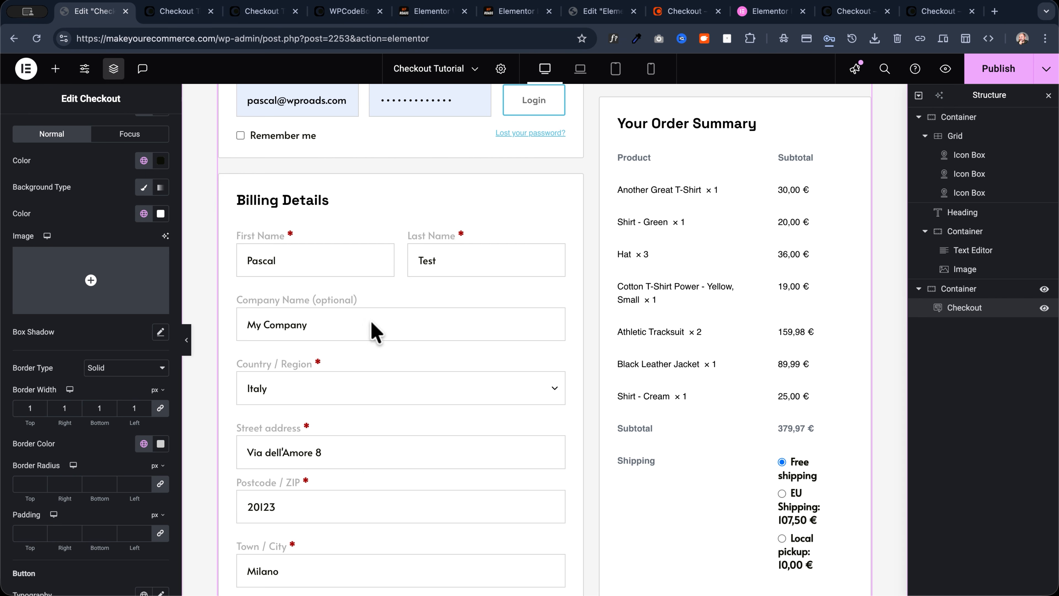
Set the form fields' border radius on all sides to the custom value var(--global-radius)
{"action": "left_click", "coordinate": [263, 257]}
{"action": "left_click", "coordinate": [439, 262]}
{"action": "left_click", "coordinate": [301, 262]}
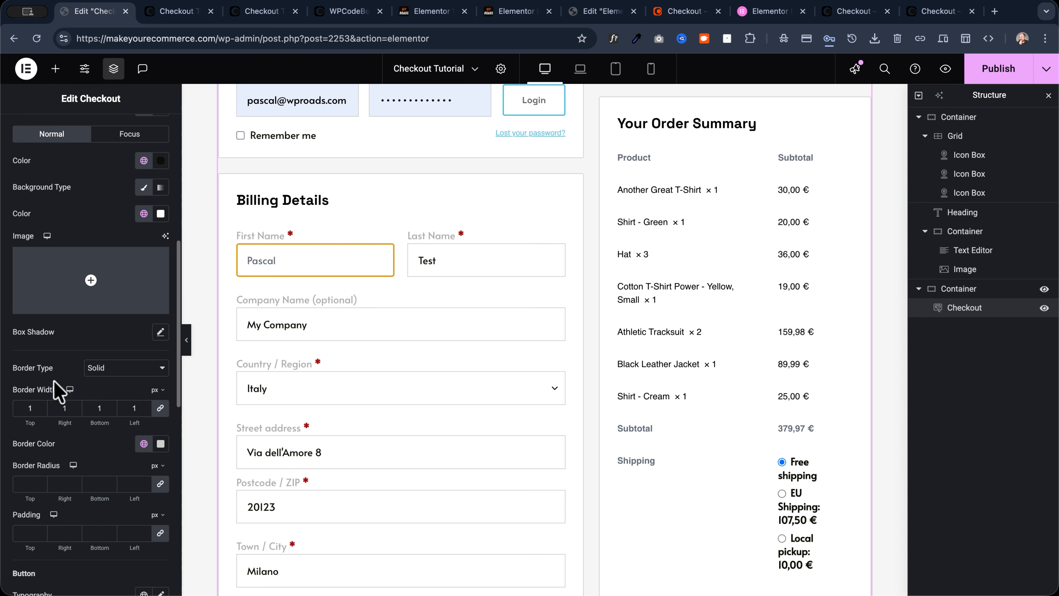
{"action": "left_click", "coordinate": [157, 465]}
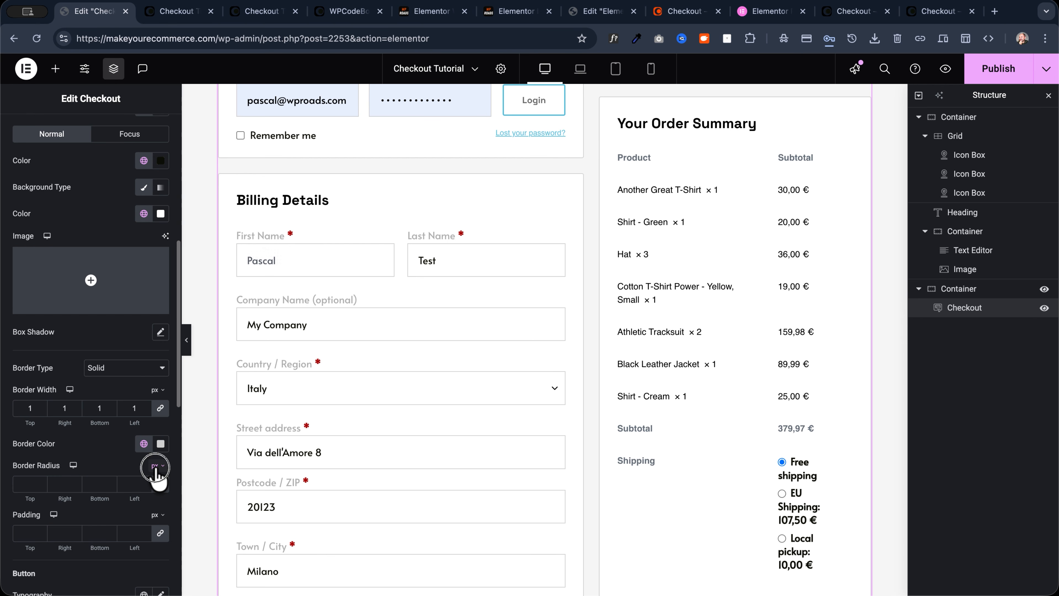
{"action": "left_click", "coordinate": [155, 542]}
{"action": "left_click", "coordinate": [29, 485]}
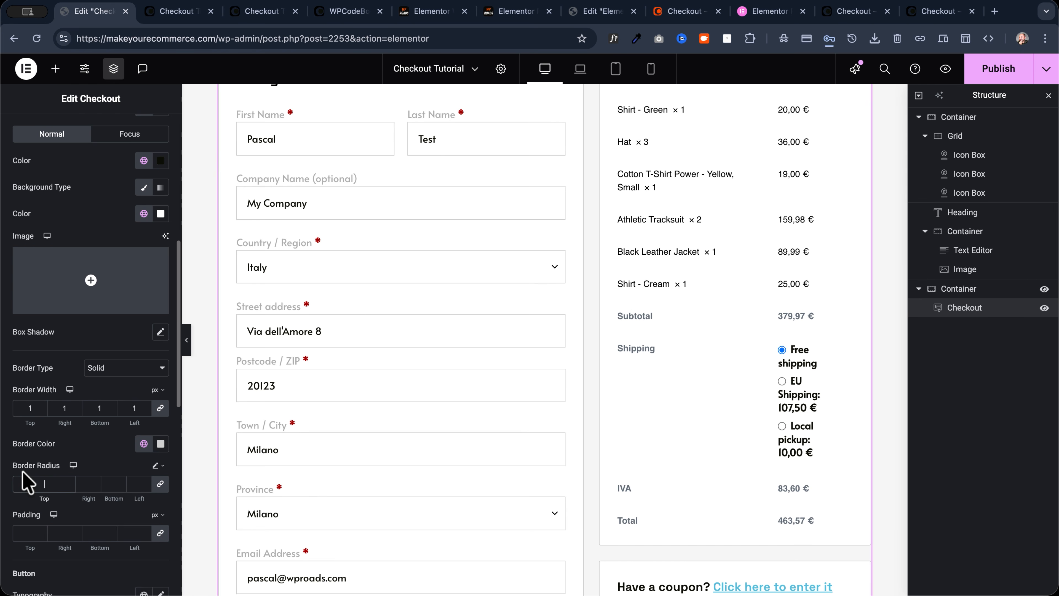
{"action": "type", "text": "var()"}
{"action": "key", "text": "Left"}
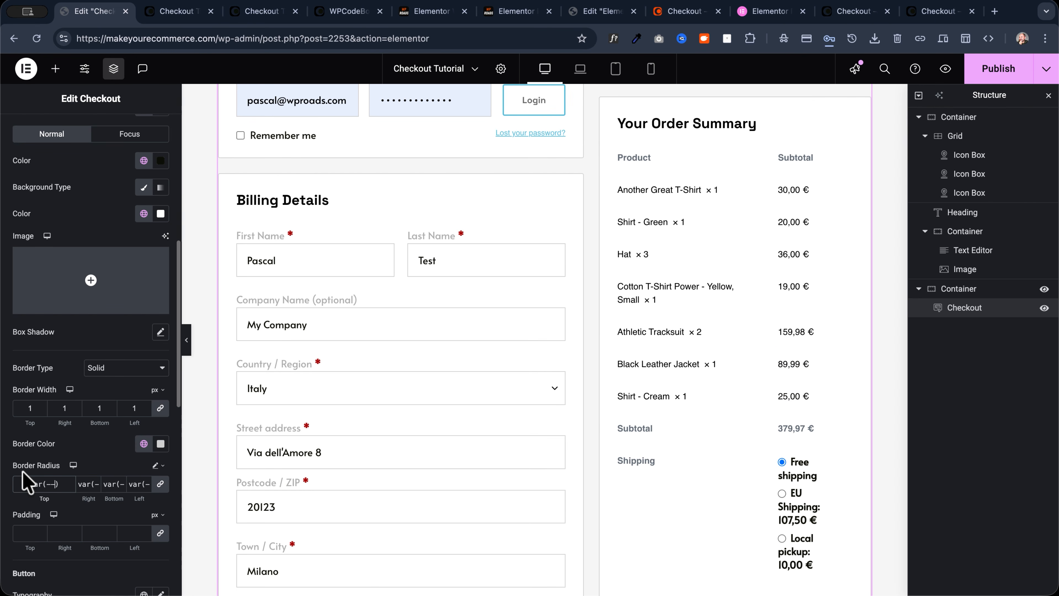
{"action": "type", "text": "--global-radius"}
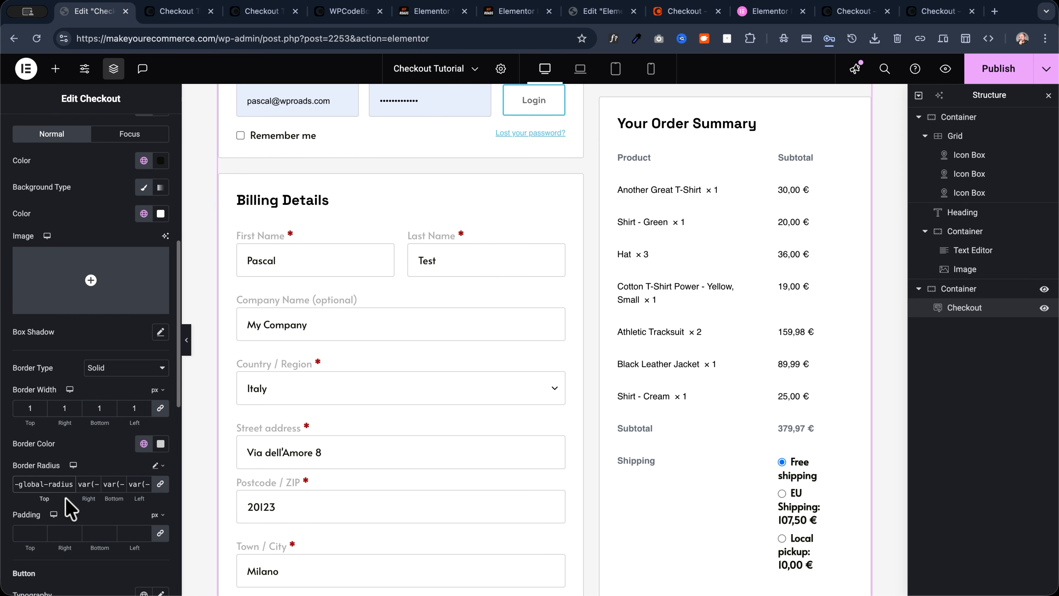
Set the form fields' padding to 10 px on all sides
{"action": "scroll", "coordinate": [67, 418], "scroll_direction": "down", "scroll_amount": 5}
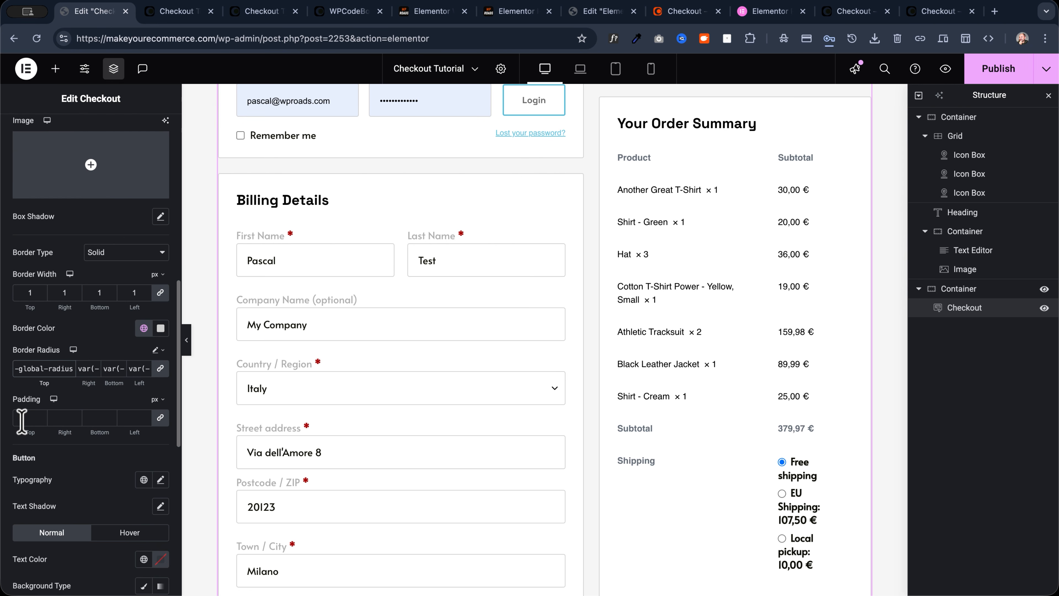
{"action": "left_click", "coordinate": [22, 421]}
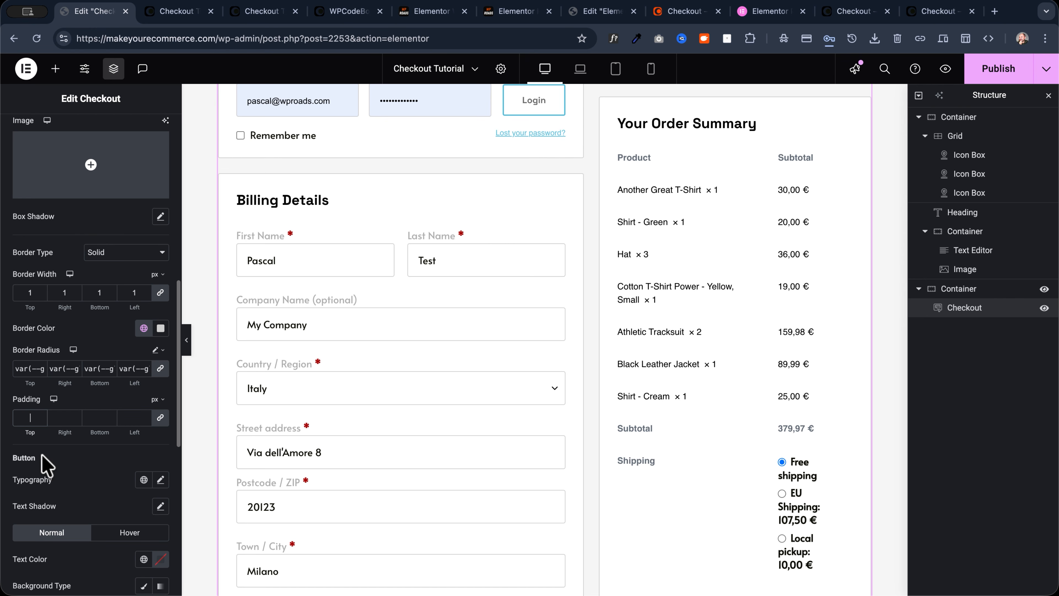
{"action": "type", "text": "10"}
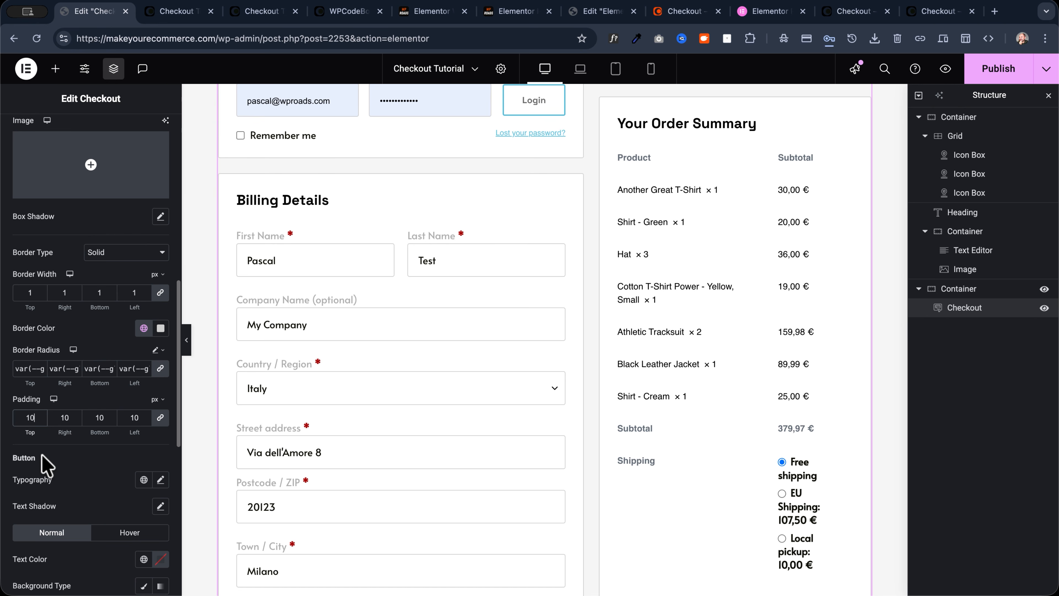
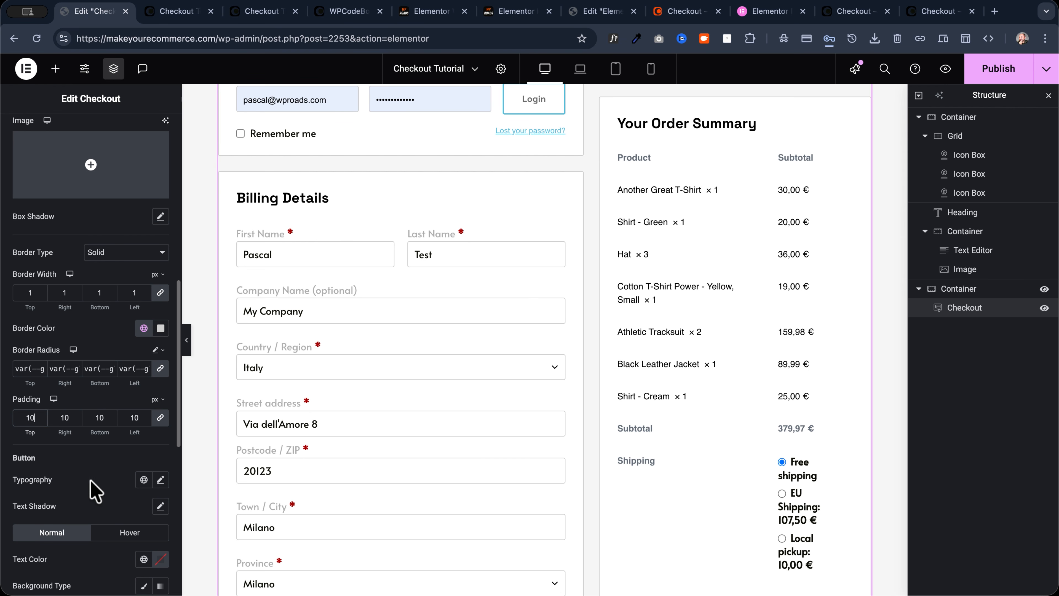
Review the form button style settings and the buttons and restyled fields down the checkout page
{"action": "scroll", "coordinate": [95, 464], "scroll_direction": "down", "scroll_amount": 2}
{"action": "scroll", "coordinate": [96, 473], "scroll_direction": "down", "scroll_amount": 3}
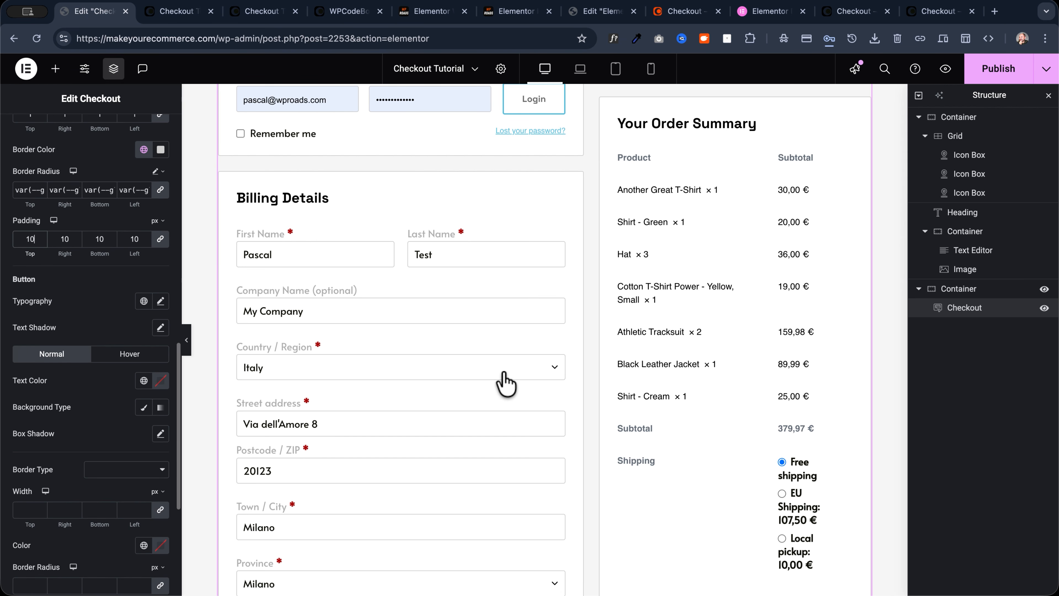
{"action": "scroll", "coordinate": [503, 376], "scroll_direction": "down", "scroll_amount": 4}
{"action": "scroll", "coordinate": [504, 371], "scroll_direction": "down", "scroll_amount": 9}
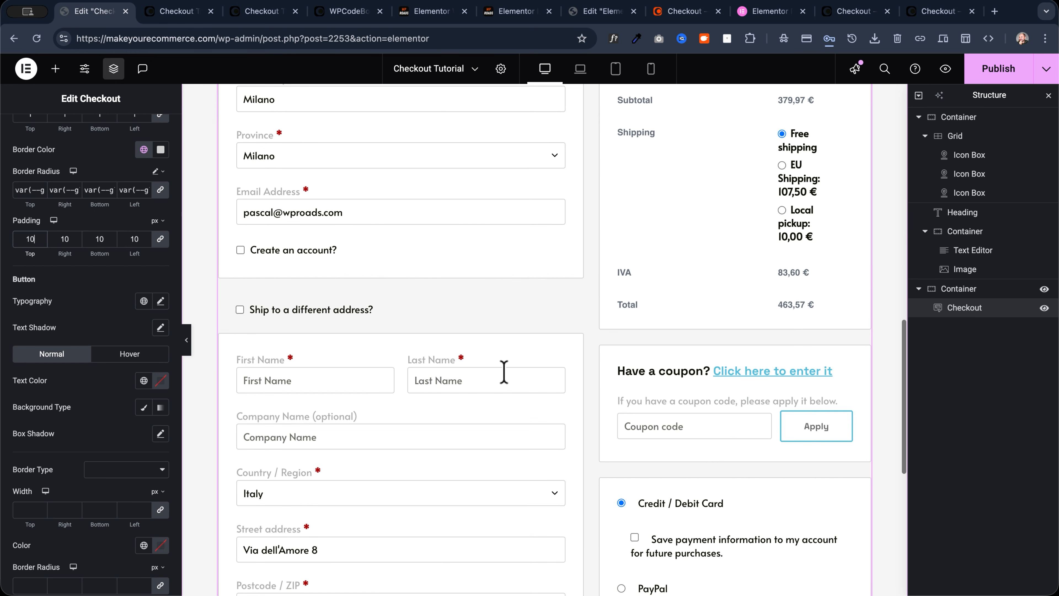
{"action": "scroll", "coordinate": [504, 371], "scroll_direction": "up", "scroll_amount": 6}
{"action": "scroll", "coordinate": [503, 373], "scroll_direction": "down", "scroll_amount": 12}
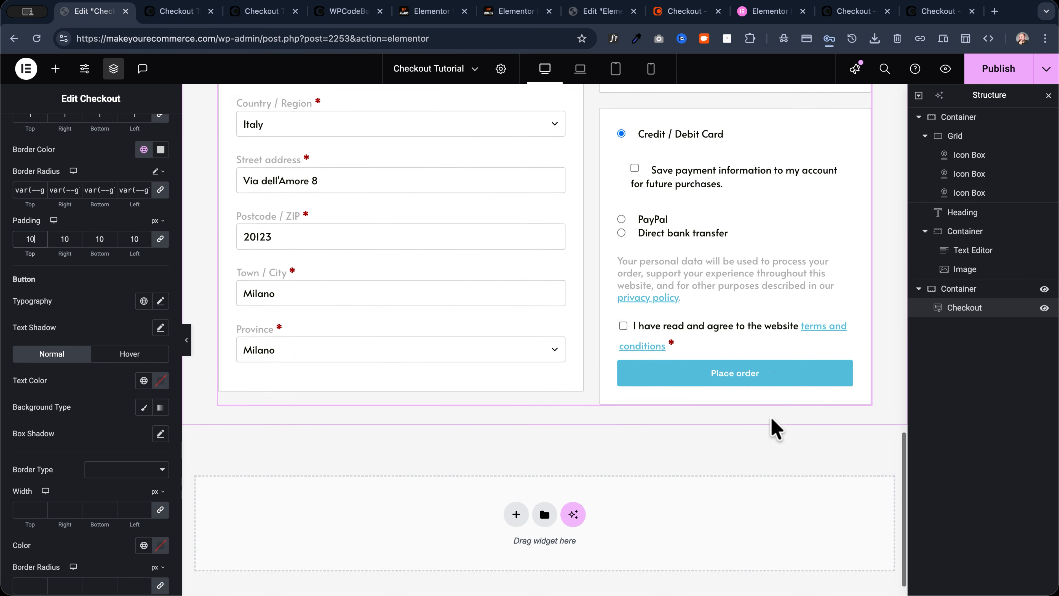
Apply the Buttons & Nav Links global font to the form buttons and check the result down the checkout page
{"action": "scroll", "coordinate": [568, 373], "scroll_direction": "up", "scroll_amount": 20}
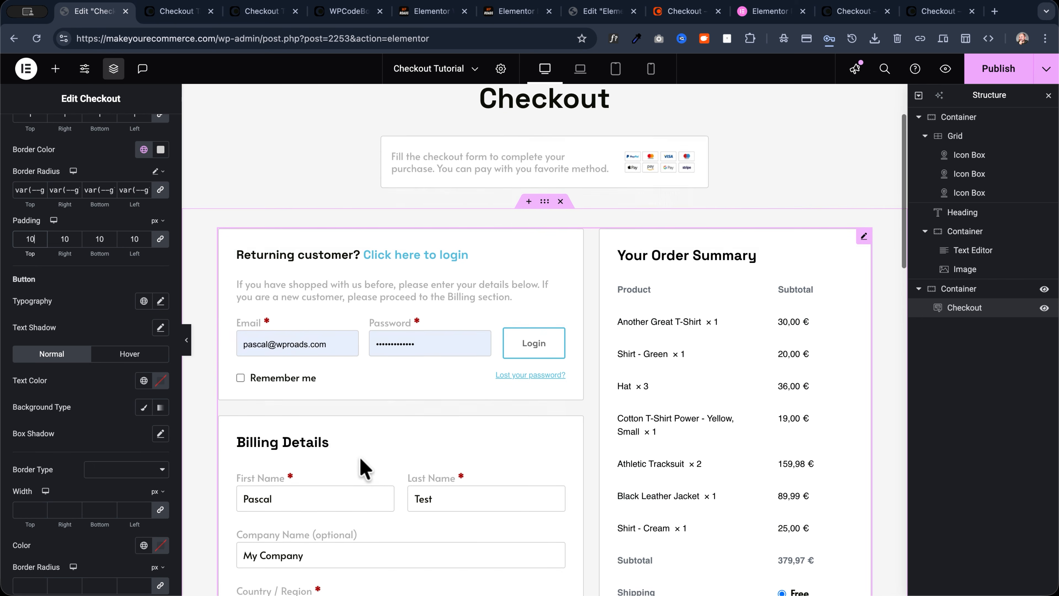
{"action": "scroll", "coordinate": [362, 467], "scroll_direction": "down", "scroll_amount": 8}
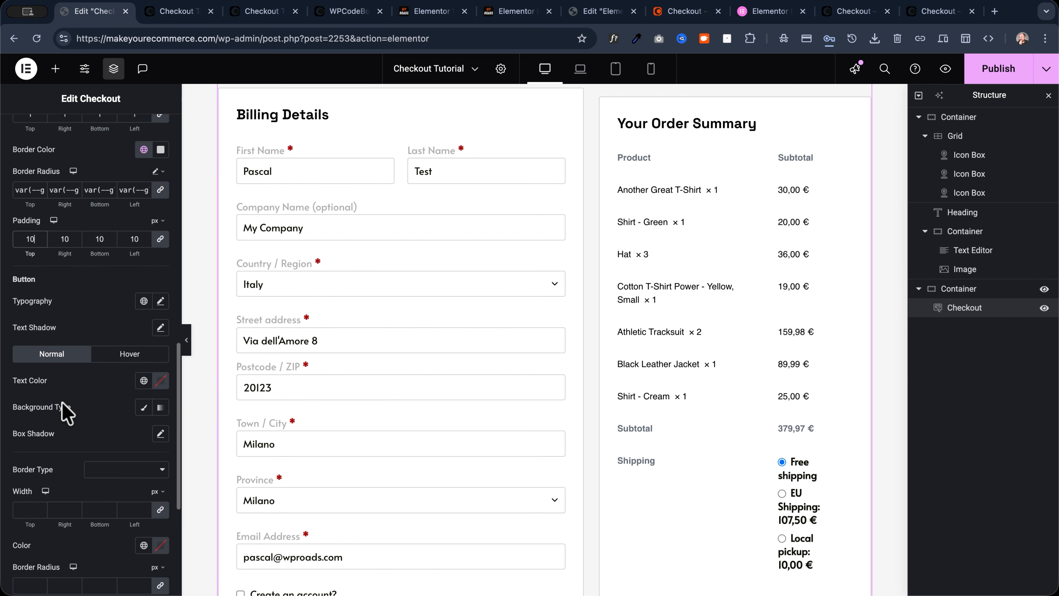
{"action": "scroll", "coordinate": [334, 399], "scroll_direction": "down", "scroll_amount": 13}
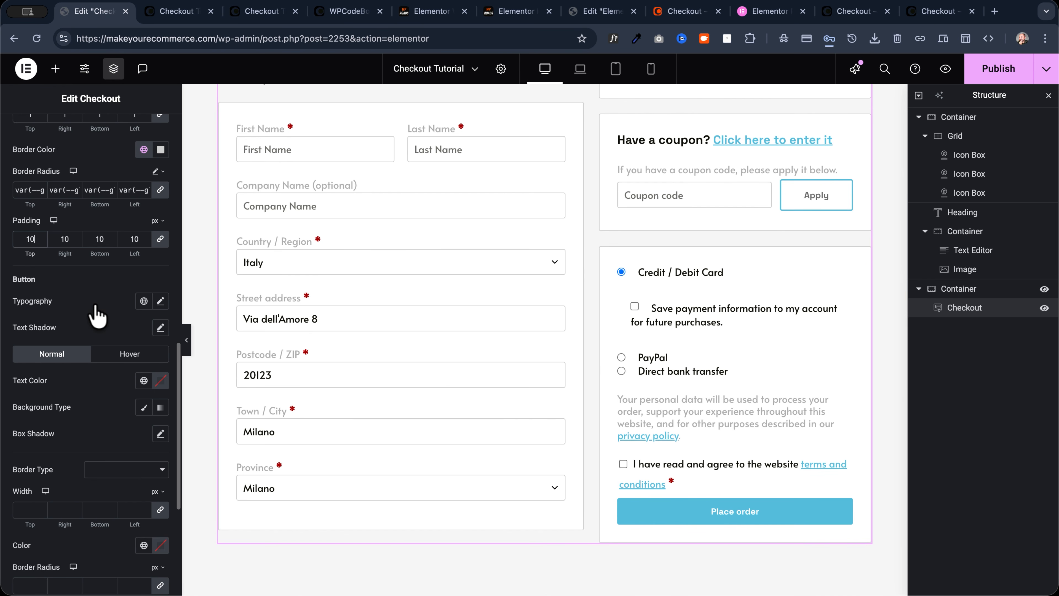
{"action": "left_click", "coordinate": [143, 301]}
{"action": "scroll", "coordinate": [96, 479], "scroll_direction": "down", "scroll_amount": 5}
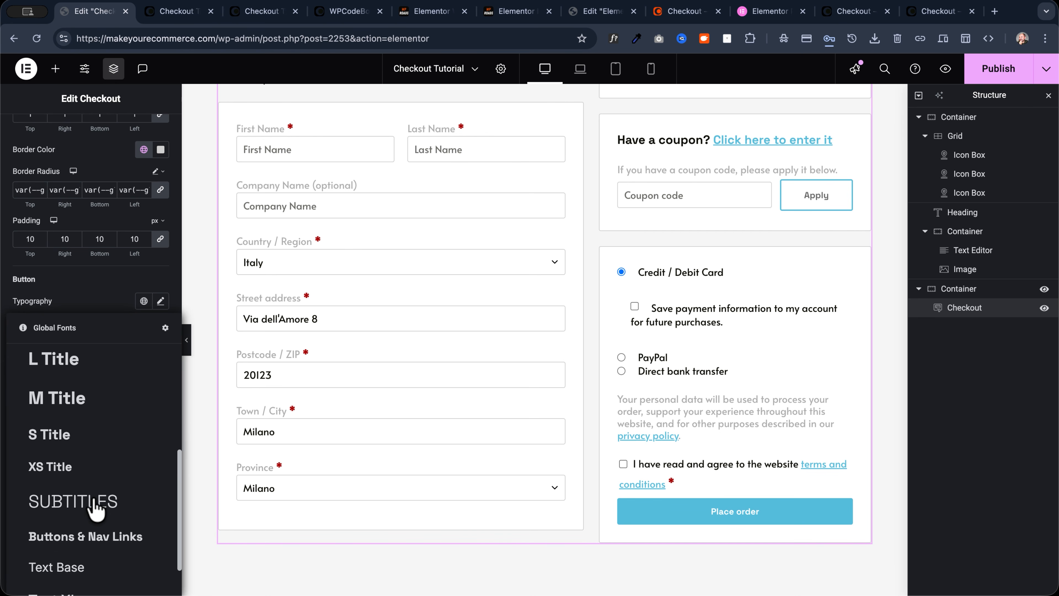
{"action": "scroll", "coordinate": [89, 515], "scroll_direction": "down", "scroll_amount": 2}
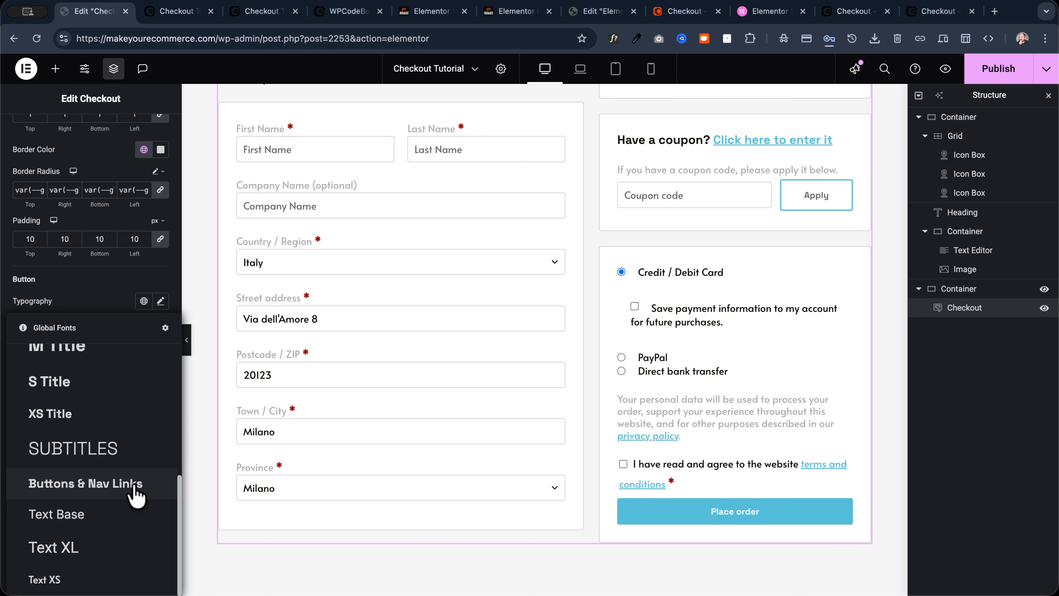
{"action": "left_click", "coordinate": [152, 487]}
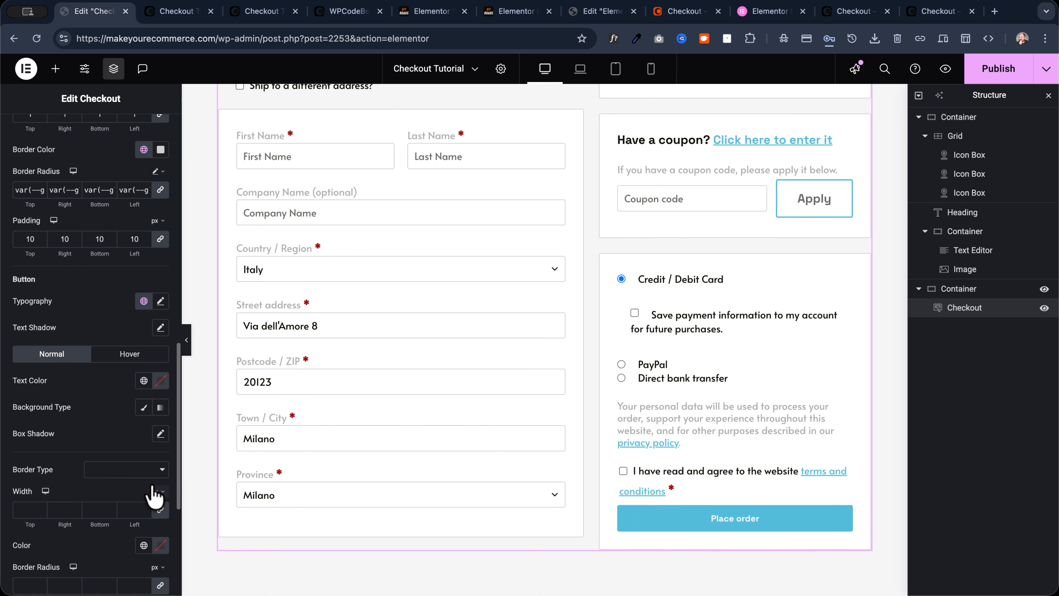
{"action": "scroll", "coordinate": [438, 386], "scroll_direction": "up", "scroll_amount": 2}
{"action": "scroll", "coordinate": [434, 380], "scroll_direction": "up", "scroll_amount": 6}
{"action": "scroll", "coordinate": [545, 325], "scroll_direction": "down", "scroll_amount": 3}
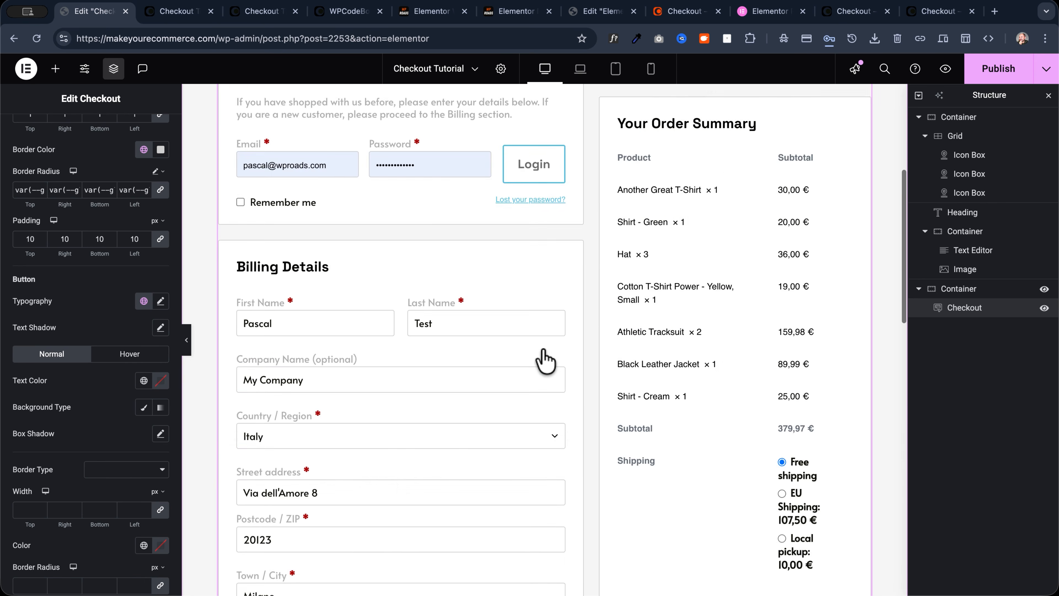
{"action": "scroll", "coordinate": [544, 358], "scroll_direction": "down", "scroll_amount": 8}
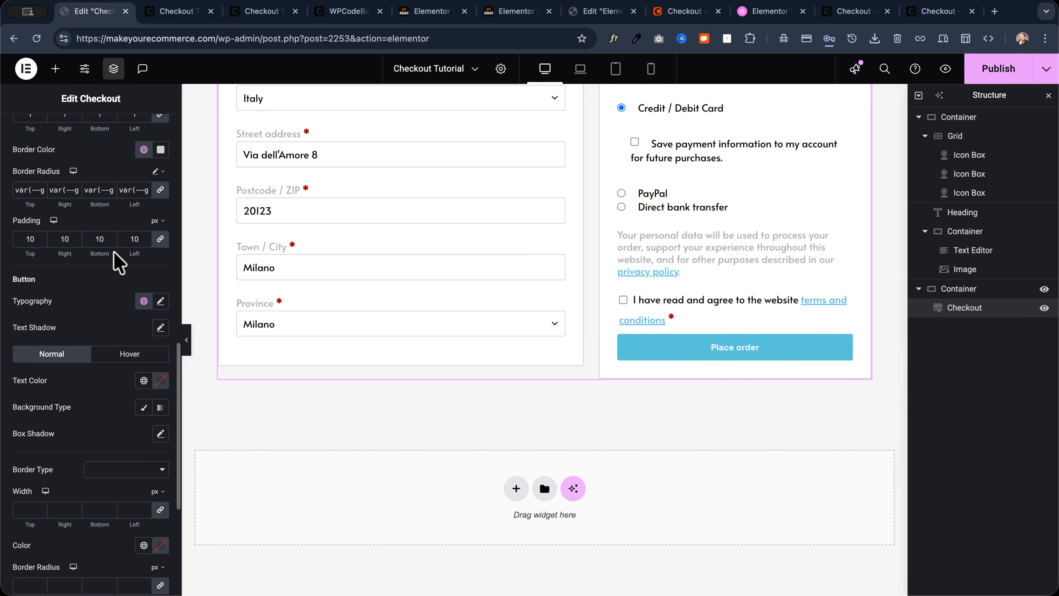
Set the form buttons' typography to the Text XS global font
{"action": "left_click", "coordinate": [143, 301]}
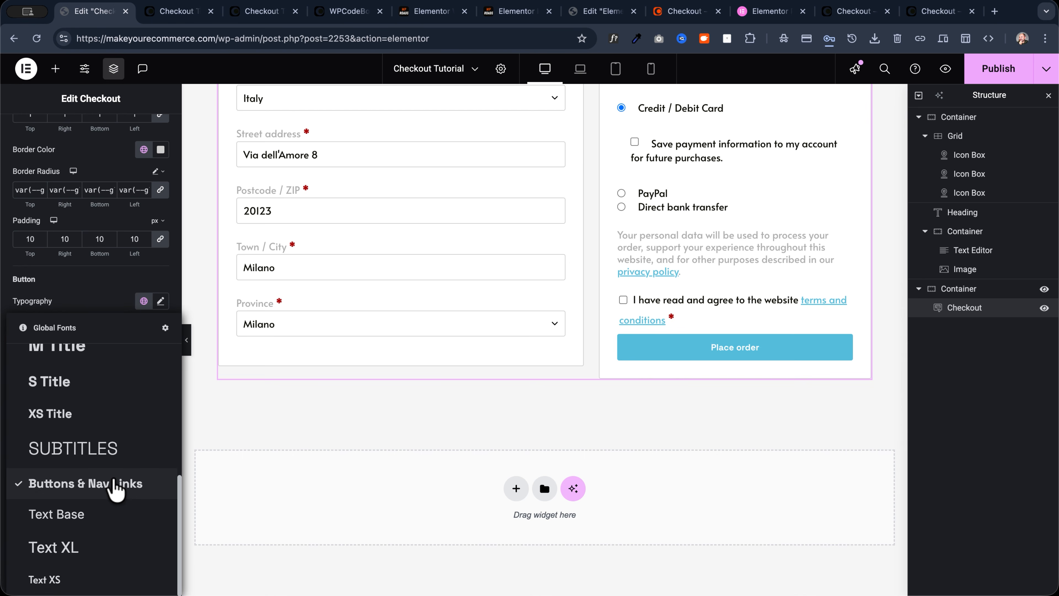
{"action": "left_click", "coordinate": [44, 580]}
{"action": "scroll", "coordinate": [476, 384], "scroll_direction": "up", "scroll_amount": 8}
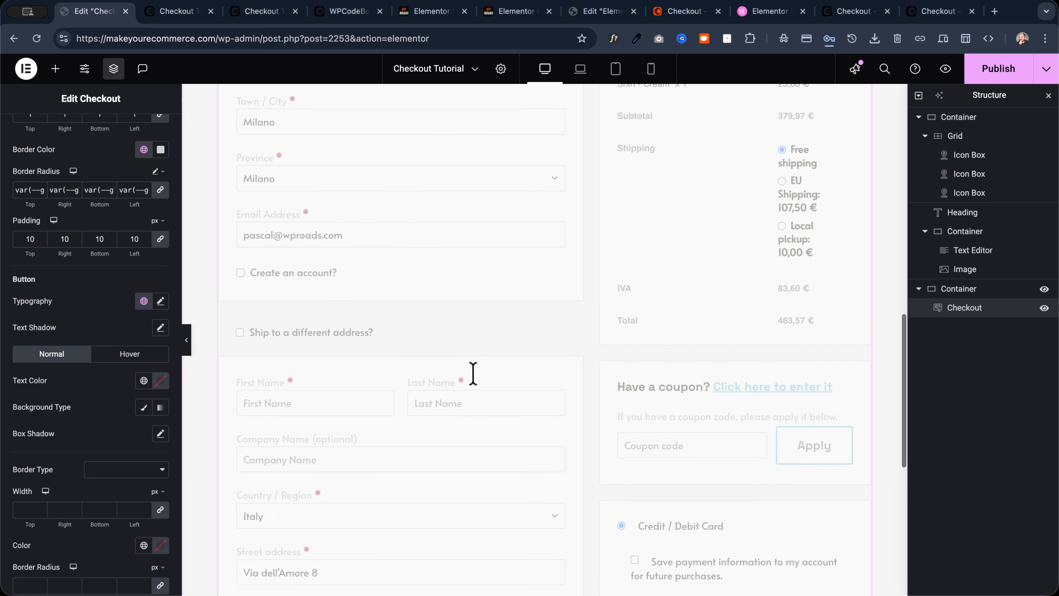
{"action": "scroll", "coordinate": [475, 384], "scroll_direction": "up", "scroll_amount": 5}
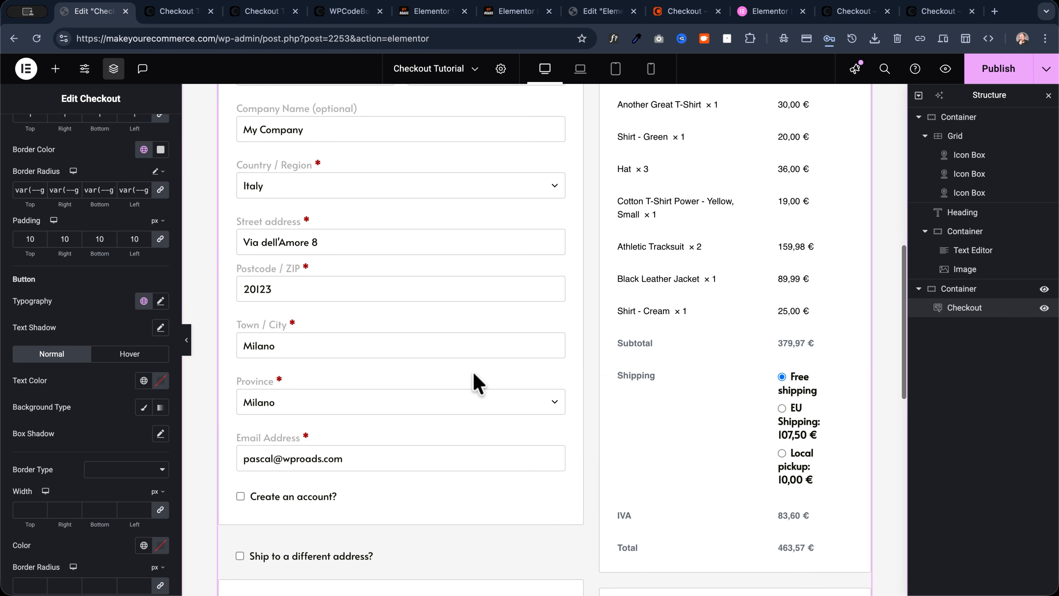
{"action": "scroll", "coordinate": [521, 250], "scroll_direction": "up", "scroll_amount": 5}
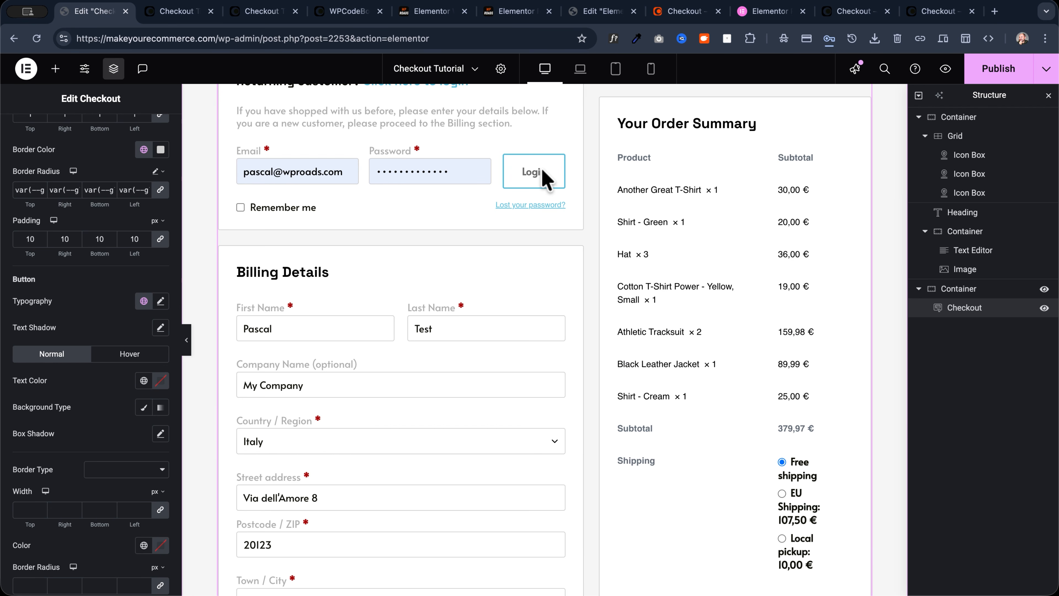
Set the form buttons' padding to 10 px and border radius to the custom value var(--global-radius) on all sides
{"action": "scroll", "coordinate": [542, 192], "scroll_direction": "down", "scroll_amount": 10}
{"action": "scroll", "coordinate": [84, 412], "scroll_direction": "down", "scroll_amount": 1}
{"action": "scroll", "coordinate": [80, 404], "scroll_direction": "down", "scroll_amount": 3}
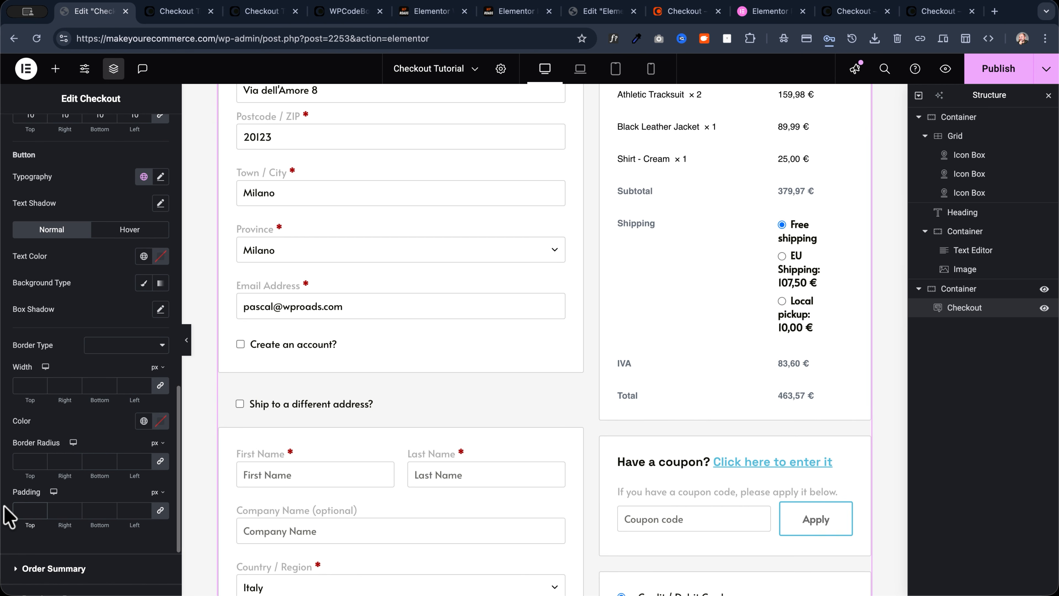
{"action": "type", "text": "10"}
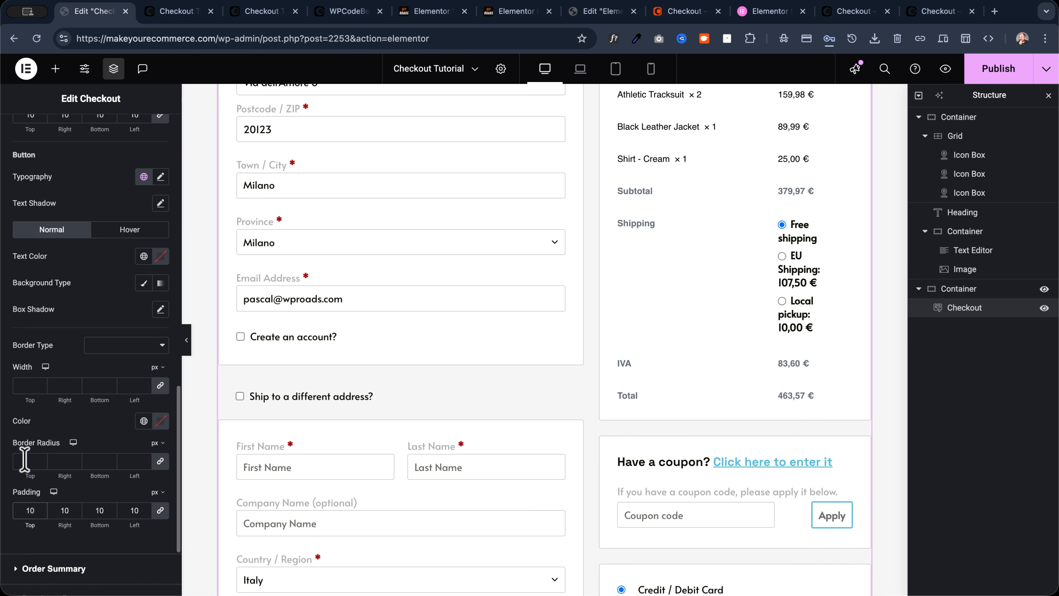
{"action": "left_click", "coordinate": [157, 443]}
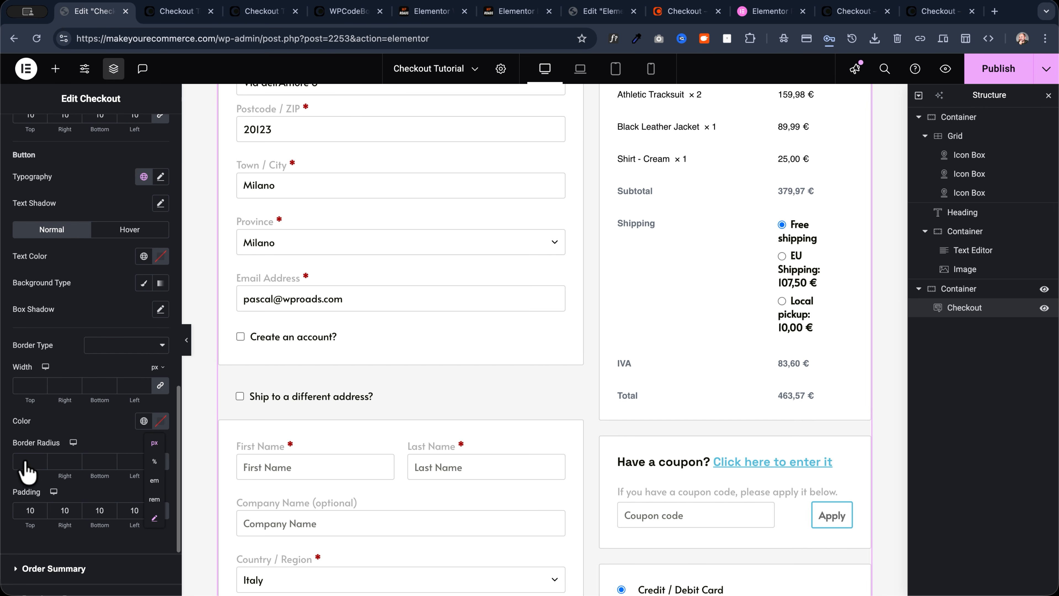
Give the form buttons a solid 1 px border in the Primary global colour
{"action": "left_click", "coordinate": [144, 348]}
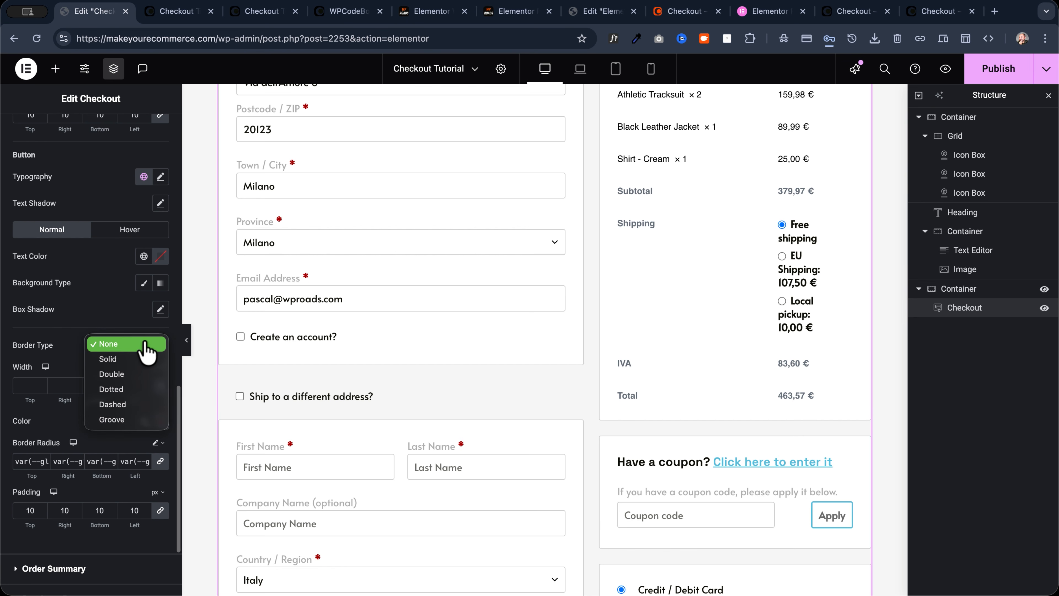
{"action": "left_click", "coordinate": [131, 361]}
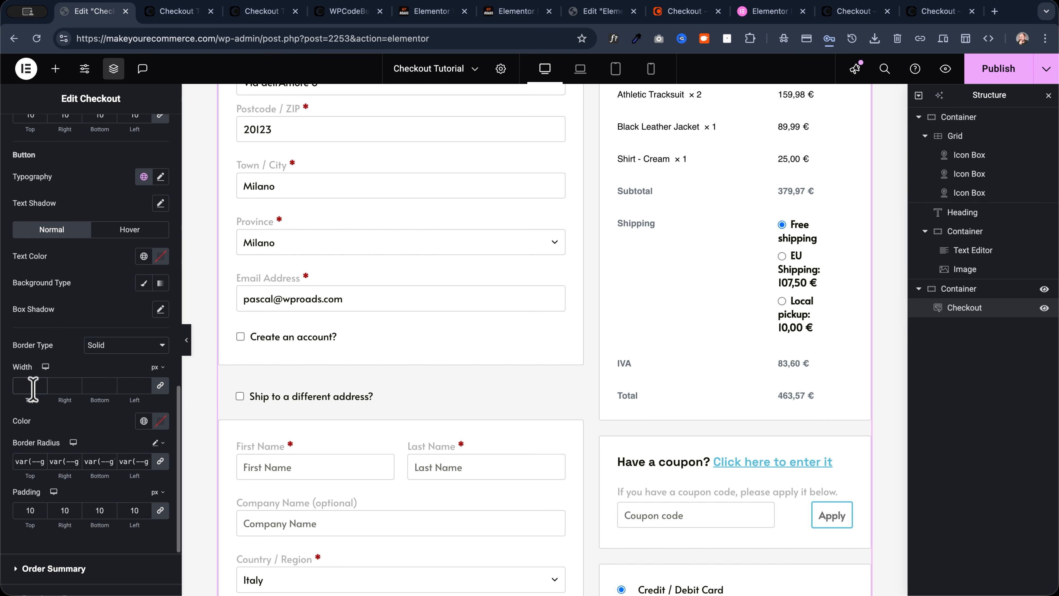
{"action": "left_click", "coordinate": [144, 421]}
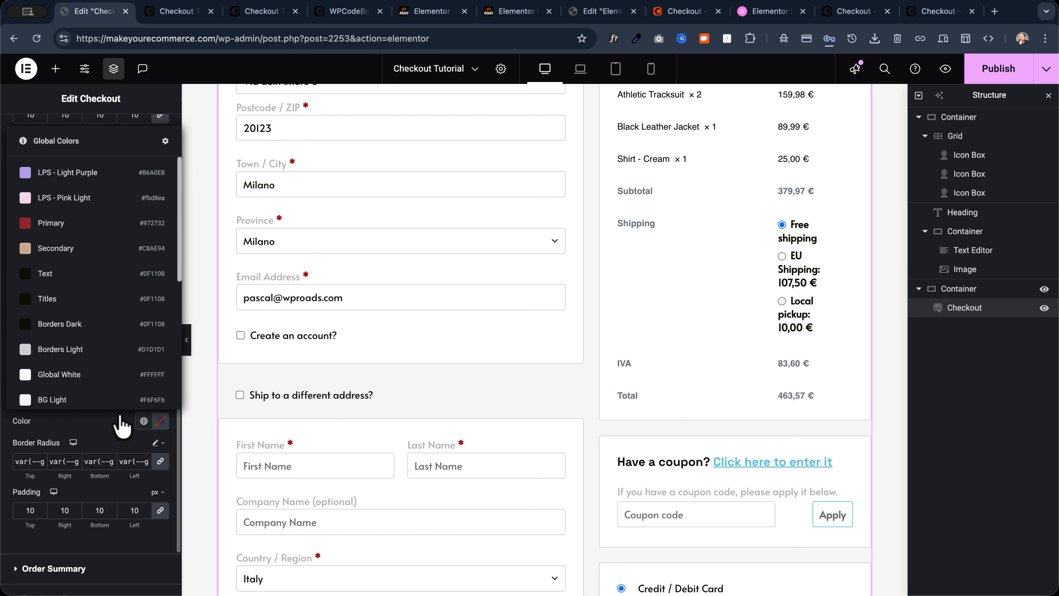
{"action": "left_click", "coordinate": [68, 356]}
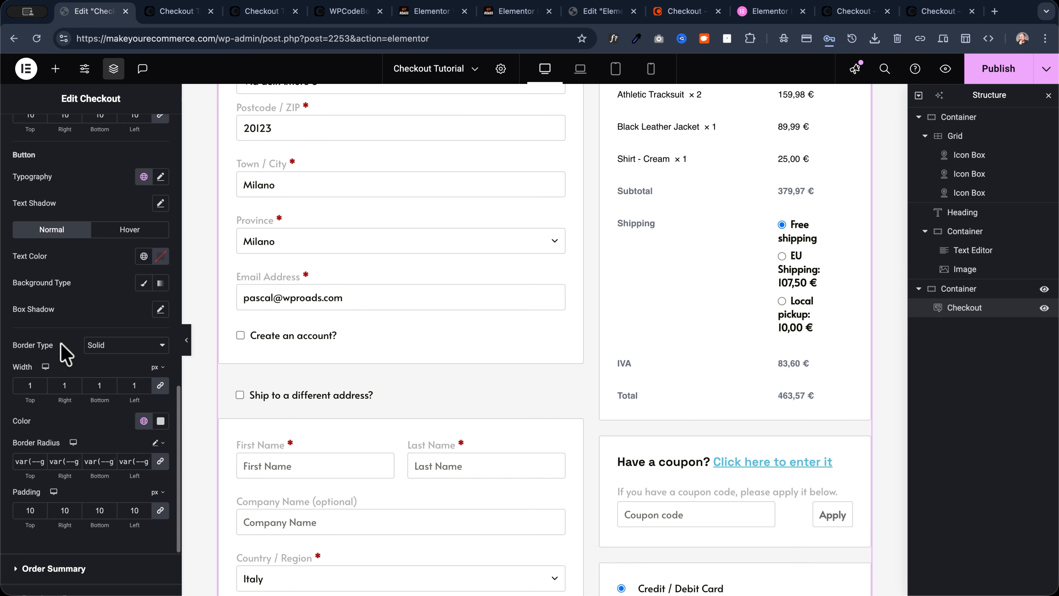
{"action": "left_click", "coordinate": [144, 420]}
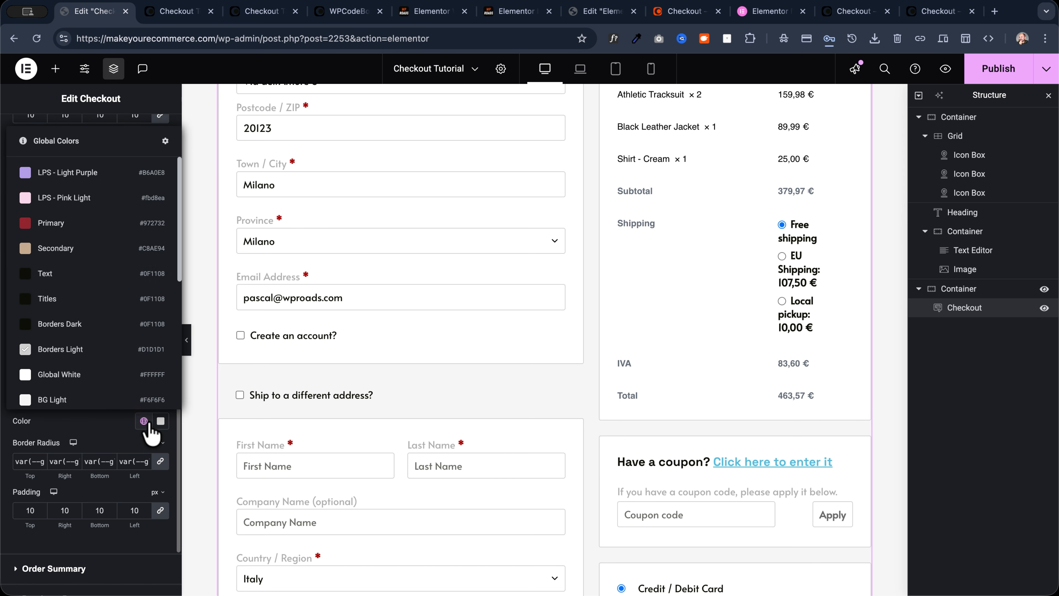
{"action": "left_click", "coordinate": [57, 226]}
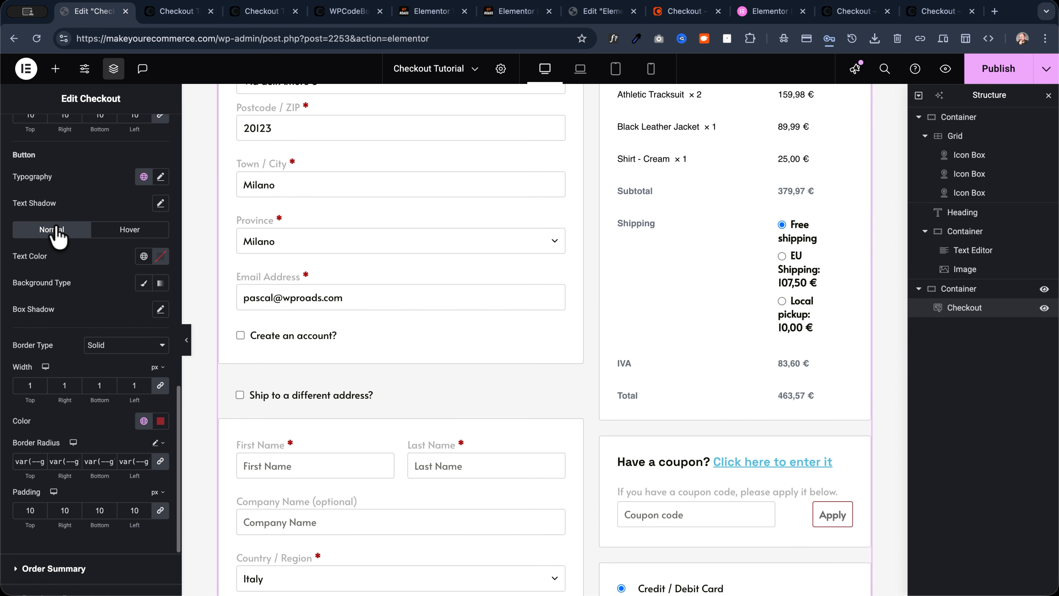
Set the form buttons' normal text colour to the Primary global colour
{"action": "left_click", "coordinate": [143, 256]}
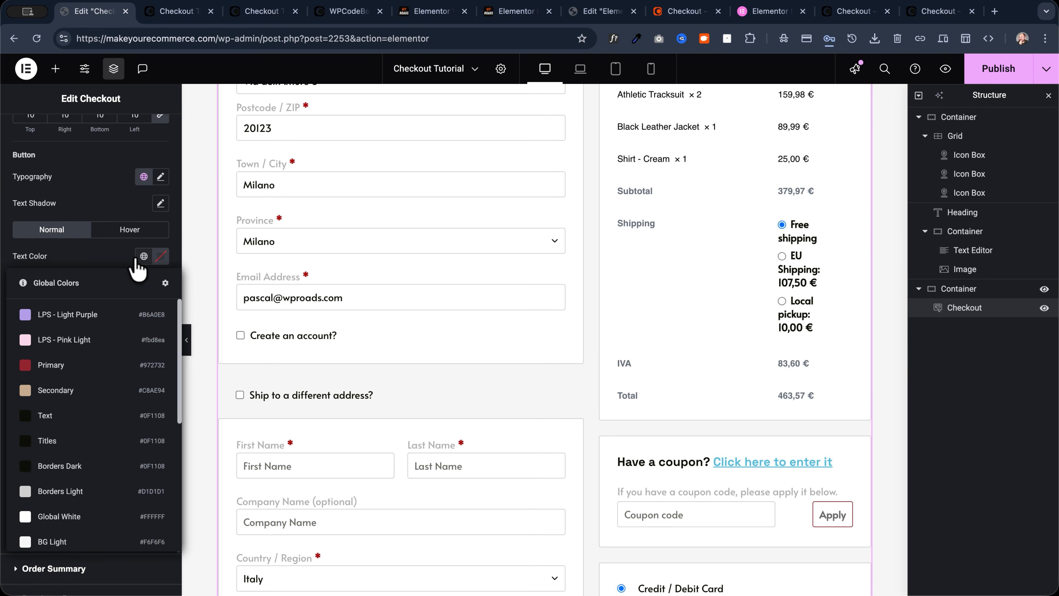
{"action": "left_click", "coordinate": [57, 374]}
{"action": "scroll", "coordinate": [571, 332], "scroll_direction": "down", "scroll_amount": 4}
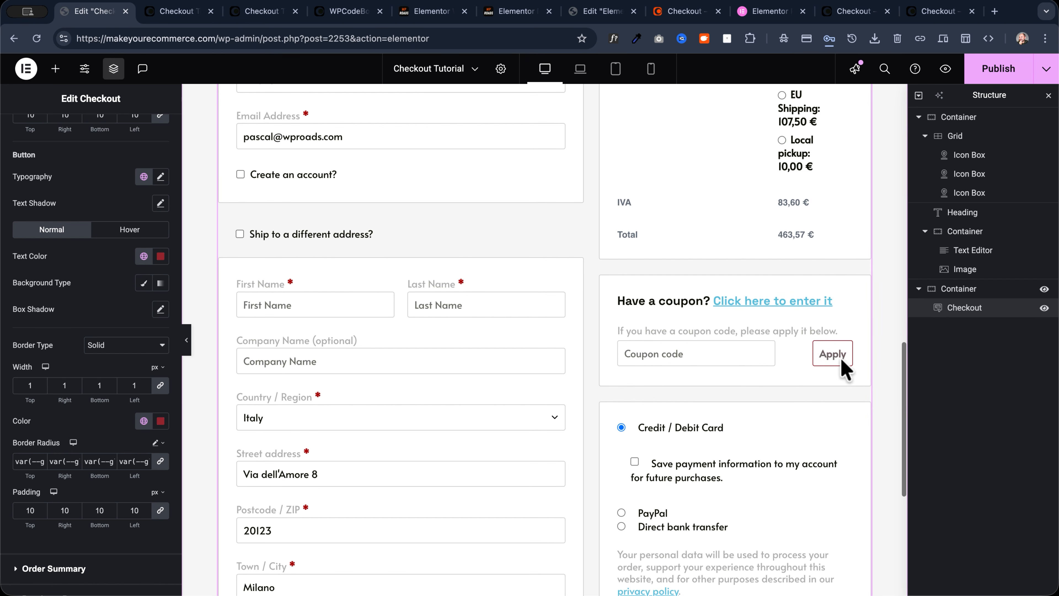
Set the form buttons' hover text colour to the Text global colour
{"action": "left_click", "coordinate": [126, 236]}
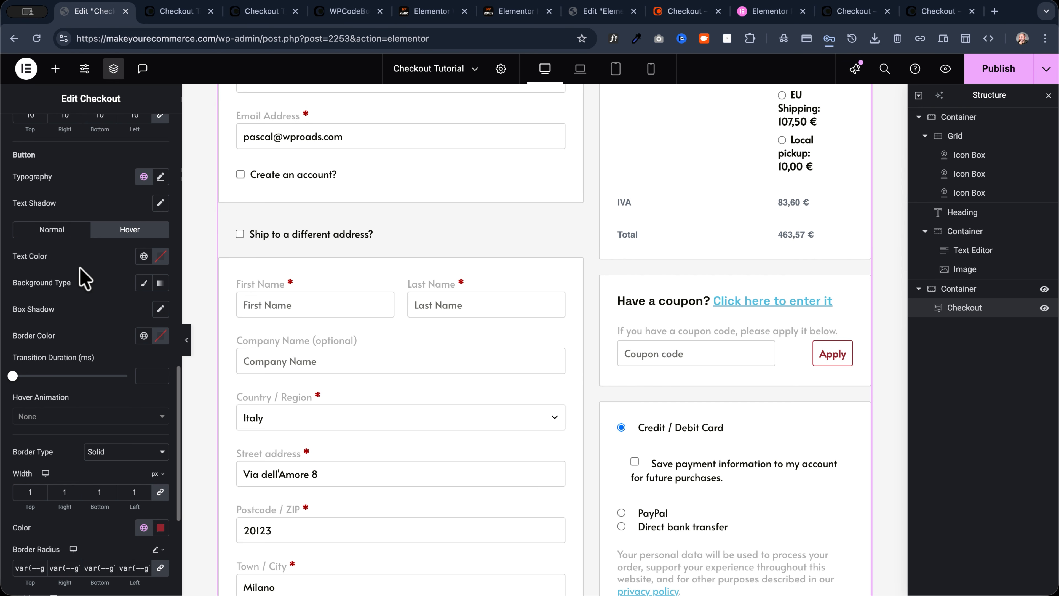
{"action": "left_click", "coordinate": [144, 256]}
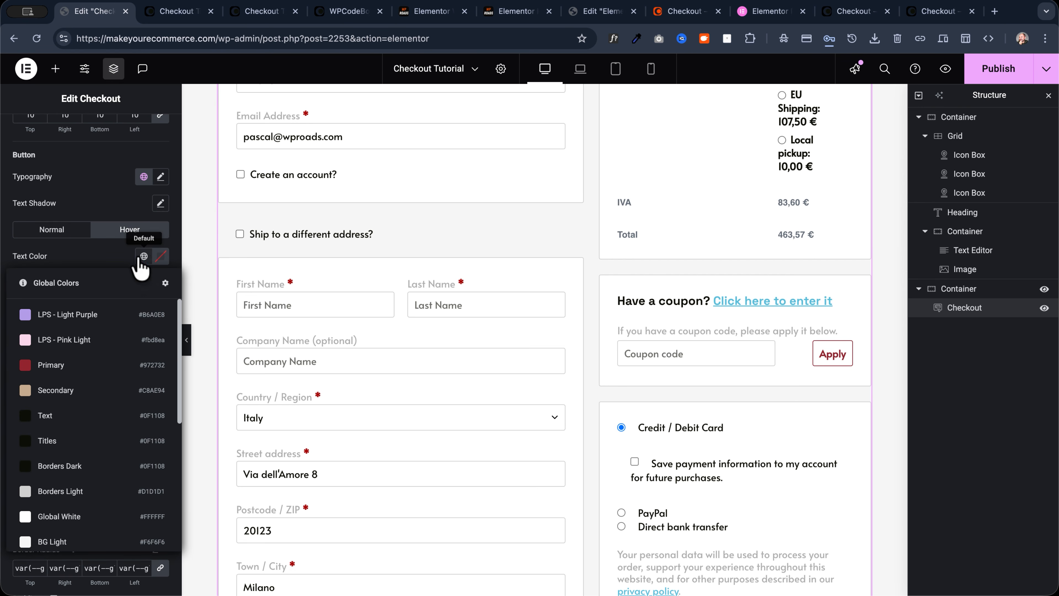
{"action": "left_click", "coordinate": [59, 418]}
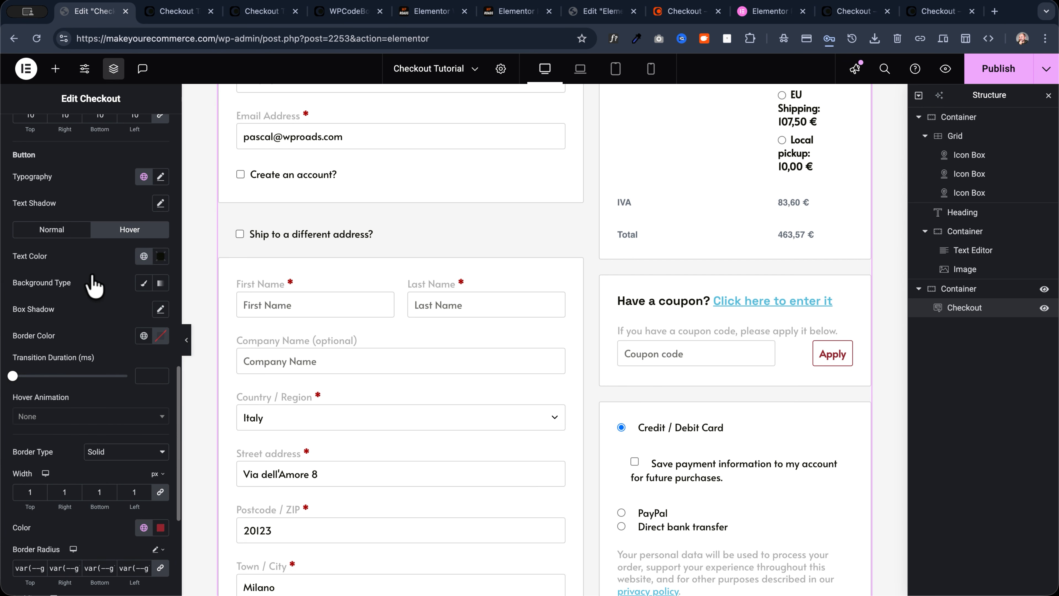
Give the form buttons' hover state a classic background in the BG Light global colour
{"action": "left_click", "coordinate": [144, 283]}
{"action": "left_click", "coordinate": [144, 309]}
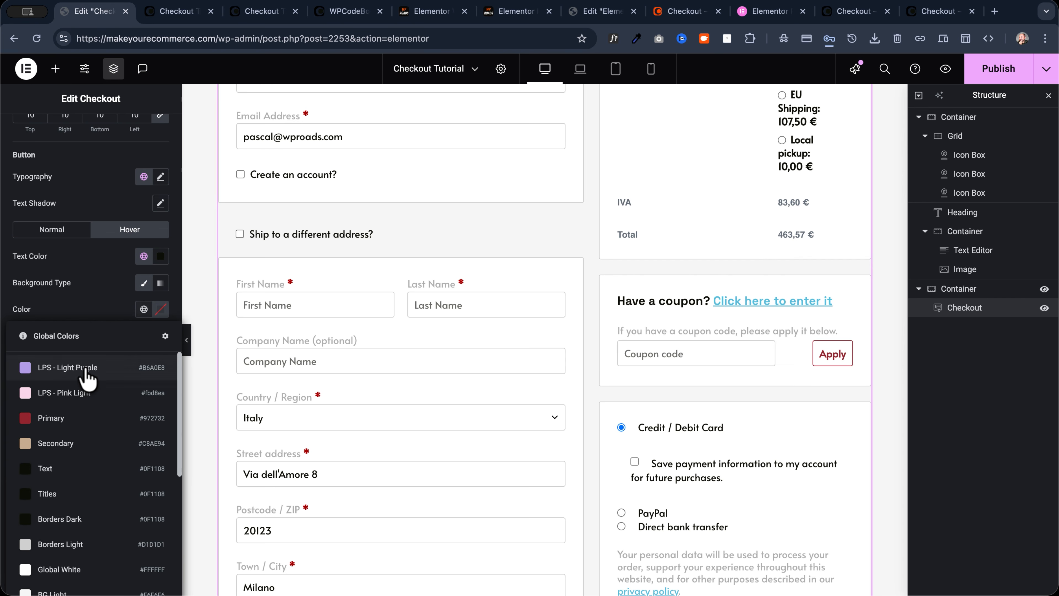
{"action": "scroll", "coordinate": [79, 468], "scroll_direction": "down", "scroll_amount": 3}
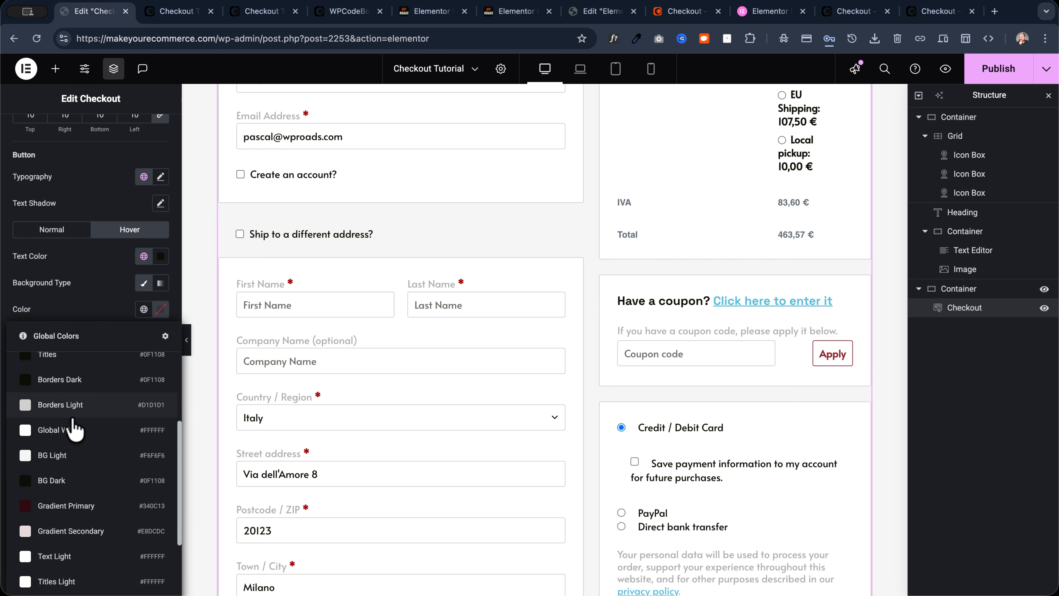
{"action": "left_click", "coordinate": [71, 466]}
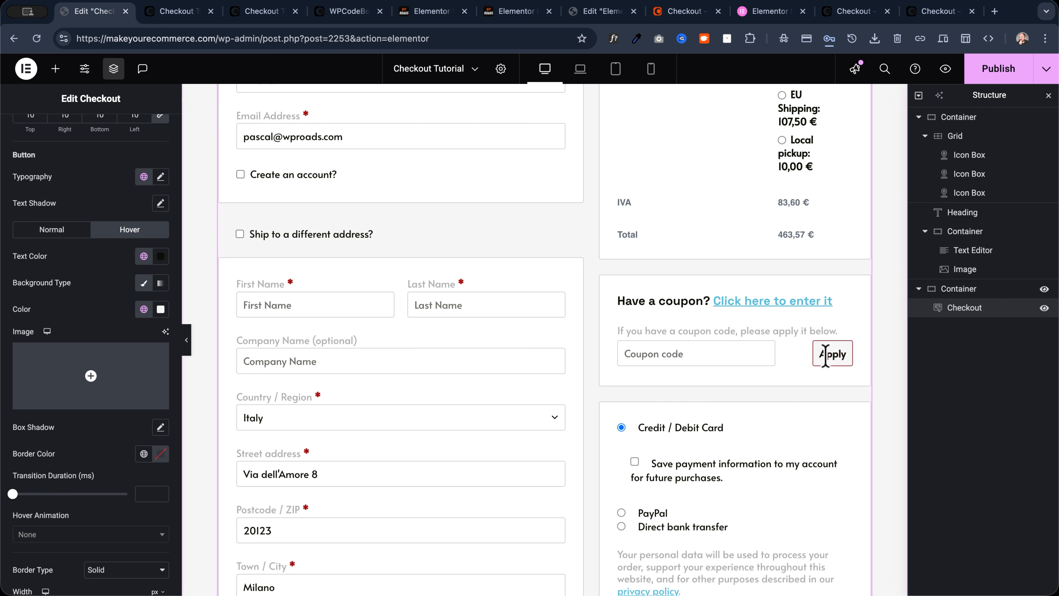
{"action": "scroll", "coordinate": [82, 319], "scroll_direction": "down", "scroll_amount": 1}
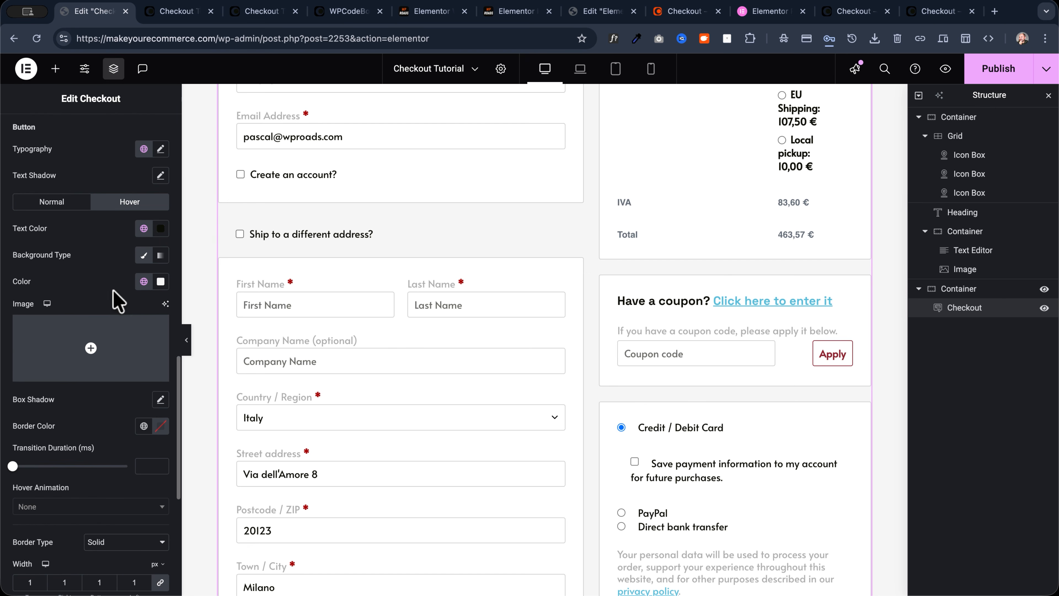
{"action": "left_click", "coordinate": [142, 283]}
{"action": "left_click", "coordinate": [143, 283]}
Set the form buttons' hover border colour to the Borders Dark global colour and check the login button
{"action": "left_click", "coordinate": [142, 425]}
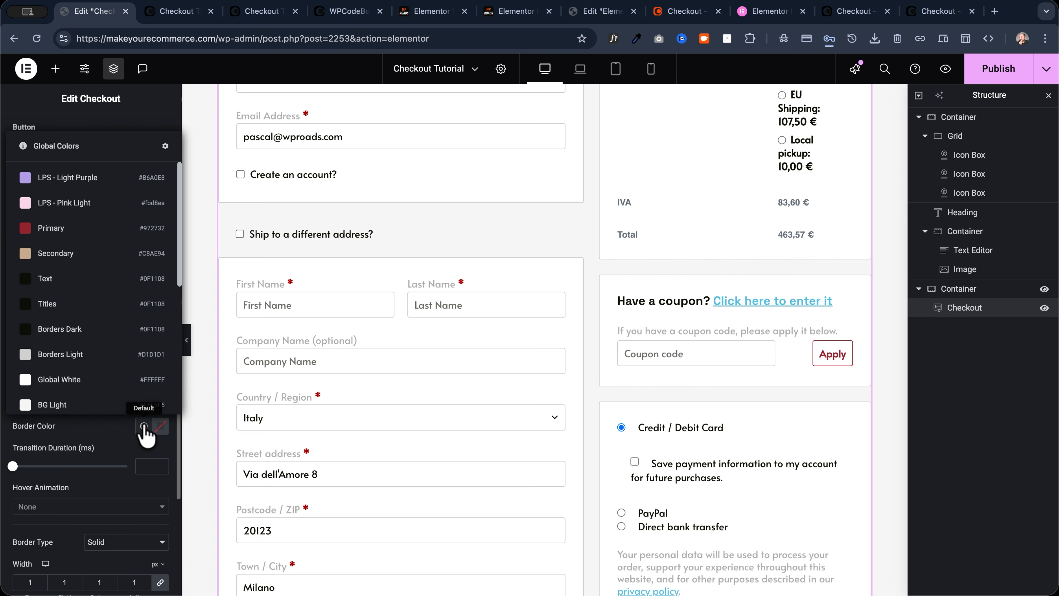
{"action": "left_click", "coordinate": [54, 244]}
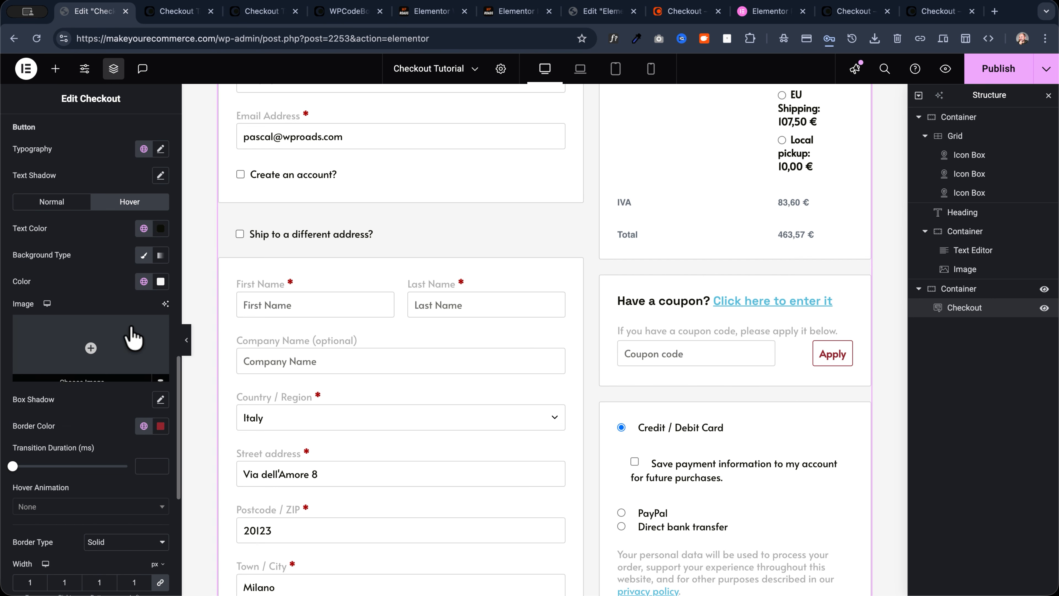
{"action": "left_click", "coordinate": [144, 426]}
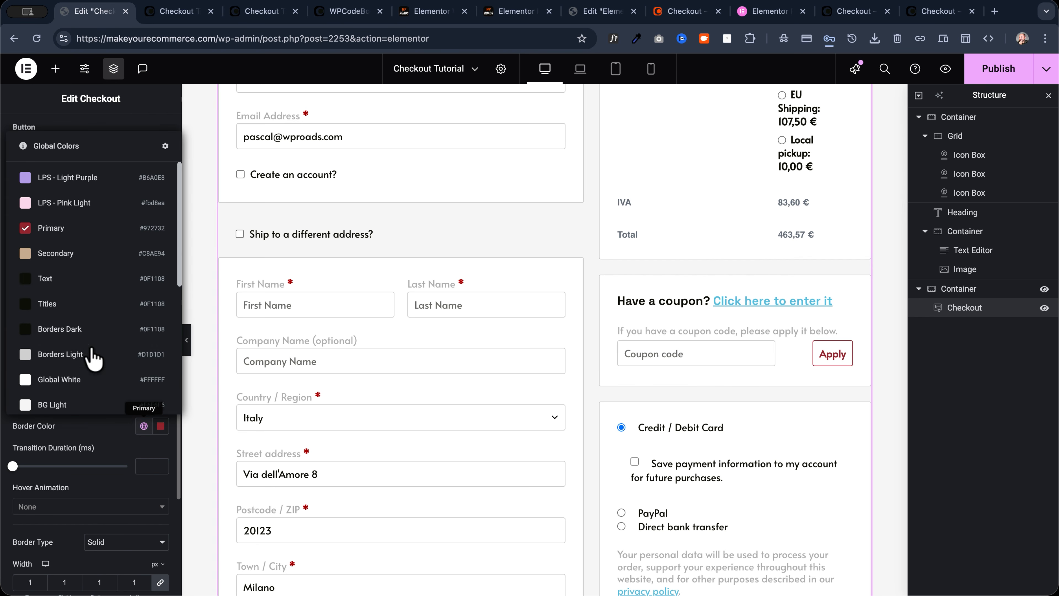
{"action": "left_click", "coordinate": [72, 333]}
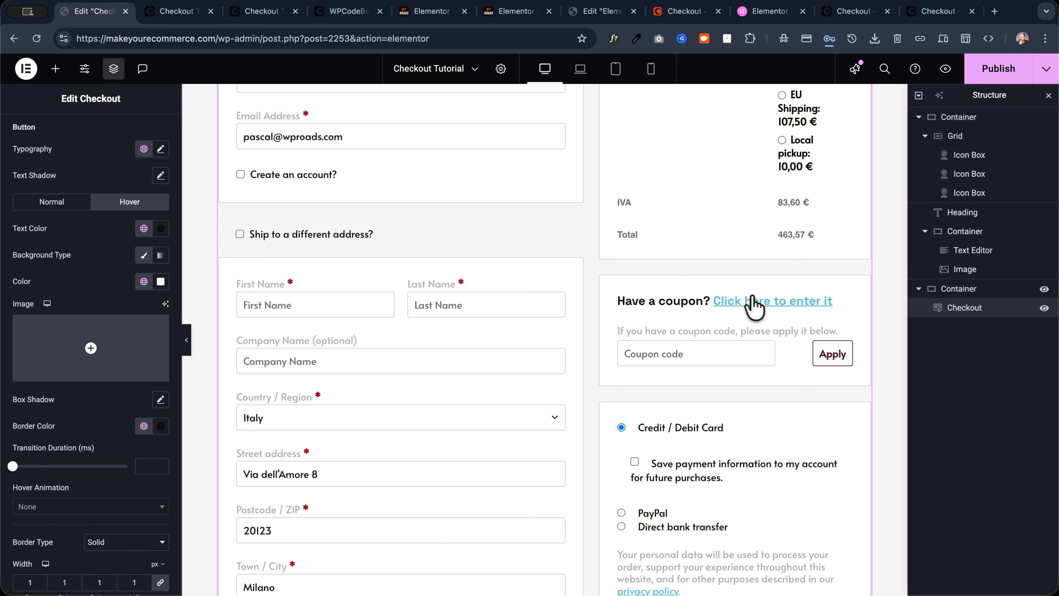
{"action": "scroll", "coordinate": [437, 260], "scroll_direction": "up", "scroll_amount": 10}
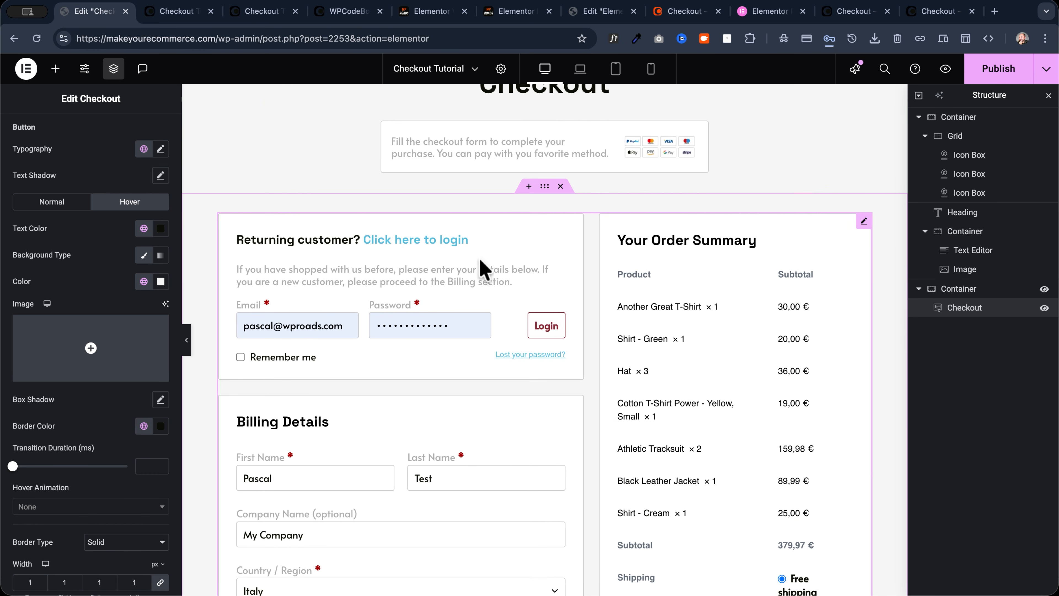
Examine the coupon form's Apply button and review the form and normal-state button style settings
{"action": "scroll", "coordinate": [626, 289], "scroll_direction": "down", "scroll_amount": 15}
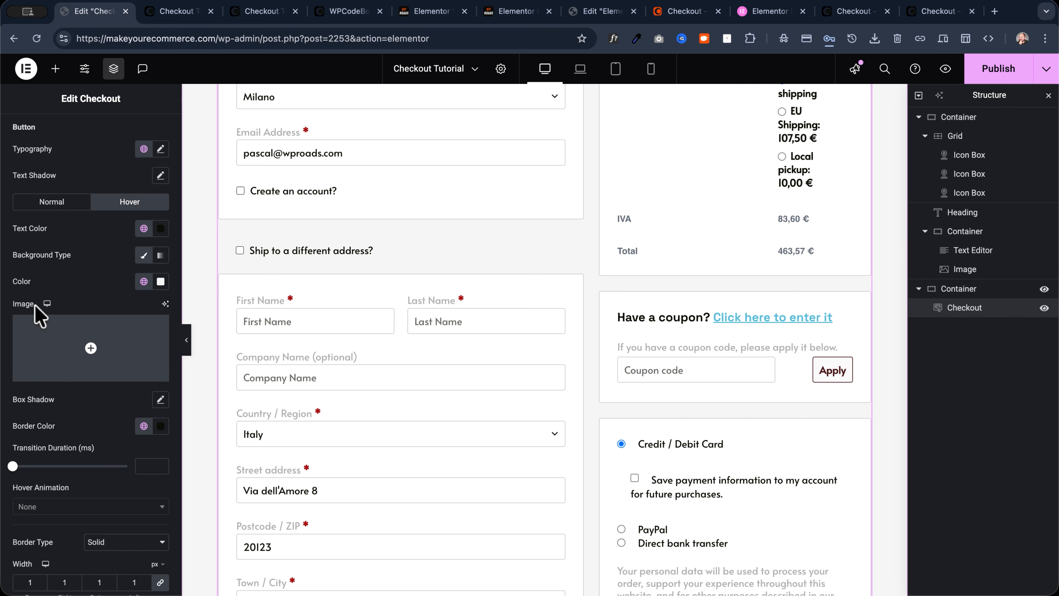
{"action": "scroll", "coordinate": [65, 293], "scroll_direction": "down", "scroll_amount": 6}
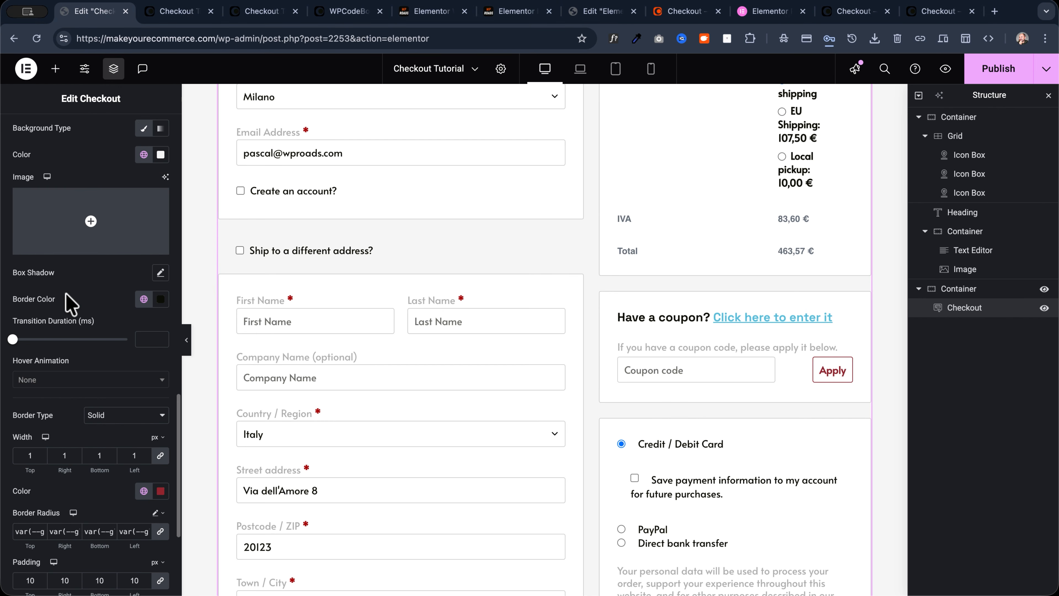
{"action": "scroll", "coordinate": [67, 303], "scroll_direction": "up", "scroll_amount": 5}
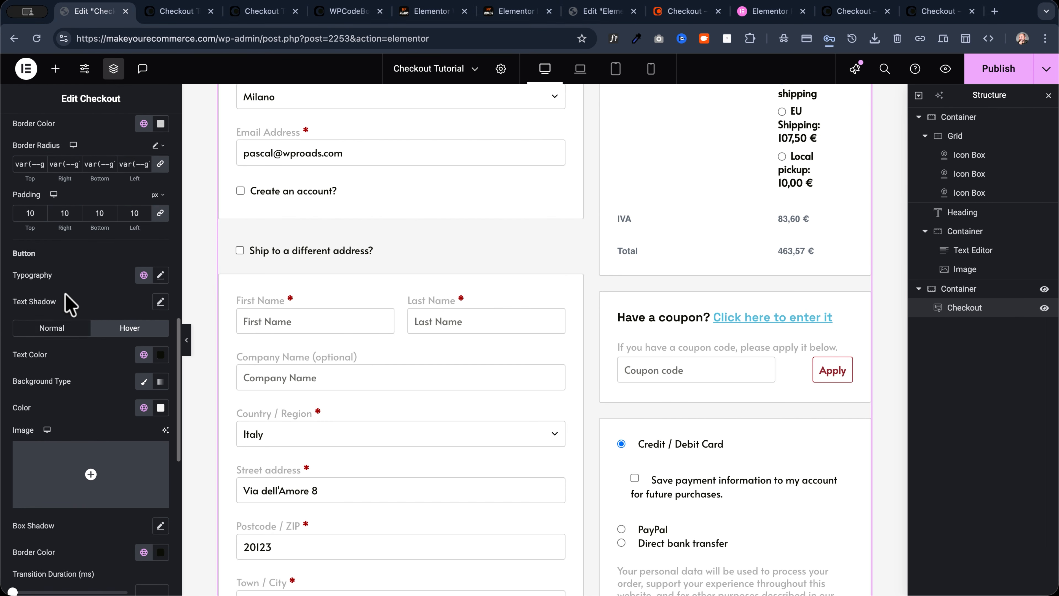
{"action": "left_click", "coordinate": [49, 333]}
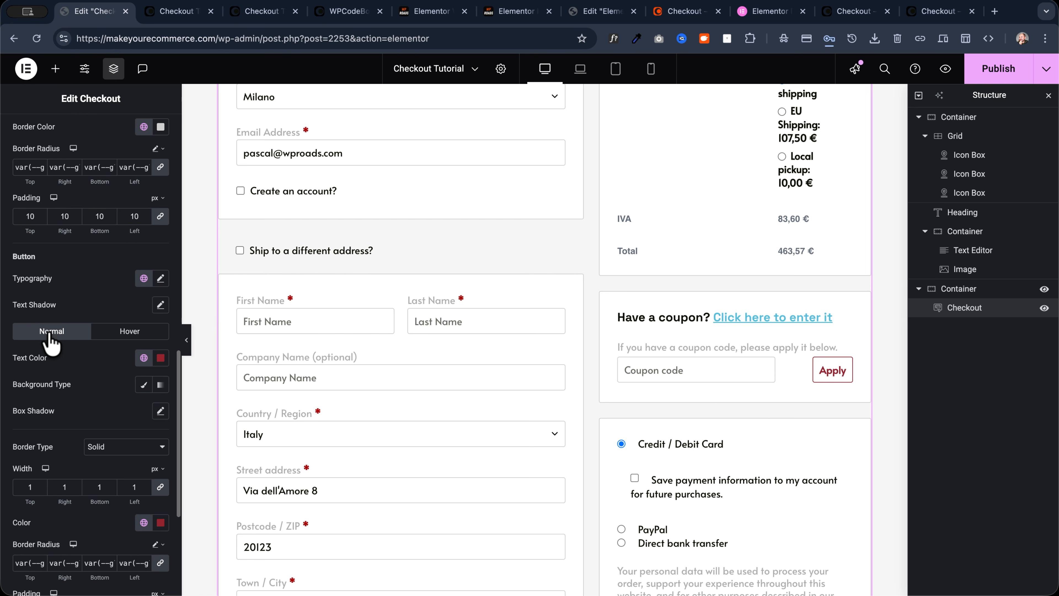
{"action": "scroll", "coordinate": [50, 330], "scroll_direction": "up", "scroll_amount": 7}
{"action": "scroll", "coordinate": [36, 263], "scroll_direction": "up", "scroll_amount": 9}
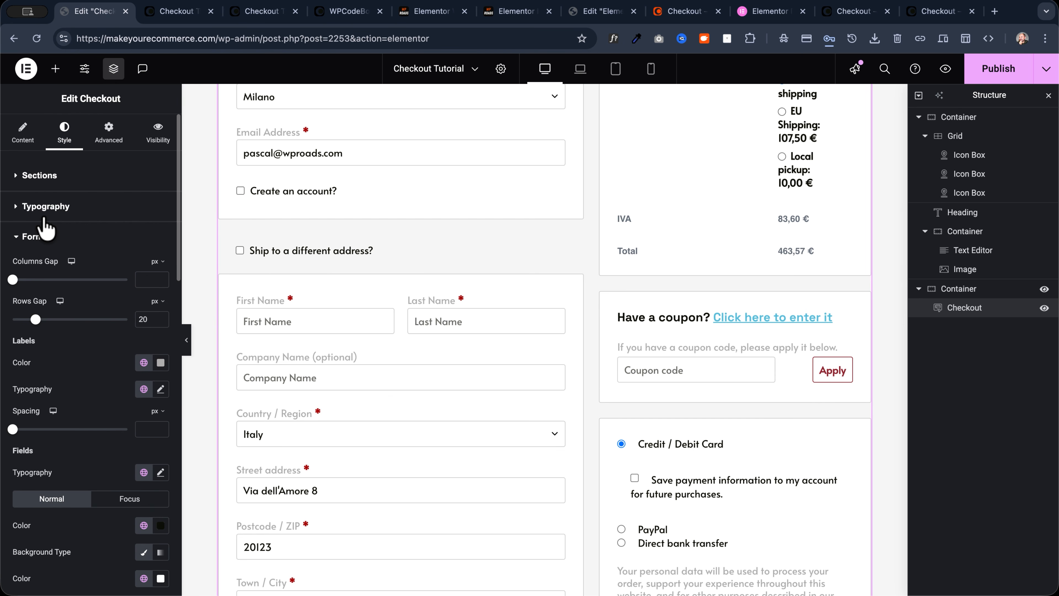
{"action": "scroll", "coordinate": [37, 326], "scroll_direction": "down", "scroll_amount": 15}
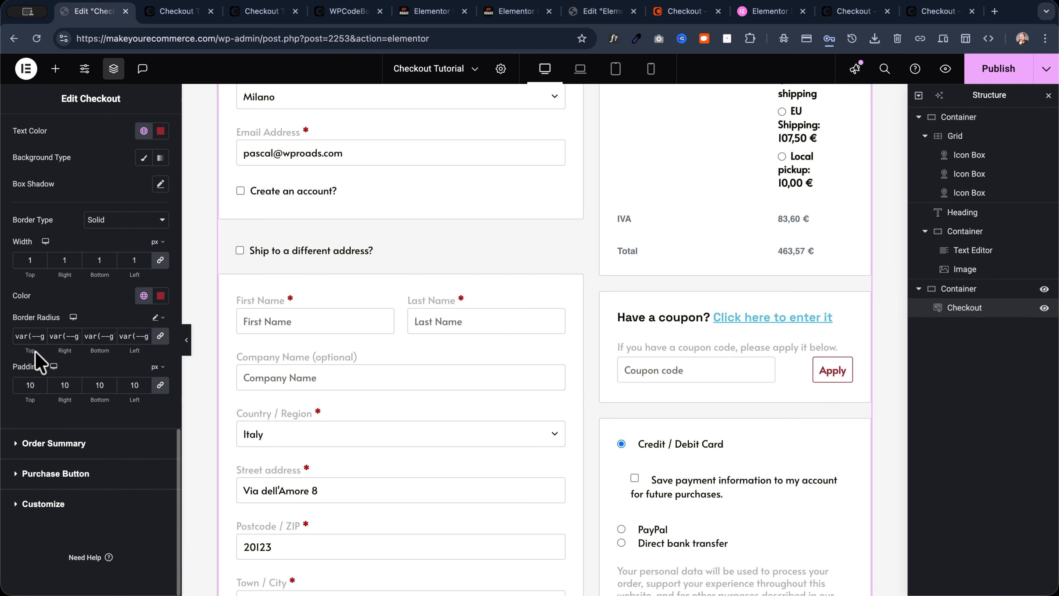
{"action": "scroll", "coordinate": [38, 292], "scroll_direction": "up", "scroll_amount": 15}
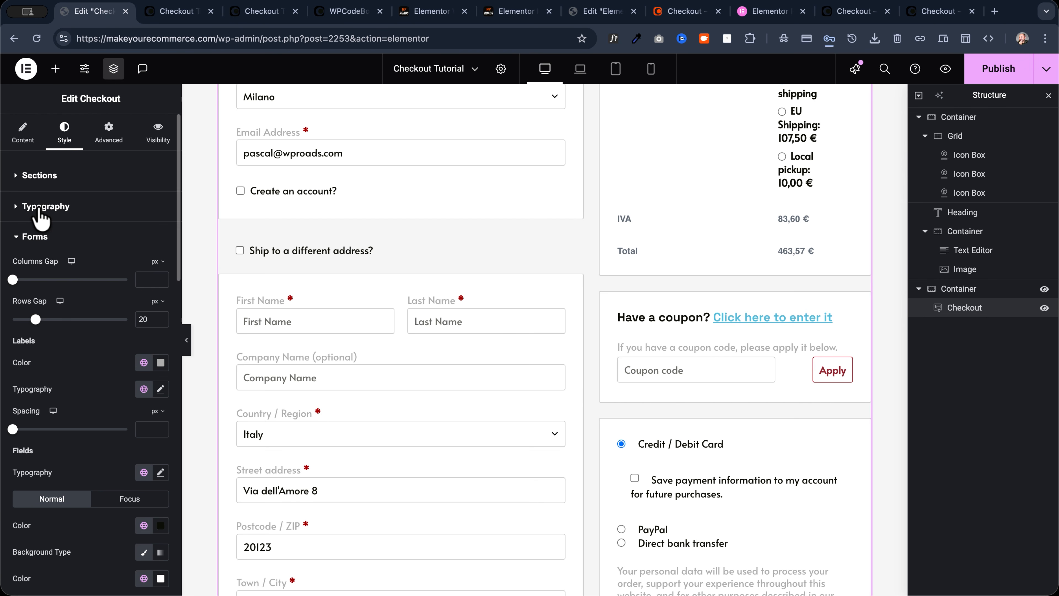
Set the checkout titles' colour to the Text global colour and check the section headings in the preview
{"action": "left_click", "coordinate": [39, 207]}
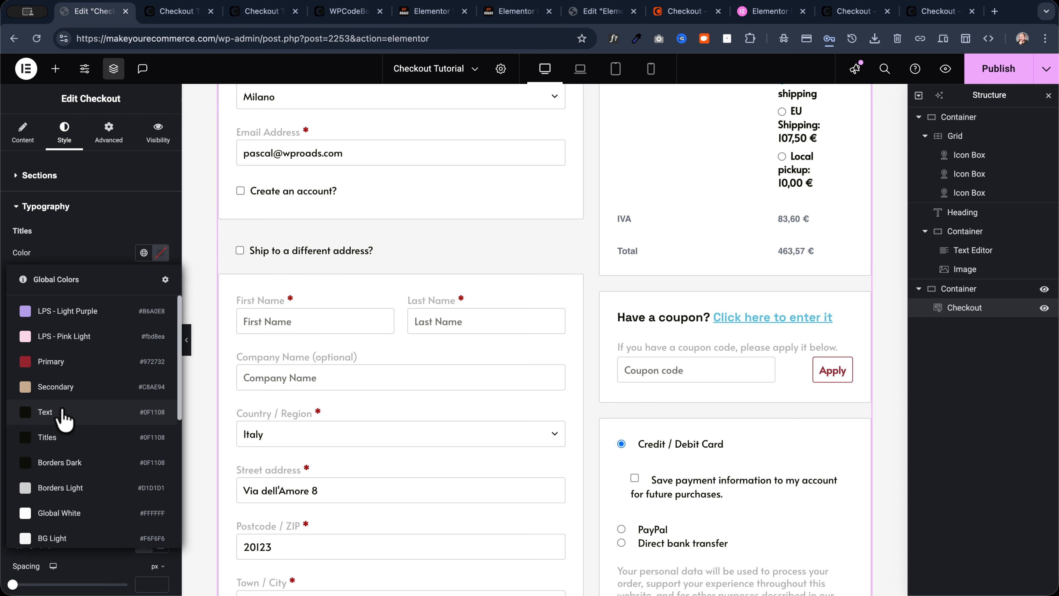
{"action": "left_click", "coordinate": [61, 415]}
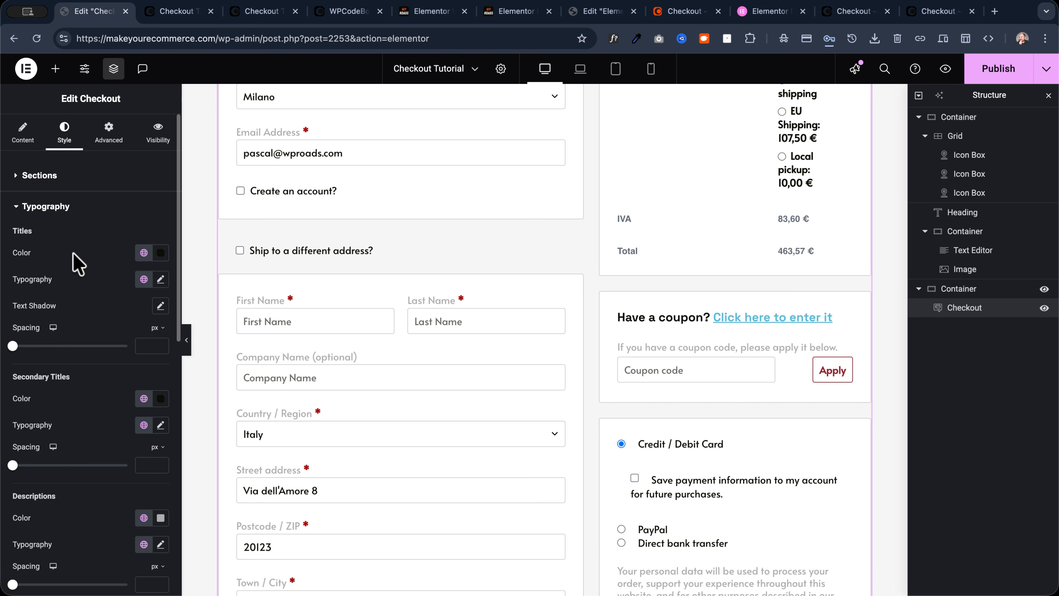
{"action": "scroll", "coordinate": [385, 279], "scroll_direction": "up", "scroll_amount": 15}
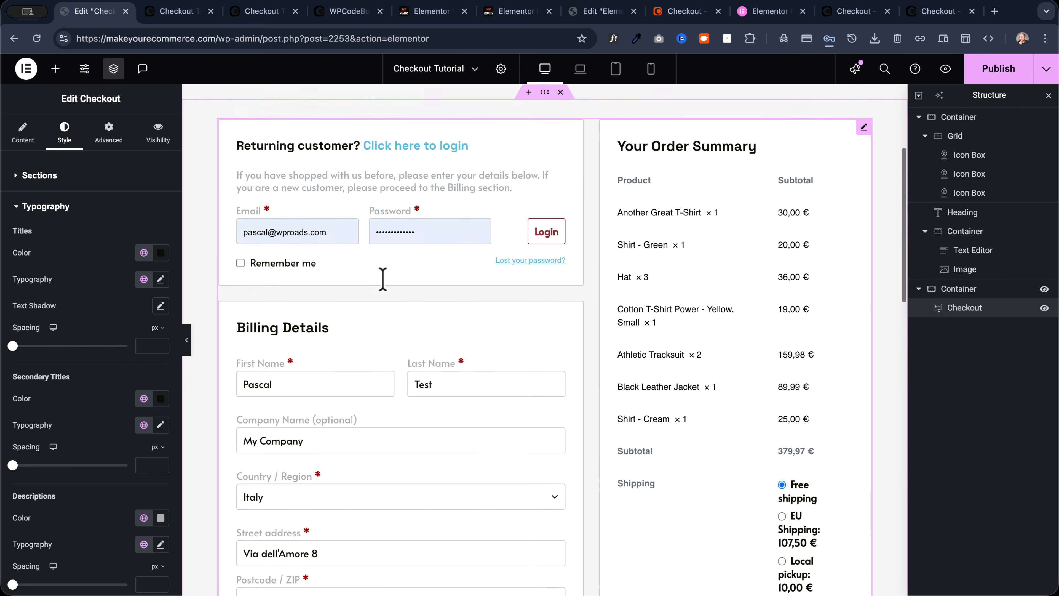
{"action": "scroll", "coordinate": [383, 278], "scroll_direction": "up", "scroll_amount": 2}
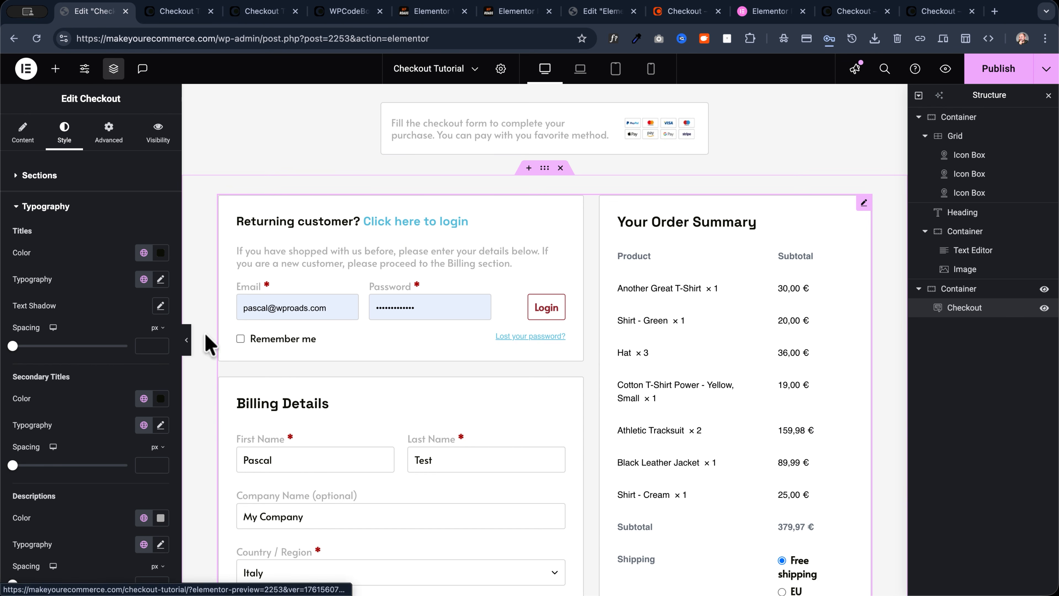
Set the links' normal colour to the Primary global colour and check the login and coupon links
{"action": "scroll", "coordinate": [71, 289], "scroll_direction": "down", "scroll_amount": 8}
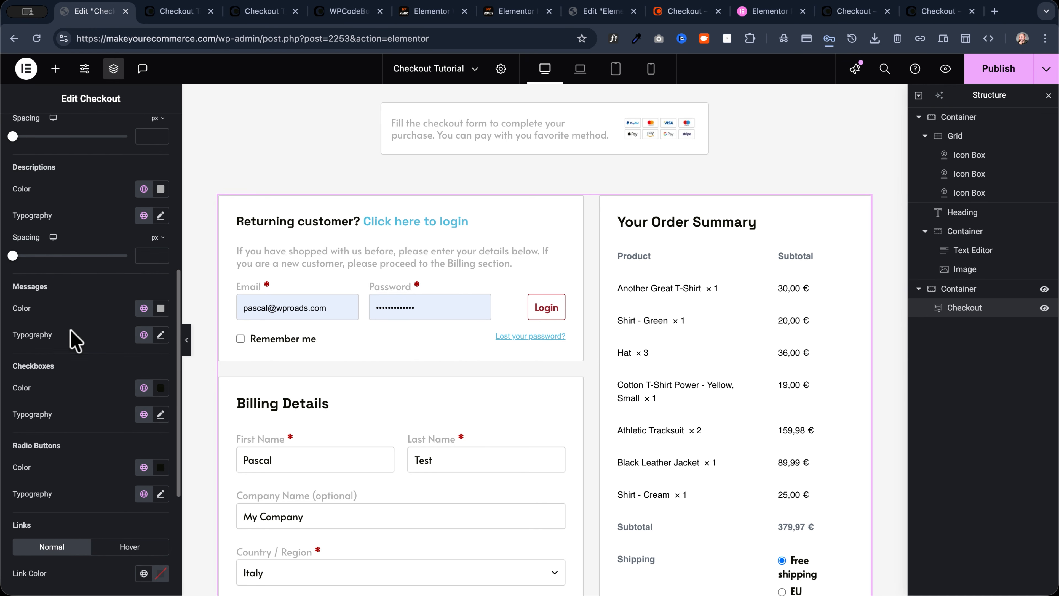
{"action": "scroll", "coordinate": [73, 339], "scroll_direction": "down", "scroll_amount": 5}
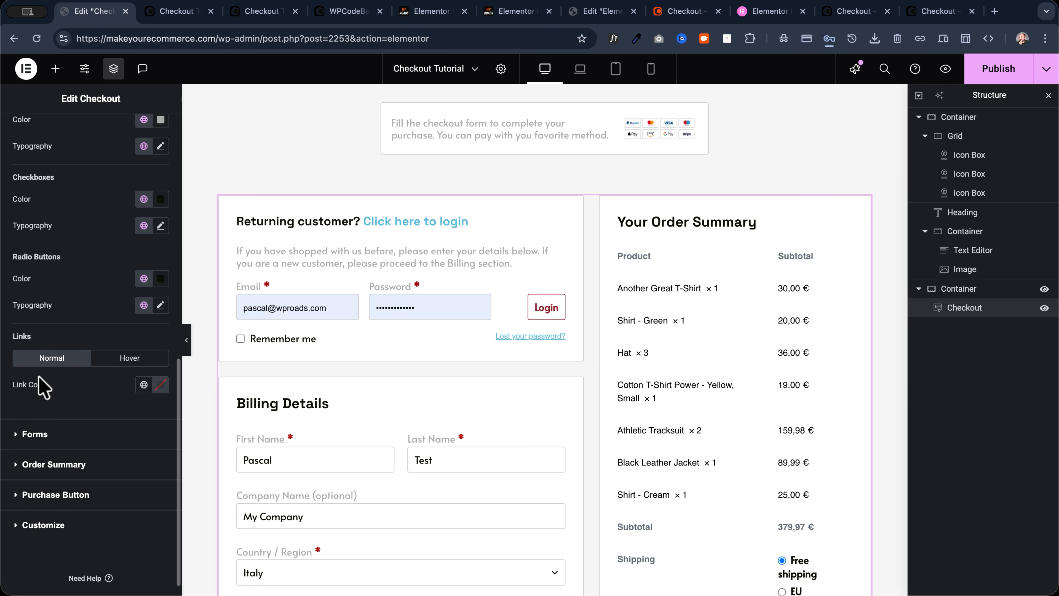
{"action": "left_click", "coordinate": [144, 384]}
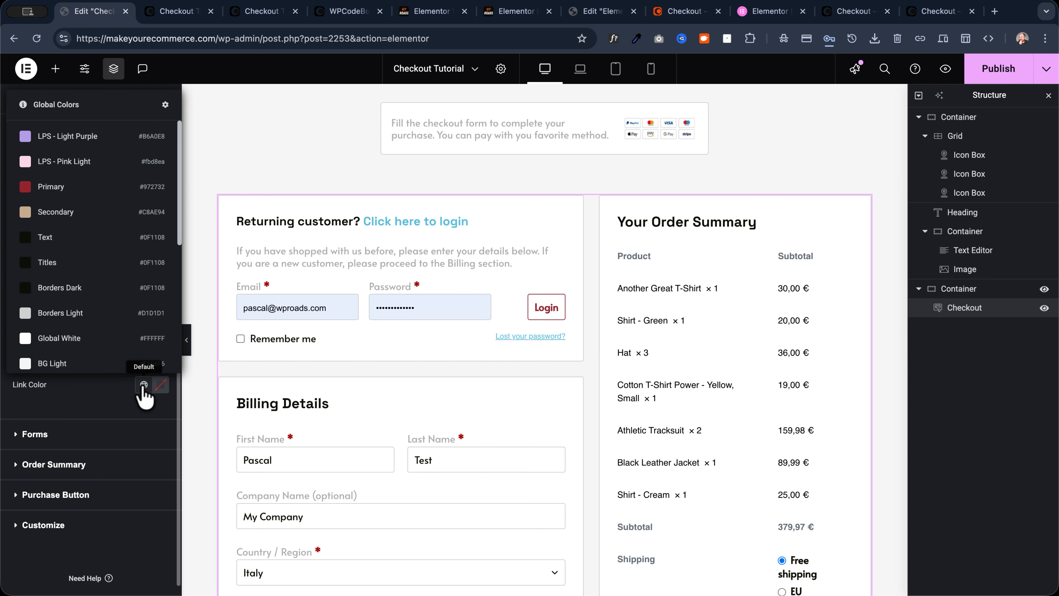
{"action": "left_click", "coordinate": [74, 190]}
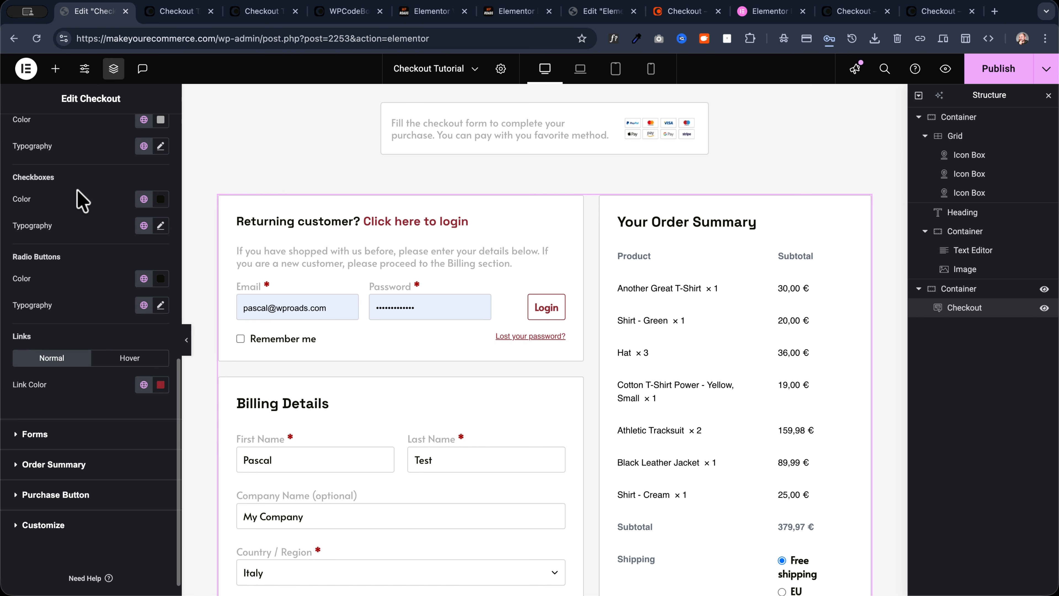
{"action": "scroll", "coordinate": [584, 284], "scroll_direction": "down", "scroll_amount": 15}
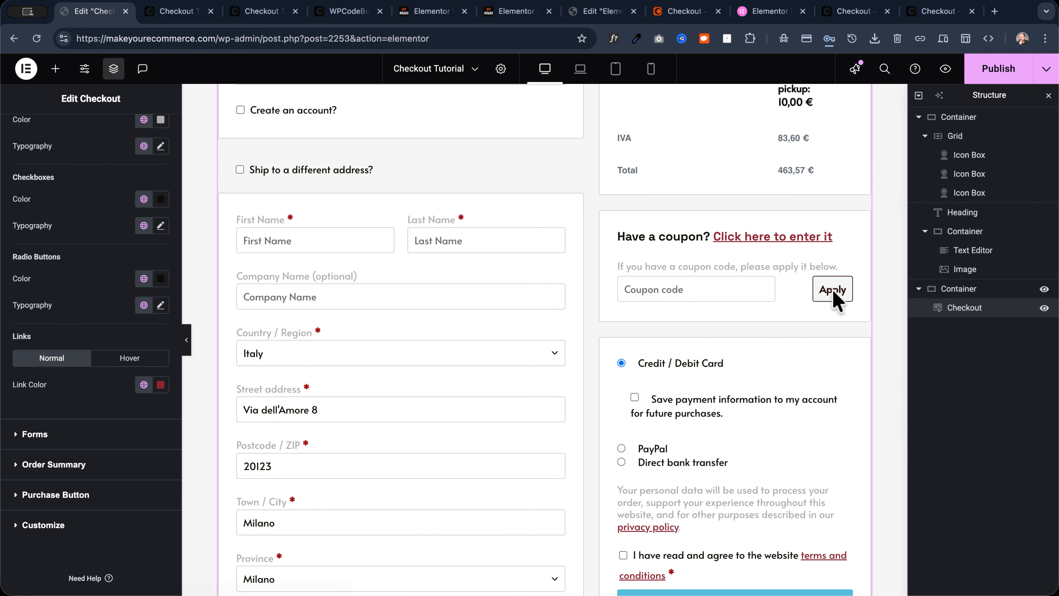
{"action": "scroll", "coordinate": [381, 246], "scroll_direction": "up", "scroll_amount": 15}
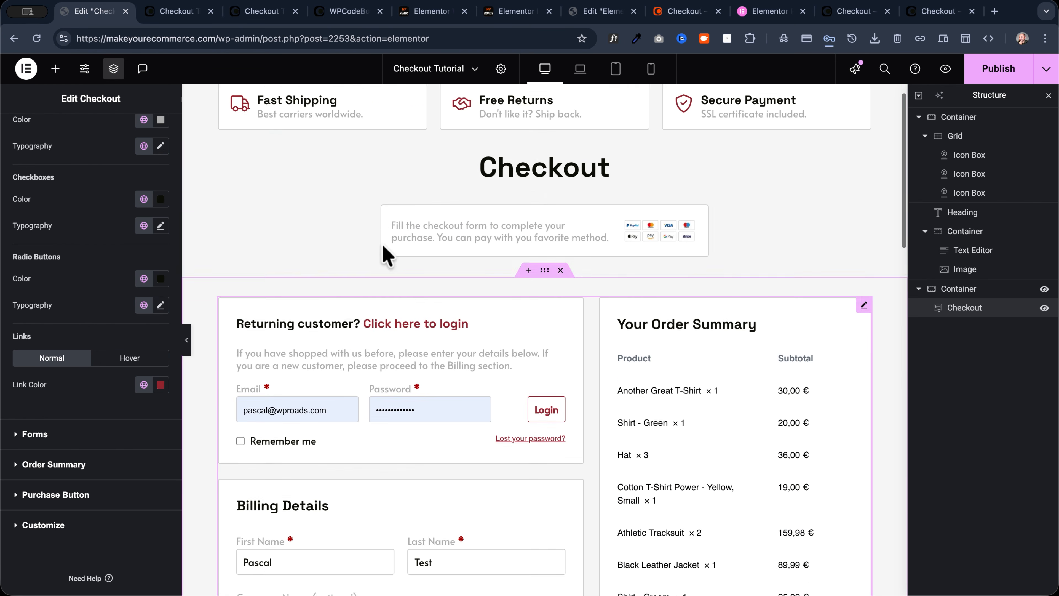
Set the links' hover colour to the Text global colour and return to their normal state
{"action": "left_click", "coordinate": [143, 384]}
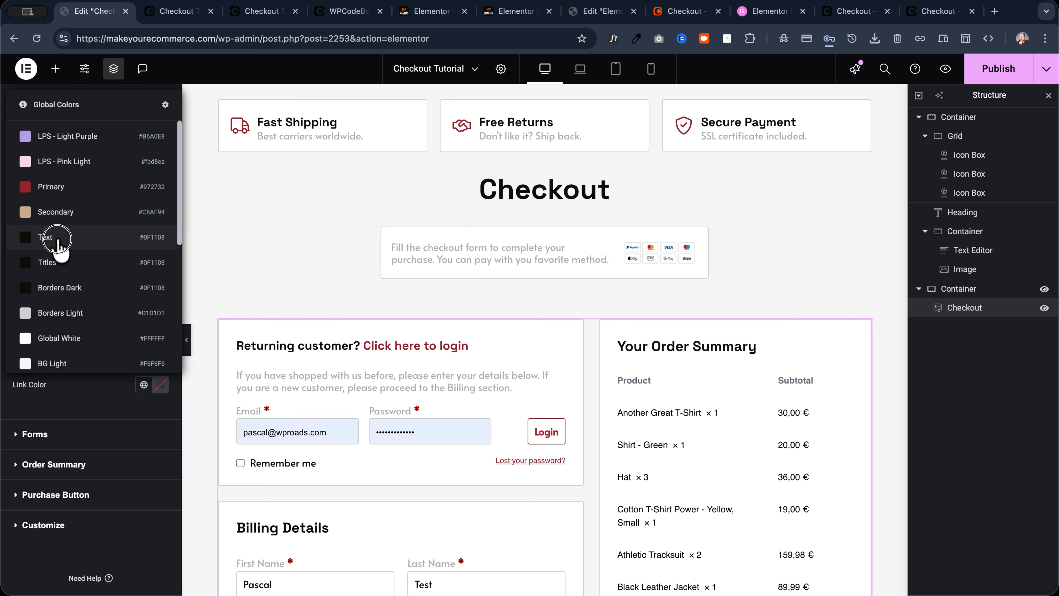
{"action": "left_click", "coordinate": [421, 369]}
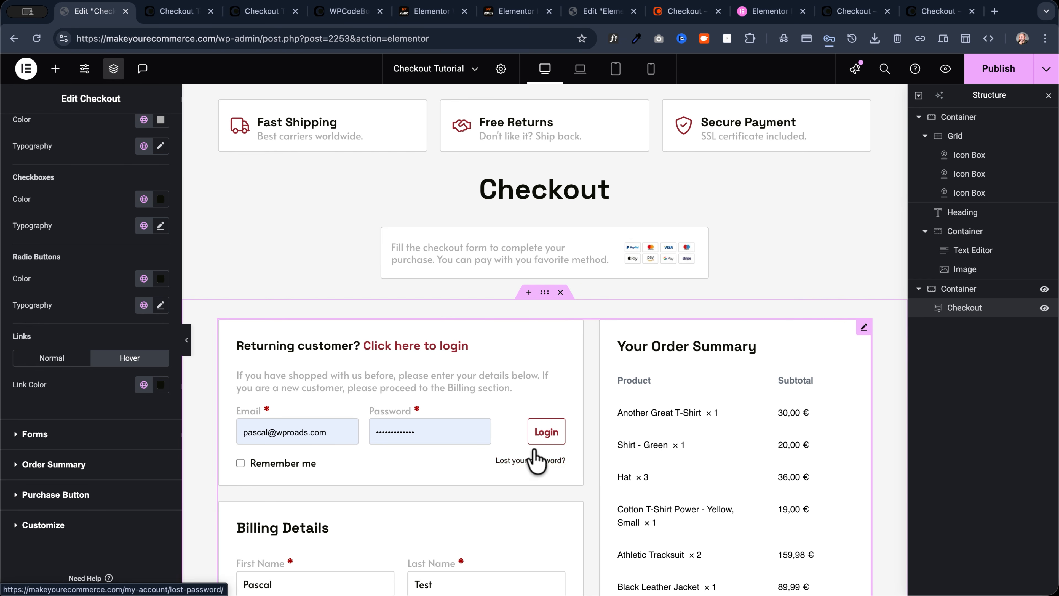
{"action": "left_click", "coordinate": [50, 359]}
Review the typography settings and the coupon and payment sections, and publish the checkout page
{"action": "scroll", "coordinate": [67, 320], "scroll_direction": "up", "scroll_amount": 5}
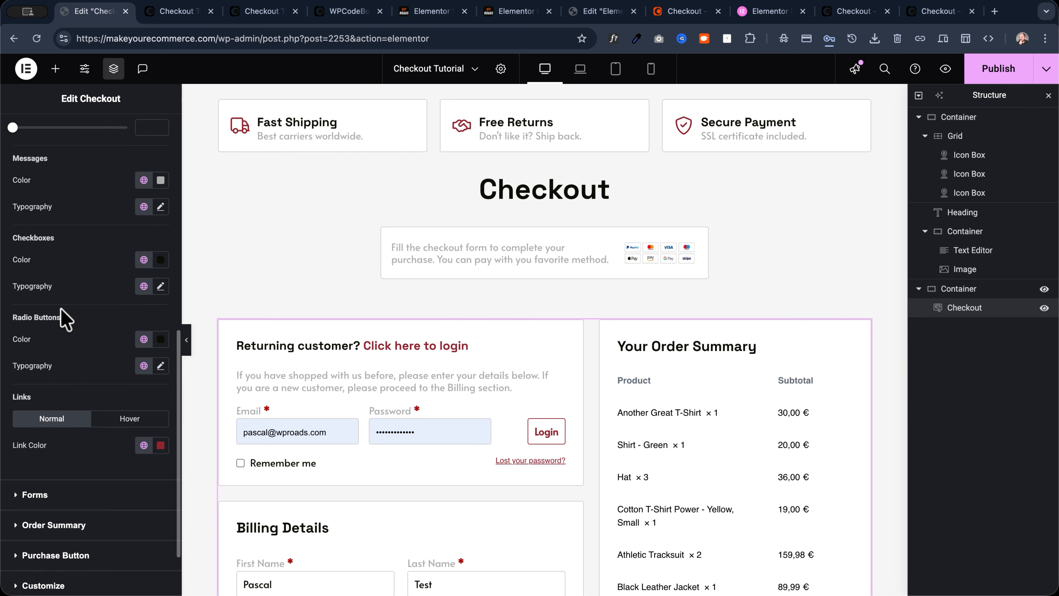
{"action": "scroll", "coordinate": [66, 319], "scroll_direction": "up", "scroll_amount": 5}
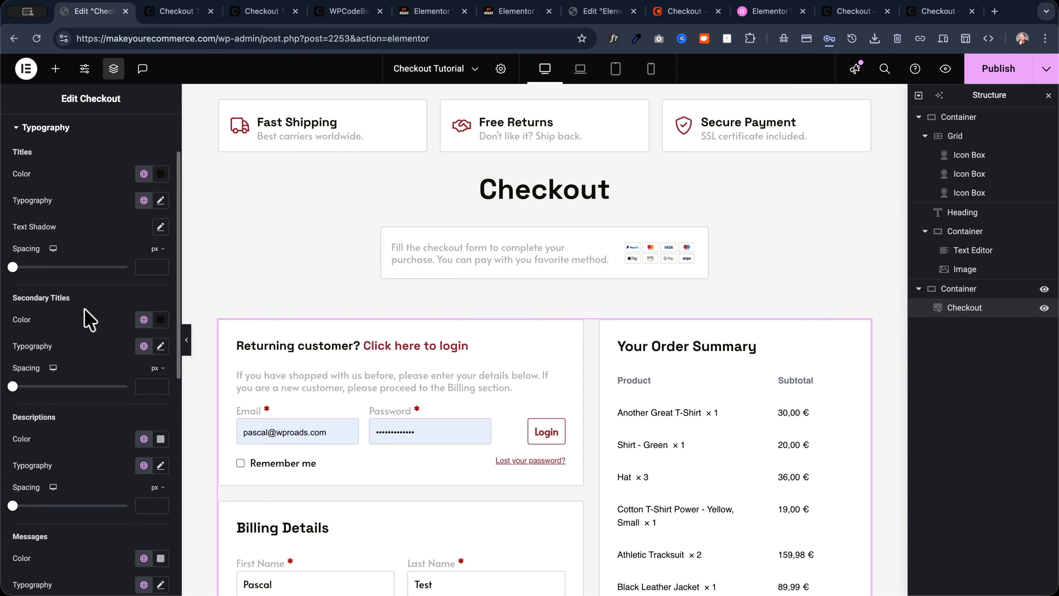
{"action": "scroll", "coordinate": [579, 315], "scroll_direction": "down", "scroll_amount": 4}
{"action": "scroll", "coordinate": [580, 315], "scroll_direction": "down", "scroll_amount": 15}
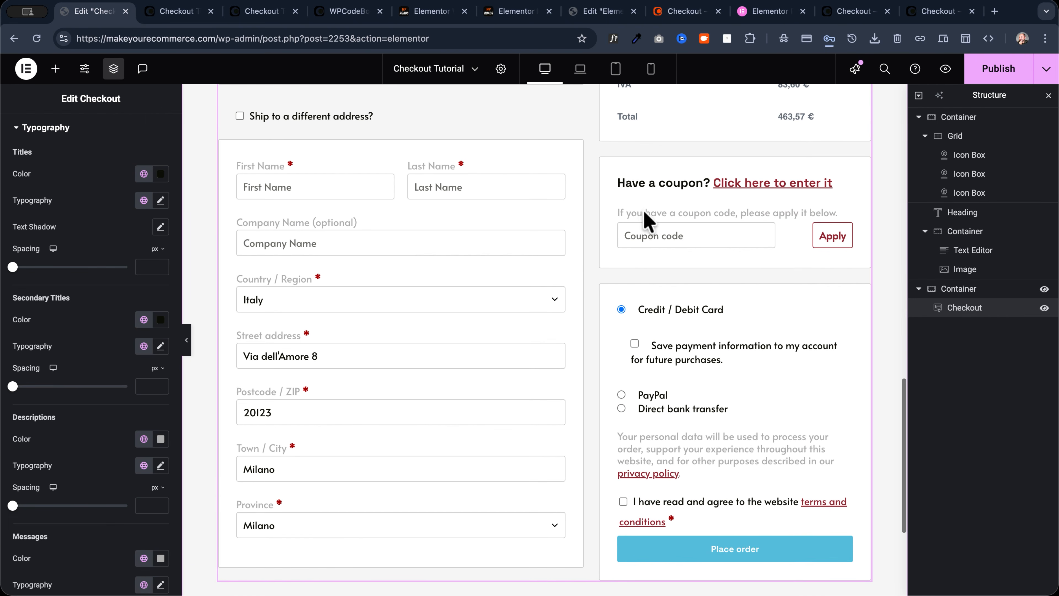
{"action": "left_click", "coordinate": [994, 79]}
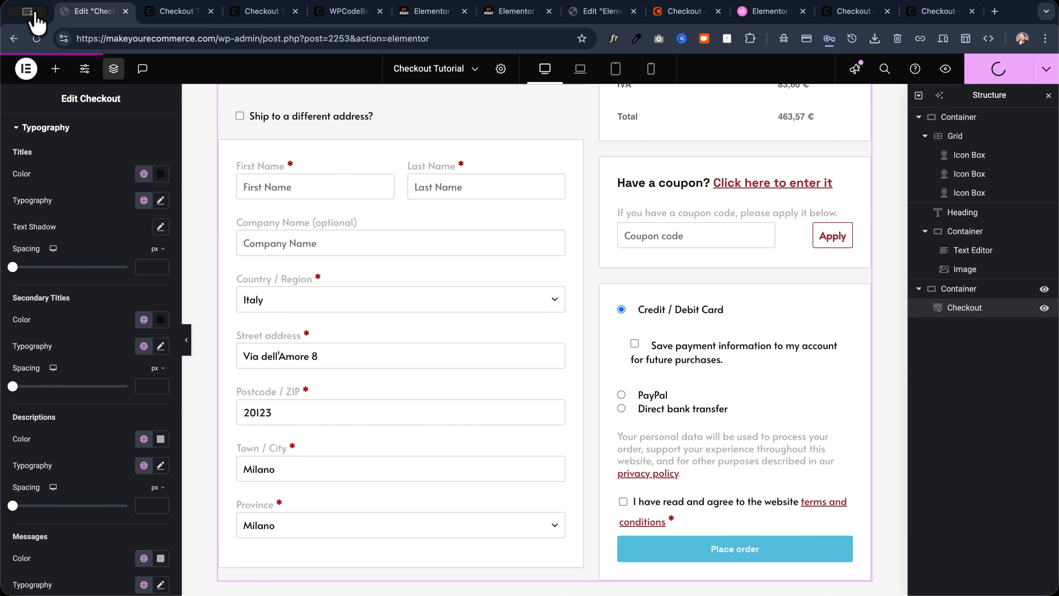
Switch to the live checkout preview, reload it and turn off the mobile device emulation
{"action": "left_click", "coordinate": [182, 16]}
{"action": "key", "text": "super+alt+i"}
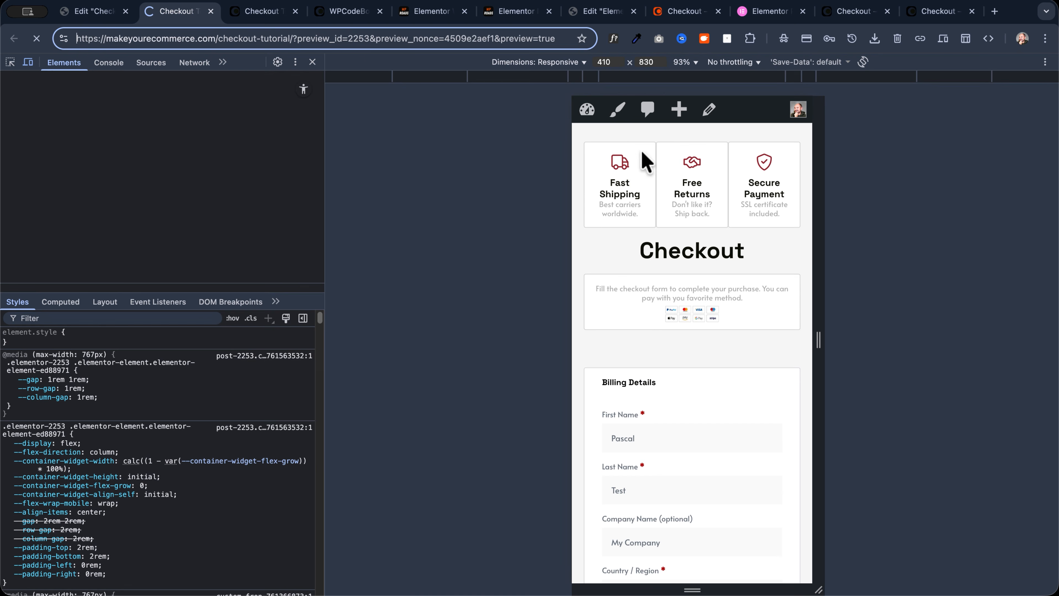
{"action": "key", "text": "super+r"}
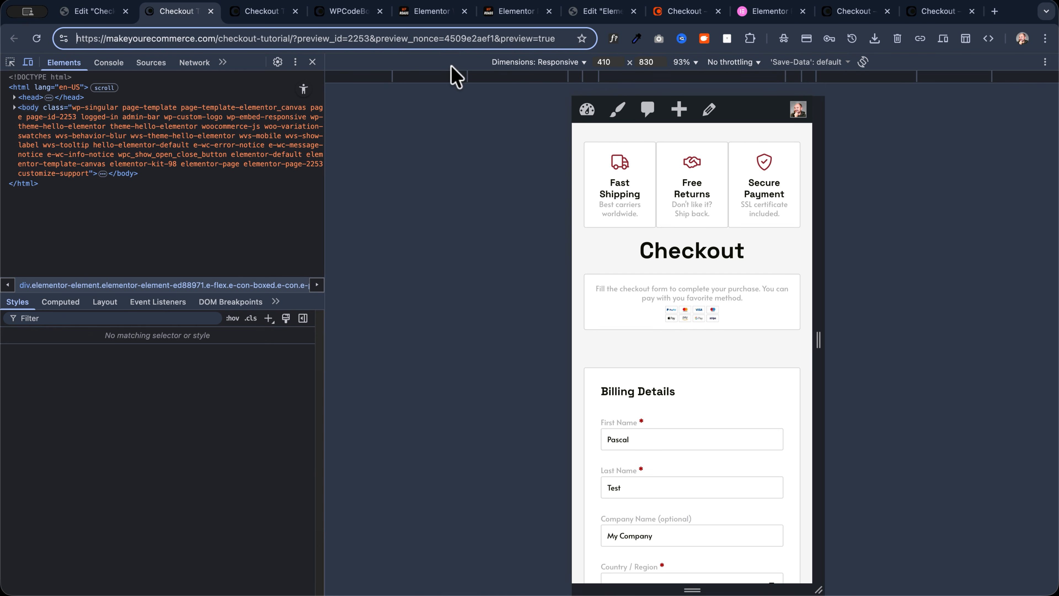
{"action": "left_click", "coordinate": [28, 62]}
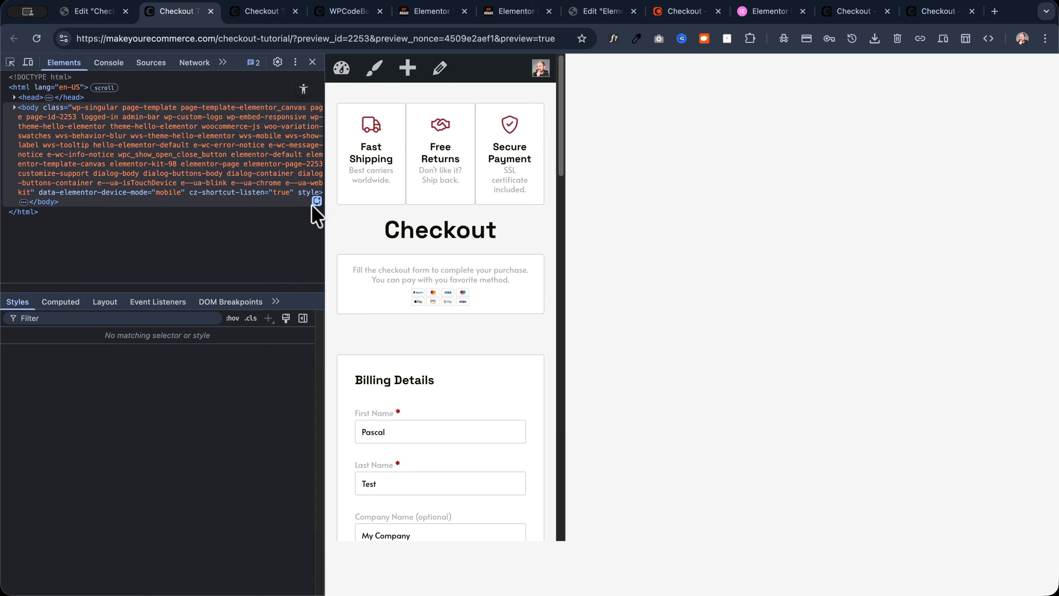
Examine the live checkout page and test the focus style of the First Name, Last Name and Company Name fields
{"action": "scroll", "coordinate": [374, 197], "scroll_direction": "down", "scroll_amount": 4}
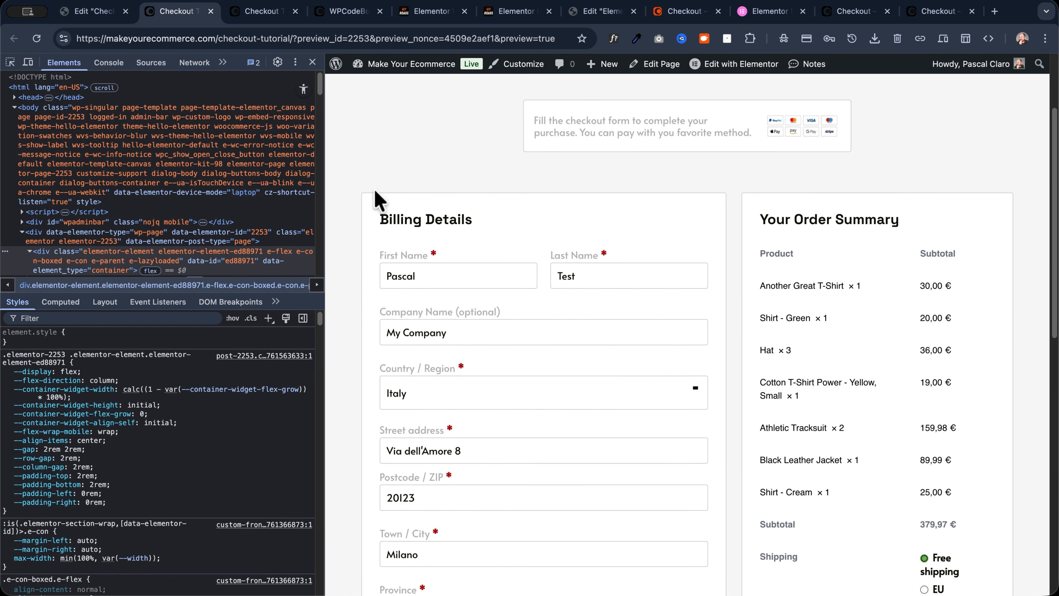
{"action": "scroll", "coordinate": [361, 192], "scroll_direction": "down", "scroll_amount": 14}
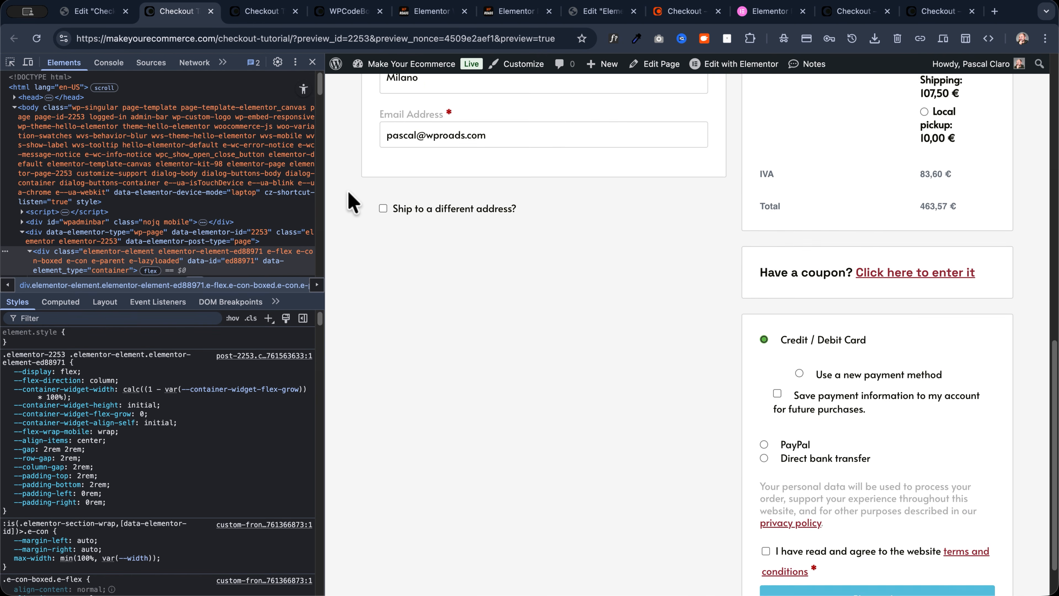
{"action": "scroll", "coordinate": [347, 190], "scroll_direction": "up", "scroll_amount": 18}
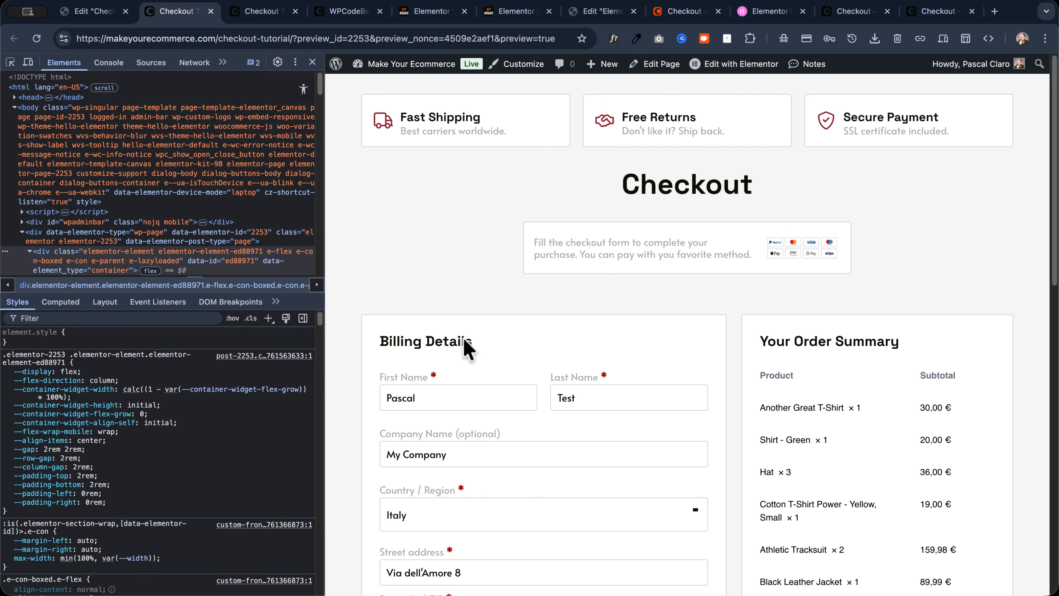
{"action": "left_click", "coordinate": [458, 393]}
{"action": "left_click", "coordinate": [605, 394]}
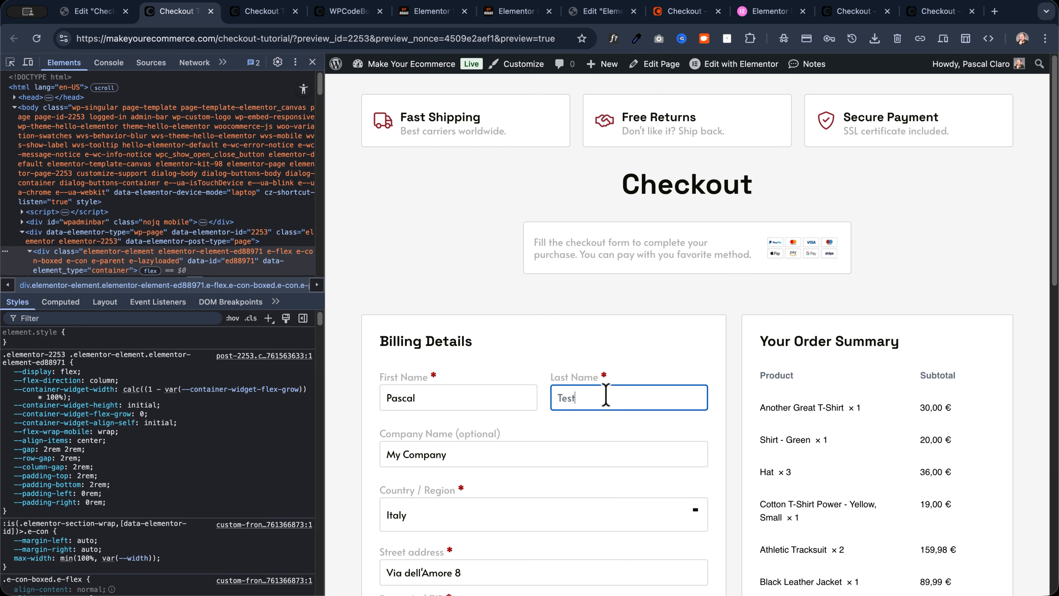
{"action": "scroll", "coordinate": [470, 334], "scroll_direction": "down", "scroll_amount": 3}
{"action": "left_click", "coordinate": [516, 317]}
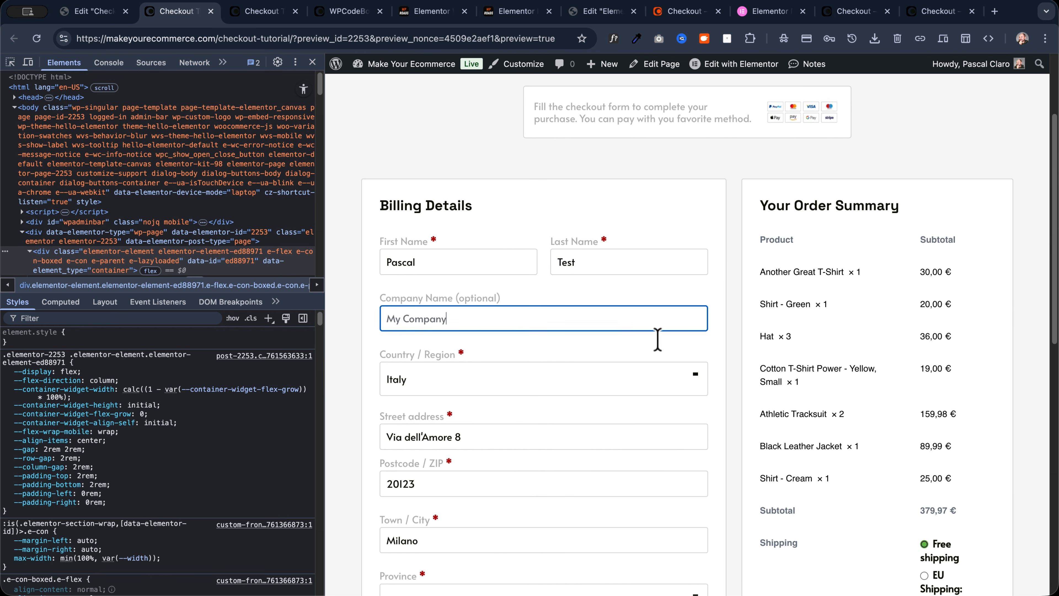
Expand and collapse the coupon form on the live page and examine the payment section and Place order button
{"action": "scroll", "coordinate": [658, 342], "scroll_direction": "down", "scroll_amount": 10}
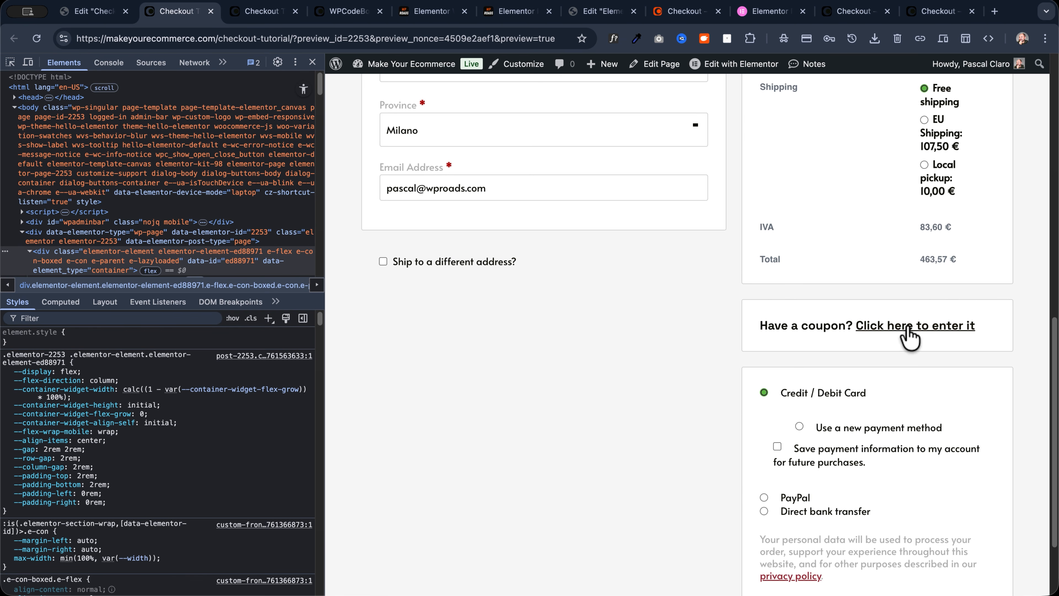
{"action": "left_click", "coordinate": [910, 330]}
{"action": "left_click", "coordinate": [900, 327]}
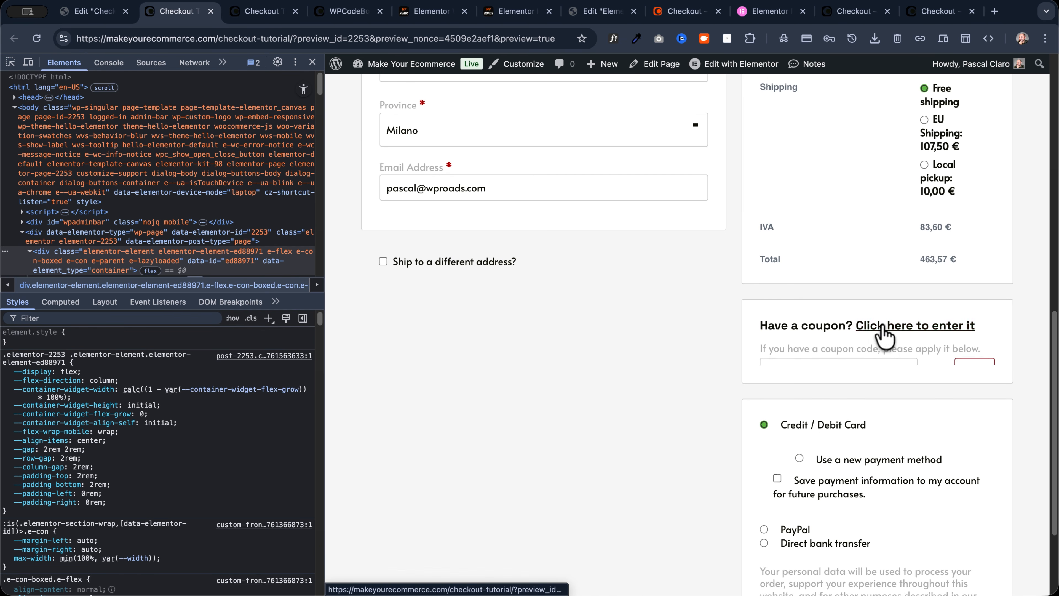
{"action": "scroll", "coordinate": [704, 338], "scroll_direction": "down", "scroll_amount": 3}
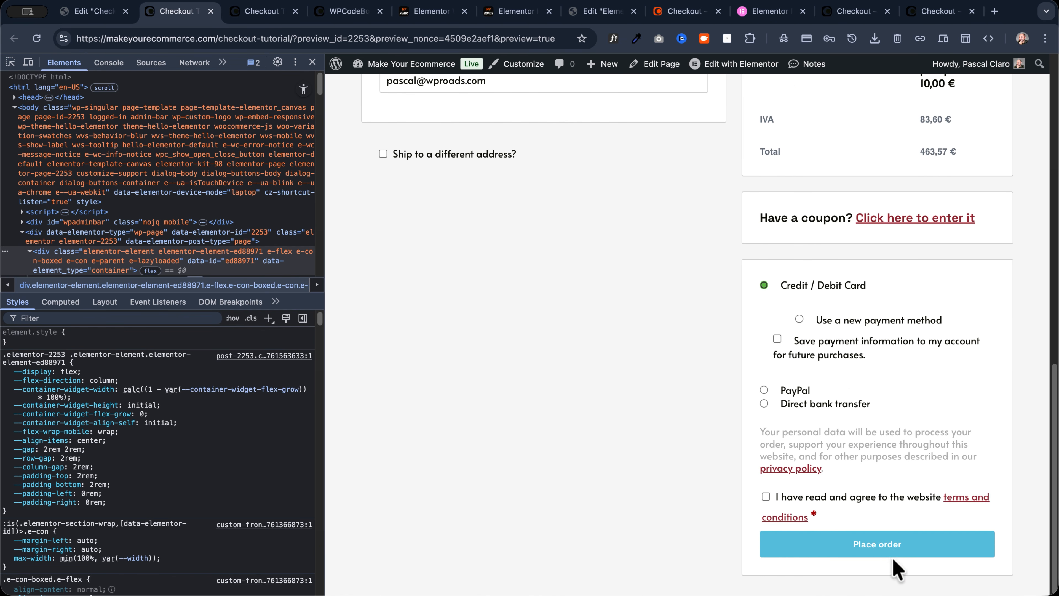
{"action": "scroll", "coordinate": [799, 402], "scroll_direction": "up", "scroll_amount": 2}
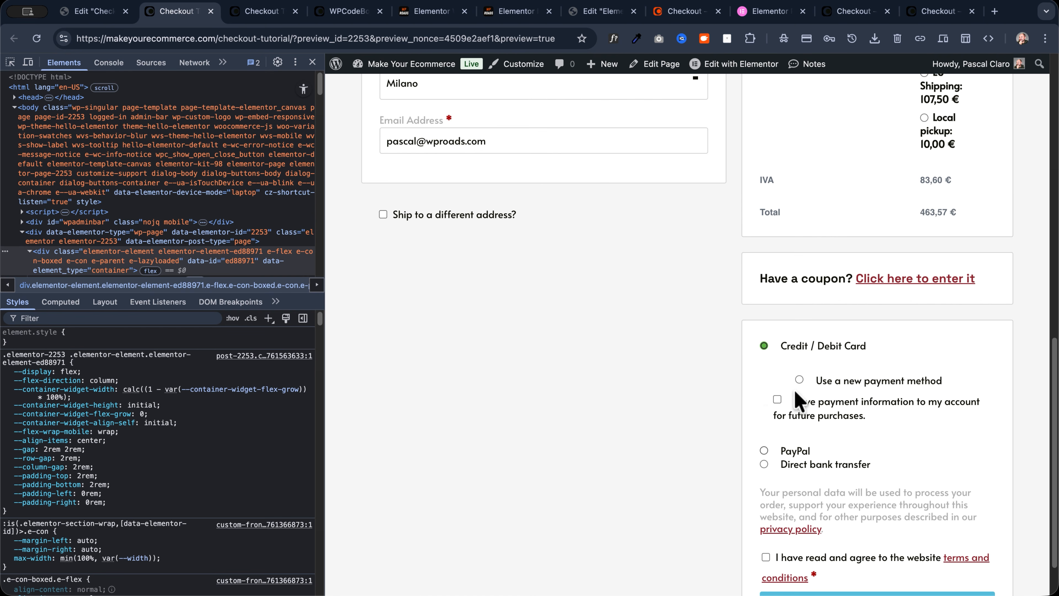
Examine the live checkout page's billing fields and order summary, and check the Country / Region dropdown's styling
{"action": "scroll", "coordinate": [777, 404], "scroll_direction": "up", "scroll_amount": 15}
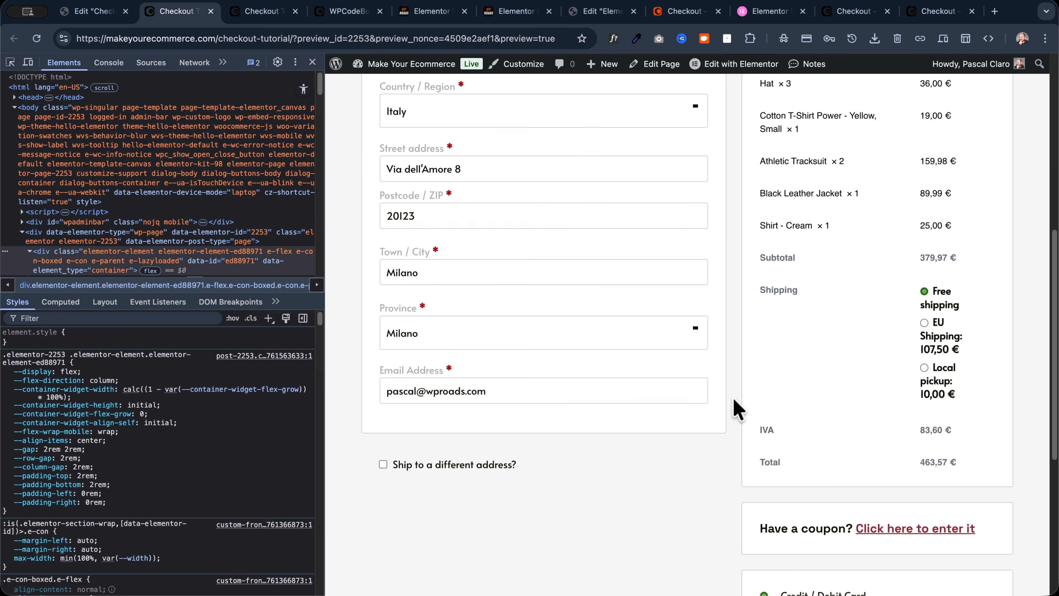
{"action": "scroll", "coordinate": [526, 315], "scroll_direction": "down", "scroll_amount": 8}
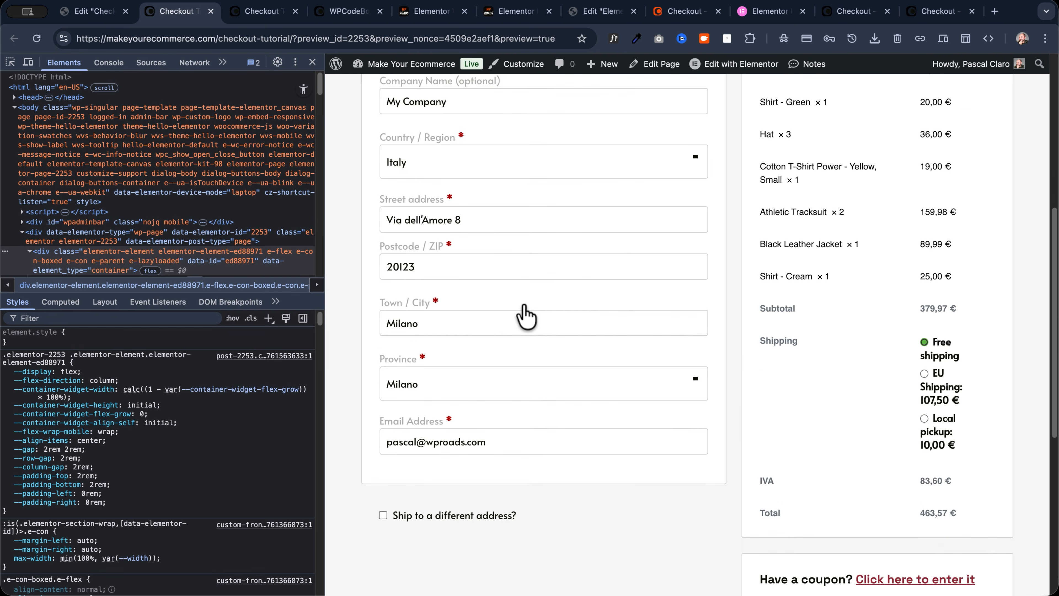
{"action": "scroll", "coordinate": [529, 251], "scroll_direction": "up", "scroll_amount": 3}
{"action": "left_click", "coordinate": [503, 249]}
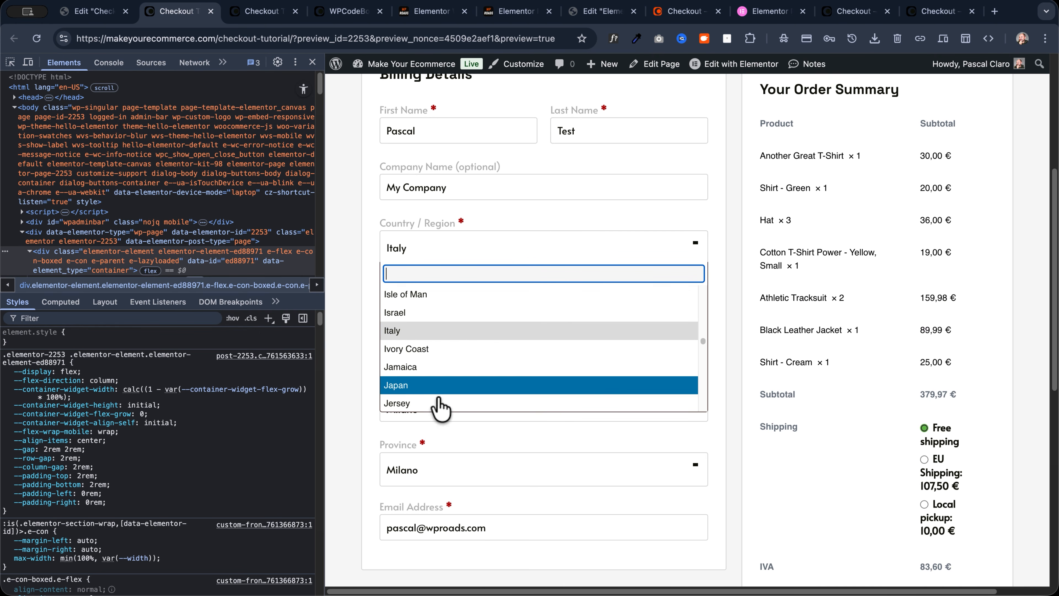
{"action": "left_click", "coordinate": [469, 247]}
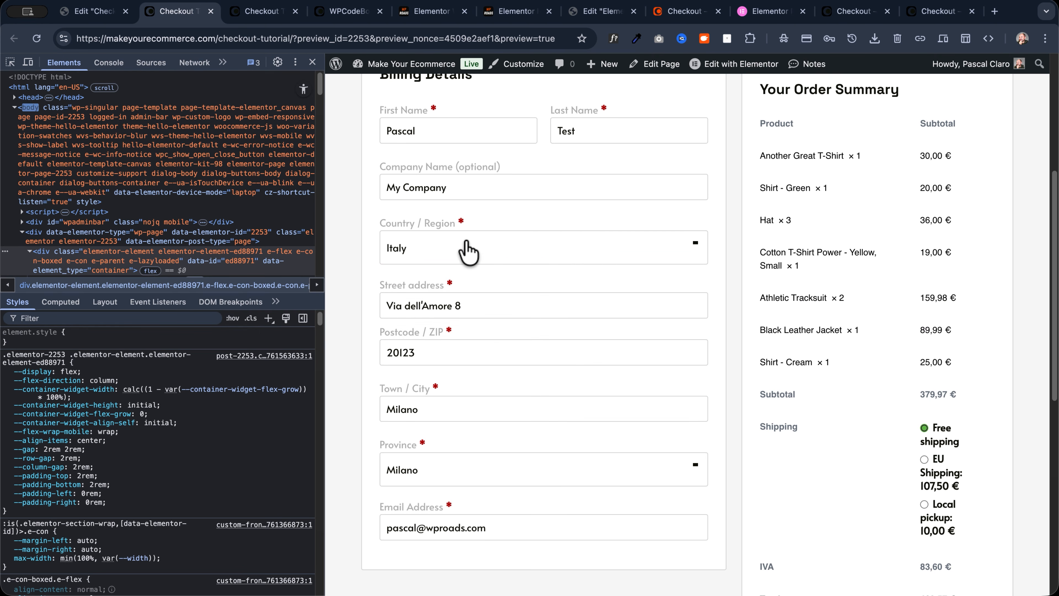
{"action": "scroll", "coordinate": [709, 473], "scroll_direction": "down", "scroll_amount": 3}
{"action": "scroll", "coordinate": [710, 473], "scroll_direction": "up", "scroll_amount": 10}
{"action": "scroll", "coordinate": [459, 251], "scroll_direction": "down", "scroll_amount": 1}
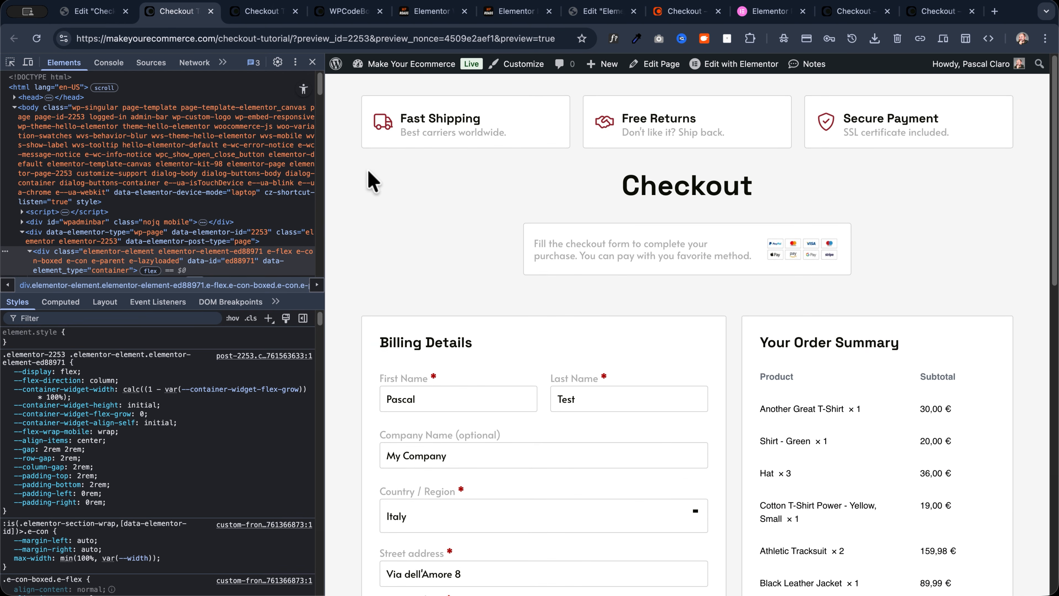
Return to the Elementor editor and turn off Sticky Right Column for the Checkout widget
{"action": "left_click", "coordinate": [95, 12]}
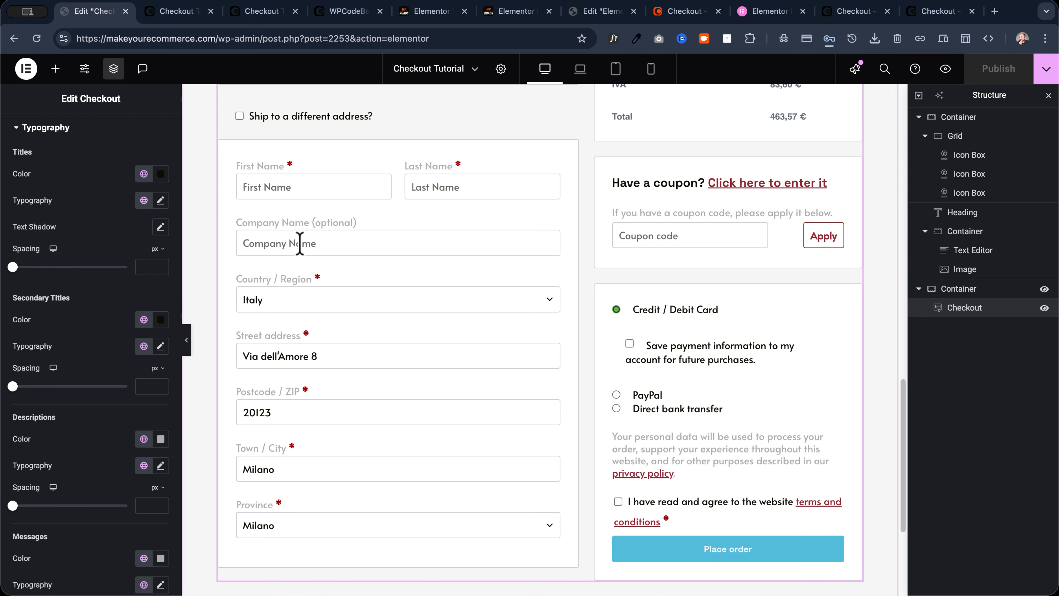
{"action": "scroll", "coordinate": [541, 334], "scroll_direction": "up", "scroll_amount": 5}
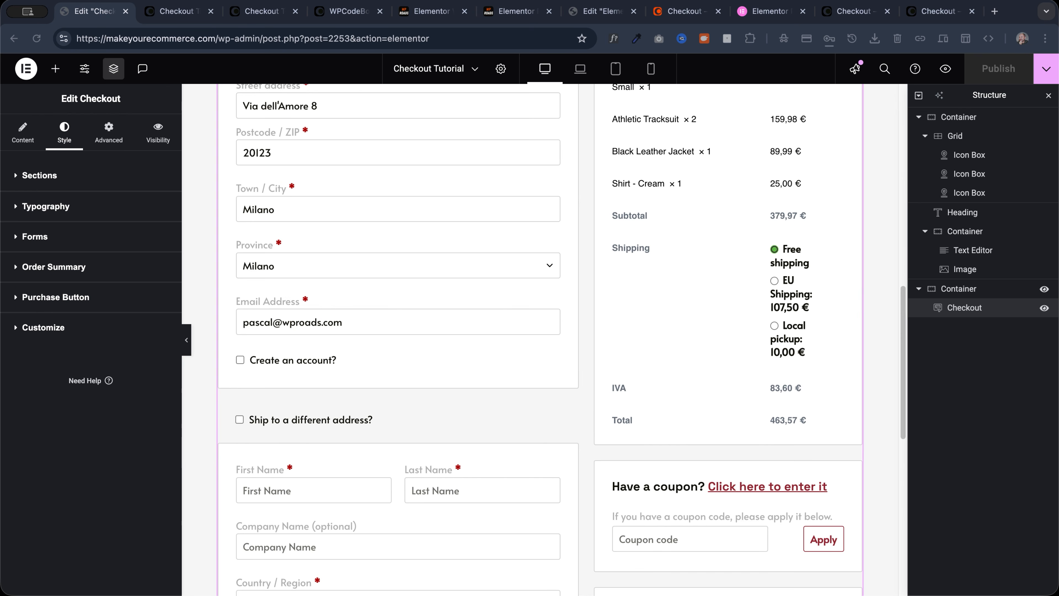
{"action": "scroll", "coordinate": [540, 334], "scroll_direction": "up", "scroll_amount": 5}
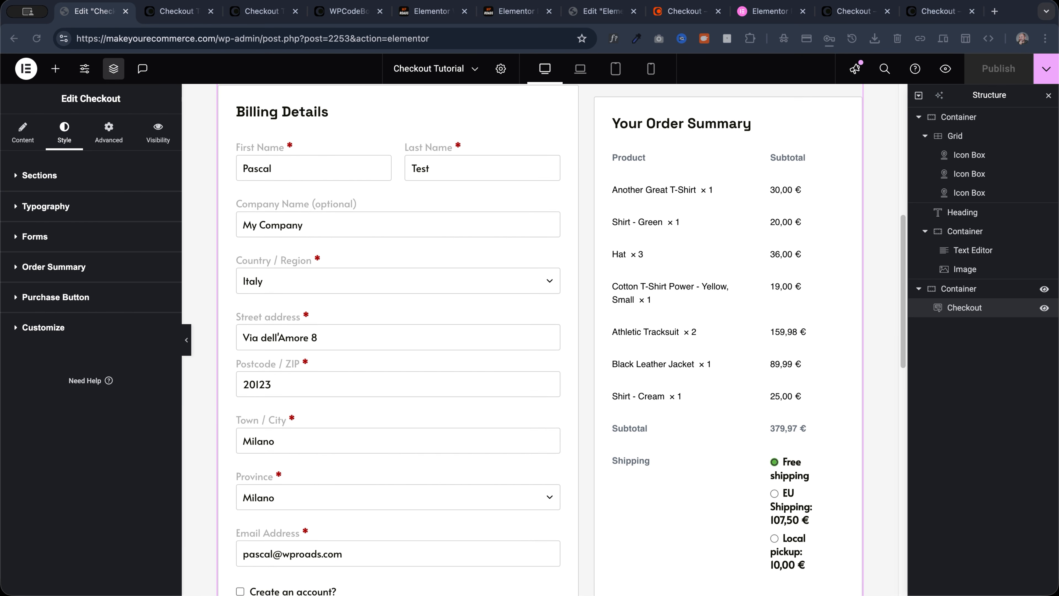
{"action": "left_click", "coordinate": [23, 142]}
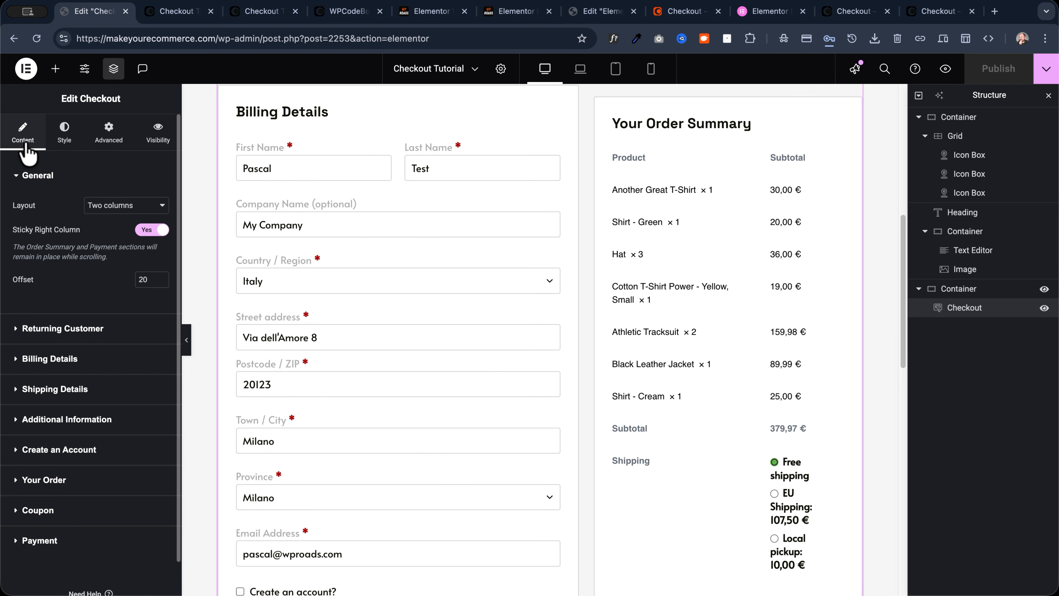
{"action": "left_click", "coordinate": [152, 231]}
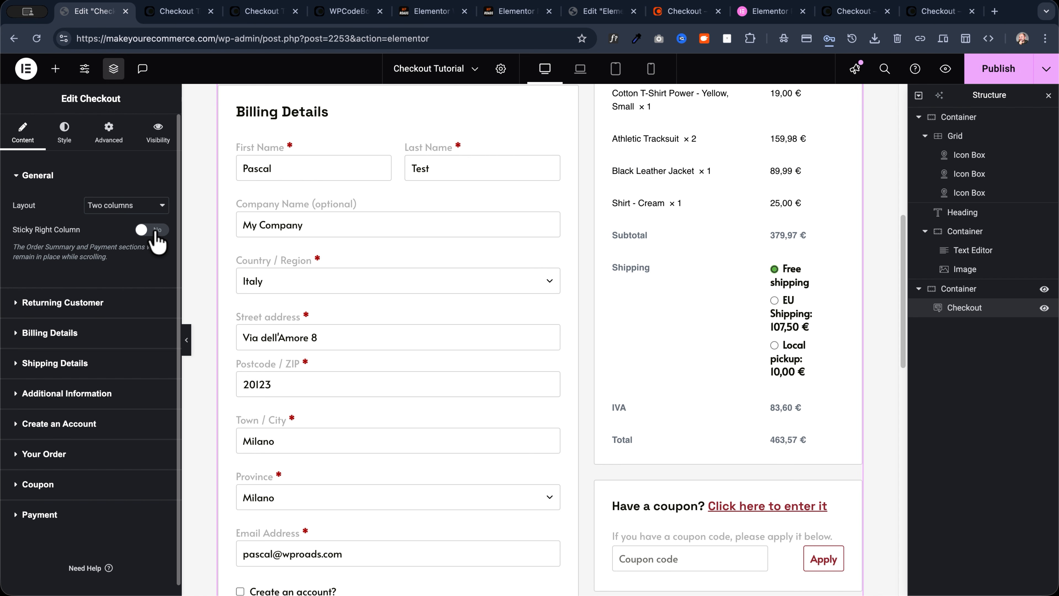
Set the Rows Gap of the Checkout widget's Order Summary to 10 px
{"action": "left_click", "coordinate": [64, 136]}
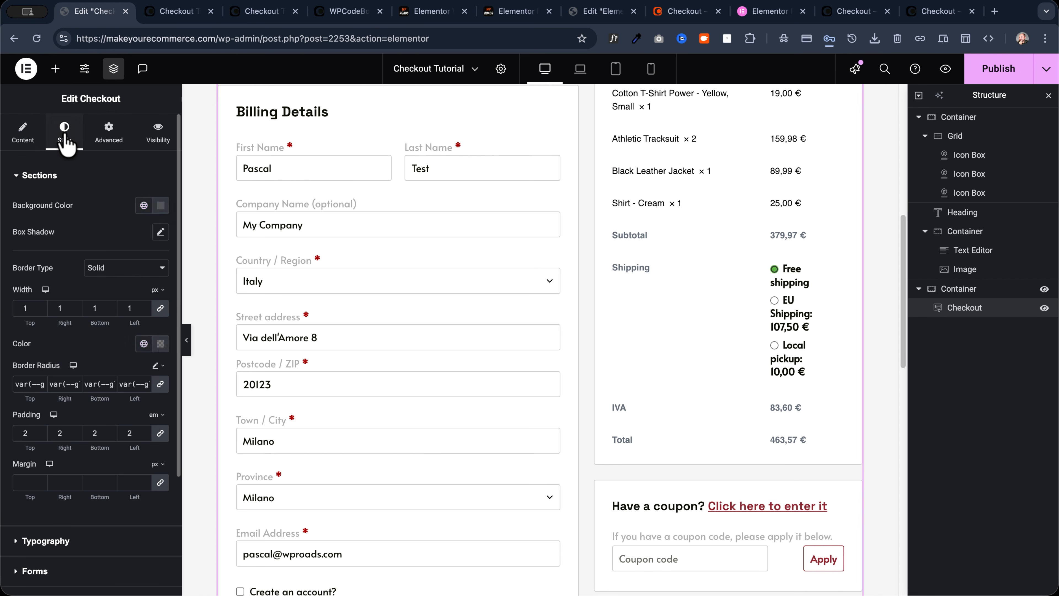
{"action": "scroll", "coordinate": [90, 515], "scroll_direction": "down", "scroll_amount": 4}
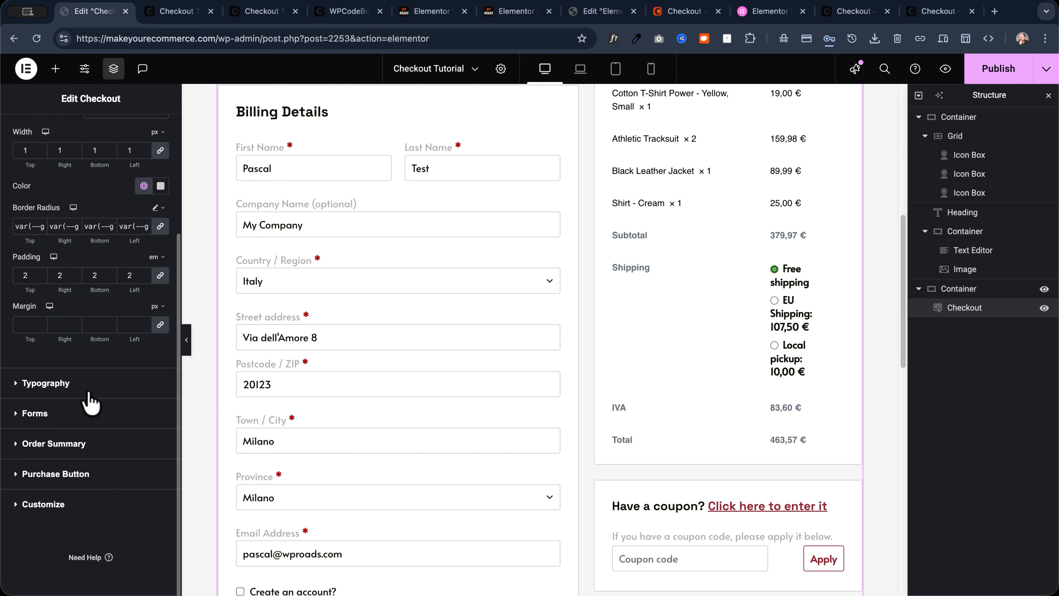
{"action": "left_click", "coordinate": [49, 445]}
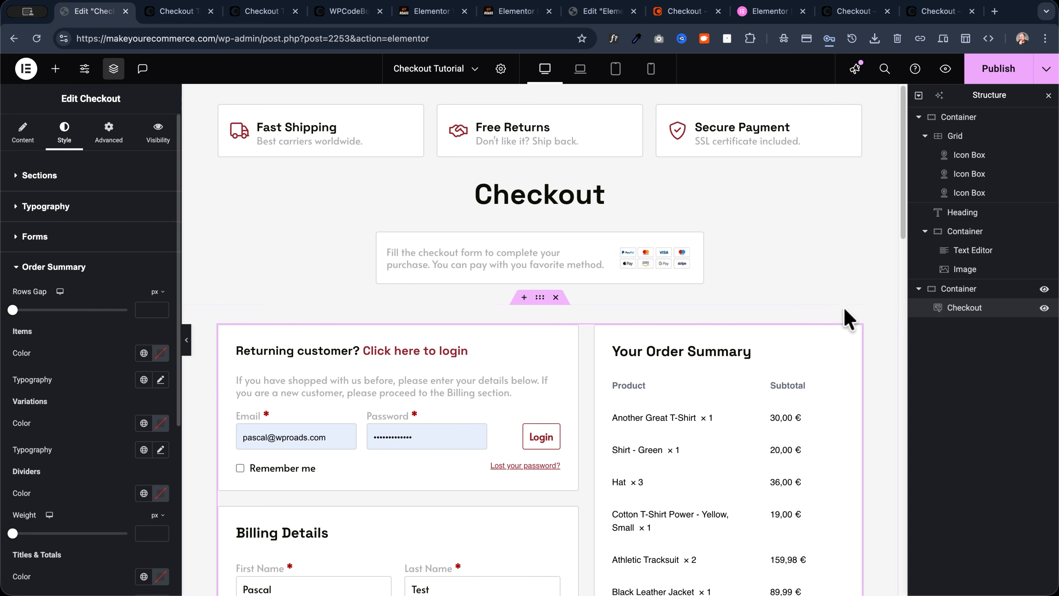
{"action": "scroll", "coordinate": [846, 314], "scroll_direction": "down", "scroll_amount": 3}
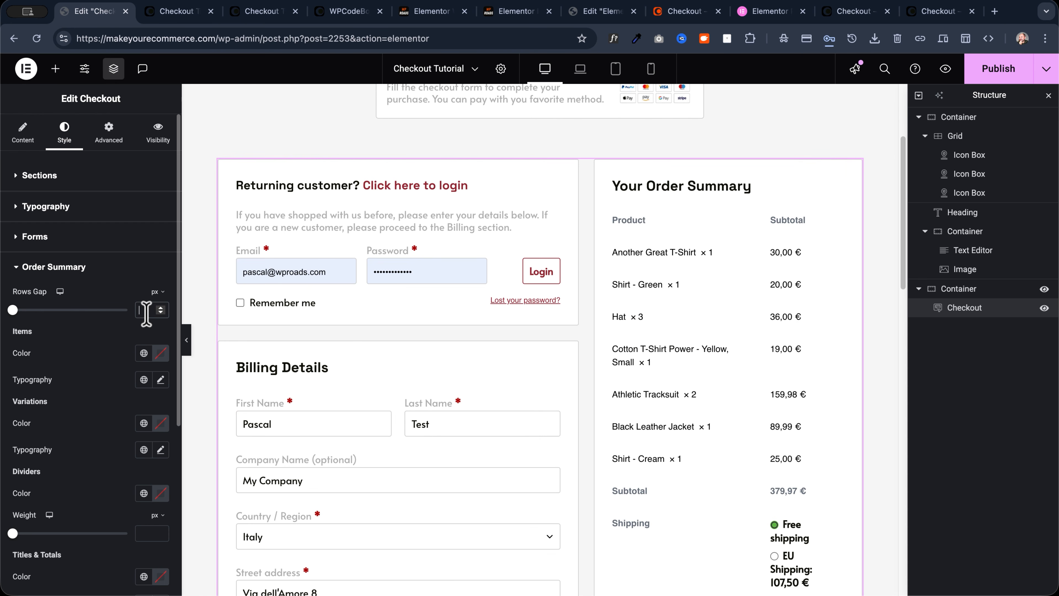
{"action": "type", "text": "5"}
{"action": "left_click_drag", "start_coordinate": [155, 312], "coordinate": [130, 308]}
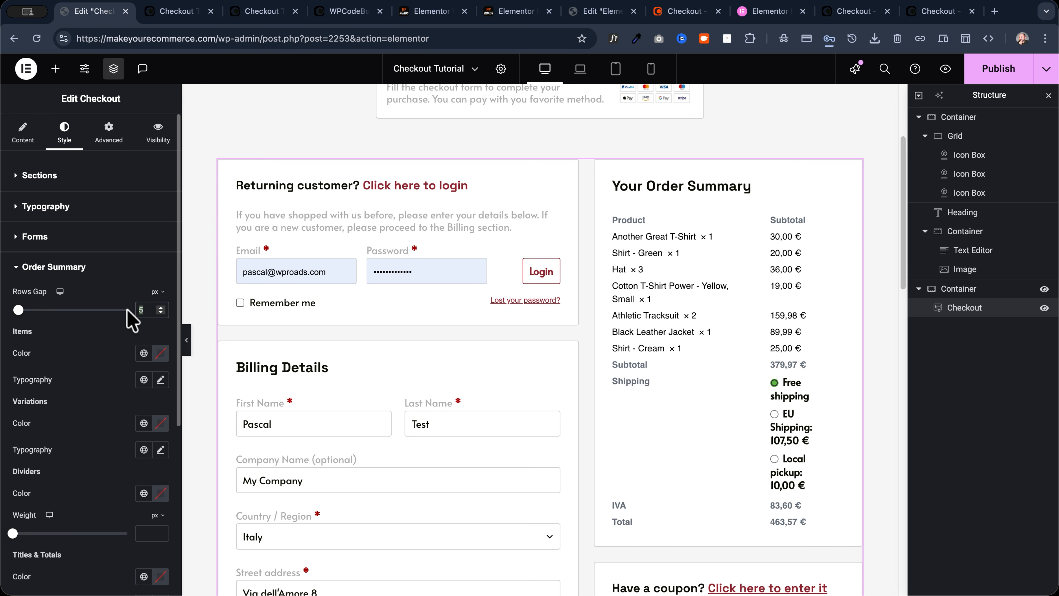
{"action": "type", "text": "10"}
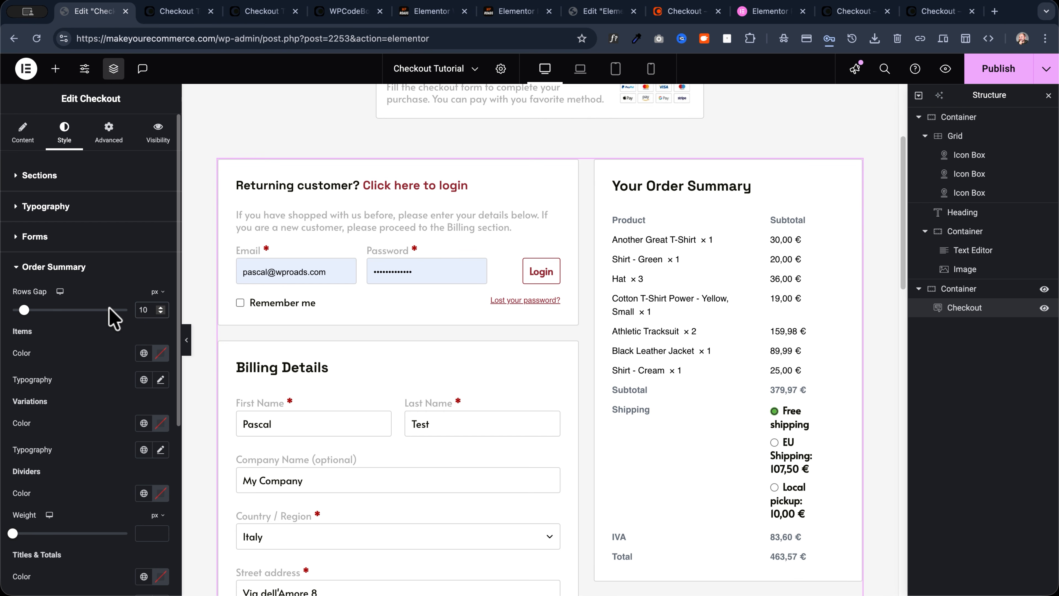
Try a soft gray global colour on the order summary's items
{"action": "left_click", "coordinate": [142, 354]}
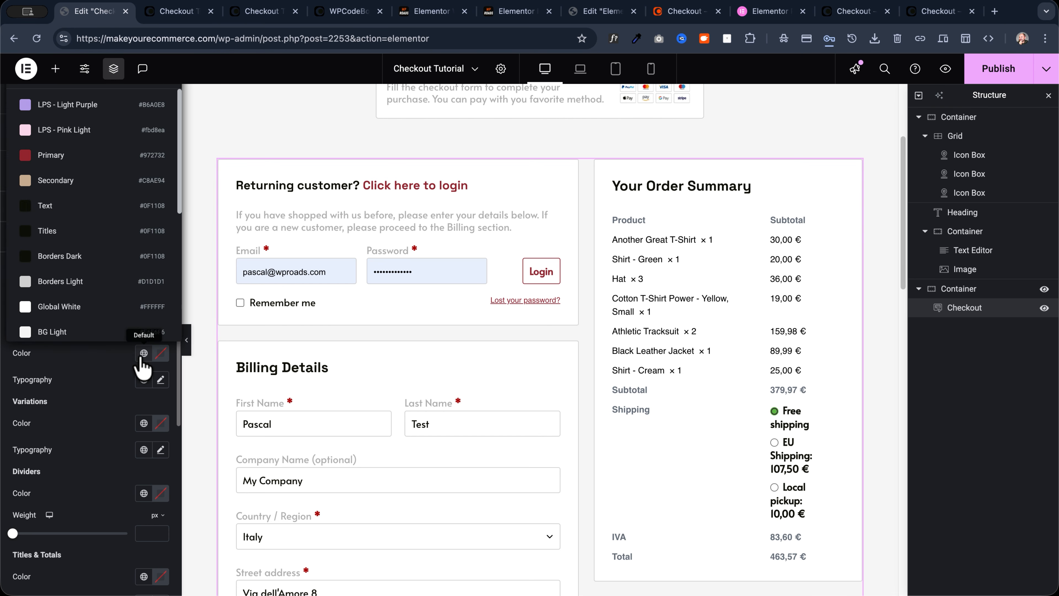
{"action": "scroll", "coordinate": [95, 306], "scroll_direction": "down", "scroll_amount": 5}
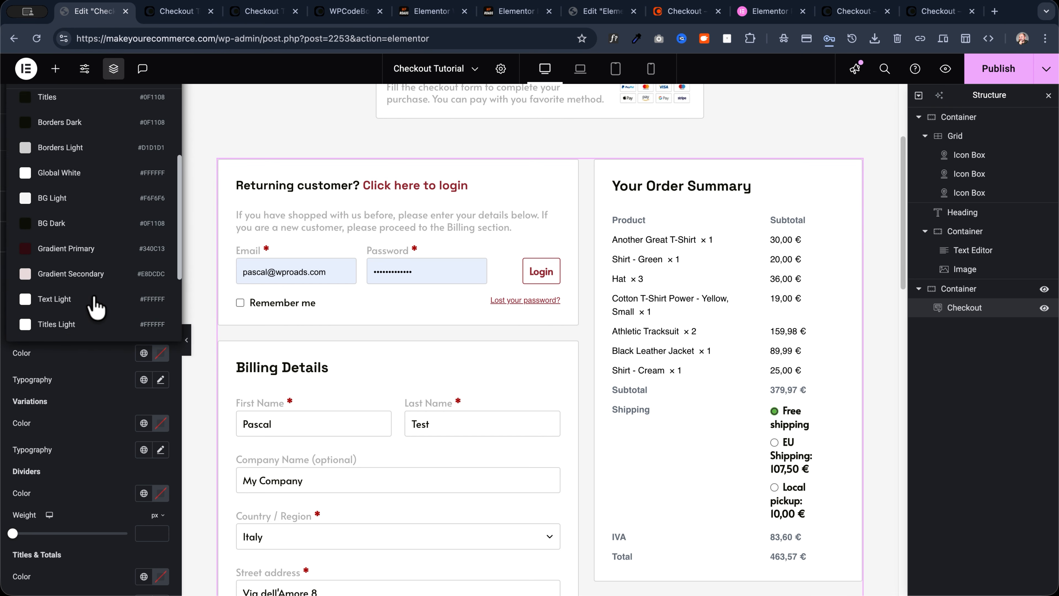
{"action": "left_click", "coordinate": [82, 253]}
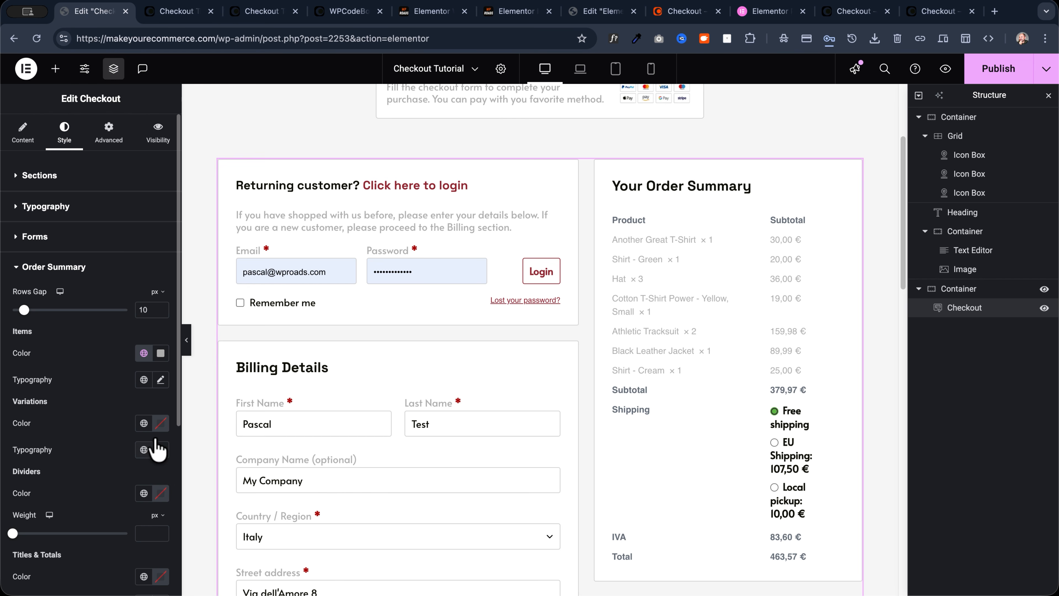
Set the order summary's Variations colour to global Text Soft Gray and its Items colour to global Text
{"action": "left_click", "coordinate": [143, 423]}
{"action": "scroll", "coordinate": [63, 350], "scroll_direction": "down", "scroll_amount": 3}
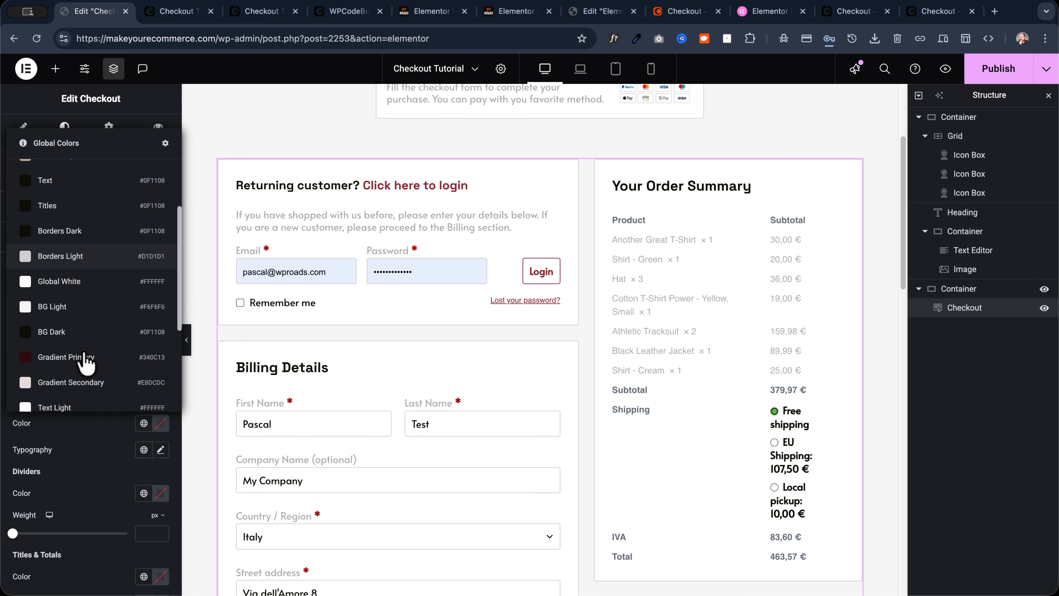
{"action": "scroll", "coordinate": [75, 359], "scroll_direction": "down", "scroll_amount": 2}
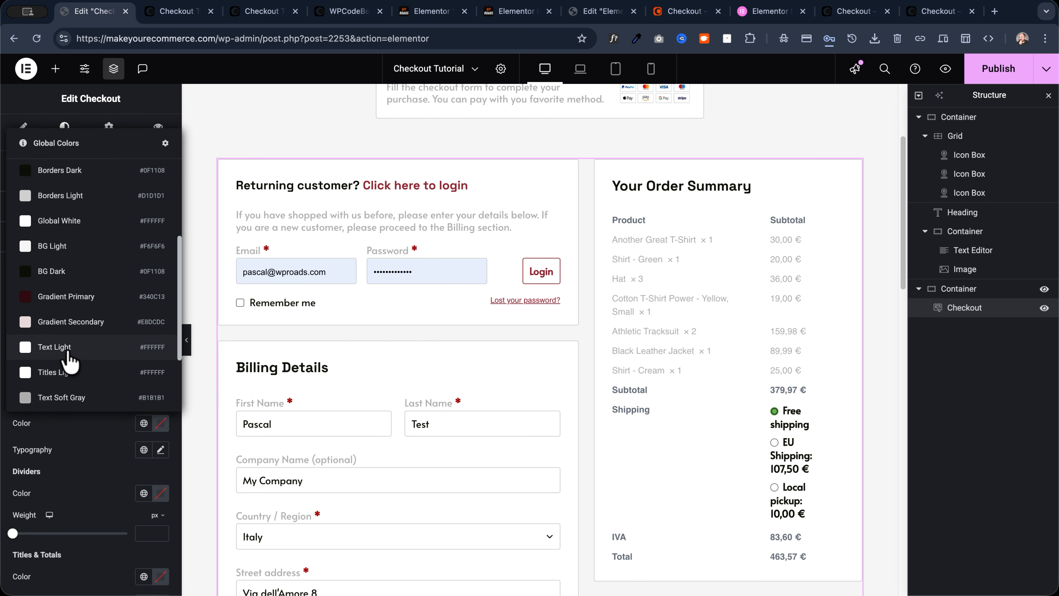
{"action": "left_click", "coordinate": [64, 402]}
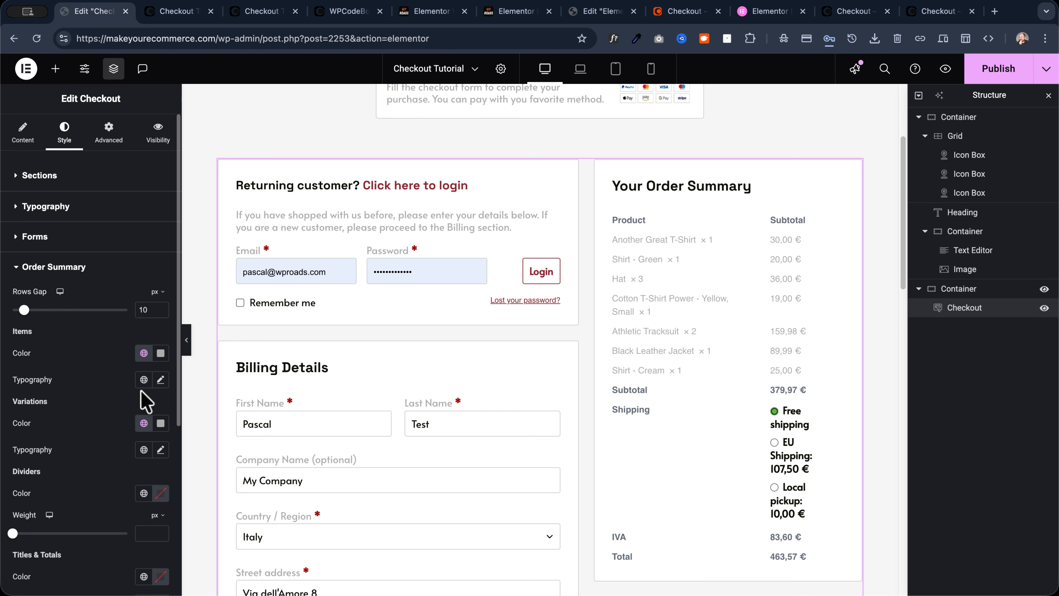
{"action": "left_click", "coordinate": [144, 353]}
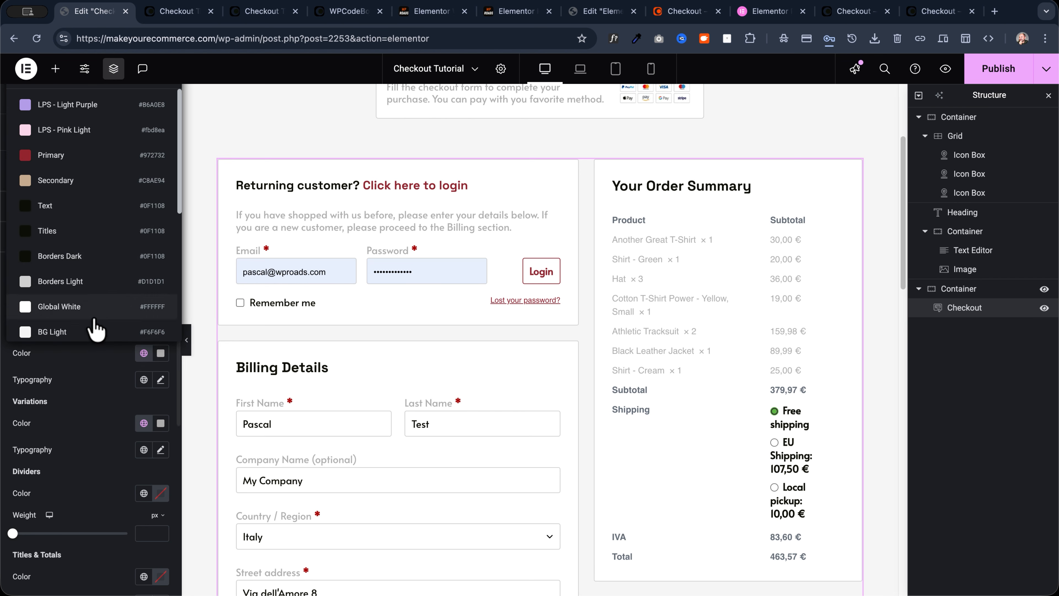
{"action": "left_click", "coordinate": [62, 209]}
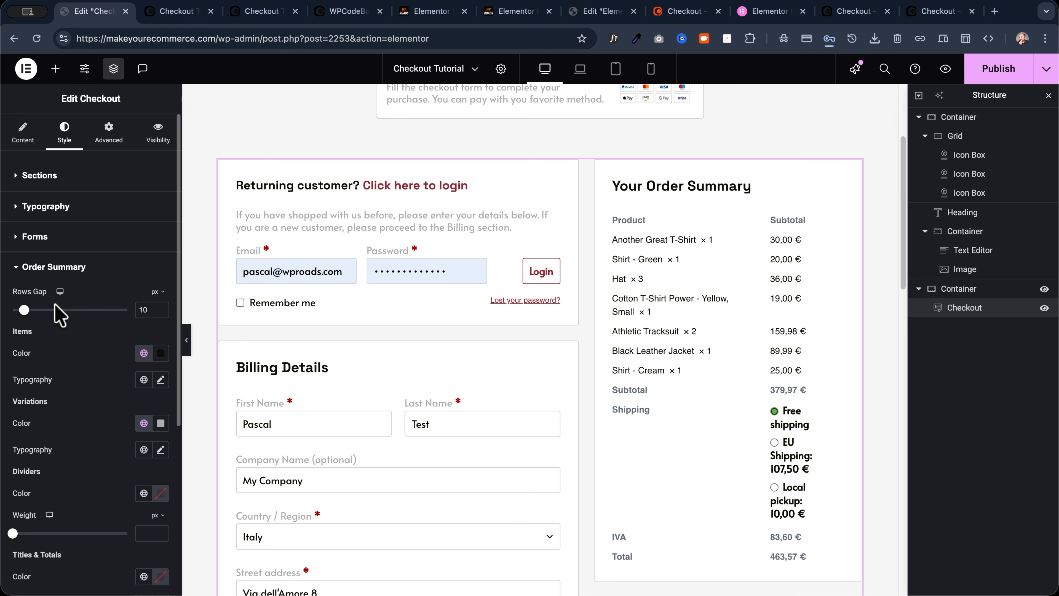
Apply global text fonts to the typography of the order summary's Items and Variations
{"action": "scroll", "coordinate": [125, 430], "scroll_direction": "down", "scroll_amount": 2}
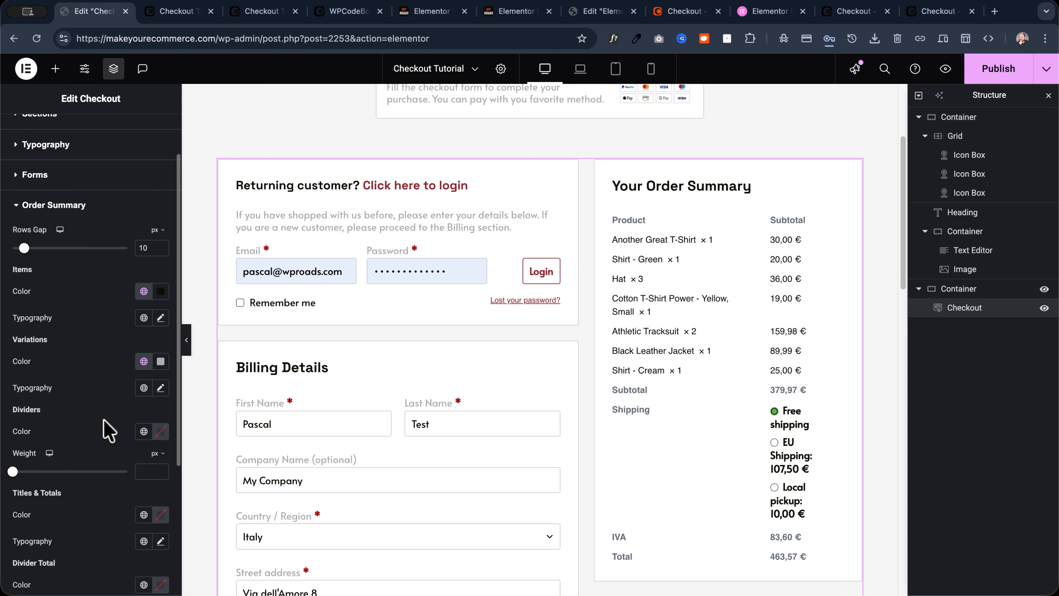
{"action": "left_click", "coordinate": [143, 315]}
{"action": "scroll", "coordinate": [42, 479], "scroll_direction": "down", "scroll_amount": 10}
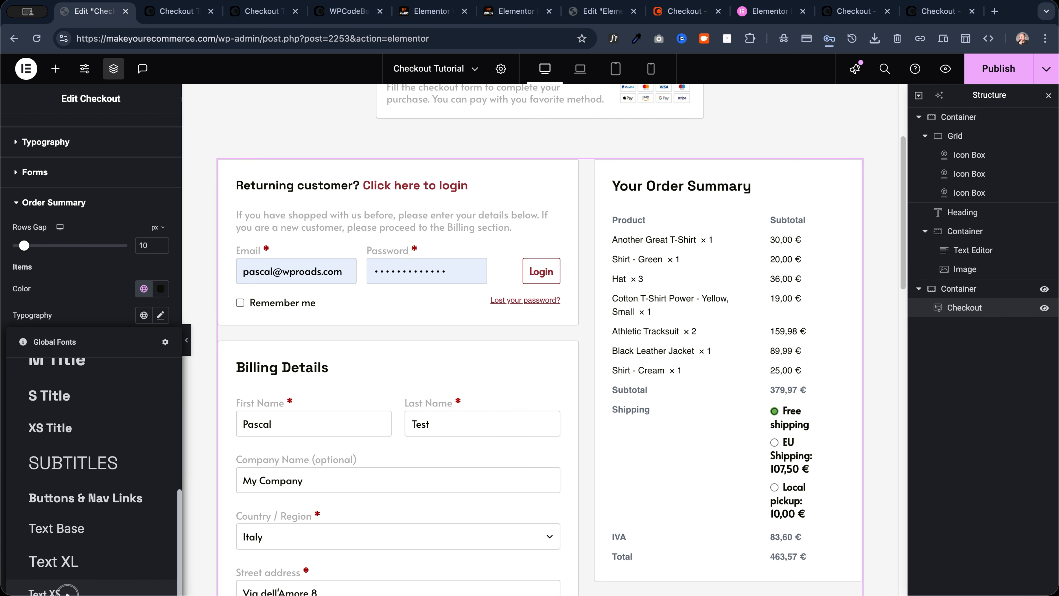
{"action": "left_click", "coordinate": [93, 395]}
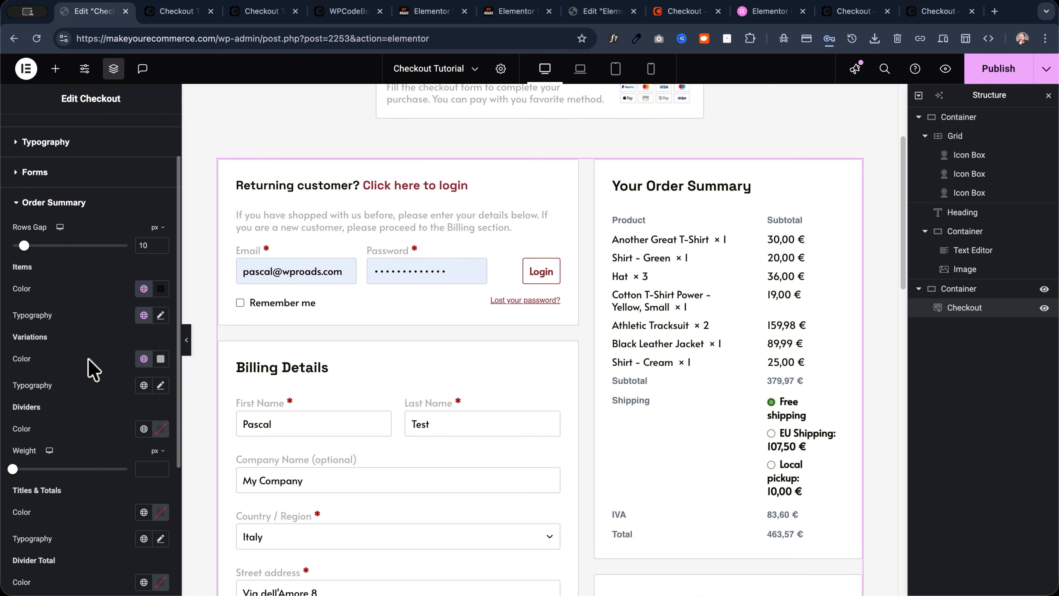
{"action": "scroll", "coordinate": [95, 370], "scroll_direction": "down", "scroll_amount": 4}
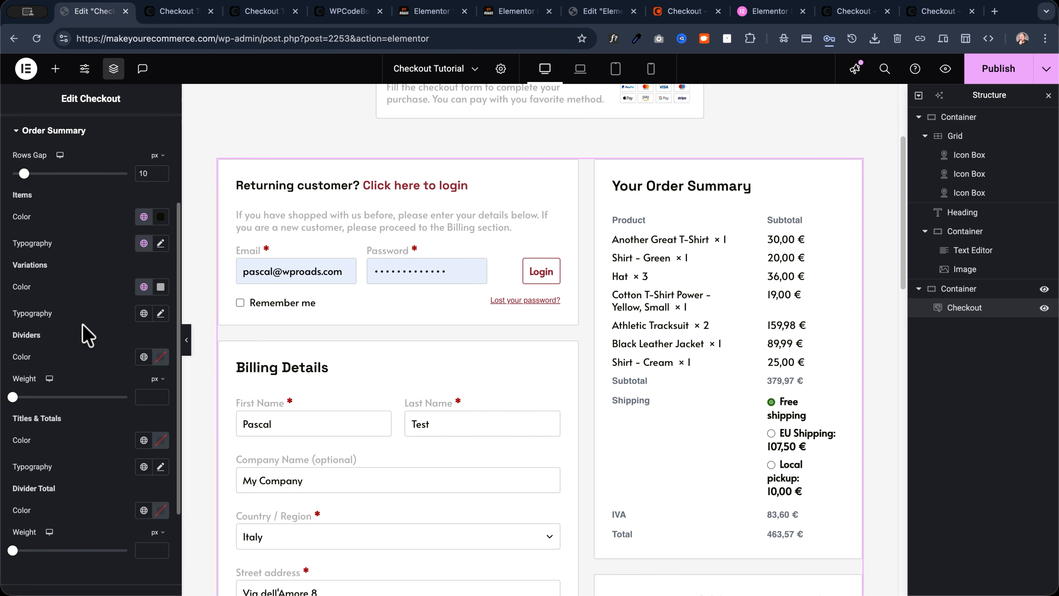
{"action": "left_click", "coordinate": [144, 258]}
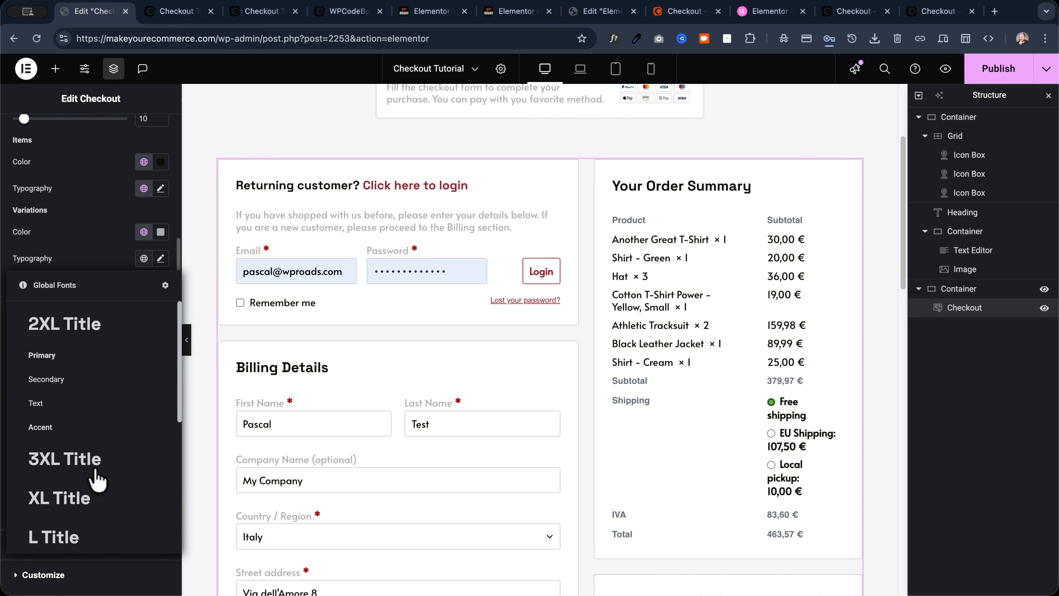
{"action": "scroll", "coordinate": [87, 501], "scroll_direction": "down", "scroll_amount": 10}
{"action": "left_click", "coordinate": [73, 512]}
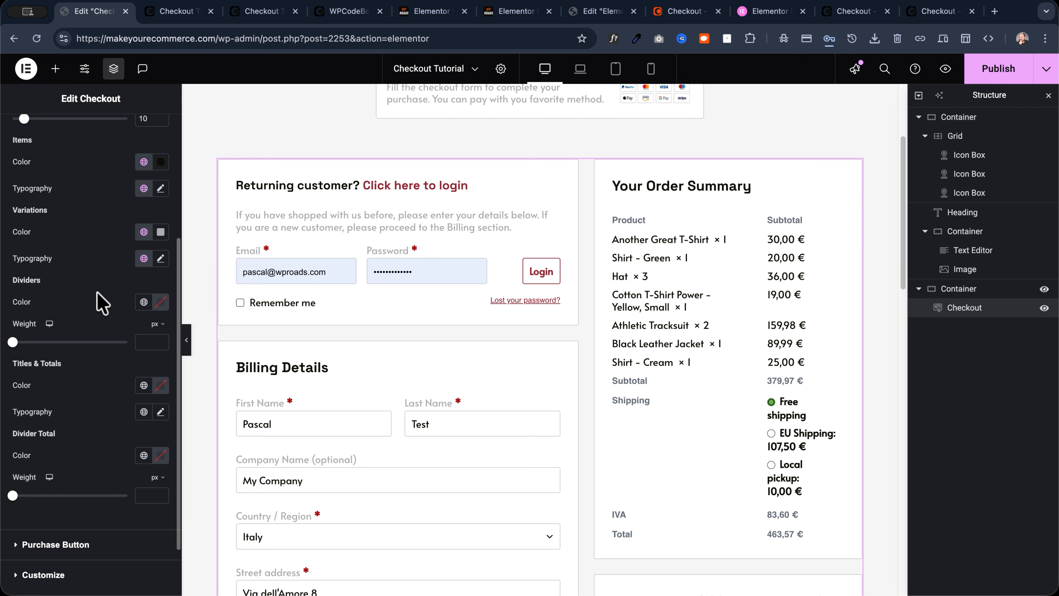
Give the order summary's dividers a weight of 1 px and the global Borders Light colour
{"action": "scroll", "coordinate": [102, 304], "scroll_direction": "down", "scroll_amount": 1}
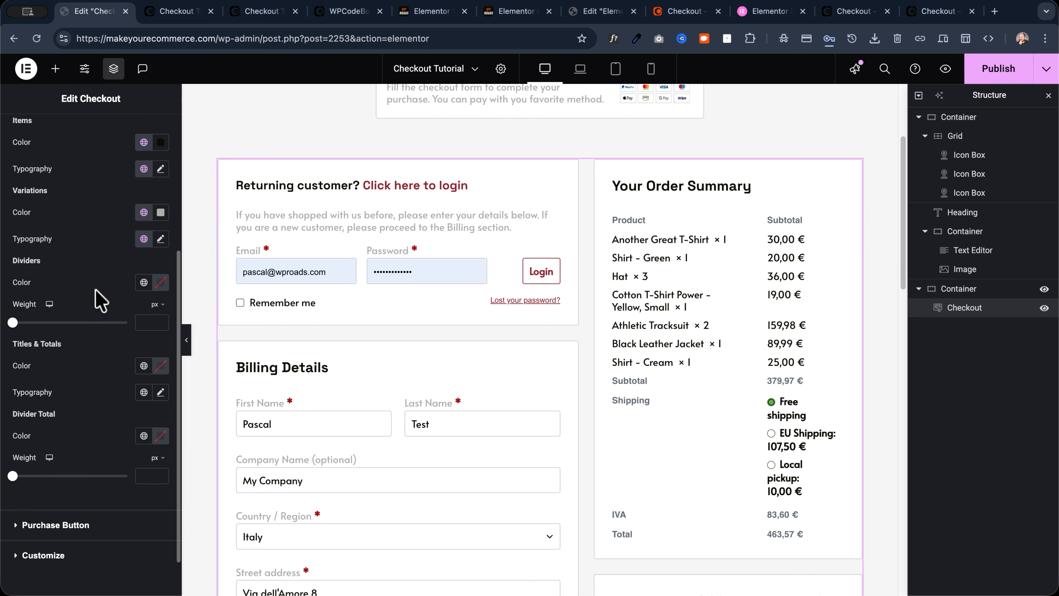
{"action": "left_click", "coordinate": [146, 323]}
{"action": "type", "text": "1"}
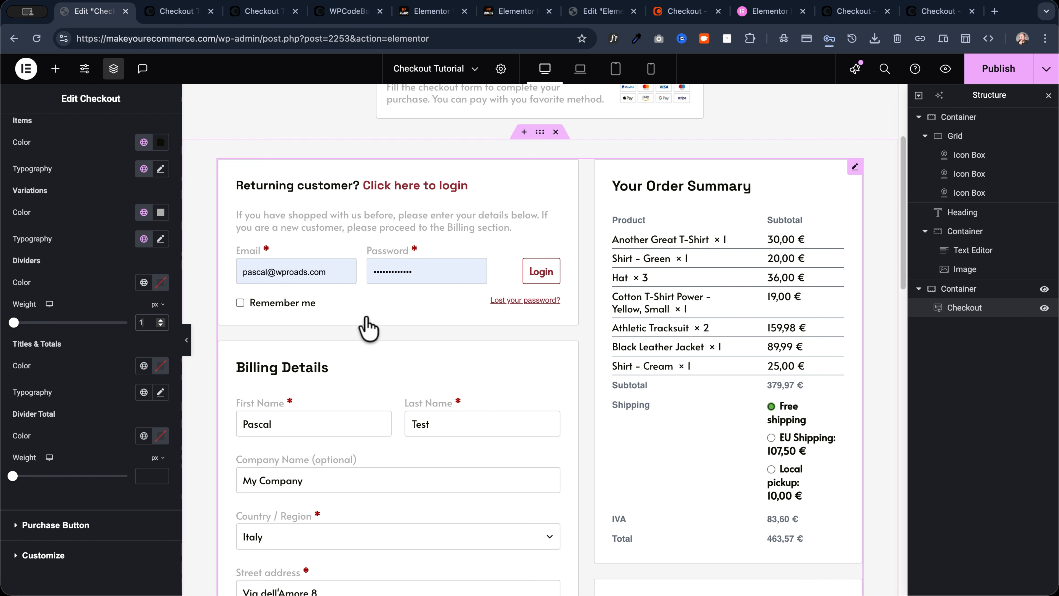
{"action": "left_click", "coordinate": [143, 282]}
{"action": "scroll", "coordinate": [73, 478], "scroll_direction": "down", "scroll_amount": 5}
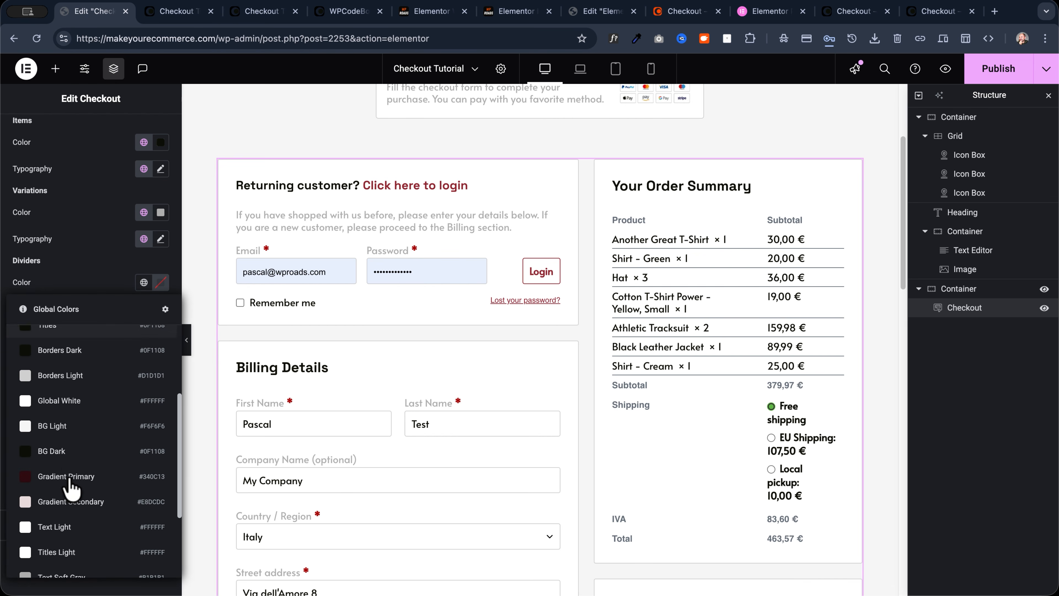
{"action": "left_click", "coordinate": [66, 371]}
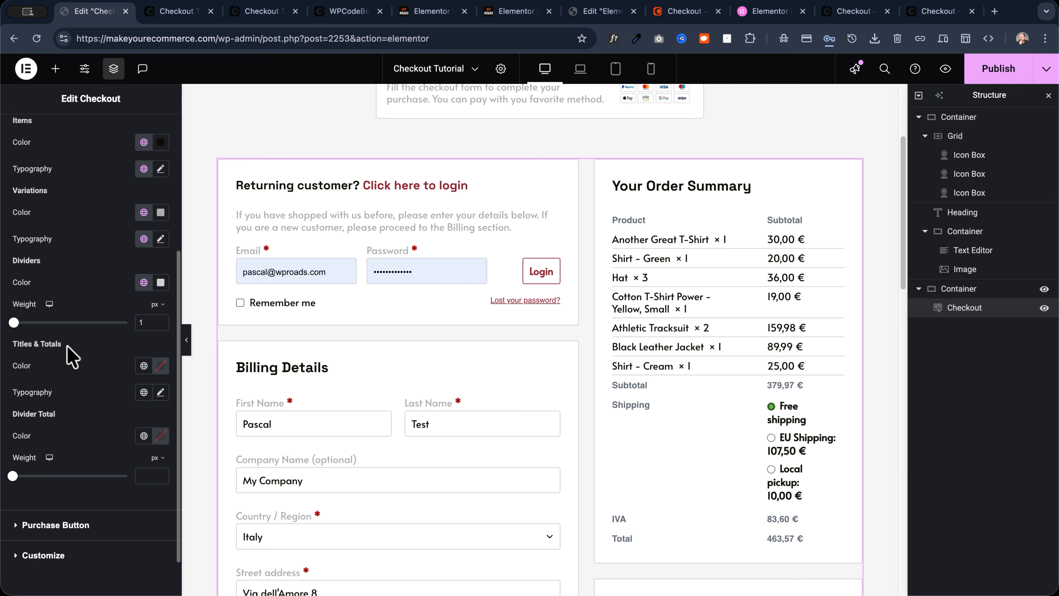
Set the order summary's Titles & Totals colour to global Text and its typography to the global Text XS font
{"action": "left_click", "coordinate": [144, 366]}
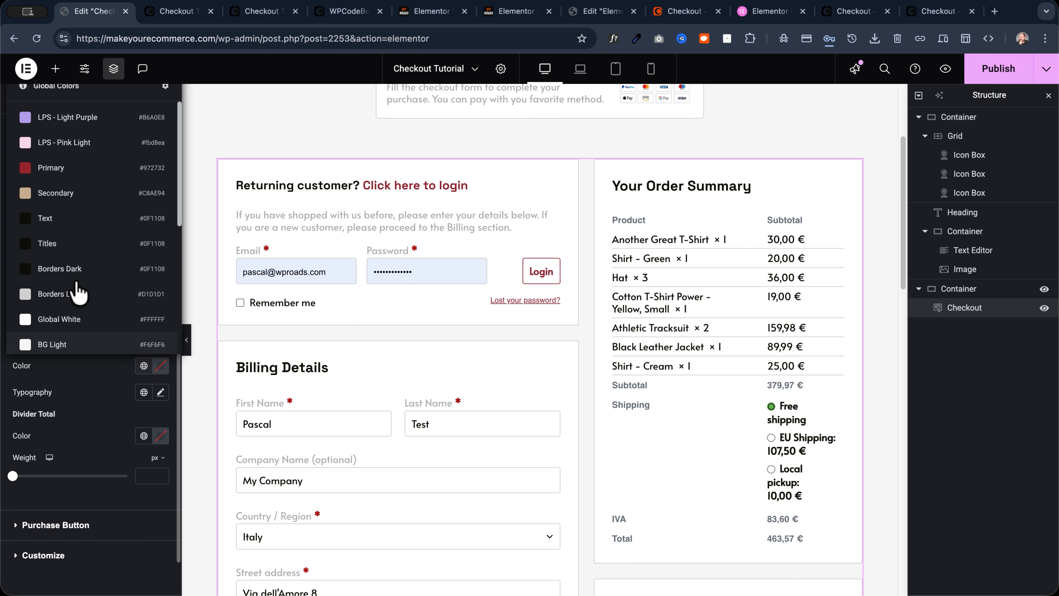
{"action": "left_click", "coordinate": [57, 220]}
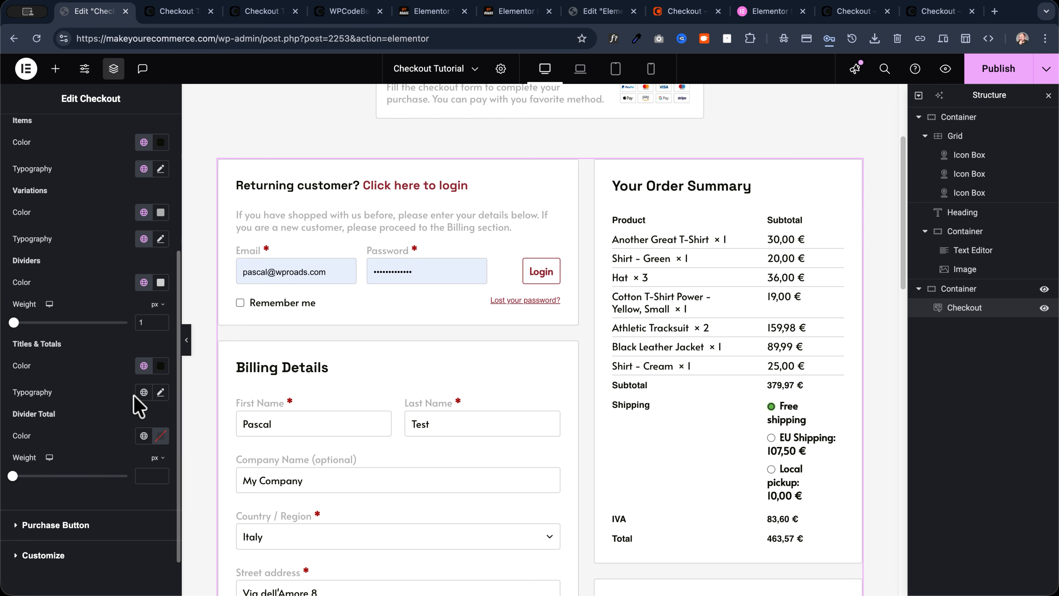
{"action": "left_click", "coordinate": [143, 392]}
{"action": "scroll", "coordinate": [78, 347], "scroll_direction": "down", "scroll_amount": 5}
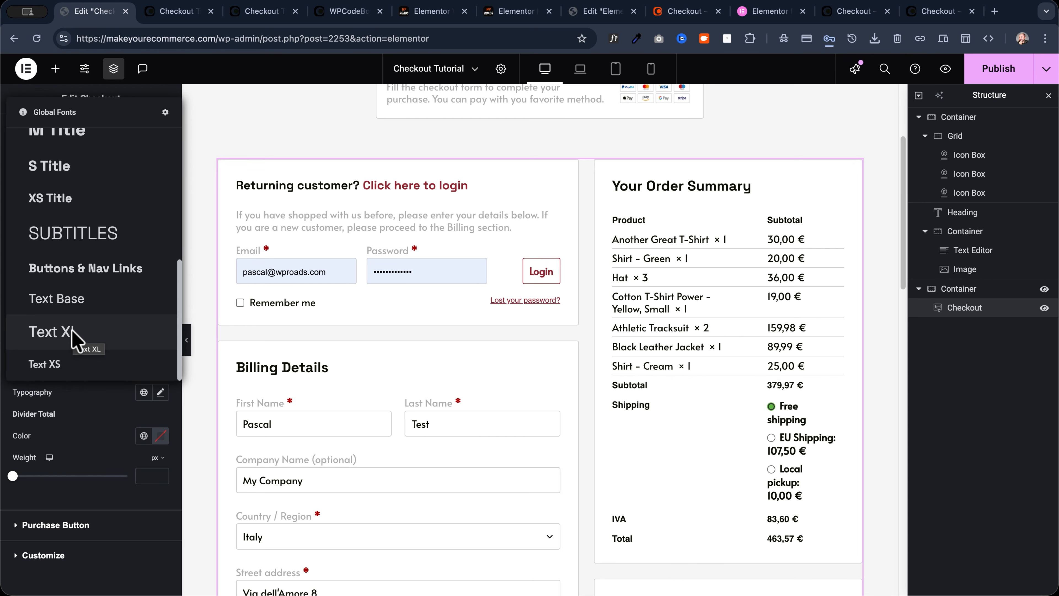
{"action": "left_click", "coordinate": [50, 363]}
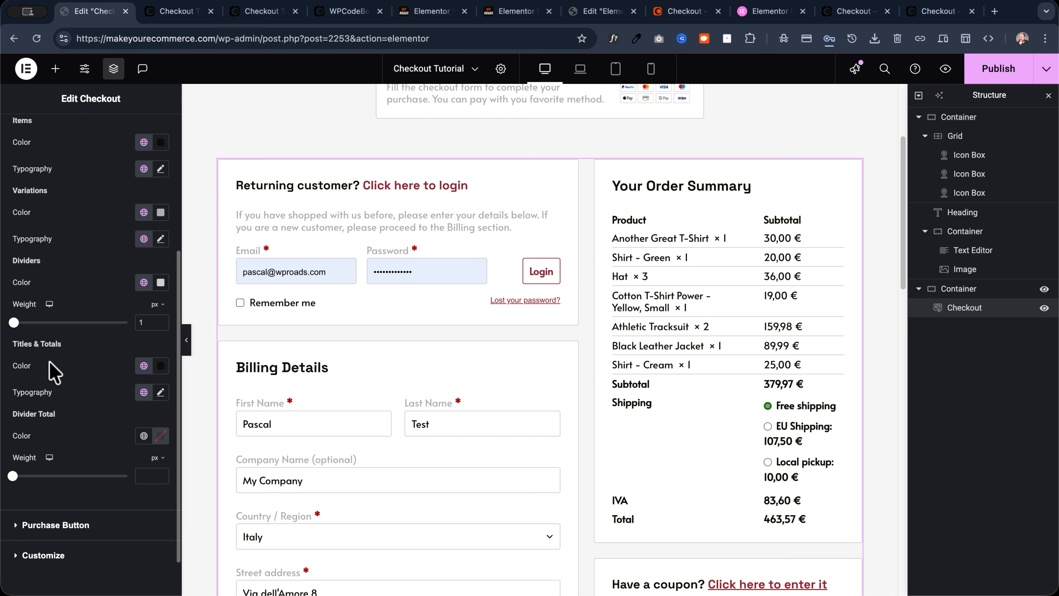
Give the order summary's Divider Total the global Borders Light colour, trying a 2 px weight before settling on 1 px
{"action": "scroll", "coordinate": [66, 408], "scroll_direction": "down", "scroll_amount": 1}
{"action": "scroll", "coordinate": [93, 380], "scroll_direction": "down", "scroll_amount": 1}
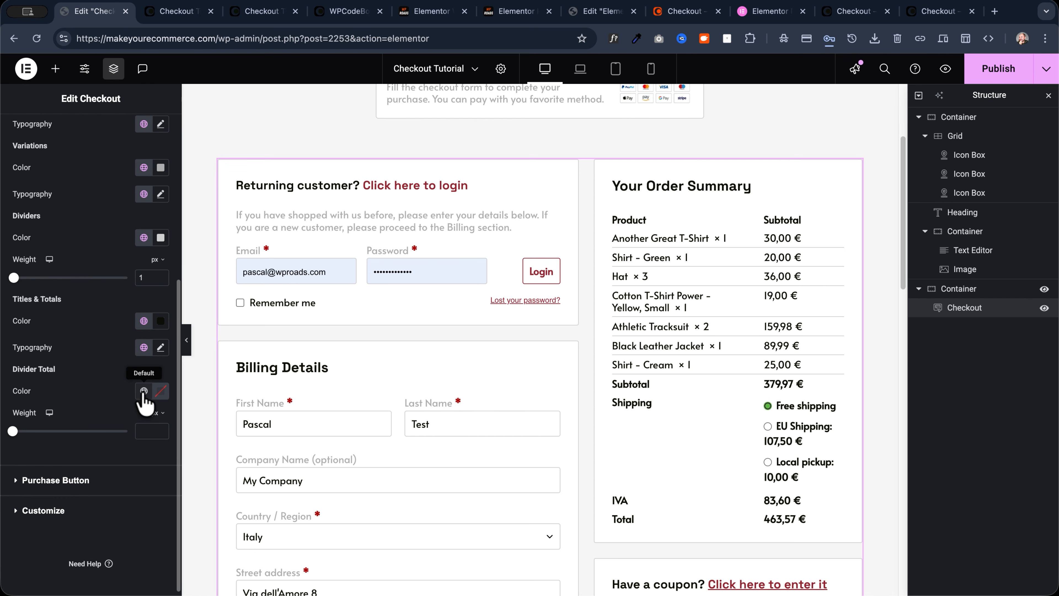
{"action": "left_click", "coordinate": [144, 431]}
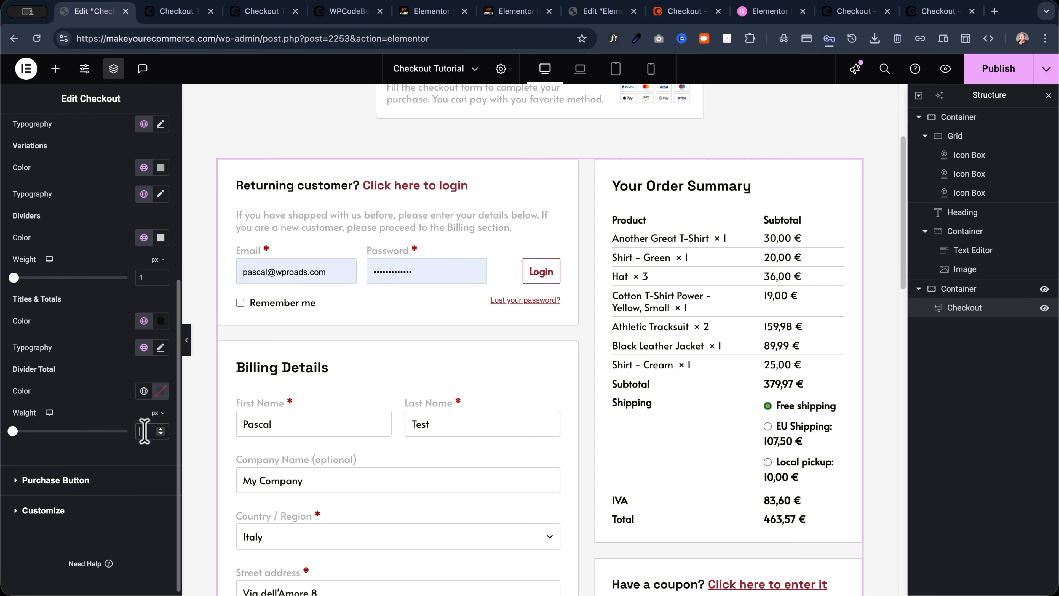
{"action": "type", "text": "2"}
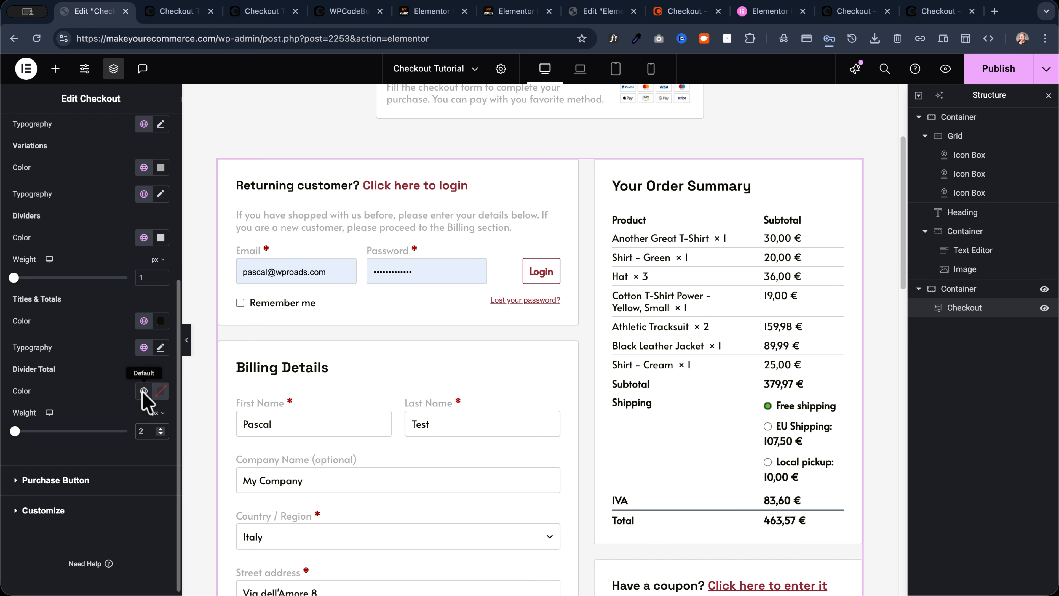
{"action": "left_click", "coordinate": [144, 391]}
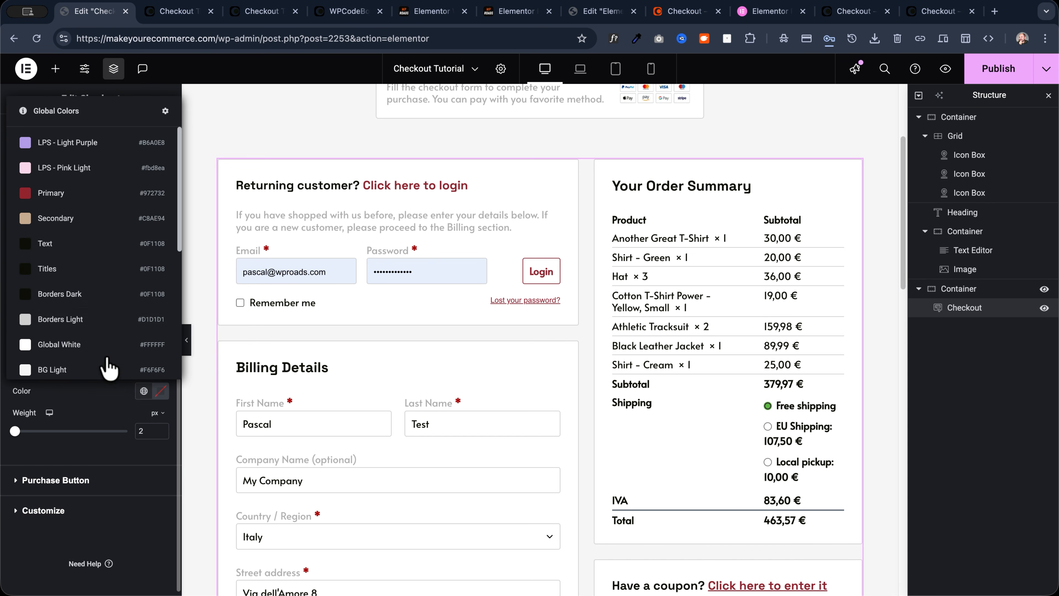
{"action": "left_click", "coordinate": [75, 325]}
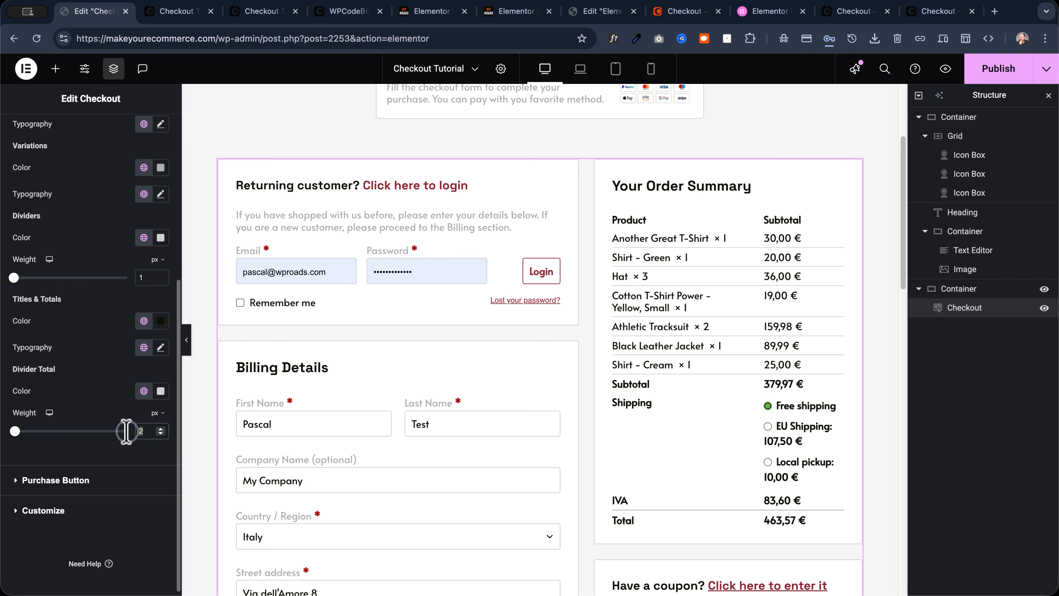
Publish the changes and review the order summary on the checkout preview page with the developer tools closed
{"action": "left_click", "coordinate": [999, 79]}
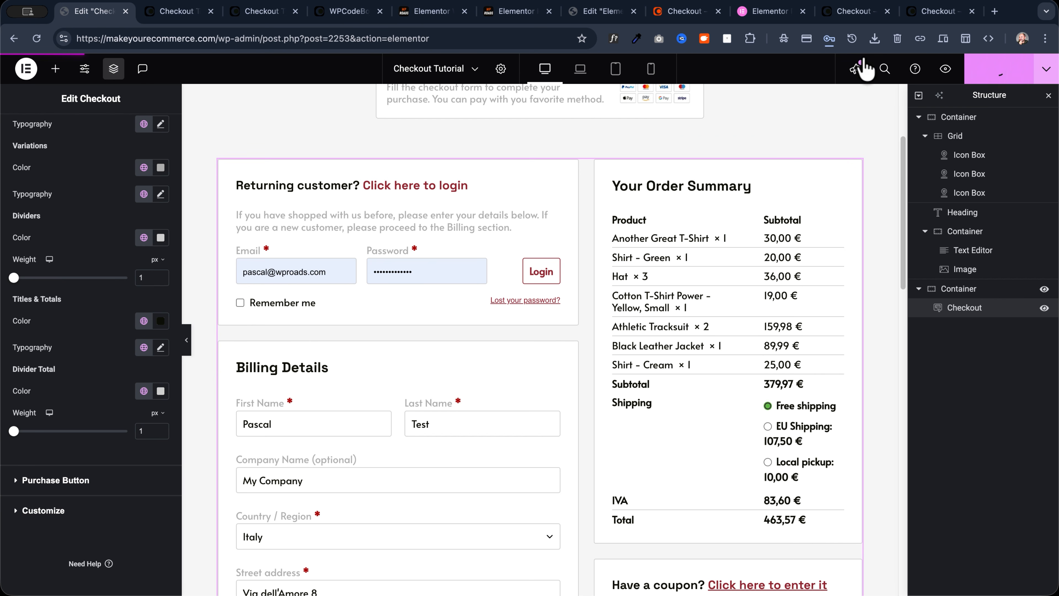
{"action": "left_click", "coordinate": [171, 14]}
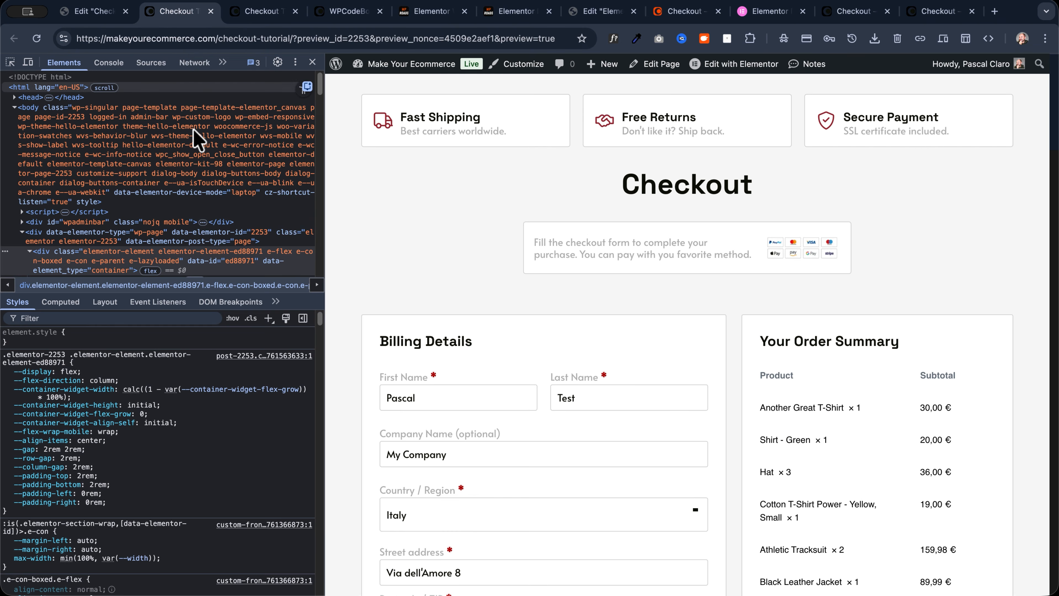
{"action": "left_click", "coordinate": [312, 62]}
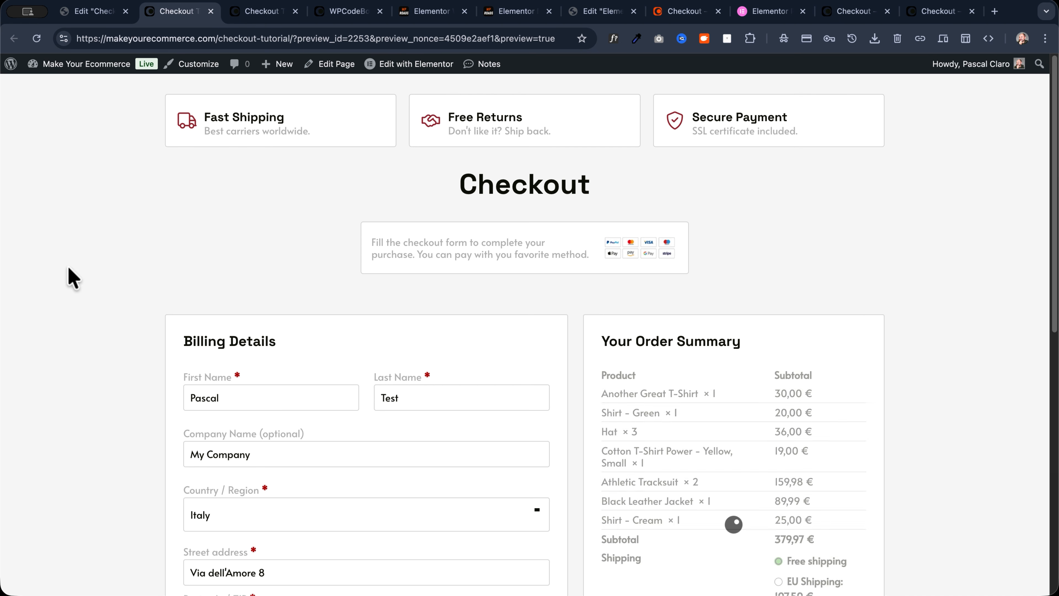
{"action": "scroll", "coordinate": [922, 260], "scroll_direction": "down", "scroll_amount": 5}
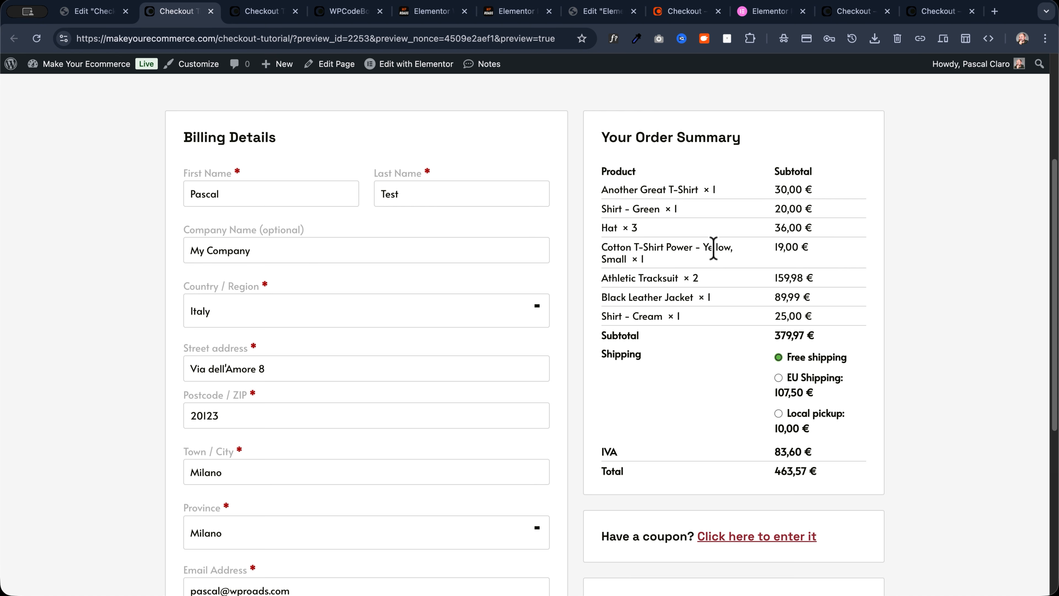
{"action": "scroll", "coordinate": [643, 208], "scroll_direction": "up", "scroll_amount": 4}
{"action": "scroll", "coordinate": [643, 208], "scroll_direction": "down", "scroll_amount": 5}
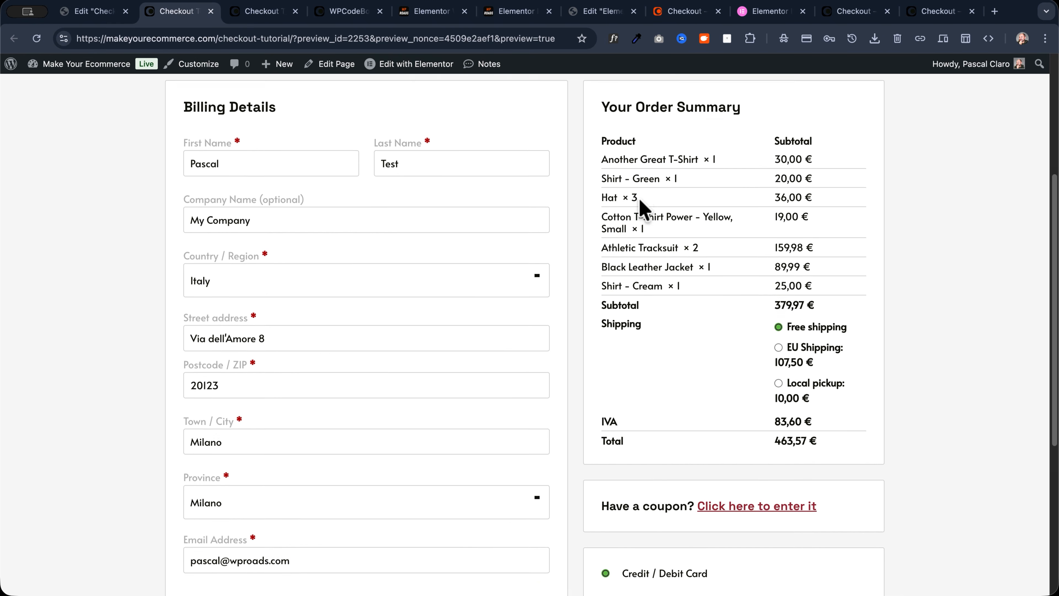
Return to the checkout editor and set the order summary's Rows Gap to 15 px
{"action": "left_click", "coordinate": [96, 12]}
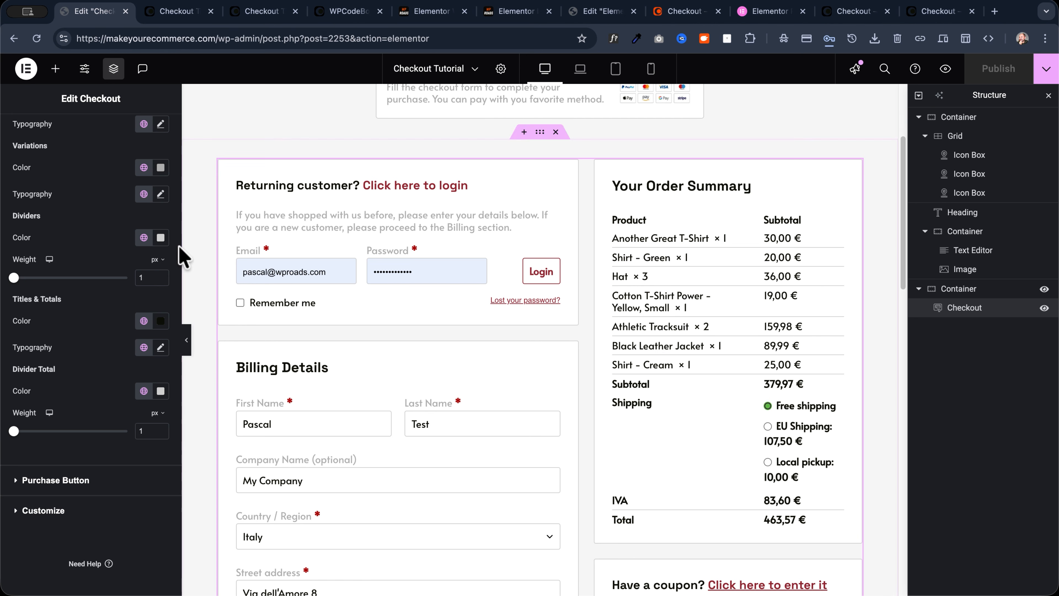
{"action": "scroll", "coordinate": [76, 237], "scroll_direction": "up", "scroll_amount": 5}
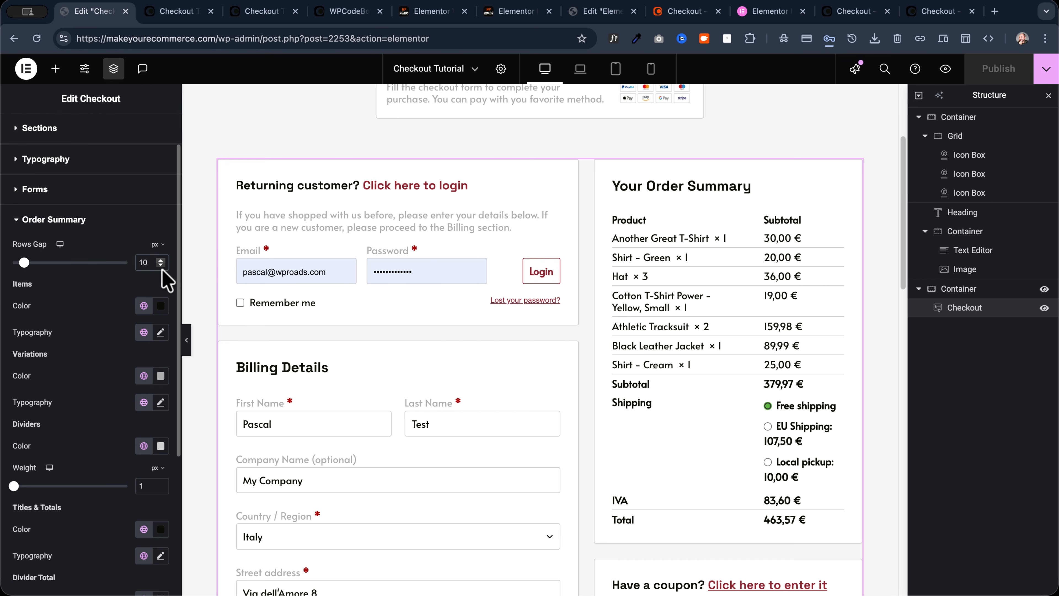
{"action": "key", "text": "Up"}
{"action": "key", "text": "Up"}
{"action": "key", "text": "Up"}
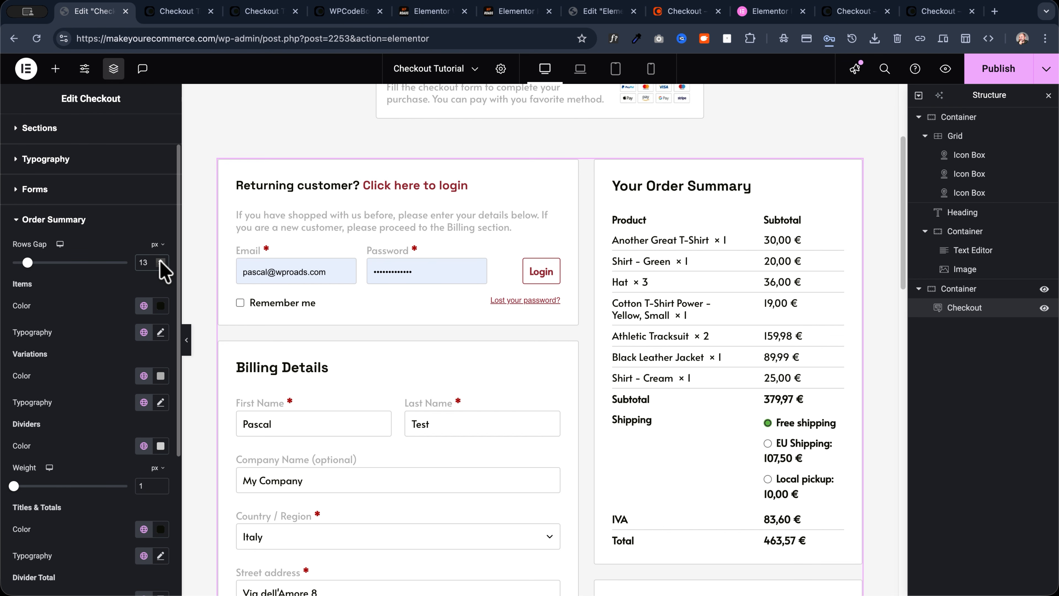
{"action": "left_click", "coordinate": [161, 259]}
{"action": "left_click", "coordinate": [161, 259]}
Publish the new row spacing and inspect the order summary and billing form on the checkout preview page
{"action": "left_click", "coordinate": [998, 68]}
{"action": "left_click", "coordinate": [180, 11]}
{"action": "scroll", "coordinate": [9, 249], "scroll_direction": "down", "scroll_amount": 4}
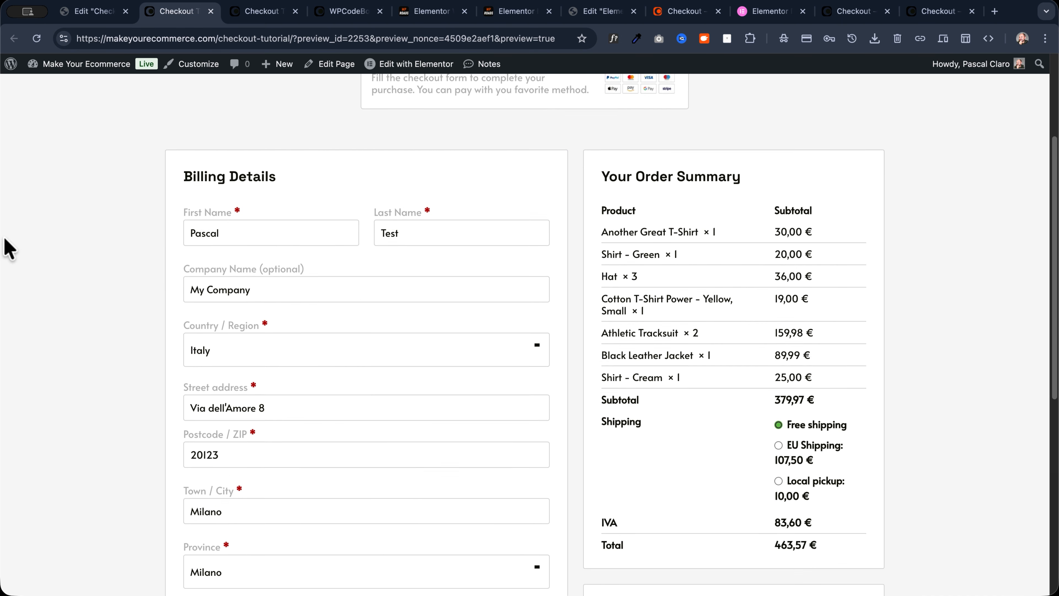
{"action": "scroll", "coordinate": [9, 249], "scroll_direction": "down", "scroll_amount": 4}
{"action": "scroll", "coordinate": [9, 249], "scroll_direction": "up", "scroll_amount": 4}
{"action": "scroll", "coordinate": [9, 249], "scroll_direction": "down", "scroll_amount": 4}
{"action": "scroll", "coordinate": [9, 249], "scroll_direction": "down", "scroll_amount": 3}
{"action": "scroll", "coordinate": [9, 248], "scroll_direction": "up", "scroll_amount": 6}
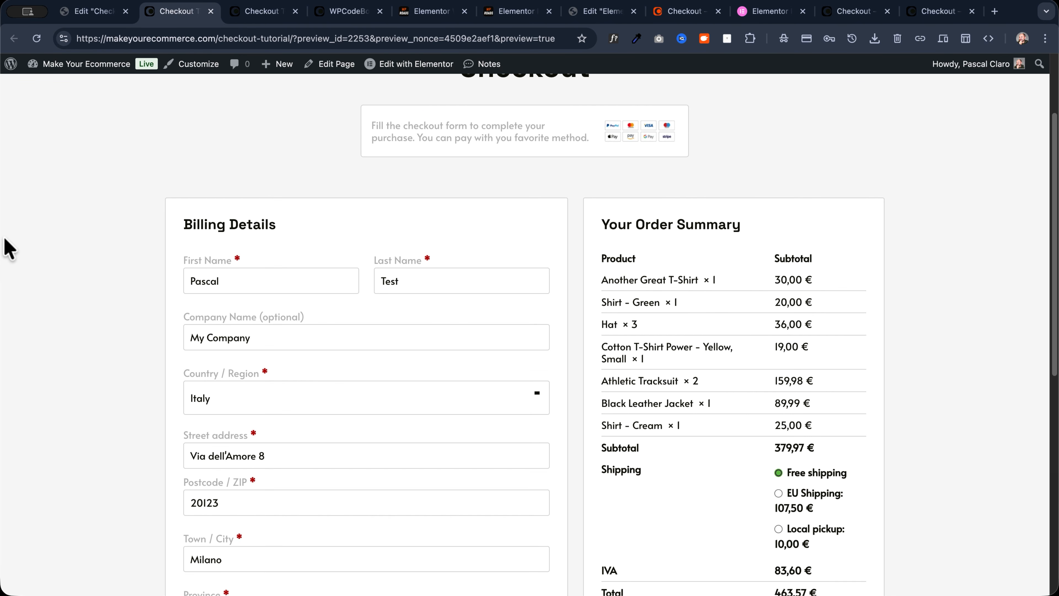
Back in the checkout editor, apply the global Buttons & Nav Links font to the Purchase Button's typography
{"action": "left_click", "coordinate": [83, 13]}
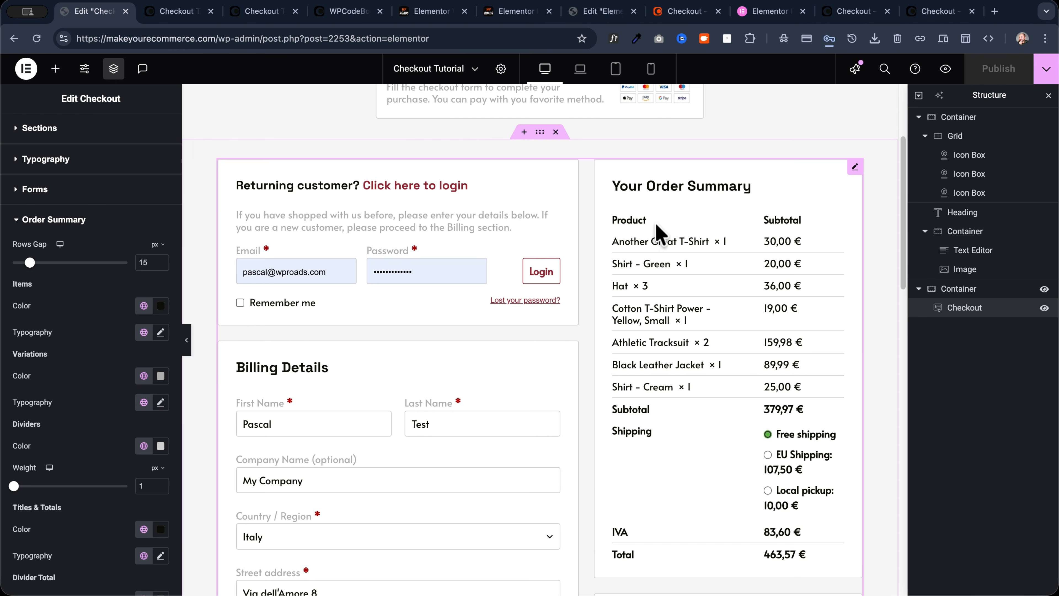
{"action": "scroll", "coordinate": [657, 232], "scroll_direction": "down", "scroll_amount": 3}
{"action": "scroll", "coordinate": [66, 350], "scroll_direction": "up", "scroll_amount": 1}
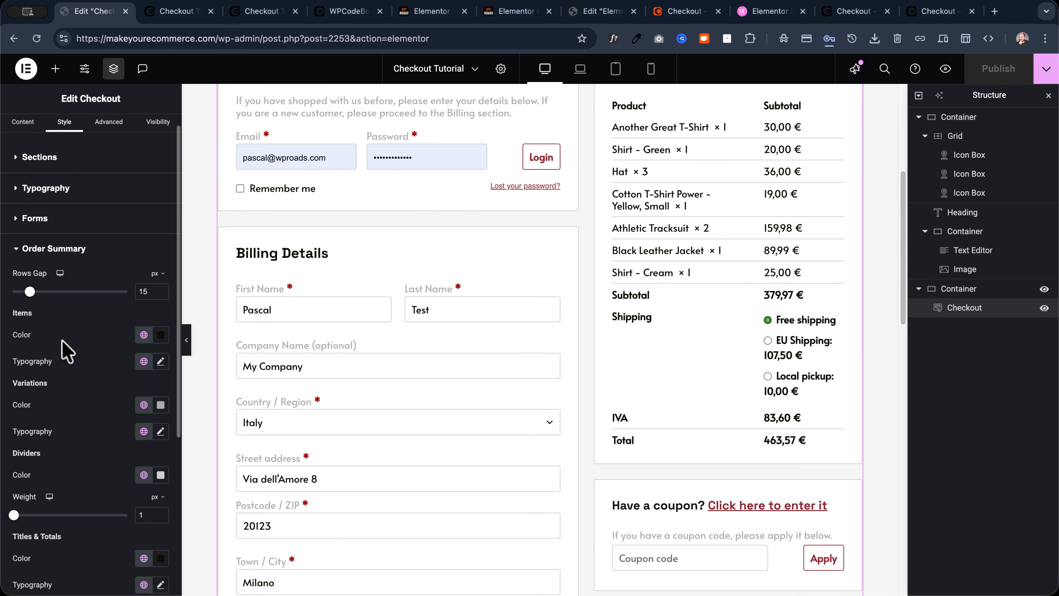
{"action": "scroll", "coordinate": [67, 351], "scroll_direction": "down", "scroll_amount": 6}
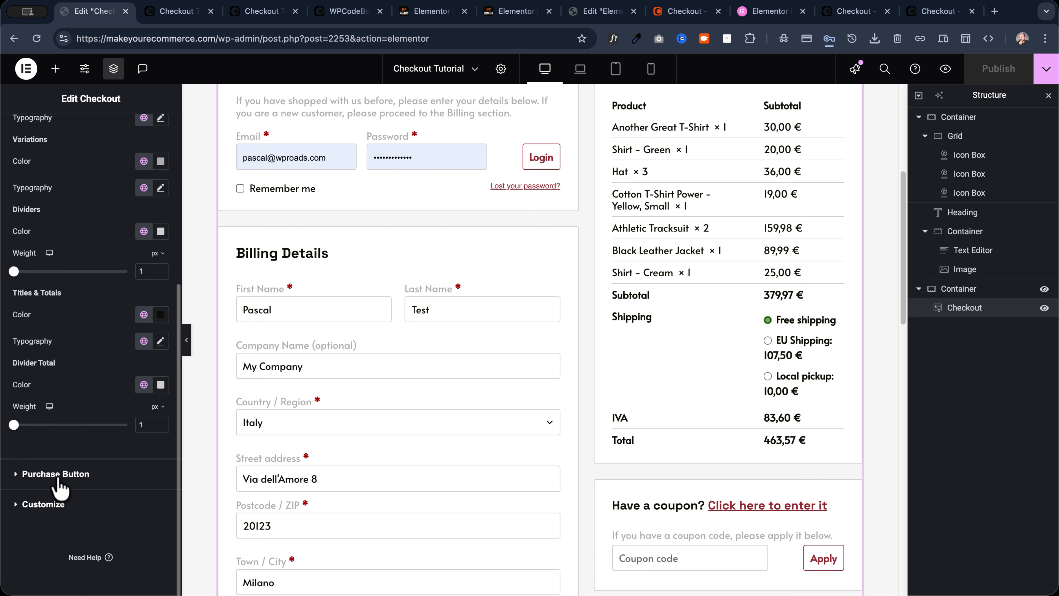
{"action": "left_click", "coordinate": [56, 473]}
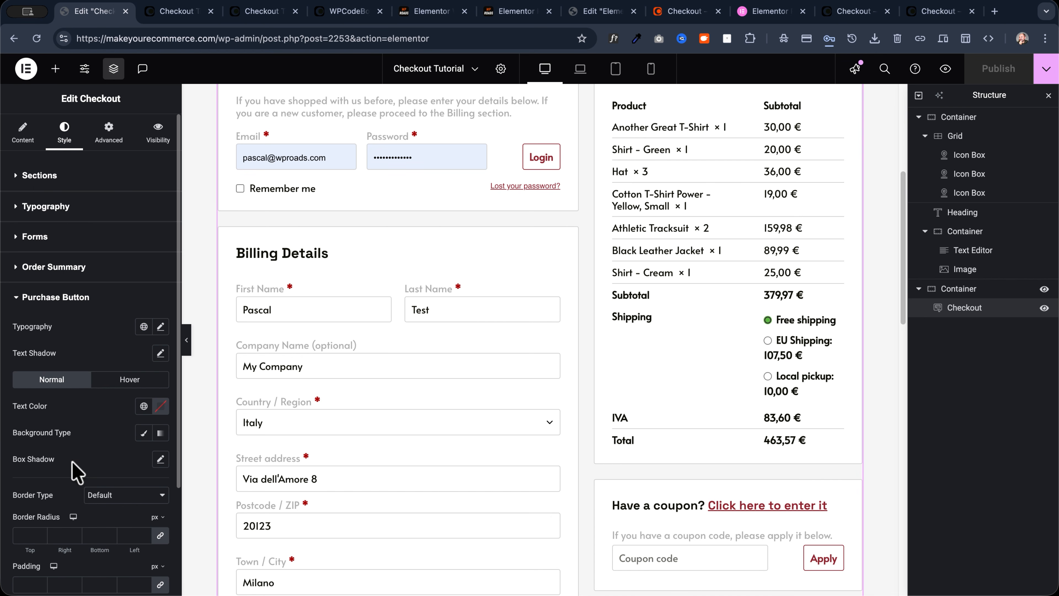
{"action": "scroll", "coordinate": [607, 390], "scroll_direction": "down", "scroll_amount": 10}
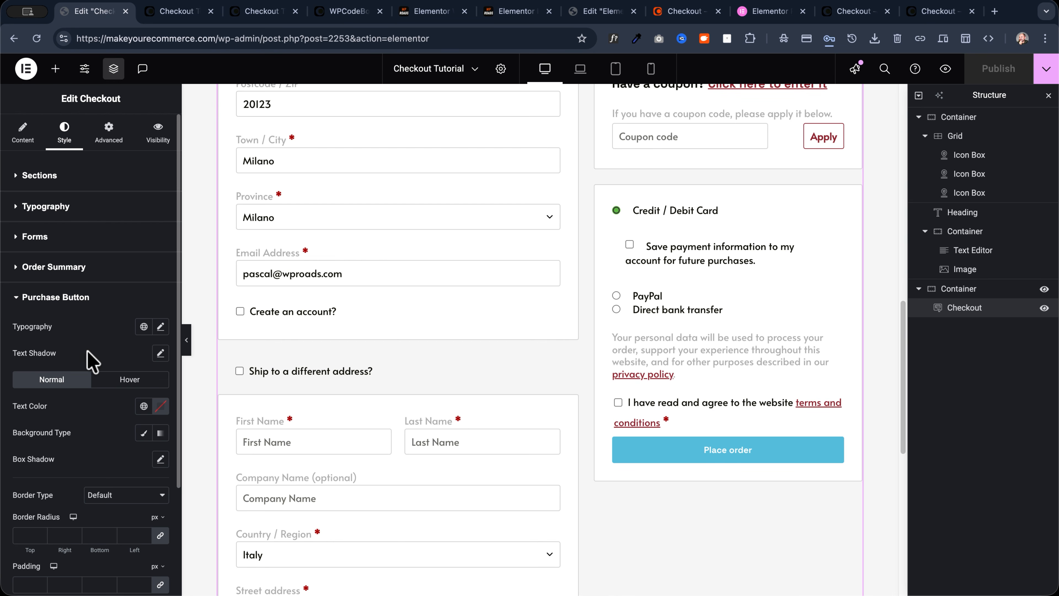
{"action": "left_click", "coordinate": [141, 327]}
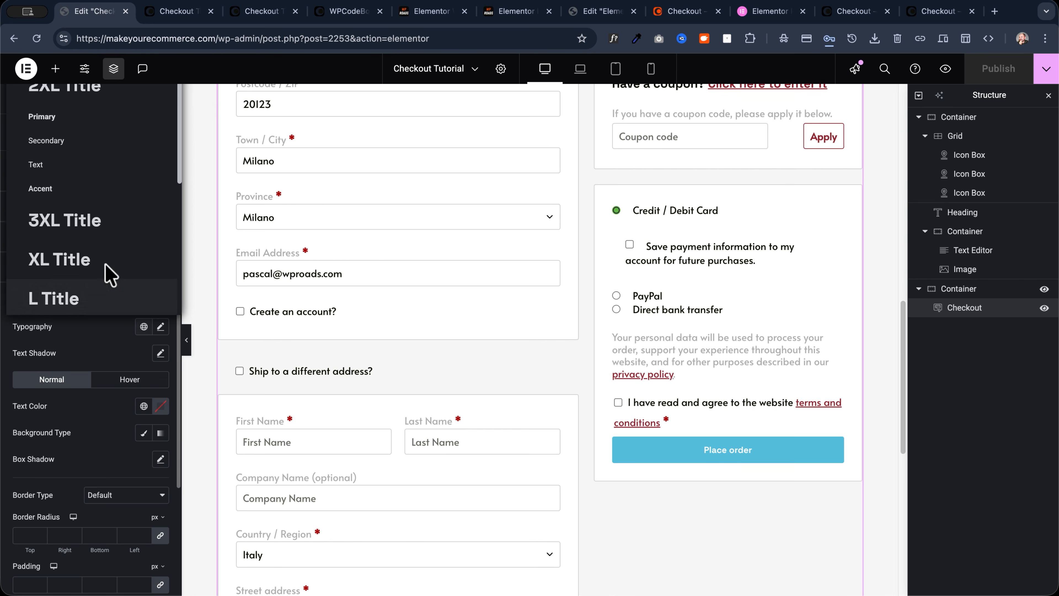
{"action": "scroll", "coordinate": [106, 267], "scroll_direction": "down", "scroll_amount": 5}
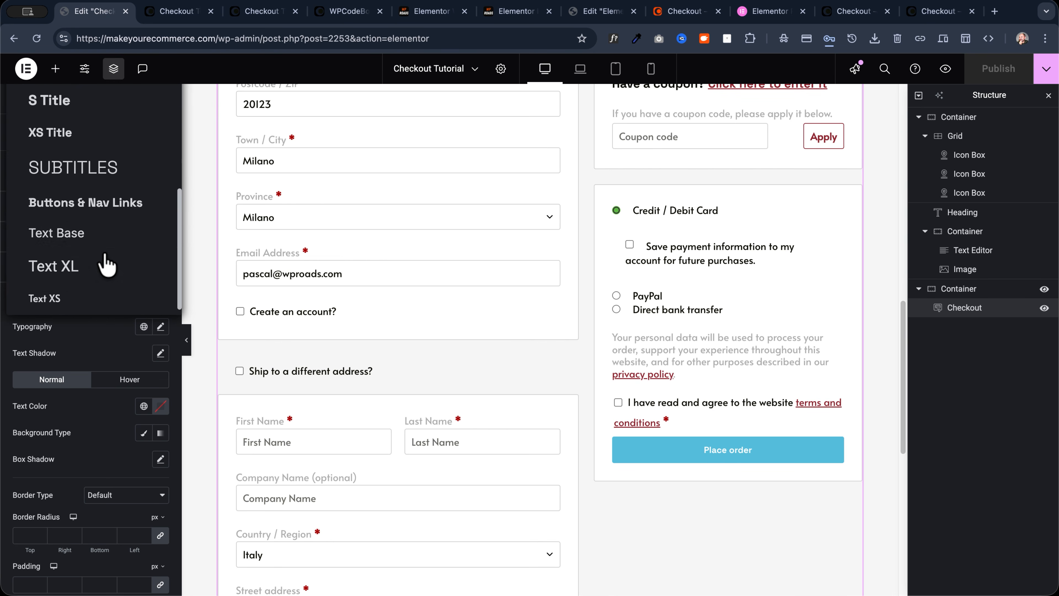
{"action": "left_click", "coordinate": [83, 205]}
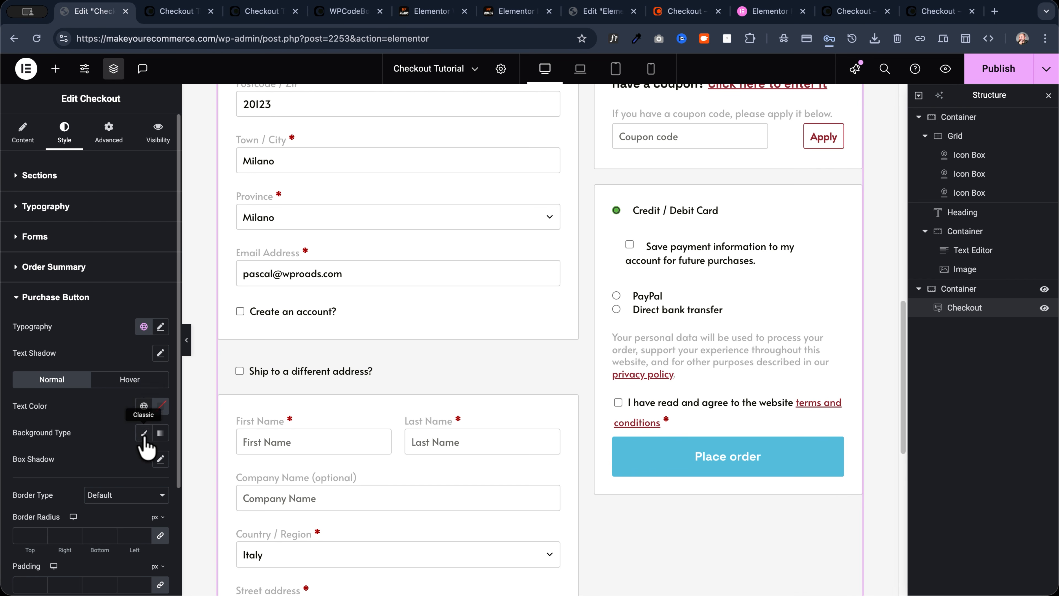
Give the Purchase Button the Global White text colour and a classic background in the global Primary colour
{"action": "left_click", "coordinate": [144, 406]}
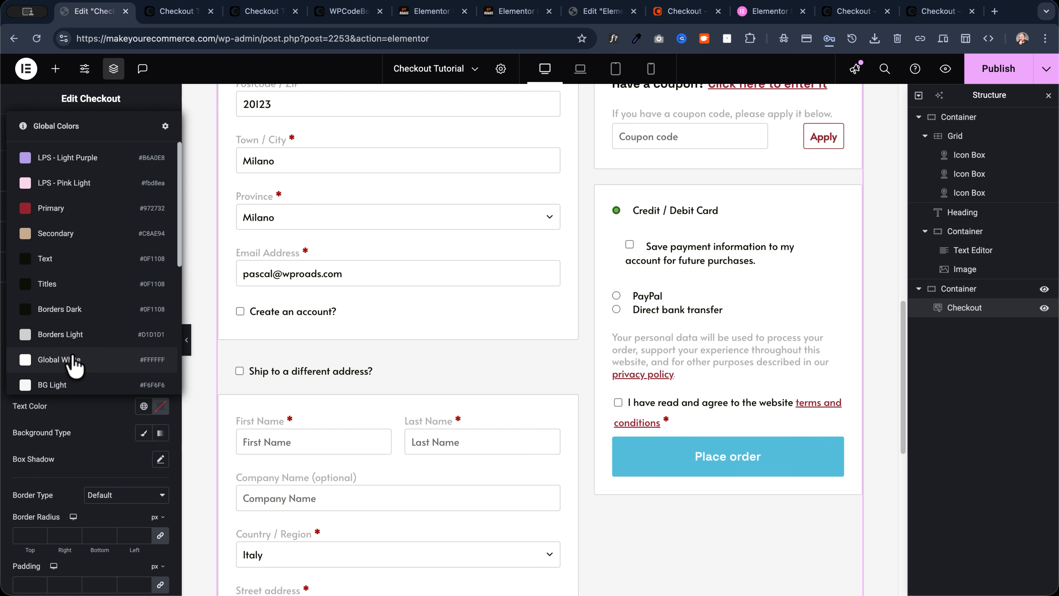
{"action": "left_click", "coordinate": [59, 359]}
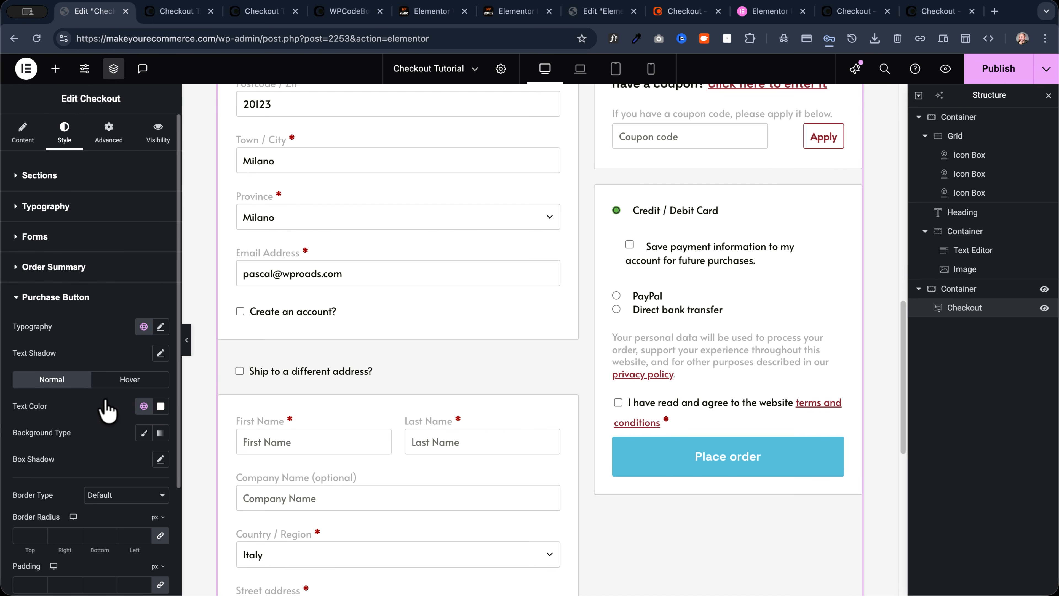
{"action": "left_click", "coordinate": [143, 433]}
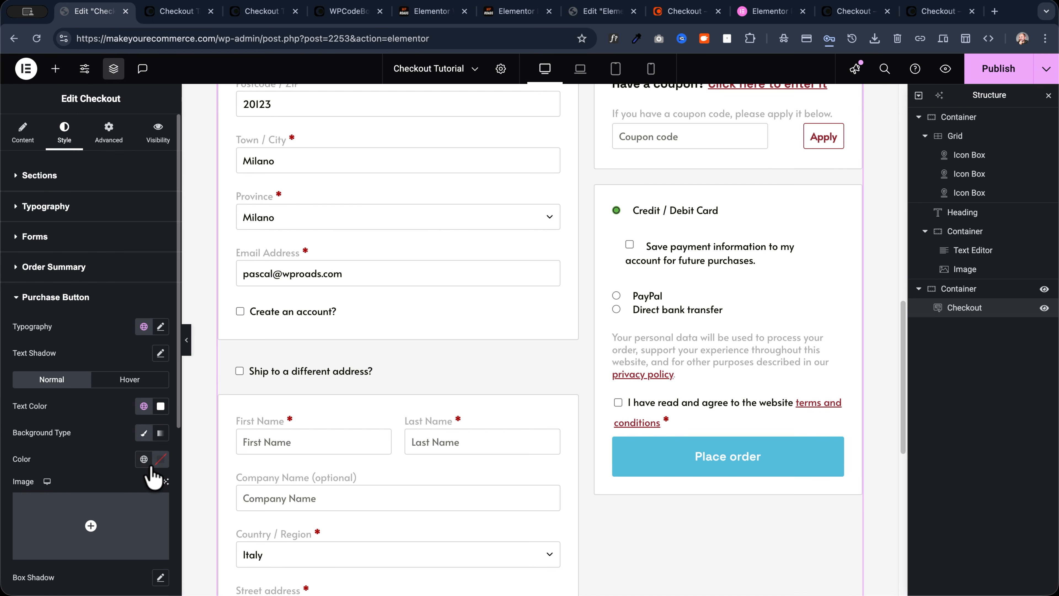
{"action": "left_click", "coordinate": [144, 459]}
{"action": "left_click", "coordinate": [53, 259]}
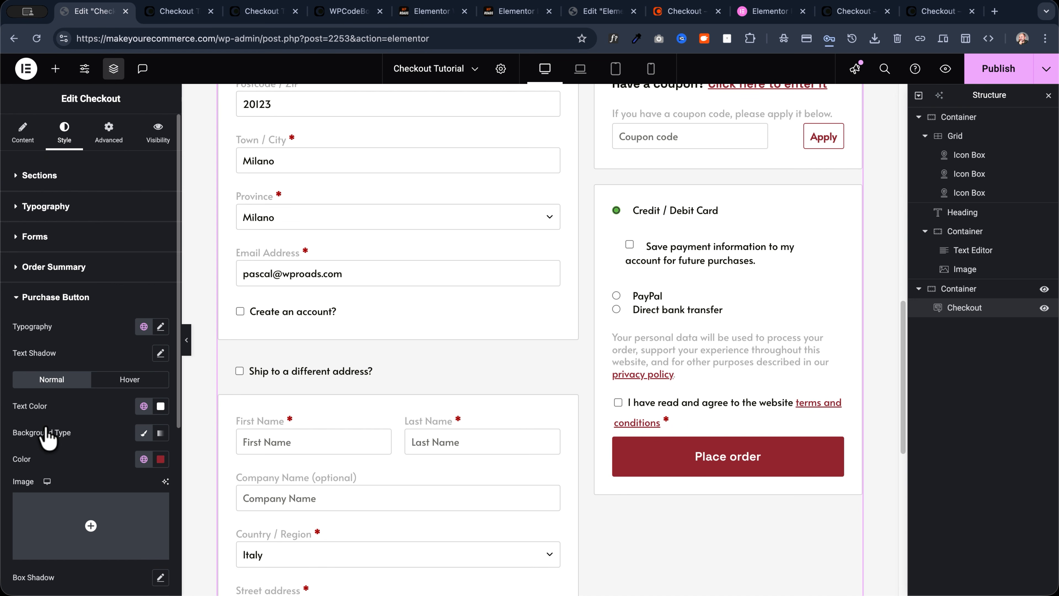
Switch the Purchase Button's border radius to custom units and set all corners to the global radius variable
{"action": "scroll", "coordinate": [48, 438], "scroll_direction": "down", "scroll_amount": 3}
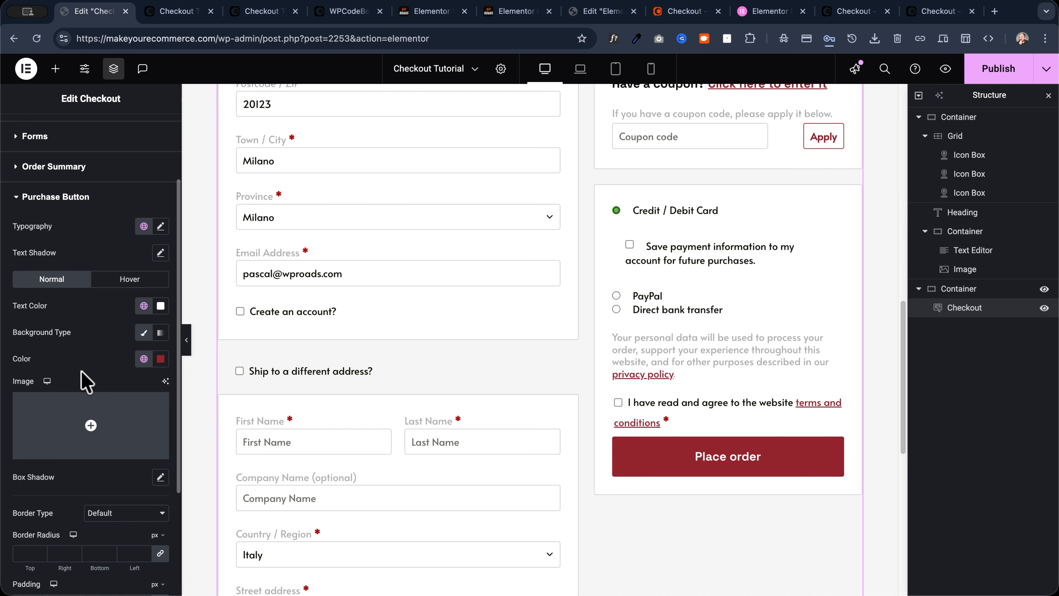
{"action": "scroll", "coordinate": [85, 381], "scroll_direction": "down", "scroll_amount": 2}
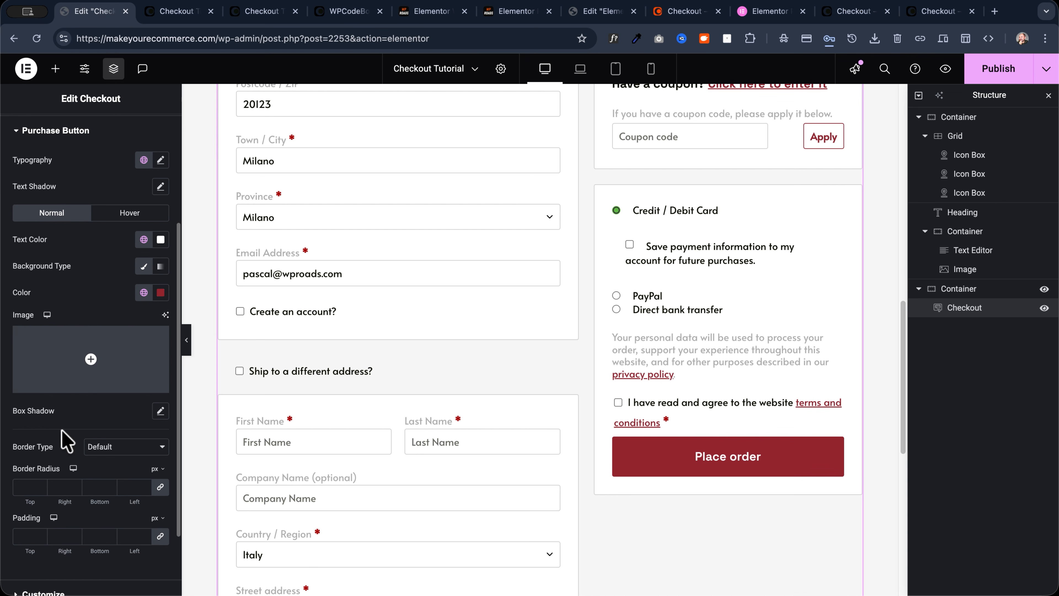
{"action": "left_click", "coordinate": [157, 468]}
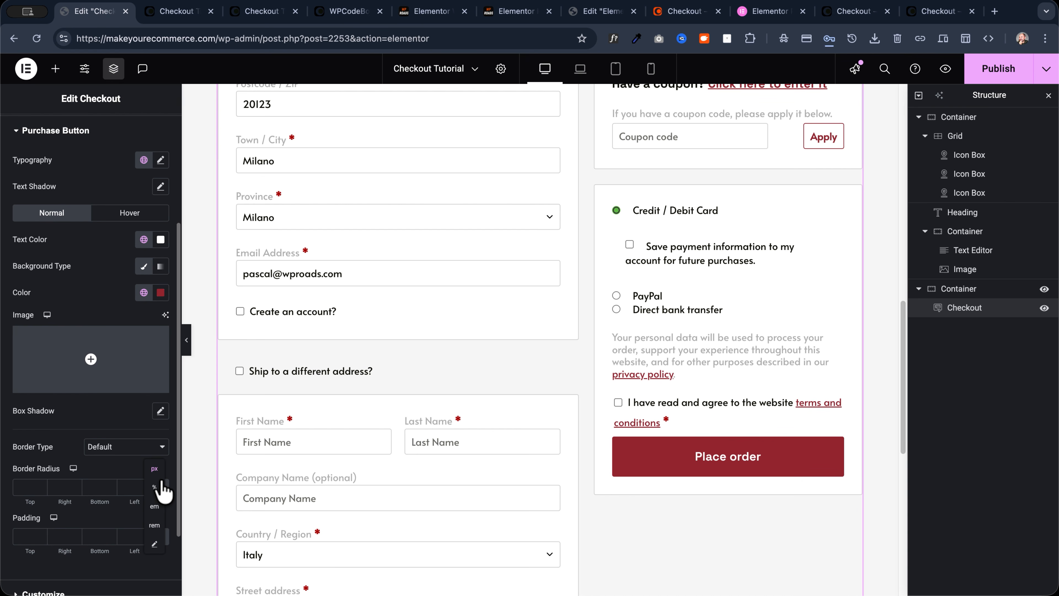
{"action": "left_click", "coordinate": [29, 489]}
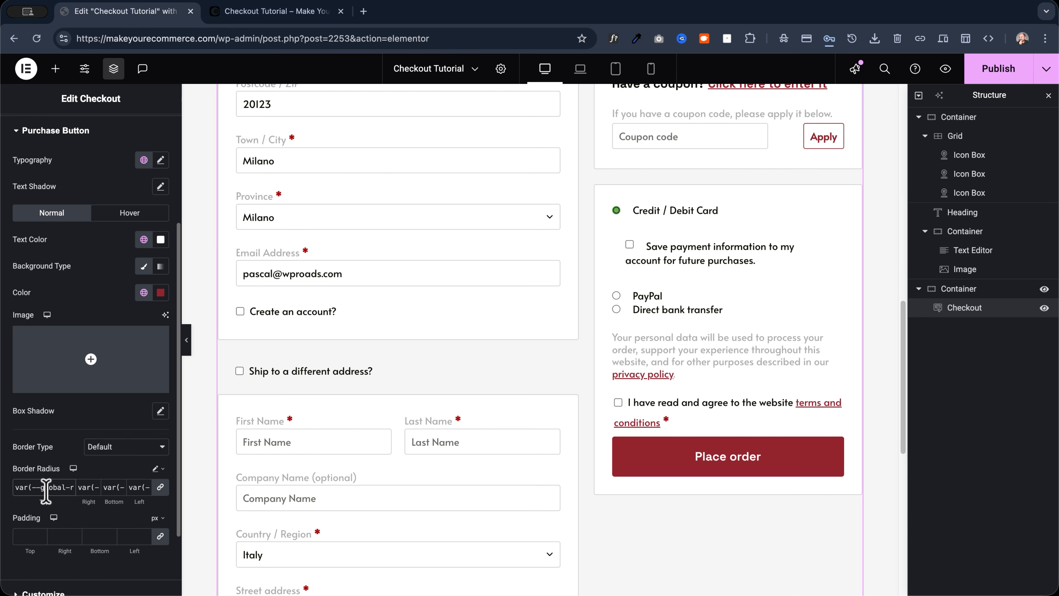
Give the Purchase Button's hover state the global Text colour for text and a classic background in the global Secondary colour
{"action": "scroll", "coordinate": [47, 490], "scroll_direction": "right", "scroll_amount": 1}
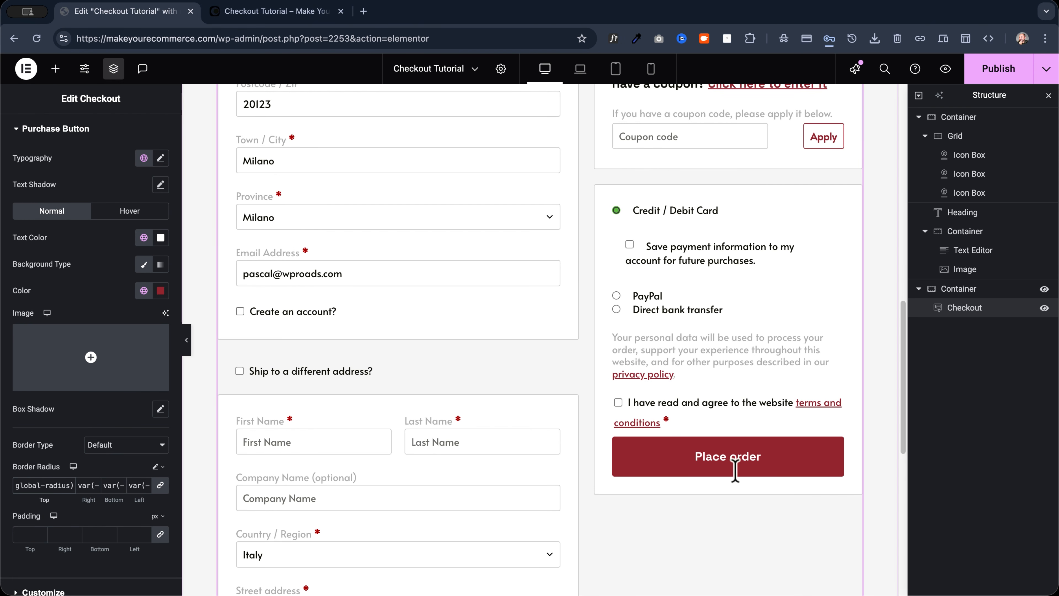
{"action": "left_click", "coordinate": [127, 212]}
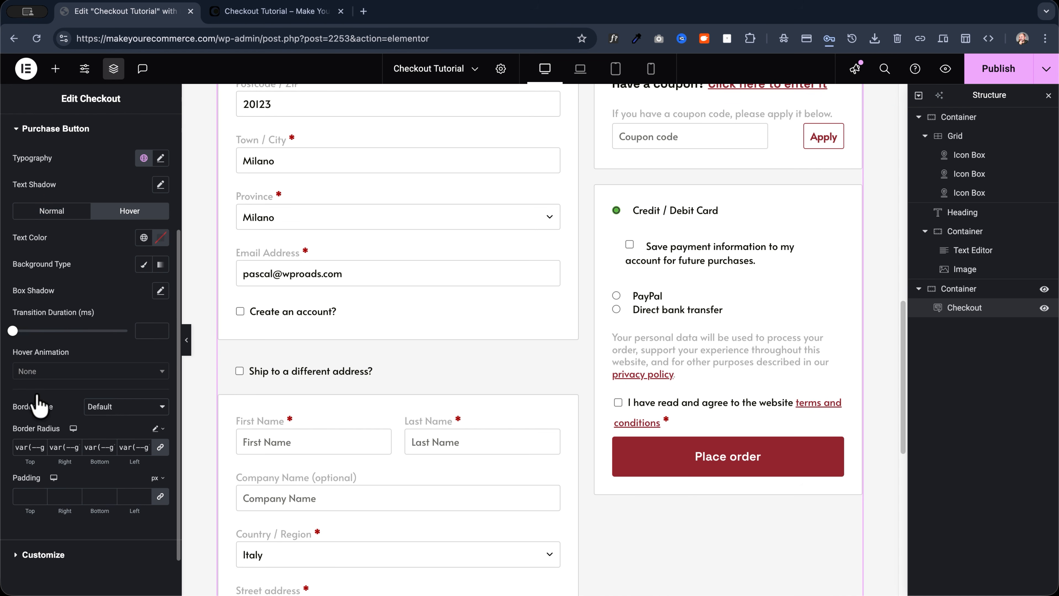
{"action": "left_click", "coordinate": [144, 239]}
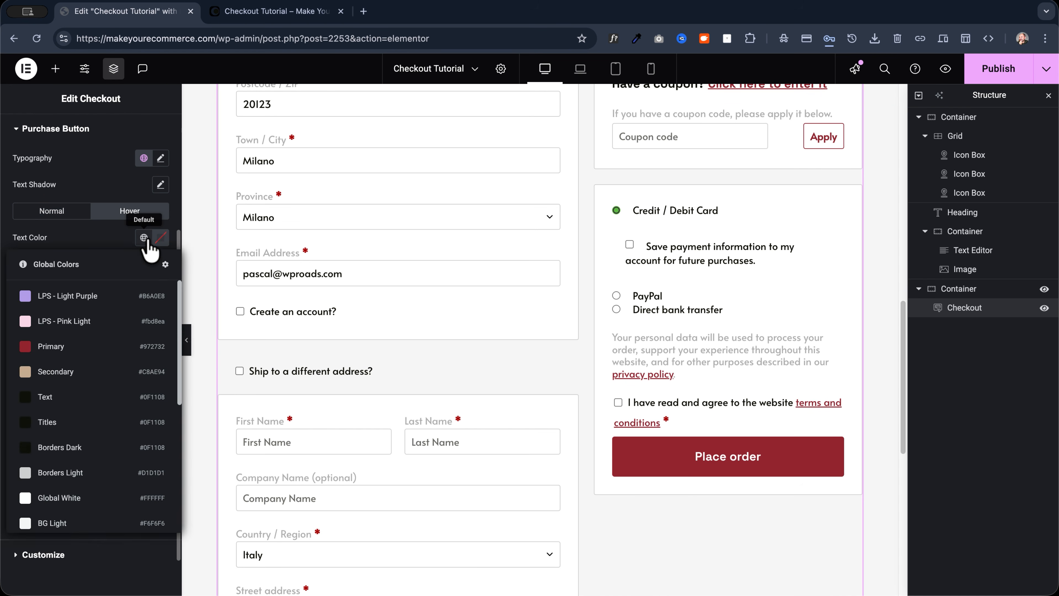
{"action": "left_click", "coordinate": [74, 394]}
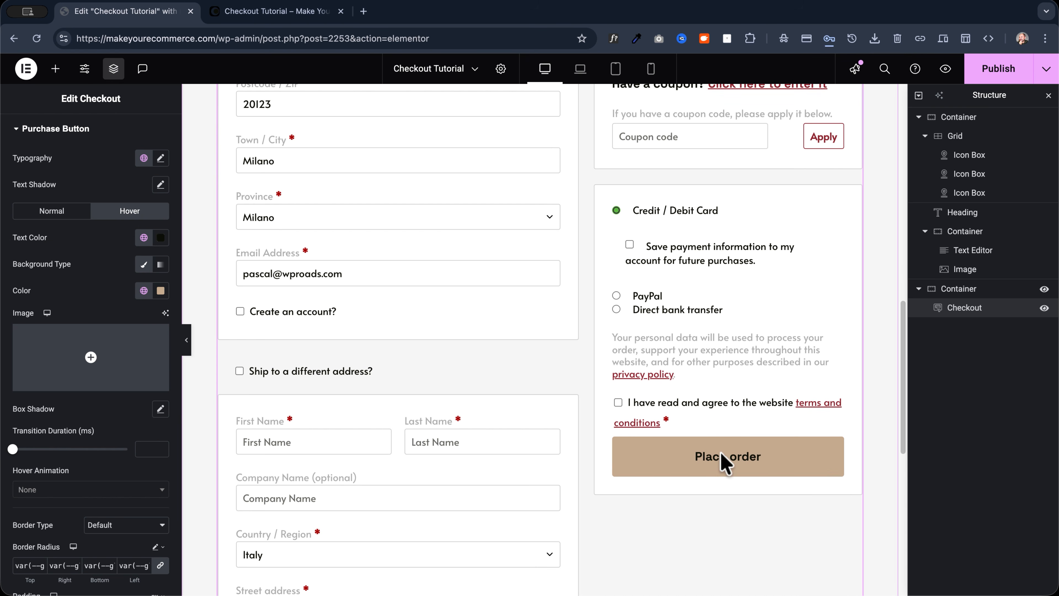
Publish the button styling and review the whole checkout preview page, including the Place order button's hover state
{"action": "left_click", "coordinate": [997, 69]}
{"action": "left_click", "coordinate": [267, 11]}
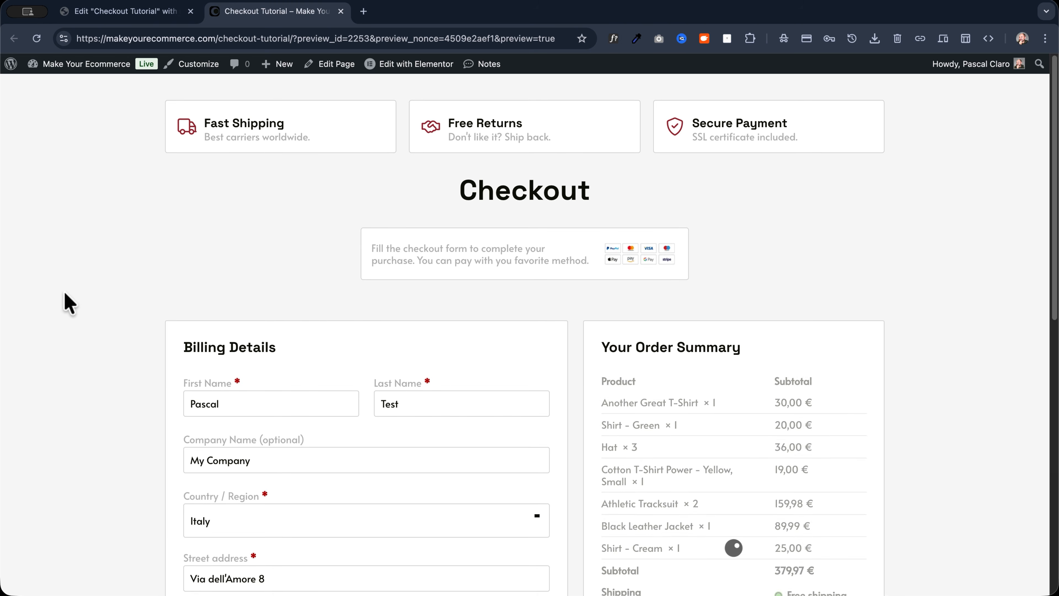
{"action": "scroll", "coordinate": [82, 312], "scroll_direction": "down", "scroll_amount": 13}
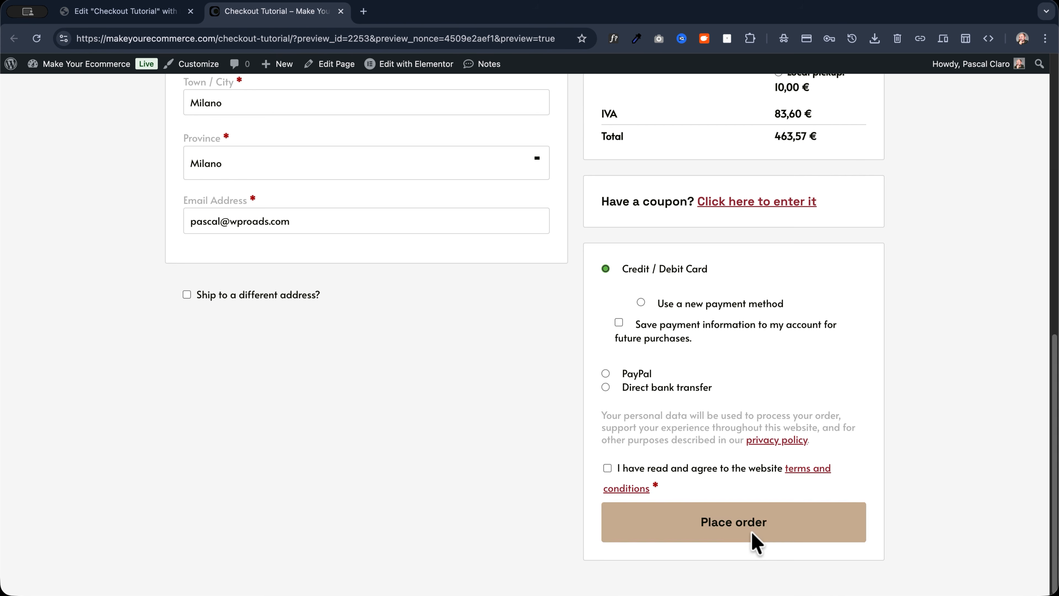
{"action": "scroll", "coordinate": [102, 384], "scroll_direction": "up", "scroll_amount": 13}
{"action": "scroll", "coordinate": [102, 375], "scroll_direction": "up", "scroll_amount": 2}
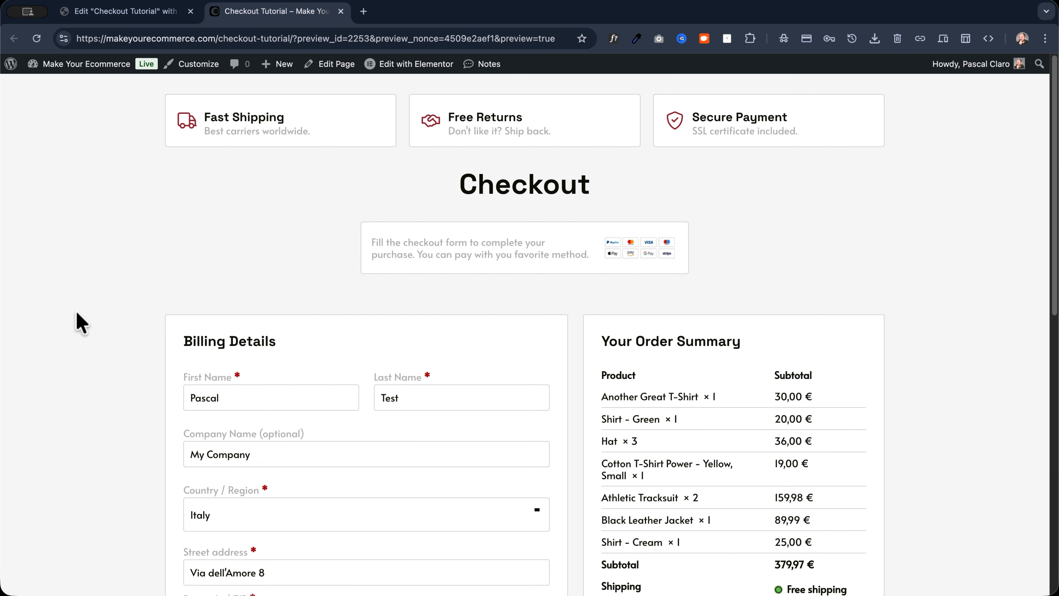
{"action": "scroll", "coordinate": [78, 307], "scroll_direction": "down", "scroll_amount": 15}
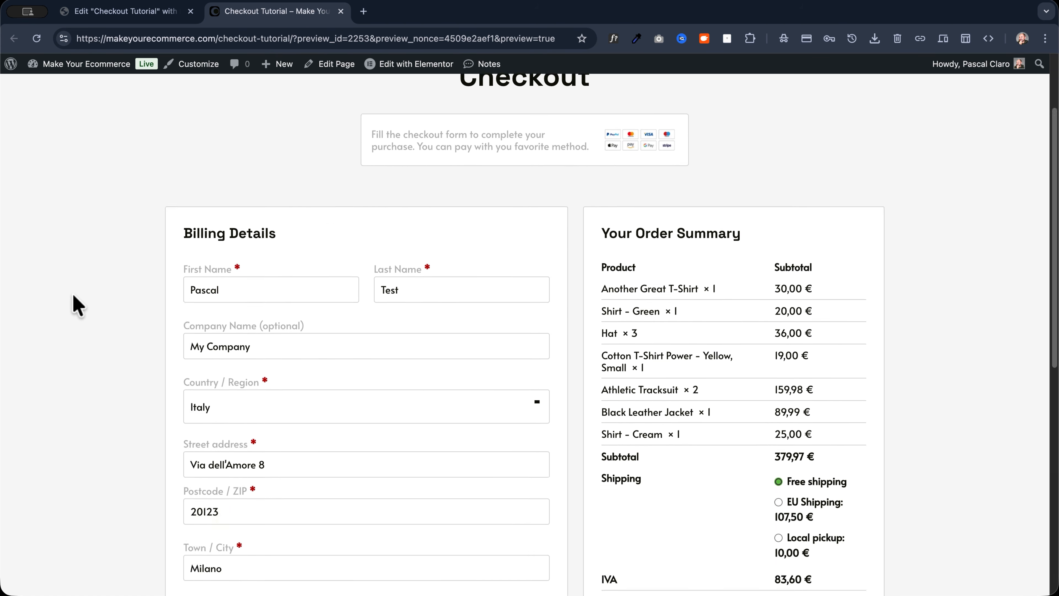
{"action": "scroll", "coordinate": [77, 307], "scroll_direction": "up", "scroll_amount": 15}
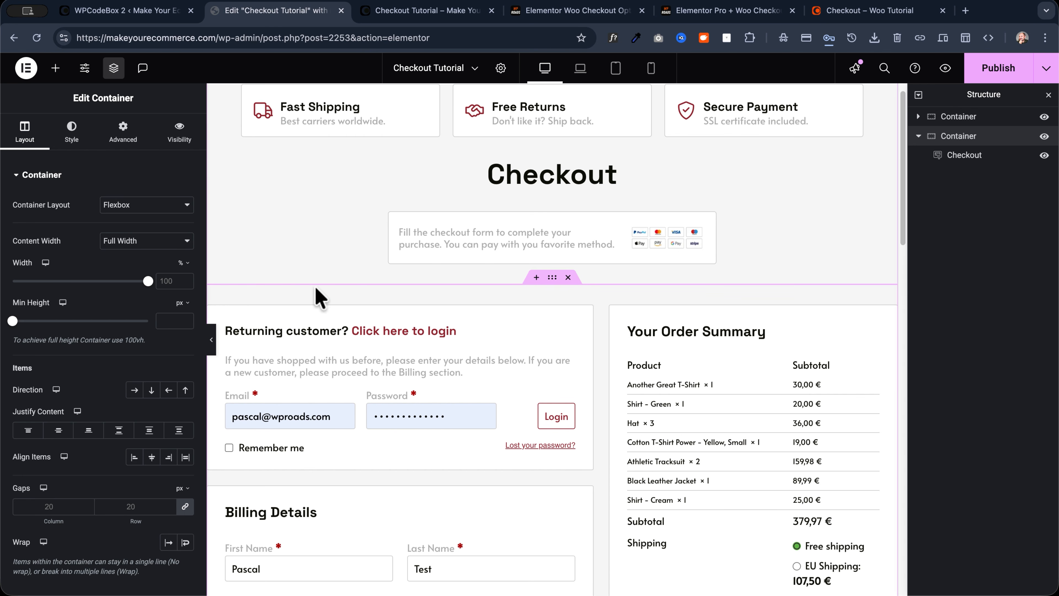
In the WooCommerce site settings, assign Checkout Tutorial as the default Checkout page and save the changes
{"action": "scroll", "coordinate": [316, 288], "scroll_direction": "down", "scroll_amount": 12}
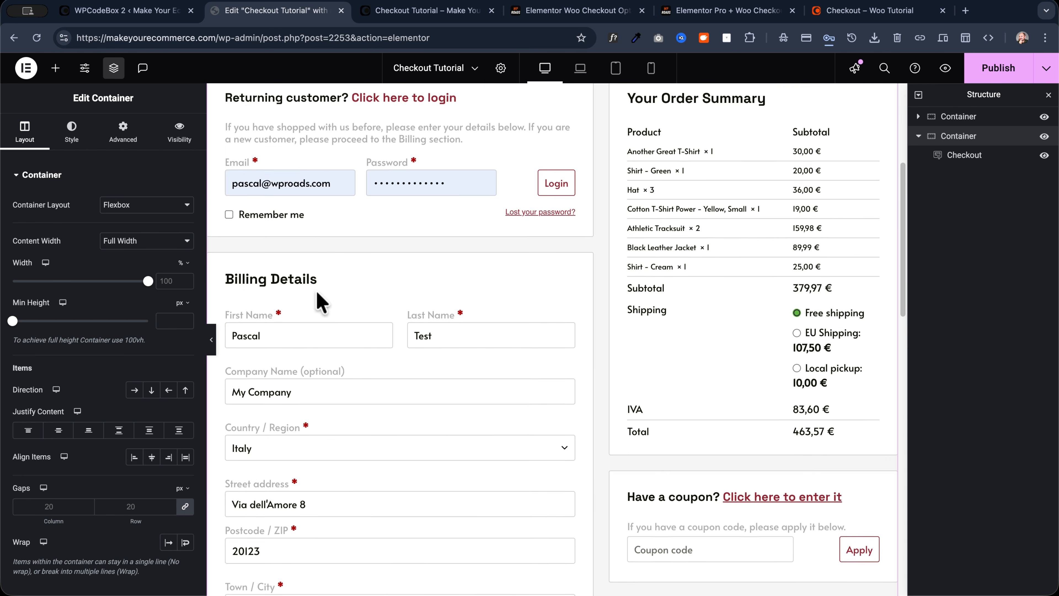
{"action": "scroll", "coordinate": [319, 300], "scroll_direction": "down", "scroll_amount": 5}
{"action": "scroll", "coordinate": [319, 300], "scroll_direction": "up", "scroll_amount": 20}
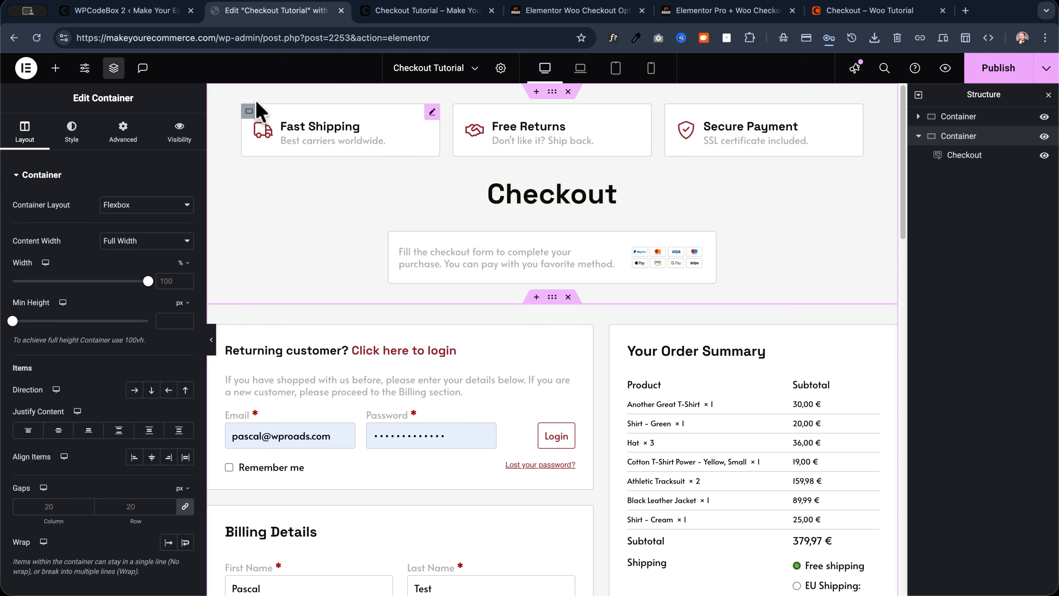
{"action": "left_click", "coordinate": [85, 69]}
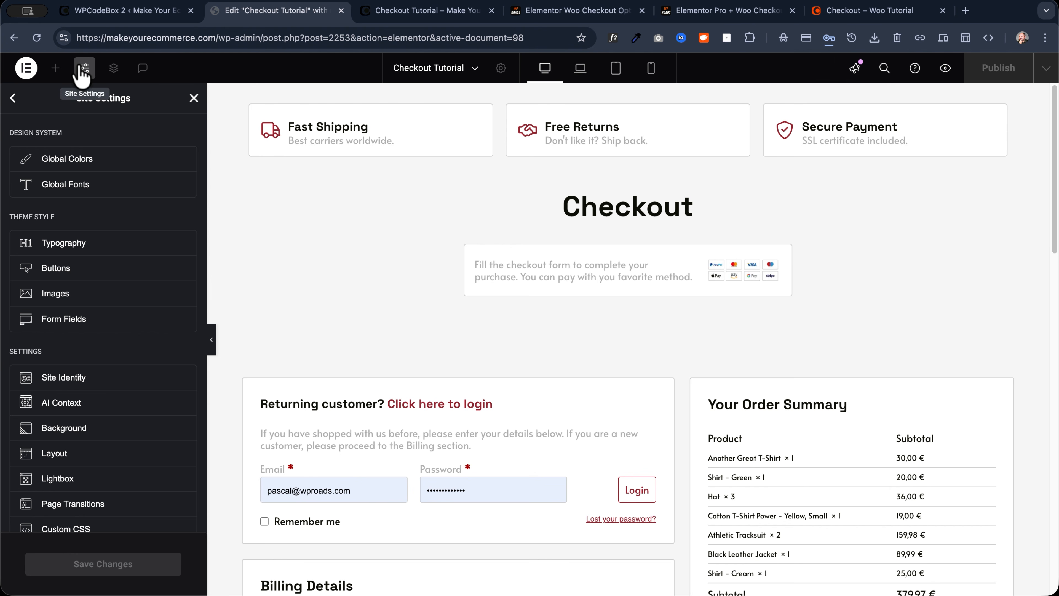
{"action": "scroll", "coordinate": [81, 330], "scroll_direction": "down", "scroll_amount": 4}
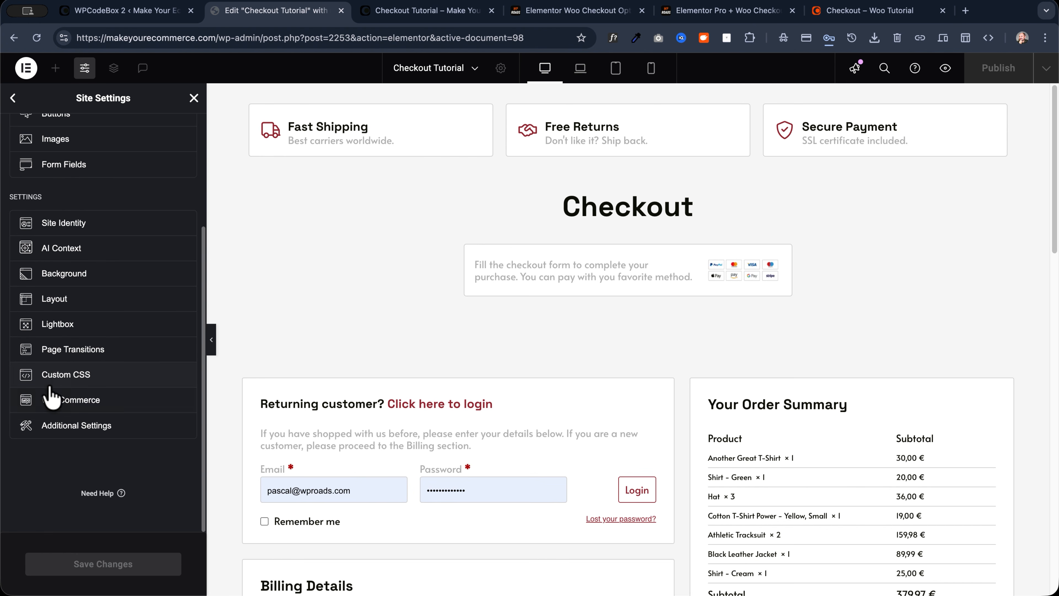
{"action": "left_click", "coordinate": [66, 401]}
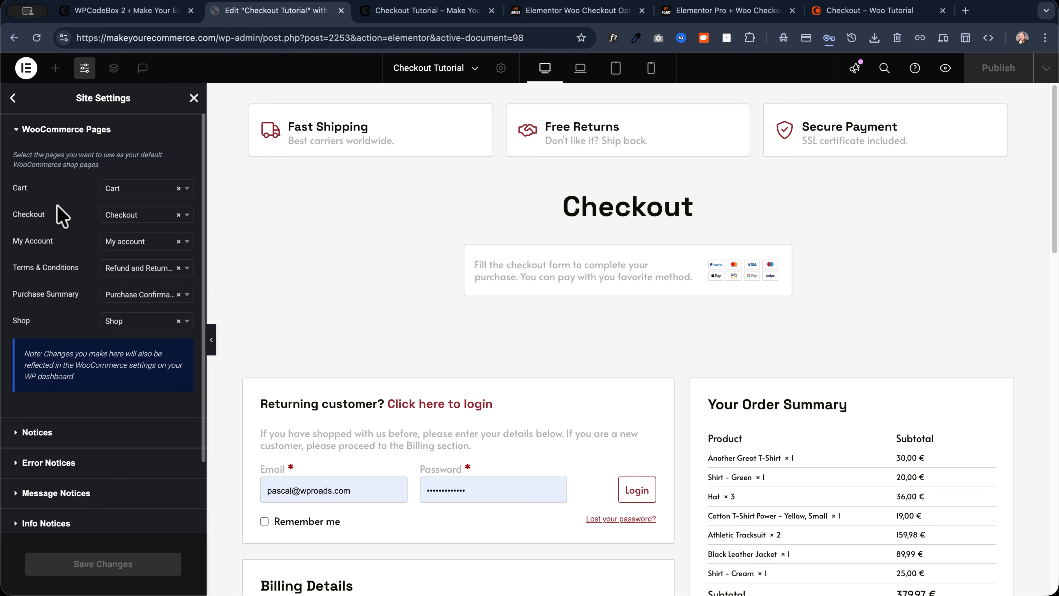
{"action": "left_click", "coordinate": [148, 215]}
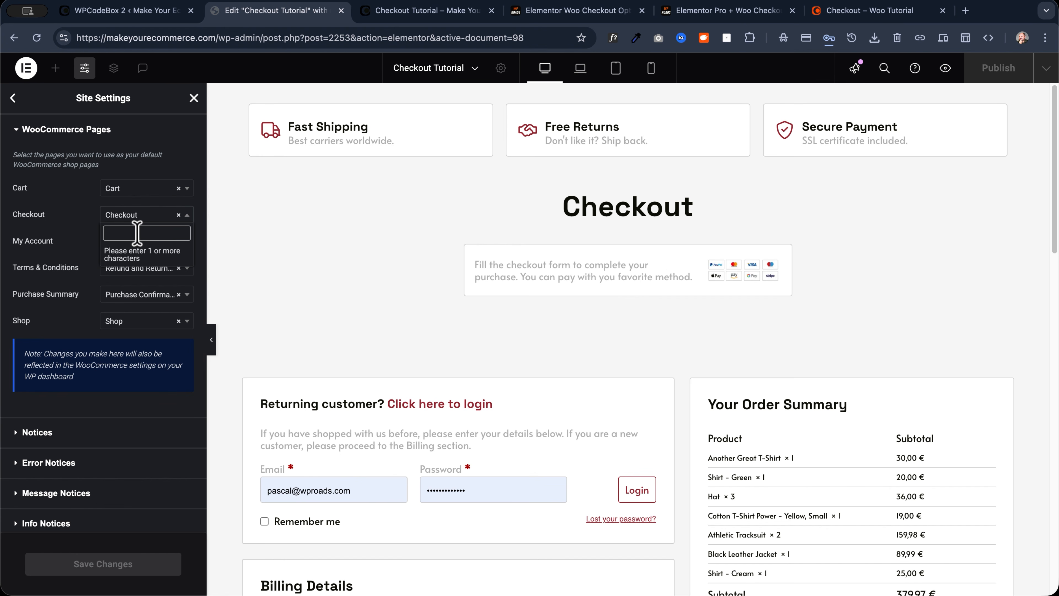
{"action": "type", "text": "check"}
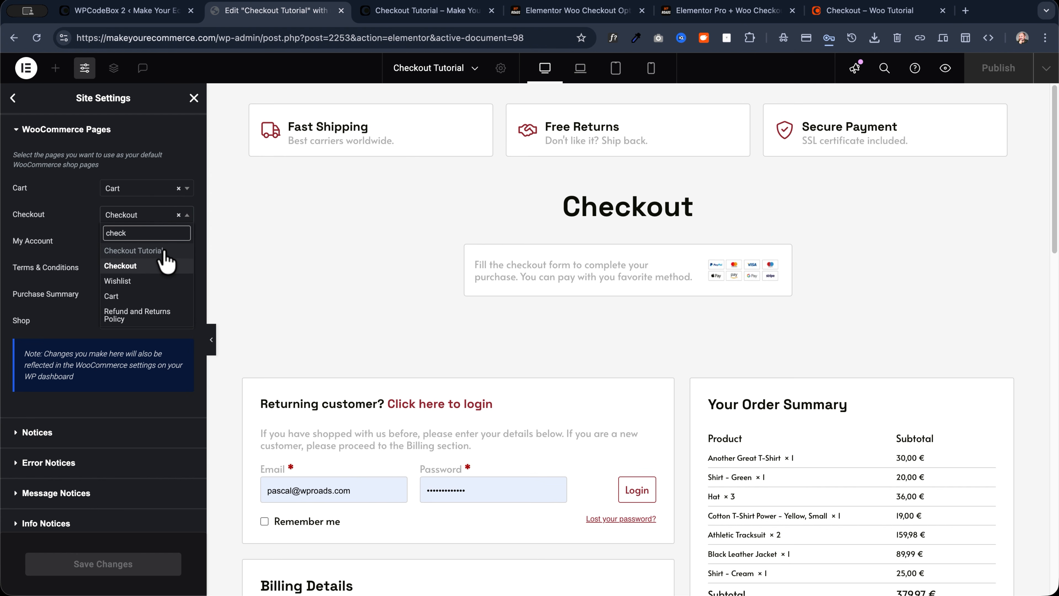
{"action": "key", "text": "Return"}
{"action": "left_click", "coordinate": [108, 566]}
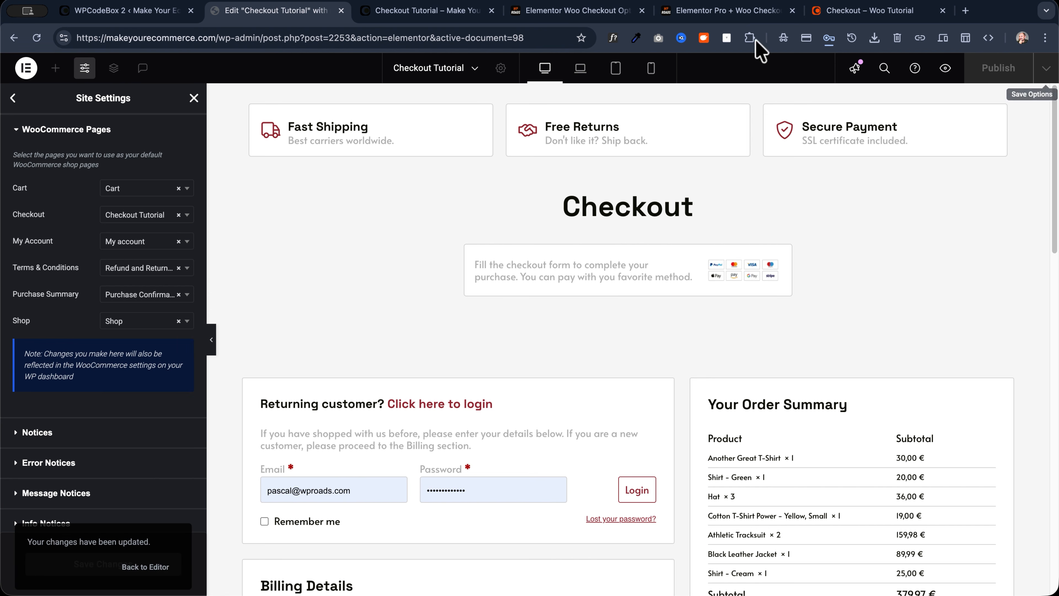
Load the live store's home page at makeyourecommerce.com, open the side cart and proceed to checkout
{"action": "left_click", "coordinate": [141, 11]}
{"action": "left_click", "coordinate": [403, 15]}
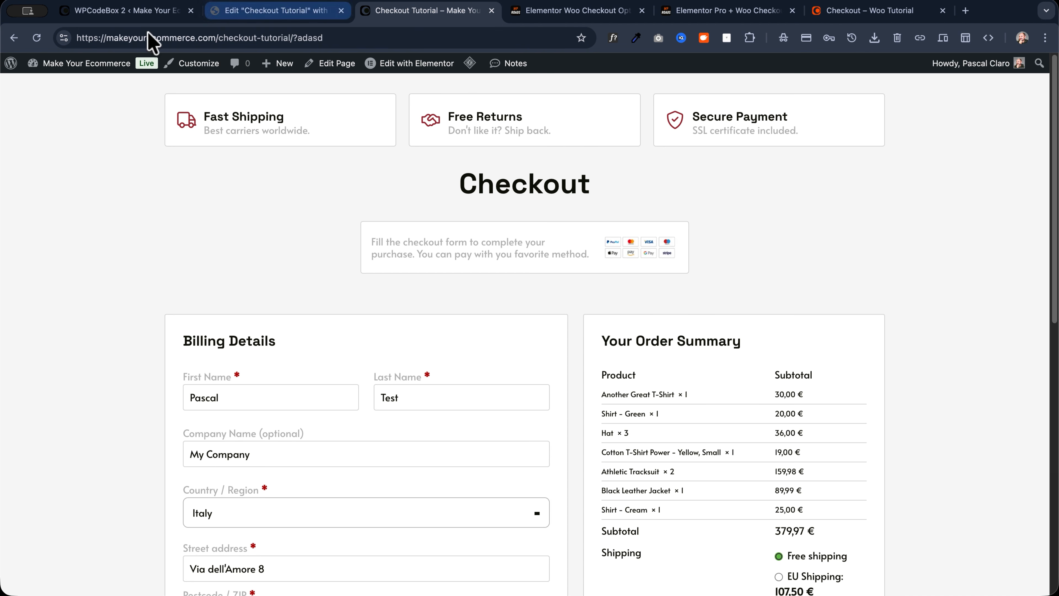
{"action": "left_click_drag", "start_coordinate": [218, 38], "coordinate": [500, 41]}
{"action": "key", "text": "BackSpace"}
{"action": "key", "text": "Return"}
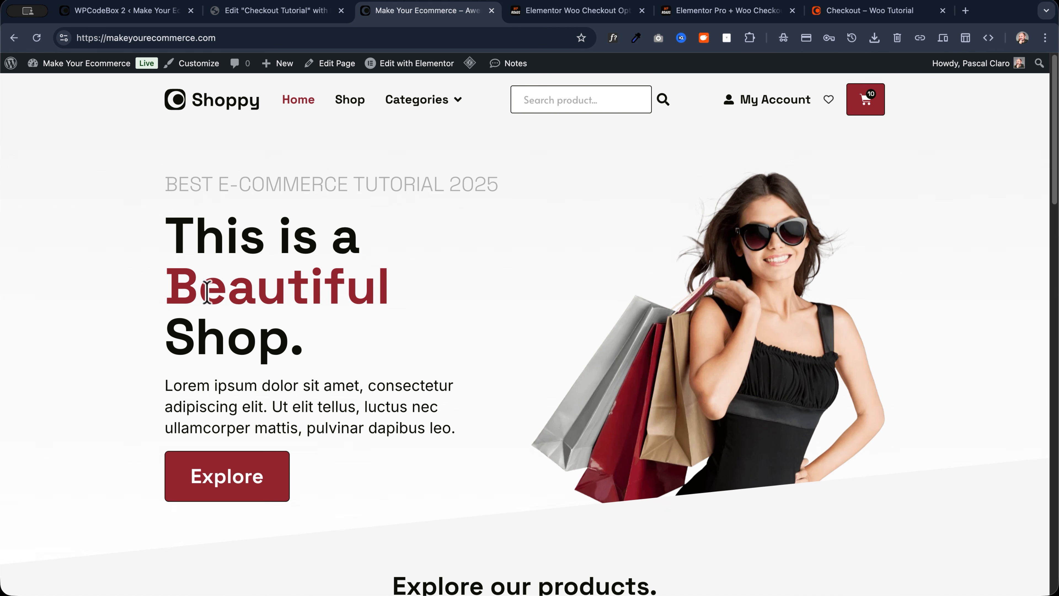
{"action": "left_click", "coordinate": [866, 103]}
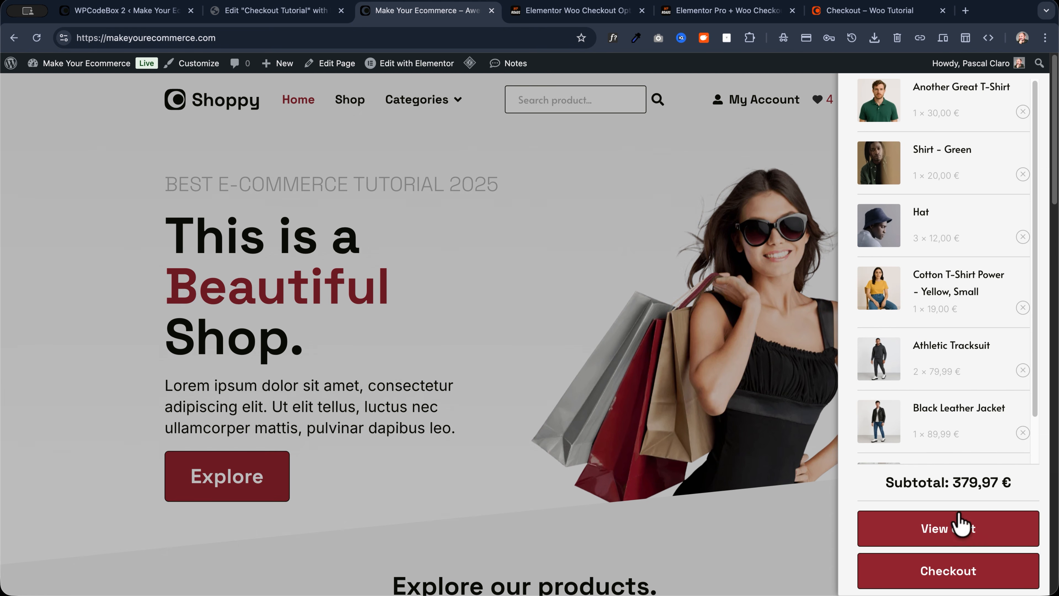
{"action": "left_click", "coordinate": [950, 566]}
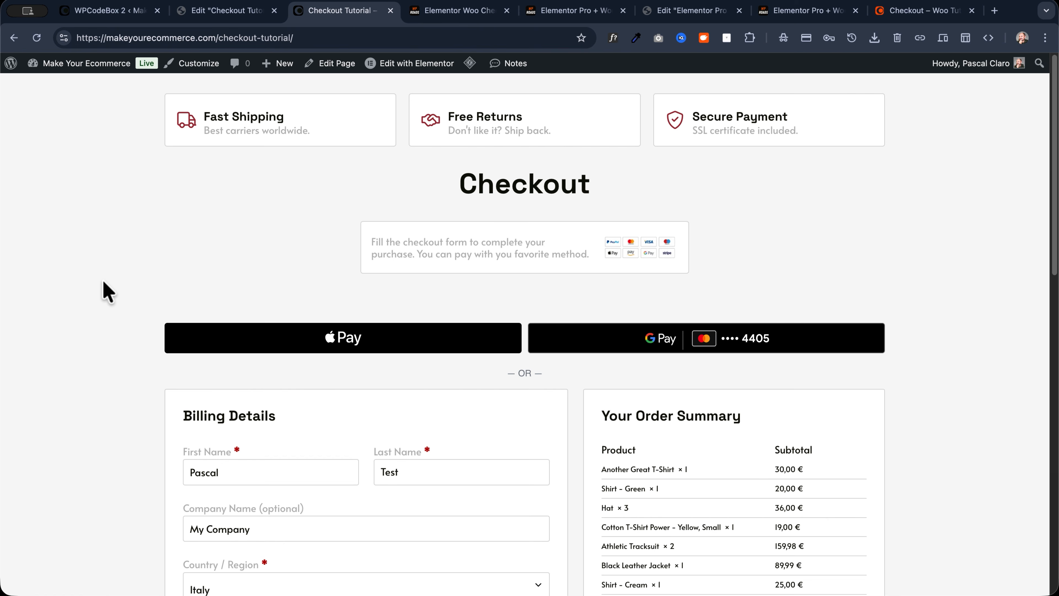
Review the live checkout page from the express payment buttons through the billing form to the Stripe card fields
{"action": "scroll", "coordinate": [107, 292], "scroll_direction": "down", "scroll_amount": 5}
{"action": "scroll", "coordinate": [107, 293], "scroll_direction": "up", "scroll_amount": 1}
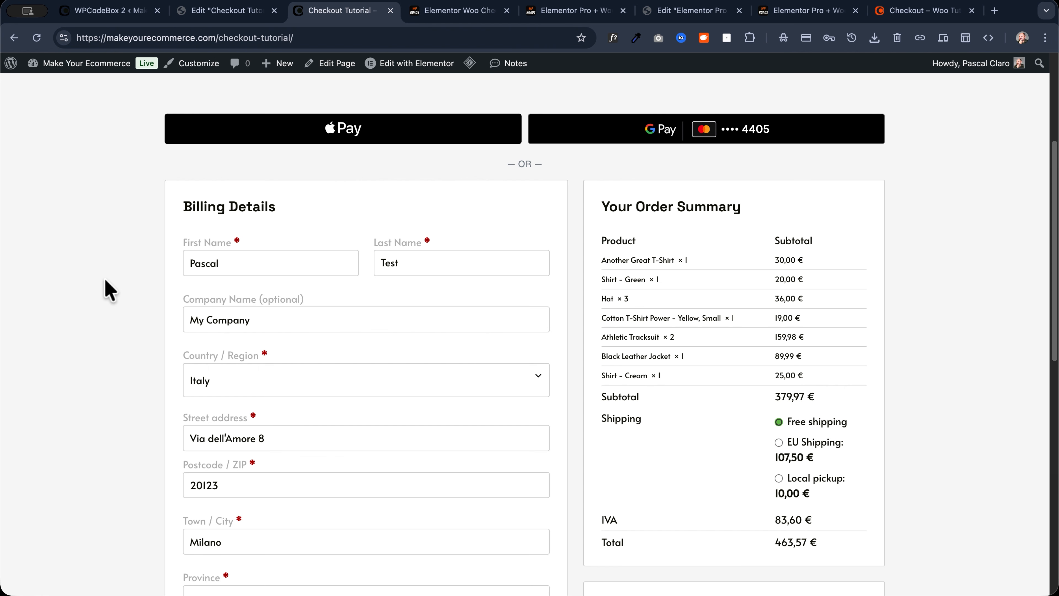
{"action": "scroll", "coordinate": [107, 292], "scroll_direction": "down", "scroll_amount": 5}
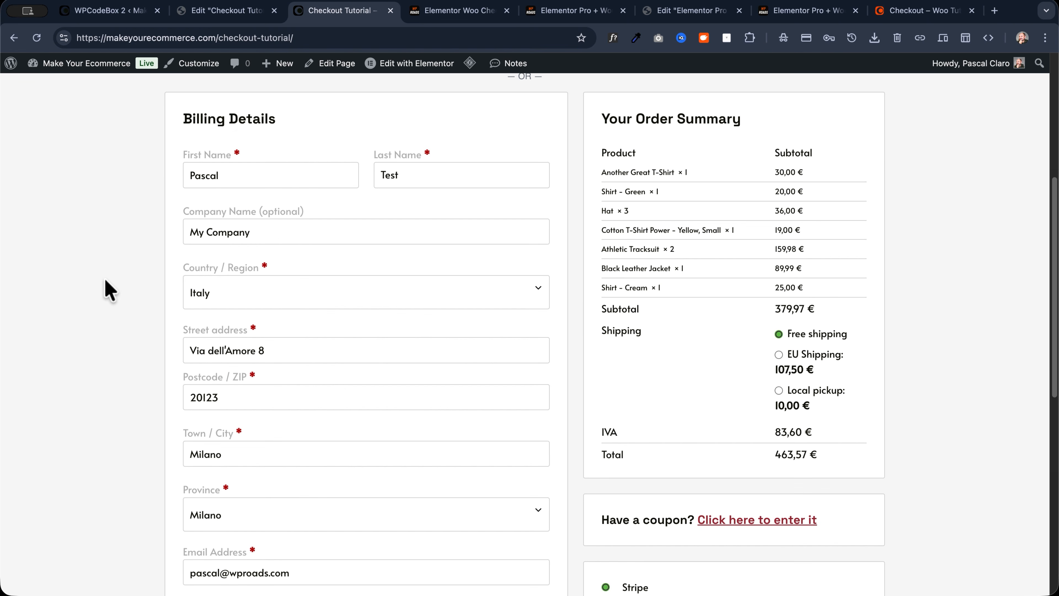
{"action": "scroll", "coordinate": [108, 292], "scroll_direction": "down", "scroll_amount": 8}
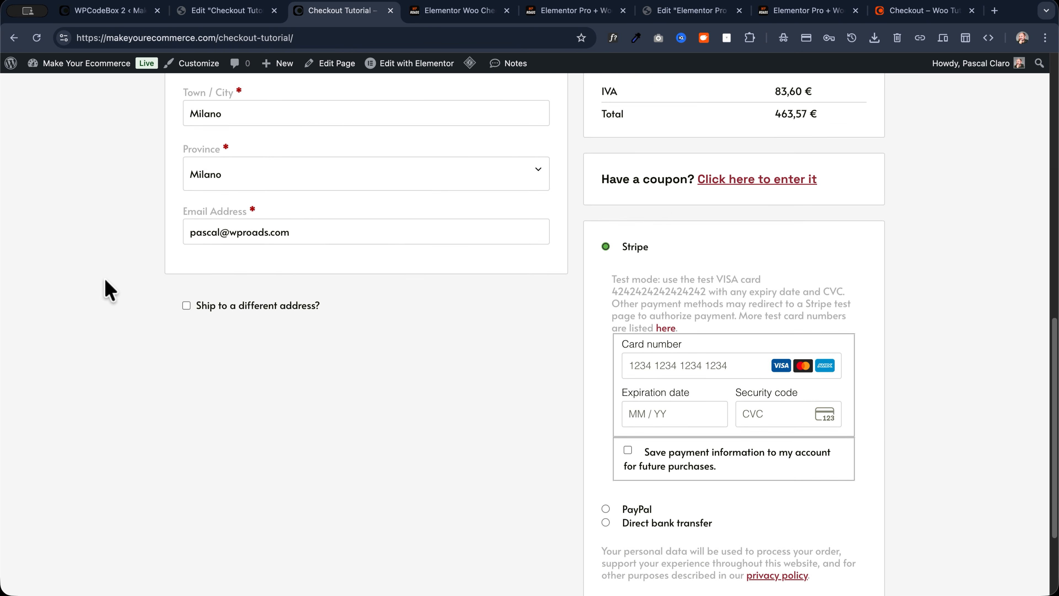
{"action": "scroll", "coordinate": [107, 292], "scroll_direction": "up", "scroll_amount": 20}
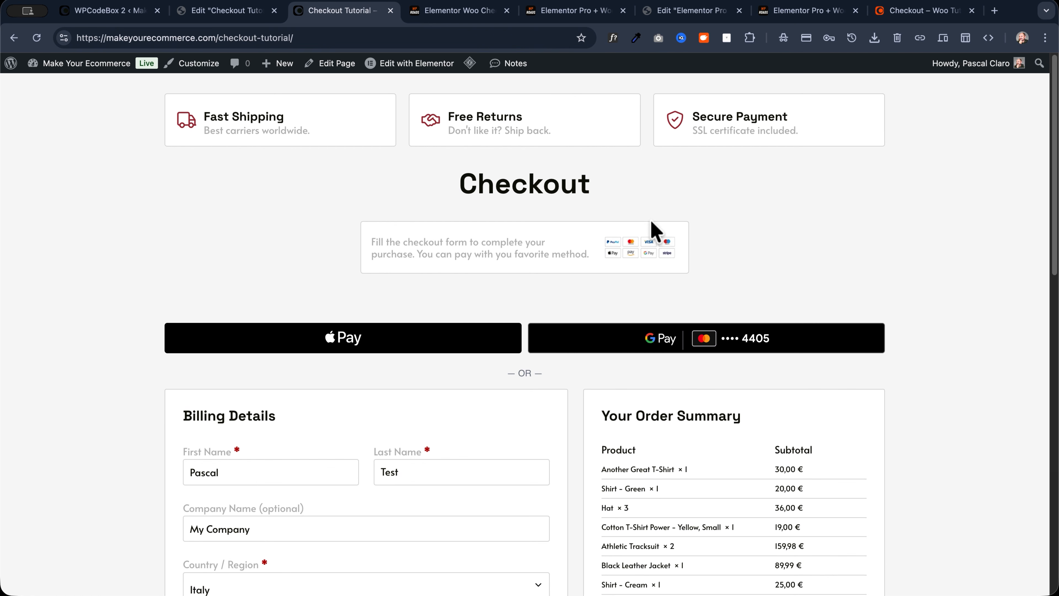
Check the Country / Region list without changing it, and examine the shipping options, payment methods and Place order button
{"action": "scroll", "coordinate": [113, 218], "scroll_direction": "down", "scroll_amount": 10}
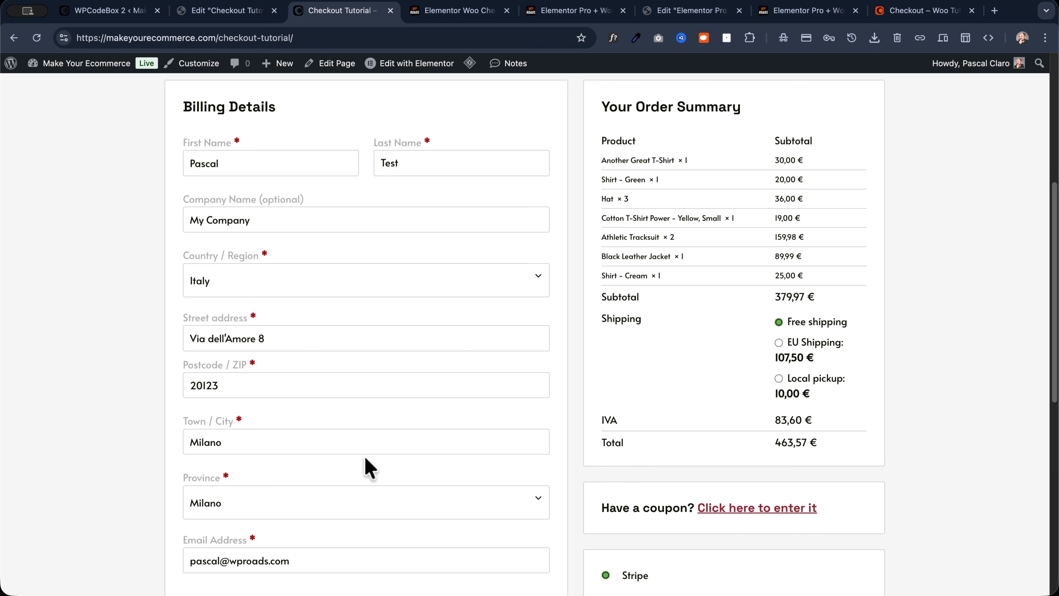
{"action": "left_click", "coordinate": [437, 293]}
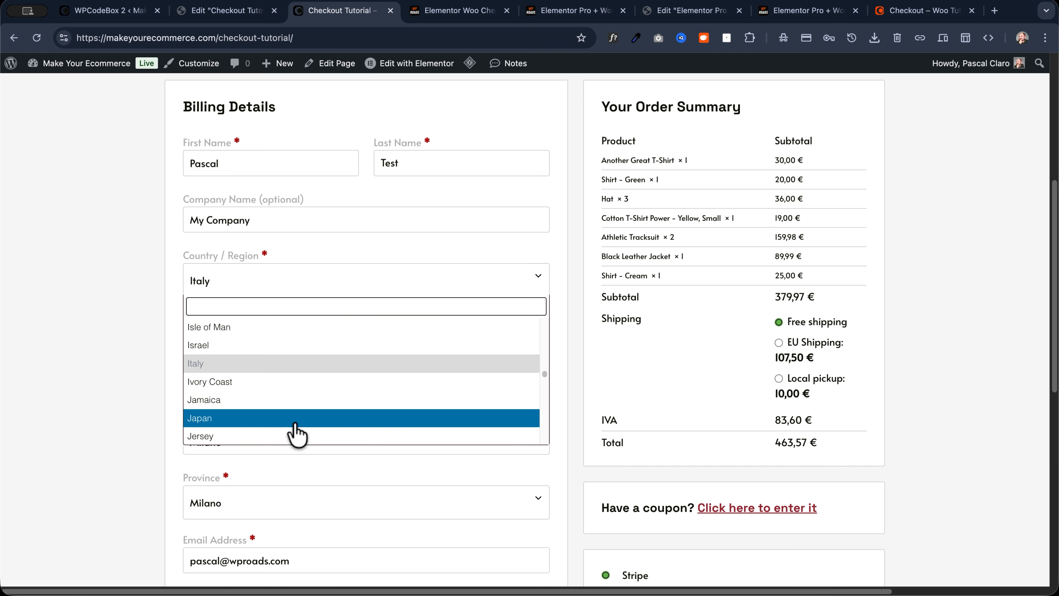
{"action": "left_click", "coordinate": [291, 278]}
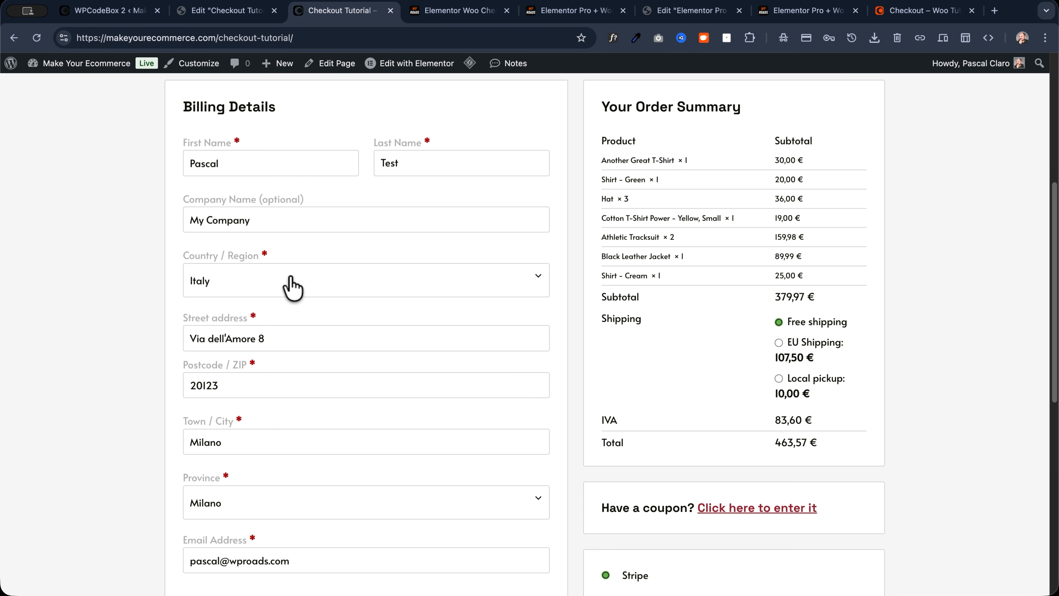
{"action": "scroll", "coordinate": [642, 321], "scroll_direction": "down", "scroll_amount": 5}
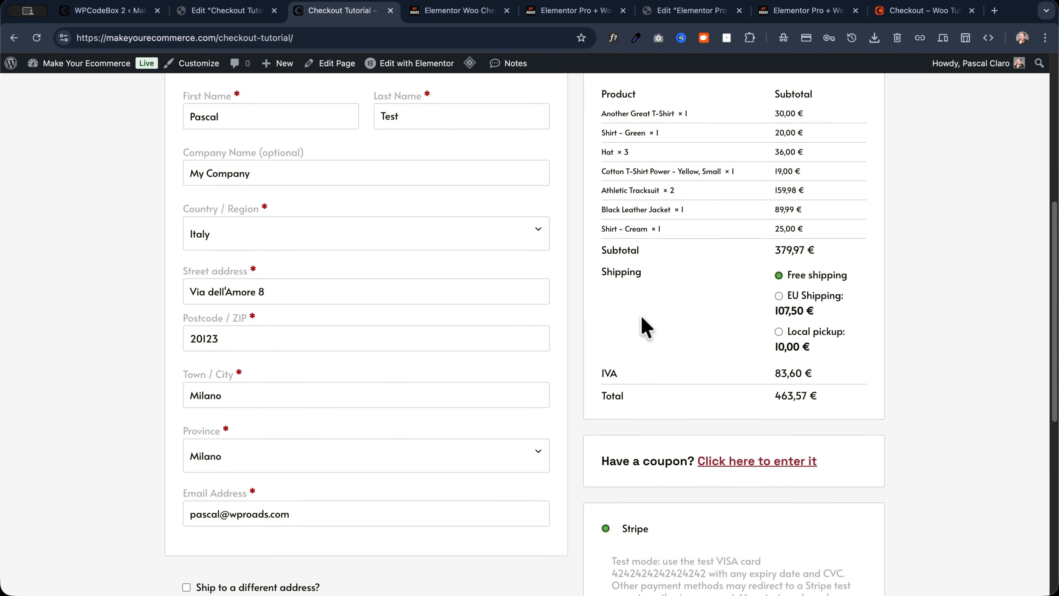
{"action": "scroll", "coordinate": [641, 318], "scroll_direction": "down", "scroll_amount": 1}
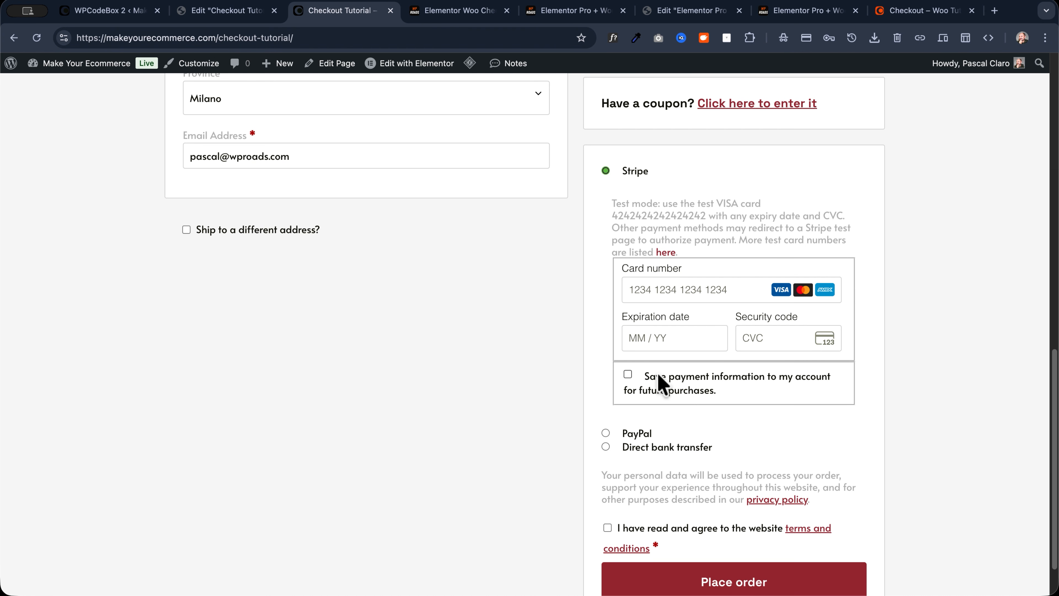
{"action": "scroll", "coordinate": [563, 375], "scroll_direction": "up", "scroll_amount": 3}
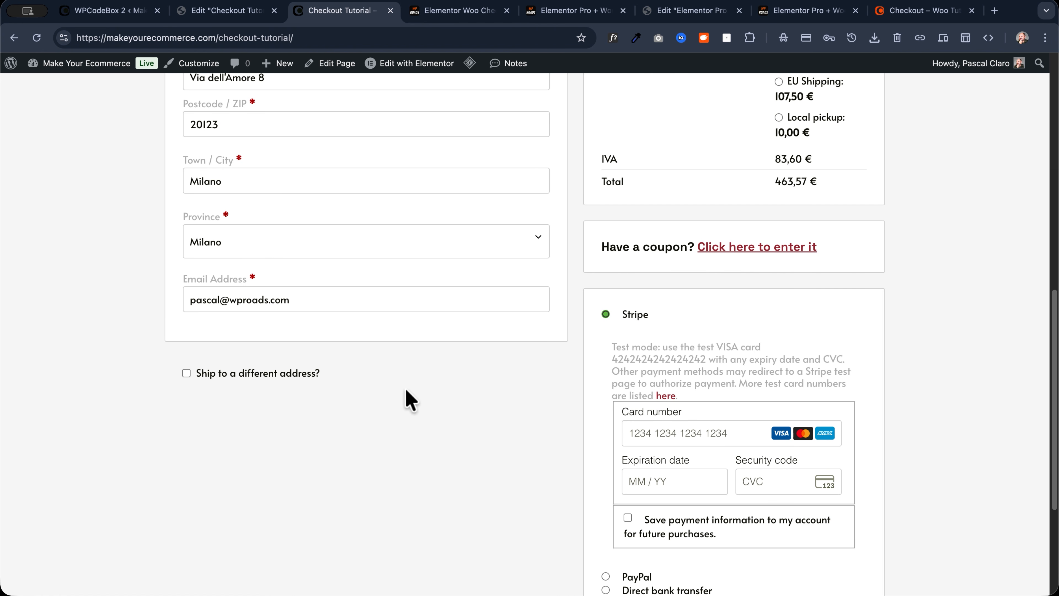
{"action": "scroll", "coordinate": [257, 349], "scroll_direction": "up", "scroll_amount": 10}
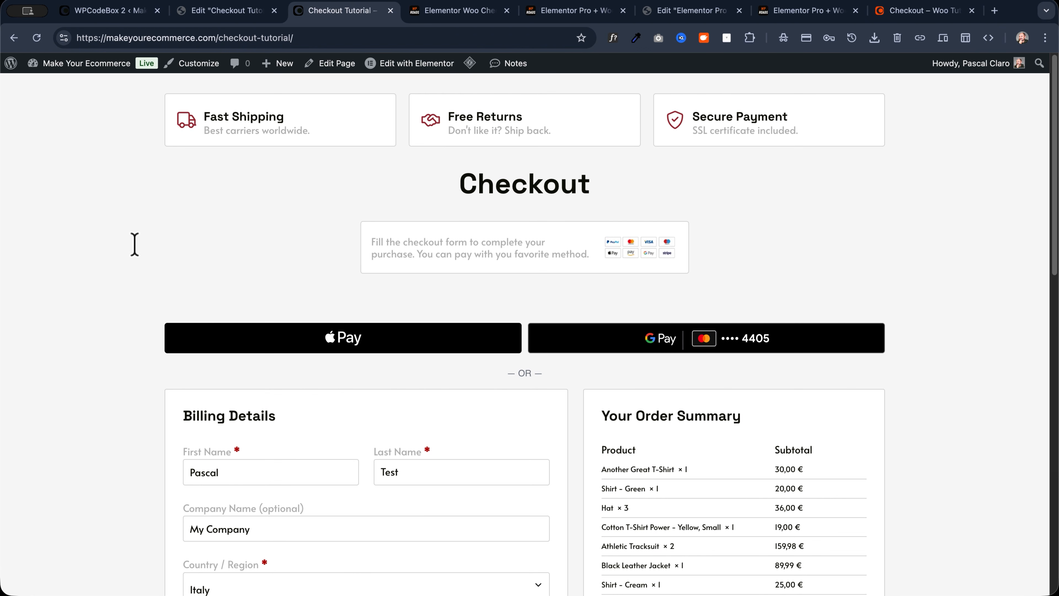
{"action": "scroll", "coordinate": [111, 267], "scroll_direction": "down", "scroll_amount": 15}
{"action": "scroll", "coordinate": [111, 267], "scroll_direction": "up", "scroll_amount": 10}
{"action": "scroll", "coordinate": [118, 269], "scroll_direction": "up", "scroll_amount": 6}
On the Elementor Woo checkout optimization opt-in page, fill in the subscriber's name and e-mail and submit to access the resources
{"action": "left_click", "coordinate": [446, 11]}
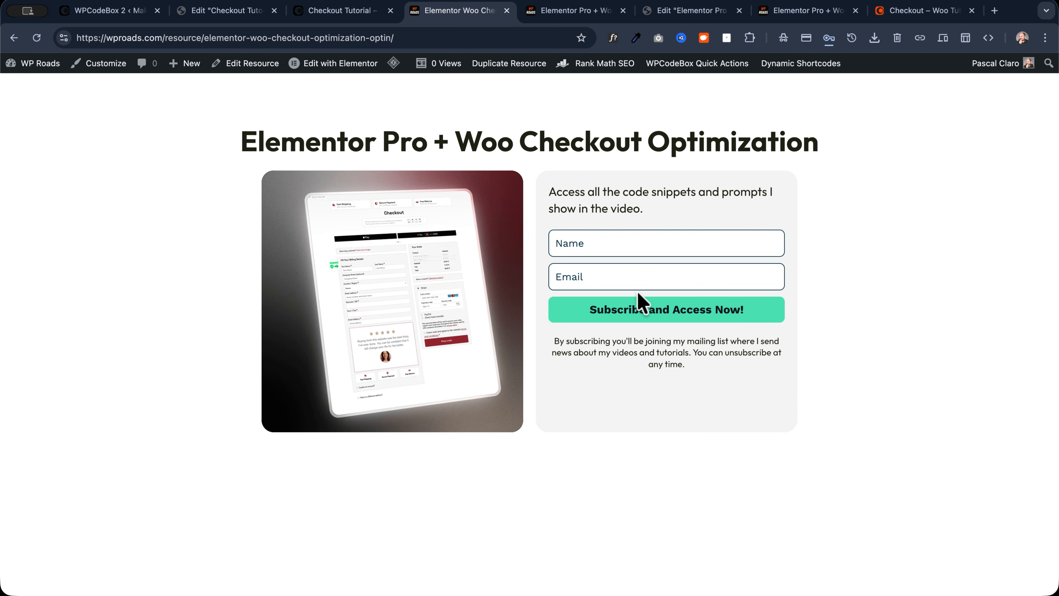
{"action": "left_click", "coordinate": [648, 279]}
{"action": "left_click", "coordinate": [653, 311]}
{"action": "left_click", "coordinate": [626, 244]}
{"action": "type", "text": "Pascal"}
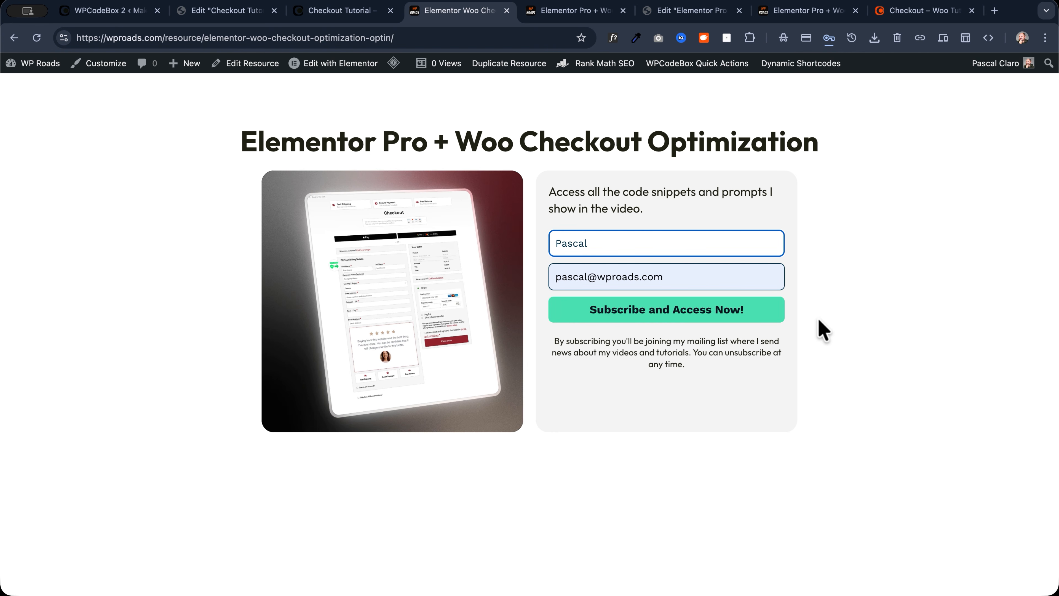
{"action": "left_click", "coordinate": [618, 322]}
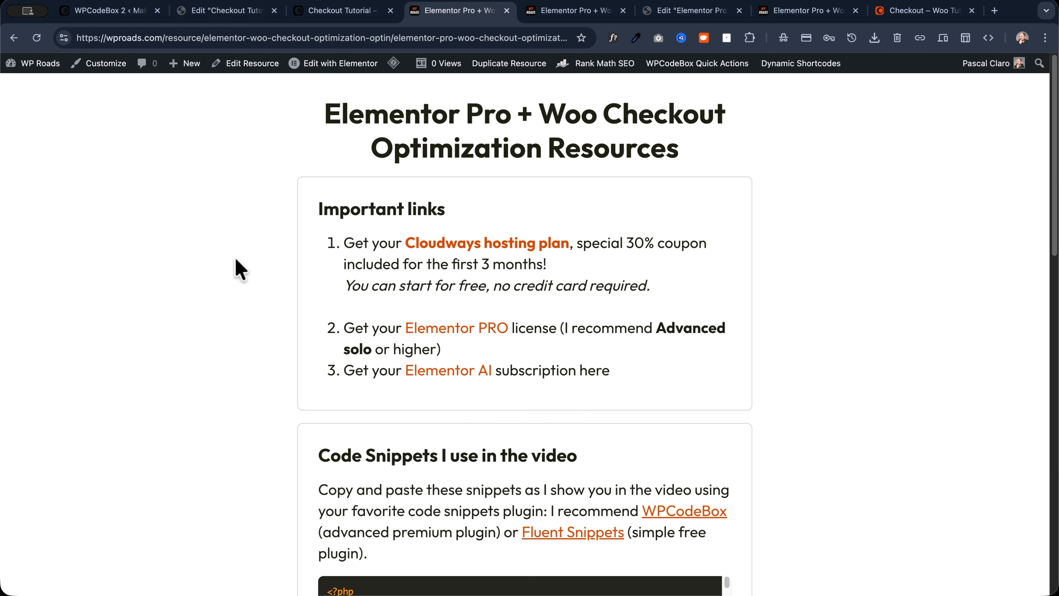
Review the important links and code snippets on the resources page, and open the Cloudways hosting plan offer
{"action": "scroll", "coordinate": [239, 269], "scroll_direction": "down", "scroll_amount": 8}
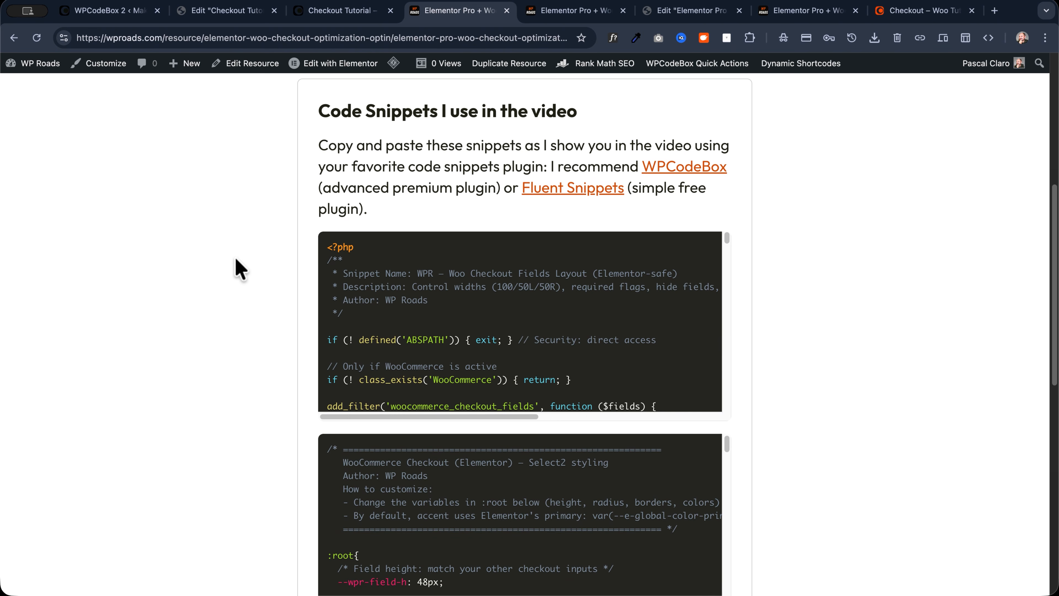
{"action": "scroll", "coordinate": [418, 153], "scroll_direction": "up", "scroll_amount": 8}
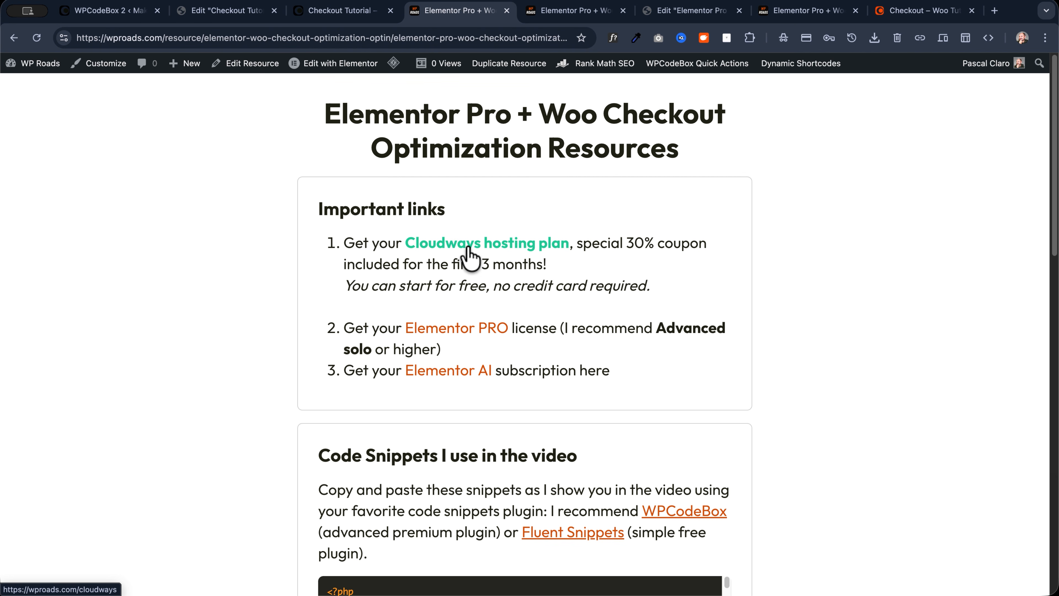
{"action": "left_click_drag", "start_coordinate": [627, 243], "coordinate": [708, 242]}
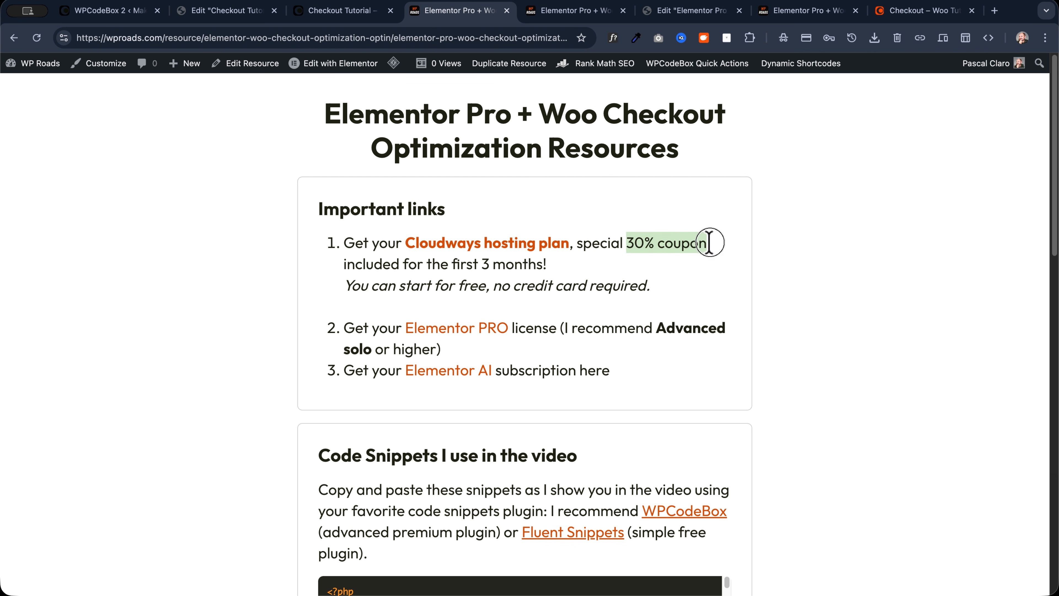
{"action": "left_click", "coordinate": [428, 248]}
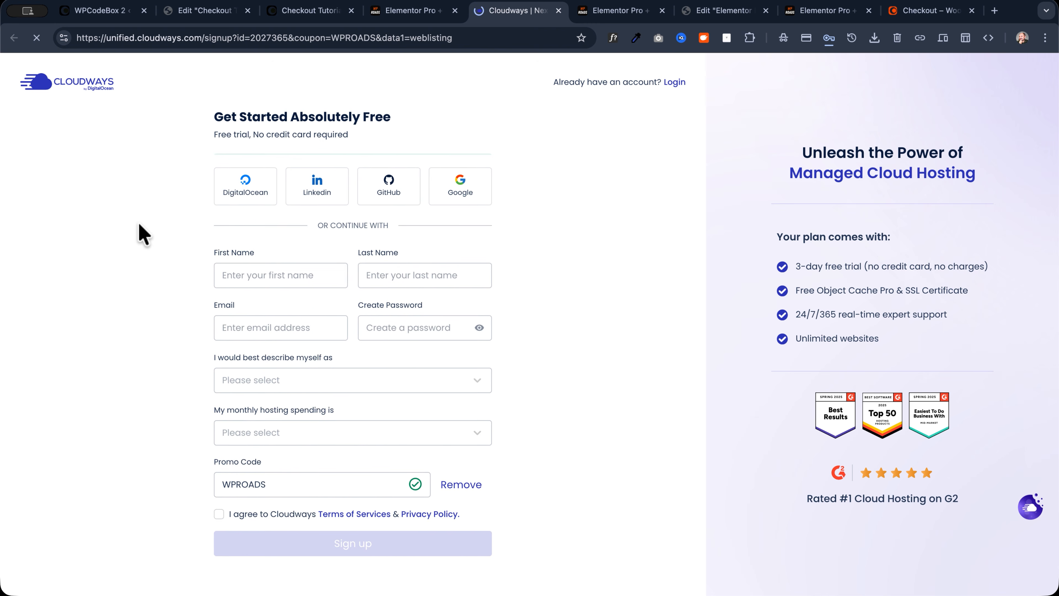
Examine the promo code notice and the free trial terms on the Cloudways signup page
{"action": "left_click_drag", "start_coordinate": [236, 156], "coordinate": [388, 159]}
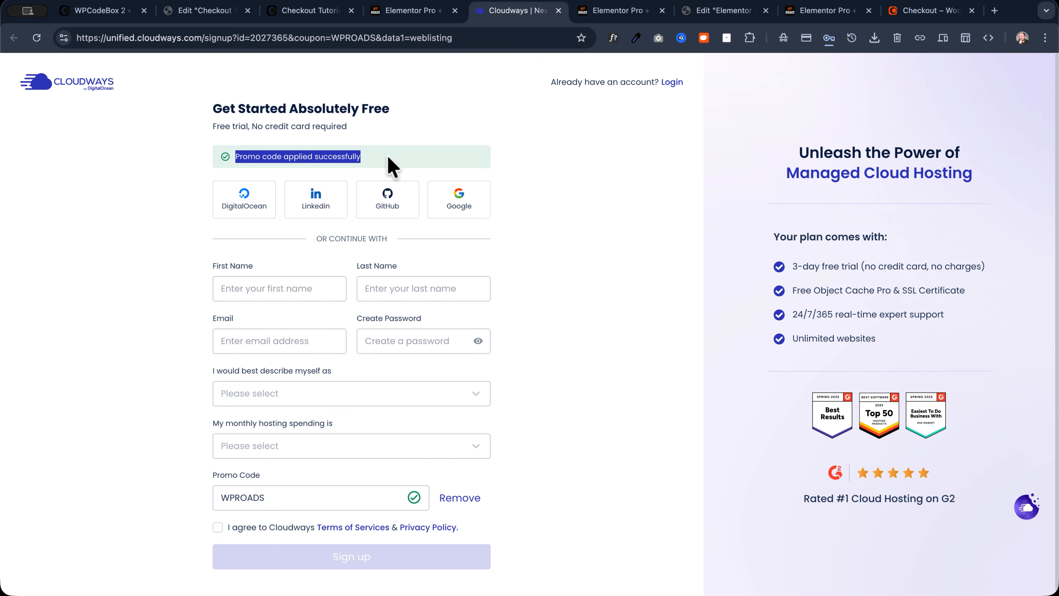
{"action": "left_click", "coordinate": [388, 158]}
{"action": "left_click_drag", "start_coordinate": [791, 266], "coordinate": [1020, 268]}
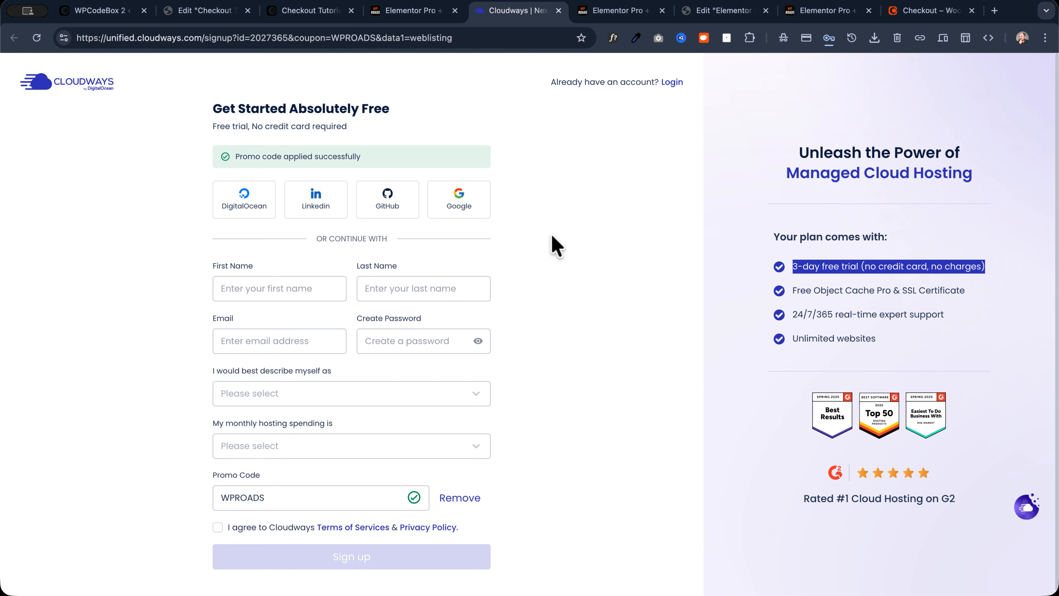
{"action": "left_click", "coordinate": [549, 253]}
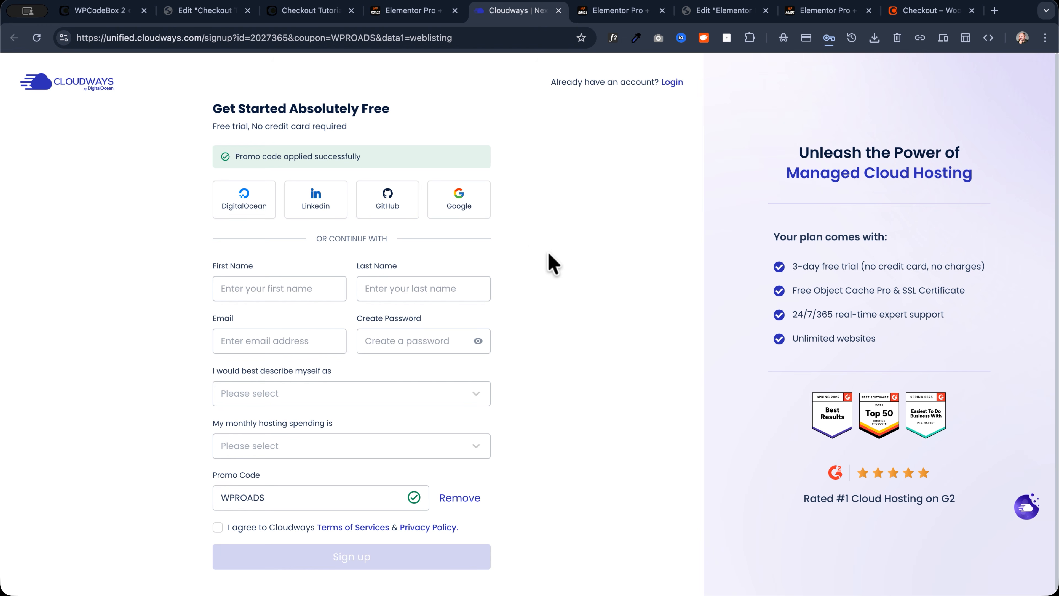
Return to the optimization resources page and copy the "Enhance Stripe Plugin Credit Card Element" CSS snippet
{"action": "key", "text": "ctrl+shift+Tab"}
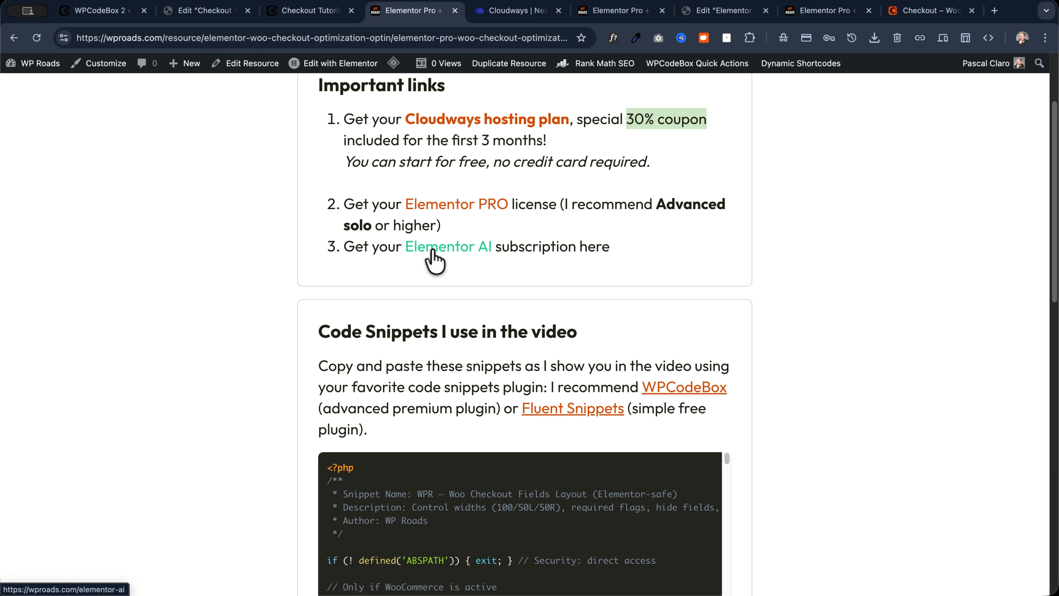
{"action": "scroll", "coordinate": [224, 249], "scroll_direction": "down", "scroll_amount": 5}
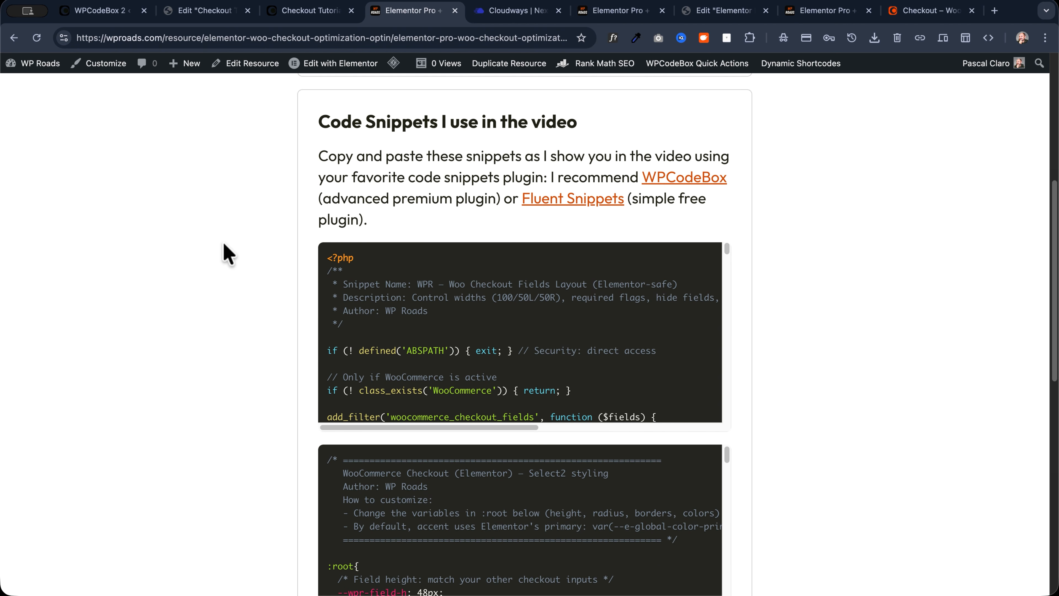
{"action": "scroll", "coordinate": [224, 246], "scroll_direction": "down", "scroll_amount": 1}
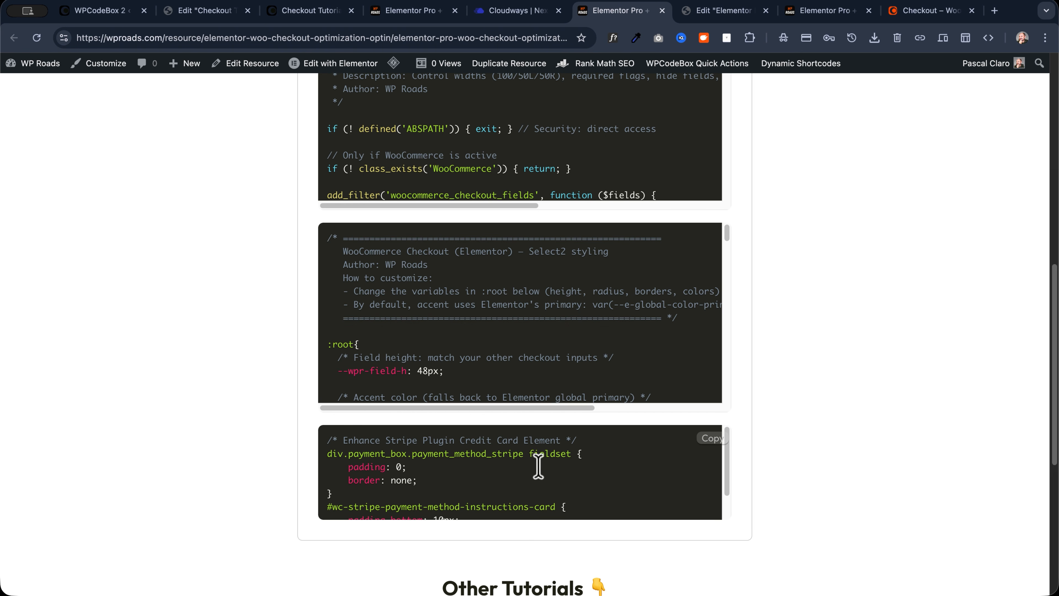
{"action": "left_click", "coordinate": [715, 441]}
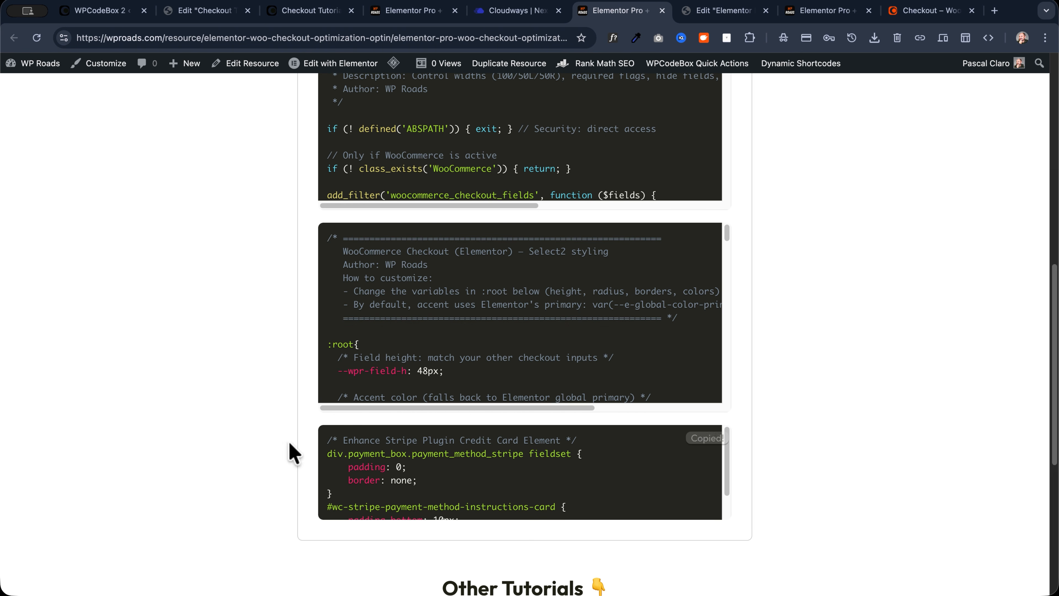
Return to the Elementor editor for the Checkout Tutorial page and open the page settings' Custom CSS editor
{"action": "left_click", "coordinate": [209, 17]}
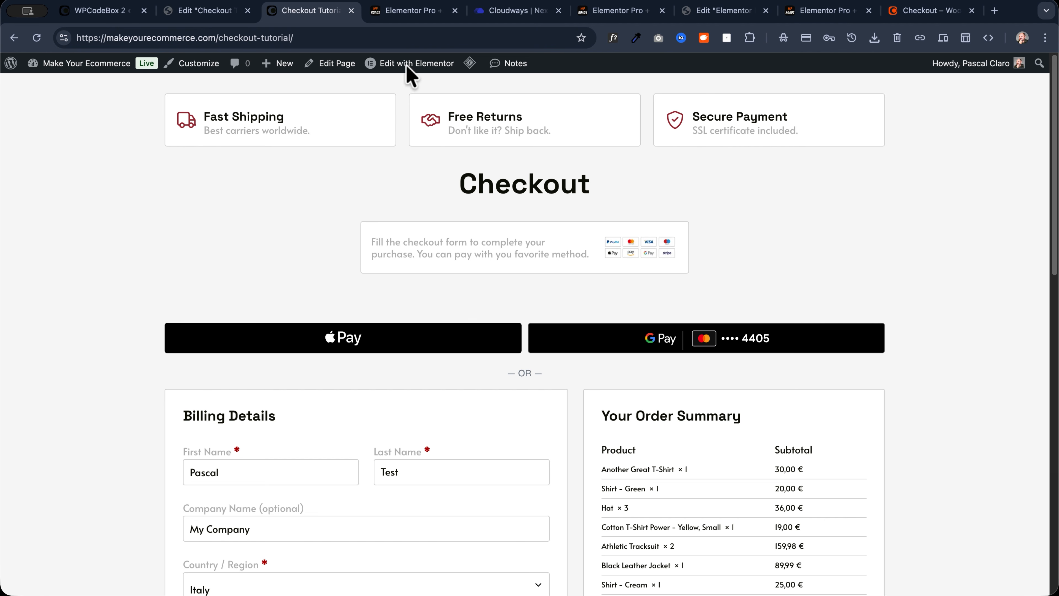
{"action": "left_click", "coordinate": [181, 10]}
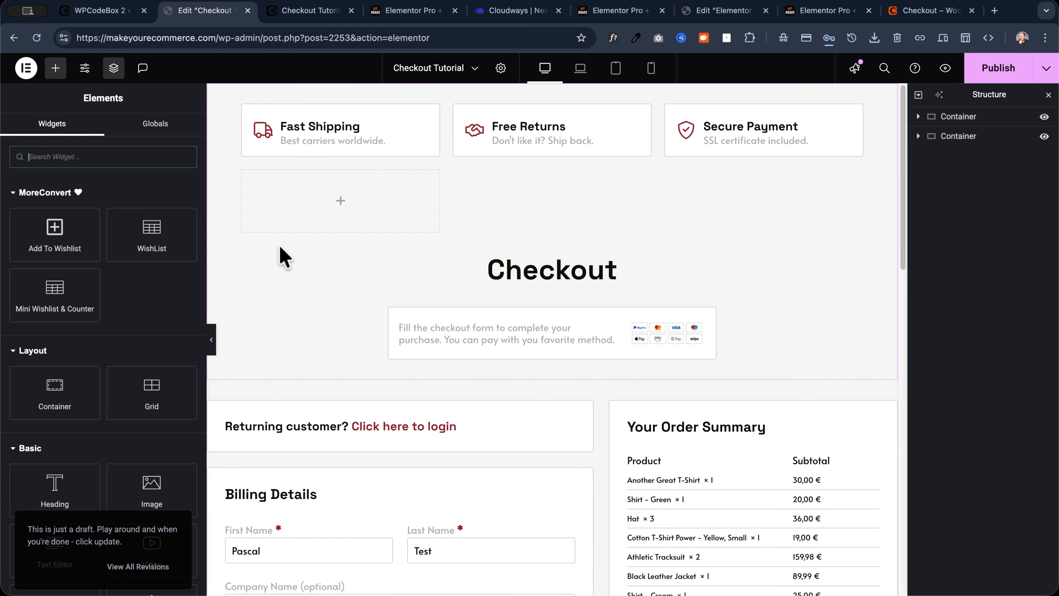
{"action": "left_click", "coordinate": [501, 71]}
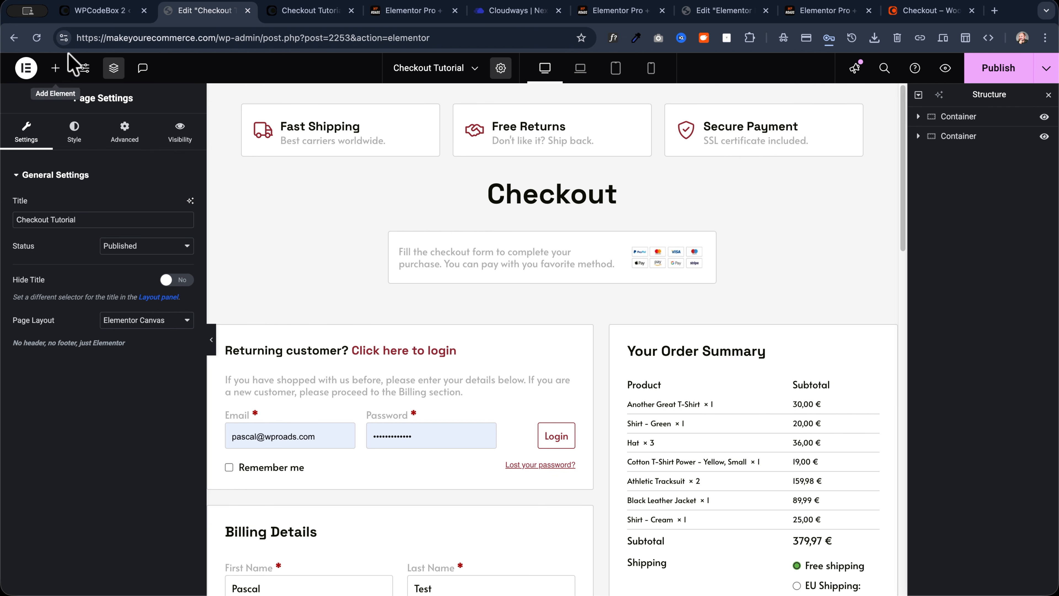
{"action": "left_click", "coordinate": [131, 138]}
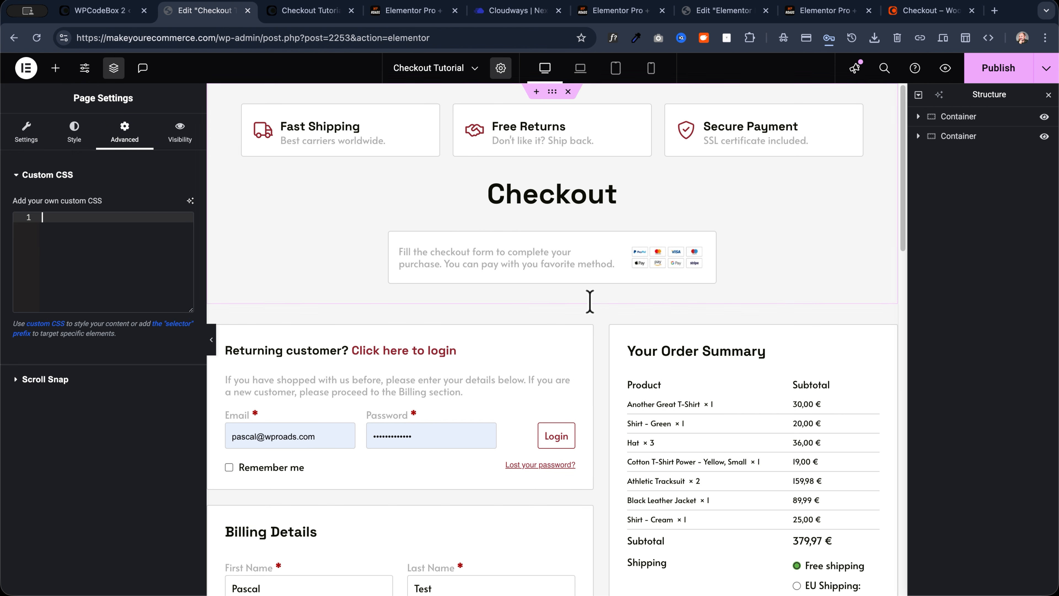
Paste the copied Stripe card CSS into the page's custom CSS, with the credit card fields in view
{"action": "scroll", "coordinate": [620, 289], "scroll_direction": "down", "scroll_amount": 15}
{"action": "scroll", "coordinate": [621, 292], "scroll_direction": "down", "scroll_amount": 2}
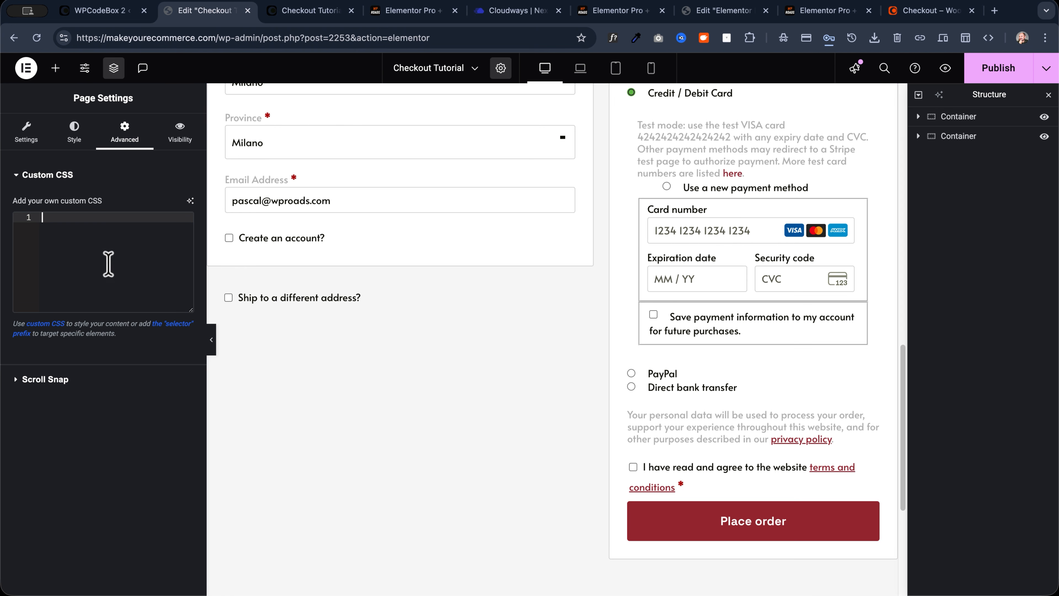
{"action": "left_click", "coordinate": [68, 219]}
{"action": "key", "text": "super+v"}
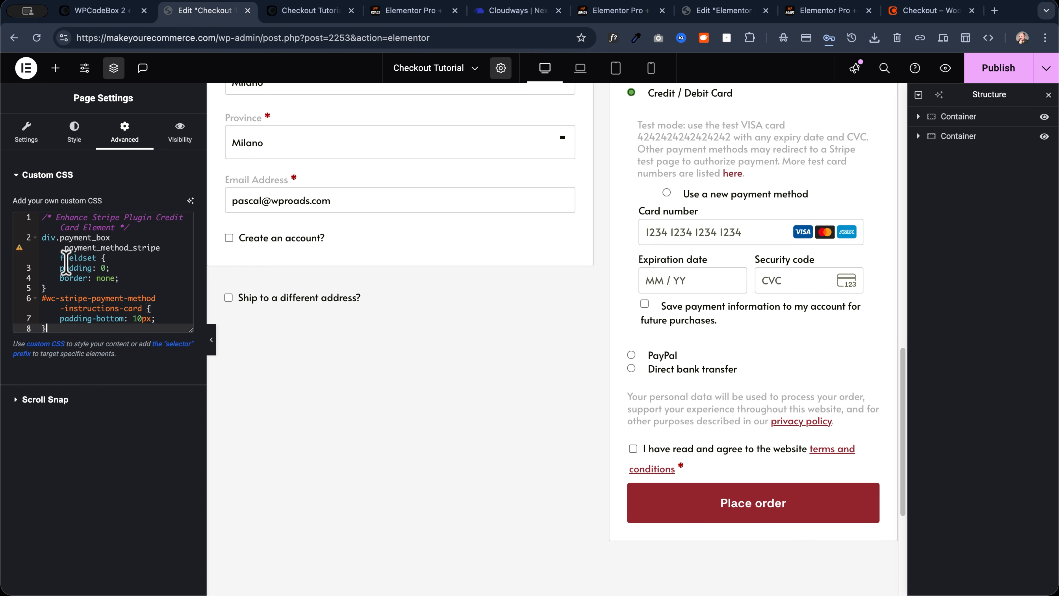
Replace the page's custom CSS with the "Enhance Stripe Plugin Credit Card Element V2" snippet from the resources page and inspect the card fields
{"action": "key", "text": "super+6"}
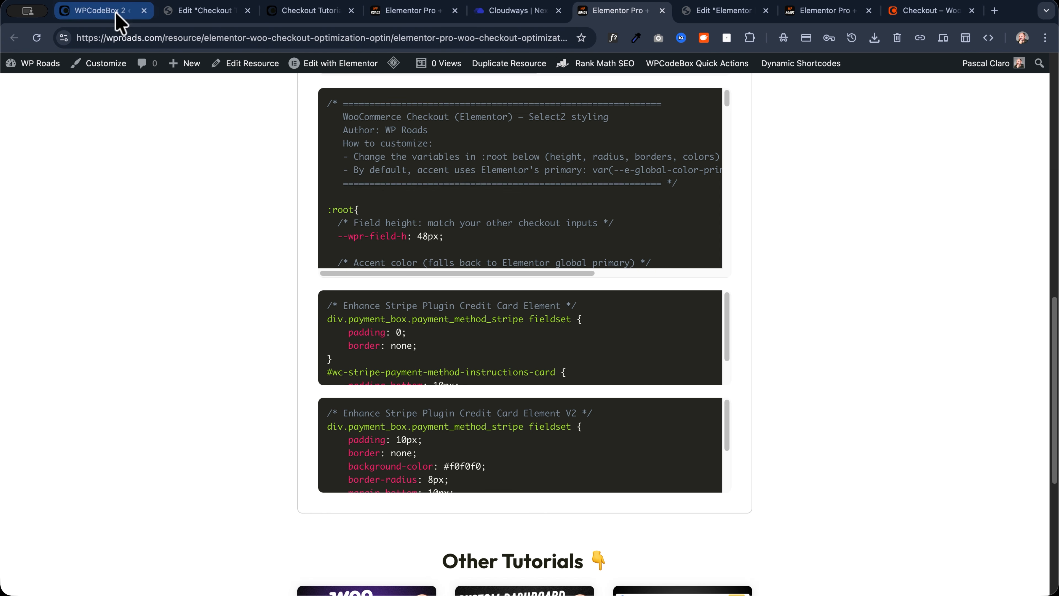
{"action": "left_click", "coordinate": [197, 11]}
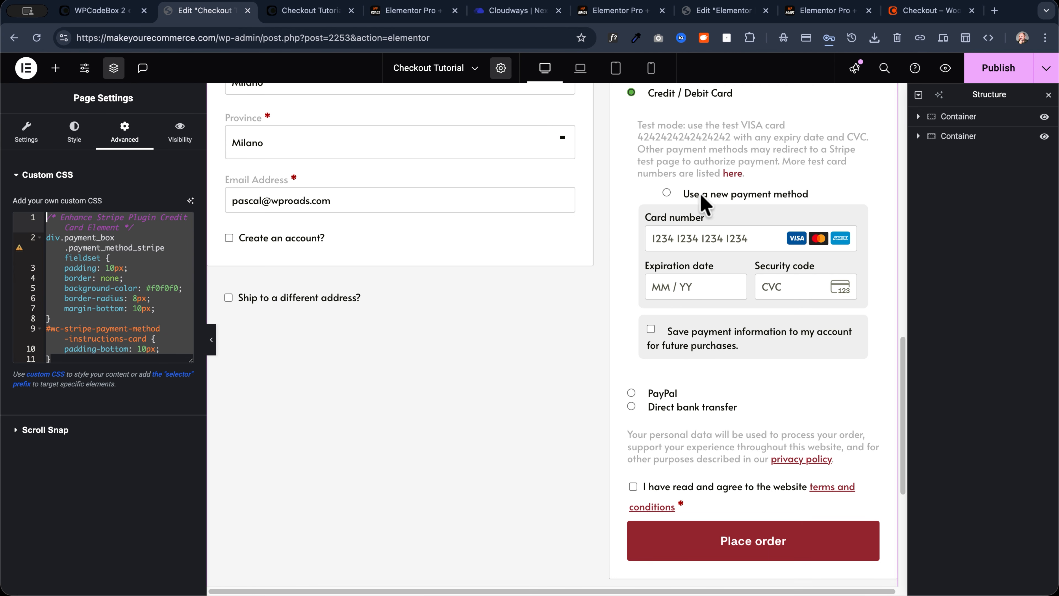
{"action": "scroll", "coordinate": [808, 241], "scroll_direction": "up", "scroll_amount": 2}
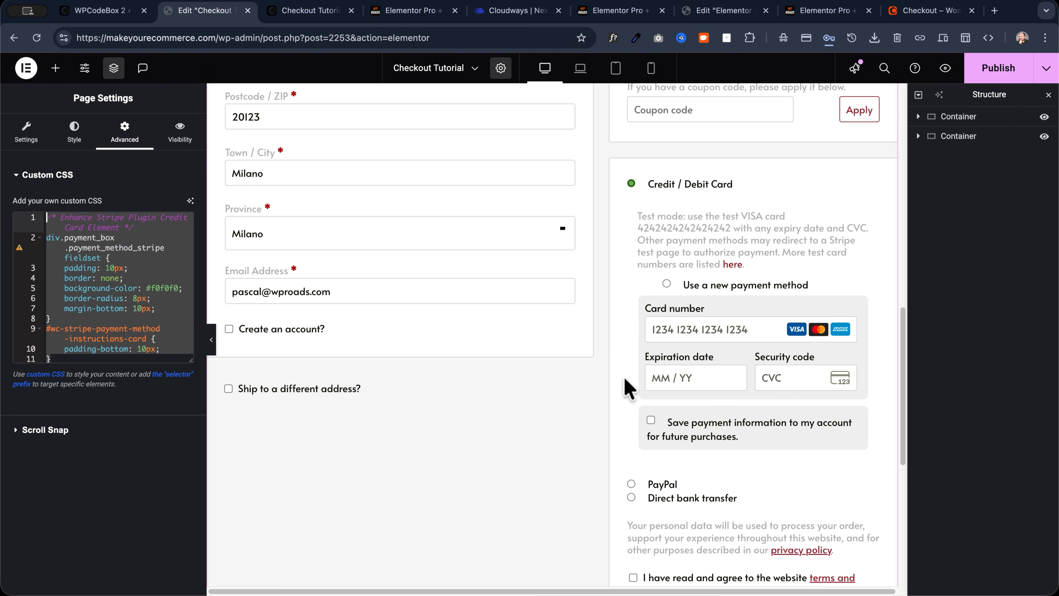
{"action": "scroll", "coordinate": [627, 388], "scroll_direction": "down", "scroll_amount": 2}
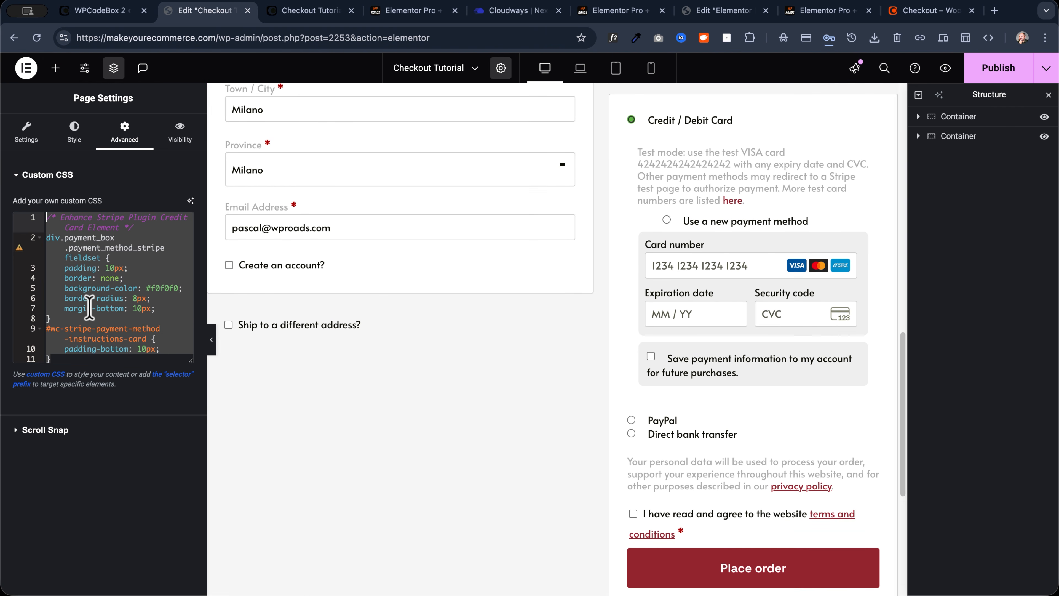
Clear the V2 custom CSS and paste it back to compare the Stripe card fields without and with the styling
{"action": "key", "text": "BackSpace"}
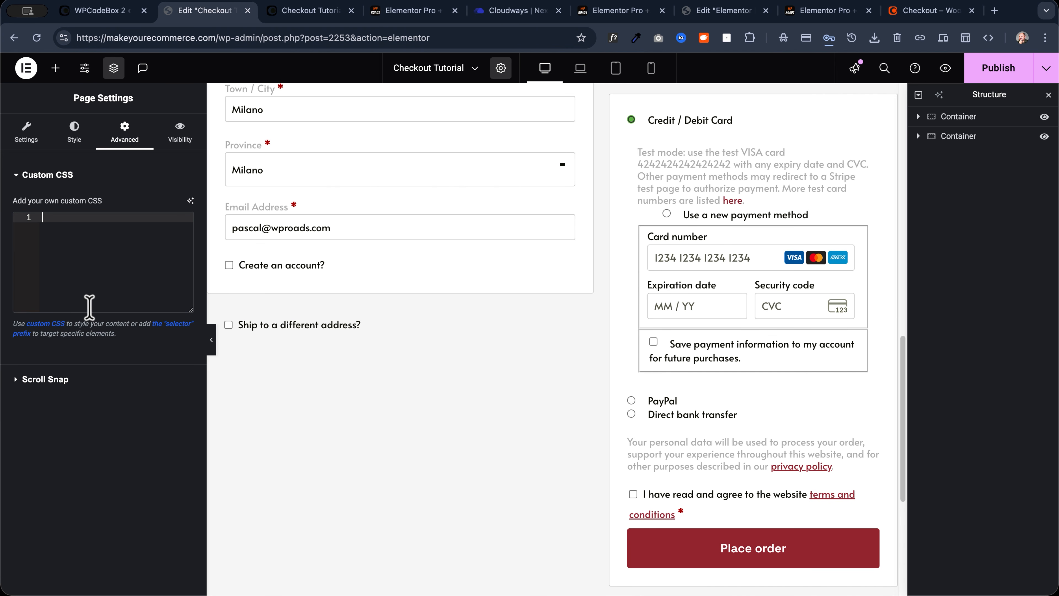
{"action": "key", "text": "super+v"}
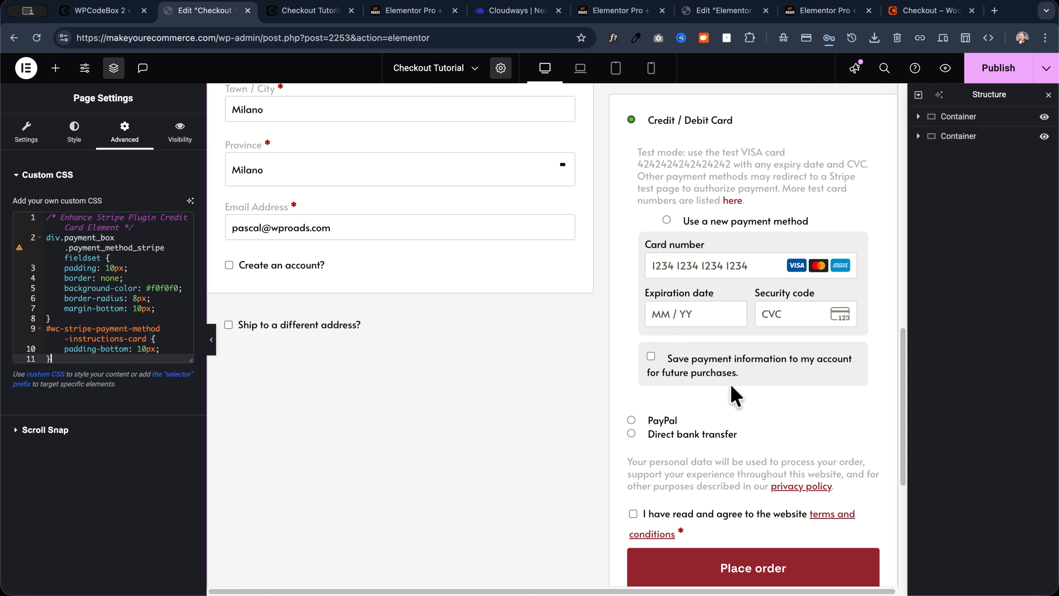
{"action": "scroll", "coordinate": [736, 393], "scroll_direction": "up", "scroll_amount": 2}
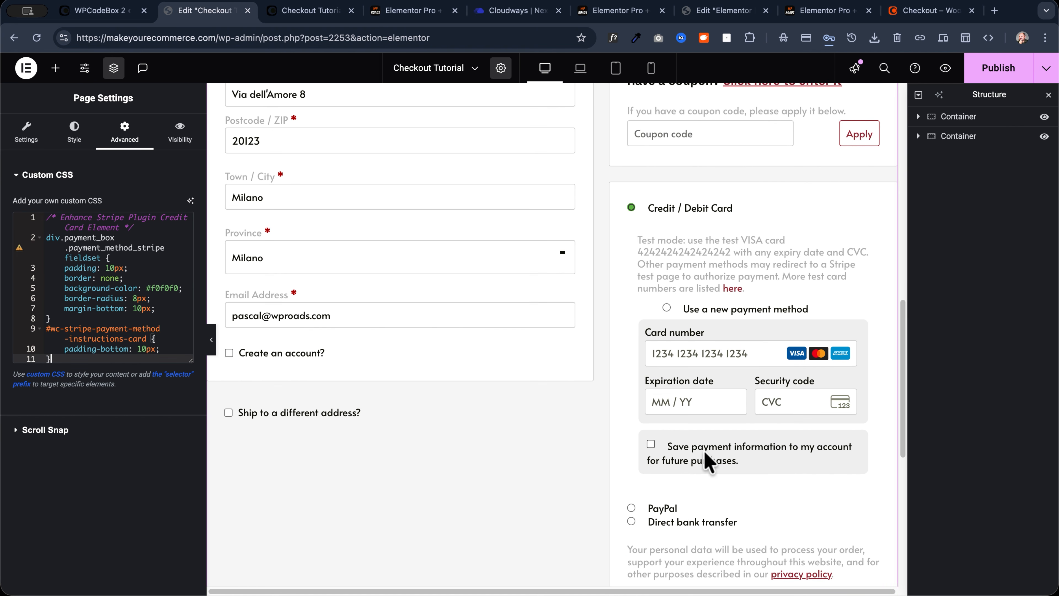
Publish the checkout page with the V2 Stripe card styling and switch to the live Checkout Tutorial page
{"action": "left_click", "coordinate": [999, 67]}
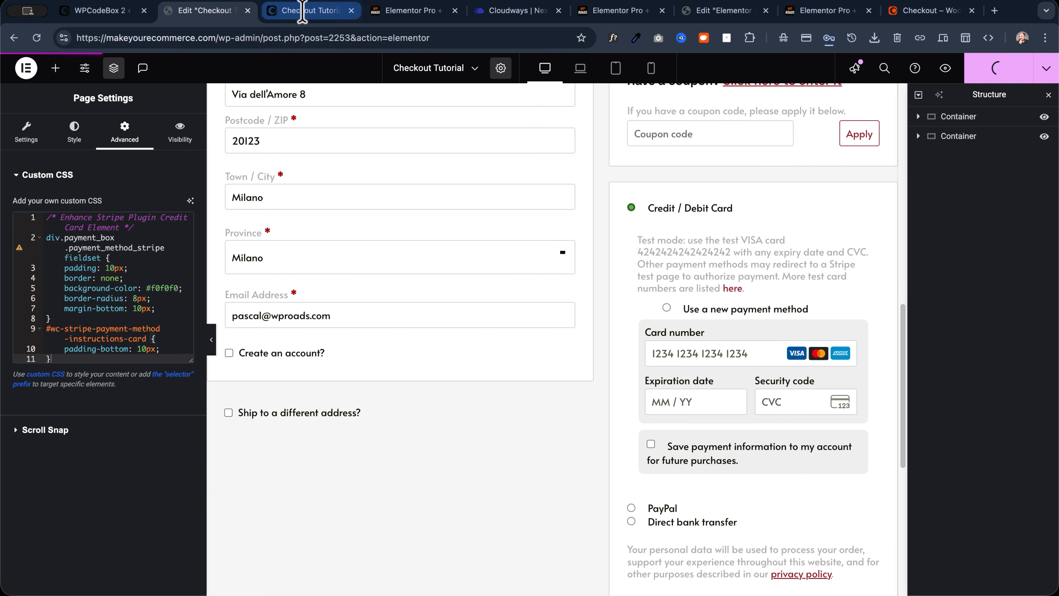
{"action": "left_click", "coordinate": [302, 11]}
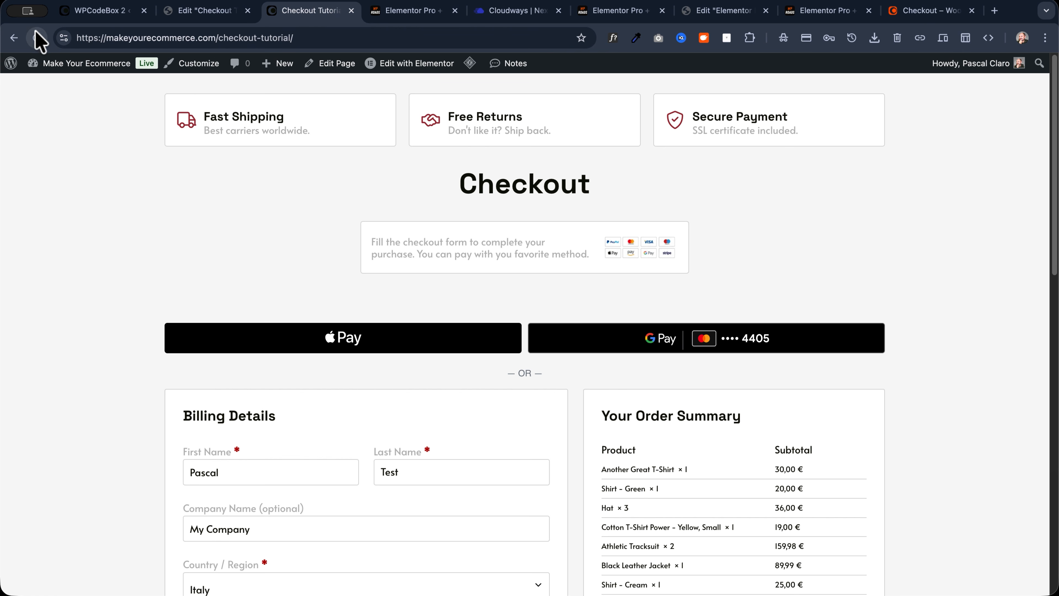
Reload the live checkout tutorial page and examine its billing details form, order summary and payment section
{"action": "left_click_drag", "start_coordinate": [257, 38], "coordinate": [340, 37]}
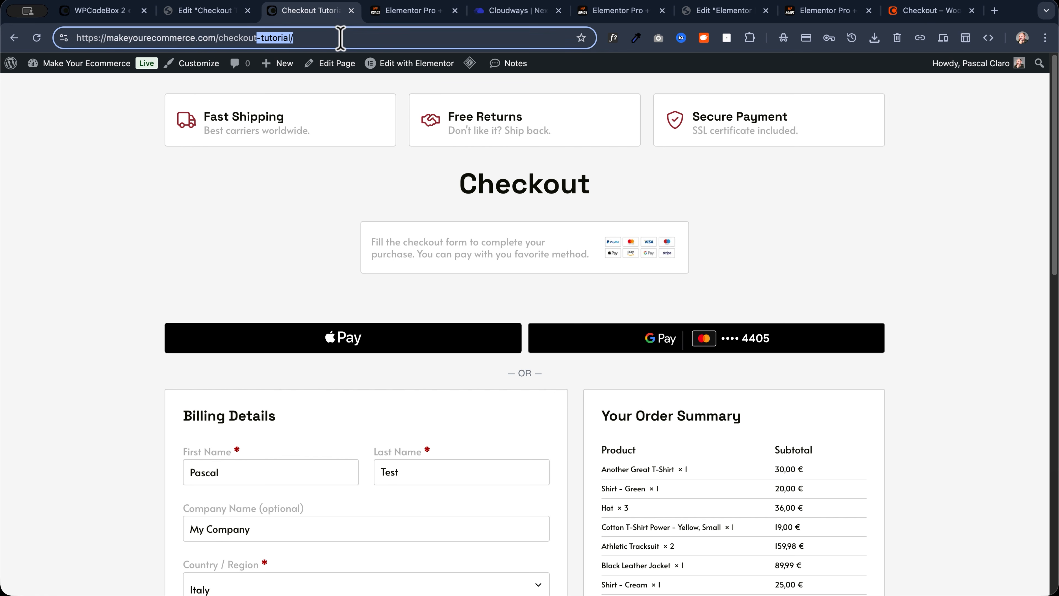
{"action": "key", "text": "BackSpace"}
{"action": "key", "text": "Return"}
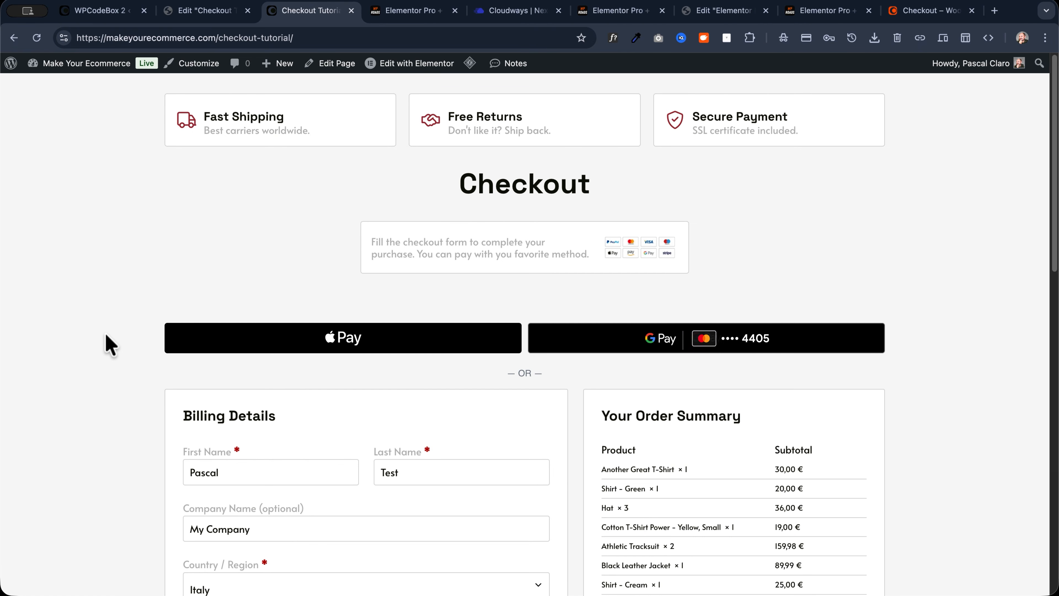
{"action": "scroll", "coordinate": [106, 343], "scroll_direction": "down", "scroll_amount": 5}
{"action": "scroll", "coordinate": [106, 343], "scroll_direction": "down", "scroll_amount": 10}
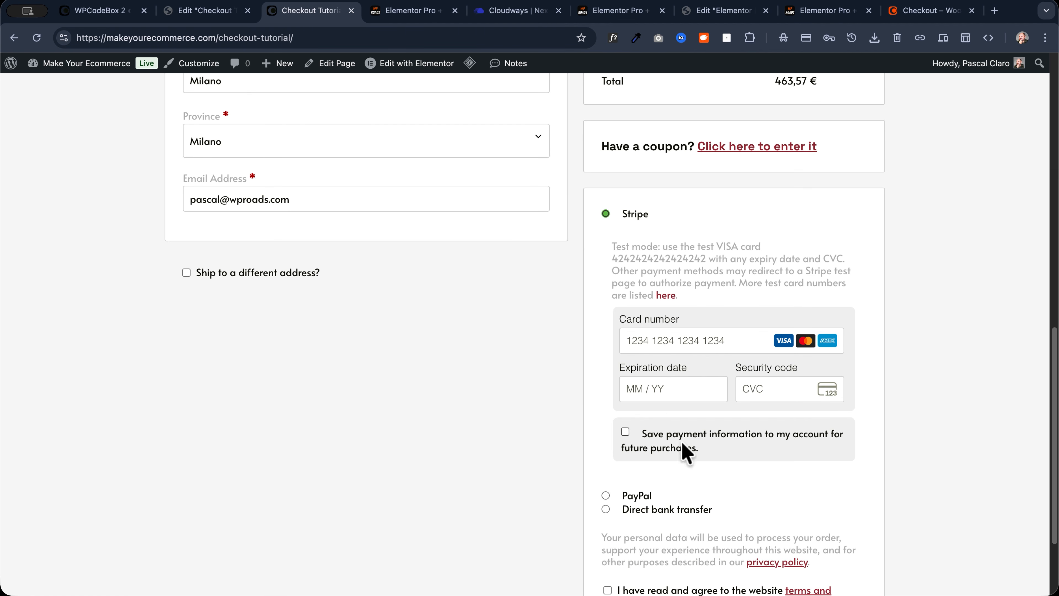
{"action": "scroll", "coordinate": [107, 276], "scroll_direction": "up", "scroll_amount": 15}
{"action": "scroll", "coordinate": [106, 276], "scroll_direction": "down", "scroll_amount": 5}
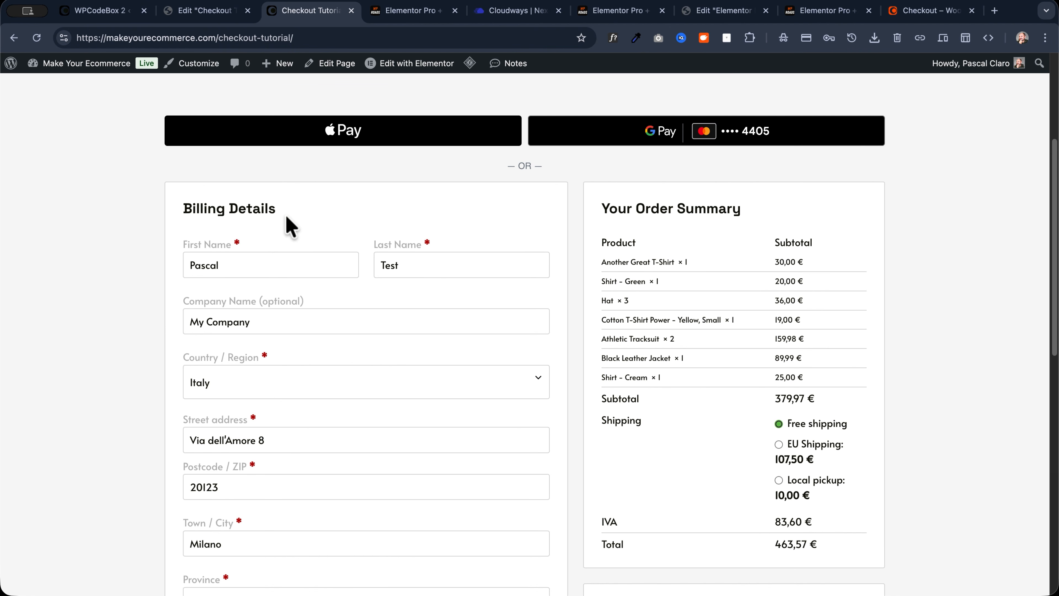
{"action": "scroll", "coordinate": [231, 206], "scroll_direction": "down", "scroll_amount": 1}
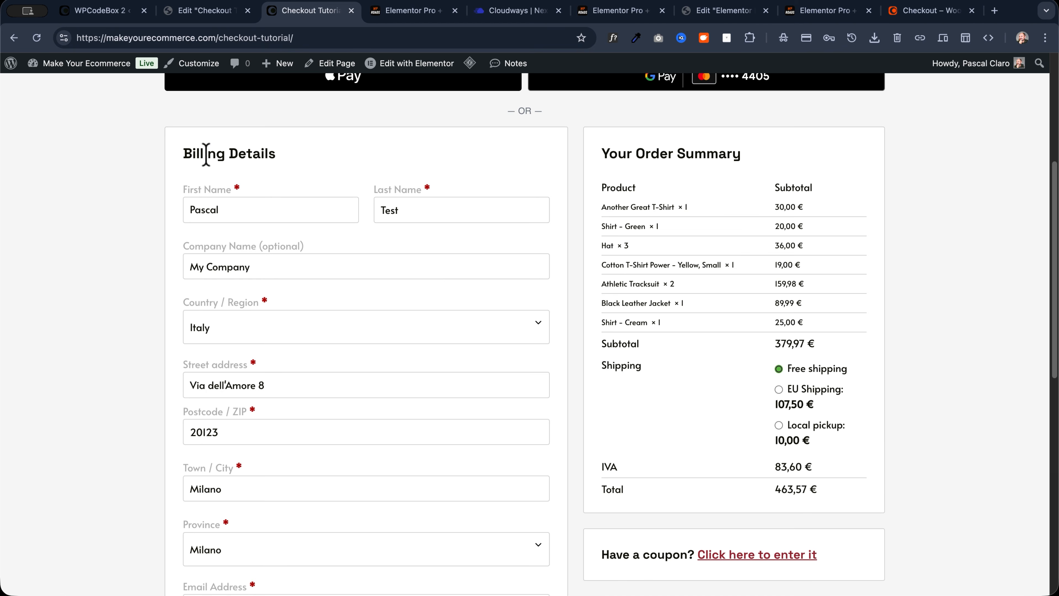
{"action": "scroll", "coordinate": [206, 155], "scroll_direction": "up", "scroll_amount": 5}
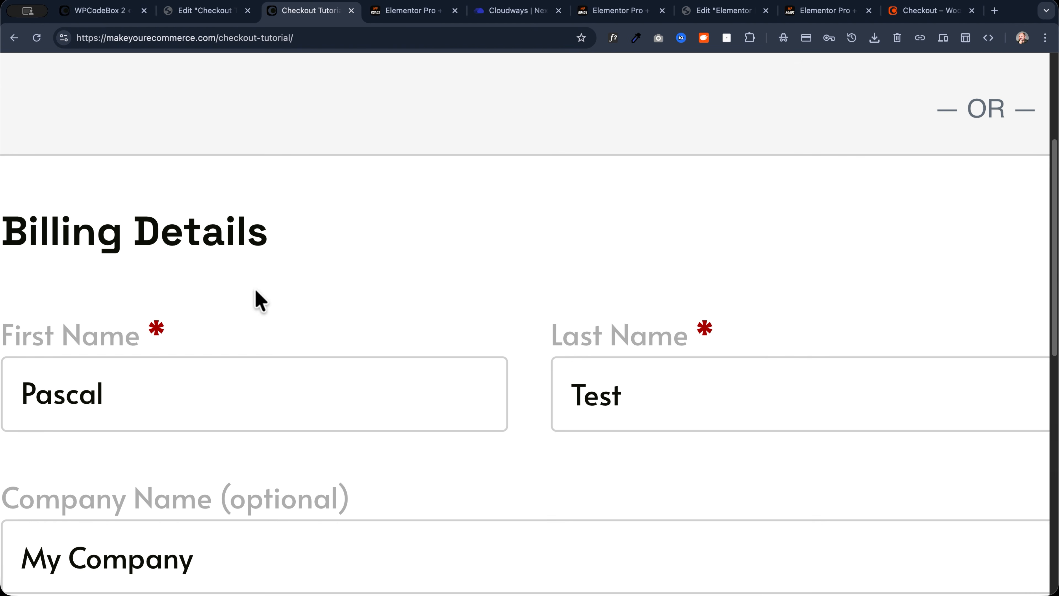
{"action": "scroll", "coordinate": [256, 301], "scroll_direction": "down", "scroll_amount": 2}
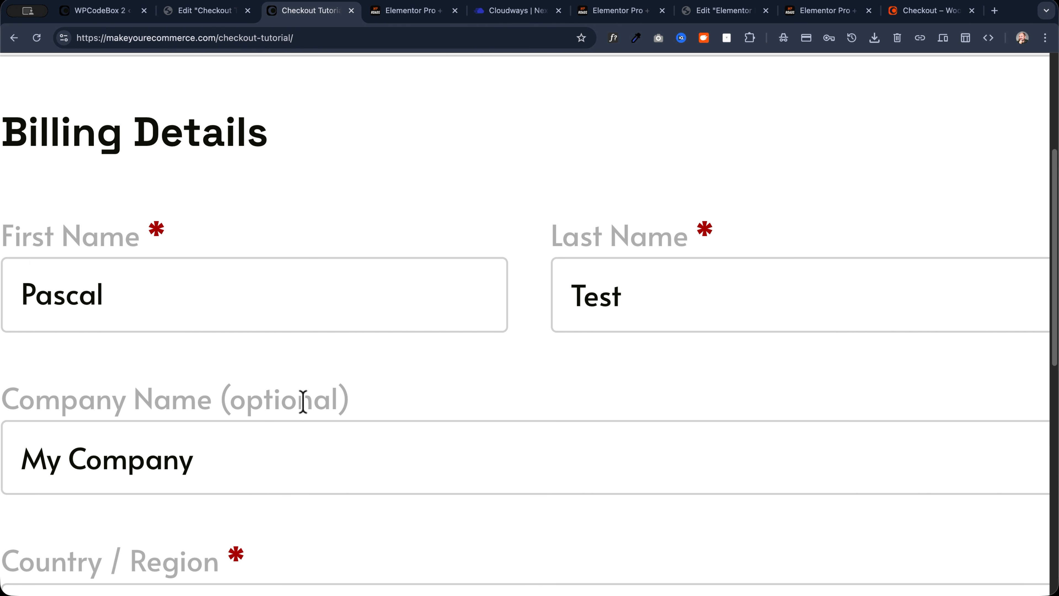
{"action": "scroll", "coordinate": [250, 390], "scroll_direction": "down", "scroll_amount": 5}
{"action": "scroll", "coordinate": [305, 416], "scroll_direction": "down", "scroll_amount": 5}
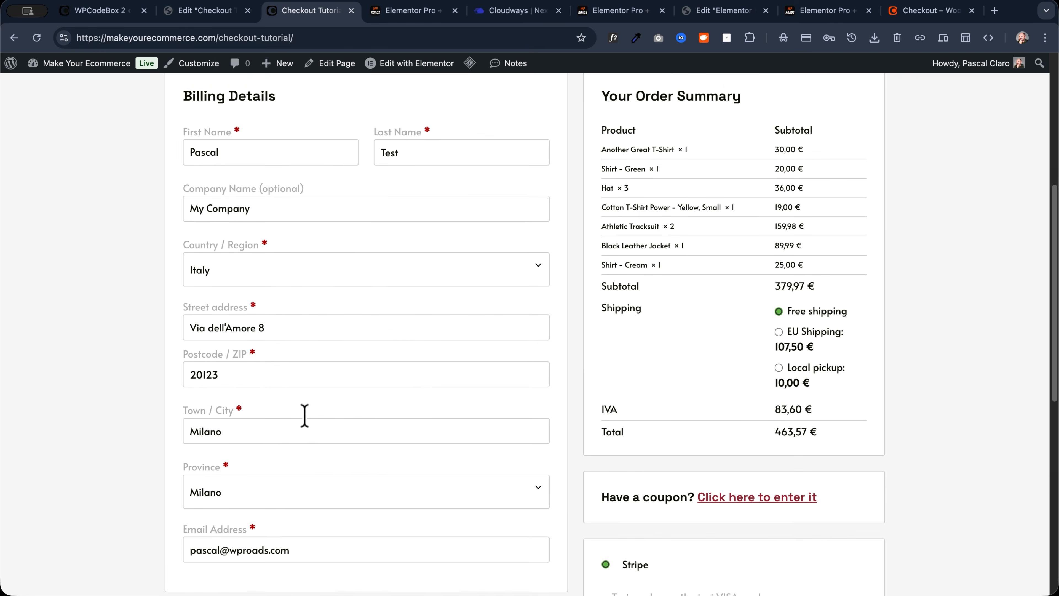
{"action": "scroll", "coordinate": [305, 416], "scroll_direction": "down", "scroll_amount": 4}
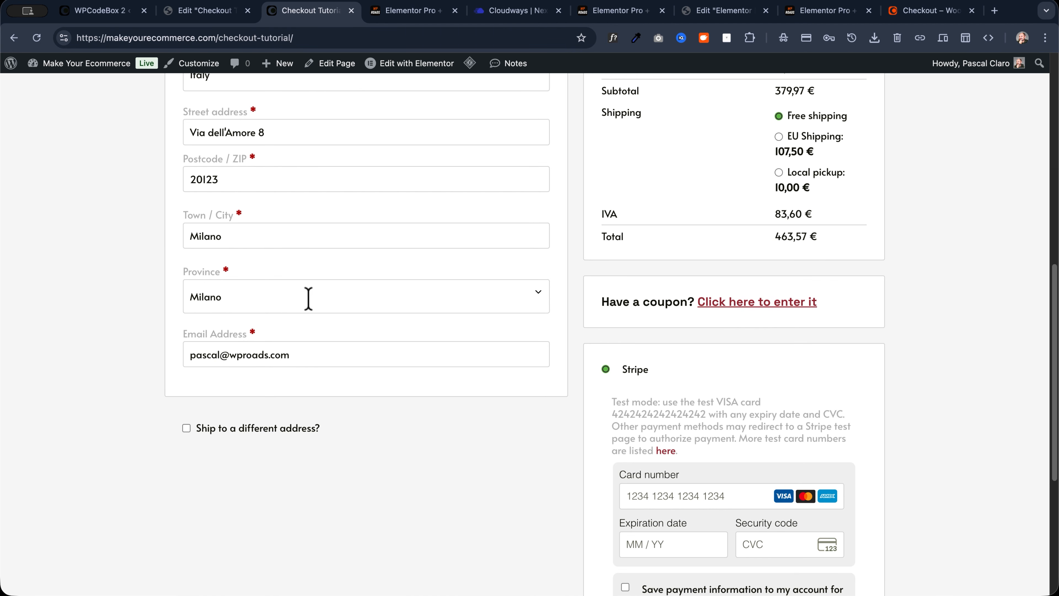
{"action": "scroll", "coordinate": [232, 343], "scroll_direction": "up", "scroll_amount": 5}
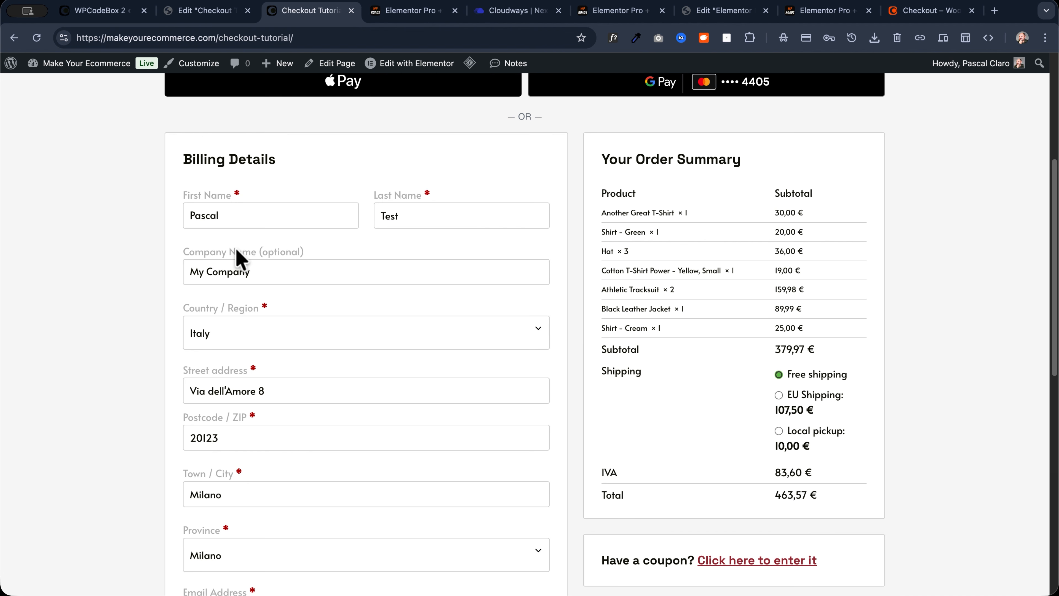
{"action": "scroll", "coordinate": [202, 361], "scroll_direction": "down", "scroll_amount": 2}
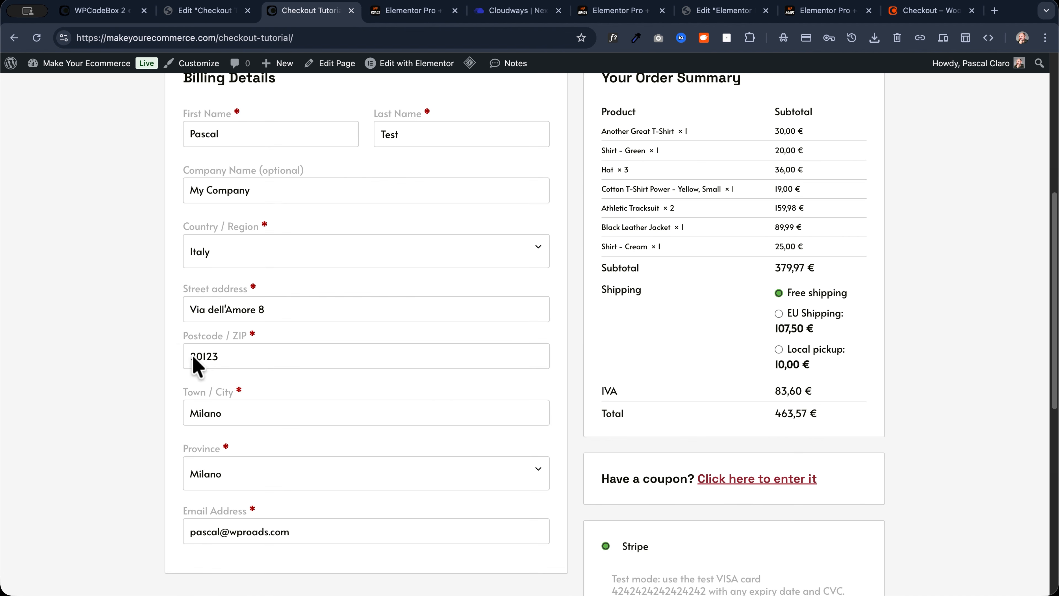
{"action": "scroll", "coordinate": [180, 354], "scroll_direction": "up", "scroll_amount": 2}
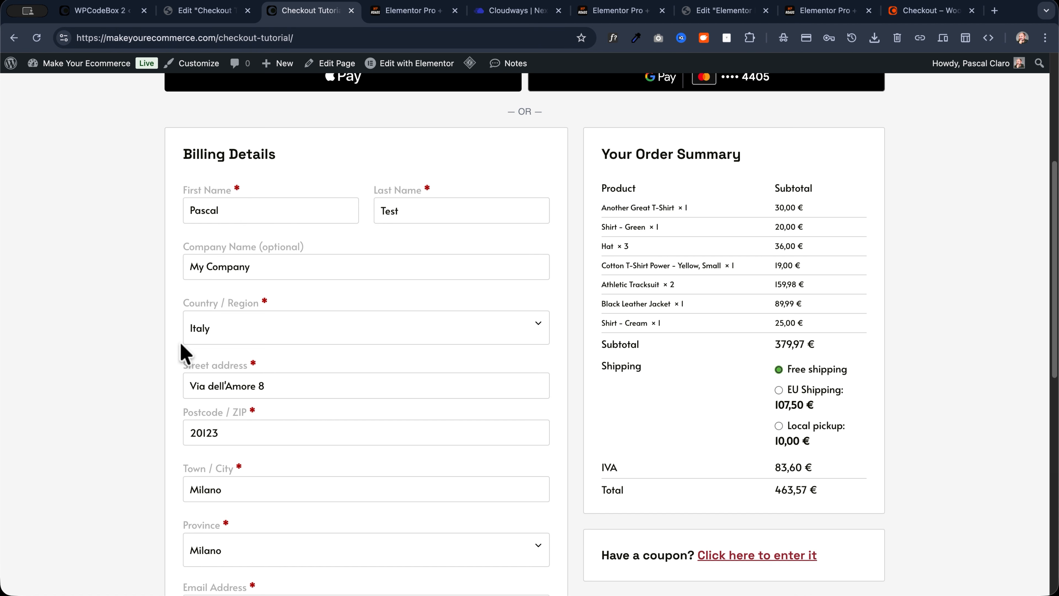
Switch to the Elementor editor and open the Checkout widget's Billing Details settings with their form items
{"action": "left_click", "coordinate": [212, 11]}
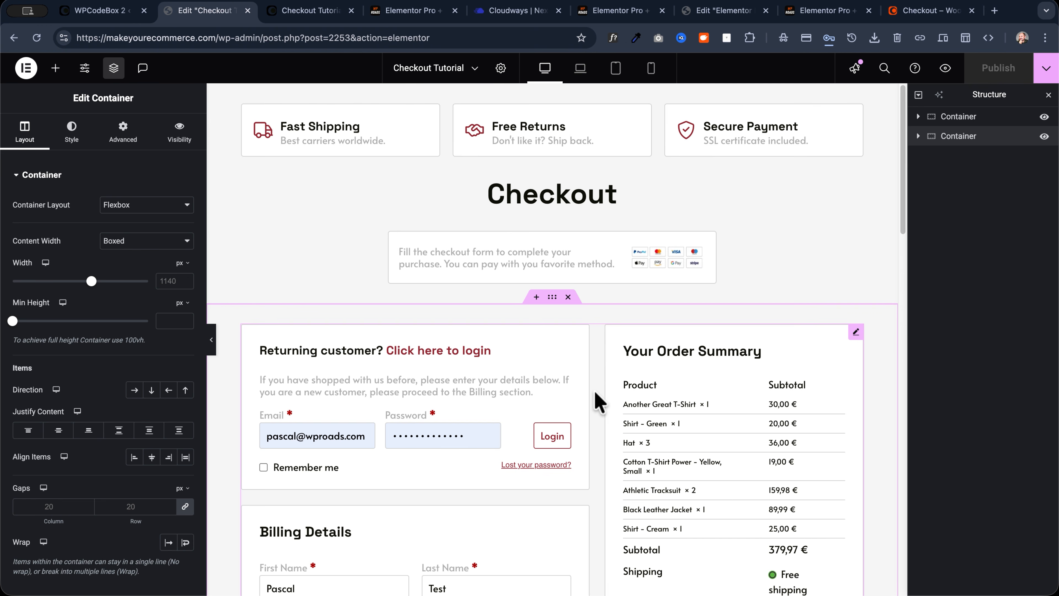
{"action": "left_click", "coordinate": [857, 332]}
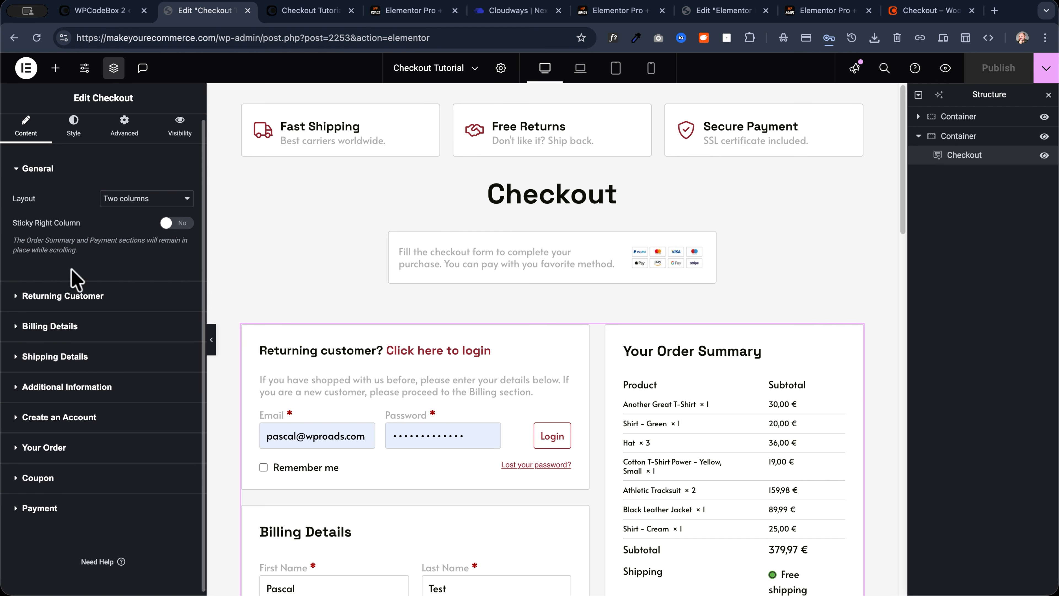
{"action": "left_click", "coordinate": [48, 332]}
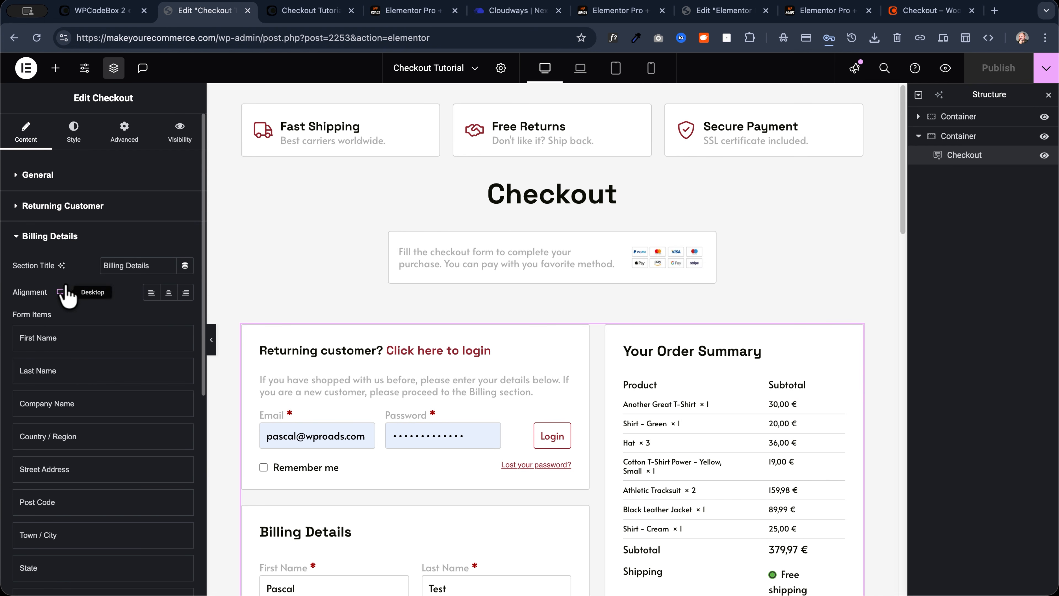
{"action": "scroll", "coordinate": [75, 292], "scroll_direction": "down", "scroll_amount": 3}
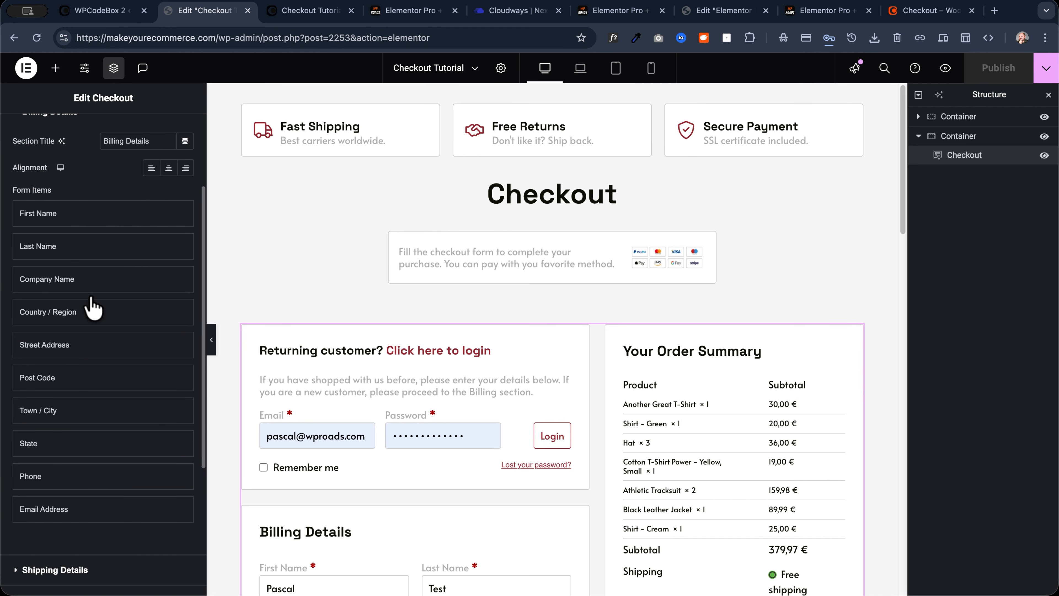
{"action": "left_click", "coordinate": [60, 345]}
{"action": "left_click", "coordinate": [61, 345]}
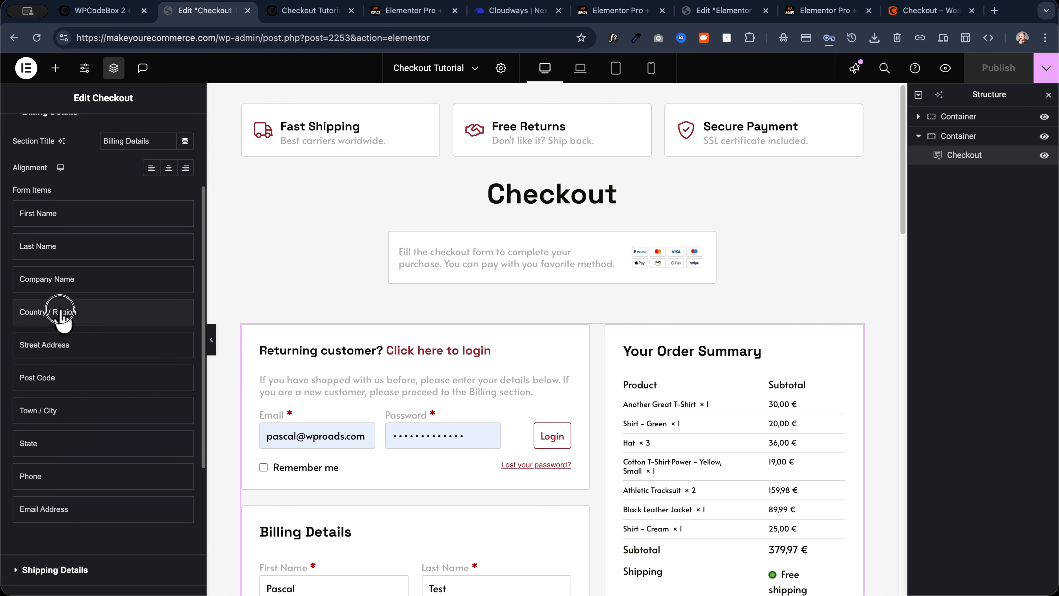
Change the billing section title to "Your Billing Details" and publish the page
{"action": "scroll", "coordinate": [78, 277], "scroll_direction": "up", "scroll_amount": 2}
{"action": "left_click", "coordinate": [156, 219]}
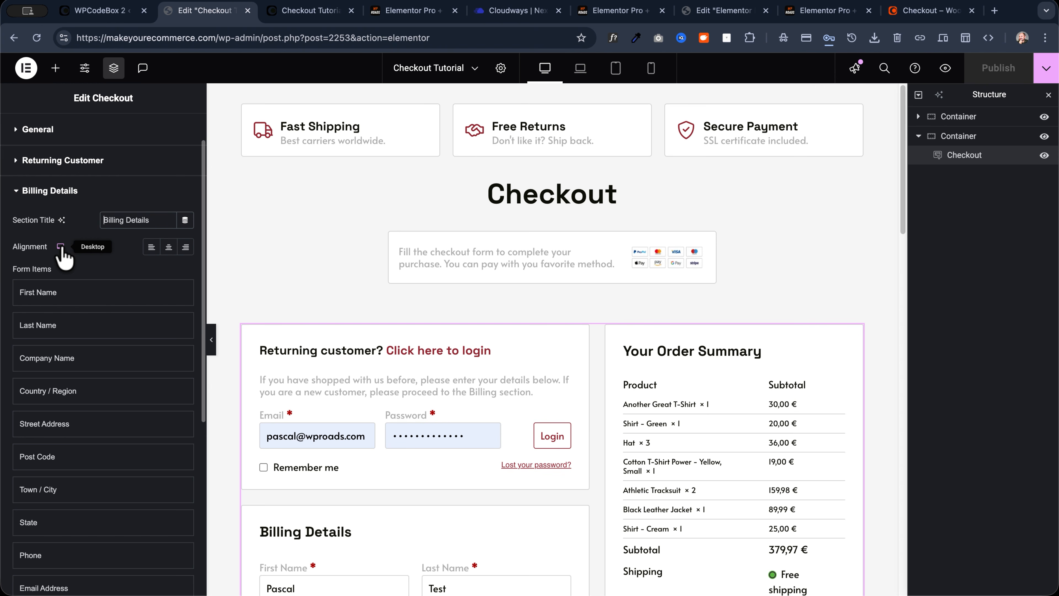
{"action": "type", "text": "Your"}
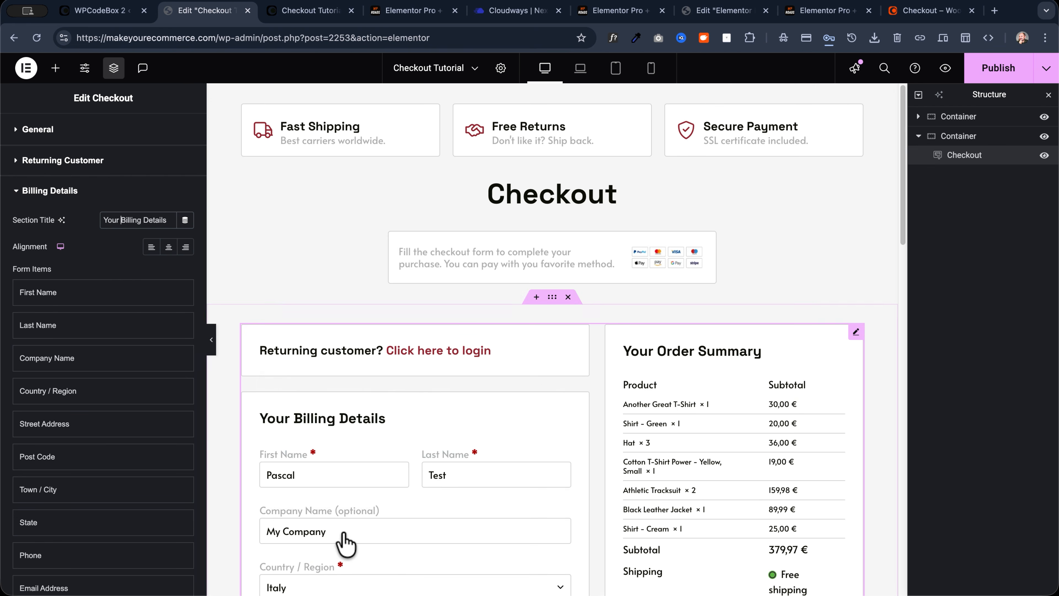
{"action": "scroll", "coordinate": [297, 377], "scroll_direction": "down", "scroll_amount": 5}
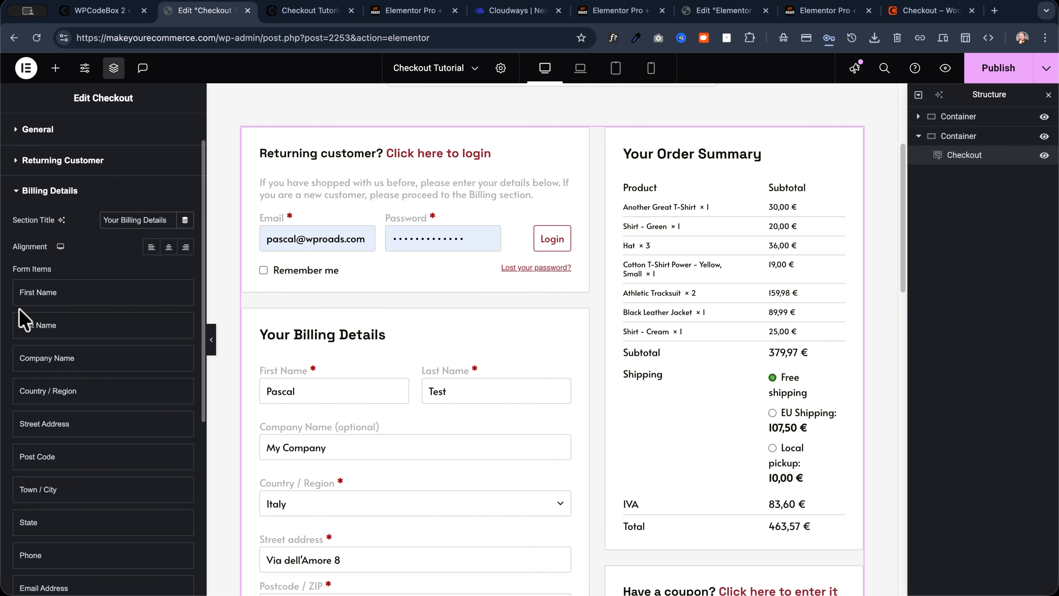
{"action": "scroll", "coordinate": [50, 259], "scroll_direction": "up", "scroll_amount": 2}
{"action": "left_click", "coordinate": [38, 237]}
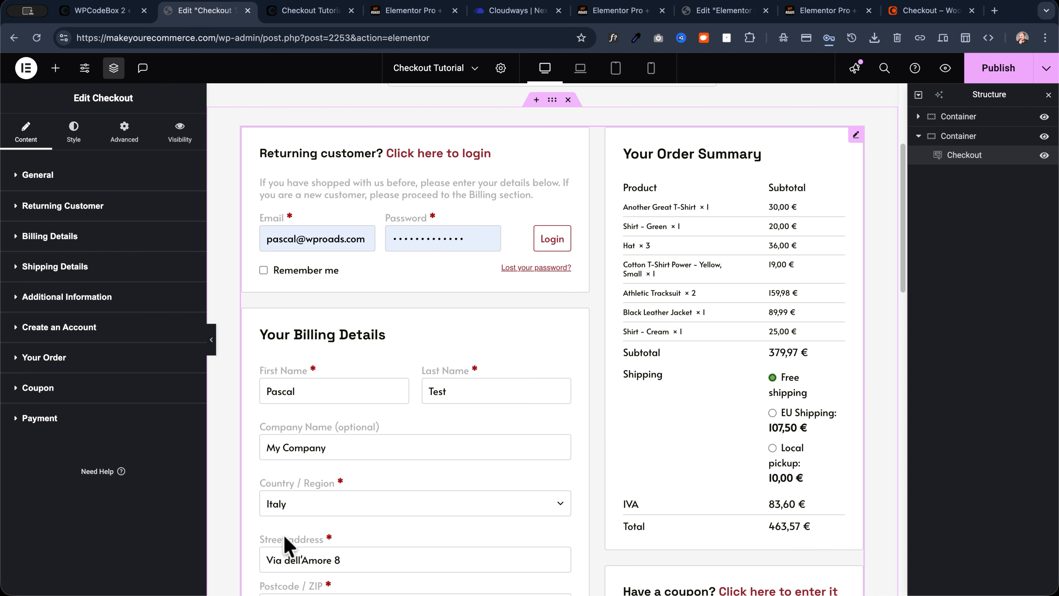
{"action": "scroll", "coordinate": [287, 474], "scroll_direction": "down", "scroll_amount": 4}
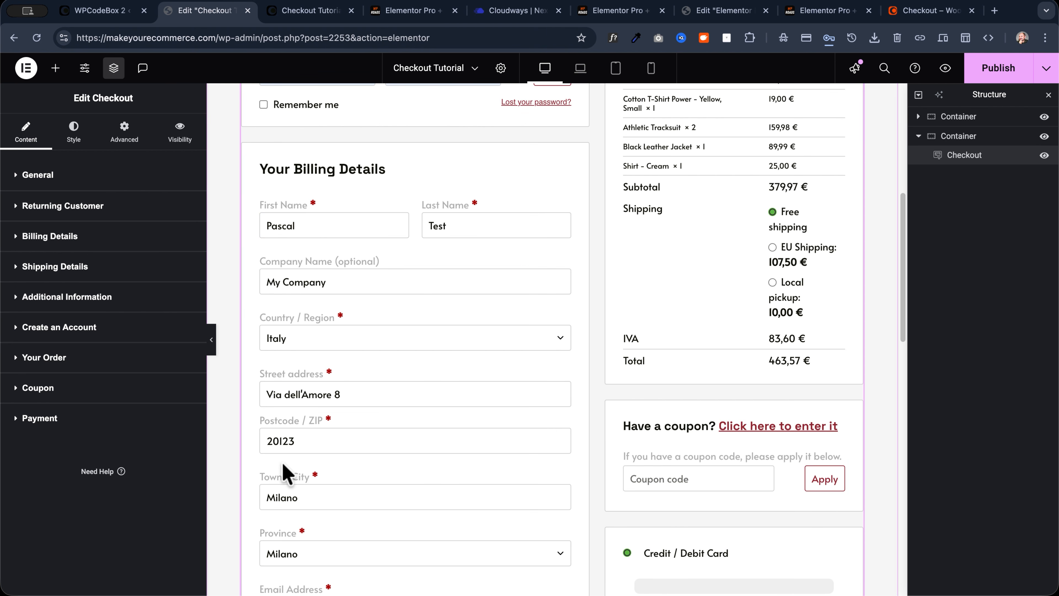
{"action": "left_click", "coordinate": [1001, 68]}
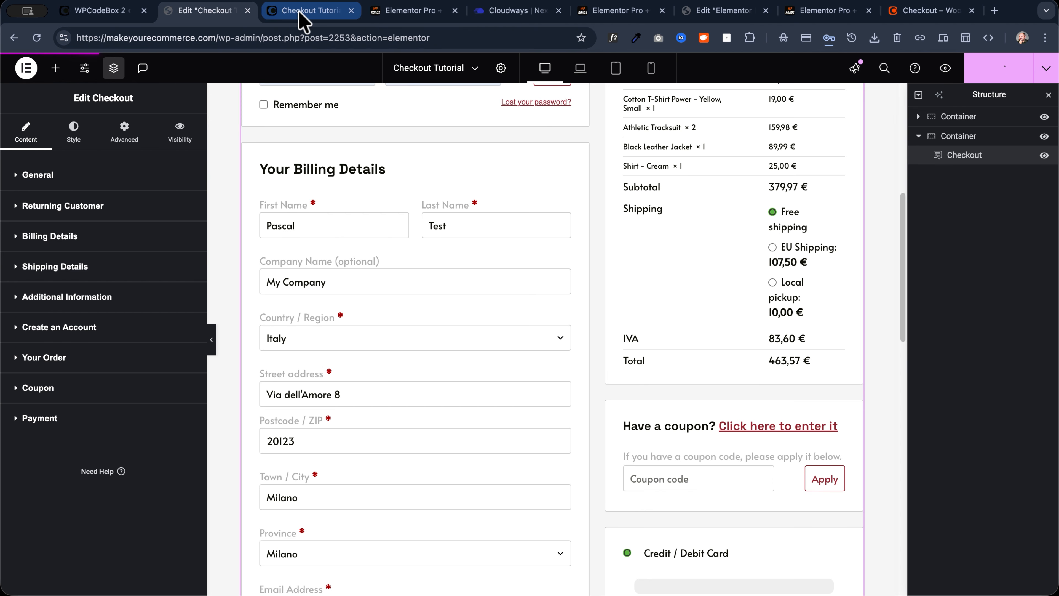
From the live checkout page, open the site Customizer's WooCommerce Checkout options and bring the billing form into the preview
{"action": "left_click", "coordinate": [278, 11]}
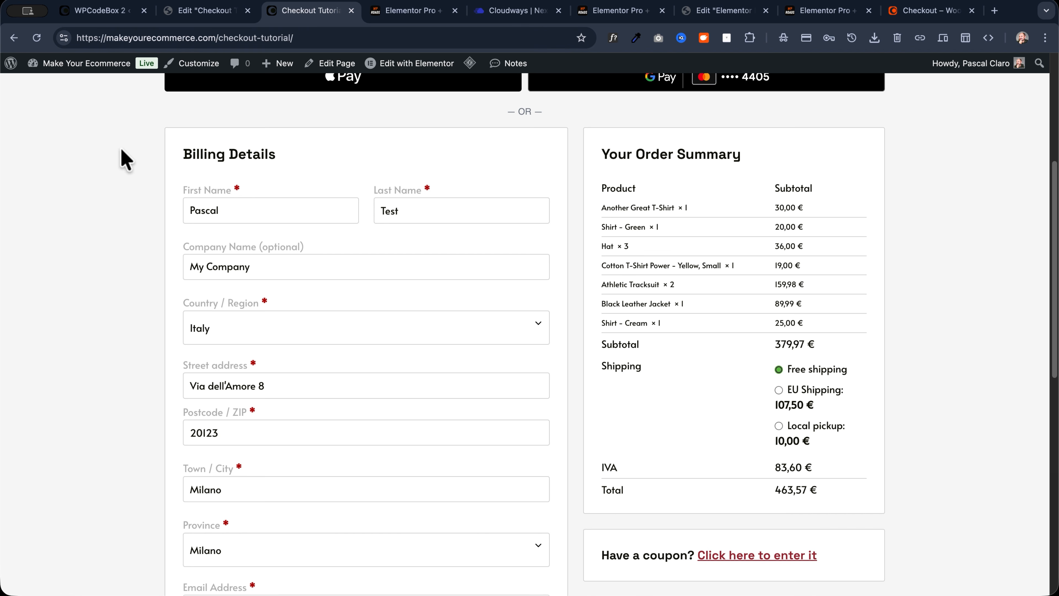
{"action": "scroll", "coordinate": [125, 158], "scroll_direction": "up", "scroll_amount": 5}
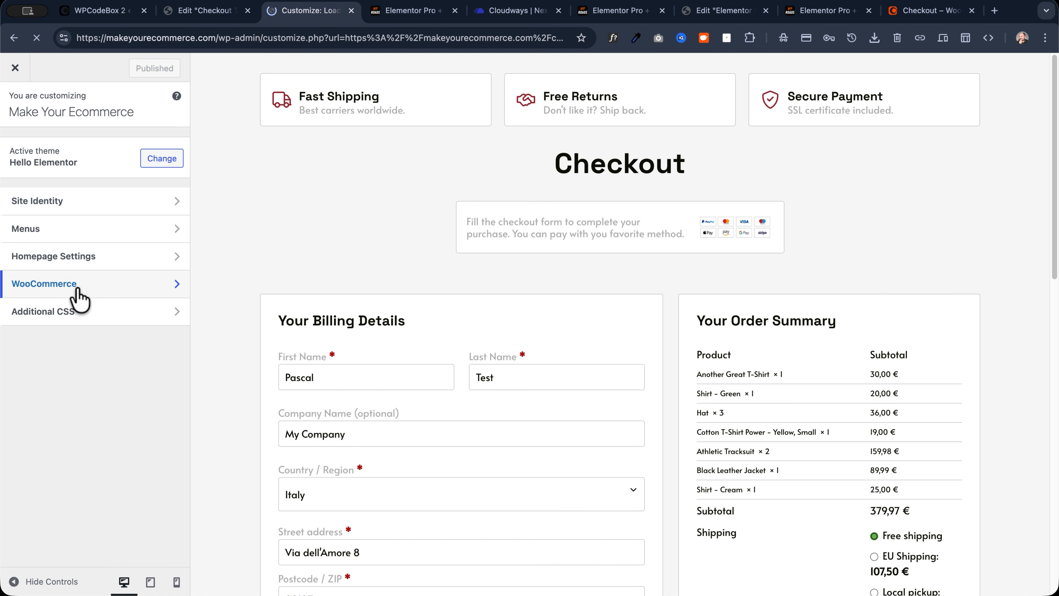
{"action": "left_click", "coordinate": [78, 292]}
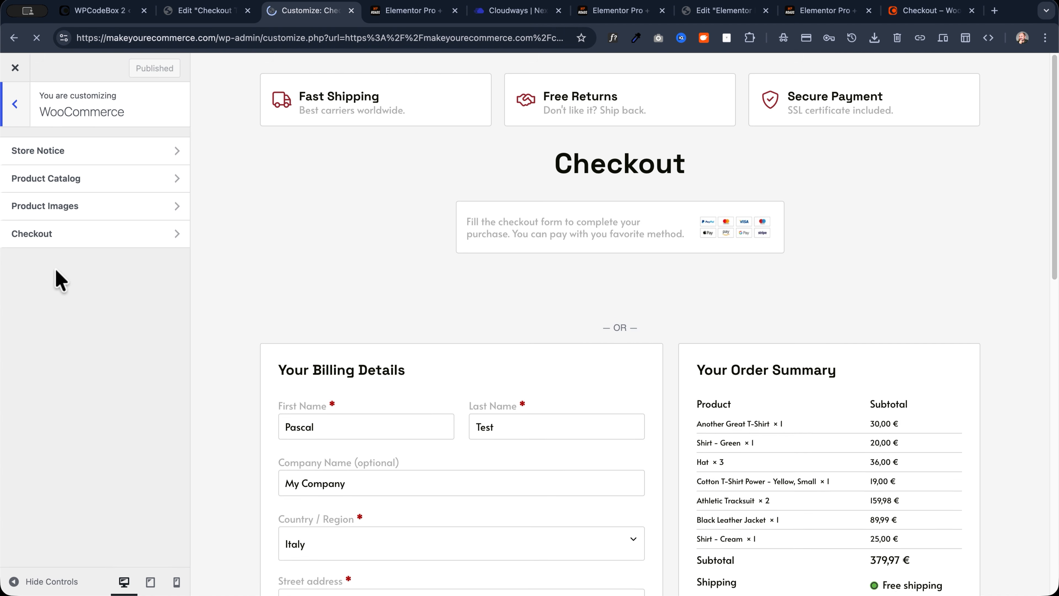
{"action": "left_click", "coordinate": [69, 235]}
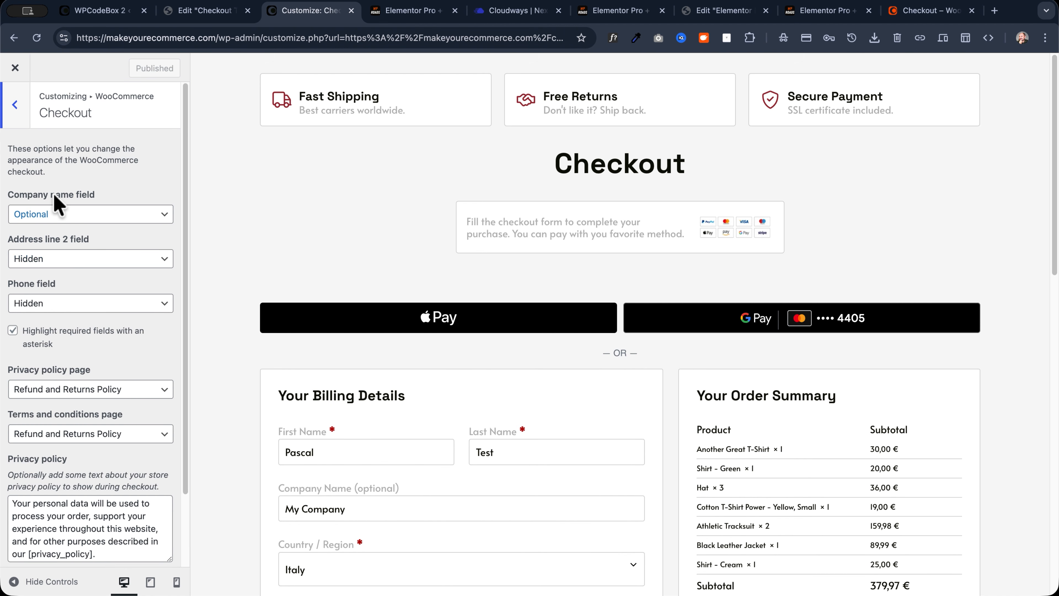
{"action": "scroll", "coordinate": [256, 222], "scroll_direction": "down", "scroll_amount": 5}
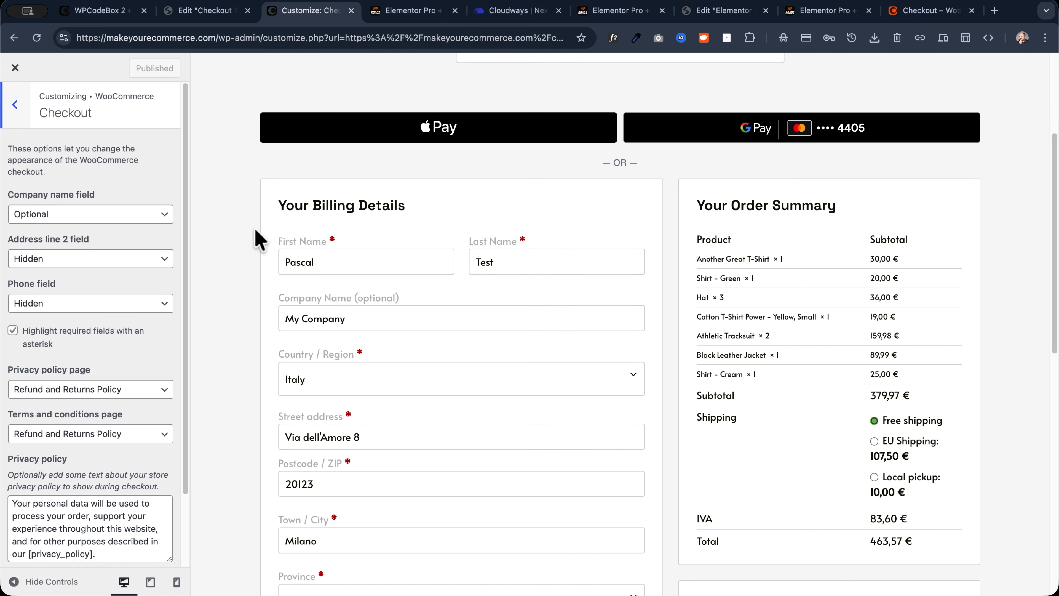
Check the company name field's choices, and try the Address line 2 field as Optional before returning it to Hidden
{"action": "left_click", "coordinate": [63, 214]}
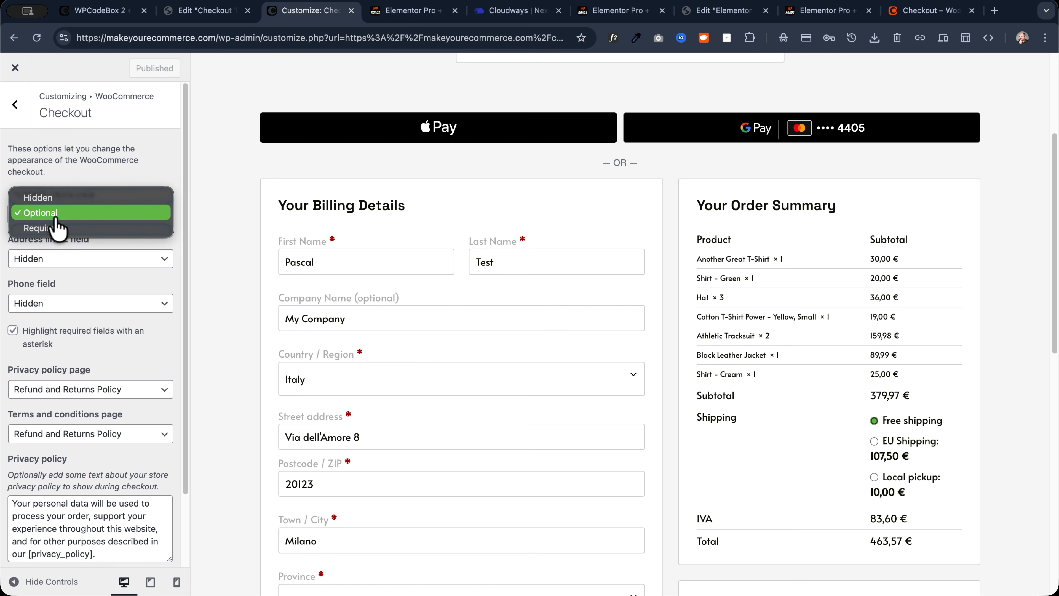
{"action": "left_click", "coordinate": [63, 283]}
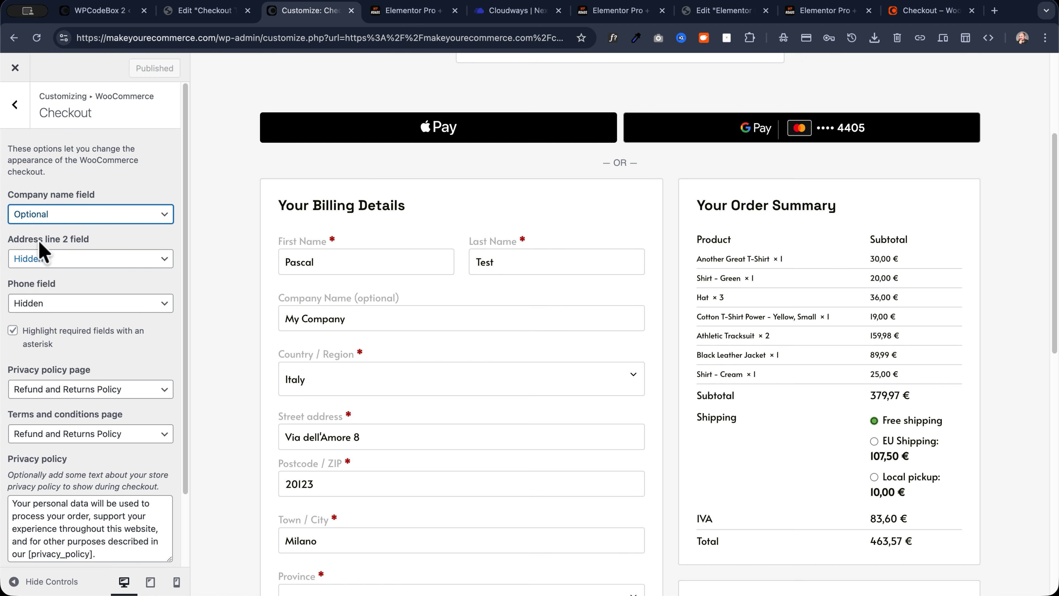
{"action": "left_click", "coordinate": [78, 262]}
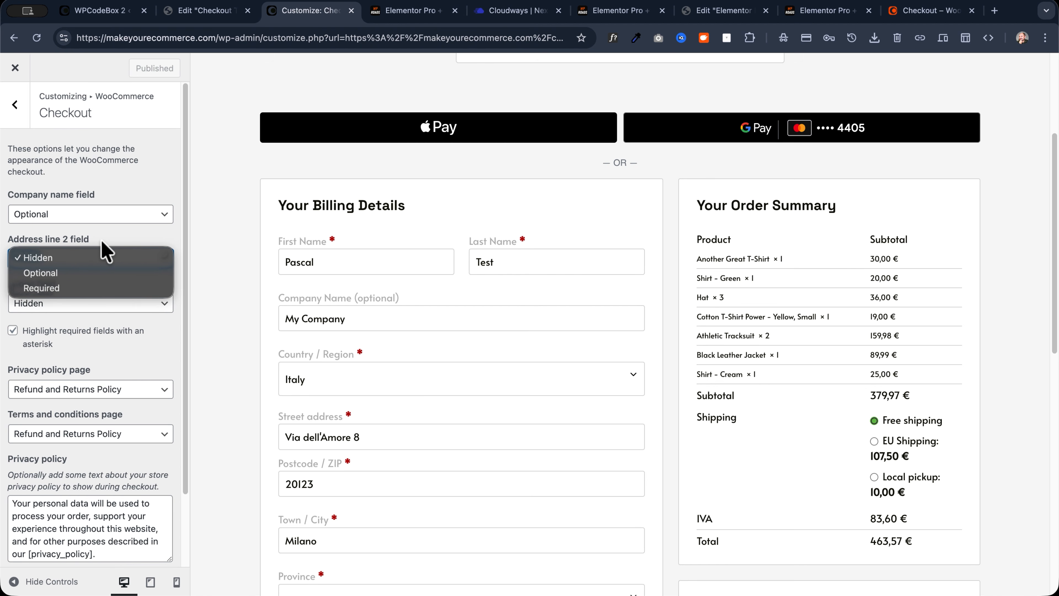
{"action": "left_click", "coordinate": [61, 274]}
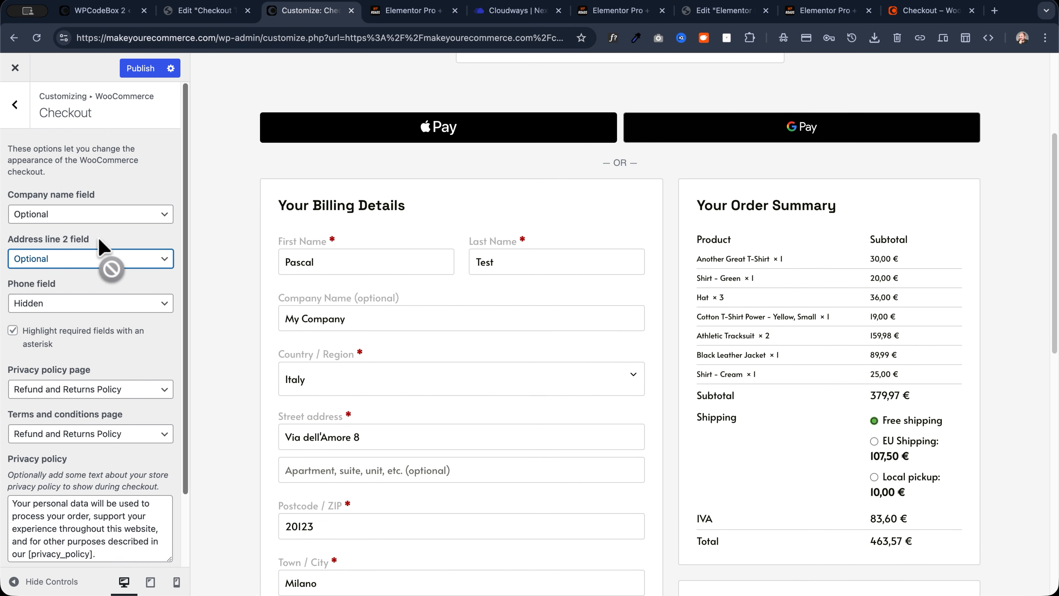
{"action": "left_click", "coordinate": [84, 259]}
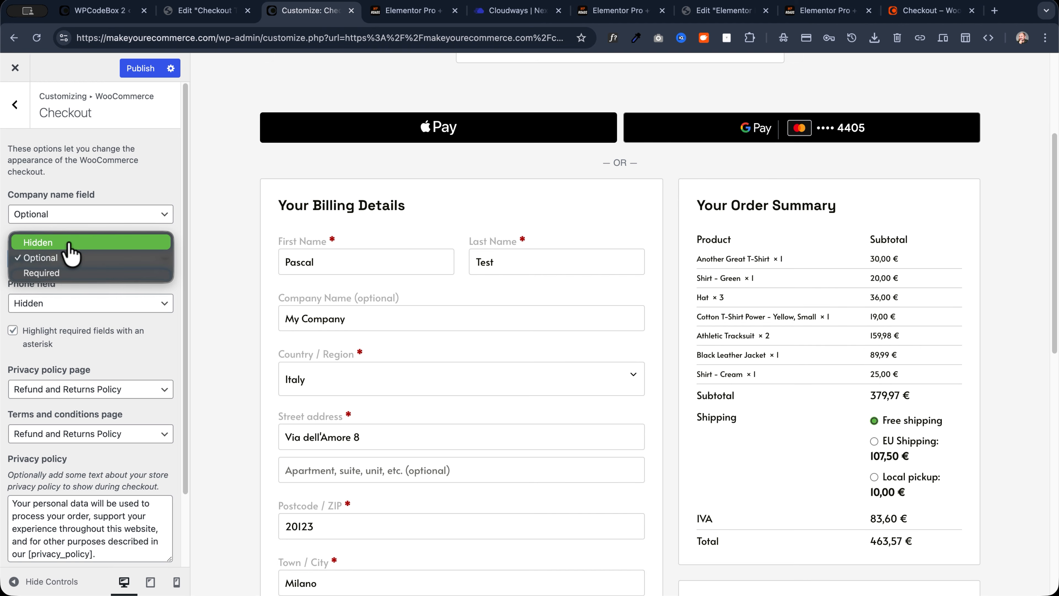
{"action": "left_click", "coordinate": [65, 243]}
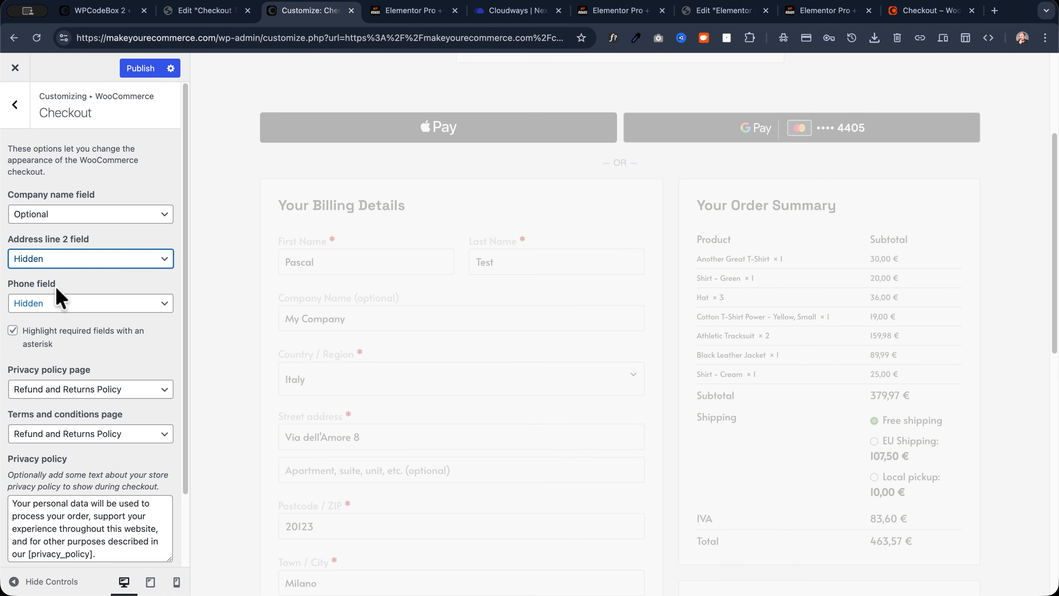
Set the checkout's Phone field to Optional and check it in the billing form preview
{"action": "left_click", "coordinate": [40, 304]}
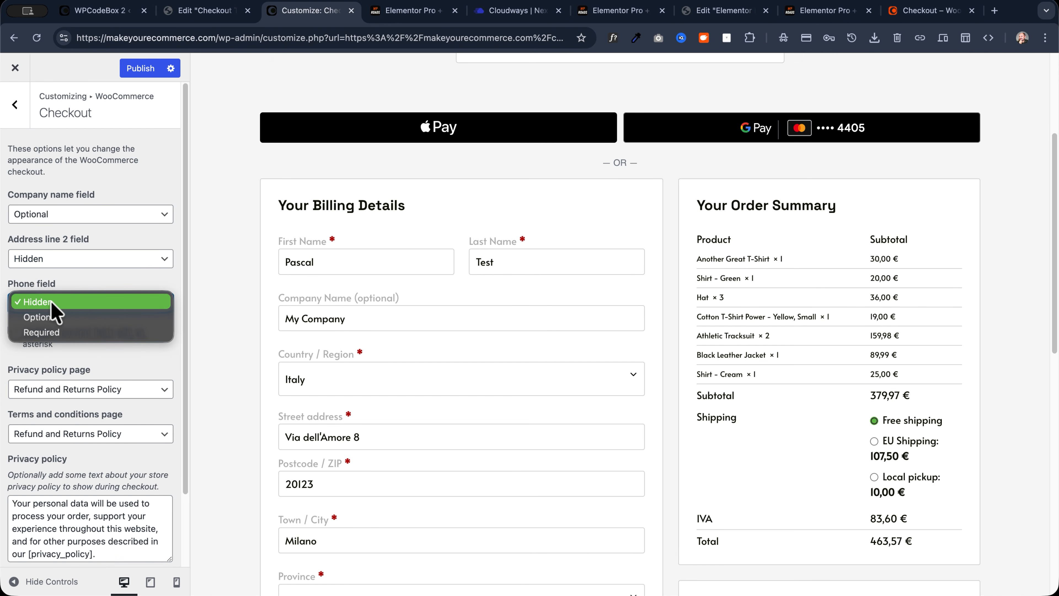
{"action": "left_click", "coordinate": [77, 320]}
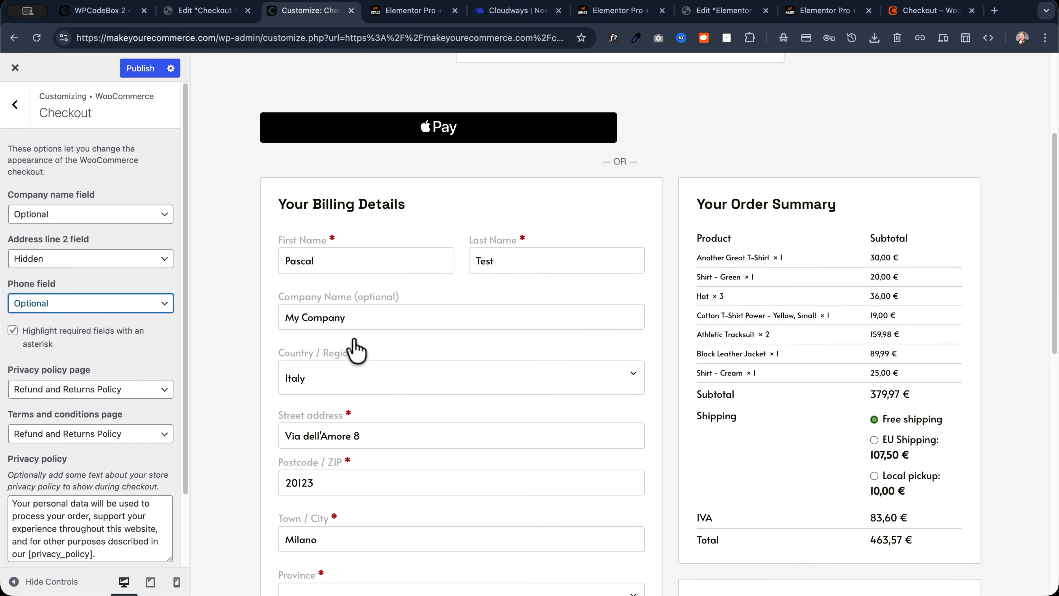
{"action": "scroll", "coordinate": [339, 334], "scroll_direction": "down", "scroll_amount": 6}
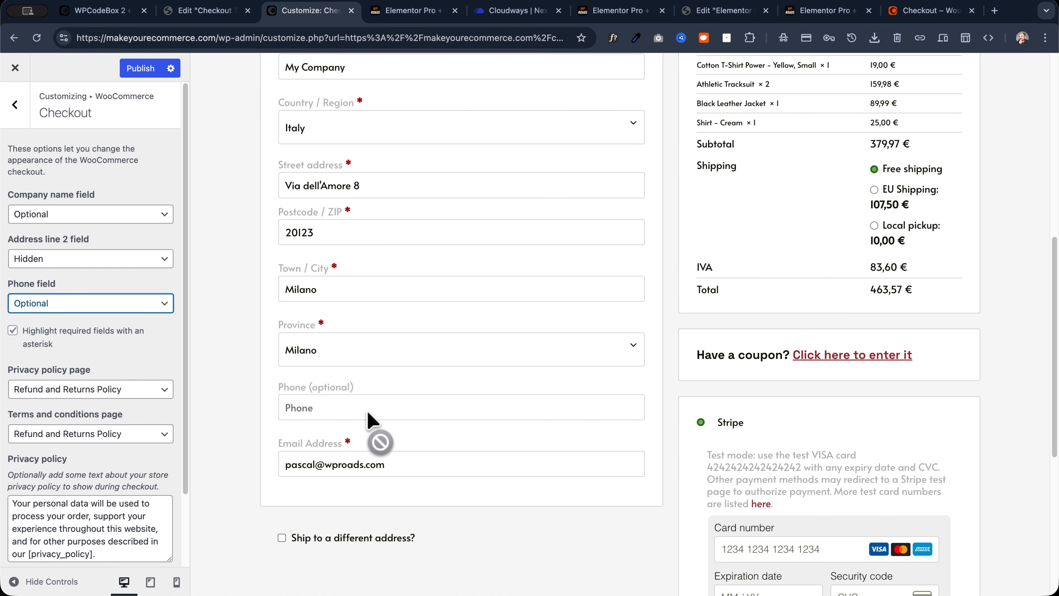
{"action": "scroll", "coordinate": [313, 396], "scroll_direction": "up", "scroll_amount": 3}
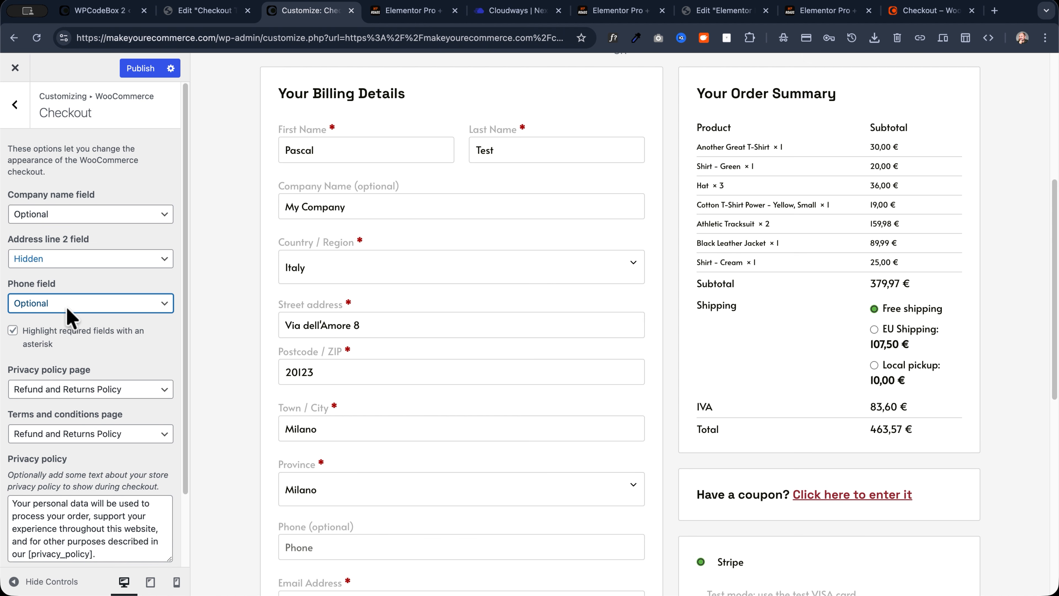
Publish the WooCommerce checkout options and close the Customizer
{"action": "scroll", "coordinate": [95, 352], "scroll_direction": "down", "scroll_amount": 2}
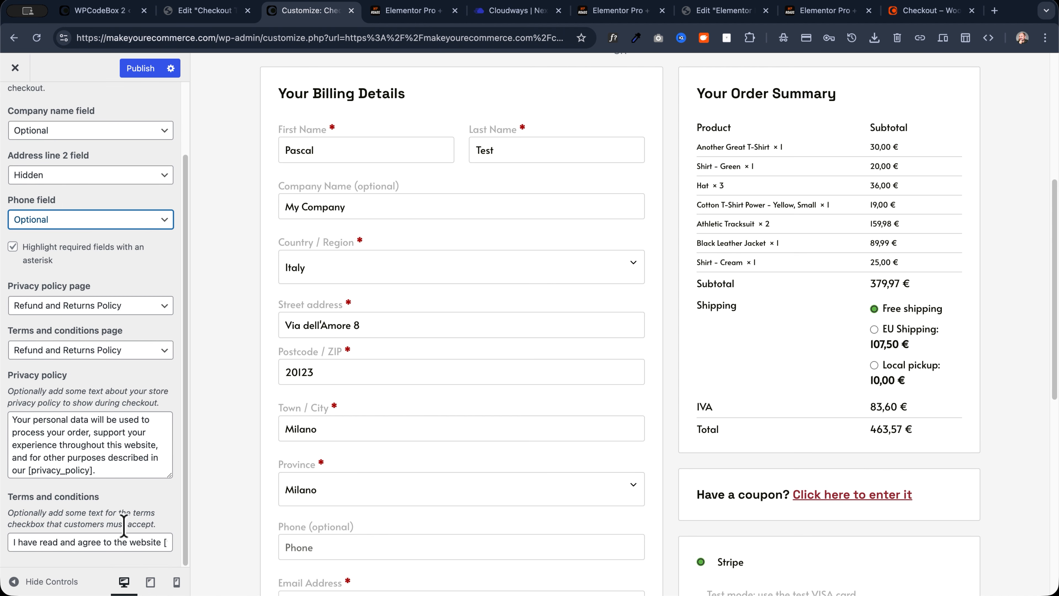
{"action": "scroll", "coordinate": [84, 367], "scroll_direction": "up", "scroll_amount": 2}
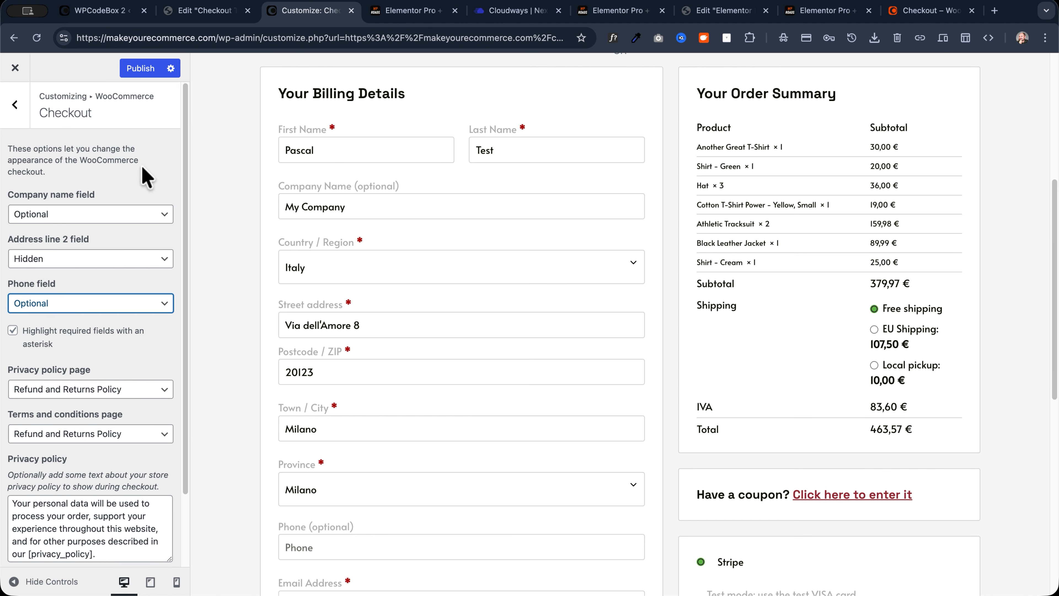
{"action": "scroll", "coordinate": [442, 284], "scroll_direction": "down", "scroll_amount": 3}
{"action": "scroll", "coordinate": [504, 280], "scroll_direction": "up", "scroll_amount": 3}
{"action": "left_click", "coordinate": [141, 69]}
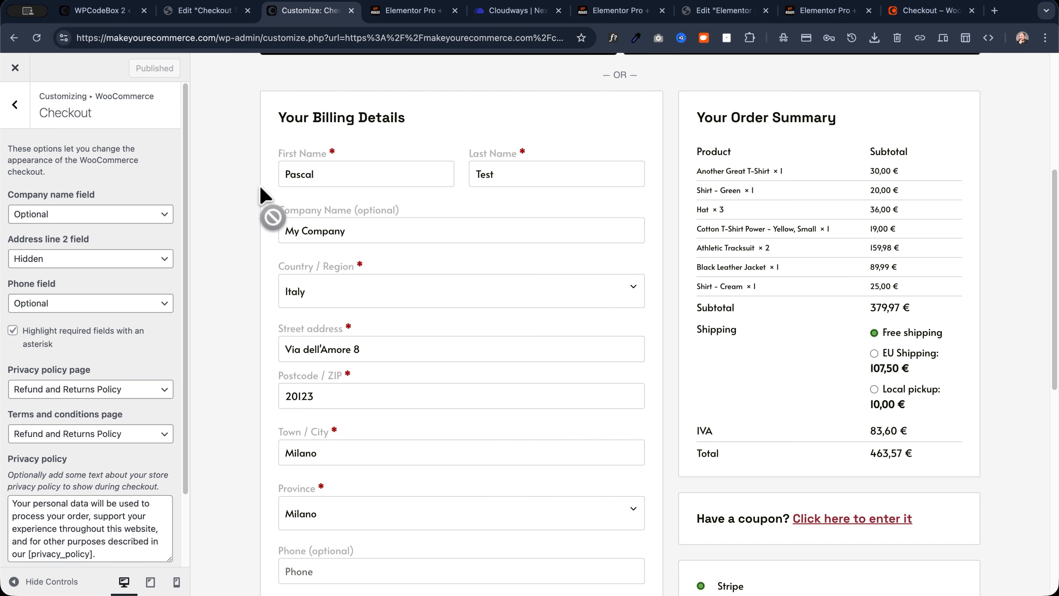
{"action": "left_click", "coordinate": [15, 67]}
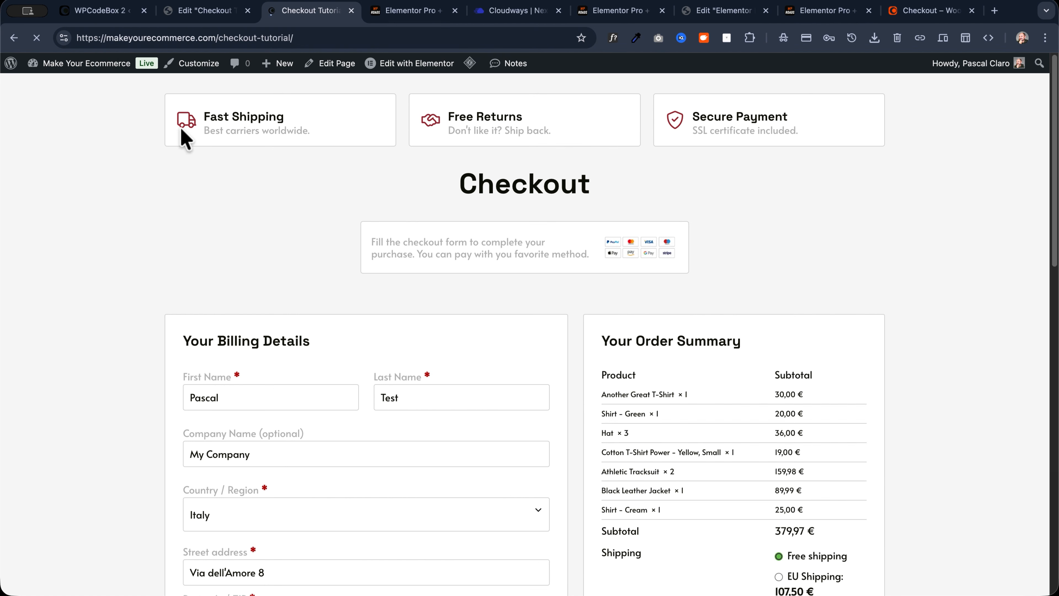
Review the billing form's fields on the live checkout page
{"action": "scroll", "coordinate": [107, 258], "scroll_direction": "down", "scroll_amount": 6}
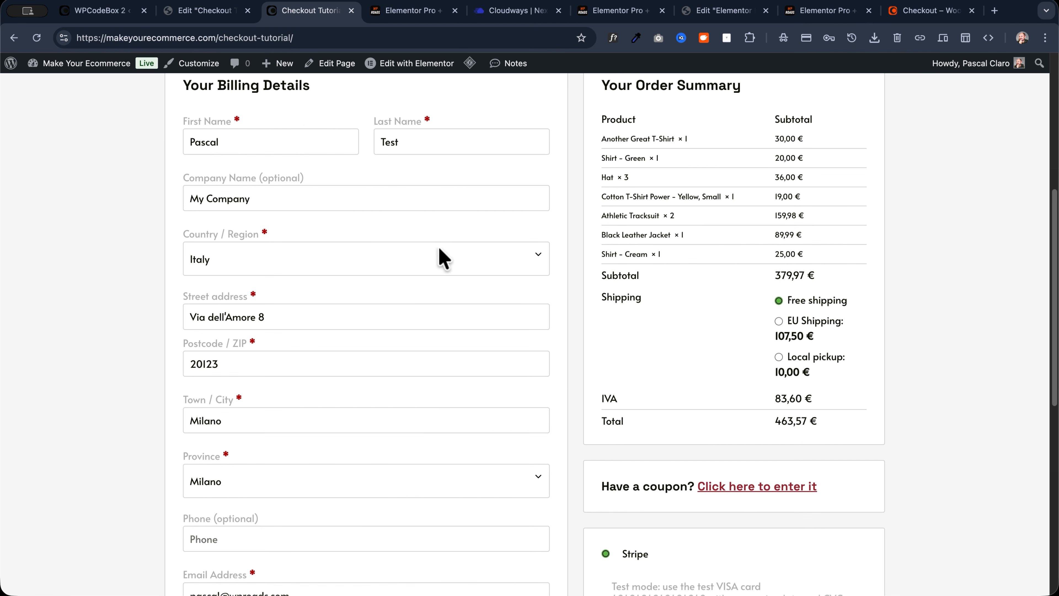
{"action": "scroll", "coordinate": [78, 284], "scroll_direction": "down", "scroll_amount": 3}
{"action": "scroll", "coordinate": [78, 284], "scroll_direction": "up", "scroll_amount": 8}
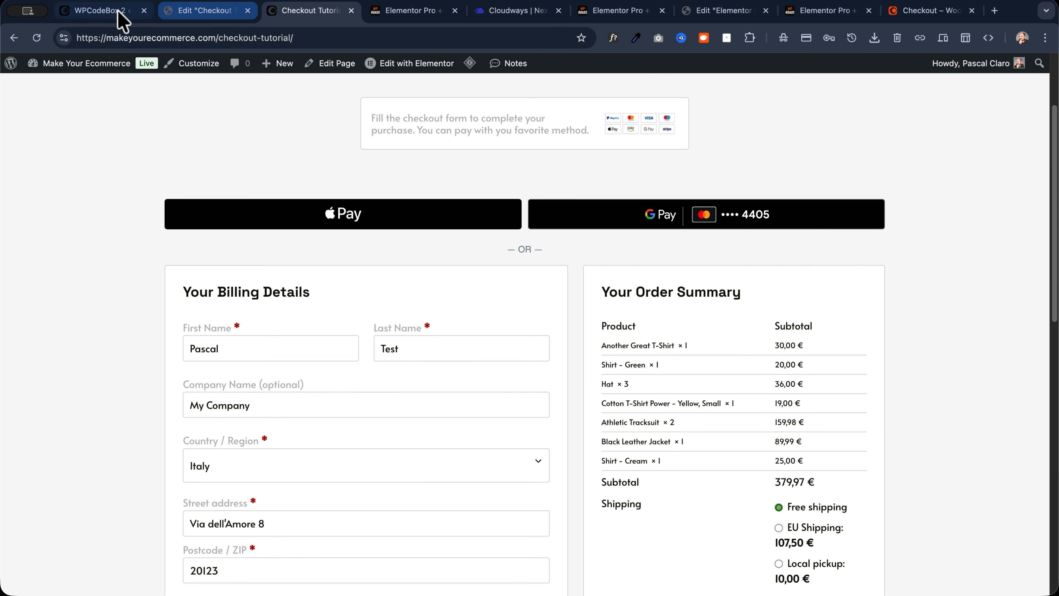
In the WordPress admin, open the page for adding plugins and search for "code snippets"
{"action": "left_click", "coordinate": [107, 21]}
{"action": "left_click", "coordinate": [35, 92]}
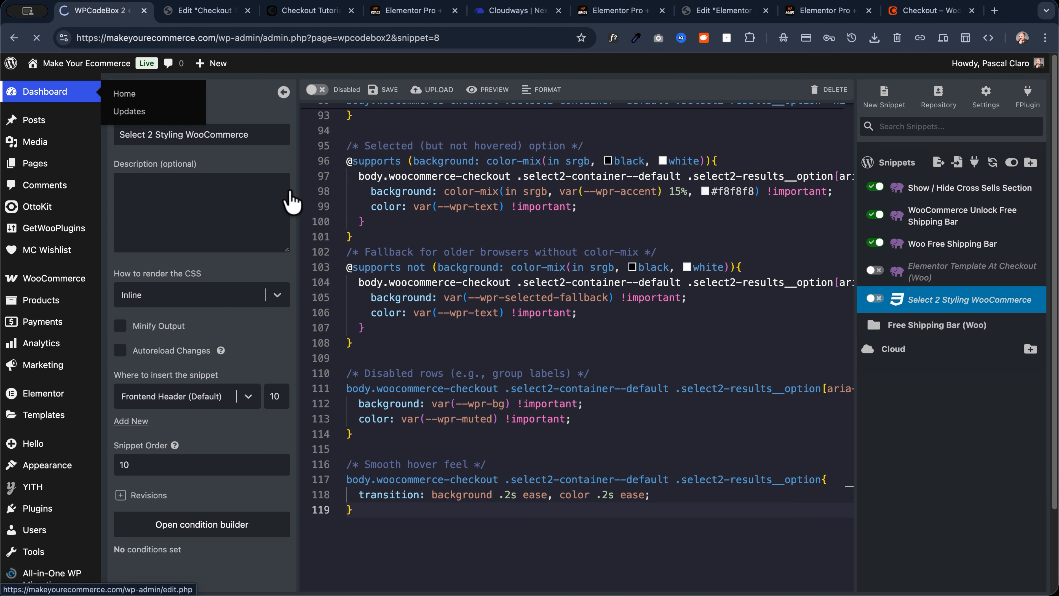
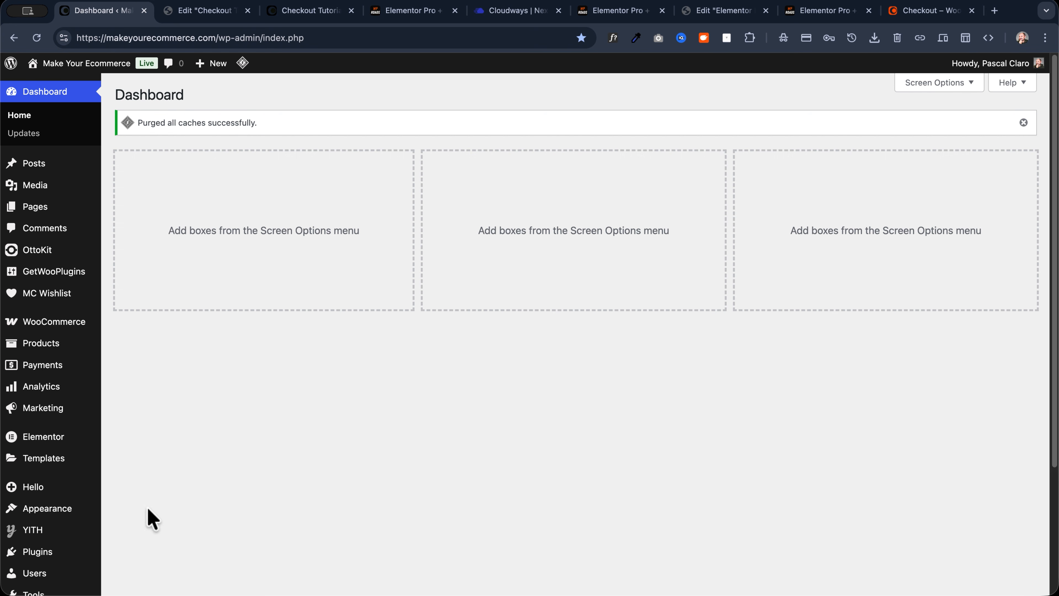
{"action": "left_click", "coordinate": [47, 557]}
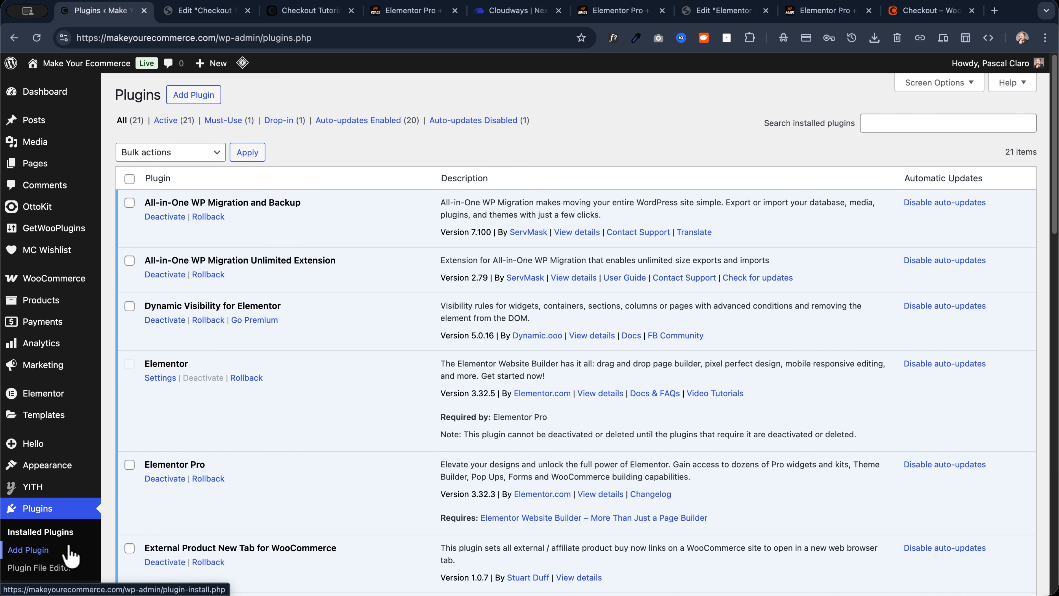
{"action": "left_click", "coordinate": [199, 103]}
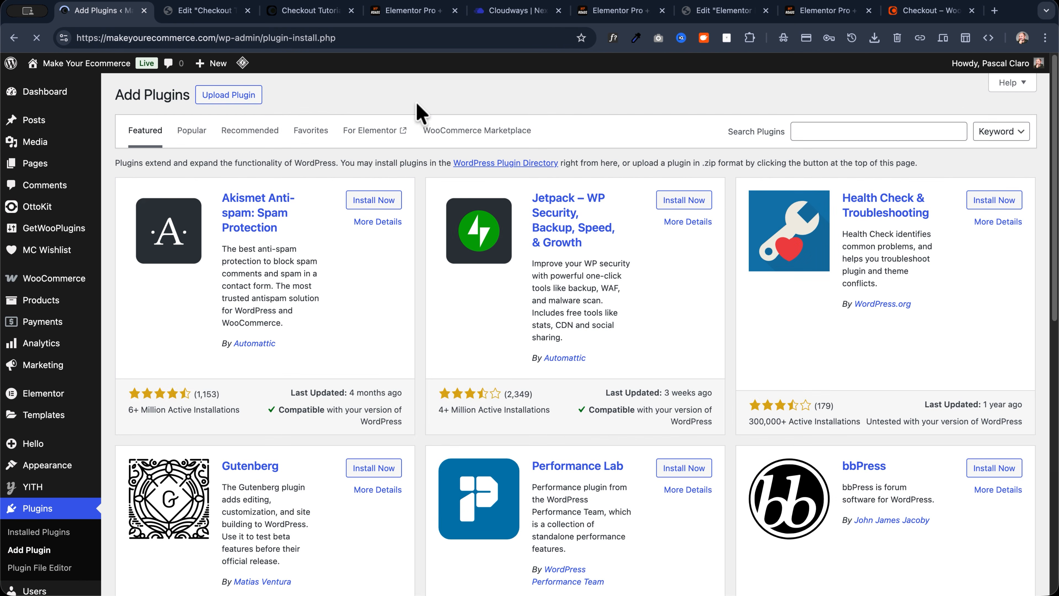
{"action": "left_click", "coordinate": [838, 135]}
{"action": "type", "text": "code snippets"}
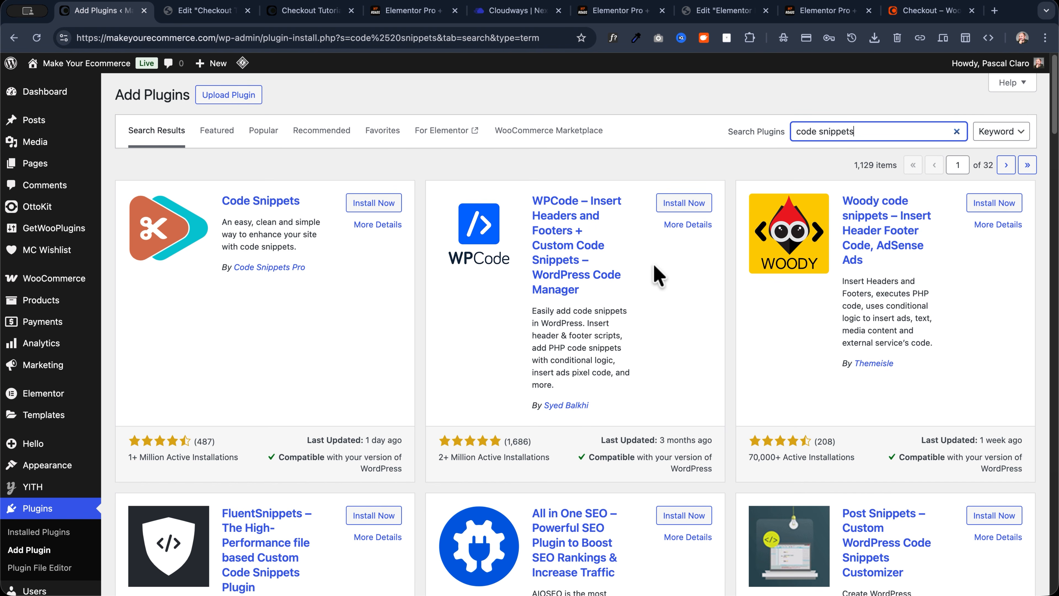
Install and activate the FluentSnippets plugin from the search results
{"action": "scroll", "coordinate": [277, 296], "scroll_direction": "down", "scroll_amount": 5}
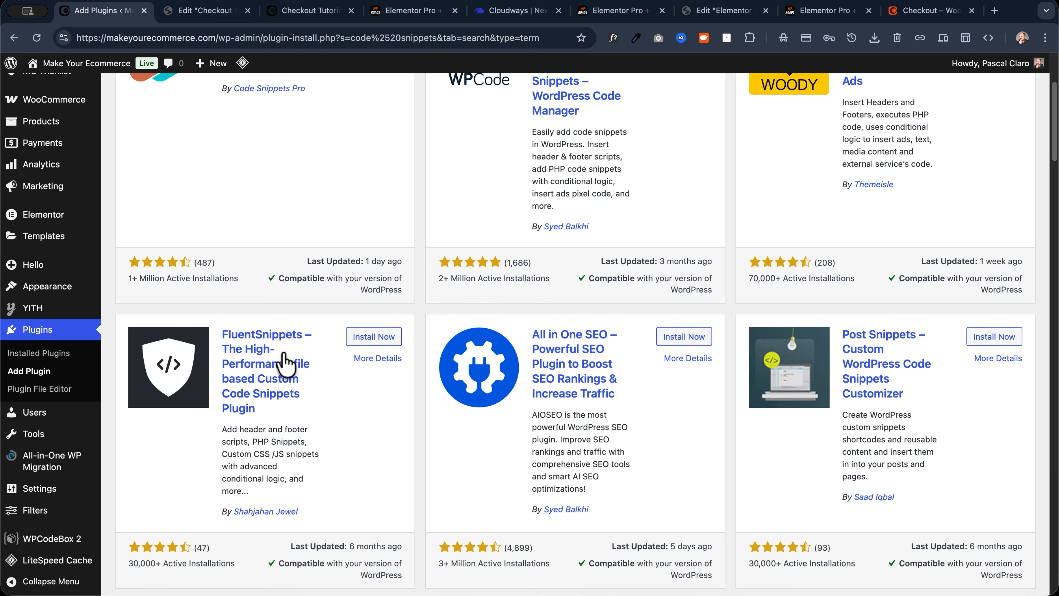
{"action": "left_click", "coordinate": [378, 339]}
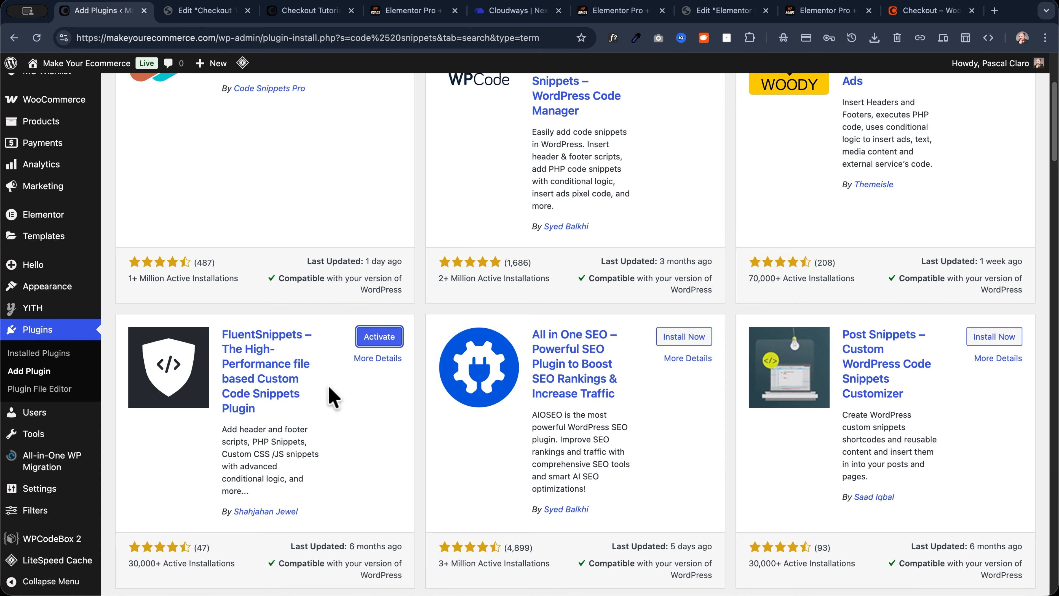
{"action": "left_click", "coordinate": [376, 337]}
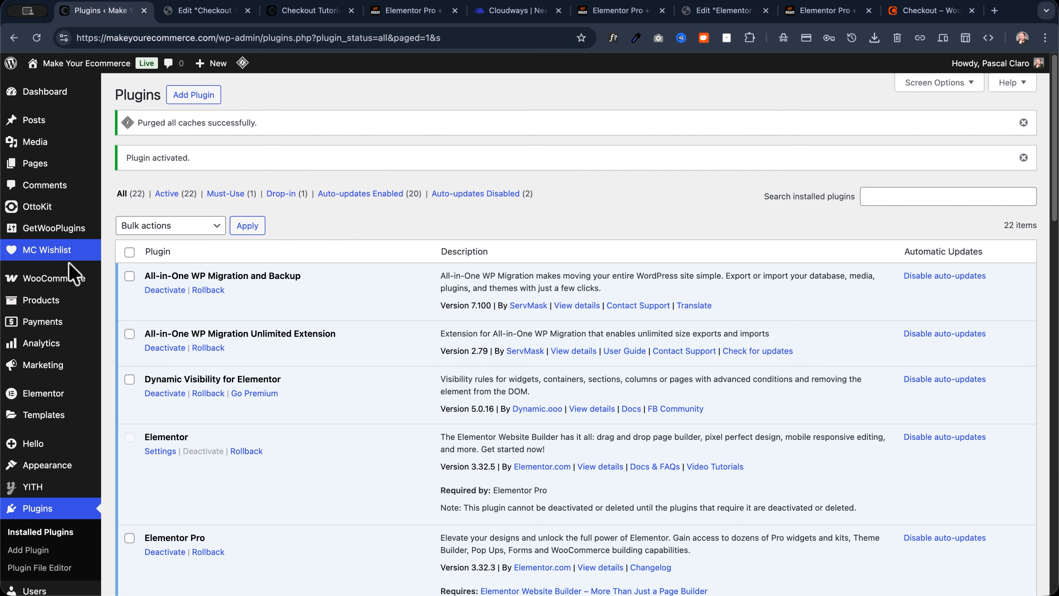
Open FluentSnippets and start creating the first snippet
{"action": "scroll", "coordinate": [66, 284], "scroll_direction": "down", "scroll_amount": 15}
{"action": "left_click", "coordinate": [42, 535]}
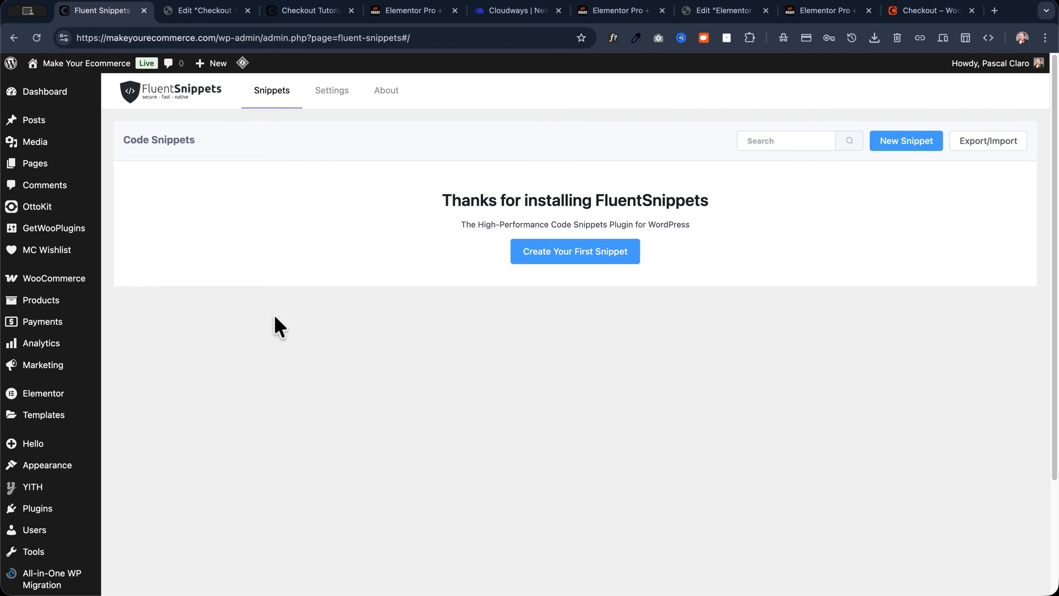
{"action": "left_click", "coordinate": [579, 261]}
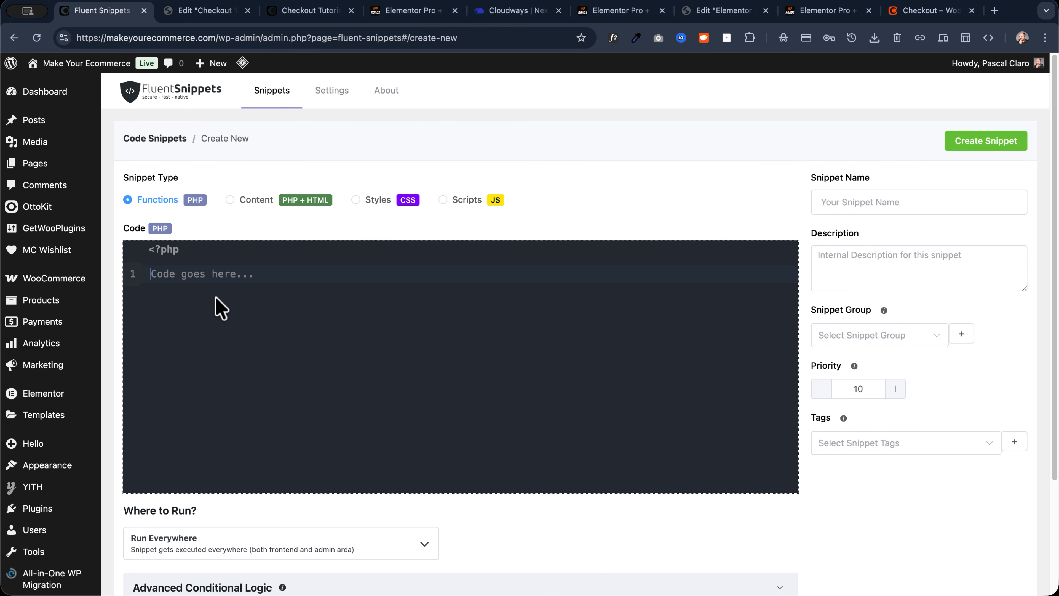
Copy the PHP code of the "Woo Checkout Fields Layout" snippet from the Elementor Pro + Woo Checkout Optimization Resources page
{"action": "left_click", "coordinate": [811, 13]}
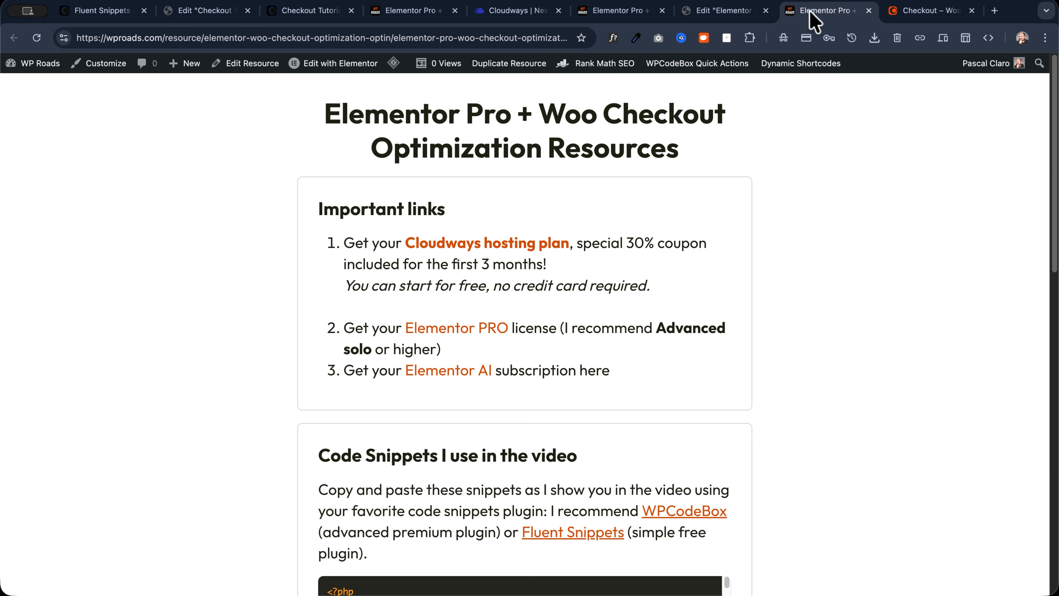
{"action": "scroll", "coordinate": [250, 319], "scroll_direction": "down", "scroll_amount": 8}
{"action": "mouse_move", "coordinate": [354, 294]}
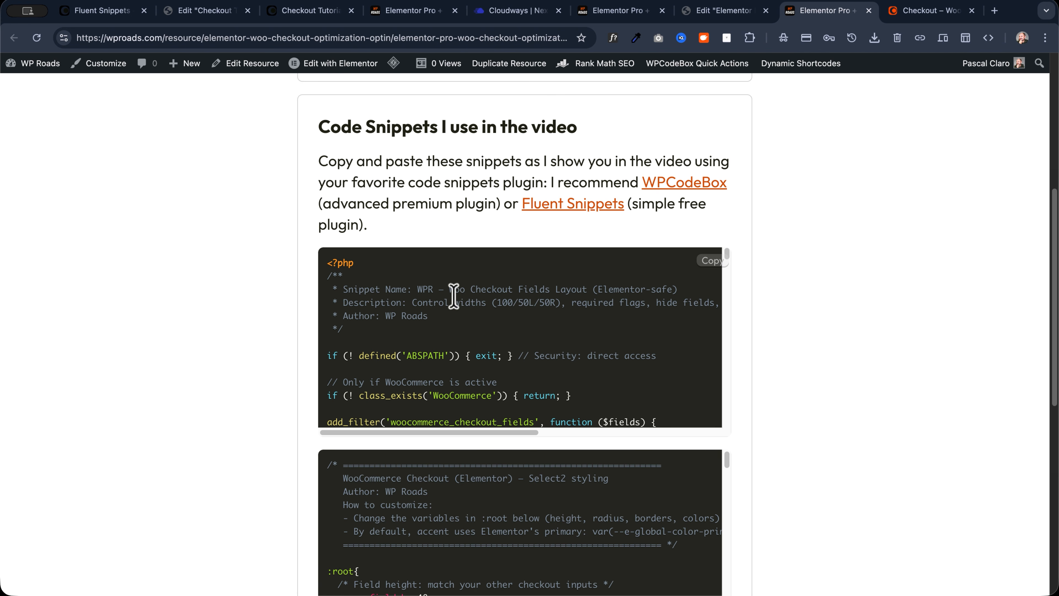
{"action": "left_click", "coordinate": [710, 265]}
Paste the copied code into the new FluentSnippets PHP snippet and remove its duplicate opening <?php line
{"action": "left_click", "coordinate": [102, 11]}
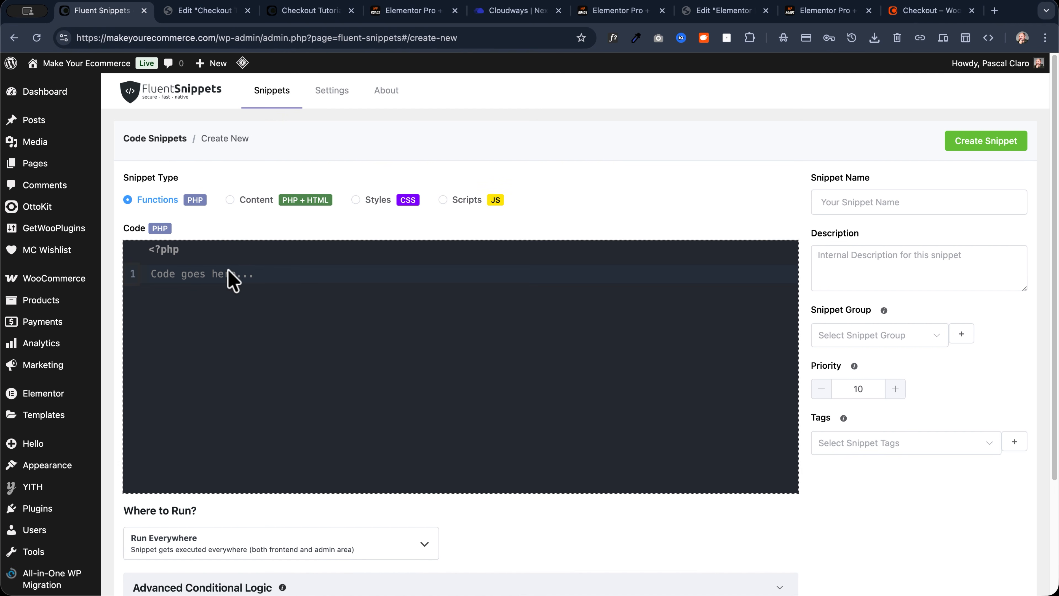
{"action": "left_click", "coordinate": [184, 272]}
{"action": "key", "text": "ctrl+v"}
{"action": "scroll", "coordinate": [208, 275], "scroll_direction": "up", "scroll_amount": 5}
{"action": "scroll", "coordinate": [207, 269], "scroll_direction": "up", "scroll_amount": 15}
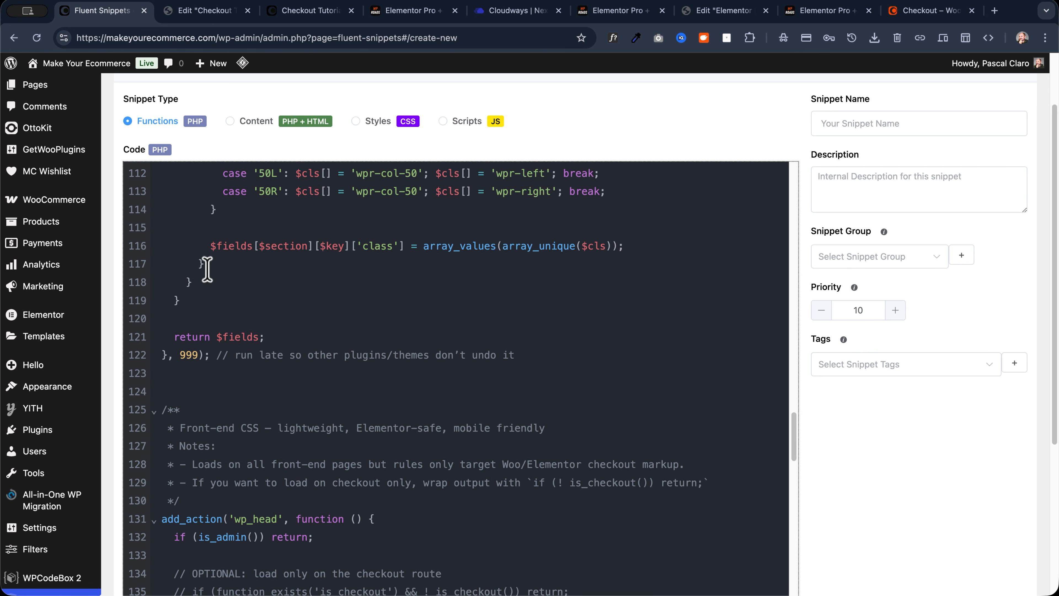
{"action": "scroll", "coordinate": [207, 270], "scroll_direction": "up", "scroll_amount": 15}
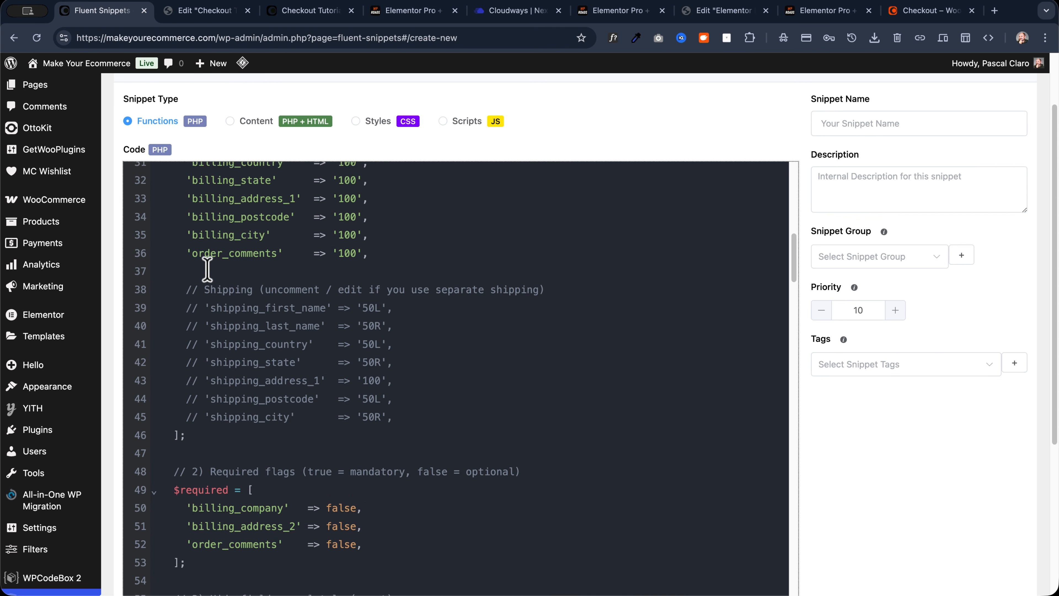
{"action": "left_click_drag", "start_coordinate": [194, 195], "coordinate": [151, 196]}
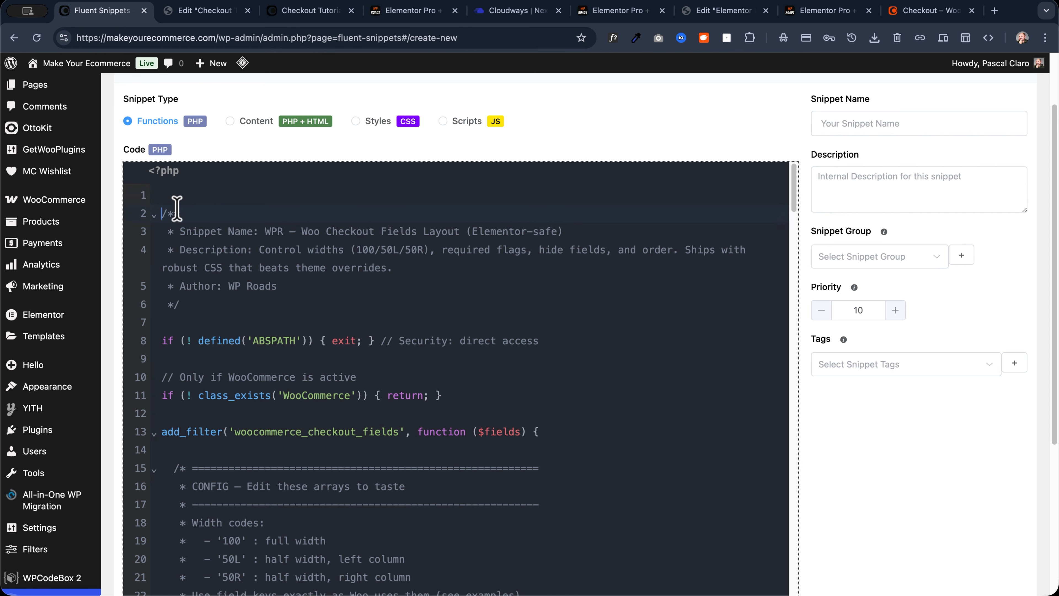
{"action": "key", "text": "BackSpace"}
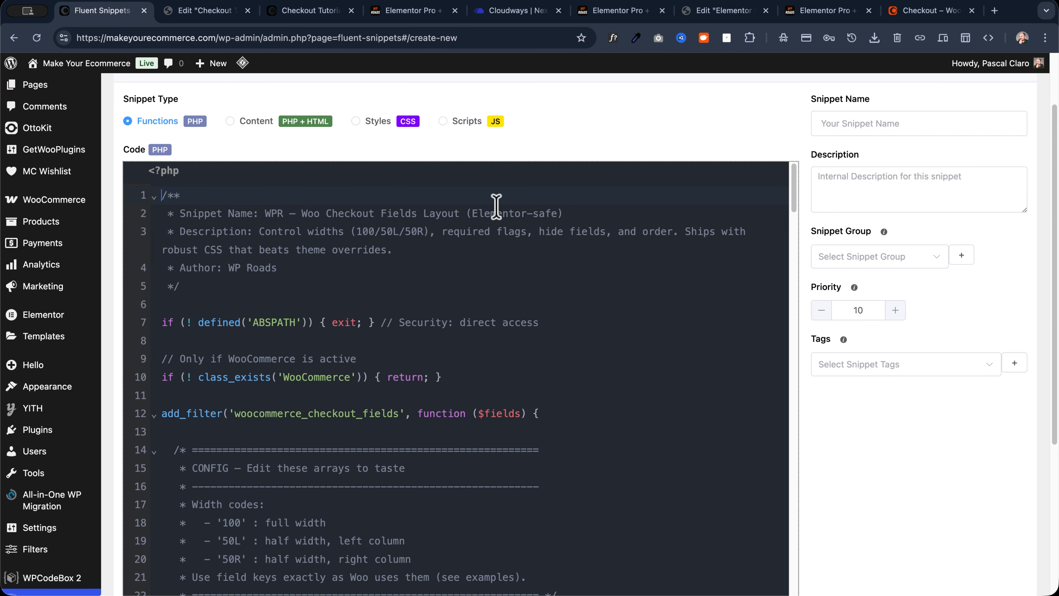
Name the snippet "Enhance WooCommerce Billing Fields" and assign it to a new group called WooCommerce
{"action": "scroll", "coordinate": [542, 197], "scroll_direction": "up", "scroll_amount": 2}
{"action": "left_click", "coordinate": [870, 206]}
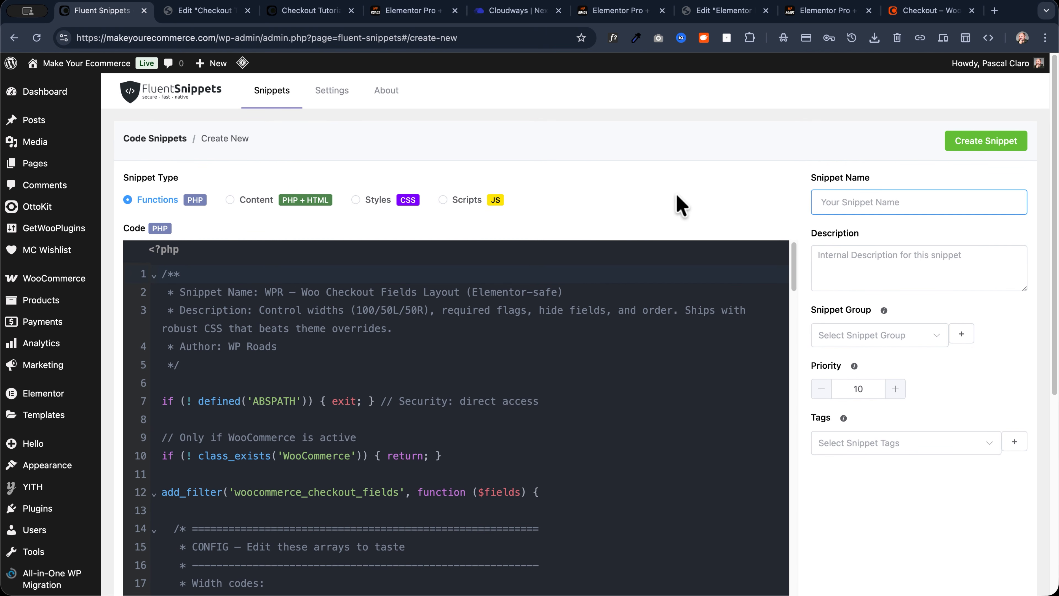
{"action": "key", "text": "super+v"}
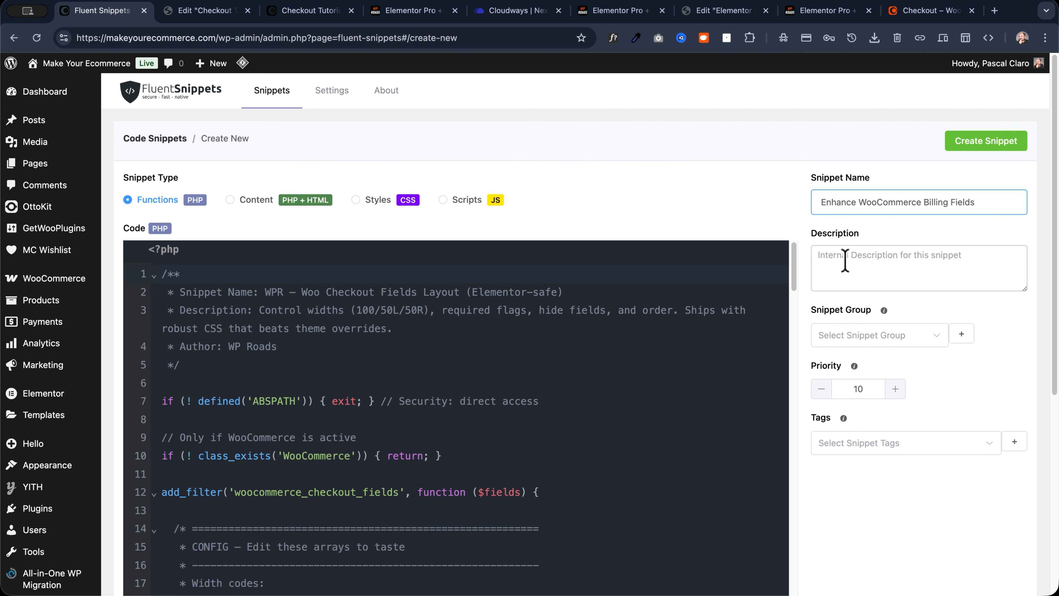
{"action": "left_click", "coordinate": [845, 335]}
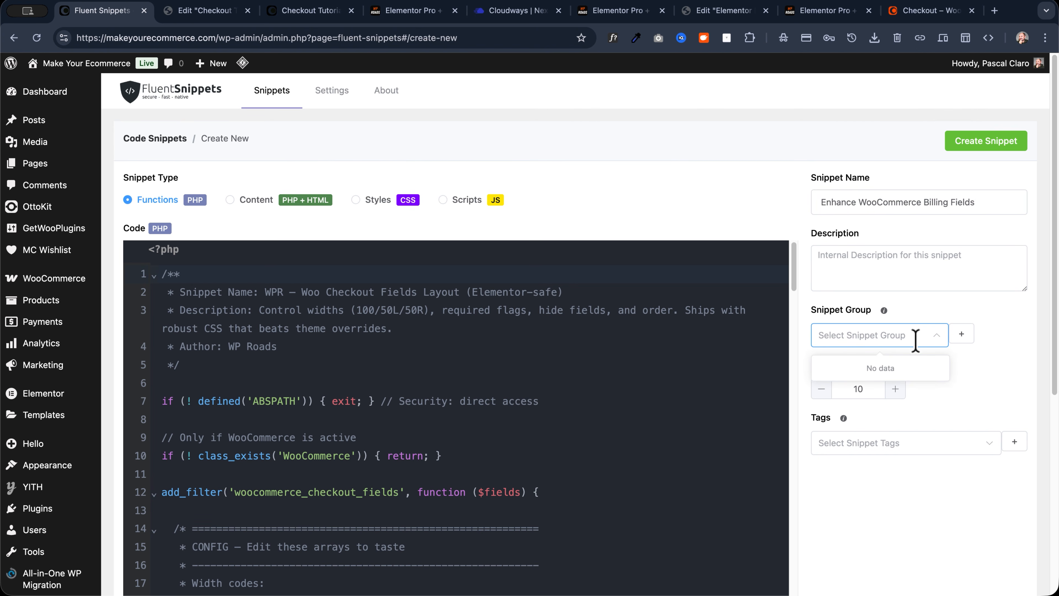
{"action": "type", "text": "WooCommerce"}
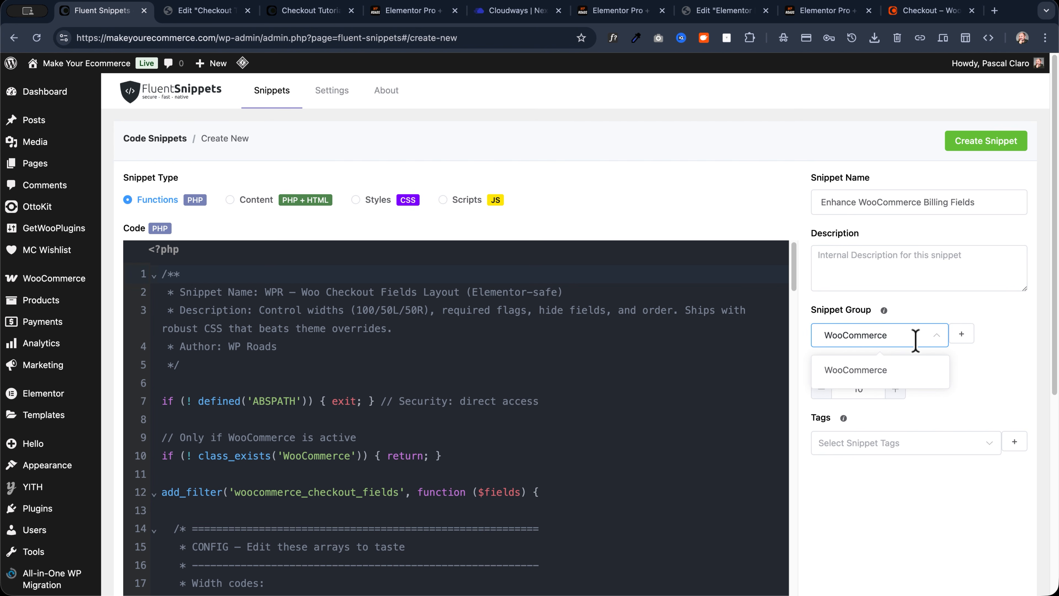
{"action": "left_click", "coordinate": [911, 374]}
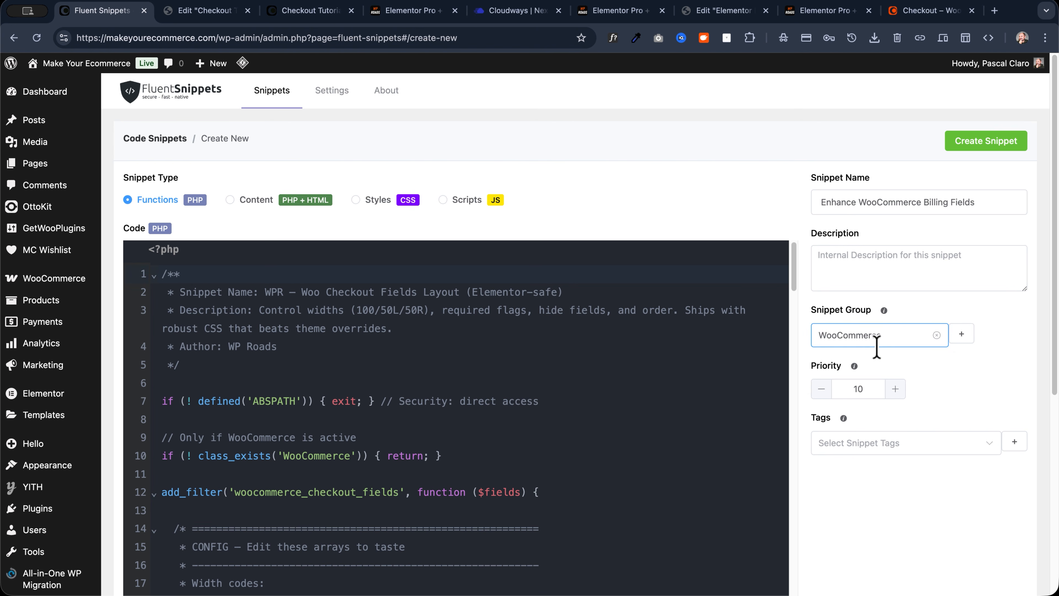
{"action": "left_click", "coordinate": [862, 444]}
{"action": "left_click", "coordinate": [993, 397]}
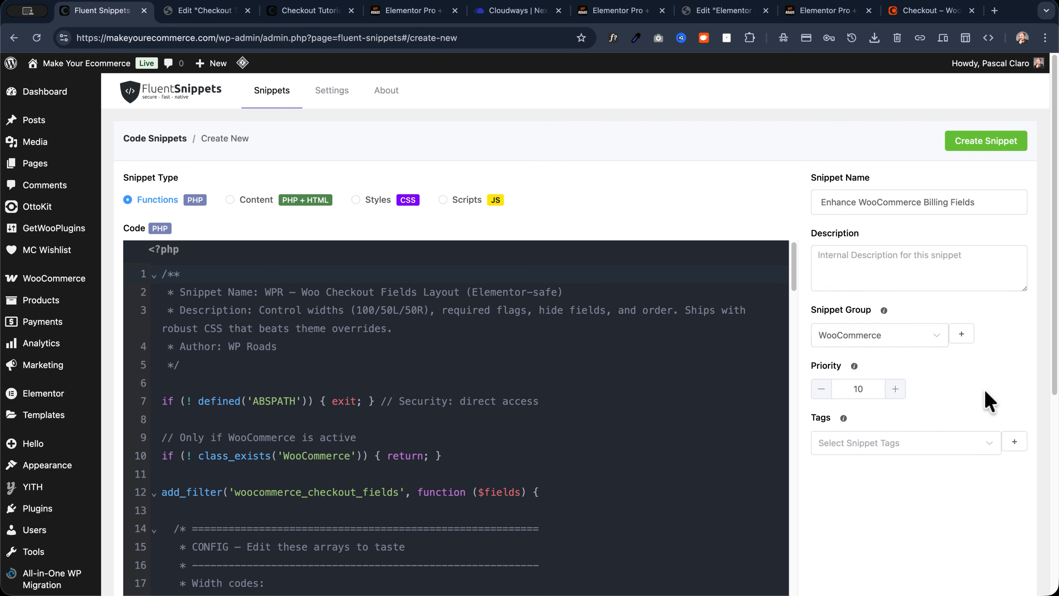
Create the billing fields snippet and activate it
{"action": "left_click", "coordinate": [1011, 144]}
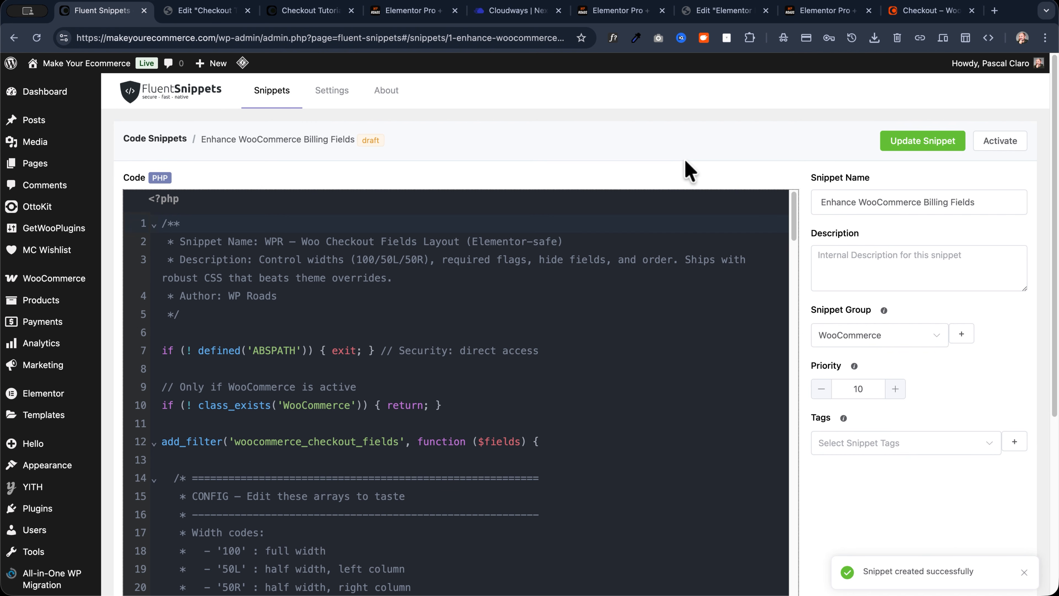
{"action": "left_click", "coordinate": [1012, 143]}
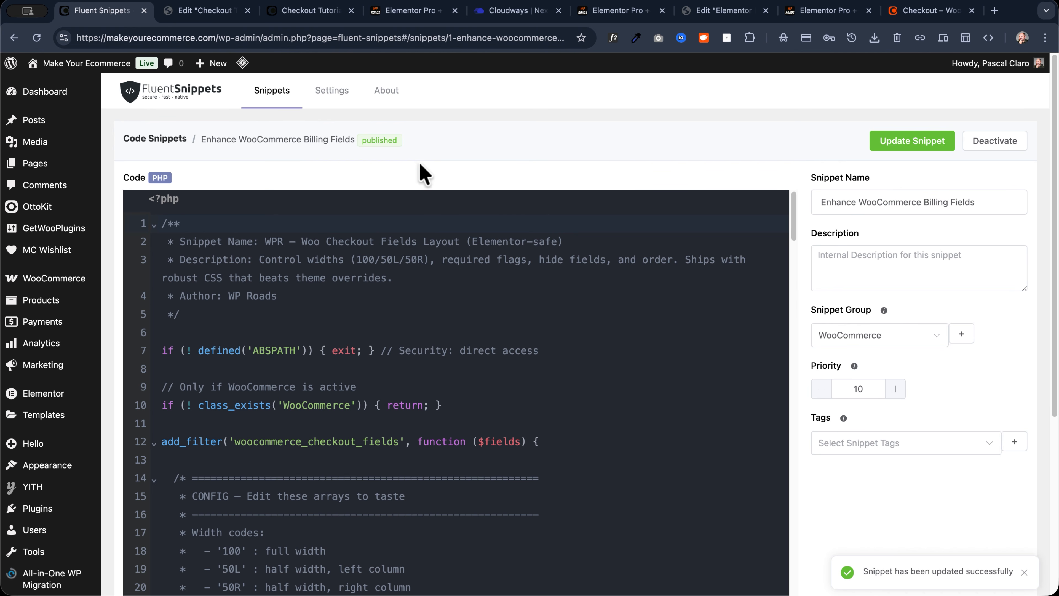
Reload the Checkout Tutorial page and review the layout of its billing fields from top to bottom
{"action": "left_click", "coordinate": [288, 11]}
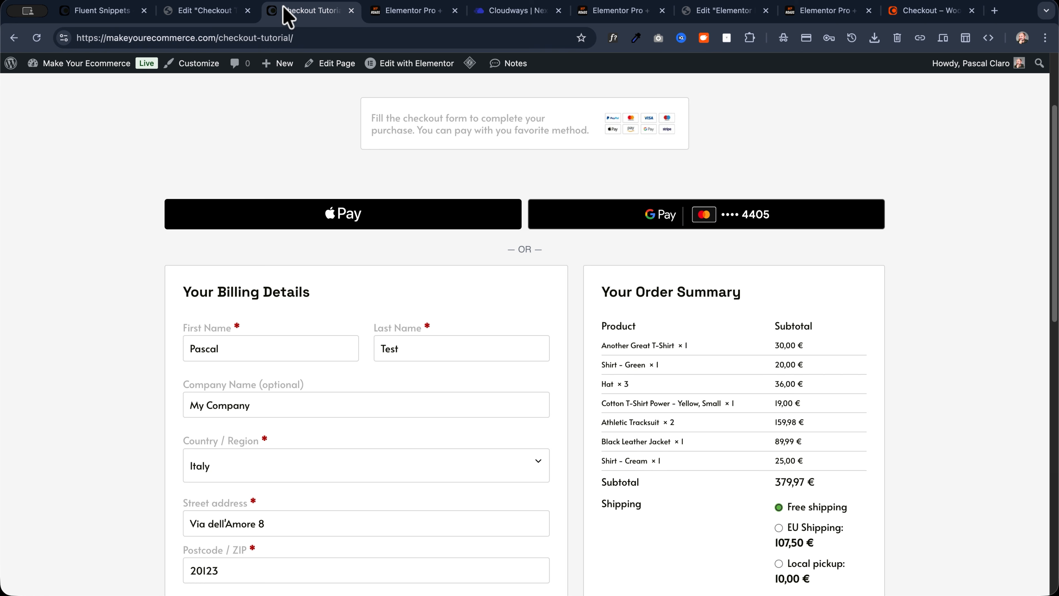
{"action": "left_click", "coordinate": [37, 38]}
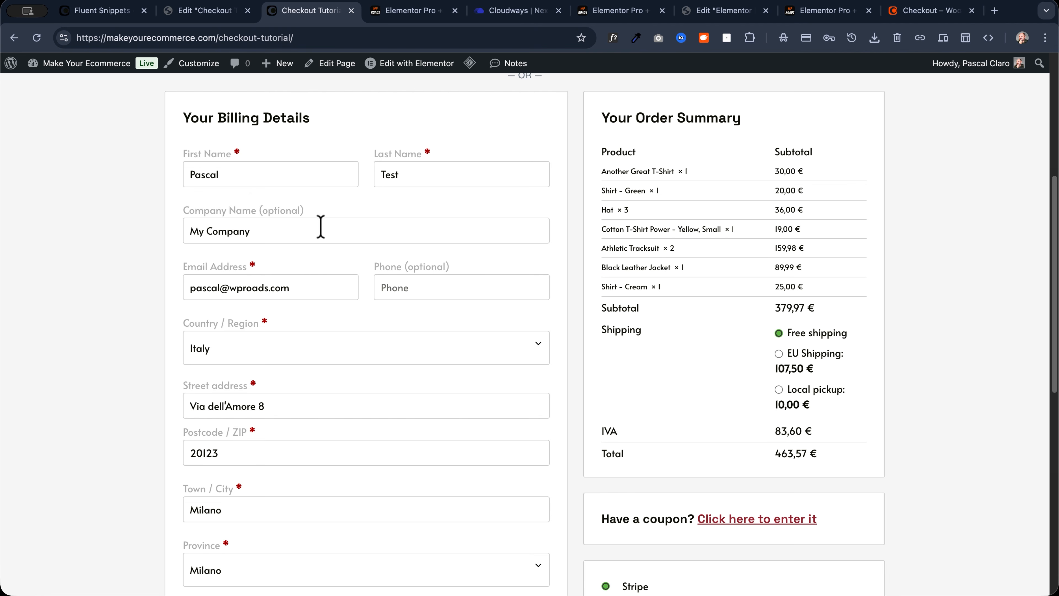
{"action": "scroll", "coordinate": [254, 208], "scroll_direction": "down", "scroll_amount": 5}
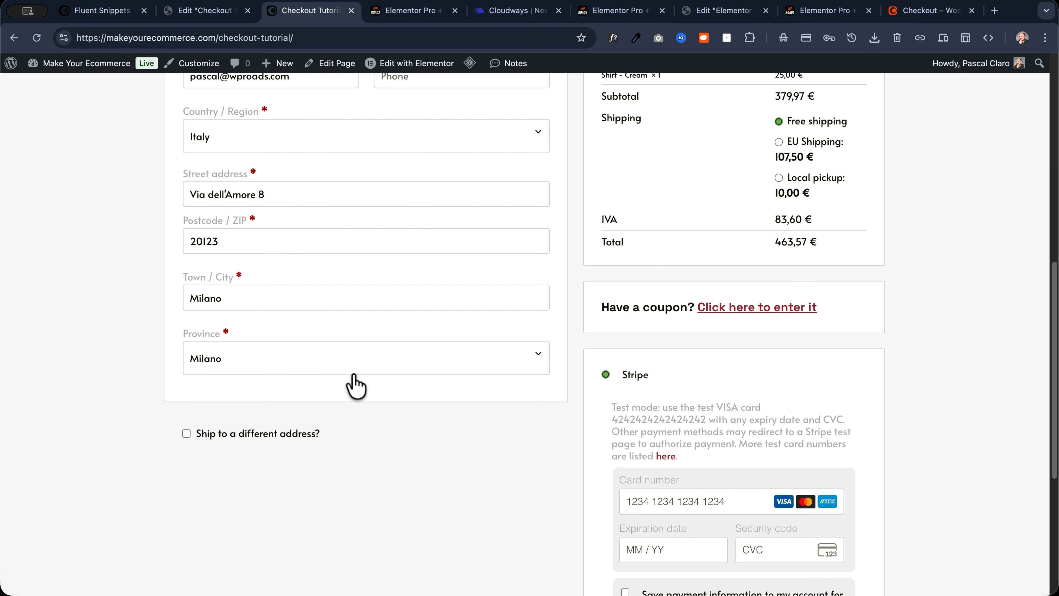
{"action": "scroll", "coordinate": [350, 385], "scroll_direction": "up", "scroll_amount": 7}
{"action": "scroll", "coordinate": [344, 376], "scroll_direction": "up", "scroll_amount": 1}
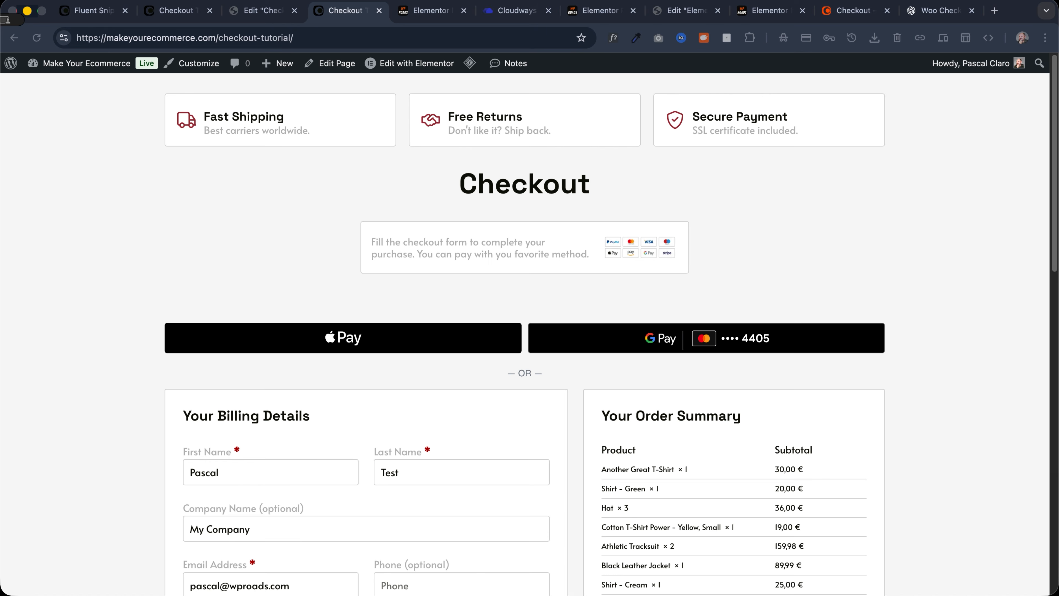
{"action": "scroll", "coordinate": [44, 277], "scroll_direction": "down", "scroll_amount": 5}
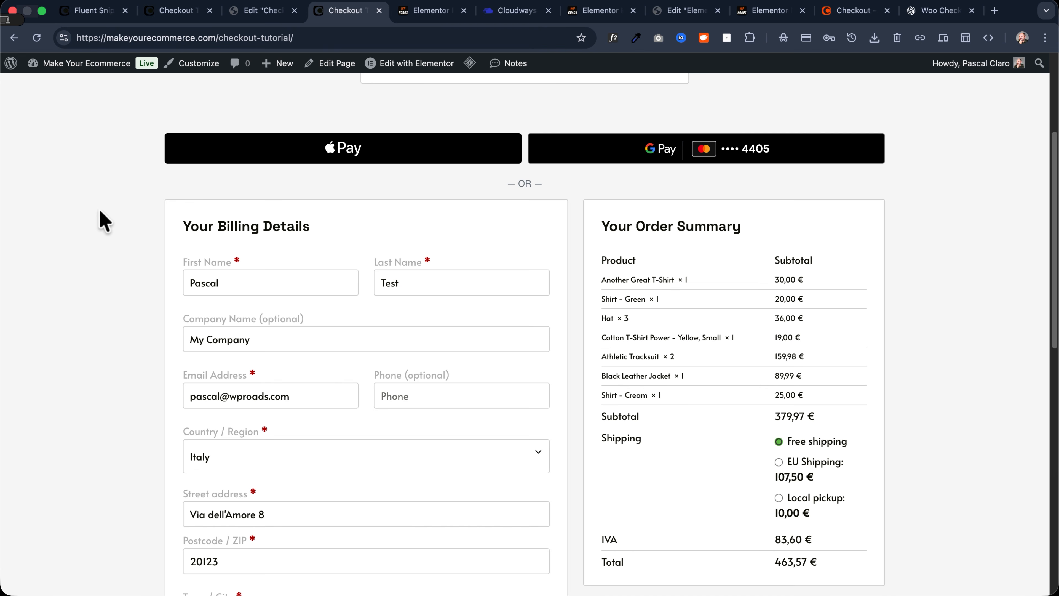
Review how the billing fields stack in the responsive mobile preview of the checkout page
{"action": "left_click", "coordinate": [187, 11]}
{"action": "scroll", "coordinate": [737, 363], "scroll_direction": "down", "scroll_amount": 4}
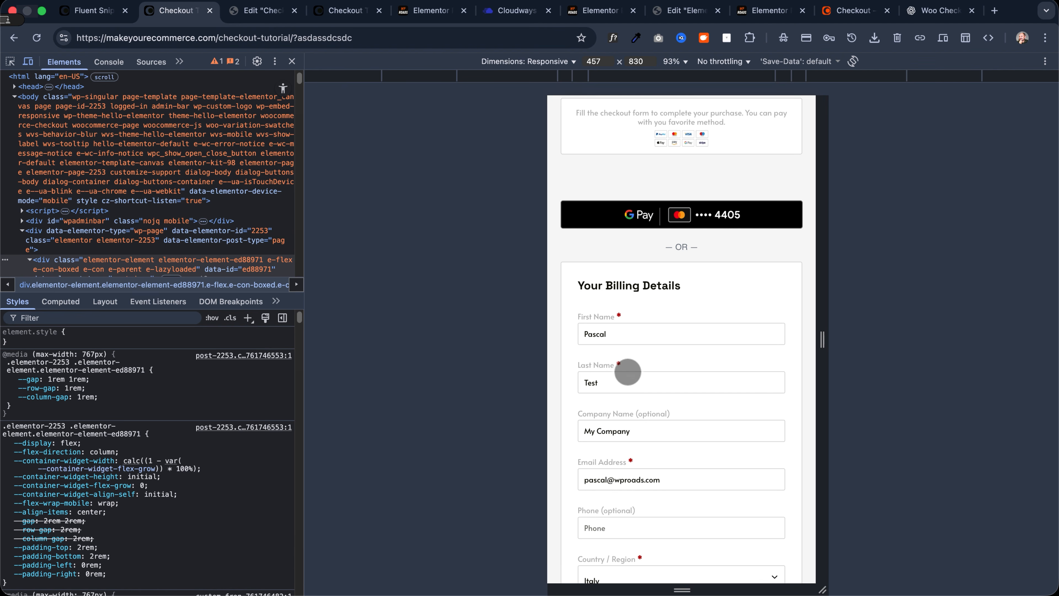
{"action": "scroll", "coordinate": [627, 371], "scroll_direction": "down", "scroll_amount": 4}
{"action": "scroll", "coordinate": [627, 371], "scroll_direction": "up", "scroll_amount": 2}
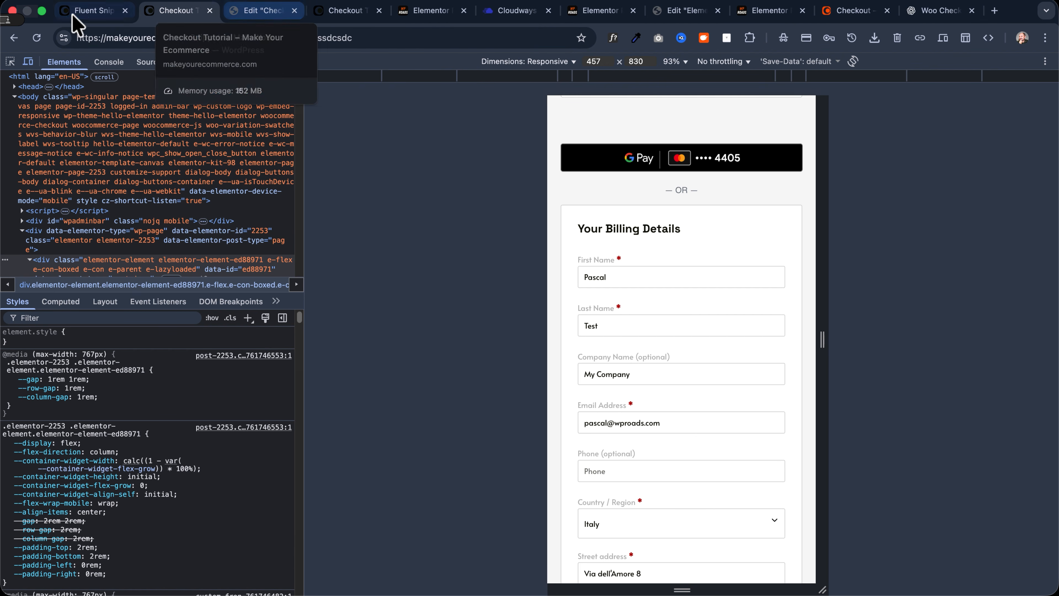
Examine the width codes and the $widths map for the billing fields in the "Enhance WooCommerce Billing Fields" snippet
{"action": "left_click", "coordinate": [85, 12]}
{"action": "scroll", "coordinate": [306, 207], "scroll_direction": "up", "scroll_amount": 20}
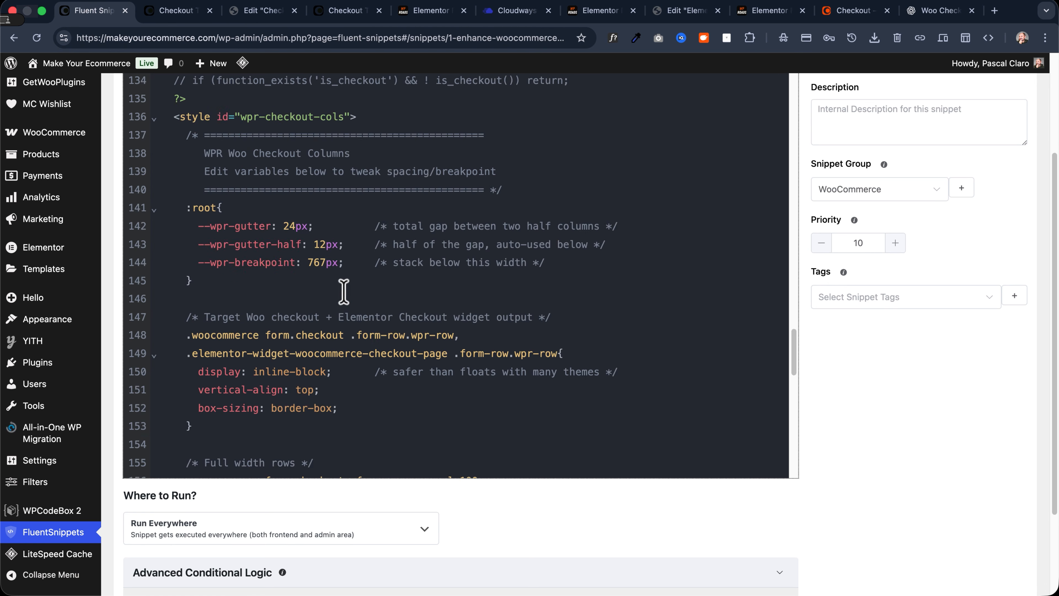
{"action": "scroll", "coordinate": [279, 303], "scroll_direction": "down", "scroll_amount": 6}
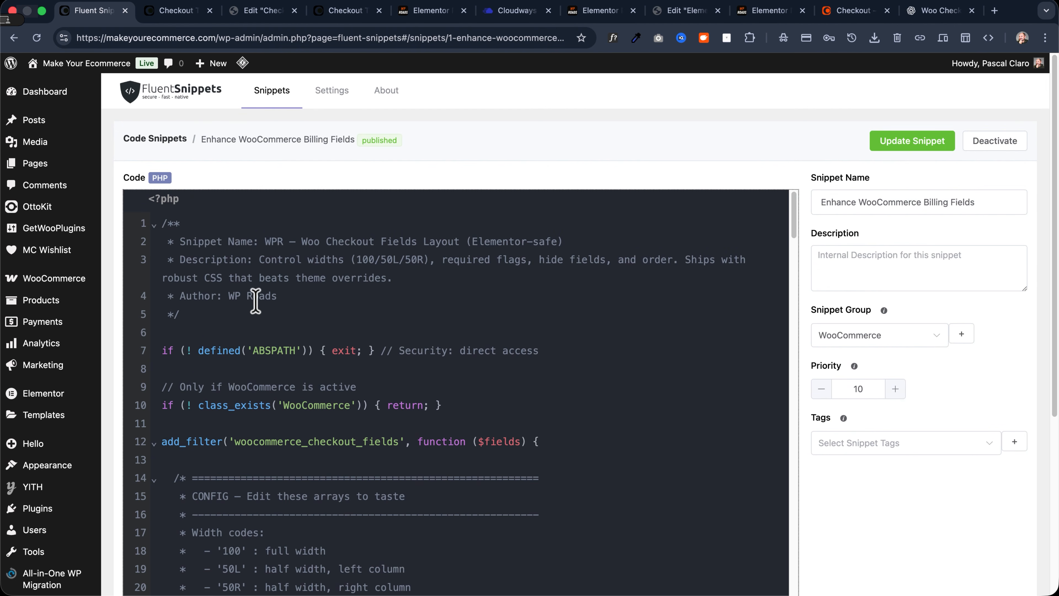
{"action": "scroll", "coordinate": [208, 292], "scroll_direction": "up", "scroll_amount": 2}
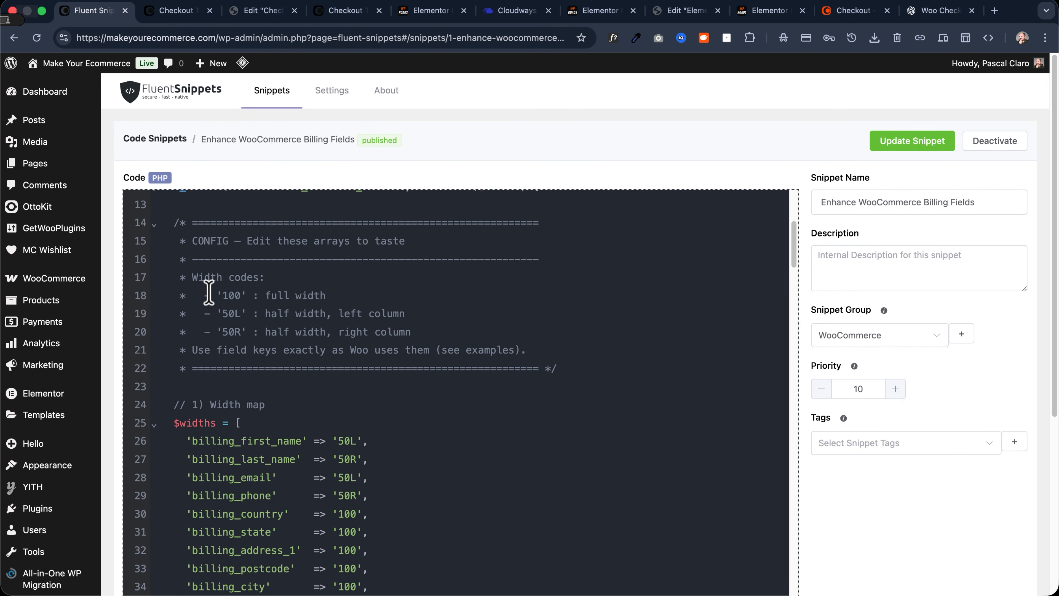
{"action": "scroll", "coordinate": [209, 292], "scroll_direction": "down", "scroll_amount": 5}
{"action": "scroll", "coordinate": [209, 293], "scroll_direction": "up", "scroll_amount": 1}
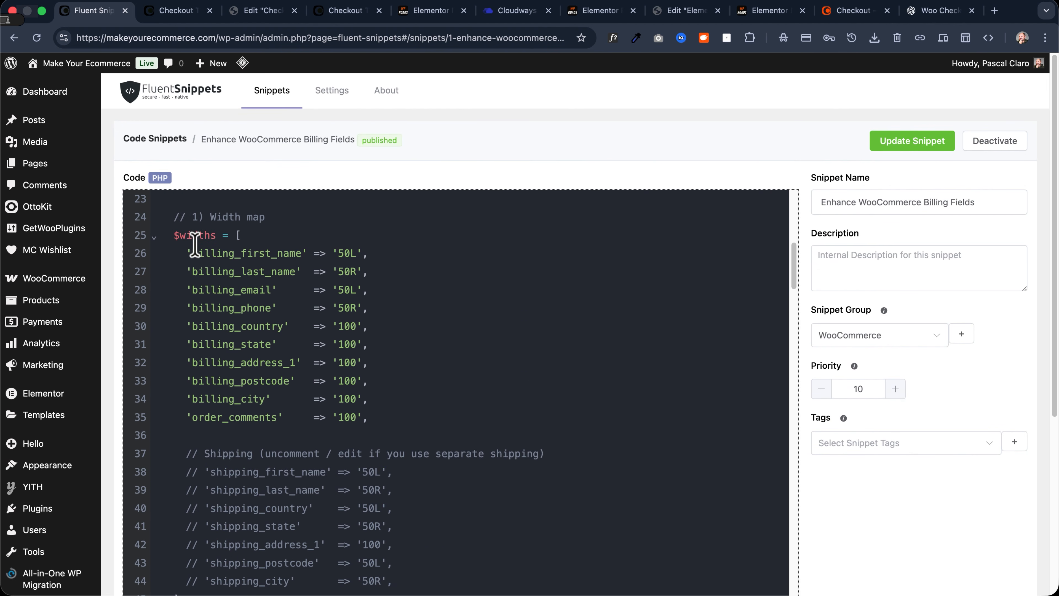
{"action": "scroll", "coordinate": [175, 235], "scroll_direction": "up", "scroll_amount": 1}
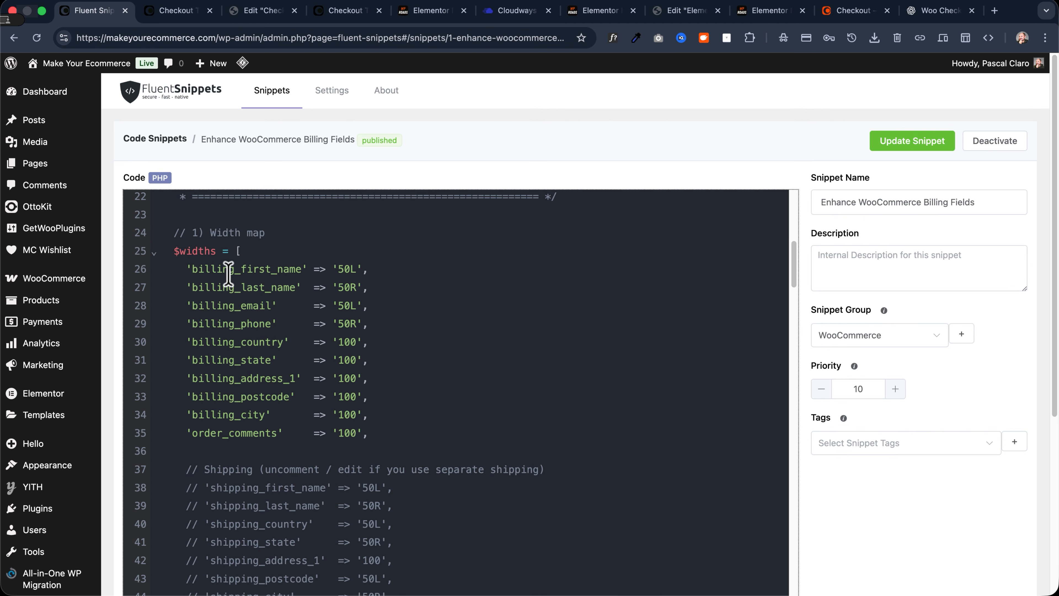
{"action": "left_click_drag", "start_coordinate": [338, 287], "coordinate": [358, 287]}
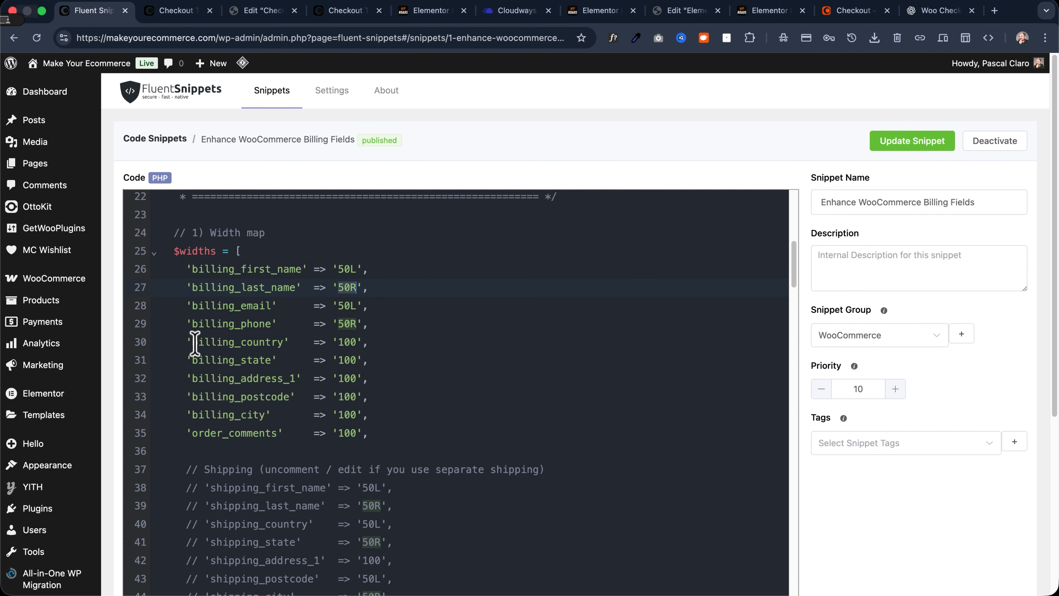
{"action": "left_click_drag", "start_coordinate": [182, 342], "coordinate": [373, 443]}
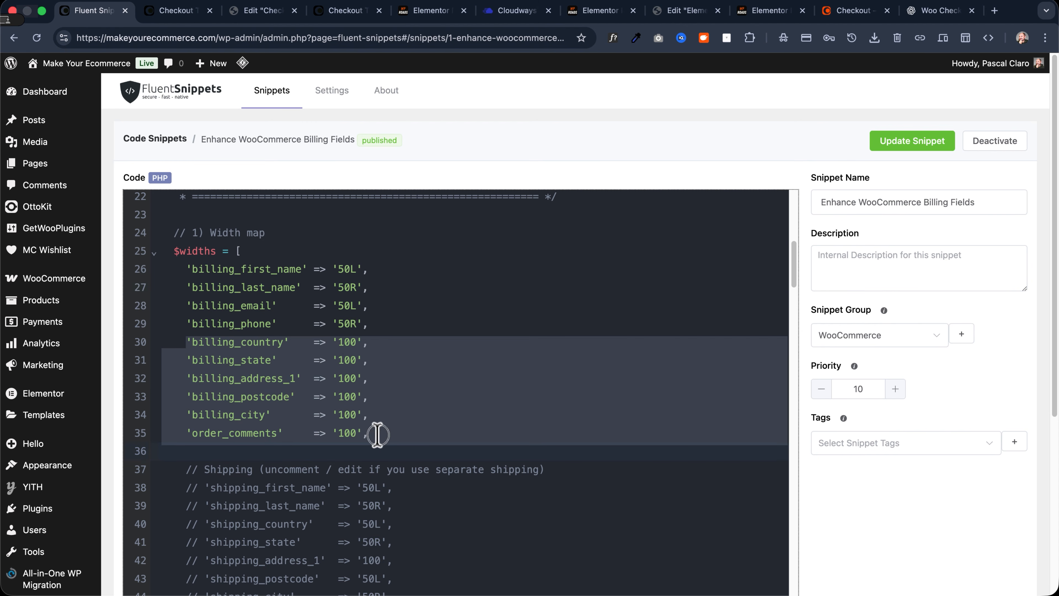
{"action": "left_click", "coordinate": [376, 433]}
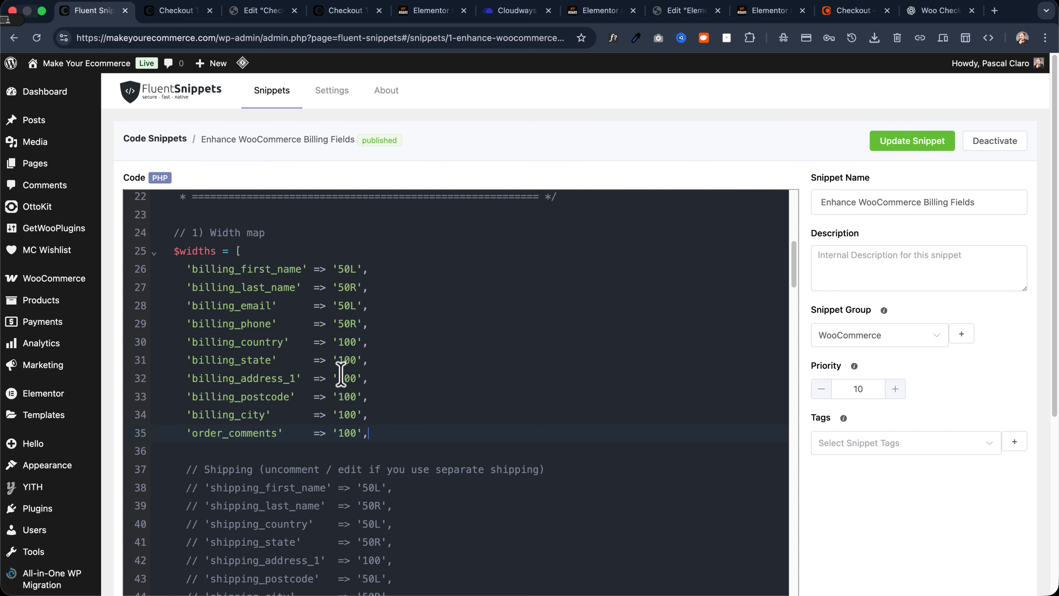
{"action": "double_click", "coordinate": [339, 342]}
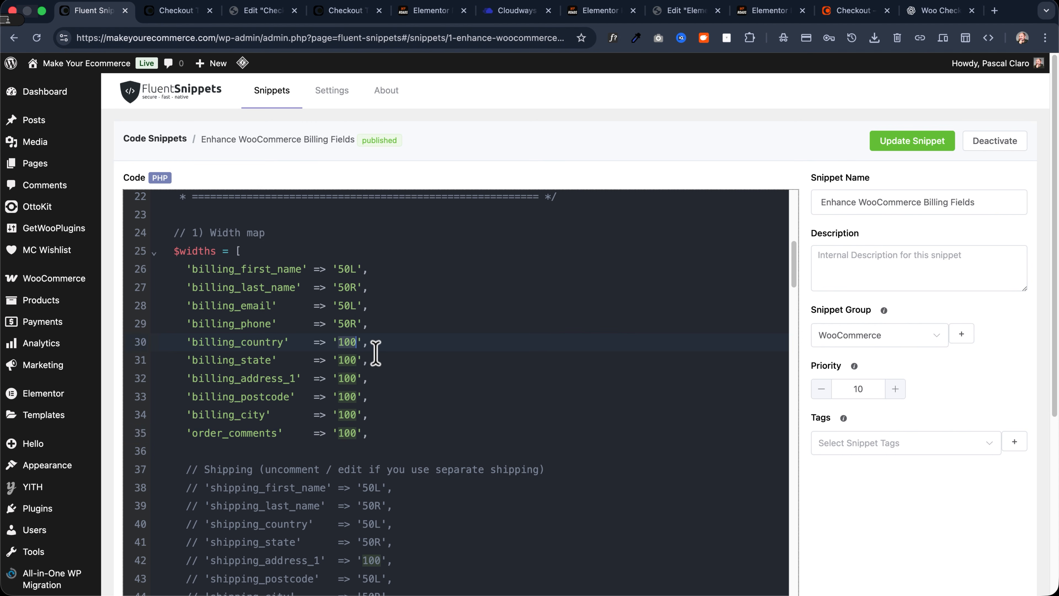
Place the desktop checkout page beside the snippet editor and compare its half-width and full-width billing fields with the width map
{"action": "left_click", "coordinate": [175, 11]}
{"action": "left_click_drag", "start_coordinate": [347, 10], "coordinate": [180, 11]}
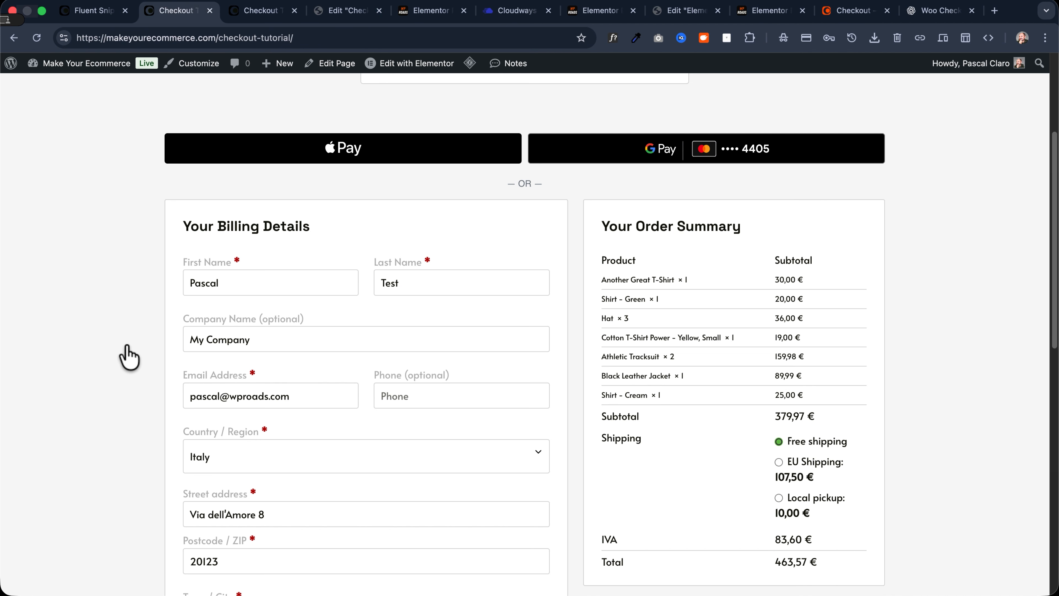
{"action": "scroll", "coordinate": [123, 383], "scroll_direction": "down", "scroll_amount": 3}
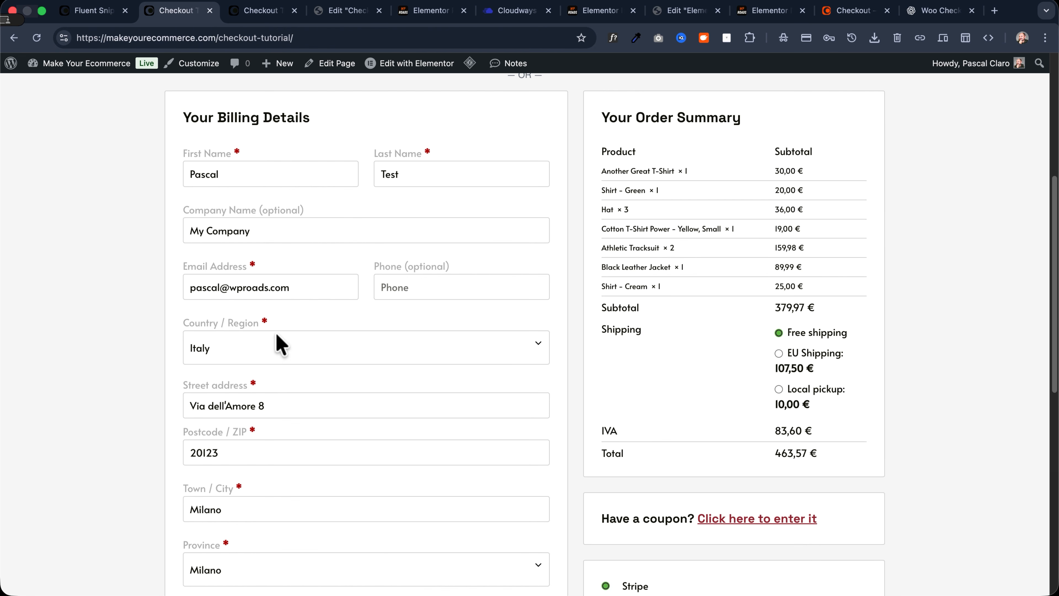
{"action": "scroll", "coordinate": [273, 358], "scroll_direction": "down", "scroll_amount": 1}
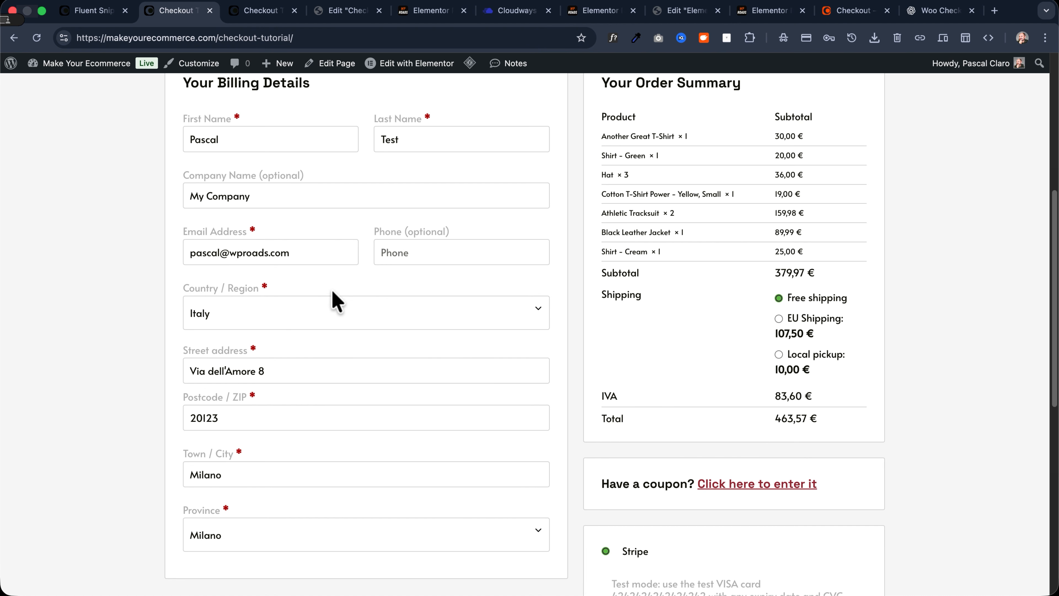
{"action": "scroll", "coordinate": [324, 297], "scroll_direction": "up", "scroll_amount": 2}
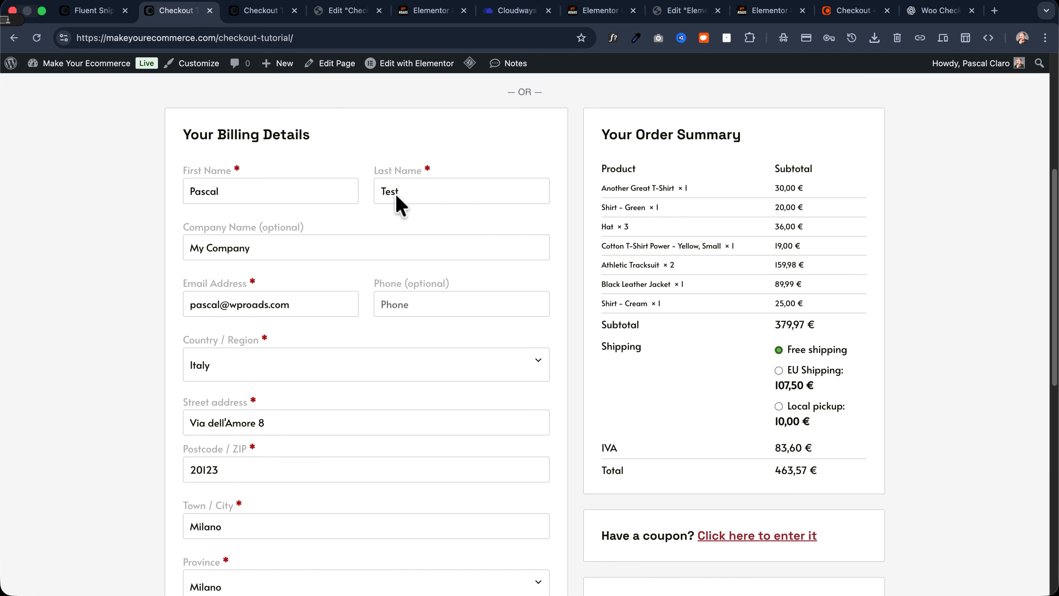
{"action": "scroll", "coordinate": [302, 317], "scroll_direction": "down", "scroll_amount": 4}
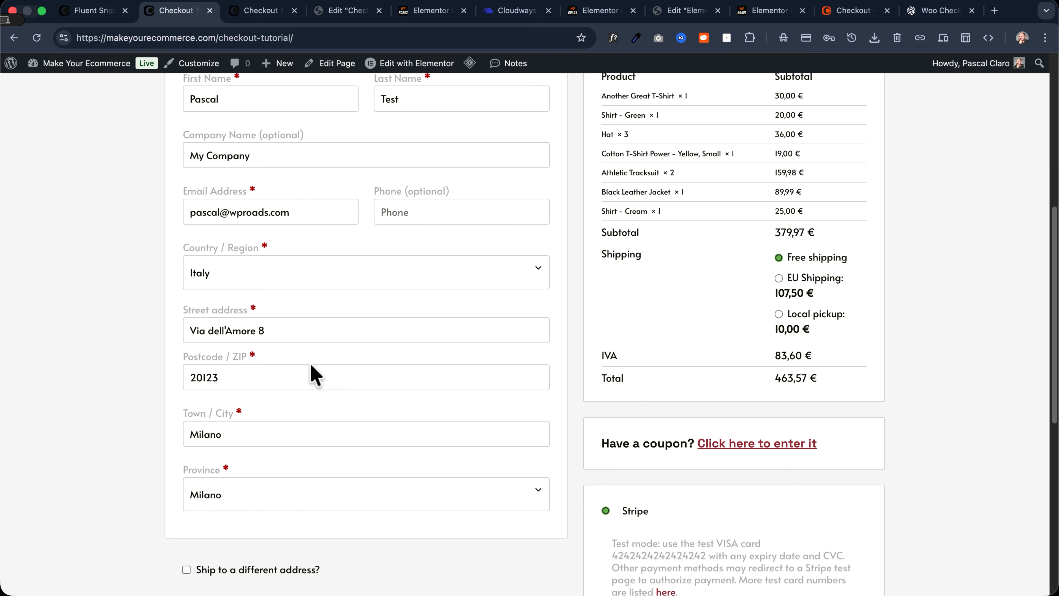
{"action": "scroll", "coordinate": [147, 297], "scroll_direction": "up", "scroll_amount": 5}
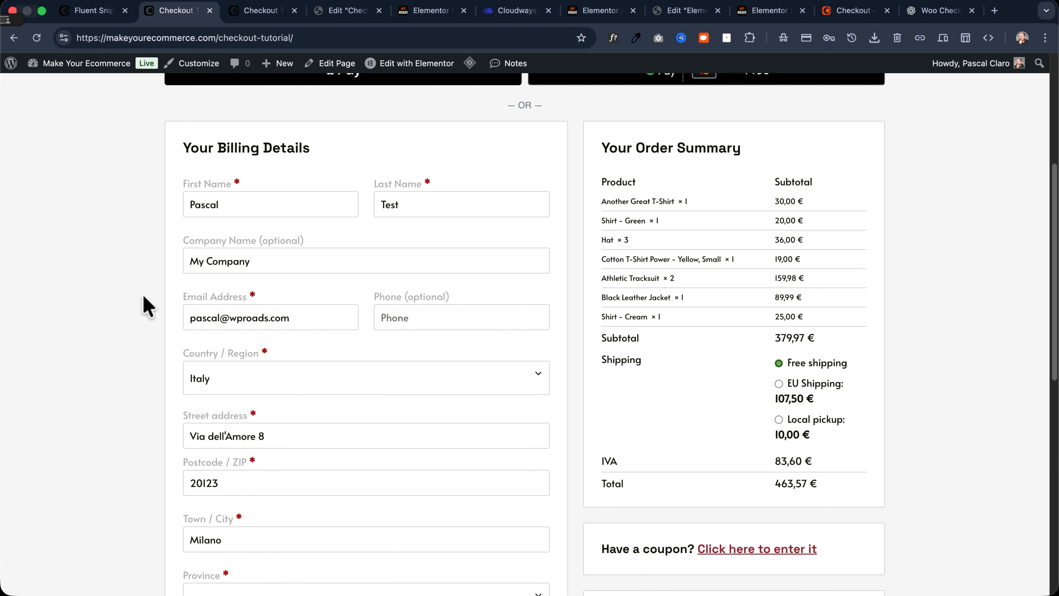
{"action": "scroll", "coordinate": [336, 361], "scroll_direction": "down", "scroll_amount": 4}
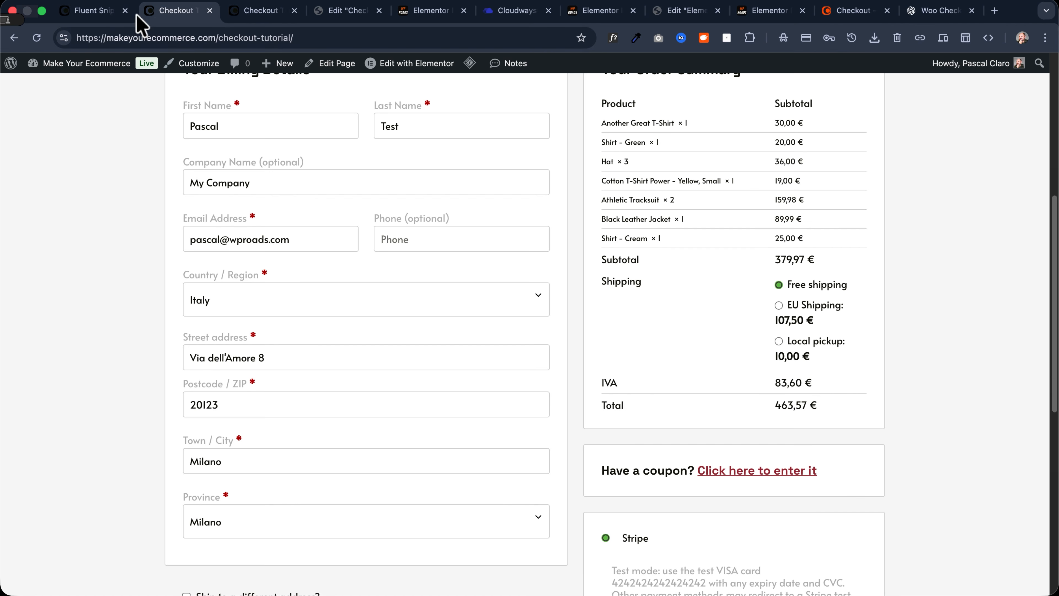
Add a 'billing_company' => '100' entry to the snippet's $widths map, directly below billing_last_name
{"action": "left_click", "coordinate": [94, 11]}
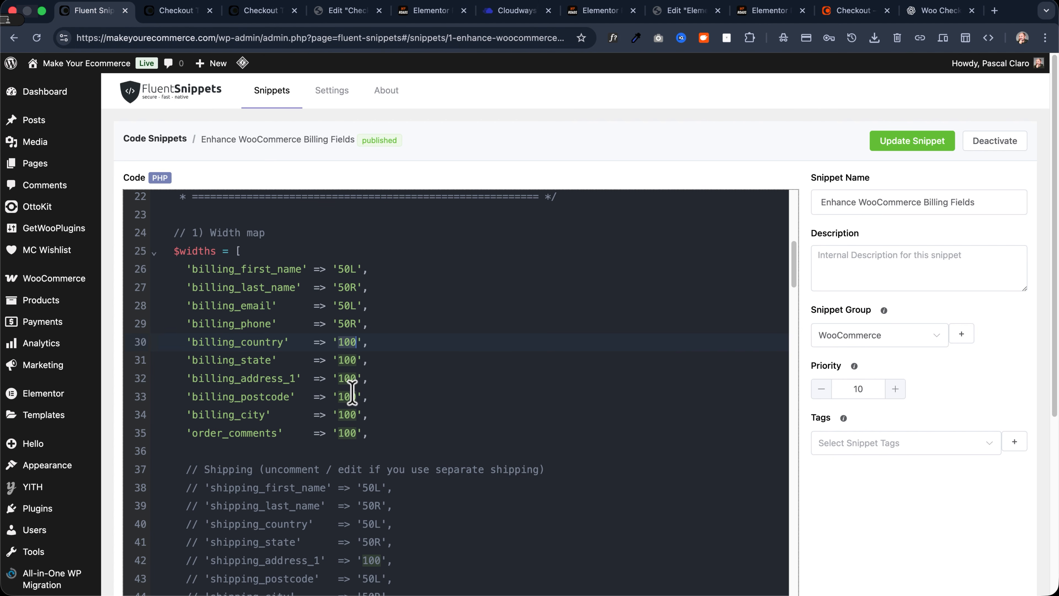
{"action": "left_click", "coordinate": [178, 12]}
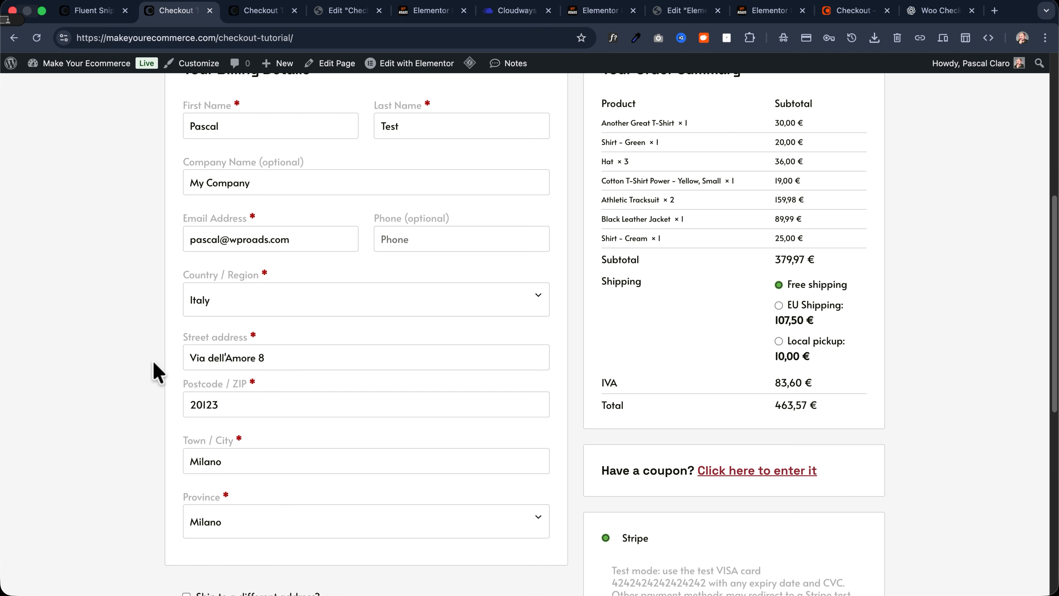
{"action": "left_click", "coordinate": [115, 13]}
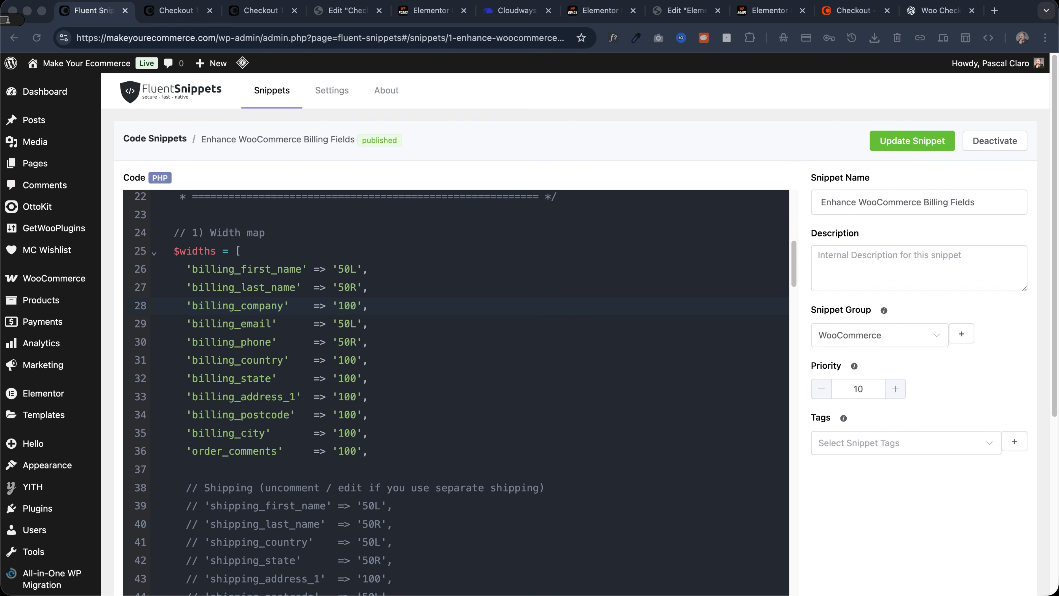
{"action": "left_click", "coordinate": [375, 308]}
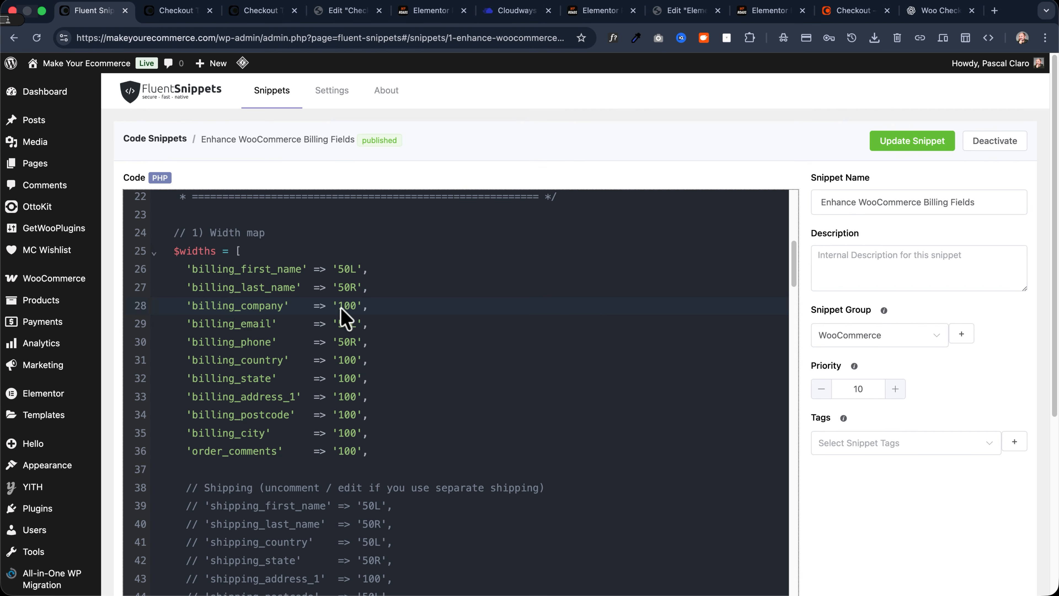
Check the company field on the checkout page, set the billing_company width to 50L in the snippet and update it
{"action": "left_click", "coordinate": [169, 17]}
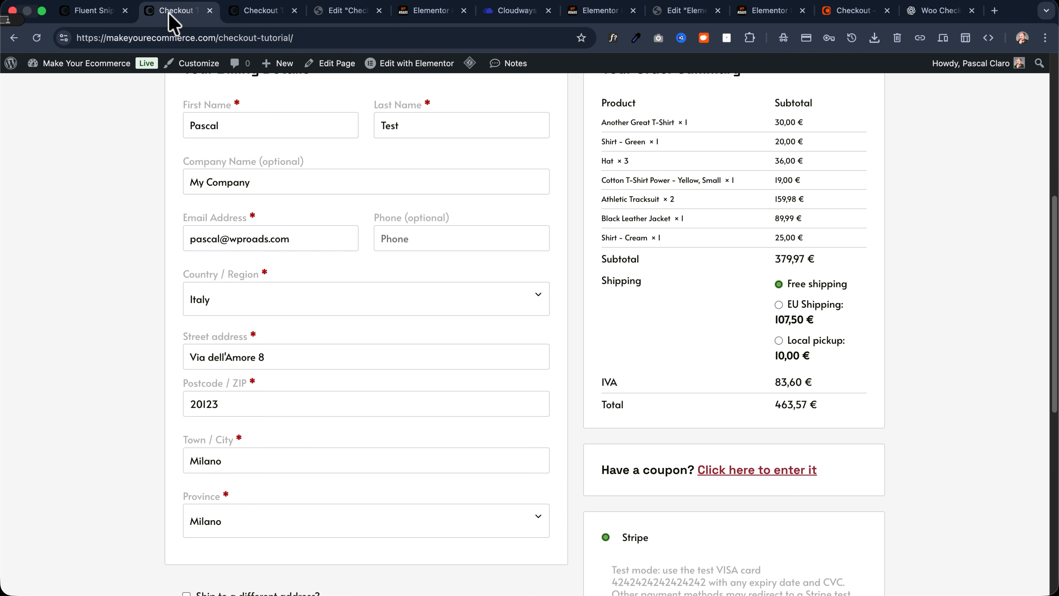
{"action": "scroll", "coordinate": [113, 213], "scroll_direction": "up", "scroll_amount": 1}
{"action": "scroll", "coordinate": [113, 210], "scroll_direction": "up", "scroll_amount": 1}
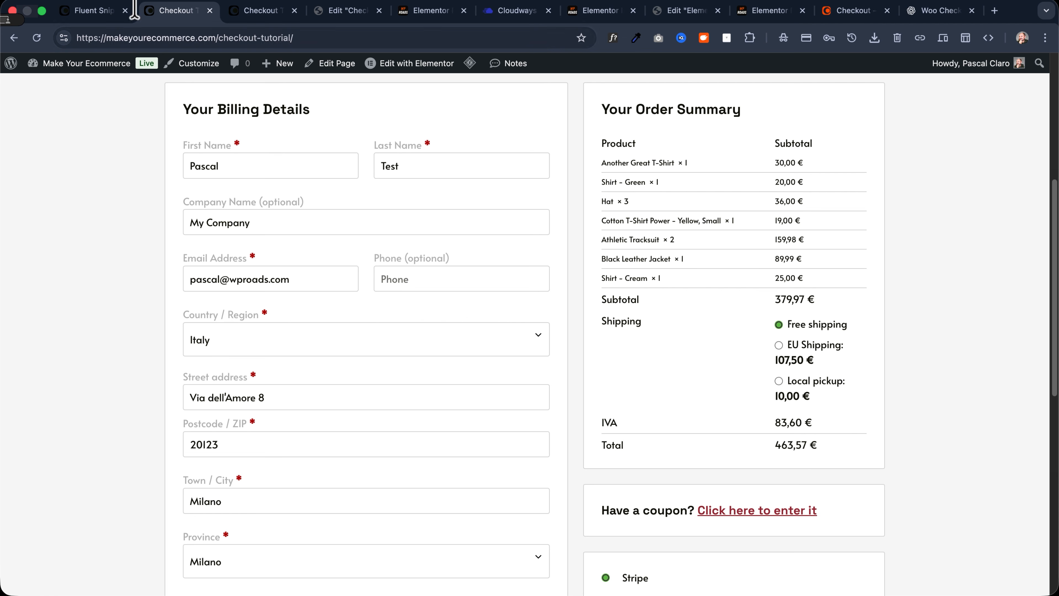
{"action": "left_click", "coordinate": [103, 12]}
{"action": "left_click_drag", "start_coordinate": [210, 232], "coordinate": [243, 229]}
{"action": "double_click", "coordinate": [346, 306]}
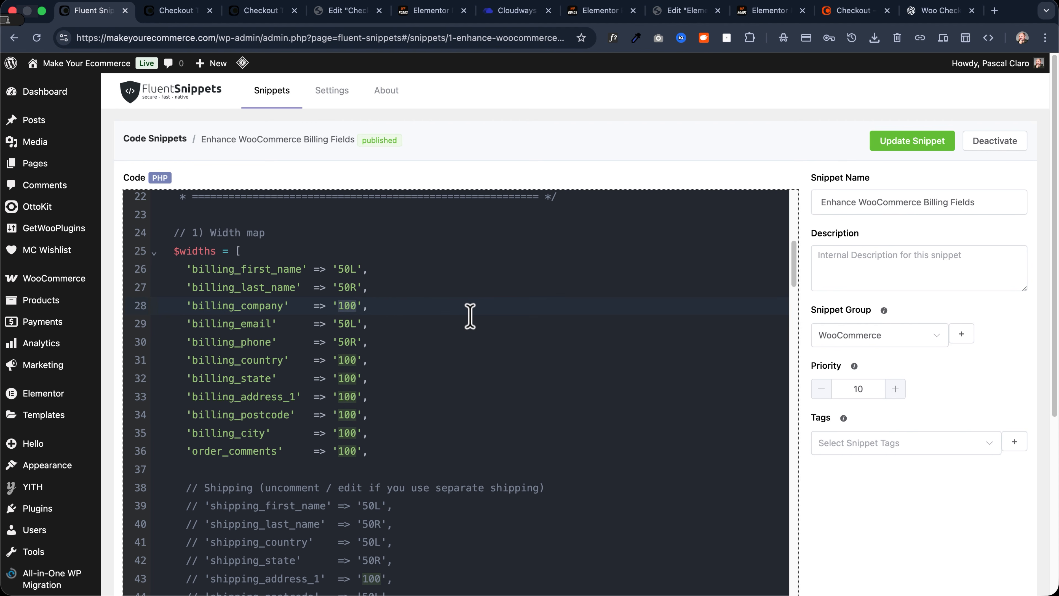
{"action": "type", "text": "50L"}
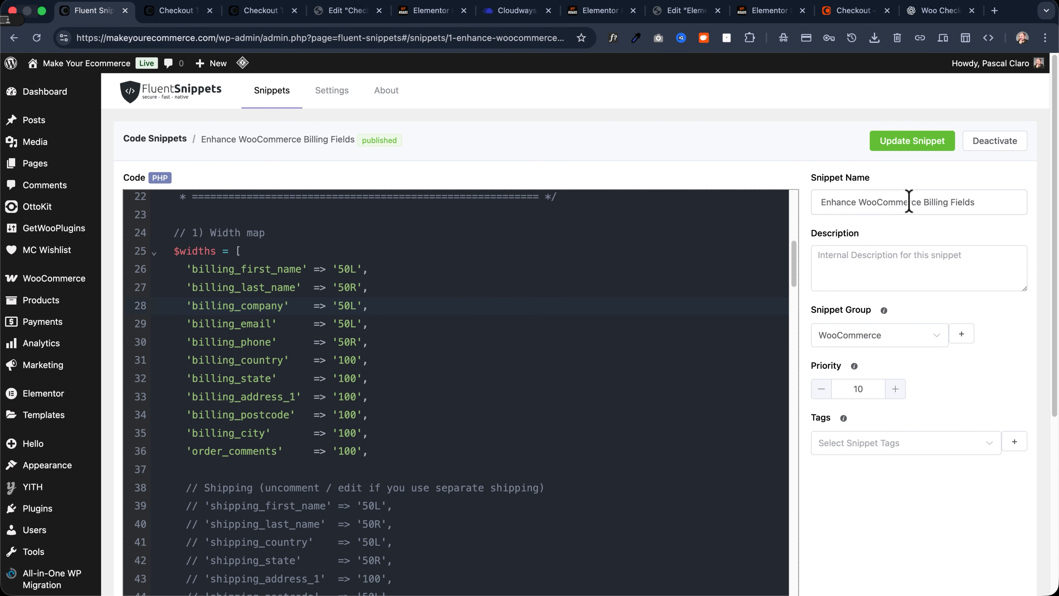
{"action": "left_click", "coordinate": [880, 141]}
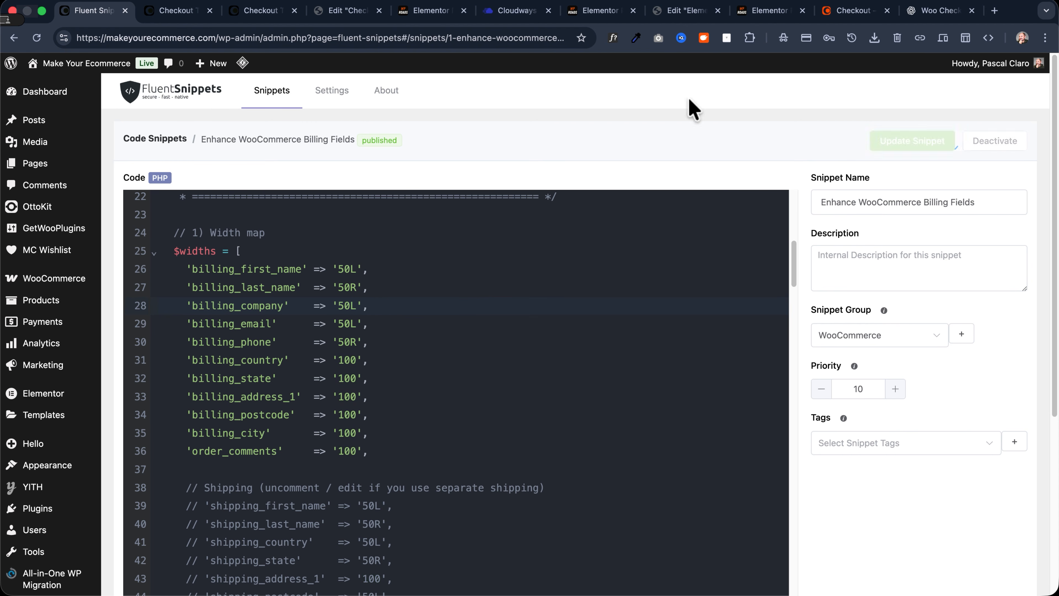
Reload the checkout page, check how the company, email and phone fields are arranged, and return to the snippet's width map
{"action": "left_click", "coordinate": [196, 12]}
{"action": "left_click", "coordinate": [37, 39]}
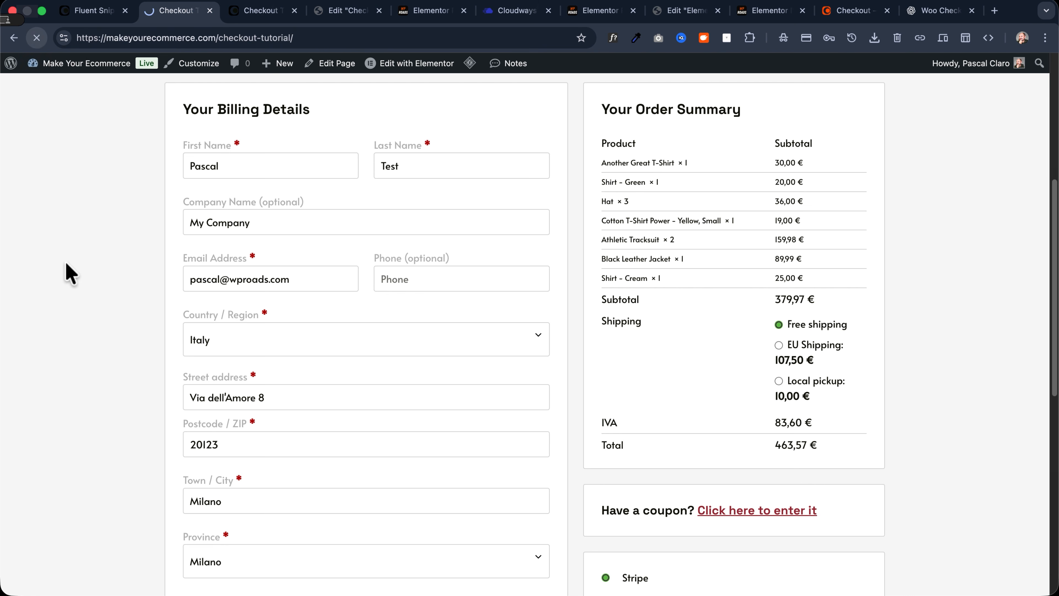
{"action": "scroll", "coordinate": [66, 263], "scroll_direction": "up", "scroll_amount": 3}
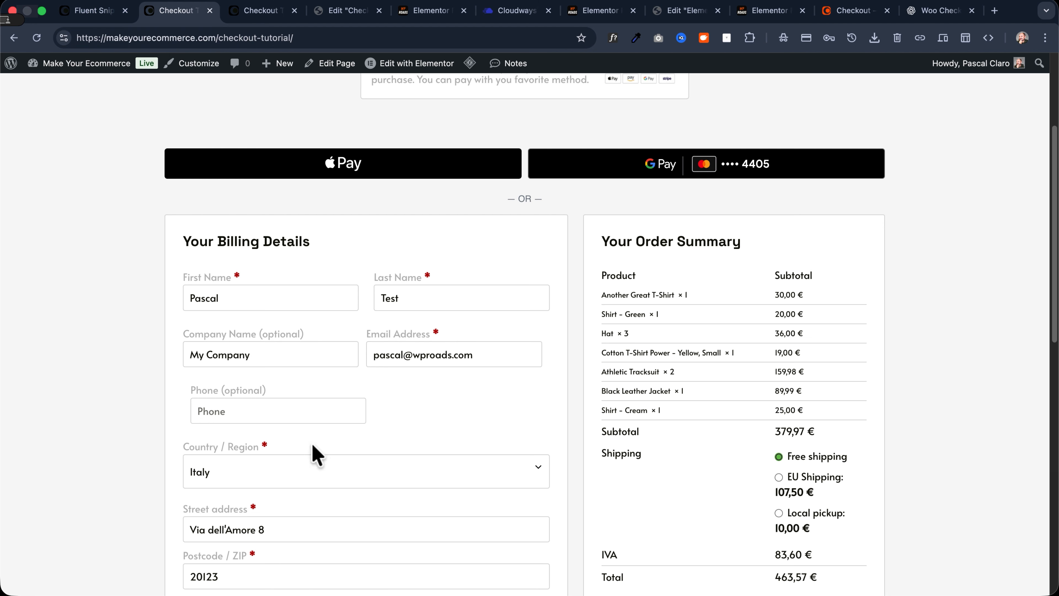
{"action": "left_click", "coordinate": [93, 12]}
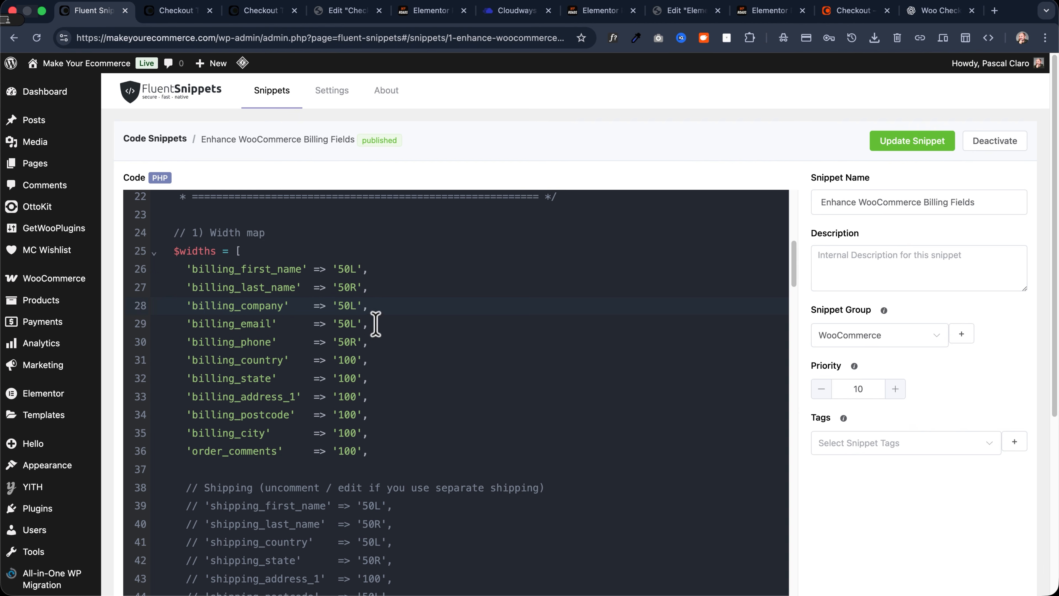
Set billing_email to 50R and billing_phone to 50L in the snippet's $widths map and update the snippet
{"action": "left_click", "coordinate": [357, 324]}
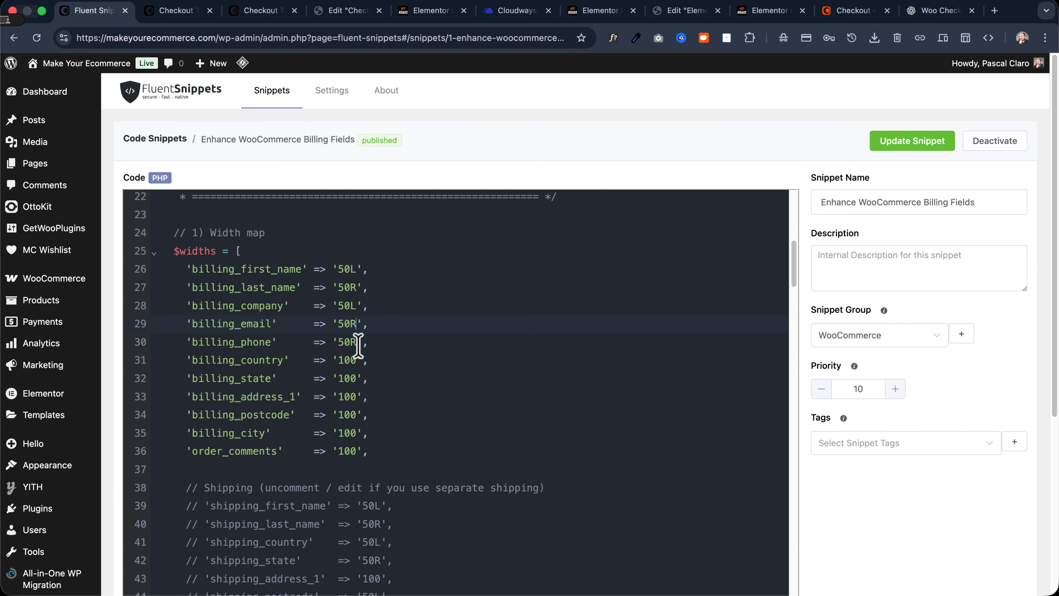
{"action": "left_click", "coordinate": [361, 341]}
{"action": "left_click", "coordinate": [913, 141]}
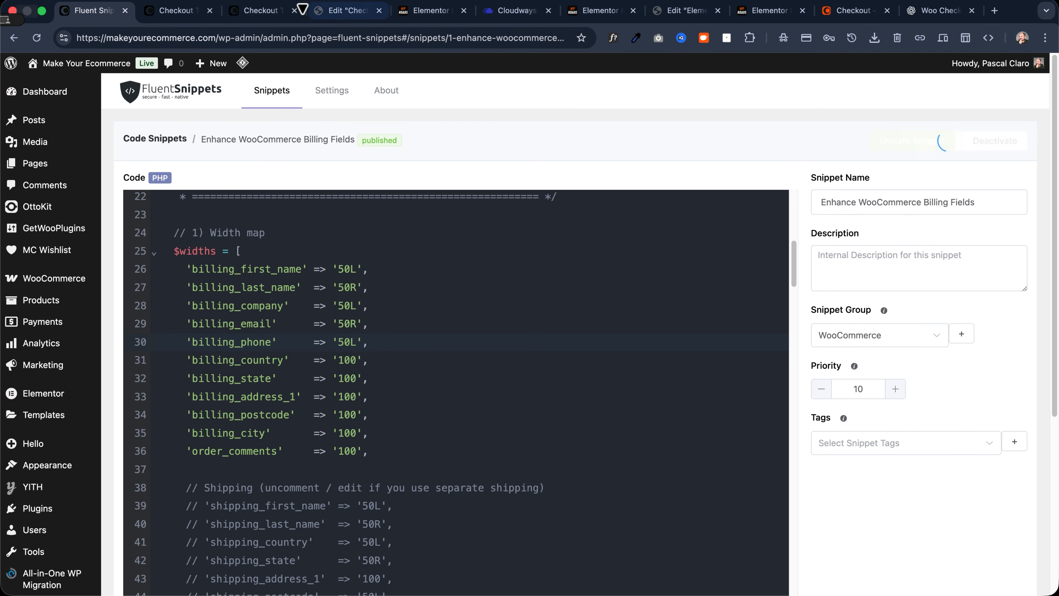
Reload the checkout page and check how the company, email and phone fields line up within the billing details
{"action": "left_click", "coordinate": [175, 10]}
{"action": "left_click", "coordinate": [37, 37]}
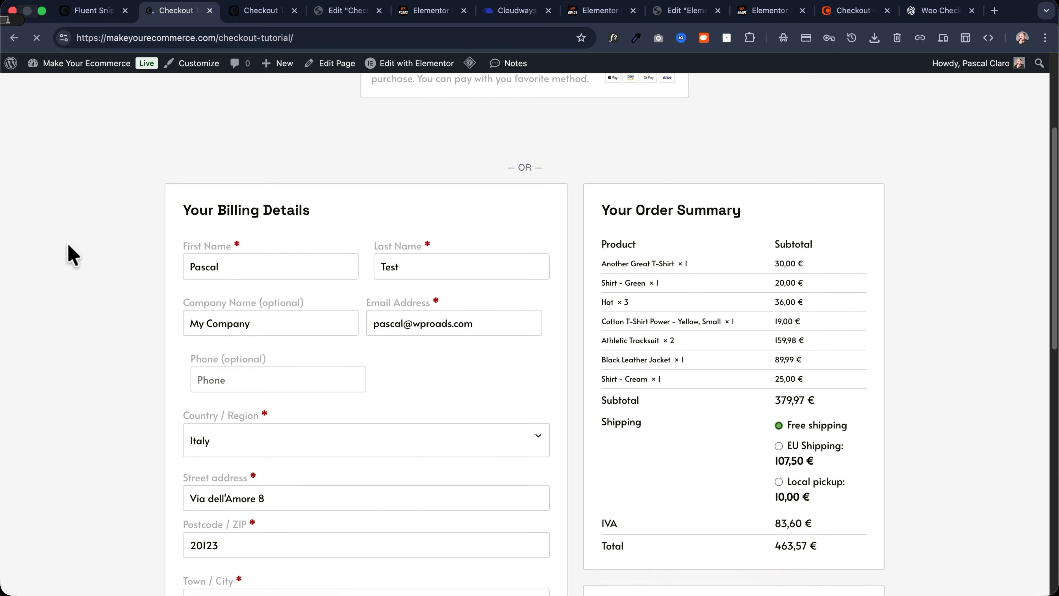
{"action": "scroll", "coordinate": [68, 248], "scroll_direction": "down", "scroll_amount": 3}
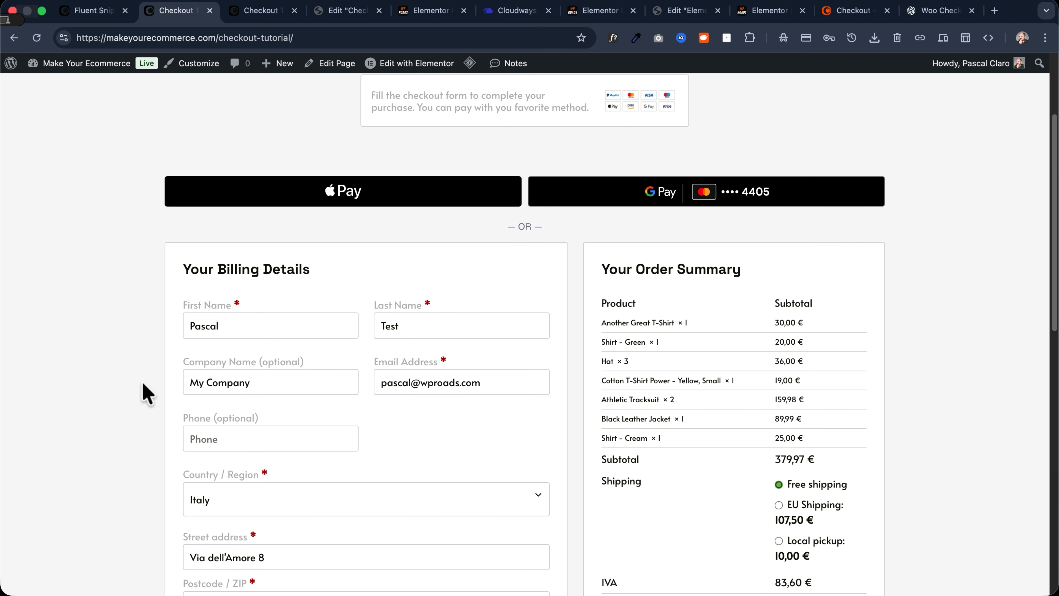
{"action": "scroll", "coordinate": [146, 392], "scroll_direction": "down", "scroll_amount": 3}
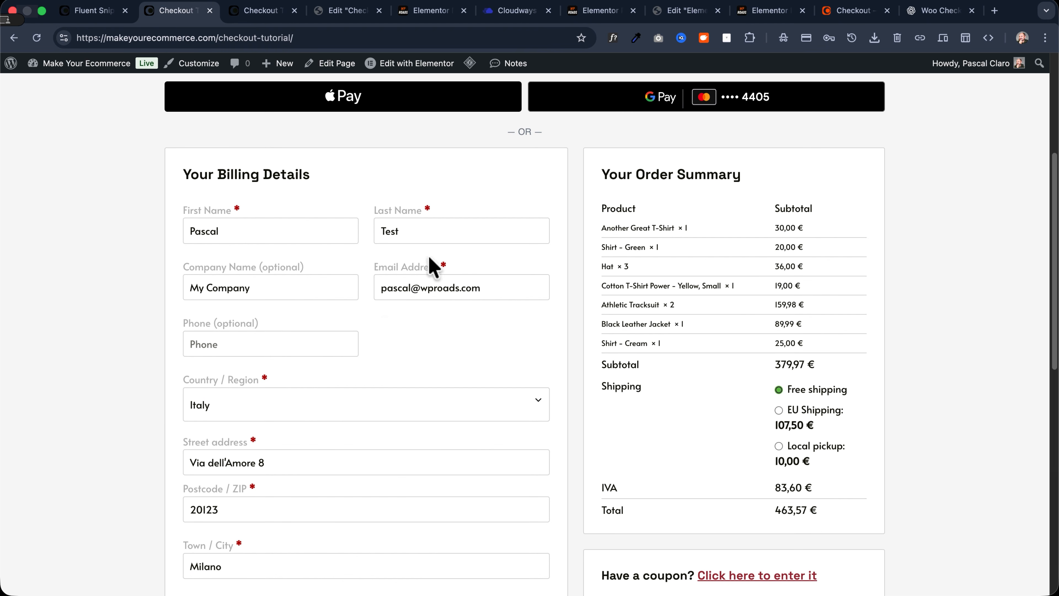
{"action": "left_click_drag", "start_coordinate": [183, 267], "coordinate": [318, 272]}
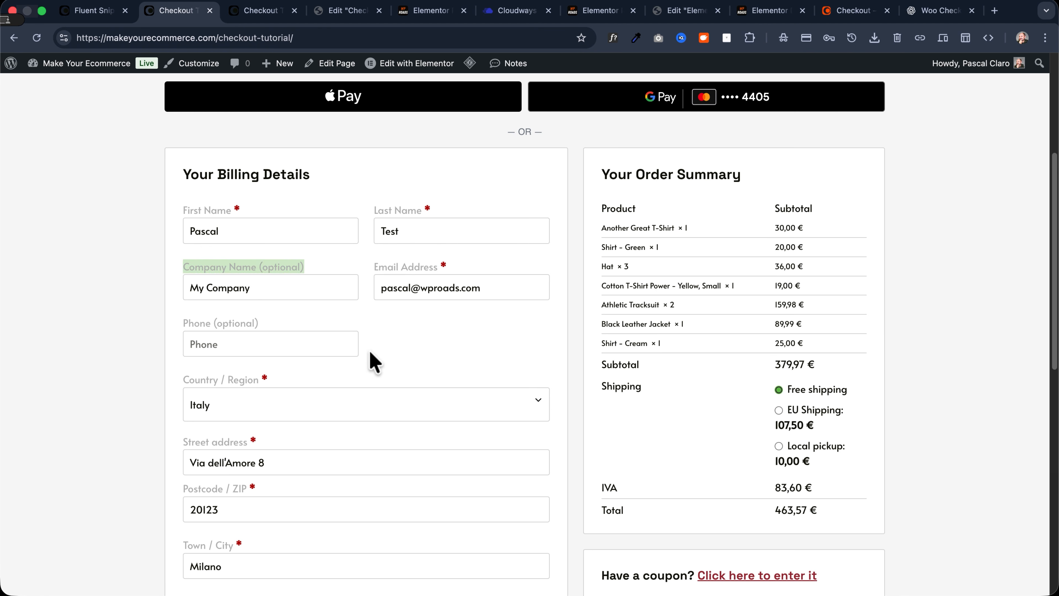
{"action": "scroll", "coordinate": [266, 333], "scroll_direction": "down", "scroll_amount": 5}
{"action": "scroll", "coordinate": [246, 445], "scroll_direction": "up", "scroll_amount": 6}
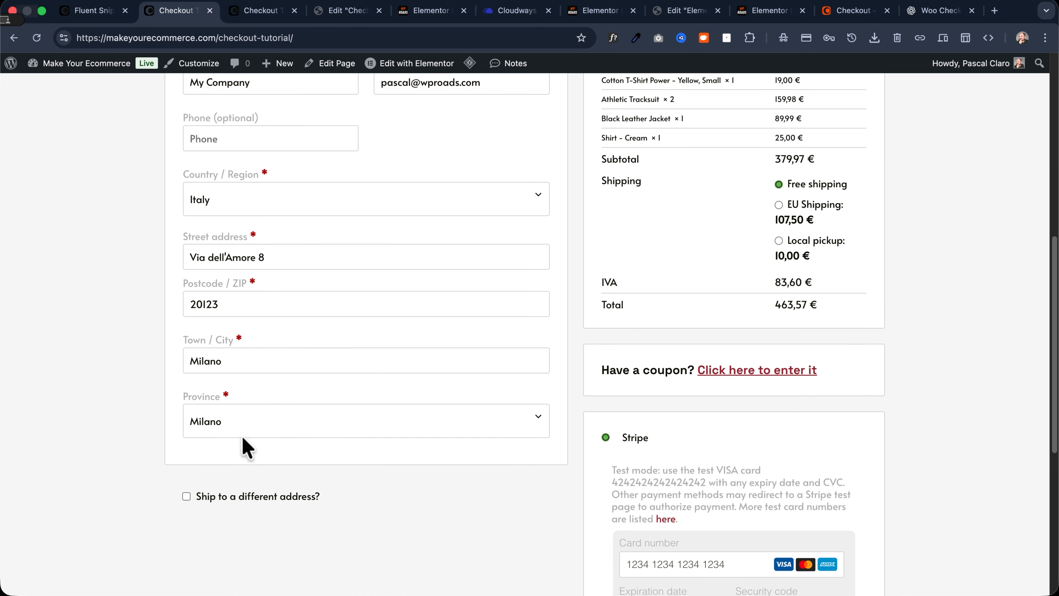
Set the billing_company priority to 99 in the snippet's $priorities map and update the snippet
{"action": "left_click", "coordinate": [92, 10]}
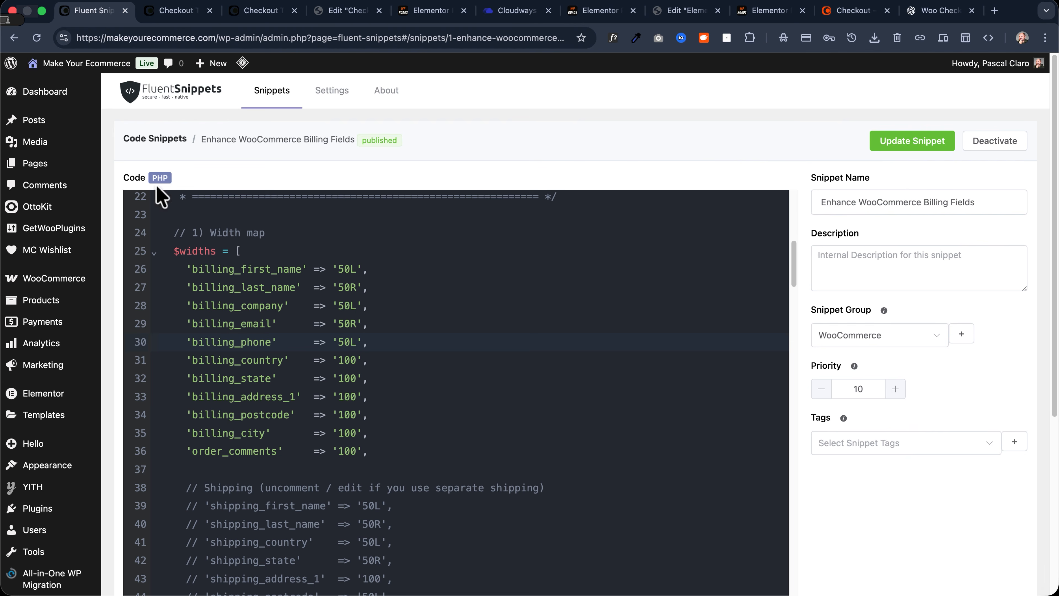
{"action": "scroll", "coordinate": [181, 324], "scroll_direction": "down", "scroll_amount": 15}
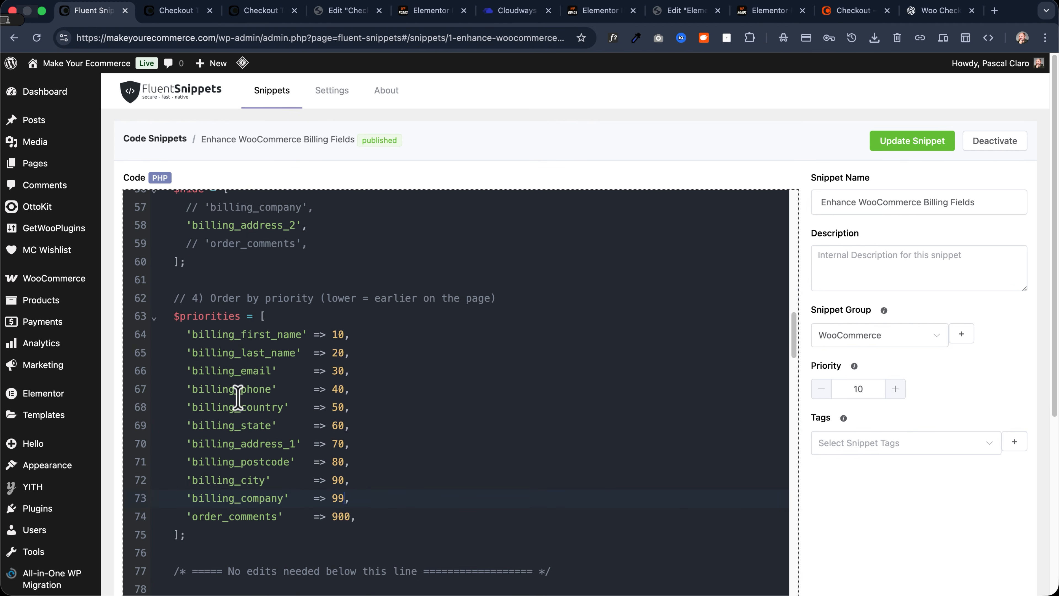
{"action": "left_click_drag", "start_coordinate": [185, 498], "coordinate": [357, 499]}
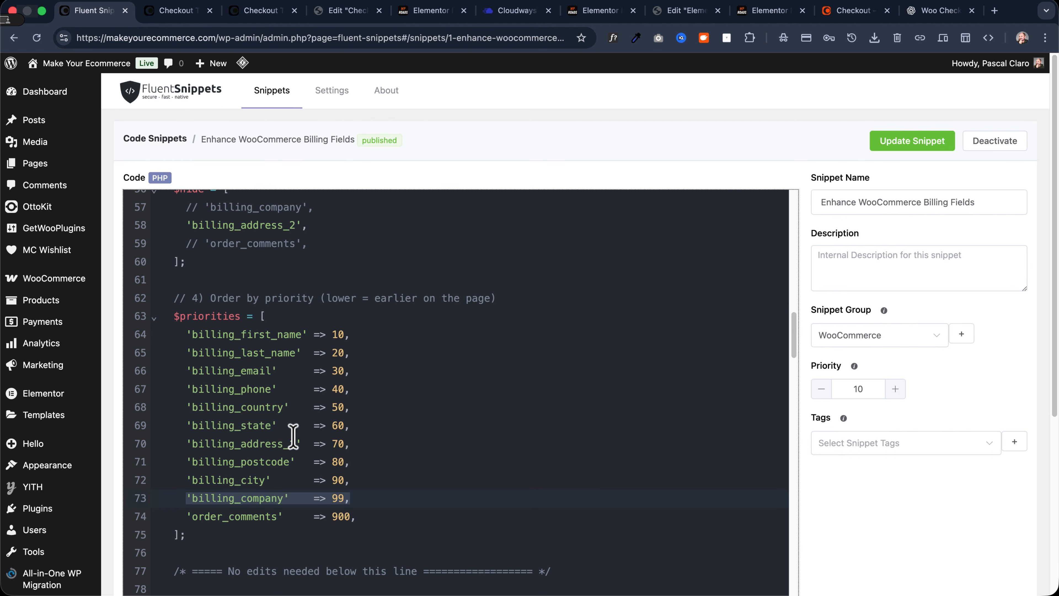
{"action": "left_click", "coordinate": [357, 498]}
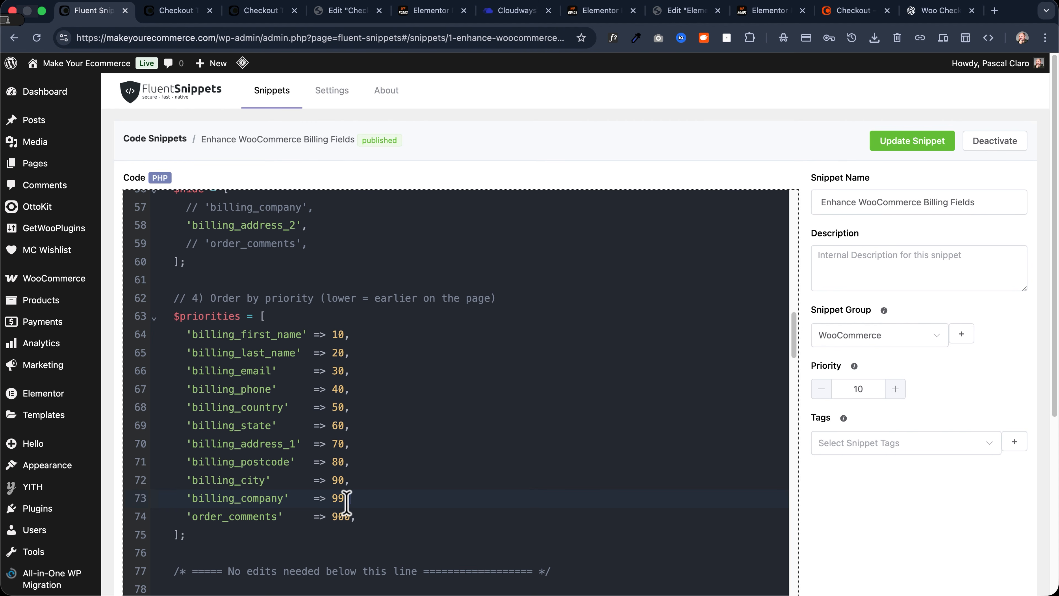
{"action": "left_click", "coordinate": [925, 141]}
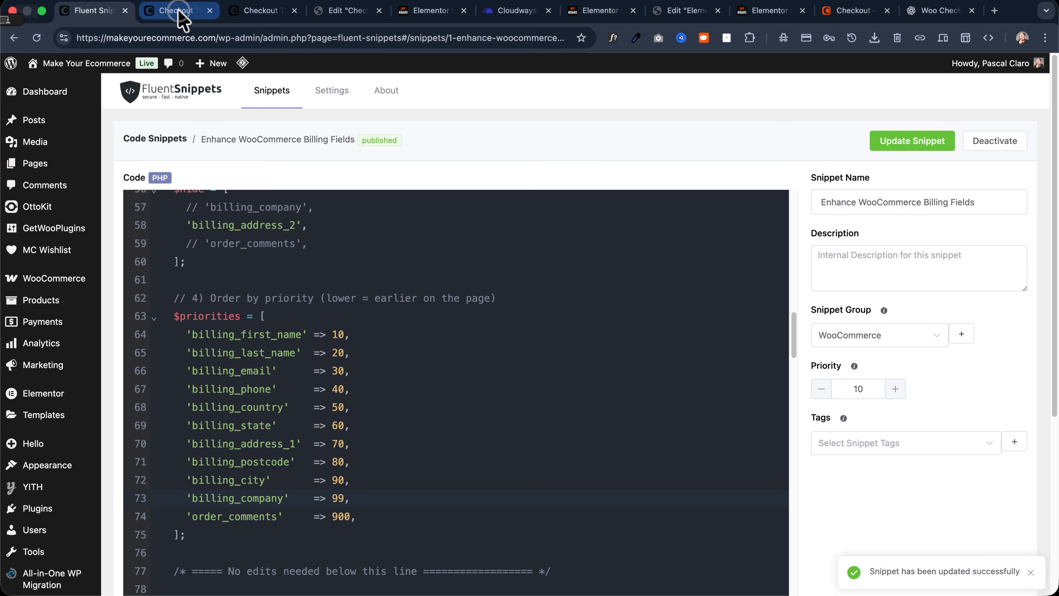
Reload the checkout page and check the company field's position and the alignment of the email and phone fields
{"action": "left_click", "coordinate": [179, 13]}
{"action": "left_click", "coordinate": [36, 37]}
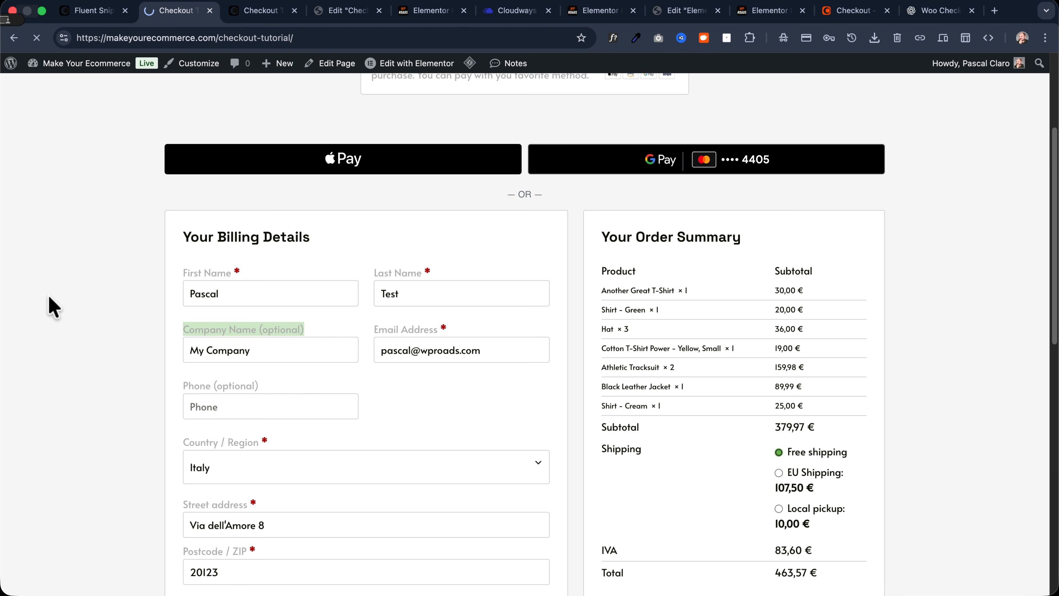
{"action": "scroll", "coordinate": [211, 289], "scroll_direction": "down", "scroll_amount": 4}
{"action": "scroll", "coordinate": [211, 297], "scroll_direction": "down", "scroll_amount": 1}
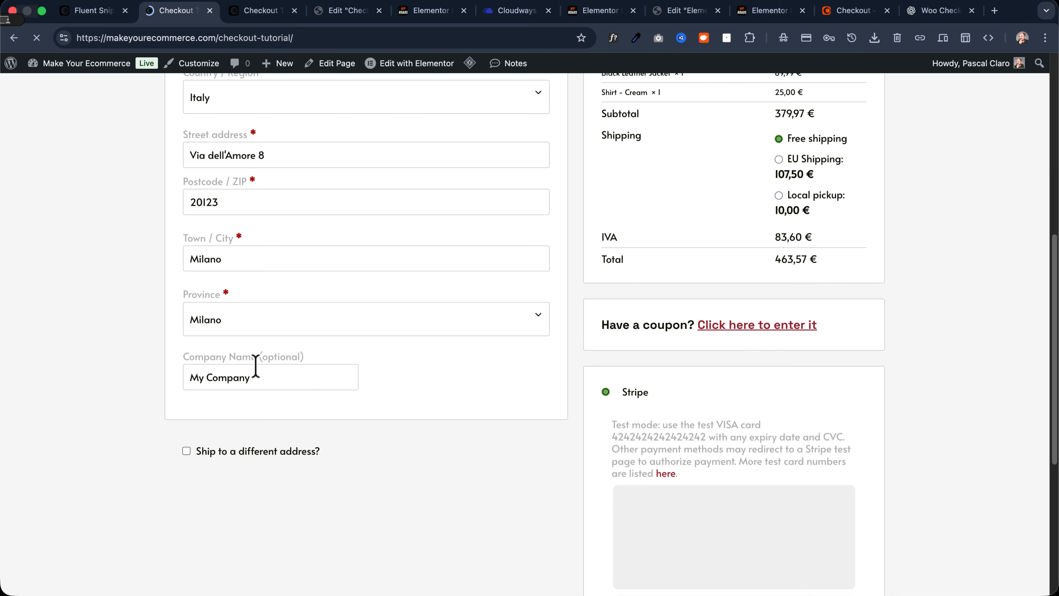
{"action": "scroll", "coordinate": [161, 339], "scroll_direction": "up", "scroll_amount": 7}
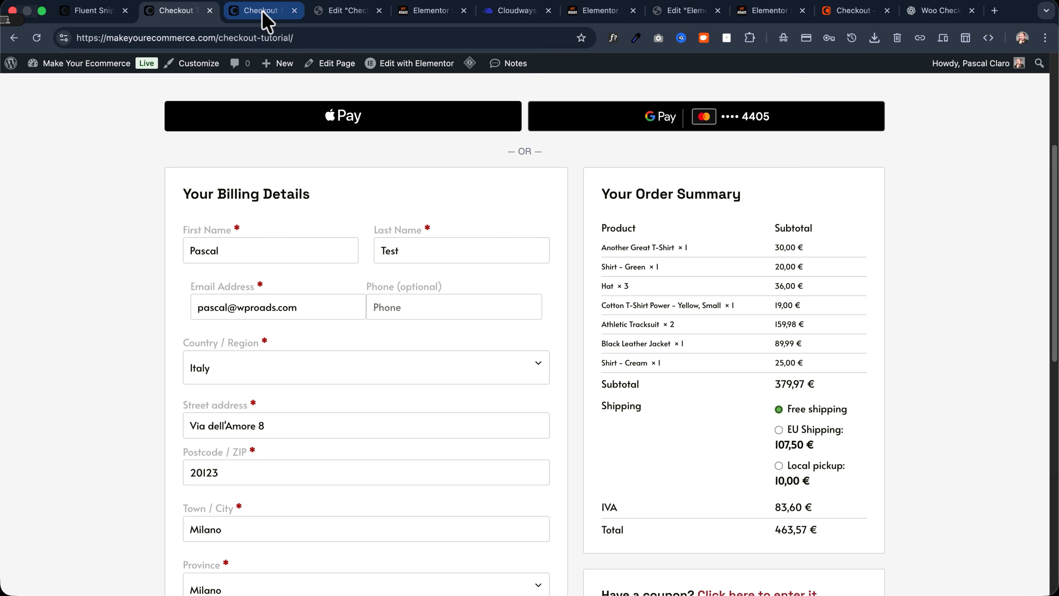
Set billing_email to 50L and billing_phone to 50R in the snippet's $widths map and update the snippet
{"action": "left_click", "coordinate": [91, 13]}
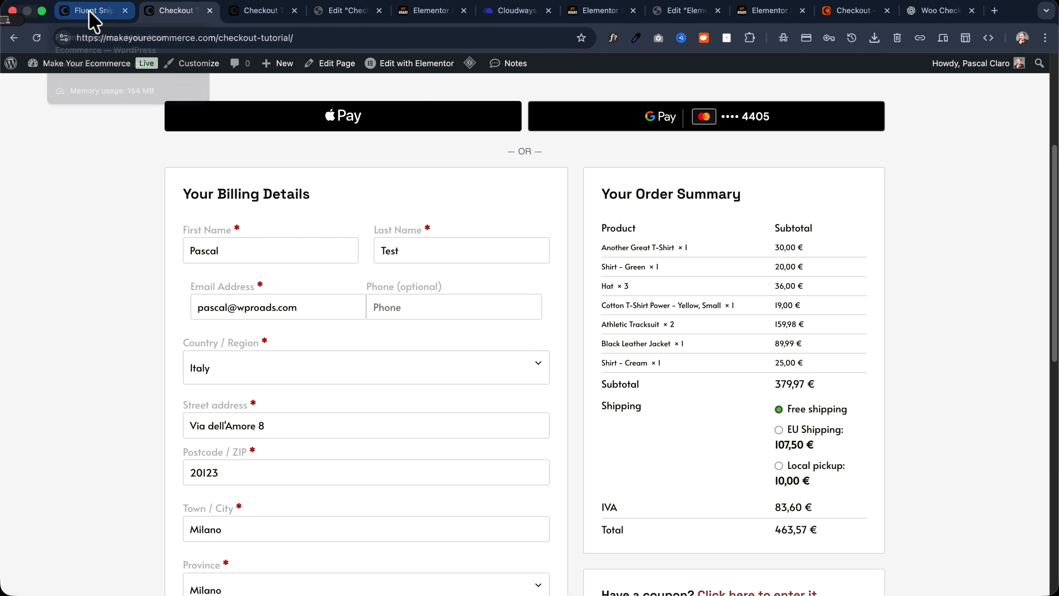
{"action": "scroll", "coordinate": [254, 338], "scroll_direction": "up", "scroll_amount": 10}
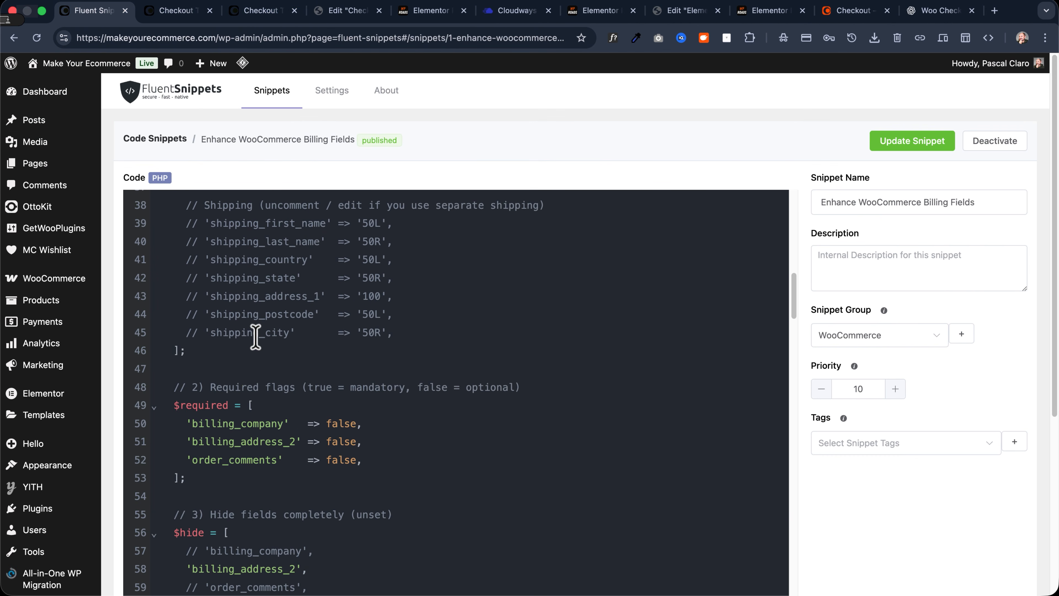
{"action": "scroll", "coordinate": [256, 337], "scroll_direction": "up", "scroll_amount": 4}
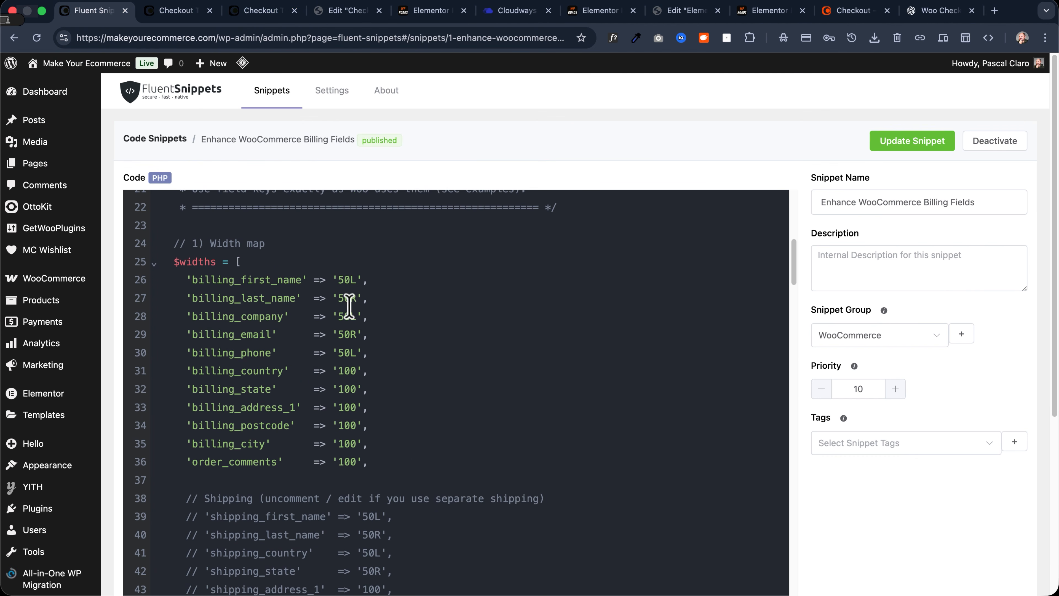
{"action": "left_click", "coordinate": [357, 334]}
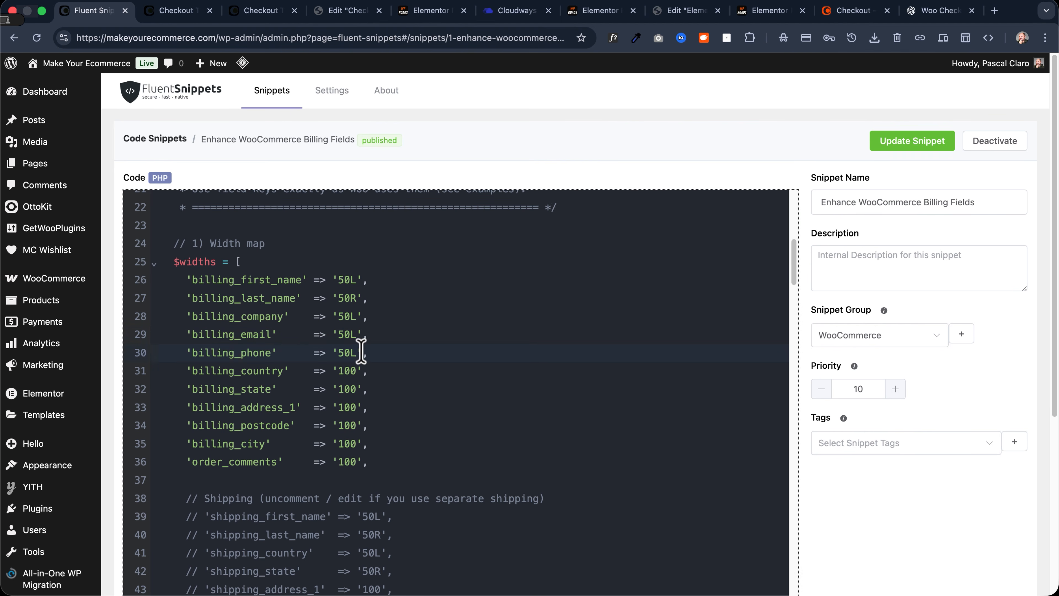
{"action": "left_click", "coordinate": [921, 144]}
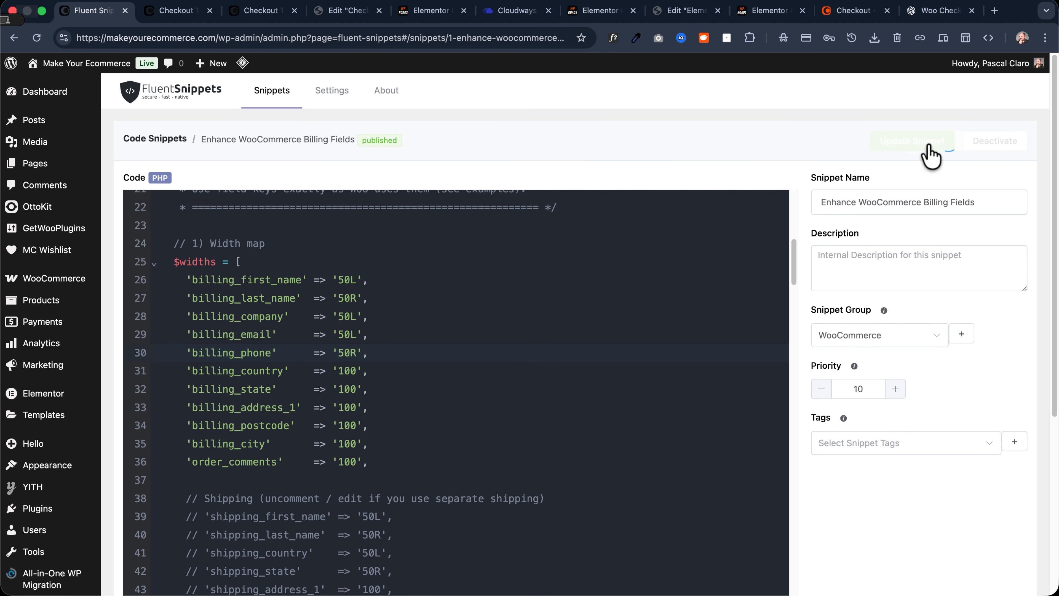
Reload the checkout page and review the order and widths of all billing fields down to the company name
{"action": "left_click", "coordinate": [176, 11]}
{"action": "left_click", "coordinate": [38, 38]}
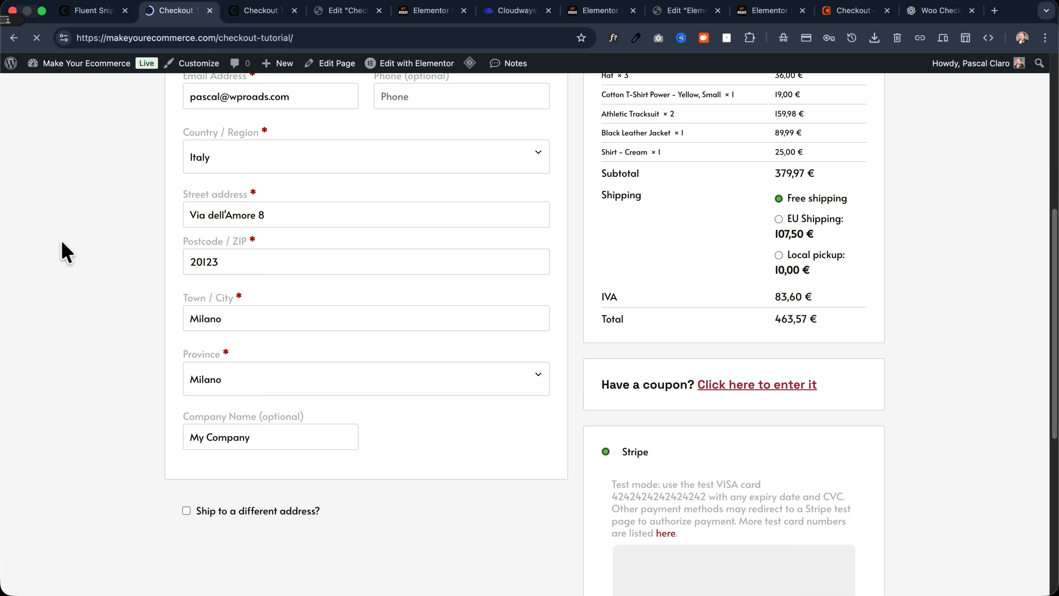
{"action": "scroll", "coordinate": [62, 240], "scroll_direction": "down", "scroll_amount": 3}
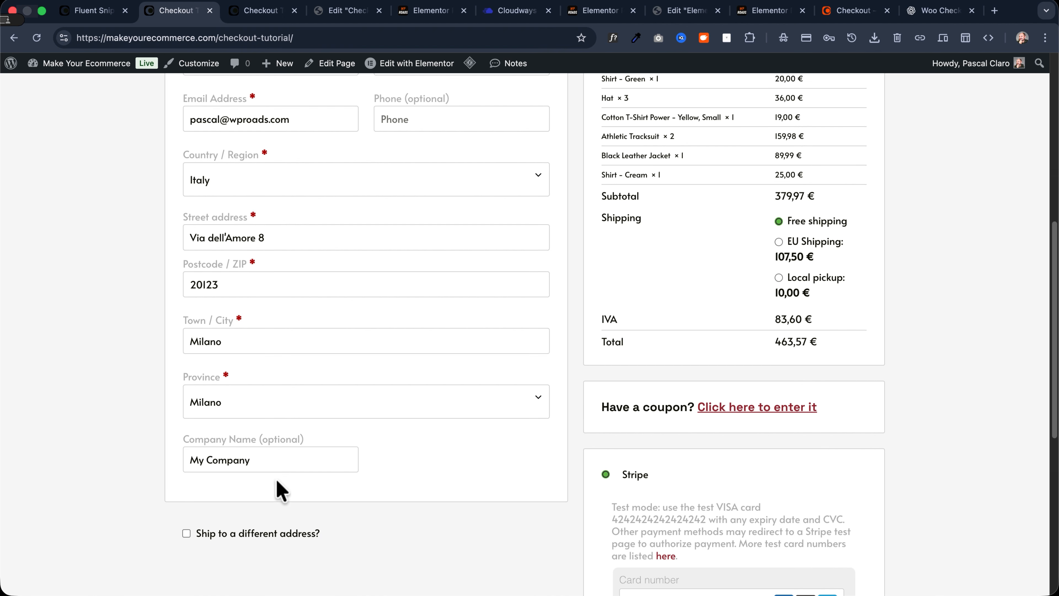
{"action": "scroll", "coordinate": [98, 350], "scroll_direction": "up", "scroll_amount": 2}
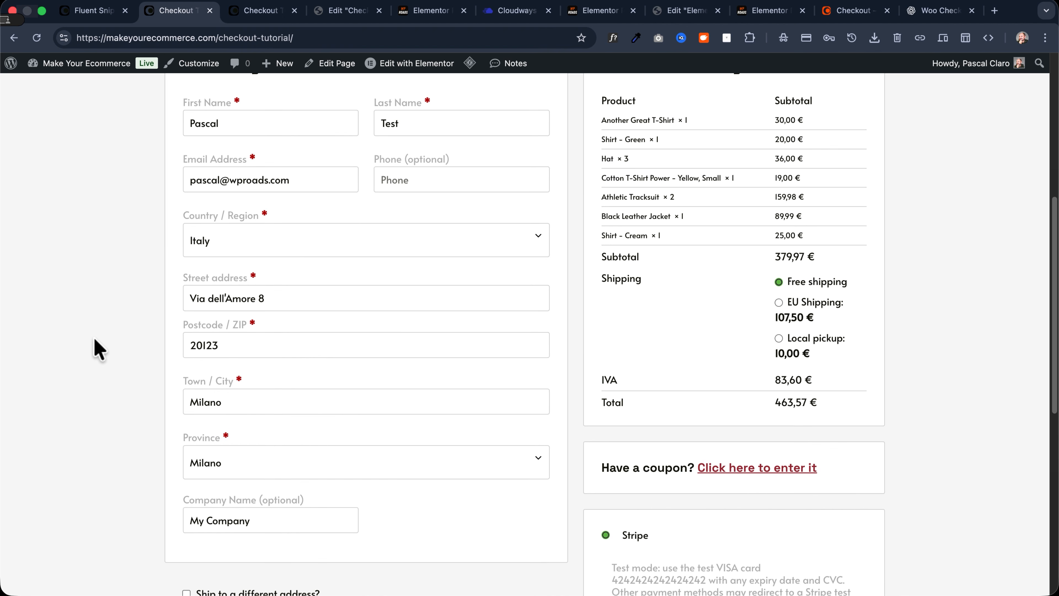
{"action": "scroll", "coordinate": [98, 349], "scroll_direction": "up", "scroll_amount": 2}
{"action": "scroll", "coordinate": [98, 350], "scroll_direction": "down", "scroll_amount": 3}
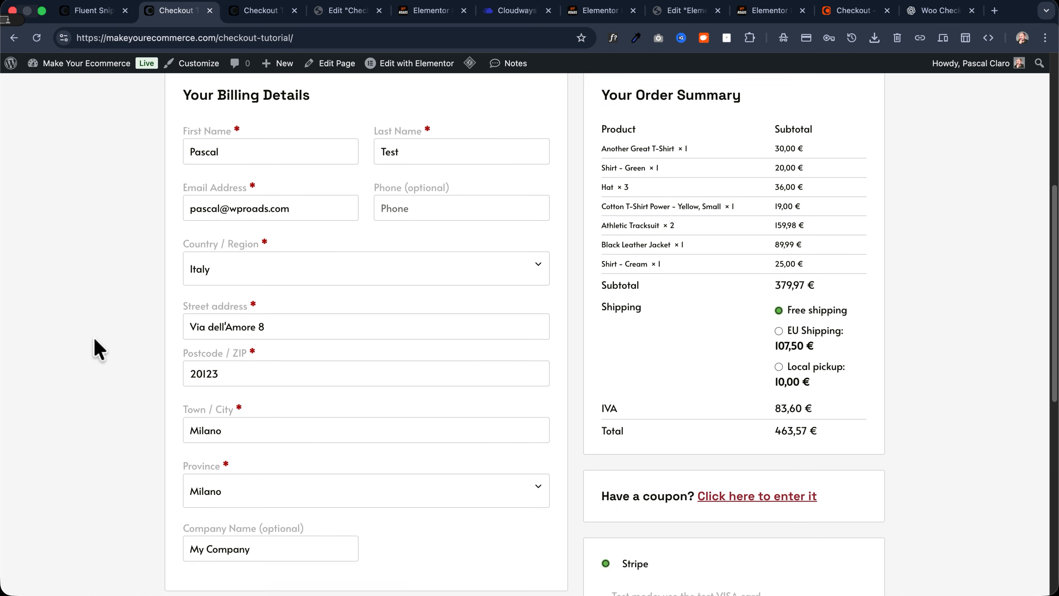
{"action": "scroll", "coordinate": [98, 350], "scroll_direction": "up", "scroll_amount": 3}
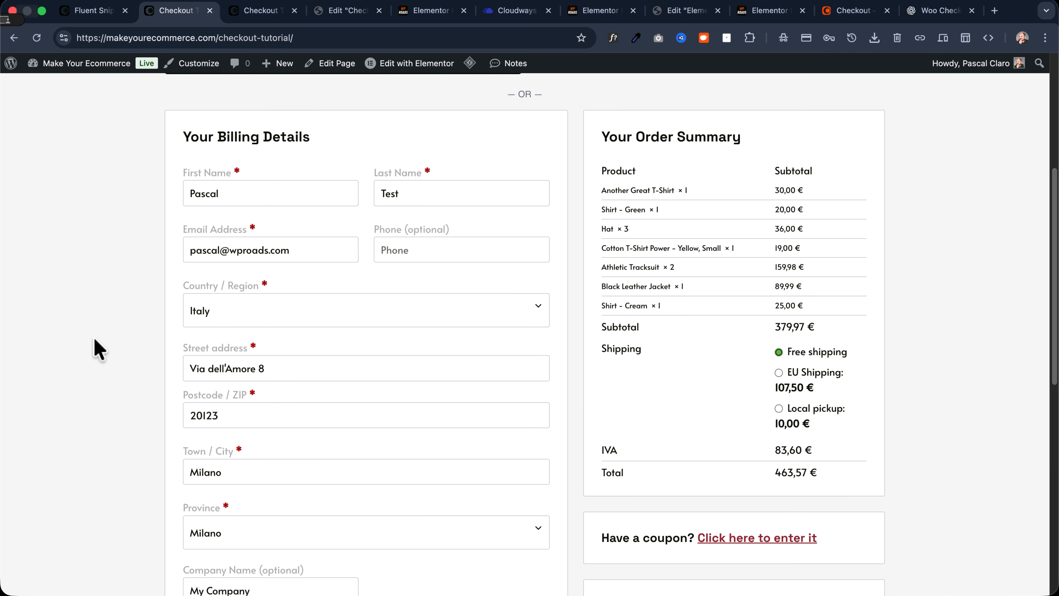
Expand and collapse the Country / Region dropdown on the checkout page to examine its styling
{"action": "left_click", "coordinate": [253, 318]}
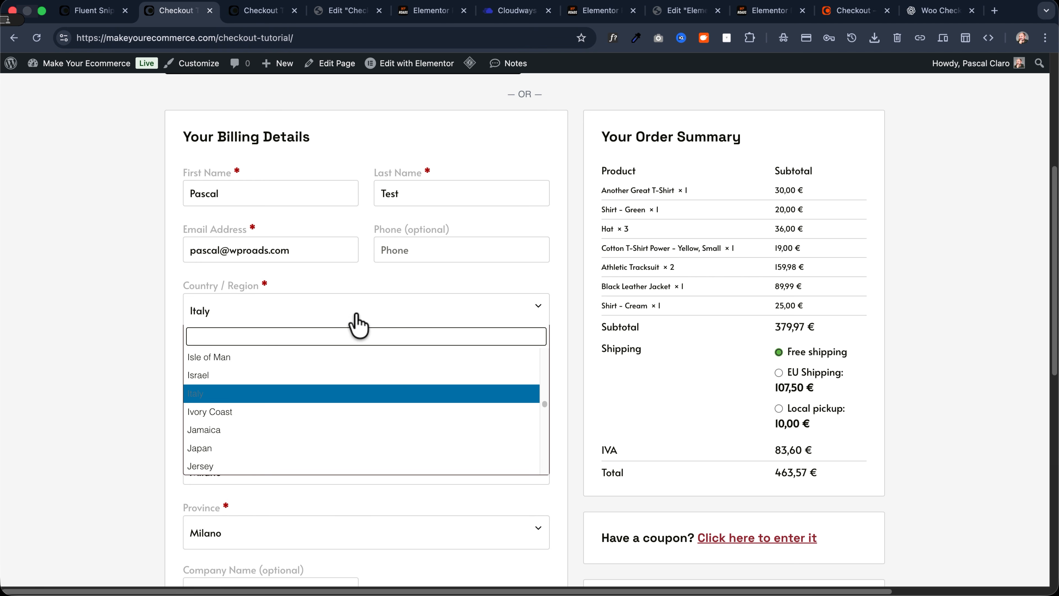
{"action": "left_click", "coordinate": [383, 322]}
{"action": "left_click", "coordinate": [293, 318]}
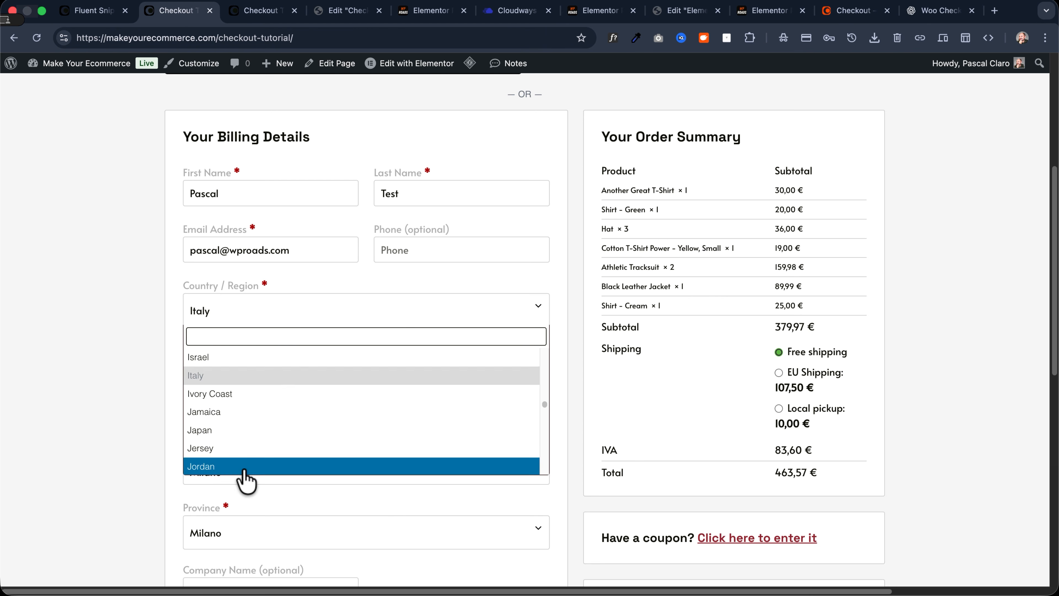
{"action": "left_click", "coordinate": [215, 317]}
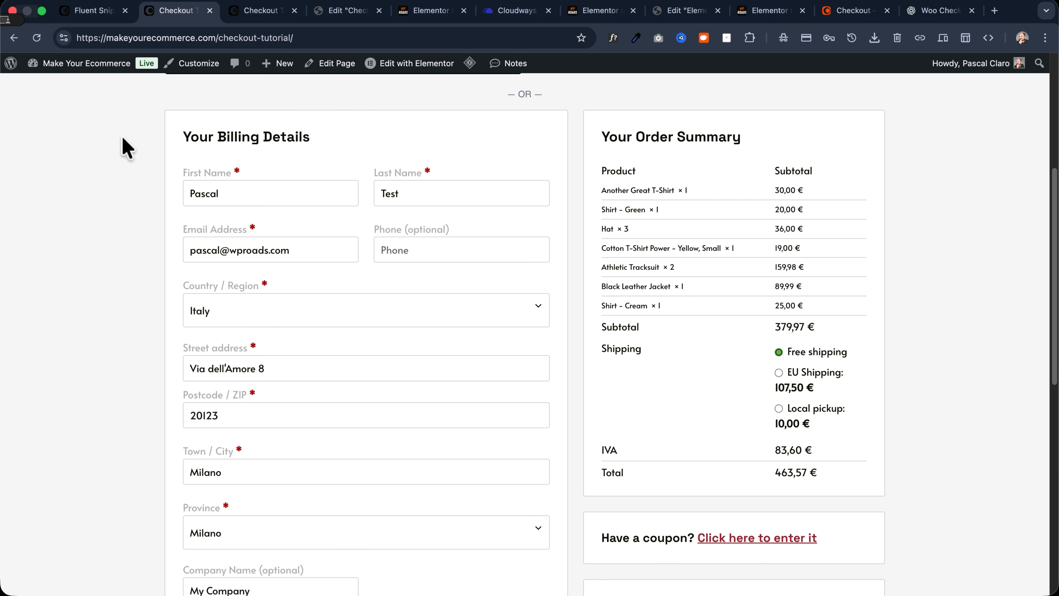
Return to the FluentSnippets snippet list and start a new snippet
{"action": "left_click", "coordinate": [95, 11]}
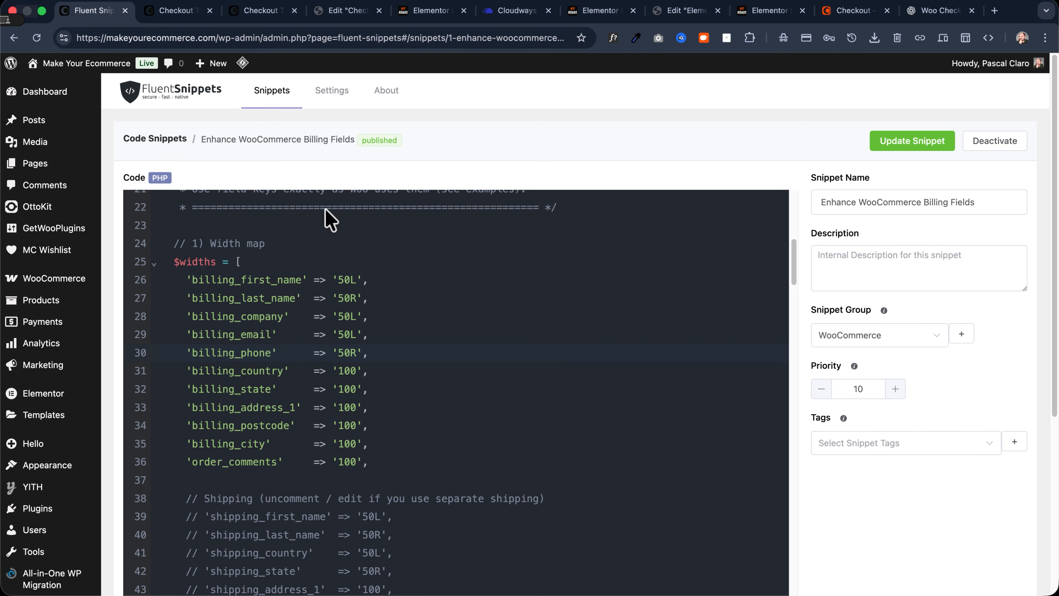
{"action": "left_click", "coordinate": [273, 96]}
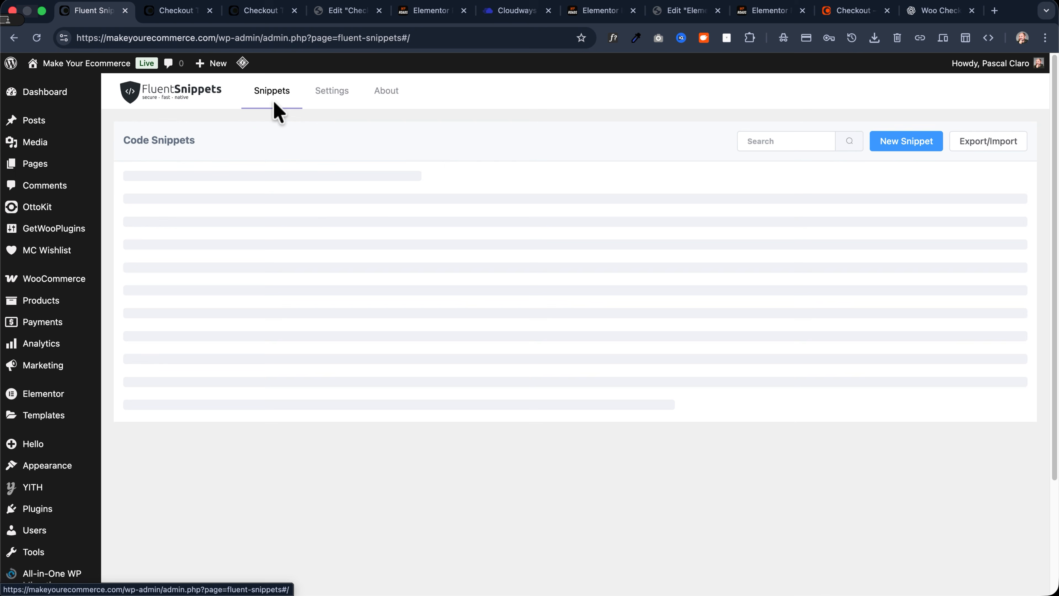
{"action": "left_click", "coordinate": [911, 148]}
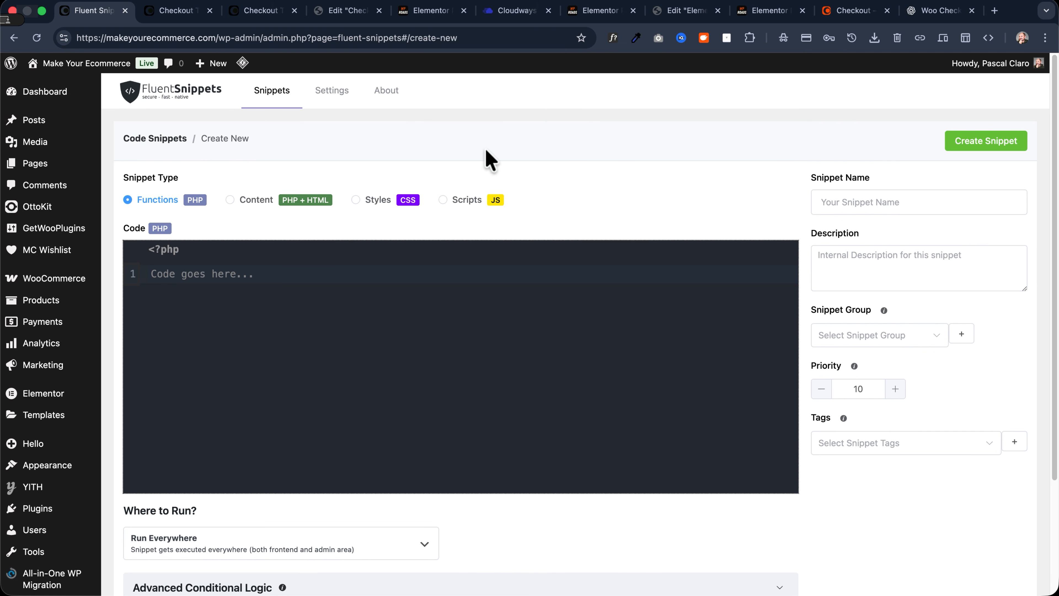
Copy the WooCommerce Checkout Select2 styling code from the WP Roads resource page and set the new snippet's type to Styles (CSS)
{"action": "left_click", "coordinate": [762, 9]}
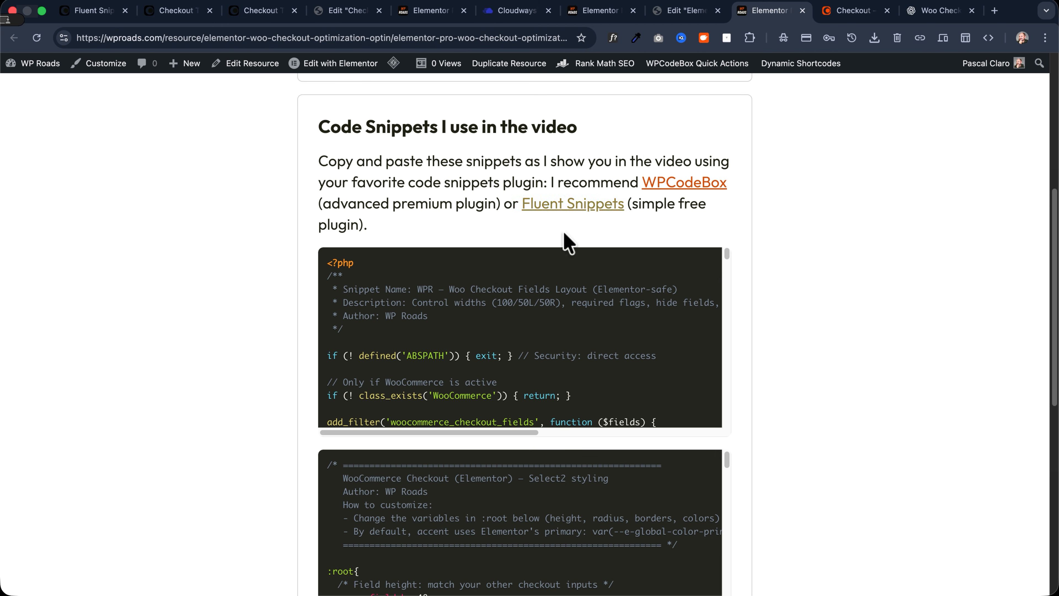
{"action": "scroll", "coordinate": [256, 291], "scroll_direction": "down", "scroll_amount": 5}
{"action": "scroll", "coordinate": [261, 294], "scroll_direction": "up", "scroll_amount": 5}
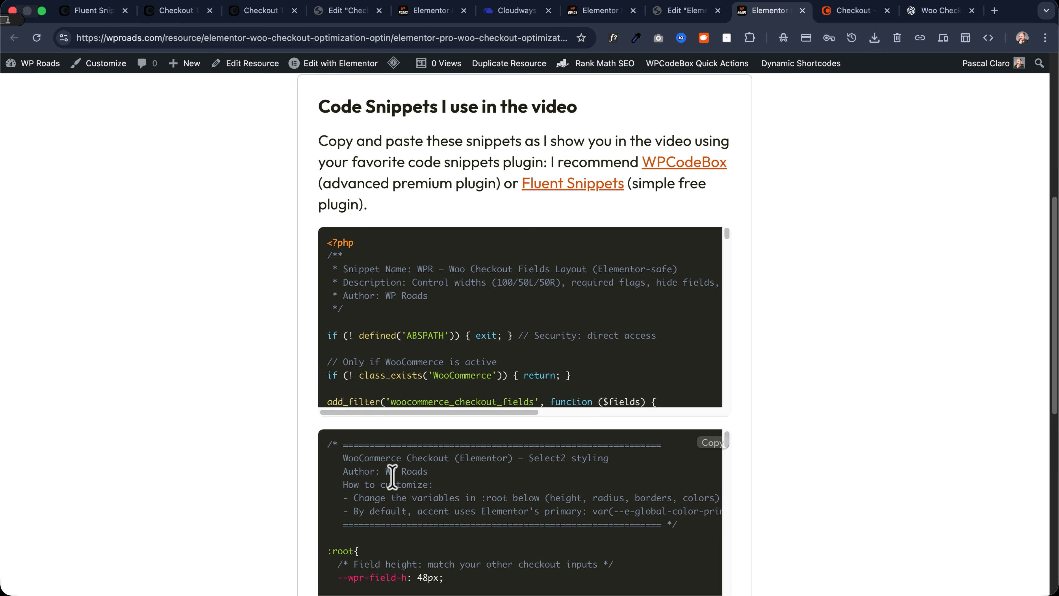
{"action": "left_click", "coordinate": [712, 442]}
{"action": "left_click", "coordinate": [90, 11]}
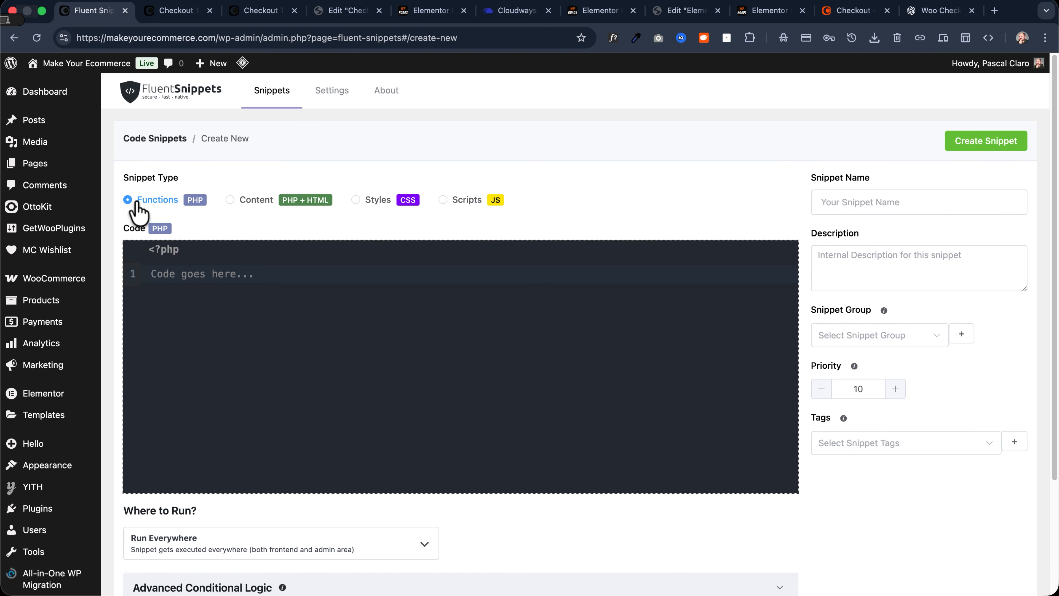
{"action": "left_click", "coordinate": [374, 202]}
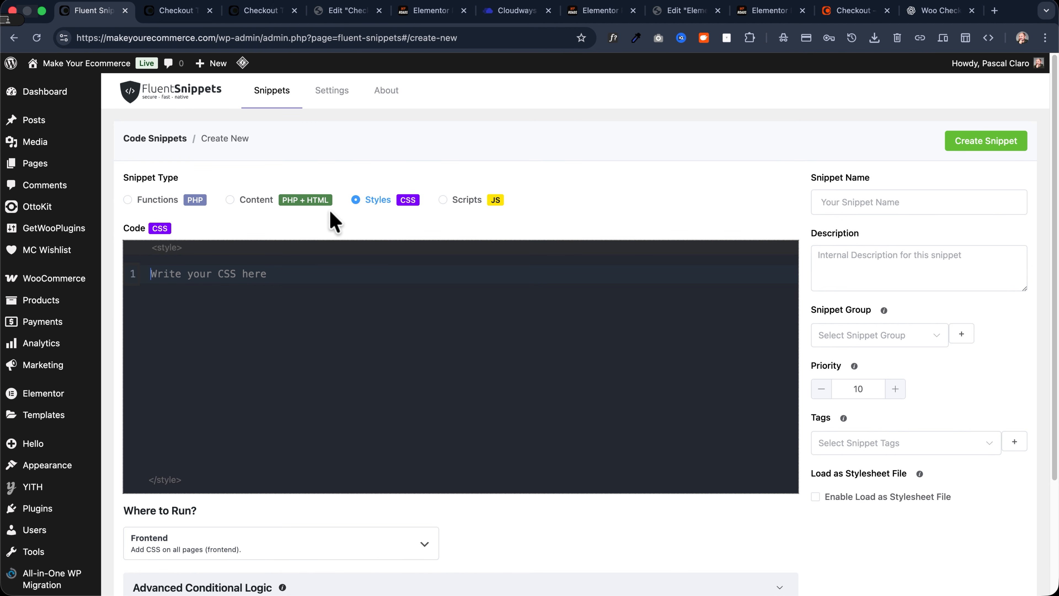
Insert the copied WooCommerce Checkout Select2 styling code into the new CSS snippet and look through it
{"action": "left_click", "coordinate": [185, 278]}
{"action": "key", "text": "super+v"}
{"action": "scroll", "coordinate": [244, 345], "scroll_direction": "up", "scroll_amount": 20}
{"action": "scroll", "coordinate": [246, 345], "scroll_direction": "up", "scroll_amount": 10}
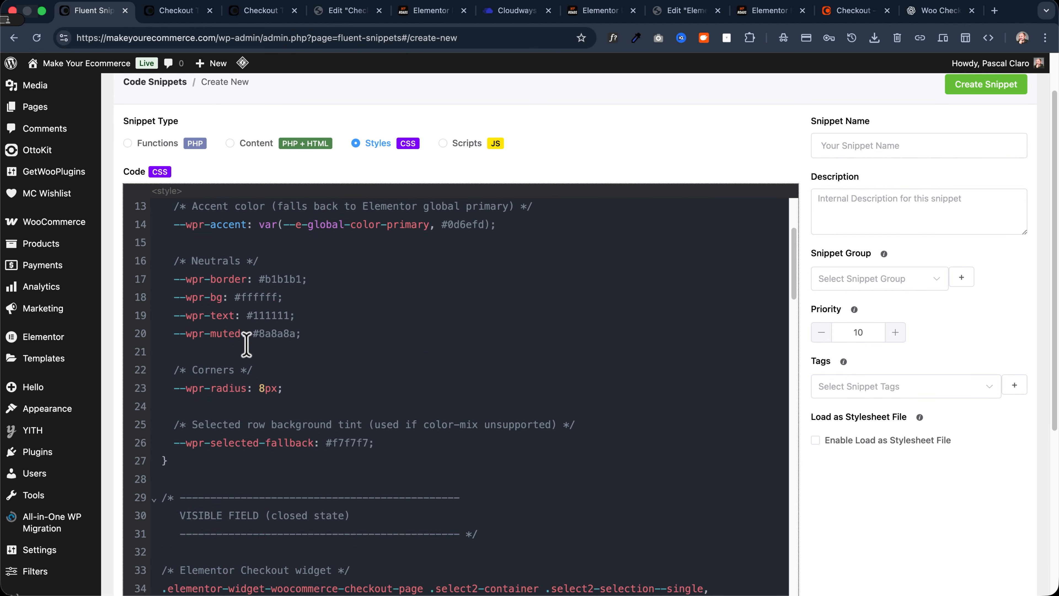
{"action": "scroll", "coordinate": [214, 340], "scroll_direction": "down", "scroll_amount": 5}
{"action": "scroll", "coordinate": [214, 340], "scroll_direction": "down", "scroll_amount": 8}
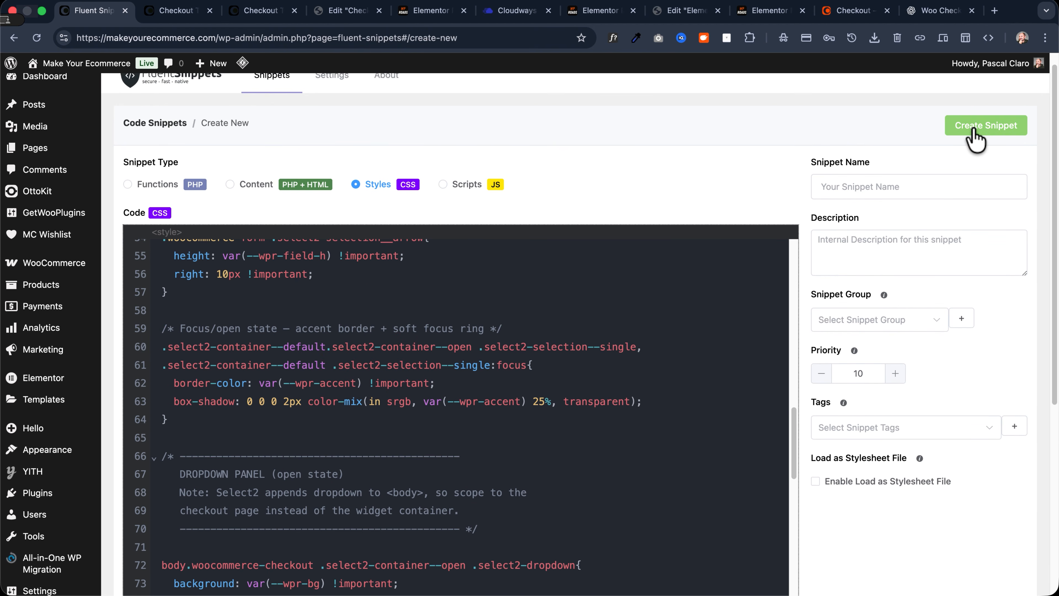
Name the snippet "Enhance Select Dropdown Woo" and assign it to the WooCommerce snippet group
{"action": "left_click", "coordinate": [836, 187]}
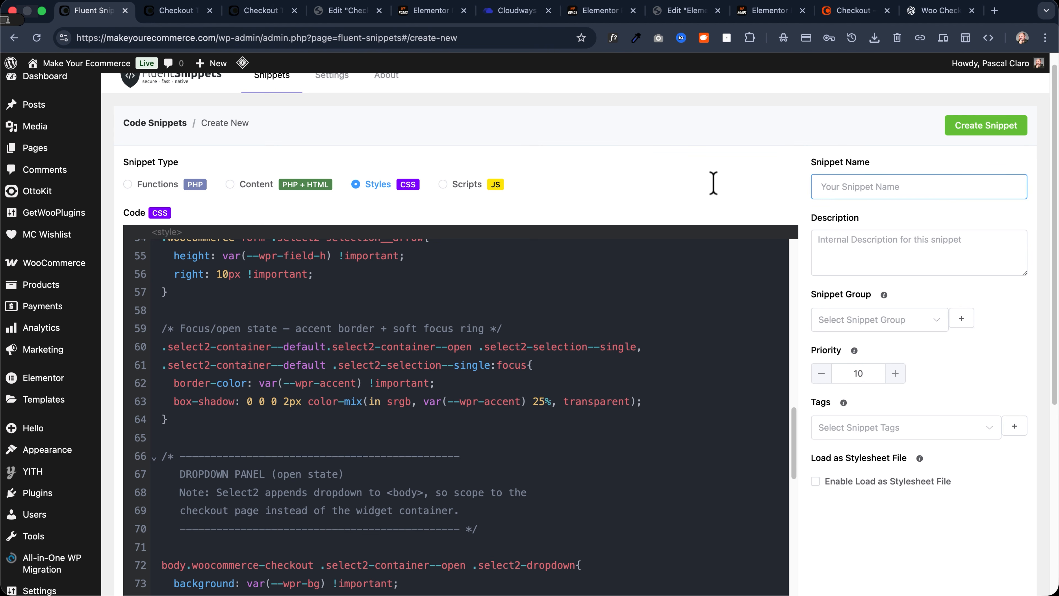
{"action": "key", "text": "super+v"}
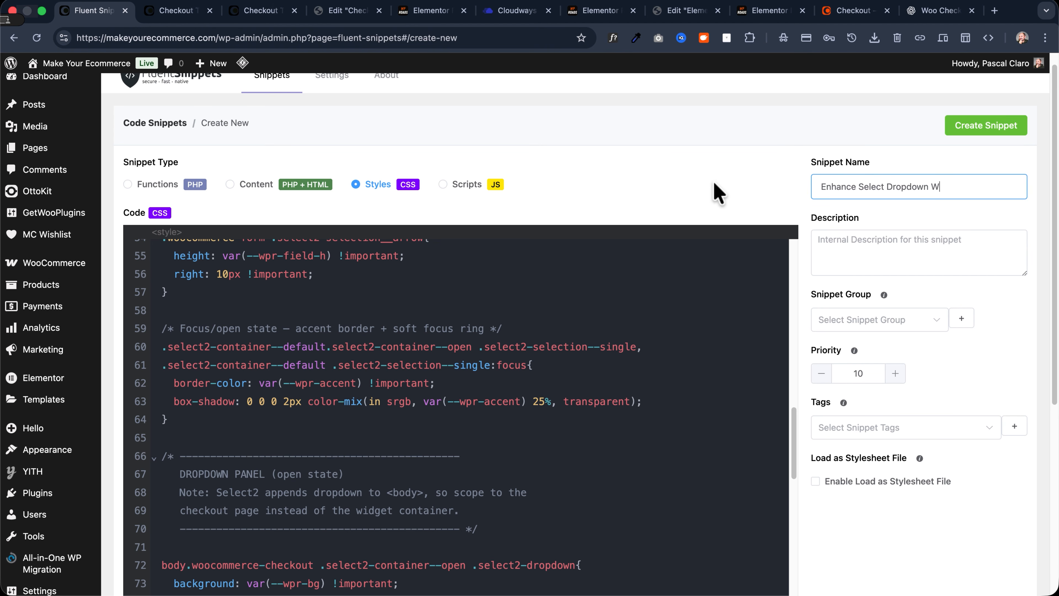
{"action": "left_click", "coordinate": [859, 320]}
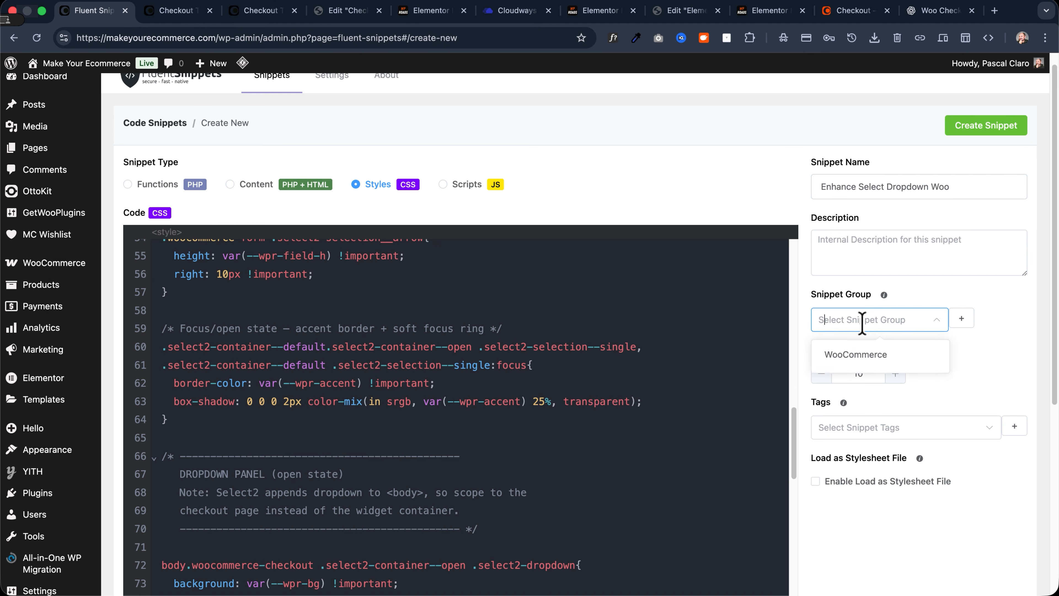
{"action": "left_click", "coordinate": [859, 355]}
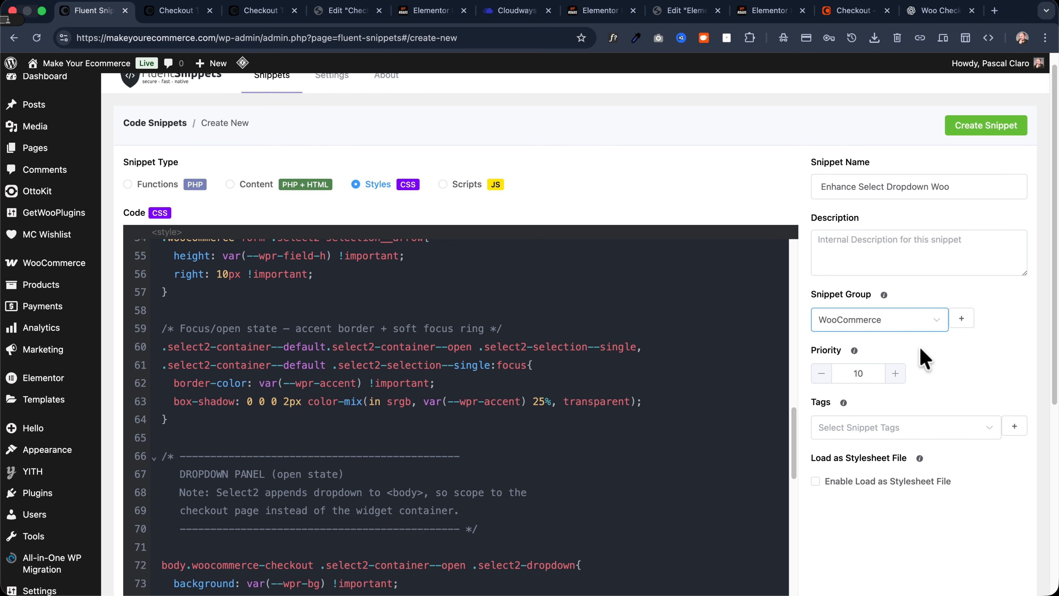
Leave the snippet's run location at Frontend and enable conditional logic with a Page / URL condition set to includes
{"action": "scroll", "coordinate": [716, 348], "scroll_direction": "down", "scroll_amount": 7}
{"action": "left_click", "coordinate": [246, 413]}
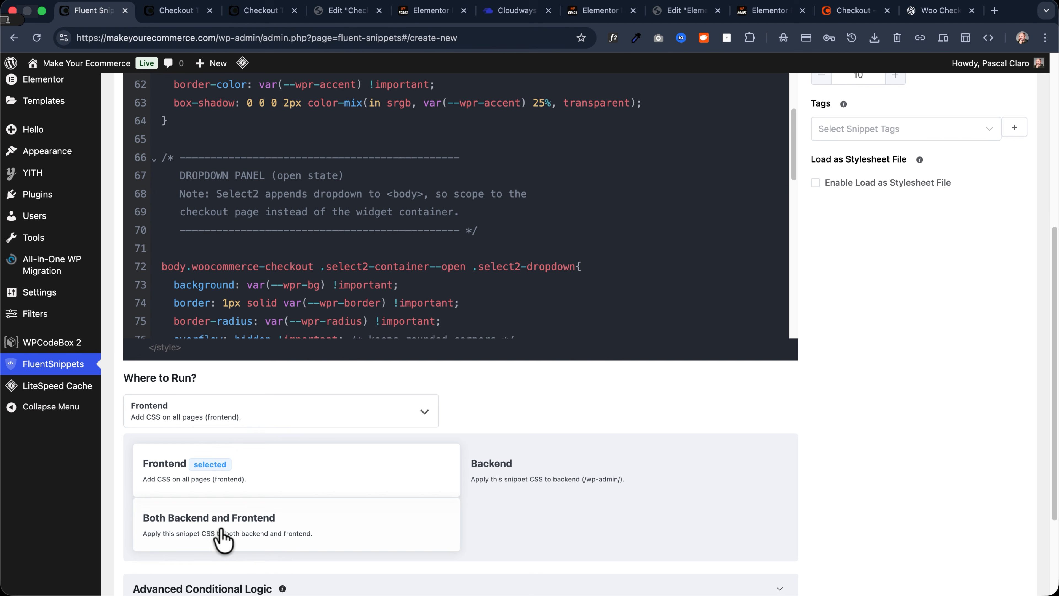
{"action": "left_click", "coordinate": [540, 407]}
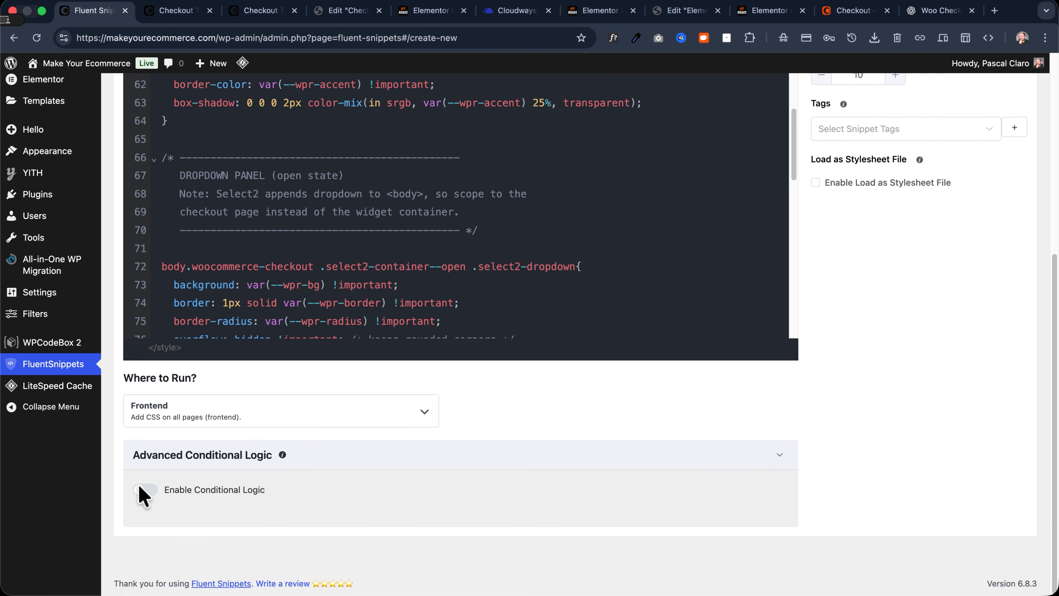
{"action": "left_click", "coordinate": [145, 483]}
{"action": "scroll", "coordinate": [343, 489], "scroll_direction": "down", "scroll_amount": 2}
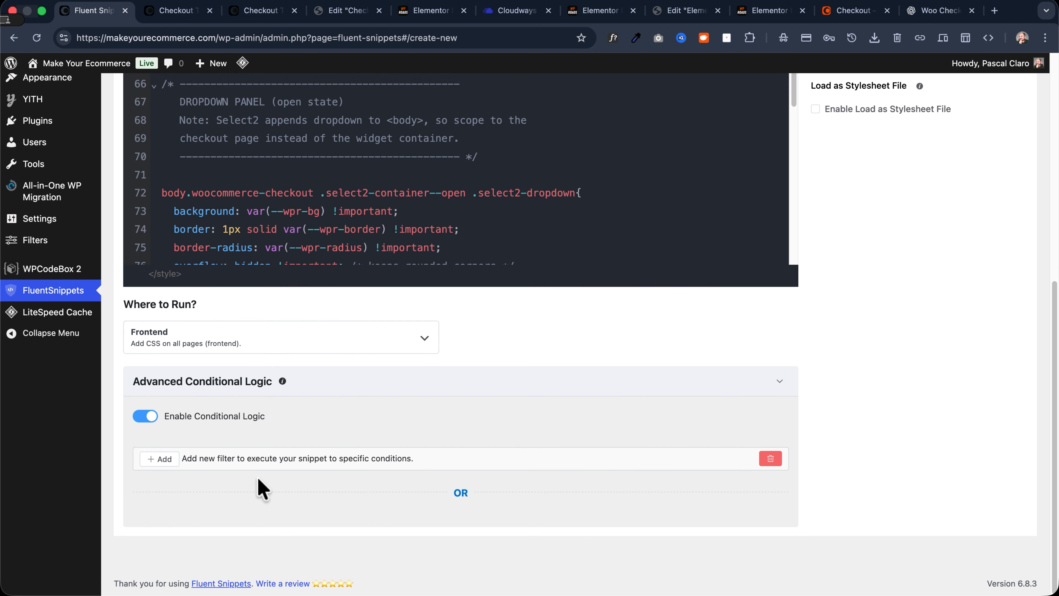
{"action": "left_click", "coordinate": [158, 459]}
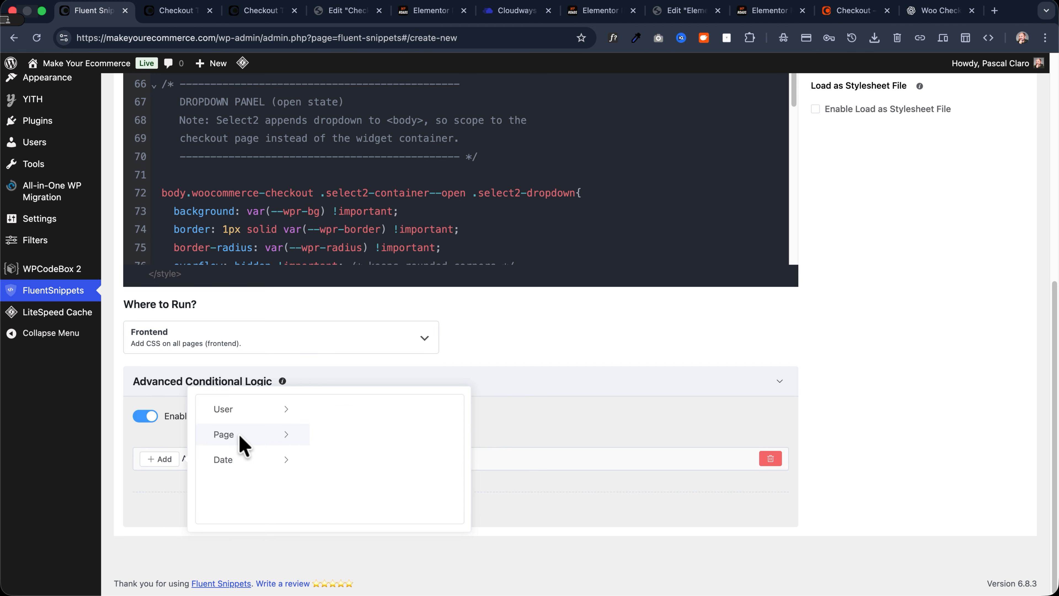
{"action": "left_click", "coordinate": [240, 435]}
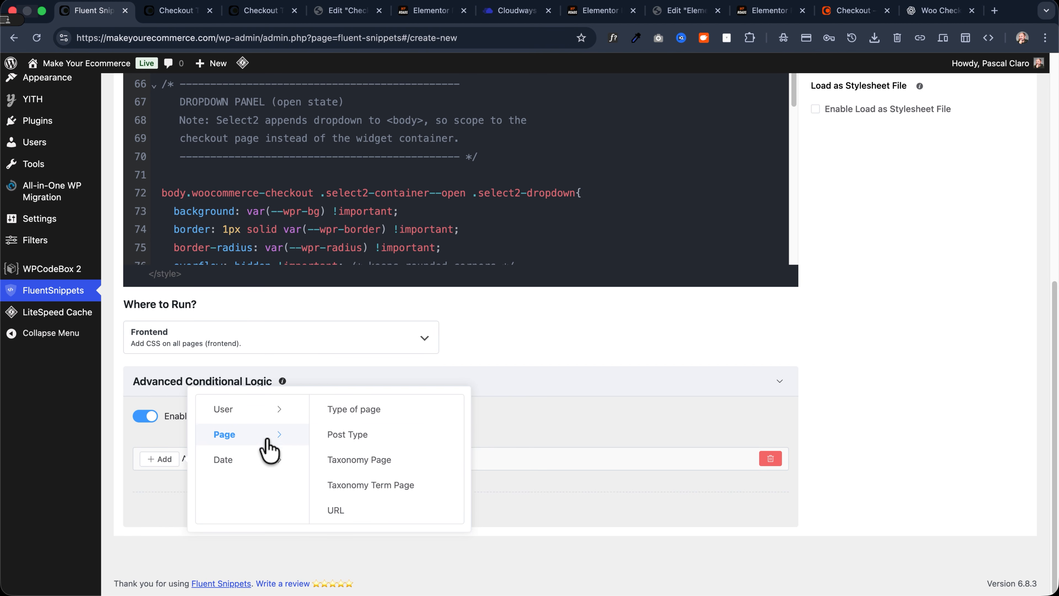
{"action": "scroll", "coordinate": [367, 450], "scroll_direction": "down", "scroll_amount": 2}
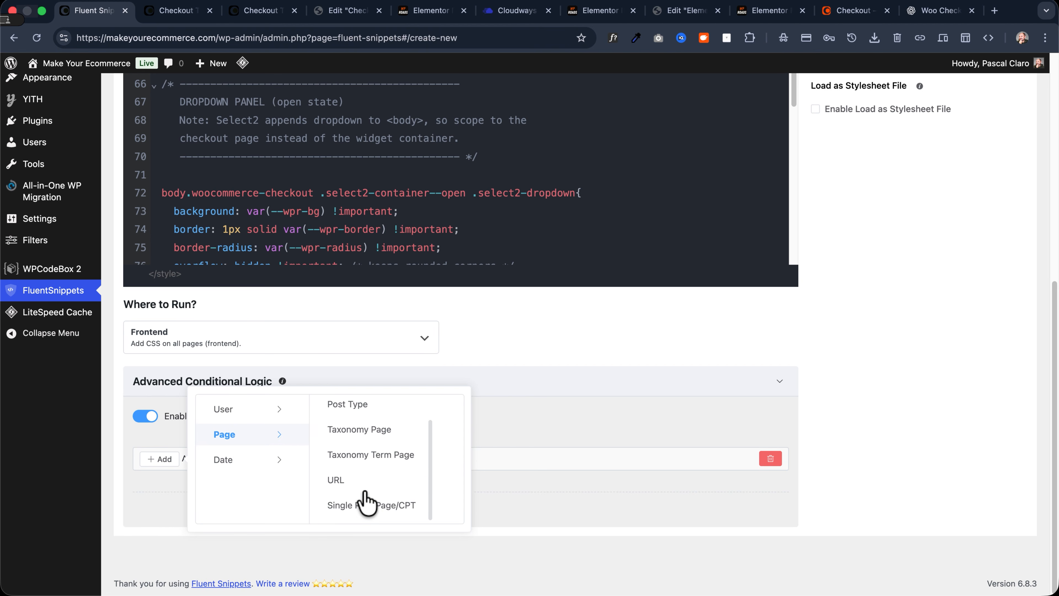
{"action": "left_click", "coordinate": [350, 483]}
{"action": "left_click", "coordinate": [422, 465]}
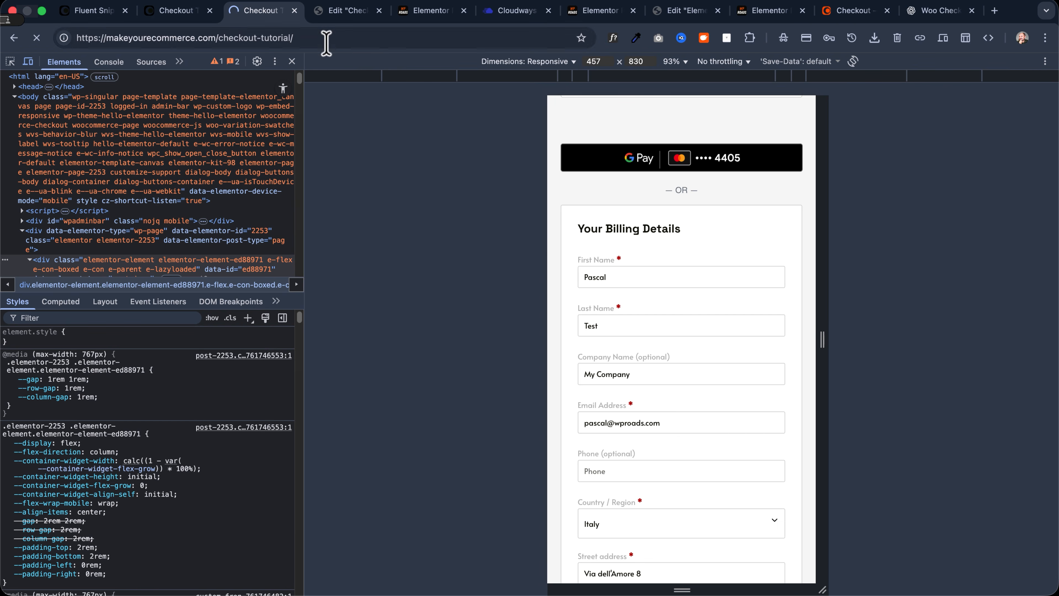
{"action": "key", "text": "super+r"}
{"action": "left_click", "coordinate": [321, 40]}
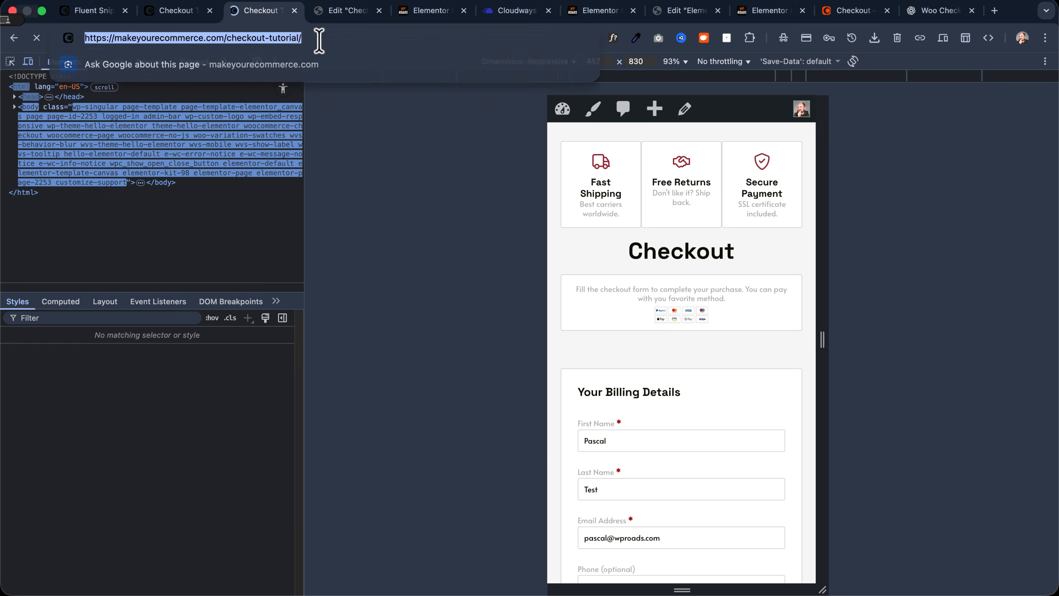
{"action": "key", "text": "super+c"}
{"action": "key", "text": "super+1"}
{"action": "double_click", "coordinate": [445, 465]}
{"action": "key", "text": "super+v"}
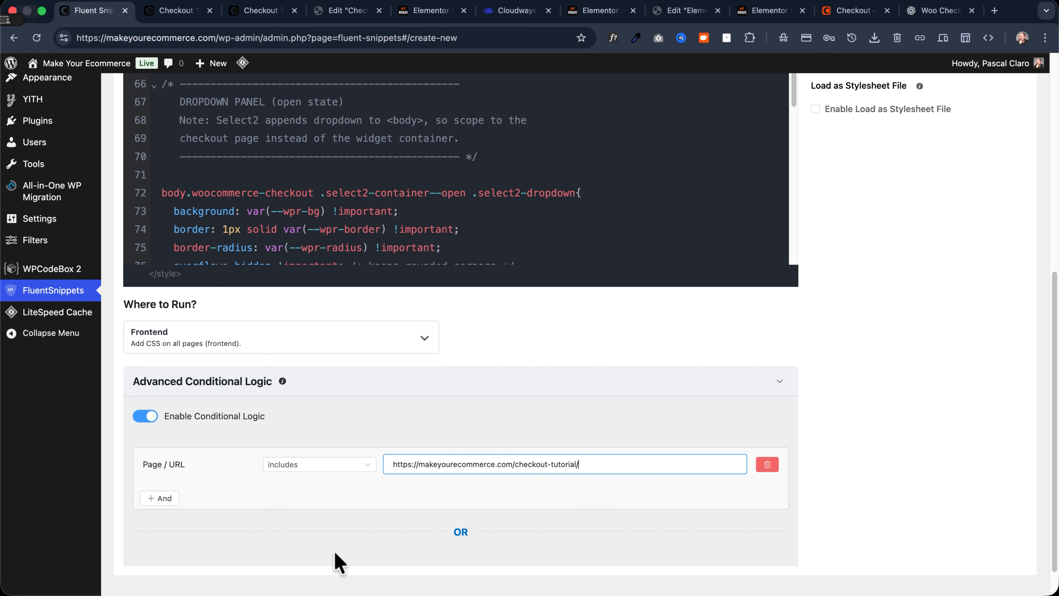
Create the "Enhance Select Dropdown Woo" snippet and activate it
{"action": "scroll", "coordinate": [960, 280], "scroll_direction": "up", "scroll_amount": 10}
{"action": "left_click", "coordinate": [984, 157]}
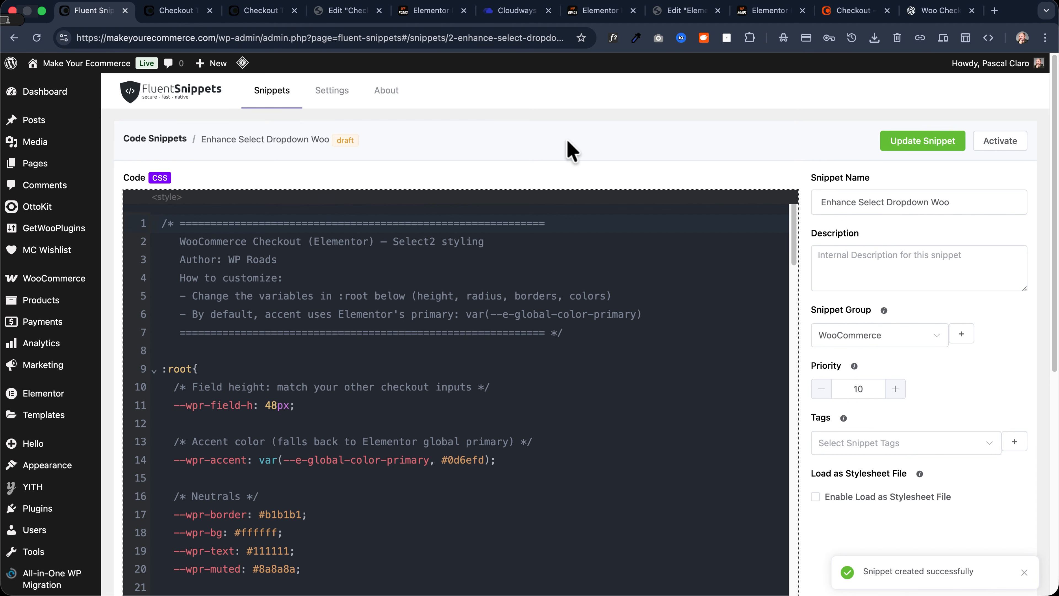
{"action": "left_click", "coordinate": [1019, 144]}
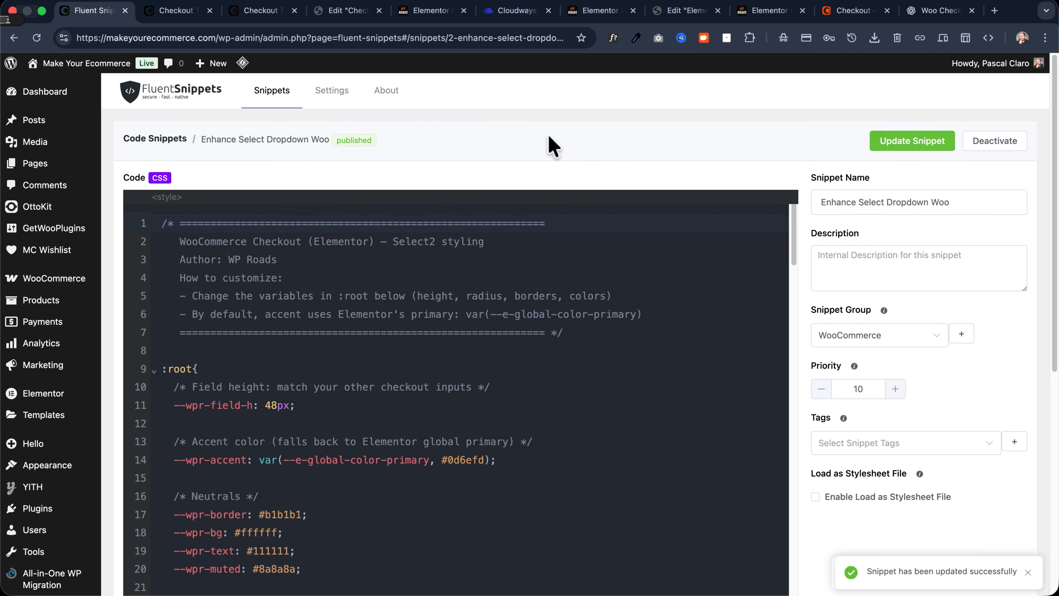
Examine the Country / Region dropdown's styling on the checkout page before and after reloading the page
{"action": "left_click", "coordinate": [189, 13]}
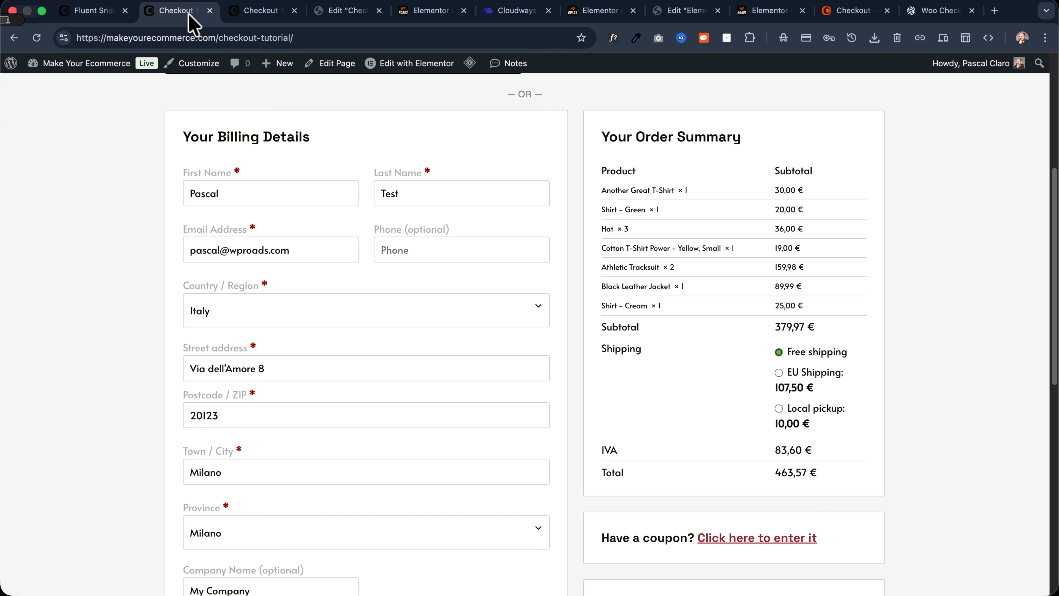
{"action": "left_click", "coordinate": [416, 310]}
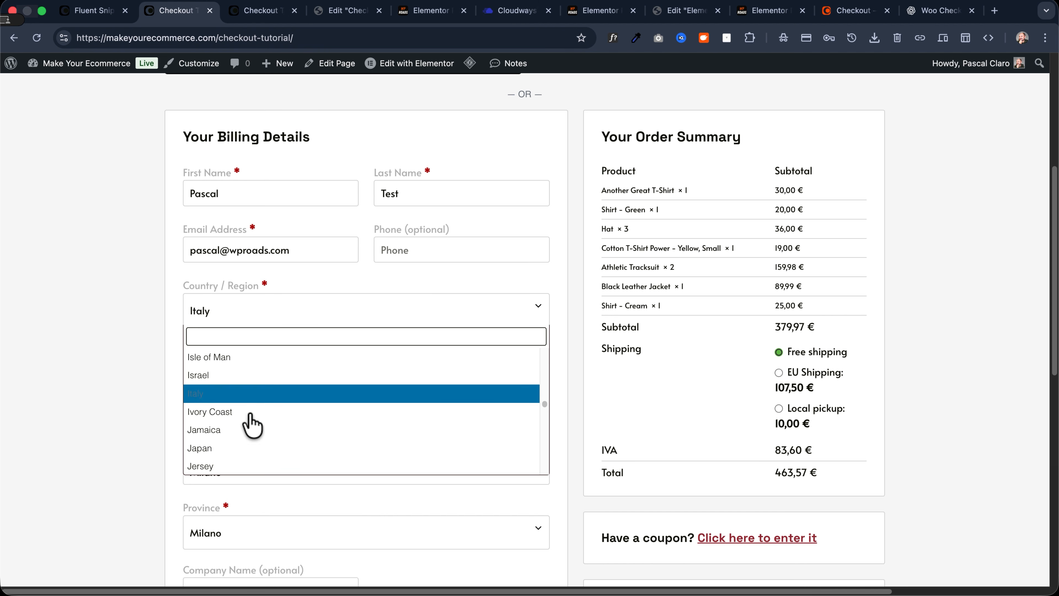
{"action": "left_click", "coordinate": [37, 38]}
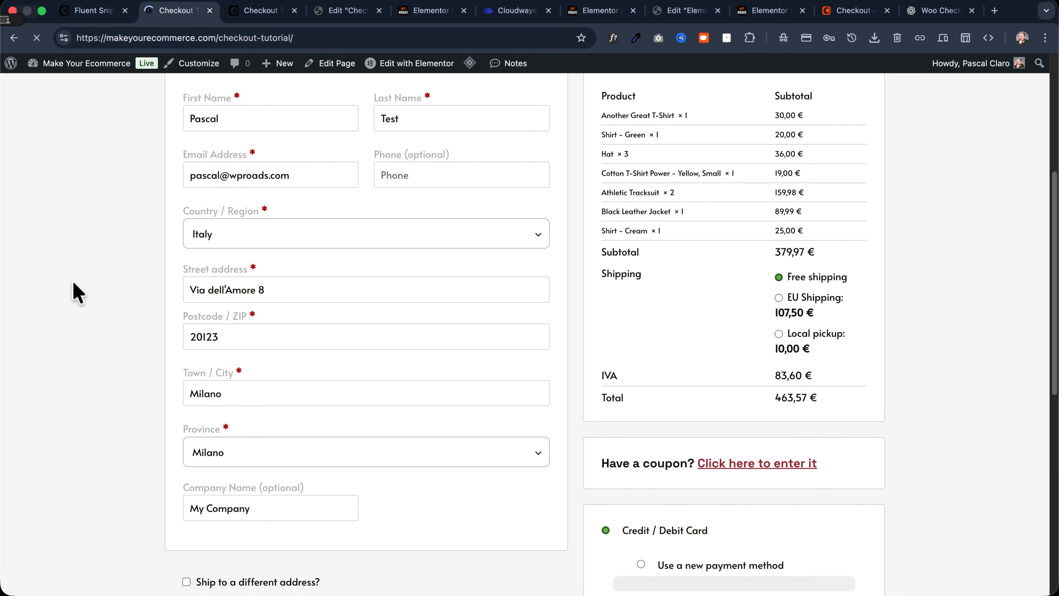
{"action": "left_click", "coordinate": [274, 326]}
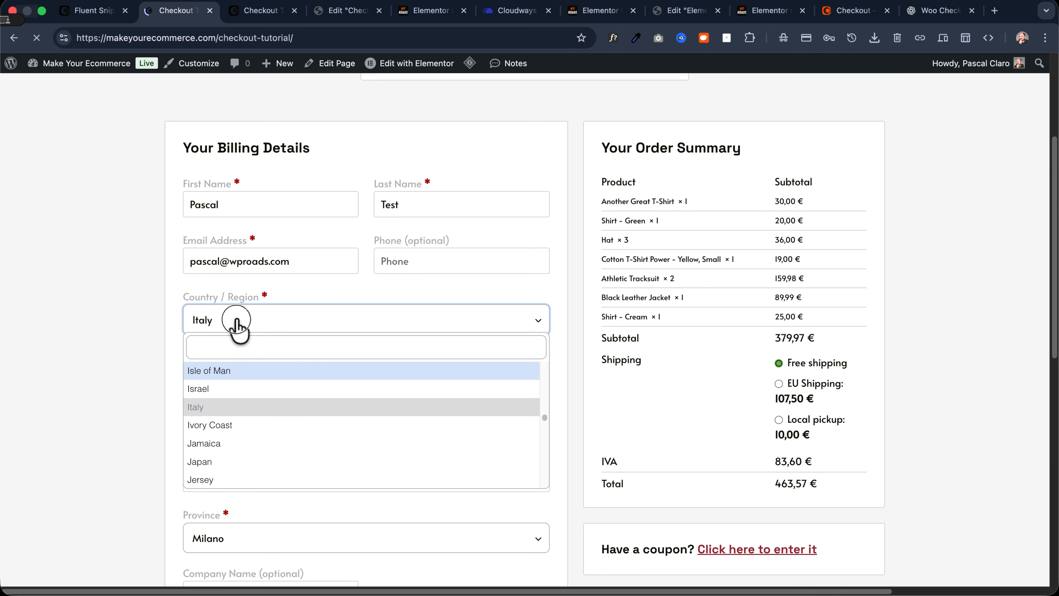
{"action": "left_click", "coordinate": [236, 328]}
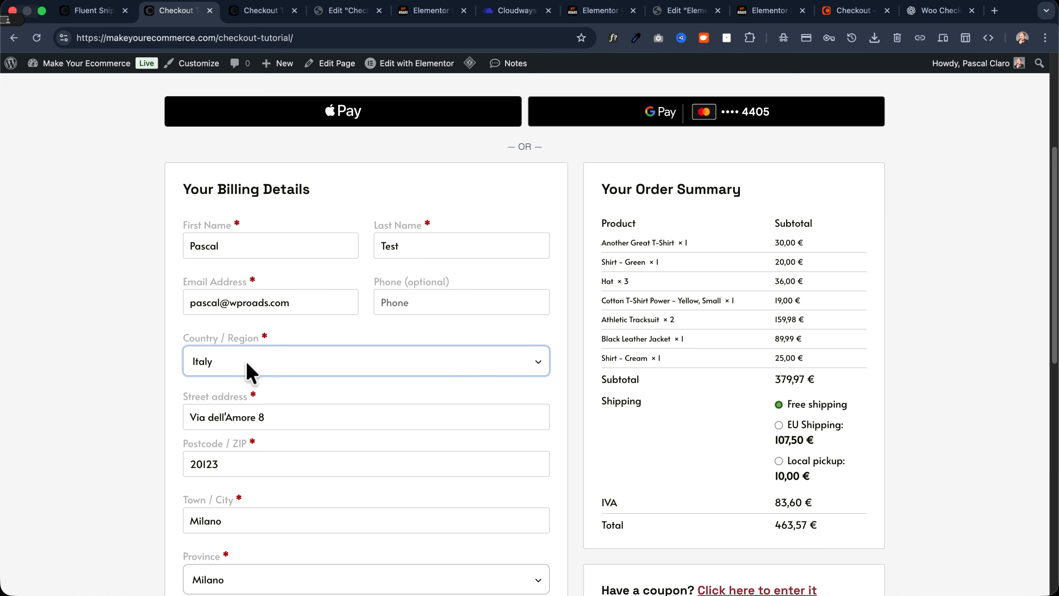
{"action": "left_click", "coordinate": [247, 364]}
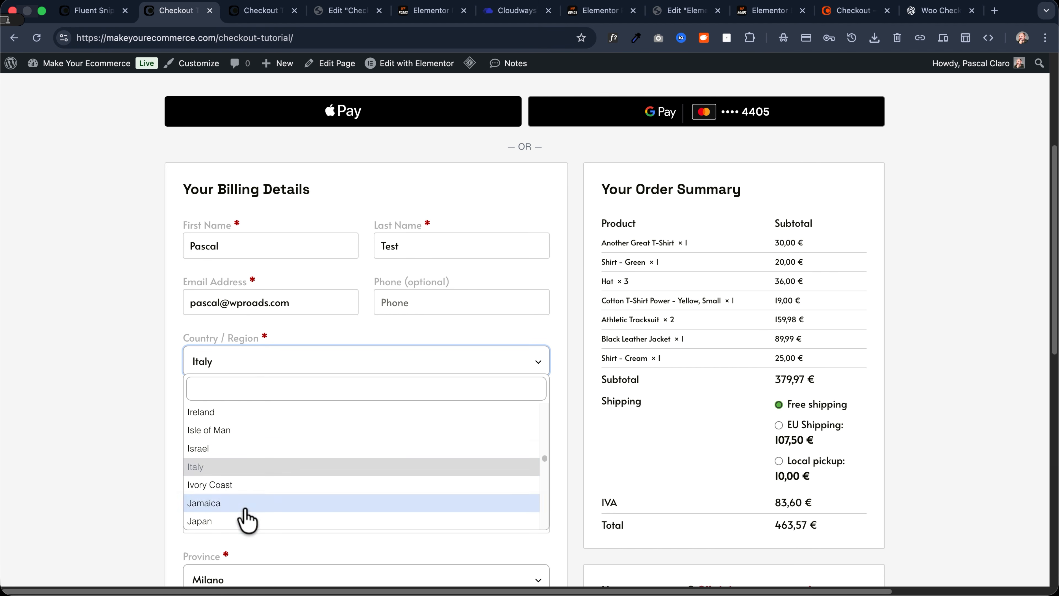
{"action": "scroll", "coordinate": [255, 443], "scroll_direction": "down", "scroll_amount": 3}
{"action": "scroll", "coordinate": [246, 422], "scroll_direction": "up", "scroll_amount": 3}
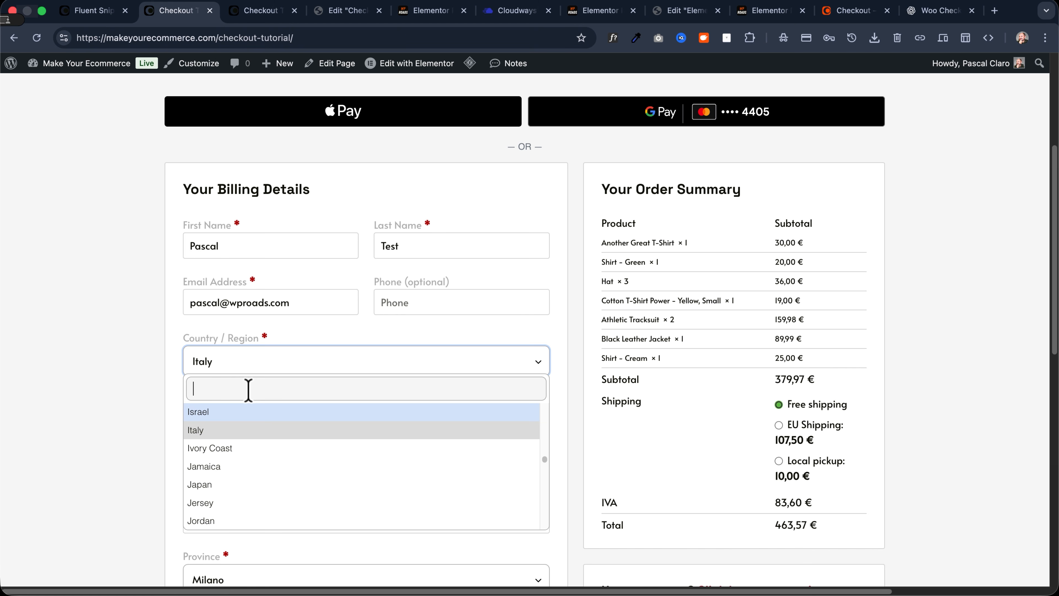
Search the Country / Region dropdown for "fra" and choose France as the billing country
{"action": "type", "text": "fra"}
{"action": "left_click", "coordinate": [237, 421]}
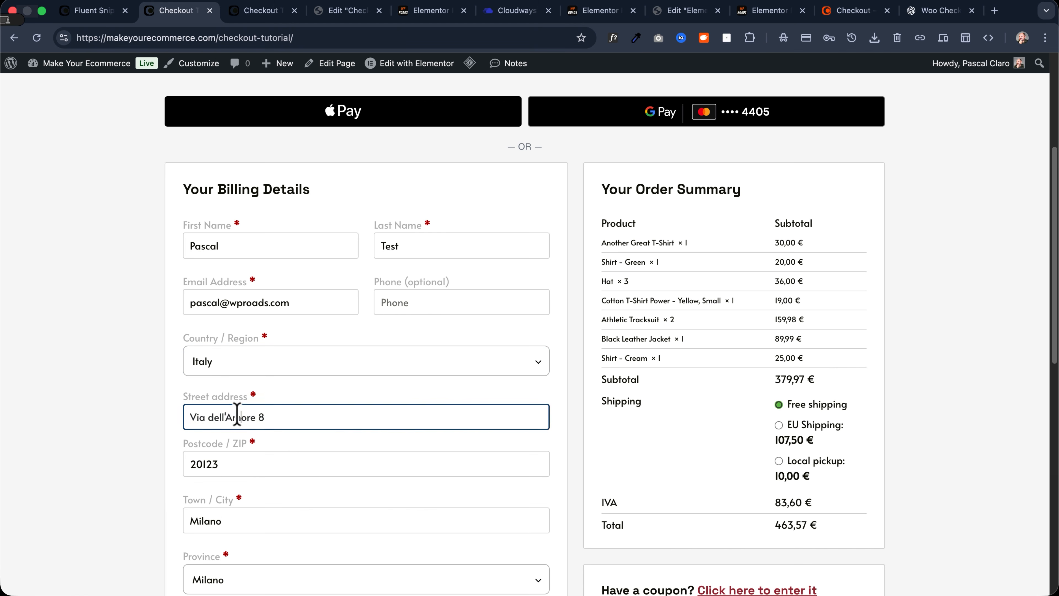
{"action": "left_click", "coordinate": [234, 365]}
{"action": "type", "text": "fra"}
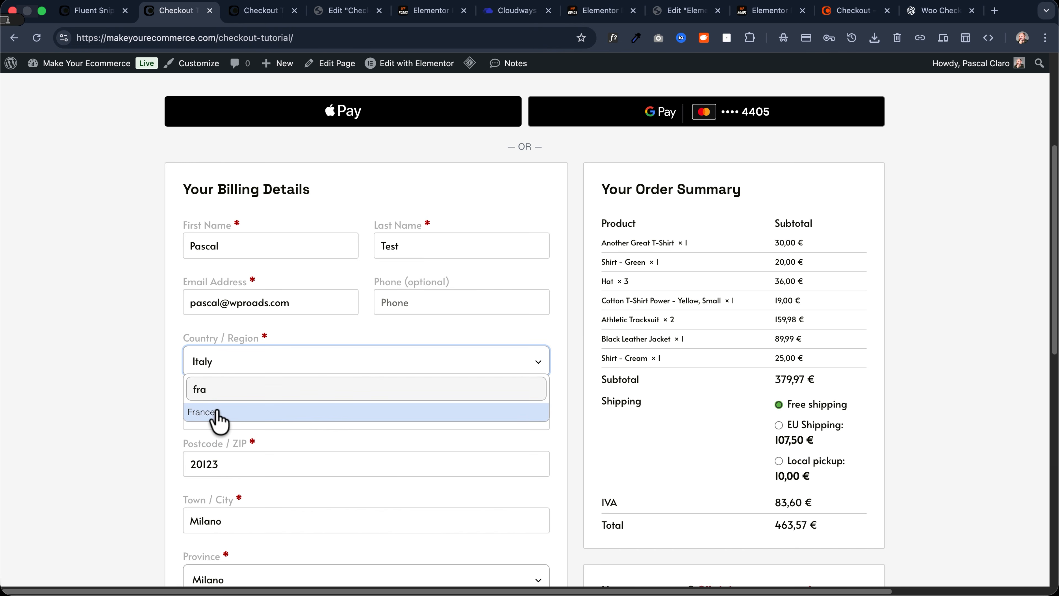
{"action": "left_click", "coordinate": [216, 414]}
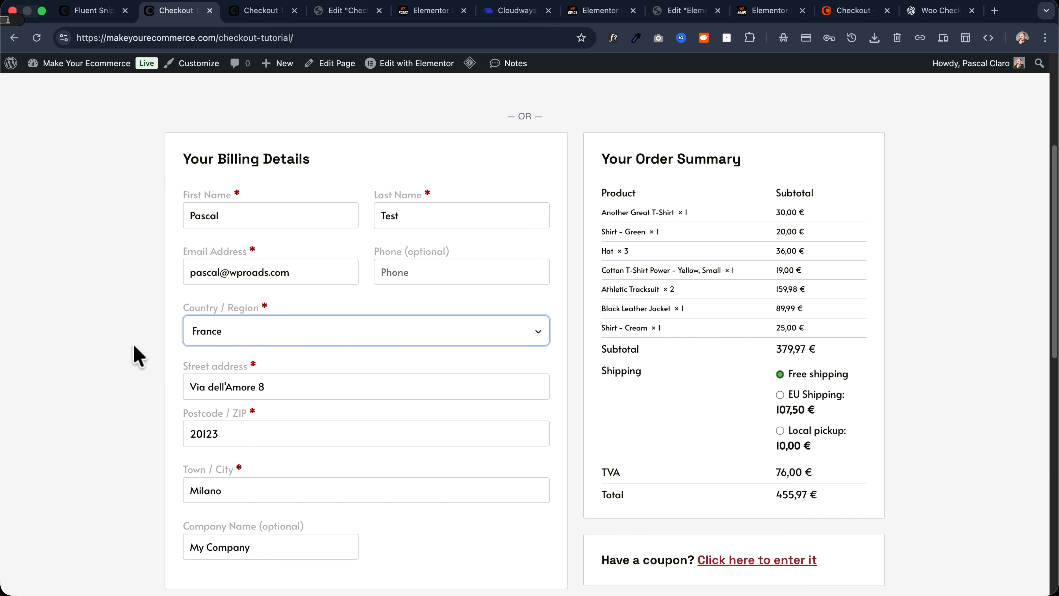
Review the billing fields for France and compare the Country / Region dropdown's corners with the other fields
{"action": "scroll", "coordinate": [138, 345], "scroll_direction": "down", "scroll_amount": 4}
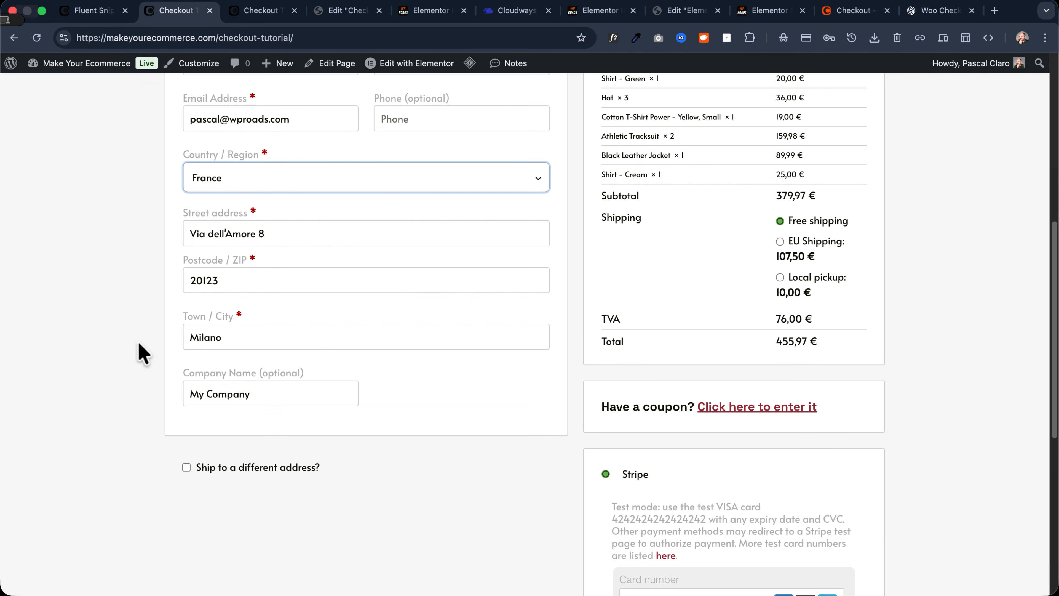
{"action": "scroll", "coordinate": [138, 343], "scroll_direction": "up", "scroll_amount": 3}
{"action": "left_click", "coordinate": [237, 286]}
{"action": "left_click", "coordinate": [238, 286]}
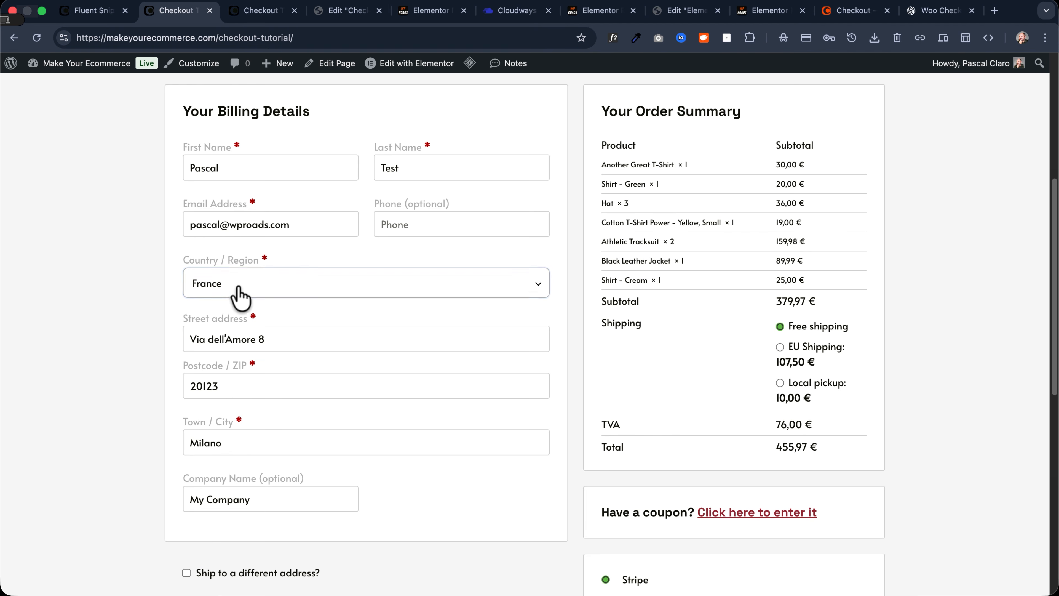
Set the --wpr-radius variable to 4px in the "Enhance Select Dropdown Woo" snippet and update the snippet
{"action": "left_click", "coordinate": [101, 10]}
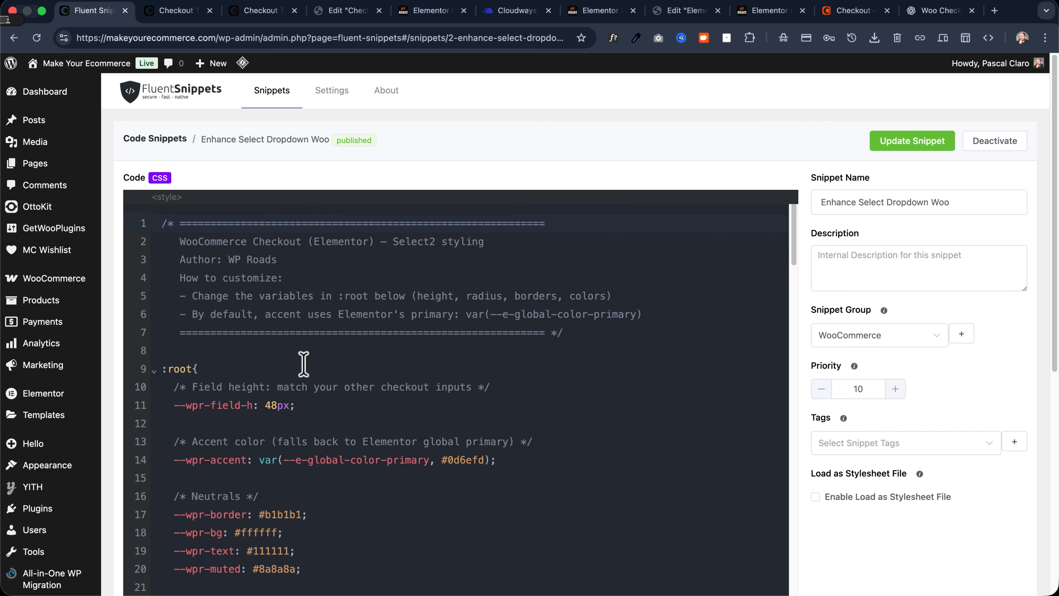
{"action": "scroll", "coordinate": [292, 359], "scroll_direction": "down", "scroll_amount": 3}
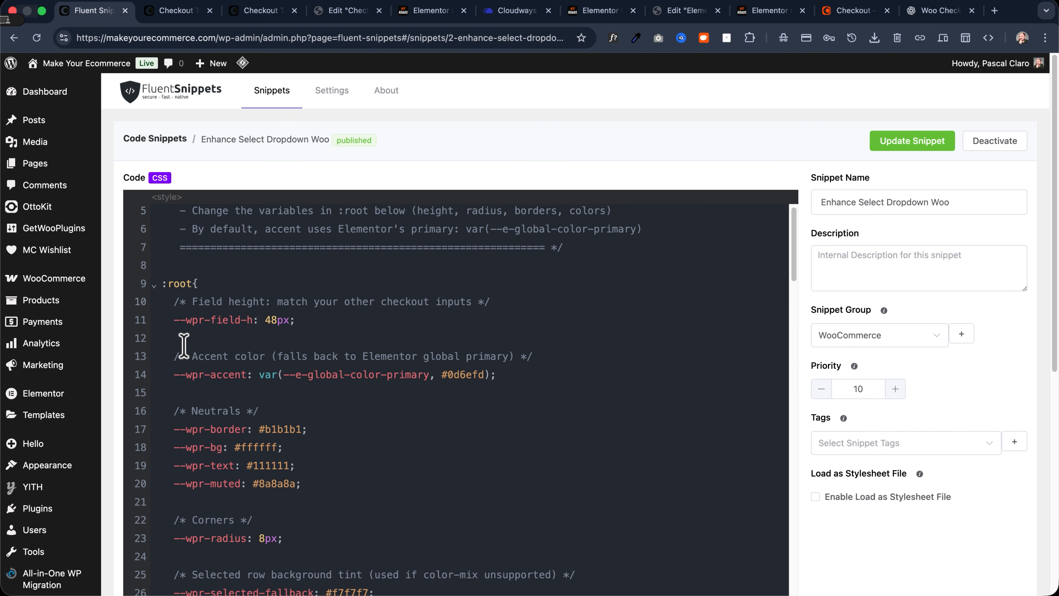
{"action": "scroll", "coordinate": [173, 346], "scroll_direction": "down", "scroll_amount": 3}
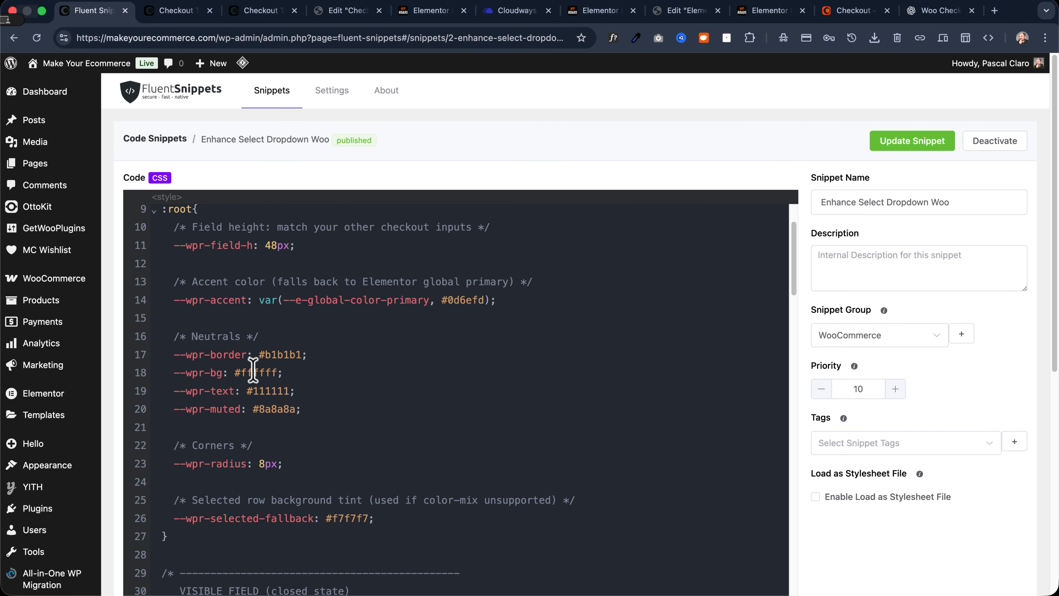
{"action": "scroll", "coordinate": [313, 371], "scroll_direction": "down", "scroll_amount": 3}
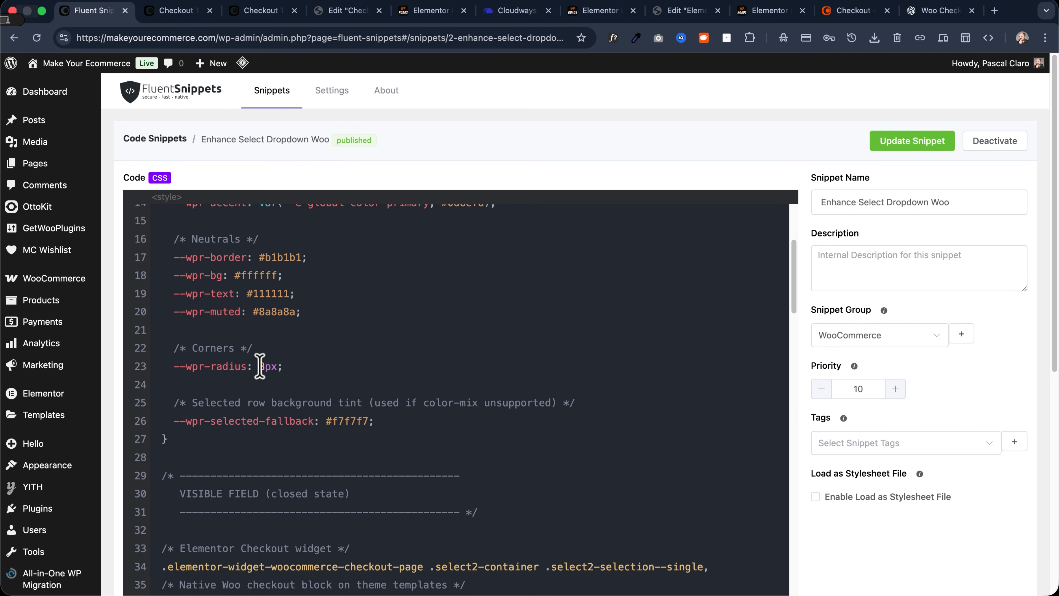
{"action": "left_click", "coordinate": [259, 366]}
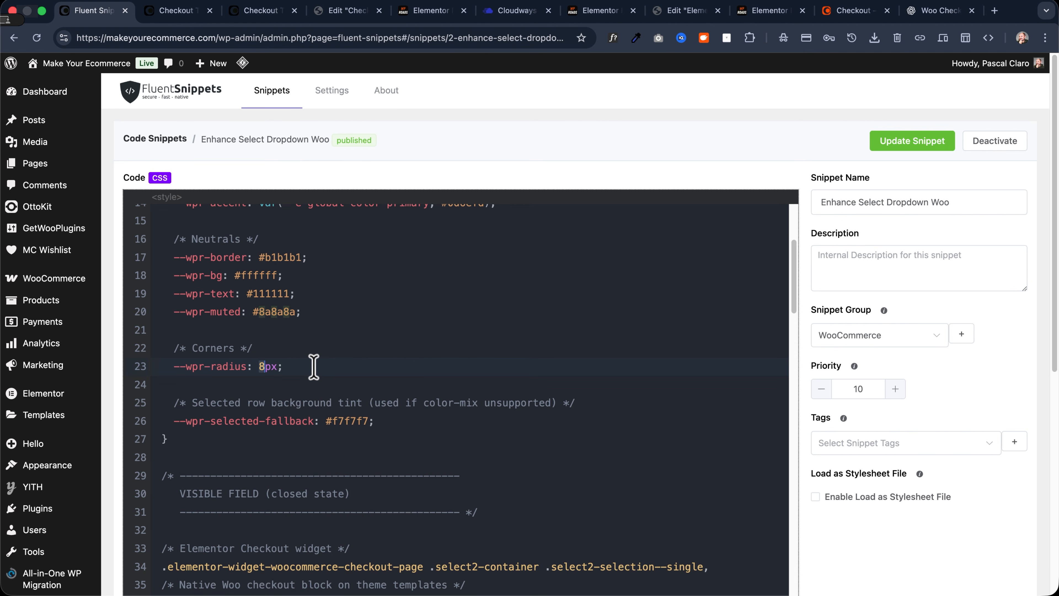
{"action": "type", "text": "4"}
{"action": "left_click", "coordinate": [913, 141]}
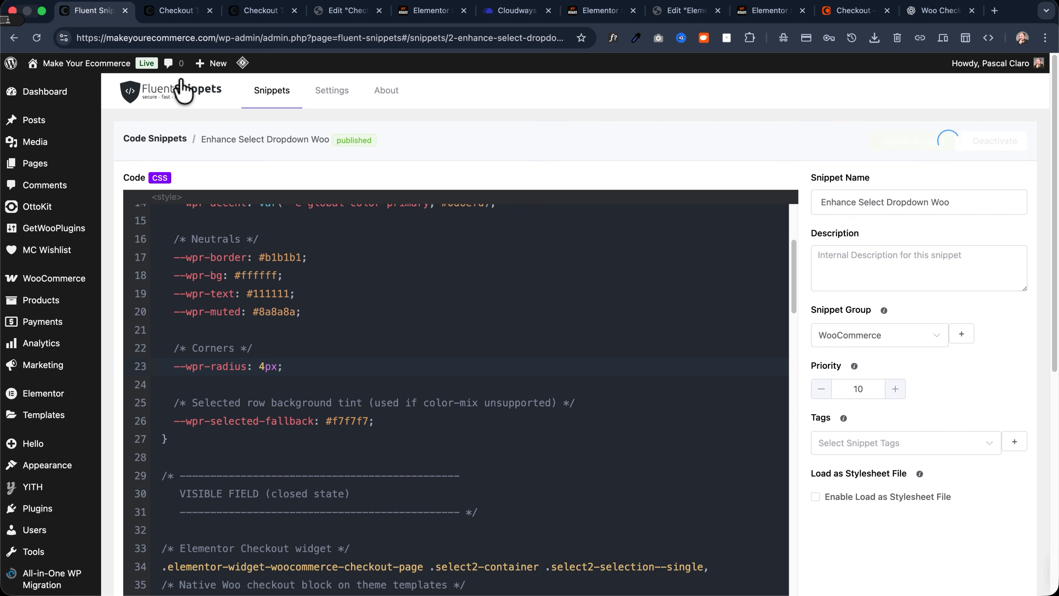
Reload the checkout page and compare the Country / Region dropdown's corners and height with the other billing fields
{"action": "left_click", "coordinate": [171, 10]}
{"action": "left_click", "coordinate": [37, 37]}
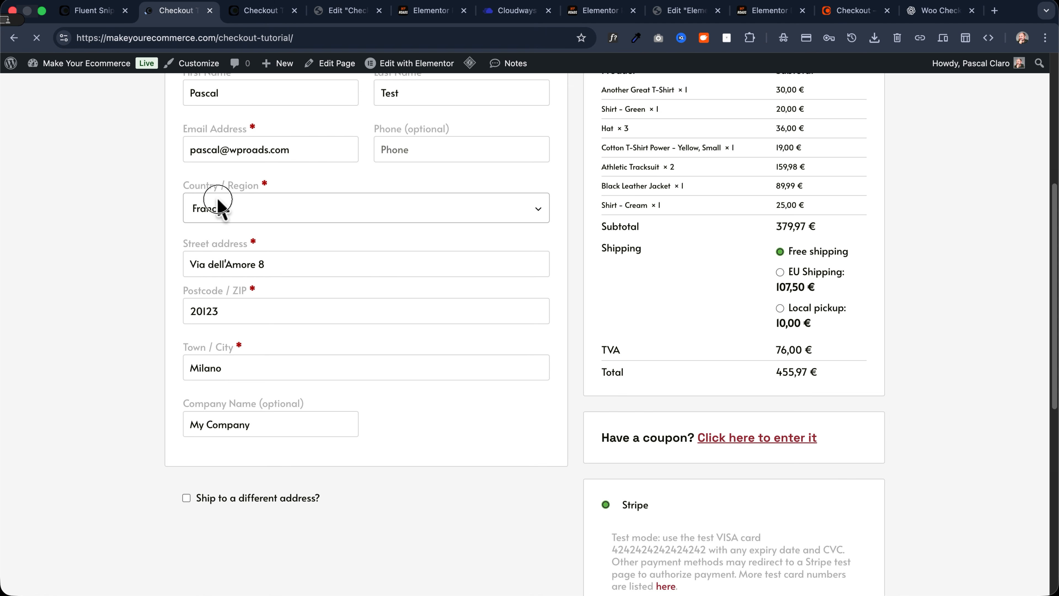
{"action": "left_click", "coordinate": [214, 207]}
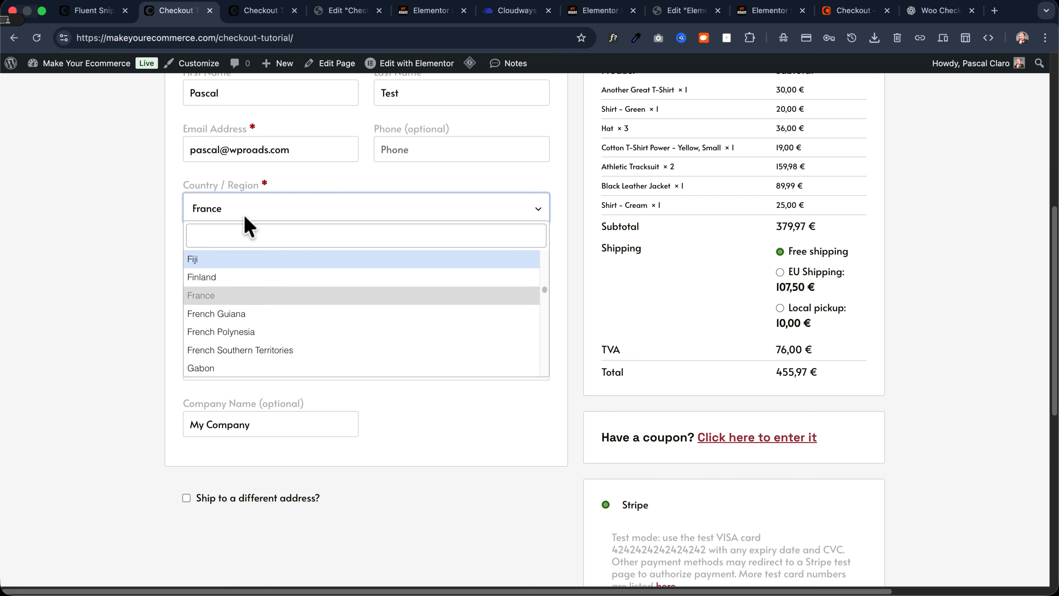
{"action": "left_click", "coordinate": [215, 209]}
{"action": "scroll", "coordinate": [282, 217], "scroll_direction": "up", "scroll_amount": 2}
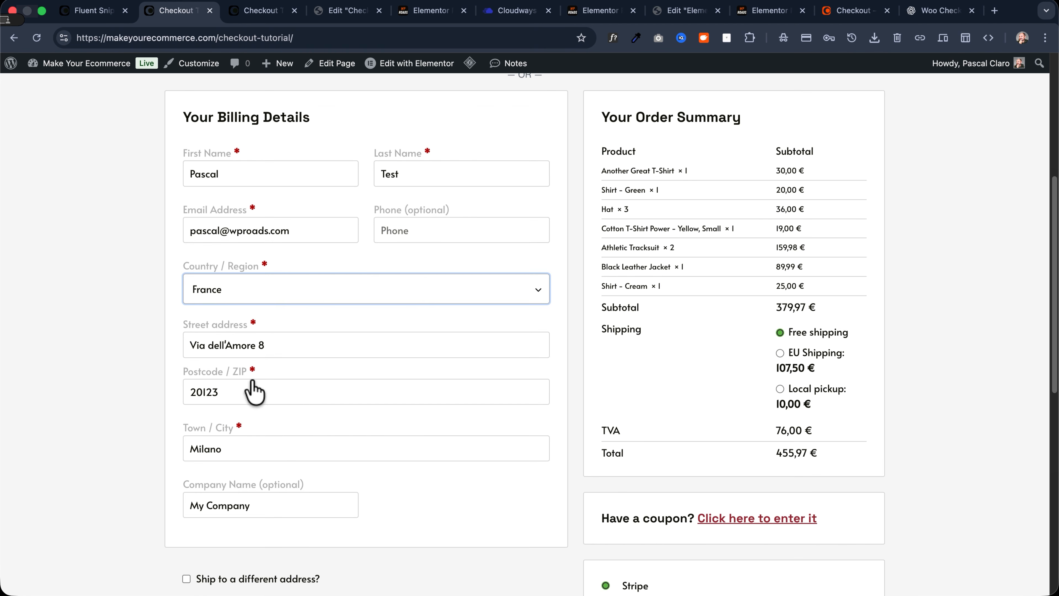
{"action": "scroll", "coordinate": [167, 363], "scroll_direction": "up", "scroll_amount": 2}
{"action": "left_click", "coordinate": [263, 379]}
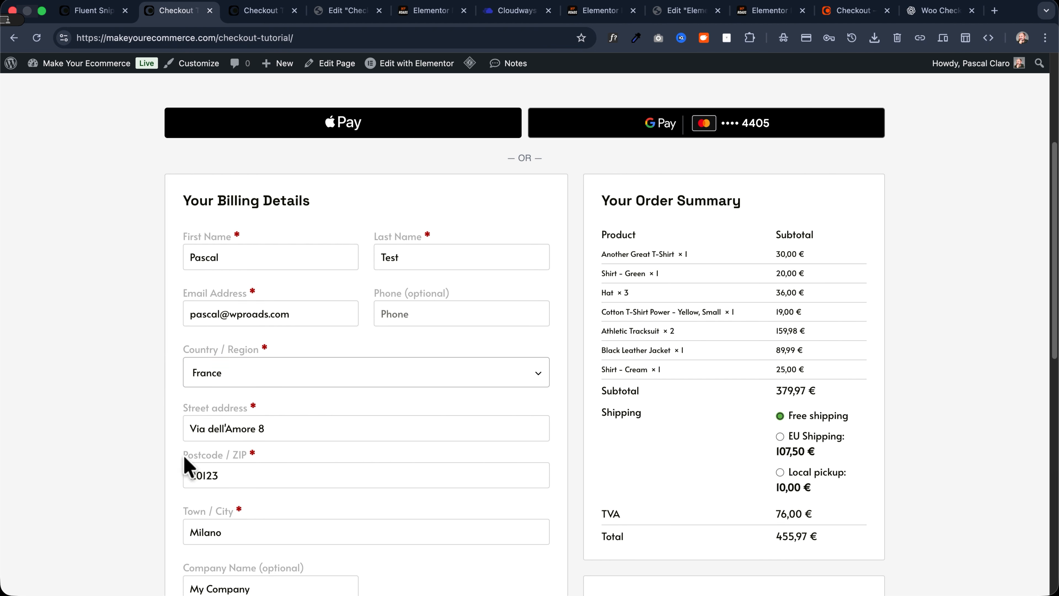
Measure the height of the billing section's Email Address field on the checkout page
{"action": "scroll", "coordinate": [239, 479], "scroll_direction": "down", "scroll_amount": 4}
{"action": "scroll", "coordinate": [243, 399], "scroll_direction": "up", "scroll_amount": 5}
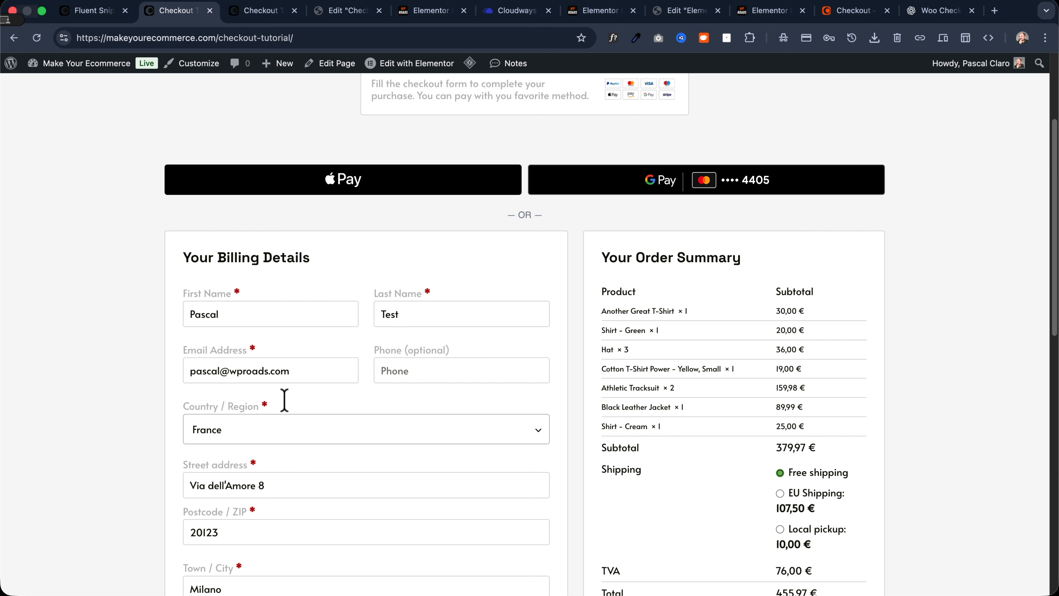
{"action": "key", "text": "super+shift+4"}
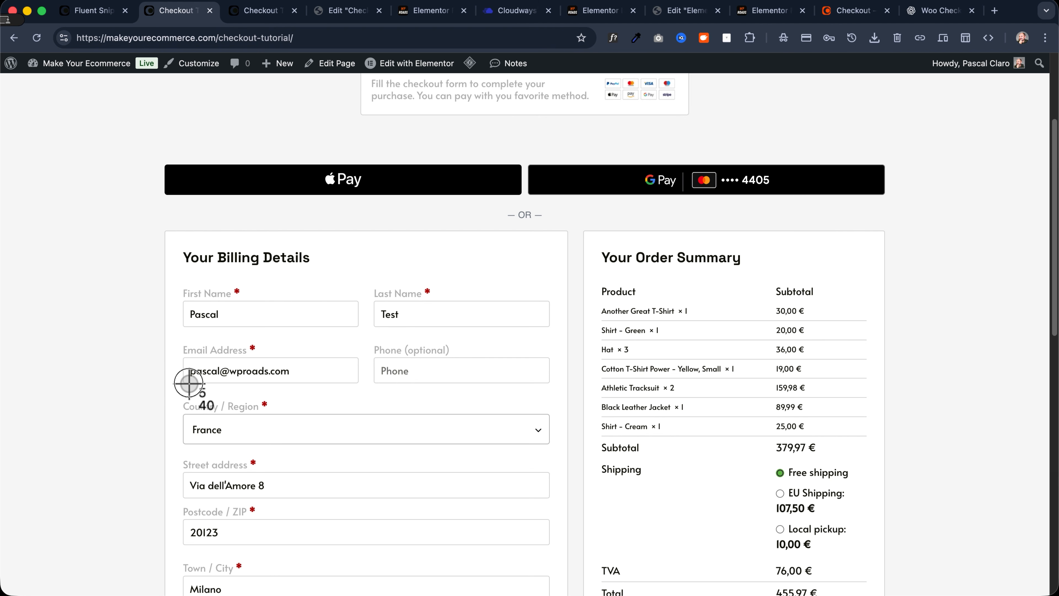
{"action": "key", "text": "Escape"}
Set the --wpr-field-h variable to 40px in the "Enhance Select Dropdown Woo" snippet and update the snippet
{"action": "left_click", "coordinate": [109, 11]}
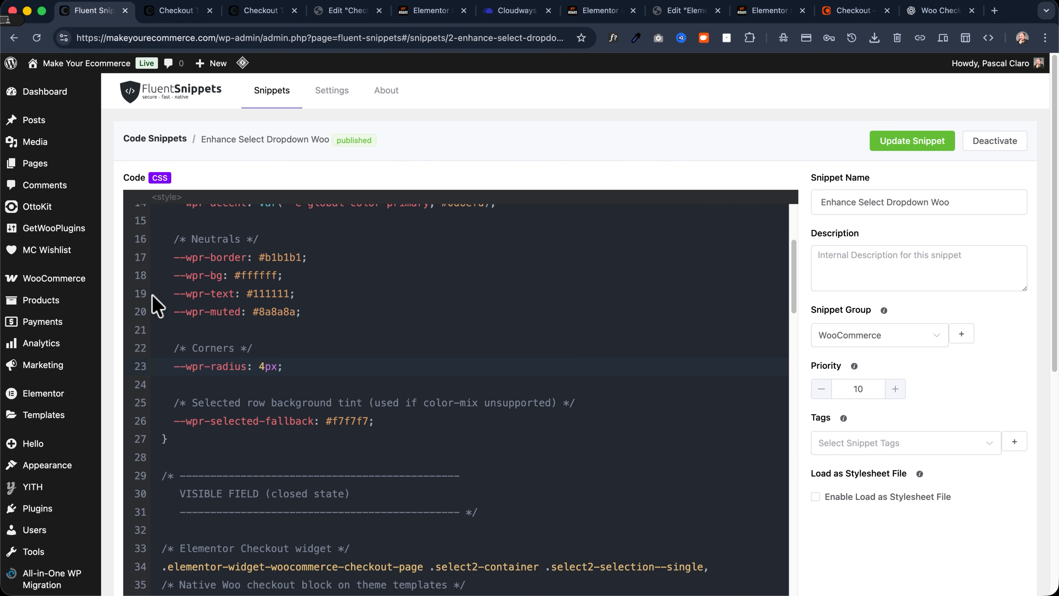
{"action": "scroll", "coordinate": [277, 395], "scroll_direction": "up", "scroll_amount": 5}
{"action": "left_click", "coordinate": [268, 317]}
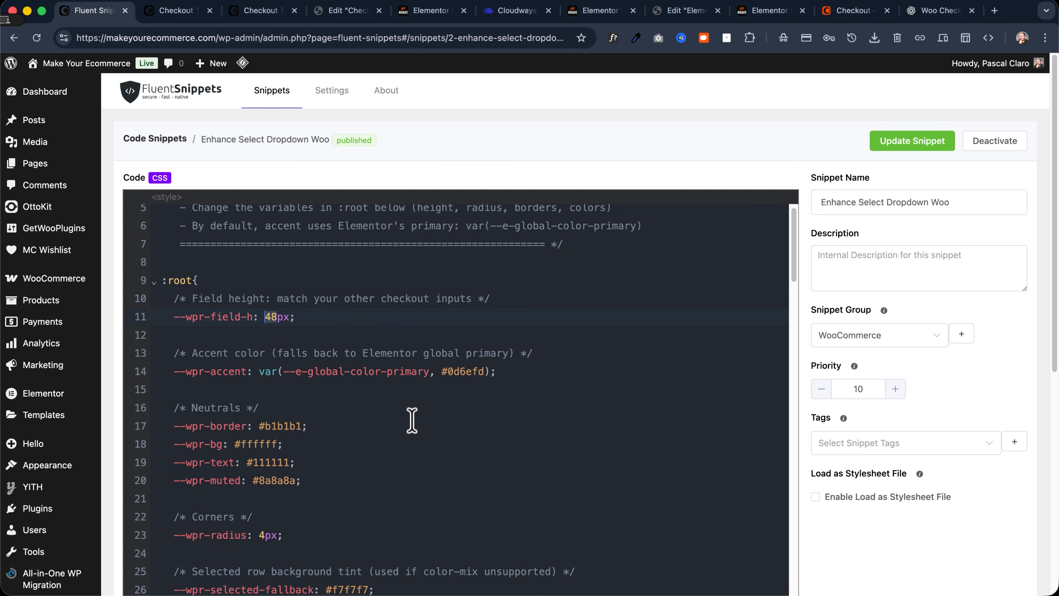
{"action": "left_click", "coordinate": [919, 144]}
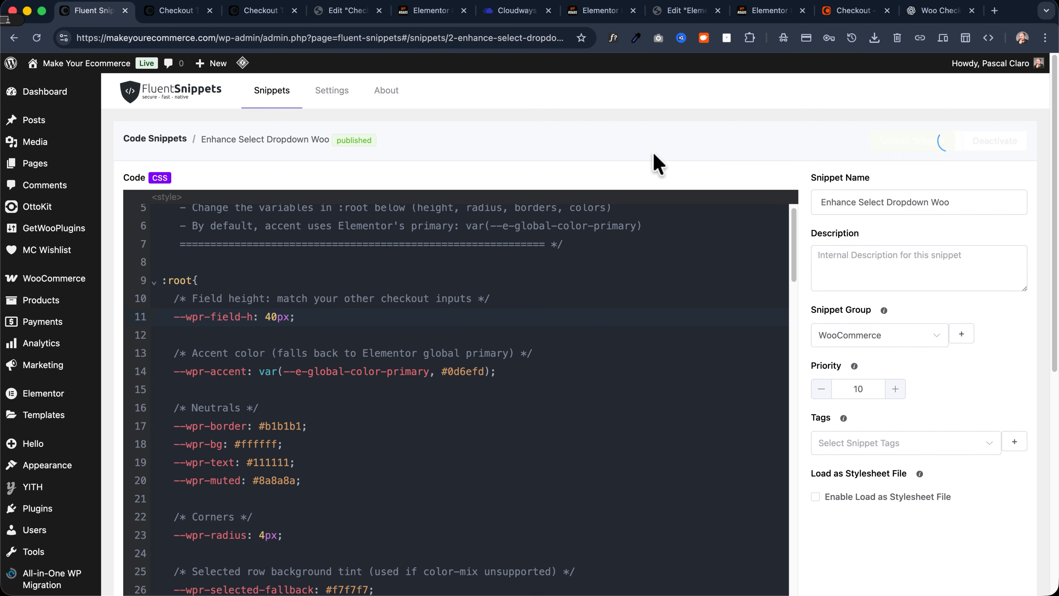
Reload the checkout page and check the Country / Region dropdown's height, both open and closed, against the neighbouring fields
{"action": "left_click", "coordinate": [175, 11]}
{"action": "left_click", "coordinate": [36, 37]}
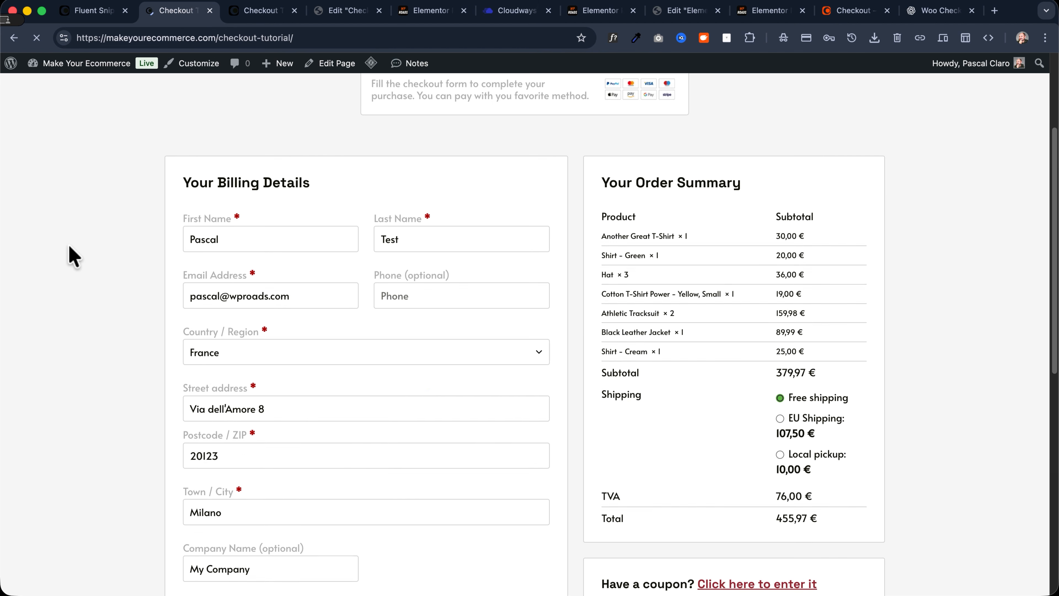
{"action": "left_click", "coordinate": [270, 353]}
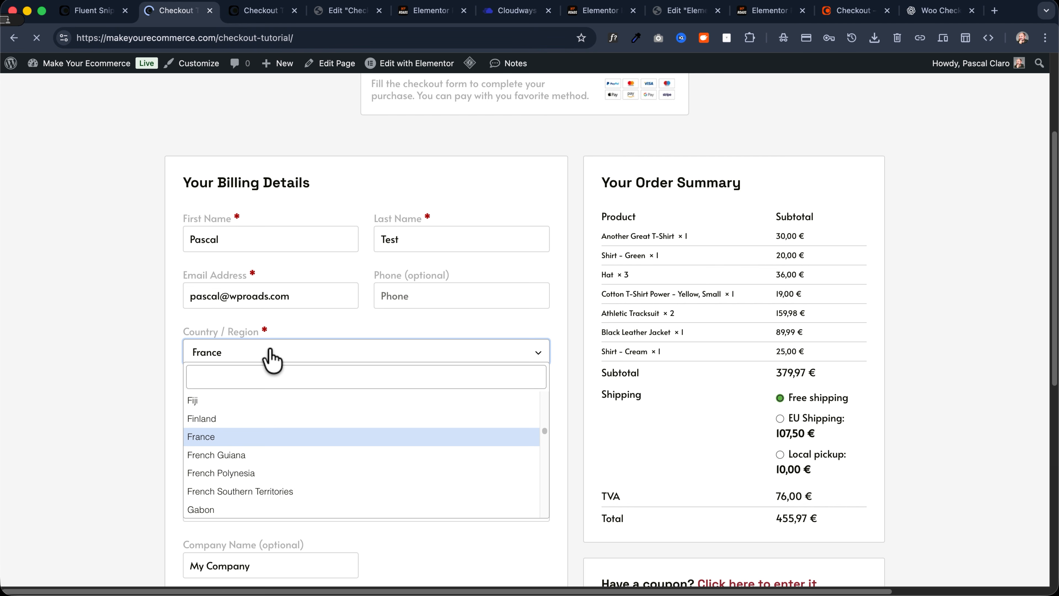
{"action": "left_click", "coordinate": [271, 354]}
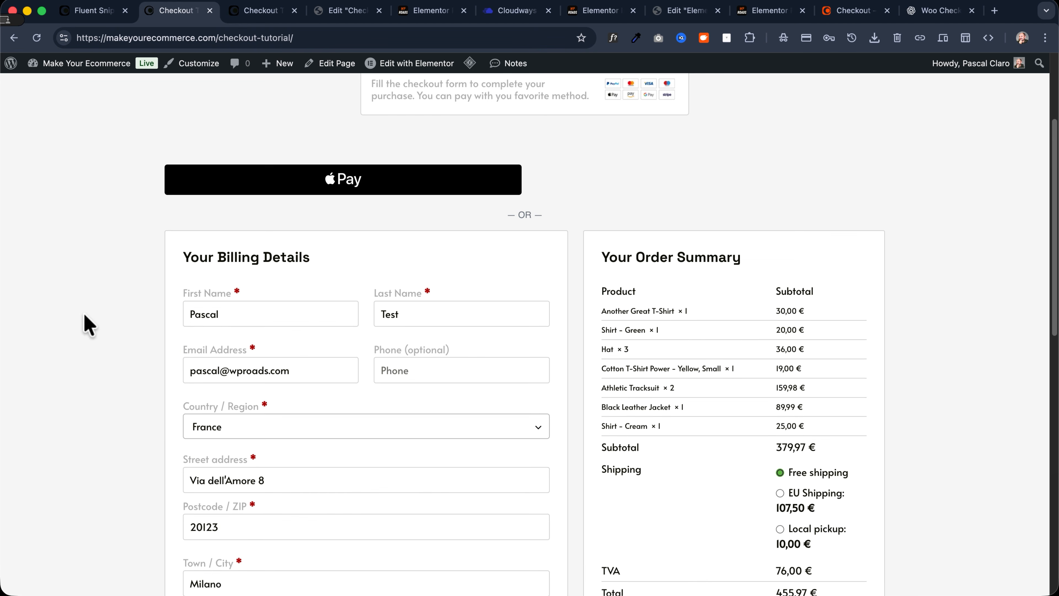
{"action": "scroll", "coordinate": [86, 326], "scroll_direction": "down", "scroll_amount": 3}
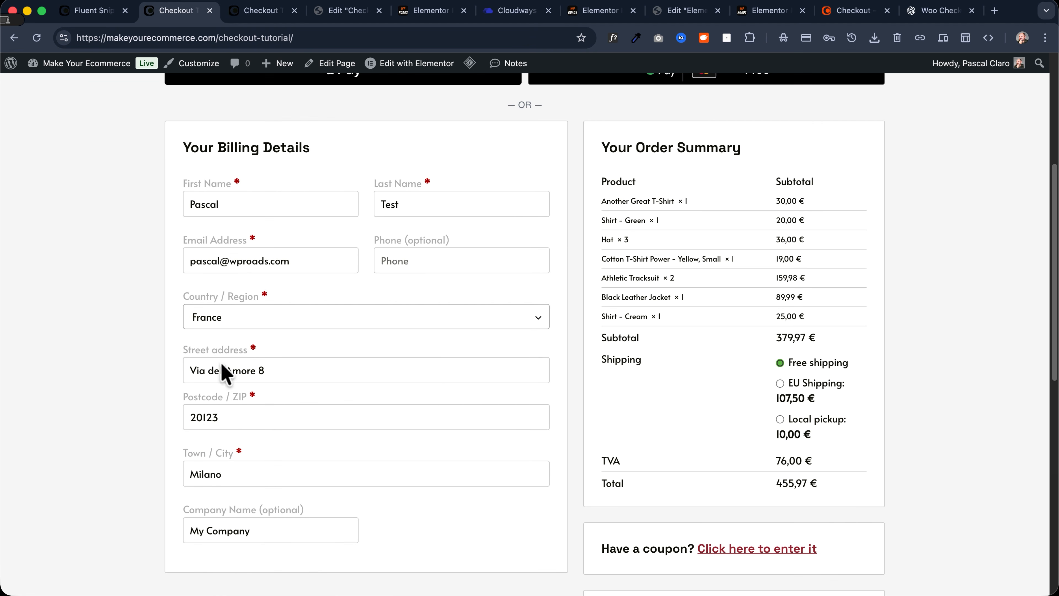
Set the --wpr-border variable to #d1d1d1 in the "Enhance Select Dropdown Woo" snippet and update the snippet
{"action": "left_click", "coordinate": [89, 12]}
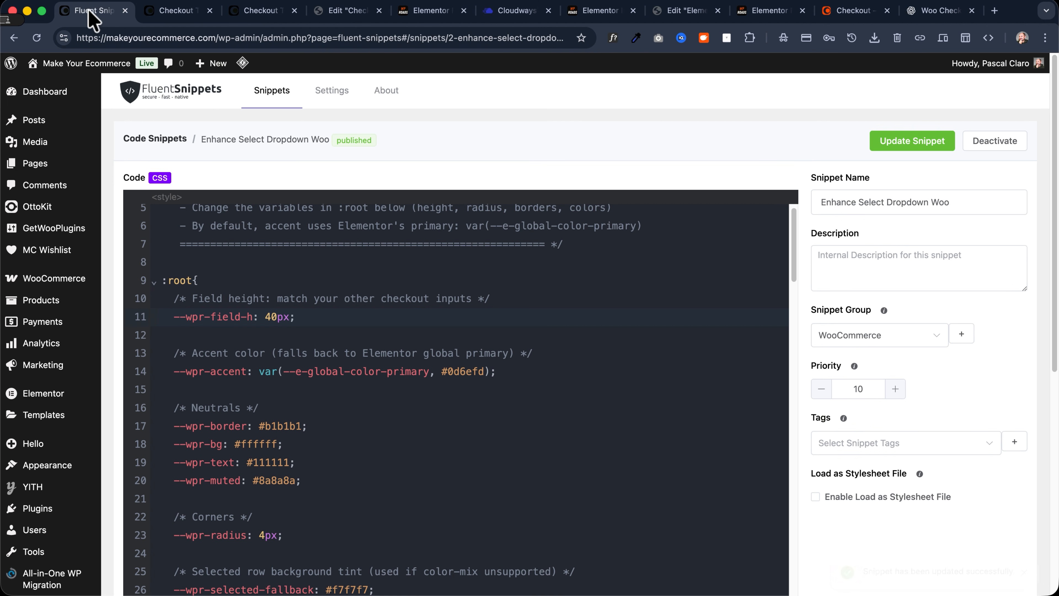
{"action": "double_click", "coordinate": [278, 426]}
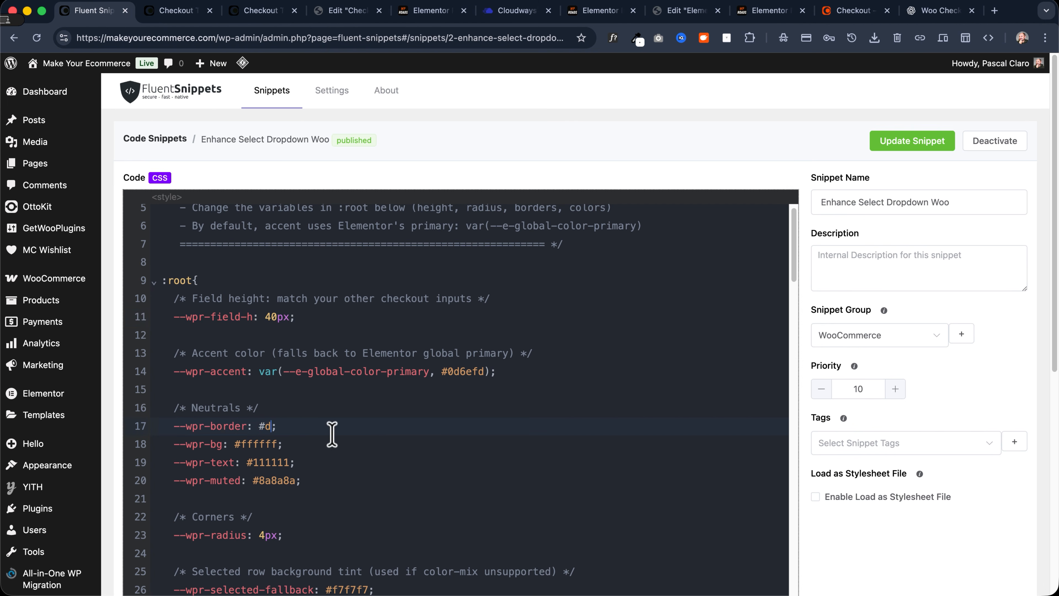
{"action": "left_click", "coordinate": [880, 140]}
Reload the checkout page and inspect the Country / Region dropdown's border and the highlight color of its options
{"action": "left_click", "coordinate": [173, 10]}
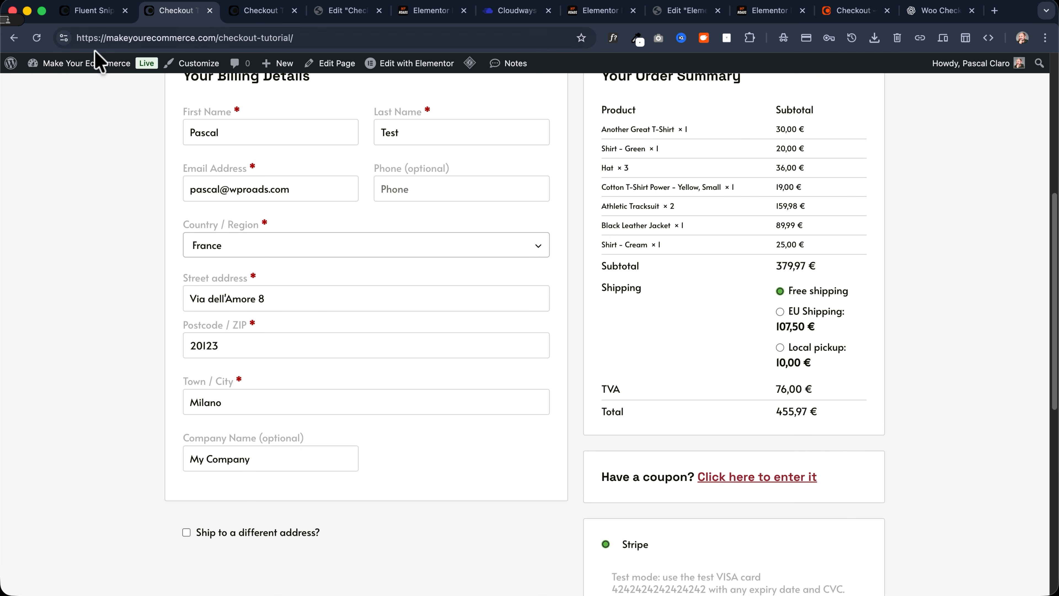
{"action": "left_click", "coordinate": [36, 37]}
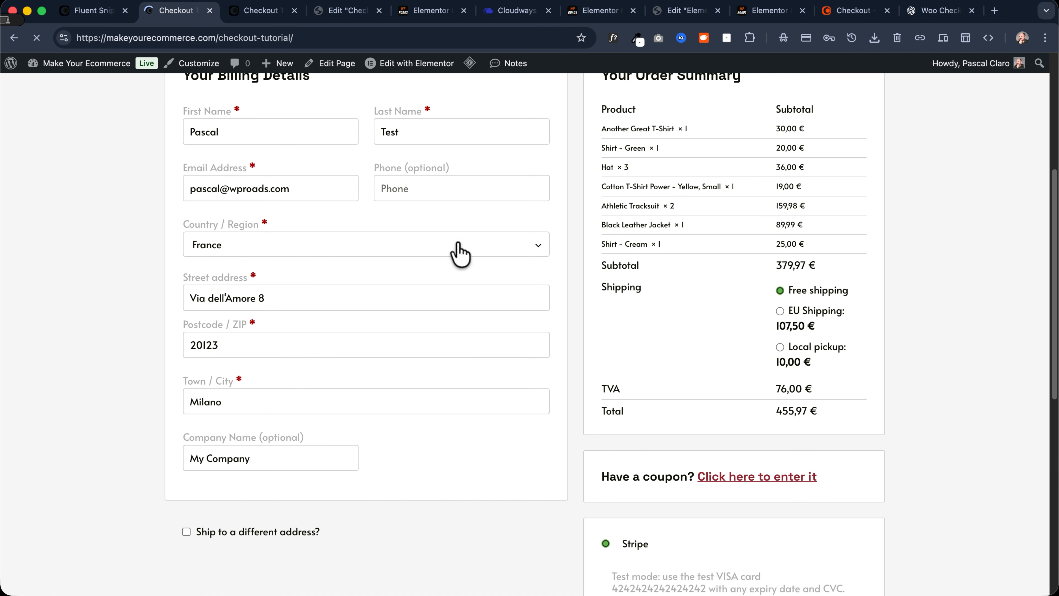
{"action": "left_click", "coordinate": [366, 246]}
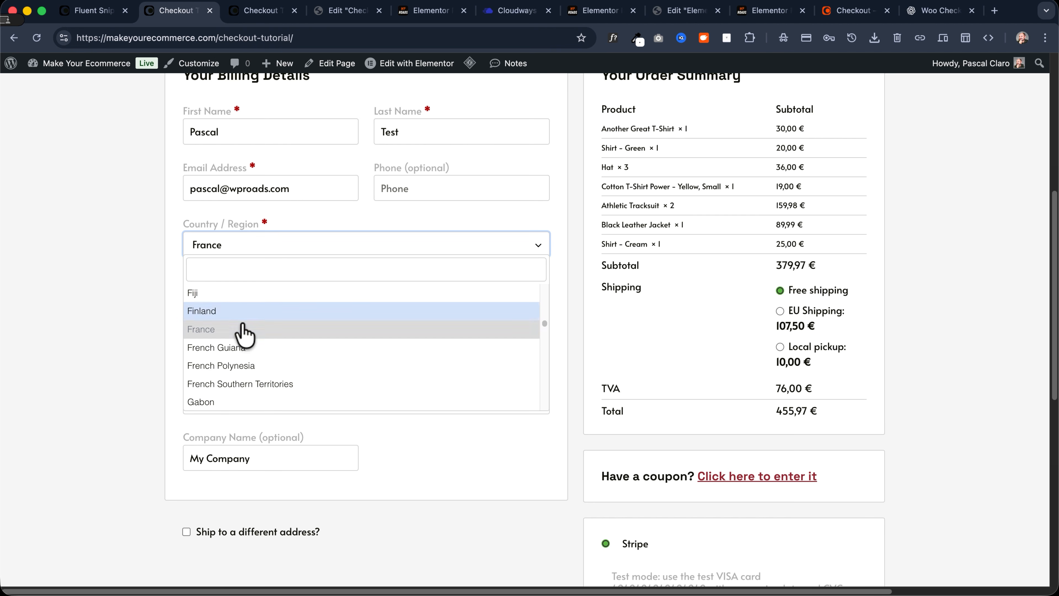
{"action": "left_click", "coordinate": [112, 198]}
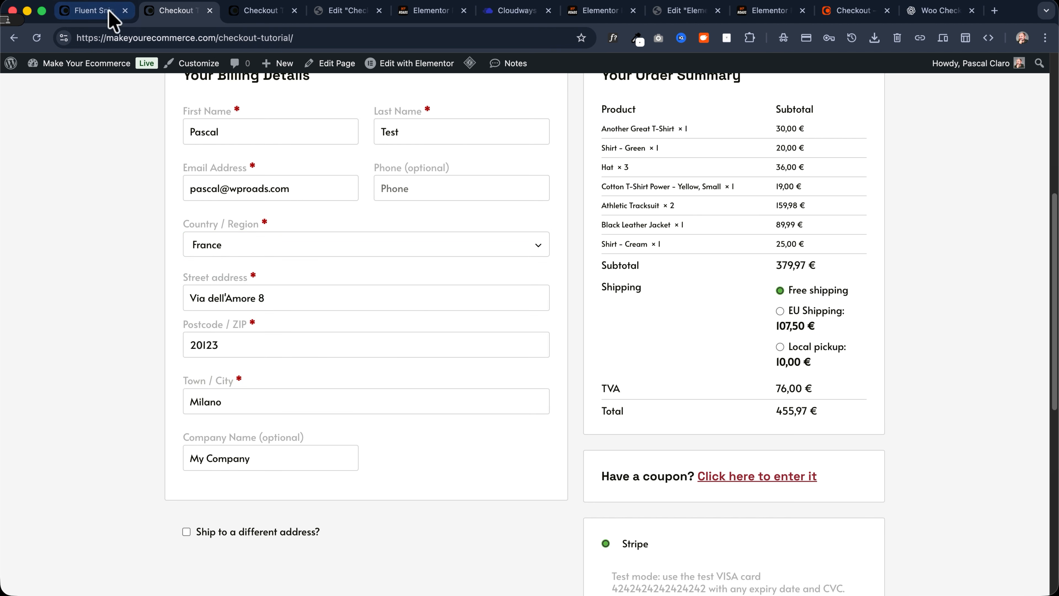
Replace the --wpr-accent value with a light grey hex color, shorten its comment to "Accent color", and update the snippet
{"action": "left_click", "coordinate": [109, 18]}
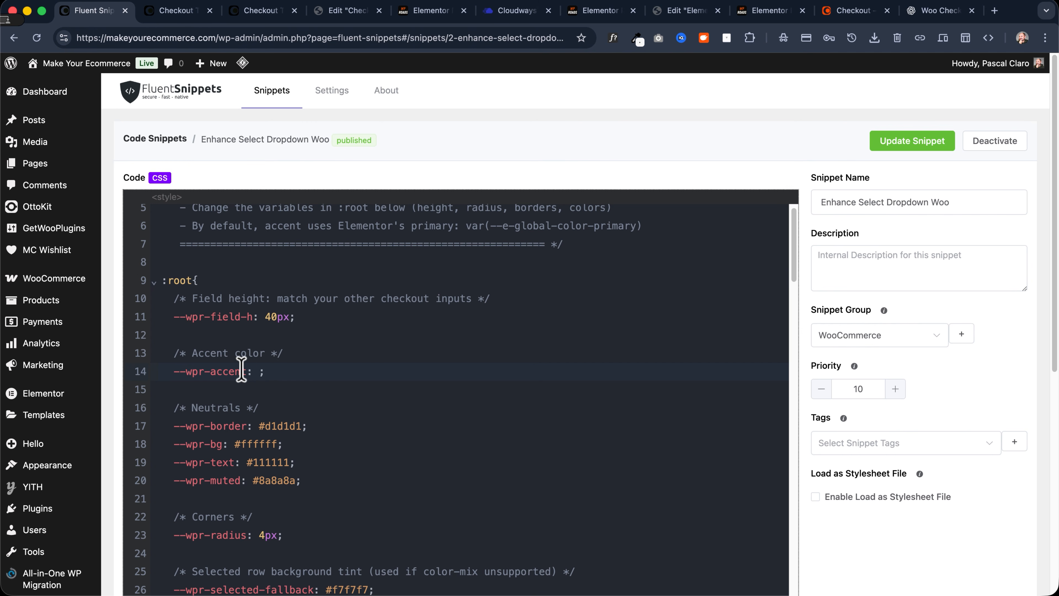
{"action": "type", "text": "6f6f6"}
{"action": "left_click", "coordinate": [897, 141]}
Reload the checkout page and examine the accent color on the options of the Country / Region dropdown
{"action": "left_click", "coordinate": [177, 11]}
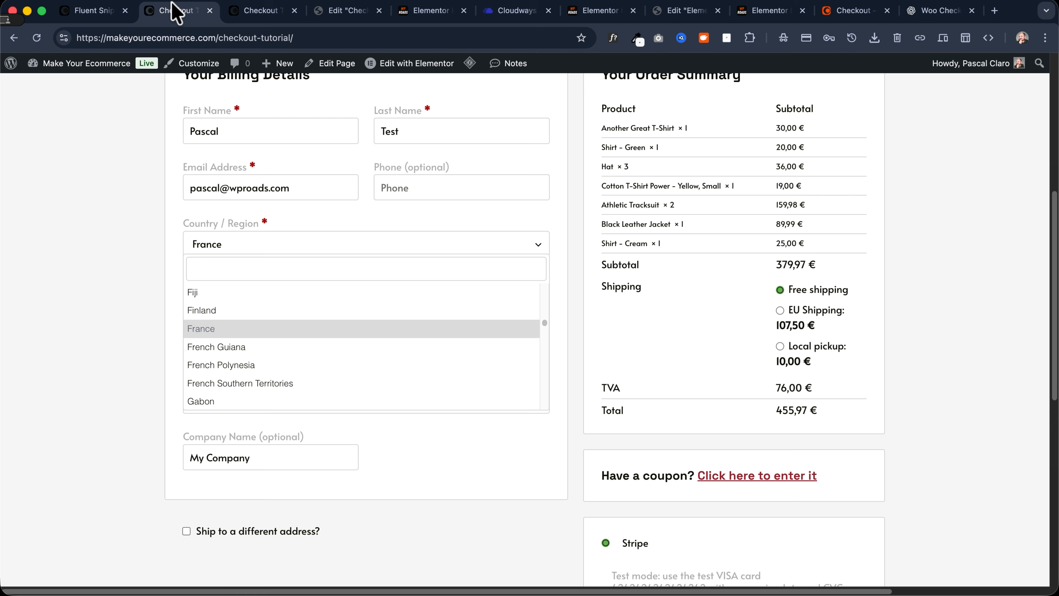
{"action": "left_click", "coordinate": [37, 37]}
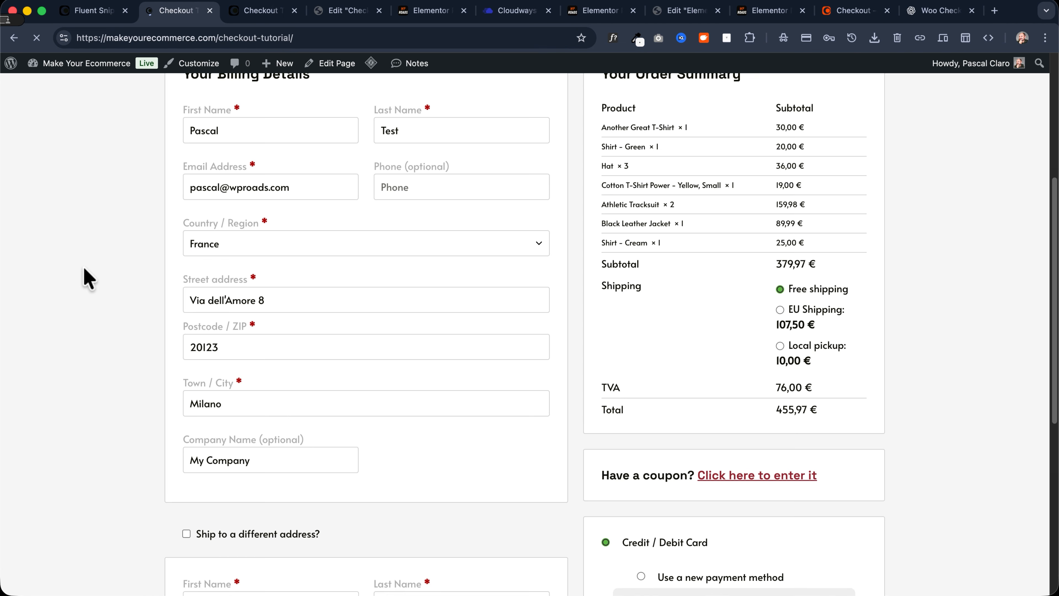
{"action": "left_click", "coordinate": [227, 245]}
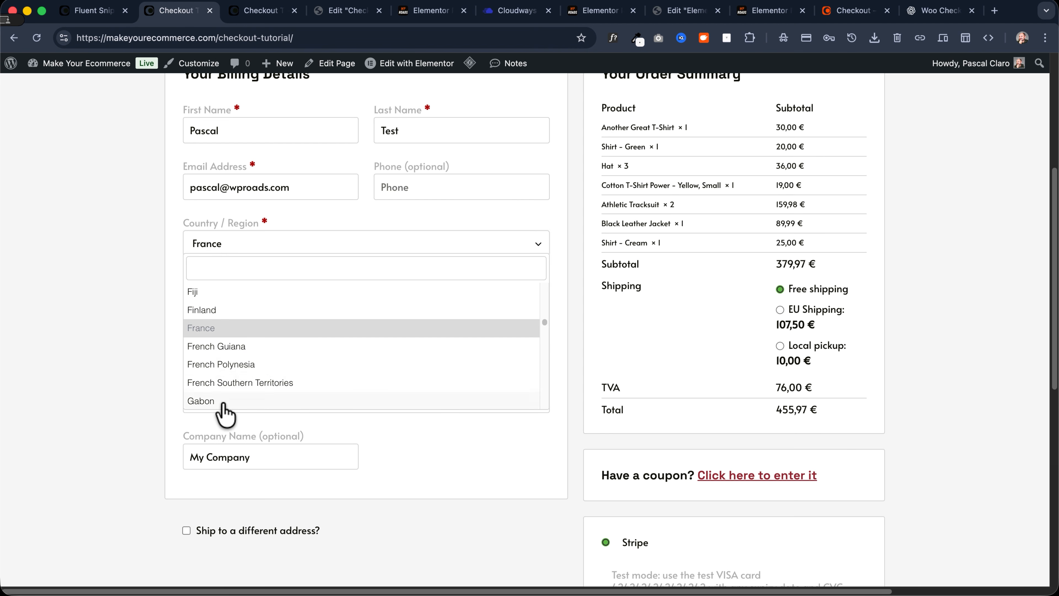
{"action": "left_click", "coordinate": [224, 348]}
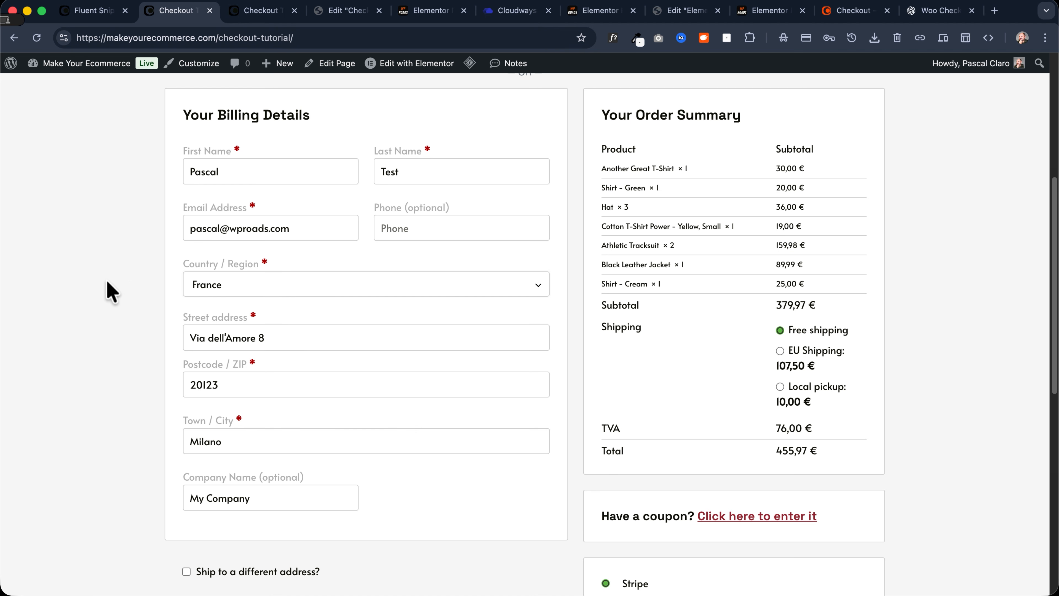
Review the whole checkout page layout, including the empty area below the billing details
{"action": "scroll", "coordinate": [130, 289], "scroll_direction": "down", "scroll_amount": 5}
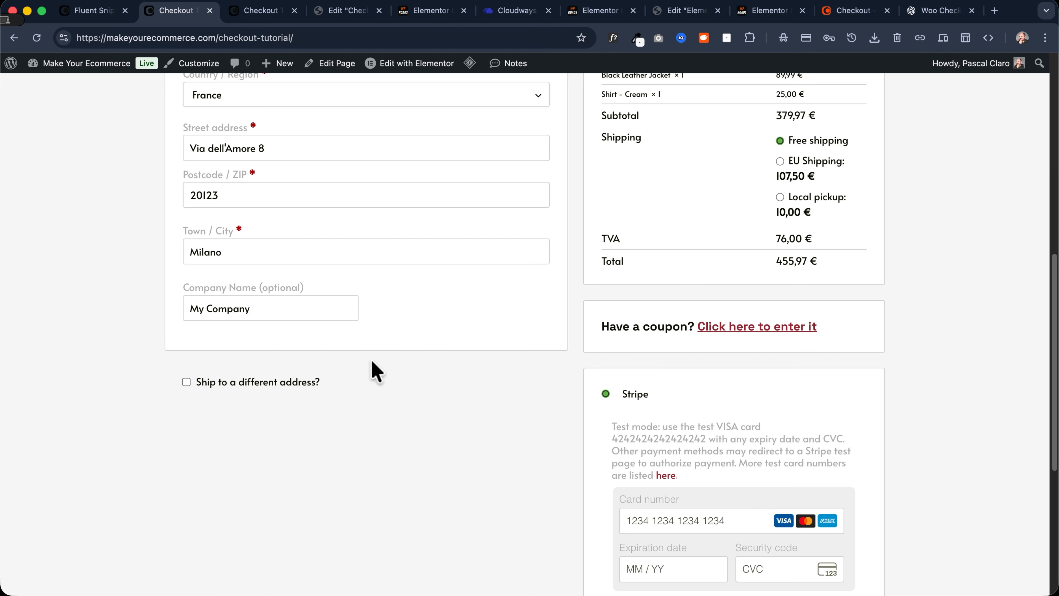
{"action": "scroll", "coordinate": [371, 369], "scroll_direction": "up", "scroll_amount": 13}
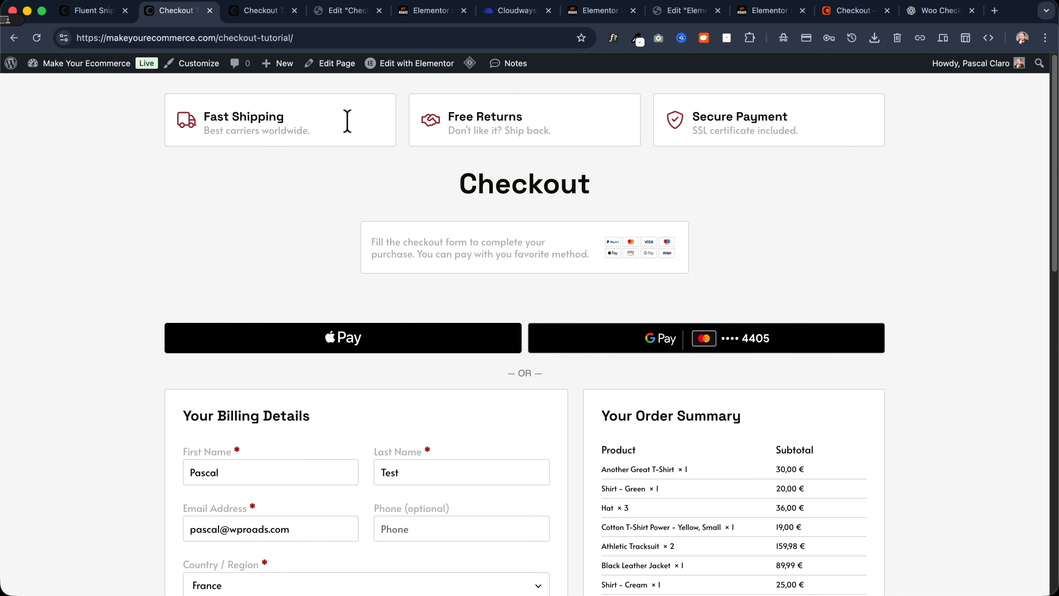
{"action": "scroll", "coordinate": [108, 206], "scroll_direction": "down", "scroll_amount": 15}
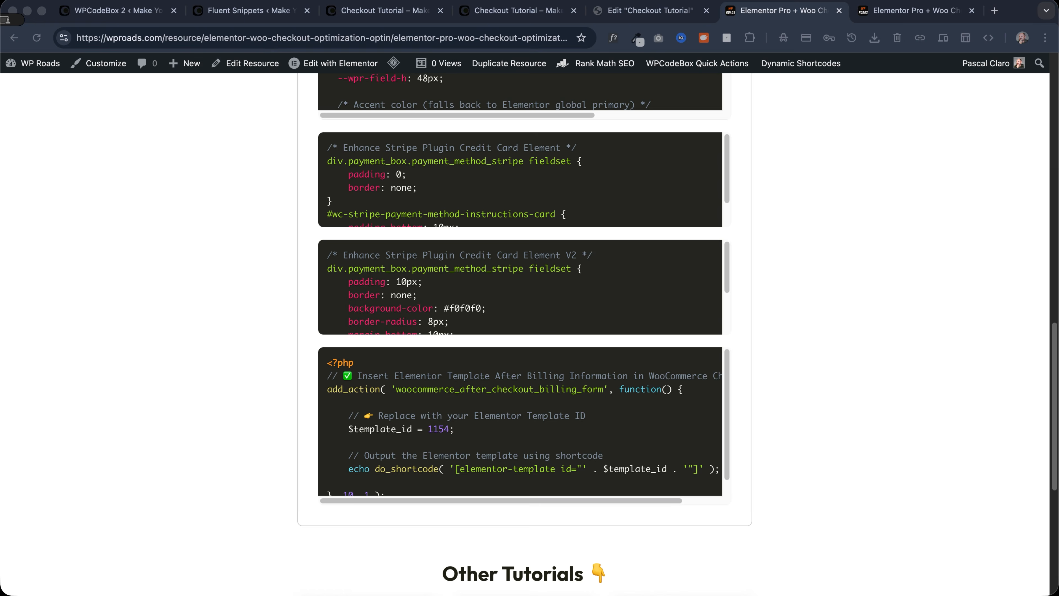
Copy the PHP snippet that inserts an Elementor template after the billing information from the WP Roads resource page
{"action": "scroll", "coordinate": [530, 334], "scroll_direction": "down", "scroll_amount": 1}
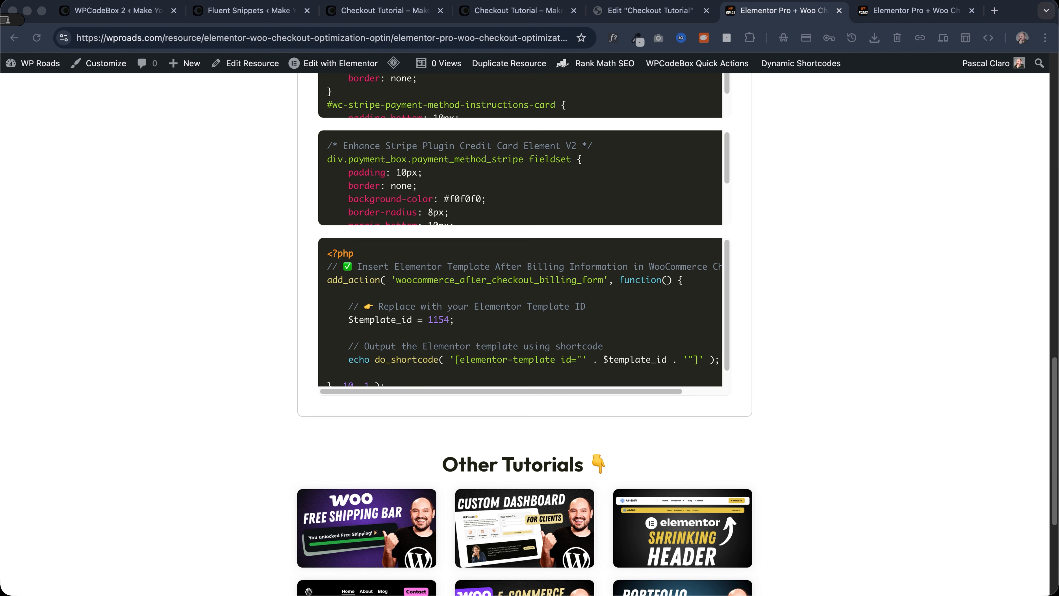
{"action": "left_click", "coordinate": [666, 279]}
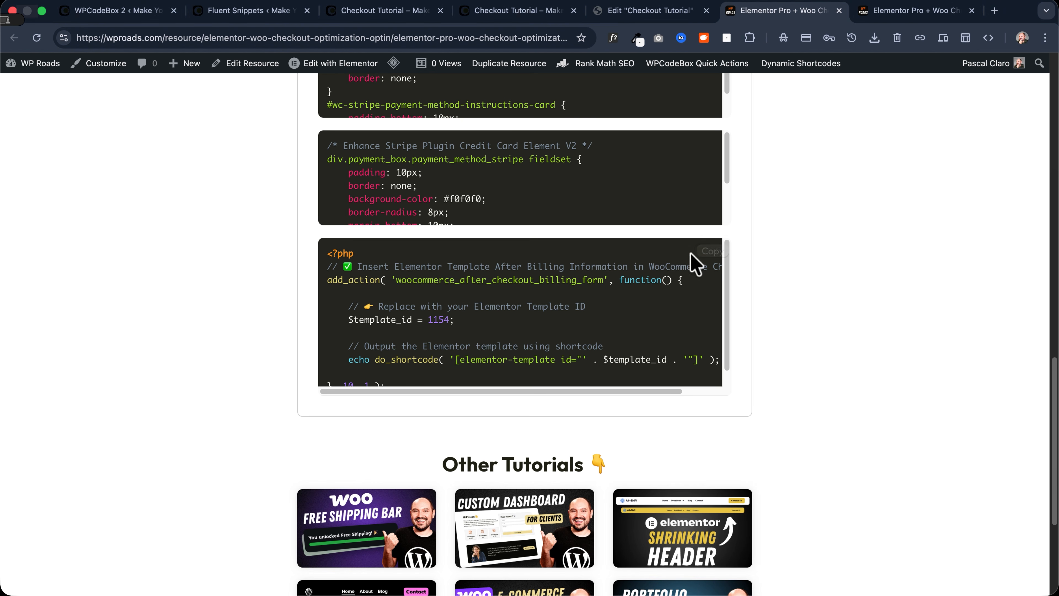
{"action": "left_click", "coordinate": [706, 251]}
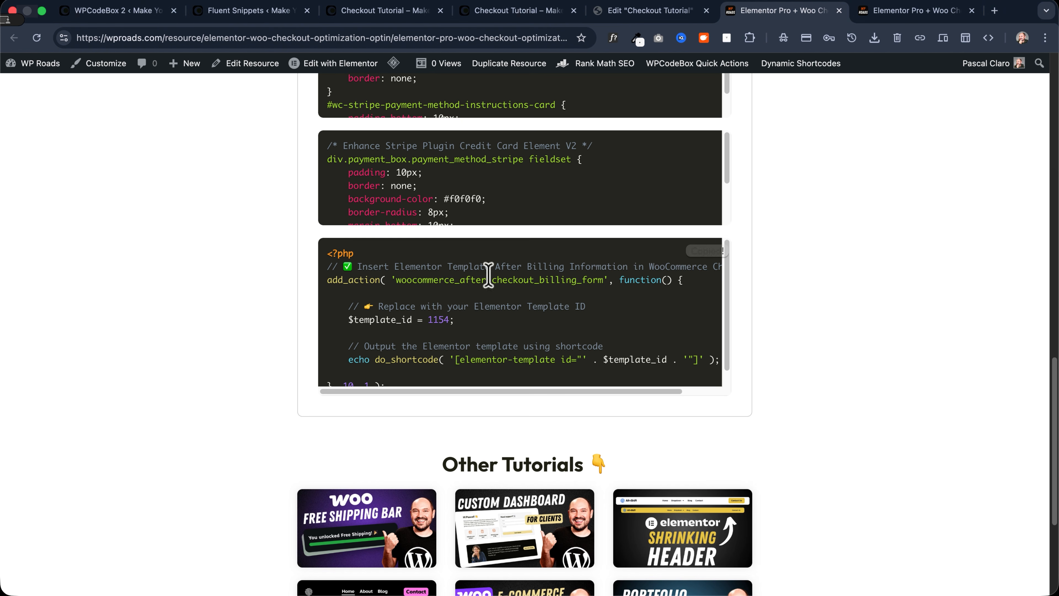
From the checkout page, create an Elementor template titled "Latest Customer Reviews & Trust Badges" and open it in the Elementor editor
{"action": "left_click", "coordinate": [395, 18]}
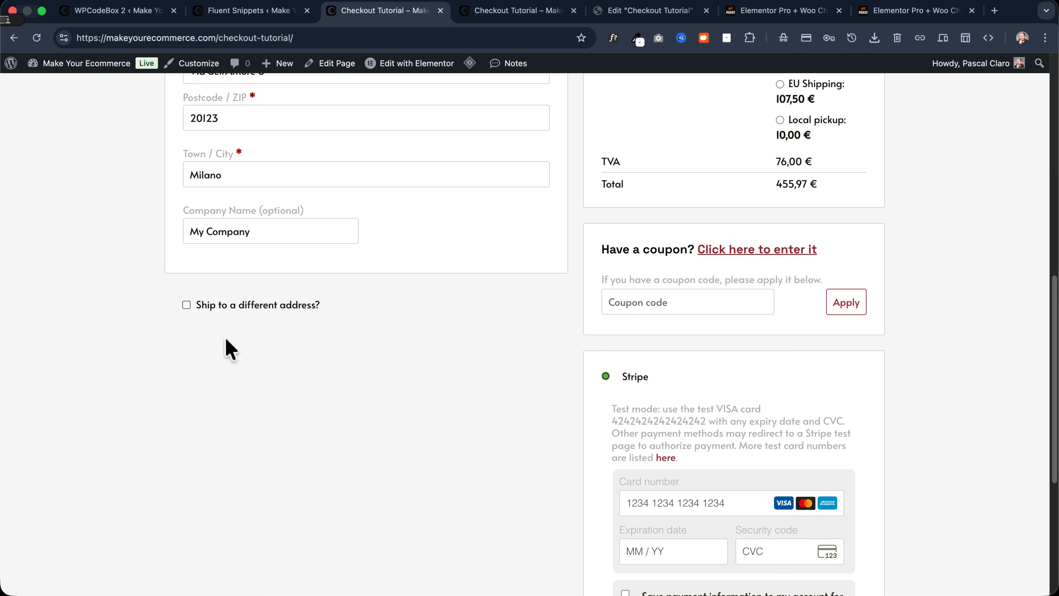
{"action": "scroll", "coordinate": [414, 322], "scroll_direction": "down", "scroll_amount": 3}
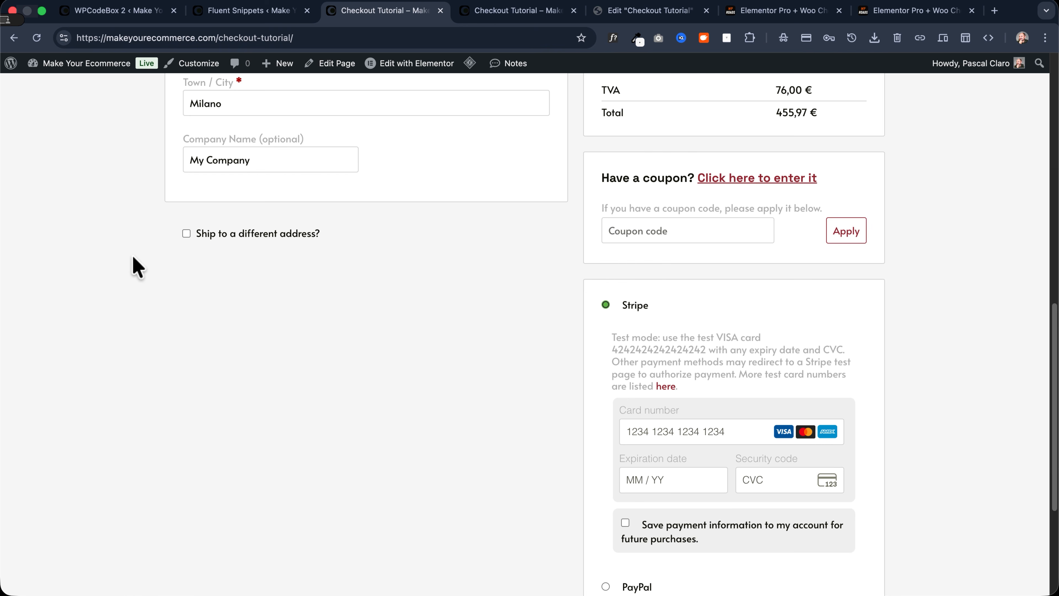
{"action": "scroll", "coordinate": [130, 260], "scroll_direction": "up", "scroll_amount": 15}
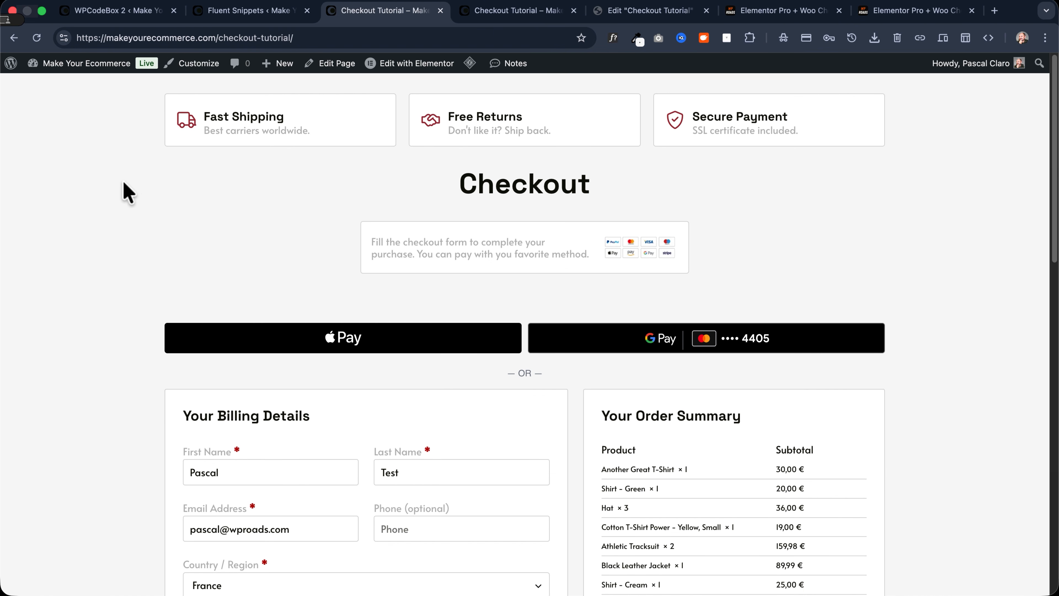
{"action": "mouse_move", "coordinate": [281, 64]}
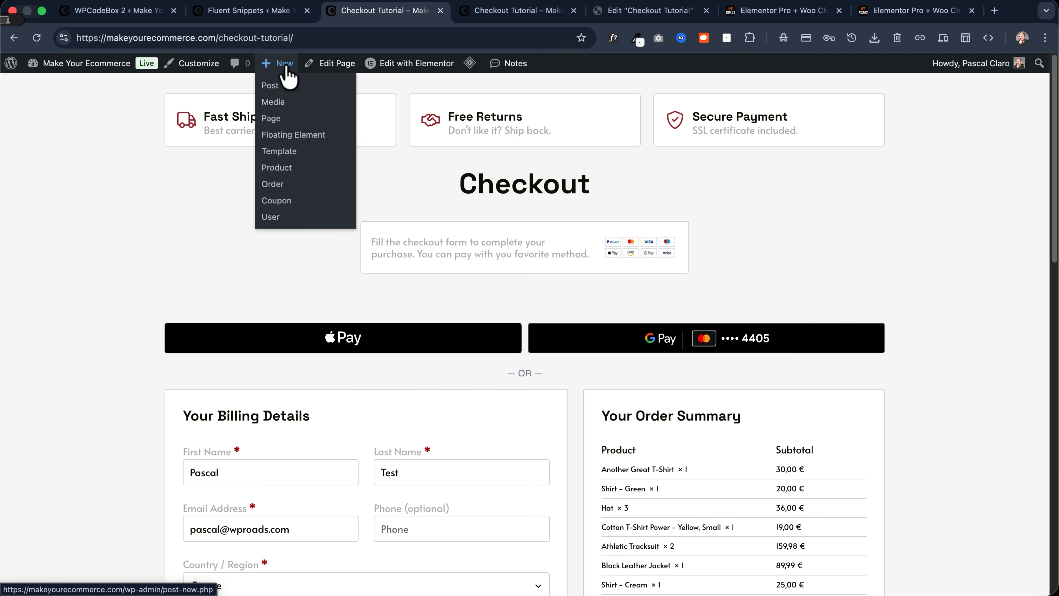
{"action": "left_click", "coordinate": [284, 155]}
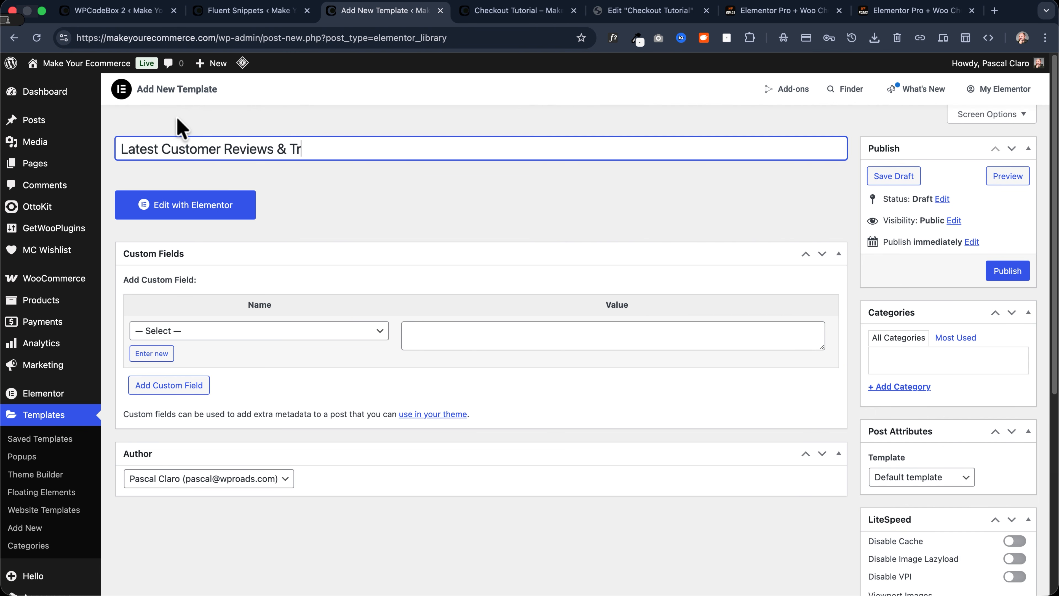
{"action": "type", "text": "adges"}
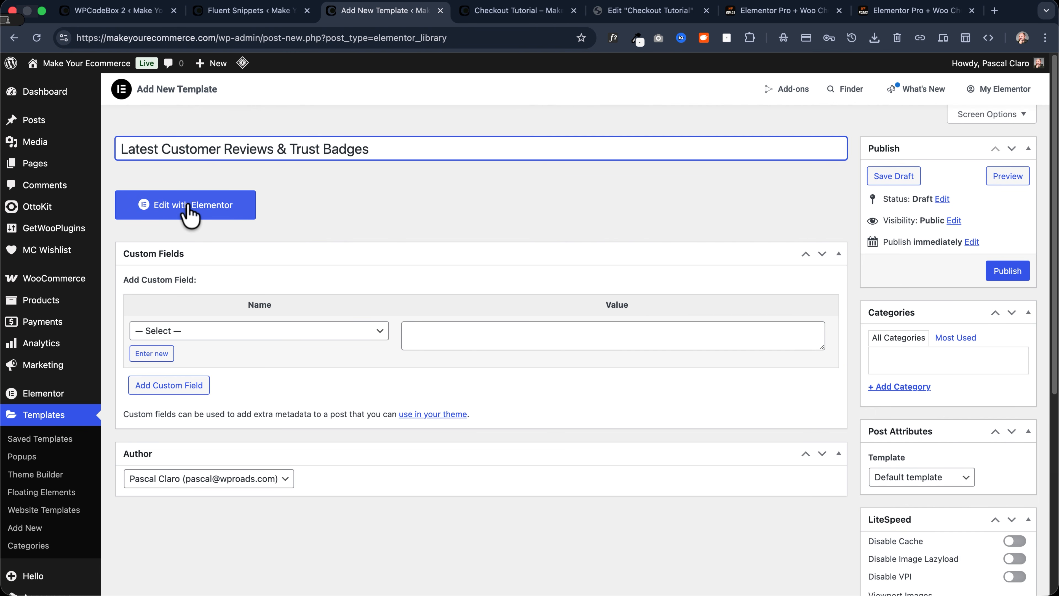
{"action": "left_click", "coordinate": [190, 206]}
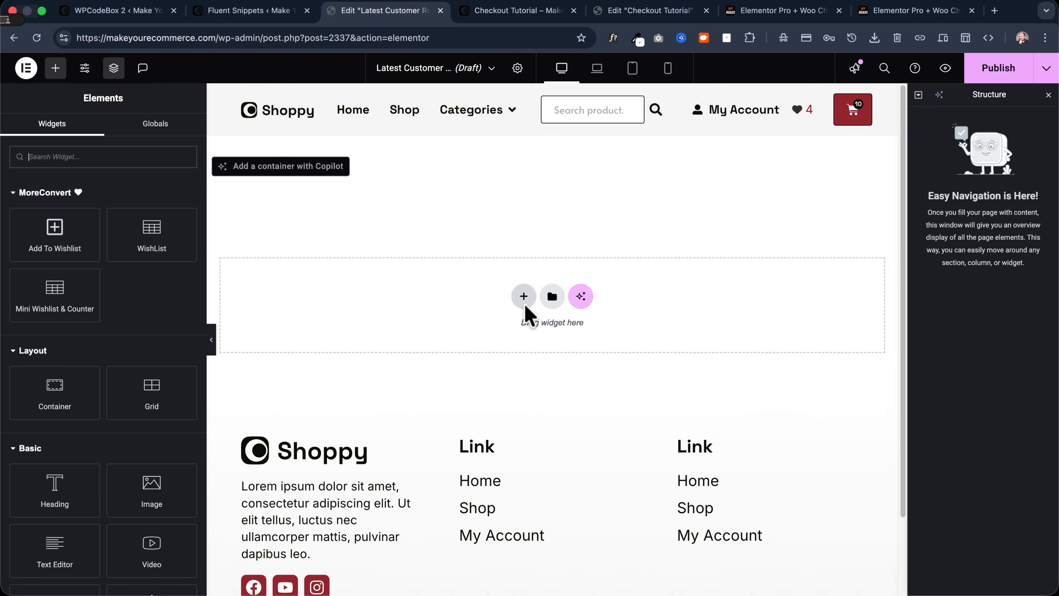
Change the template's page layout to the blank canvas without the site header and footer
{"action": "left_click", "coordinate": [518, 68]}
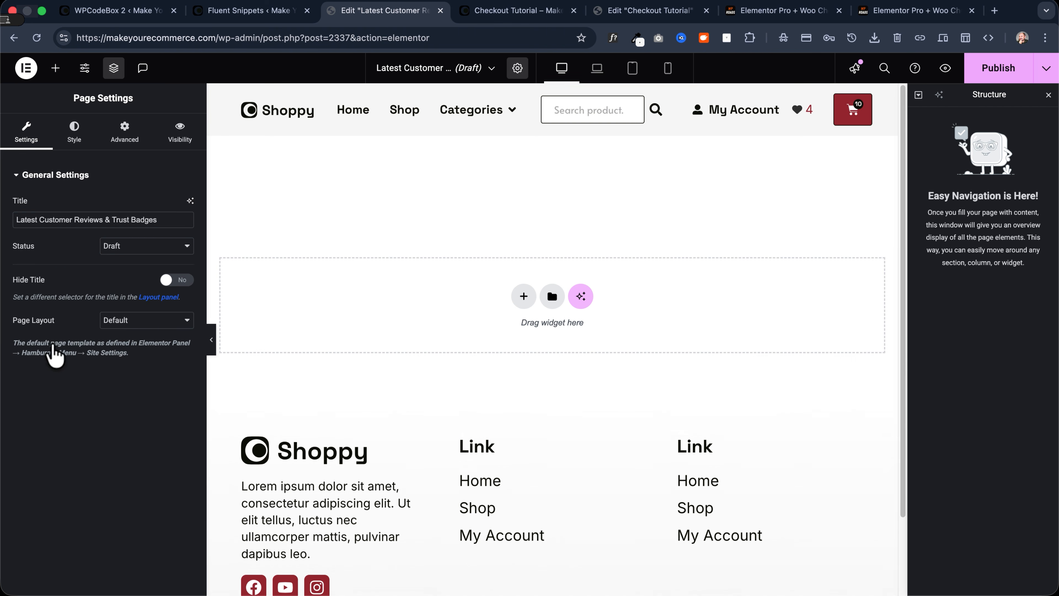
{"action": "left_click", "coordinate": [144, 320]}
{"action": "left_click", "coordinate": [140, 335]}
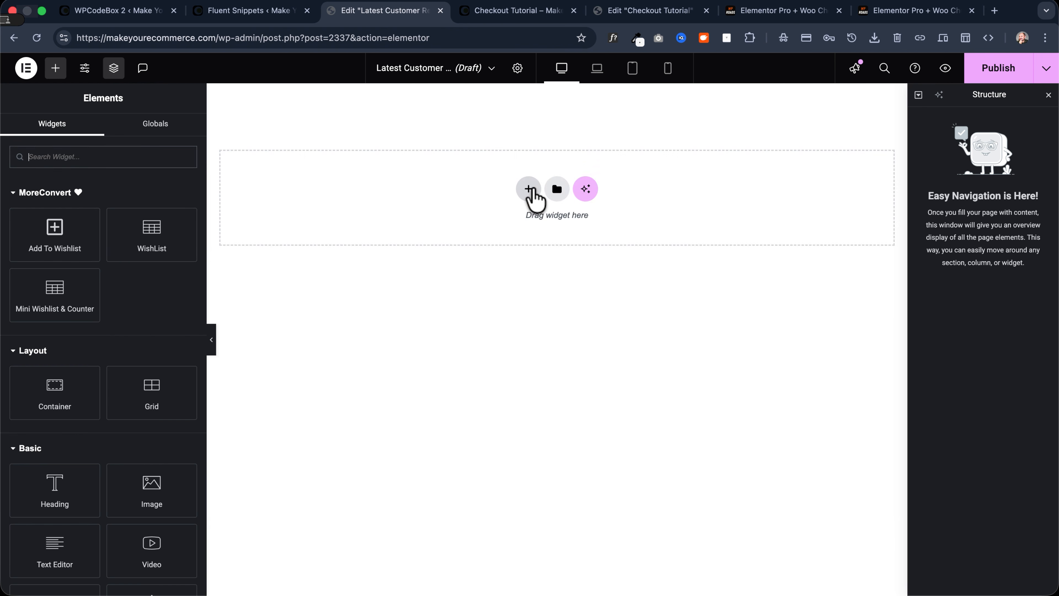
Add a single-column flexbox container to the template and insert a Heading widget with its placeholder text
{"action": "left_click", "coordinate": [530, 188]}
{"action": "left_click", "coordinate": [508, 238]}
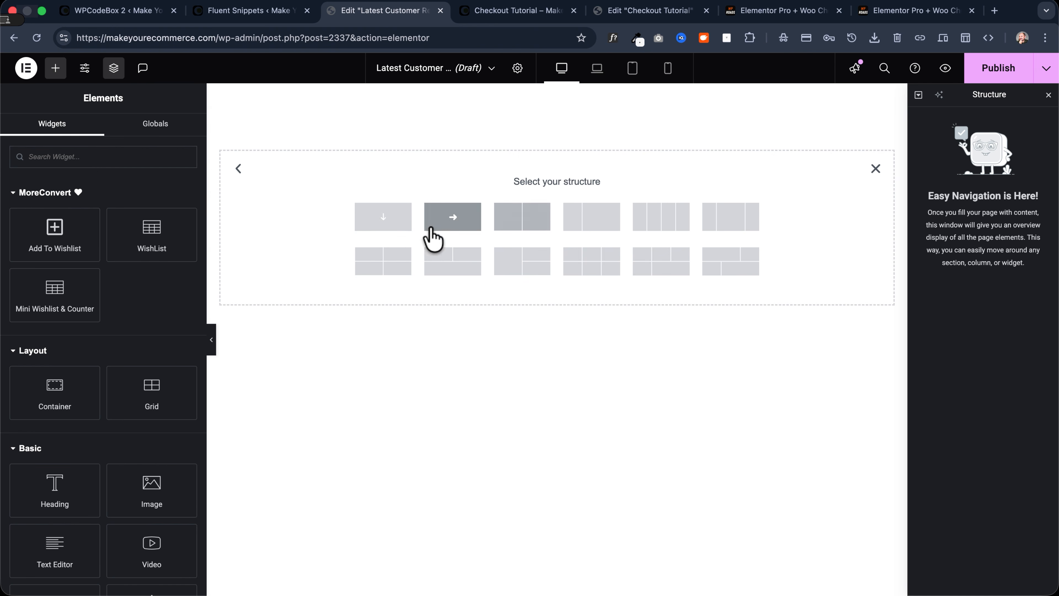
{"action": "left_click", "coordinate": [383, 217]}
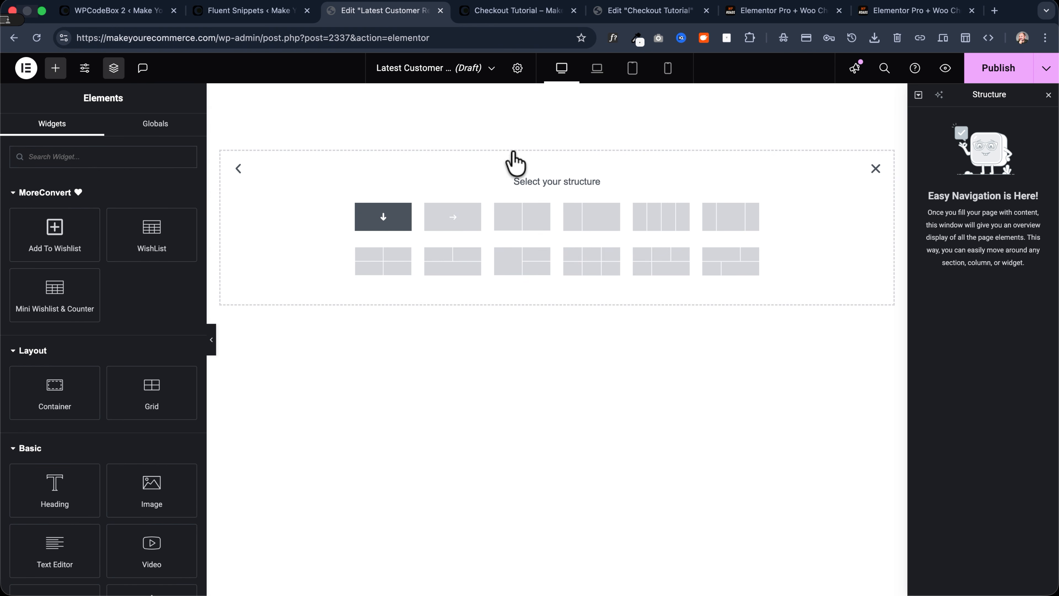
{"action": "left_click", "coordinate": [557, 118]}
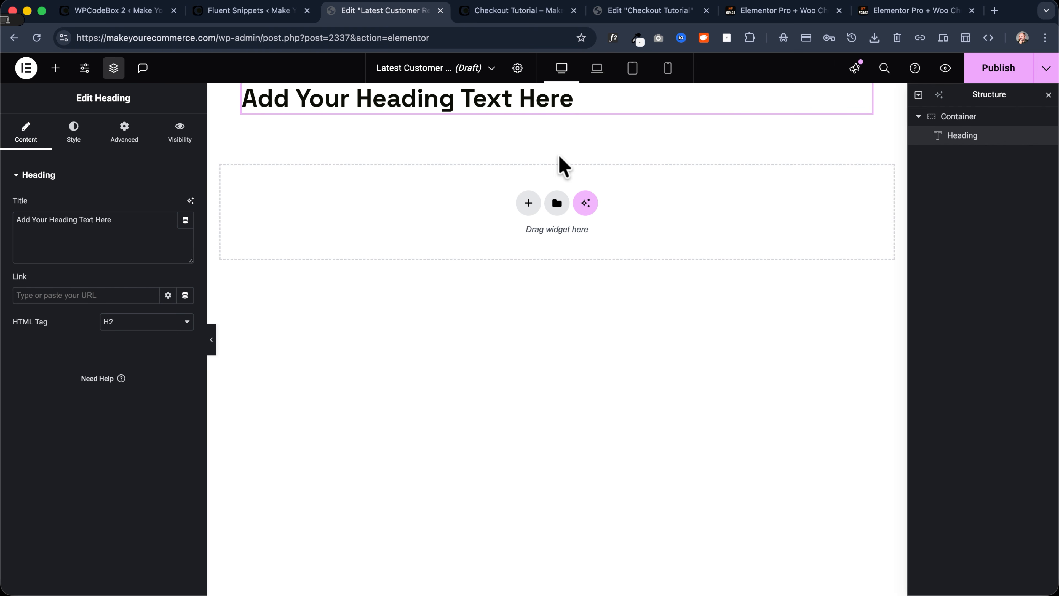
Publish the template and select its post ID, 2337, in the page address
{"action": "left_click", "coordinate": [998, 75]}
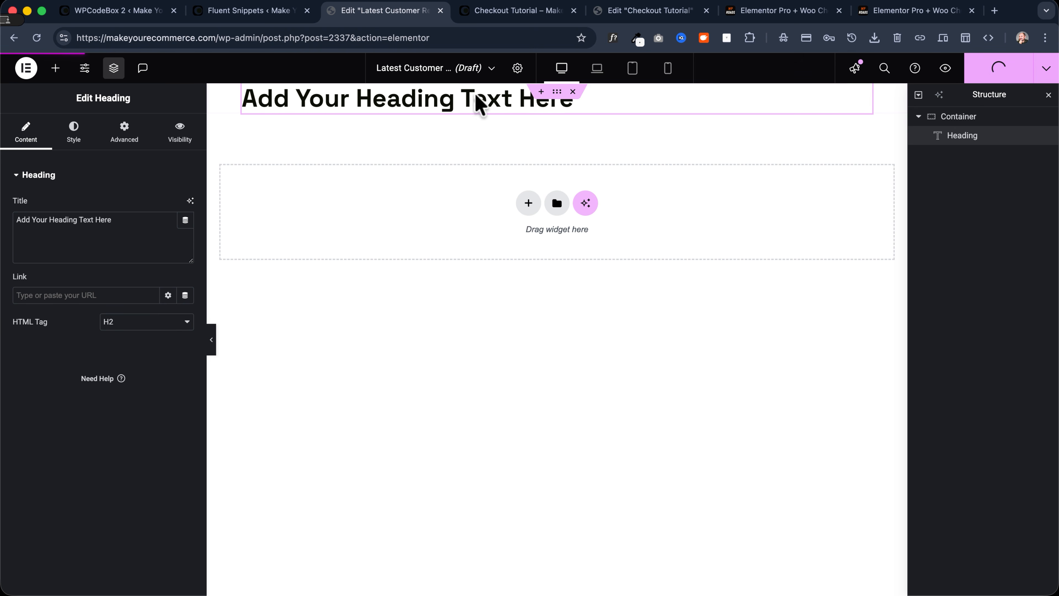
{"action": "double_click", "coordinate": [333, 38]}
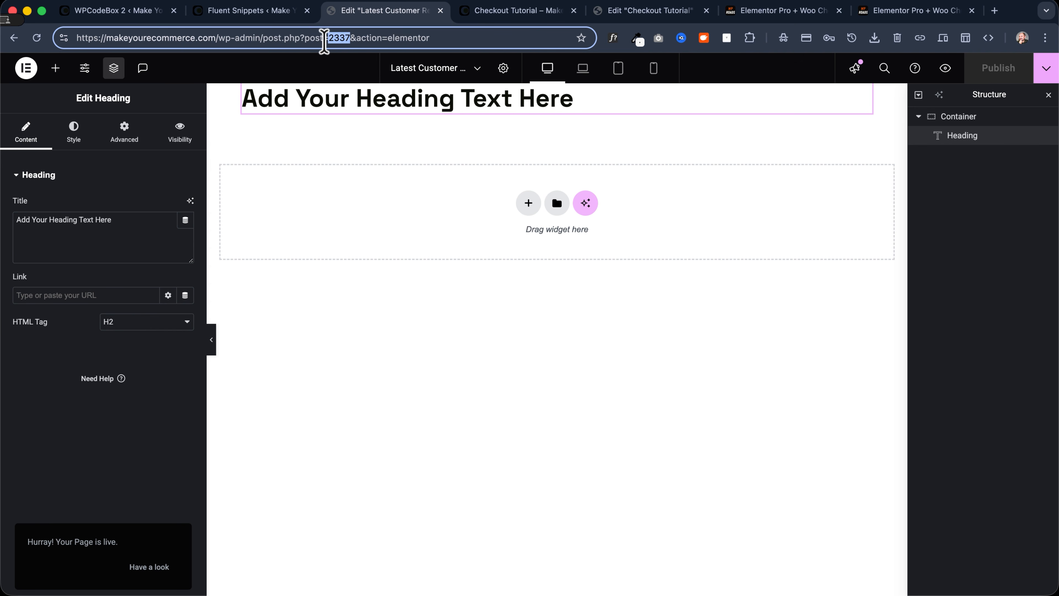
{"action": "left_click_drag", "start_coordinate": [328, 38], "coordinate": [349, 37]}
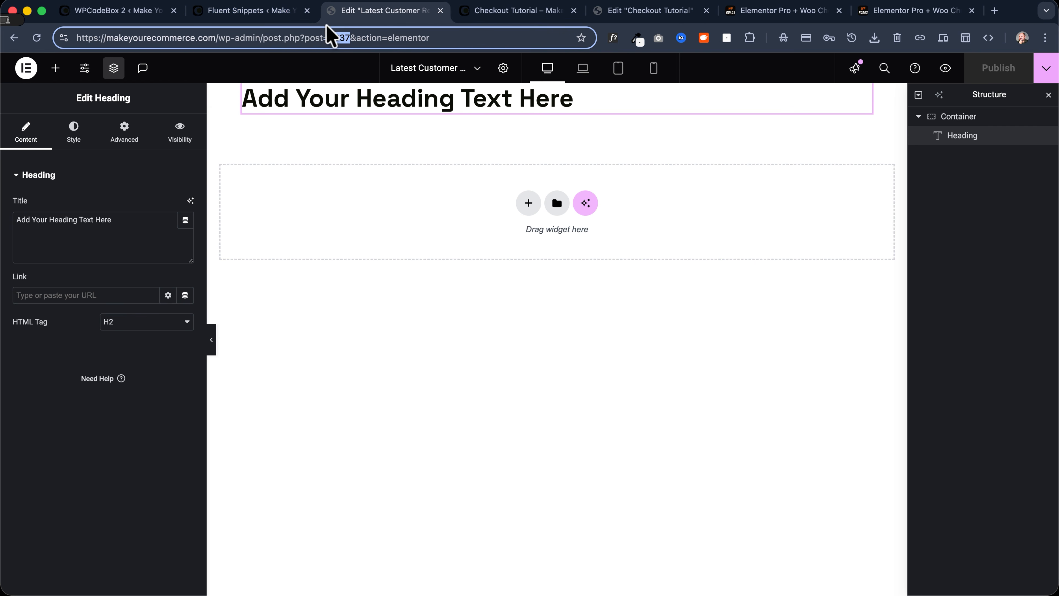
Copy the Elementor template insertion PHP snippet from the WP Roads resource page and start a new snippet in FluentSnippets
{"action": "left_click", "coordinate": [882, 10]}
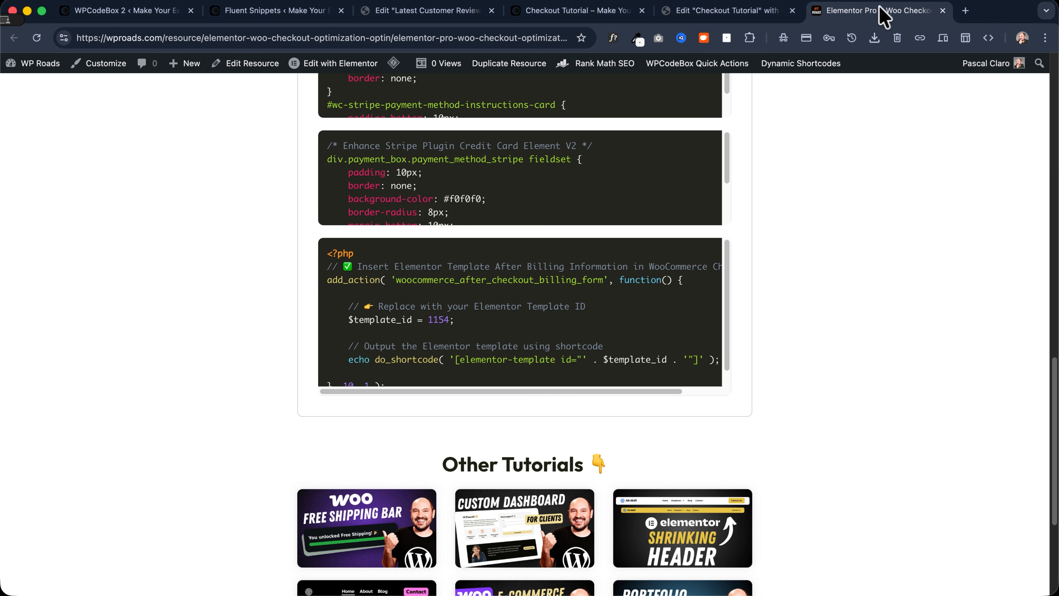
{"action": "left_click", "coordinate": [706, 251]}
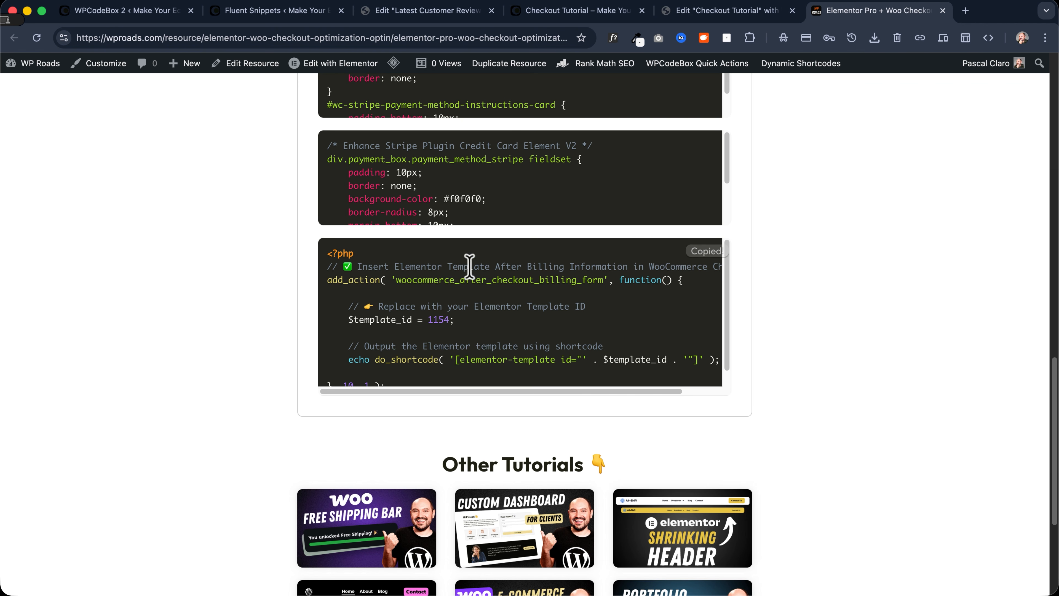
{"action": "left_click", "coordinate": [255, 12]}
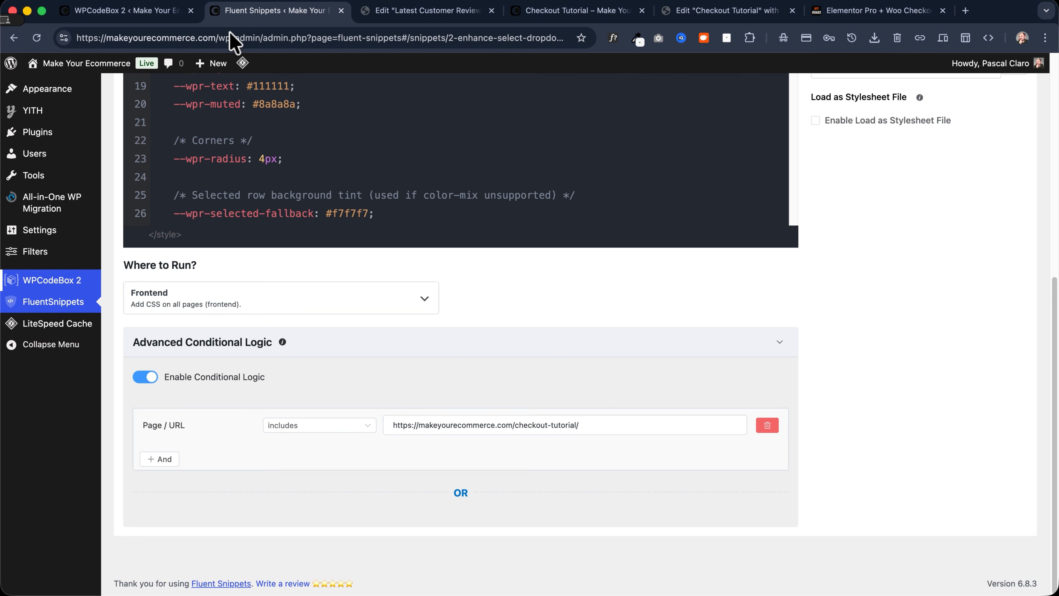
{"action": "scroll", "coordinate": [410, 396], "scroll_direction": "up", "scroll_amount": 10}
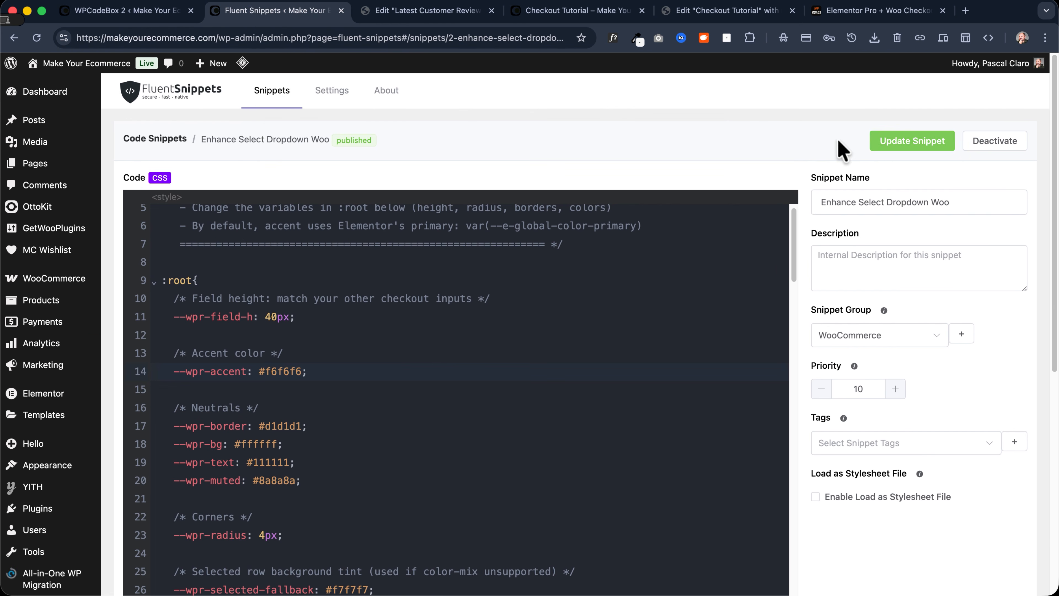
{"action": "left_click", "coordinate": [271, 100]}
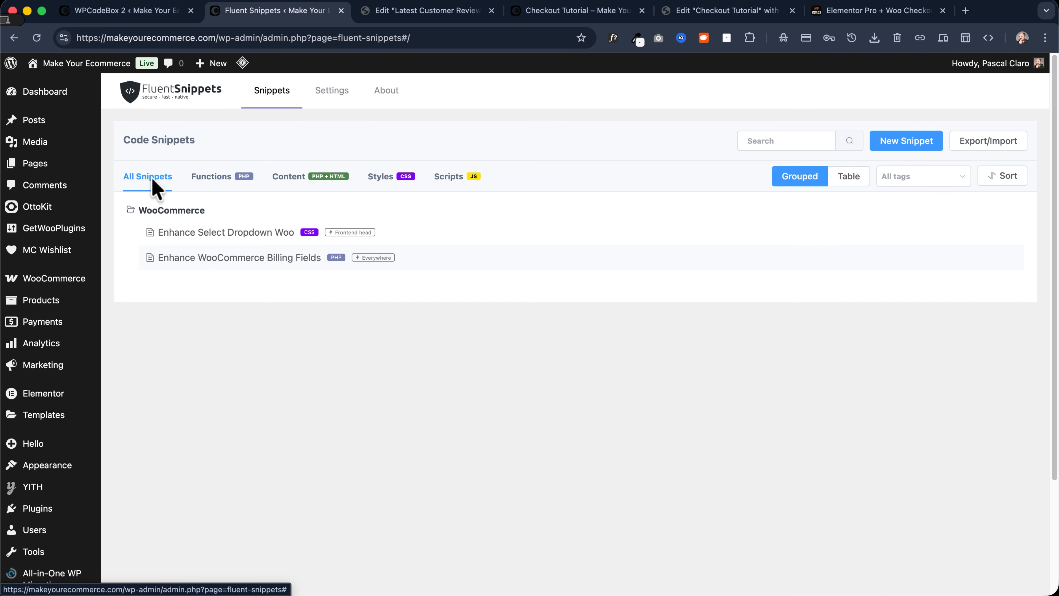
{"action": "left_click", "coordinate": [935, 142]}
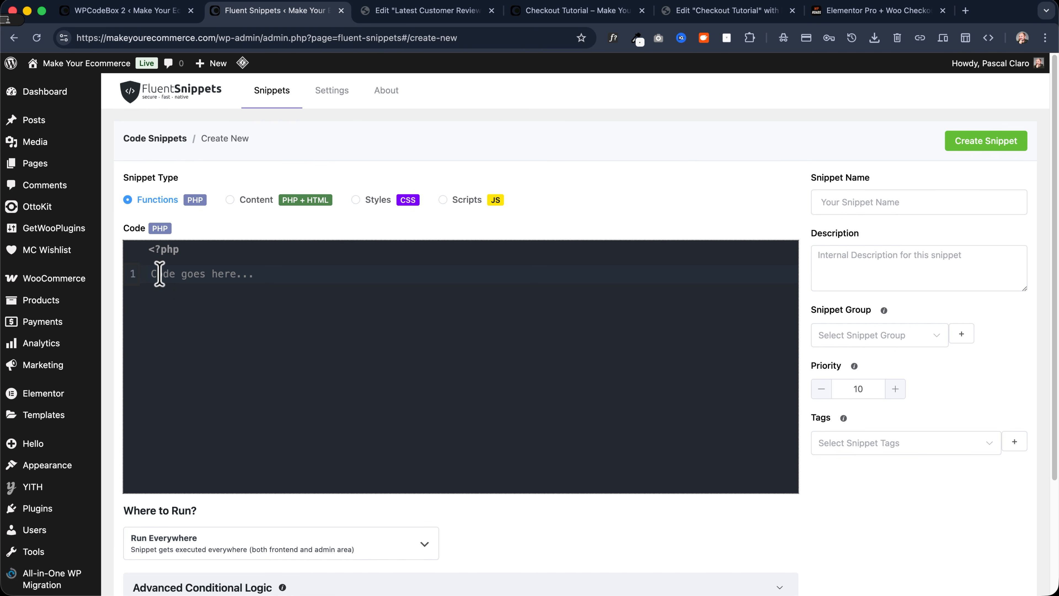
Paste the copied PHP code into the new Functions snippet and remove the blank line at its start
{"action": "key", "text": "super+v"}
{"action": "left_click_drag", "start_coordinate": [180, 275], "coordinate": [160, 274]}
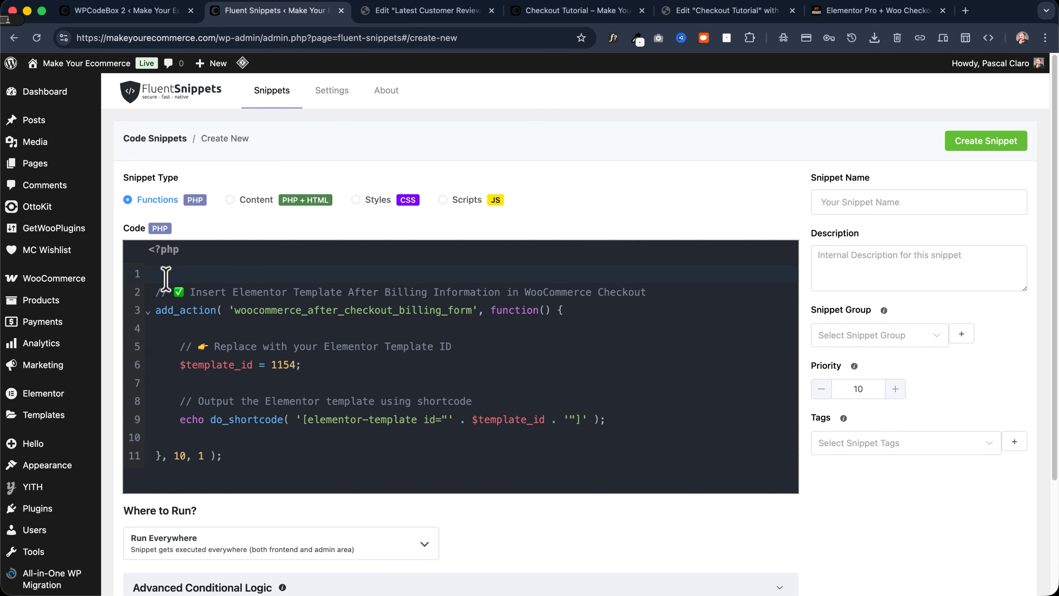
{"action": "left_click", "coordinate": [159, 291]}
{"action": "key", "text": "BackSpace"}
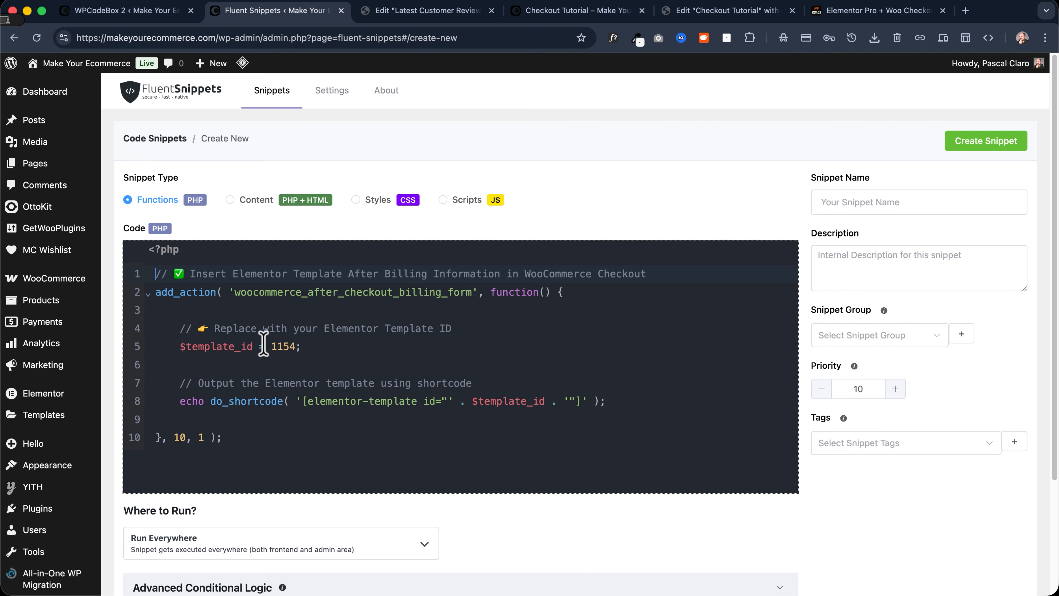
Replace the $template_id value in the code with 2337, the ID of the new reviews template
{"action": "double_click", "coordinate": [278, 346]}
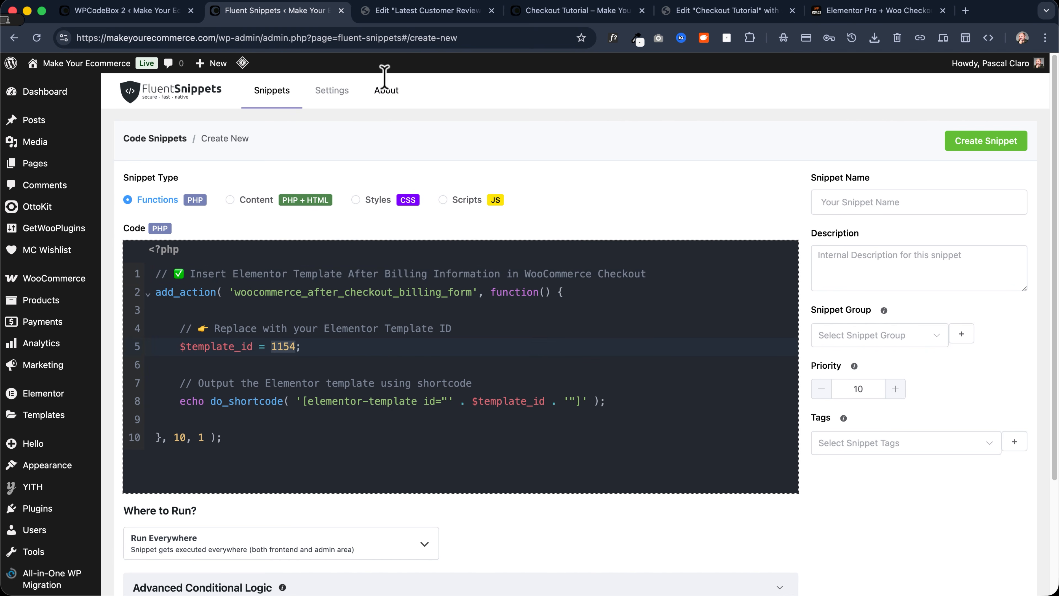
{"action": "left_click", "coordinate": [400, 11]}
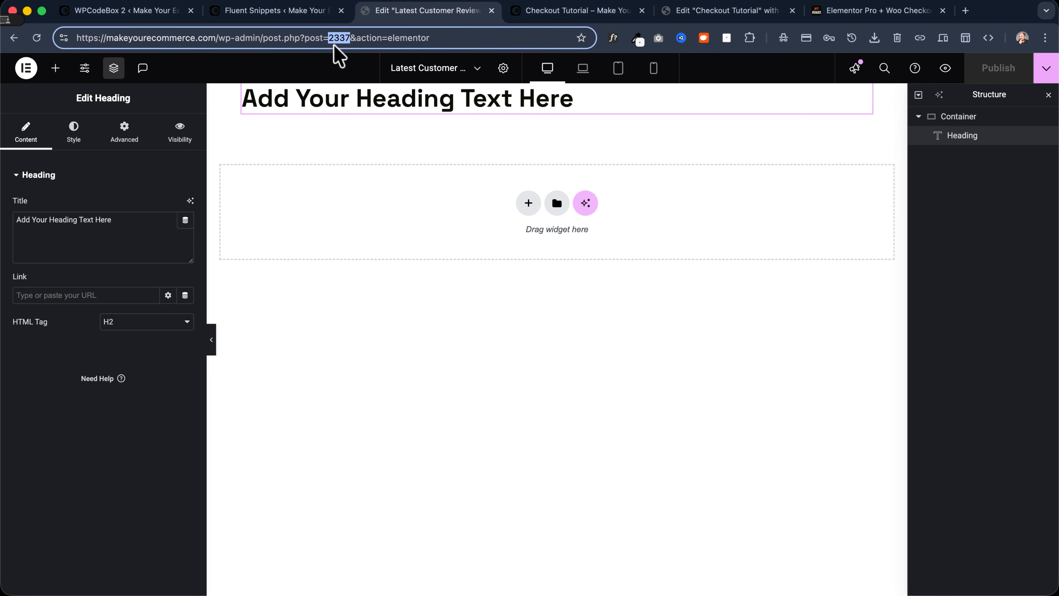
{"action": "left_click", "coordinate": [318, 12]}
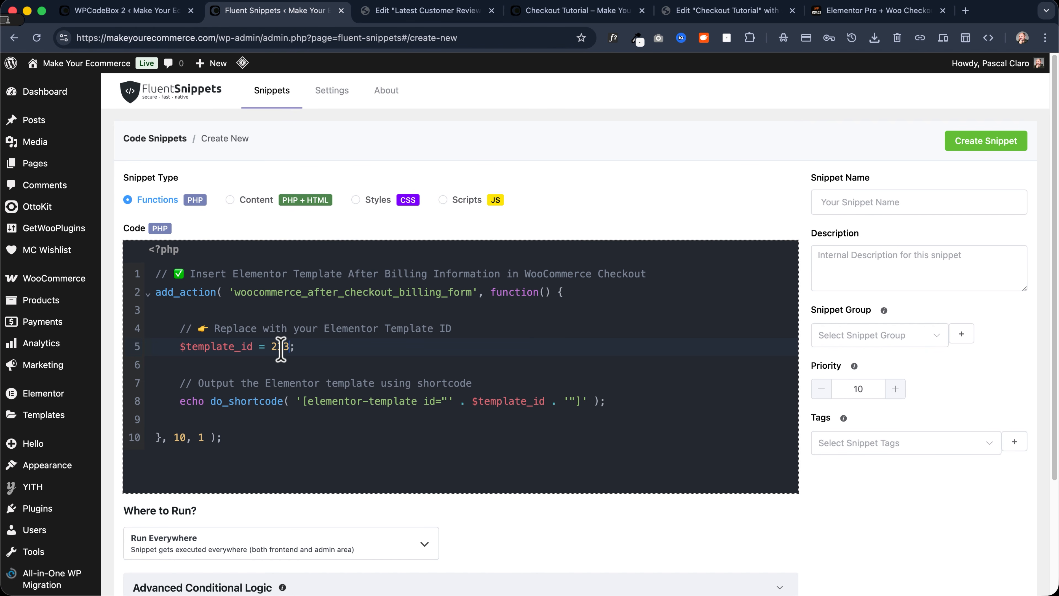
Create the snippet and save it under a name describing the review section in the checkout
{"action": "left_click", "coordinate": [996, 142]}
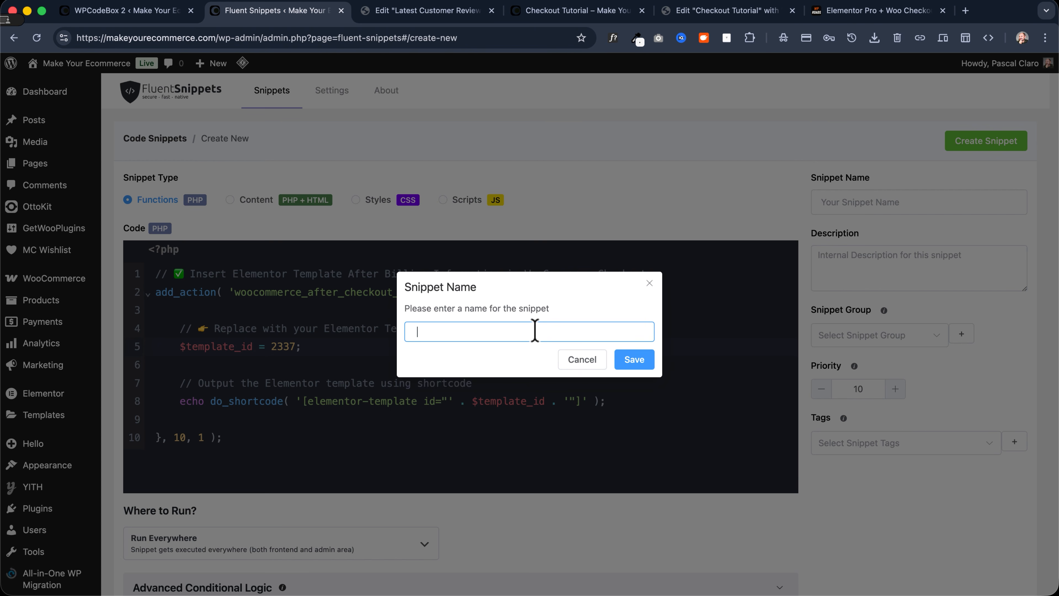
{"action": "key", "text": "cmd+v"}
{"action": "left_click", "coordinate": [634, 359]}
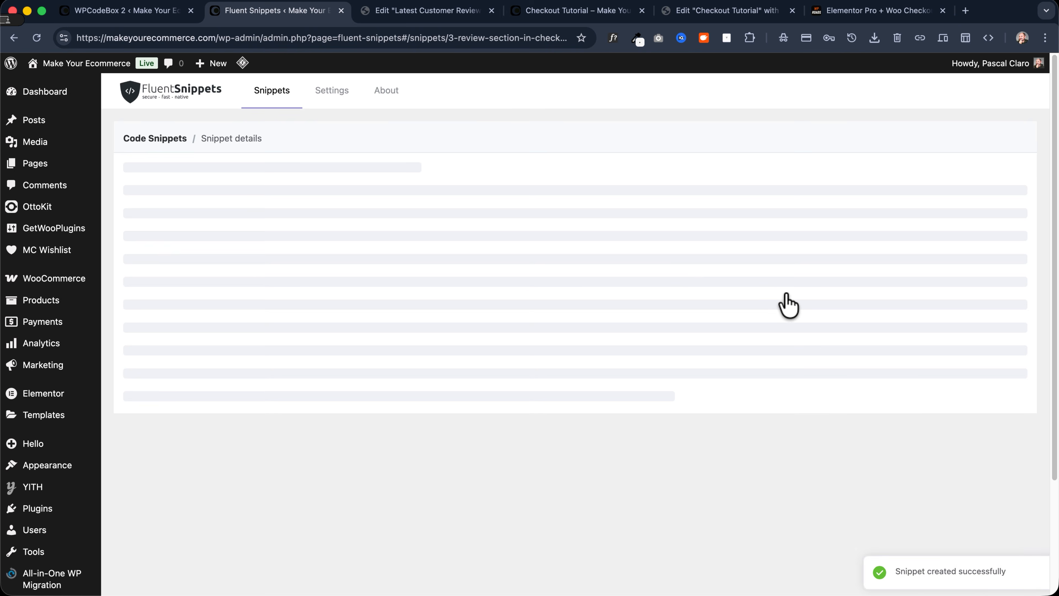
Set the review section snippet to run on Frontend Only
{"action": "scroll", "coordinate": [331, 560], "scroll_direction": "down", "scroll_amount": 3}
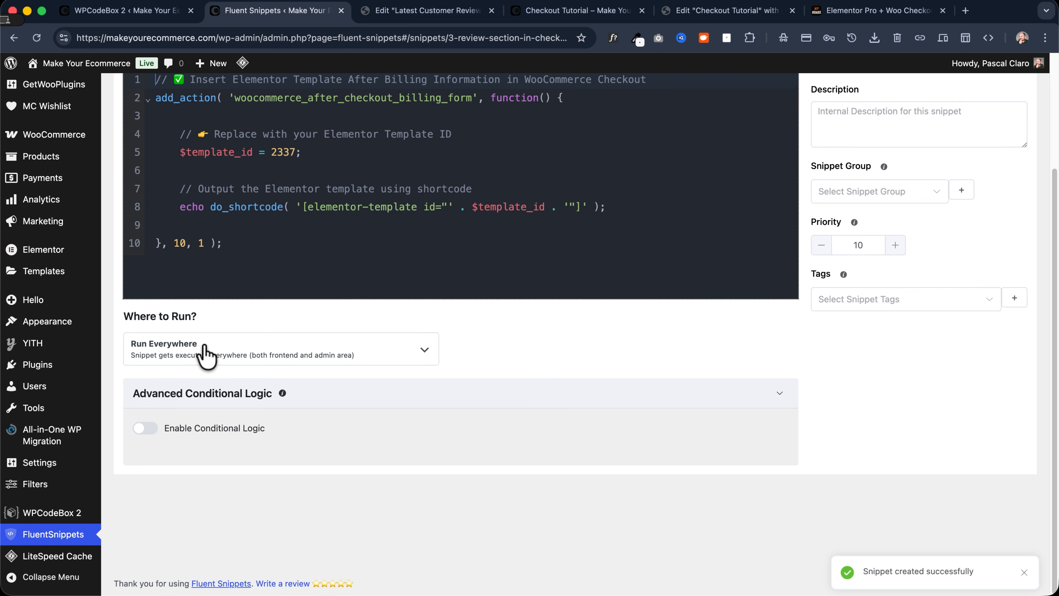
{"action": "left_click", "coordinate": [205, 352]}
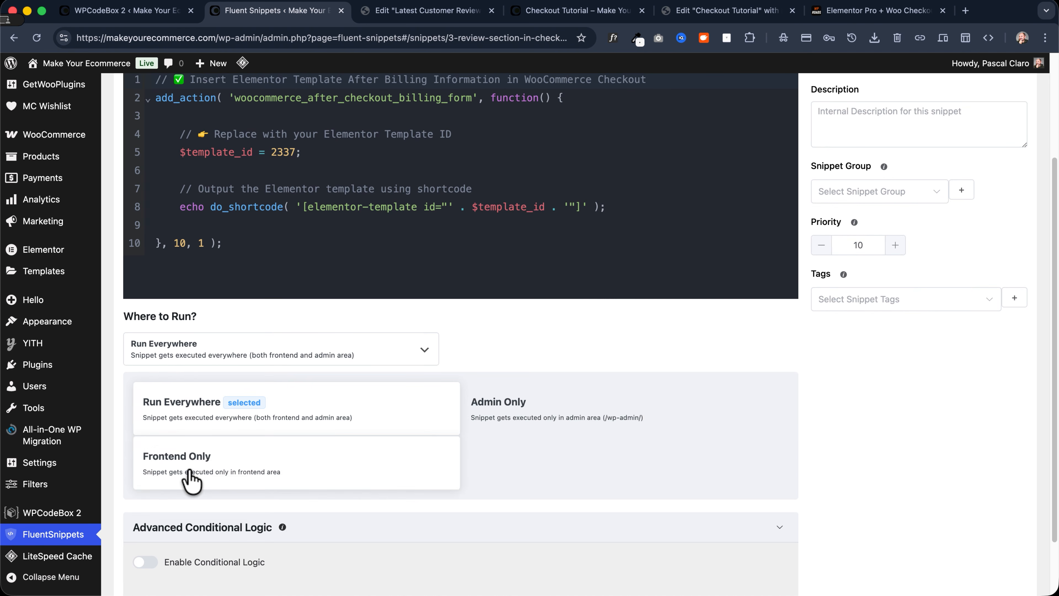
{"action": "left_click", "coordinate": [191, 480]}
Enable conditional logic and add a Page / Single Post/Page/CPT condition that includes the Checkout Tutorial page
{"action": "left_click", "coordinate": [145, 430]}
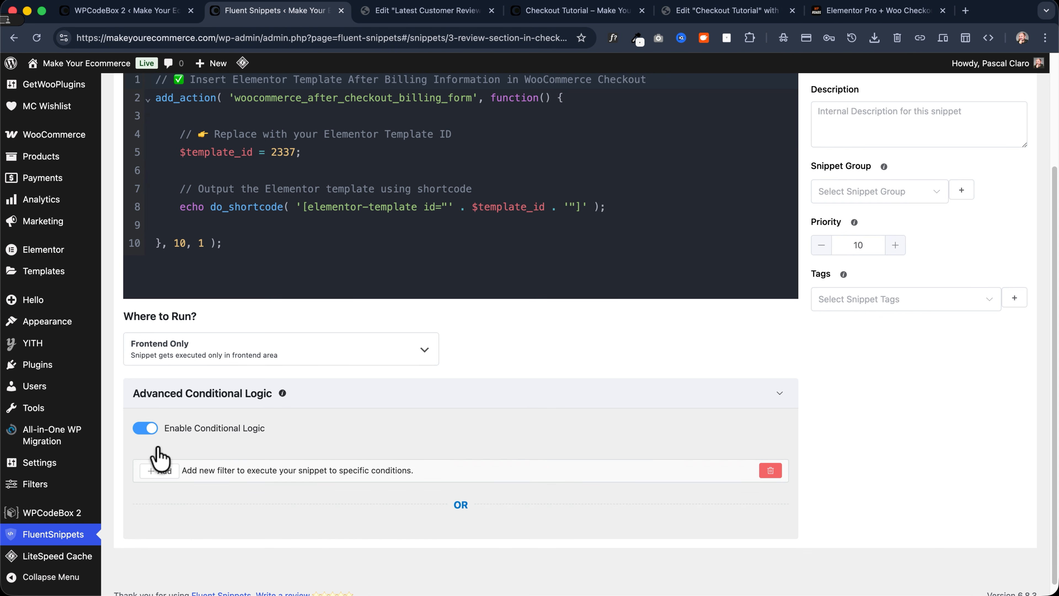
{"action": "left_click", "coordinate": [157, 471]}
{"action": "left_click", "coordinate": [243, 448]}
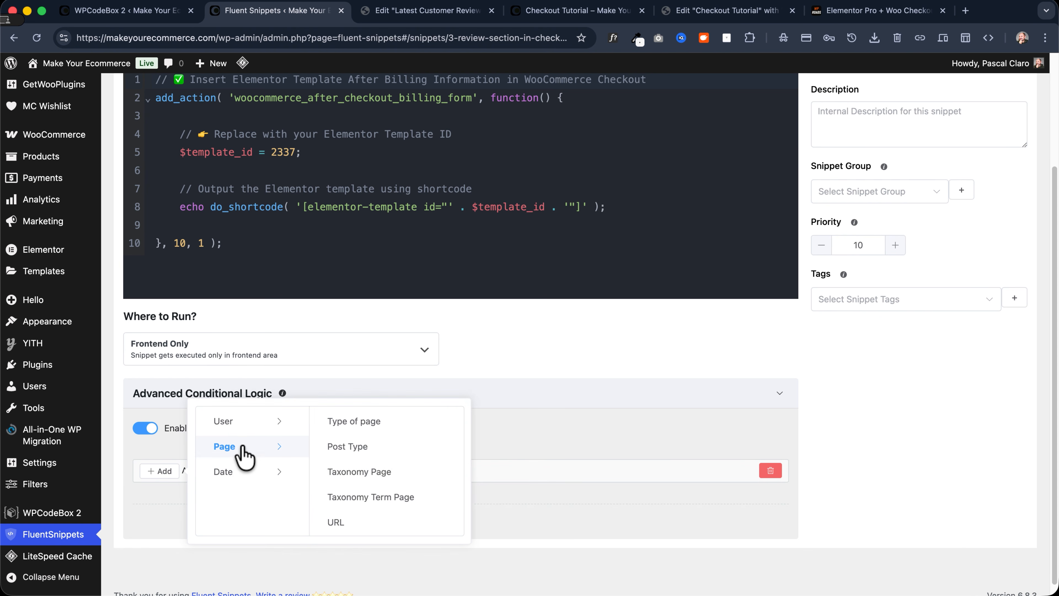
{"action": "scroll", "coordinate": [349, 524], "scroll_direction": "down", "scroll_amount": 1}
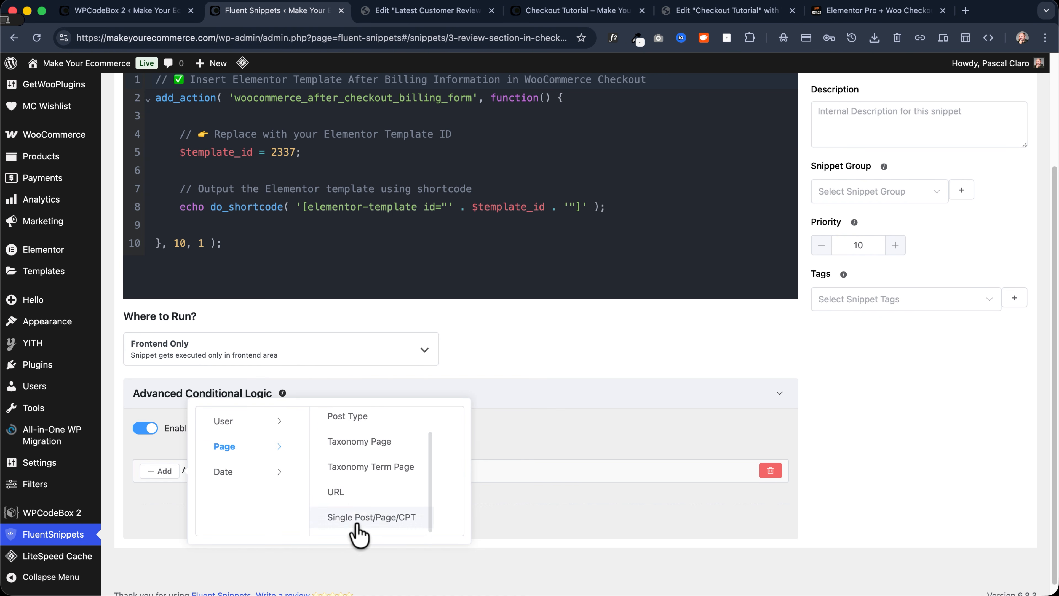
{"action": "left_click", "coordinate": [361, 518]}
{"action": "left_click", "coordinate": [437, 478]}
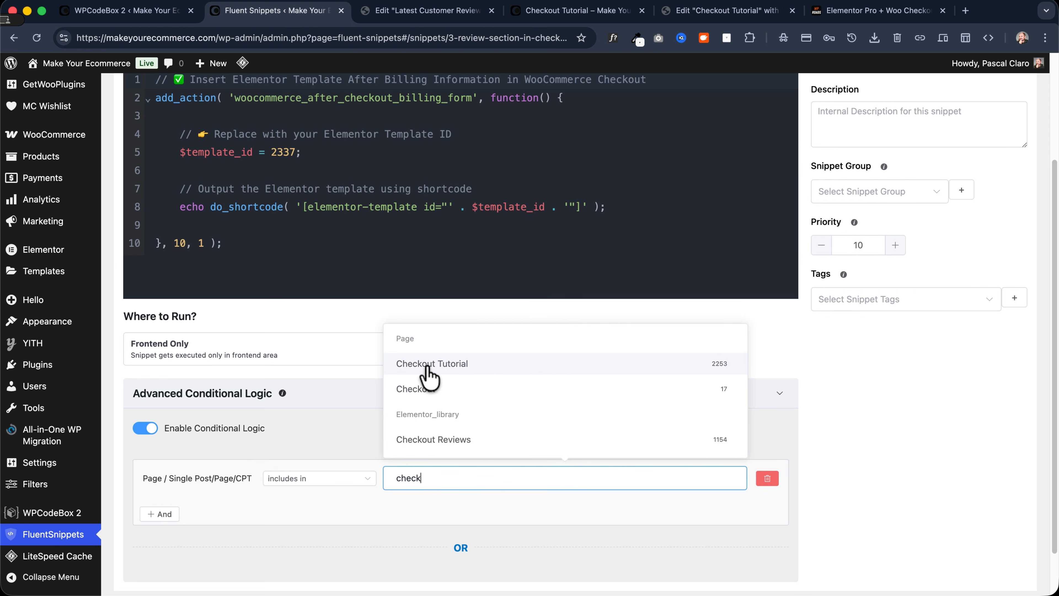
{"action": "left_click", "coordinate": [458, 364]}
{"action": "left_click", "coordinate": [723, 511]}
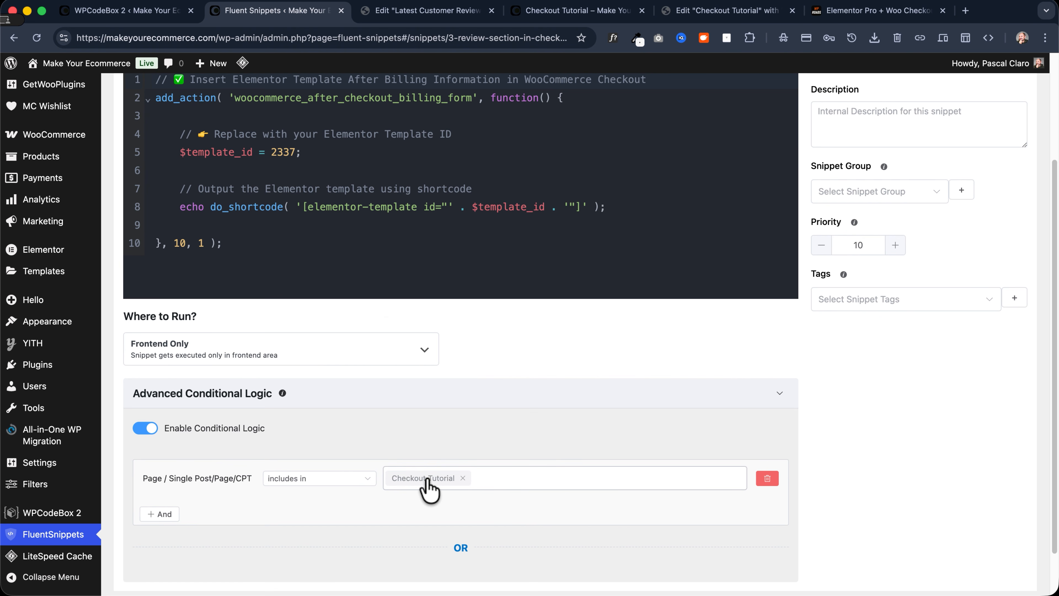
Save the changes to the Review Section in Checkout snippet and activate it
{"action": "scroll", "coordinate": [974, 324], "scroll_direction": "up", "scroll_amount": 4}
{"action": "left_click", "coordinate": [936, 146]}
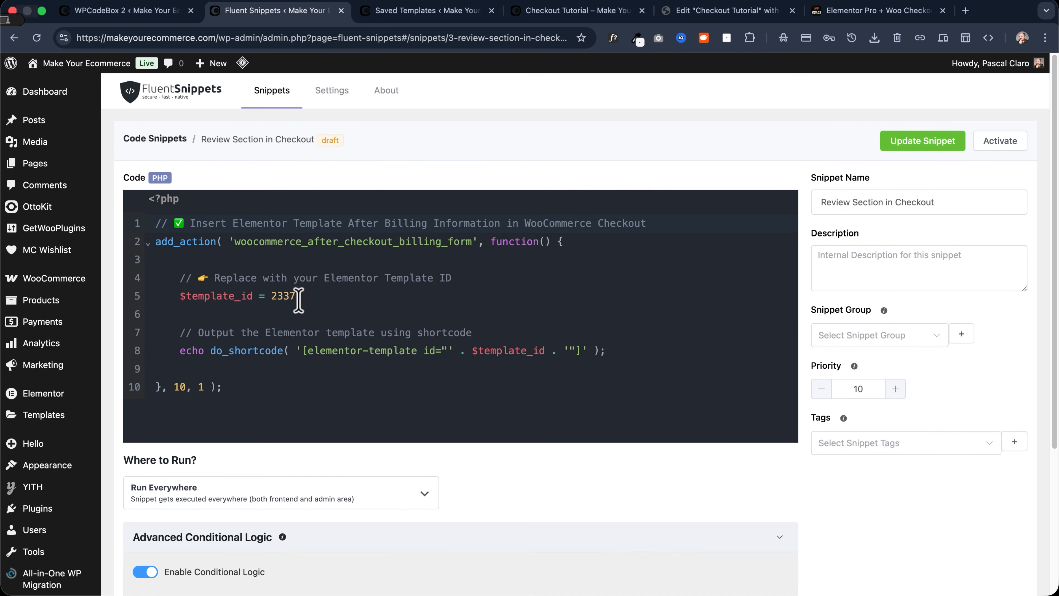
{"action": "left_click", "coordinate": [1000, 140]}
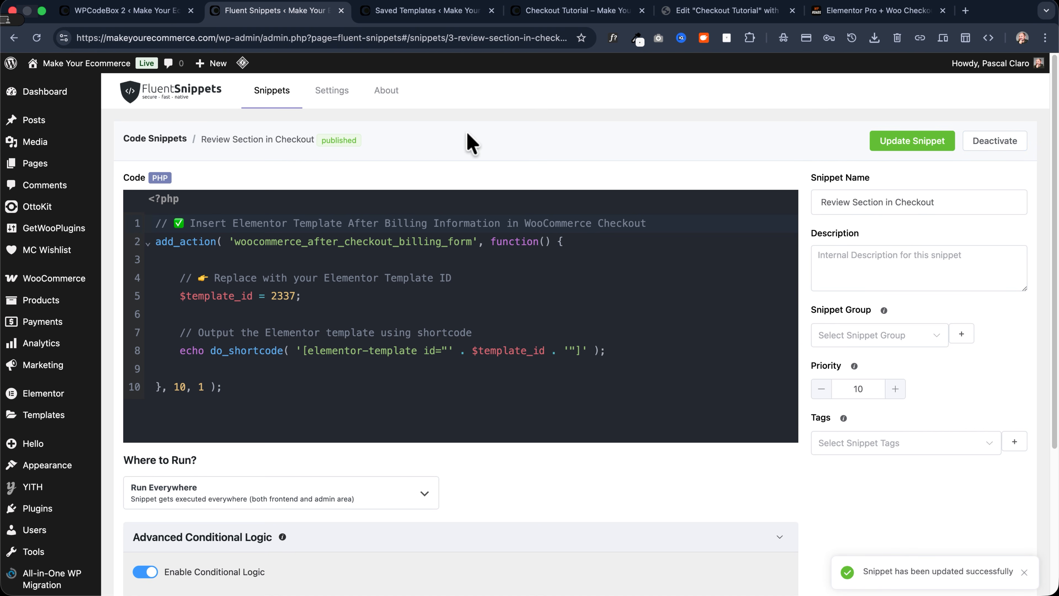
Reload the Checkout Tutorial page and check for the template's placeholder heading below the billing details
{"action": "left_click", "coordinate": [558, 12]}
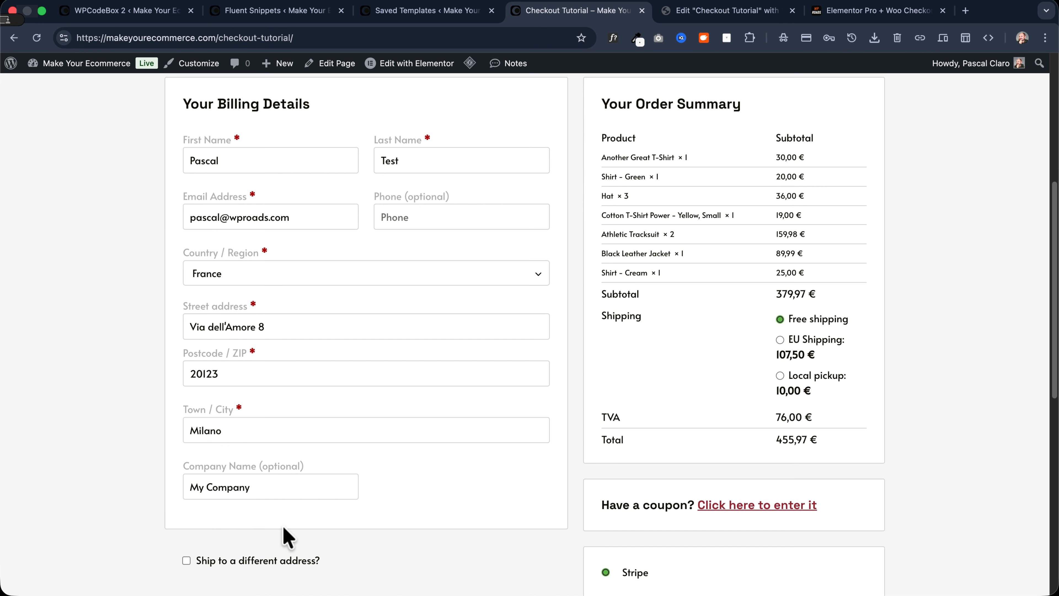
{"action": "left_click", "coordinate": [400, 12]}
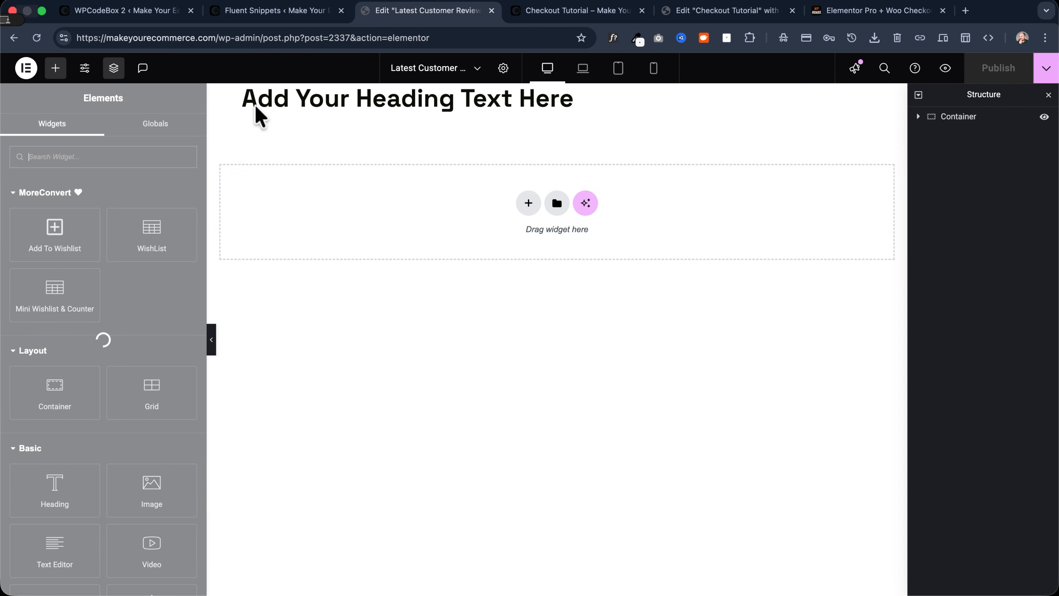
{"action": "left_click", "coordinate": [580, 13]}
{"action": "left_click", "coordinate": [36, 38]}
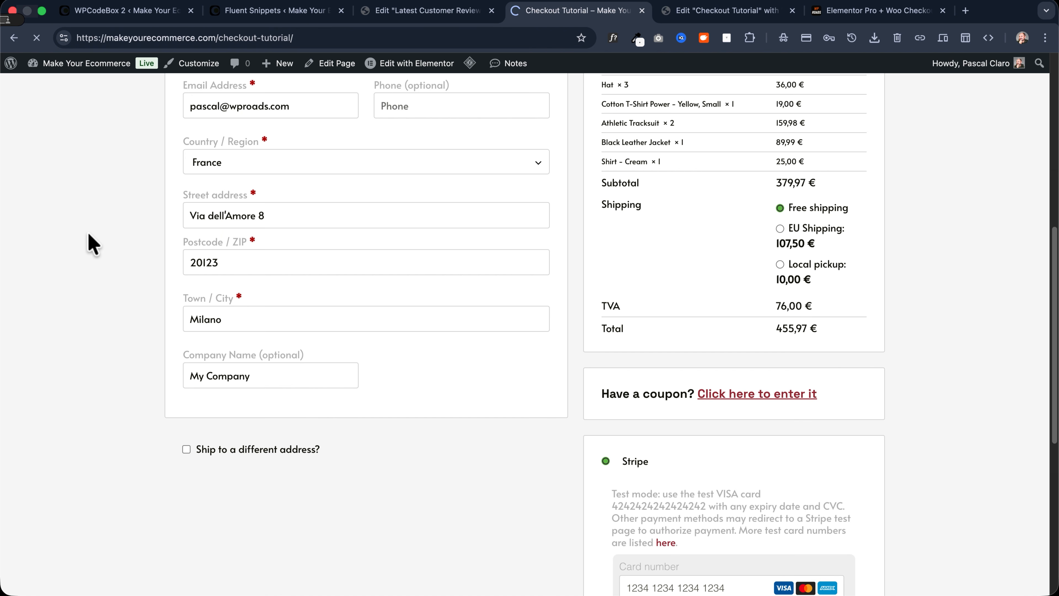
{"action": "scroll", "coordinate": [116, 342], "scroll_direction": "down", "scroll_amount": 2}
{"action": "scroll", "coordinate": [121, 350], "scroll_direction": "down", "scroll_amount": 1}
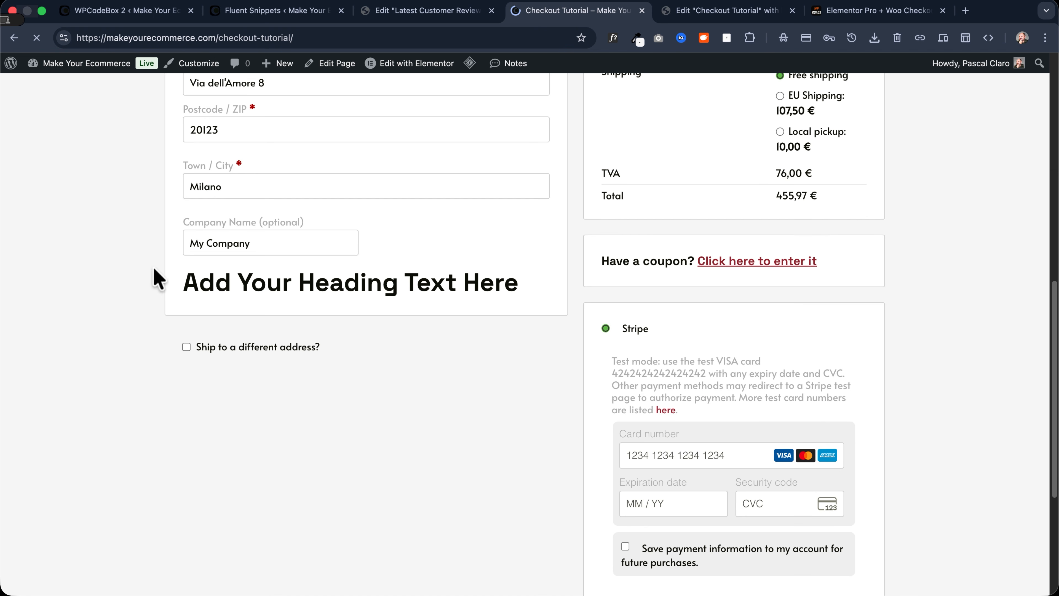
{"action": "scroll", "coordinate": [170, 371], "scroll_direction": "up", "scroll_amount": 2}
{"action": "left_click", "coordinate": [196, 374]}
{"action": "left_click_drag", "start_coordinate": [197, 374], "coordinate": [517, 376]}
{"action": "left_click", "coordinate": [539, 380]}
Delete the placeholder heading from the Latest Customer Reviews template and add a Rating widget in its container
{"action": "left_click", "coordinate": [406, 8]}
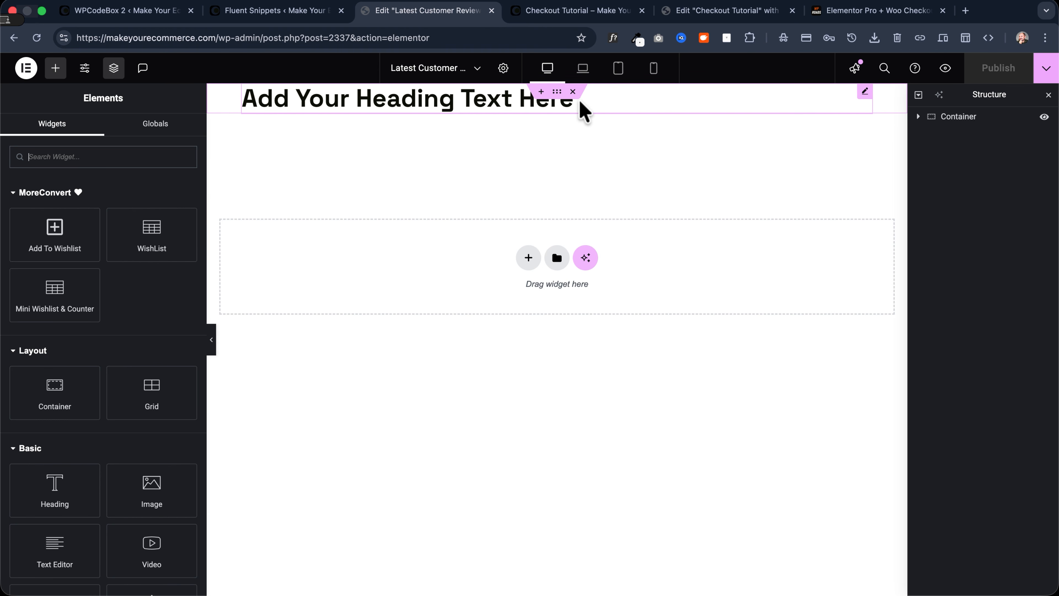
{"action": "right_click", "coordinate": [392, 97]}
{"action": "left_click", "coordinate": [444, 376]}
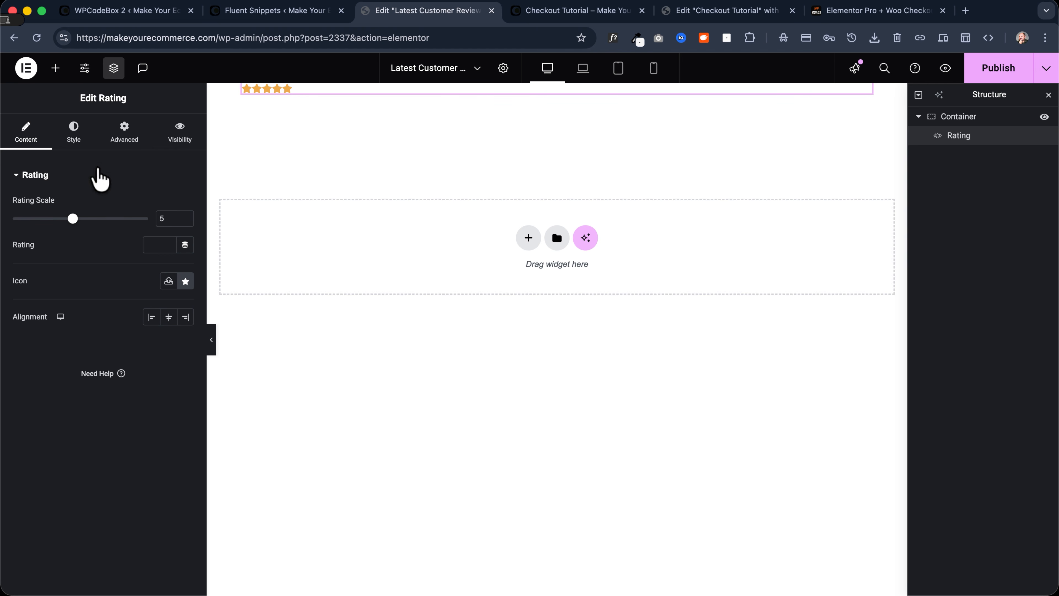
Replace the rating's icon with the Star fat icon from the Free icons library
{"action": "left_click", "coordinate": [81, 131]}
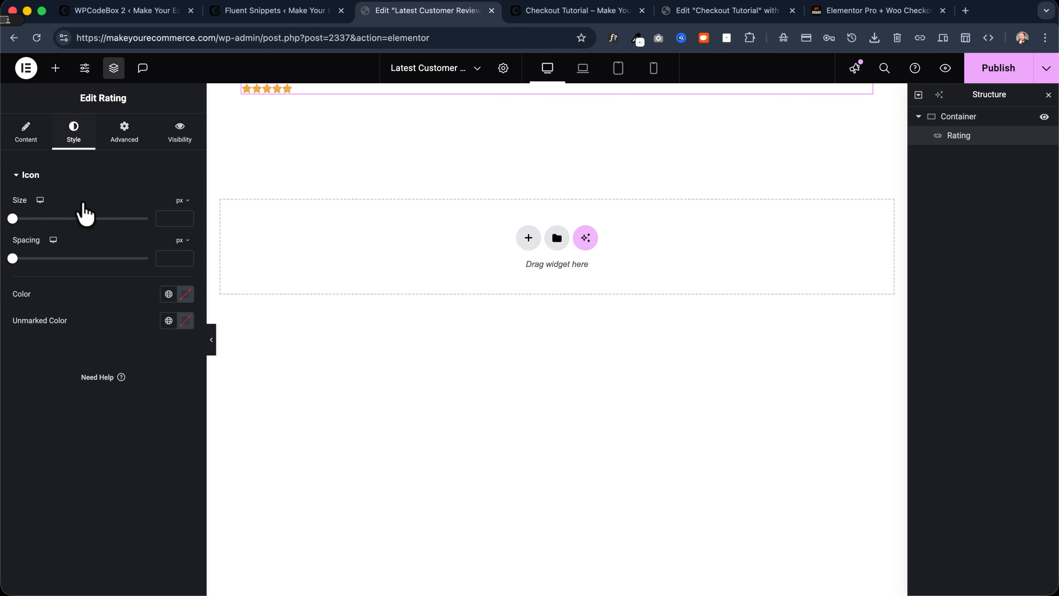
{"action": "left_click", "coordinate": [17, 135]}
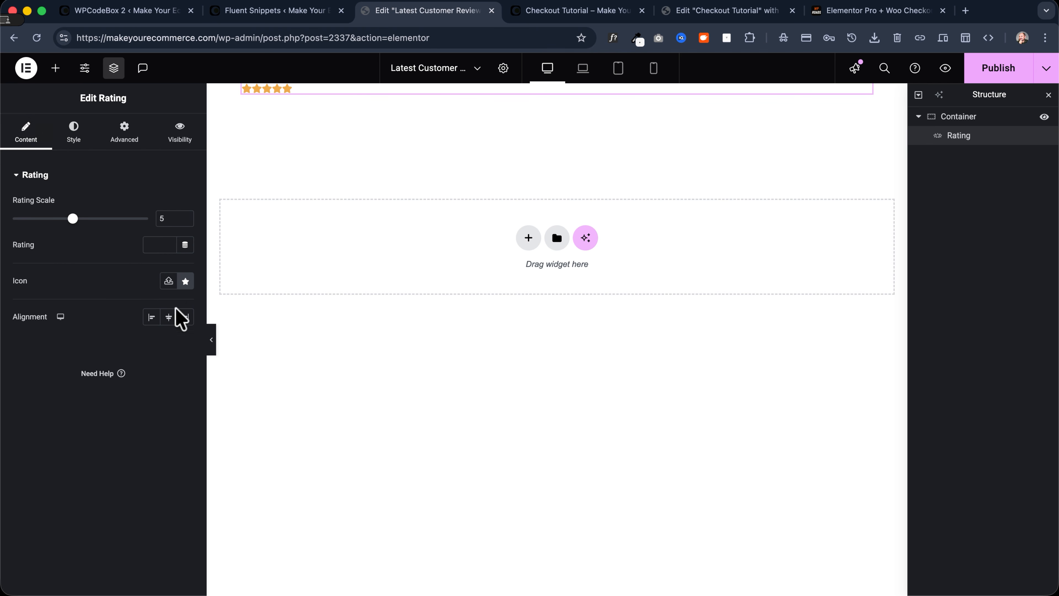
{"action": "left_click", "coordinate": [186, 281]}
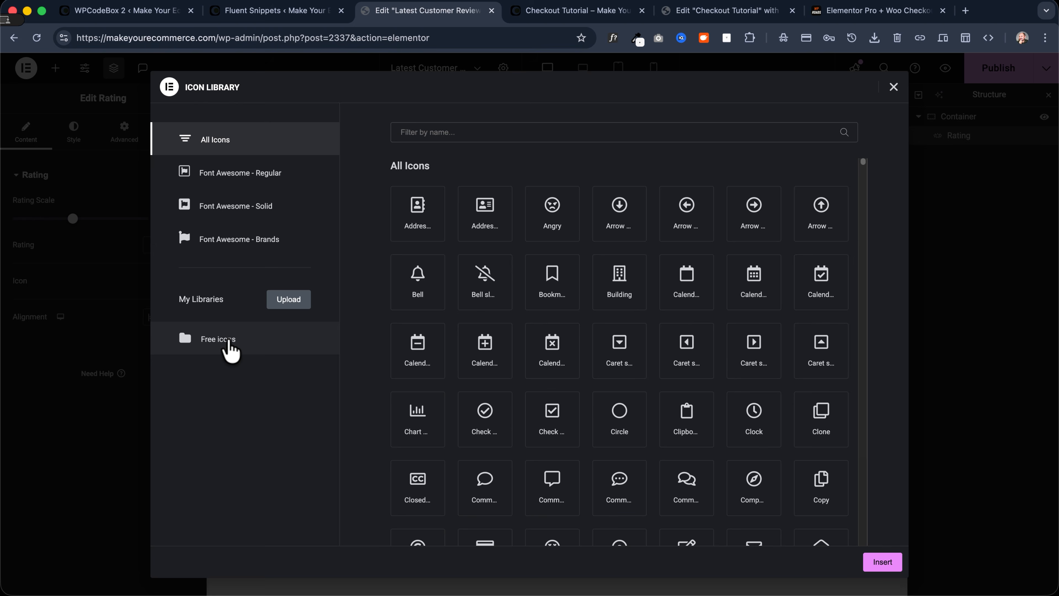
{"action": "left_click", "coordinate": [225, 347]}
{"action": "left_click", "coordinate": [490, 132]}
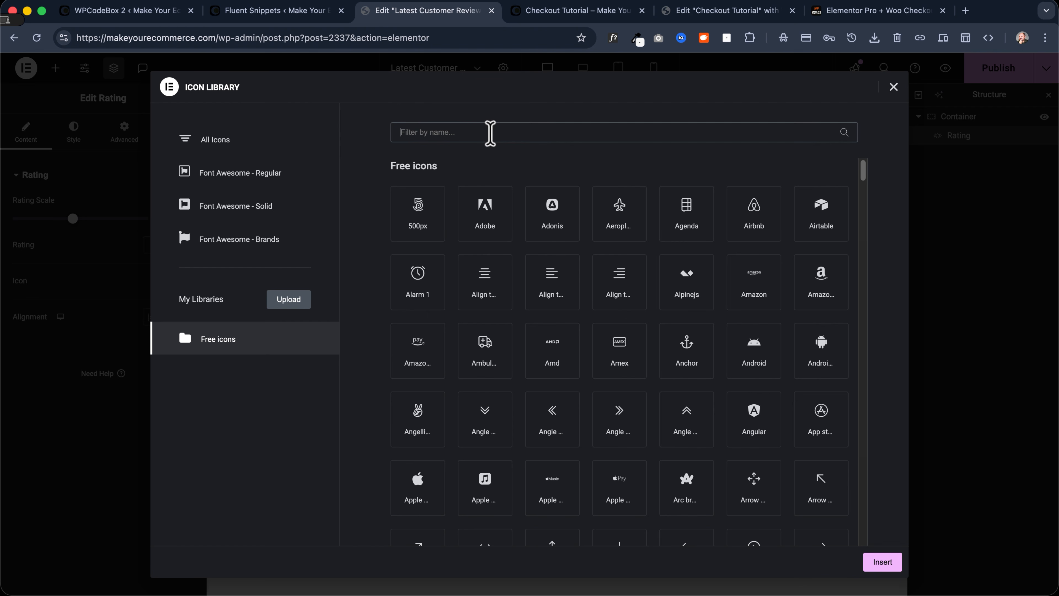
{"action": "type", "text": "star"}
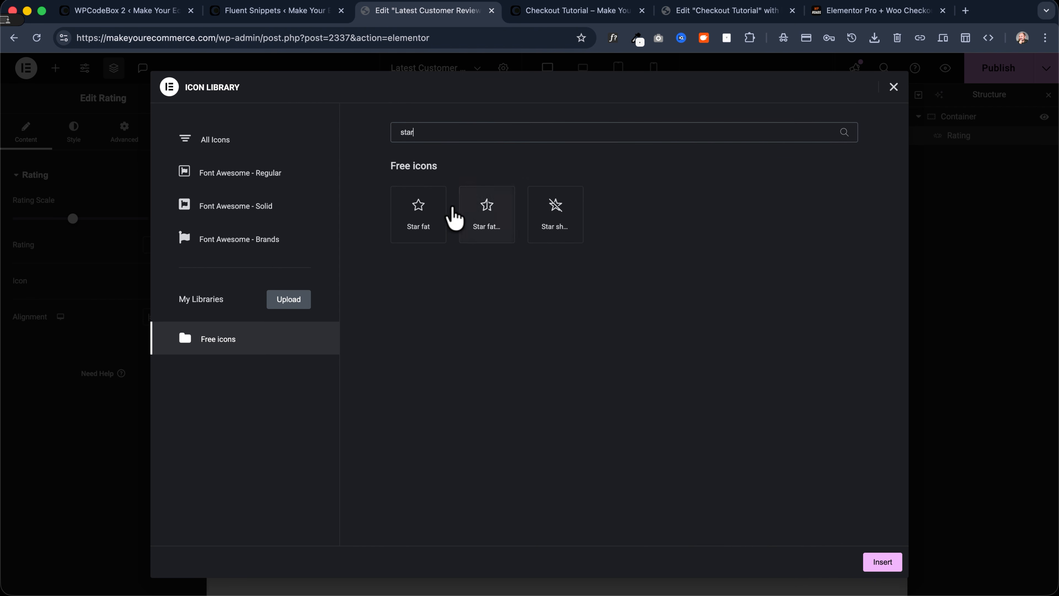
{"action": "left_click", "coordinate": [426, 217]}
{"action": "left_click", "coordinate": [883, 562]}
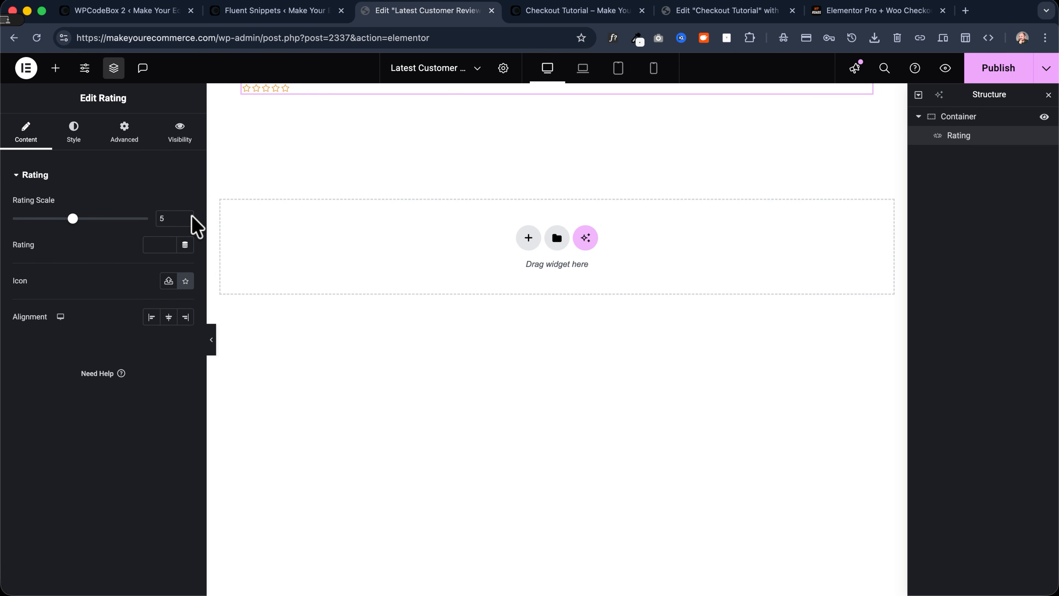
Set the rating value to 5 and give its icons a size of 40 px and a spacing of 10 px
{"action": "left_click", "coordinate": [157, 245]}
{"action": "type", "text": "5"}
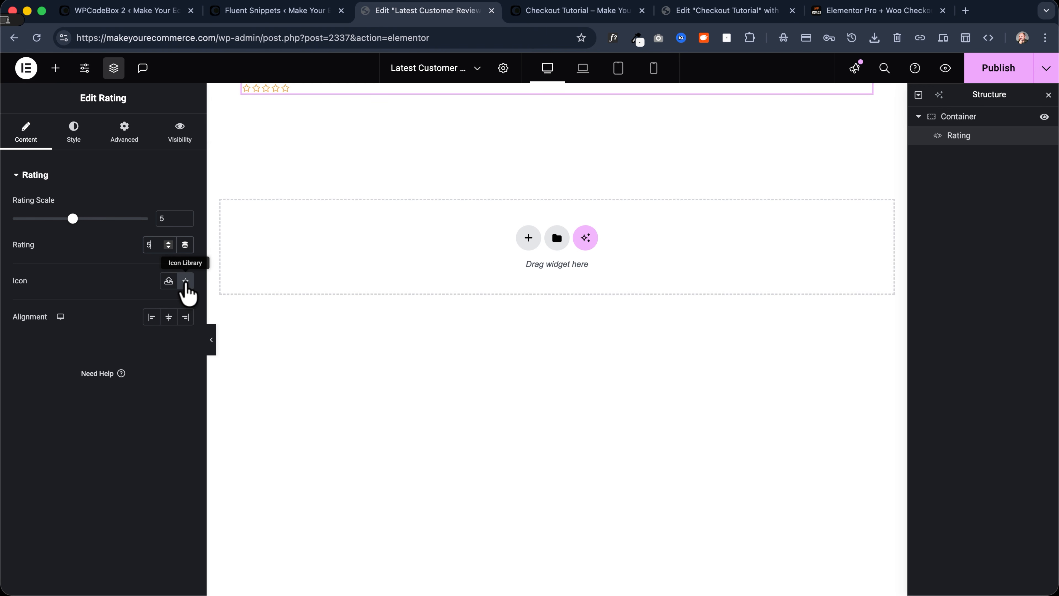
{"action": "left_click", "coordinate": [73, 133]}
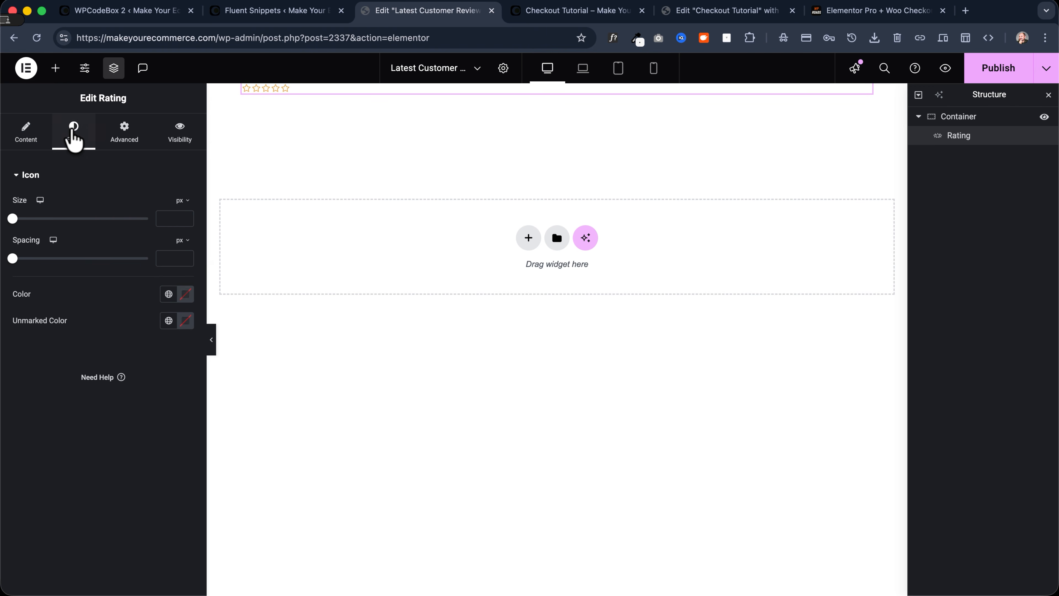
{"action": "left_click", "coordinate": [164, 219]}
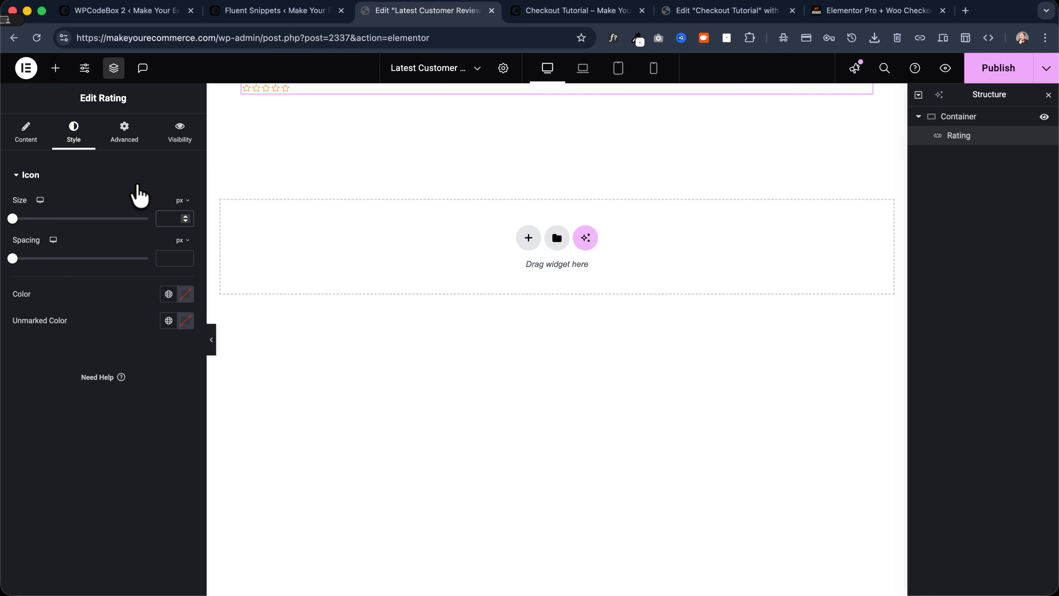
{"action": "type", "text": "40"}
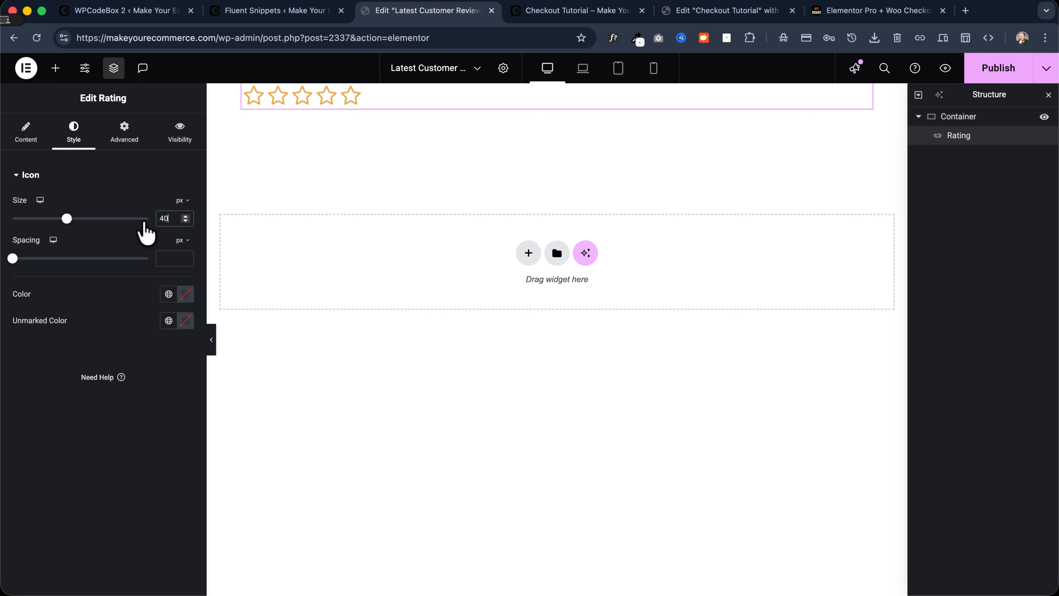
{"action": "left_click", "coordinate": [168, 258]}
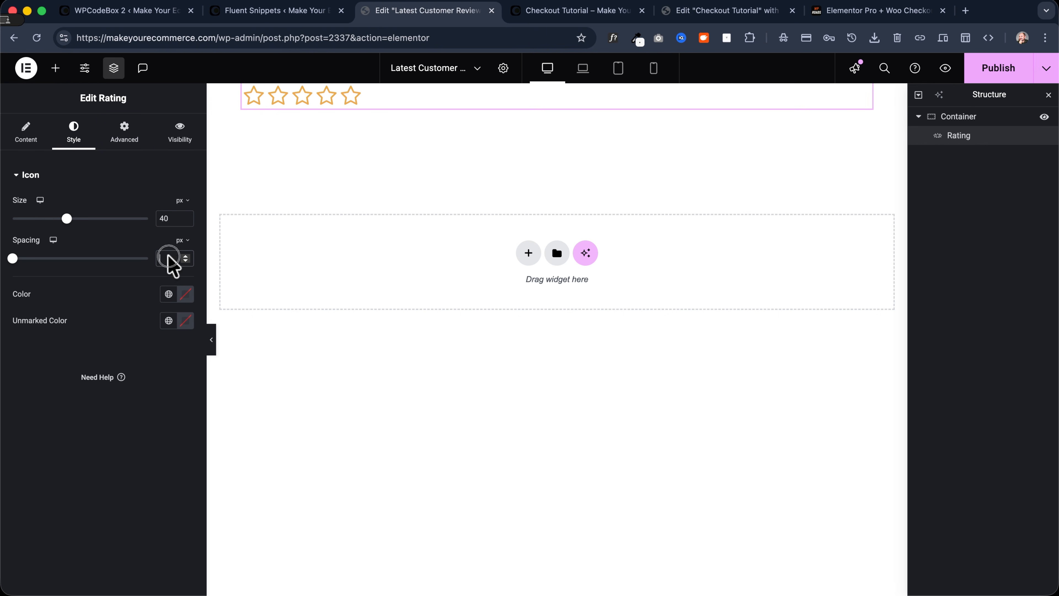
{"action": "type", "text": "10"}
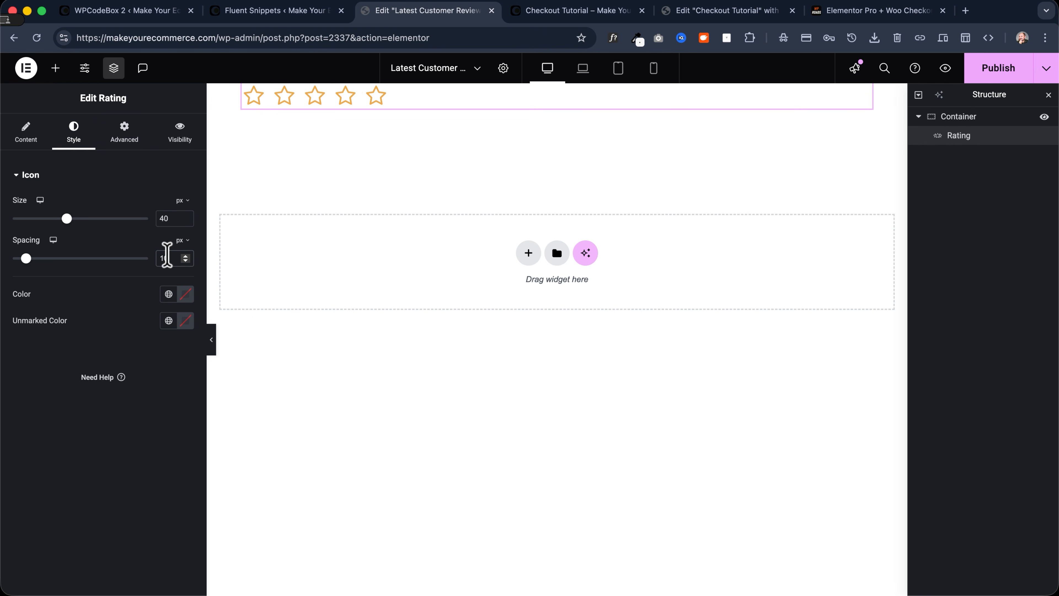
Center the star rating within its container
{"action": "left_click", "coordinate": [124, 133]}
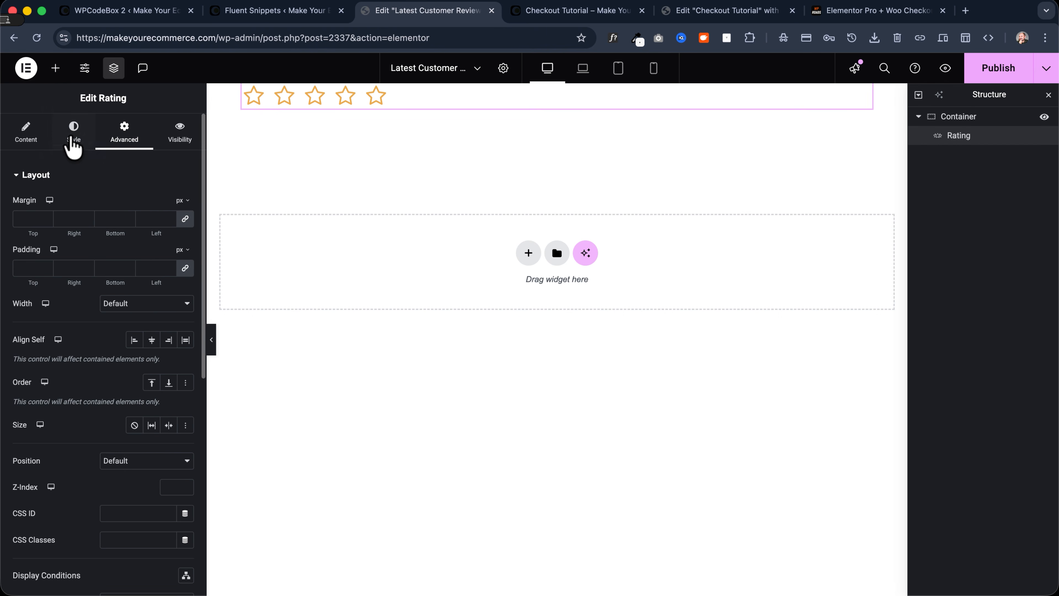
{"action": "left_click", "coordinate": [29, 133]}
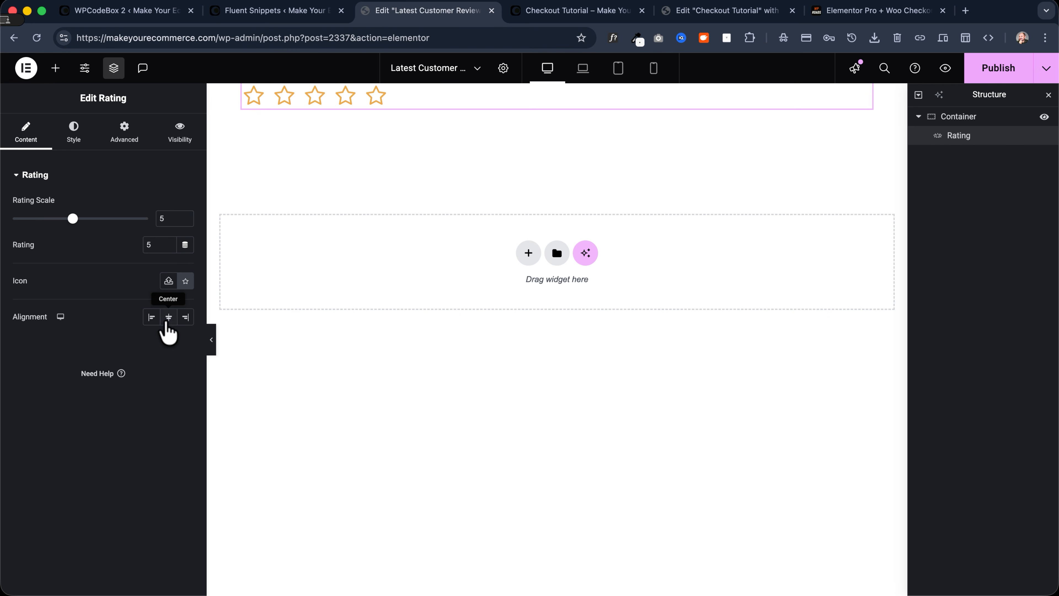
{"action": "left_click", "coordinate": [168, 318]}
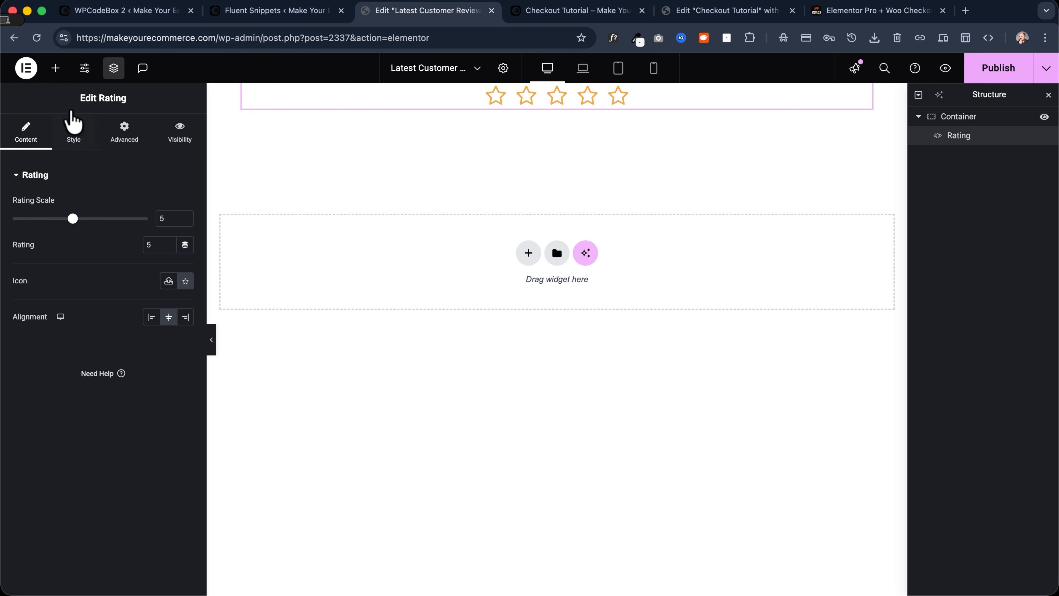
Color the rating stars with the global Primary color
{"action": "left_click", "coordinate": [73, 130]}
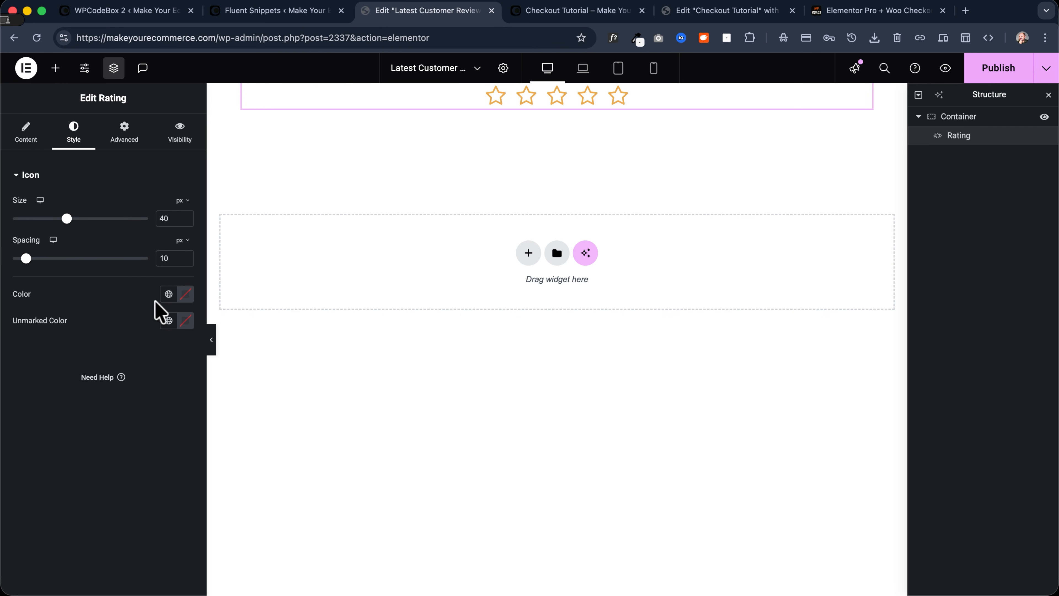
{"action": "left_click", "coordinate": [169, 294]}
{"action": "left_click", "coordinate": [82, 402]}
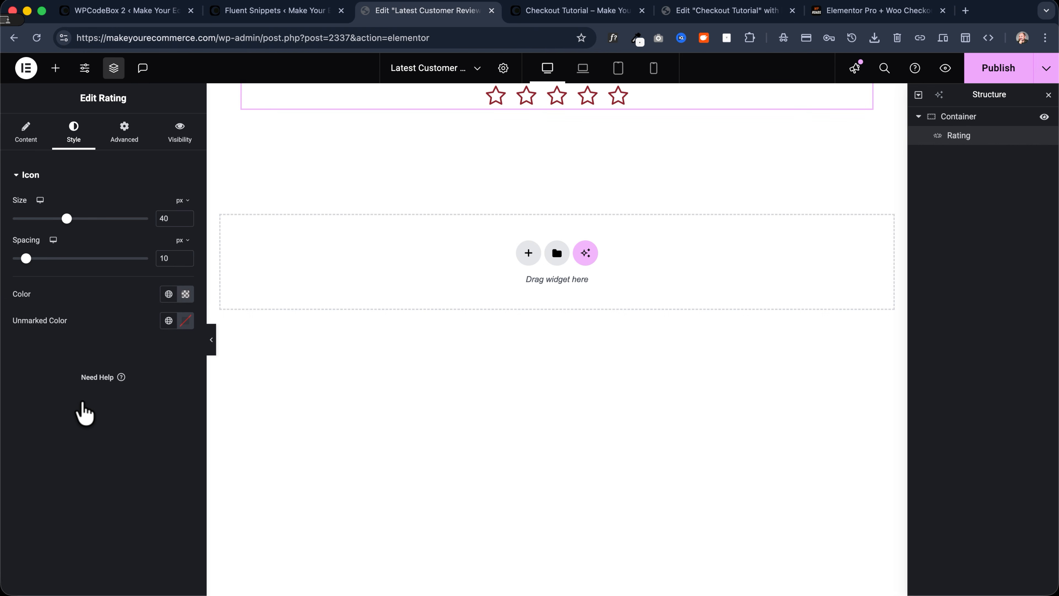
{"action": "left_click", "coordinate": [169, 294]}
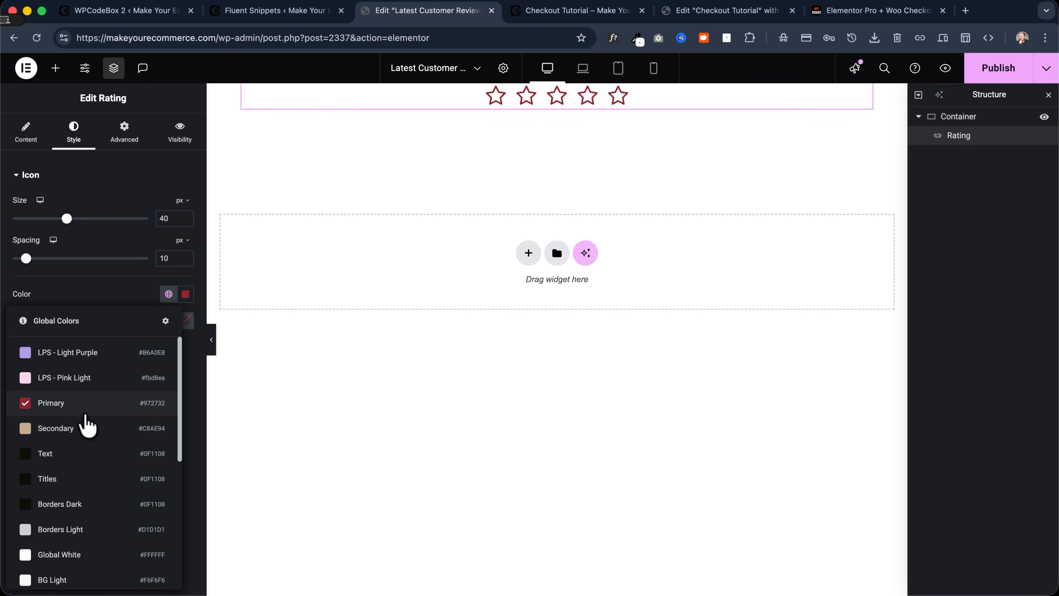
{"action": "scroll", "coordinate": [67, 441], "scroll_direction": "down", "scroll_amount": 10}
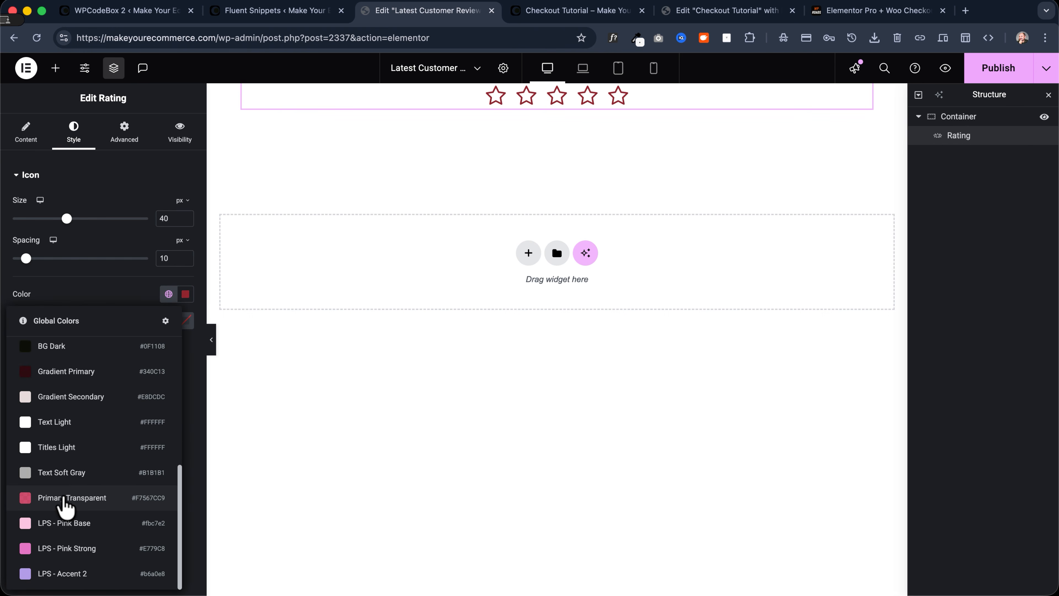
{"action": "scroll", "coordinate": [65, 492], "scroll_direction": "up", "scroll_amount": 10}
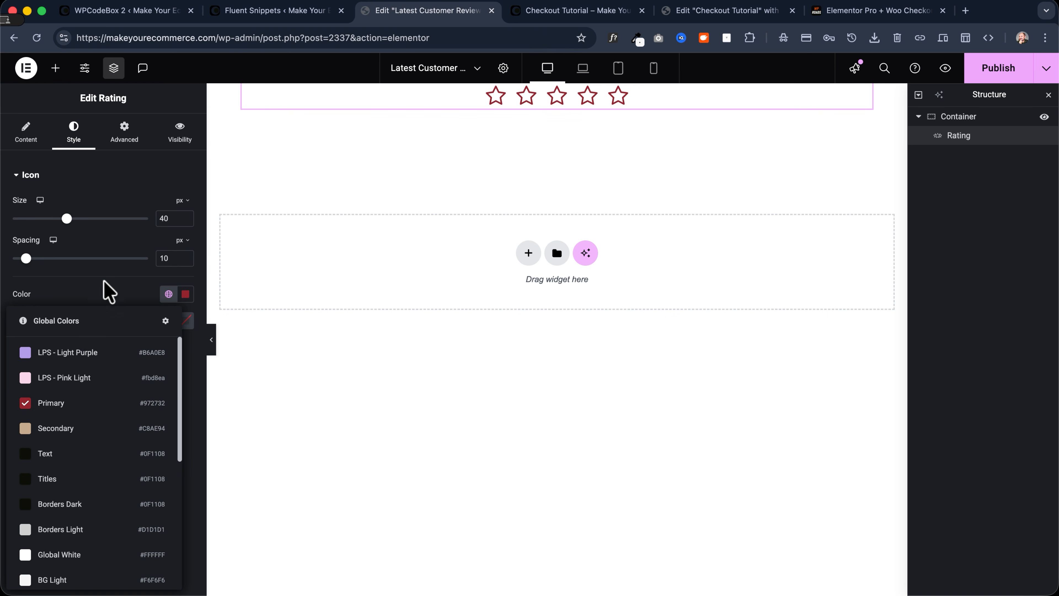
{"action": "left_click", "coordinate": [108, 291]}
Add a Text Editor widget below the star rating and center its text
{"action": "left_click", "coordinate": [55, 67]}
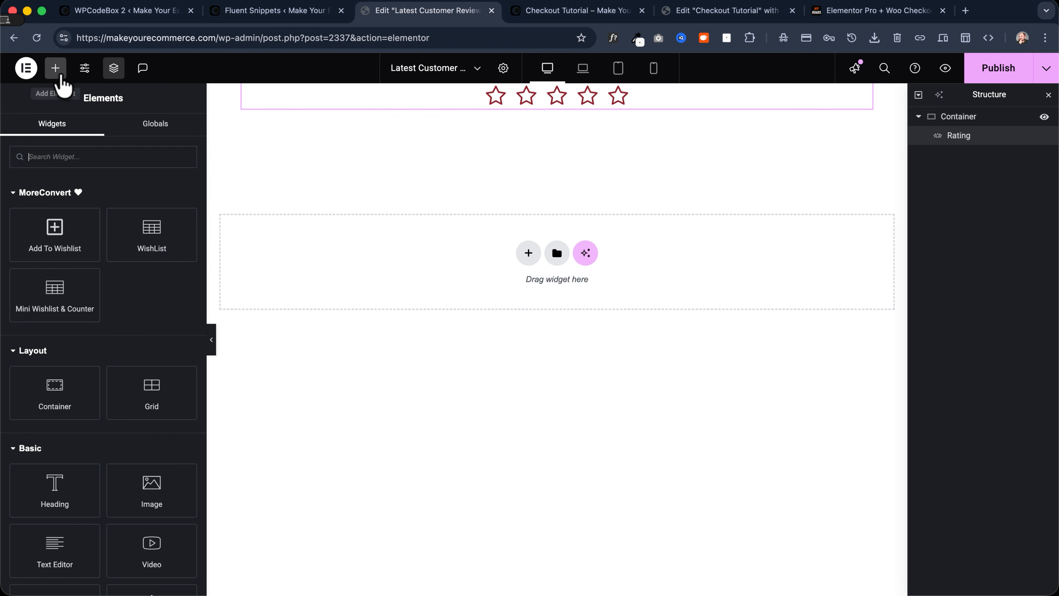
{"action": "left_click_drag", "start_coordinate": [54, 549], "coordinate": [532, 106]}
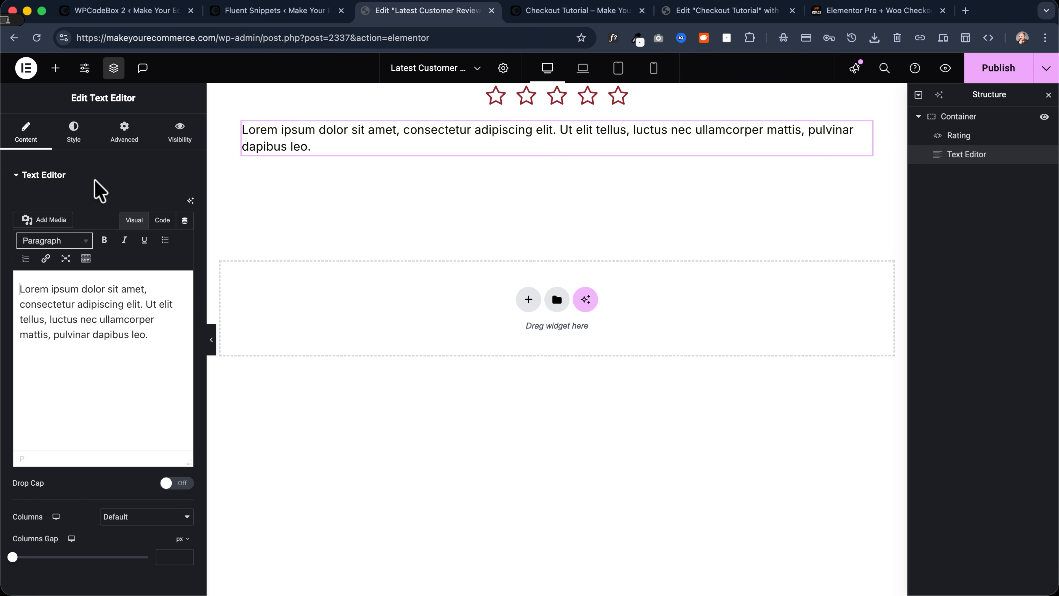
{"action": "left_click", "coordinate": [75, 131]}
{"action": "left_click", "coordinate": [152, 205]}
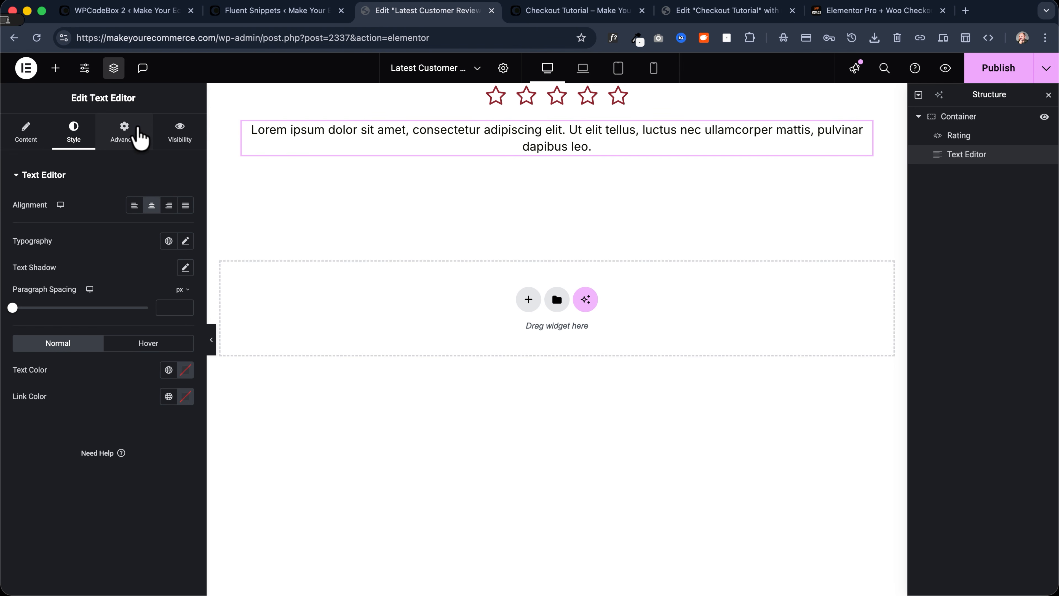
Apply the Text XL global font to the review text
{"action": "left_click", "coordinate": [185, 241]}
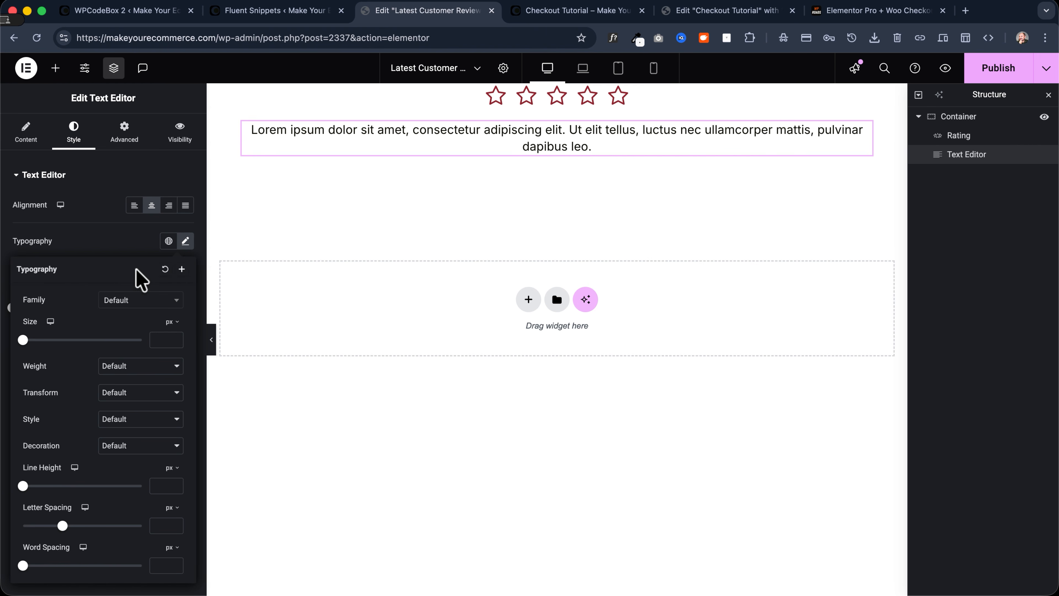
{"action": "left_click", "coordinate": [174, 241]}
{"action": "scroll", "coordinate": [64, 375], "scroll_direction": "down", "scroll_amount": 5}
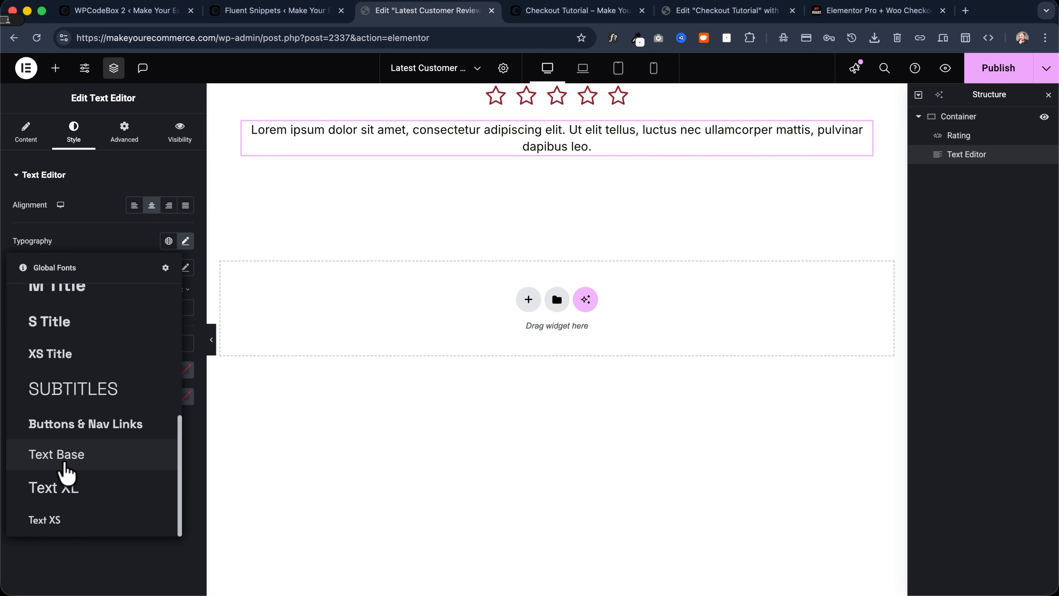
{"action": "left_click", "coordinate": [54, 487]}
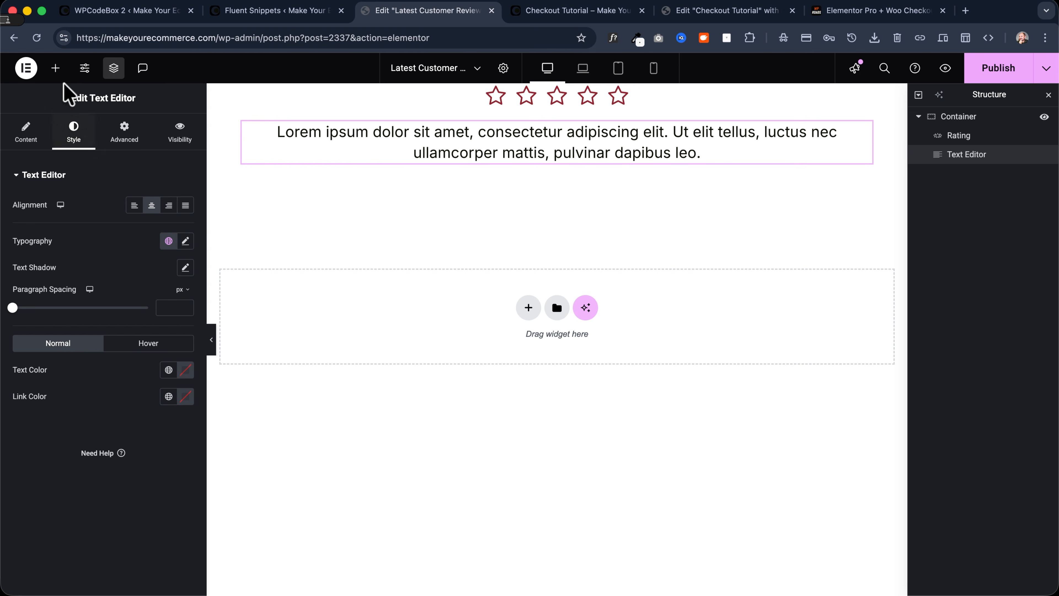
Add an Image widget below the review text, using the pink-background portrait from the media library at Thumbnail - 150 x 150 resolution
{"action": "left_click", "coordinate": [56, 68]}
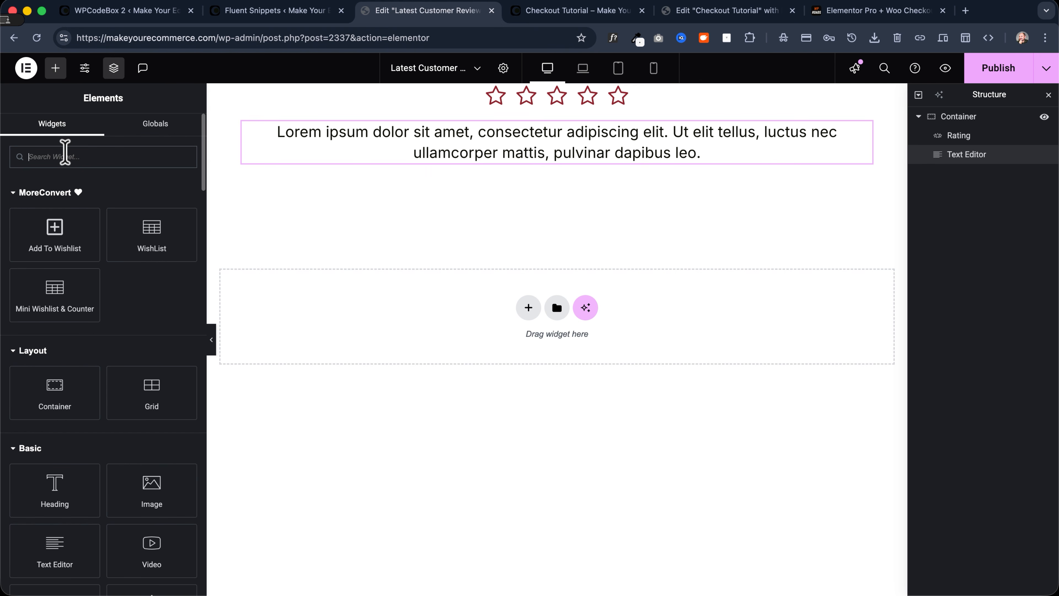
{"action": "type", "text": "ima"}
{"action": "left_click_drag", "start_coordinate": [151, 253], "coordinate": [480, 184]}
{"action": "left_click", "coordinate": [114, 246]}
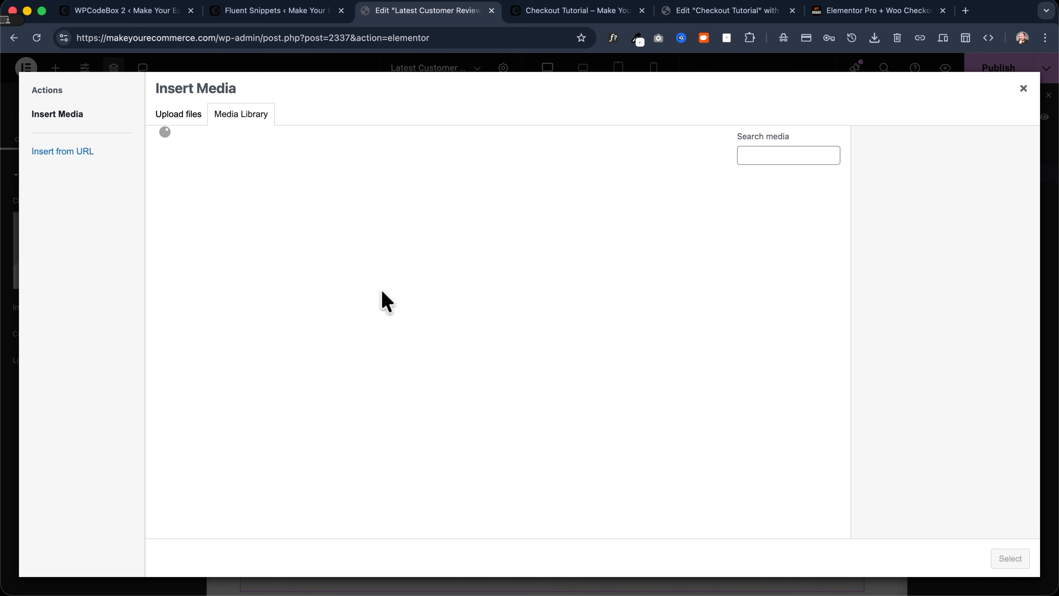
{"action": "left_click", "coordinate": [395, 236]}
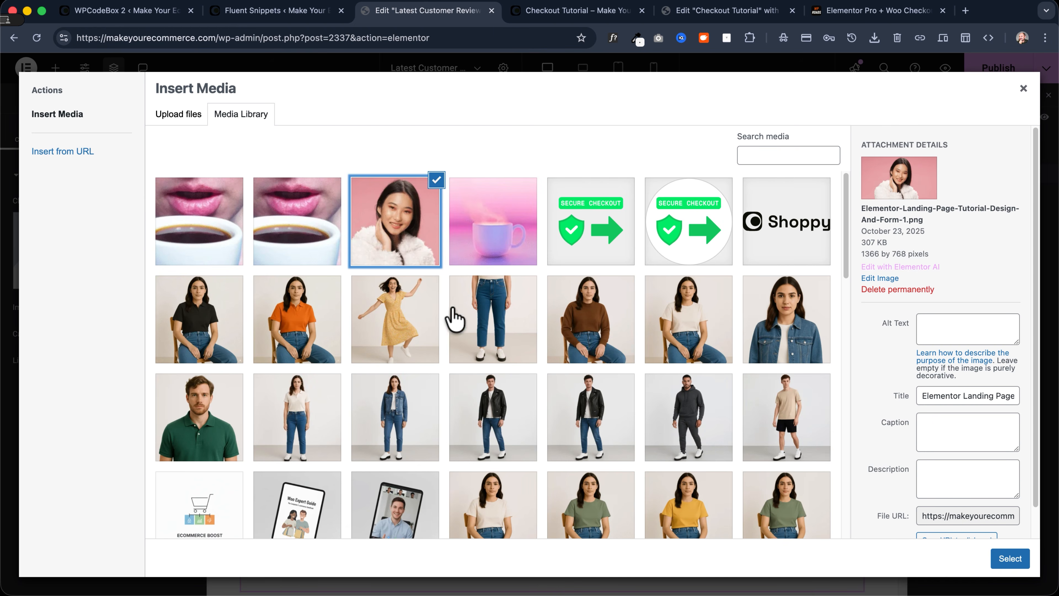
{"action": "left_click", "coordinate": [1010, 559]}
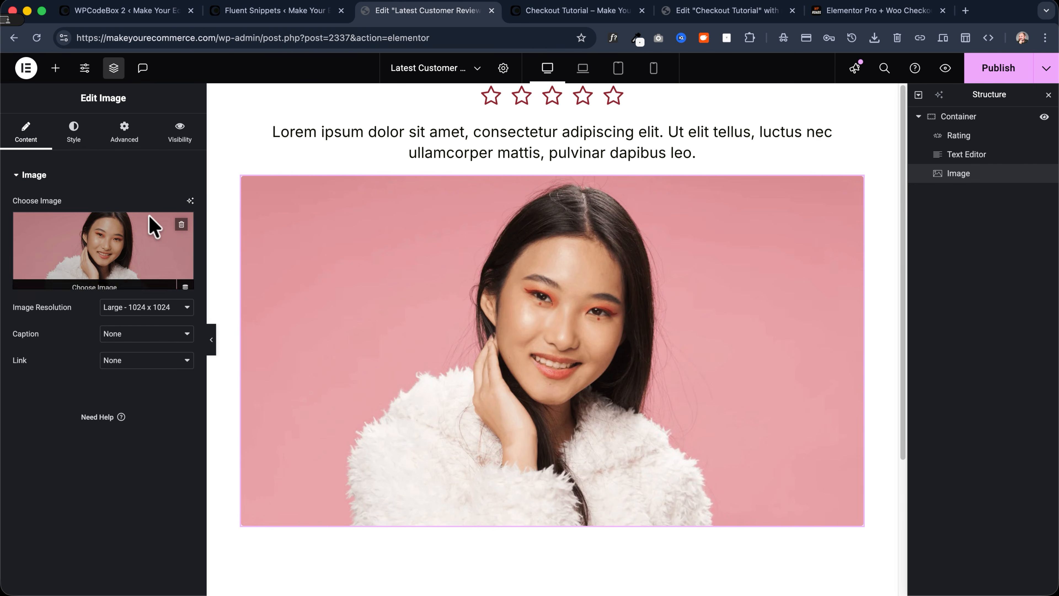
{"action": "left_click", "coordinate": [126, 308]}
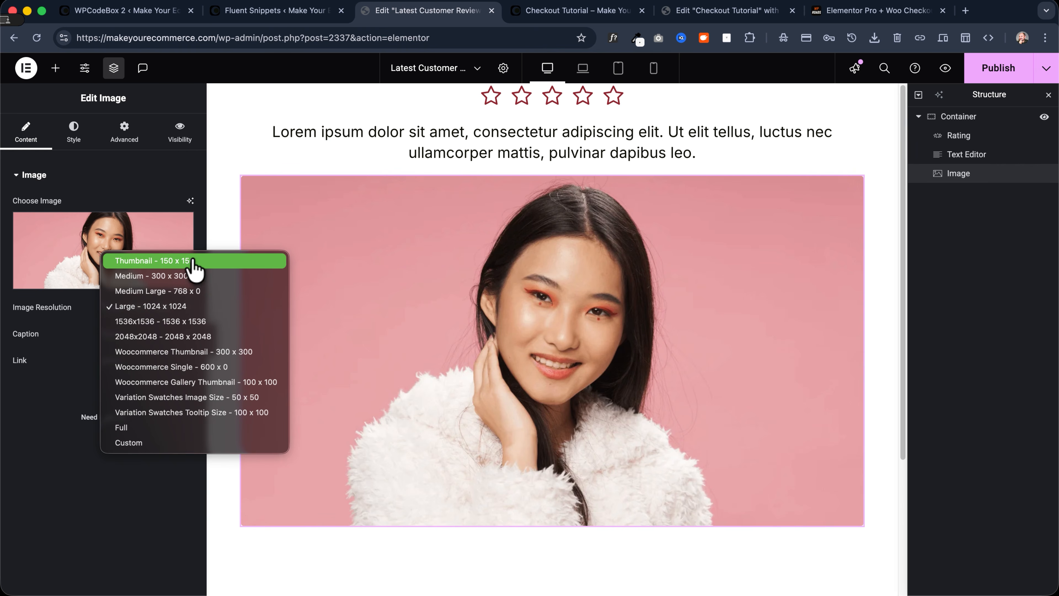
{"action": "left_click", "coordinate": [204, 262]}
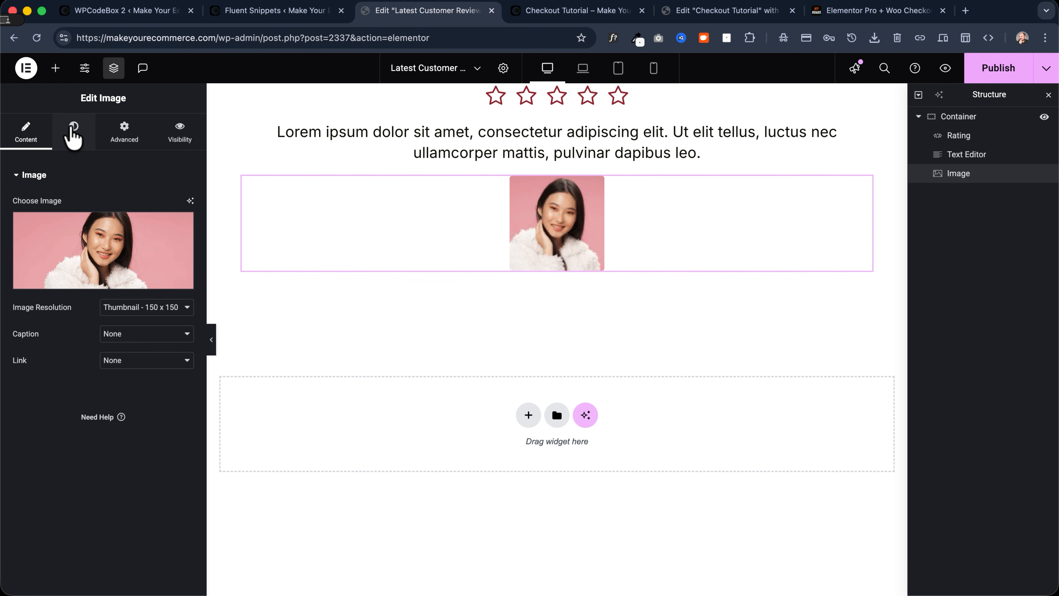
Turn on the mask option for the customer portrait image
{"action": "left_click", "coordinate": [73, 136]}
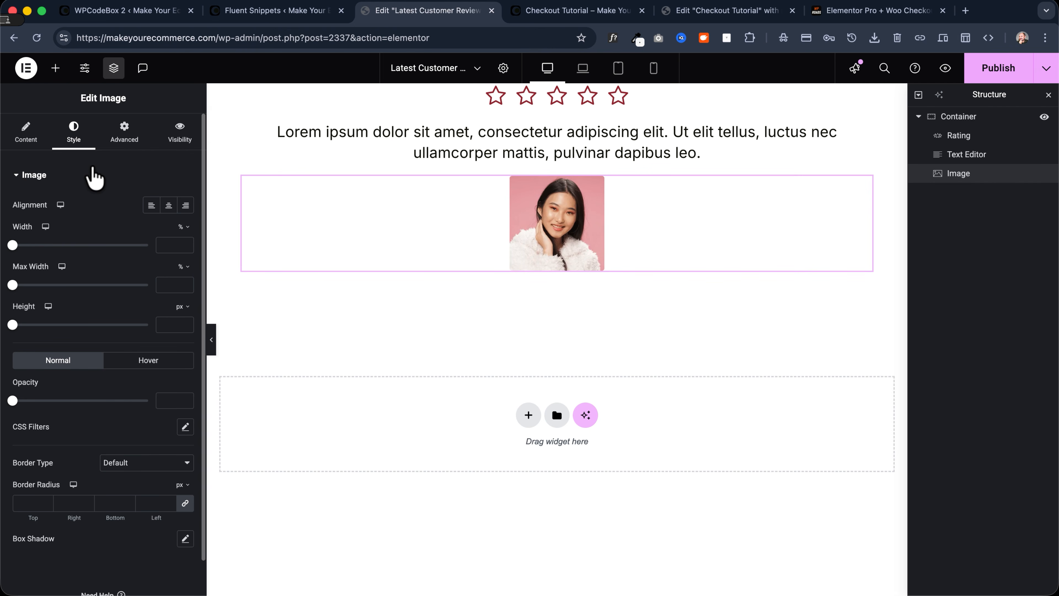
{"action": "left_click", "coordinate": [130, 144]}
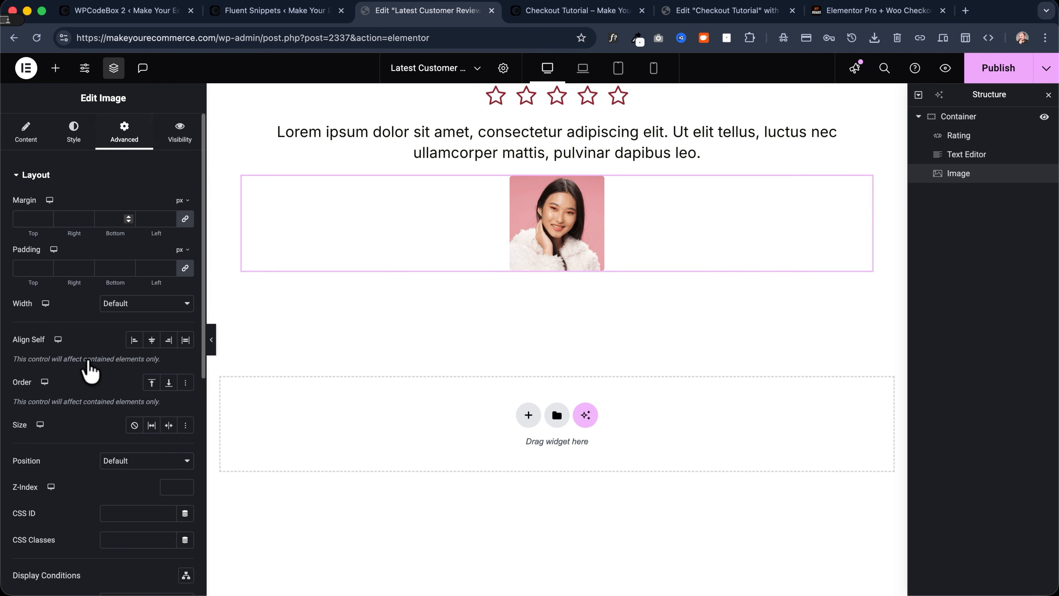
{"action": "scroll", "coordinate": [55, 459], "scroll_direction": "down", "scroll_amount": 10}
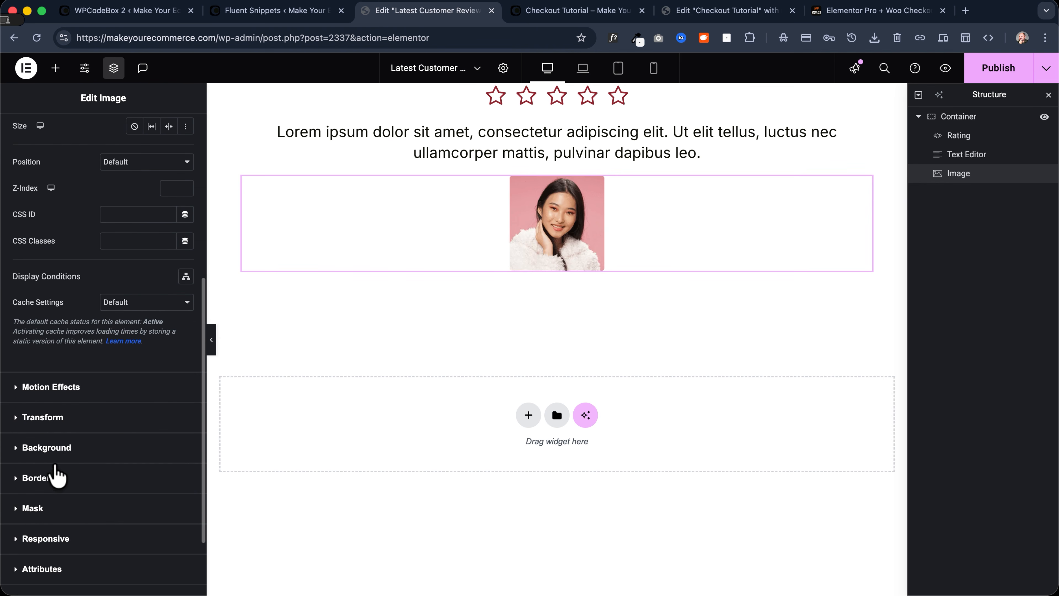
{"action": "left_click", "coordinate": [37, 508]}
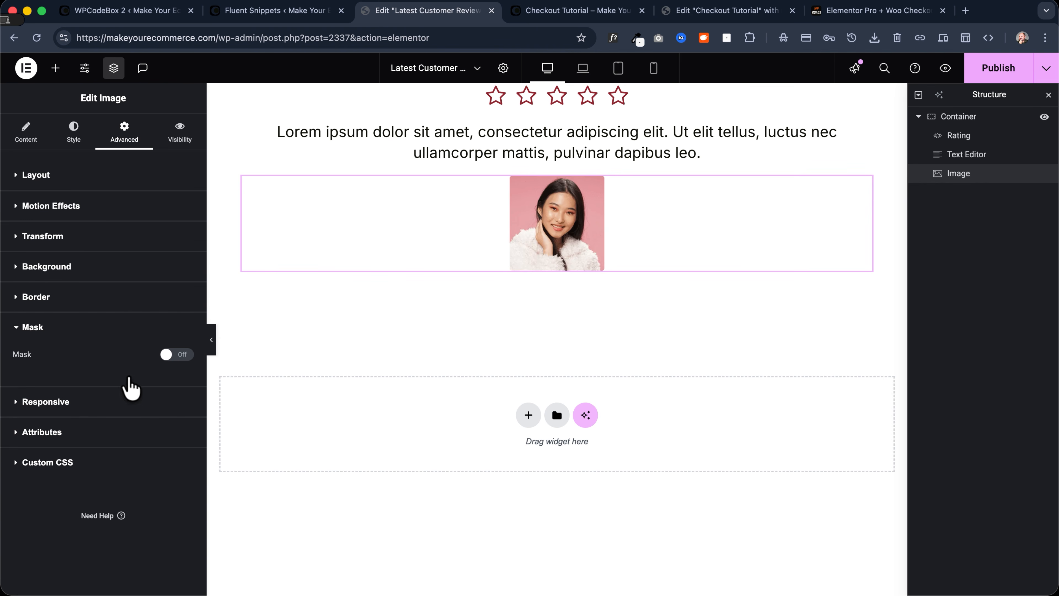
{"action": "left_click", "coordinate": [171, 354]}
Try the oval, pill, triangle and diamond mask shapes on the customer portrait
{"action": "left_click", "coordinate": [77, 411]}
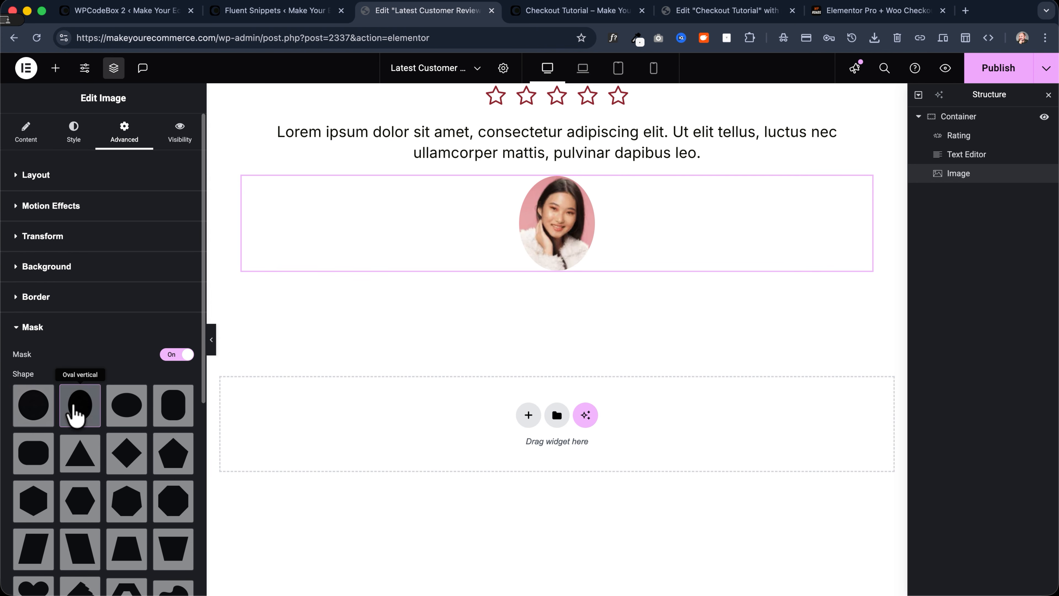
{"action": "left_click", "coordinate": [123, 415]}
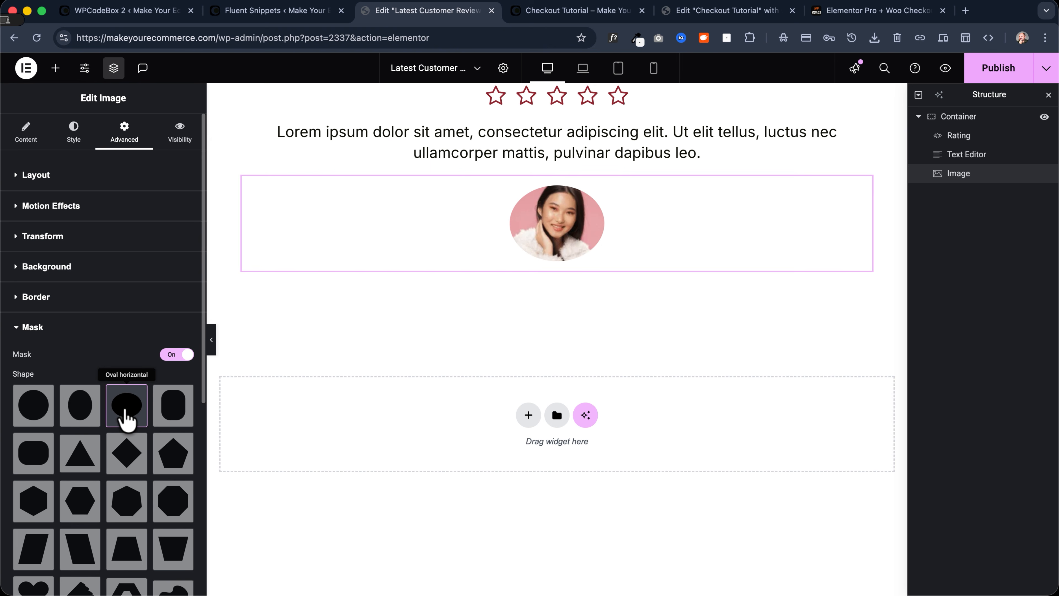
{"action": "left_click", "coordinate": [172, 415]}
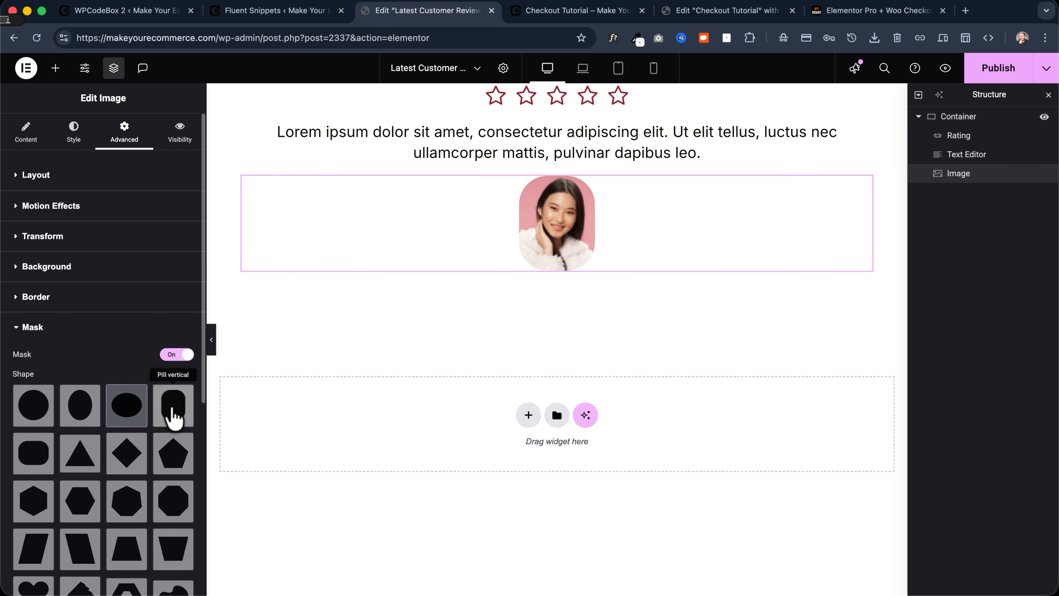
{"action": "left_click", "coordinate": [77, 461]}
{"action": "left_click", "coordinate": [134, 463]}
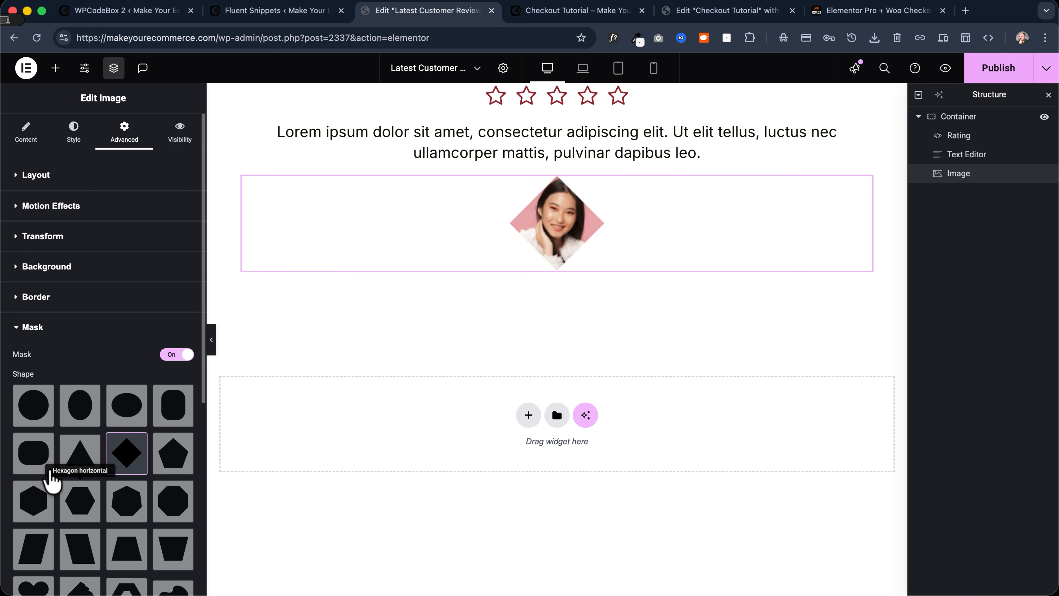
{"action": "left_click", "coordinate": [29, 461]}
{"action": "scroll", "coordinate": [66, 443], "scroll_direction": "down", "scroll_amount": 3}
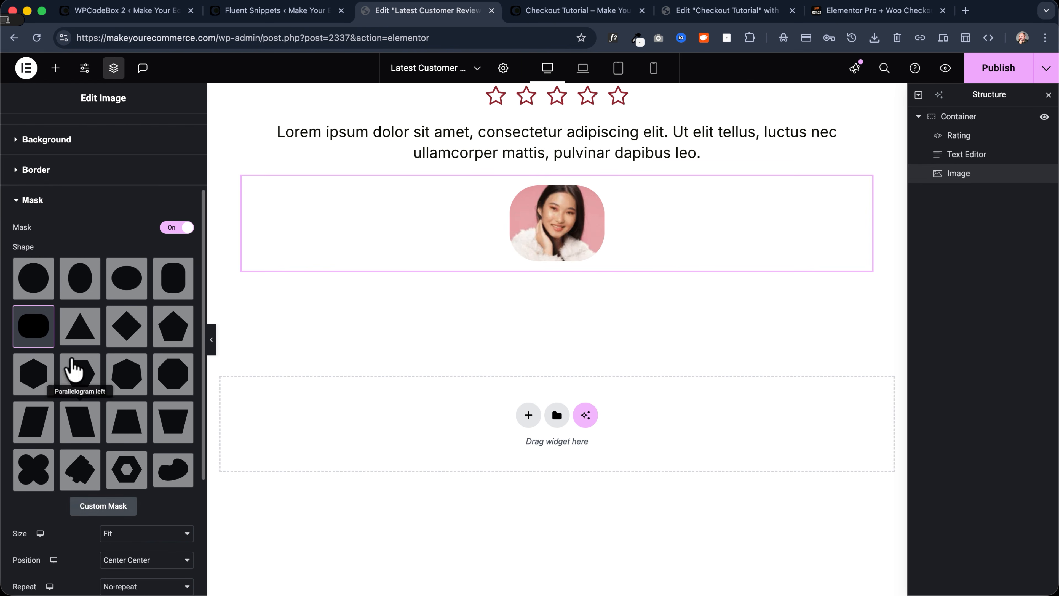
Mask the customer portrait with the circle shape and set its width to 90 px
{"action": "left_click", "coordinate": [35, 292]}
{"action": "scroll", "coordinate": [134, 253], "scroll_direction": "up", "scroll_amount": 3}
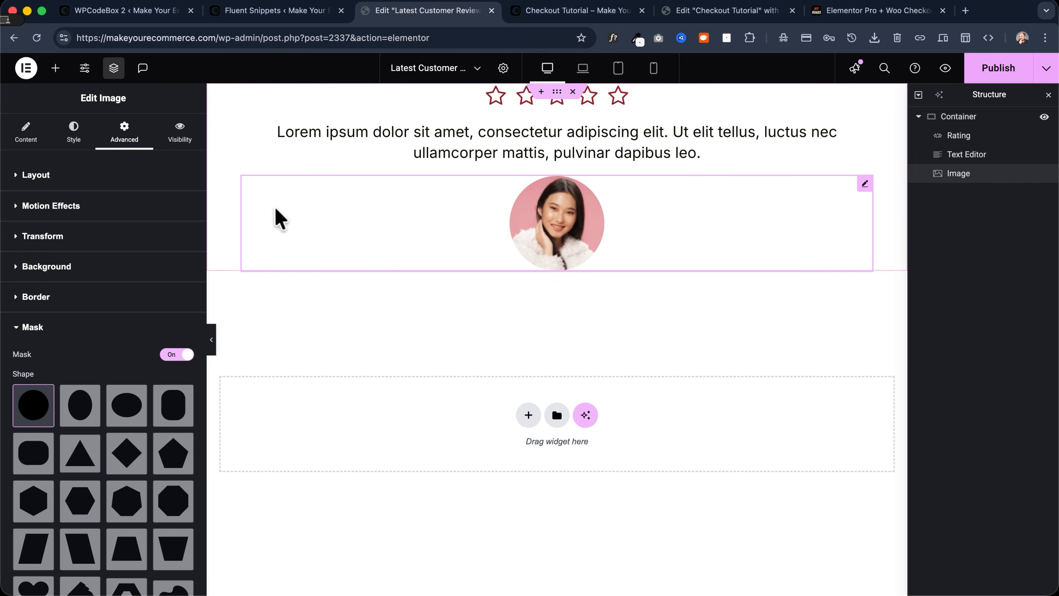
{"action": "left_click", "coordinate": [72, 140]}
{"action": "left_click", "coordinate": [186, 245]}
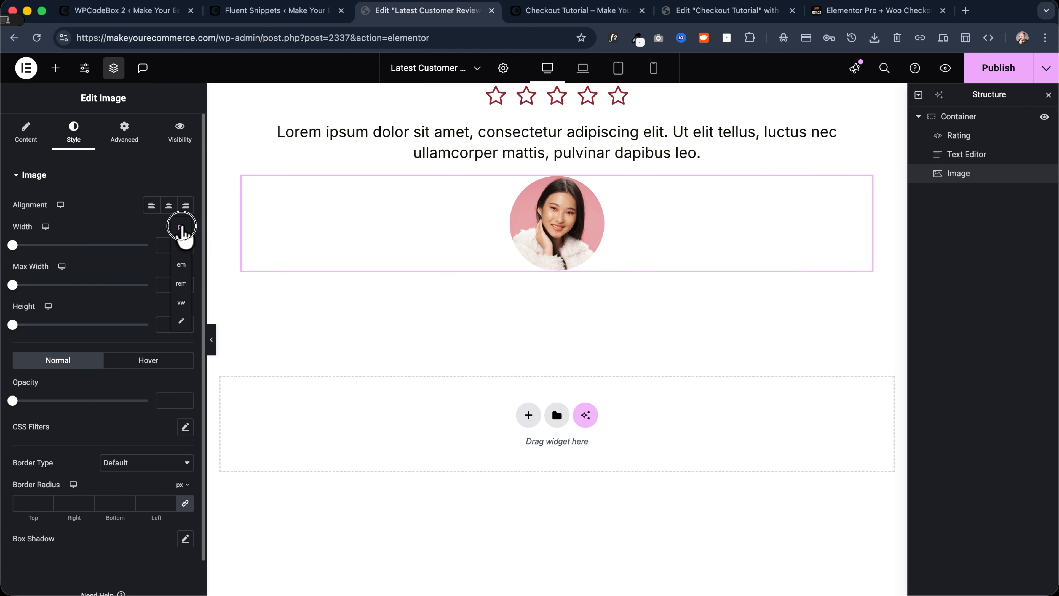
{"action": "type", "text": "80"}
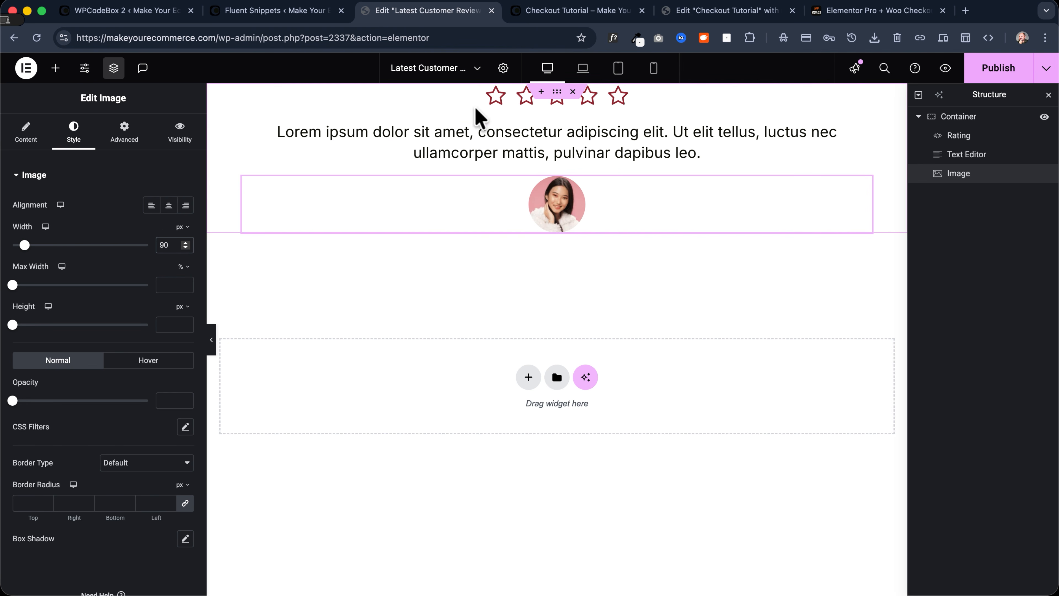
Color the rating stars with the global Secondary color
{"action": "left_click", "coordinate": [471, 93]}
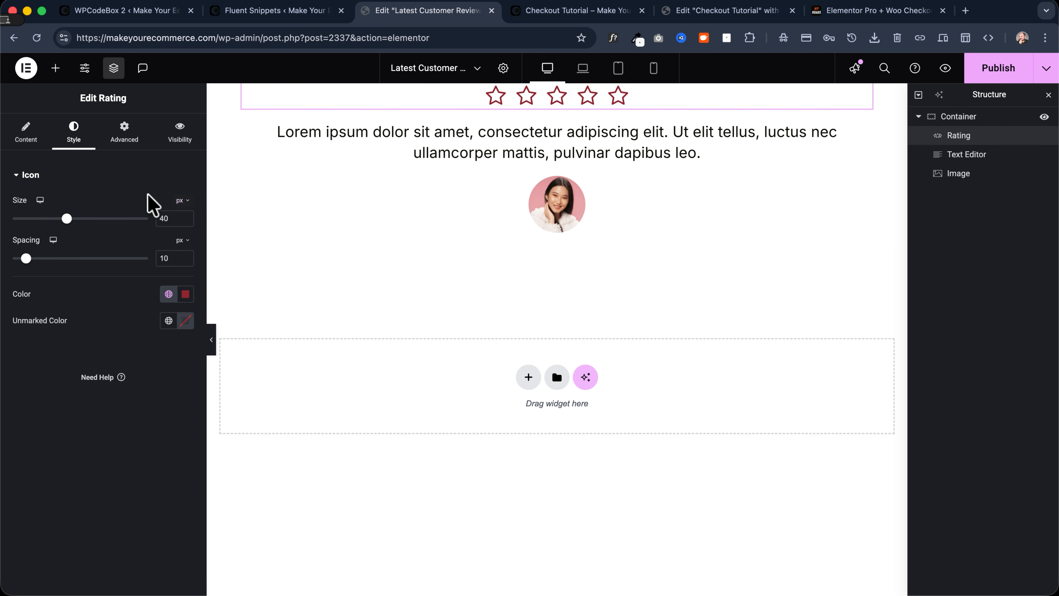
{"action": "left_click", "coordinate": [169, 294]}
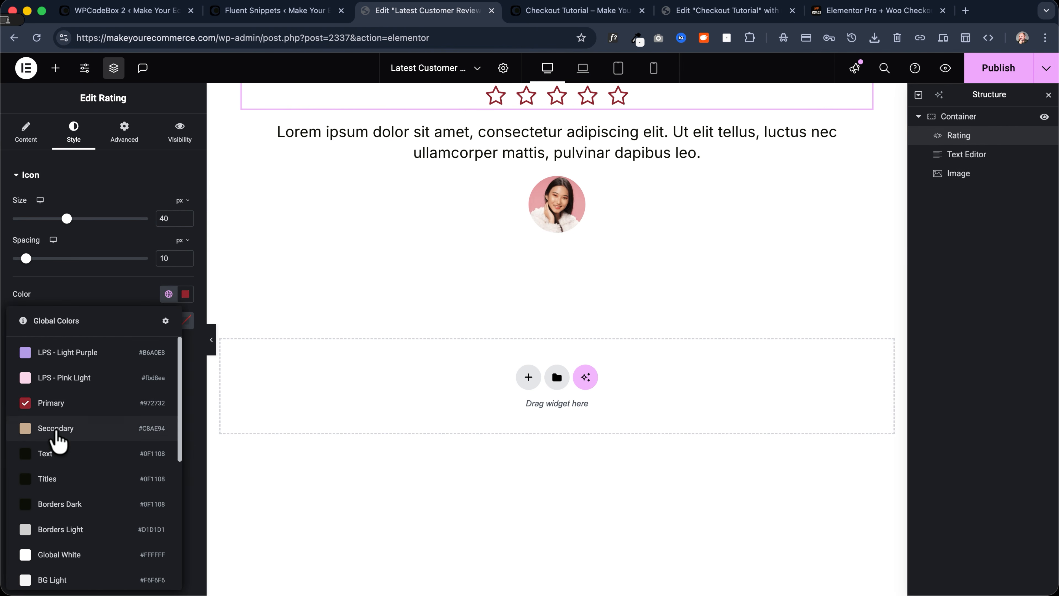
{"action": "left_click", "coordinate": [55, 428]}
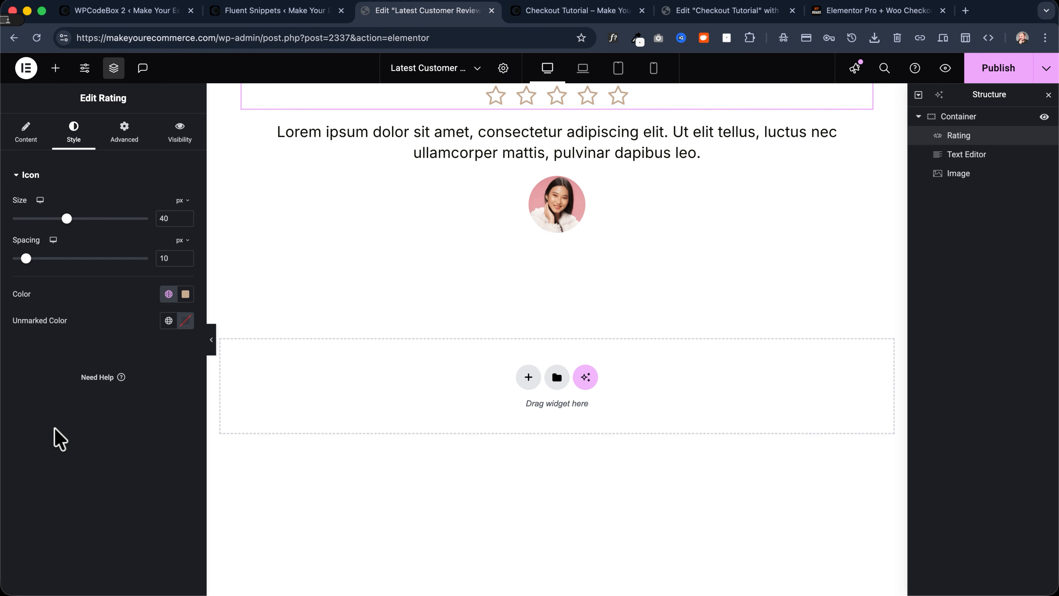
Publish the review template and reload the checkout page to check the review block below the billing details
{"action": "left_click", "coordinate": [1009, 75]}
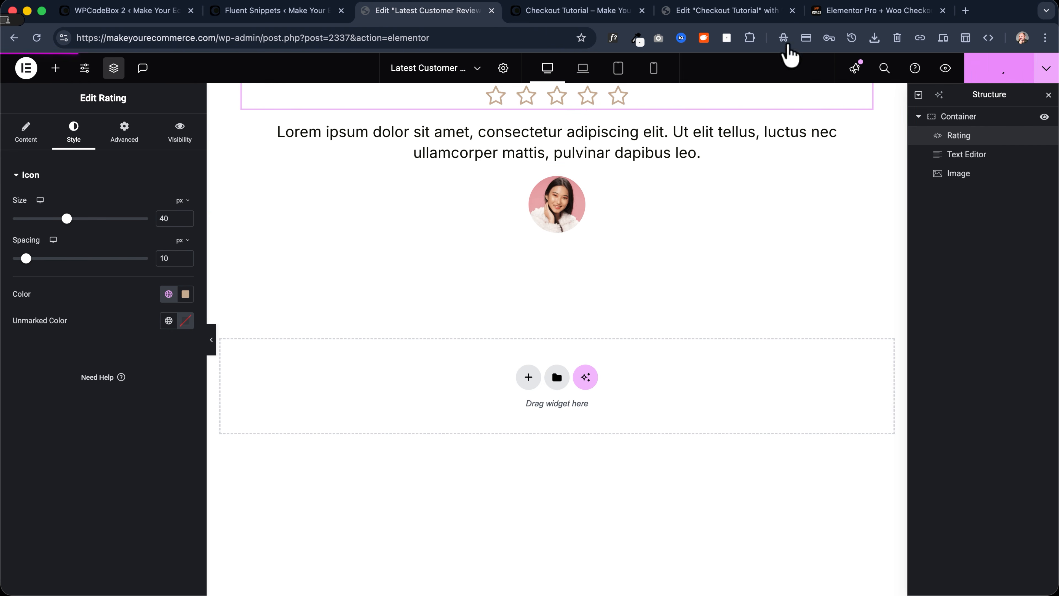
{"action": "left_click", "coordinate": [571, 17]}
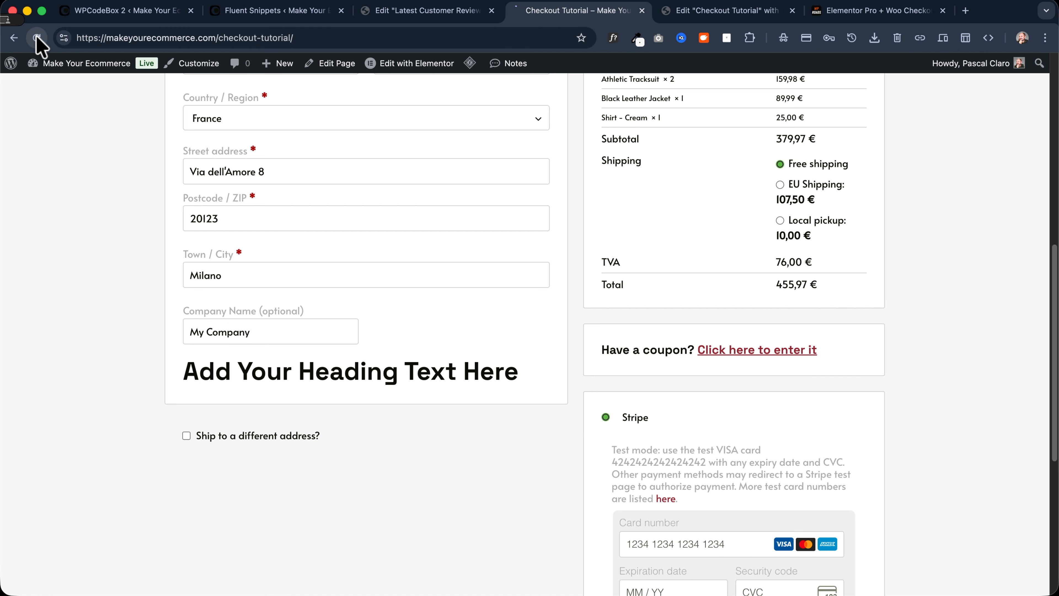
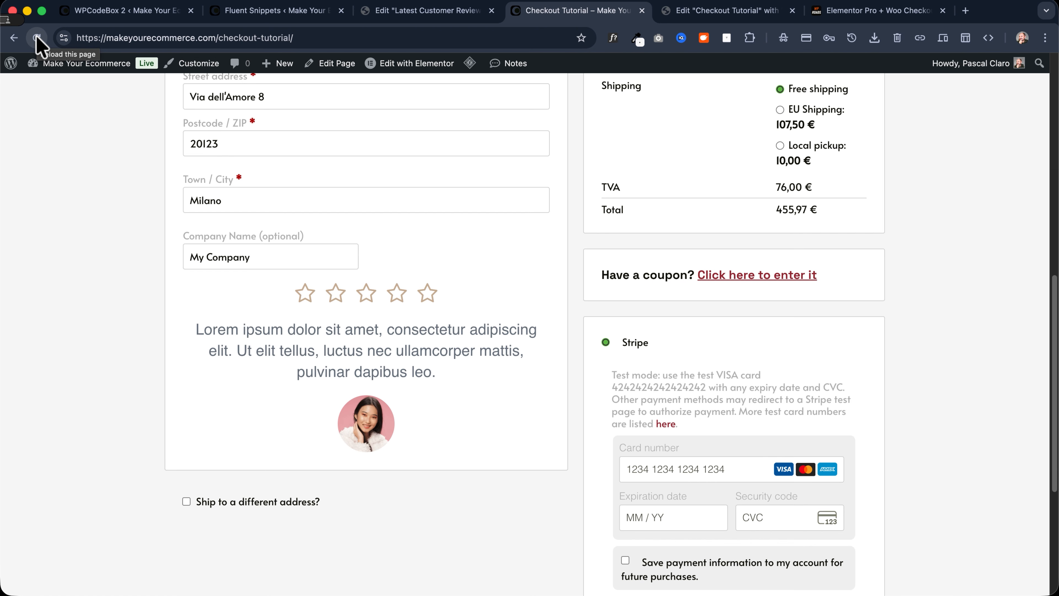
{"action": "left_click_drag", "start_coordinate": [307, 291], "coordinate": [428, 292]}
Return to the review template in the Elementor editor and change the outlined rating stars to solid black ones
{"action": "left_click", "coordinate": [419, 12]}
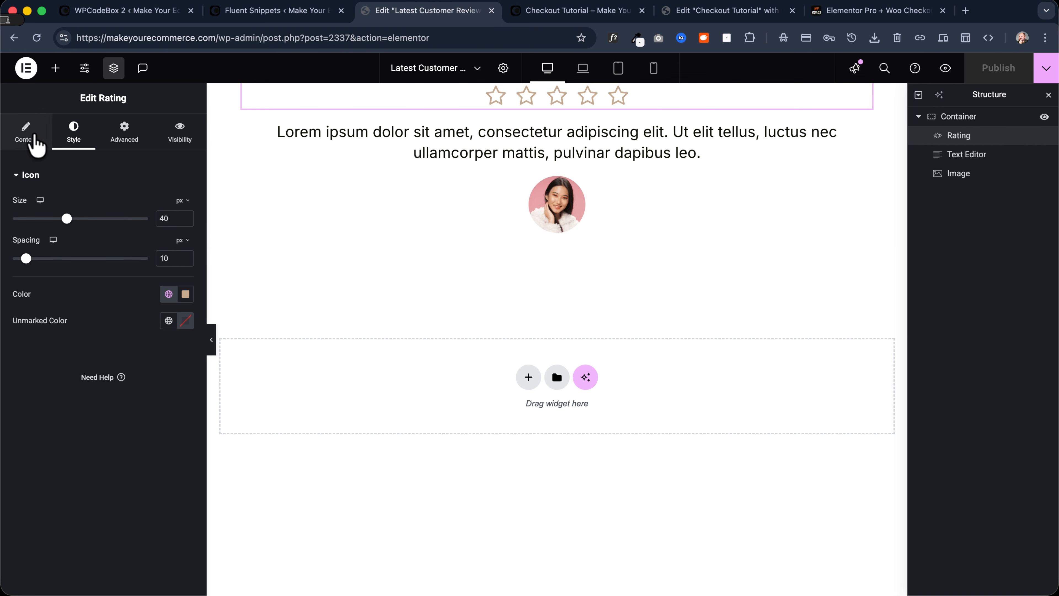
{"action": "left_click", "coordinate": [36, 136]}
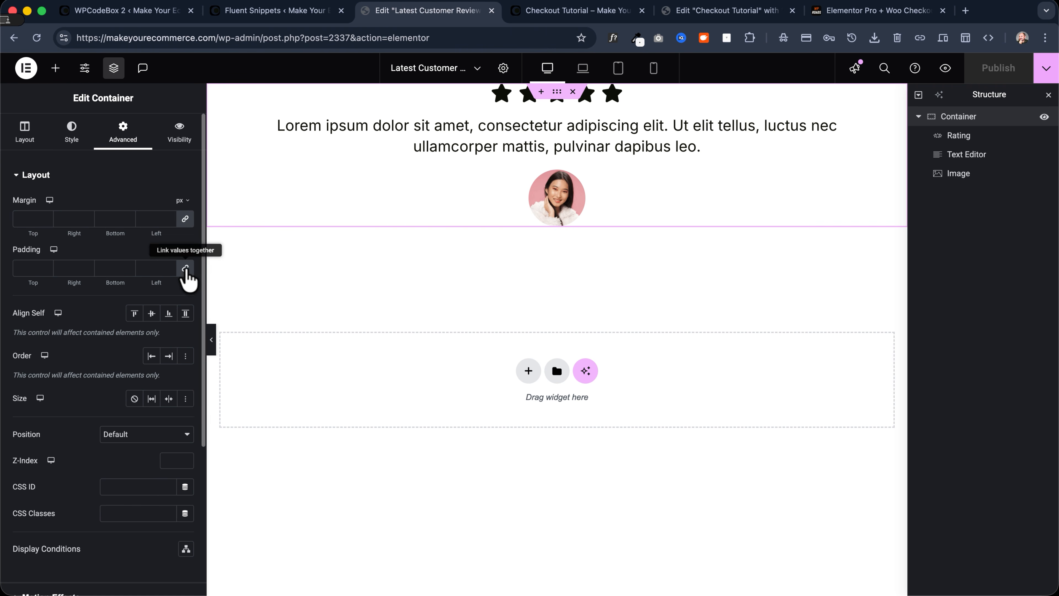
Set the review container's padding to 2 rem on all sides
{"action": "left_click", "coordinate": [179, 249]}
{"action": "left_click", "coordinate": [180, 307]}
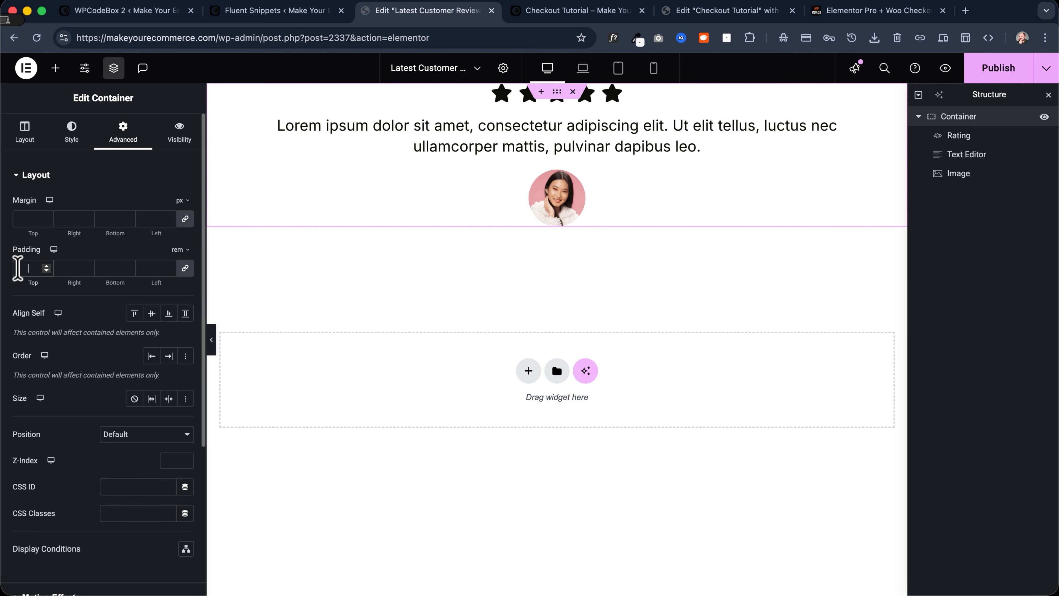
{"action": "type", "text": "2"}
Give the review container a classic background in a light gray global color
{"action": "left_click", "coordinate": [63, 132]}
{"action": "left_click", "coordinate": [134, 231]}
{"action": "left_click", "coordinate": [168, 258]}
{"action": "scroll", "coordinate": [95, 402], "scroll_direction": "down", "scroll_amount": 5}
{"action": "left_click", "coordinate": [67, 355]}
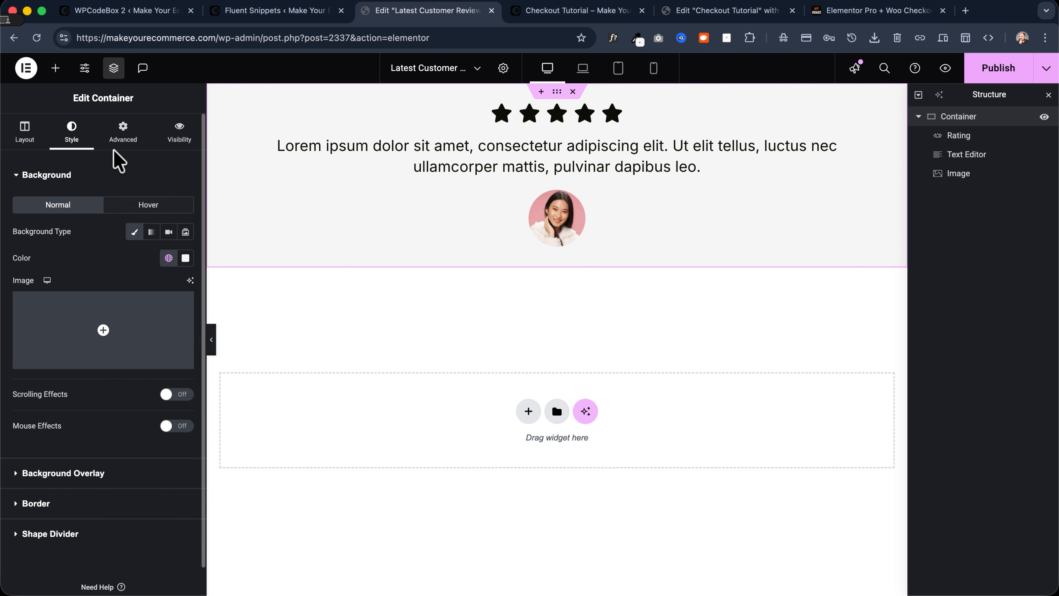
Round the review container's corners with a 20 px border radius on all sides
{"action": "left_click", "coordinate": [125, 138]}
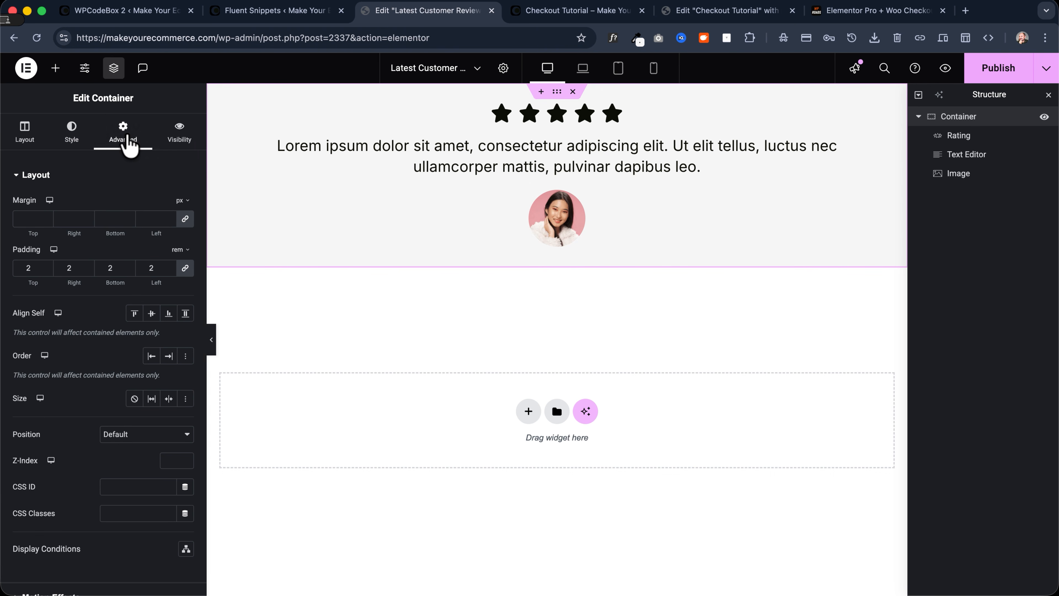
{"action": "scroll", "coordinate": [58, 375], "scroll_direction": "down", "scroll_amount": 4}
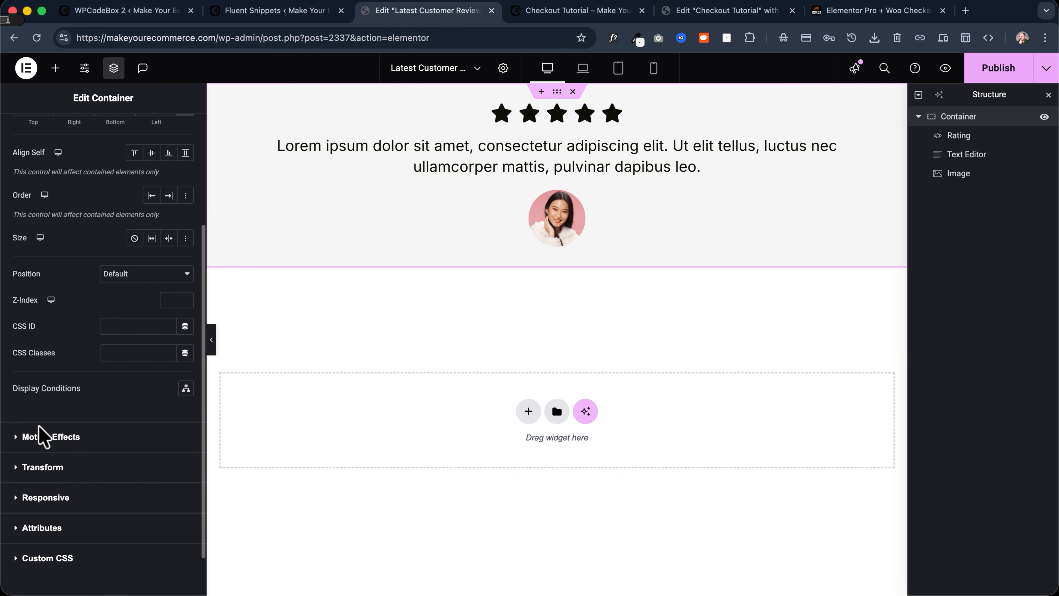
{"action": "scroll", "coordinate": [69, 227], "scroll_direction": "up", "scroll_amount": 4}
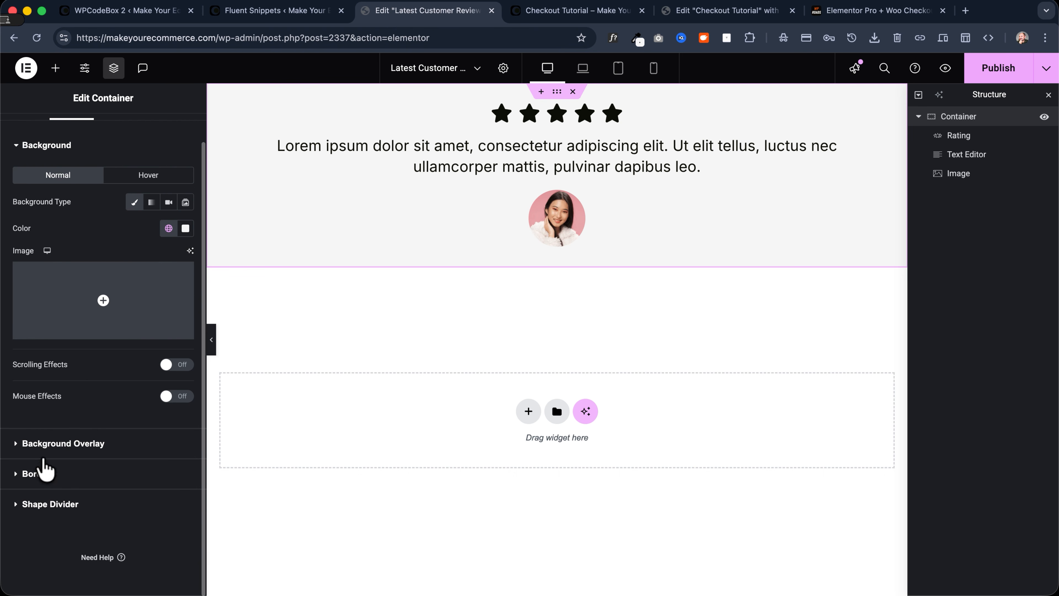
{"action": "left_click", "coordinate": [44, 463]}
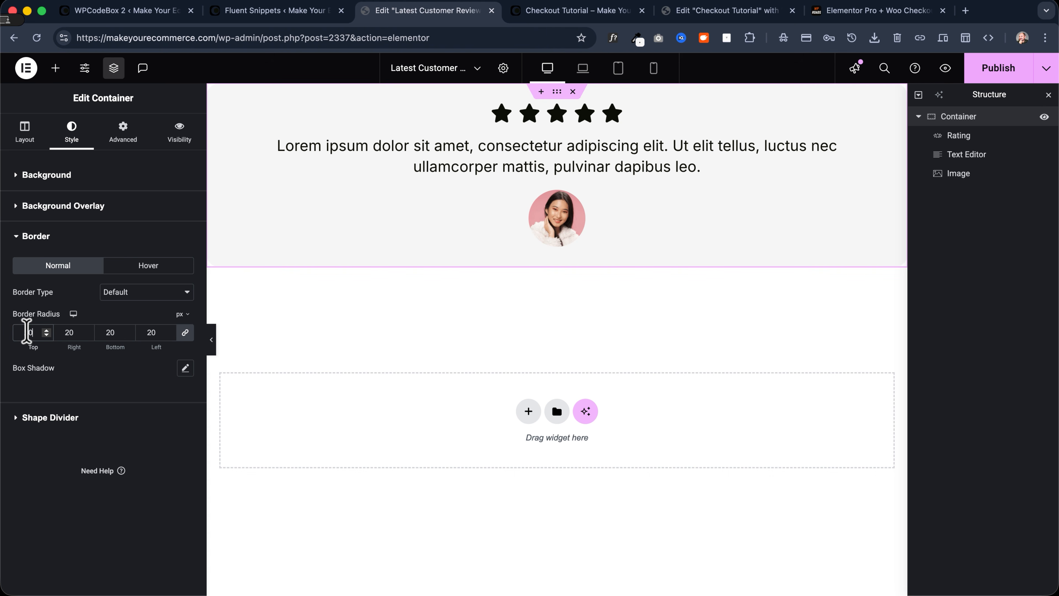
Publish the updated review template and check the styled review card on the checkout page
{"action": "left_click", "coordinate": [998, 68]}
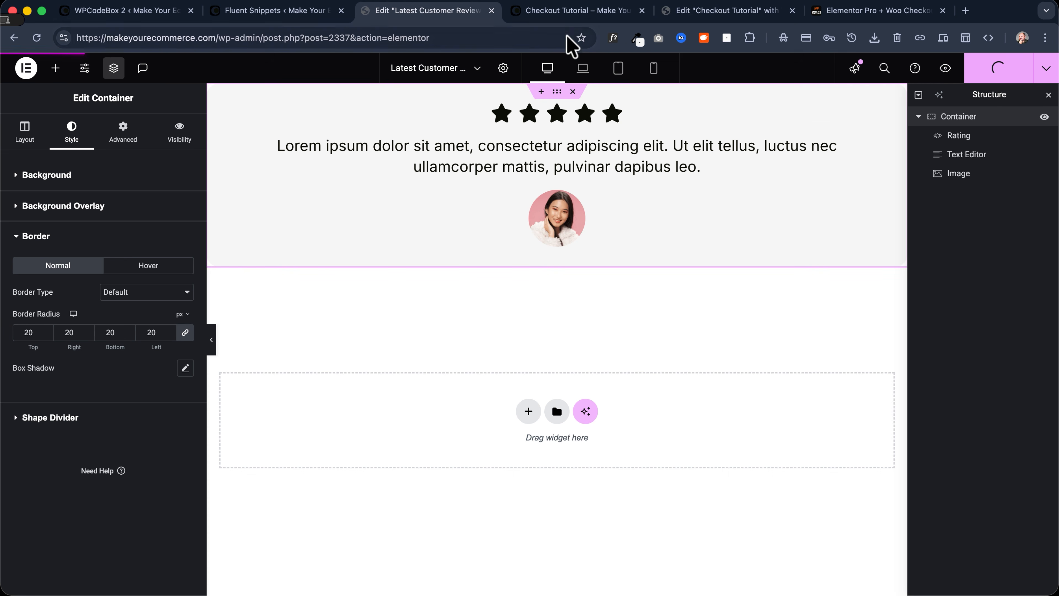
{"action": "left_click", "coordinate": [549, 19]}
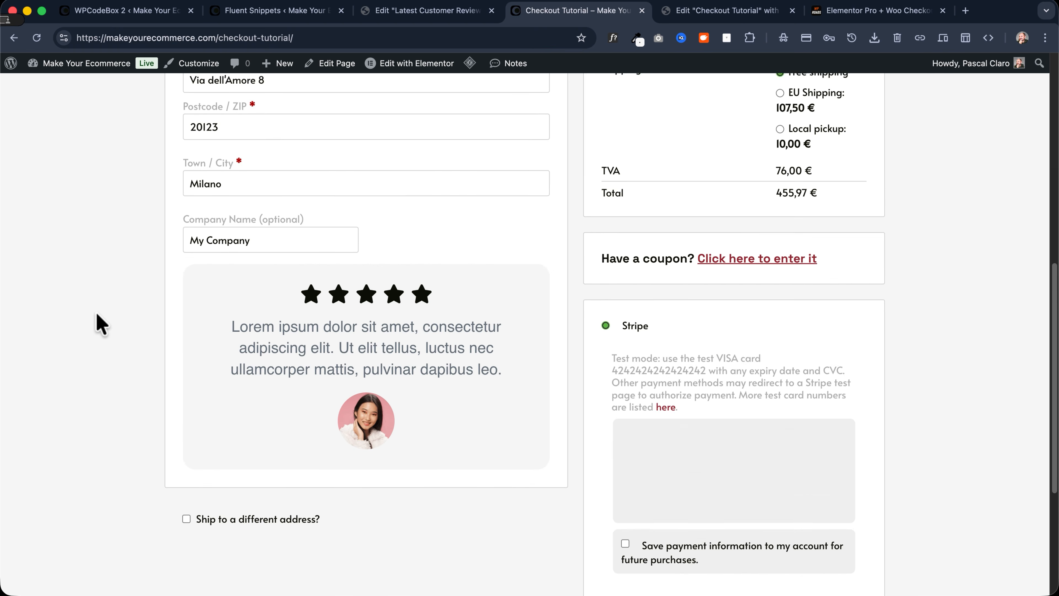
{"action": "scroll", "coordinate": [96, 313], "scroll_direction": "down", "scroll_amount": 4}
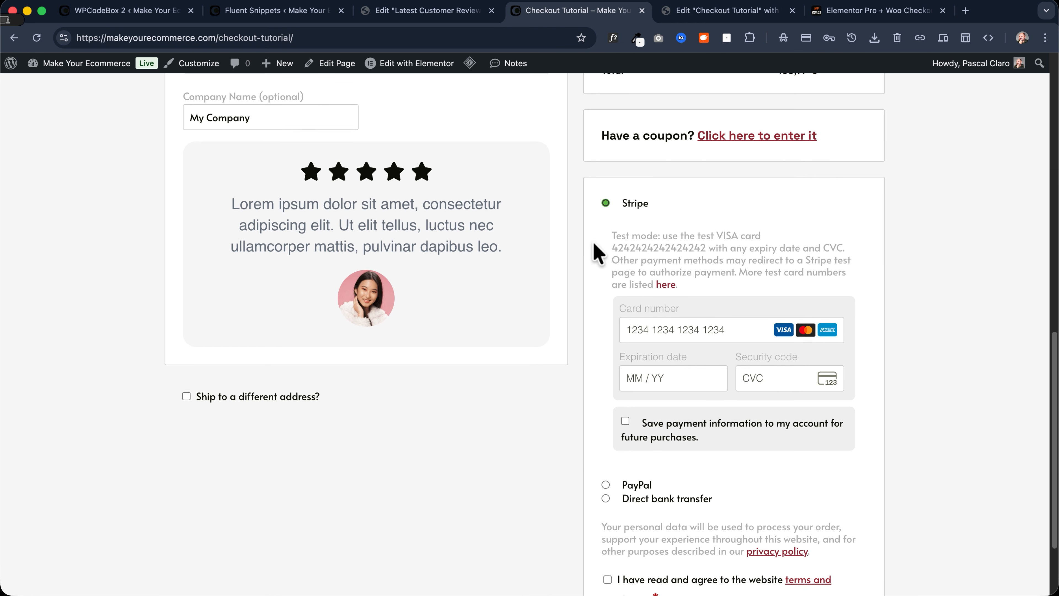
Inspect the checkout page in a mobile-width responsive preview, checking where the review card sits relative to the order summary
{"action": "scroll", "coordinate": [601, 251], "scroll_direction": "down", "scroll_amount": 3}
{"action": "scroll", "coordinate": [599, 252], "scroll_direction": "up", "scroll_amount": 6}
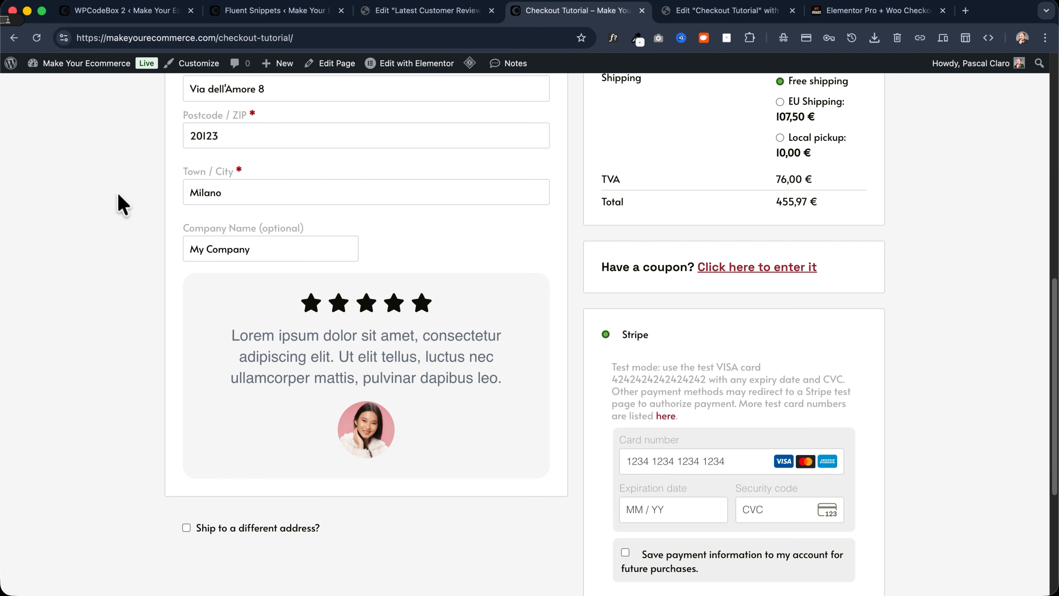
{"action": "right_click", "coordinate": [88, 188]}
{"action": "left_click", "coordinate": [125, 406]}
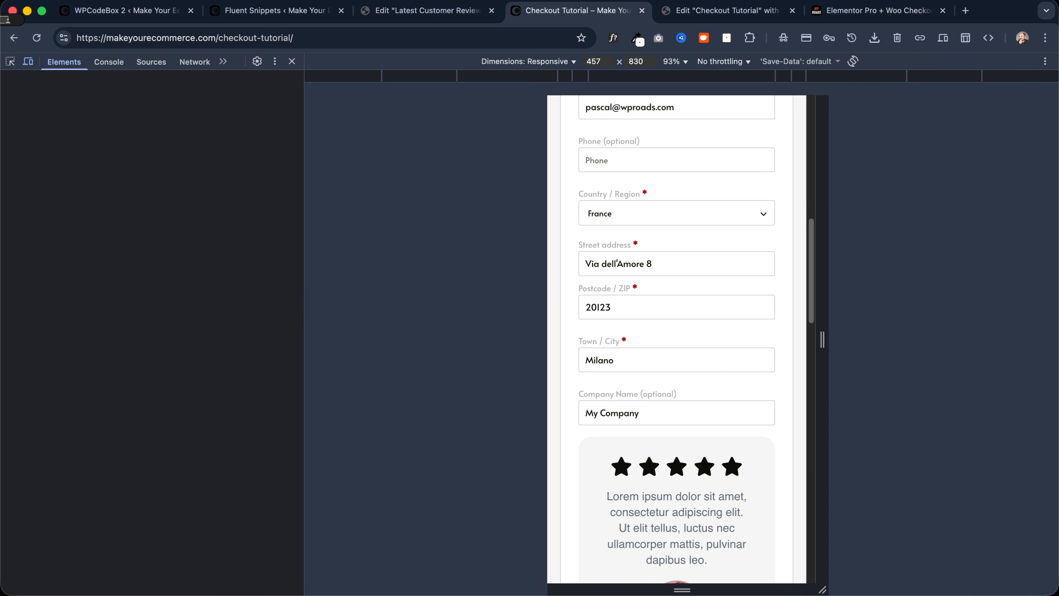
{"action": "scroll", "coordinate": [704, 296], "scroll_direction": "down", "scroll_amount": 5}
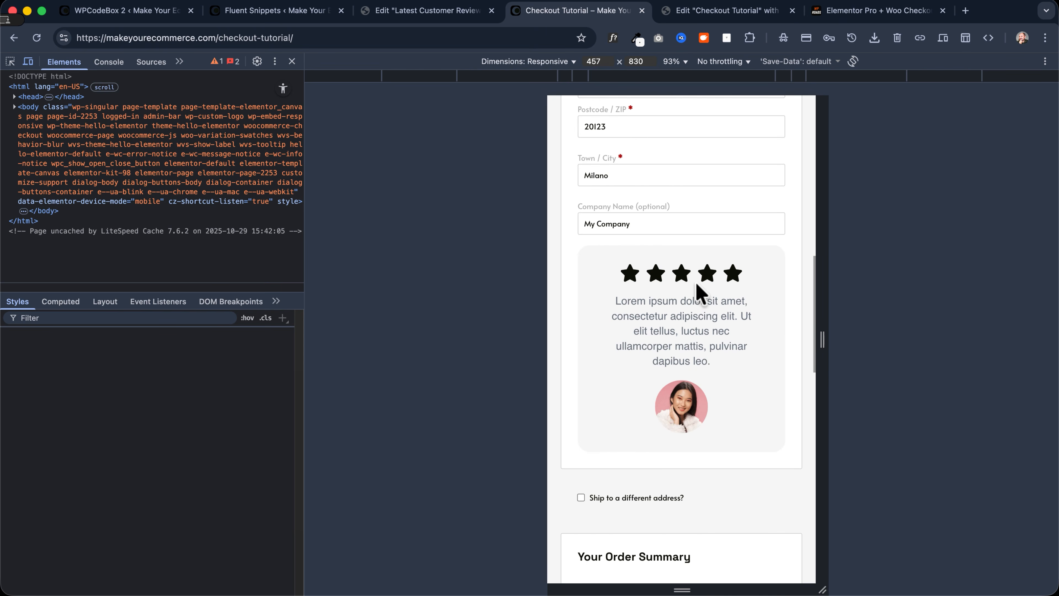
{"action": "scroll", "coordinate": [662, 350], "scroll_direction": "down", "scroll_amount": 8}
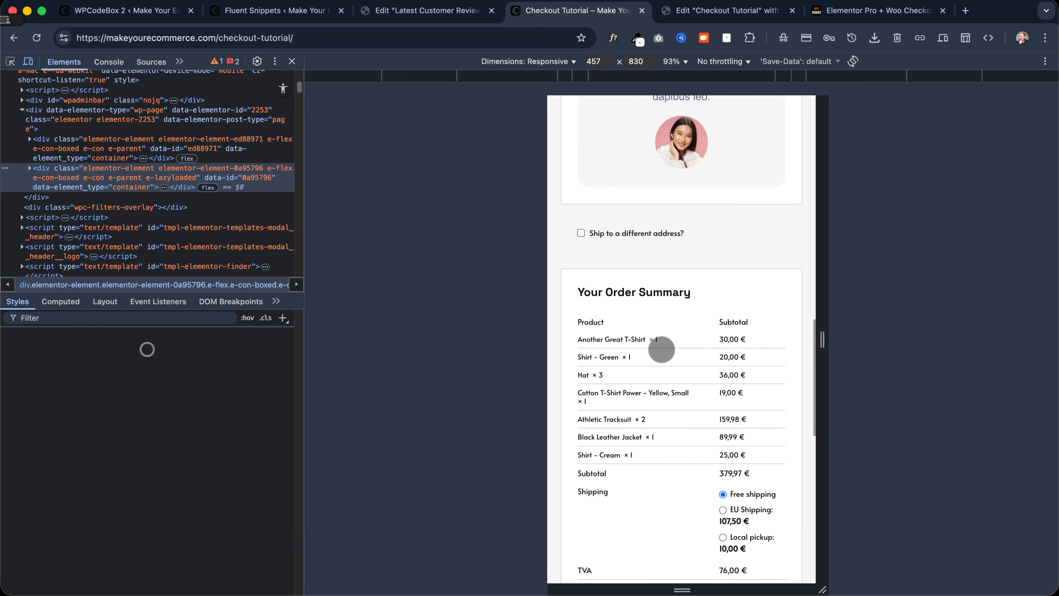
{"action": "scroll", "coordinate": [667, 266], "scroll_direction": "down", "scroll_amount": 12}
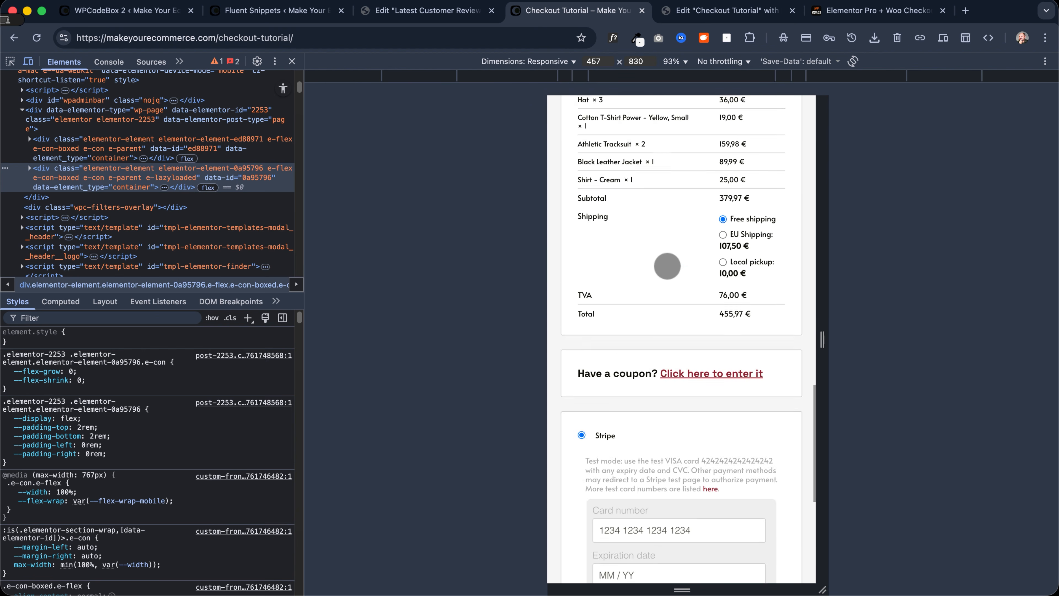
{"action": "scroll", "coordinate": [667, 265], "scroll_direction": "up", "scroll_amount": 20}
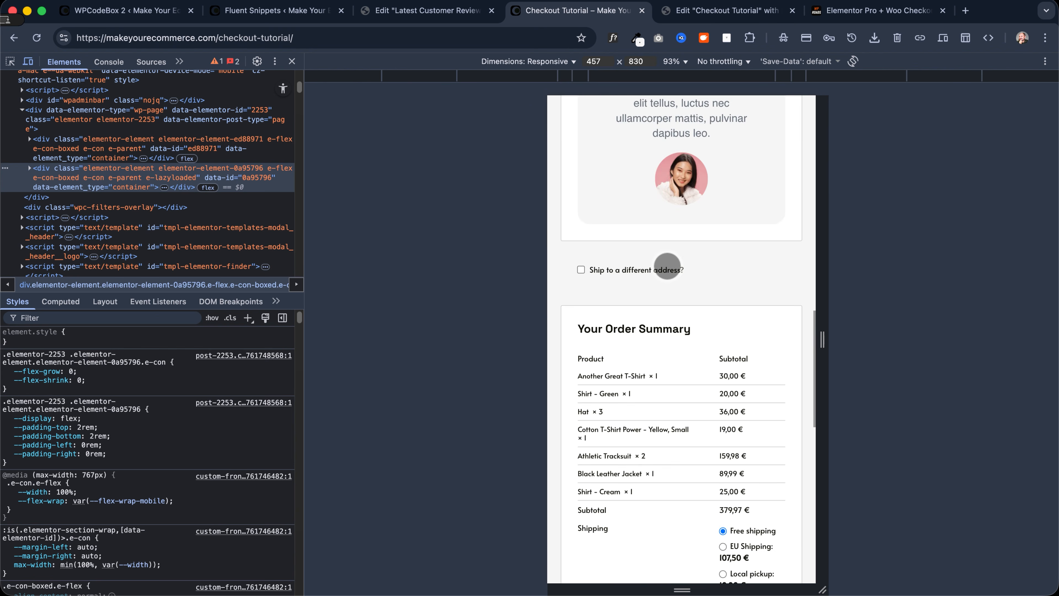
{"action": "scroll", "coordinate": [665, 266], "scroll_direction": "down", "scroll_amount": 8}
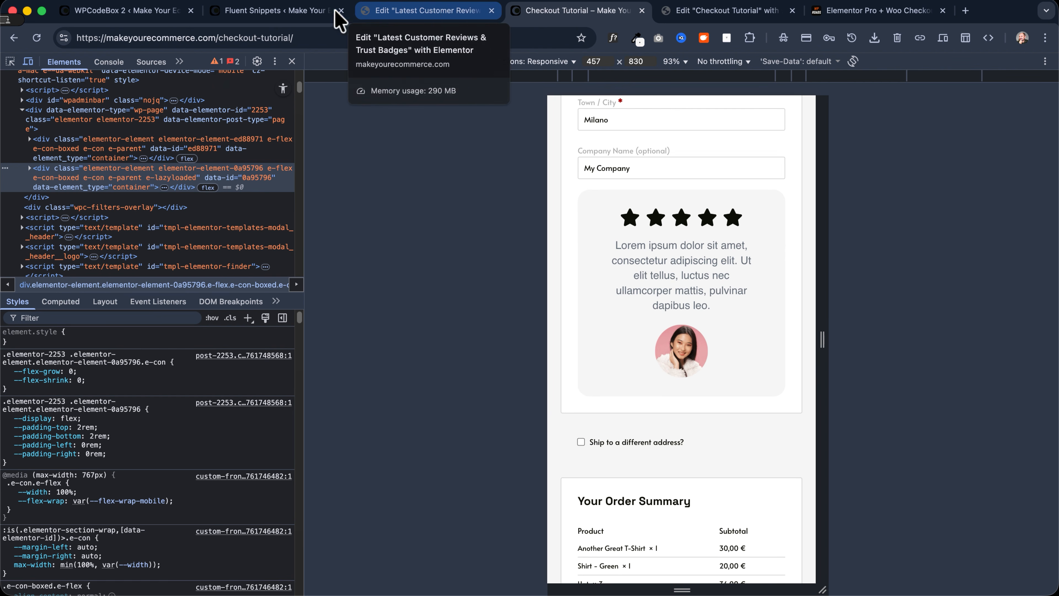
Hide the review template's container on mobile devices and publish the template
{"action": "left_click", "coordinate": [417, 12]}
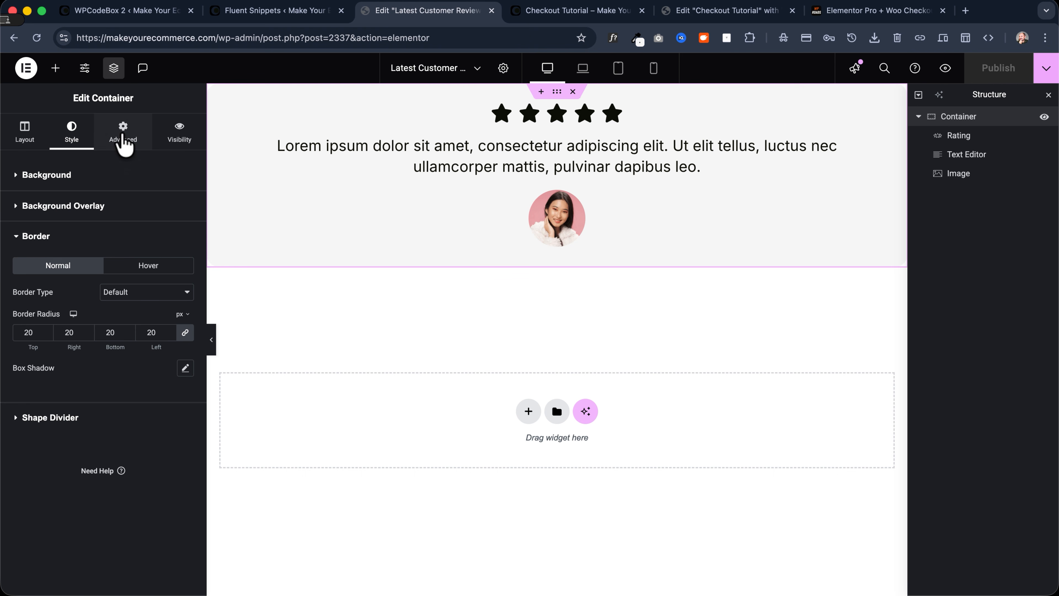
{"action": "left_click", "coordinate": [124, 144]}
{"action": "scroll", "coordinate": [83, 367], "scroll_direction": "down", "scroll_amount": 5}
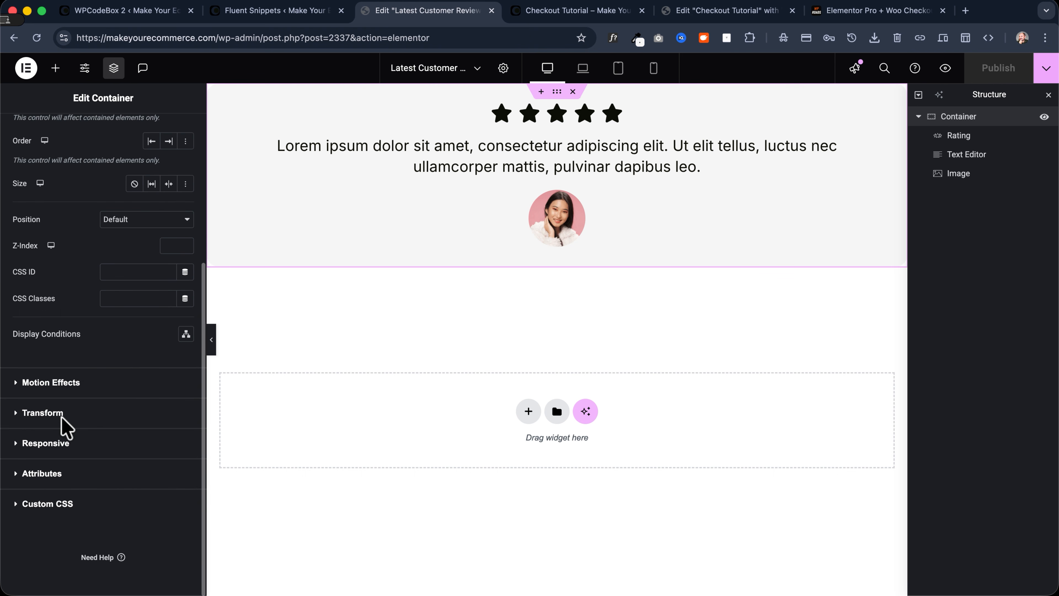
{"action": "left_click", "coordinate": [49, 443]}
{"action": "left_click", "coordinate": [160, 406]}
{"action": "left_click", "coordinate": [1003, 74]}
Reload the checkout page and check the billing details area for the review card at mobile width
{"action": "left_click", "coordinate": [553, 12]}
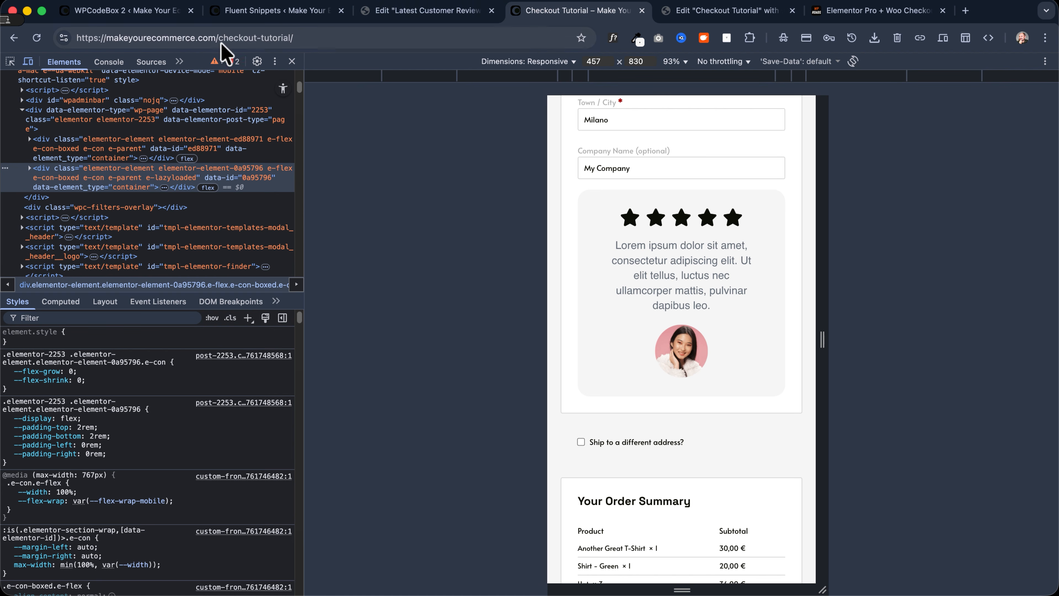
{"action": "left_click", "coordinate": [37, 38]}
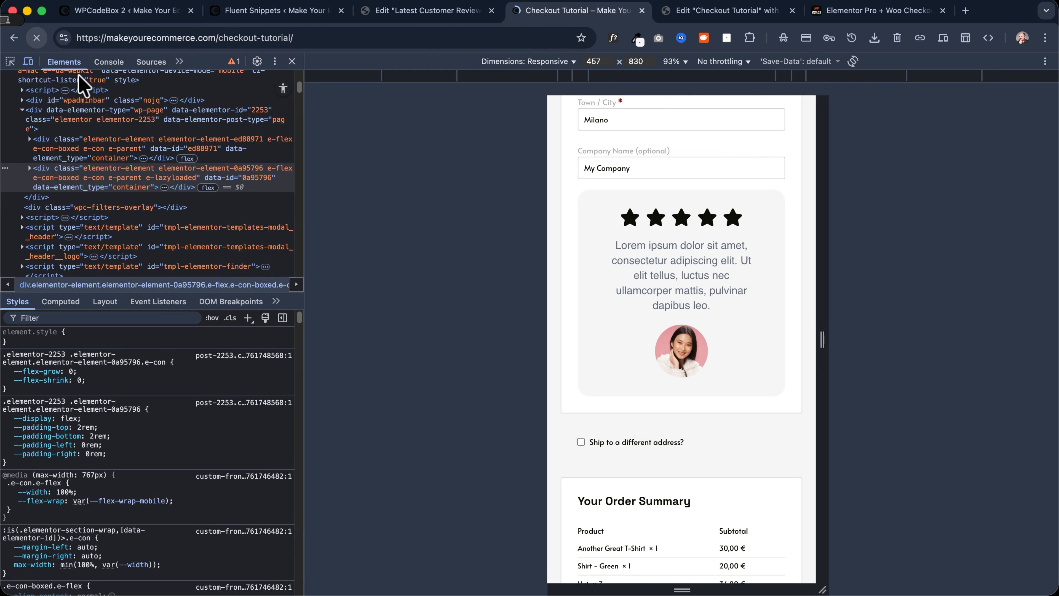
{"action": "scroll", "coordinate": [669, 300], "scroll_direction": "down", "scroll_amount": 15}
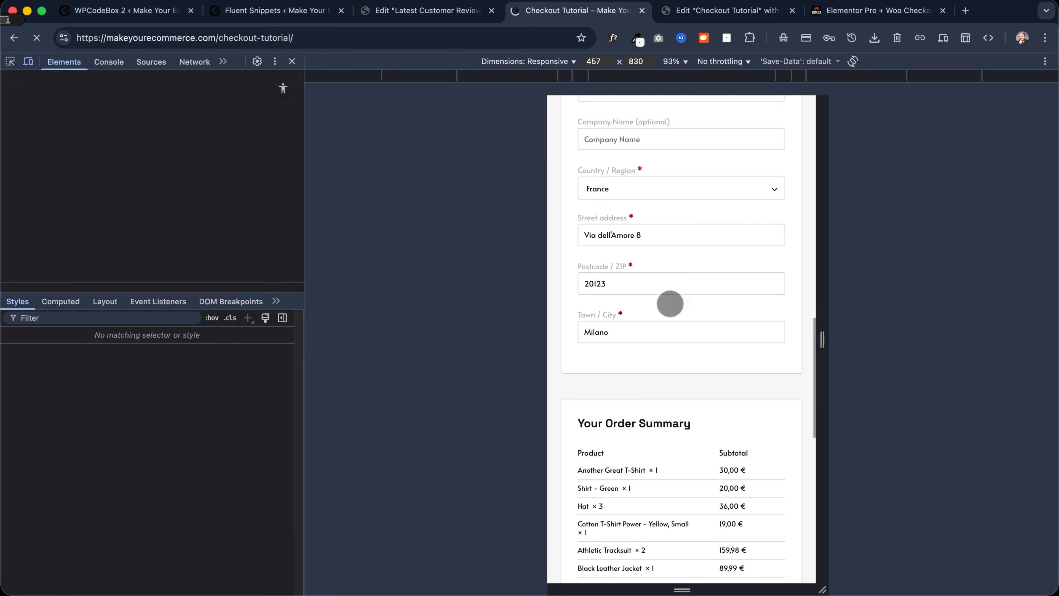
{"action": "scroll", "coordinate": [670, 304], "scroll_direction": "up", "scroll_amount": 15}
{"action": "scroll", "coordinate": [670, 303], "scroll_direction": "down", "scroll_amount": 6}
{"action": "scroll", "coordinate": [673, 311], "scroll_direction": "down", "scroll_amount": 10}
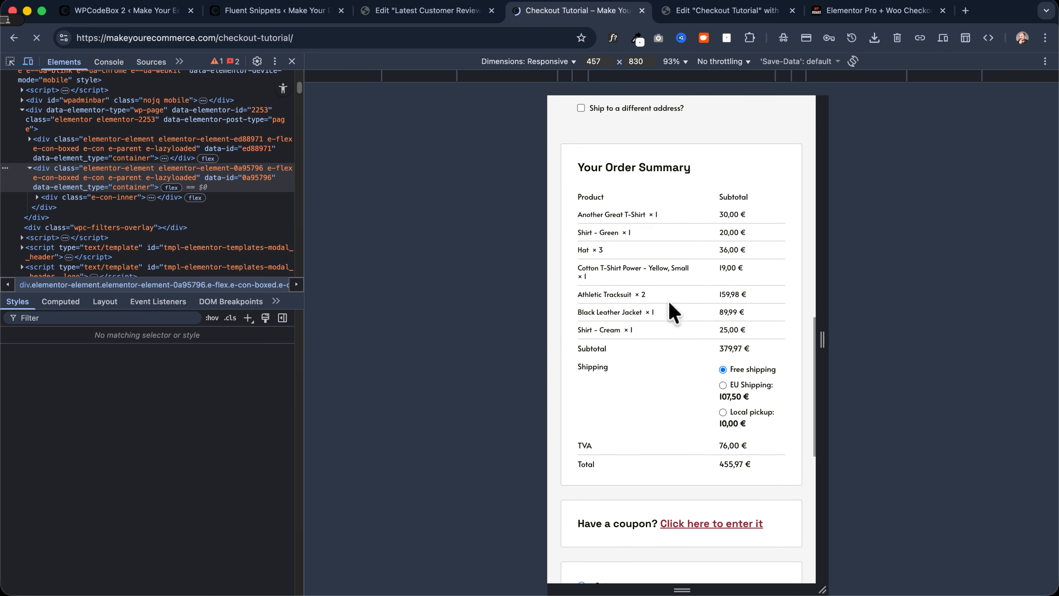
{"action": "scroll", "coordinate": [672, 313], "scroll_direction": "down", "scroll_amount": 6}
{"action": "scroll", "coordinate": [773, 346], "scroll_direction": "up", "scroll_amount": 15}
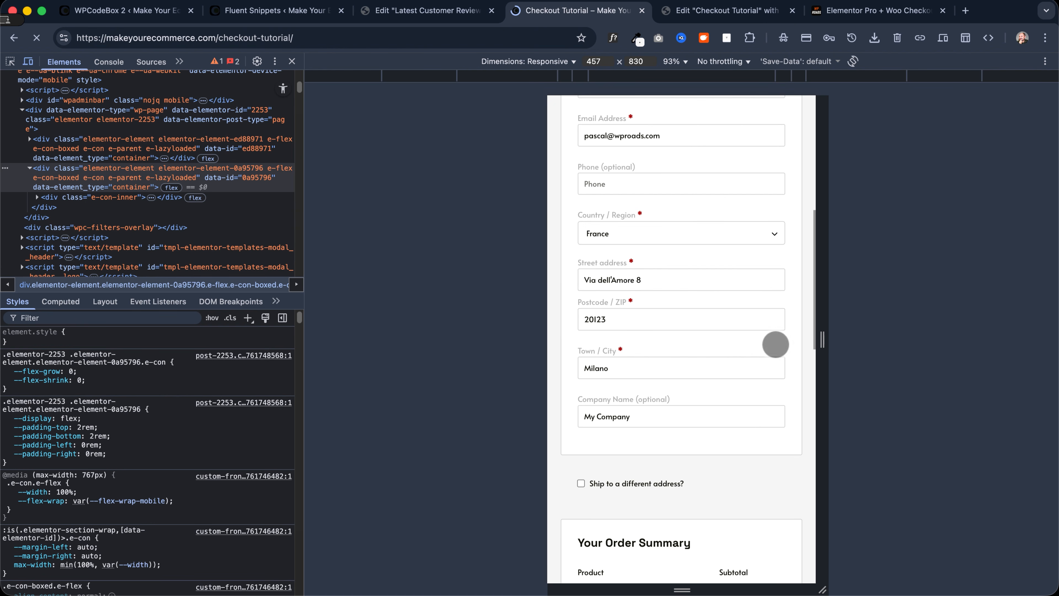
Widen the responsive preview to 1240 px and examine the review card and the rest of the checkout layout at that width
{"action": "left_click_drag", "start_coordinate": [827, 348], "coordinate": [1052, 340]}
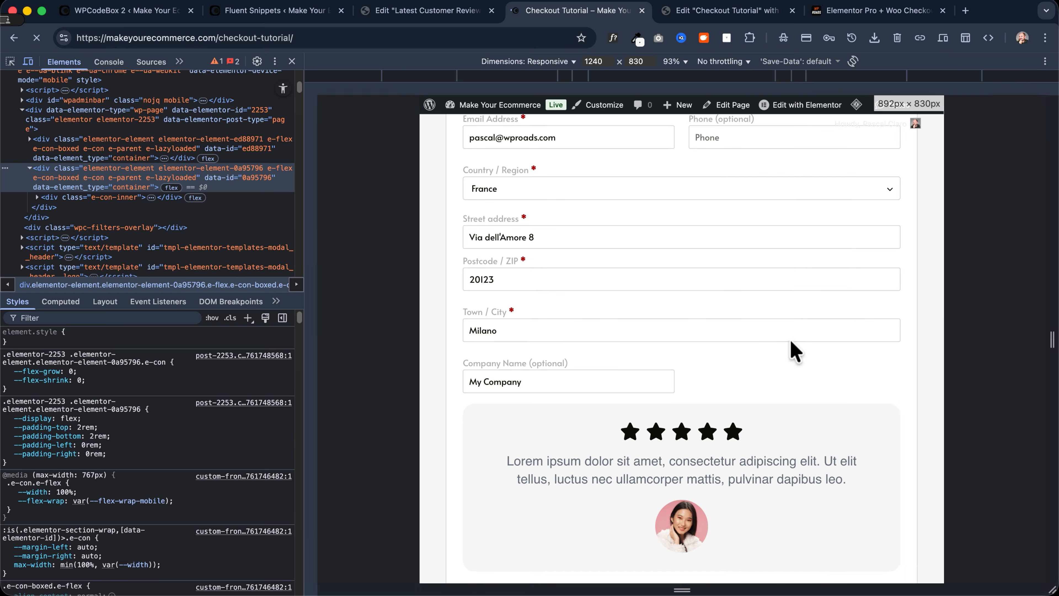
{"action": "scroll", "coordinate": [442, 307], "scroll_direction": "down", "scroll_amount": 3}
{"action": "scroll", "coordinate": [442, 308], "scroll_direction": "up", "scroll_amount": 6}
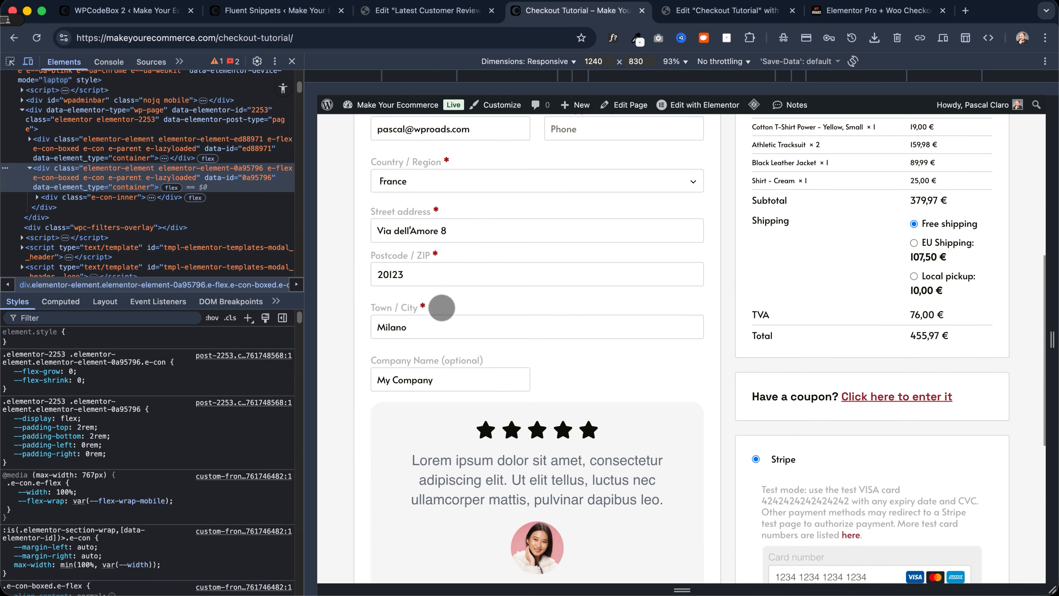
{"action": "scroll", "coordinate": [442, 308], "scroll_direction": "down", "scroll_amount": 4}
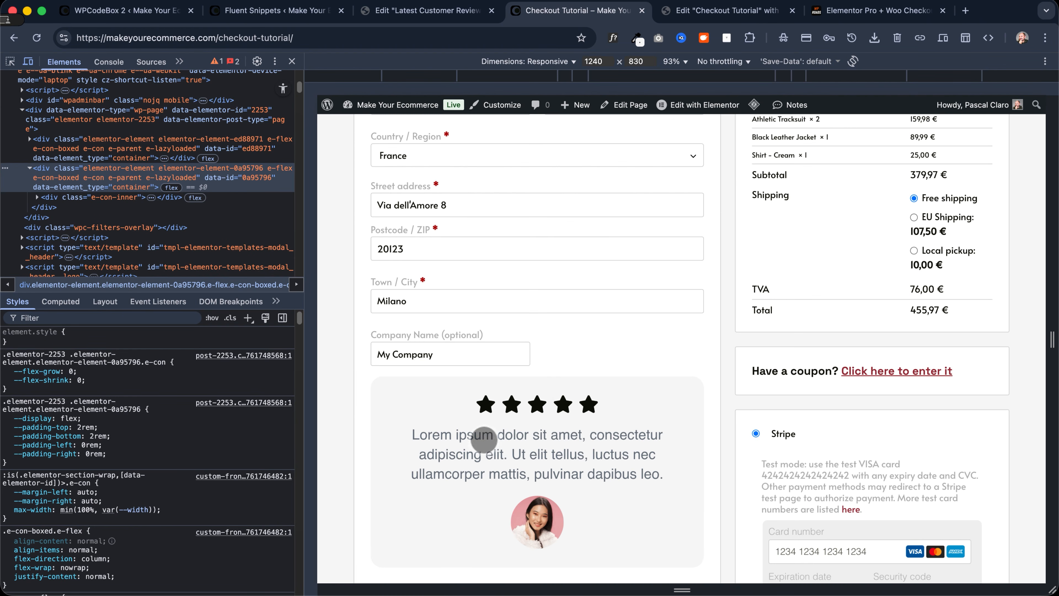
{"action": "scroll", "coordinate": [529, 314], "scroll_direction": "up", "scroll_amount": 10}
{"action": "scroll", "coordinate": [539, 287], "scroll_direction": "down", "scroll_amount": 1}
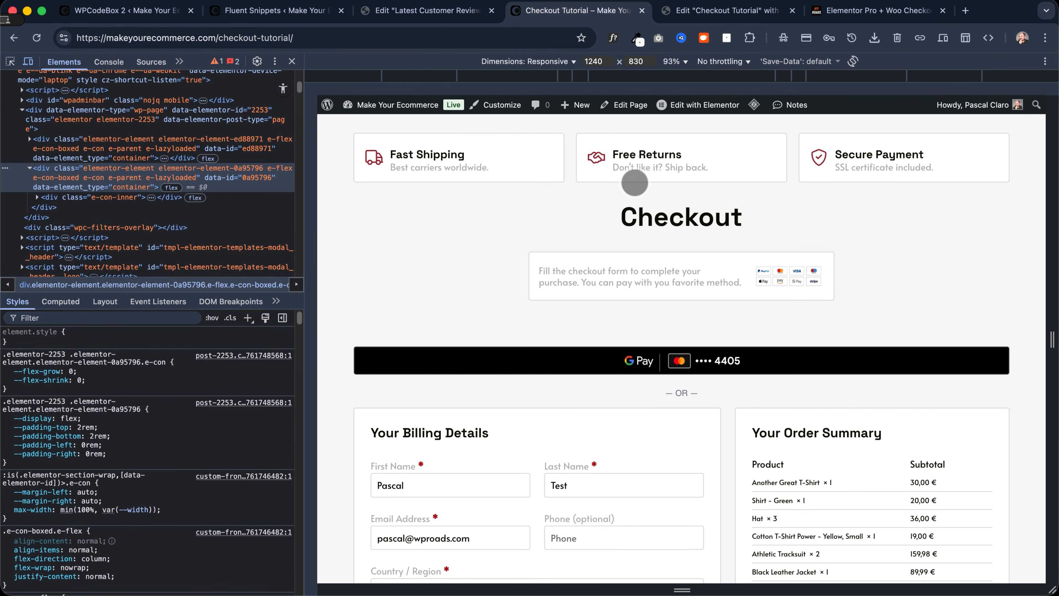
{"action": "scroll", "coordinate": [465, 260], "scroll_direction": "down", "scroll_amount": 12}
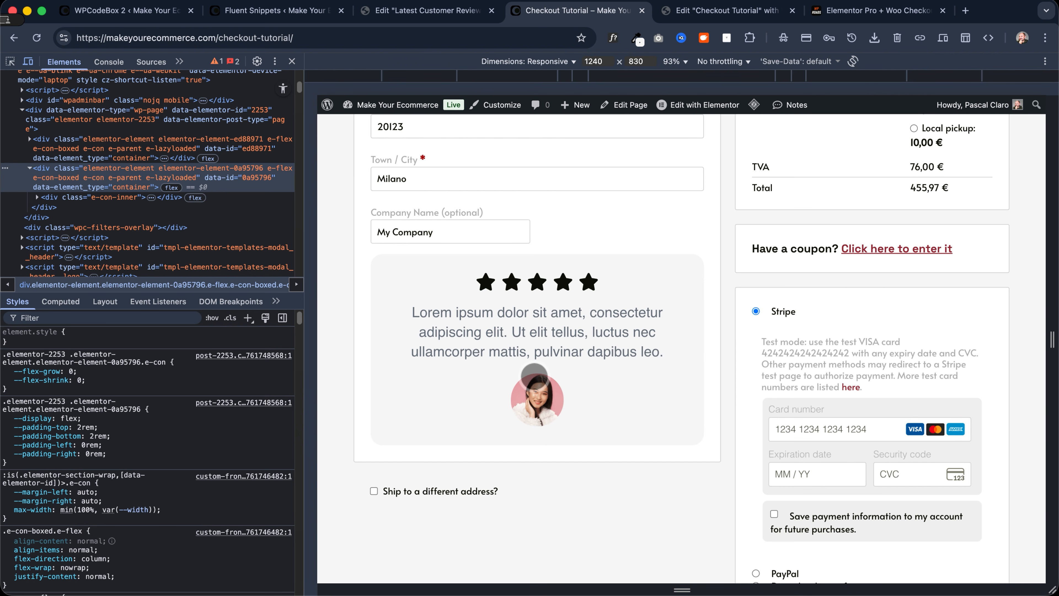
{"action": "scroll", "coordinate": [535, 376], "scroll_direction": "down", "scroll_amount": 9}
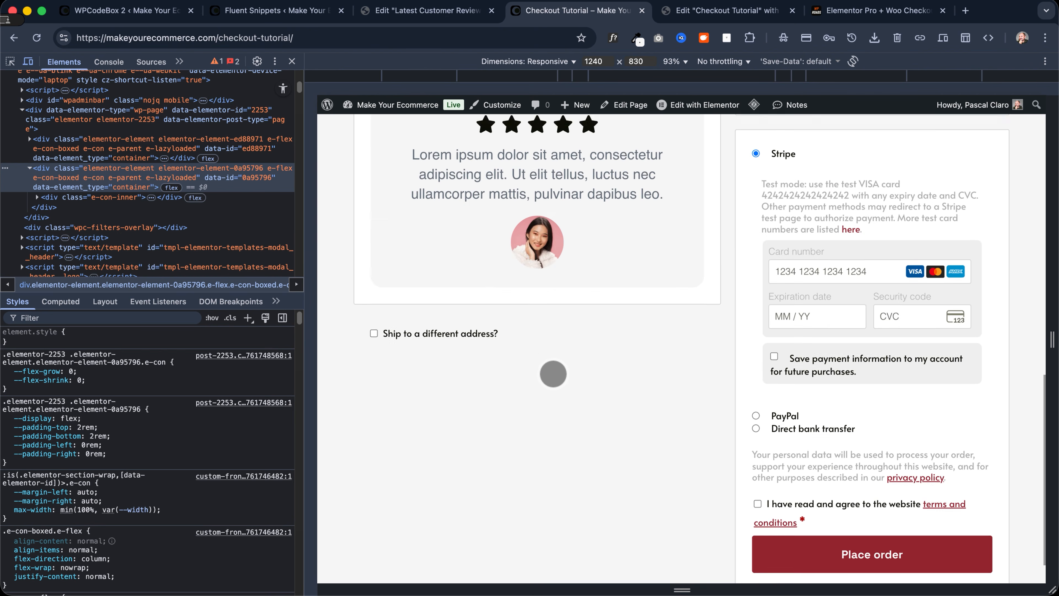
{"action": "scroll", "coordinate": [551, 372], "scroll_direction": "up", "scroll_amount": 7}
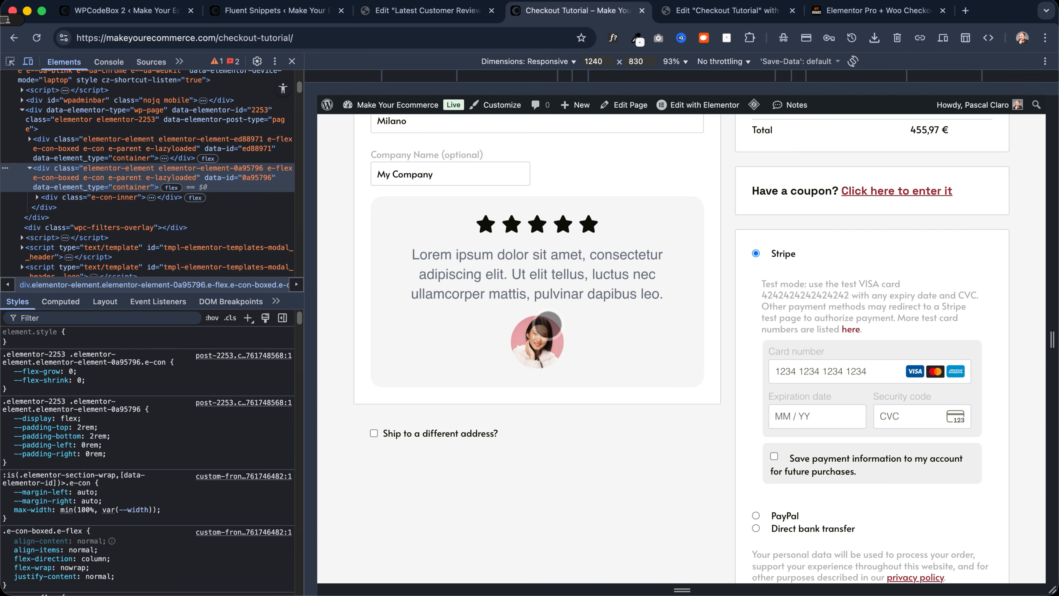
{"action": "scroll", "coordinate": [548, 324], "scroll_direction": "down", "scroll_amount": 3}
{"action": "scroll", "coordinate": [548, 324], "scroll_direction": "up", "scroll_amount": 3}
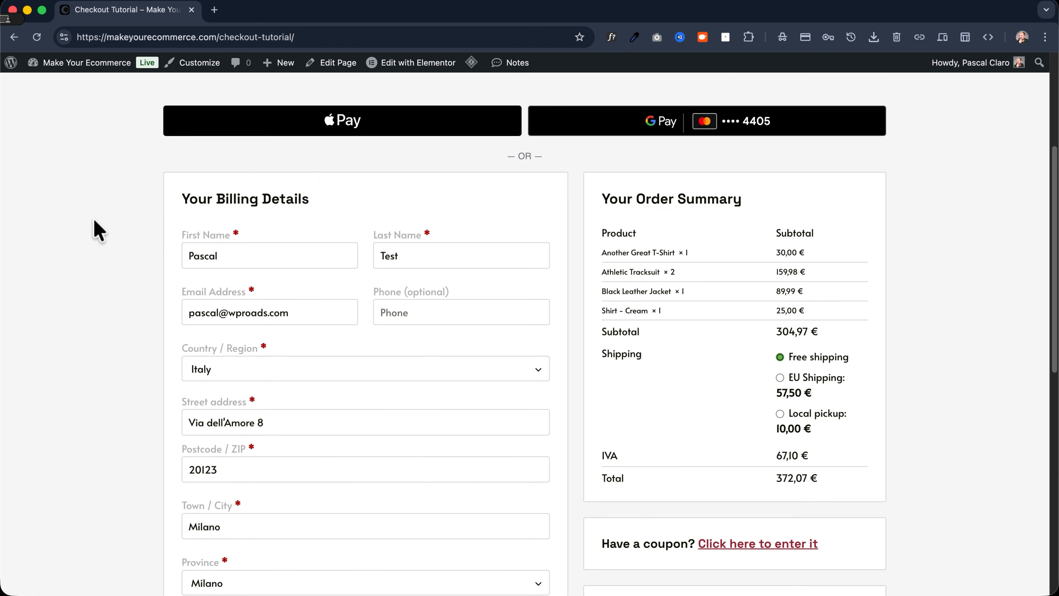
Look over the finished checkout page and open it for editing with Elementor
{"action": "scroll", "coordinate": [98, 231], "scroll_direction": "down", "scroll_amount": 10}
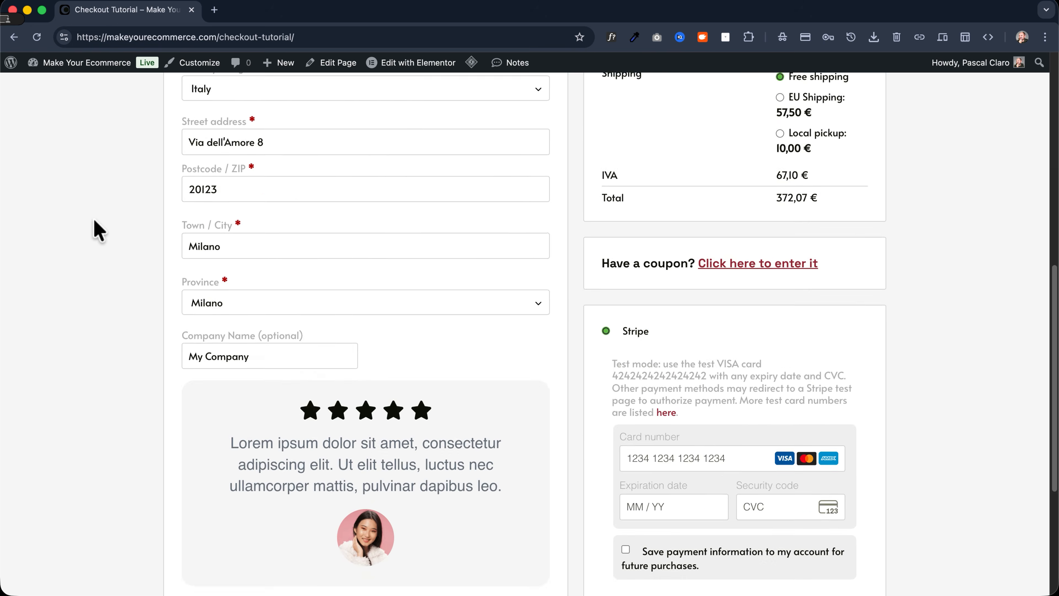
{"action": "scroll", "coordinate": [99, 231], "scroll_direction": "up", "scroll_amount": 10}
{"action": "scroll", "coordinate": [99, 232], "scroll_direction": "up", "scroll_amount": 5}
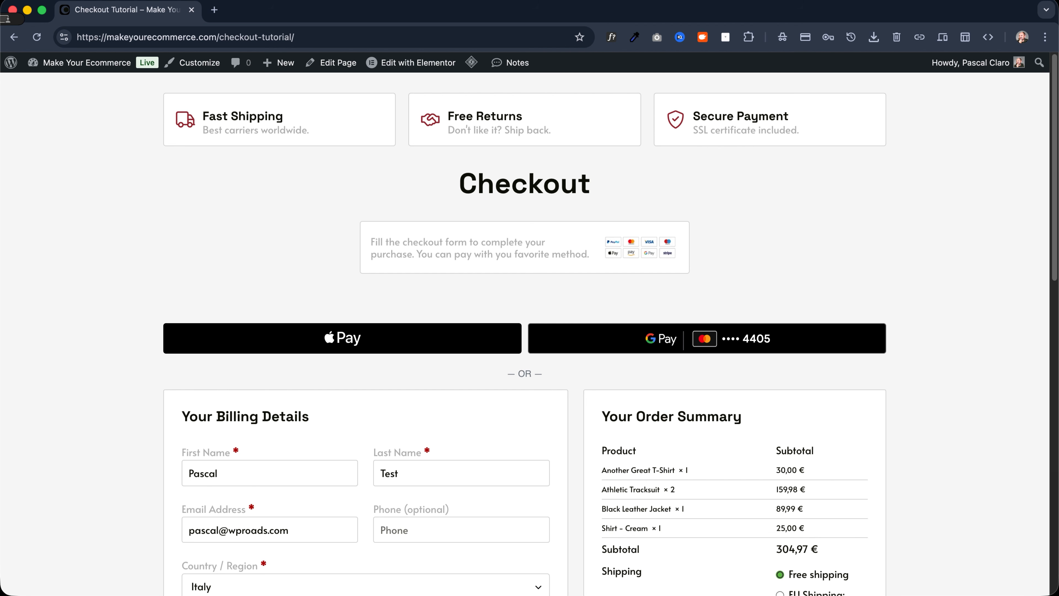
{"action": "left_click", "coordinate": [412, 62]}
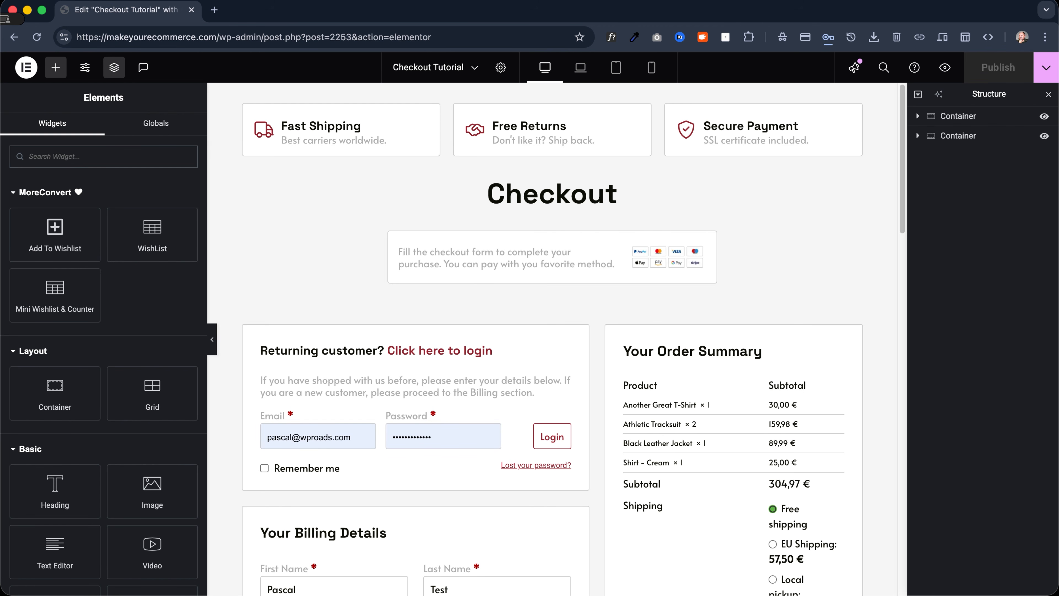
Add a new single-column container above the Fast Shipping, Free Returns and Secure Payment row
{"action": "left_click", "coordinate": [538, 102]}
{"action": "left_click", "coordinate": [525, 138]}
{"action": "left_click", "coordinate": [509, 182]}
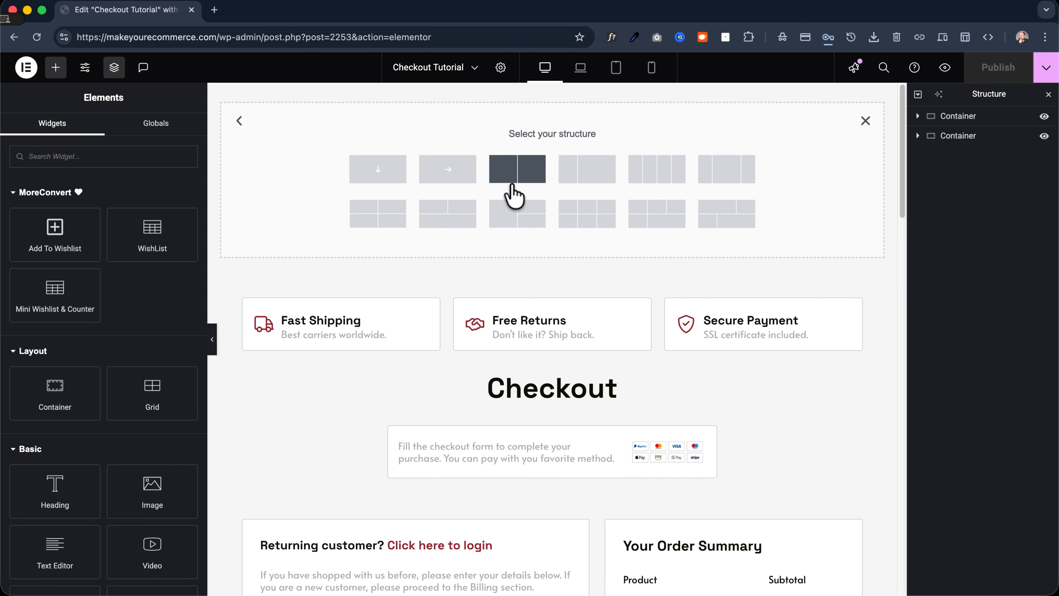
{"action": "left_click", "coordinate": [366, 158]}
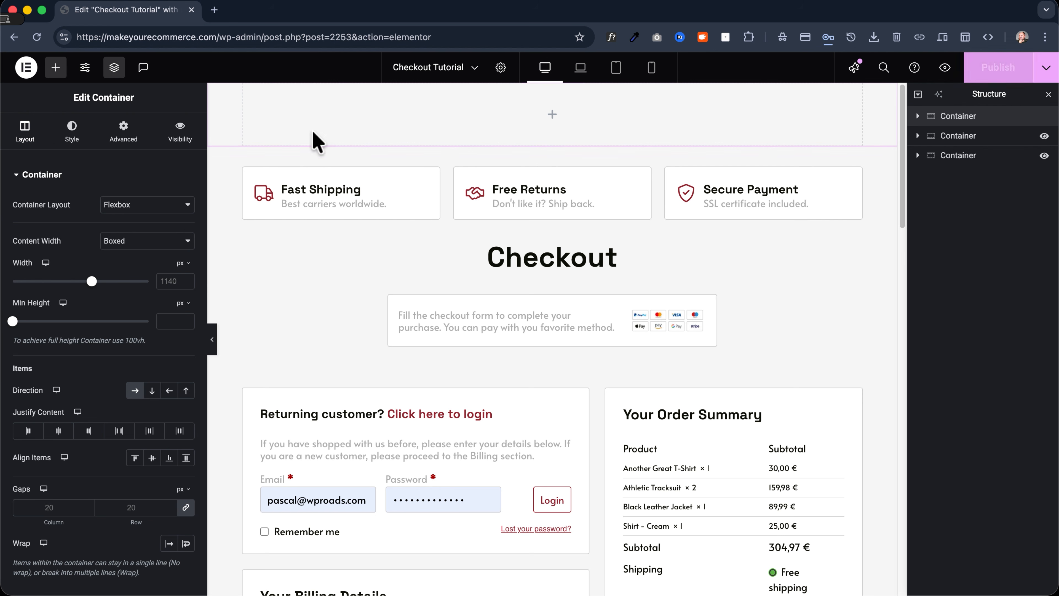
Search the widgets for "butt" and place a Button widget in the new top container
{"action": "left_click", "coordinate": [552, 113]}
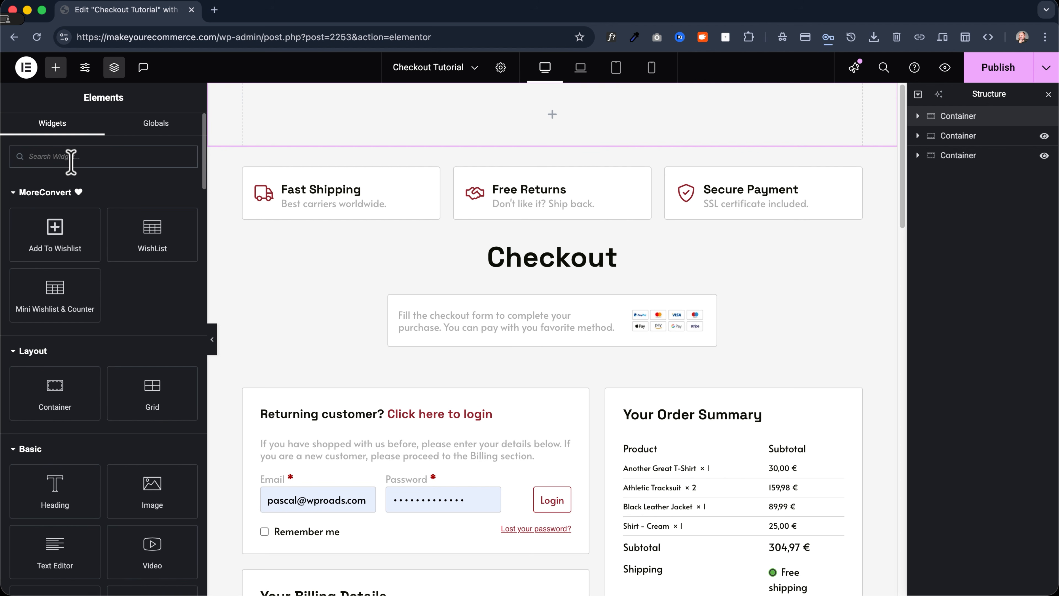
{"action": "type", "text": "butt"}
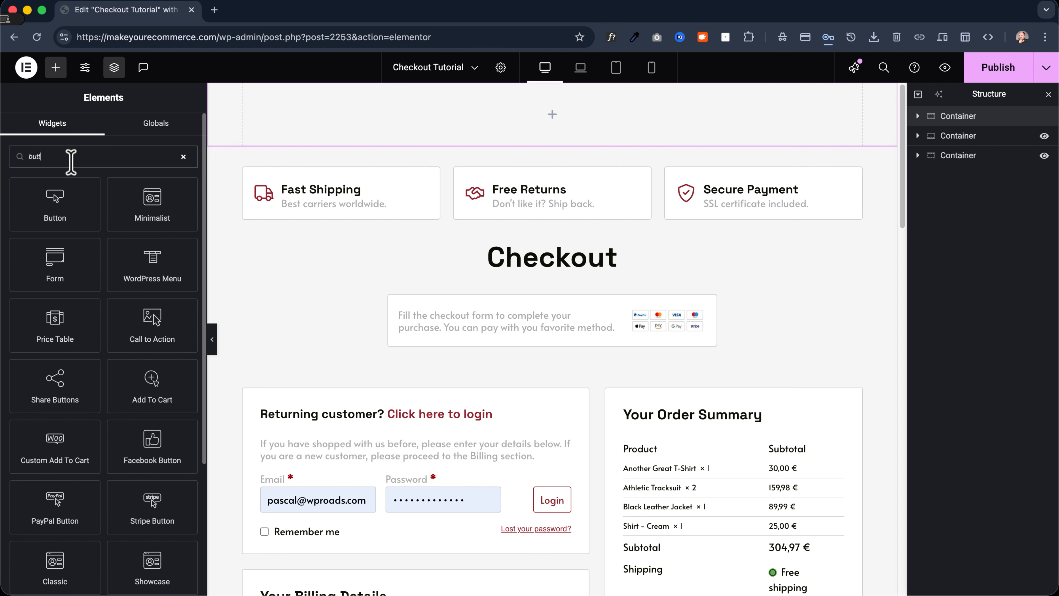
{"action": "left_click_drag", "start_coordinate": [43, 203], "coordinate": [329, 126]}
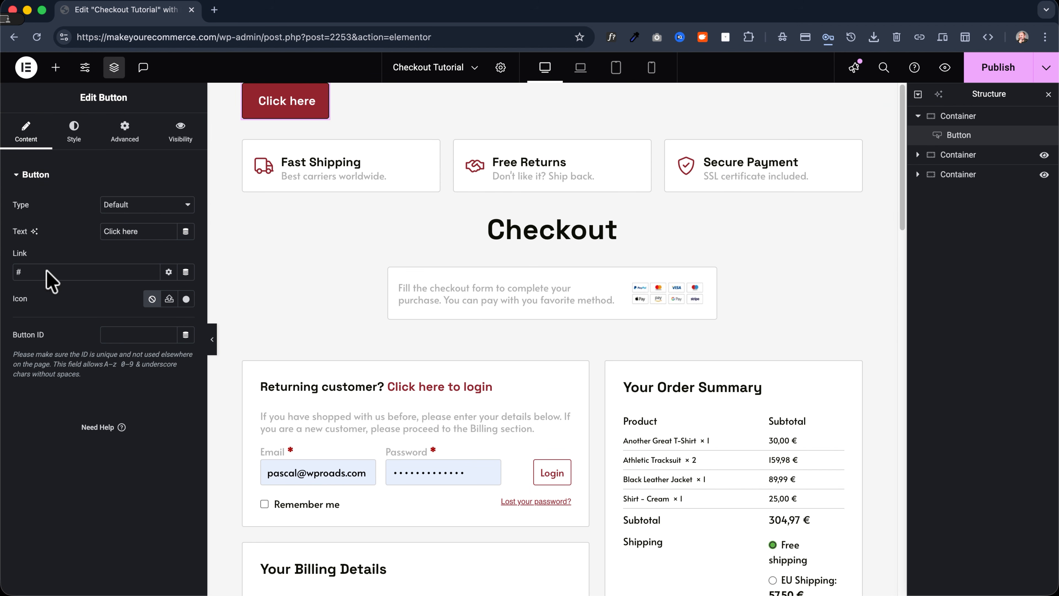
{"action": "left_click", "coordinate": [42, 291]}
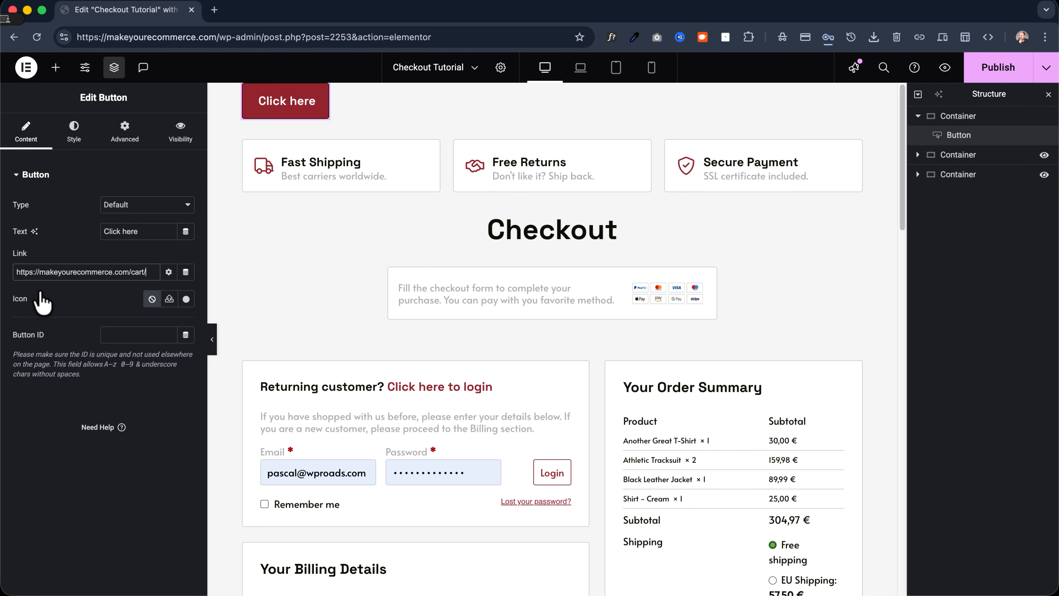
{"action": "triple_click", "coordinate": [121, 231]}
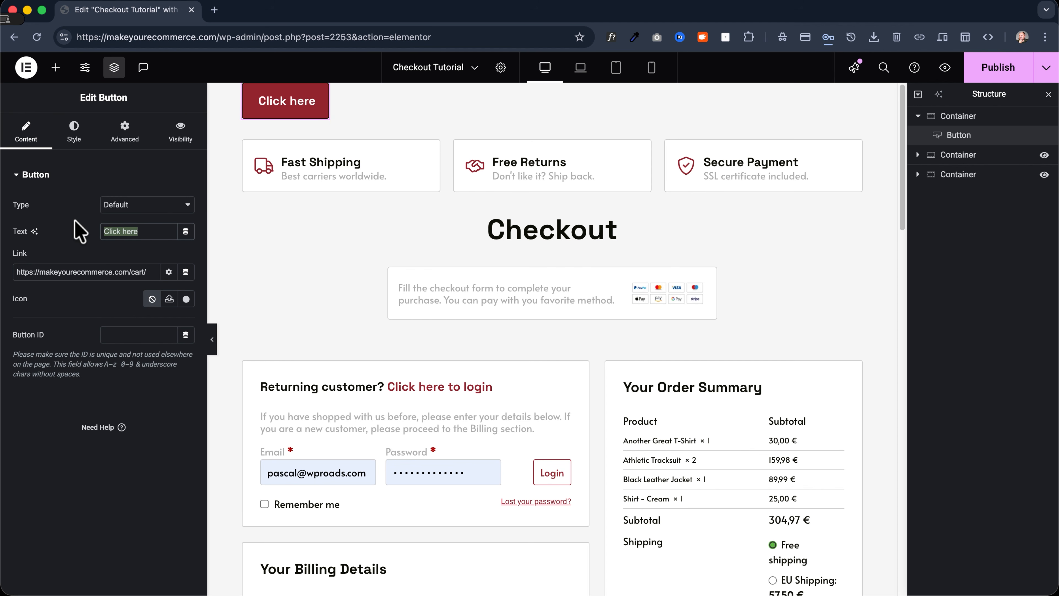
{"action": "type", "text": "Back to the ca"}
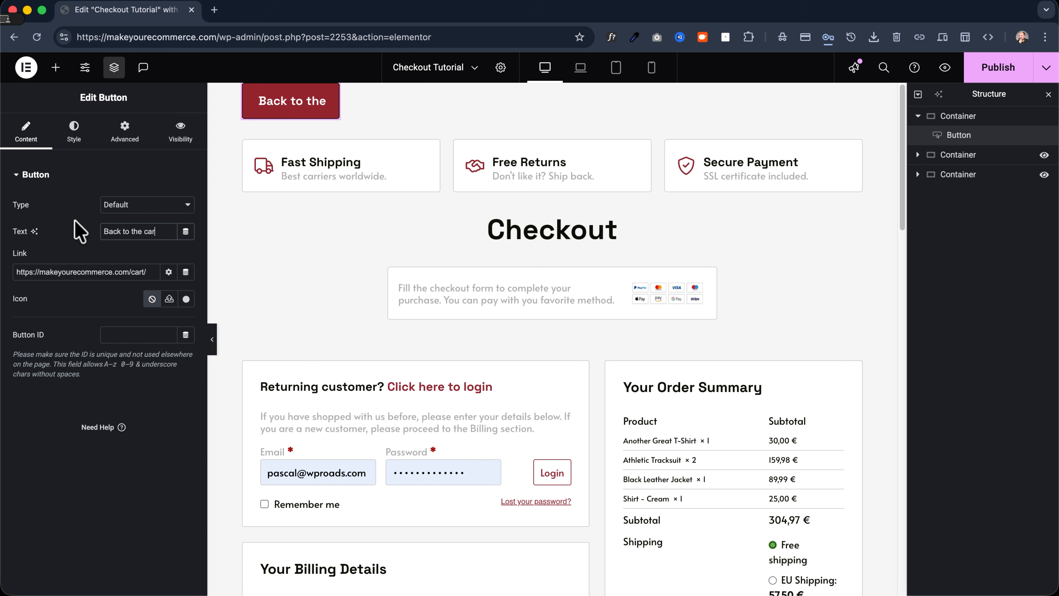
{"action": "type", "text": "rt"}
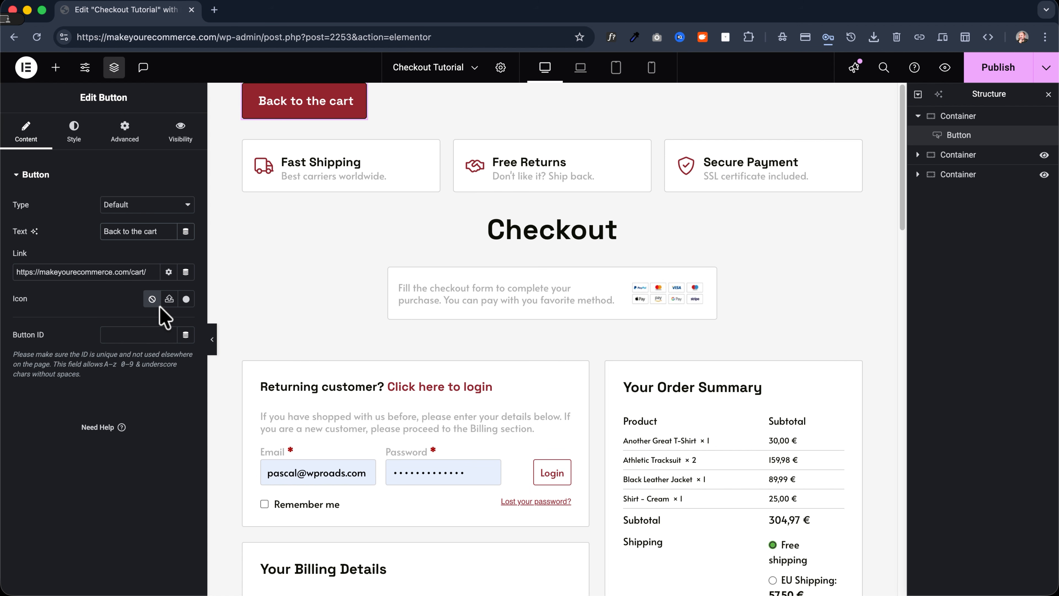
Find "arrow" in the Free icons library and insert the plain left-pointing arrow as the button's icon
{"action": "left_click", "coordinate": [186, 299]}
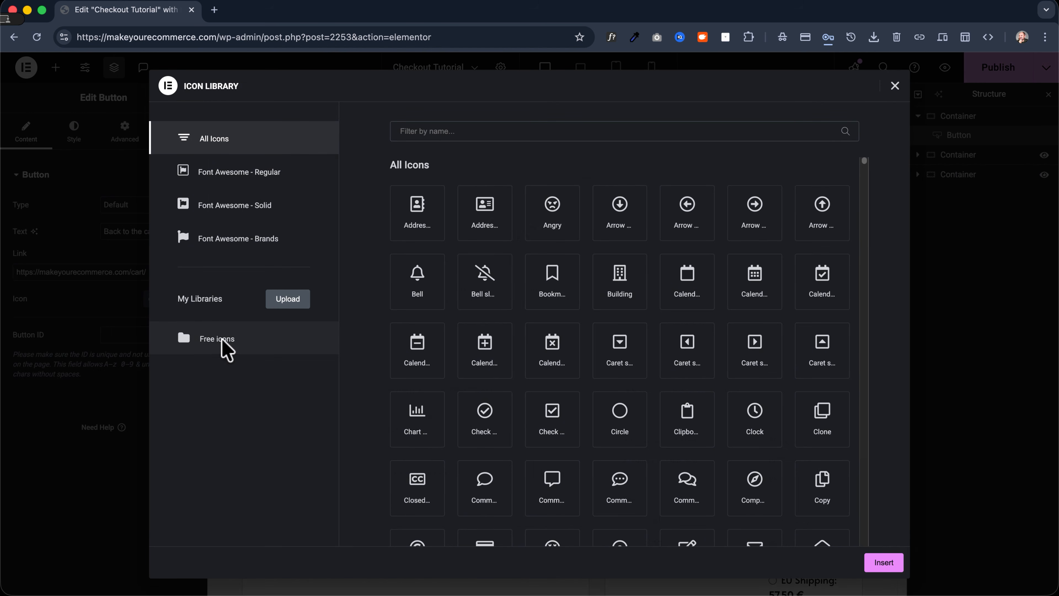
{"action": "left_click", "coordinate": [222, 339]}
{"action": "left_click", "coordinate": [426, 130]}
{"action": "type", "text": "arrow"}
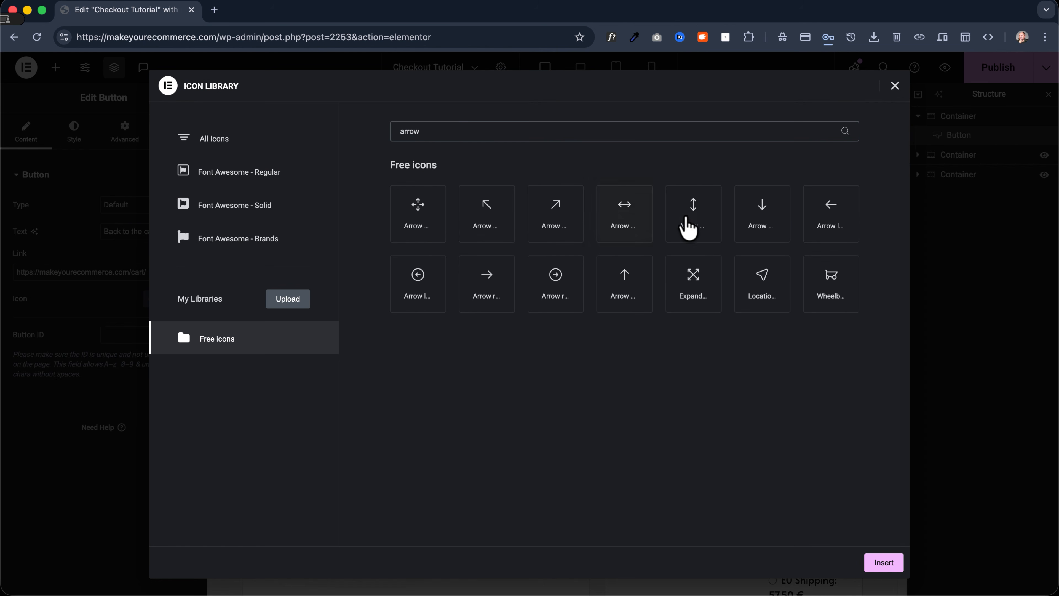
{"action": "left_click", "coordinate": [830, 215]}
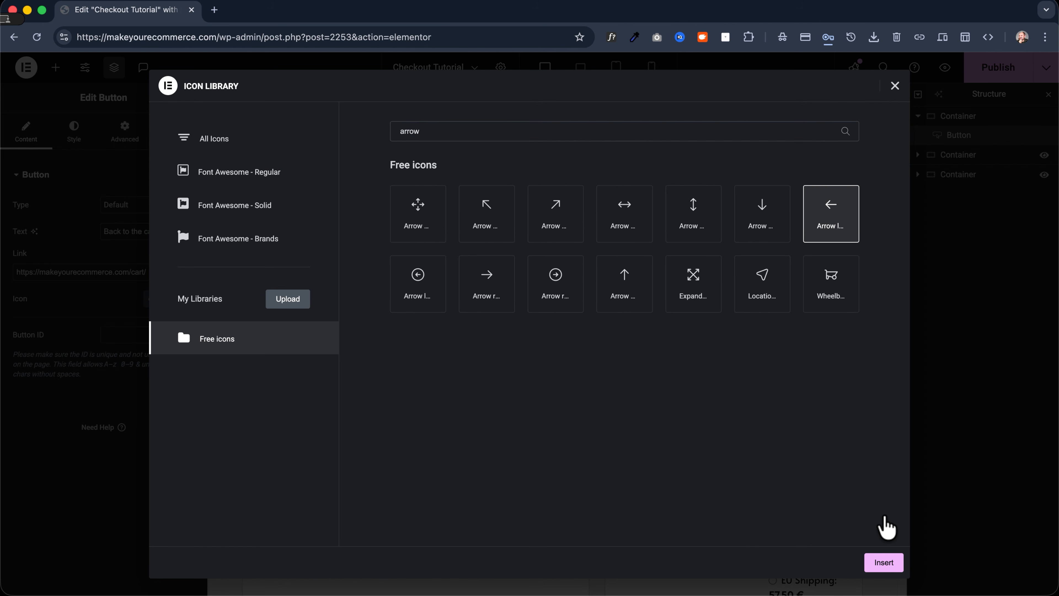
{"action": "left_click", "coordinate": [884, 562]}
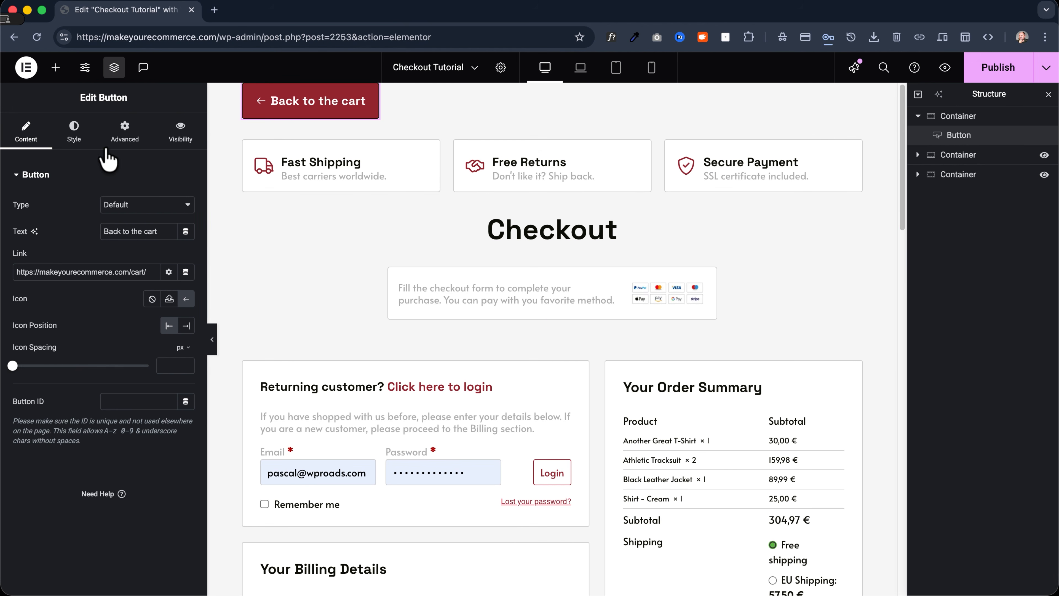
Apply the global font Text XS to the "Back to the cart" button's typography
{"action": "left_click", "coordinate": [66, 140]}
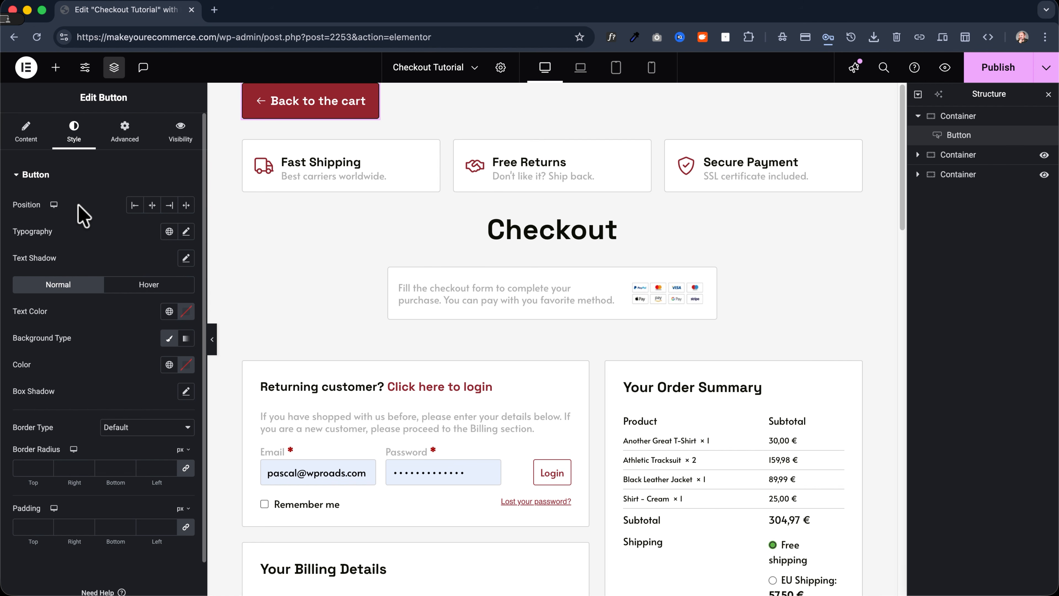
{"action": "left_click", "coordinate": [185, 232]}
{"action": "scroll", "coordinate": [130, 393], "scroll_direction": "down", "scroll_amount": 1}
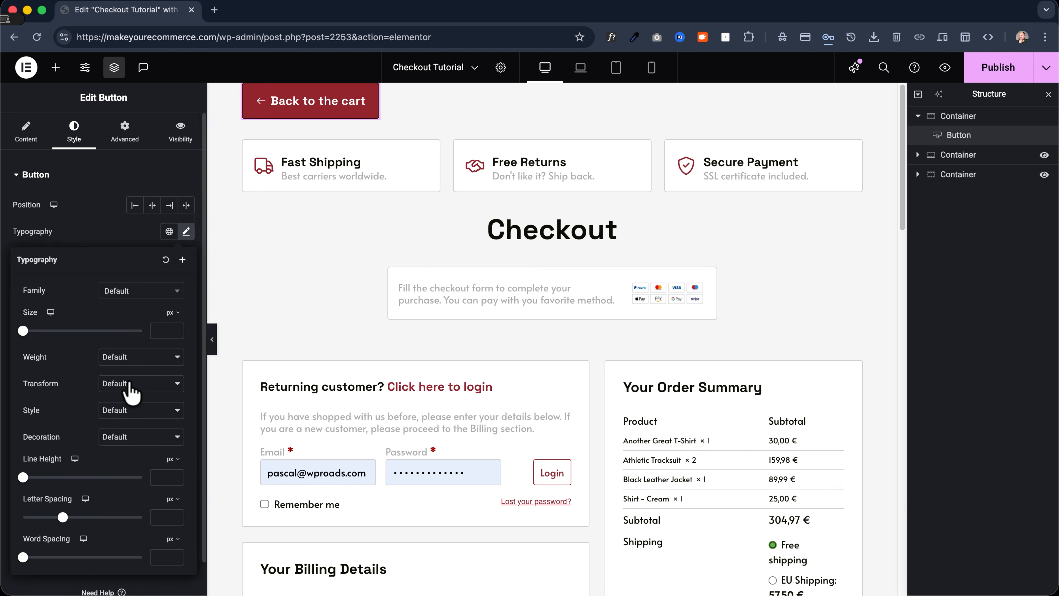
{"action": "scroll", "coordinate": [131, 392], "scroll_direction": "up", "scroll_amount": 1}
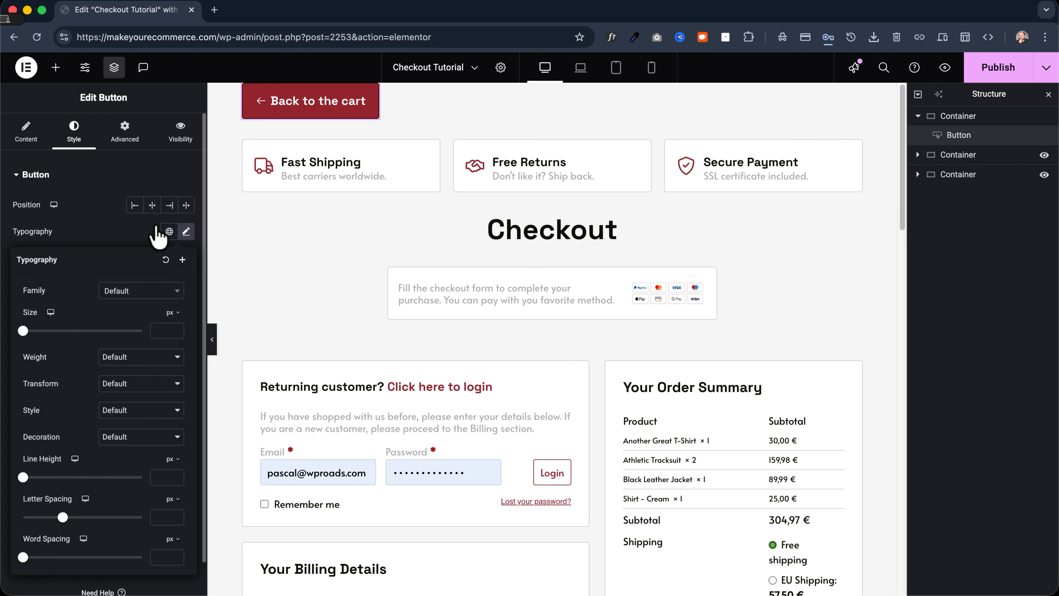
{"action": "left_click", "coordinate": [169, 232]}
{"action": "scroll", "coordinate": [110, 398], "scroll_direction": "down", "scroll_amount": 4}
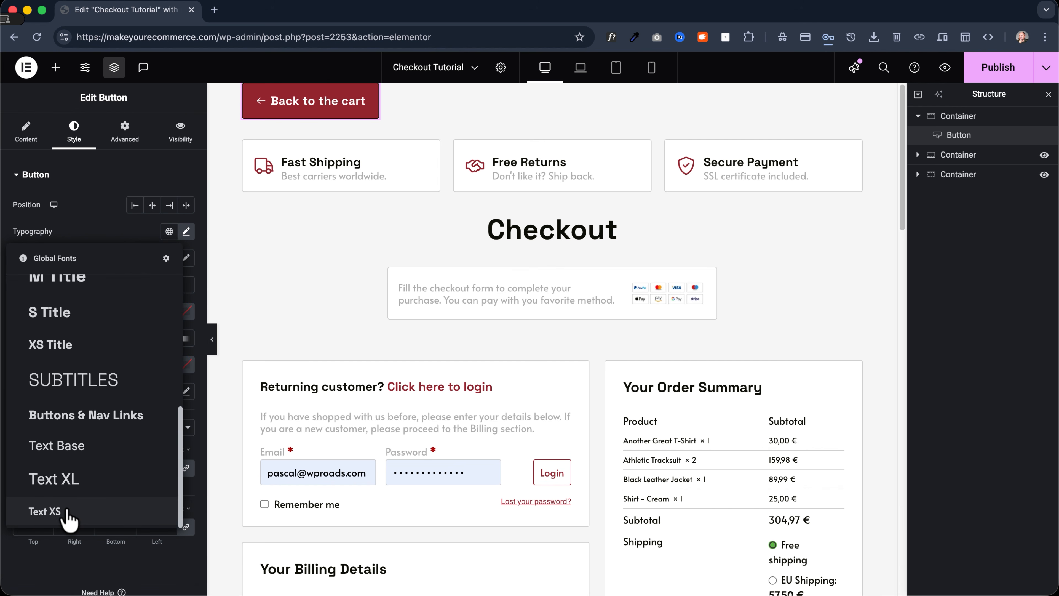
{"action": "left_click", "coordinate": [71, 507]}
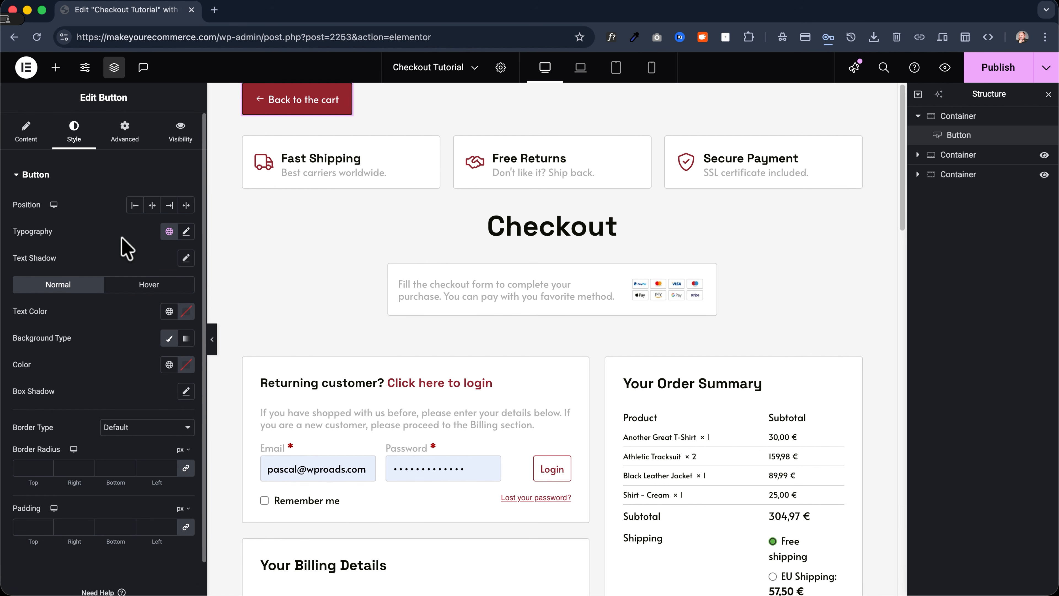
Color the button's text with the global Text Soft Gray and make its classic background color fully transparent
{"action": "left_click", "coordinate": [169, 310]}
{"action": "scroll", "coordinate": [84, 522], "scroll_direction": "down", "scroll_amount": 5}
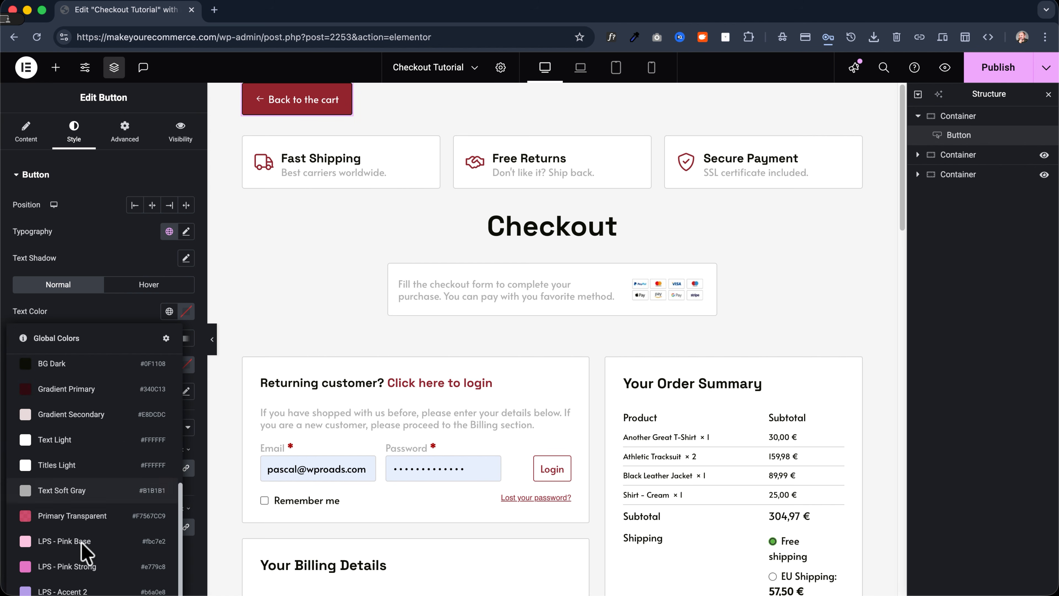
{"action": "left_click", "coordinate": [88, 491]}
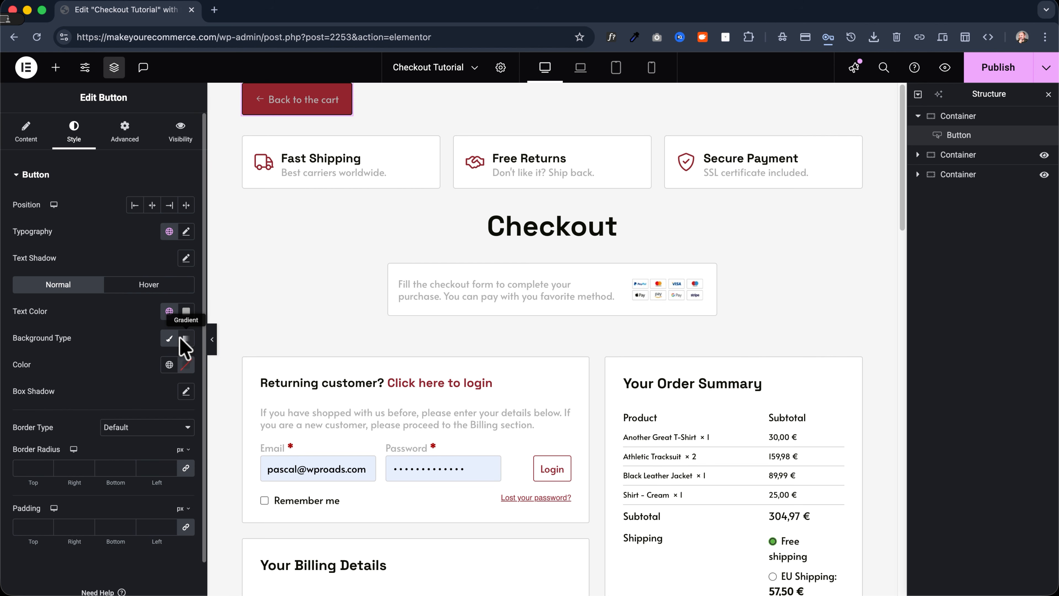
{"action": "left_click", "coordinate": [168, 339]}
{"action": "left_click", "coordinate": [170, 340]}
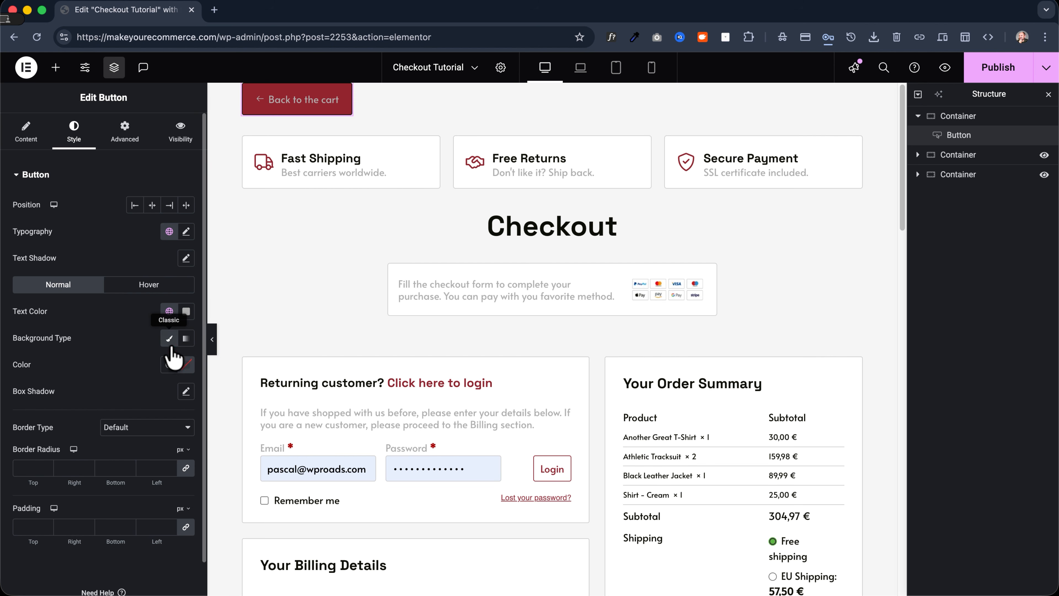
{"action": "left_click", "coordinate": [186, 364]}
{"action": "left_click_drag", "start_coordinate": [256, 530], "coordinate": [107, 532]}
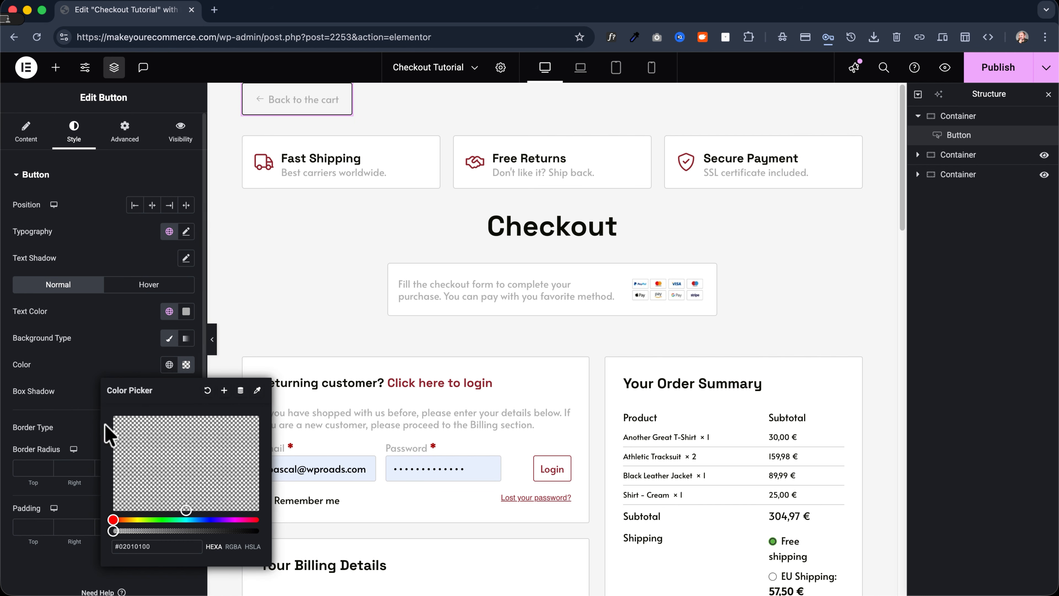
{"action": "left_click", "coordinate": [99, 349]}
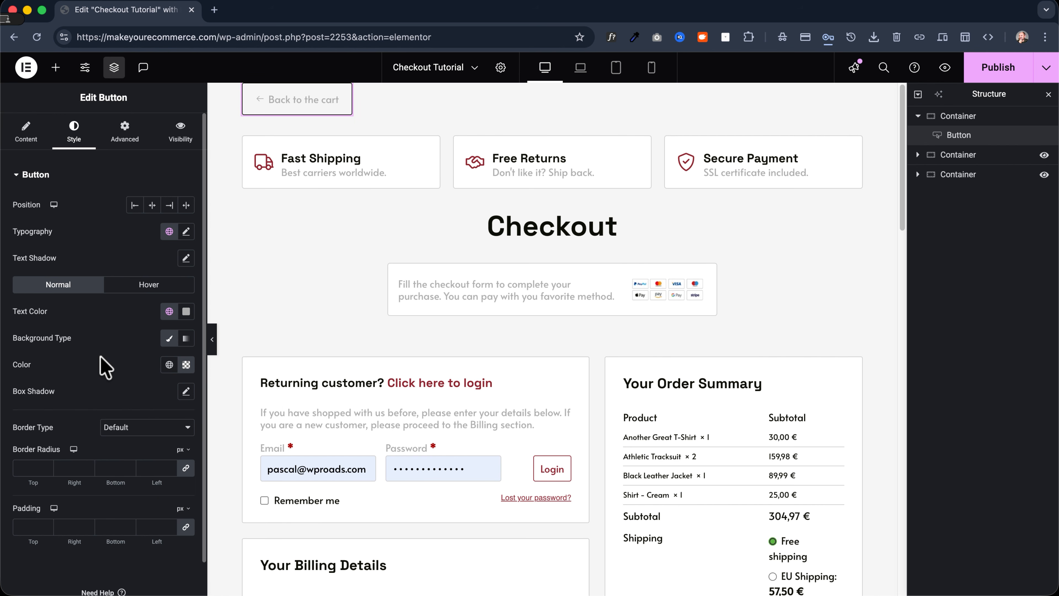
Set the button's border type to None and its padding to 0 px on all sides
{"action": "left_click", "coordinate": [124, 430]}
{"action": "left_click", "coordinate": [122, 442]}
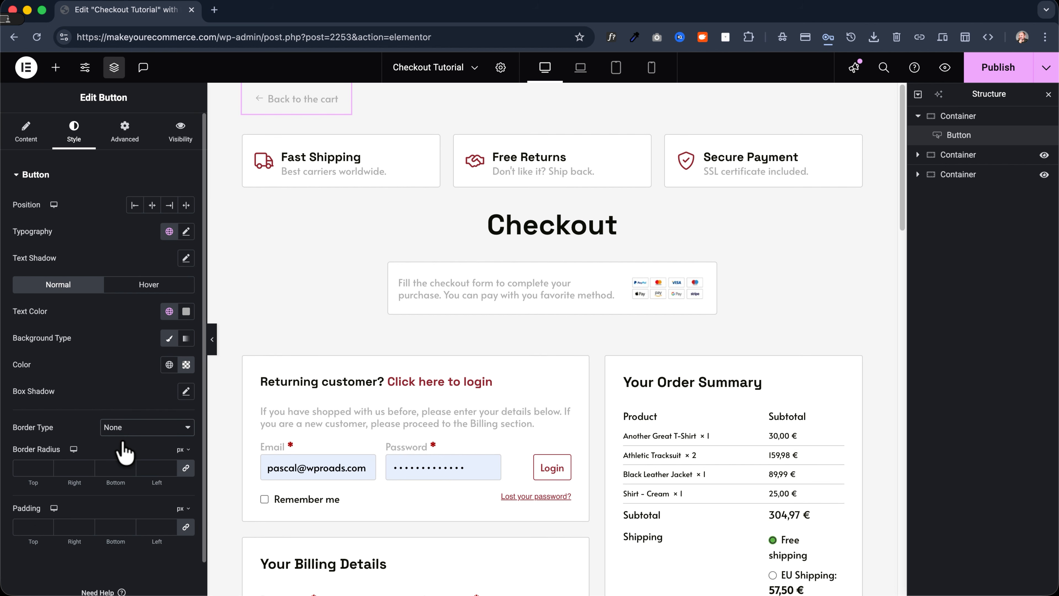
{"action": "left_click", "coordinate": [19, 527]}
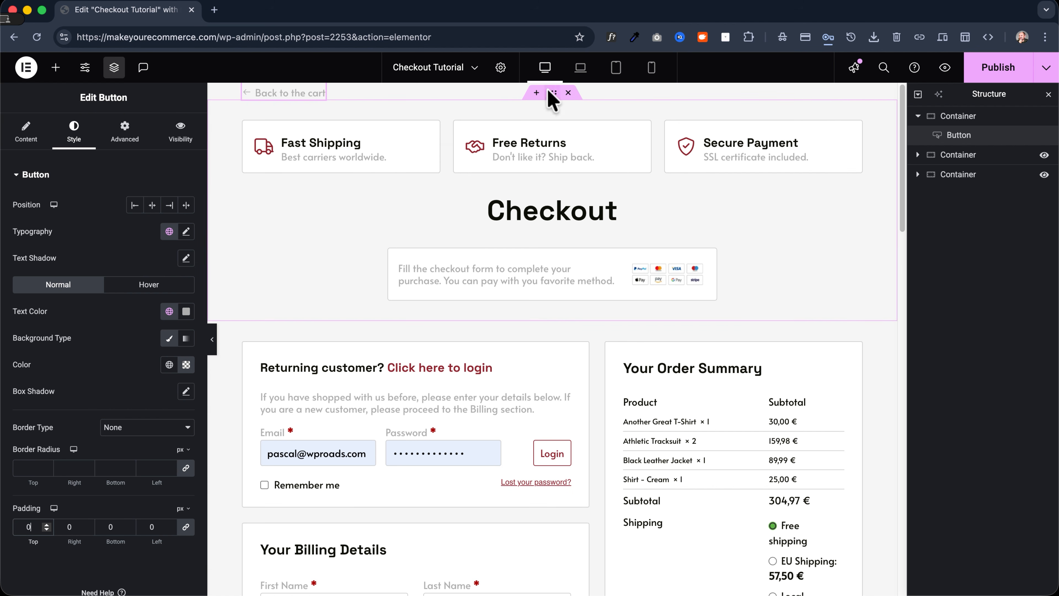
Set the button's parent container to Full Width content with a width of 95%
{"action": "left_click", "coordinate": [961, 119]}
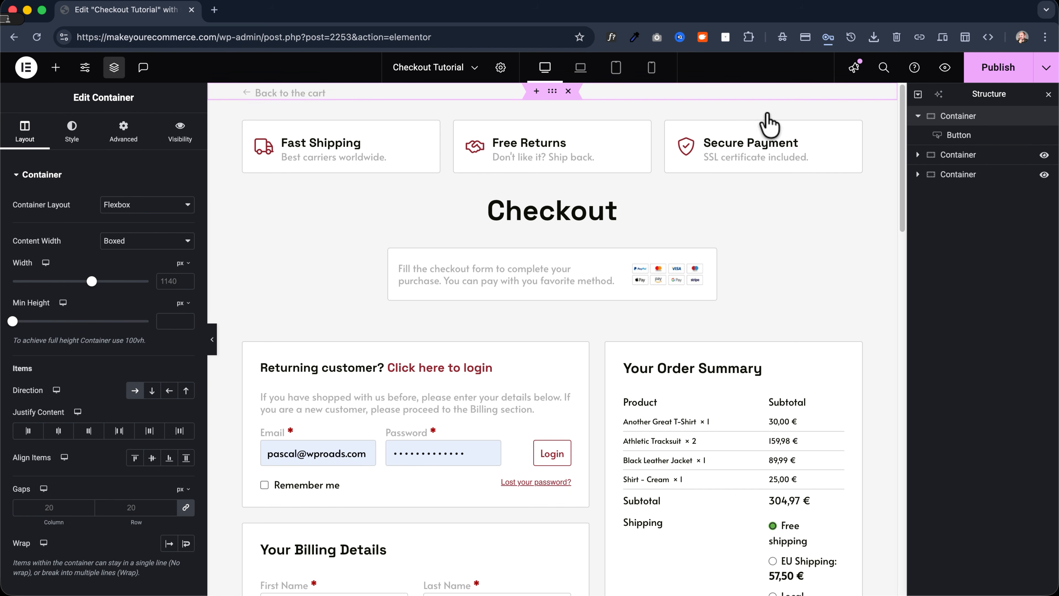
{"action": "left_click", "coordinate": [154, 240]}
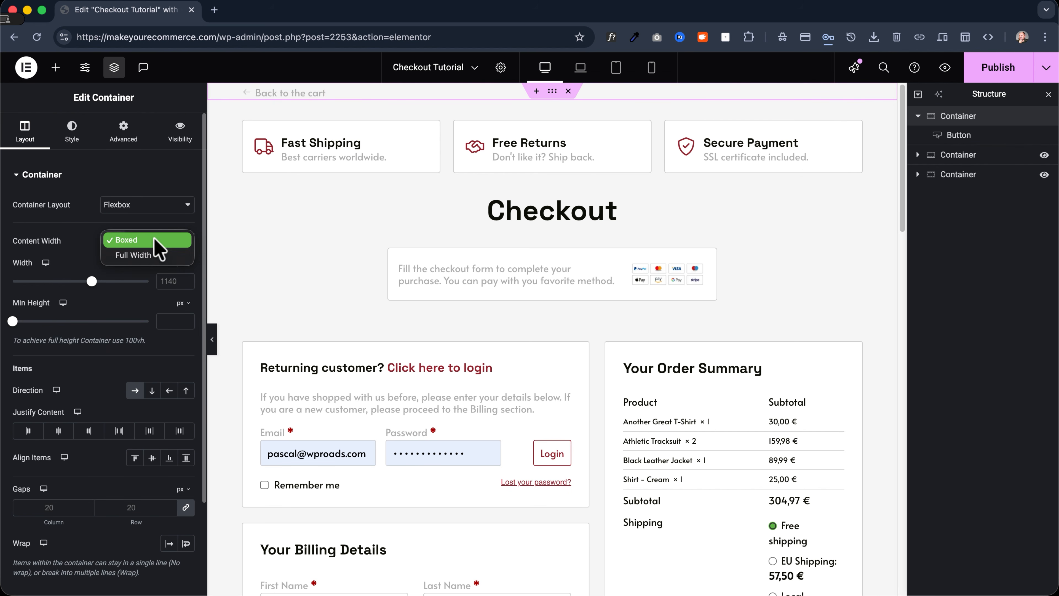
{"action": "left_click", "coordinate": [153, 256]}
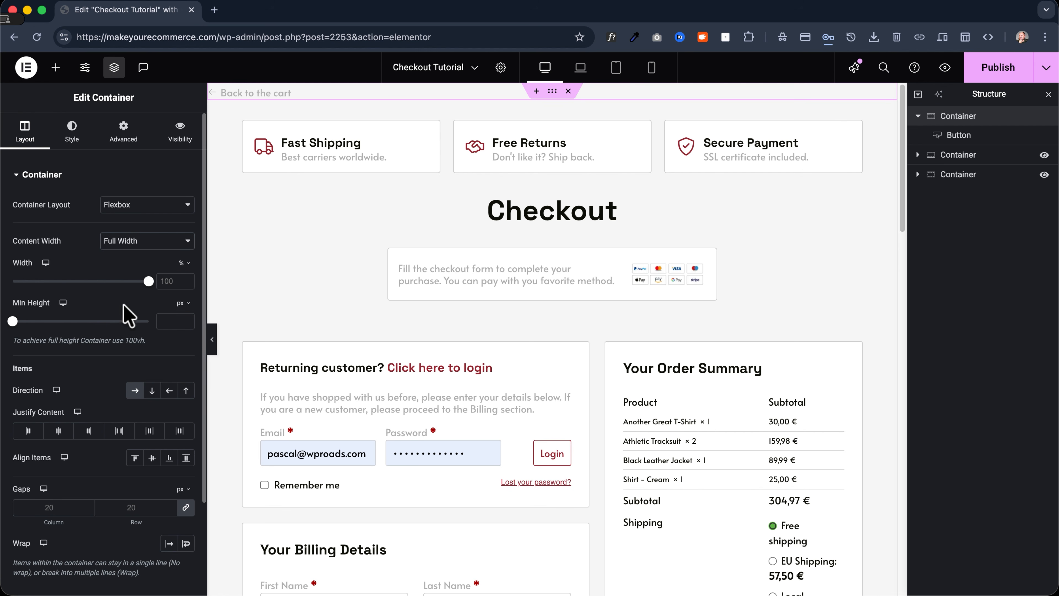
{"action": "type", "text": "90"}
{"action": "double_click", "coordinate": [154, 280]}
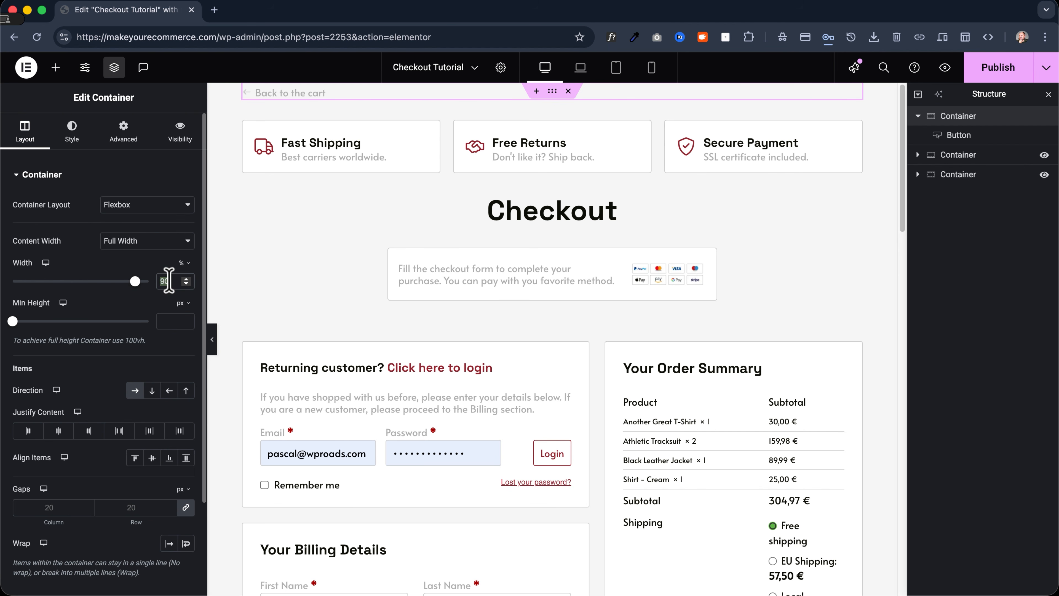
{"action": "type", "text": "95"}
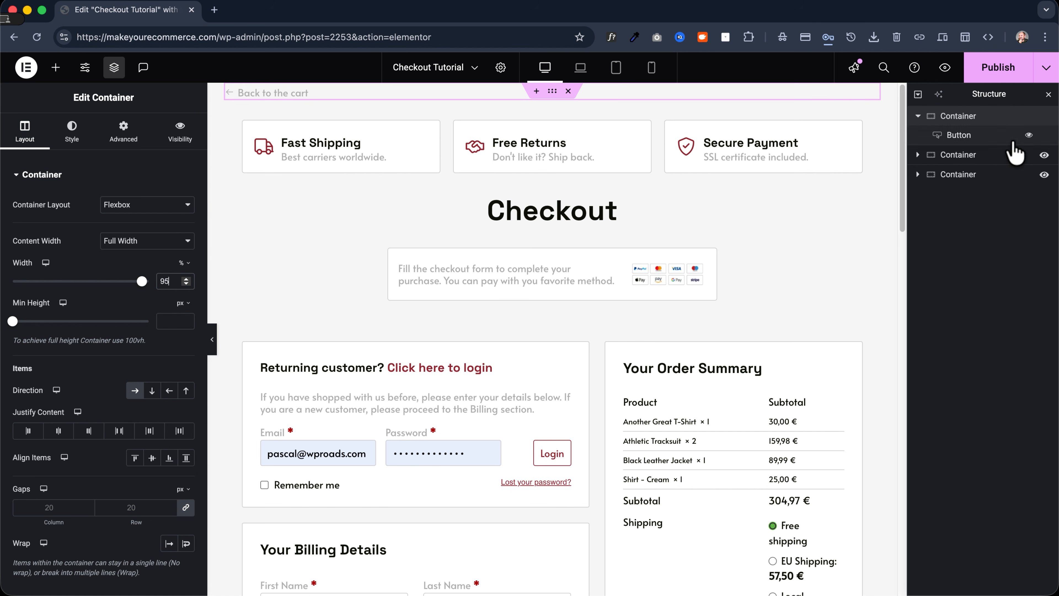
Publish the checkout page and look through its preview from start to end
{"action": "left_click", "coordinate": [998, 67]}
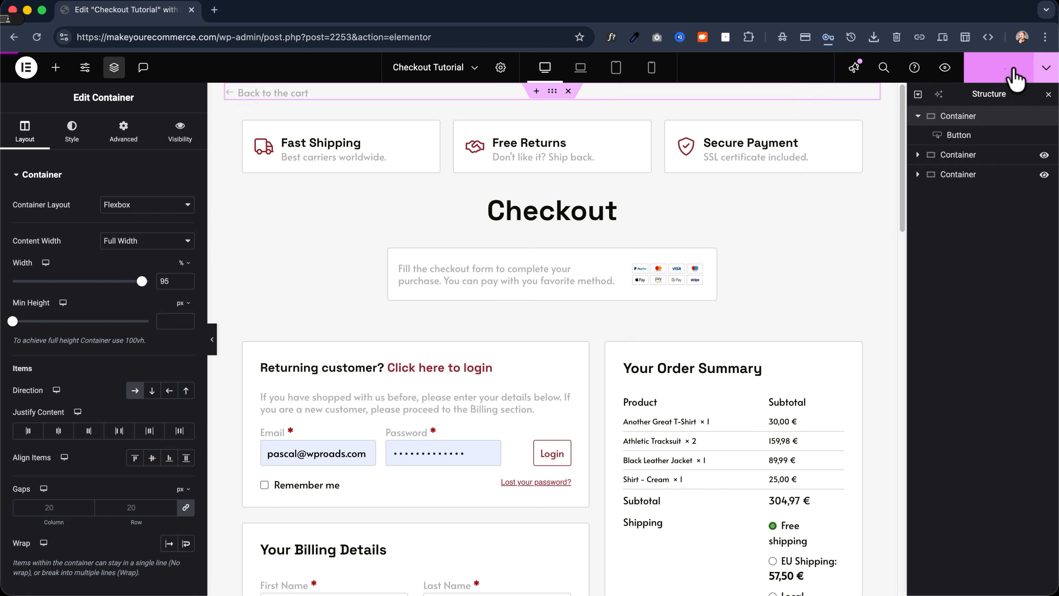
{"action": "left_click", "coordinate": [945, 67]}
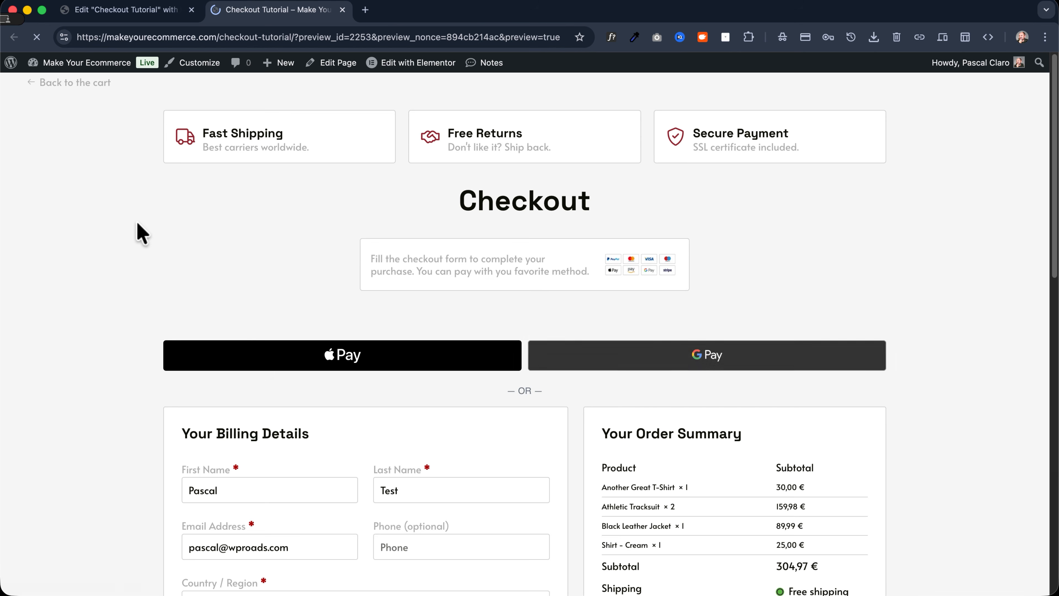
{"action": "scroll", "coordinate": [140, 232], "scroll_direction": "down", "scroll_amount": 8}
{"action": "scroll", "coordinate": [137, 232], "scroll_direction": "down", "scroll_amount": 8}
{"action": "scroll", "coordinate": [138, 232], "scroll_direction": "up", "scroll_amount": 18}
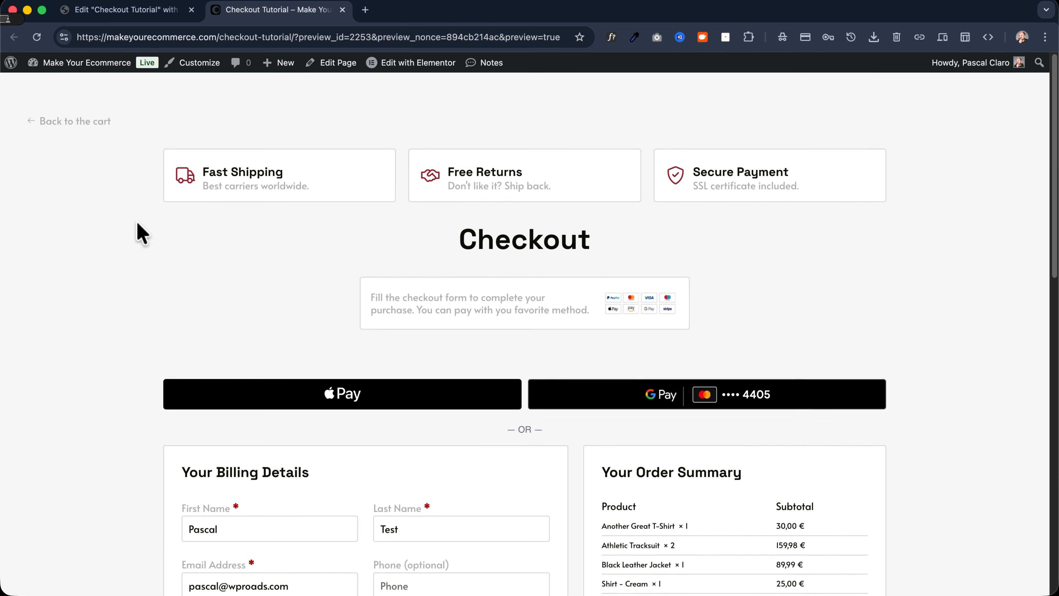
Test the "Back to the cart" link, and return to the checkout through the cart page's side cart
{"action": "left_click", "coordinate": [75, 84]}
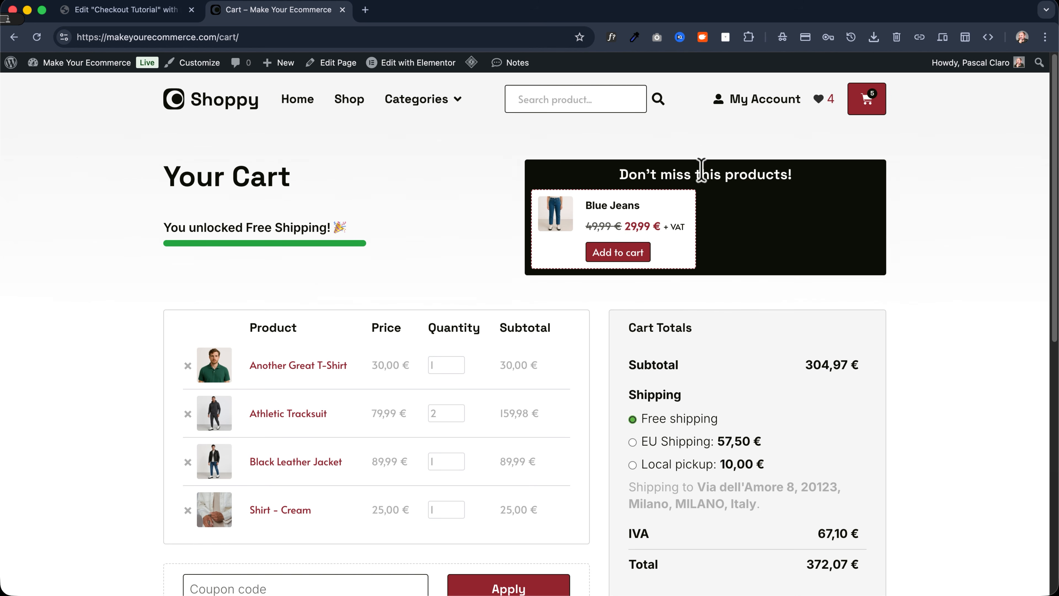
{"action": "left_click", "coordinate": [871, 98]}
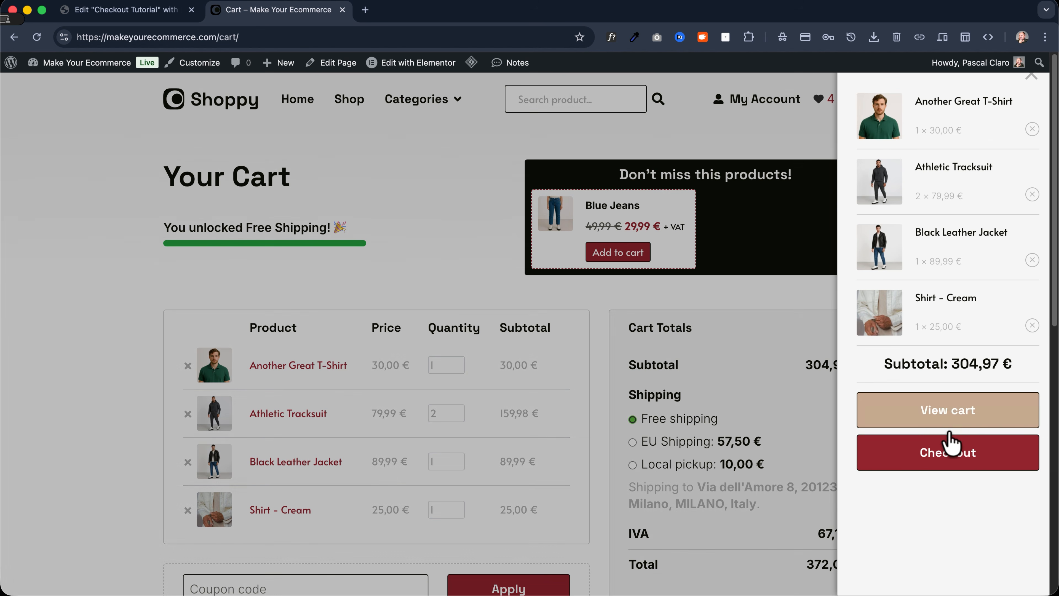
{"action": "left_click", "coordinate": [882, 464]}
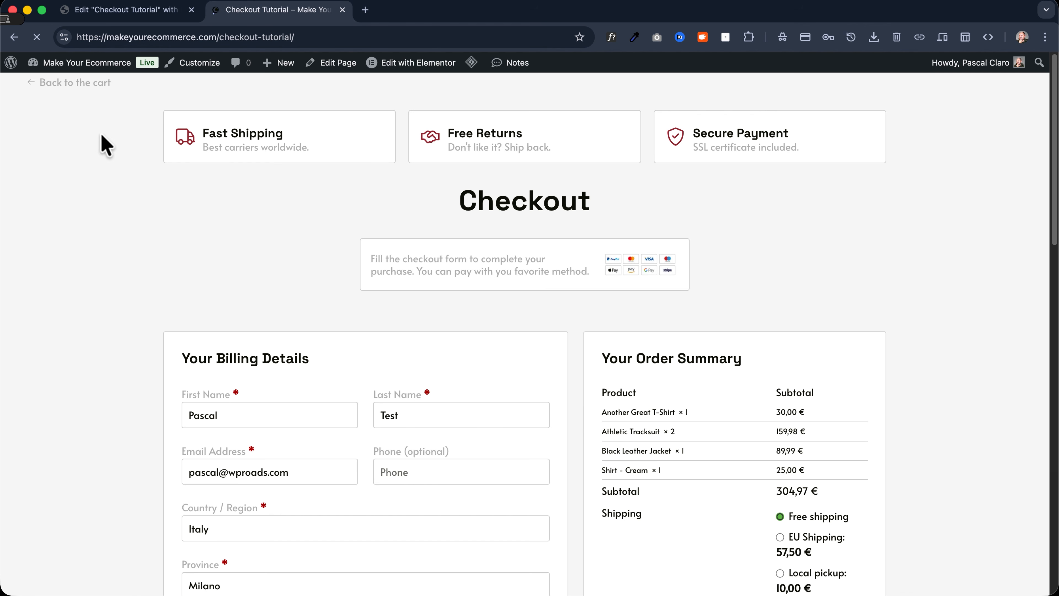